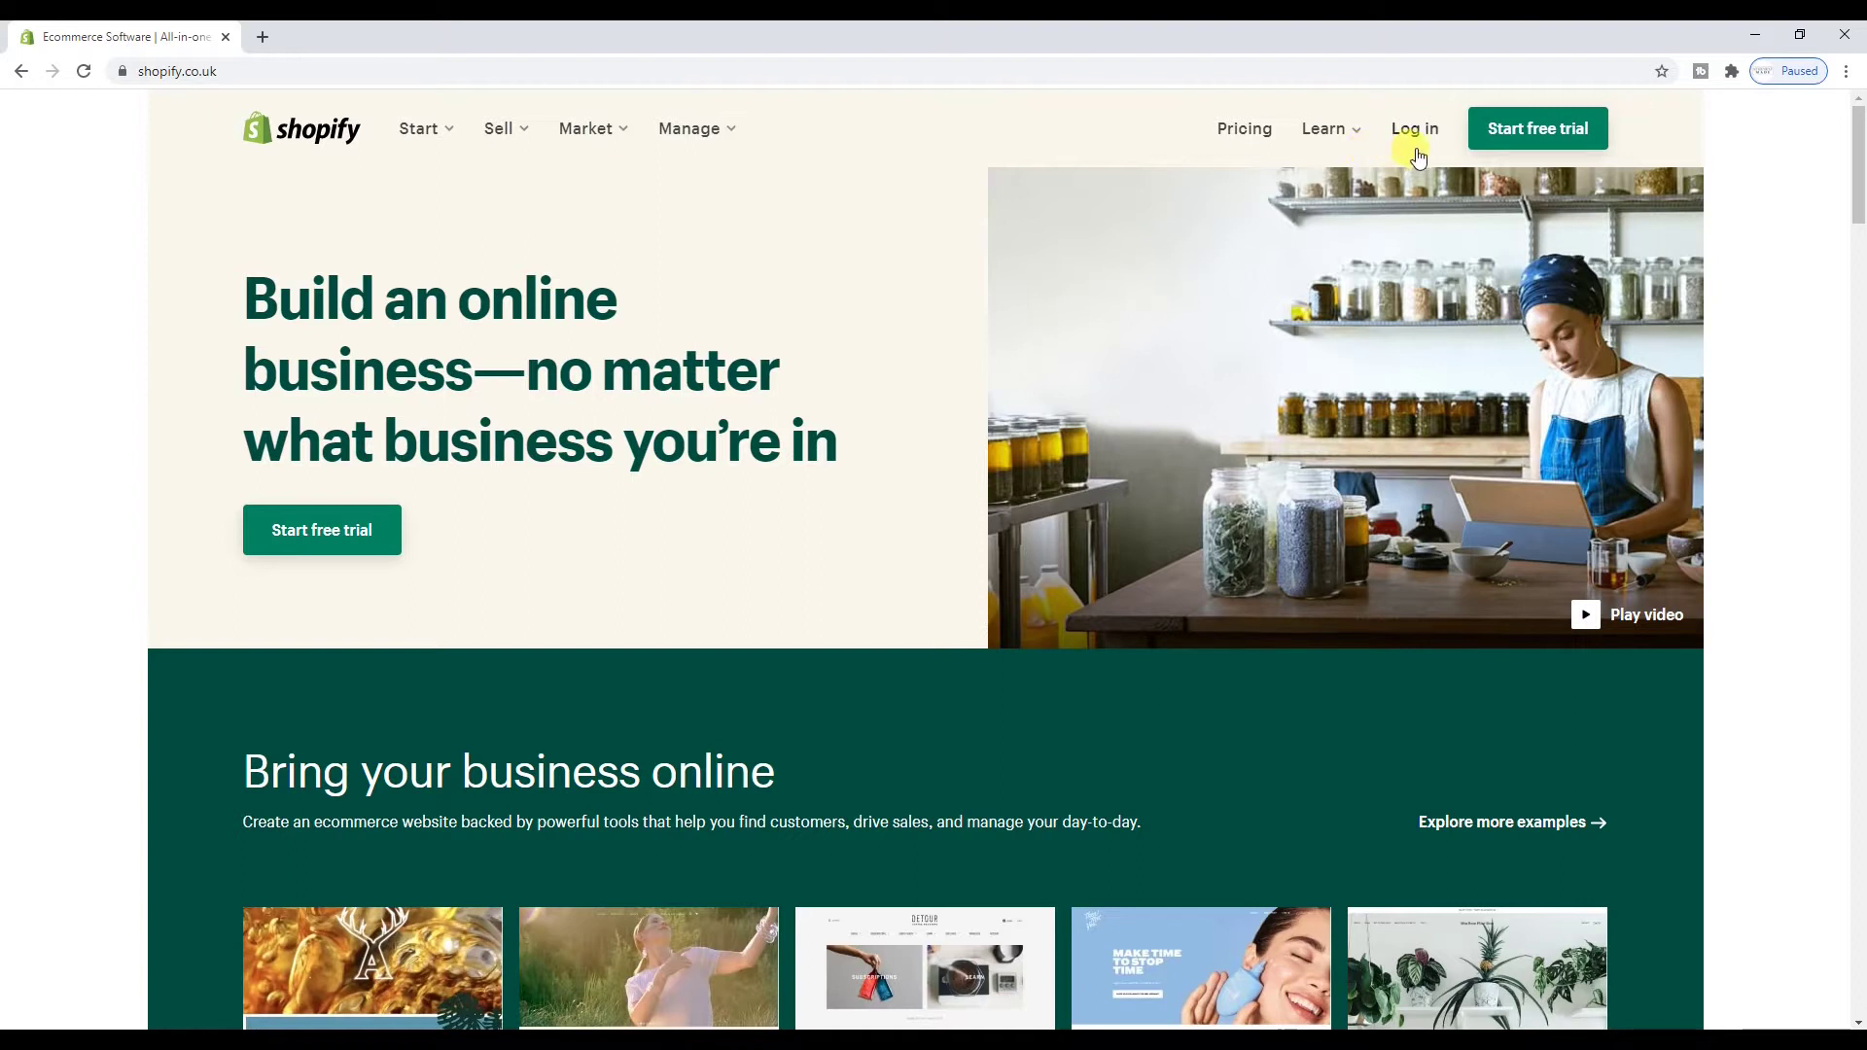
Start the free trial and answer the setup questions with "I'm not selling products yet" and £0 GBP (I'm just getting started) revenue
left_click(1491, 154)
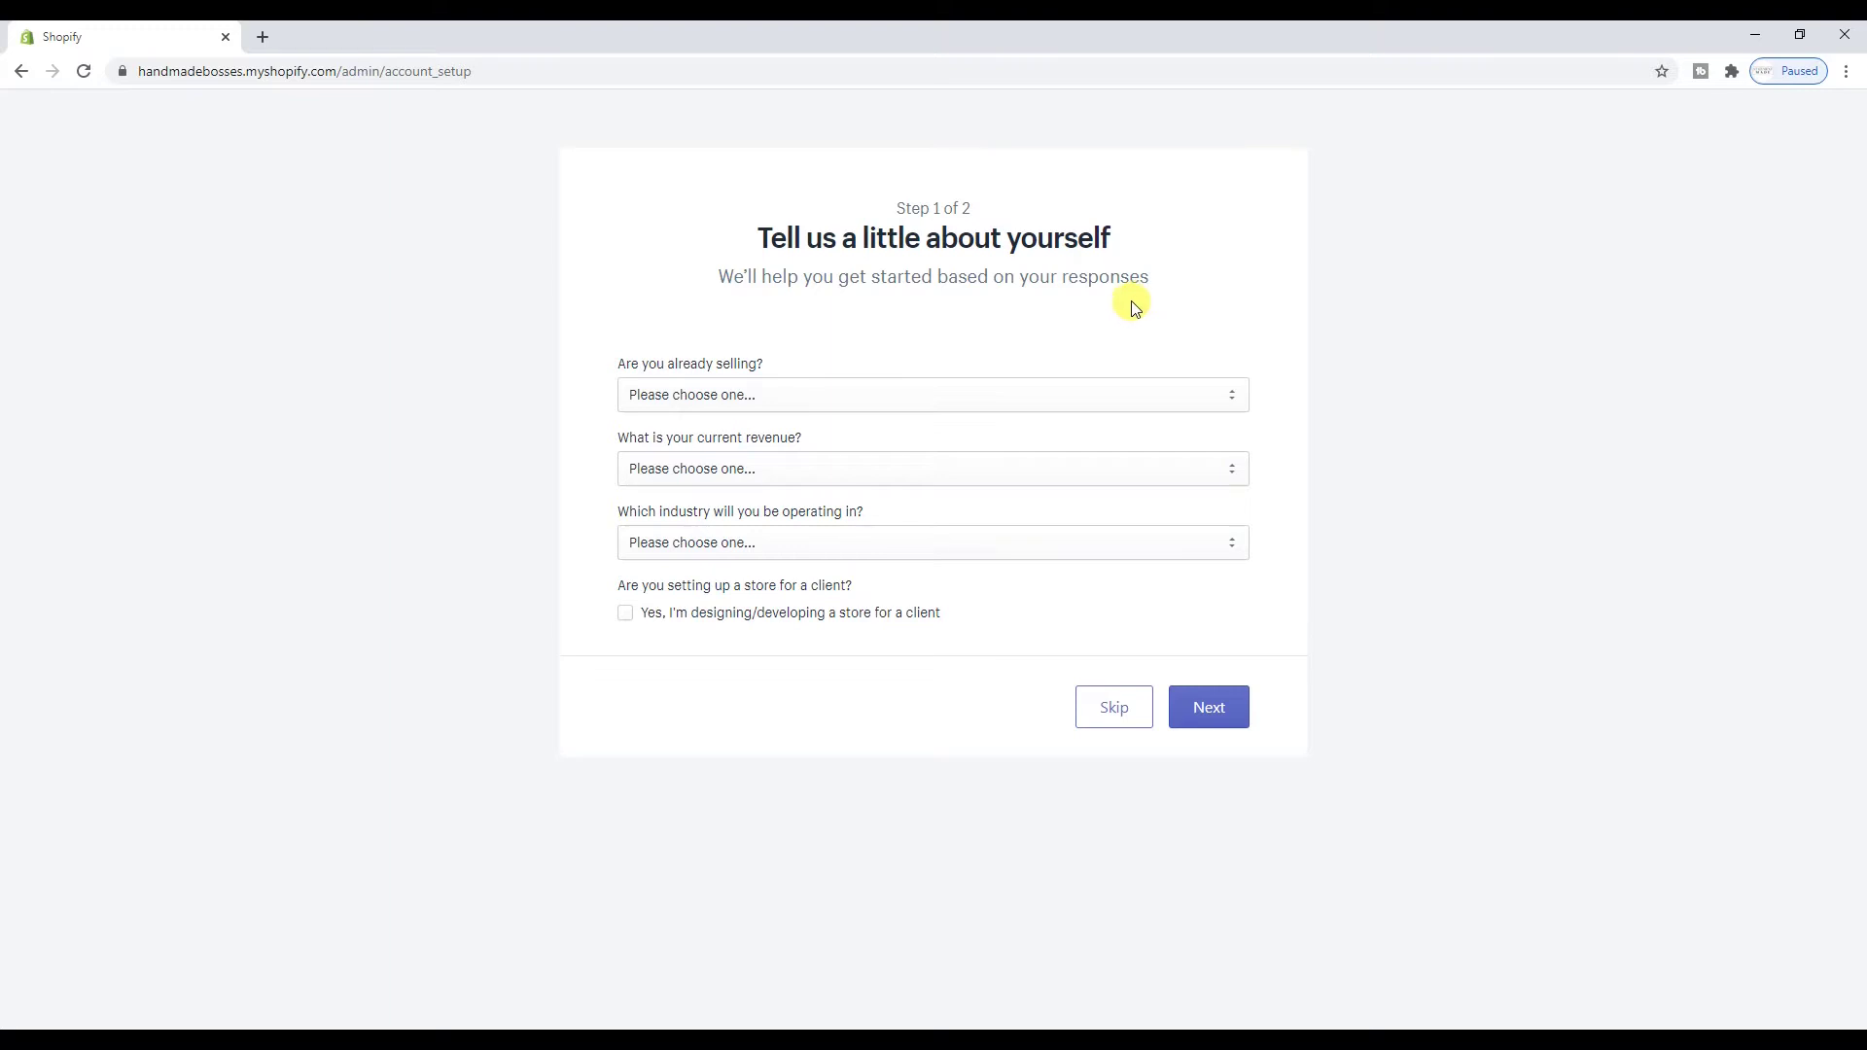
left_click(914, 391)
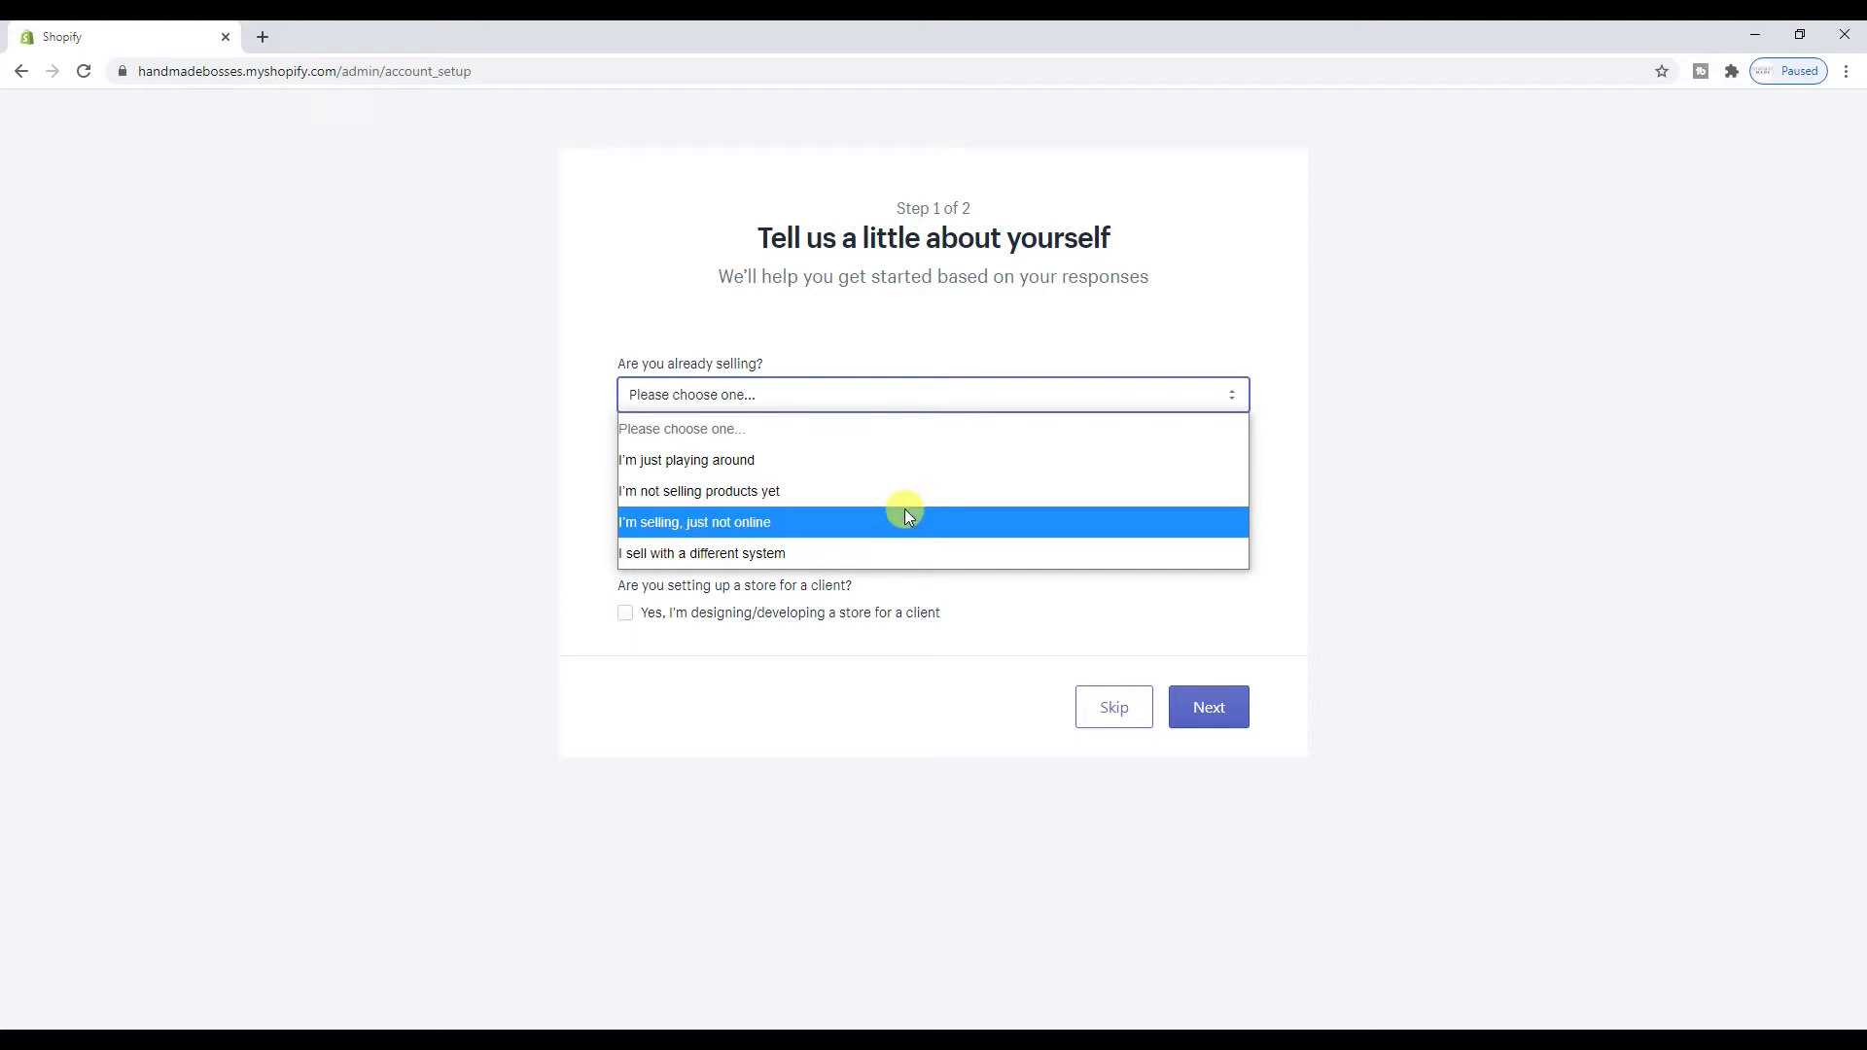
left_click(907, 496)
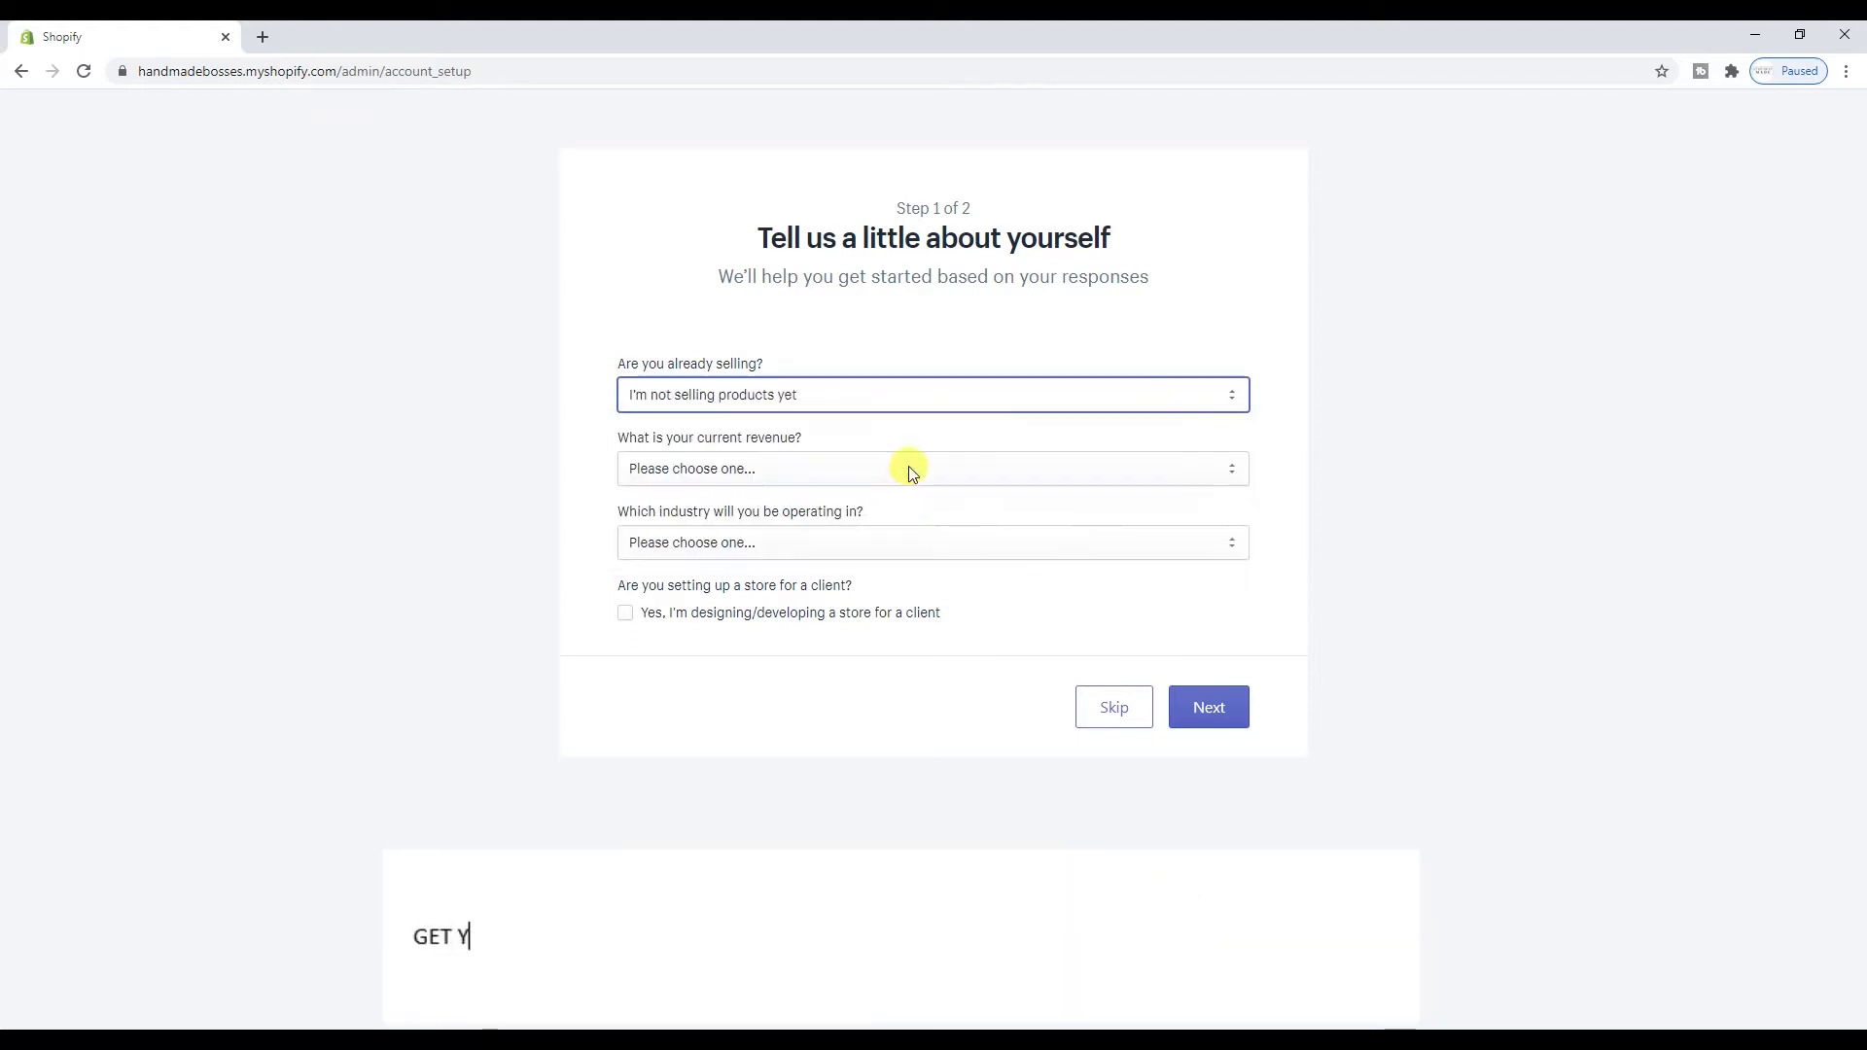
left_click(909, 470)
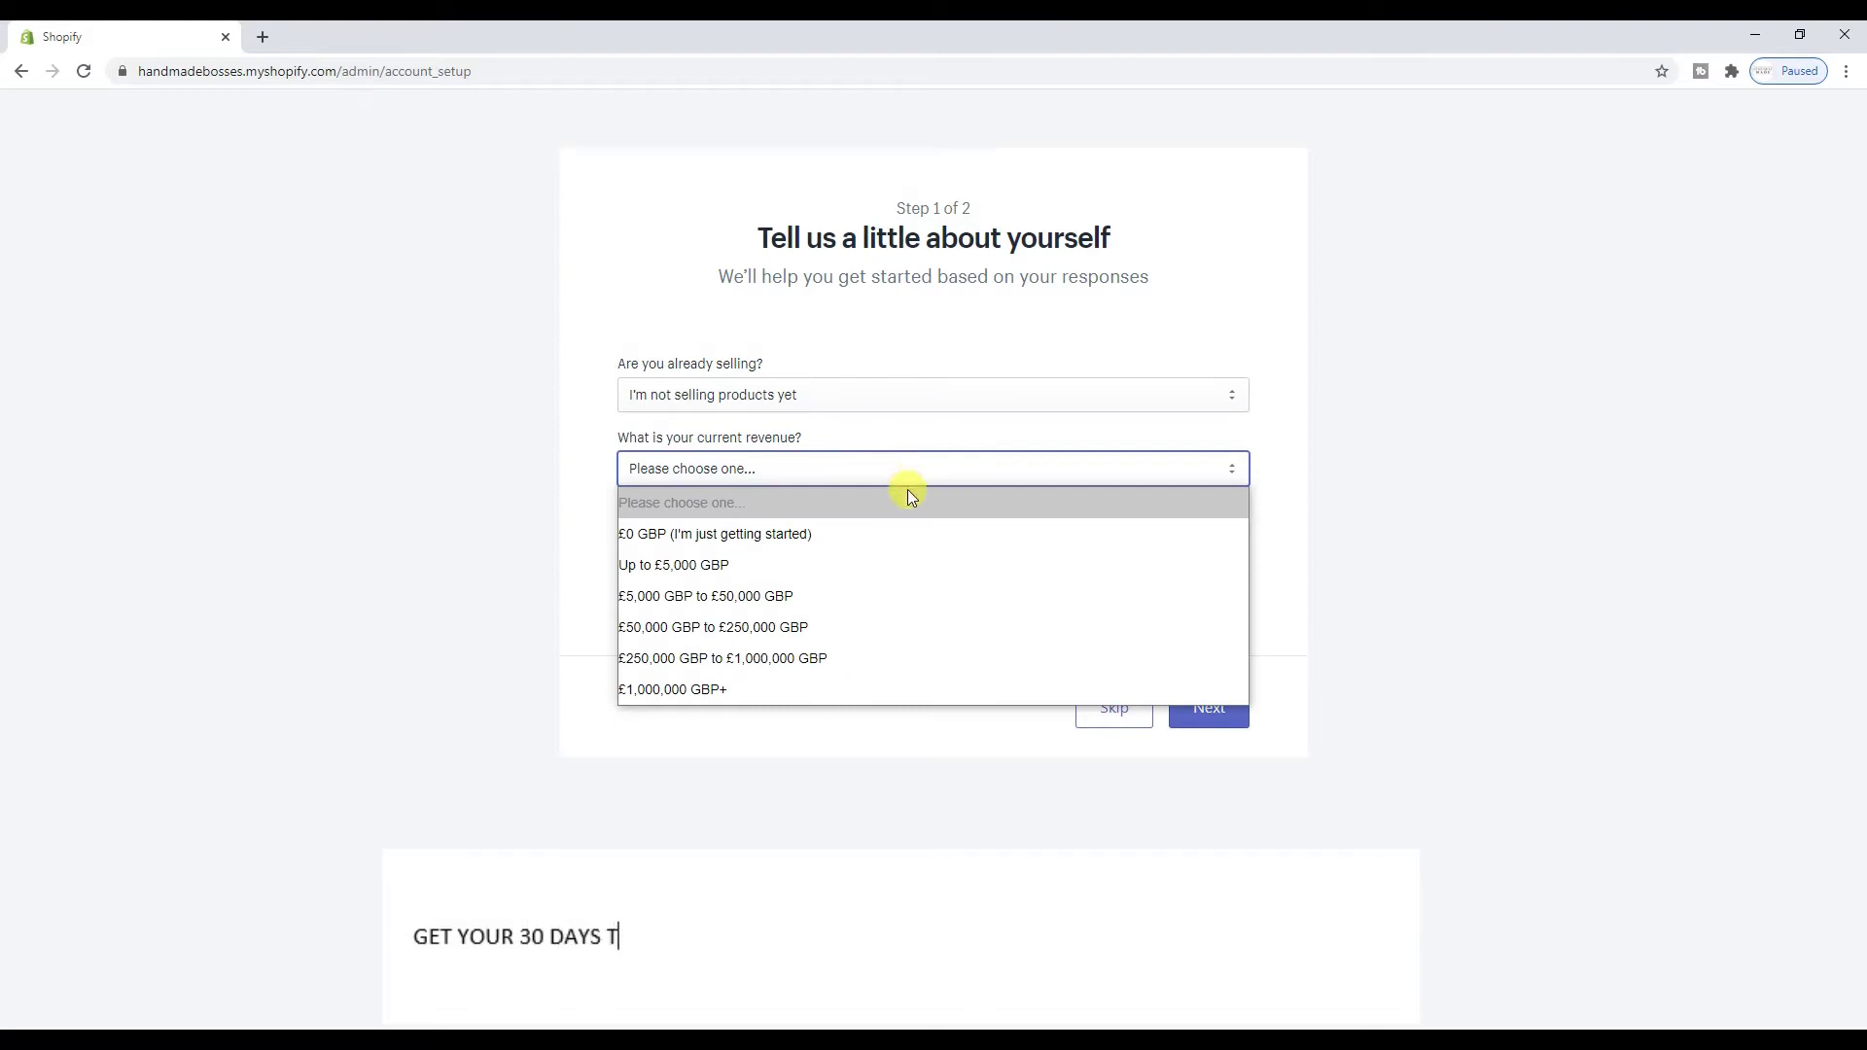
left_click(906, 533)
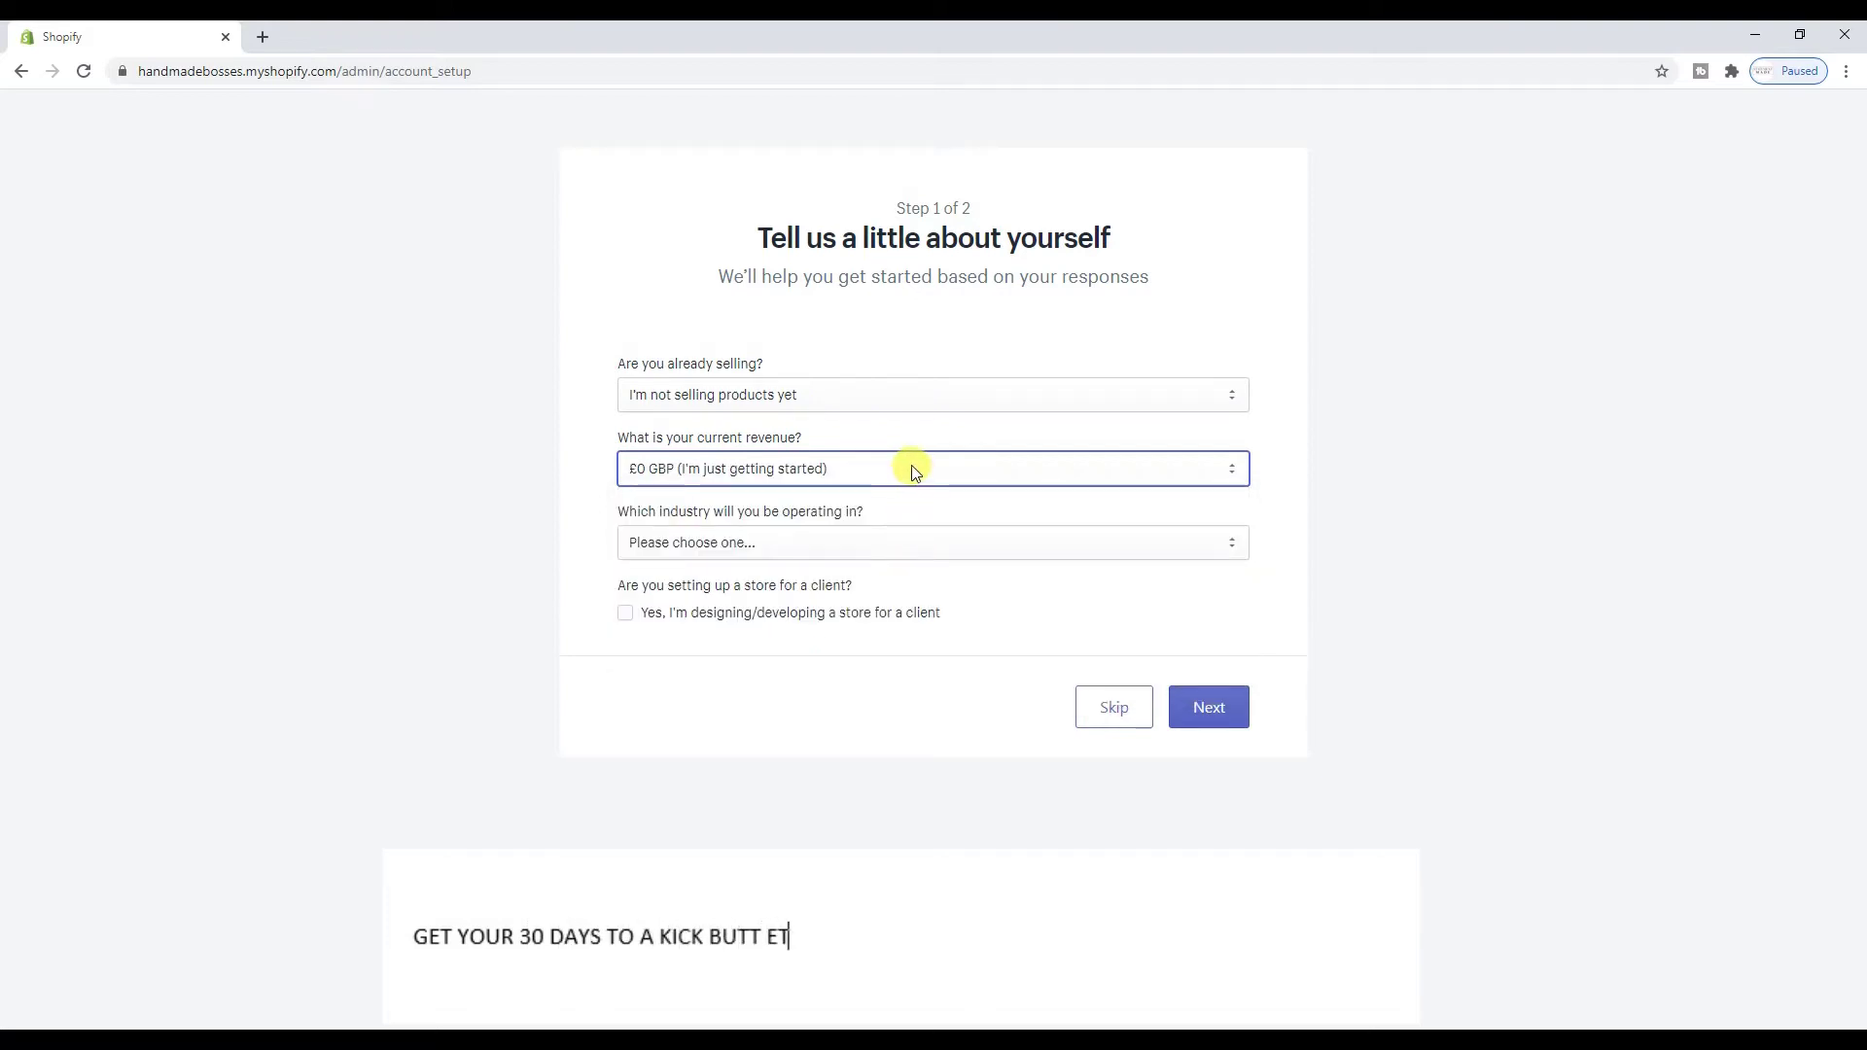
Set the industry the store will operate in to Other
left_click(904, 544)
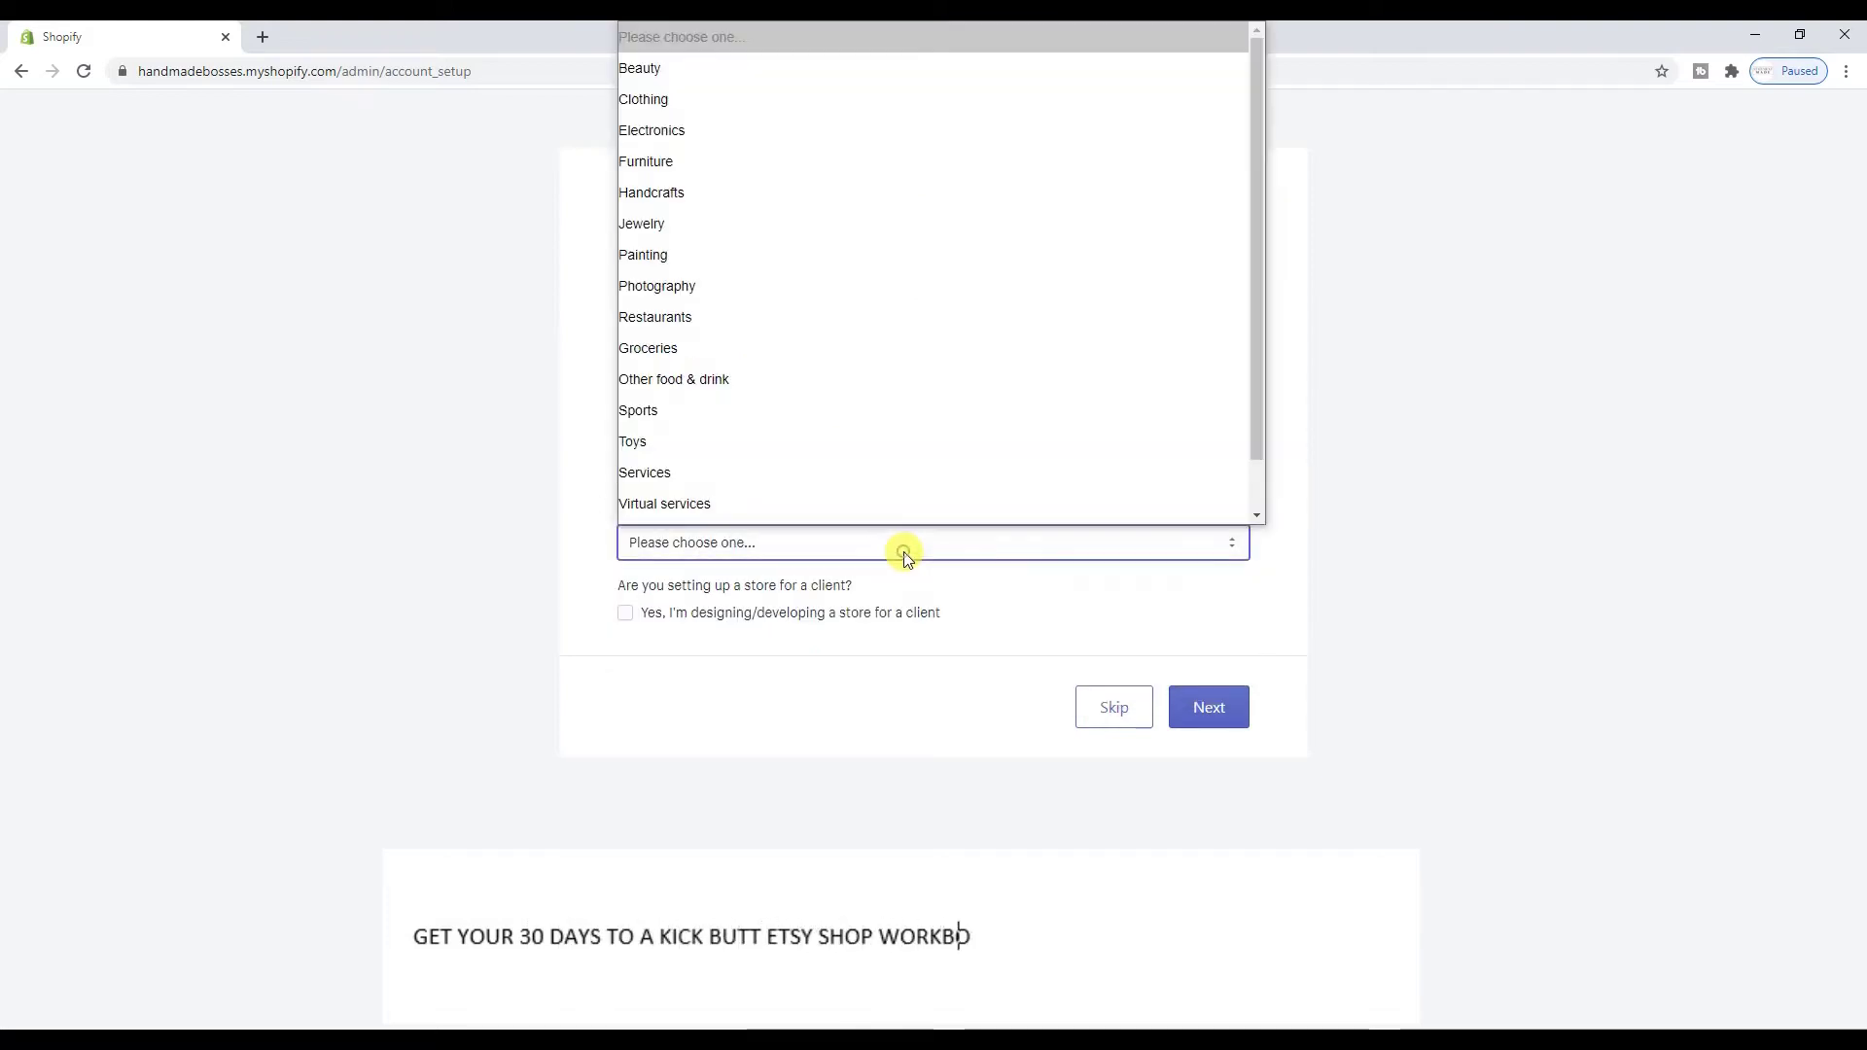
scroll(912, 469, "down", 1)
scroll(912, 459, "up", 2)
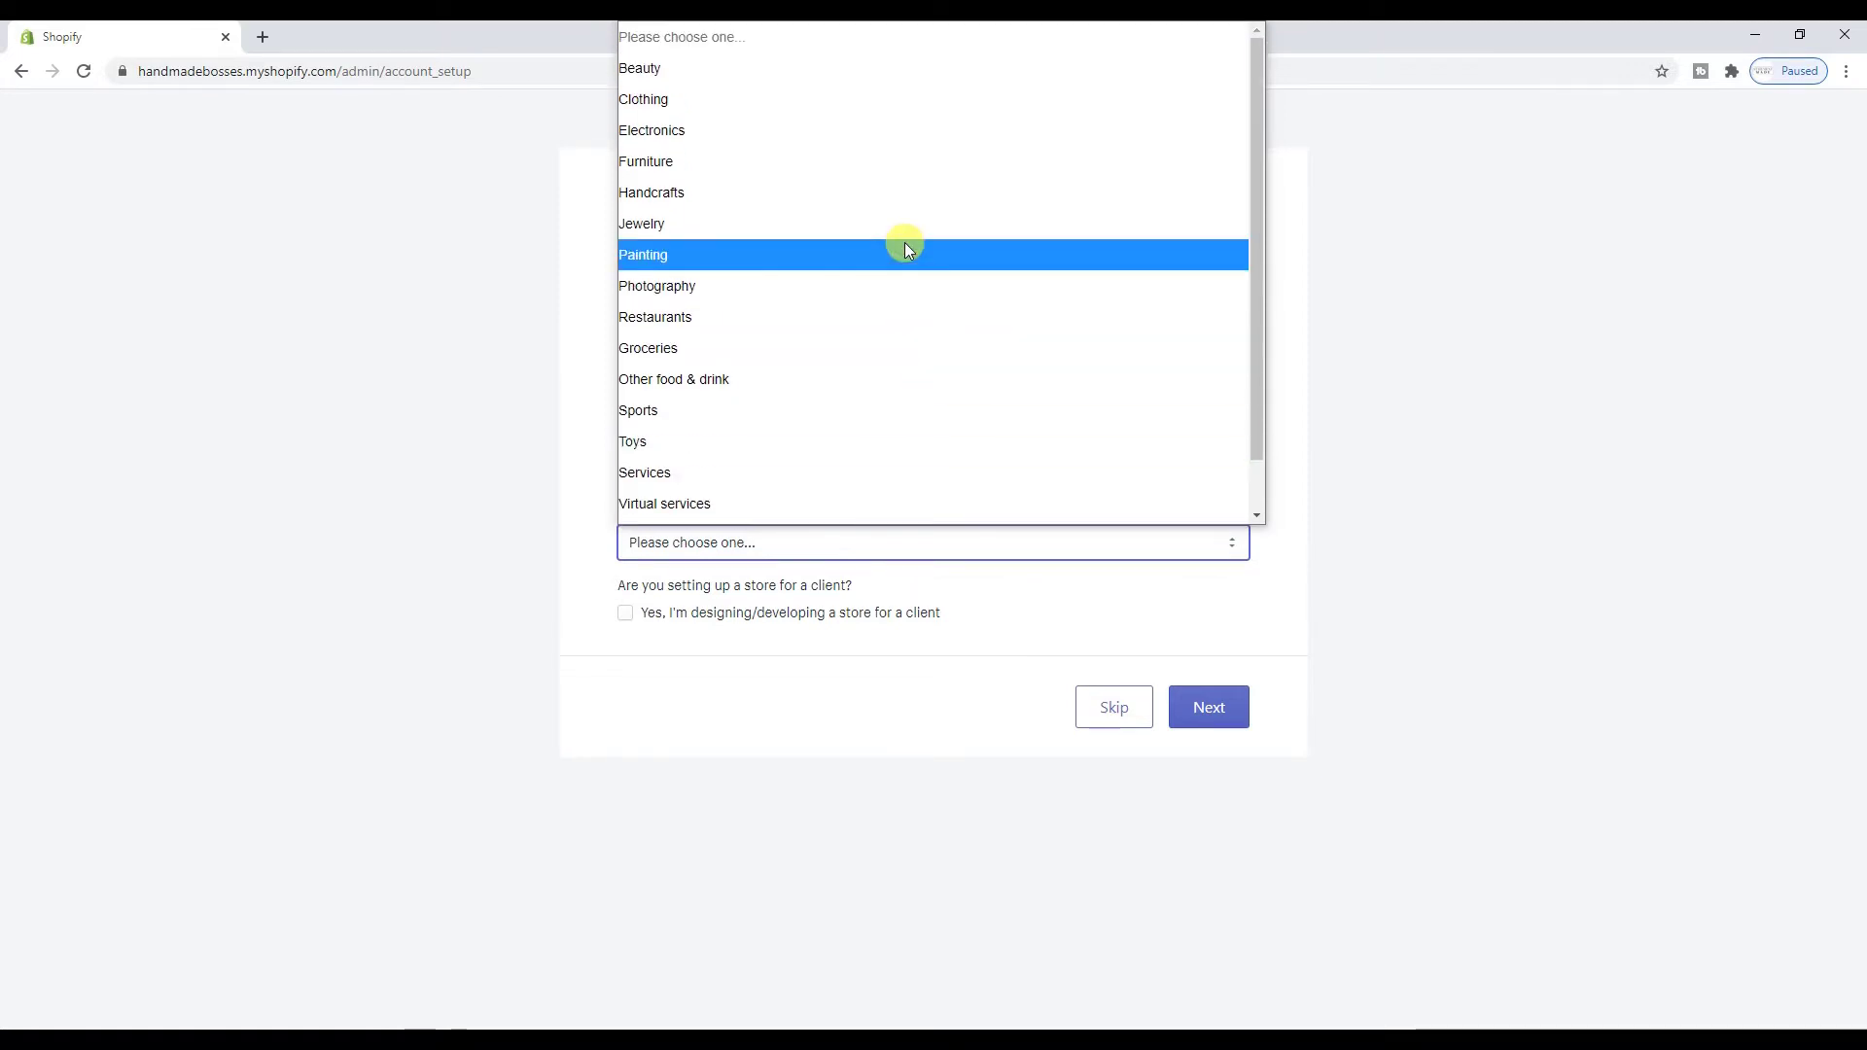
scroll(905, 242, "down", 1)
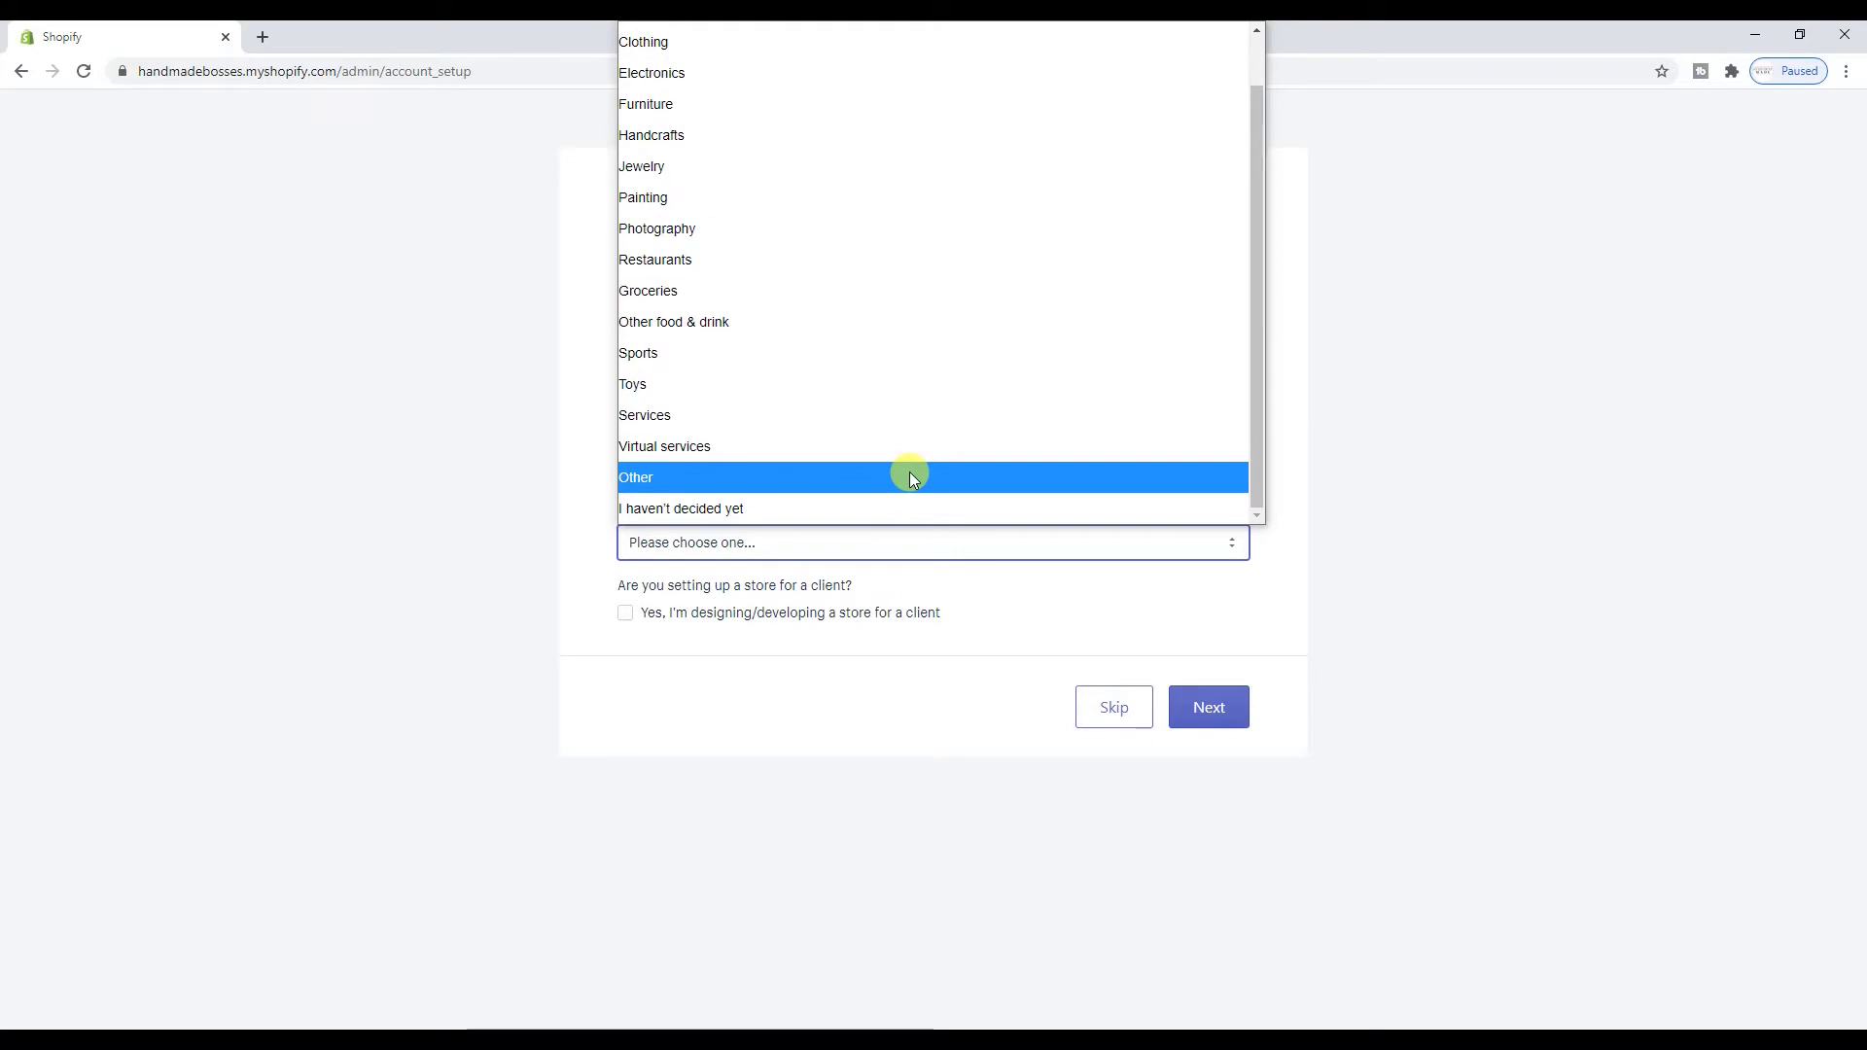
left_click(908, 477)
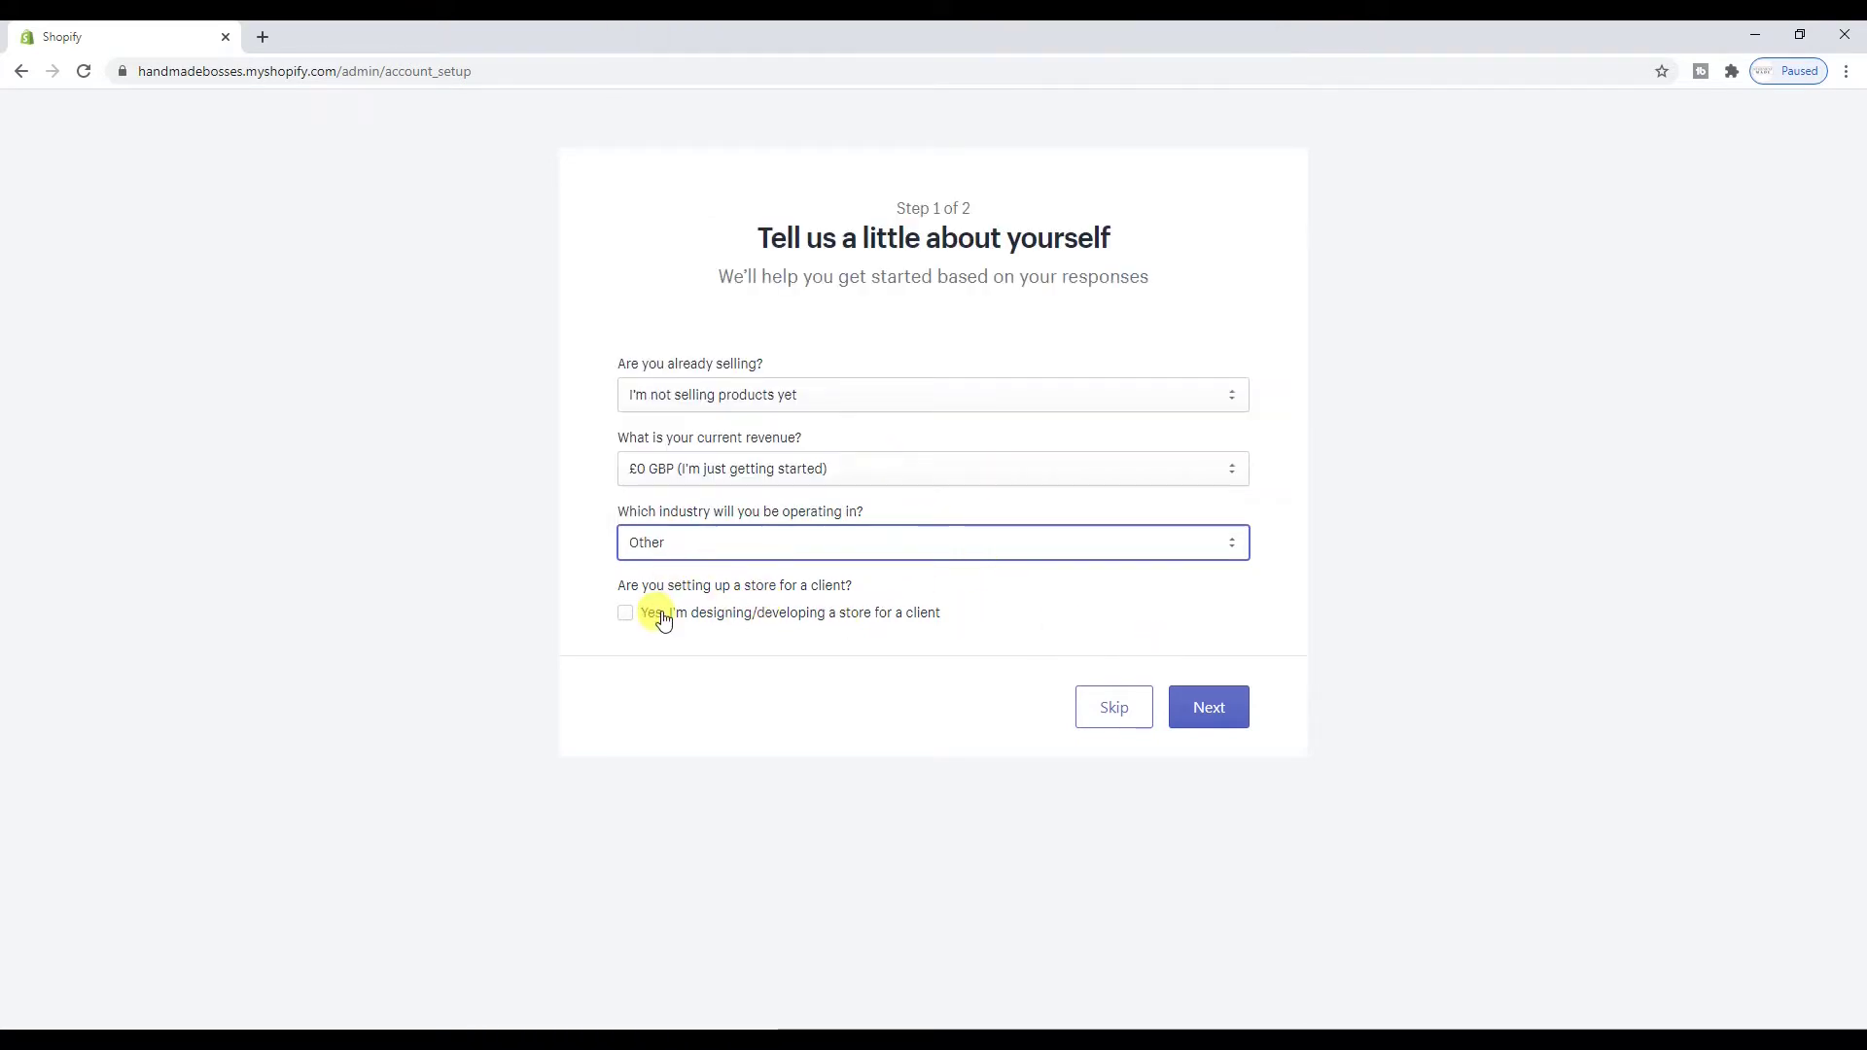
Submit the setup answers and enter the store from the business address form
left_click(1216, 717)
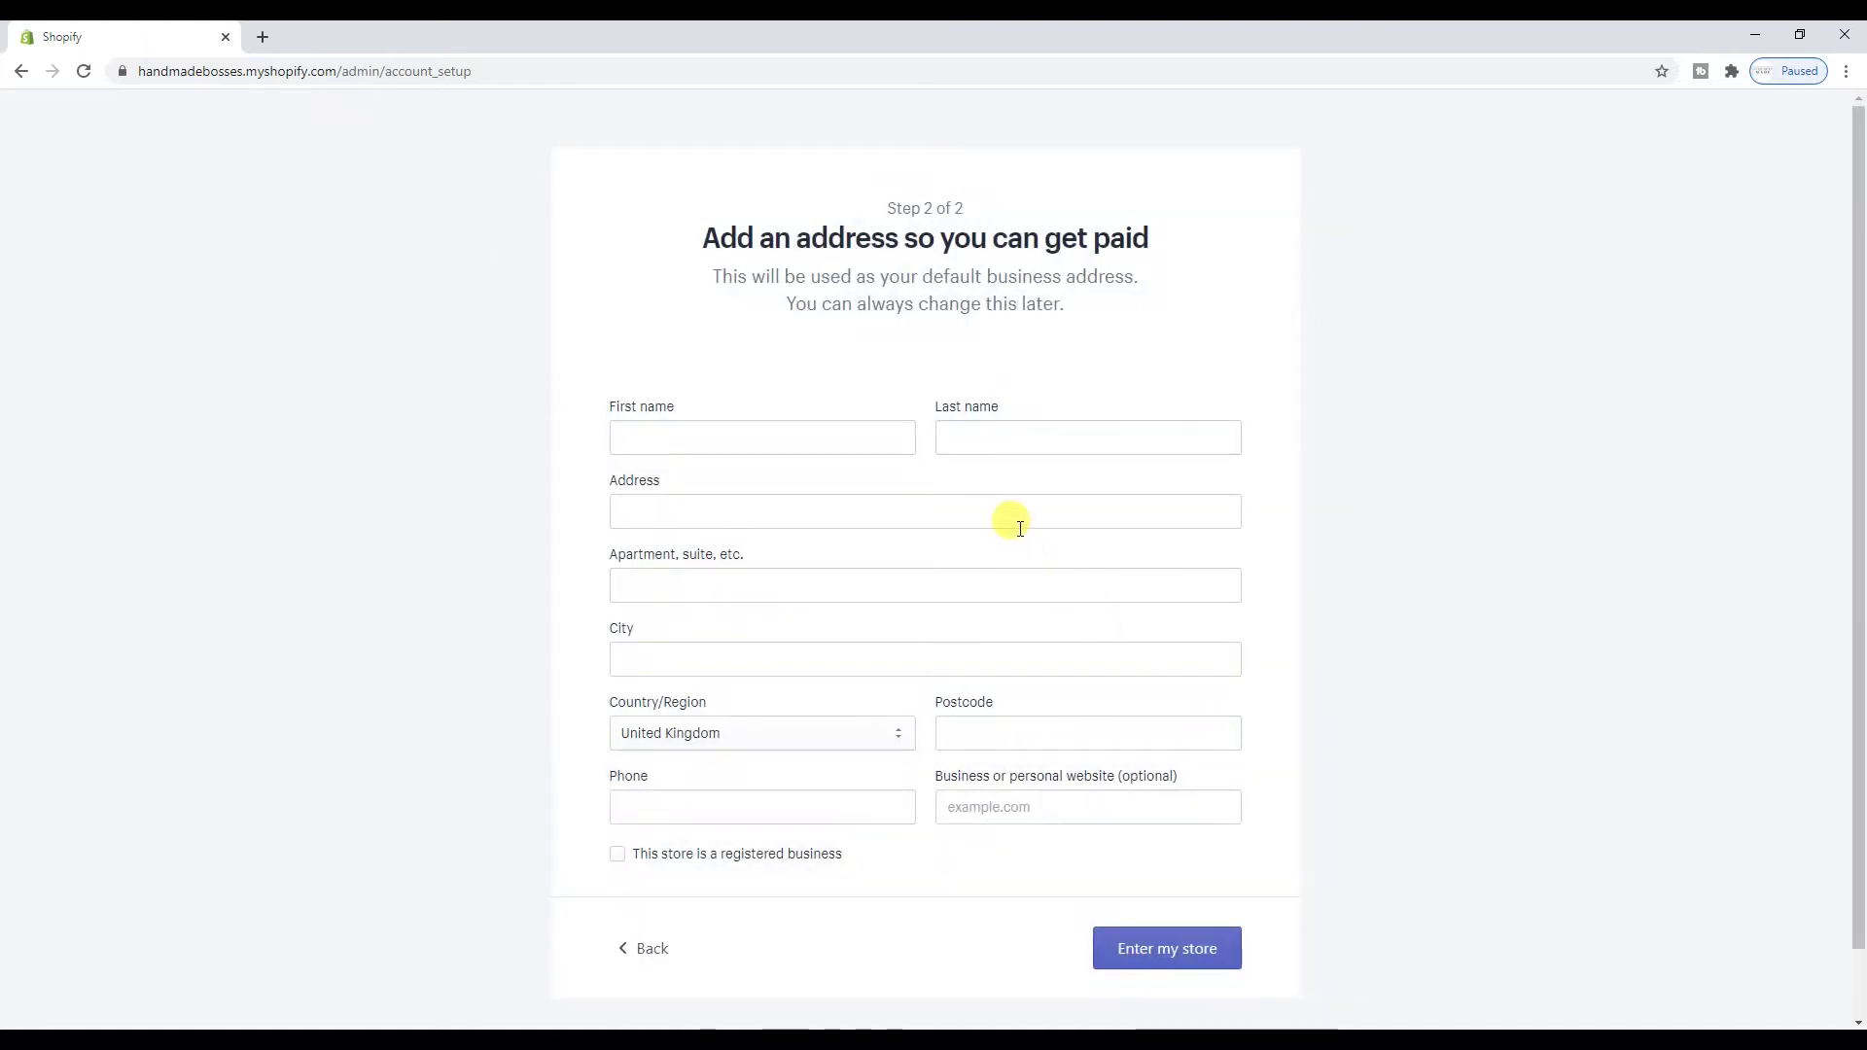
scroll(1020, 528, "down", 1)
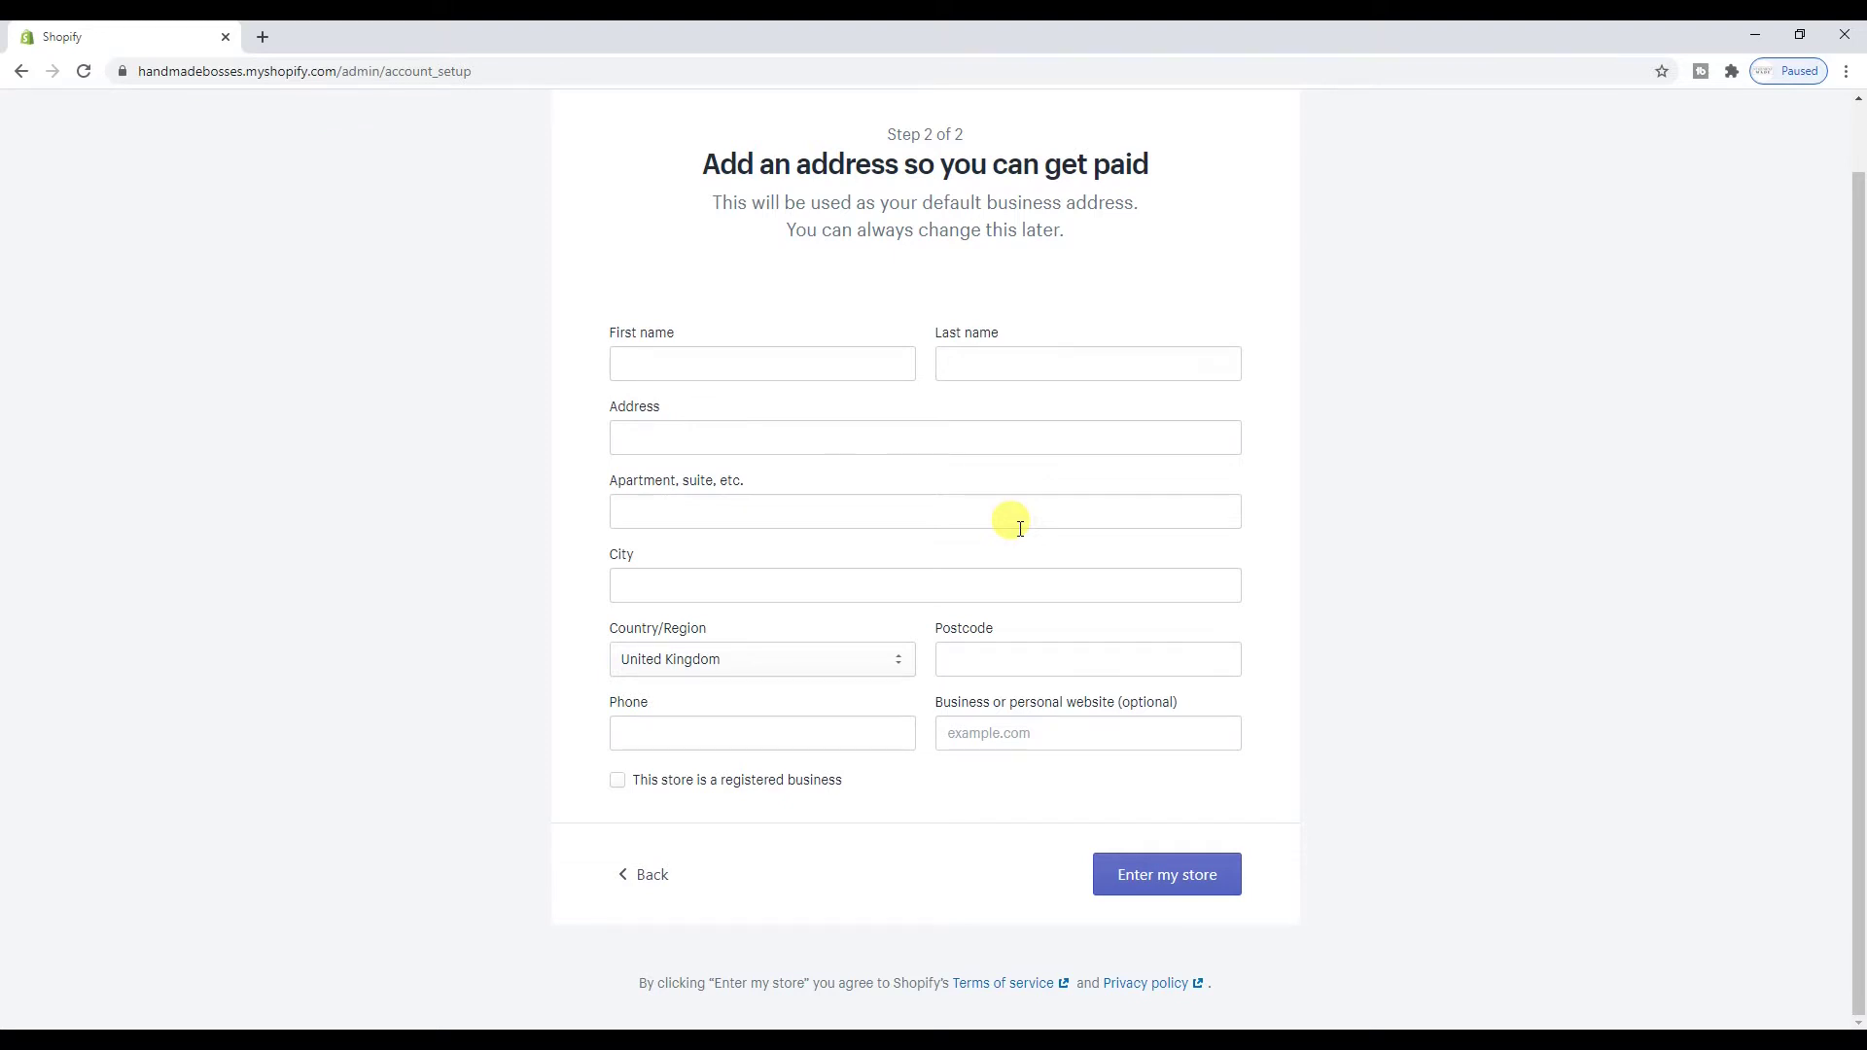
left_click(1177, 872)
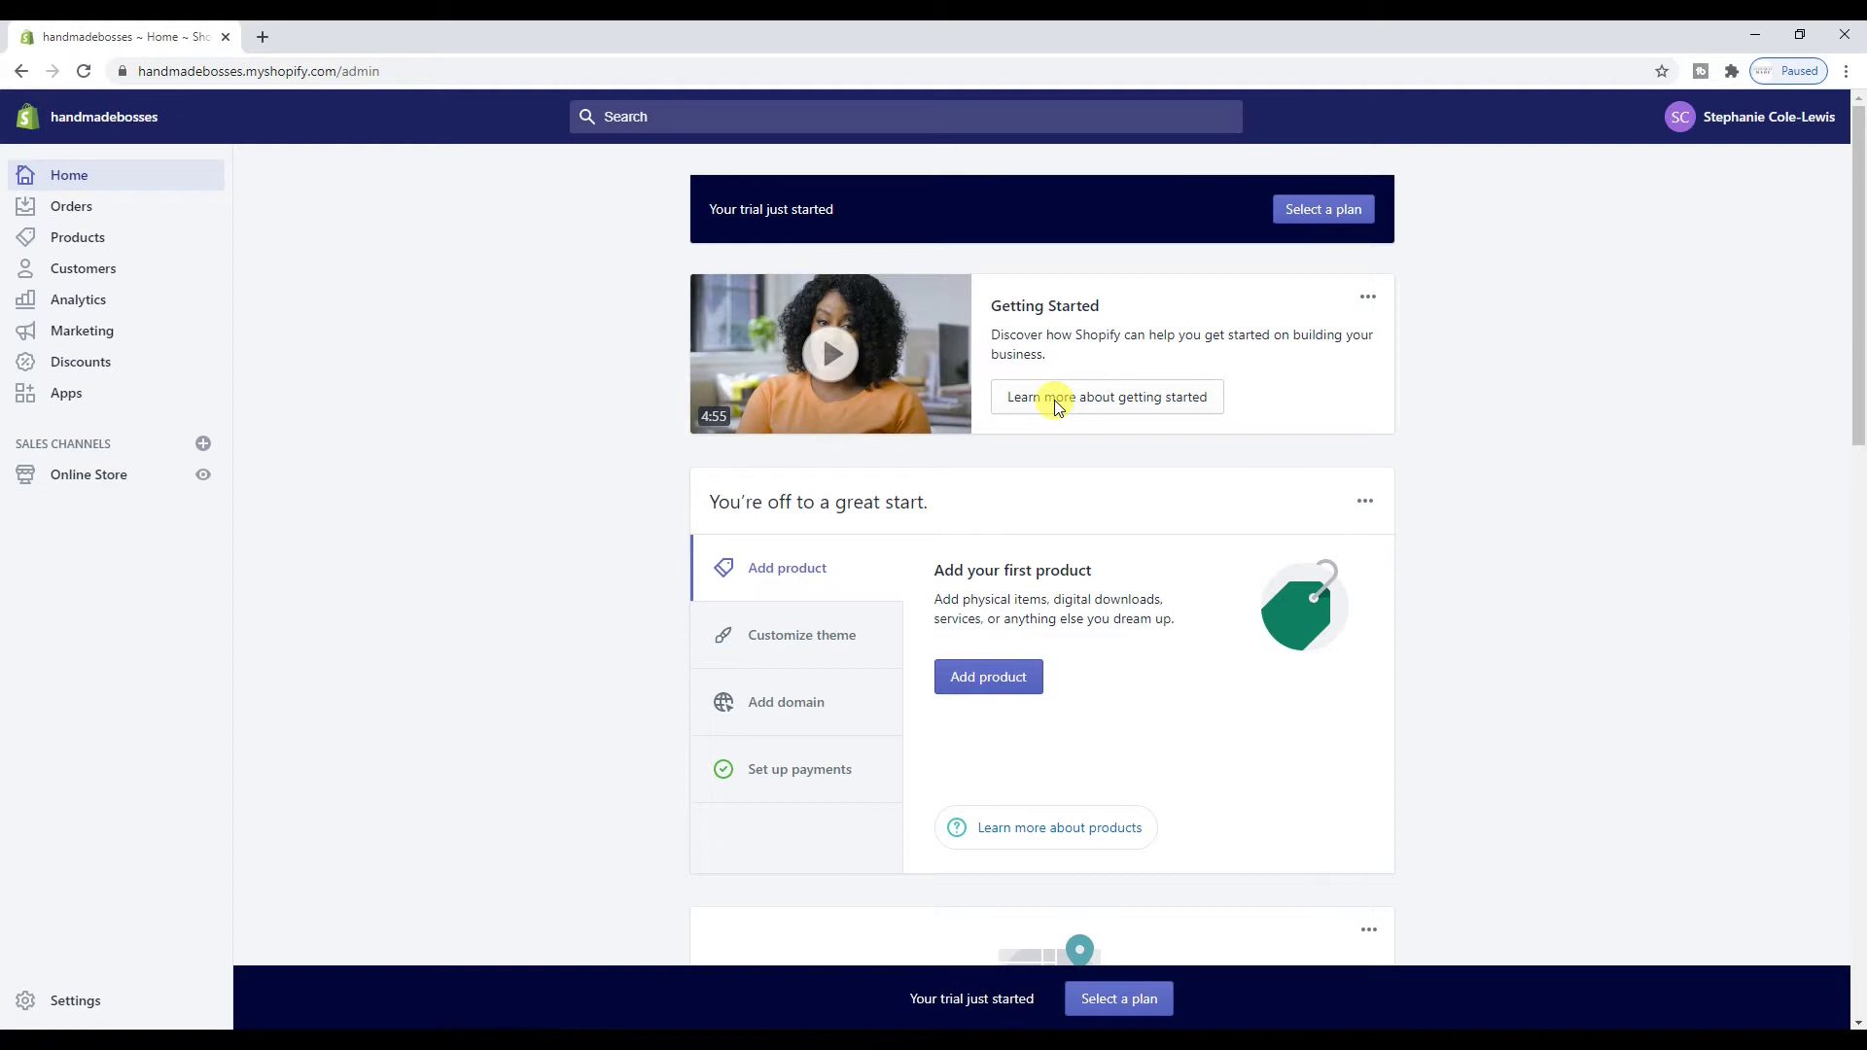
Look through the admin home page, including the getting-started tasks, local delivery, email verification and learning cards
scroll(1002, 413, "down", 7)
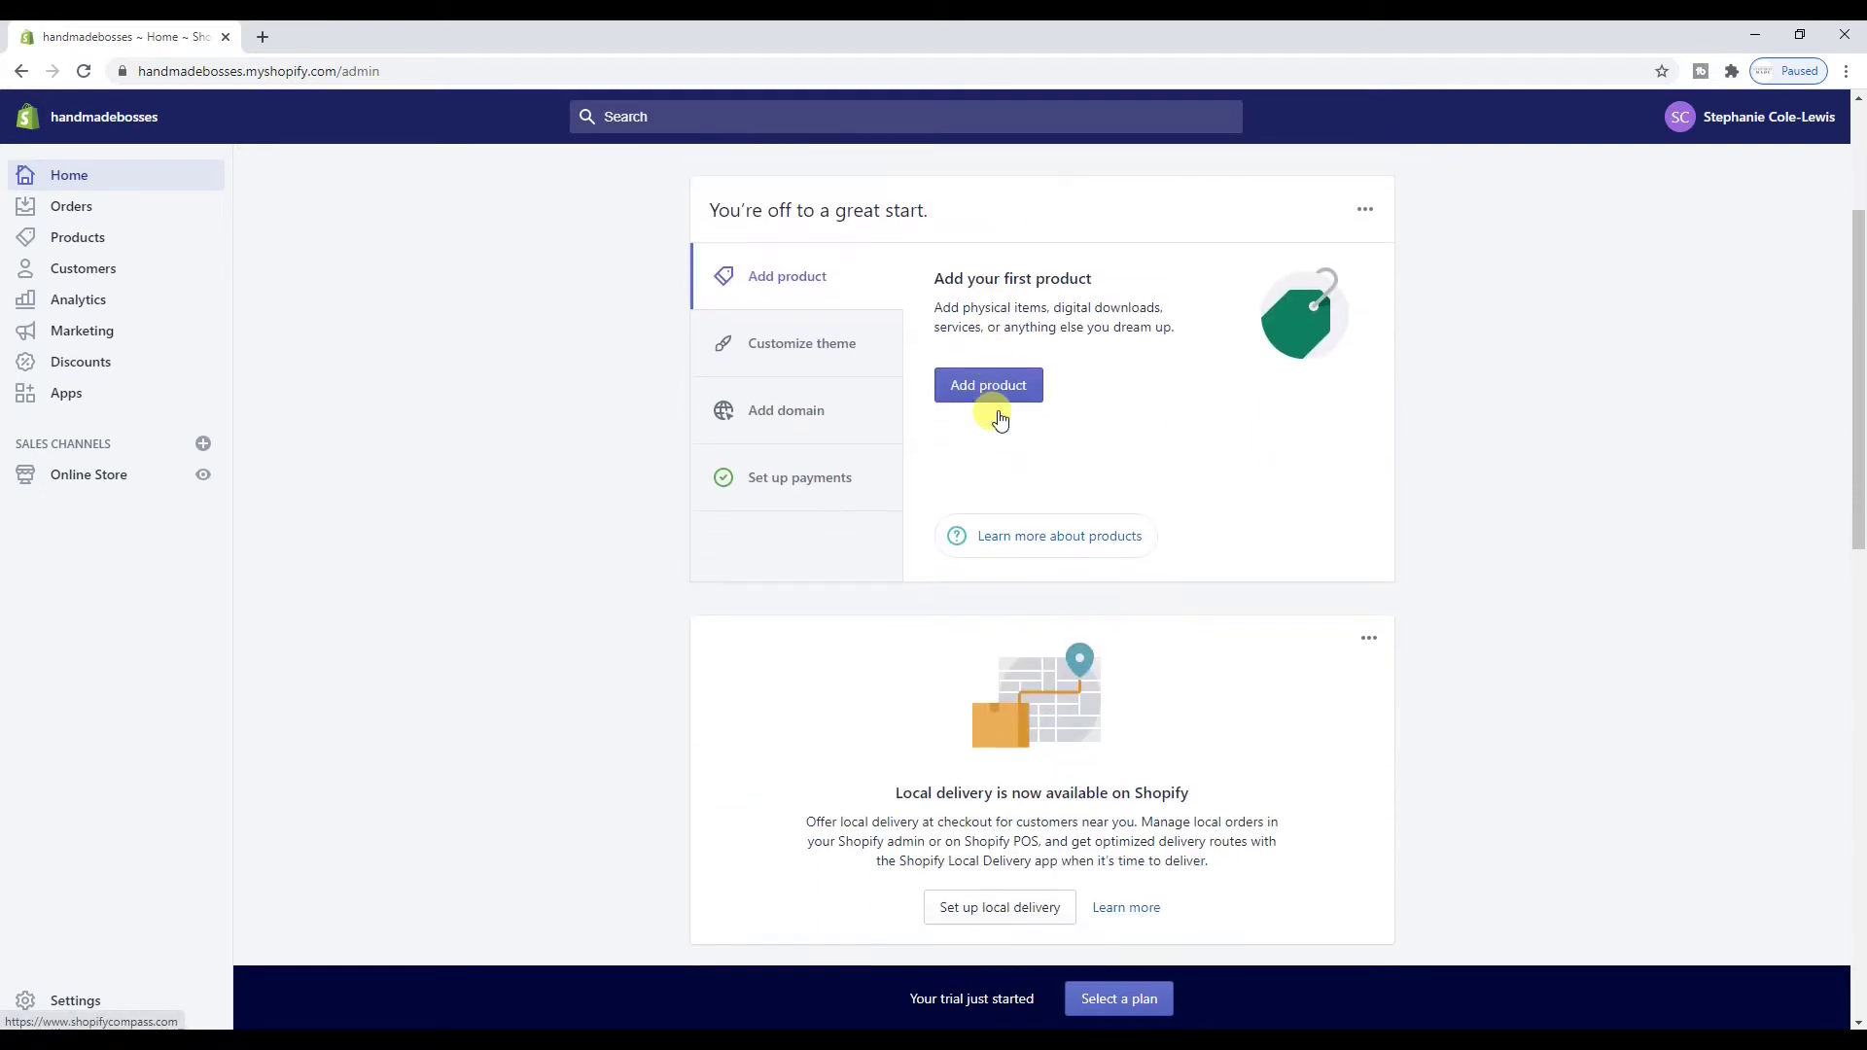
scroll(1001, 413, "down", 5)
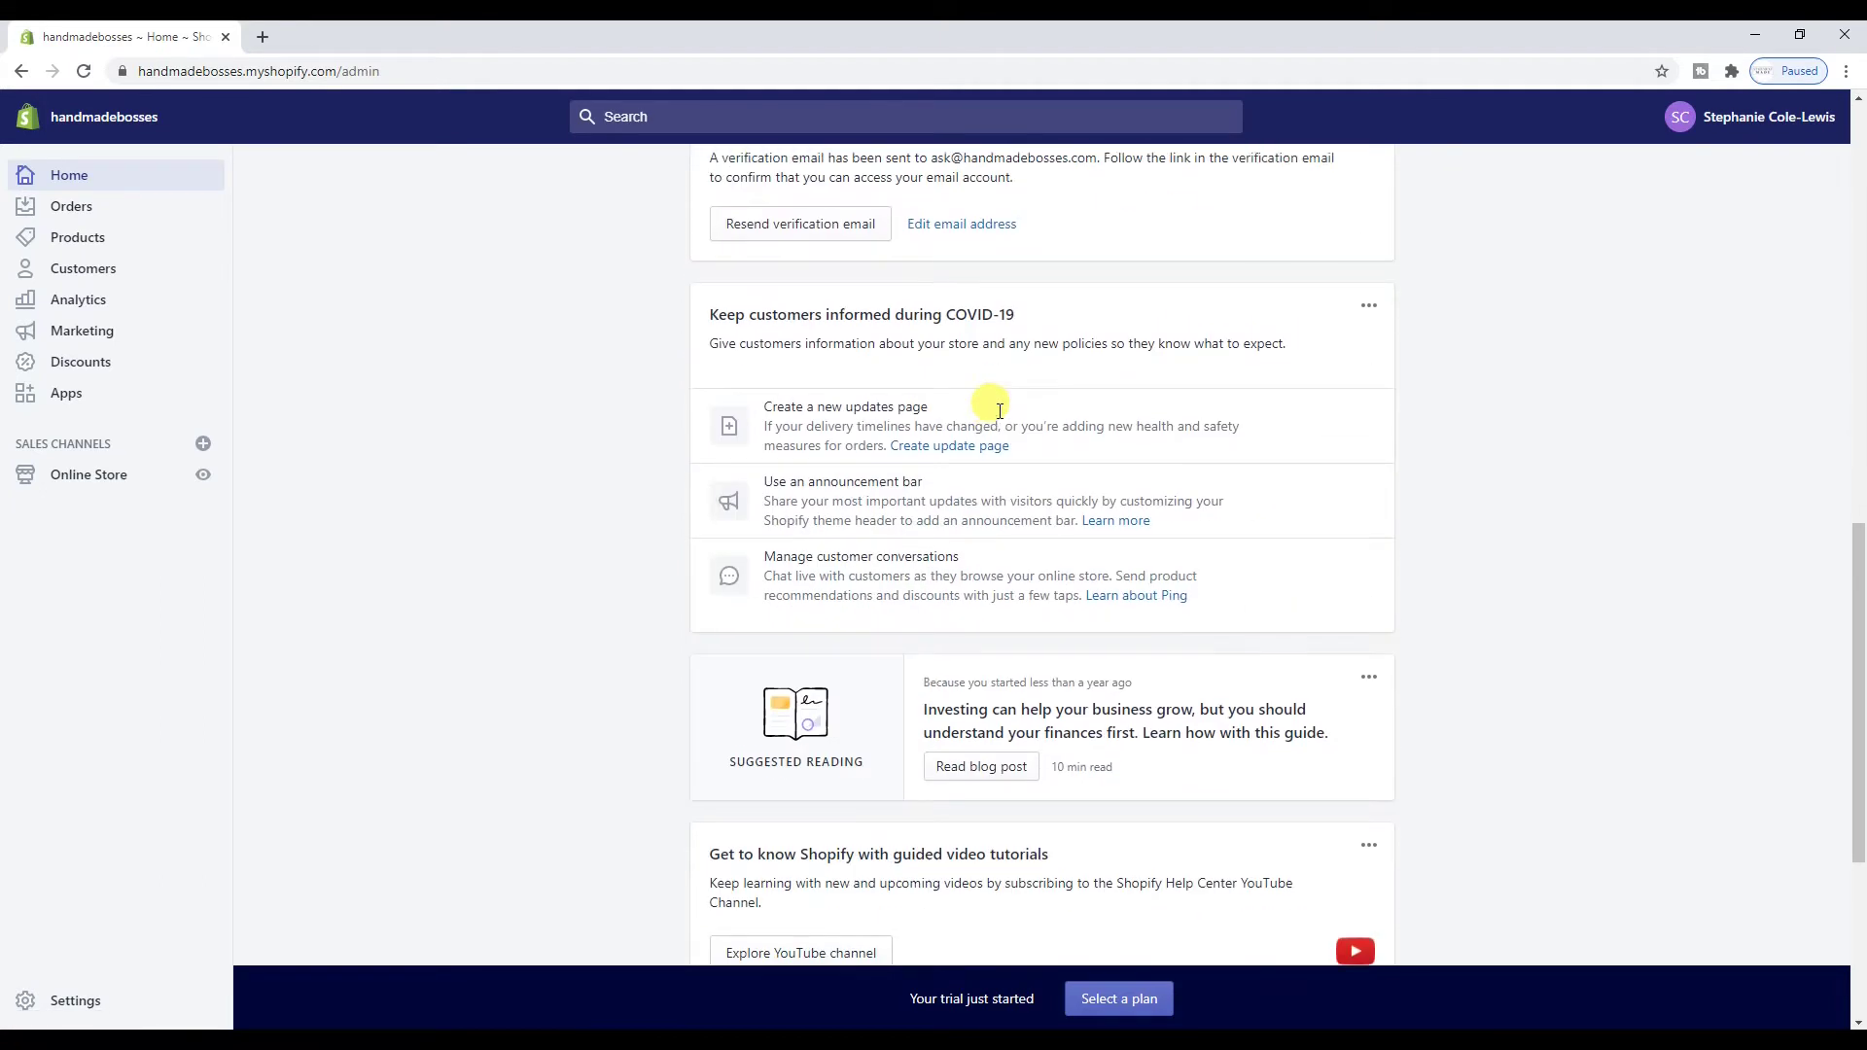
scroll(1000, 412, "up", 6)
scroll(1000, 410, "up", 5)
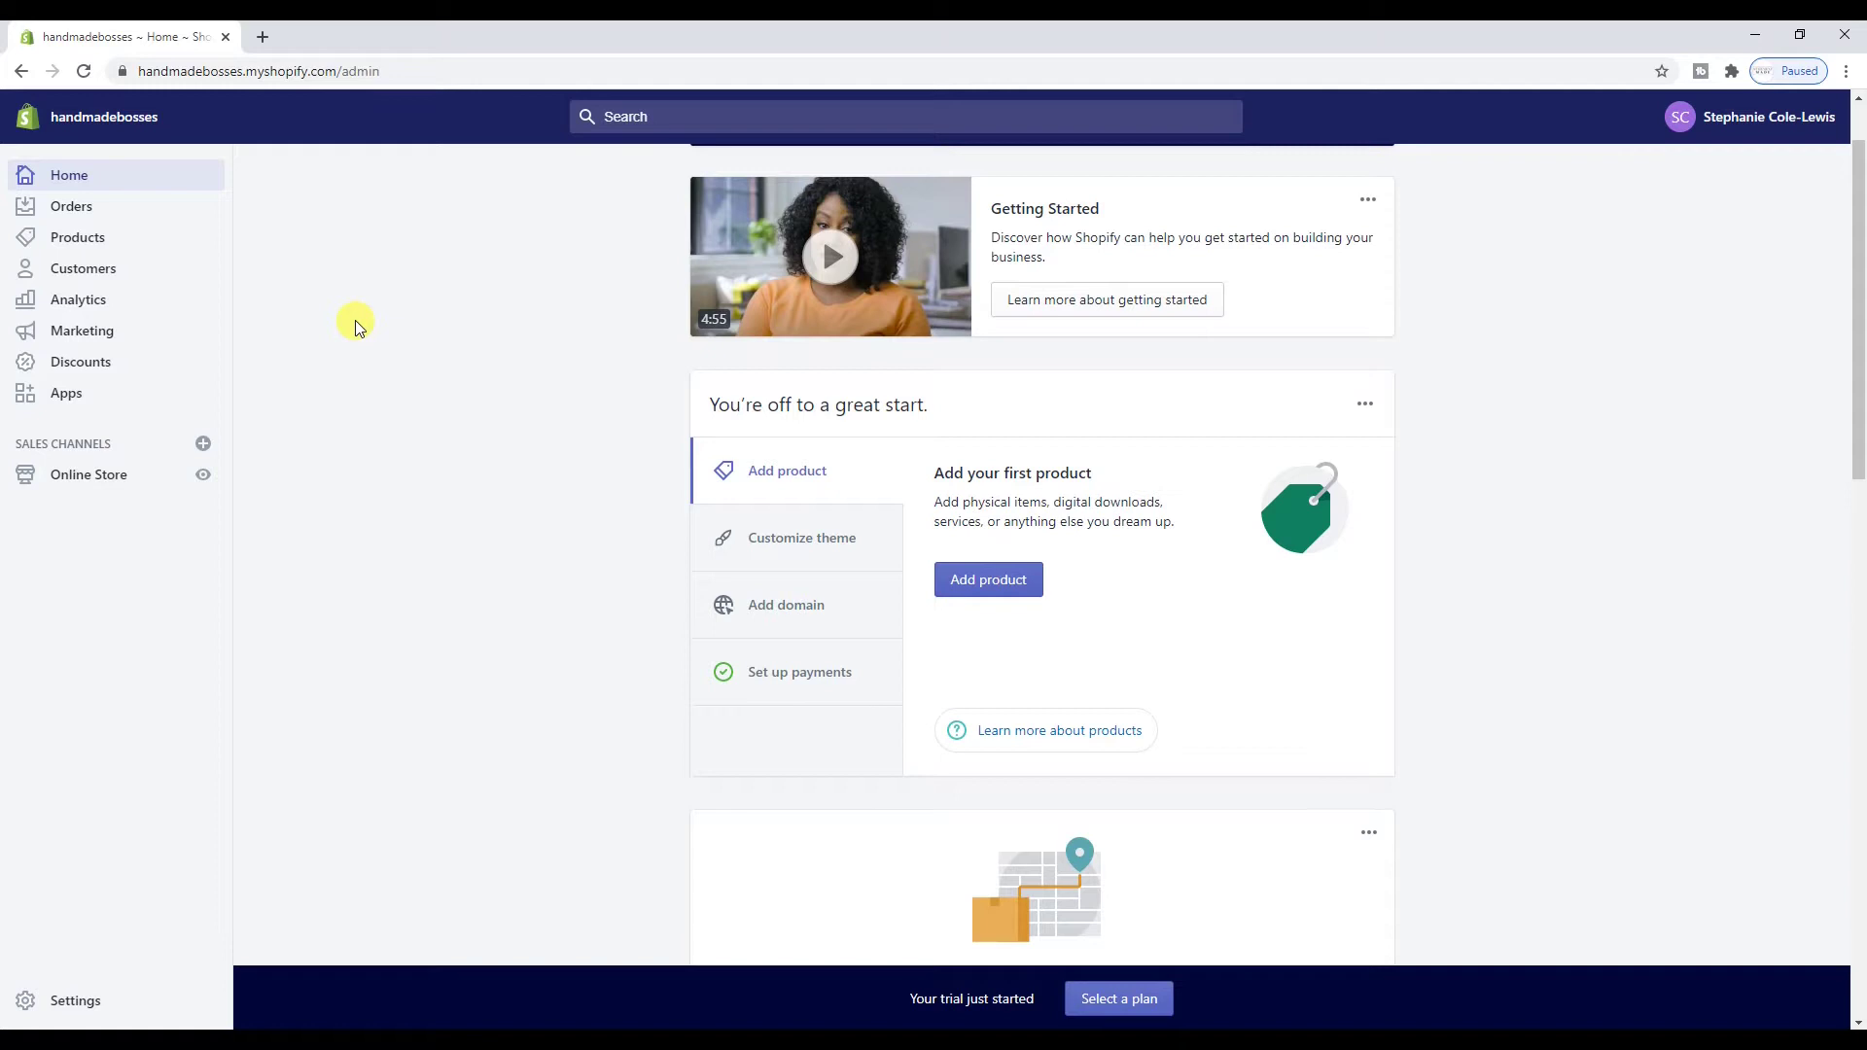
scroll(357, 326, "up", 1)
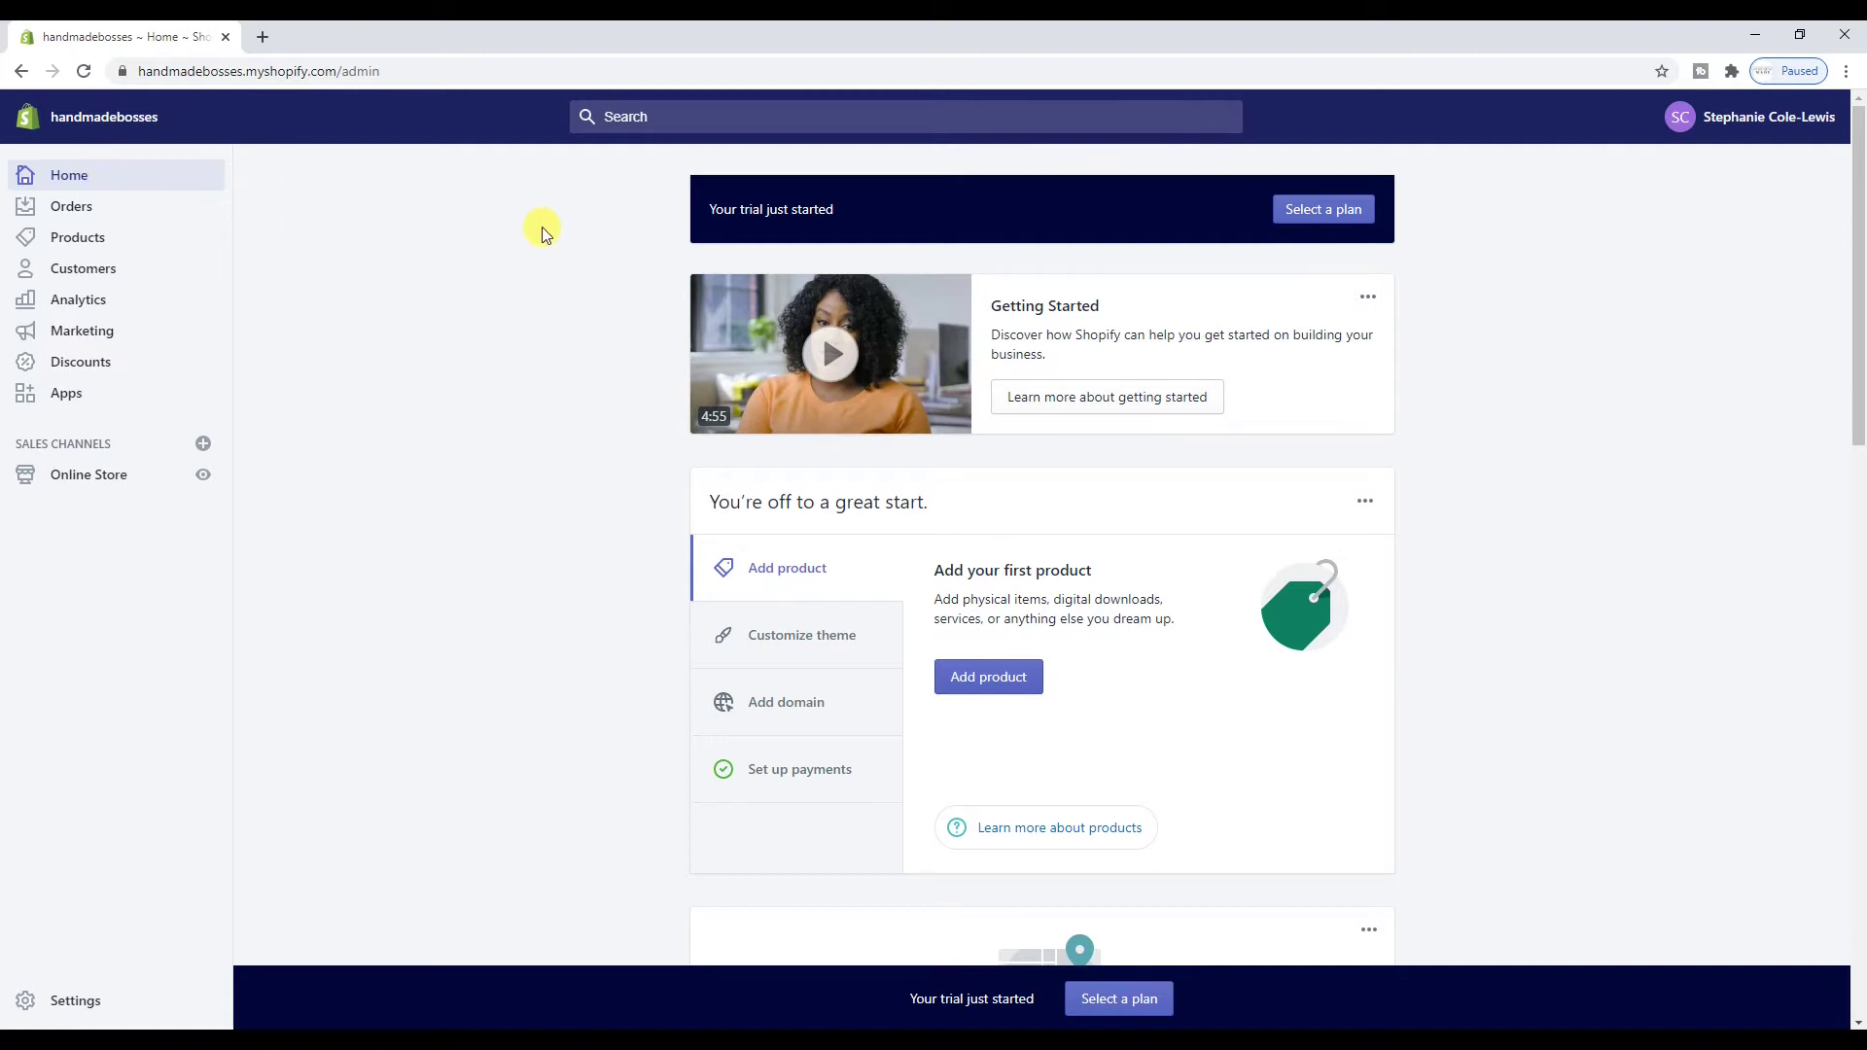
scroll(580, 234, "down", 4)
scroll(581, 238, "down", 1)
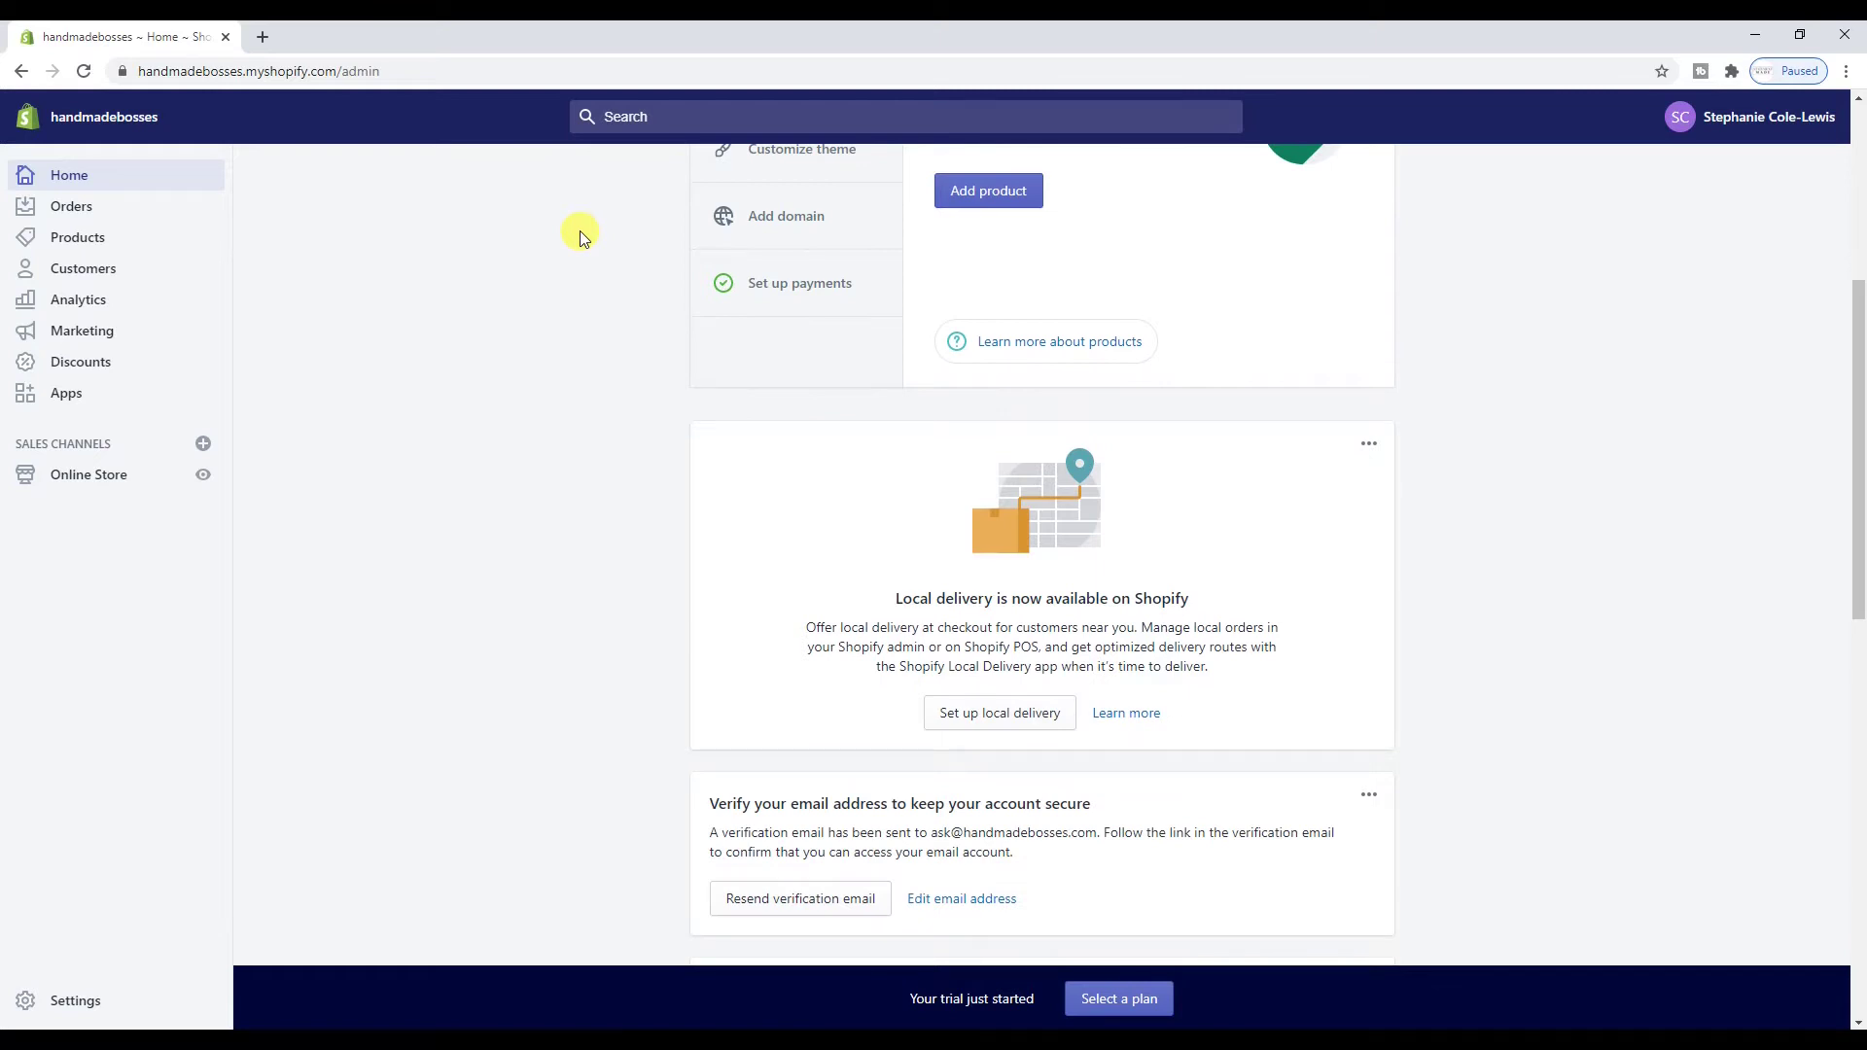
scroll(580, 230, "up", 4)
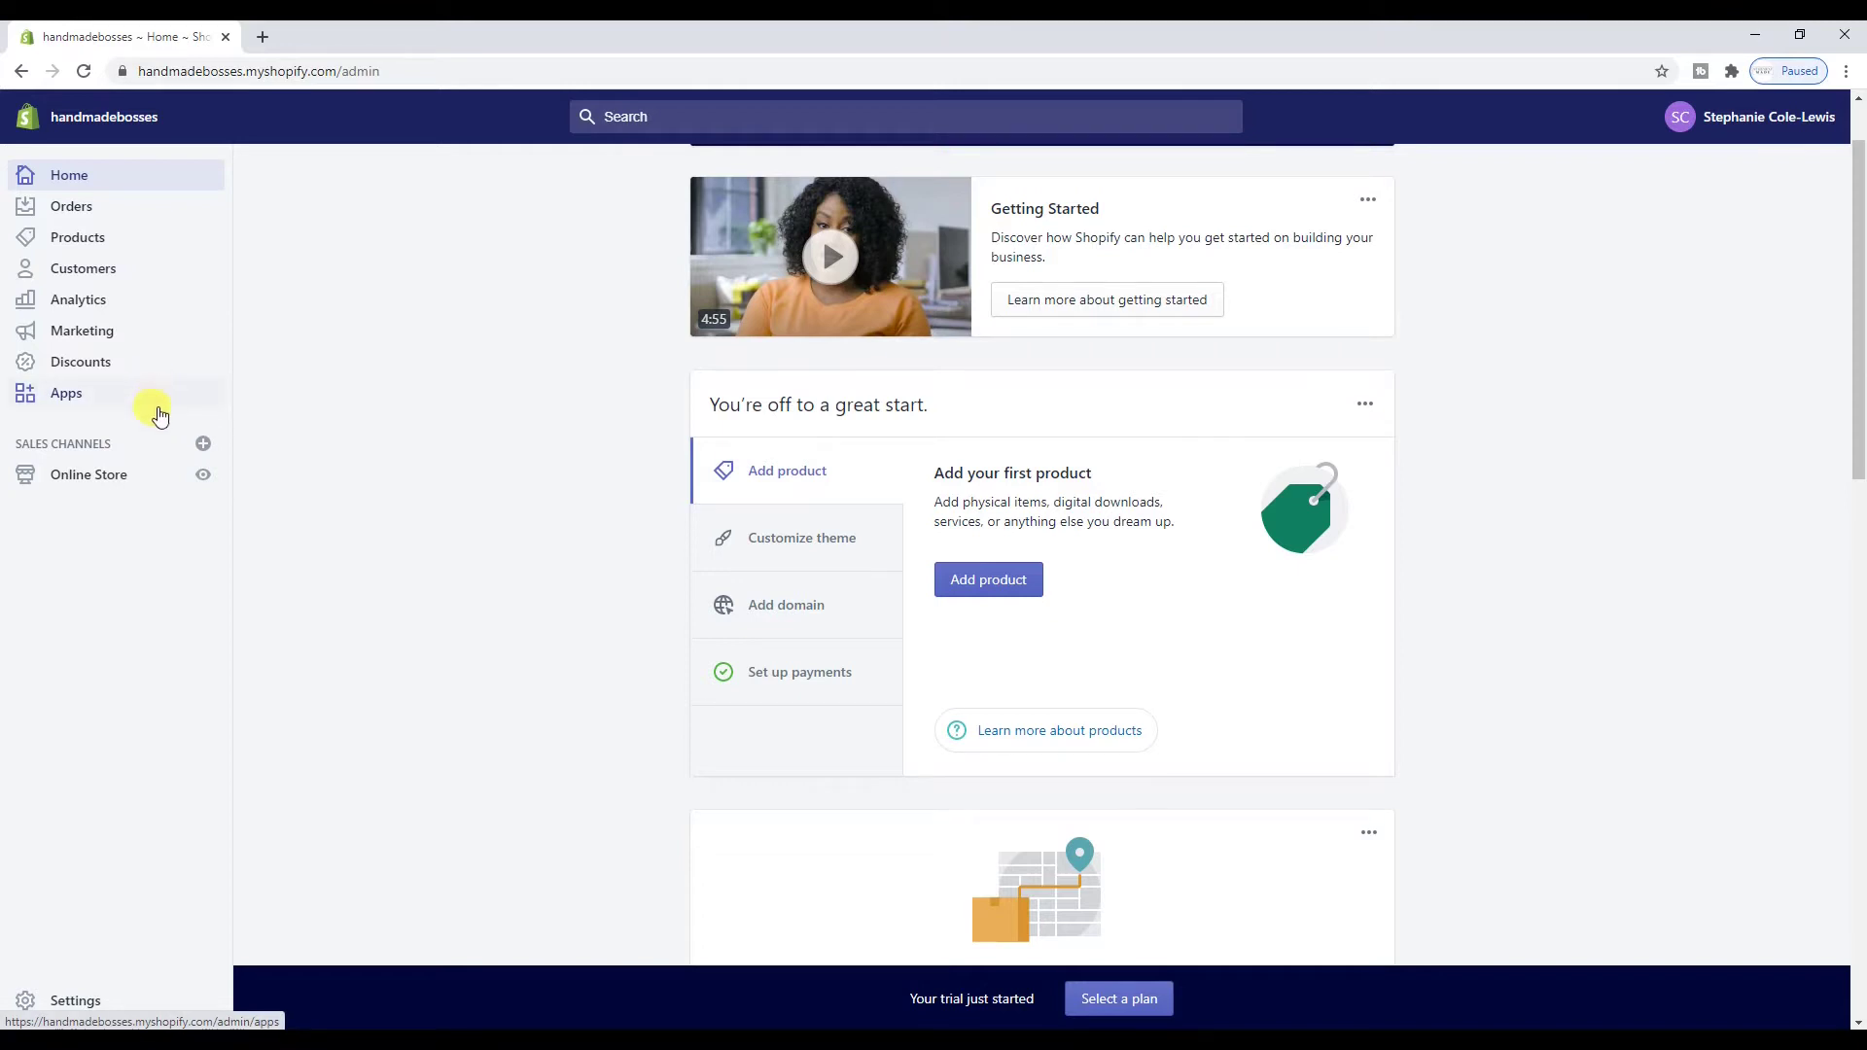
Open the Online Store section and review the sales channels available to add, leaving the list without adding one
left_click(165, 498)
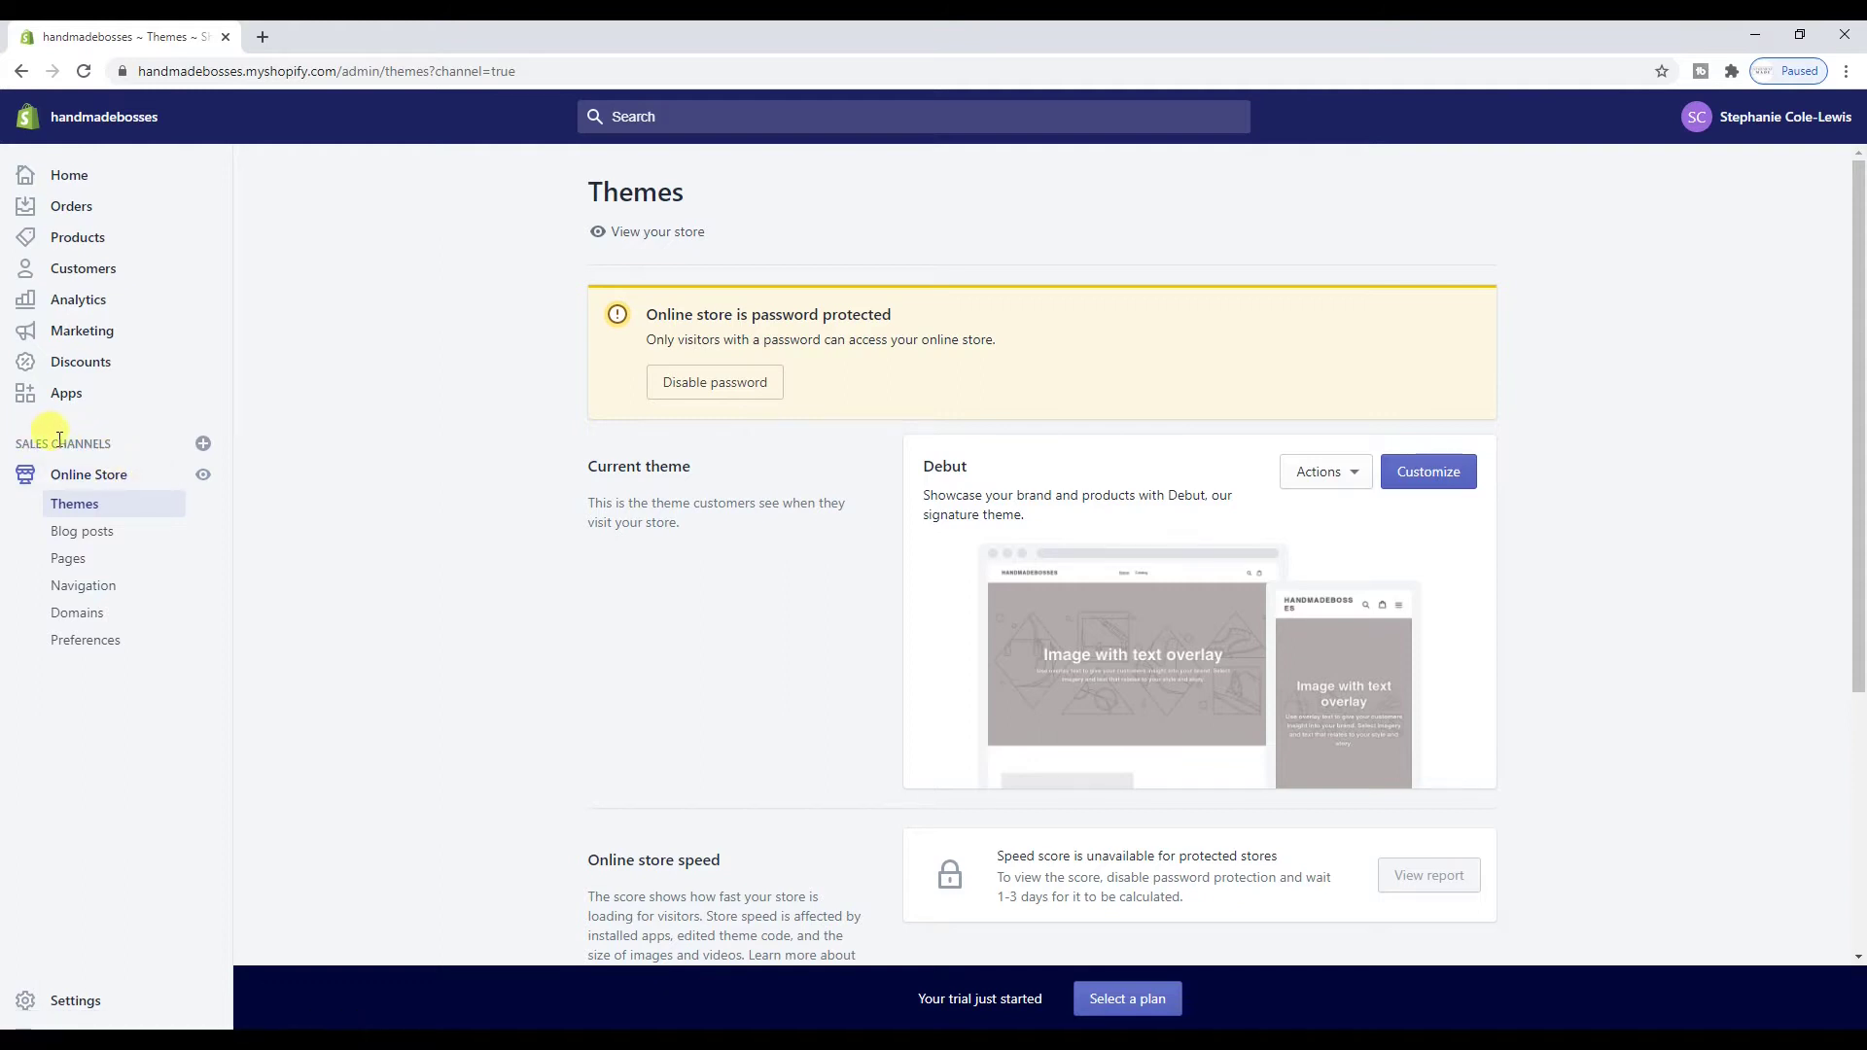
left_click(203, 446)
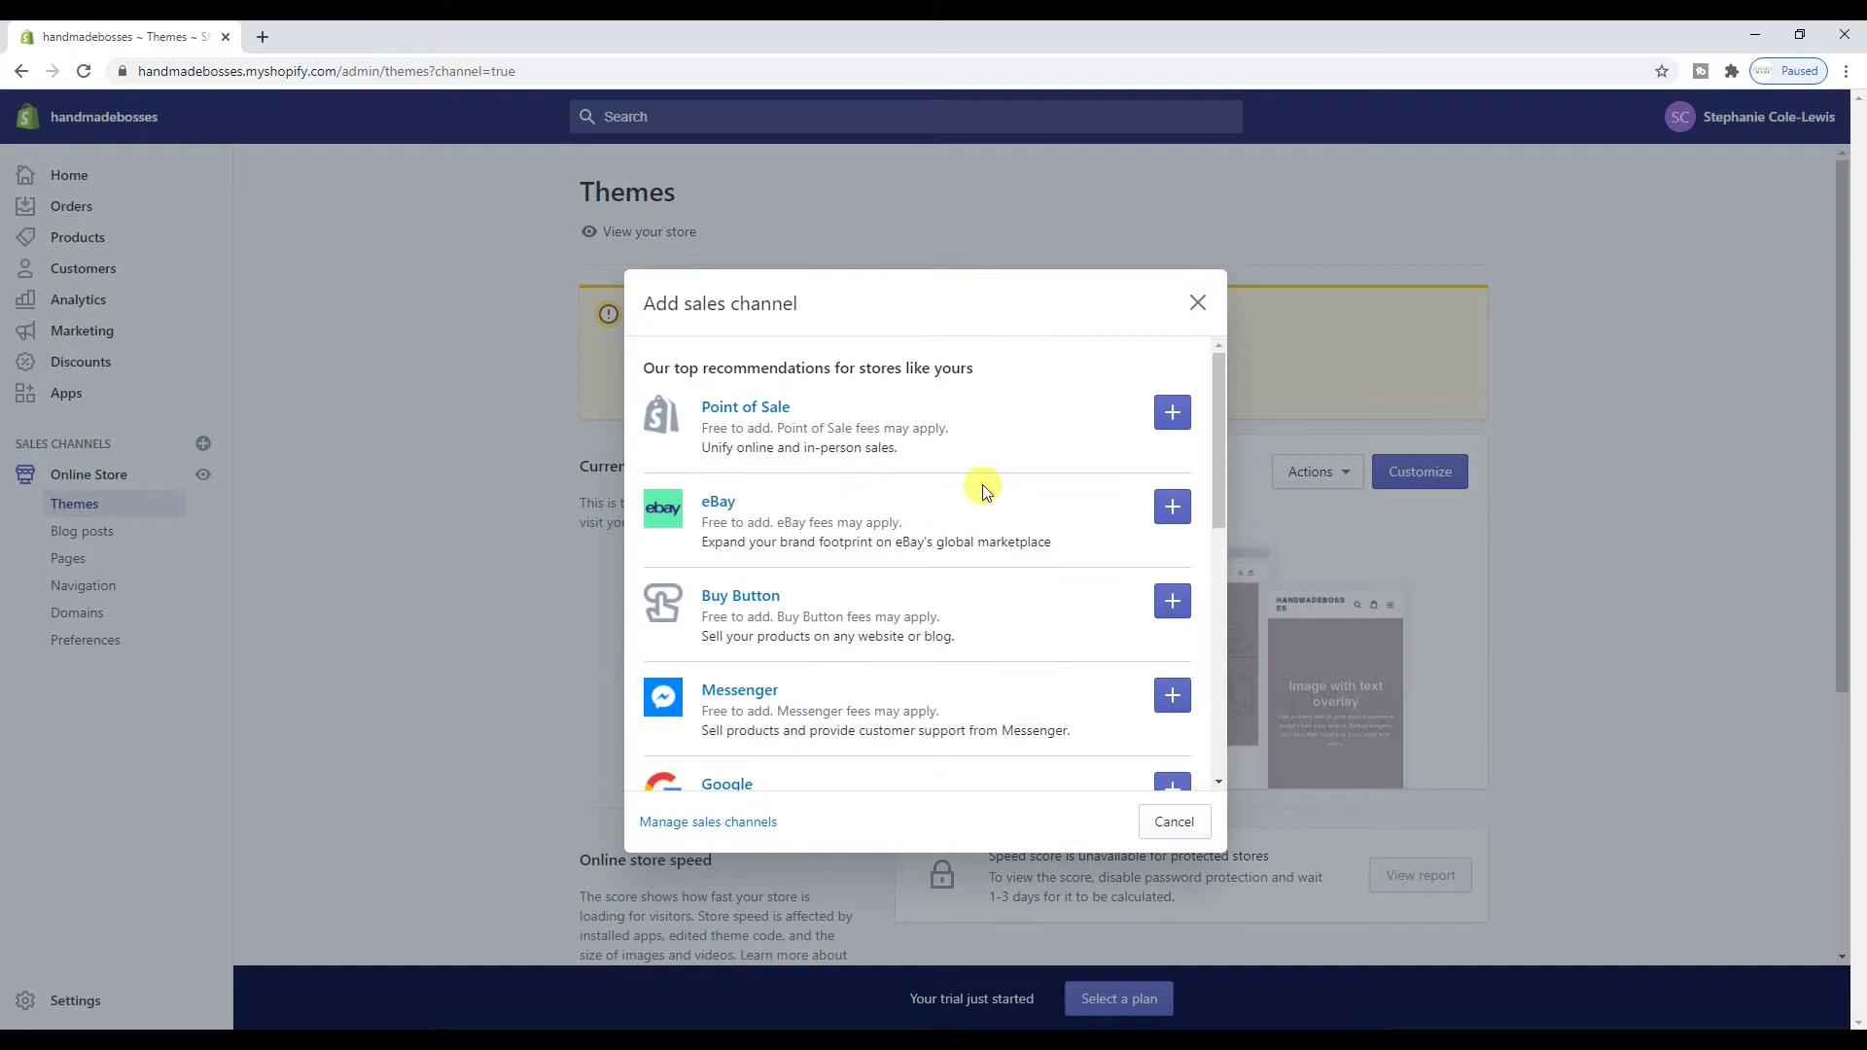
scroll(939, 494, "down", 2)
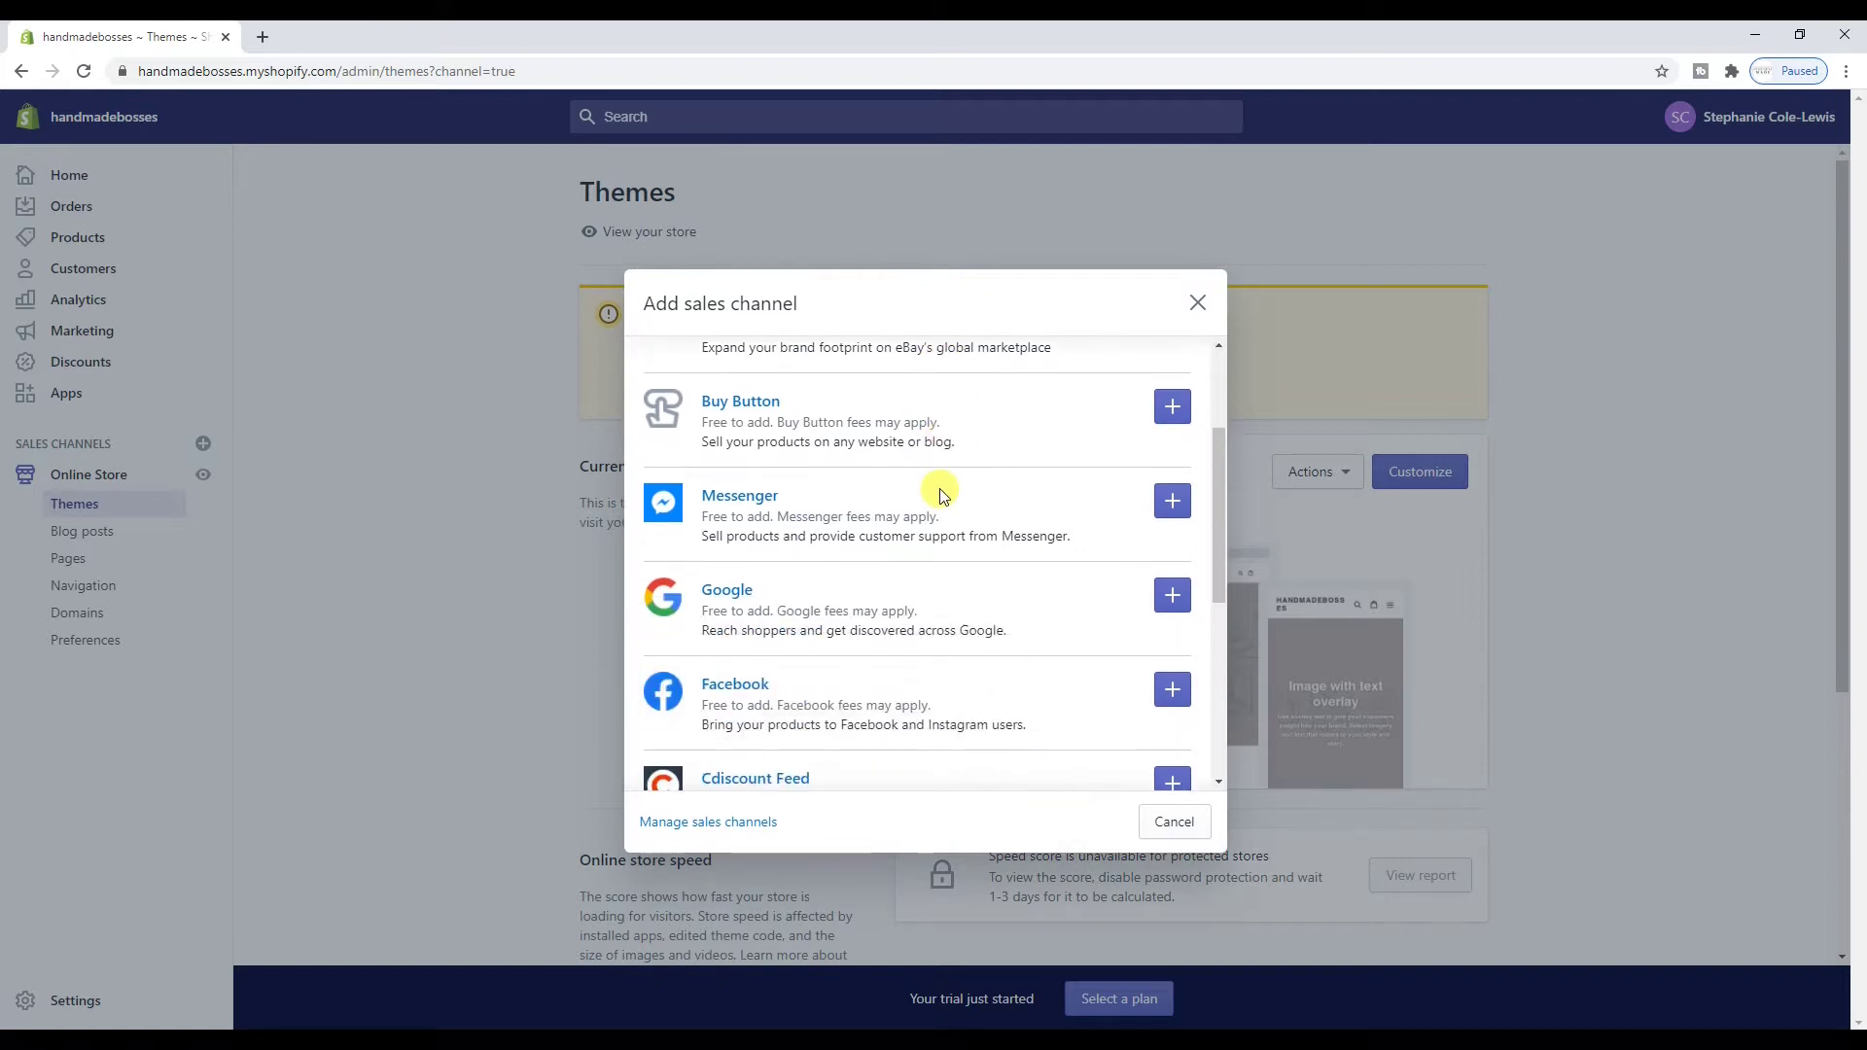
scroll(943, 496, "down", 3)
scroll(940, 494, "down", 2)
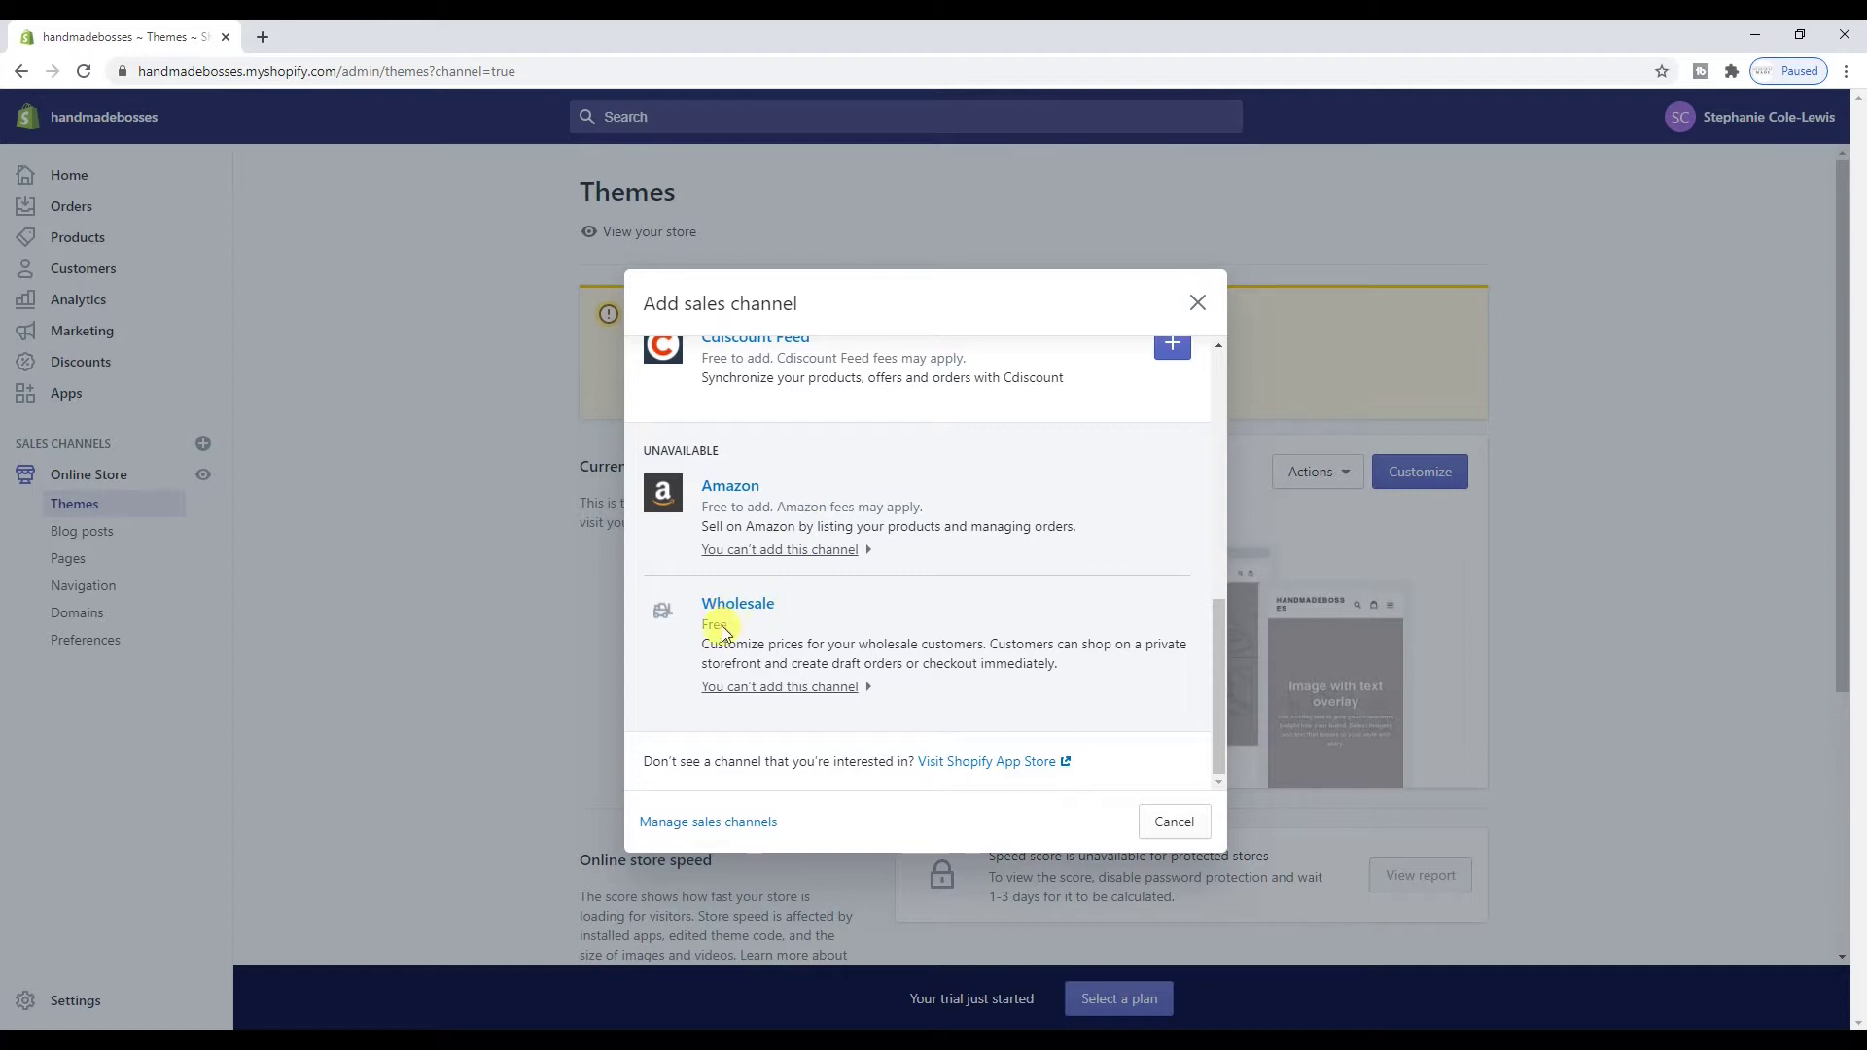
scroll(776, 681, "up", 4)
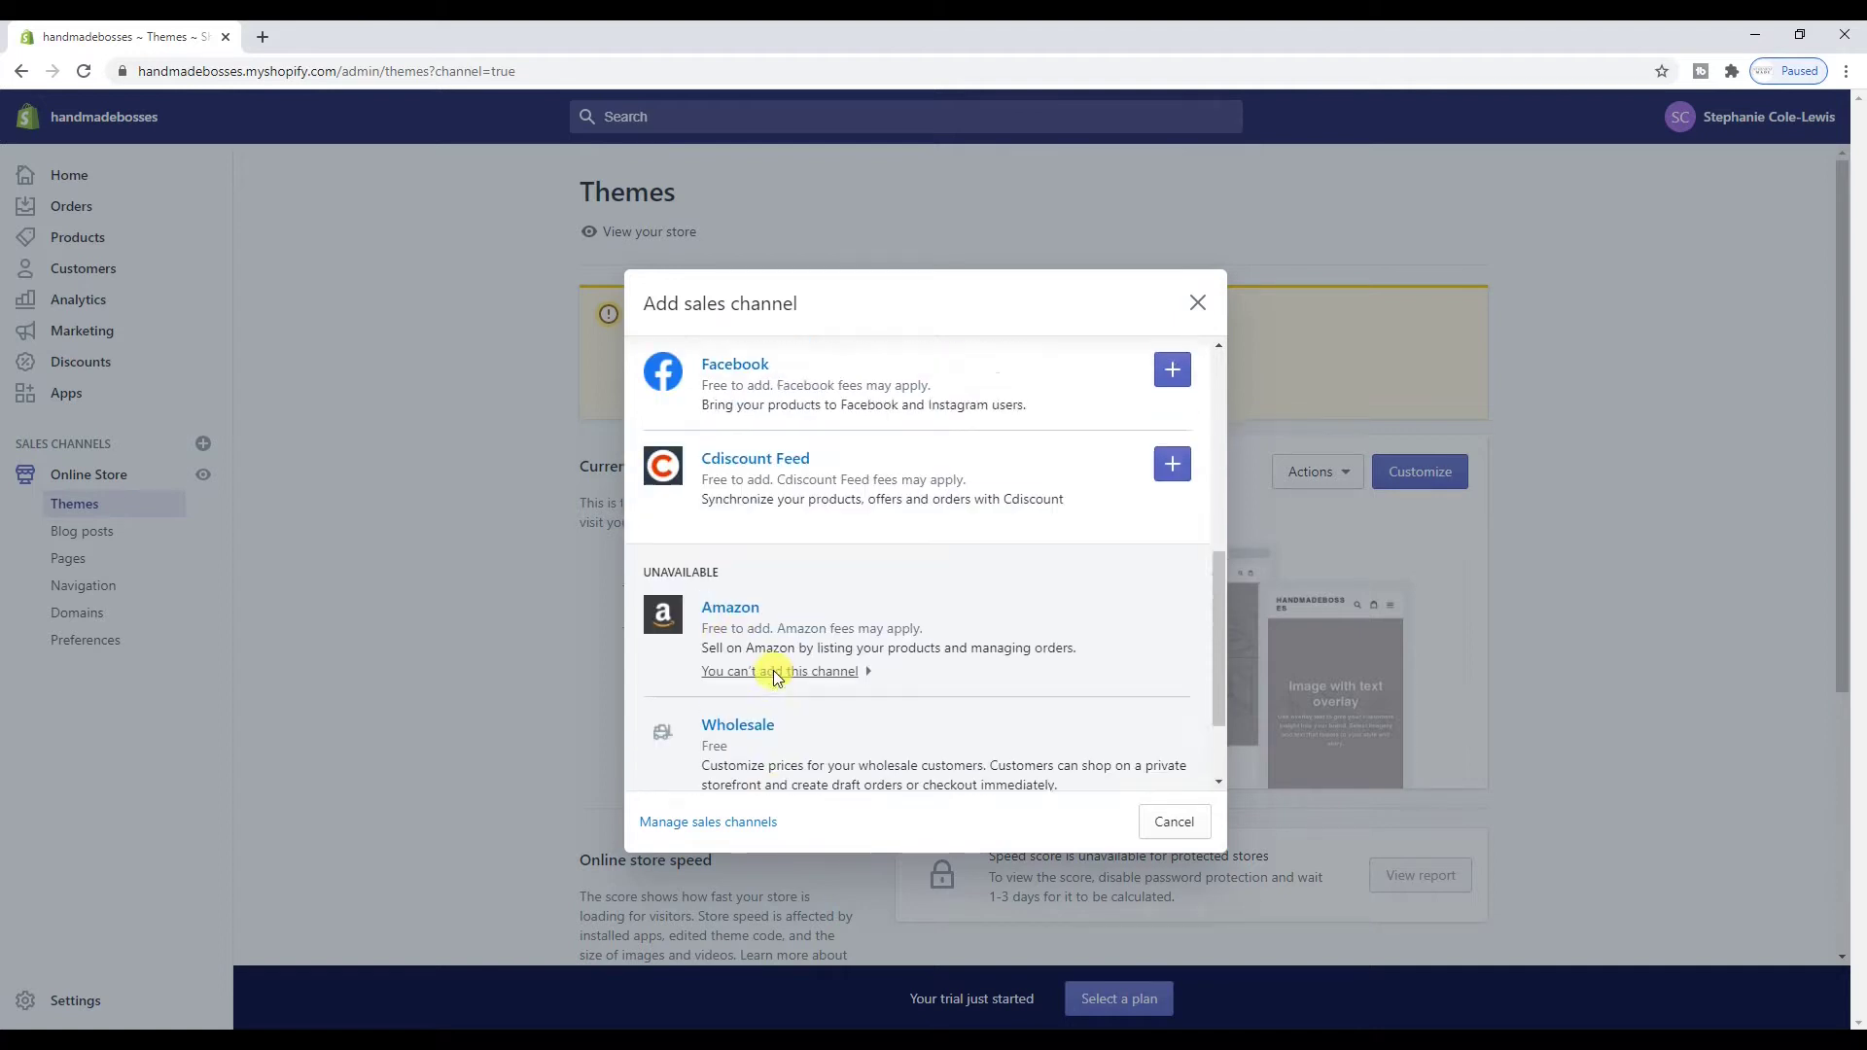
scroll(774, 724, "down", 1)
scroll(758, 739, "up", 4)
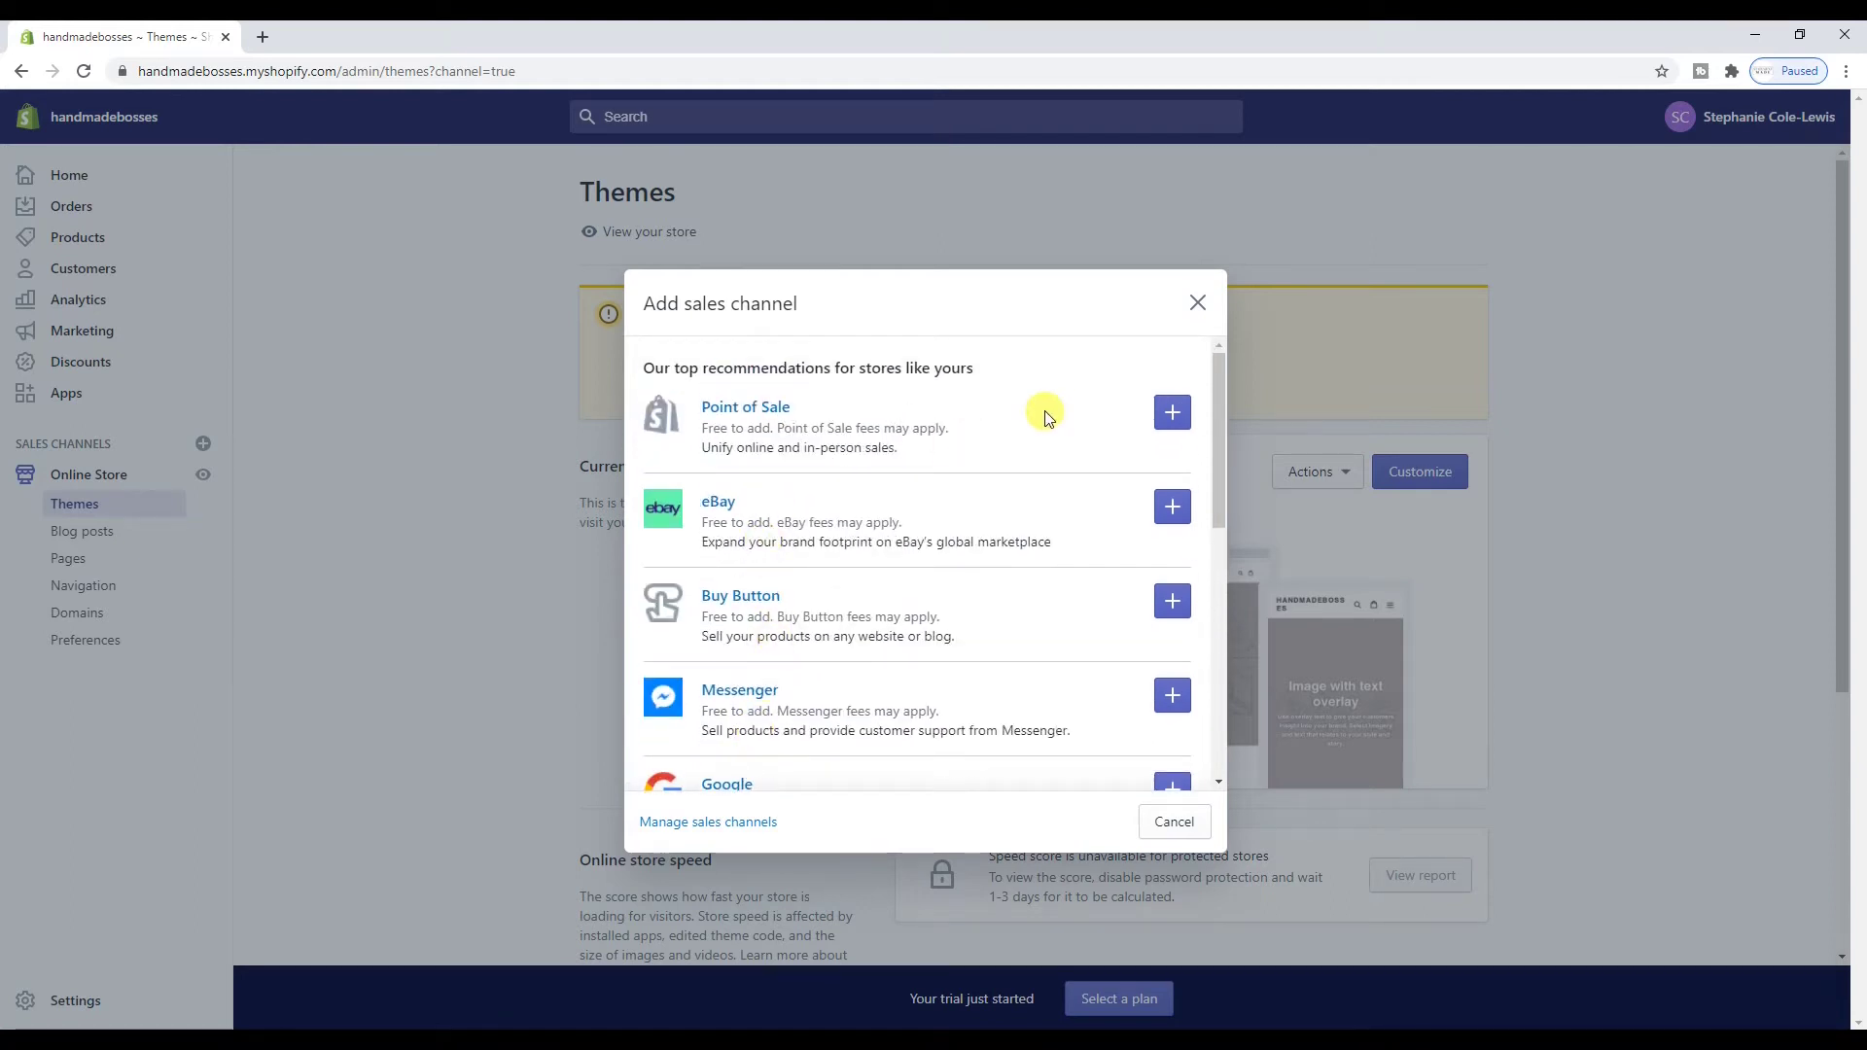
scroll(1041, 479, "down", 2)
scroll(1040, 479, "down", 3)
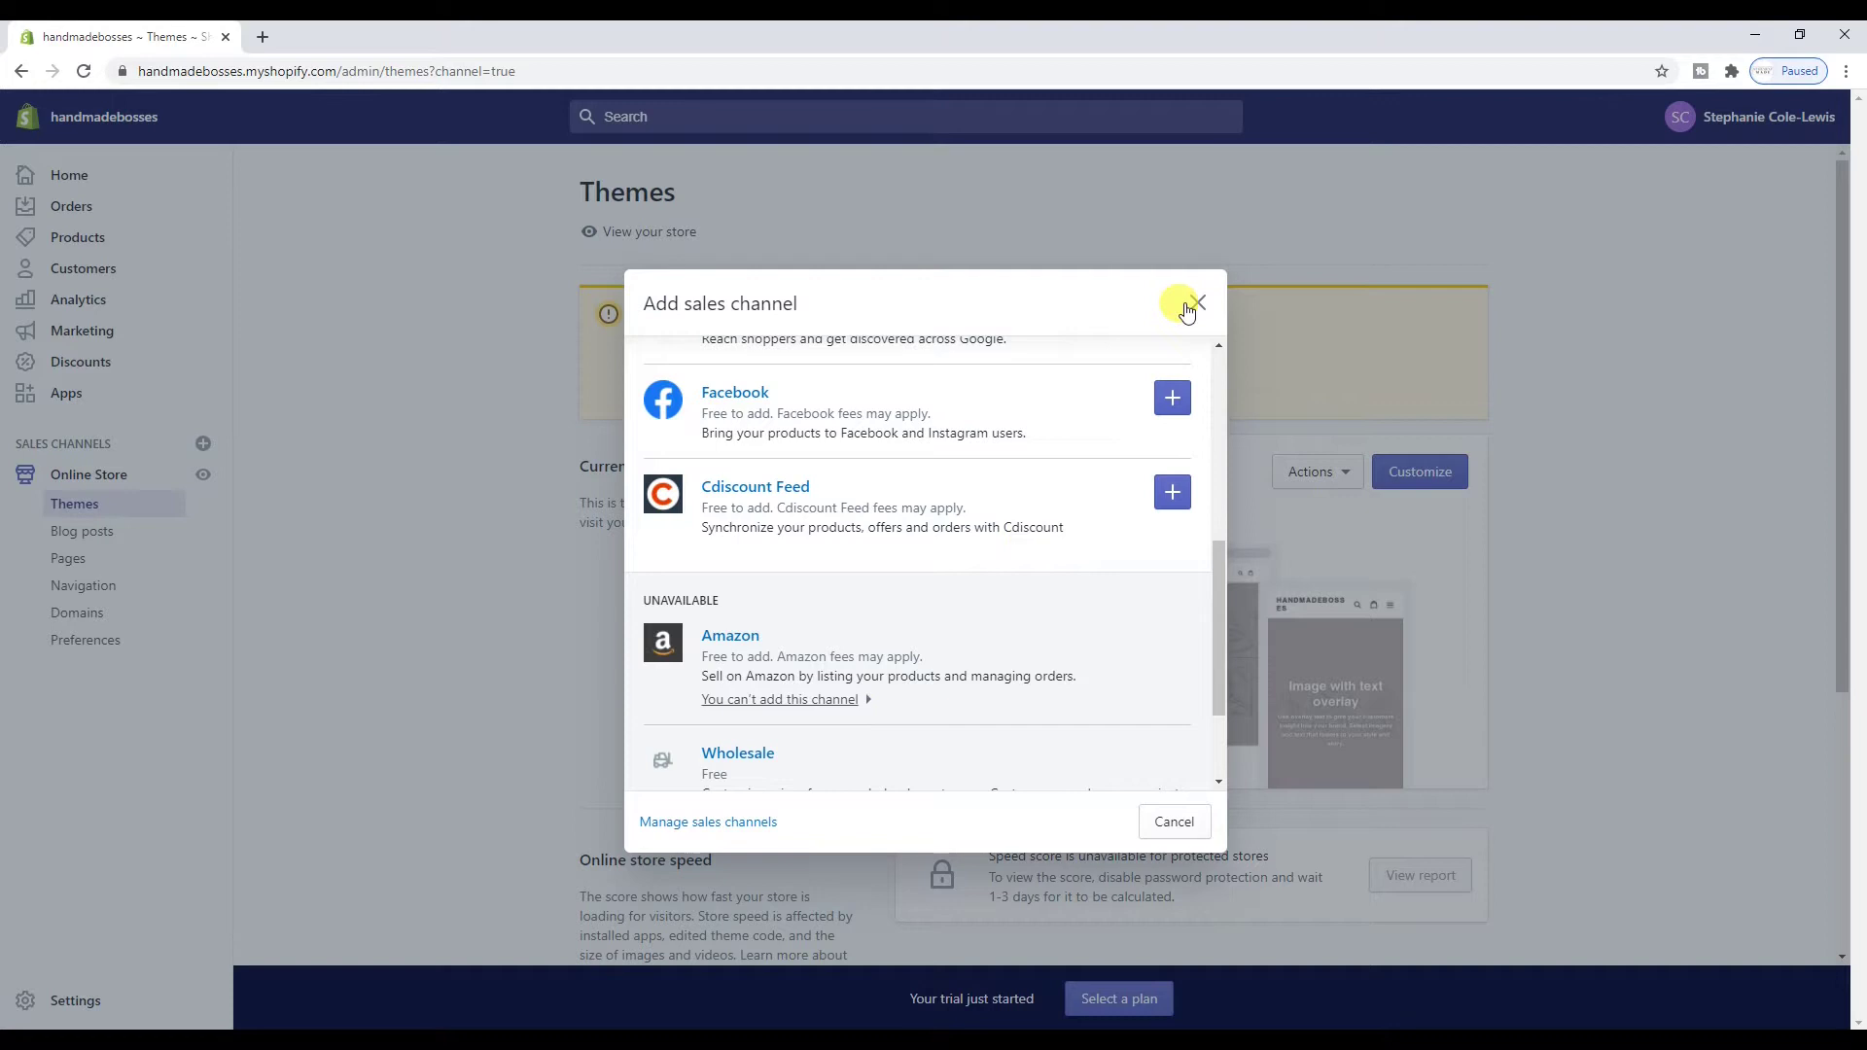
scroll(1027, 484, "up", 5)
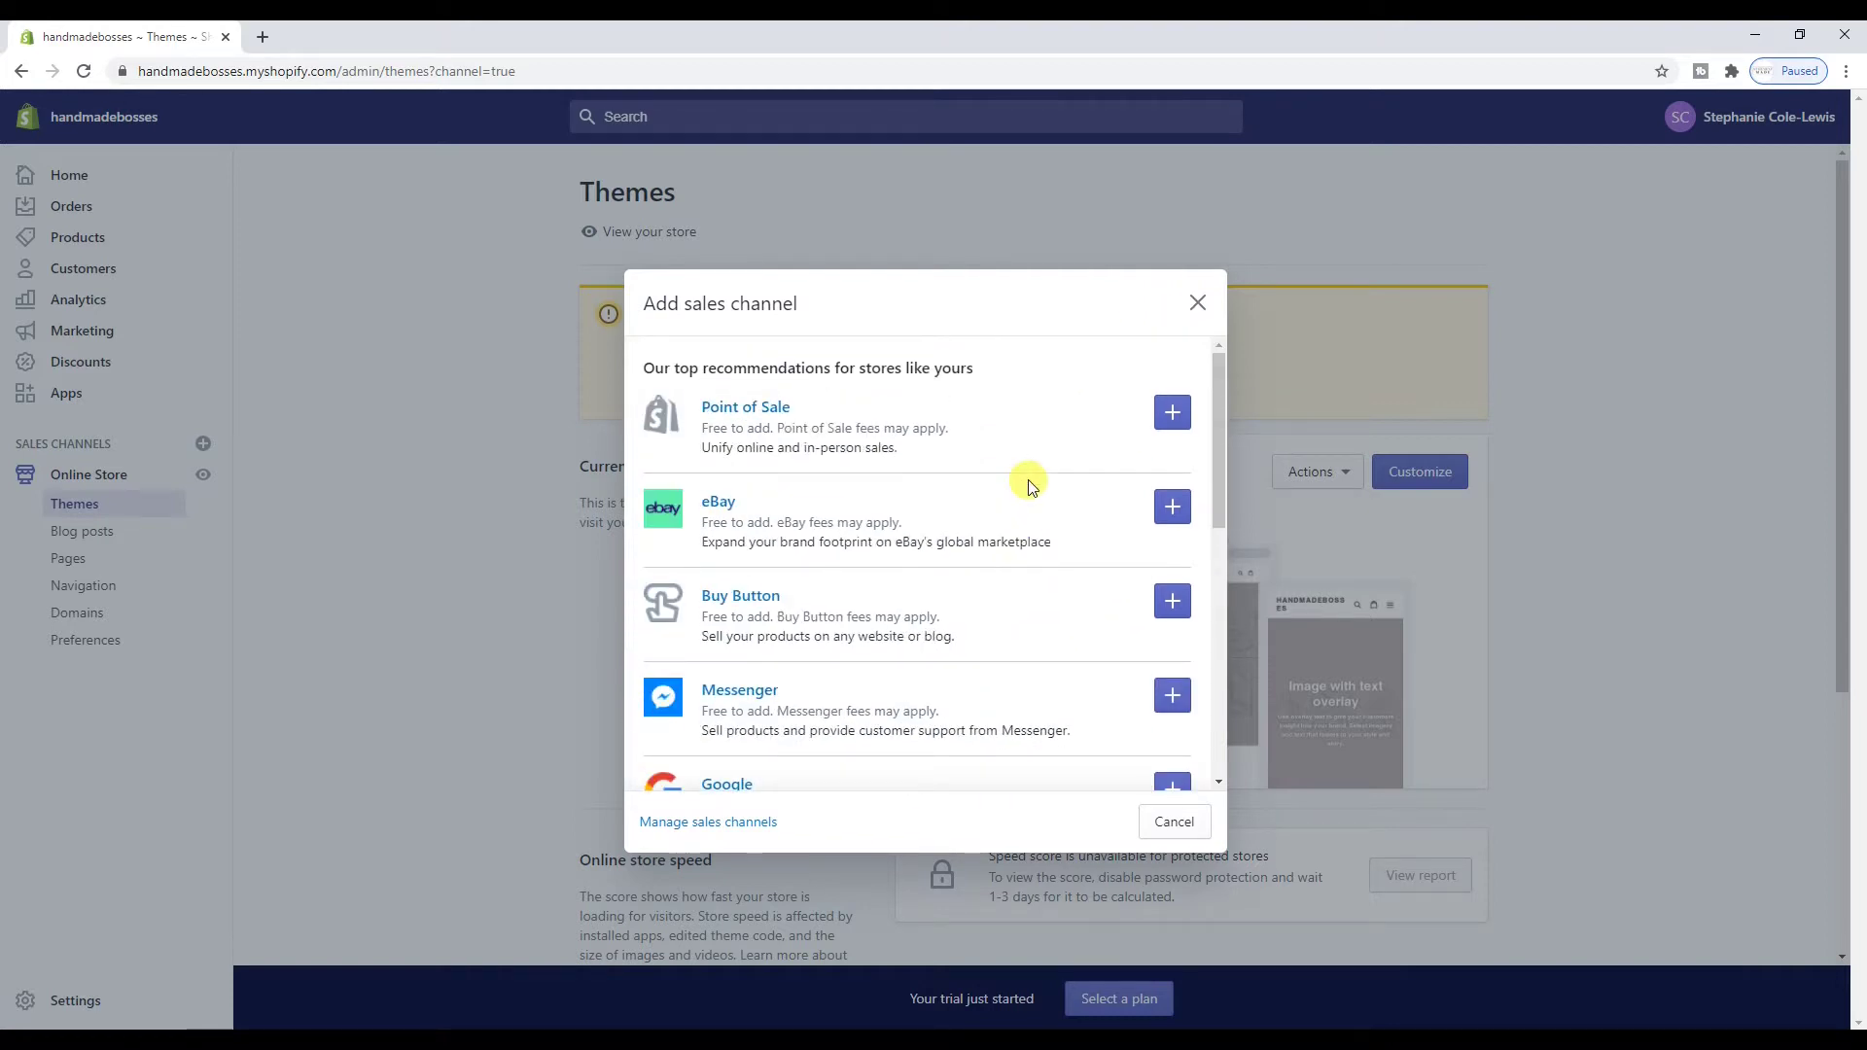
left_click(1197, 302)
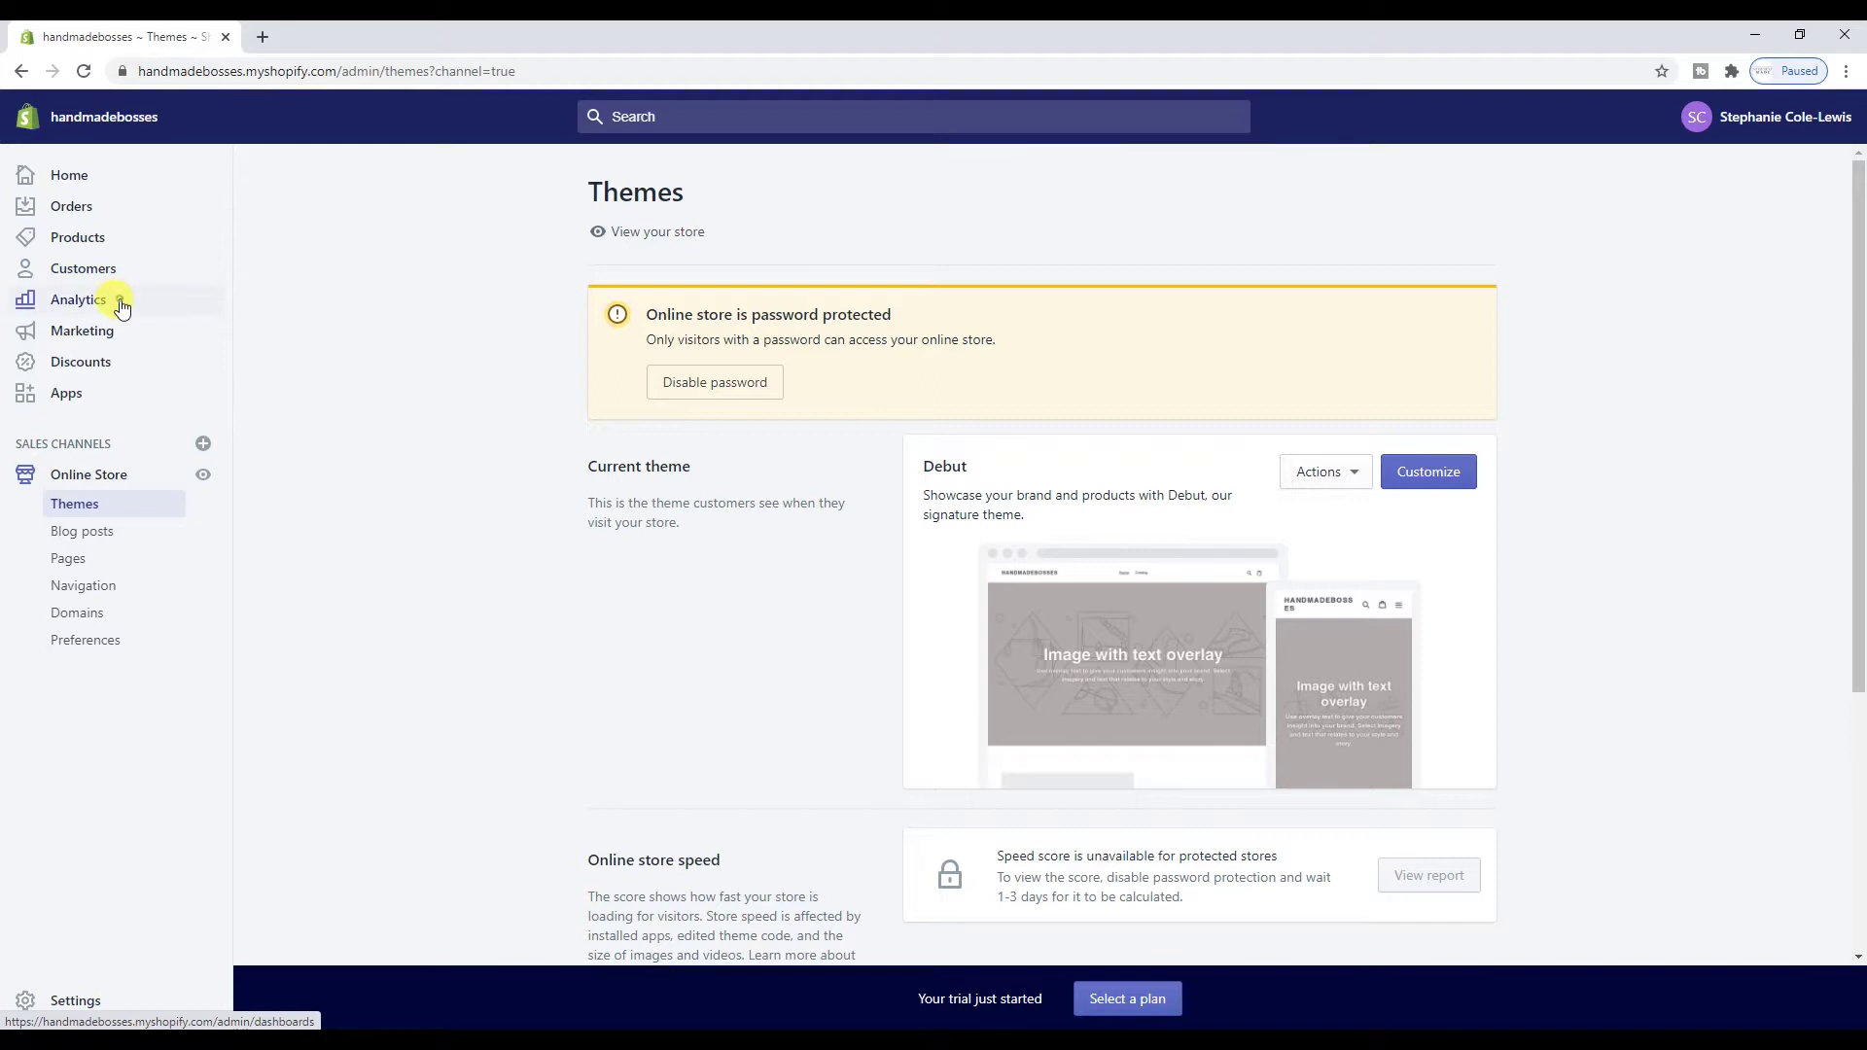
Review the Analytics overview dashboard's sales, sessions and orders reports, and the Live View visitor map
left_click(78, 300)
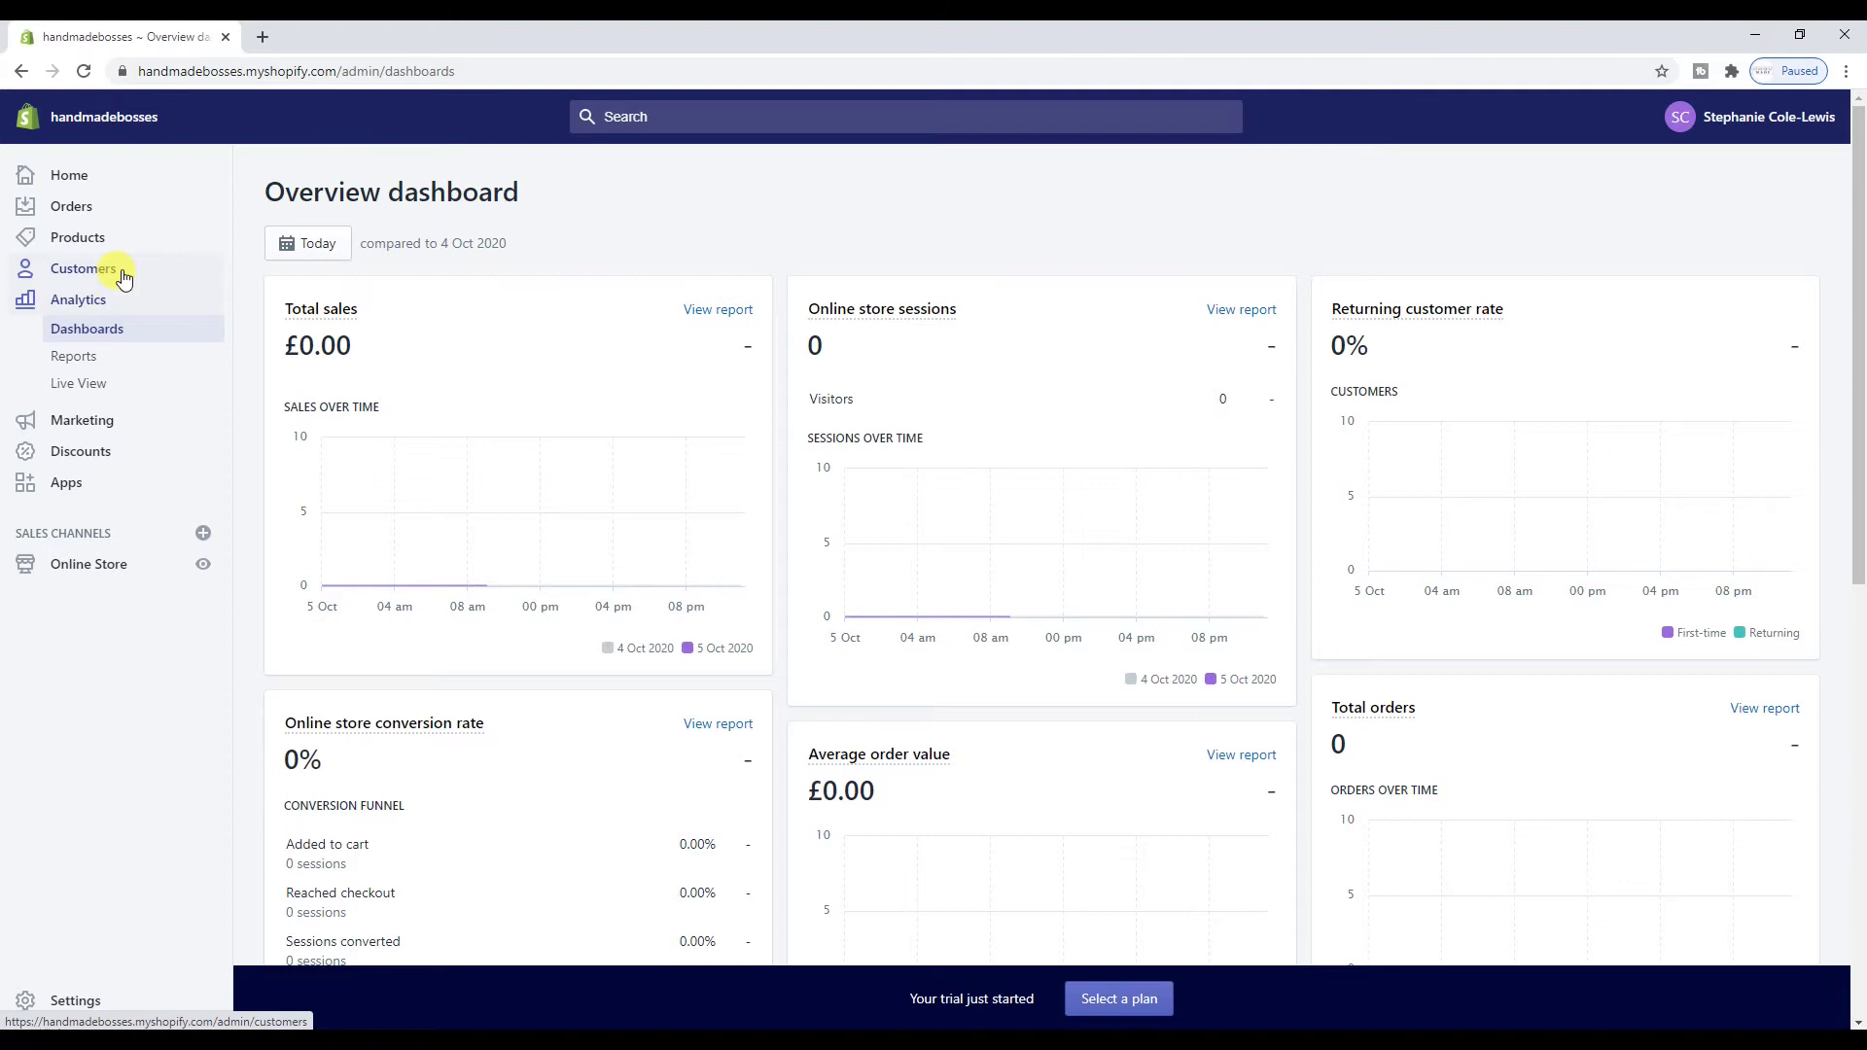
scroll(123, 280, "down", 3)
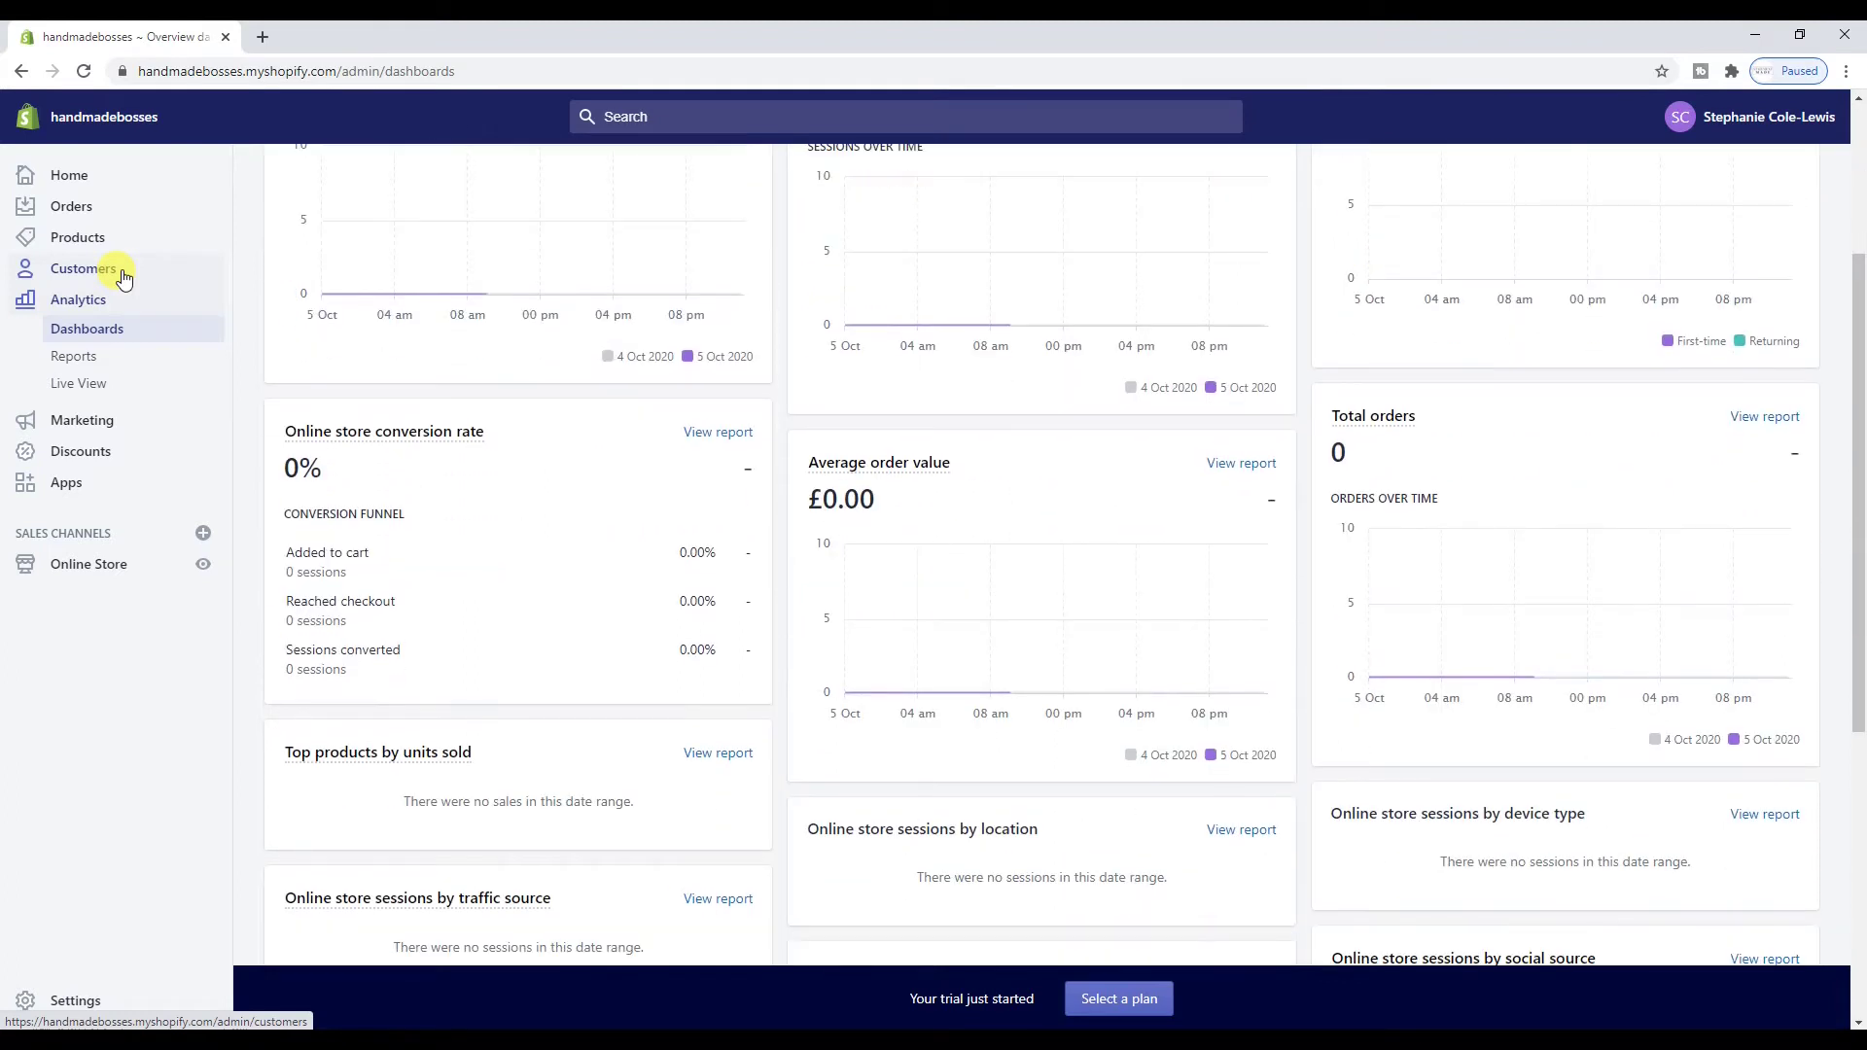
scroll(243, 279, "down", 2)
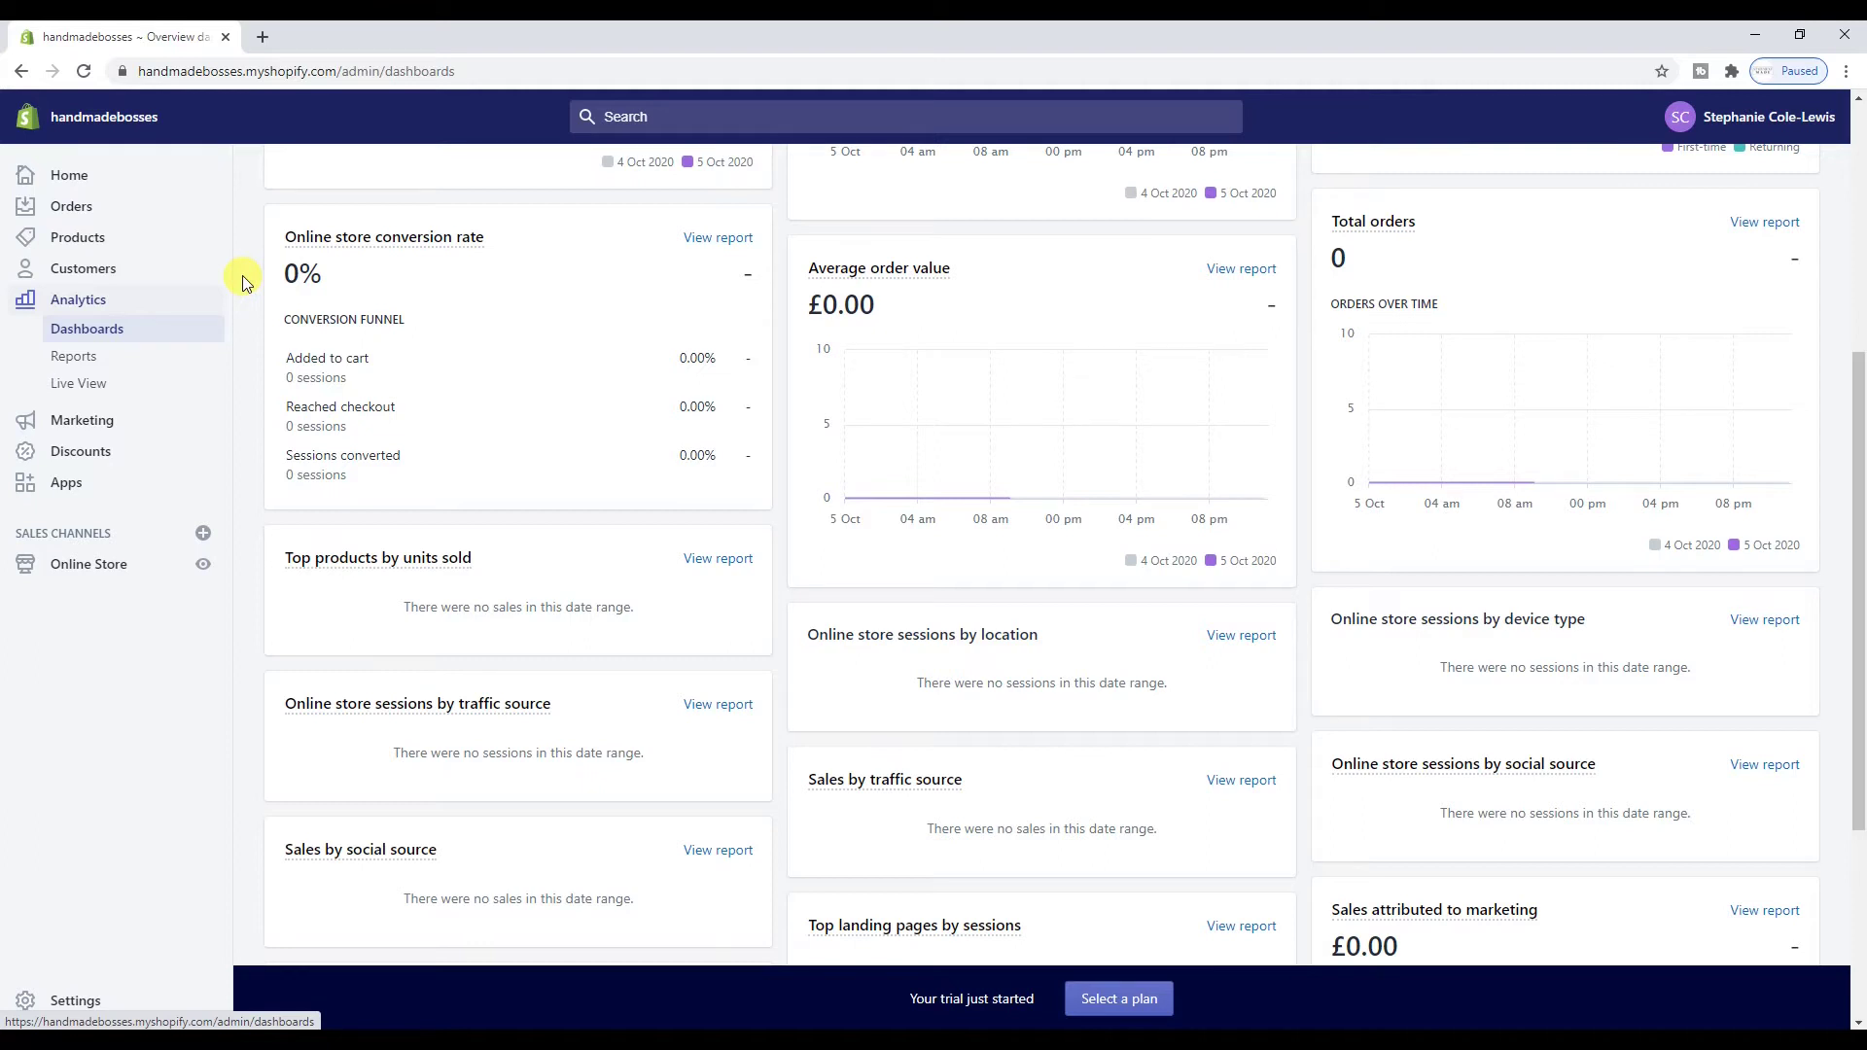
left_click(146, 381)
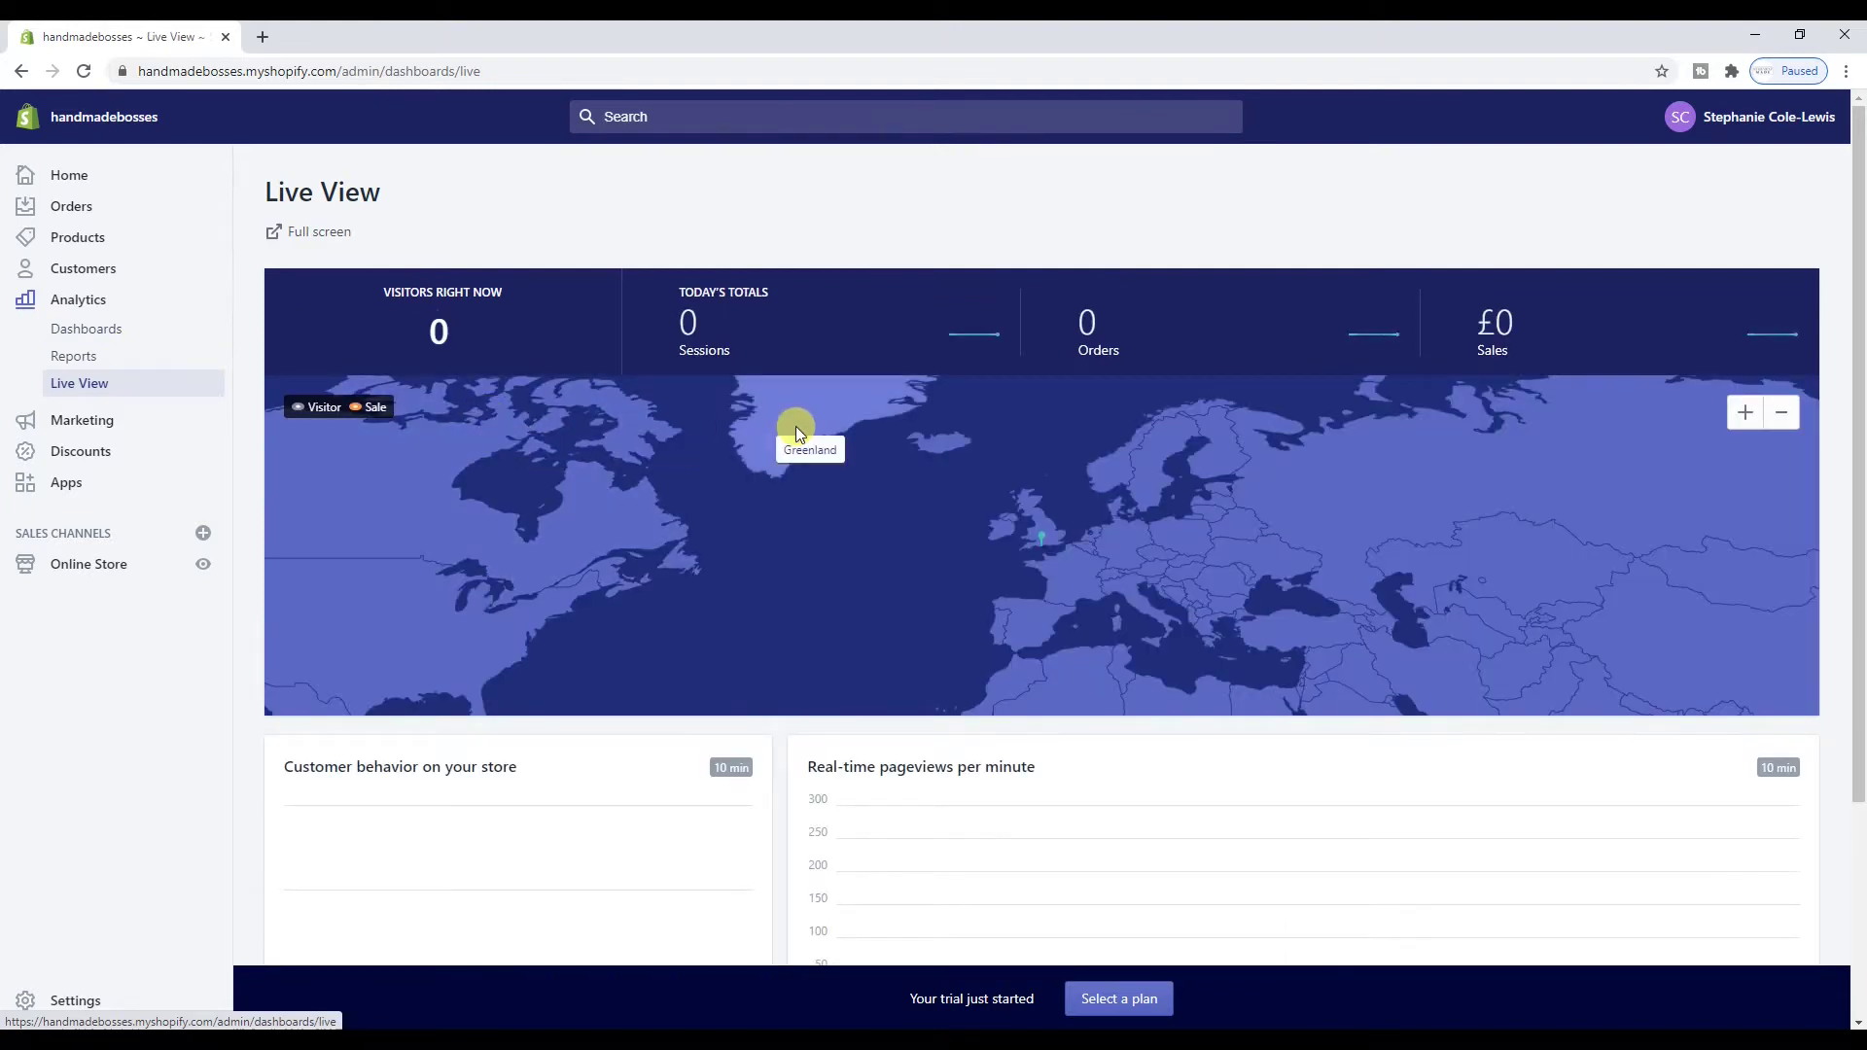
scroll(675, 416, "down", 1)
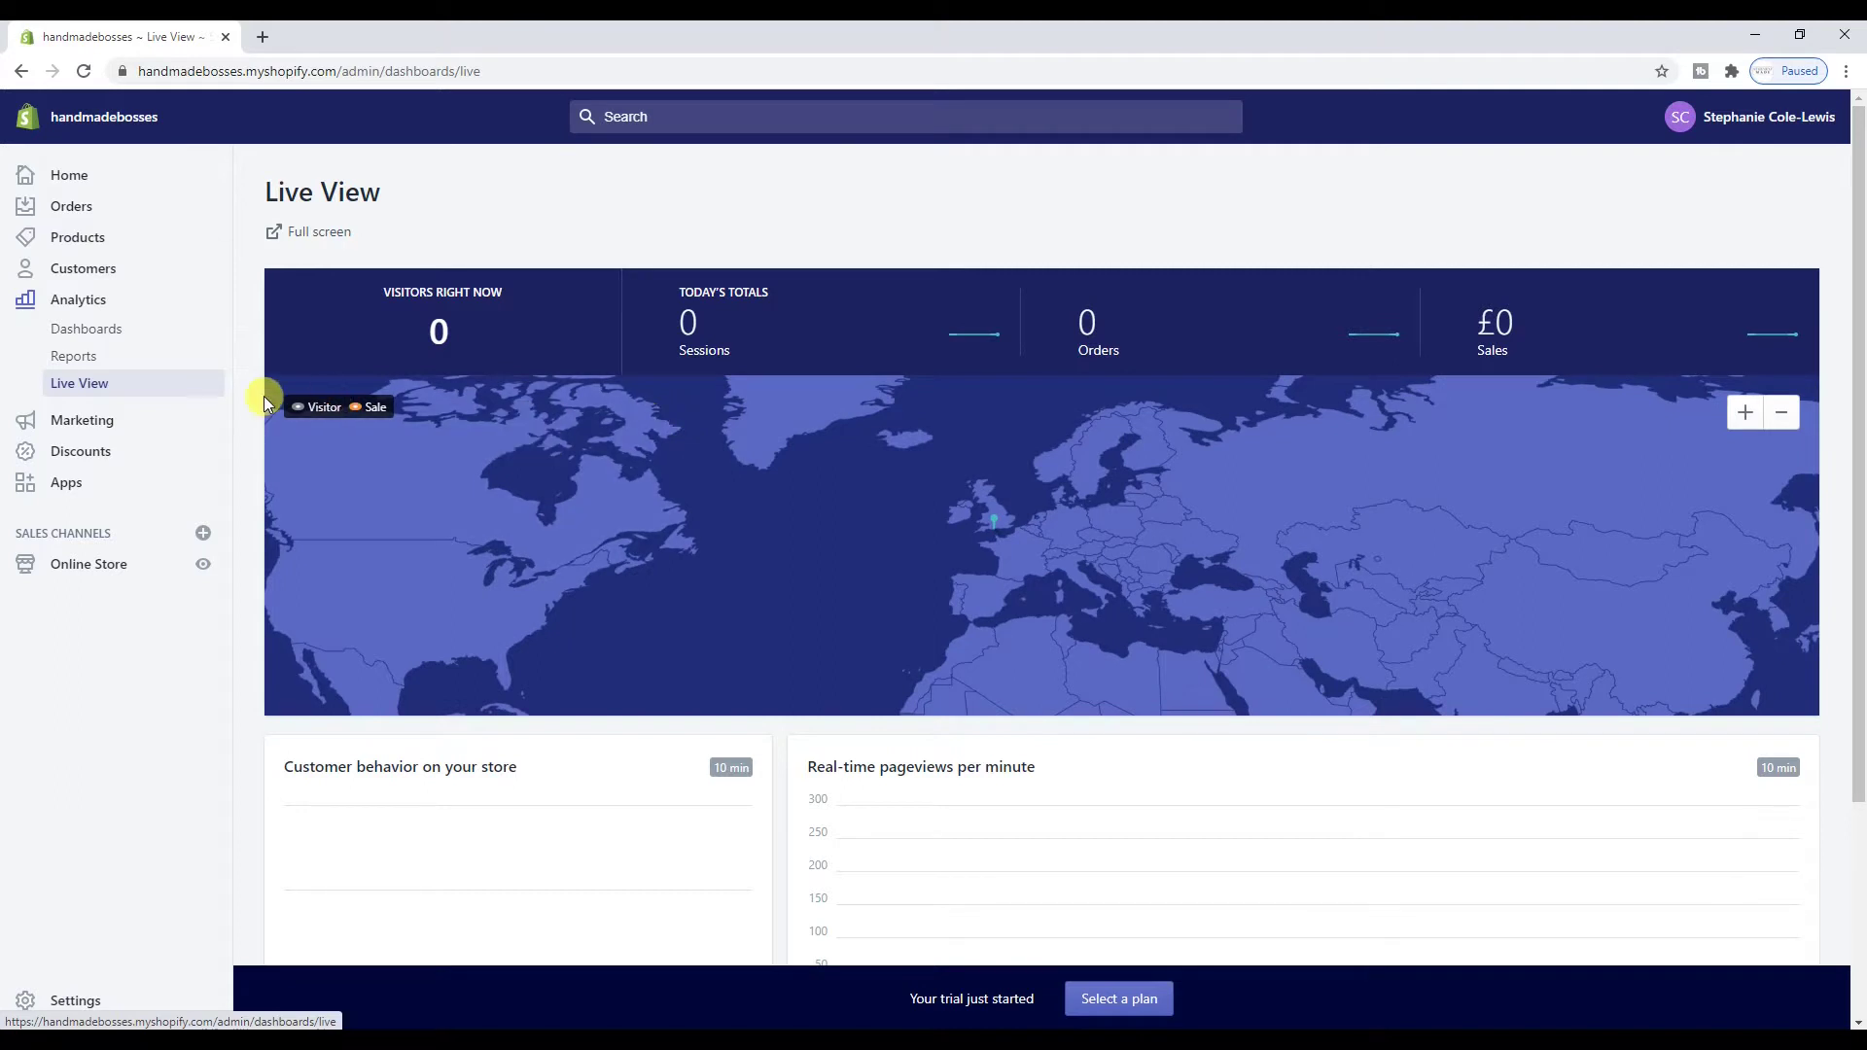
Open the Marketing overview and look through the recent marketing, marketing apps and learning resources
left_click(129, 424)
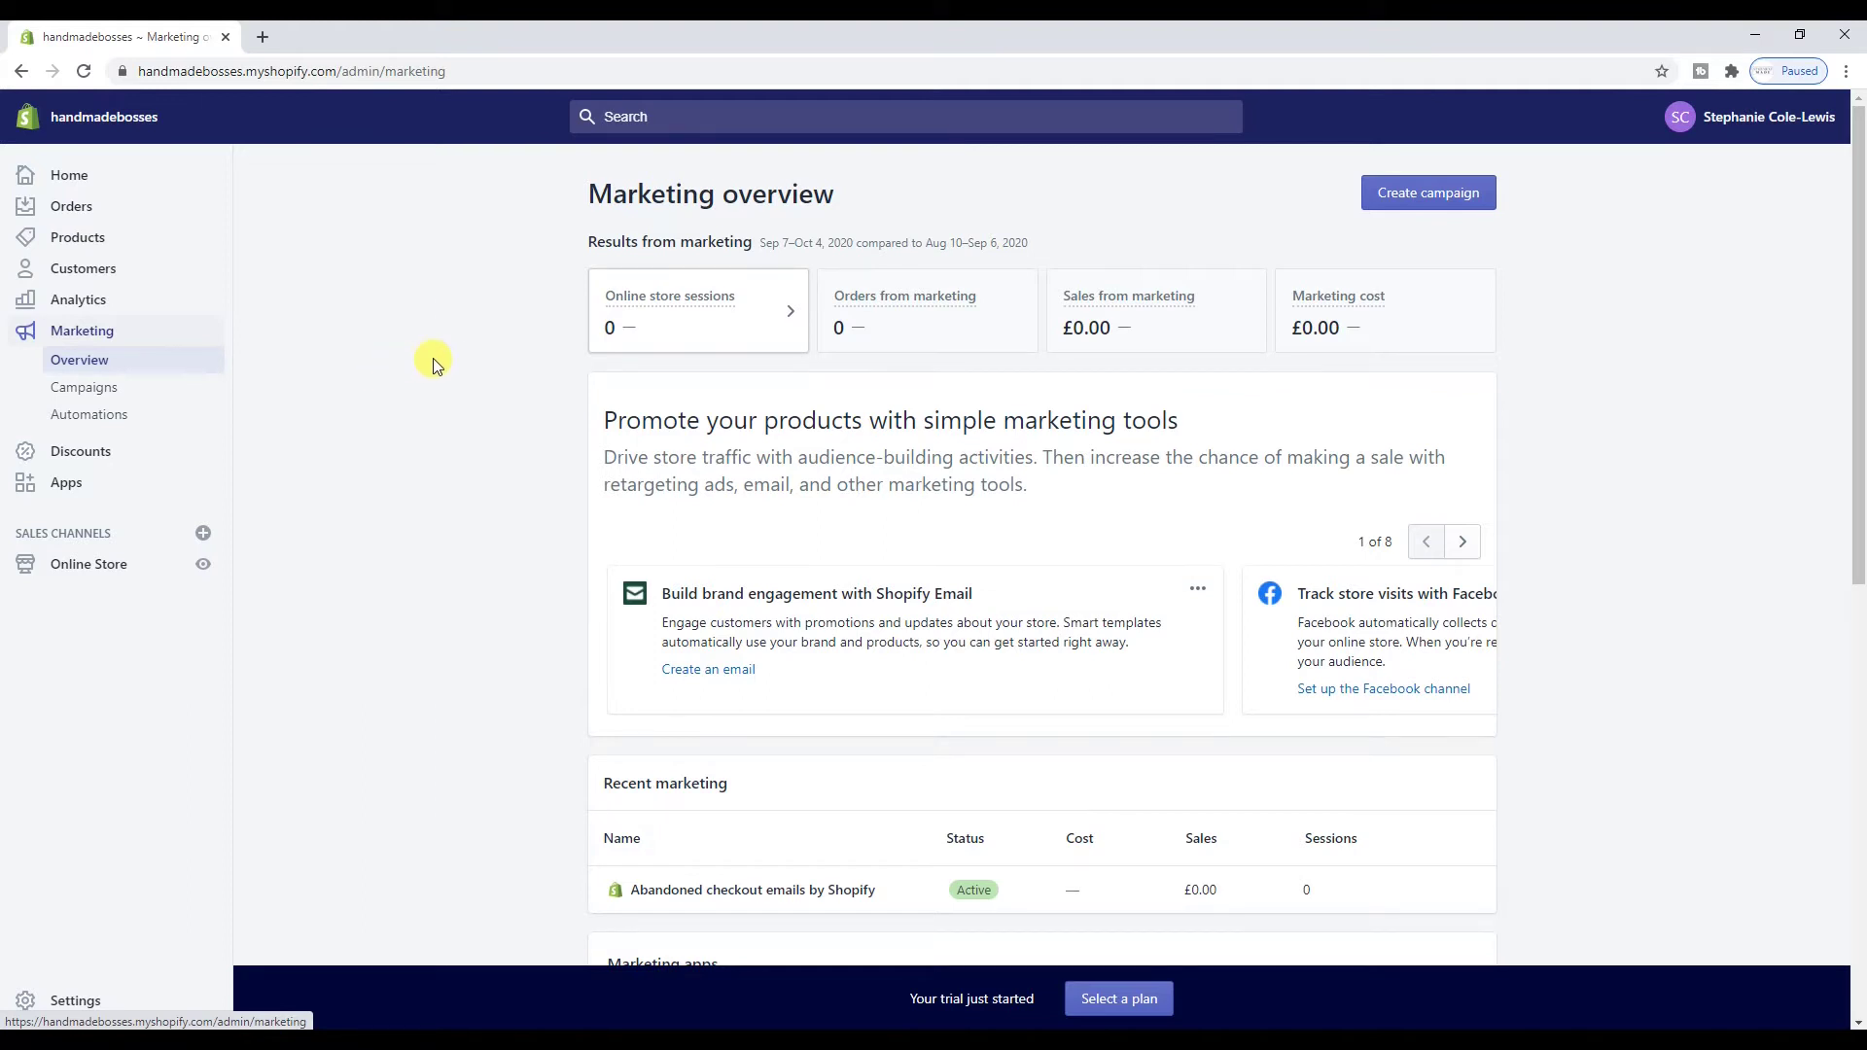
scroll(433, 360, "down", 5)
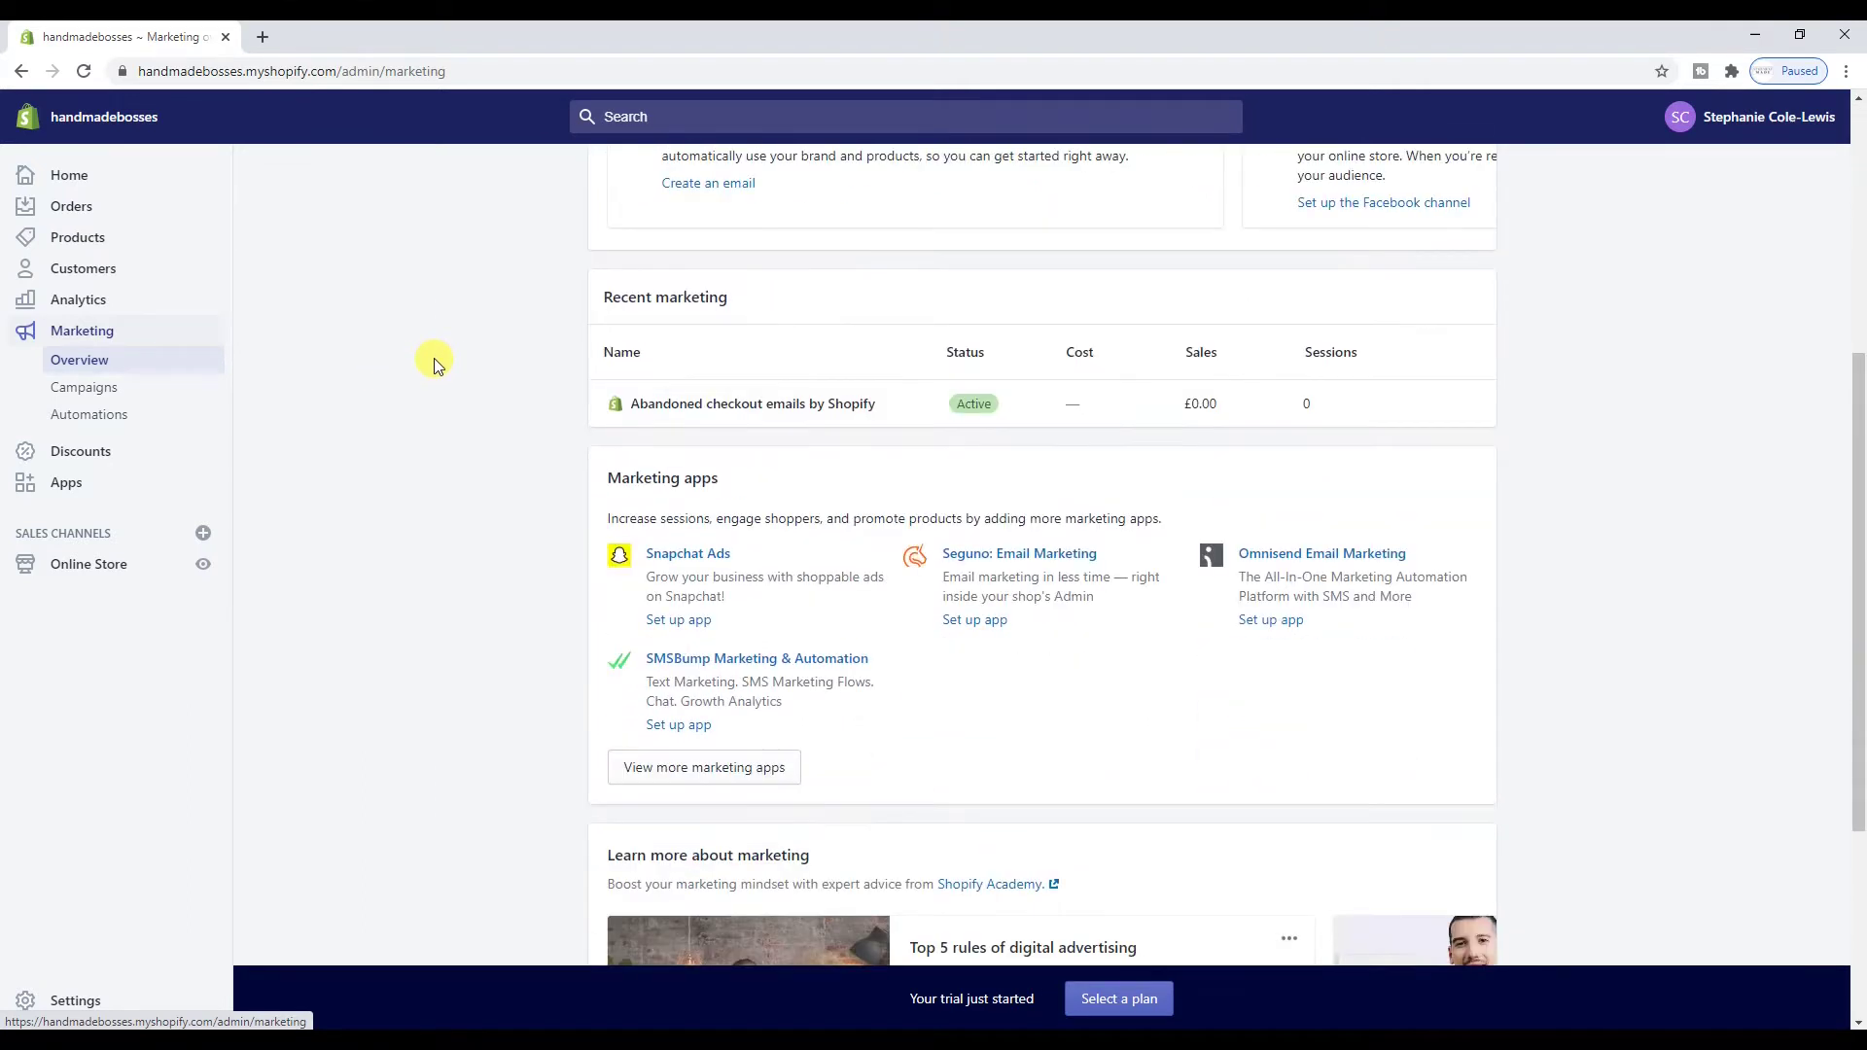
scroll(972, 537, "down", 3)
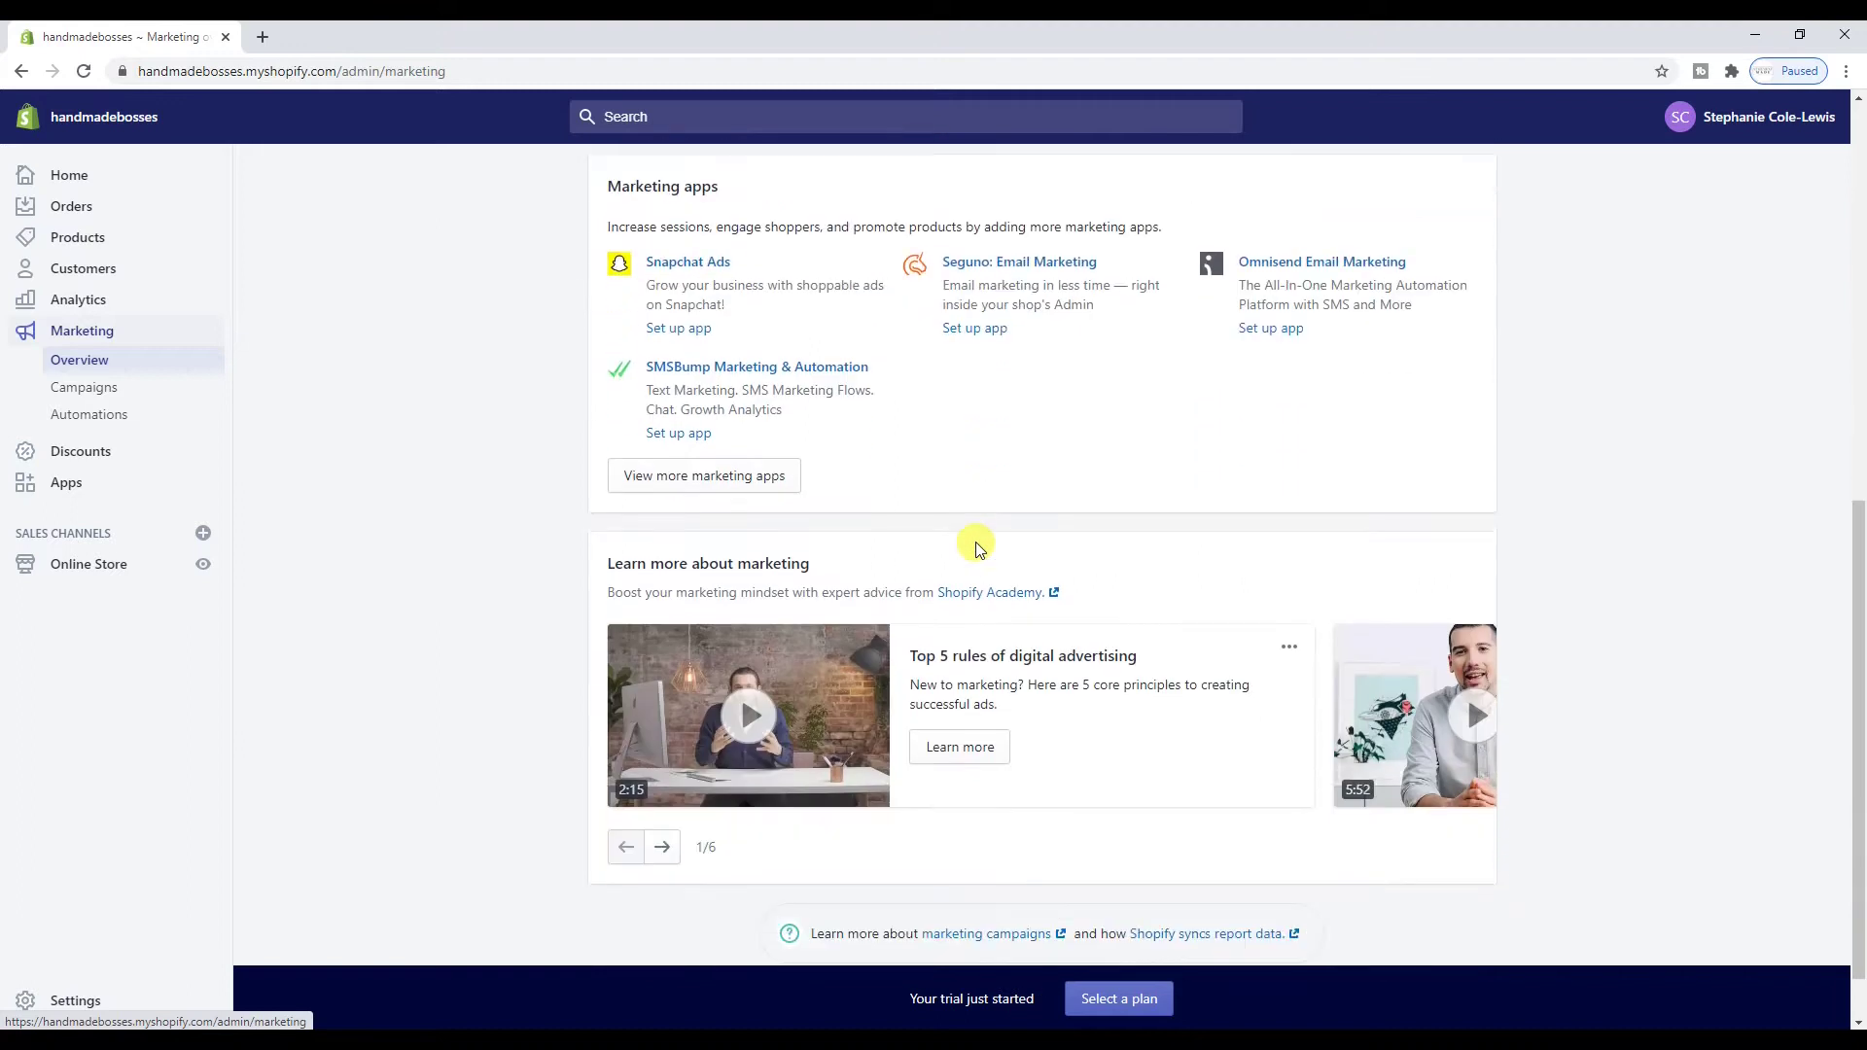
scroll(976, 542, "up", 1)
scroll(975, 537, "down", 2)
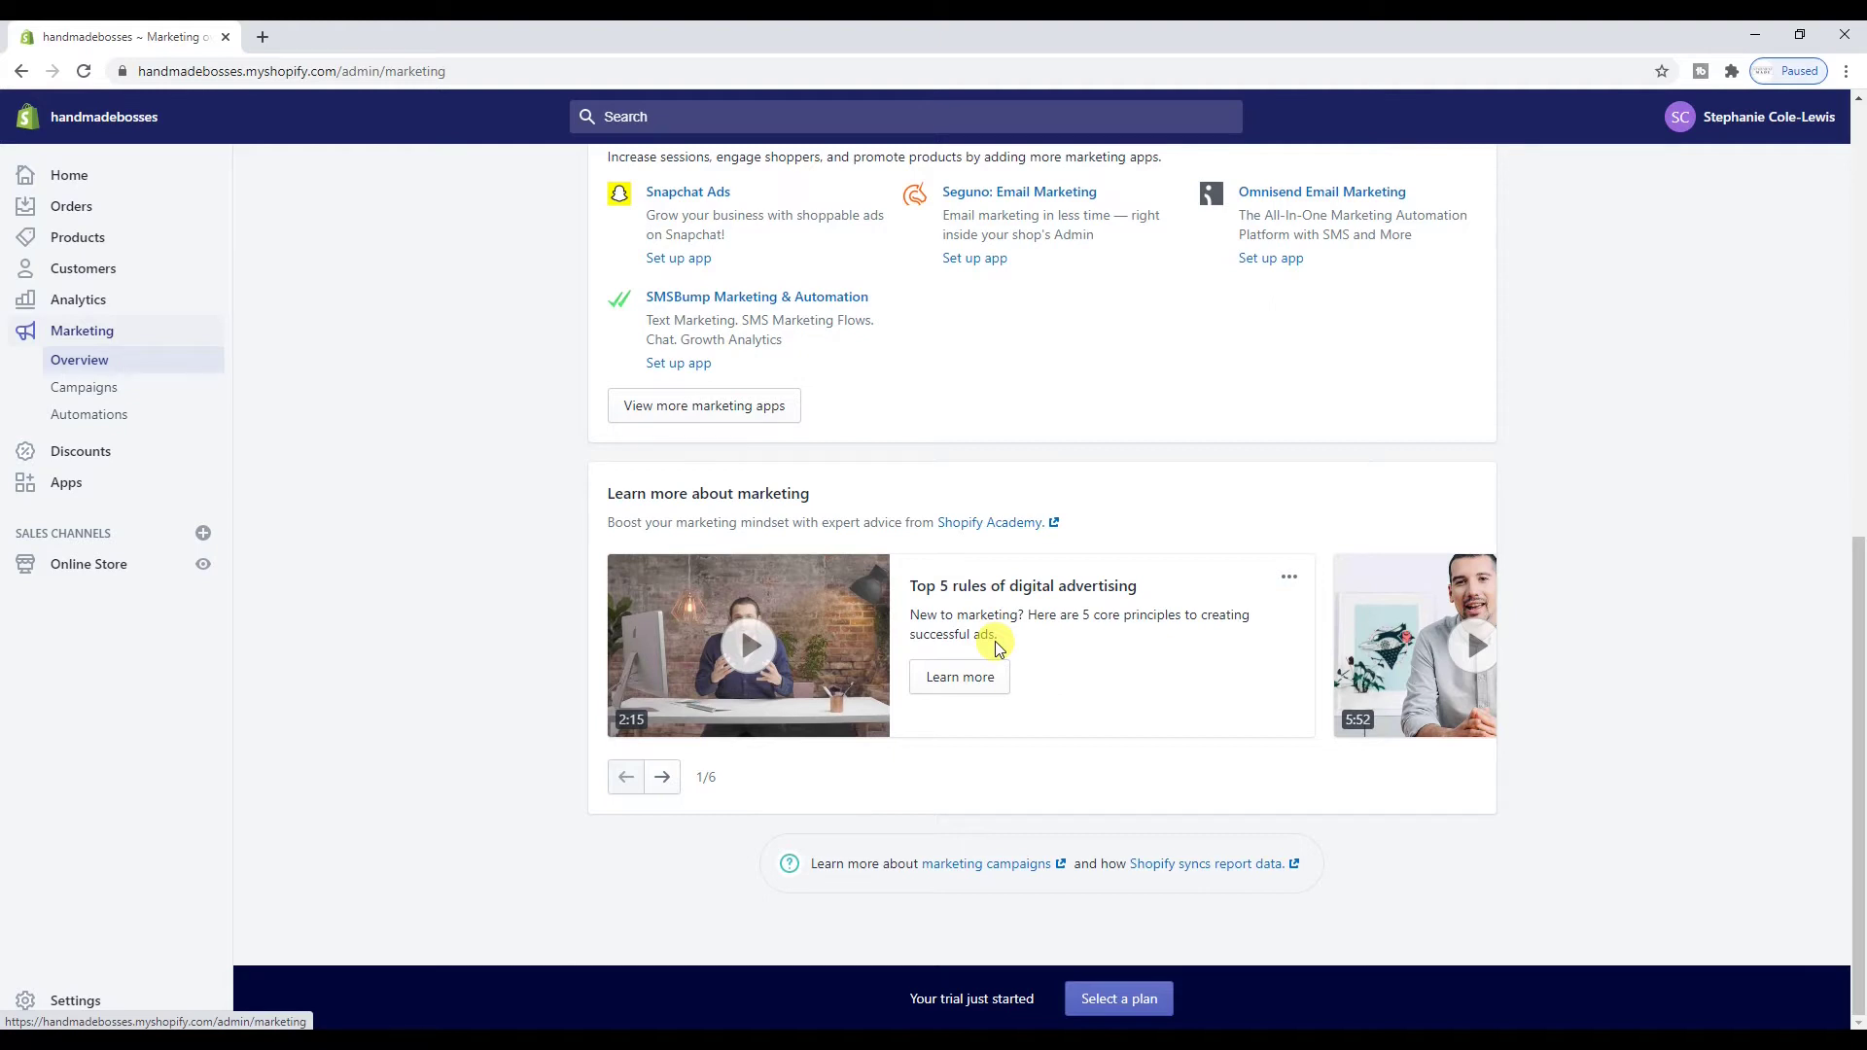
left_click(1658, 1014)
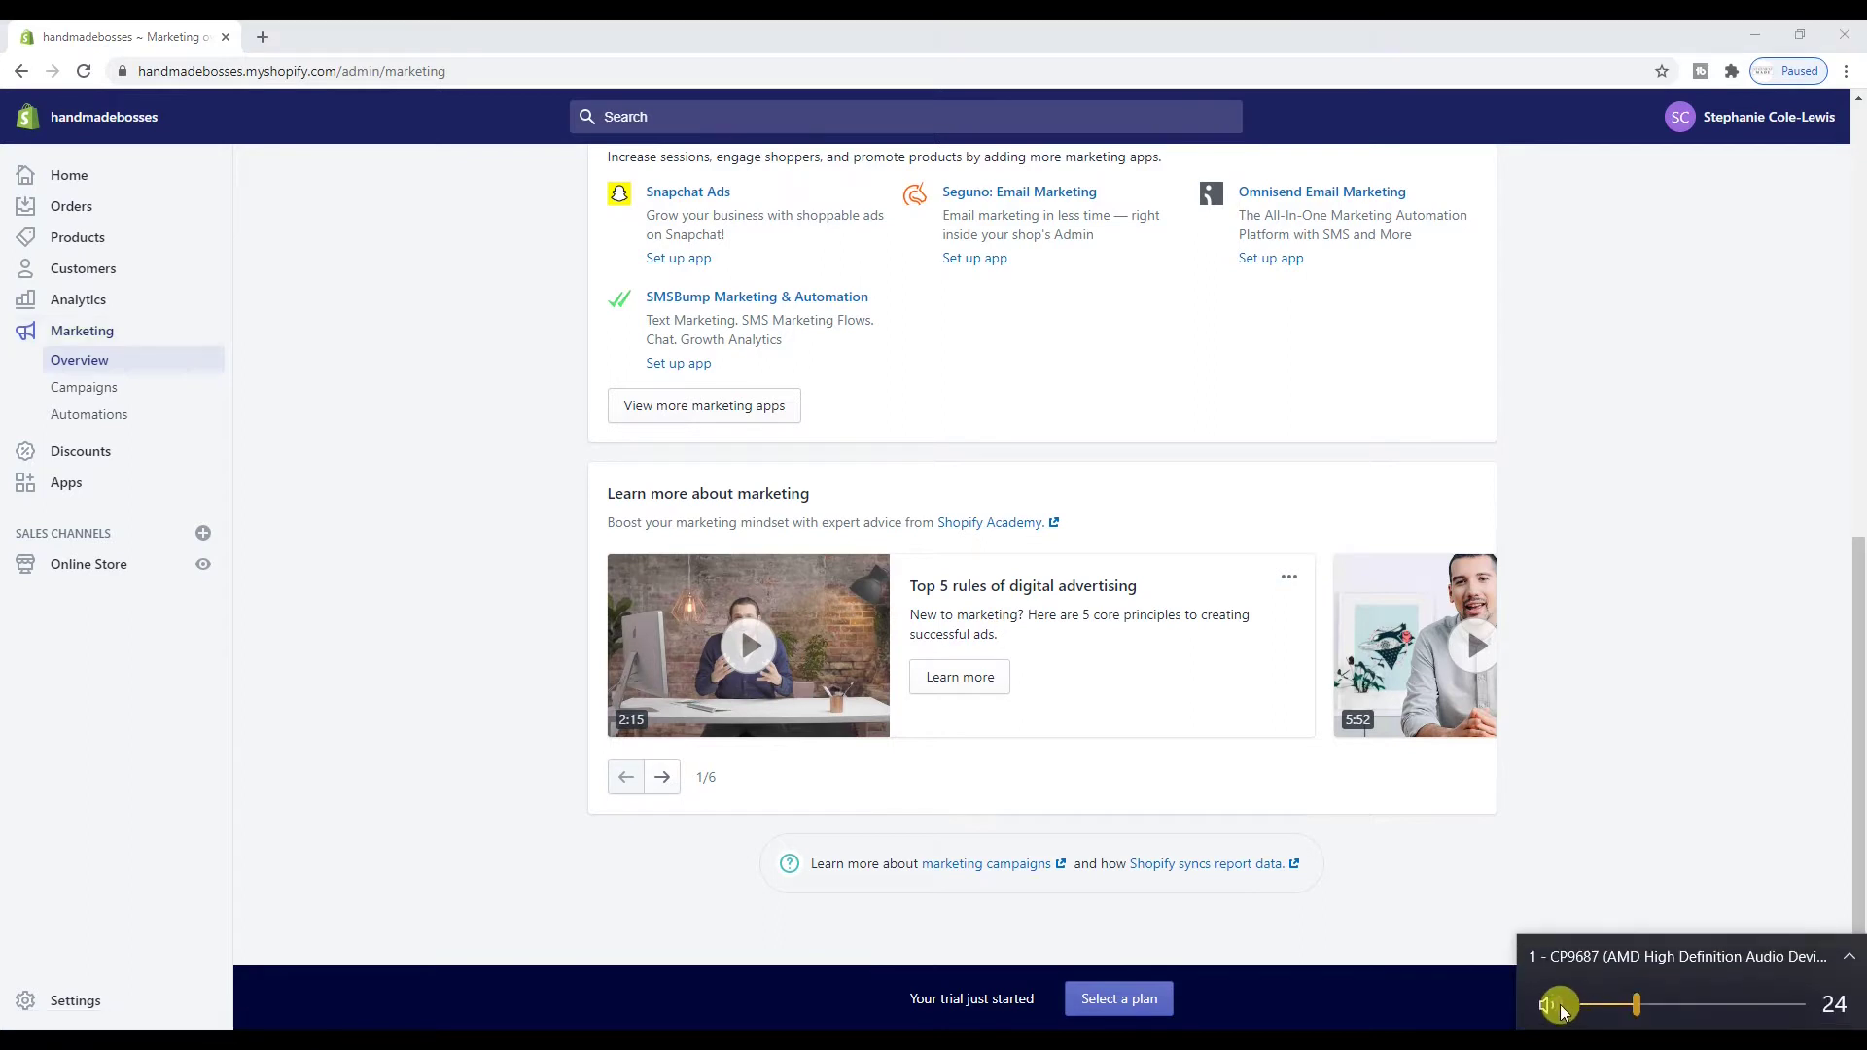
left_click(1772, 854)
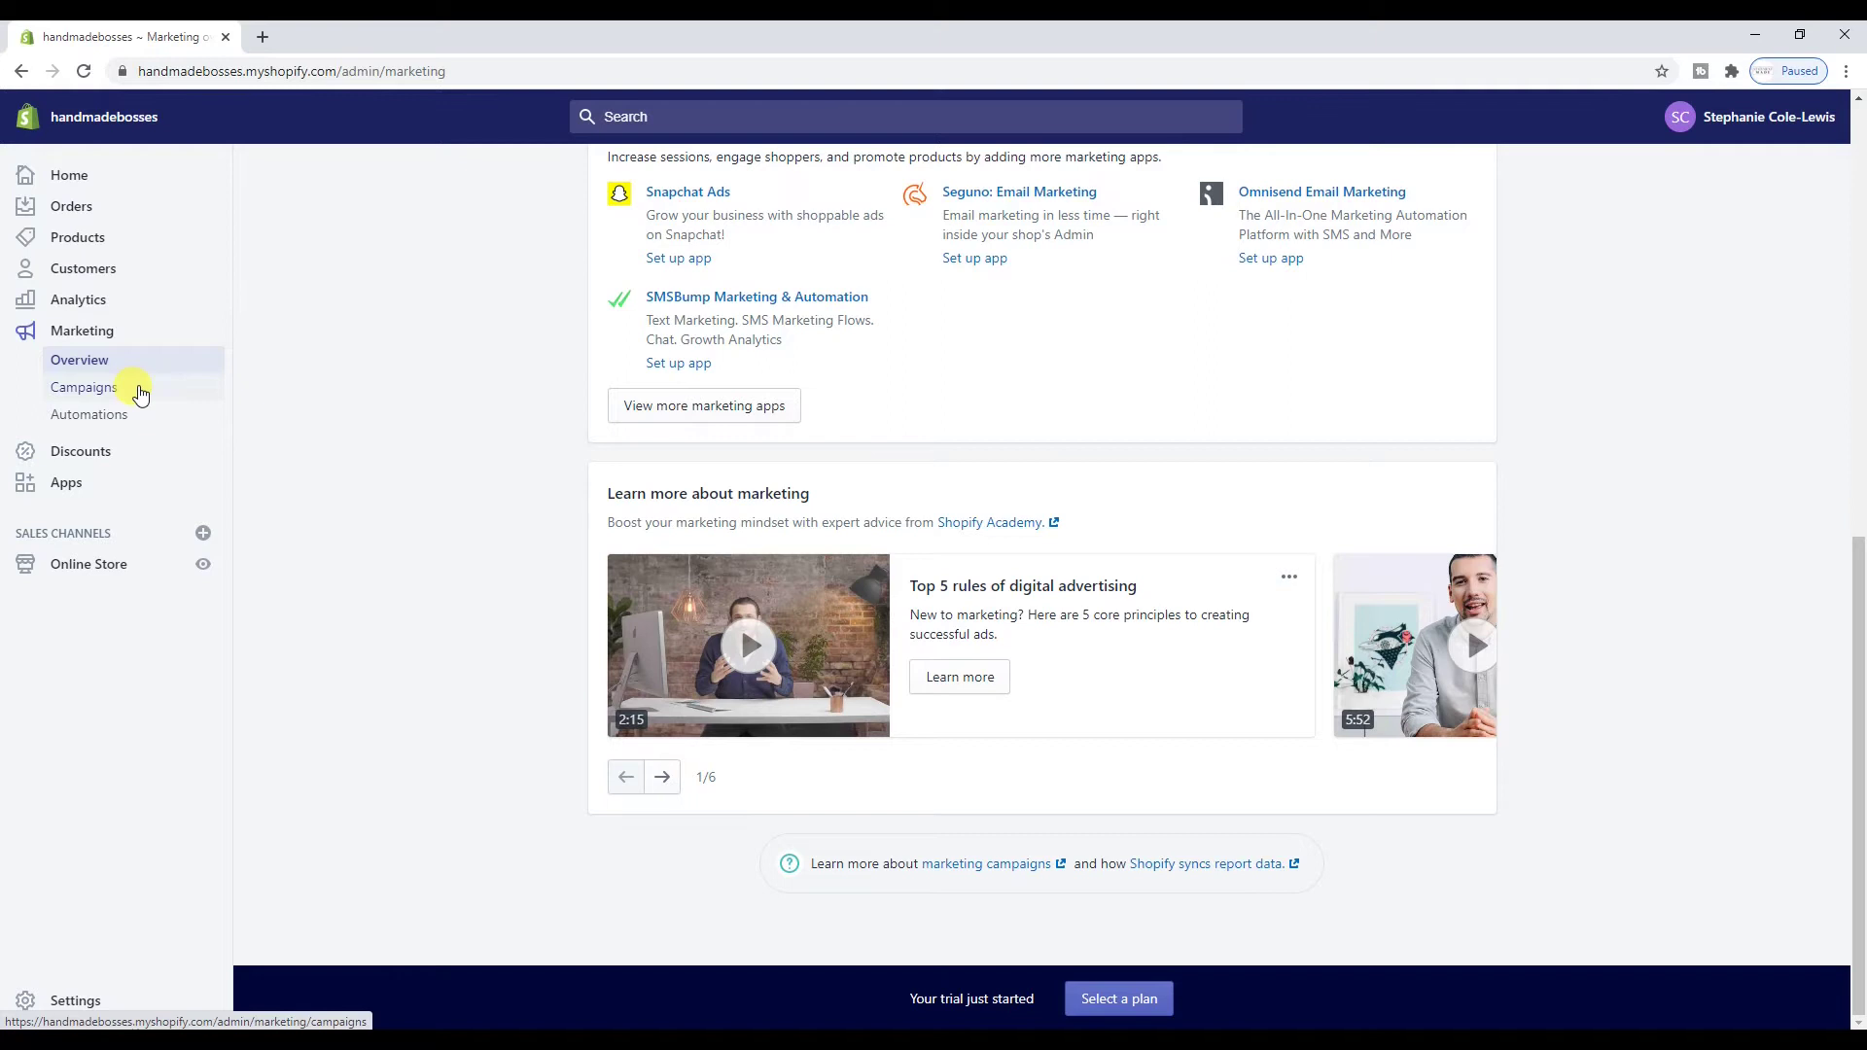
Open the marketing Campaigns page and review the activity types offered for a new campaign, leaving without creating one
left_click(117, 388)
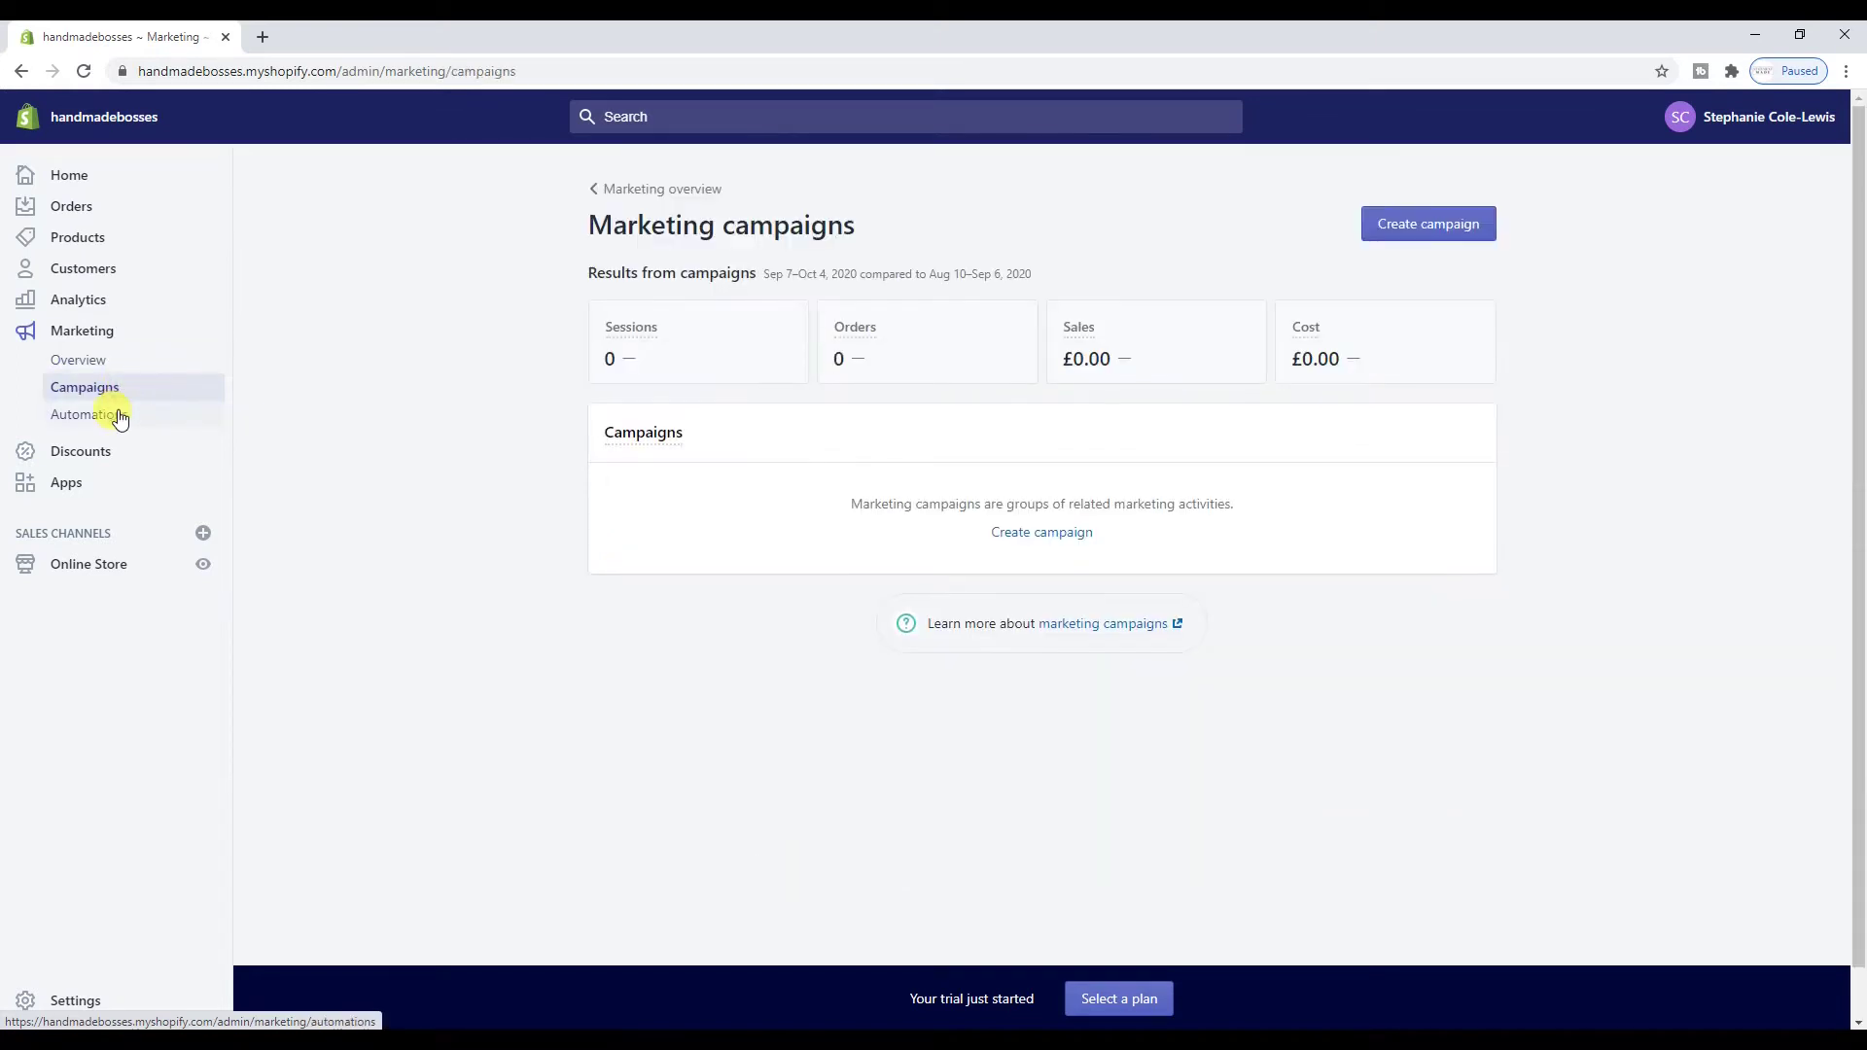
left_click(1454, 226)
scroll(914, 525, "down", 1)
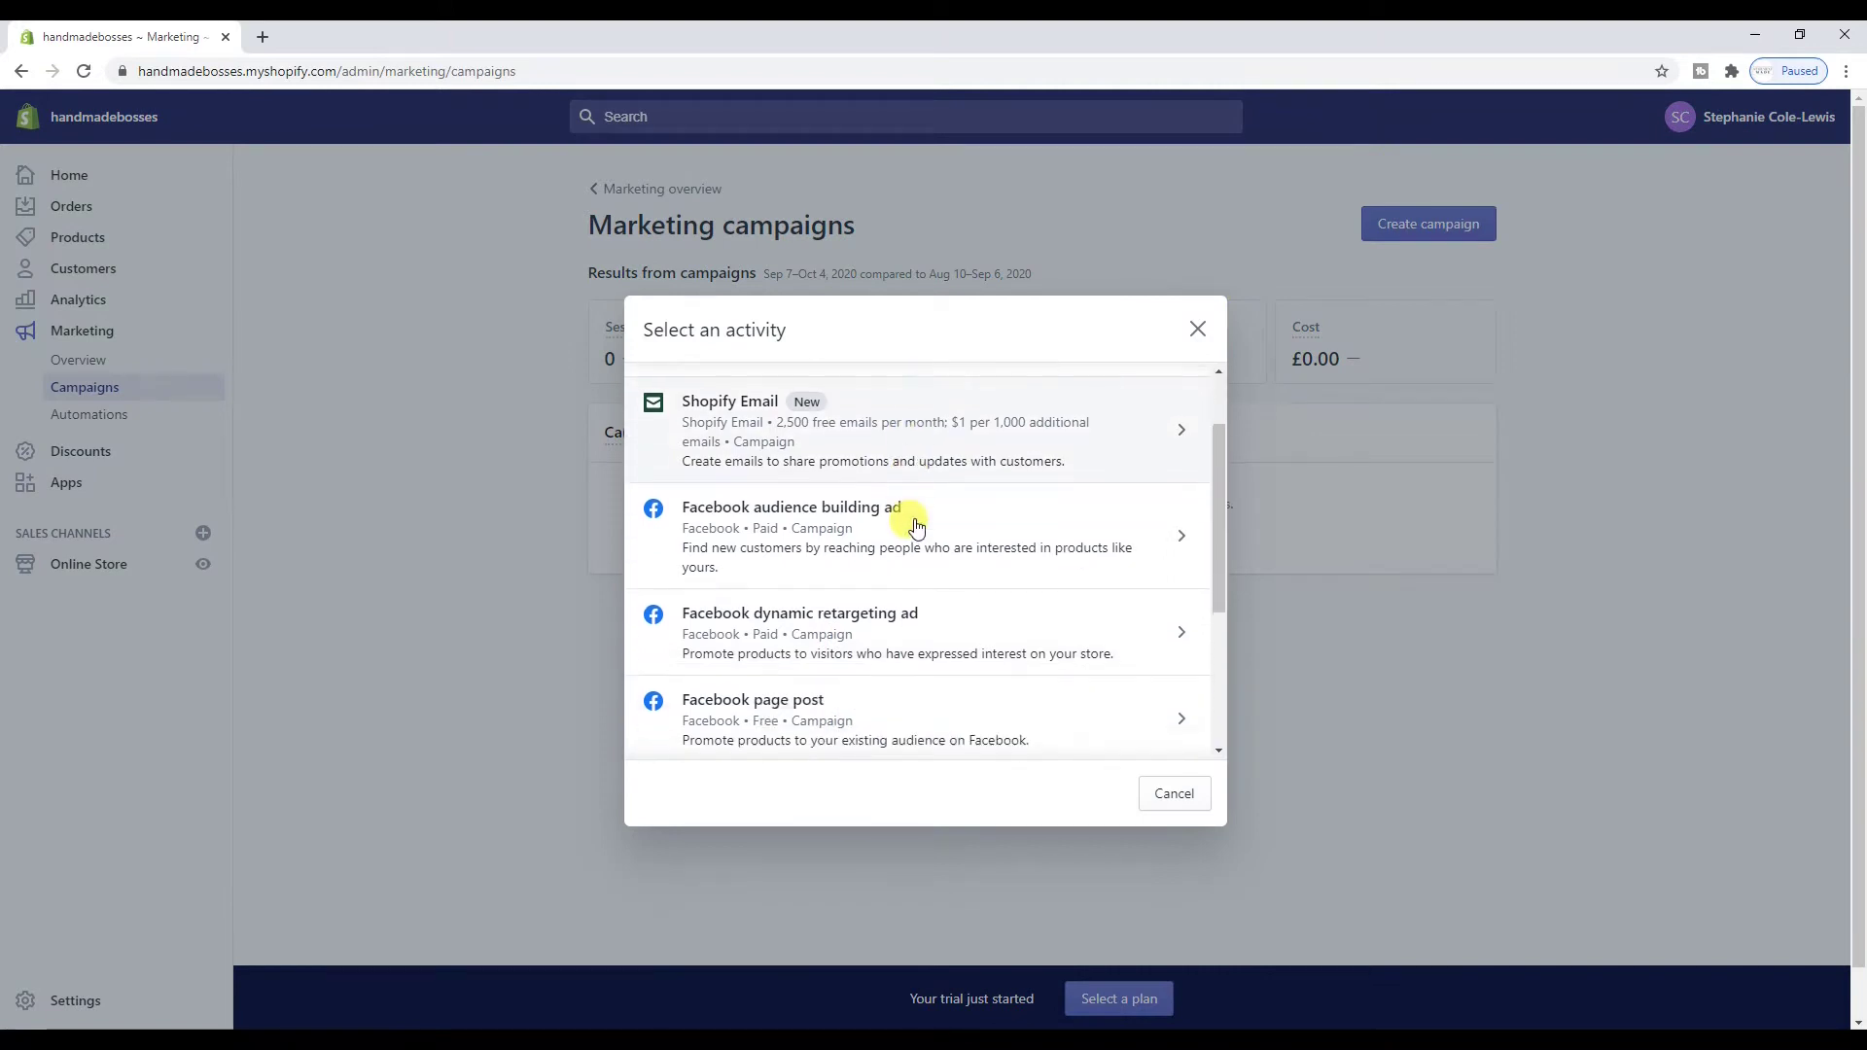
scroll(914, 530, "down", 5)
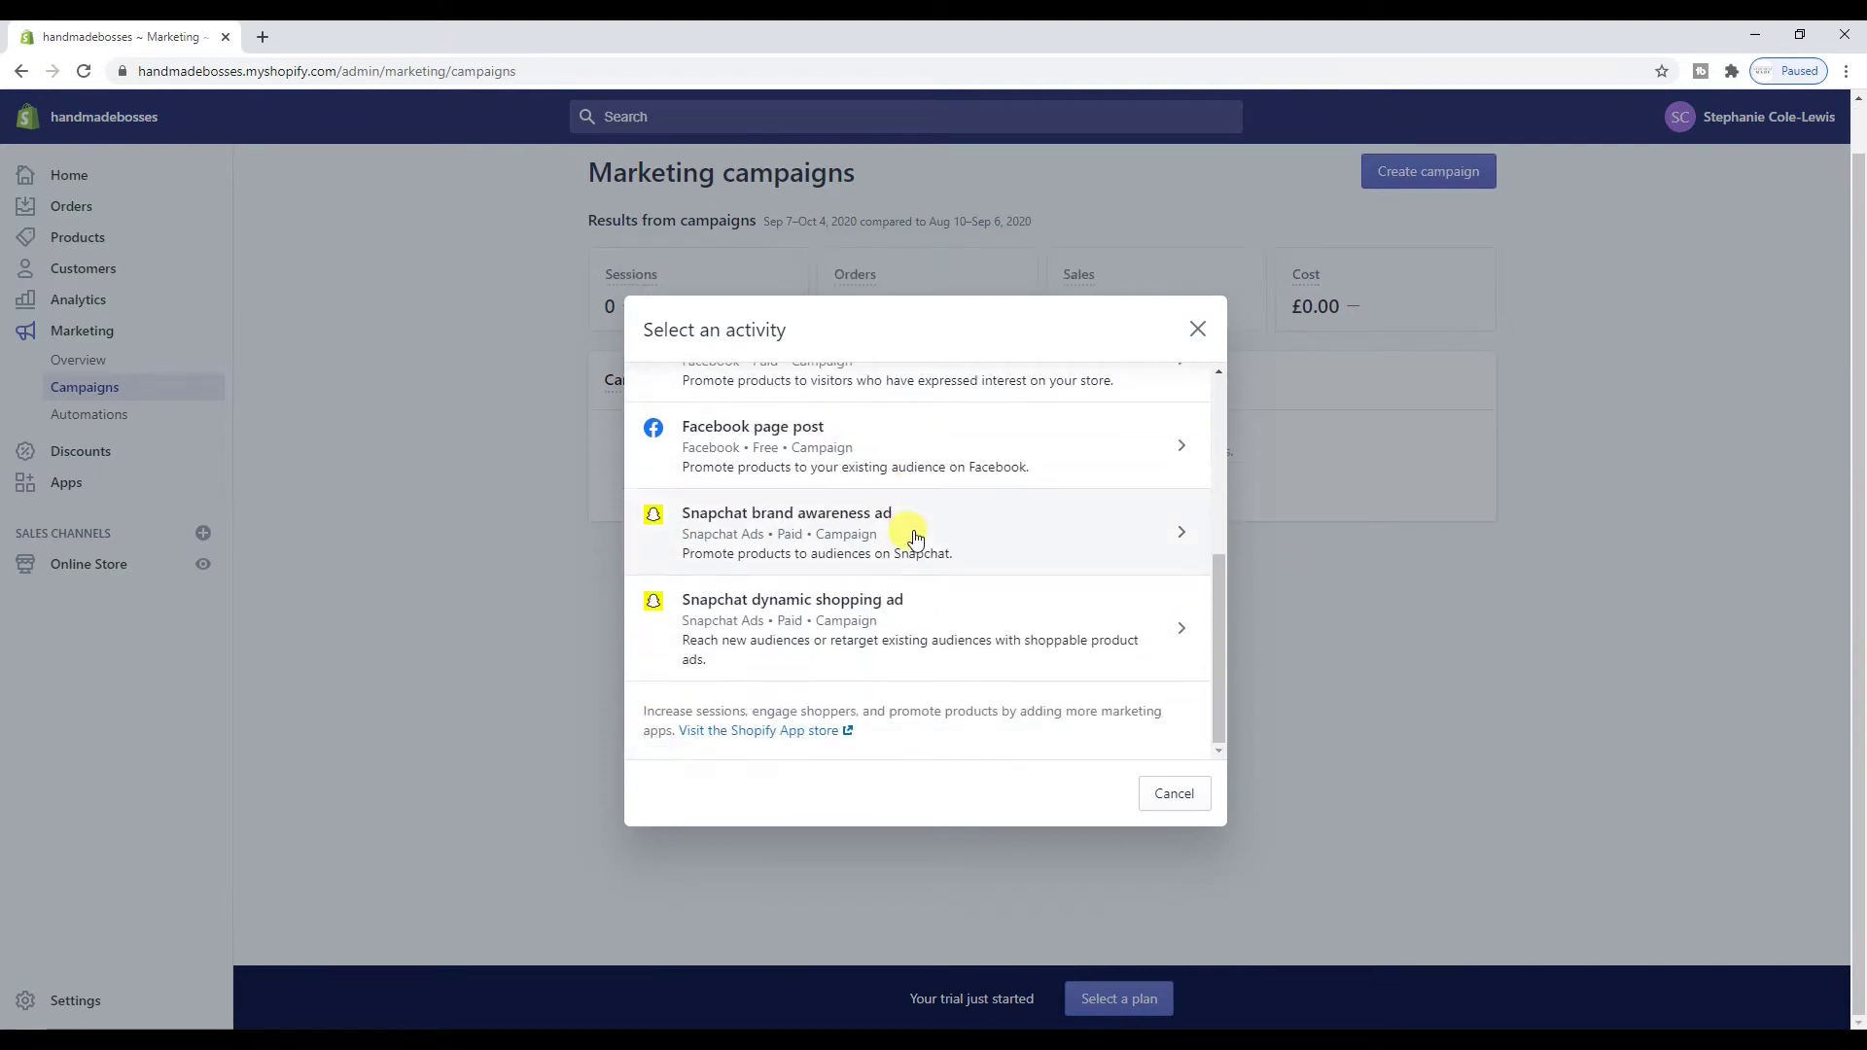
scroll(1031, 521, "up", 5)
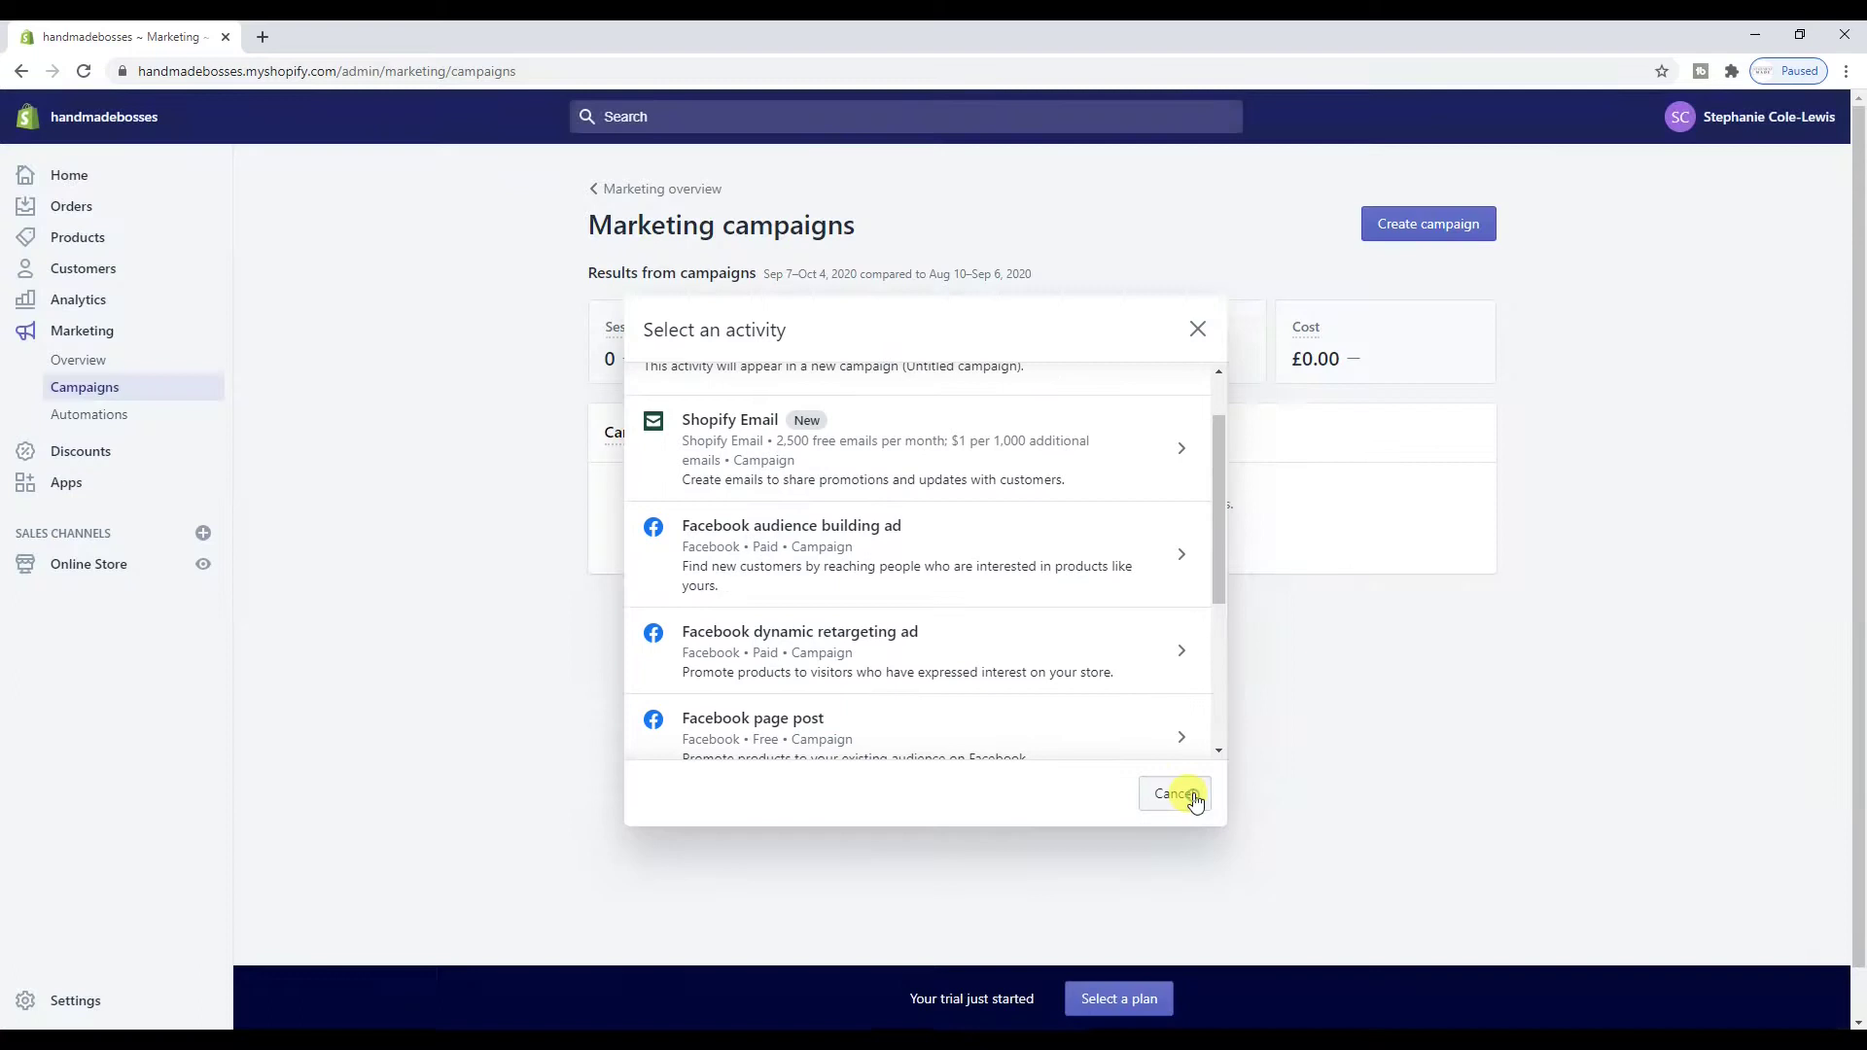
left_click(1175, 795)
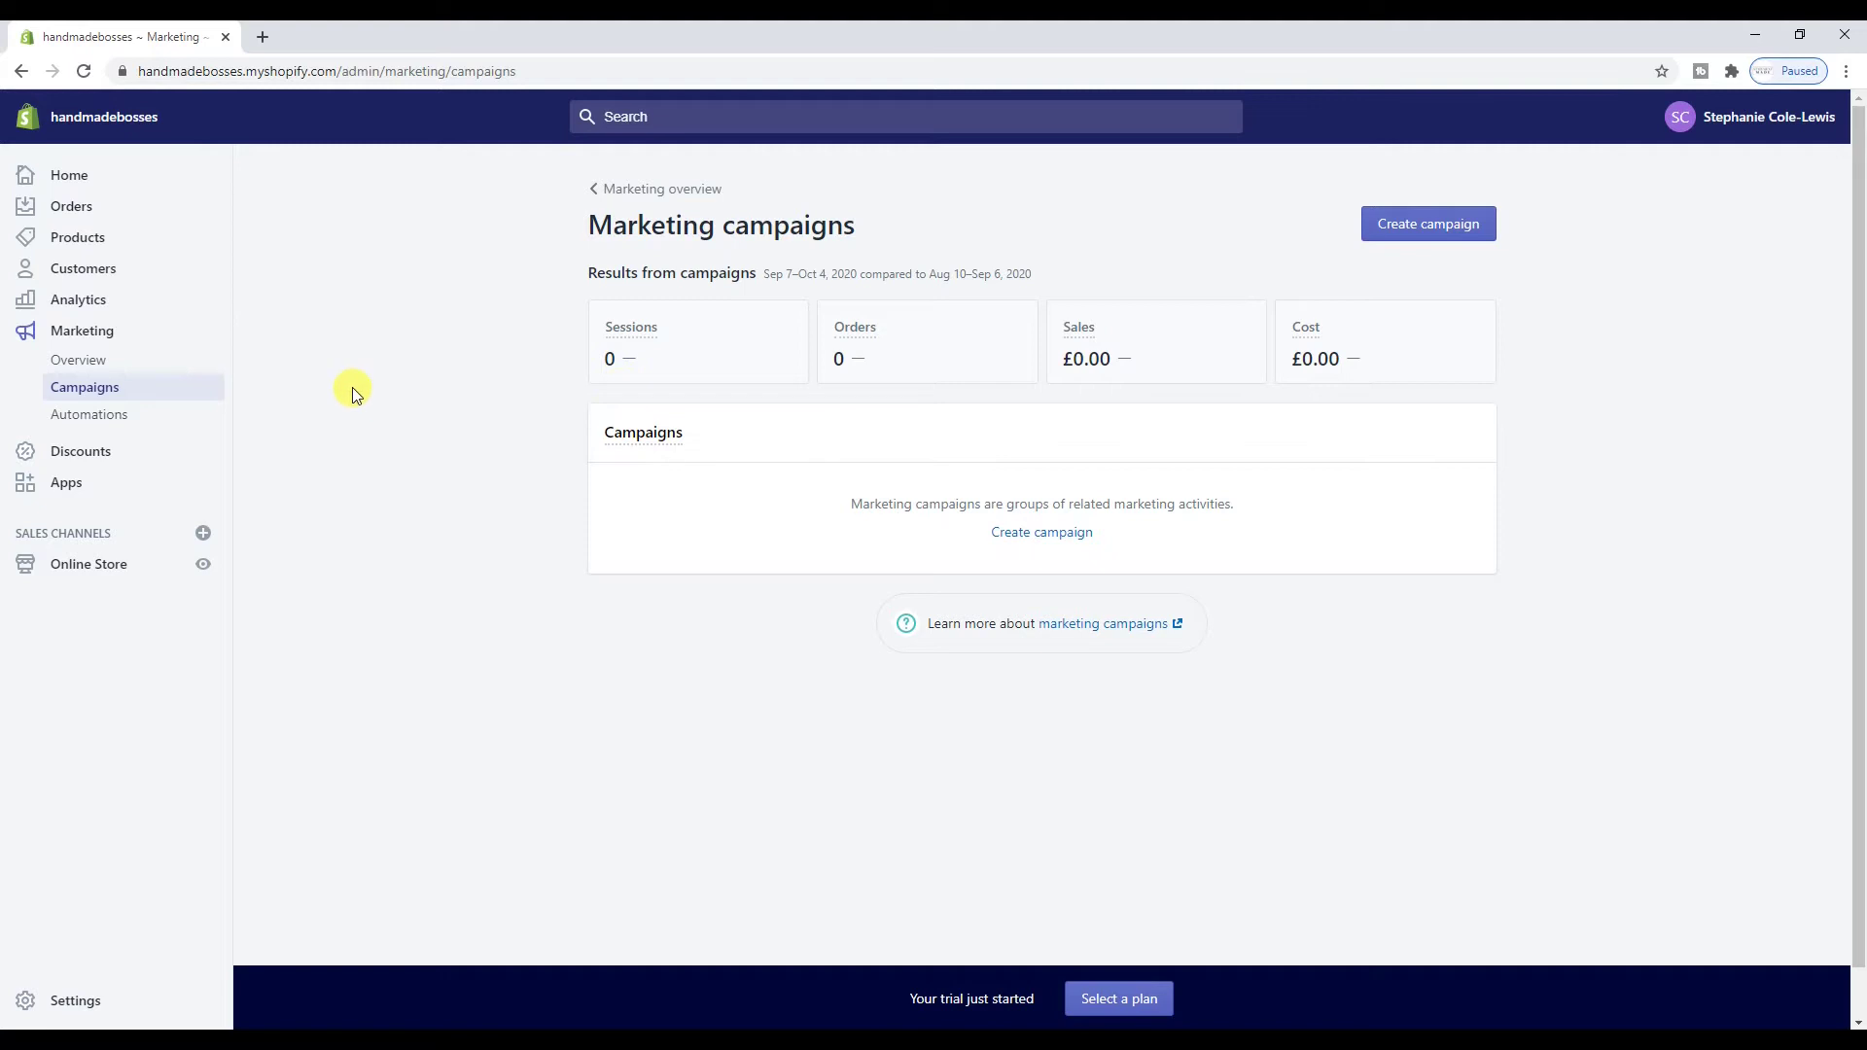
Open the marketing Automations page and look through the suggested automations, results summary and automations list
left_click(84, 420)
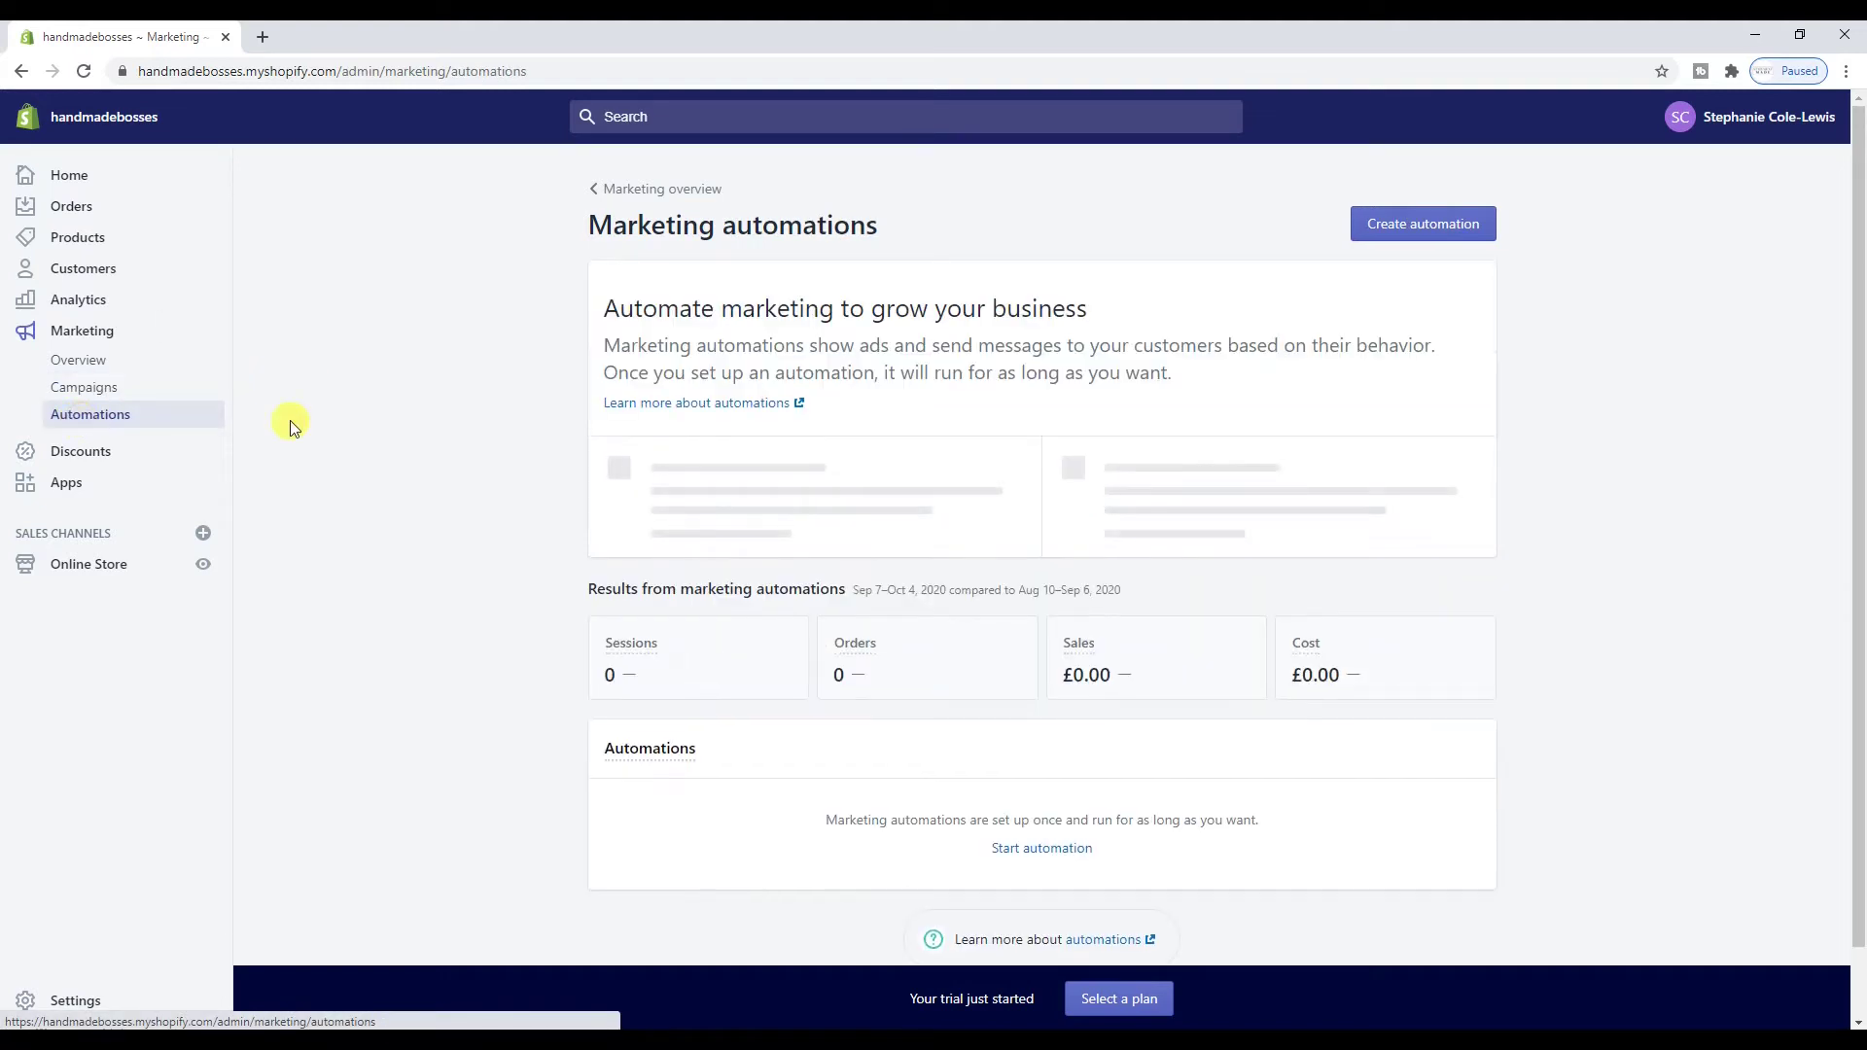
scroll(662, 393, "down", 1)
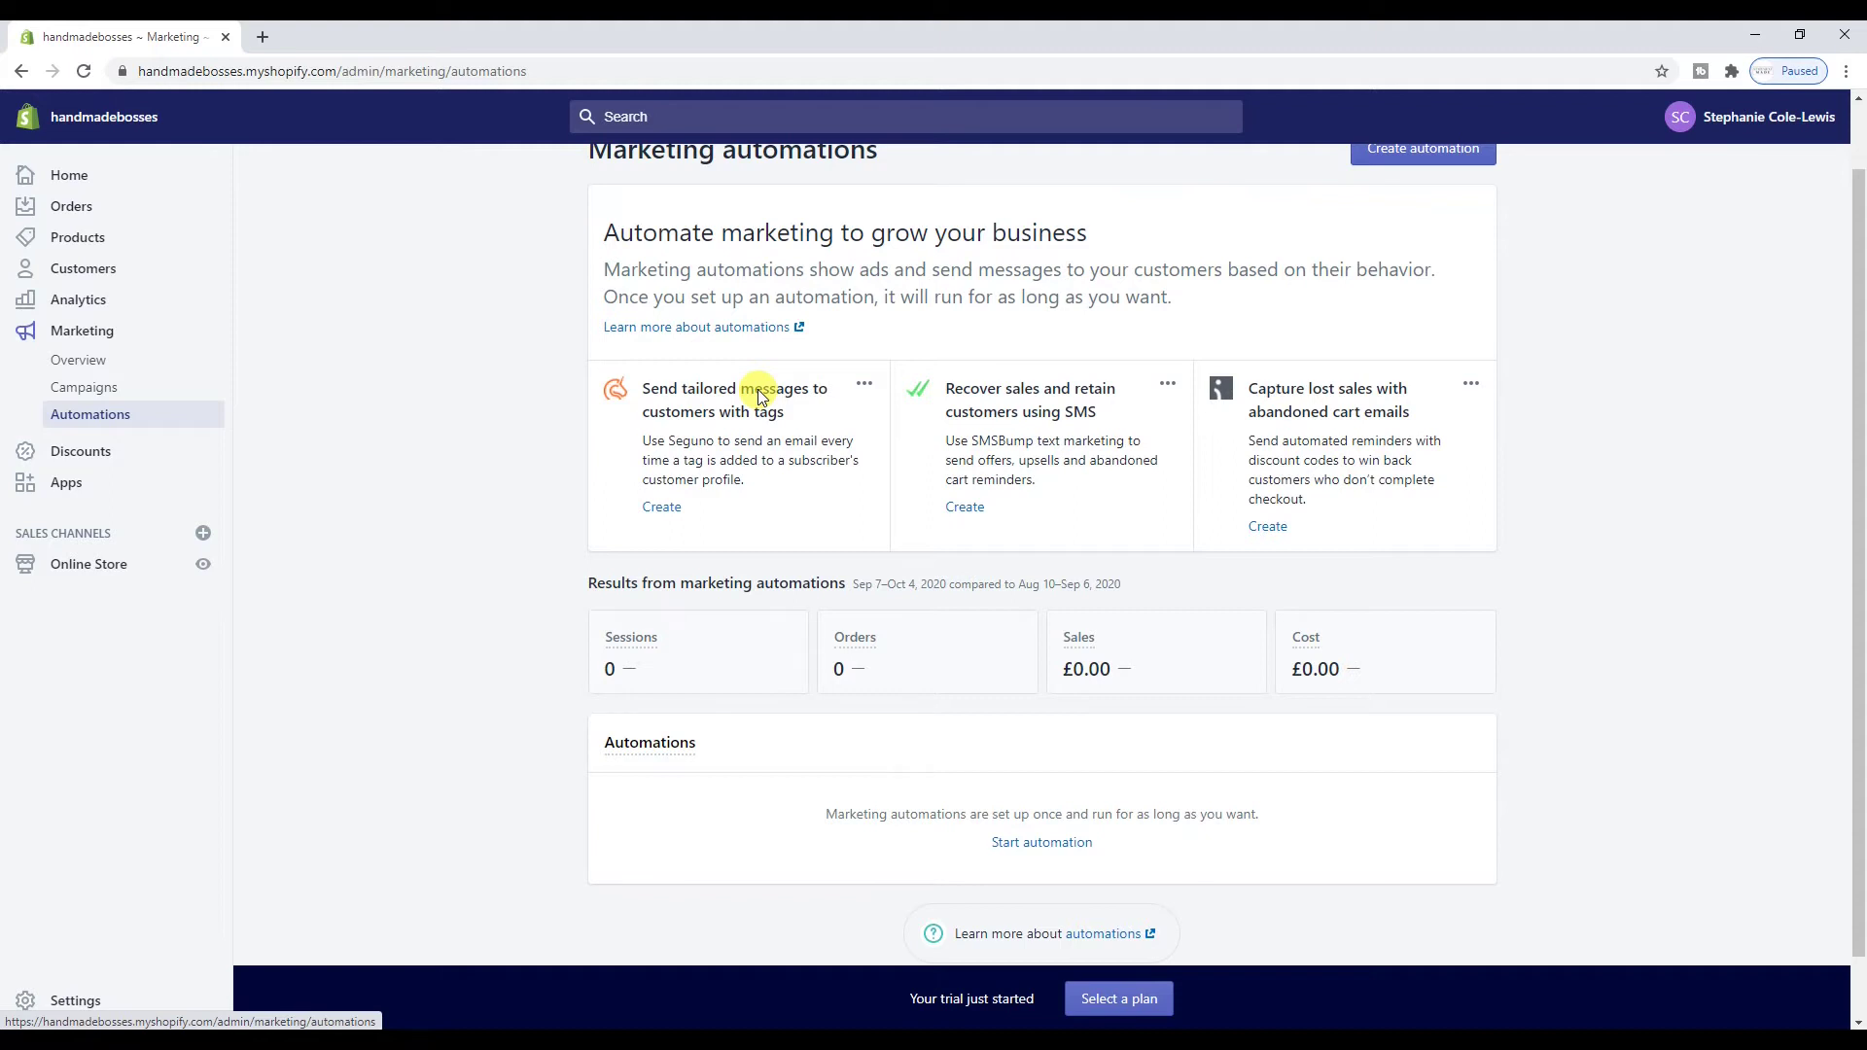
scroll(759, 396, "down", 1)
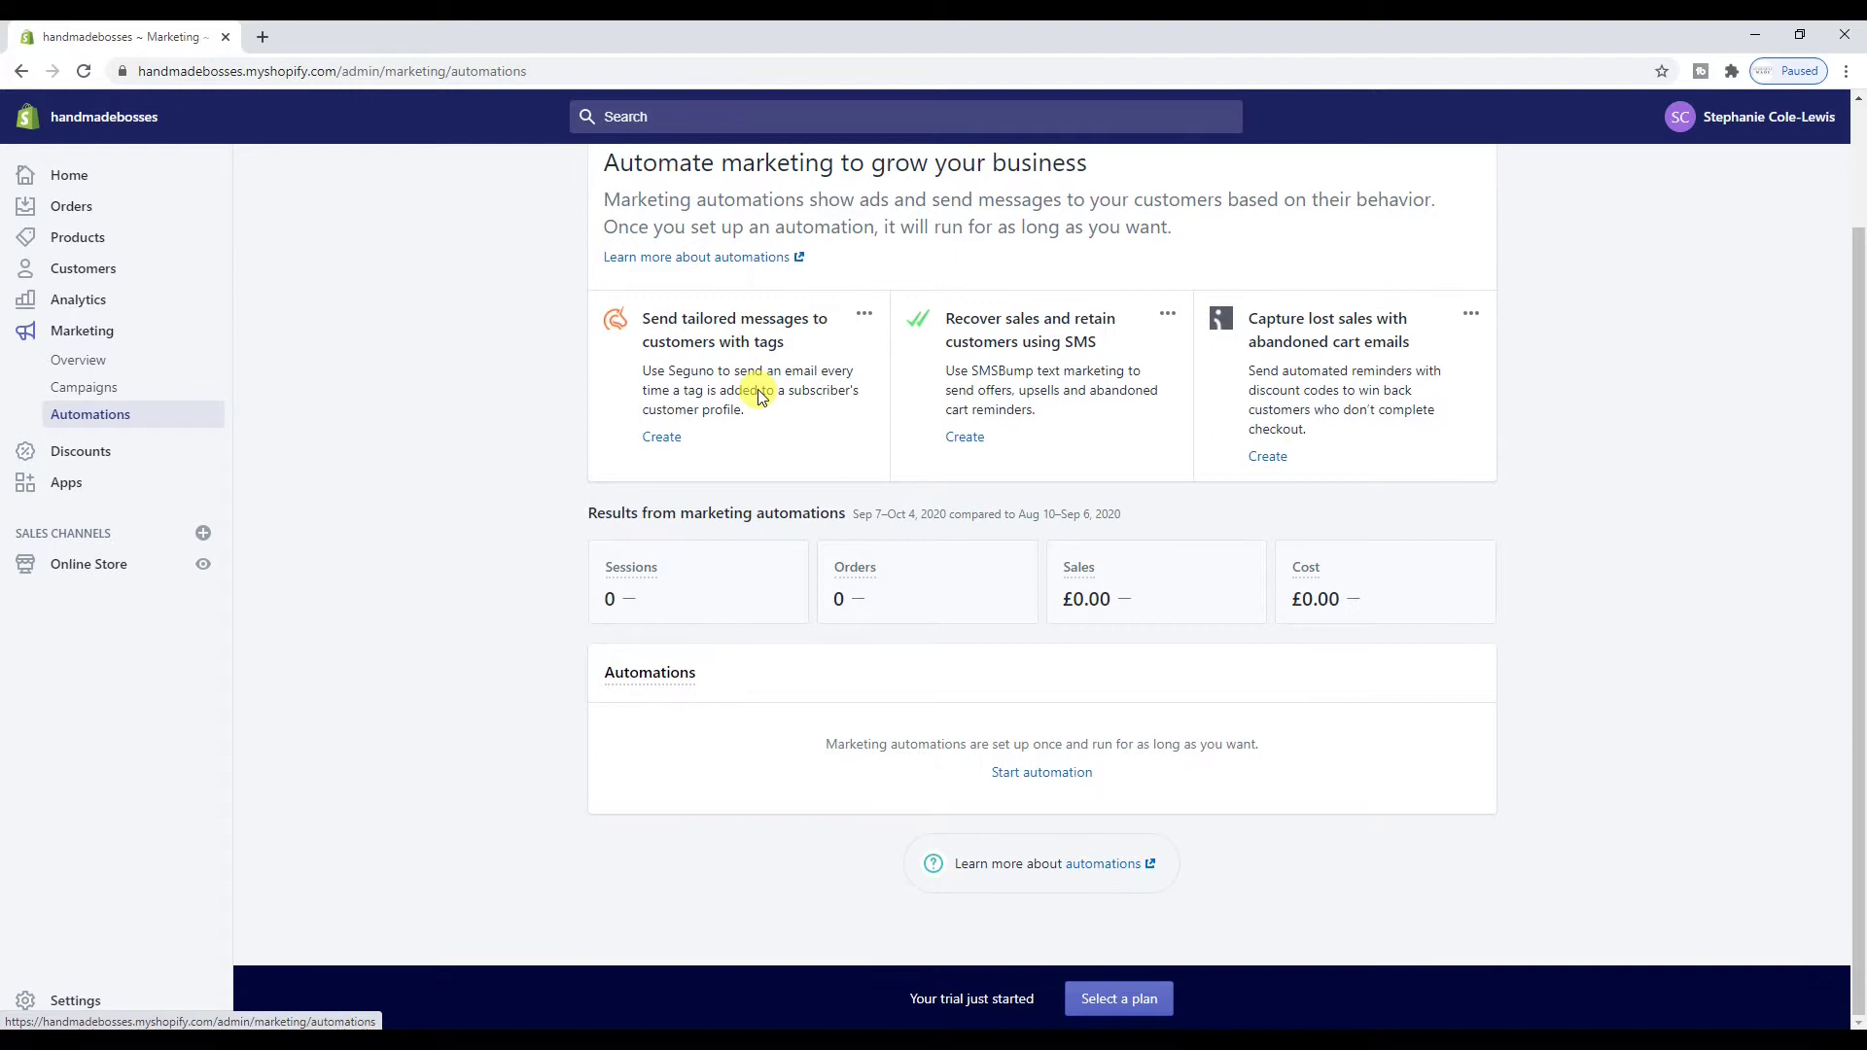
scroll(759, 396, "up", 2)
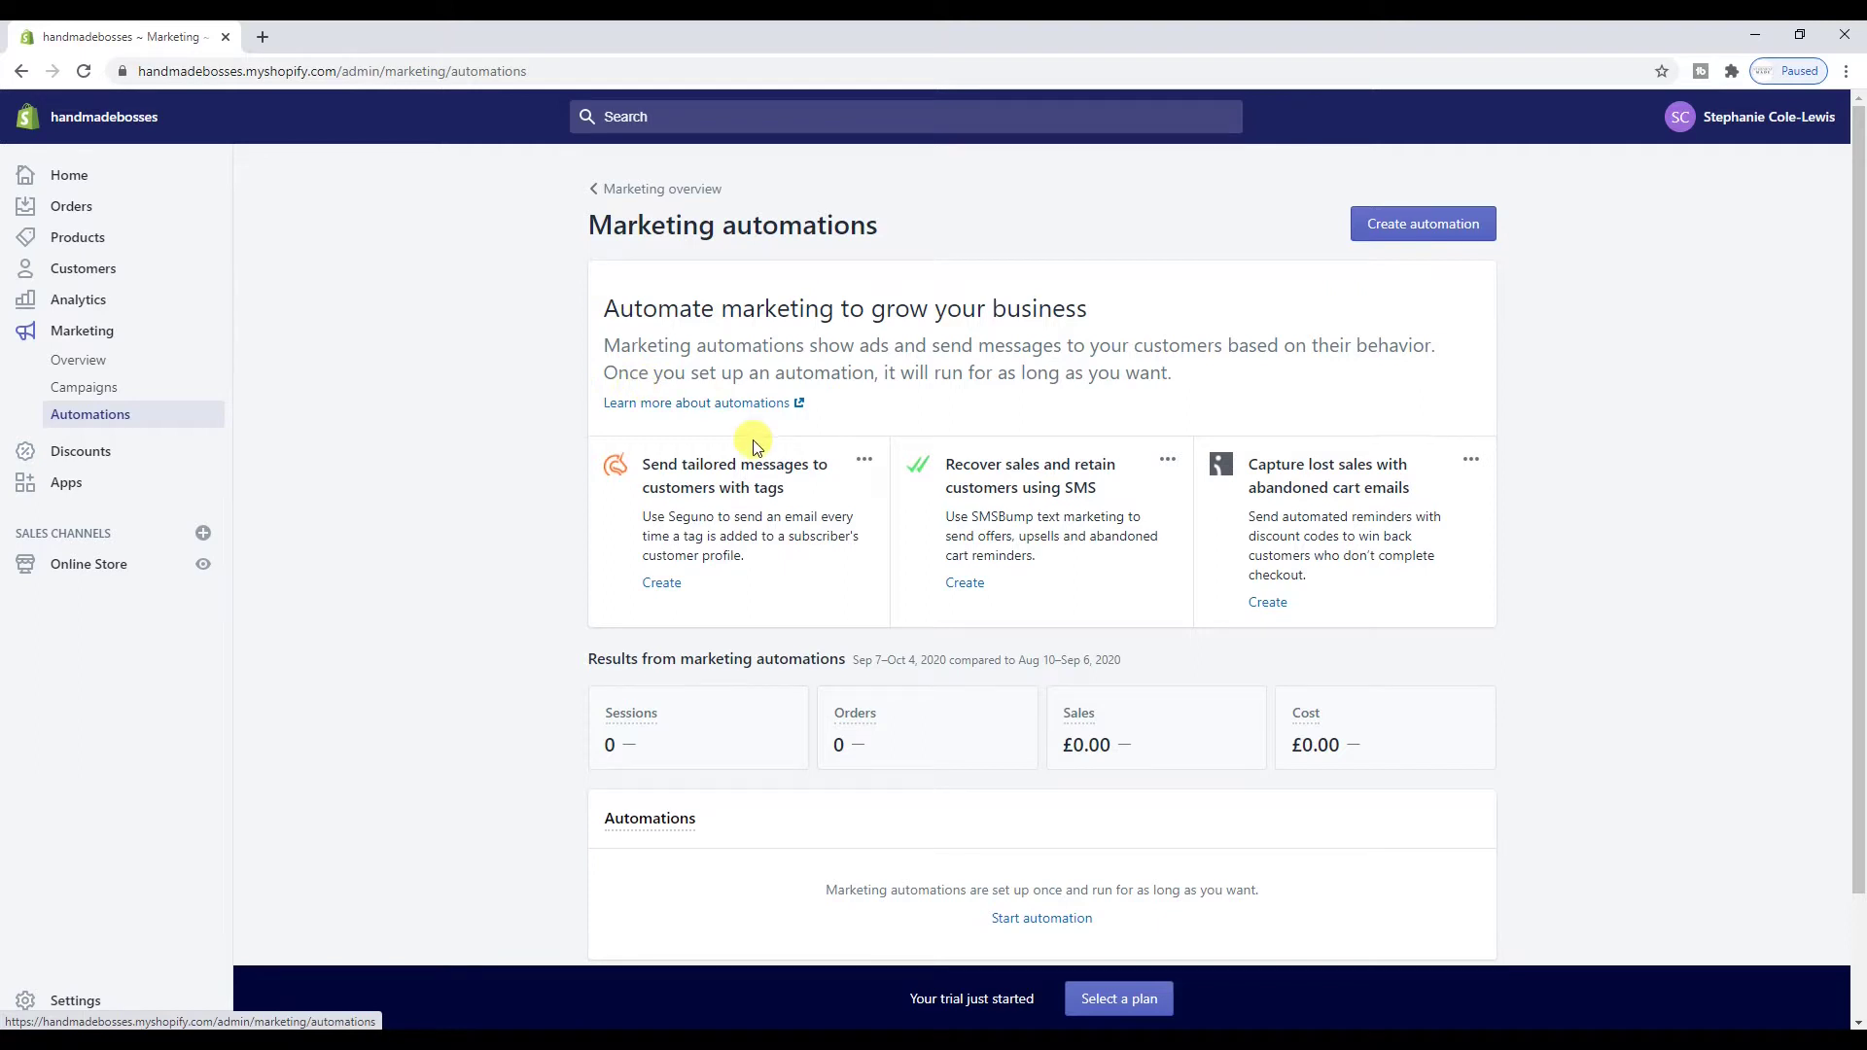
scroll(807, 458, "down", 2)
scroll(846, 483, "up", 2)
scroll(982, 613, "down", 2)
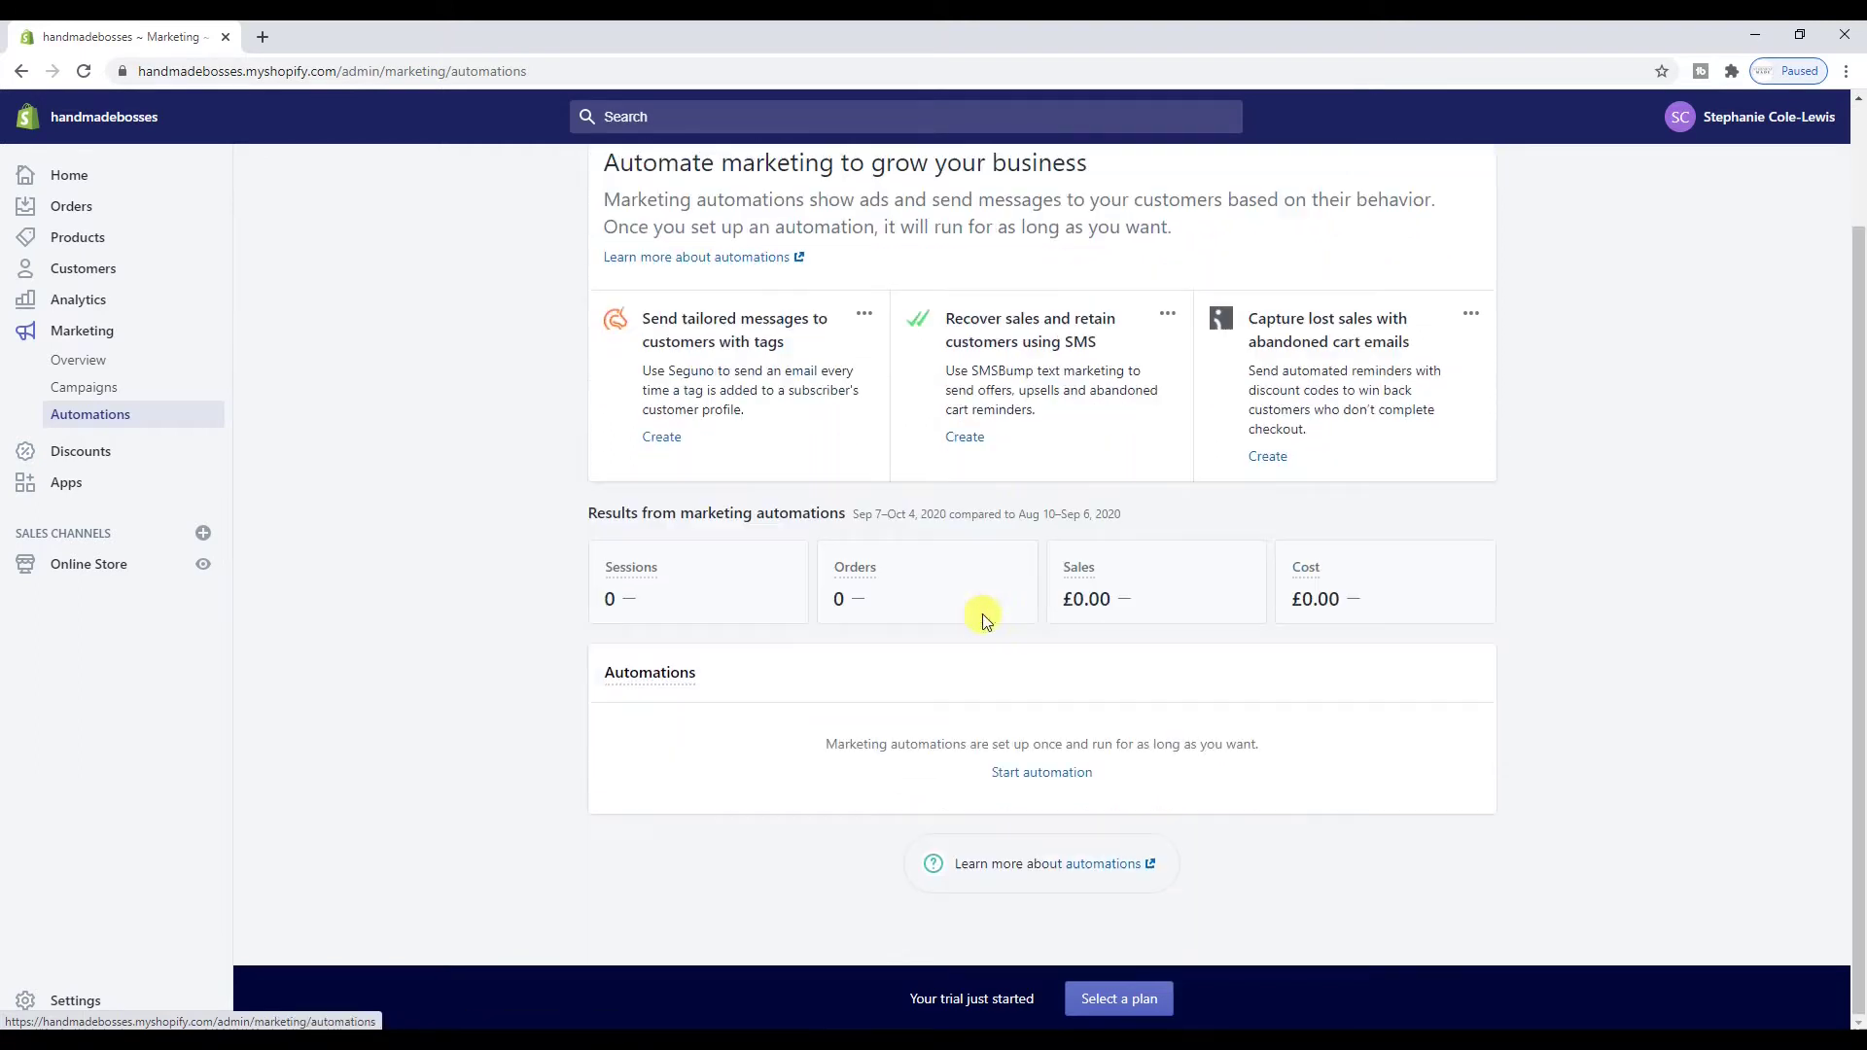
Open the help article about marketing automations and read its section on understanding marketing campaigns and automations
left_click(1096, 870)
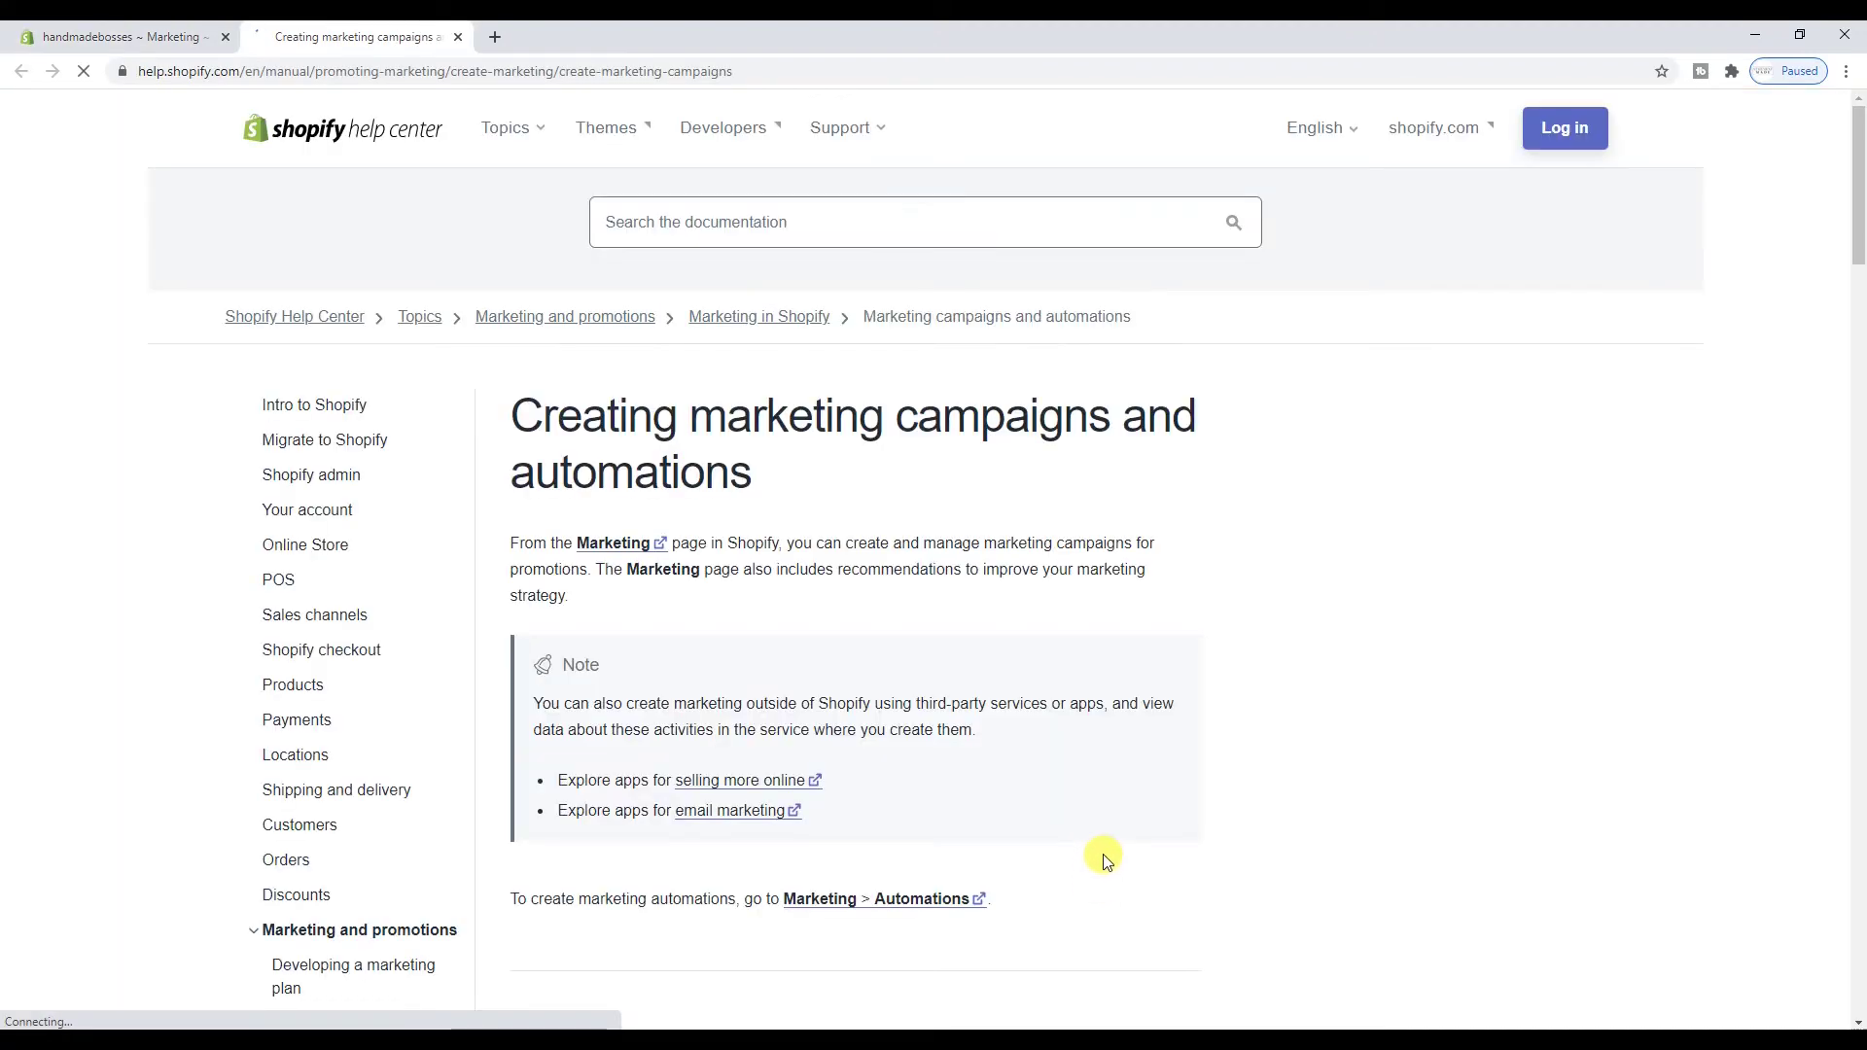
scroll(950, 713, "down", 7)
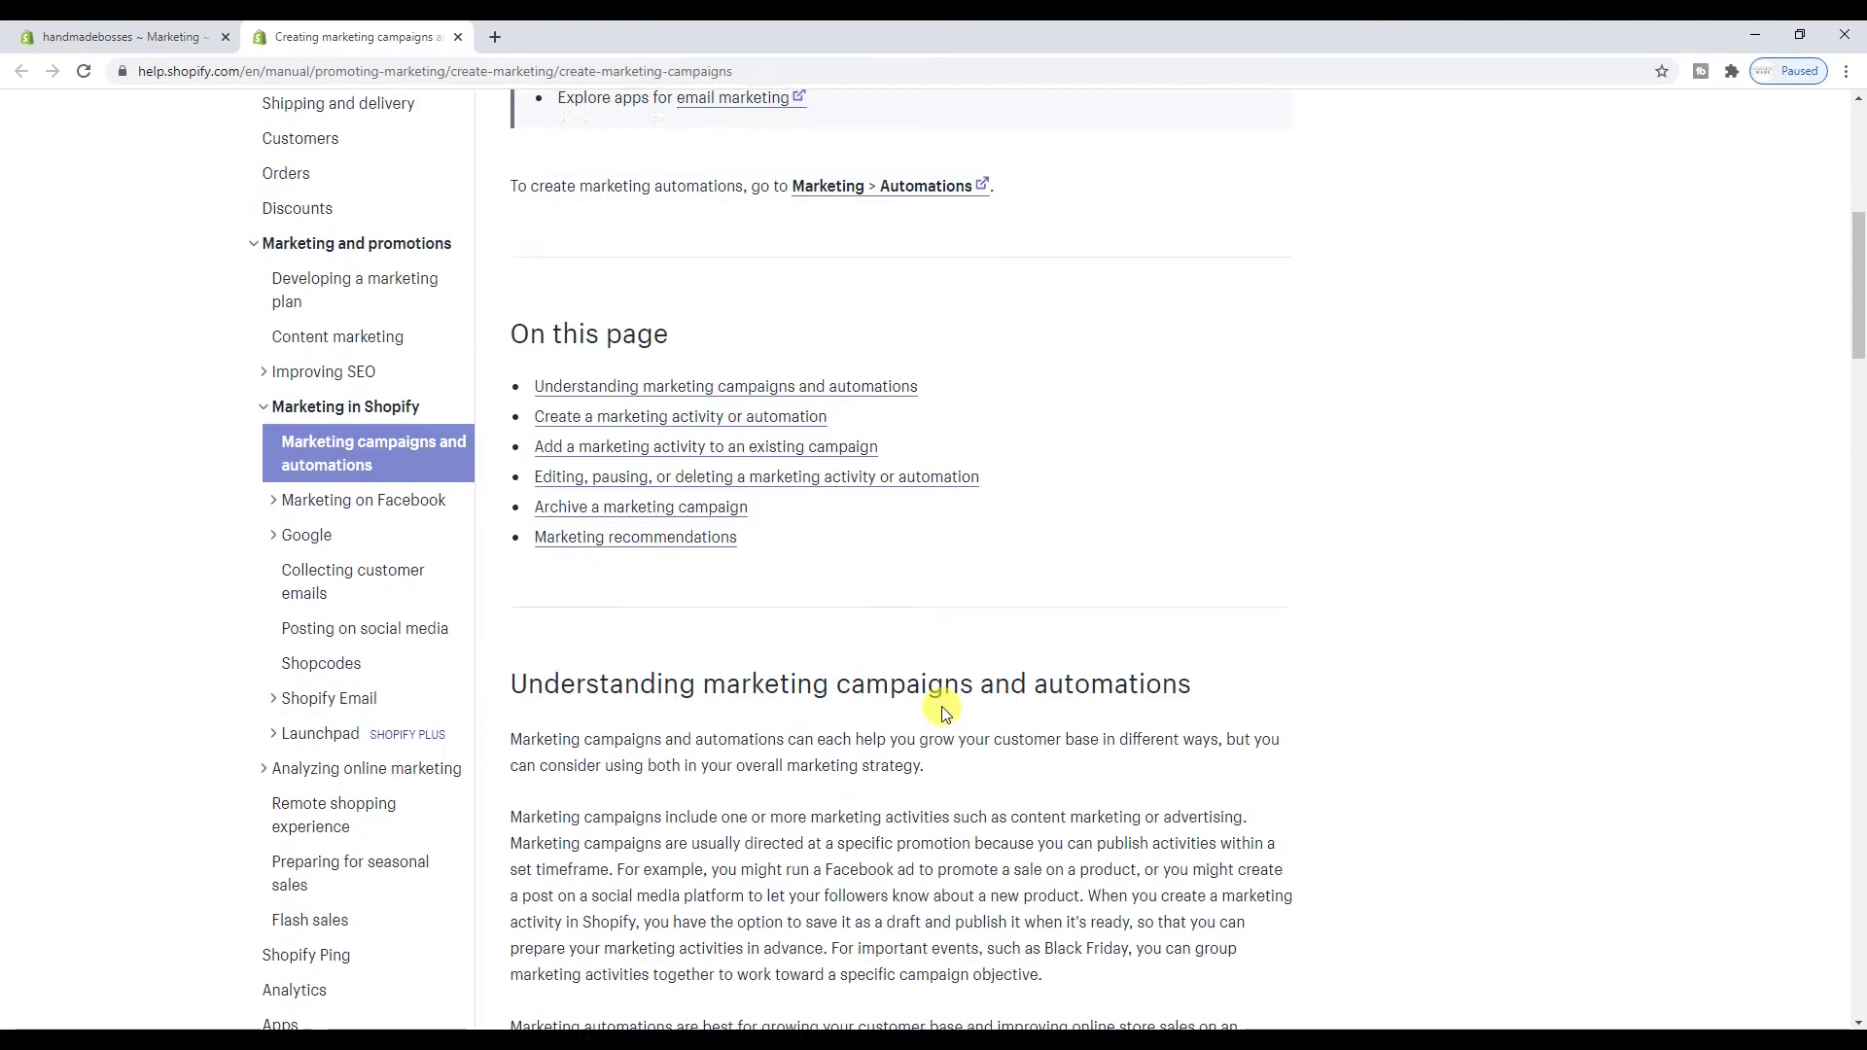
scroll(946, 713, "down", 2)
scroll(946, 713, "down", 3)
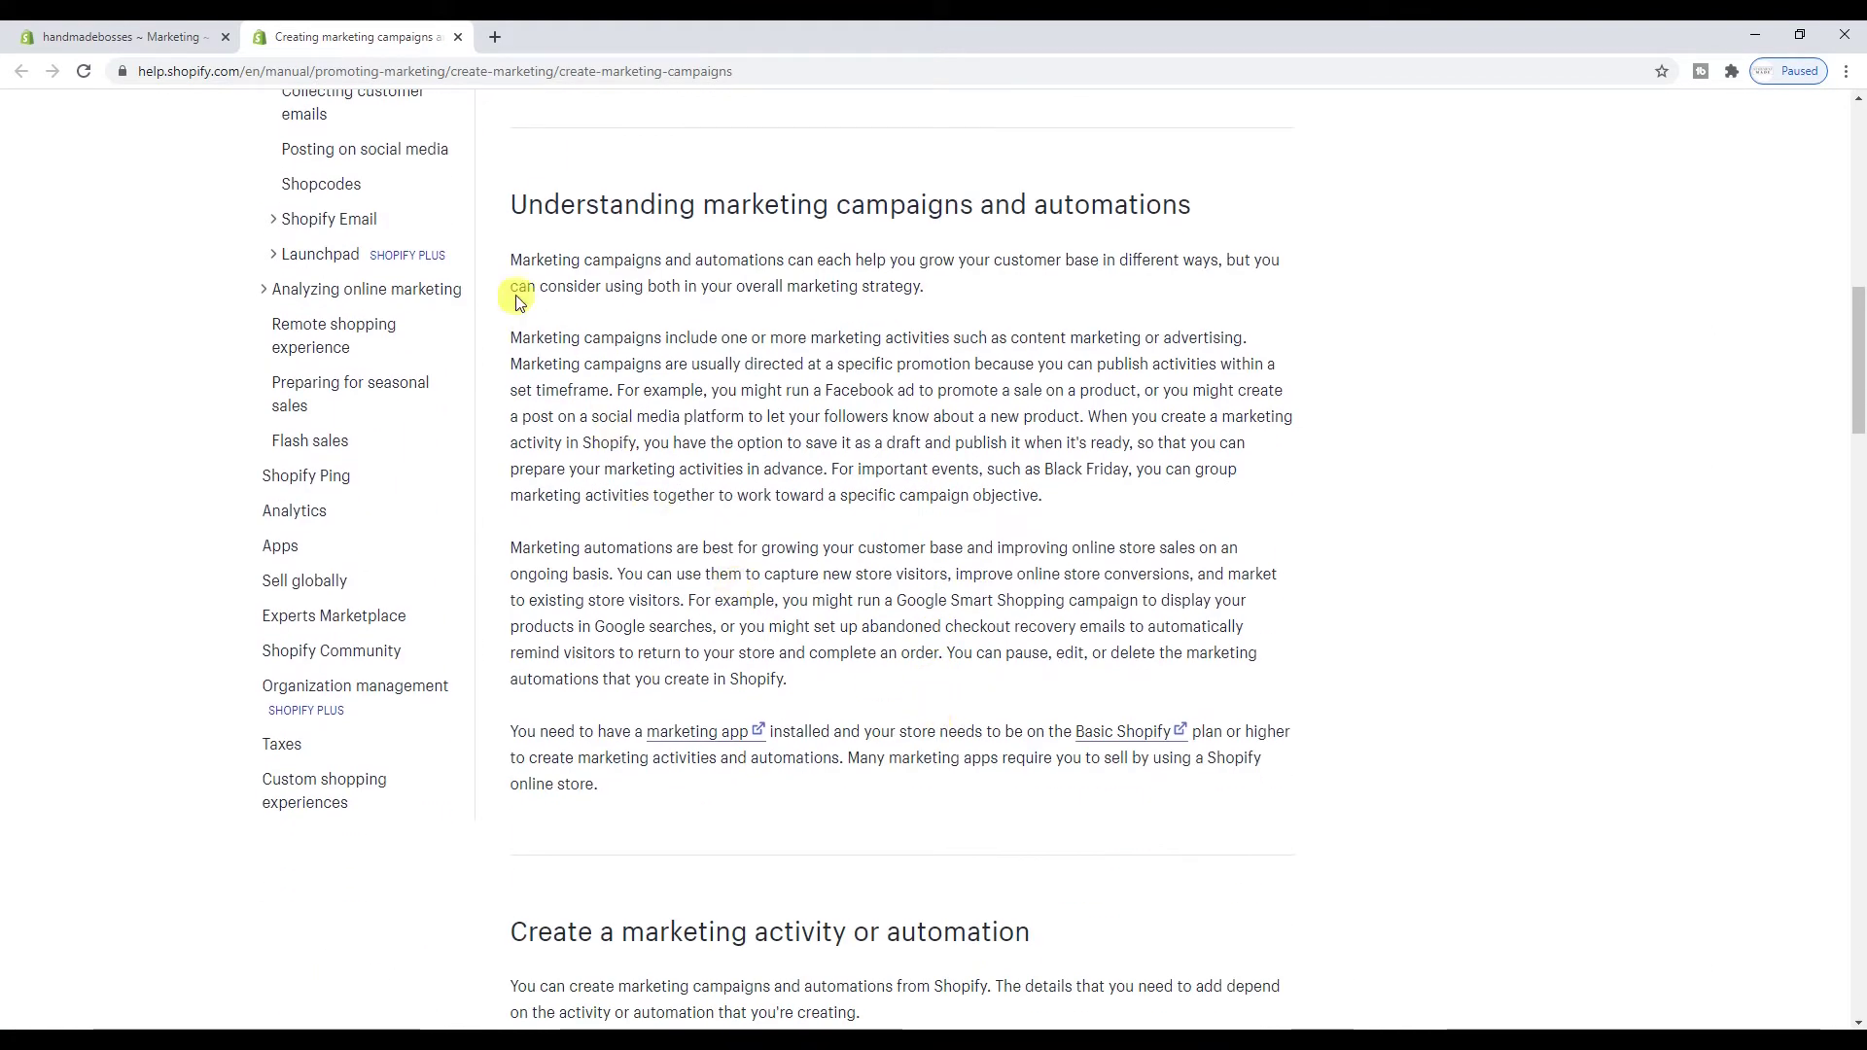
Return to the store admin and view the Discounts page and the Apps page
left_click(125, 36)
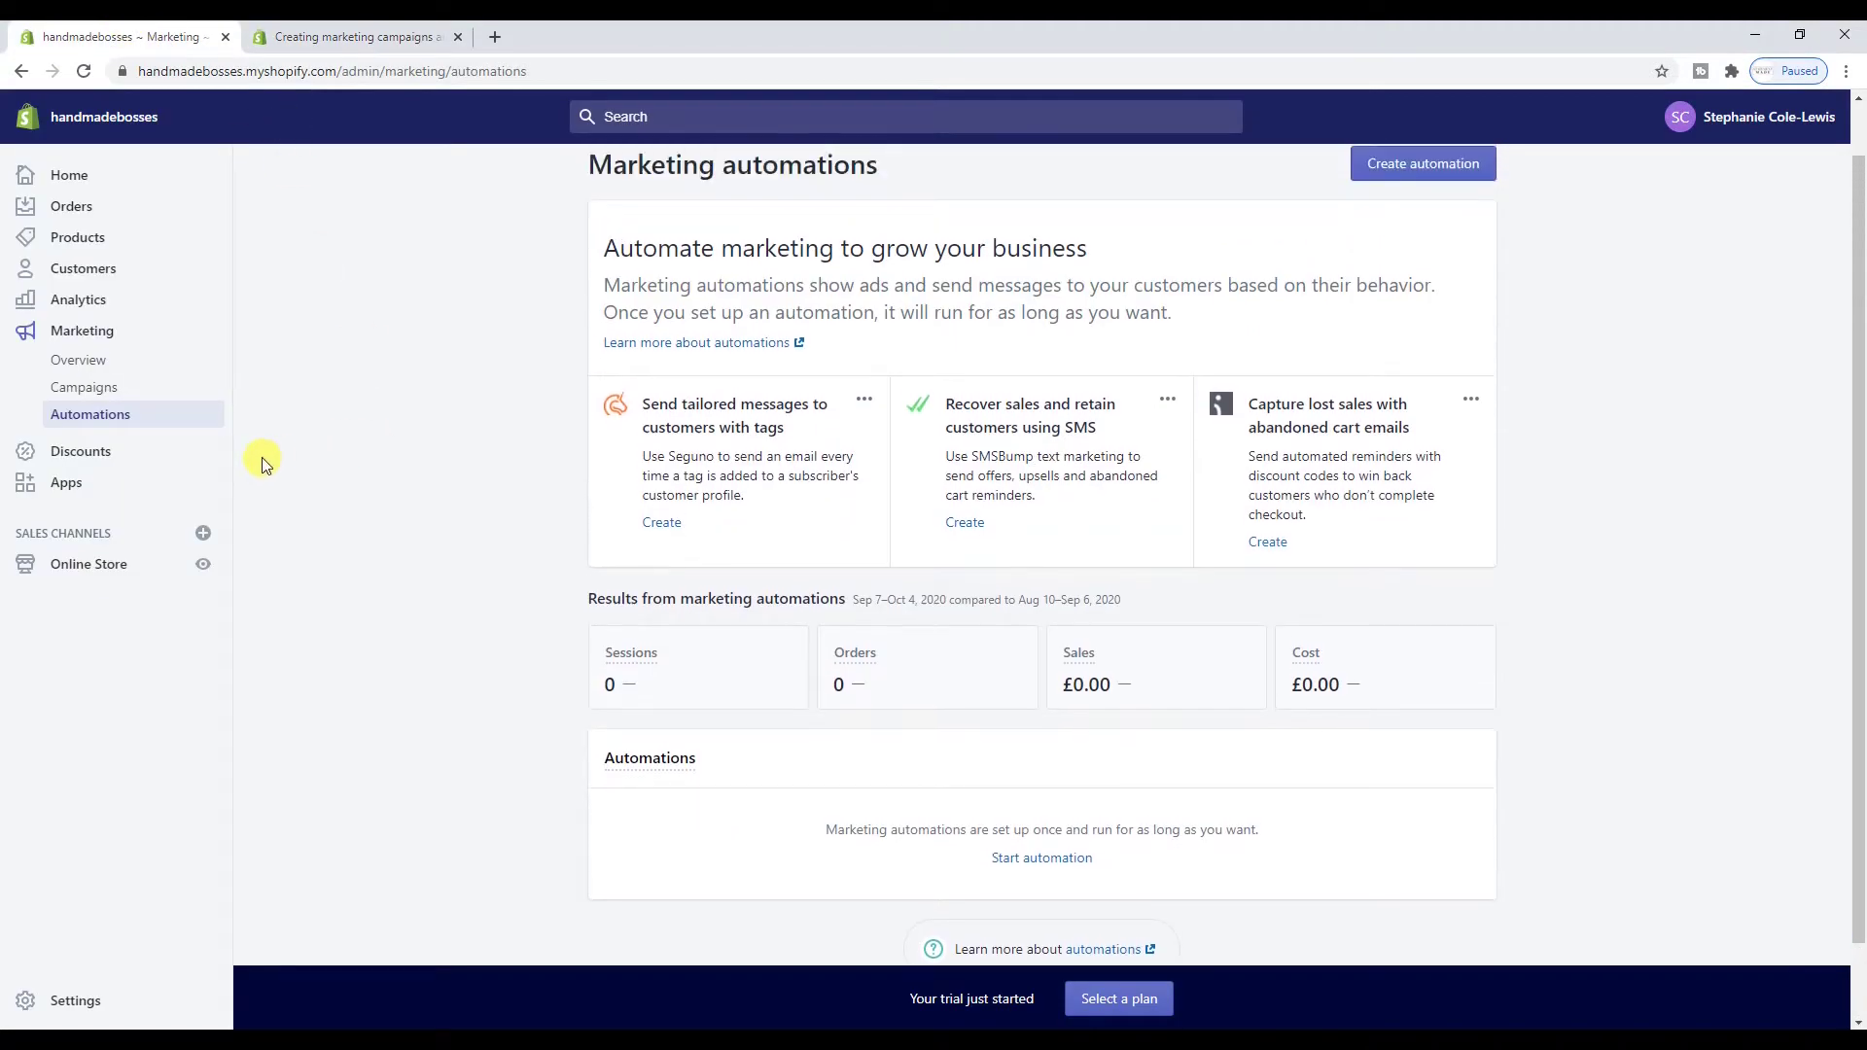
left_click(150, 455)
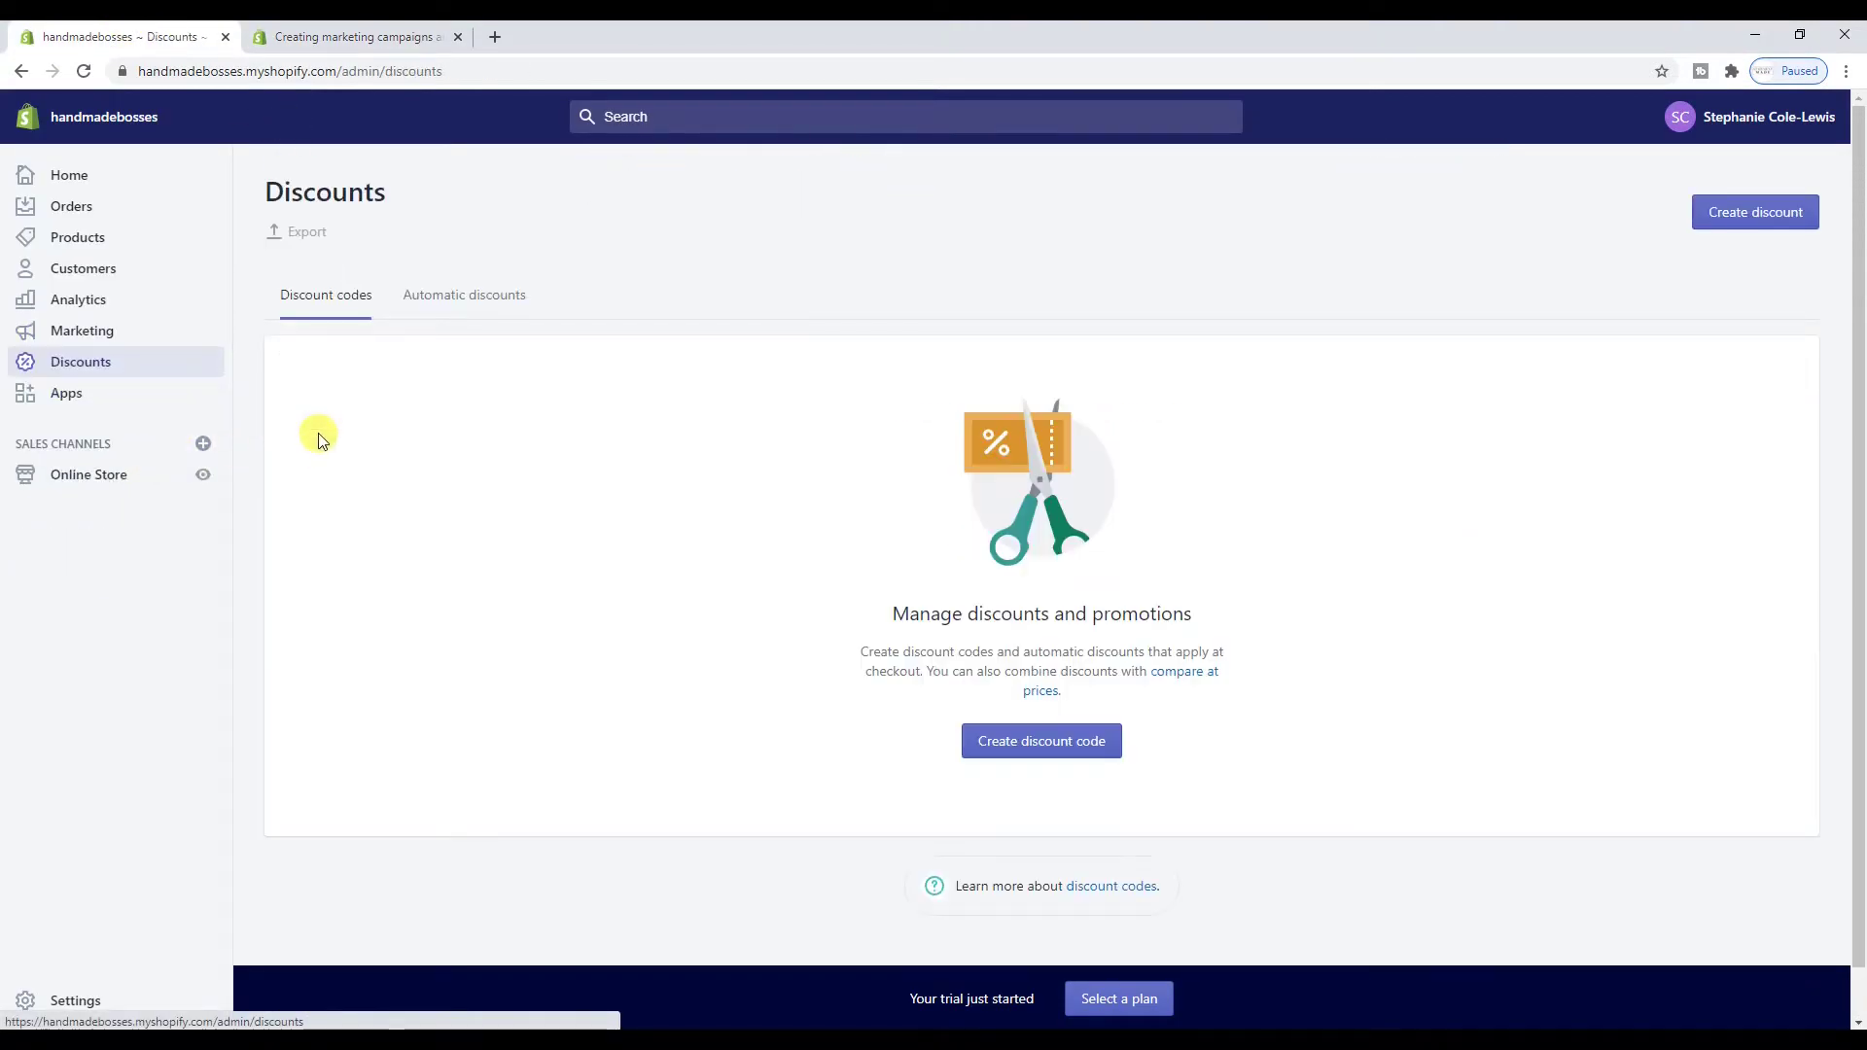
left_click(102, 400)
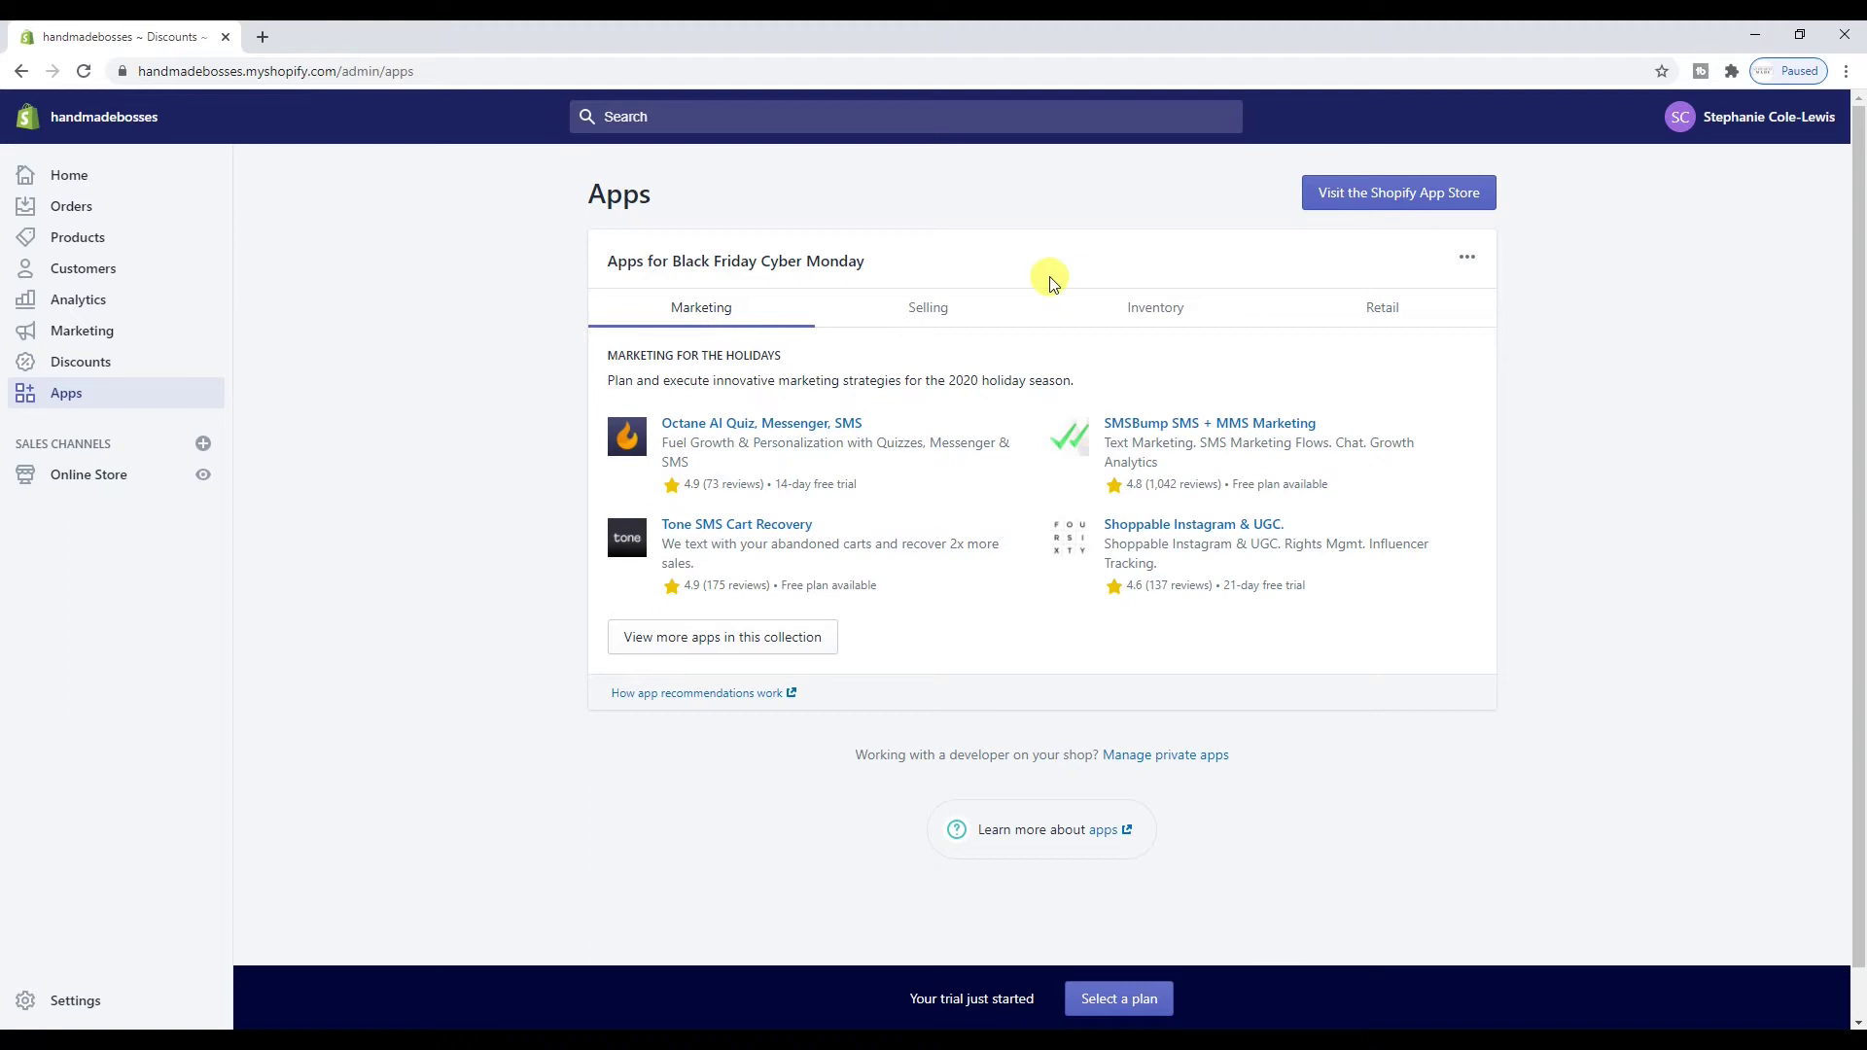
Visit the Shopify App Store and browse its home page, from staff picks and trending apps to the categories to explore
left_click(1394, 194)
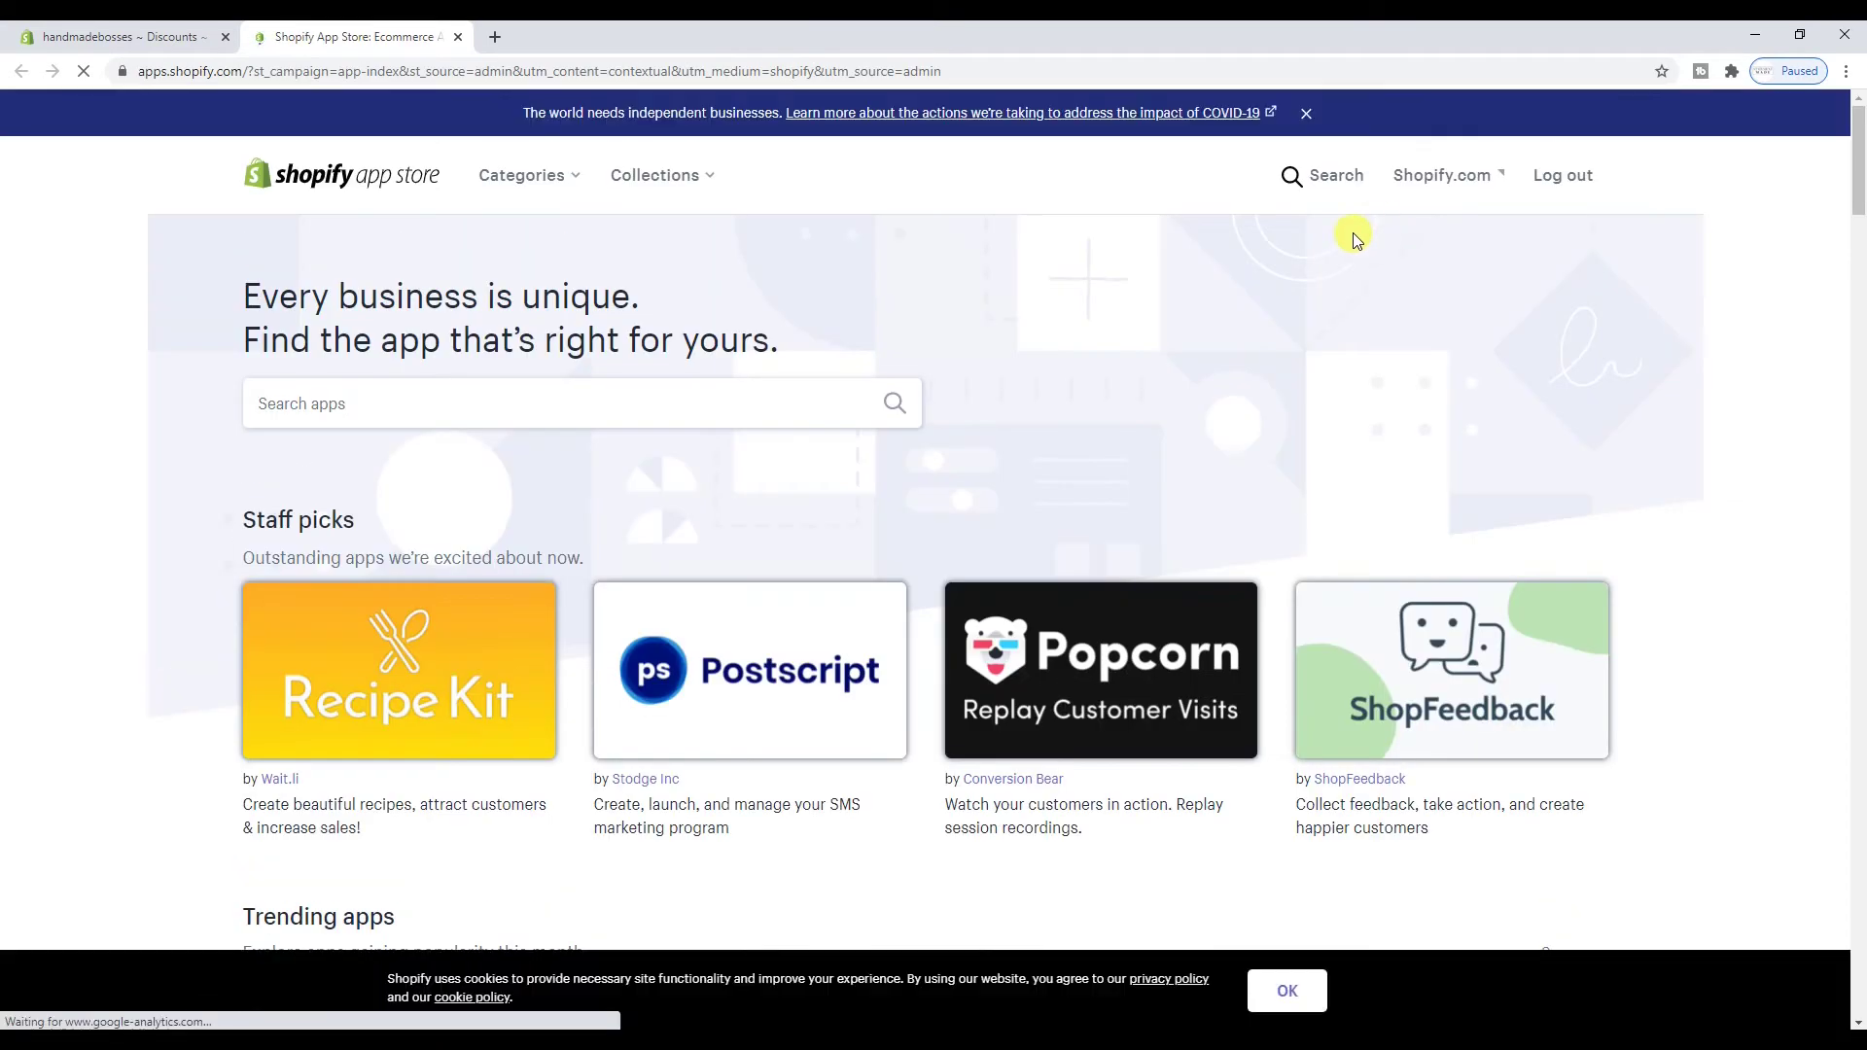
scroll(1217, 293, "down", 3)
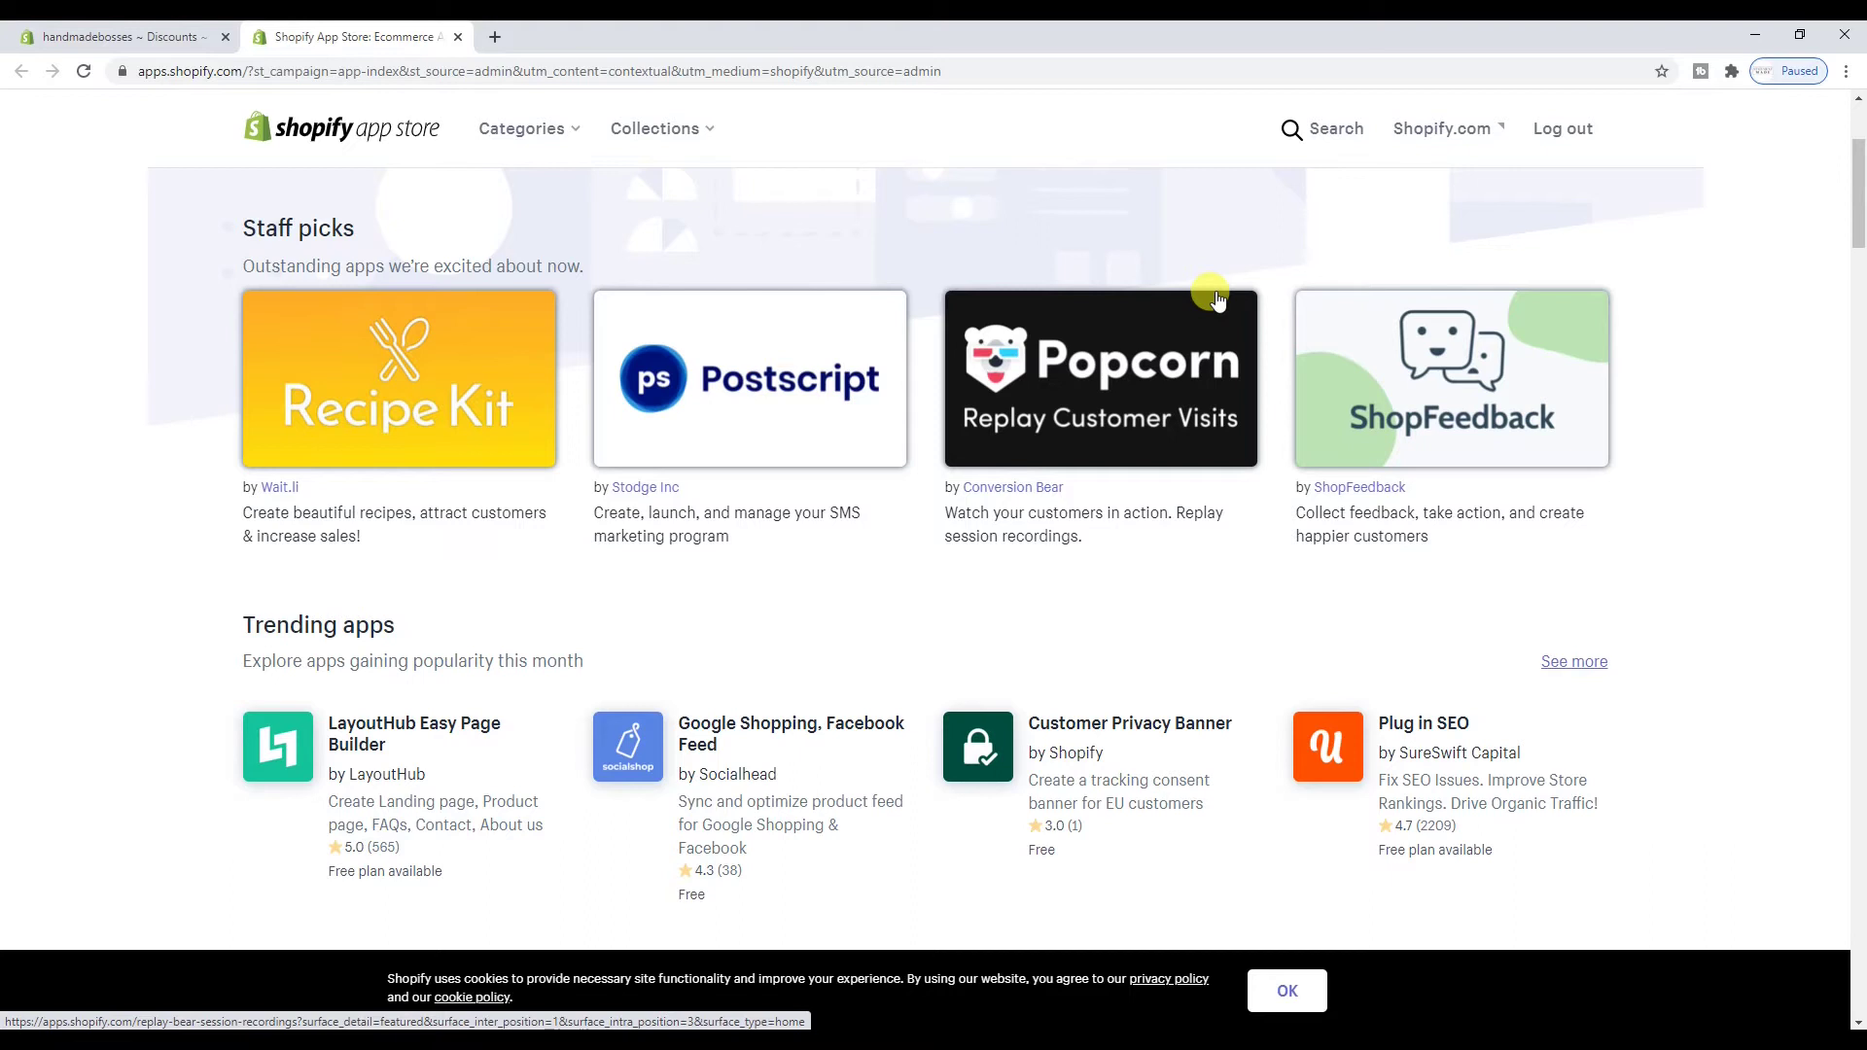
scroll(1218, 298, "down", 4)
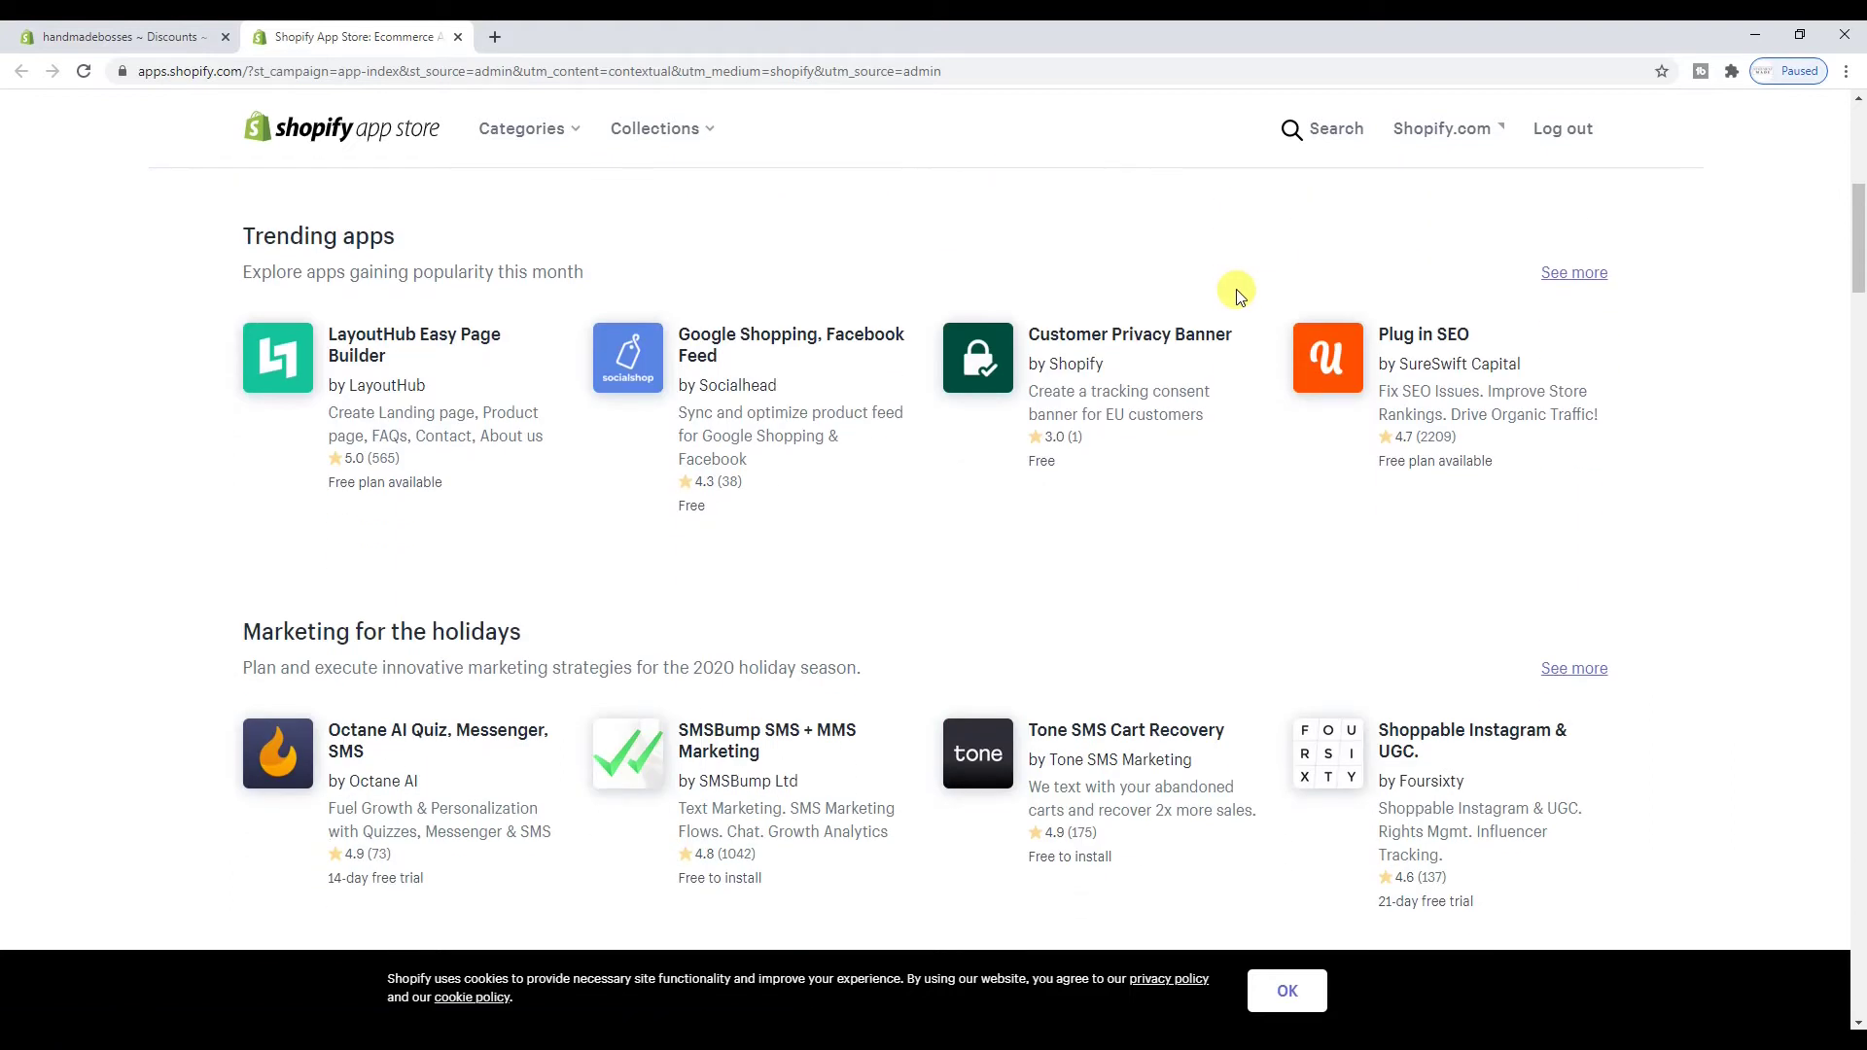
scroll(1238, 295, "down", 7)
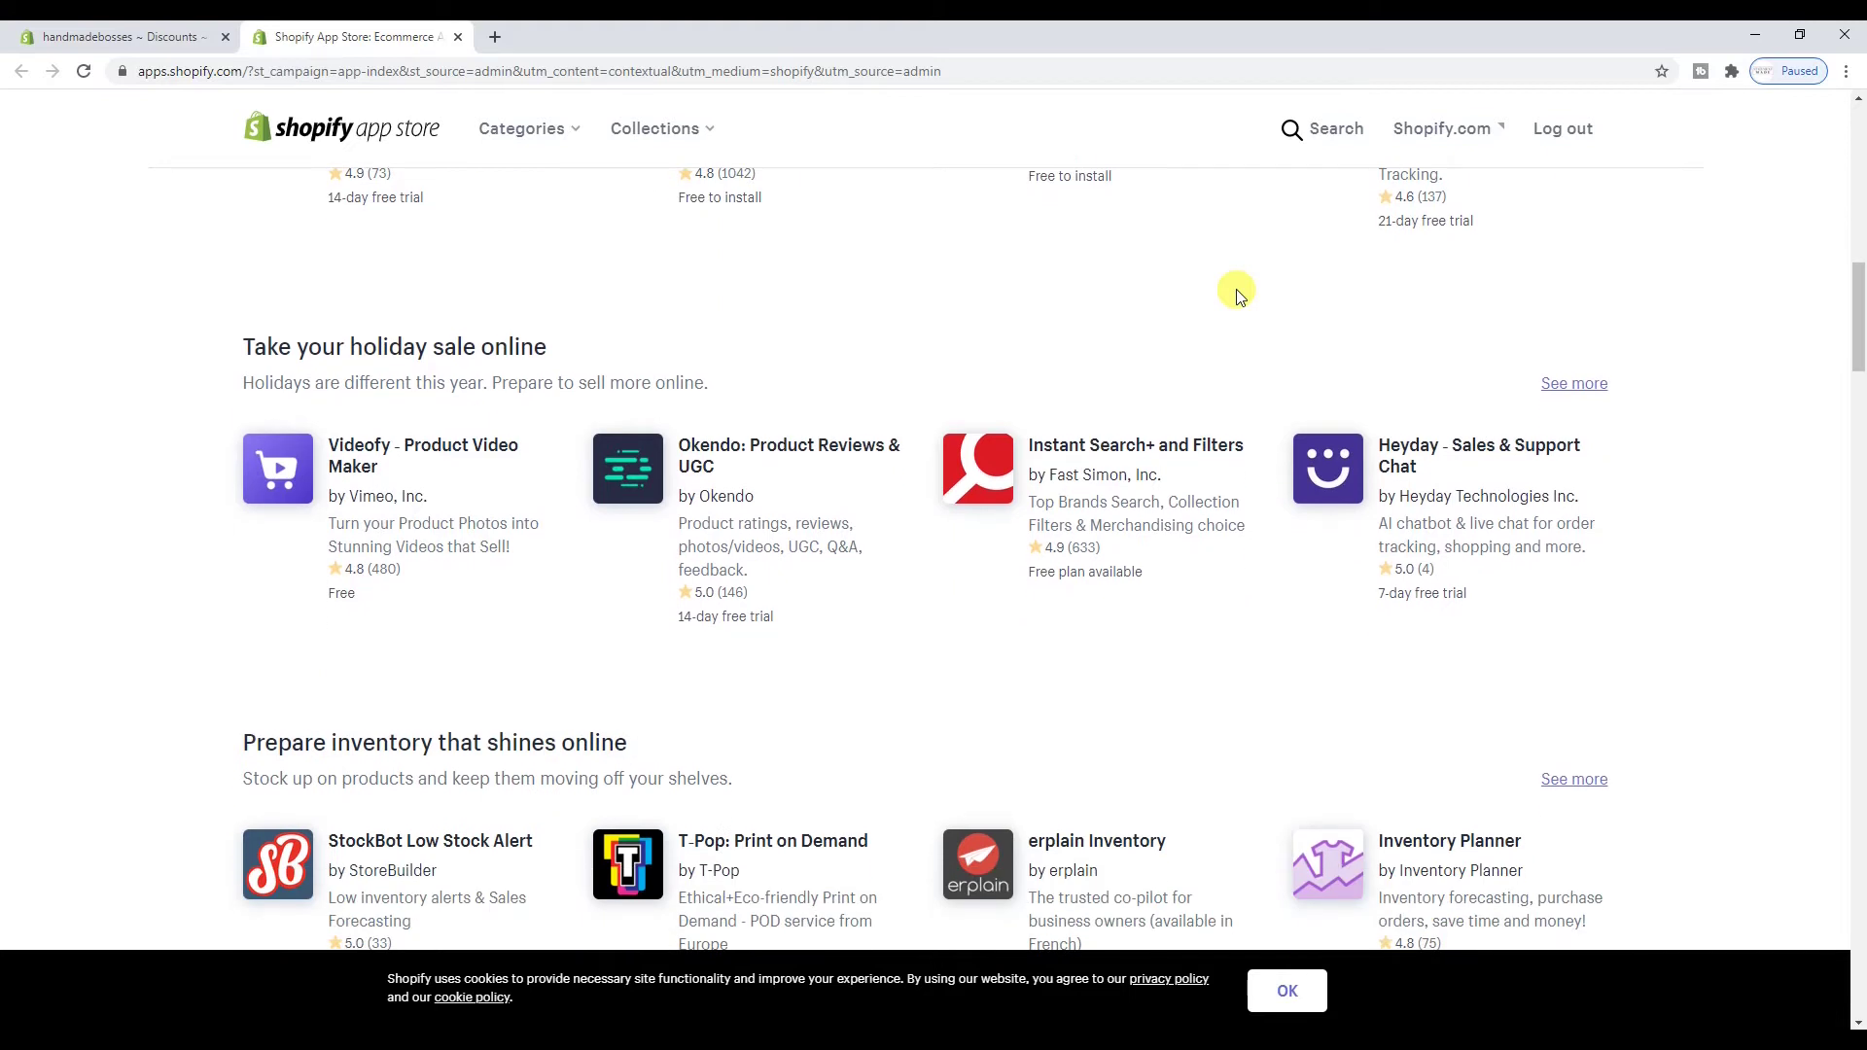
scroll(1238, 295, "down", 6)
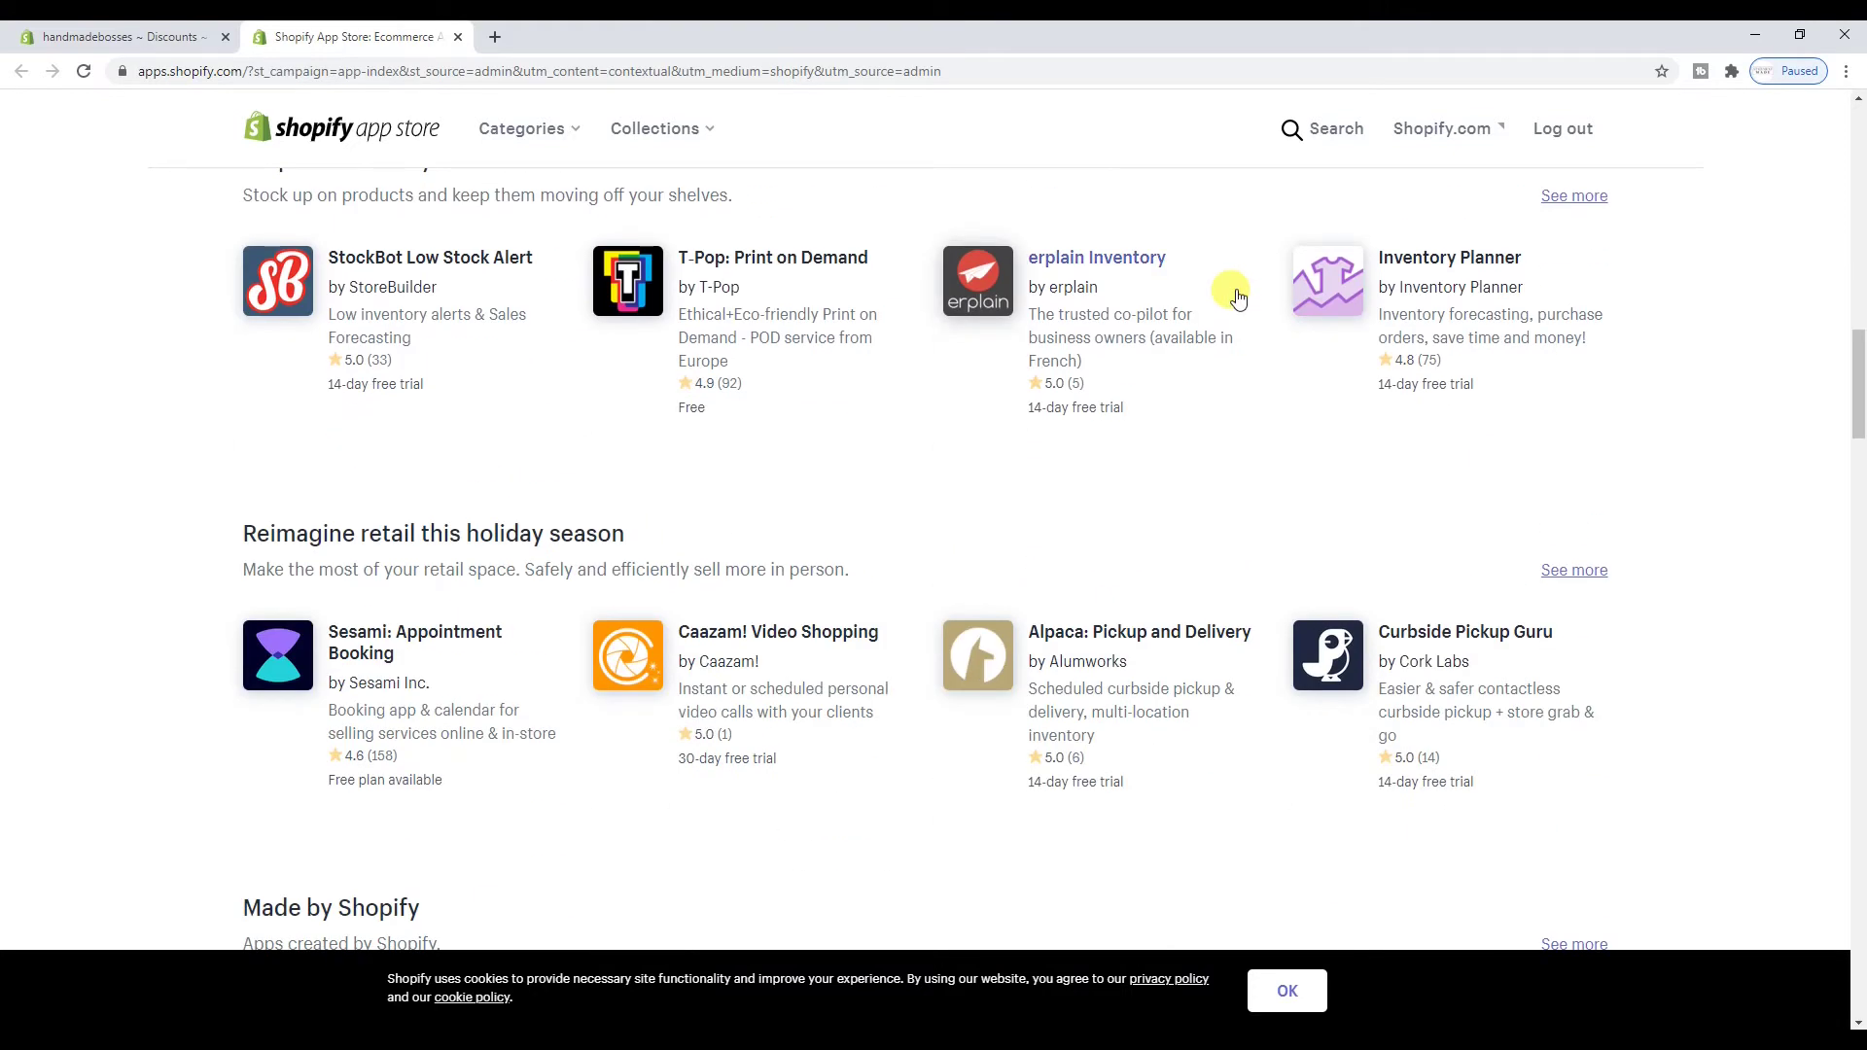
scroll(1238, 295, "down", 3)
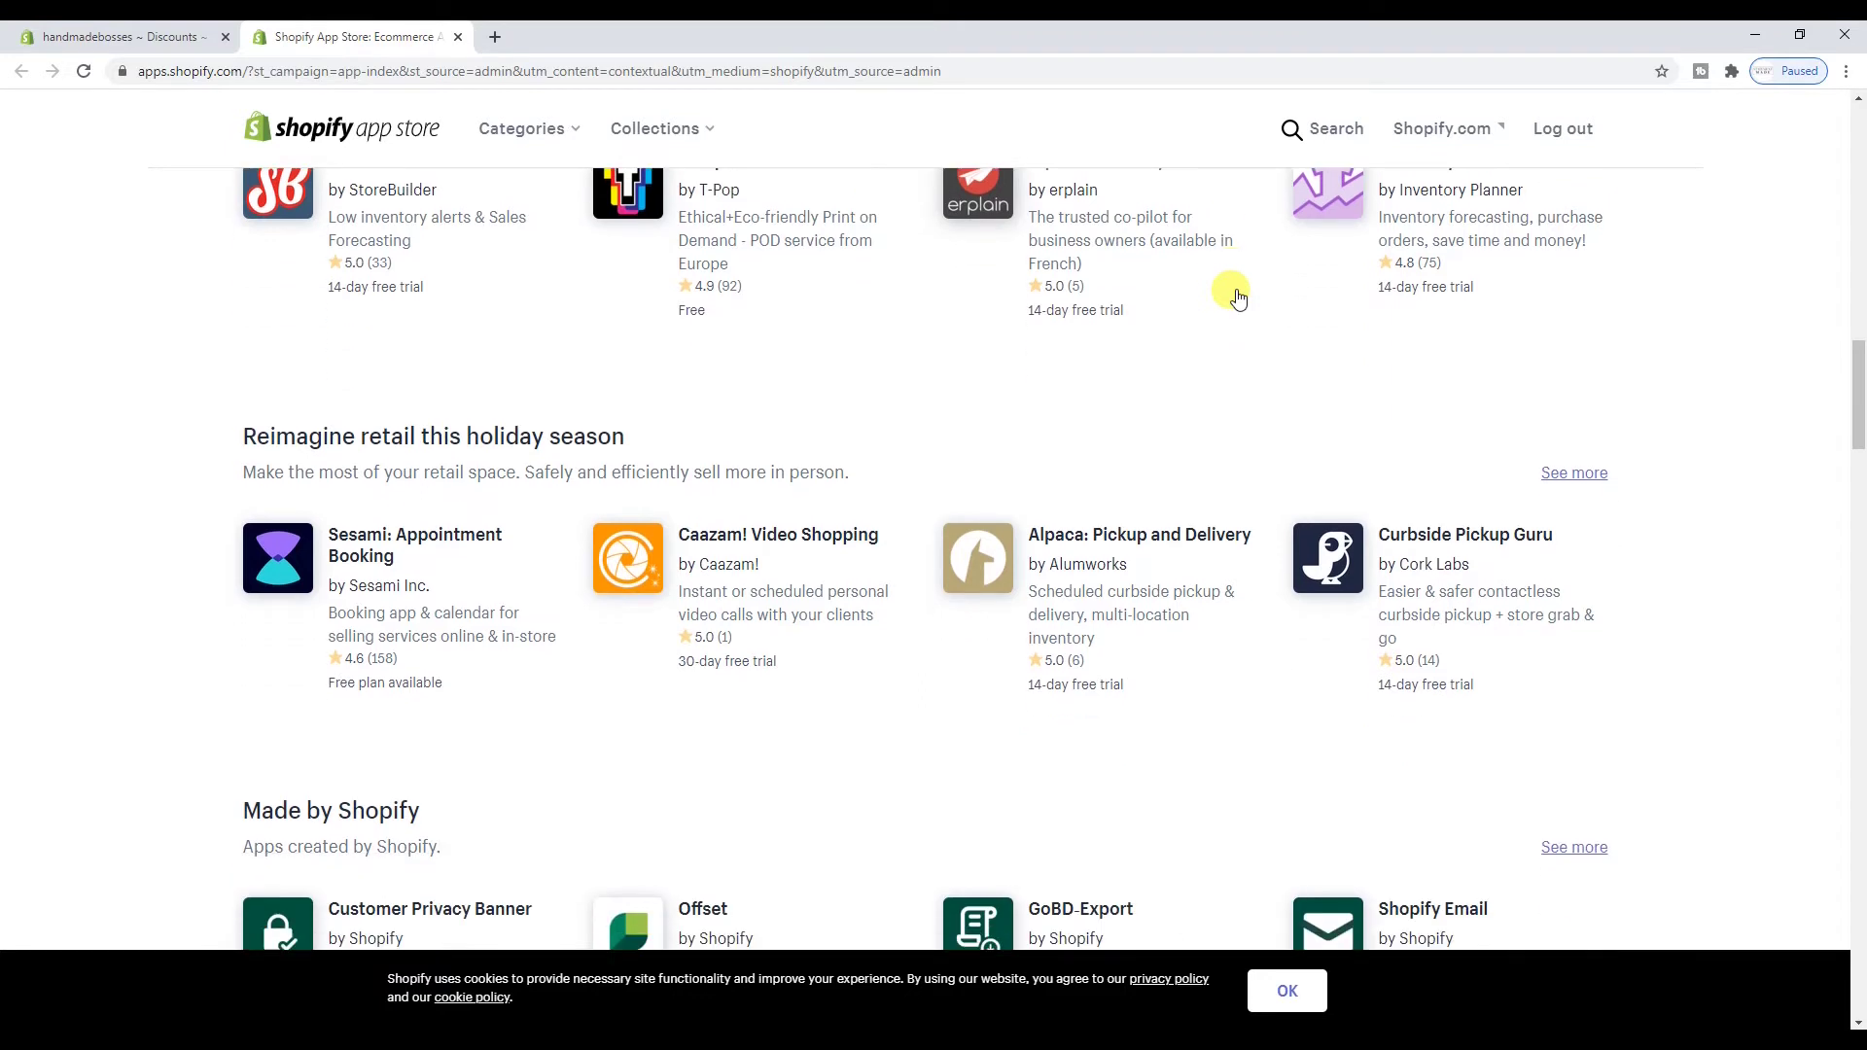
scroll(1238, 294, "down", 4)
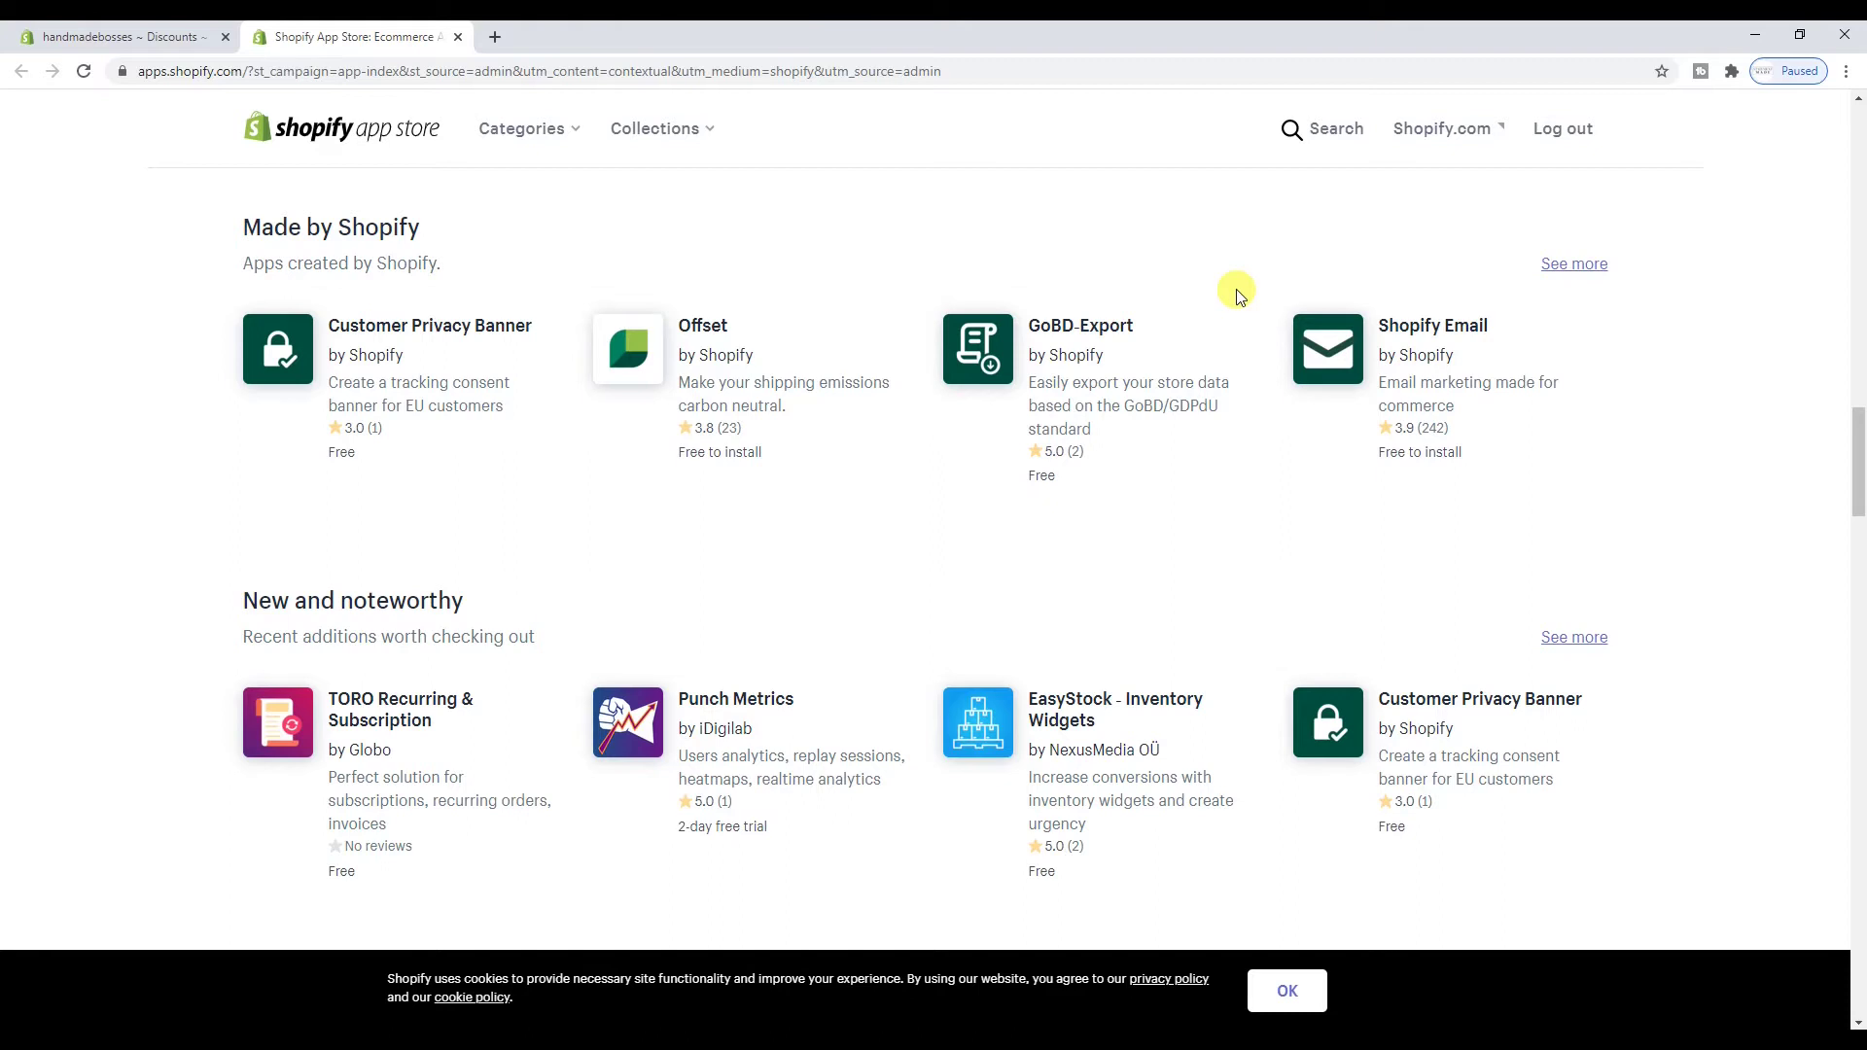
scroll(1236, 292, "down", 5)
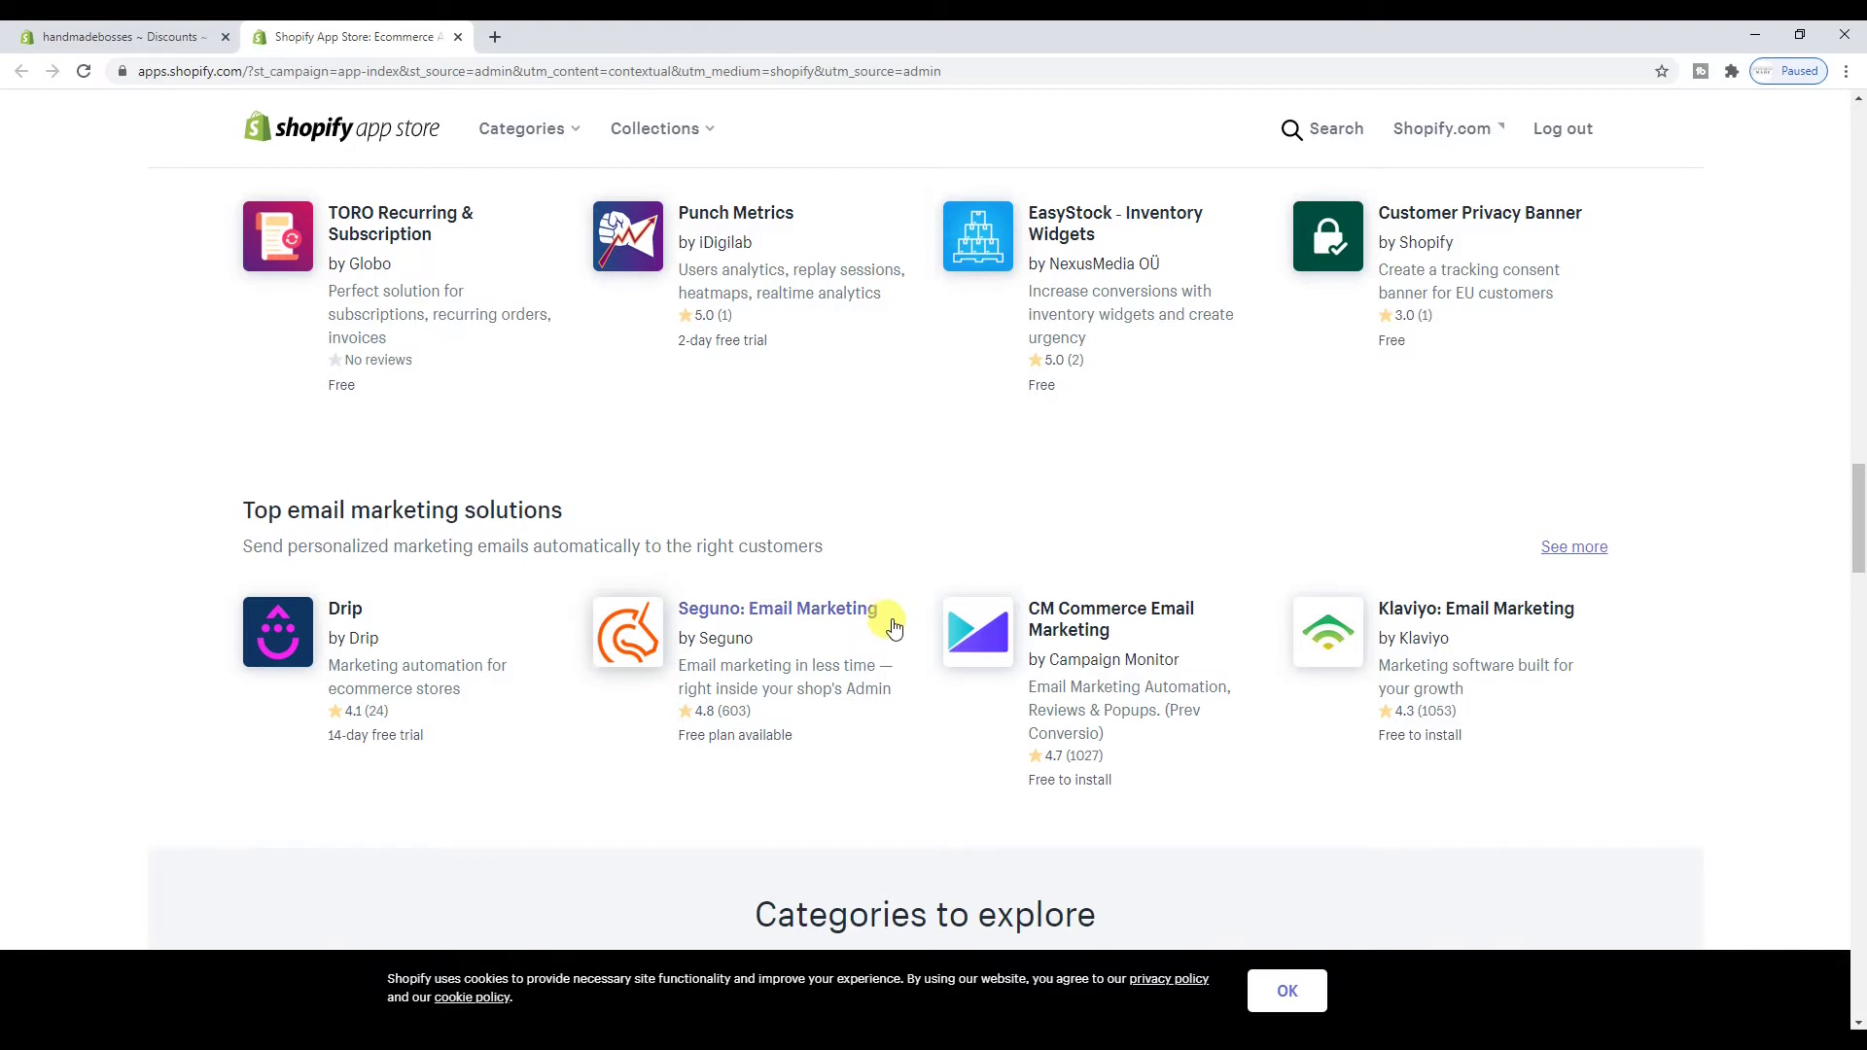
scroll(893, 627, "down", 1)
scroll(893, 627, "down", 7)
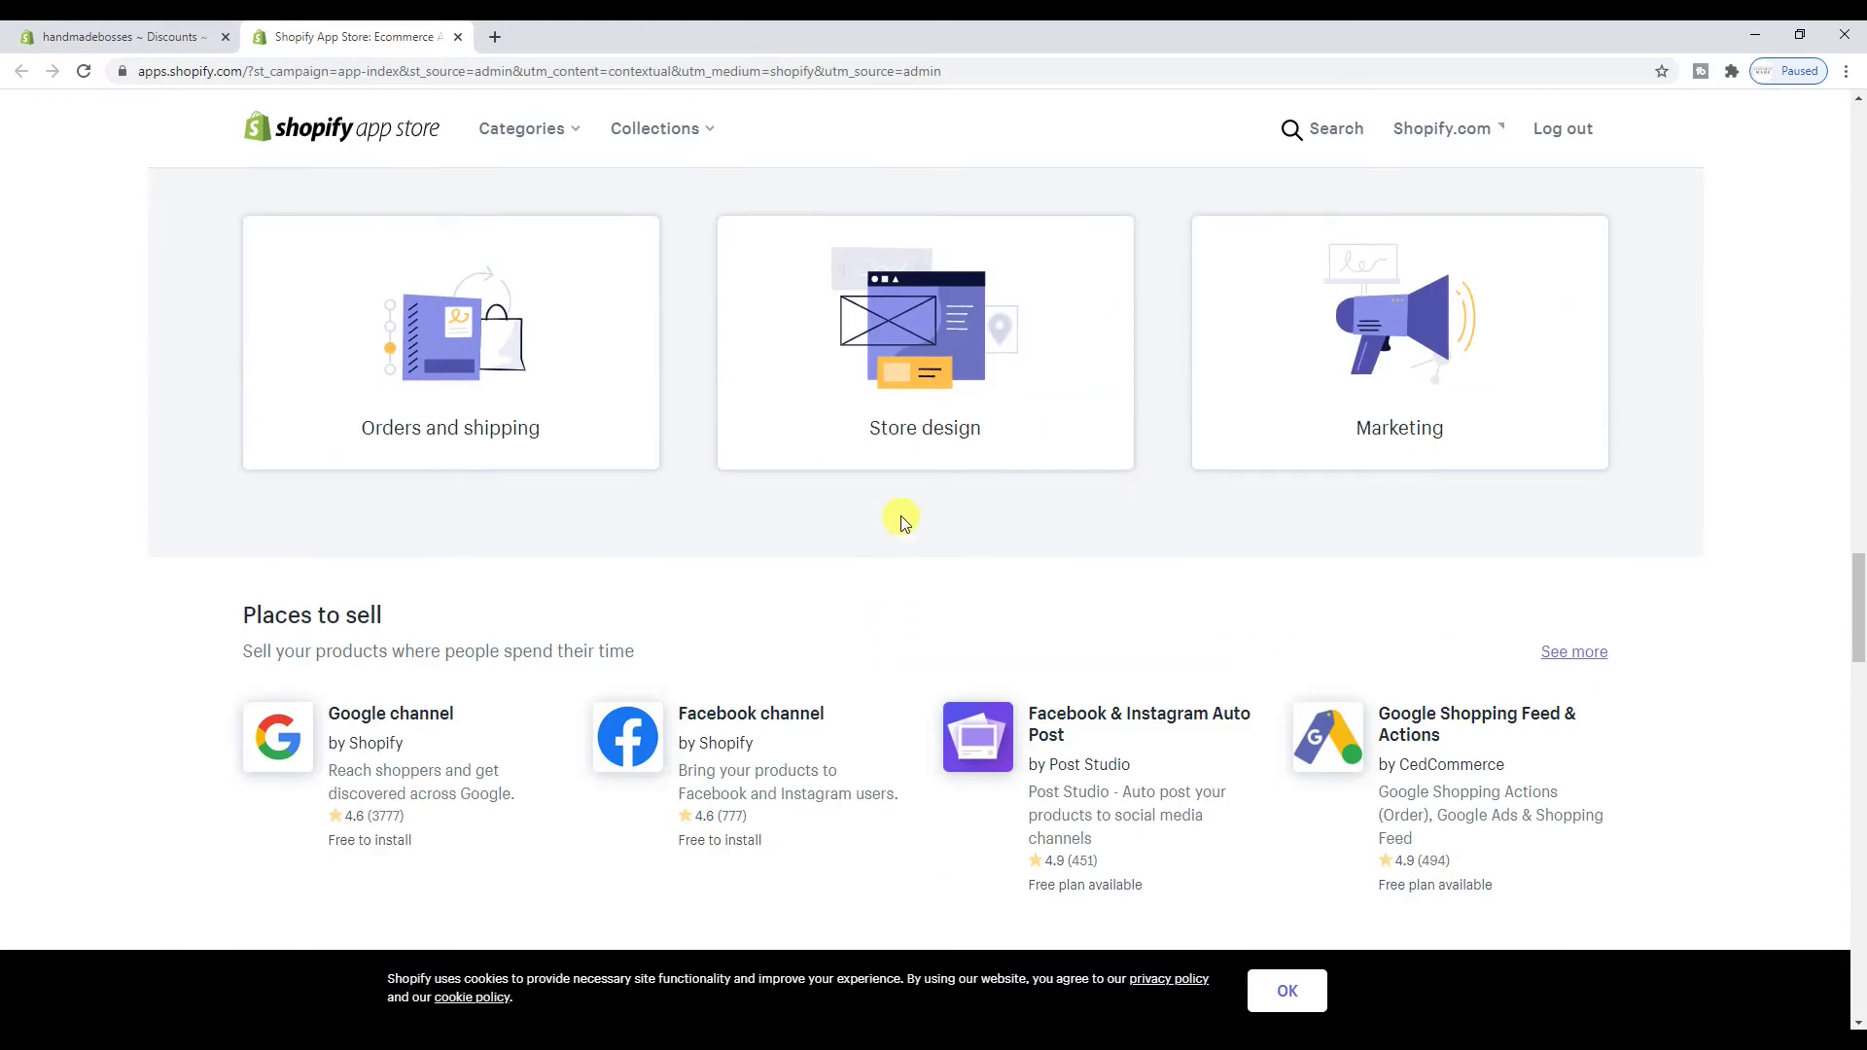
Open the Store design app category and look through the first page of apps and the available filters
left_click(992, 436)
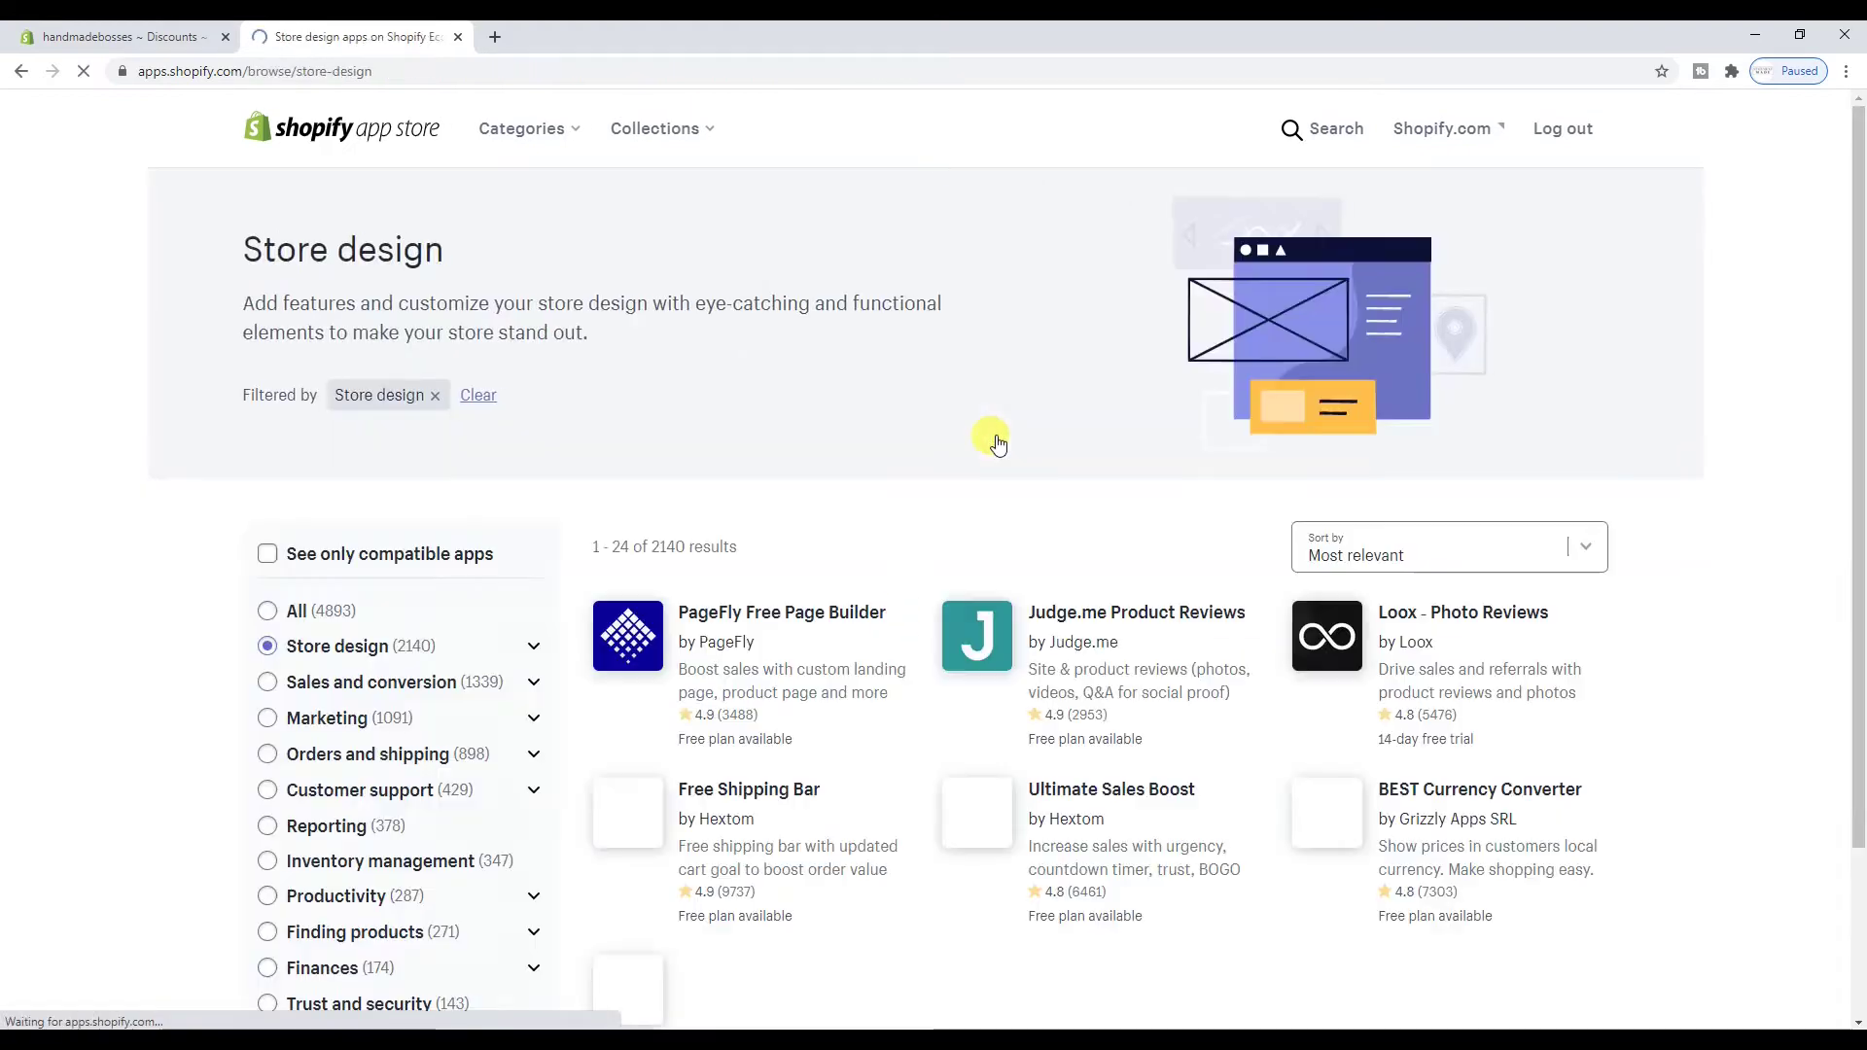
scroll(997, 442, "down", 3)
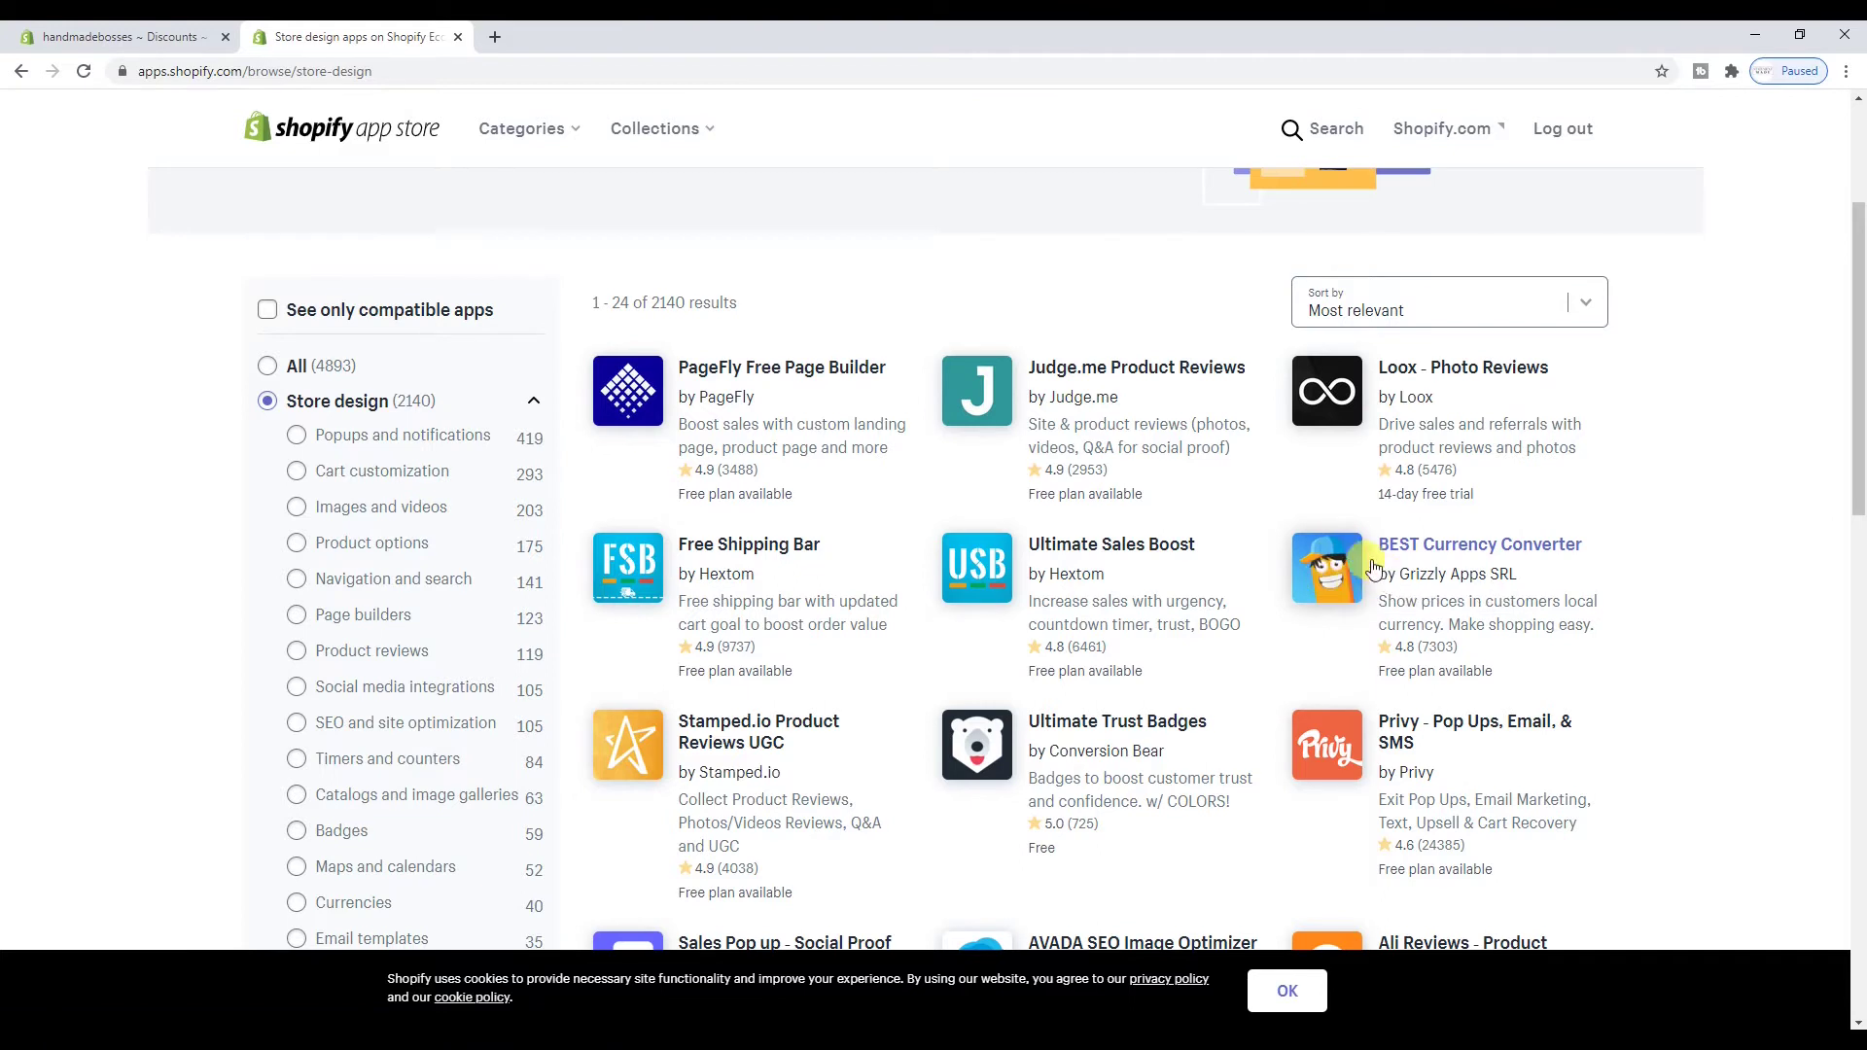
scroll(1331, 585, "down", 4)
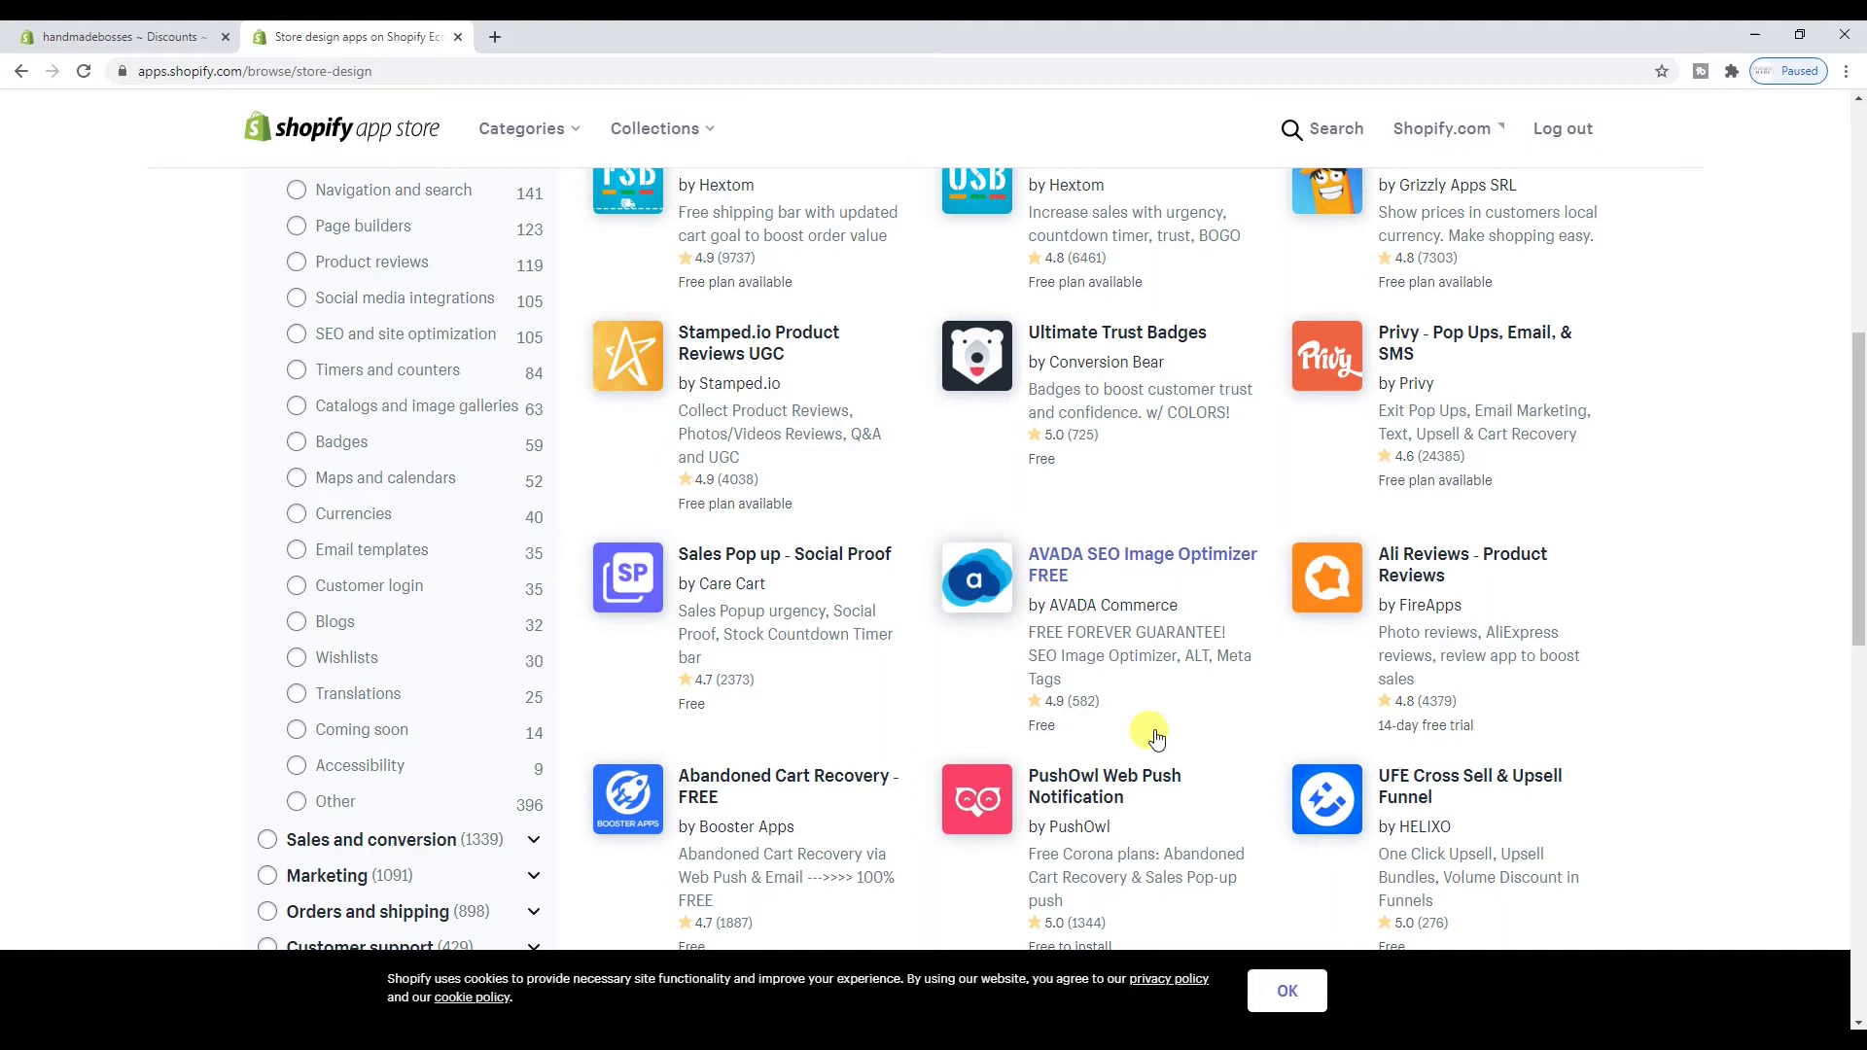
scroll(1145, 725, "down", 1)
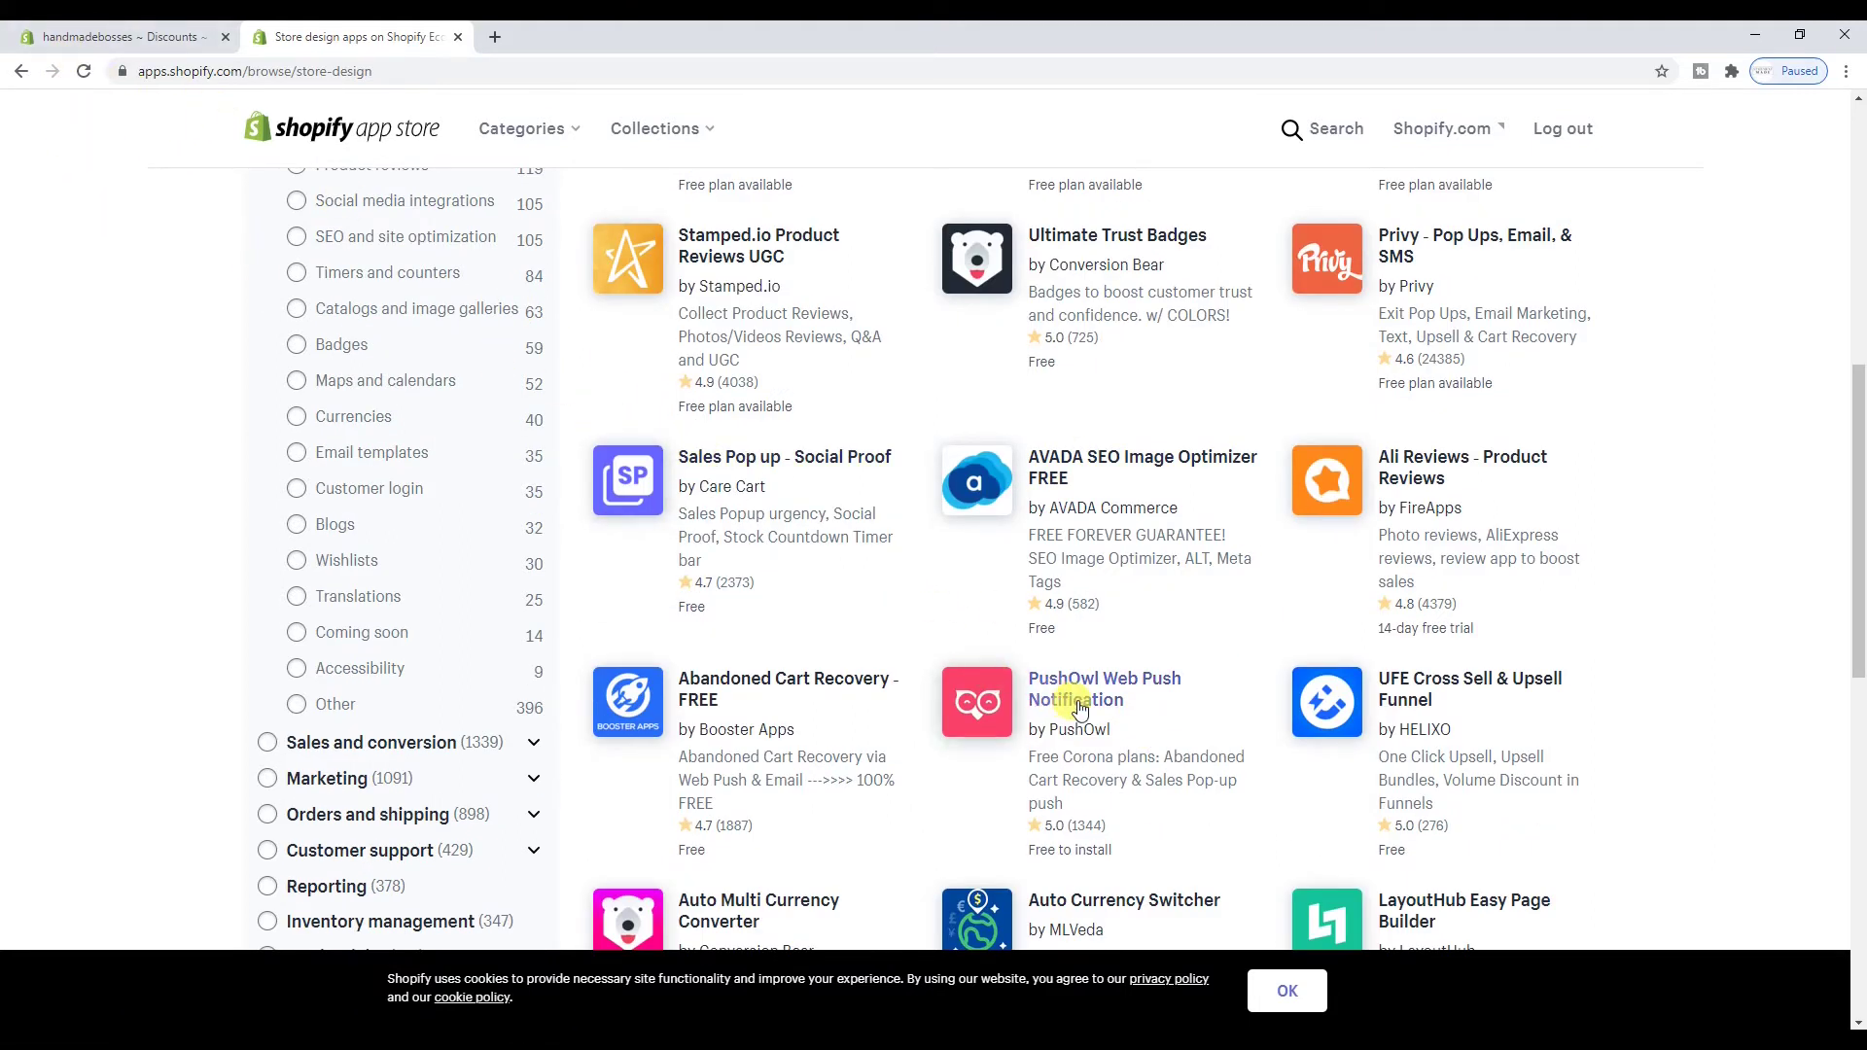
scroll(1066, 708, "down", 3)
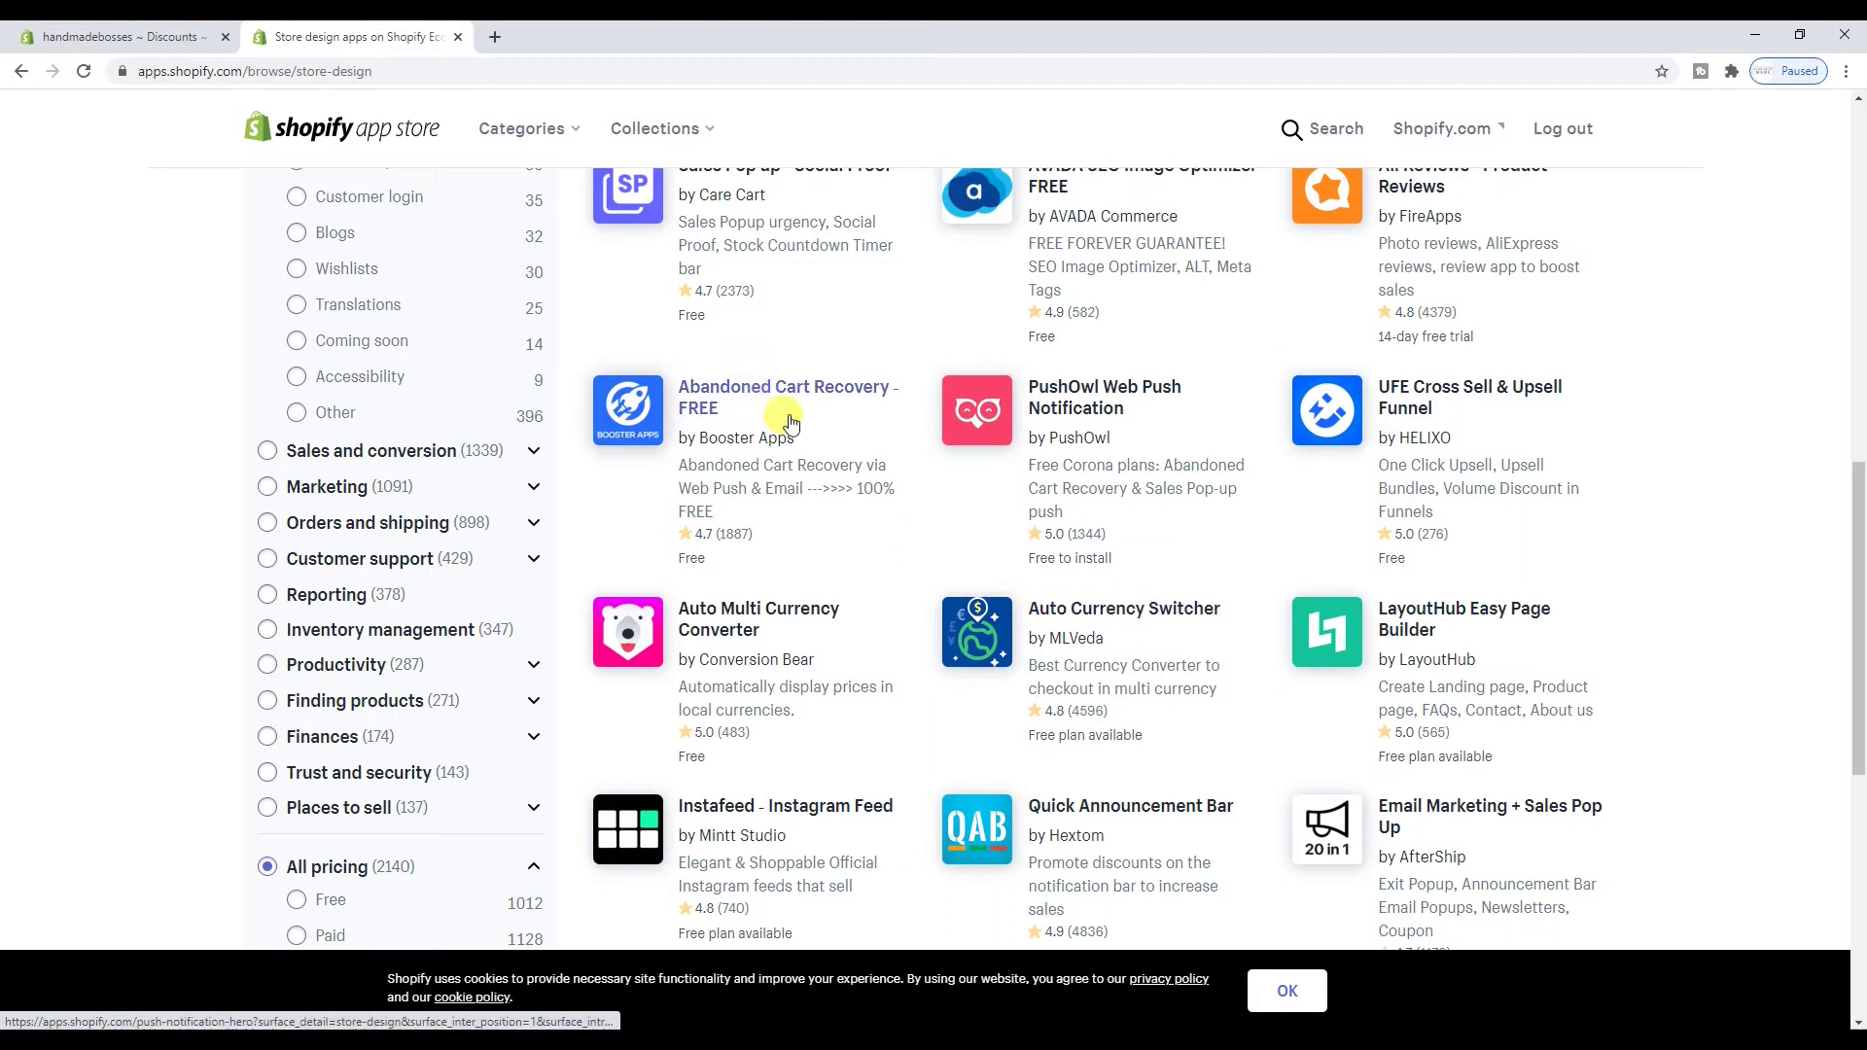
scroll(856, 459, "down", 4)
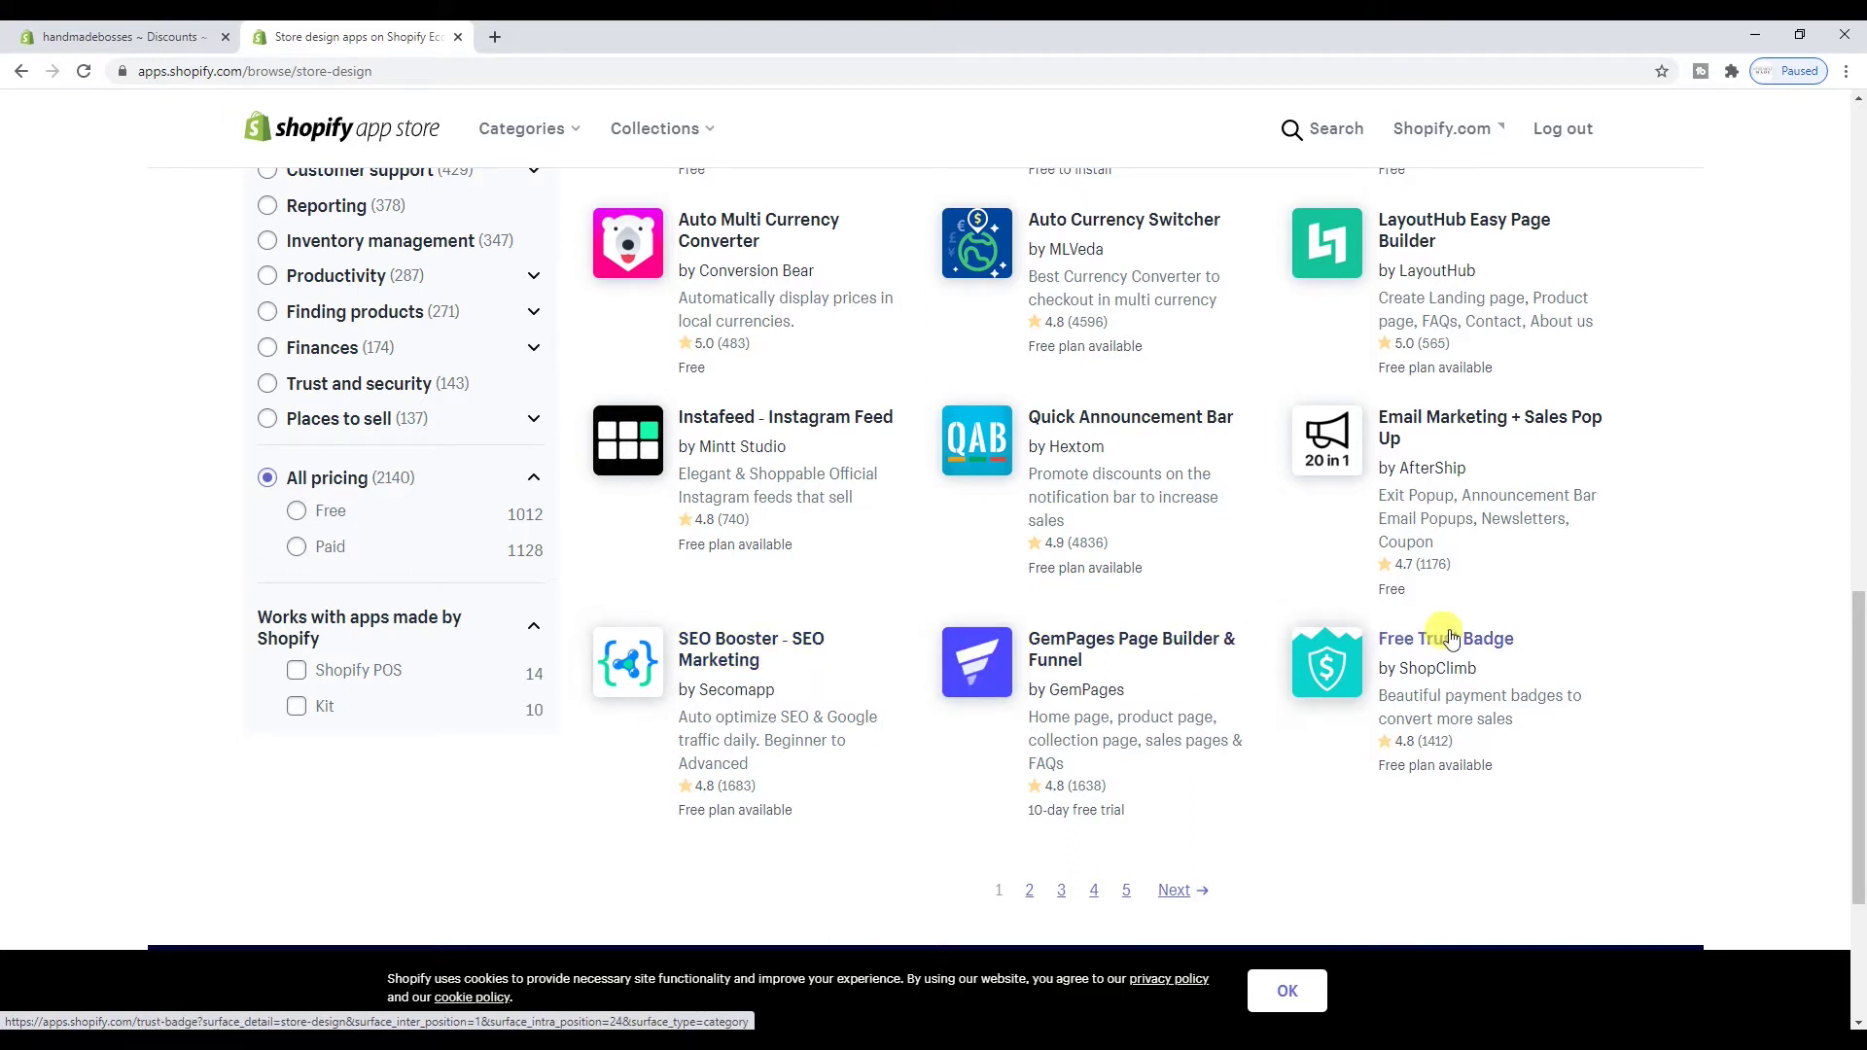
scroll(1196, 545, "up", 9)
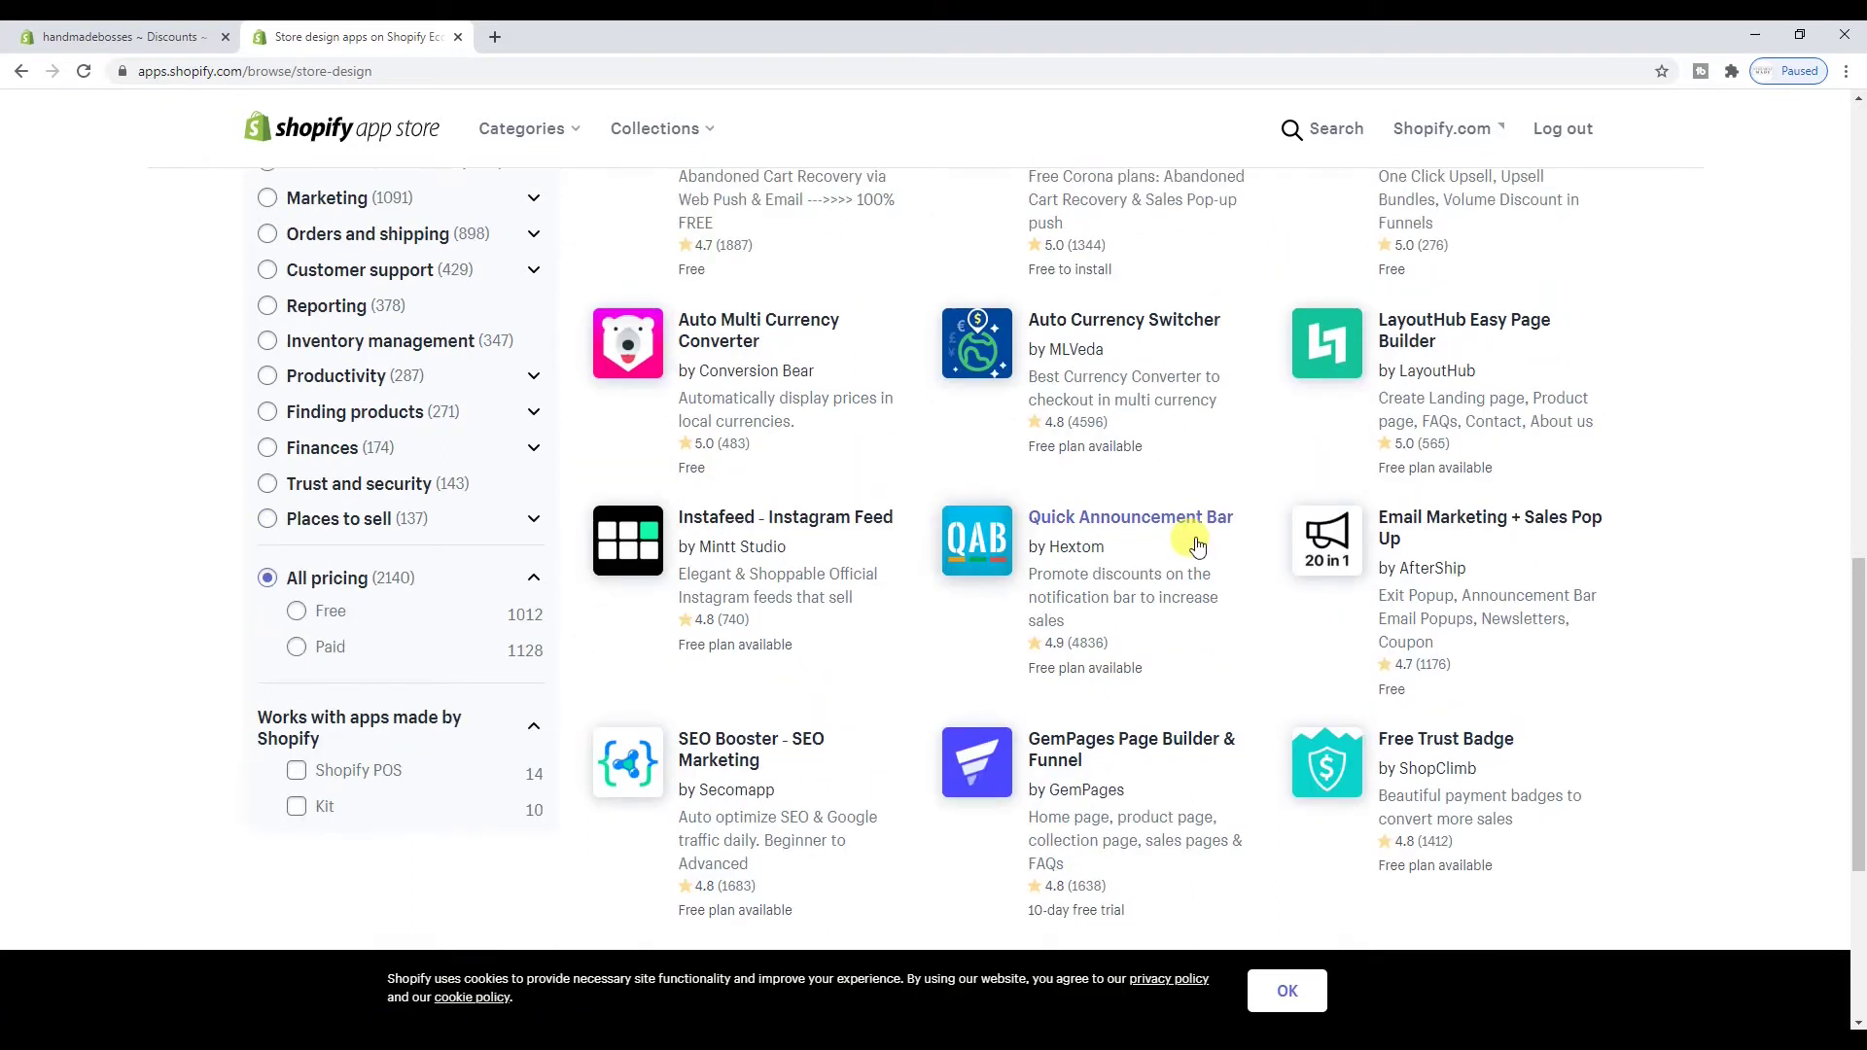
Return to the store admin and view the online store's Themes page, Blog posts page and password protection settings
scroll(1196, 545, "up", 4)
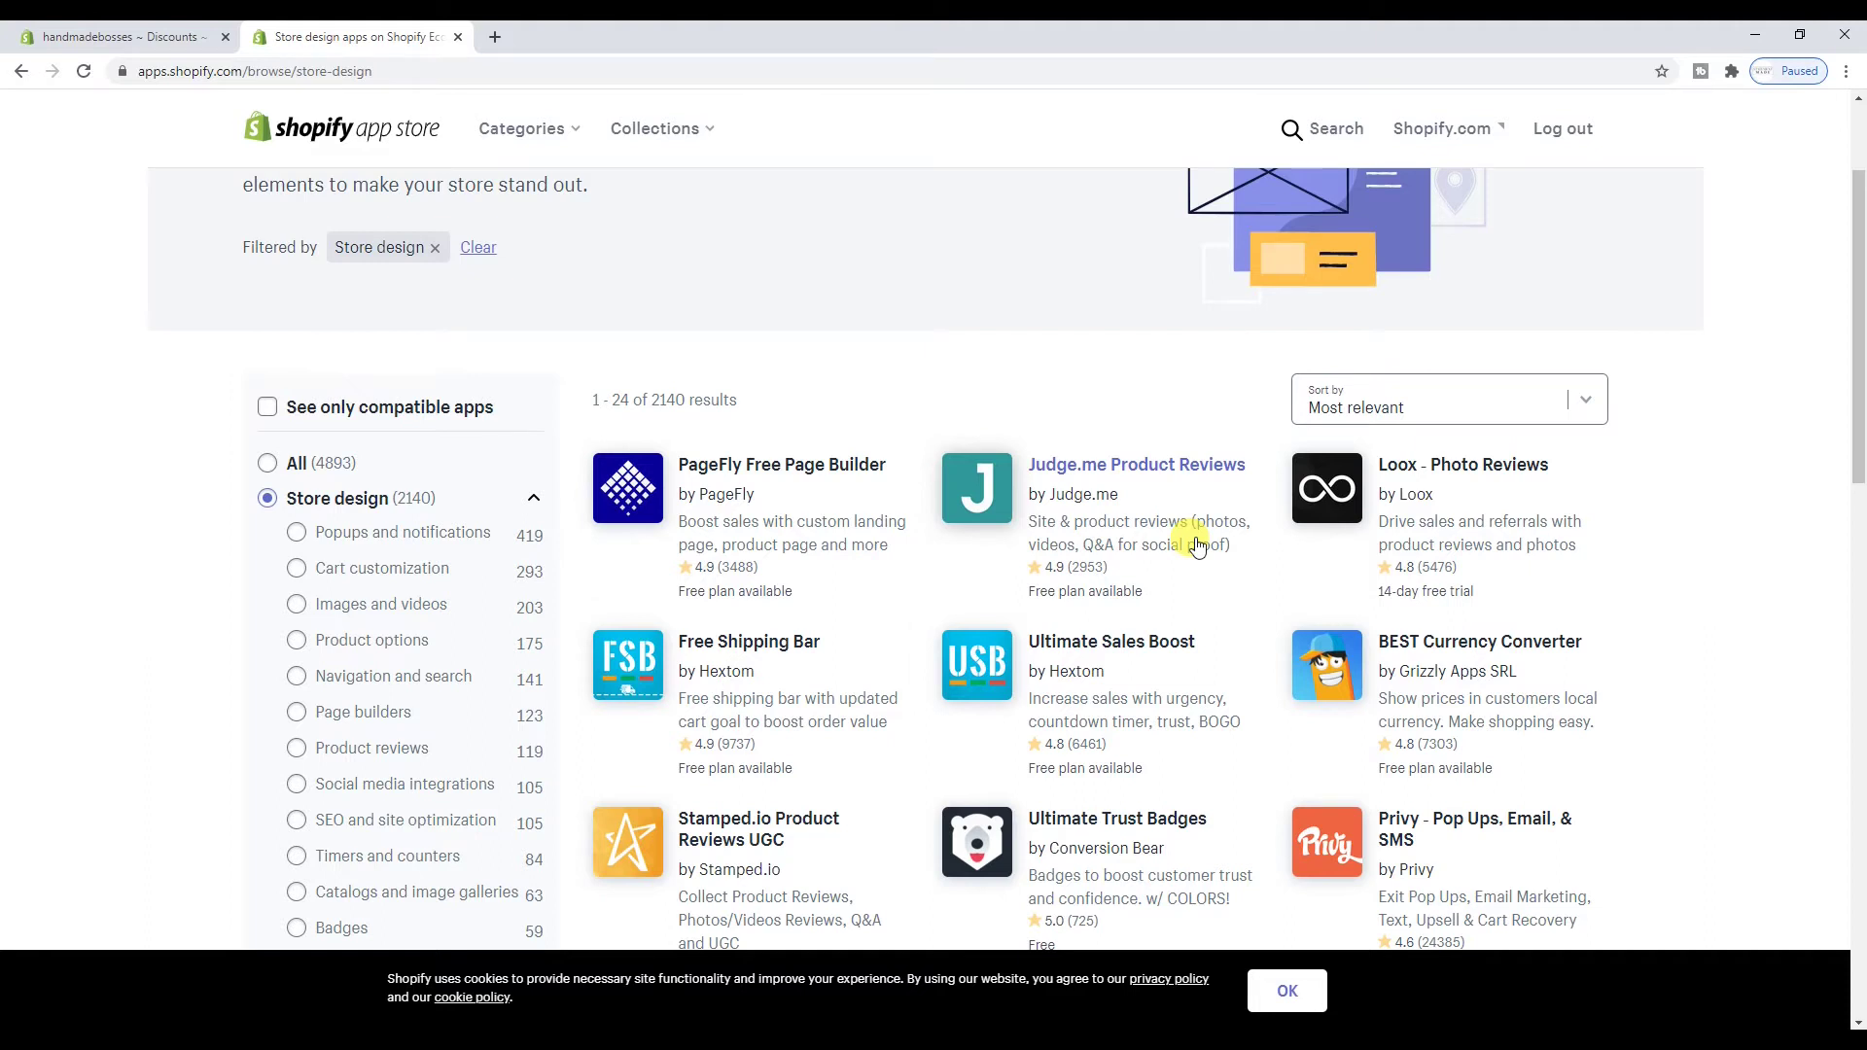
scroll(1196, 545, "up", 2)
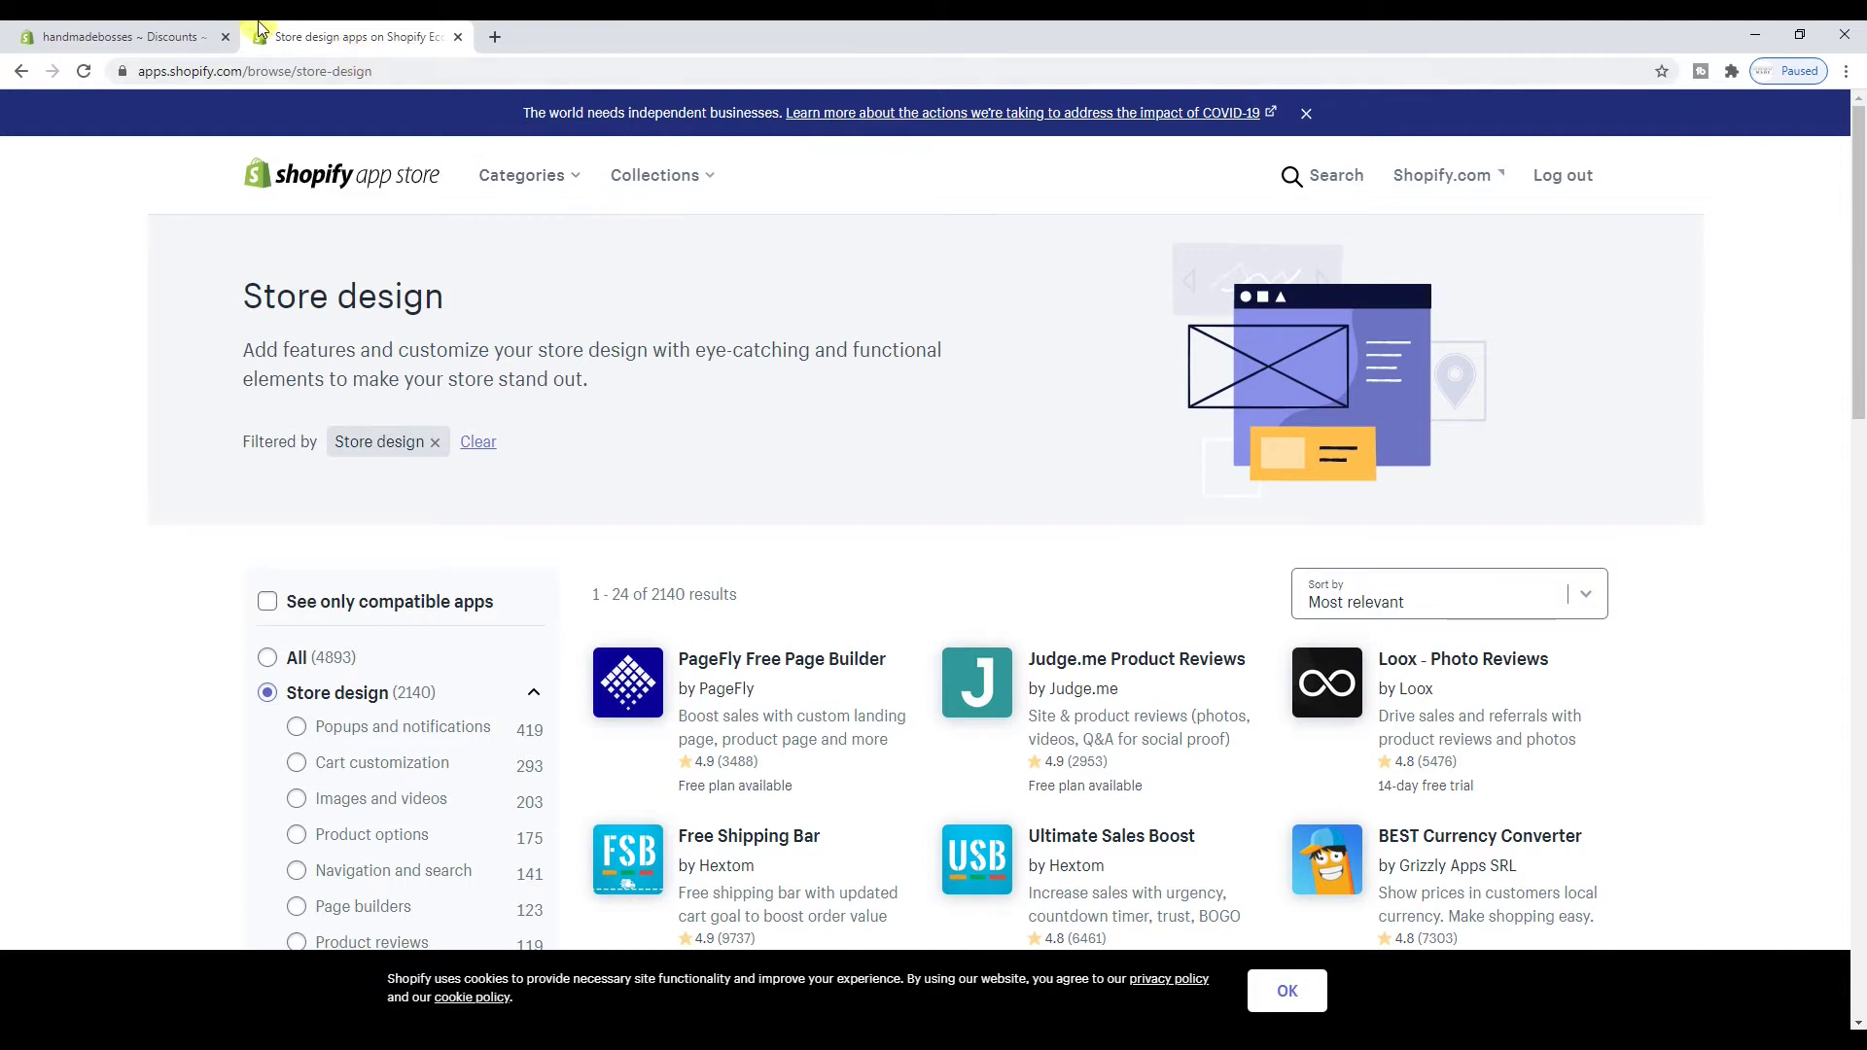
left_click(185, 37)
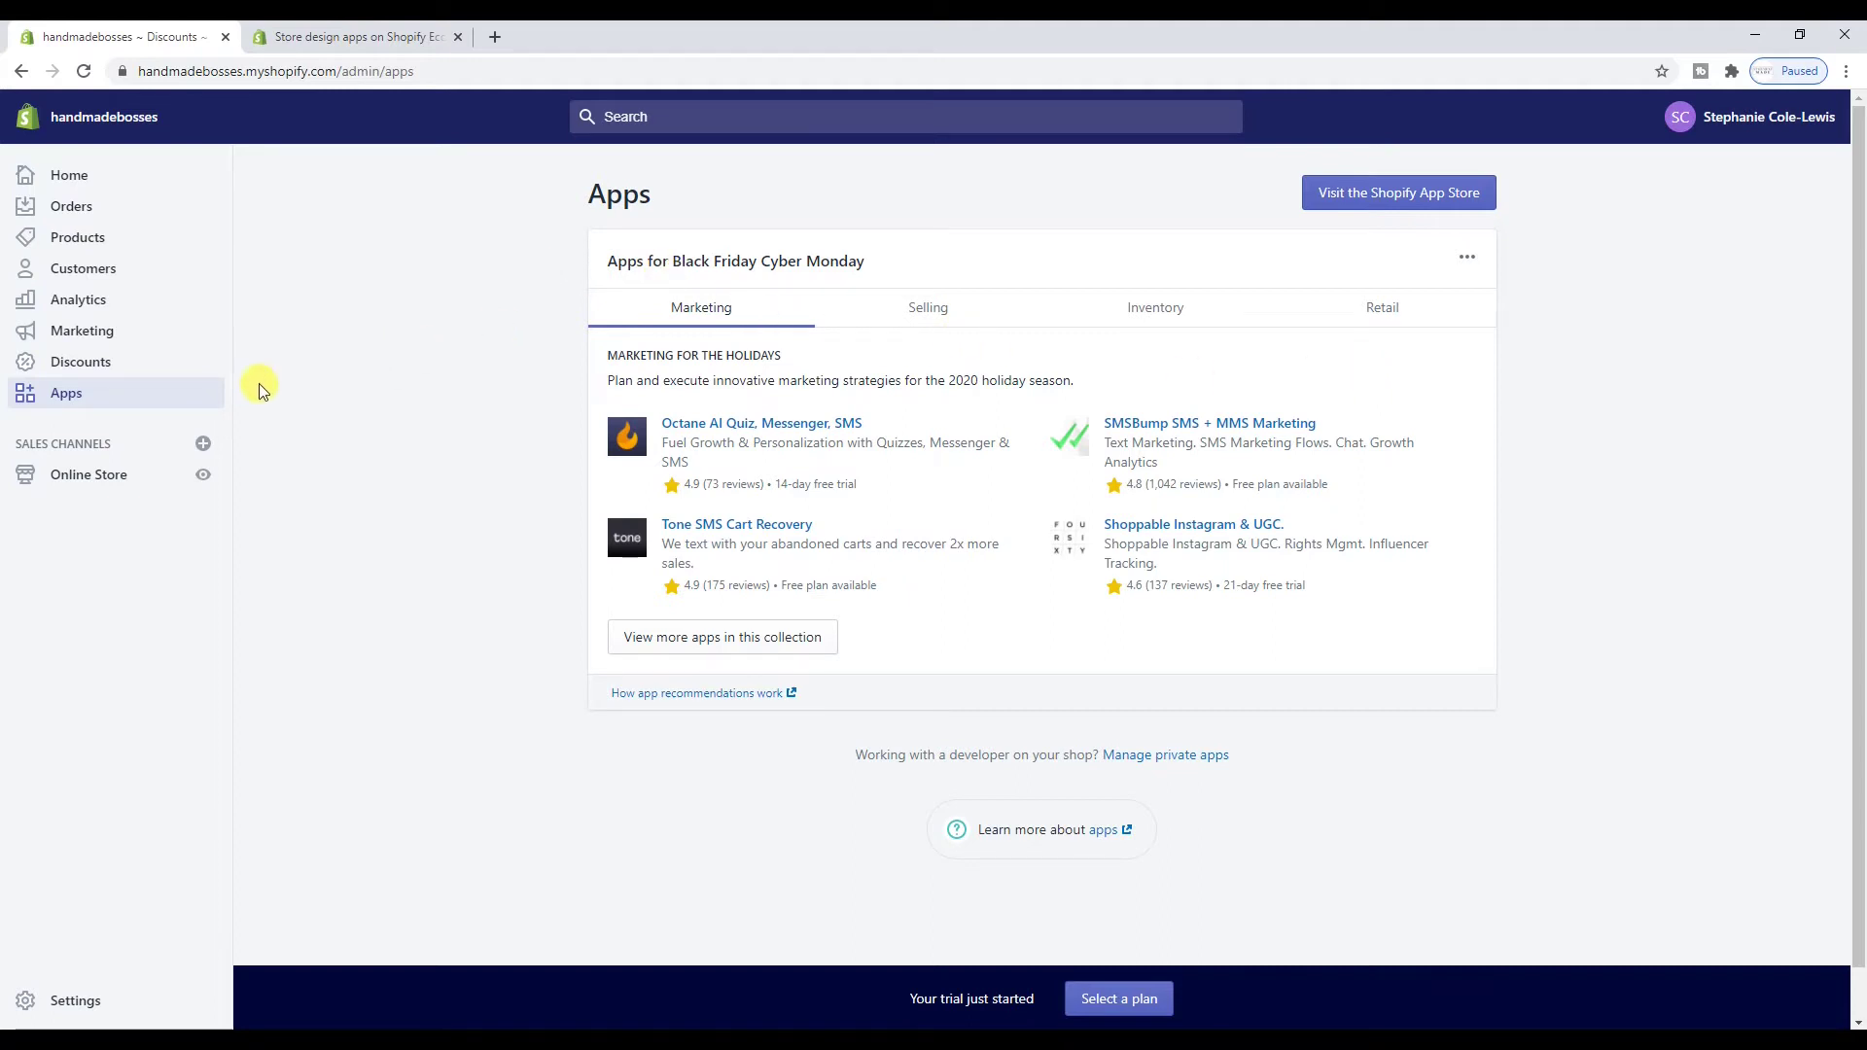
left_click(155, 472)
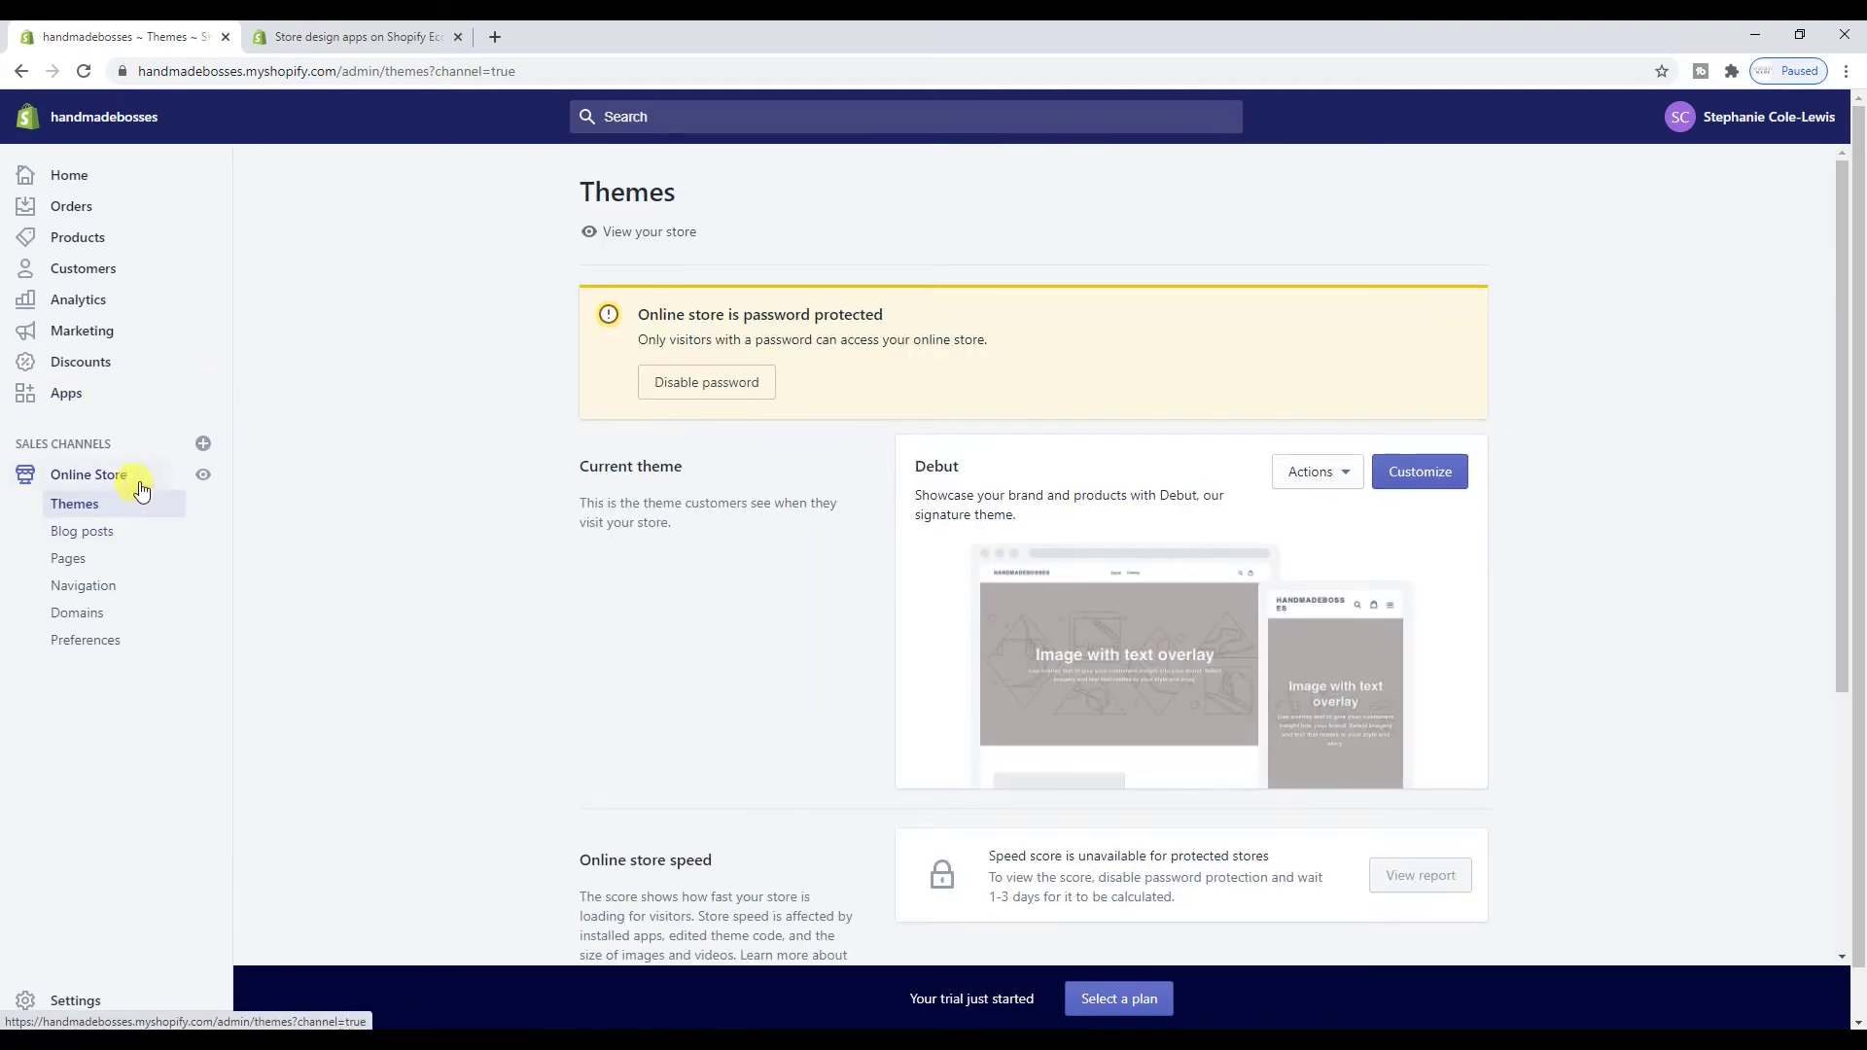
left_click(144, 525)
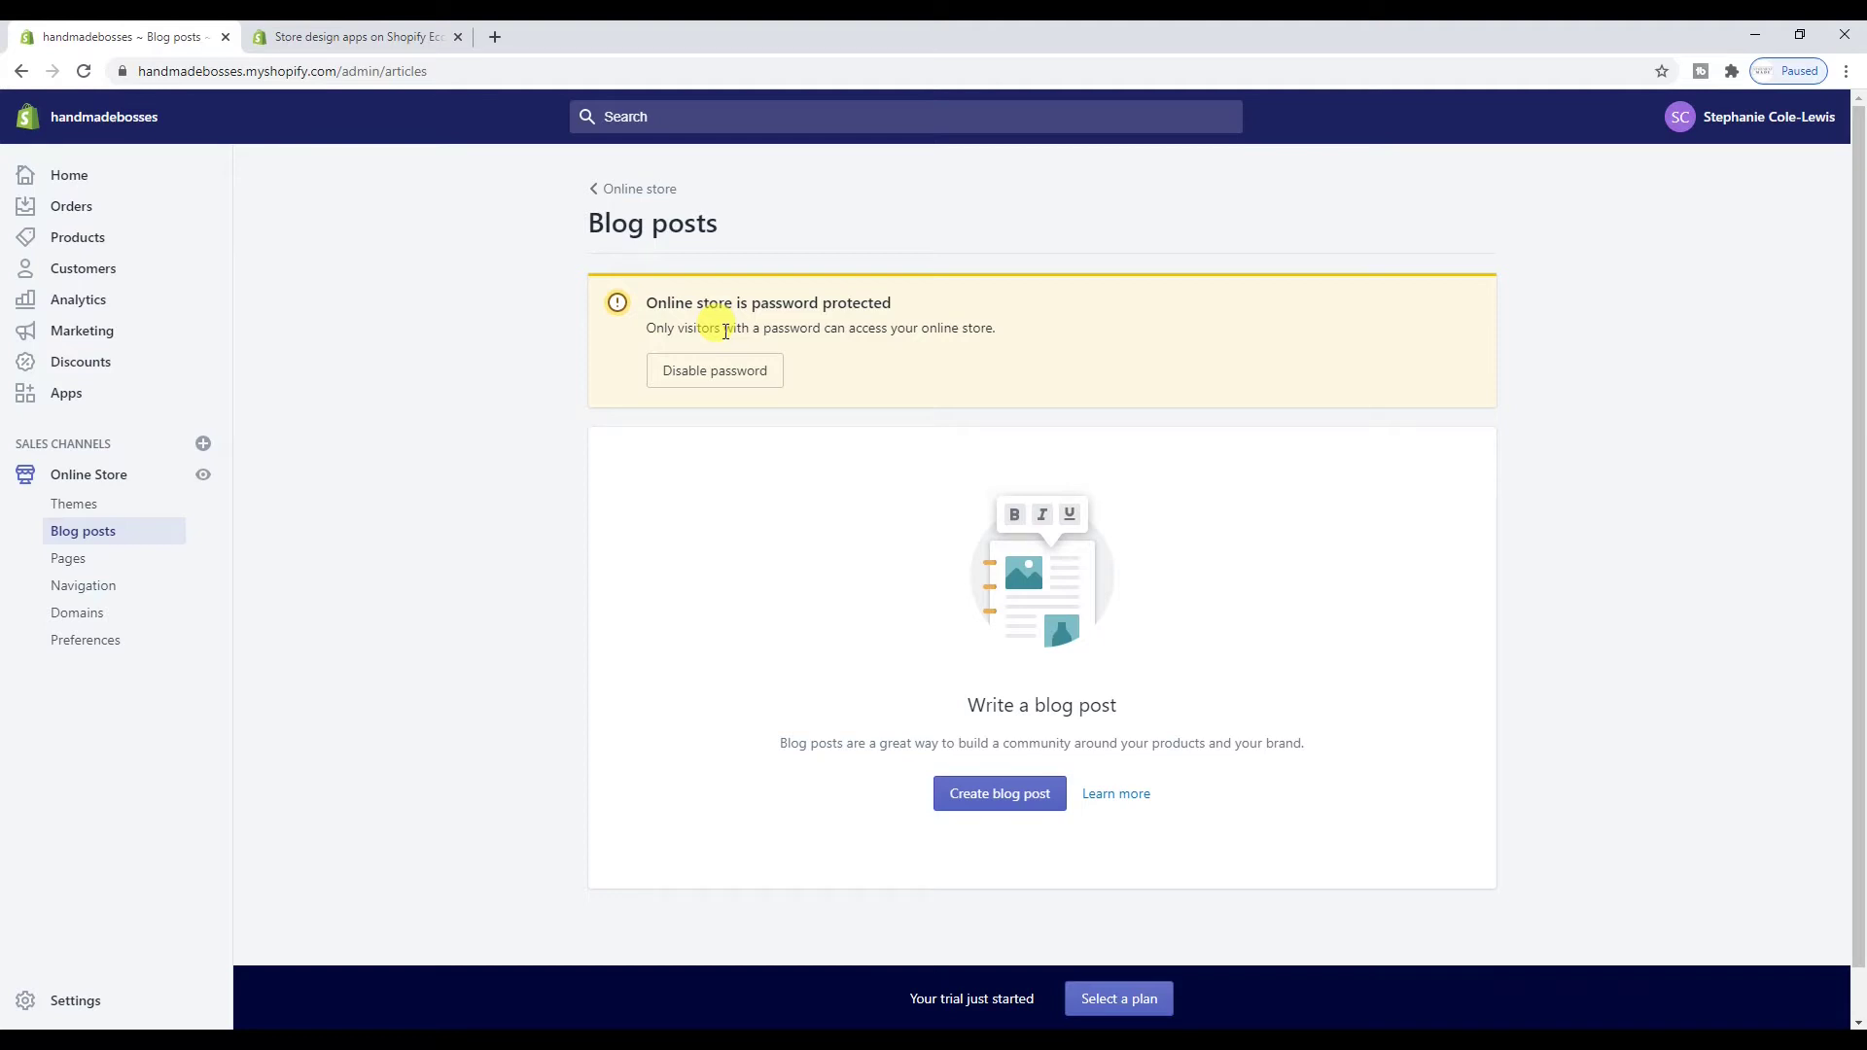
left_click(693, 370)
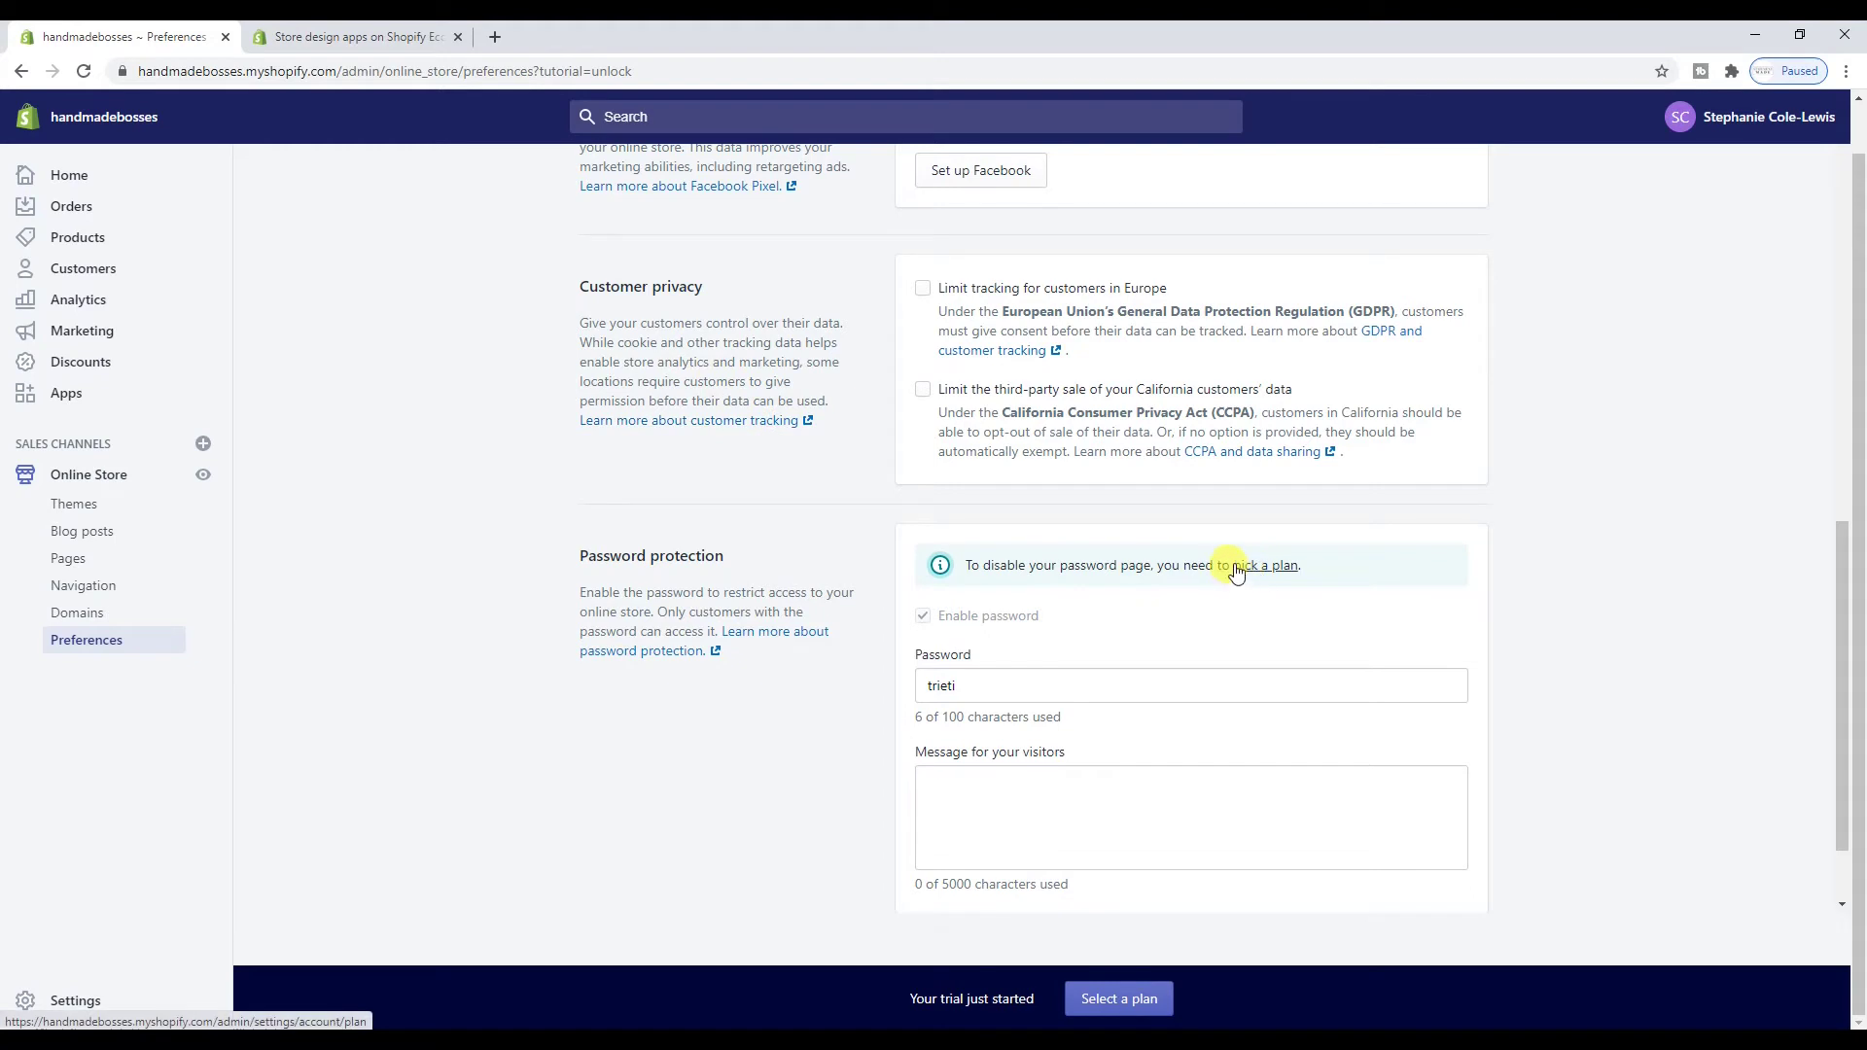
Open a new blank page from the online store's Pages section and view the available page templates
left_click(107, 561)
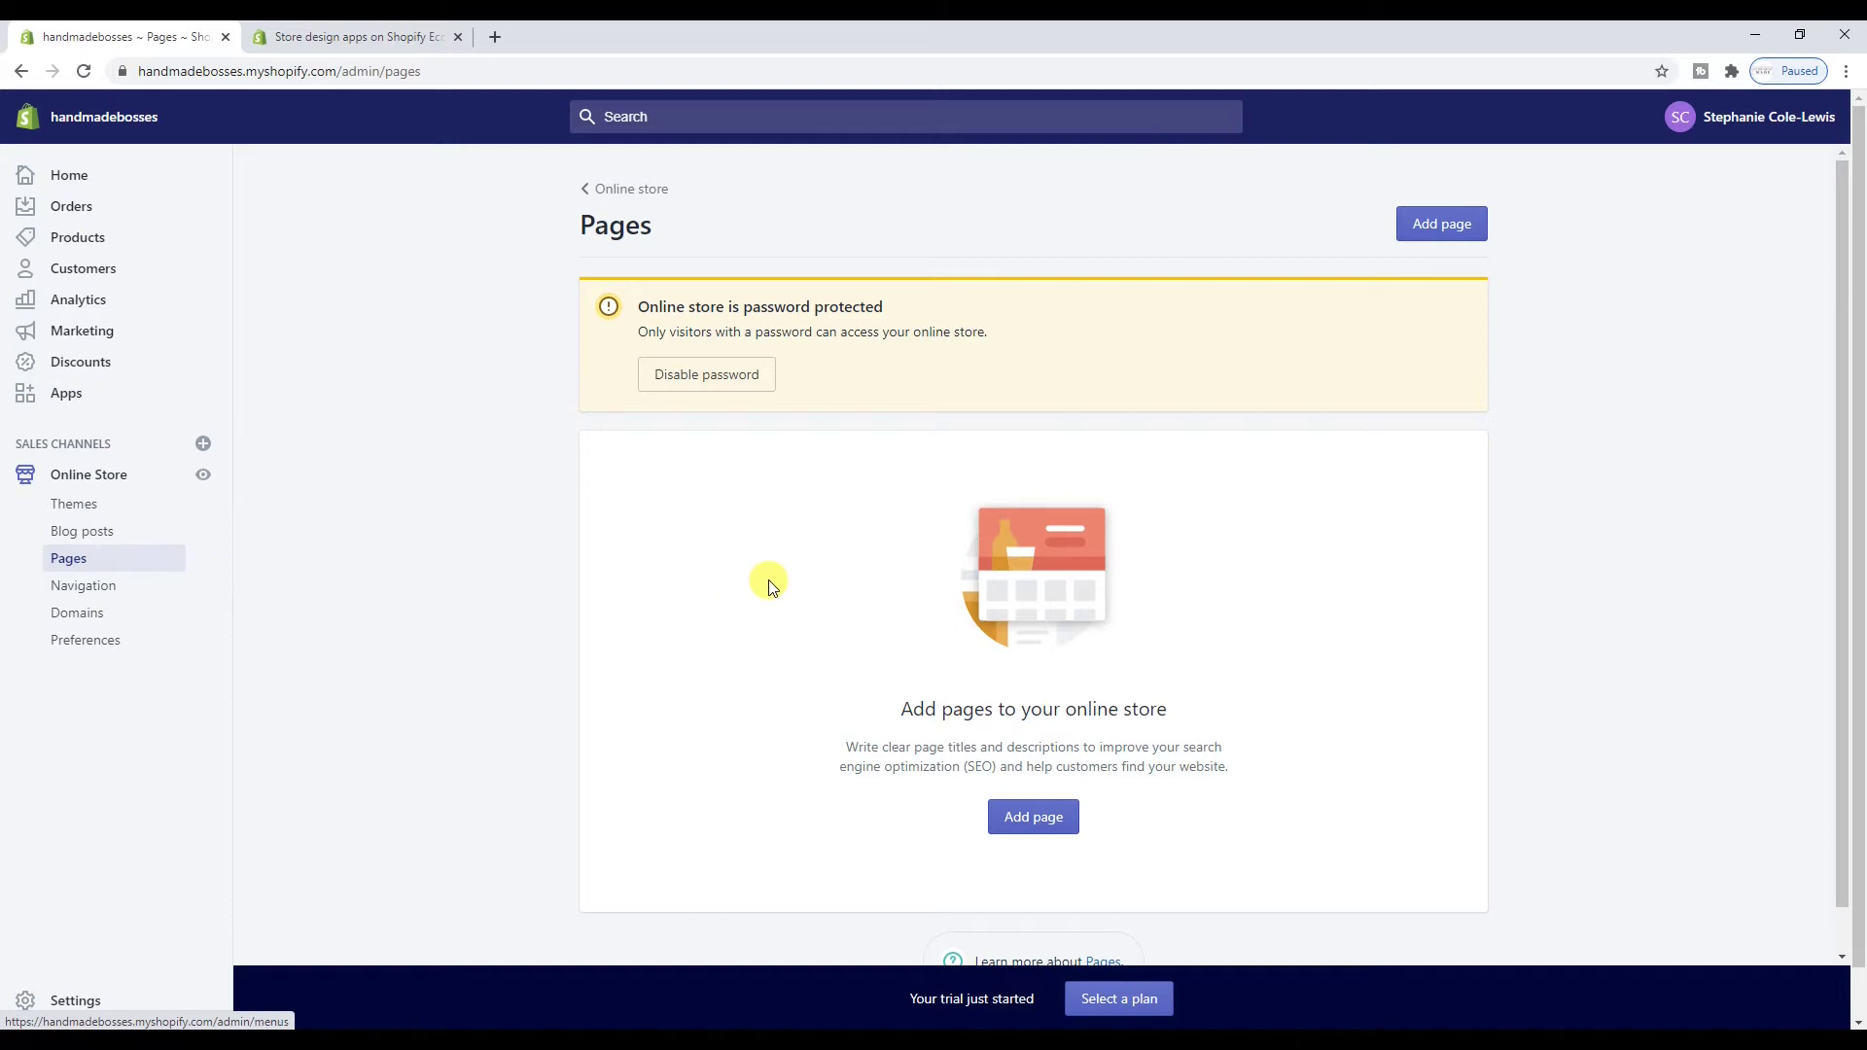
scroll(1063, 754, "down", 1)
left_click(1048, 761)
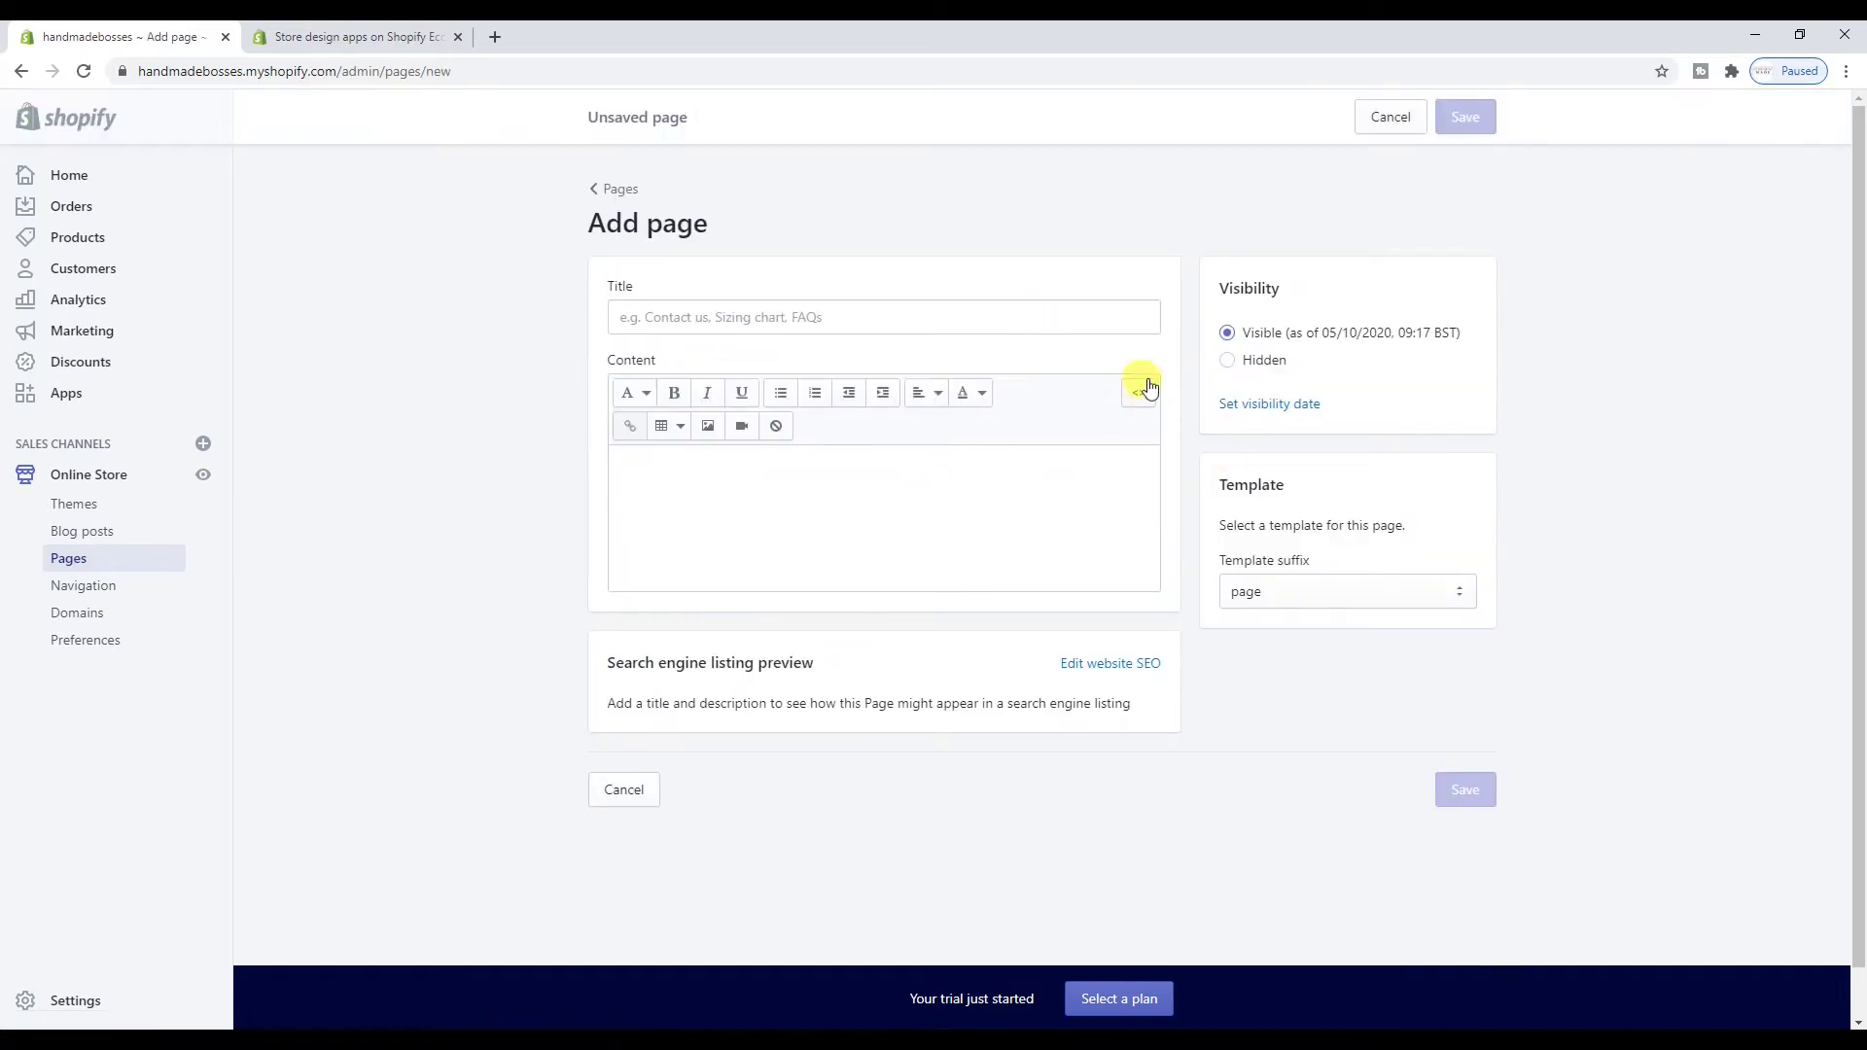
left_click(1269, 588)
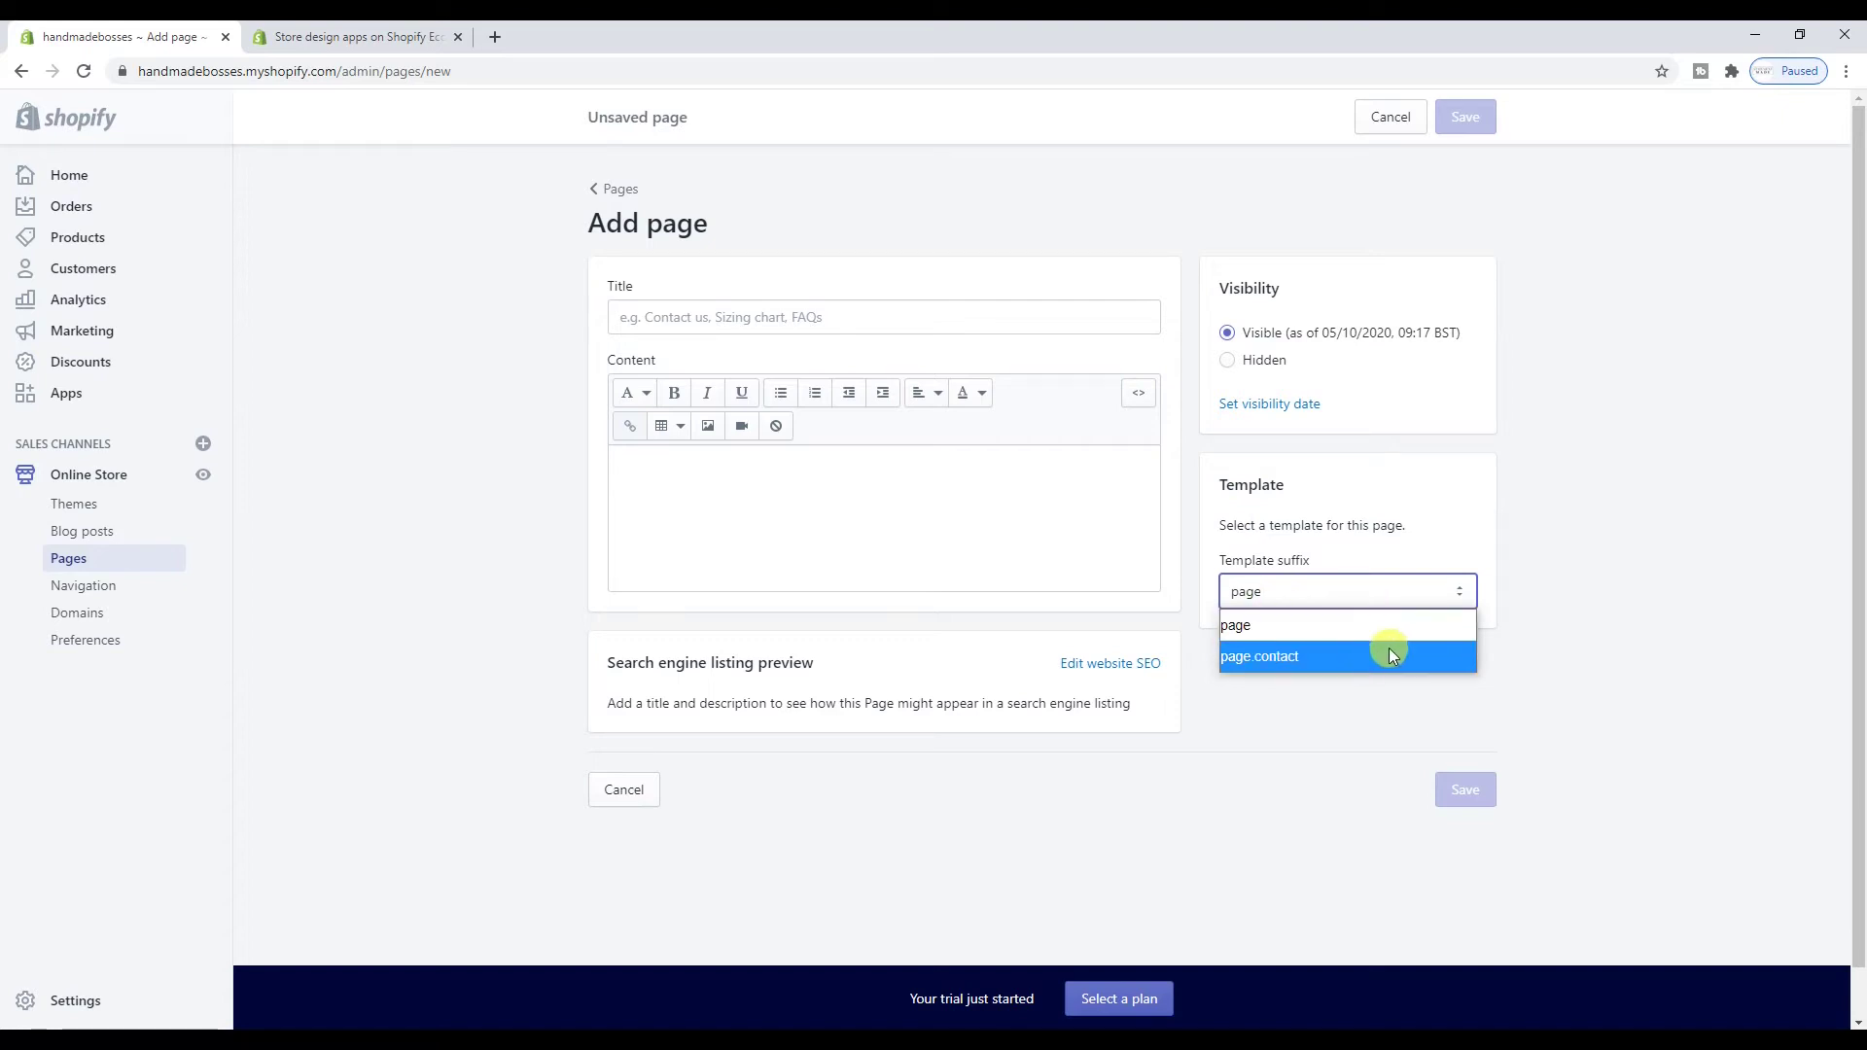
left_click(1607, 593)
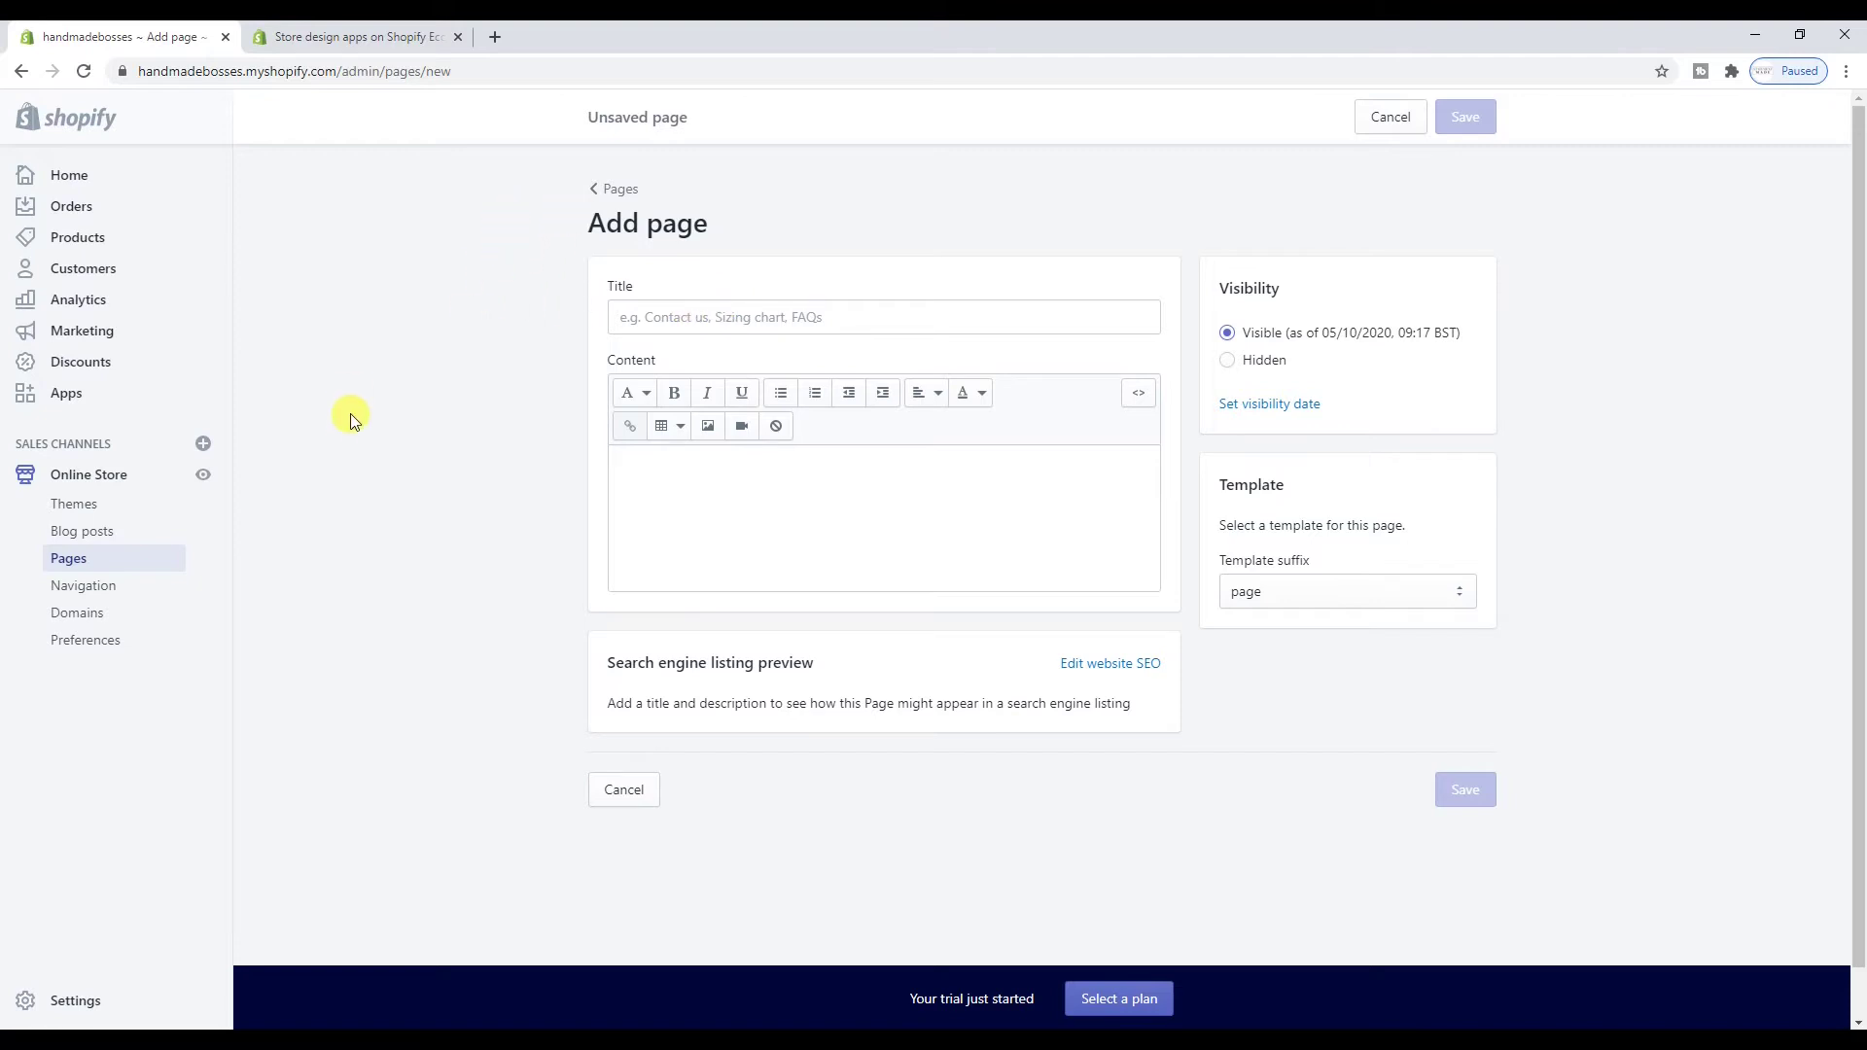
Open the store's Checkout settings and look through the options, from customer accounts to order processing
left_click(78, 1000)
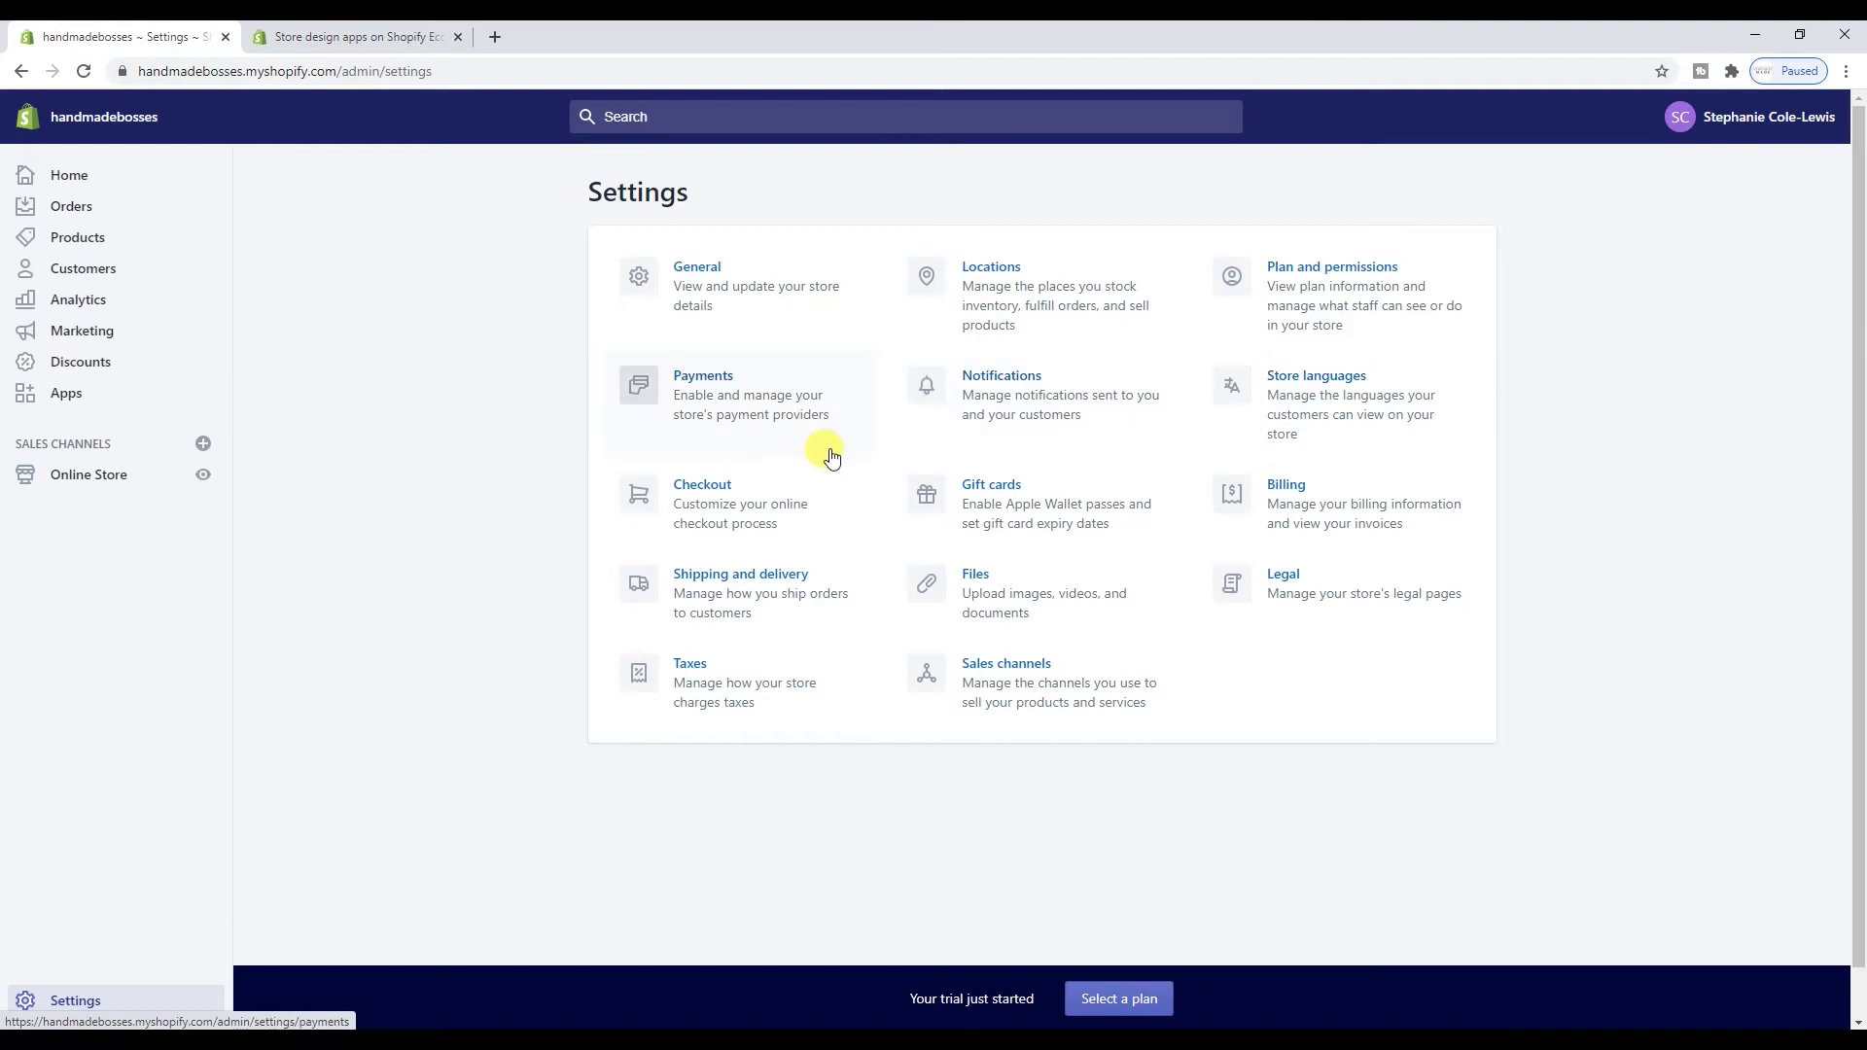
left_click(811, 512)
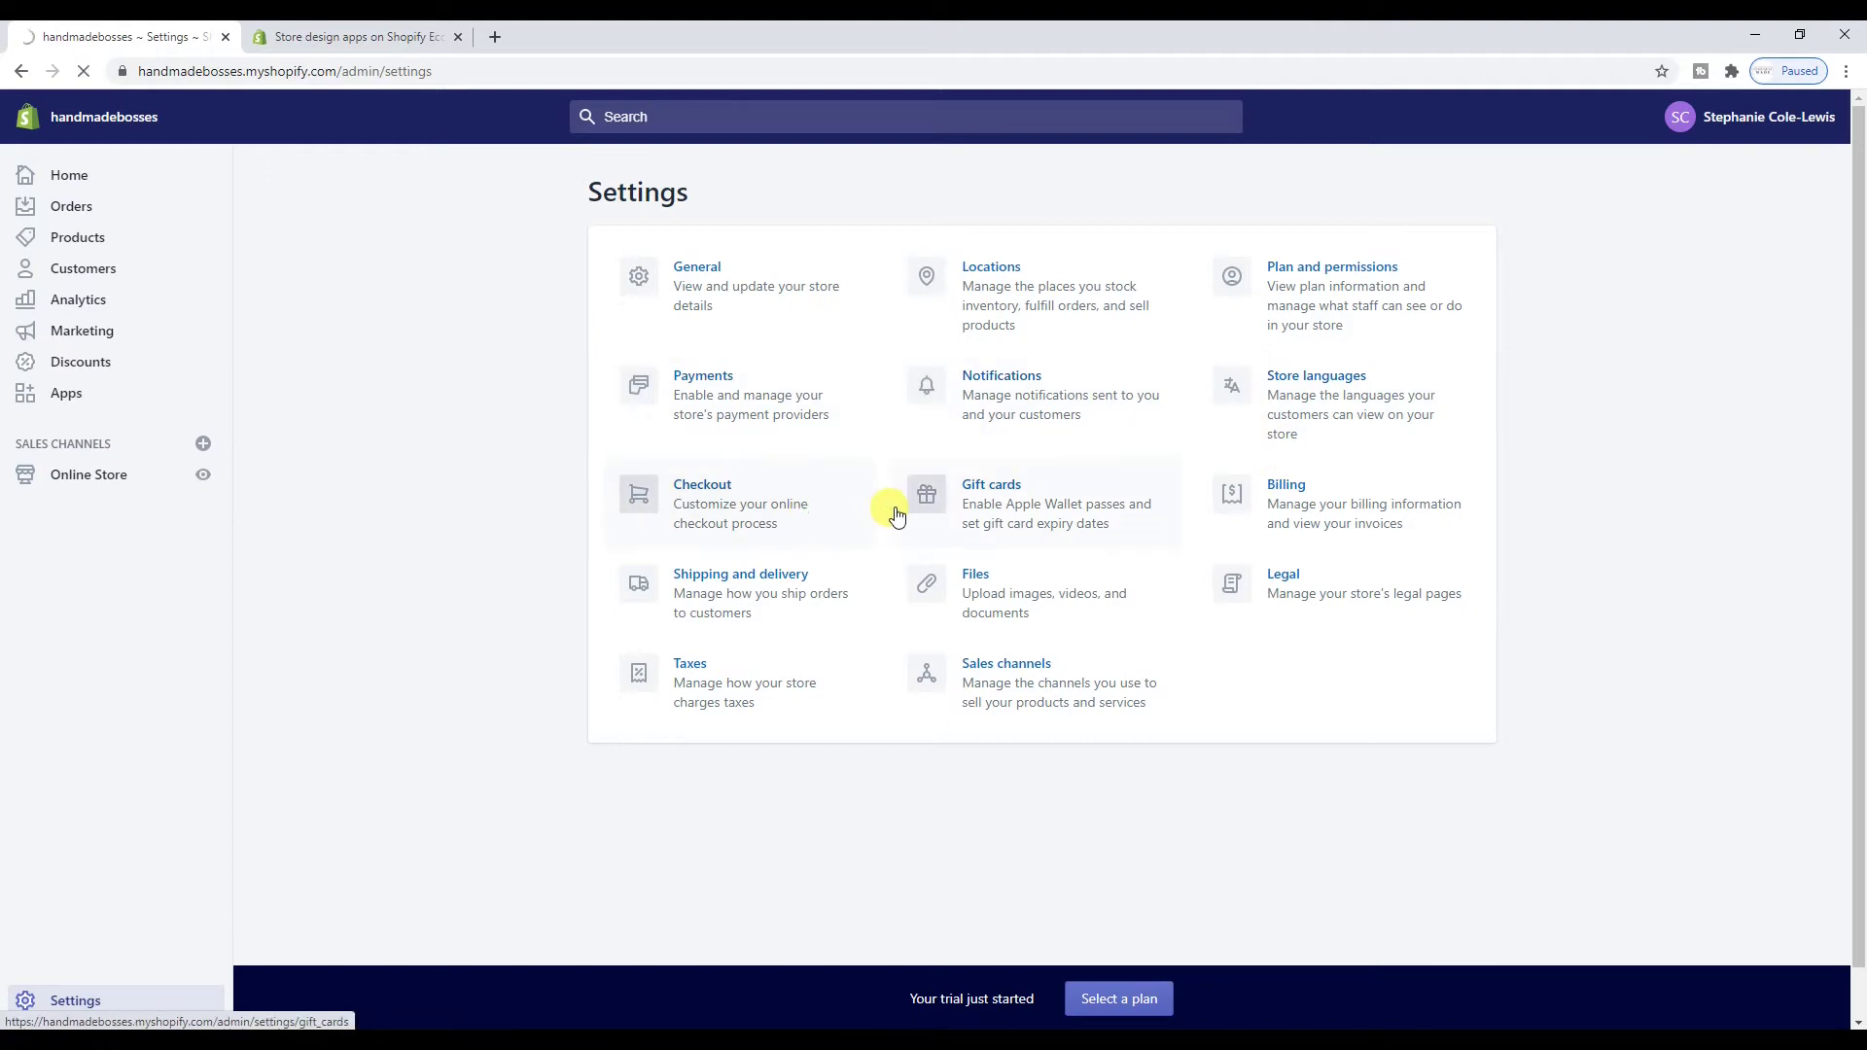
scroll(866, 555, "down", 2)
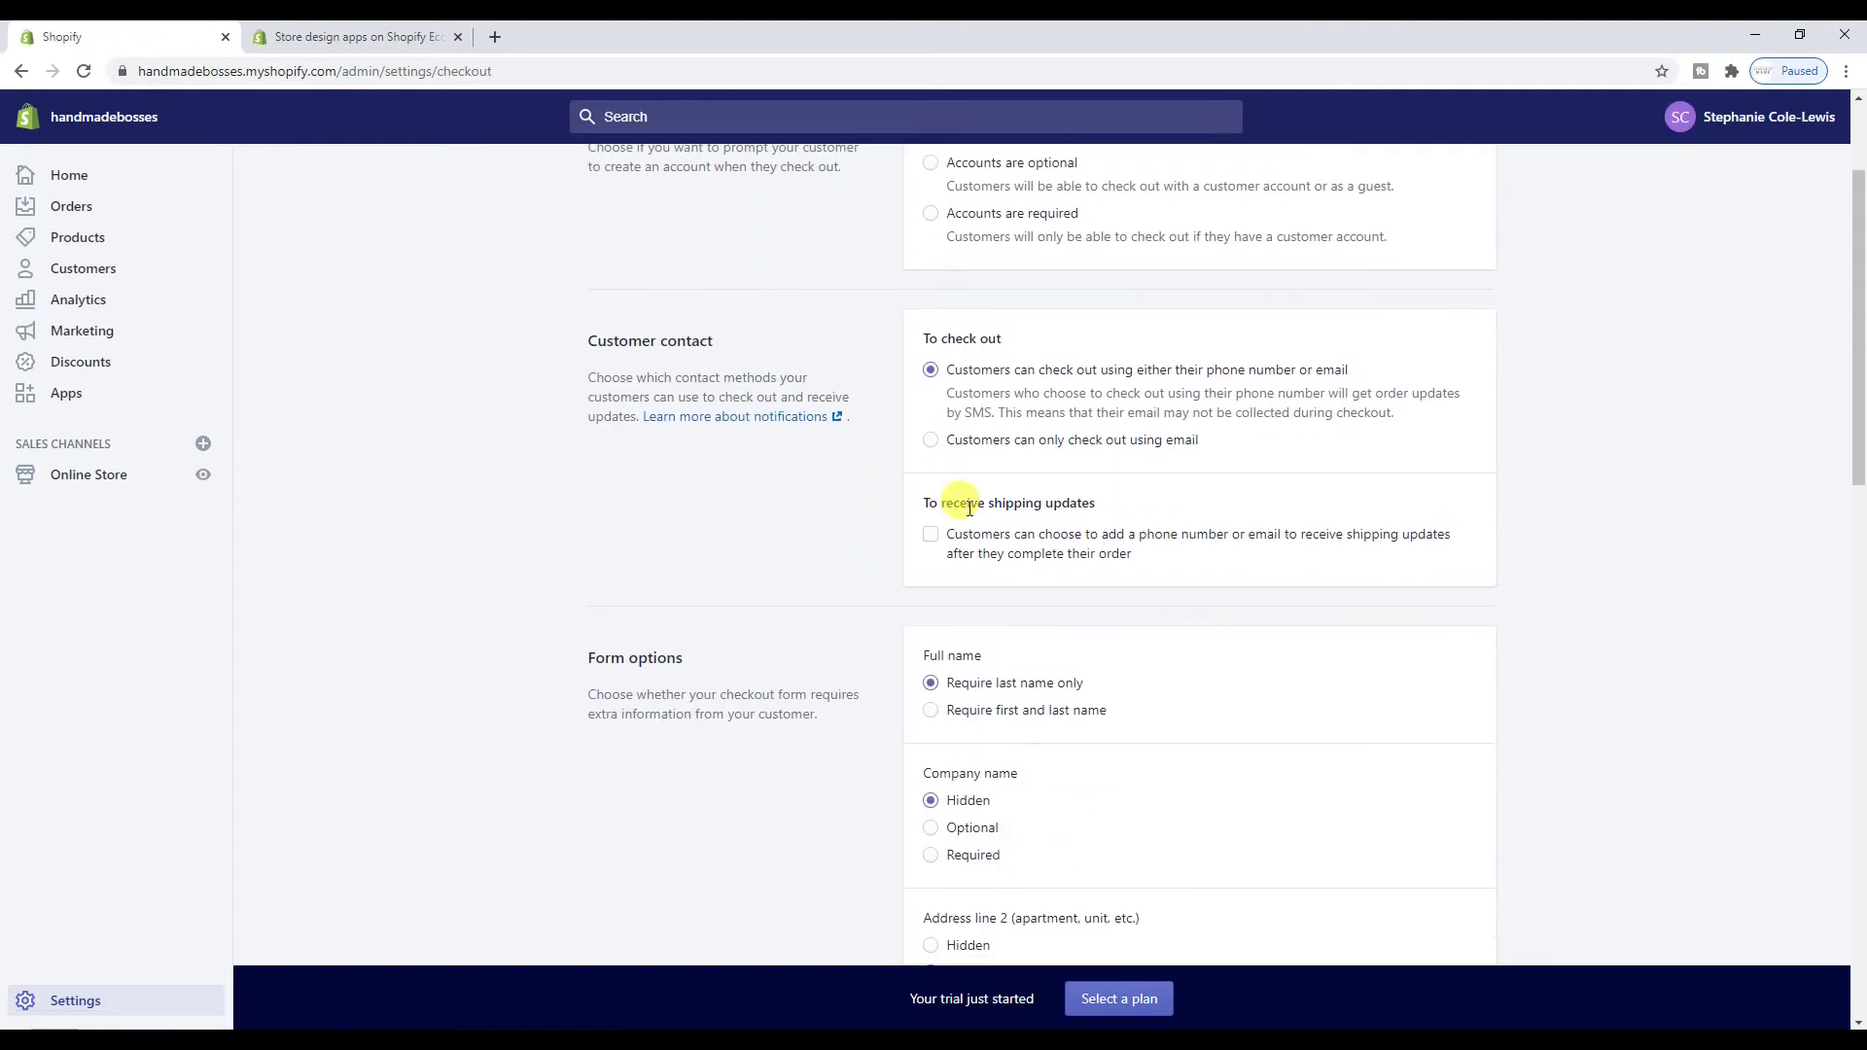
scroll(968, 508, "down", 9)
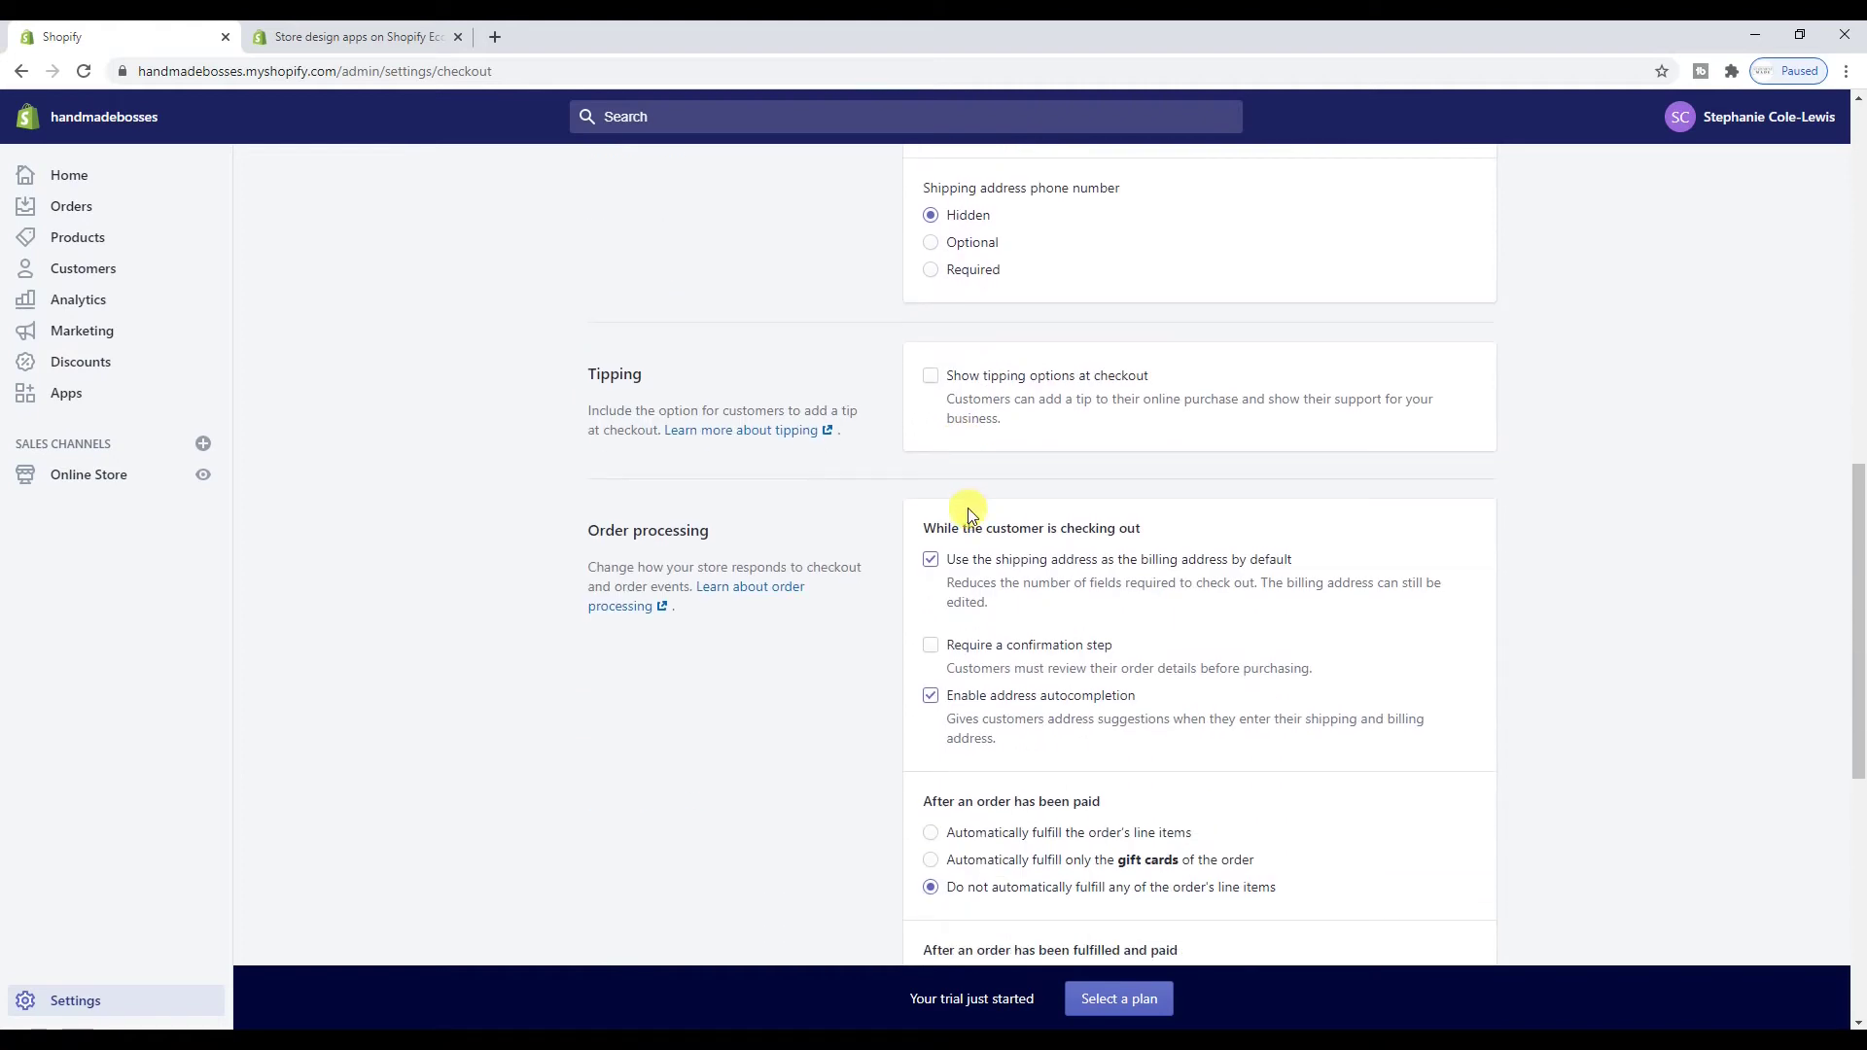
scroll(966, 508, "down", 5)
scroll(967, 511, "up", 10)
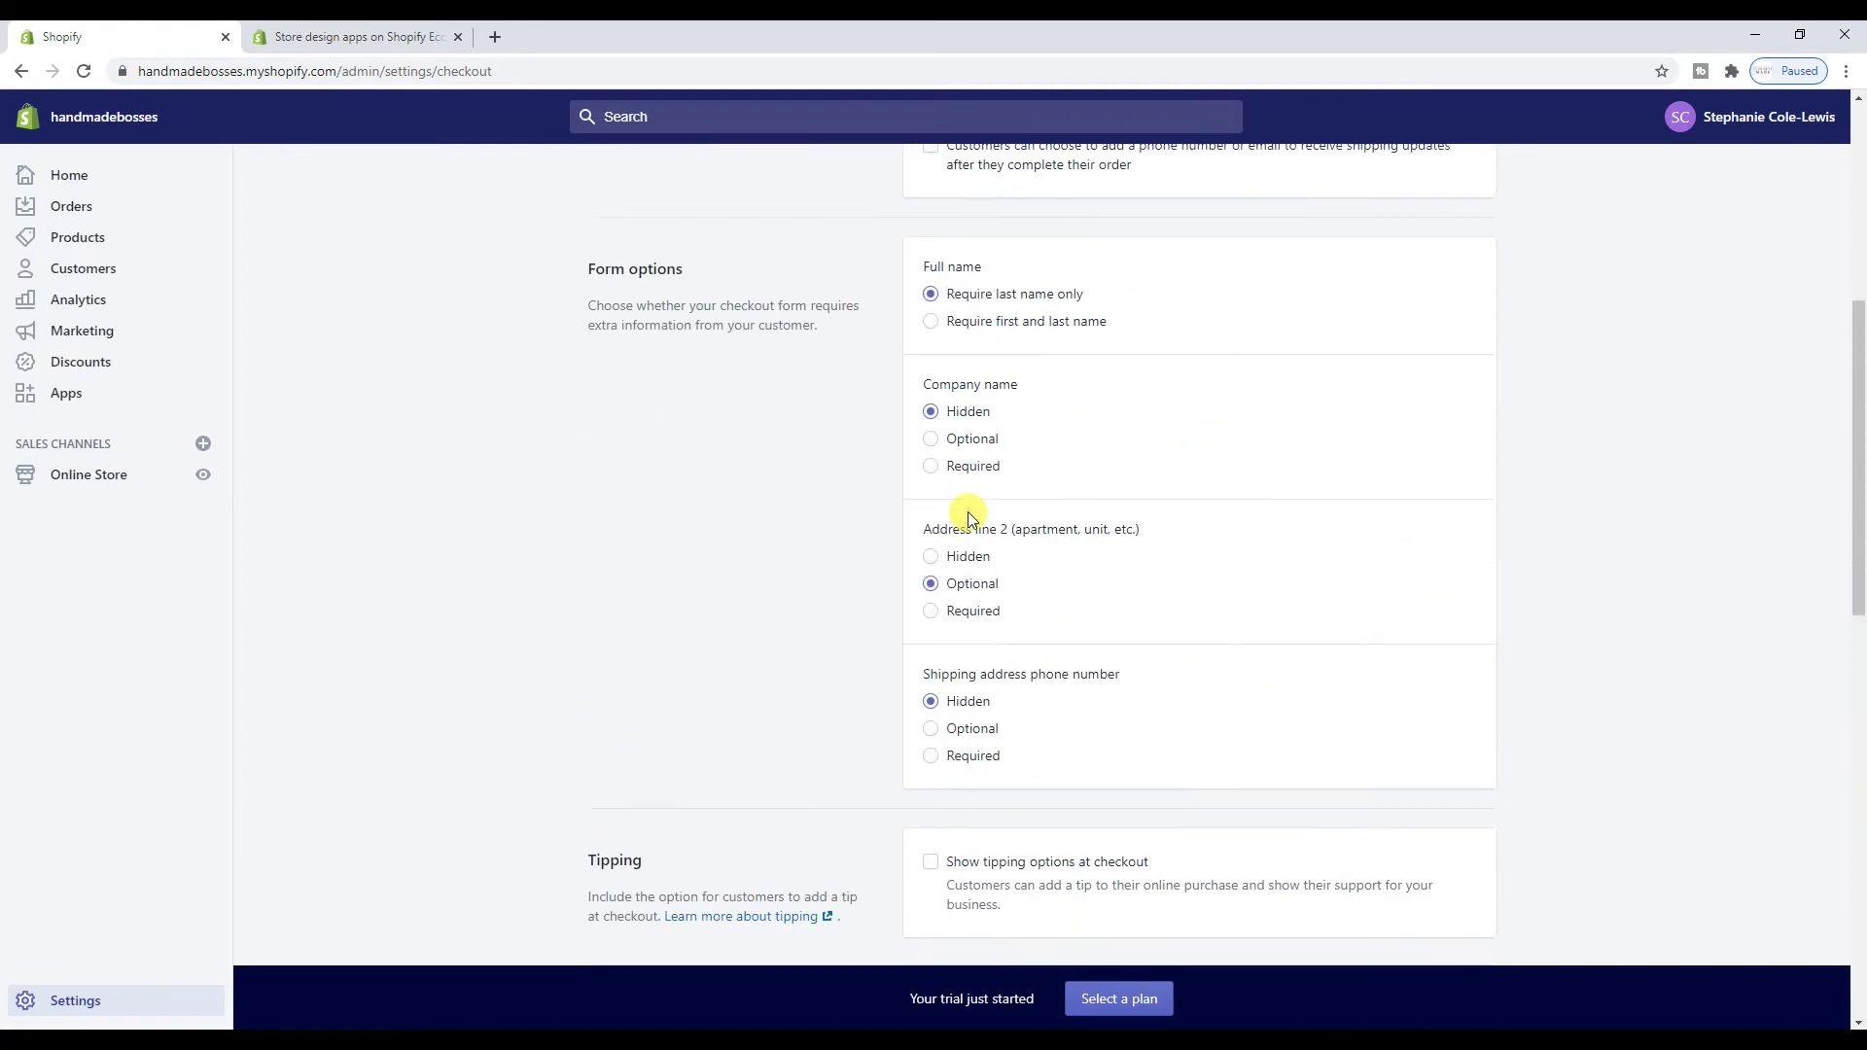
scroll(967, 512, "up", 6)
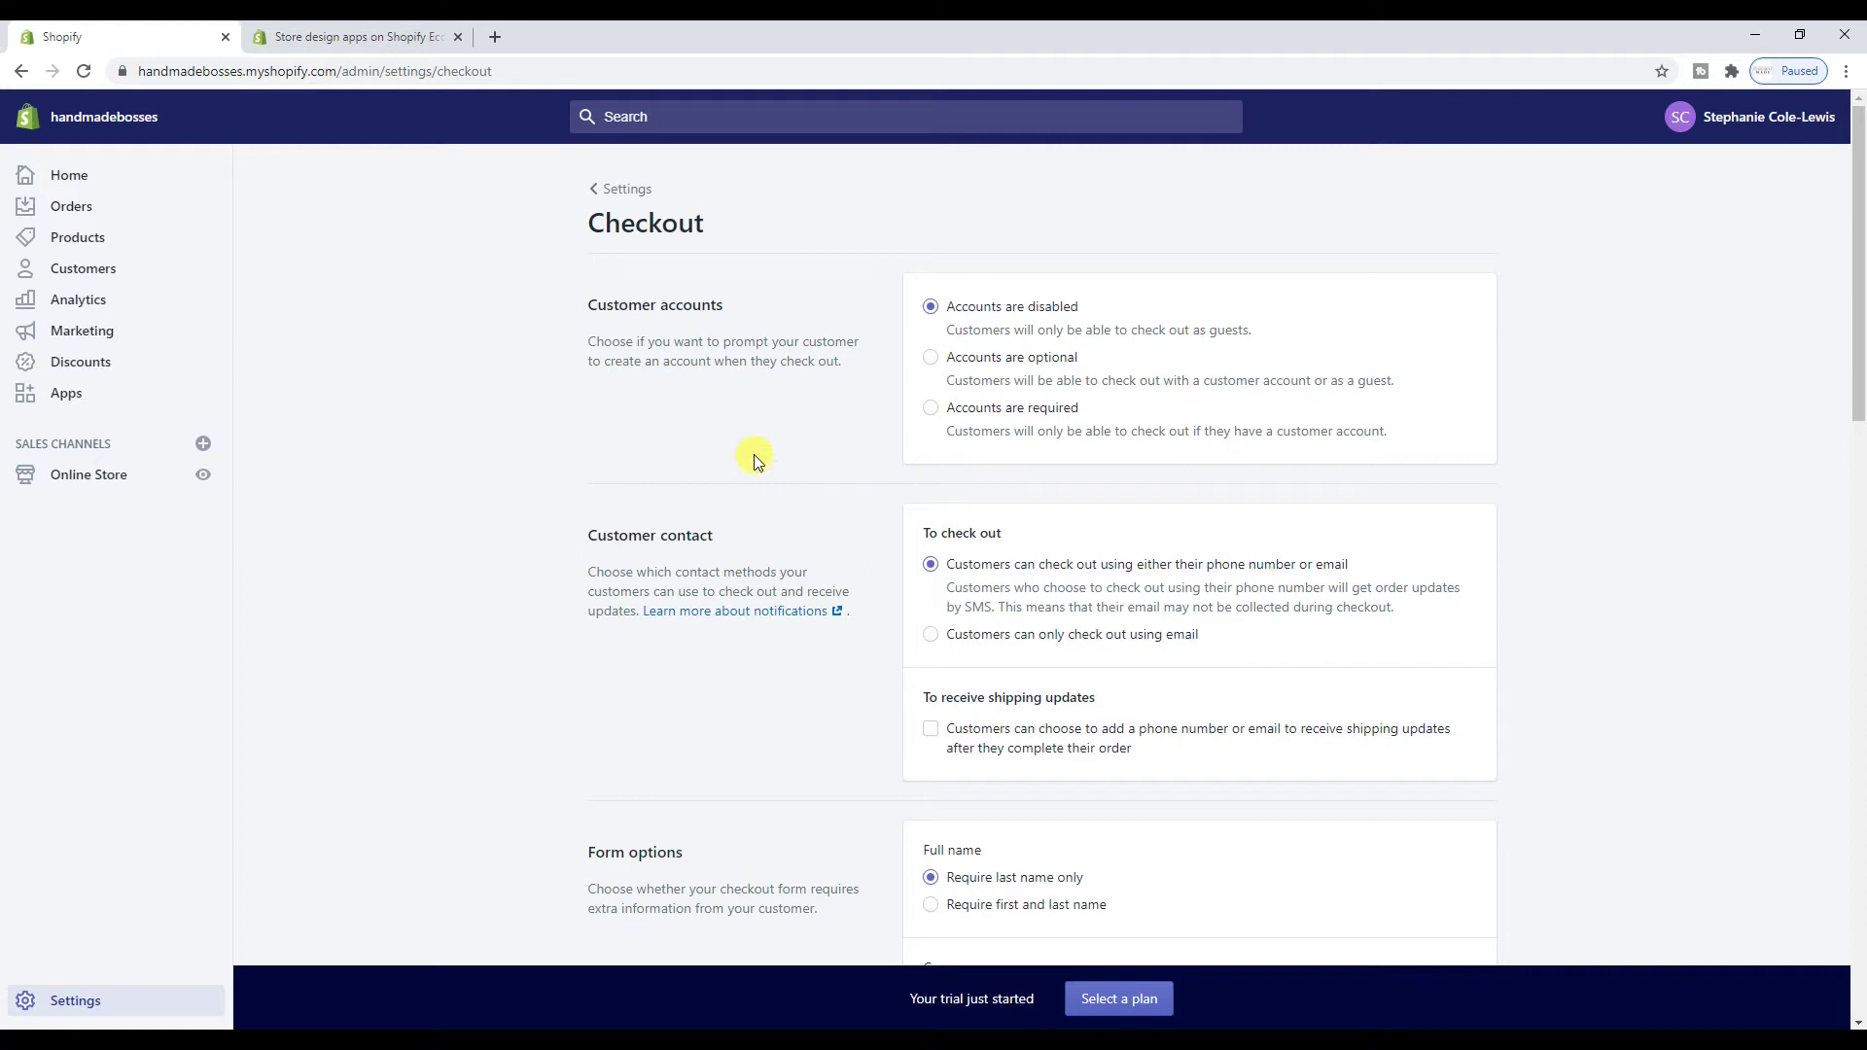
View the online store's navigation menus and look through the Themes page, from the current theme to the theme library
left_click(89, 474)
left_click(84, 586)
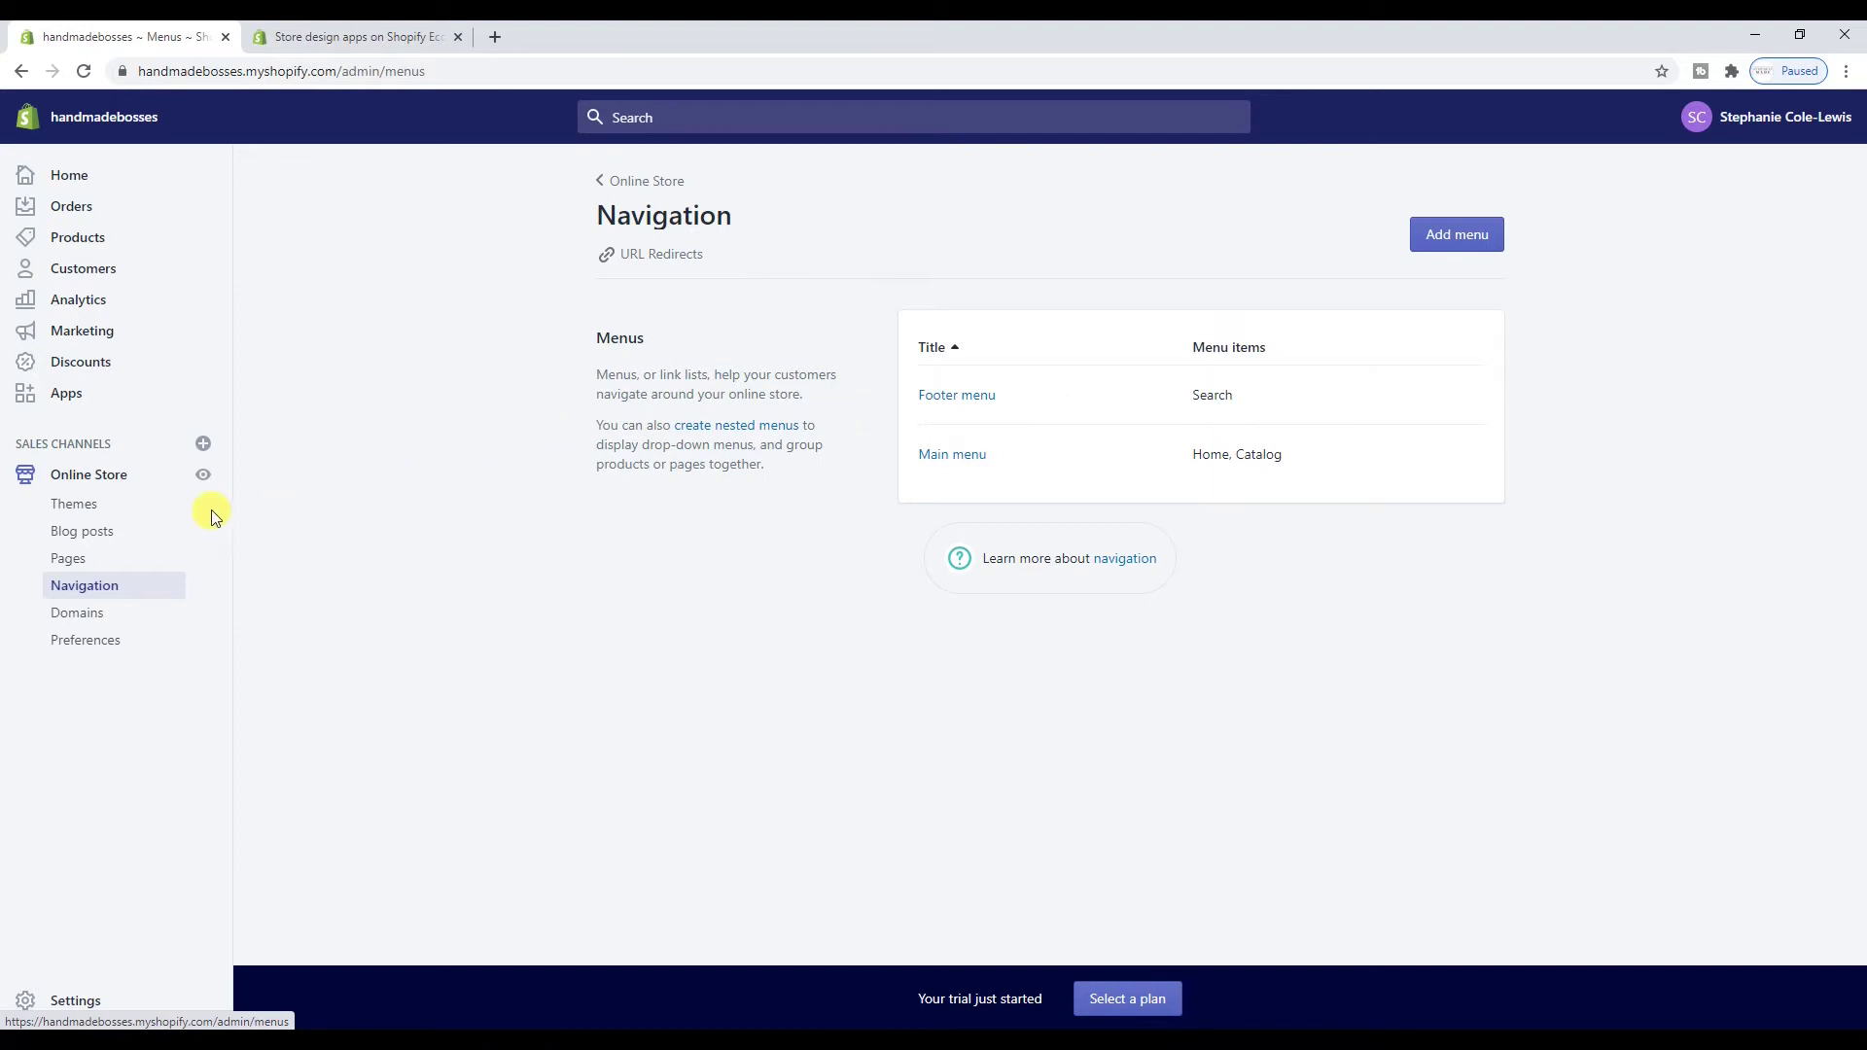
left_click(132, 486)
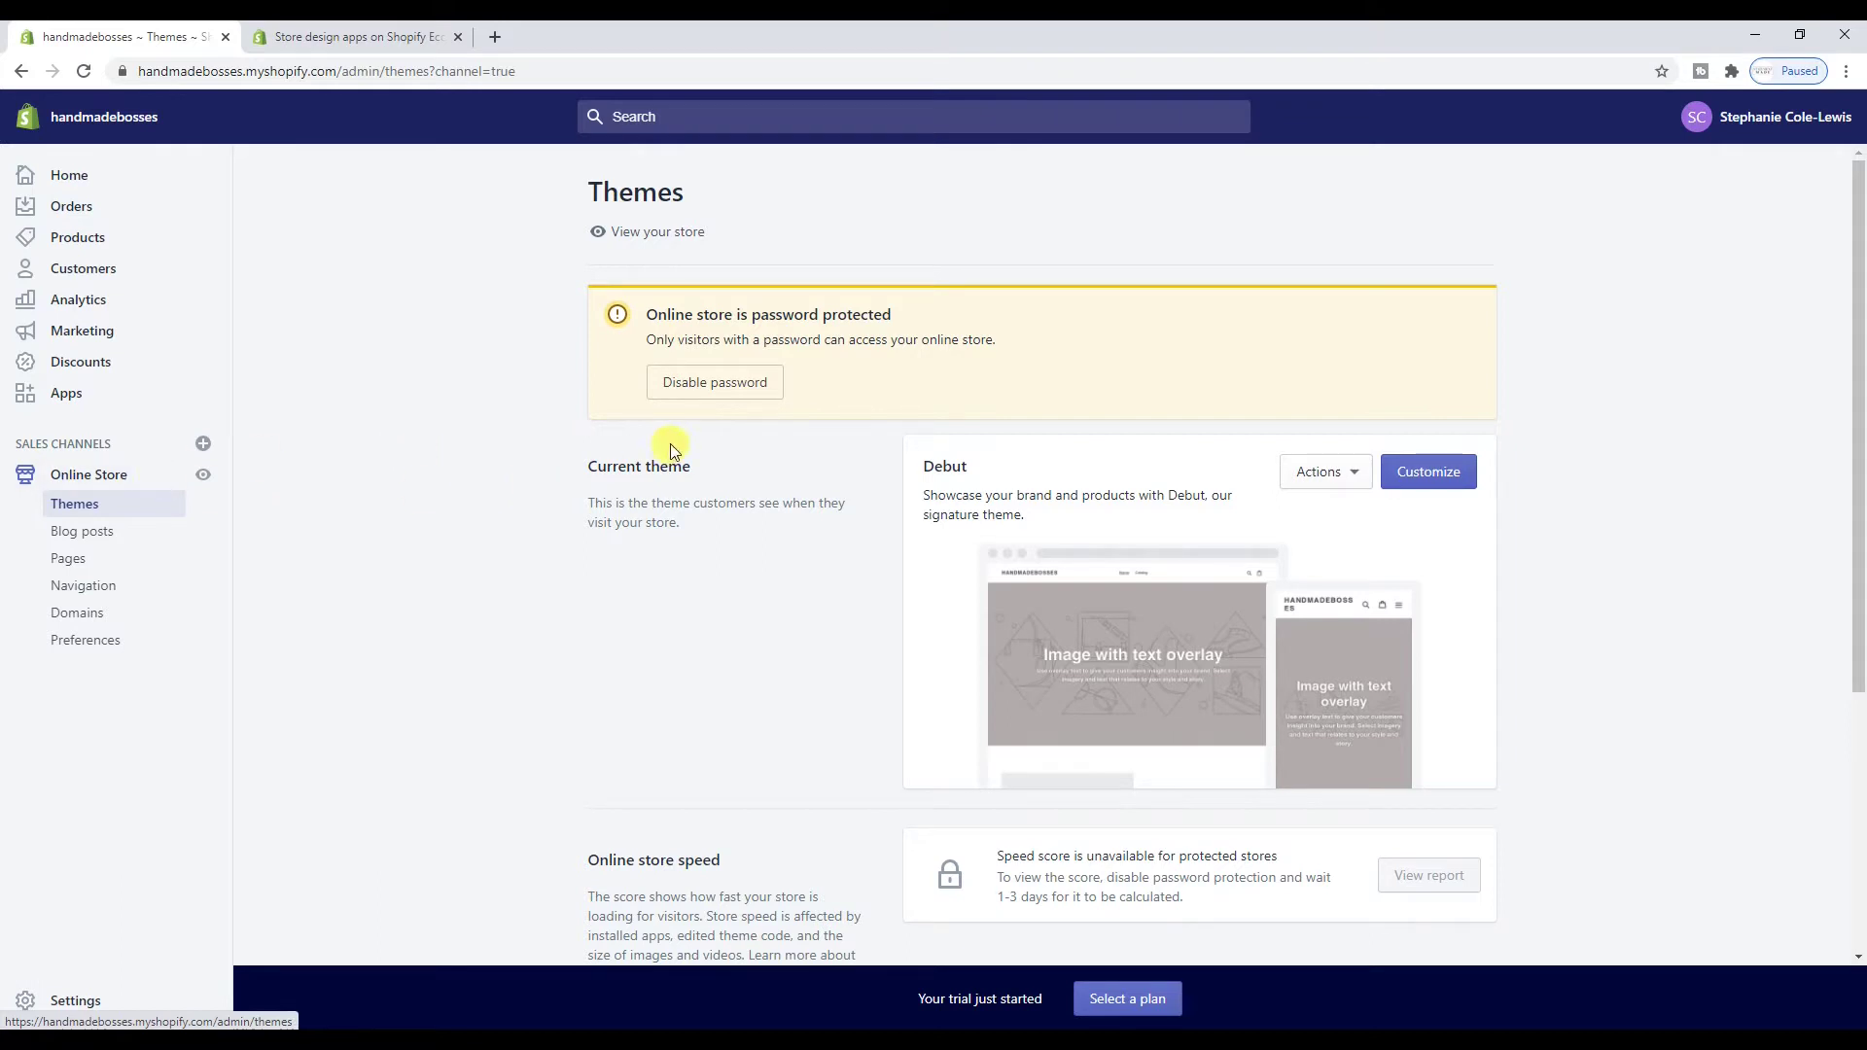
scroll(1400, 447, "down", 4)
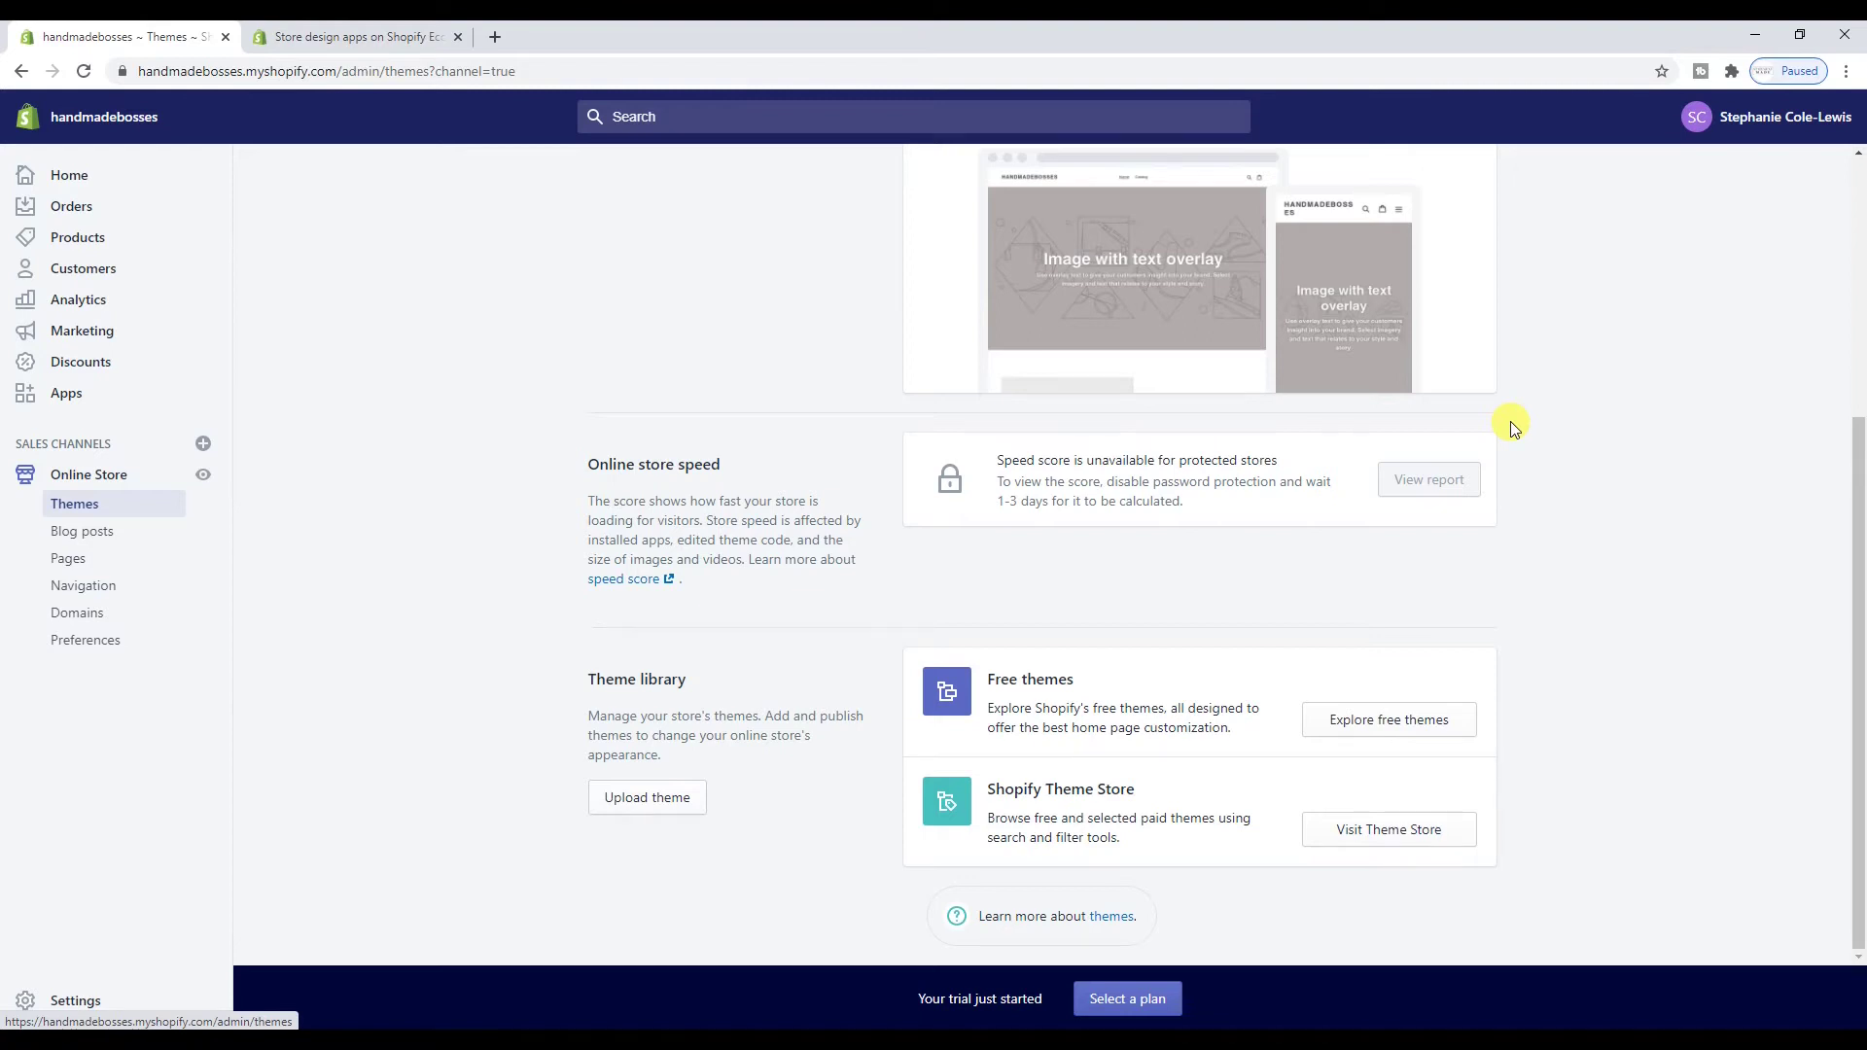
scroll(1509, 422, "up", 2)
scroll(1509, 422, "down", 2)
scroll(1509, 422, "up", 2)
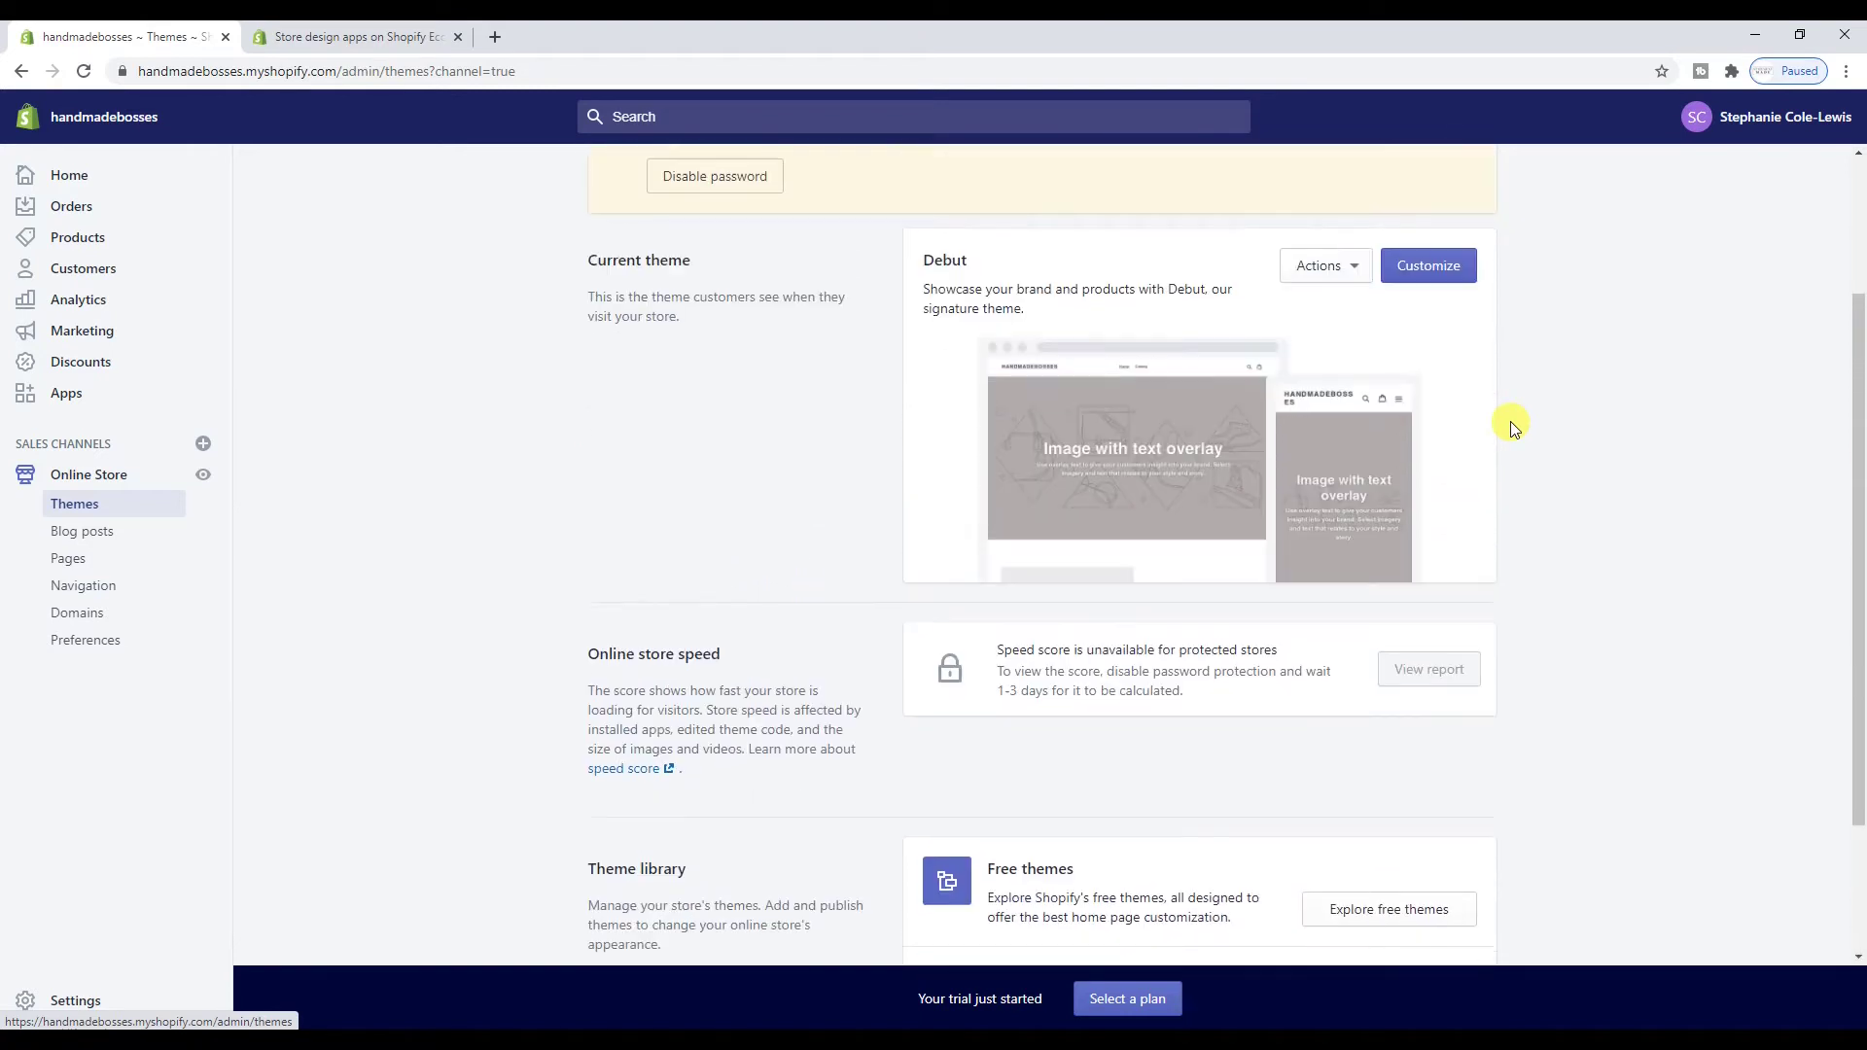
scroll(1459, 457, "down", 2)
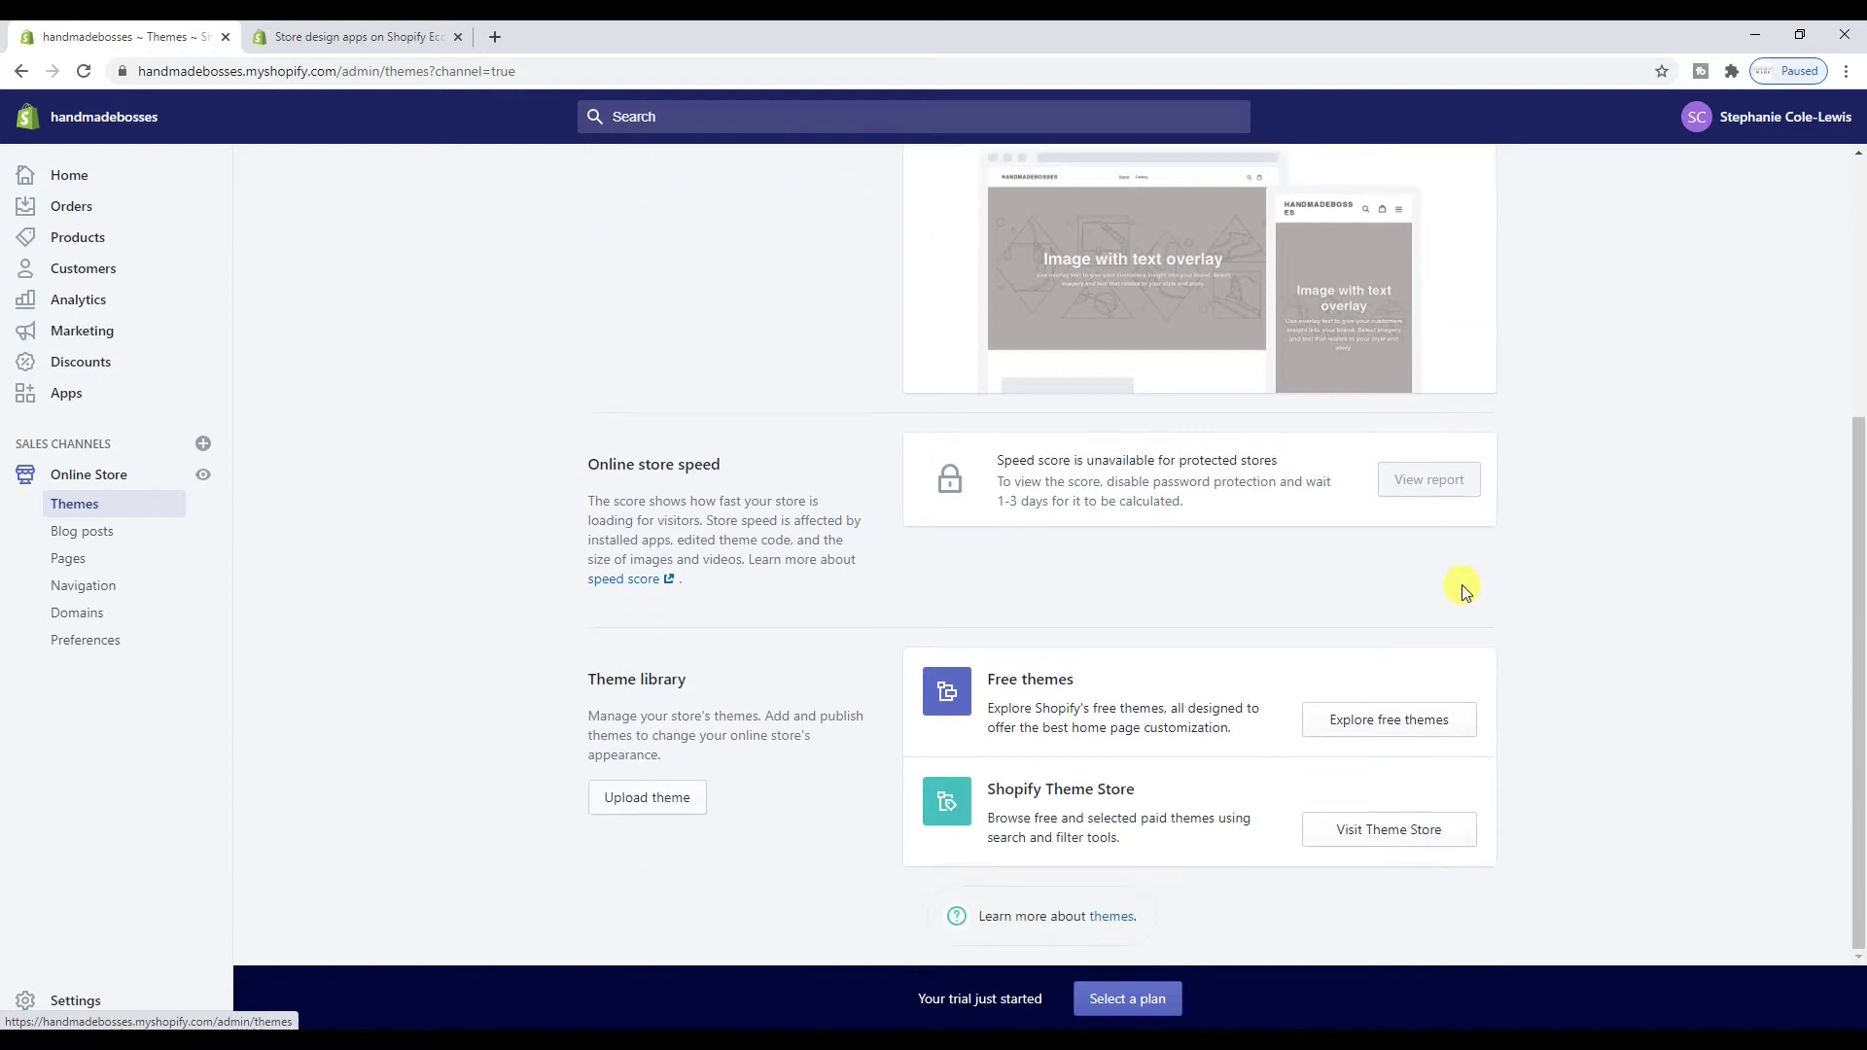
Browse the free themes and add the Supply theme to the theme library
left_click(1420, 723)
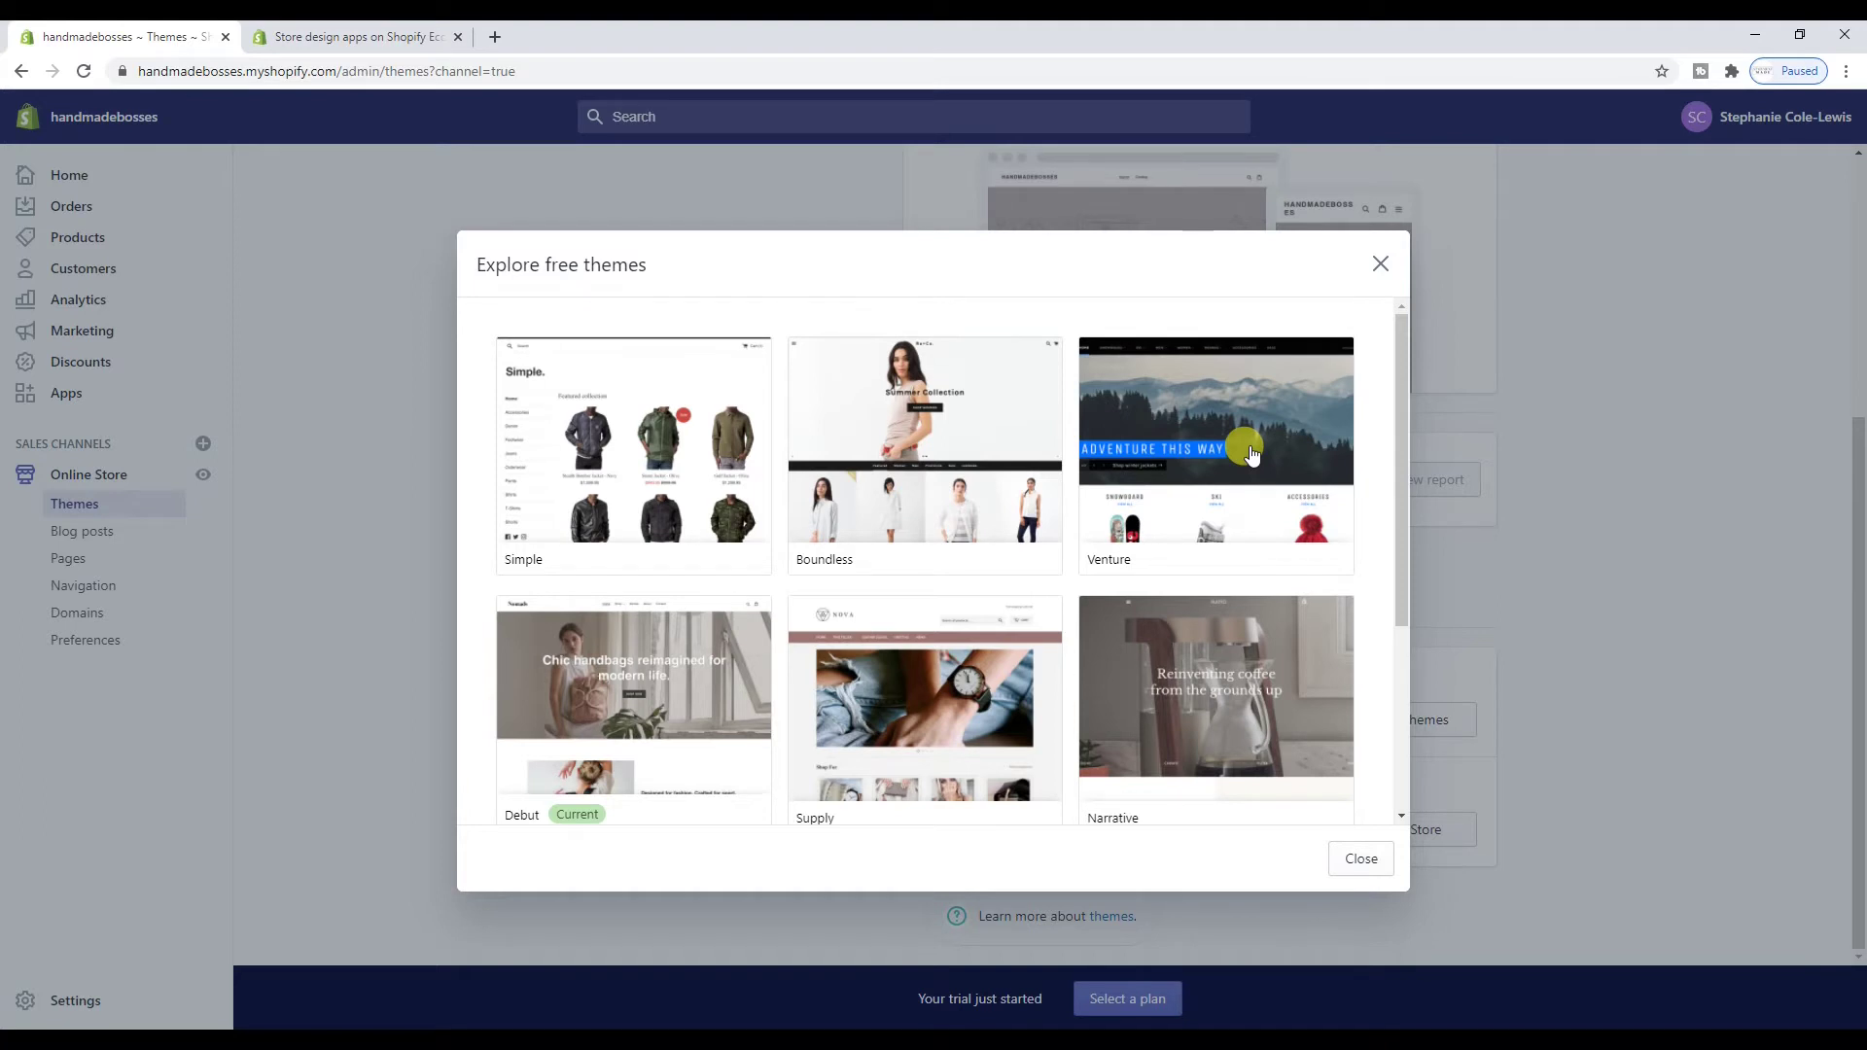
scroll(1045, 427, "down", 3)
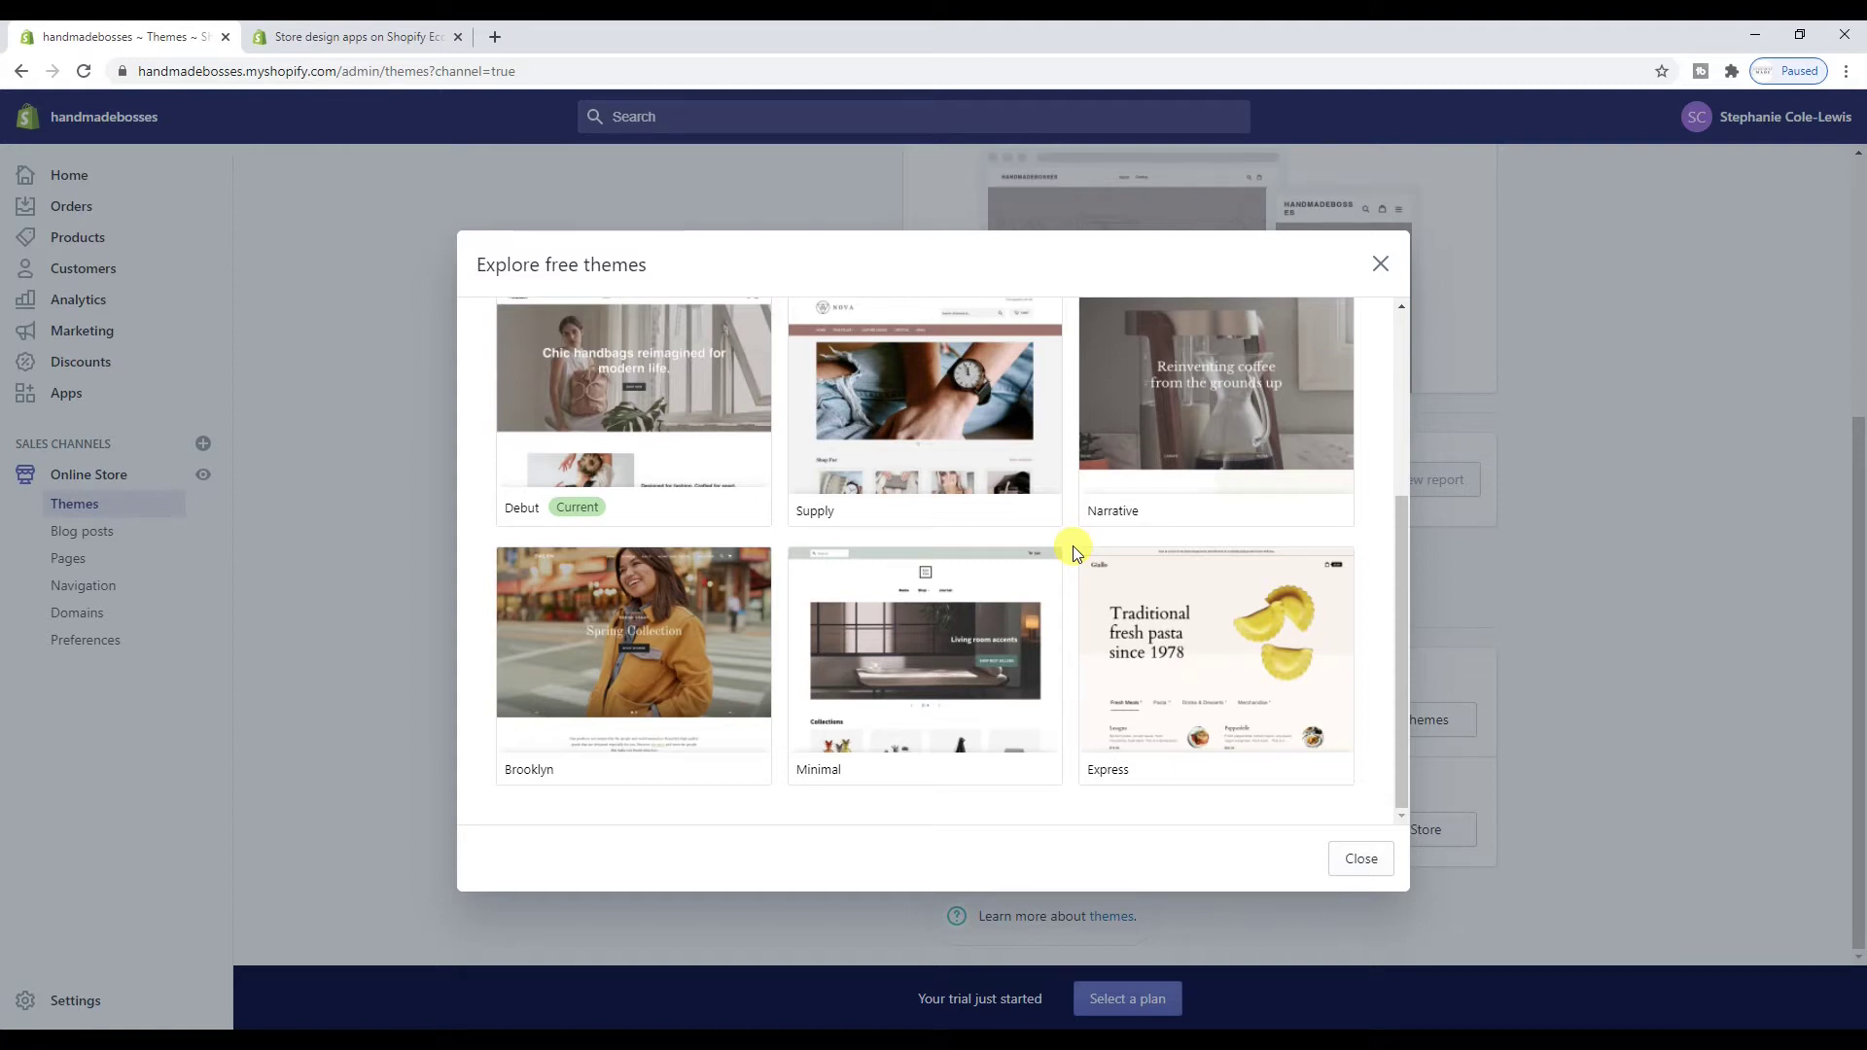
scroll(1125, 471, "up", 3)
scroll(1126, 667, "down", 2)
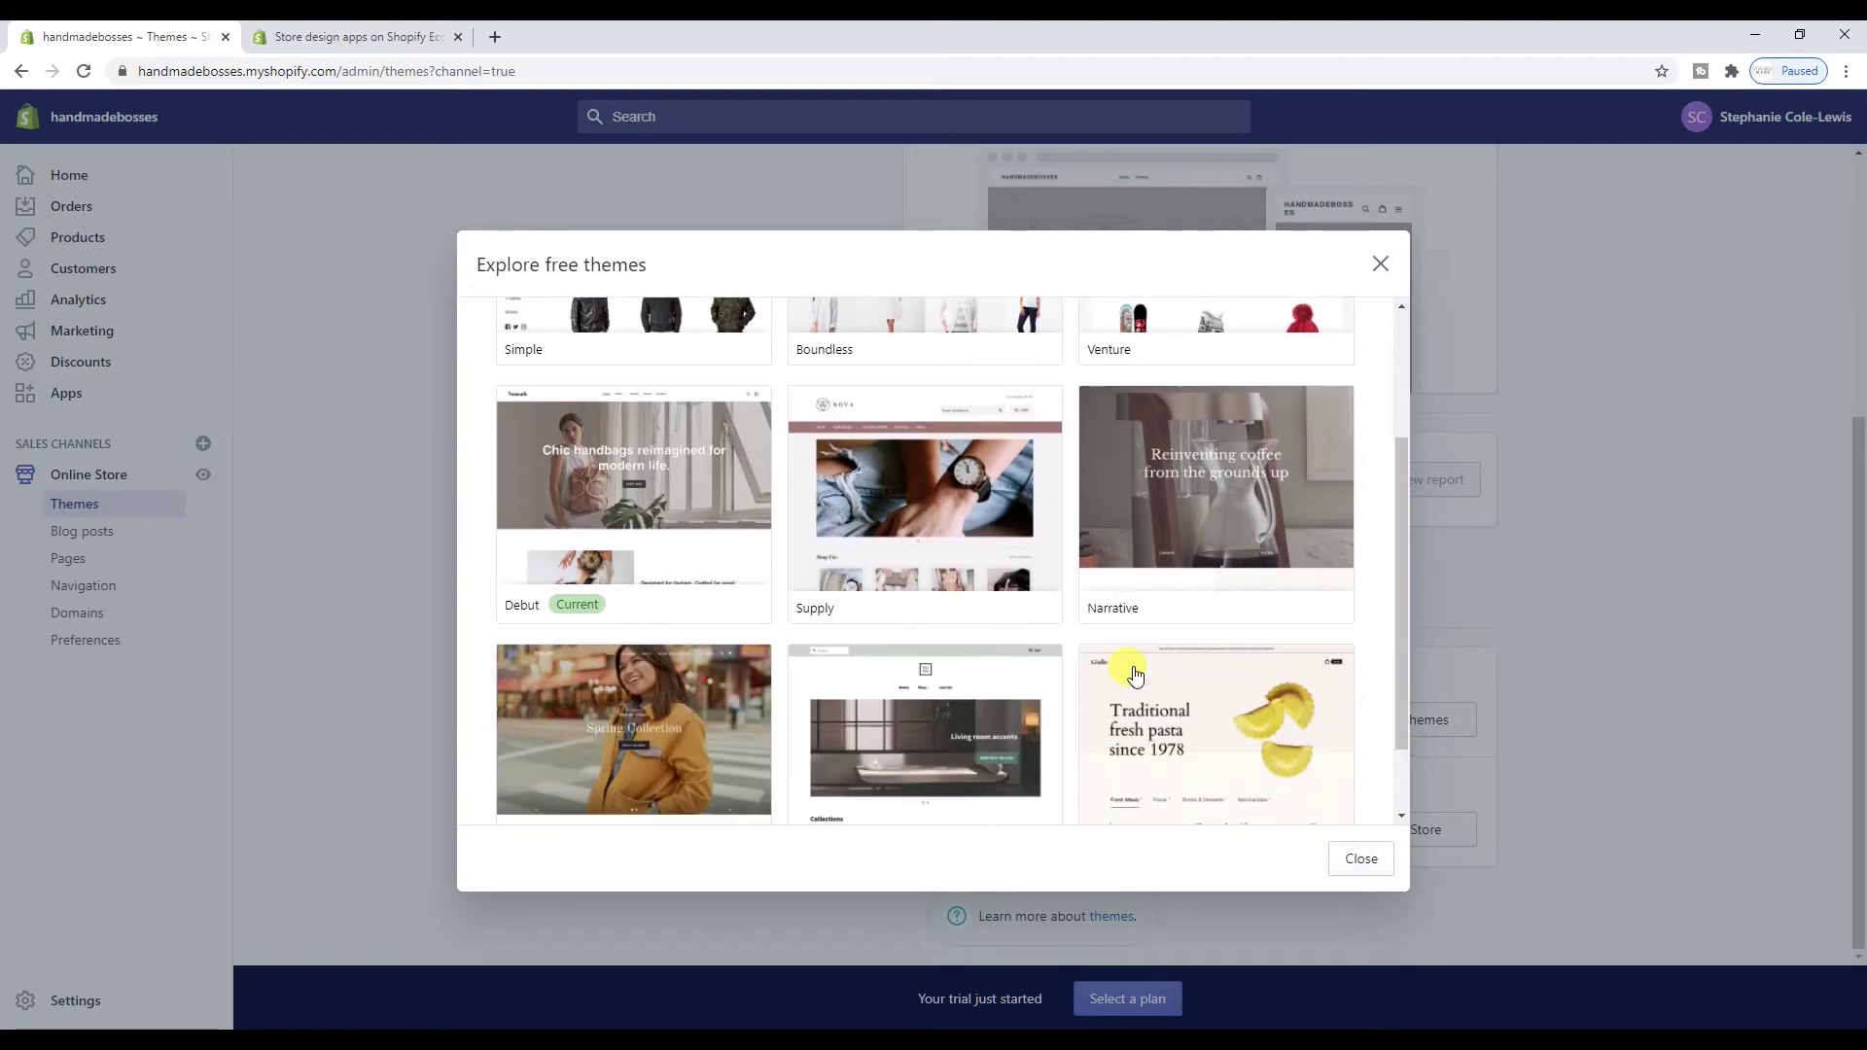
left_click(1021, 550)
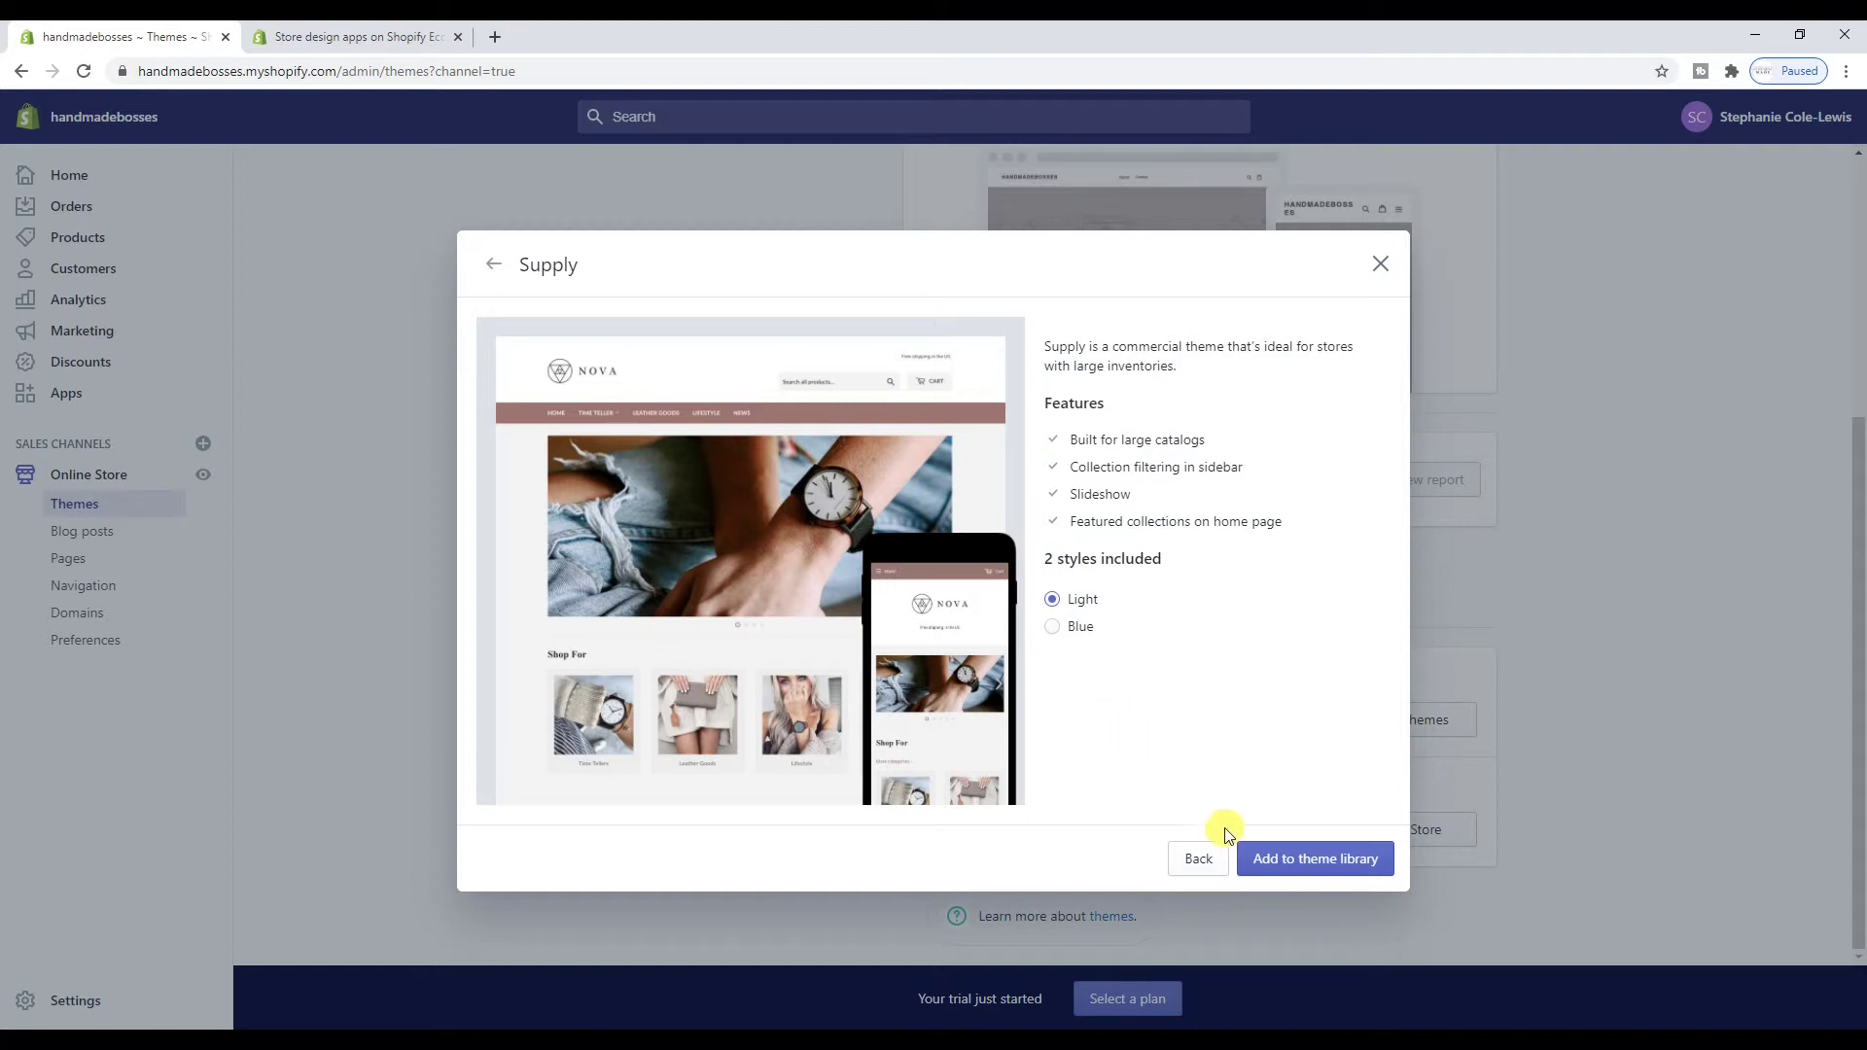
left_click(1288, 867)
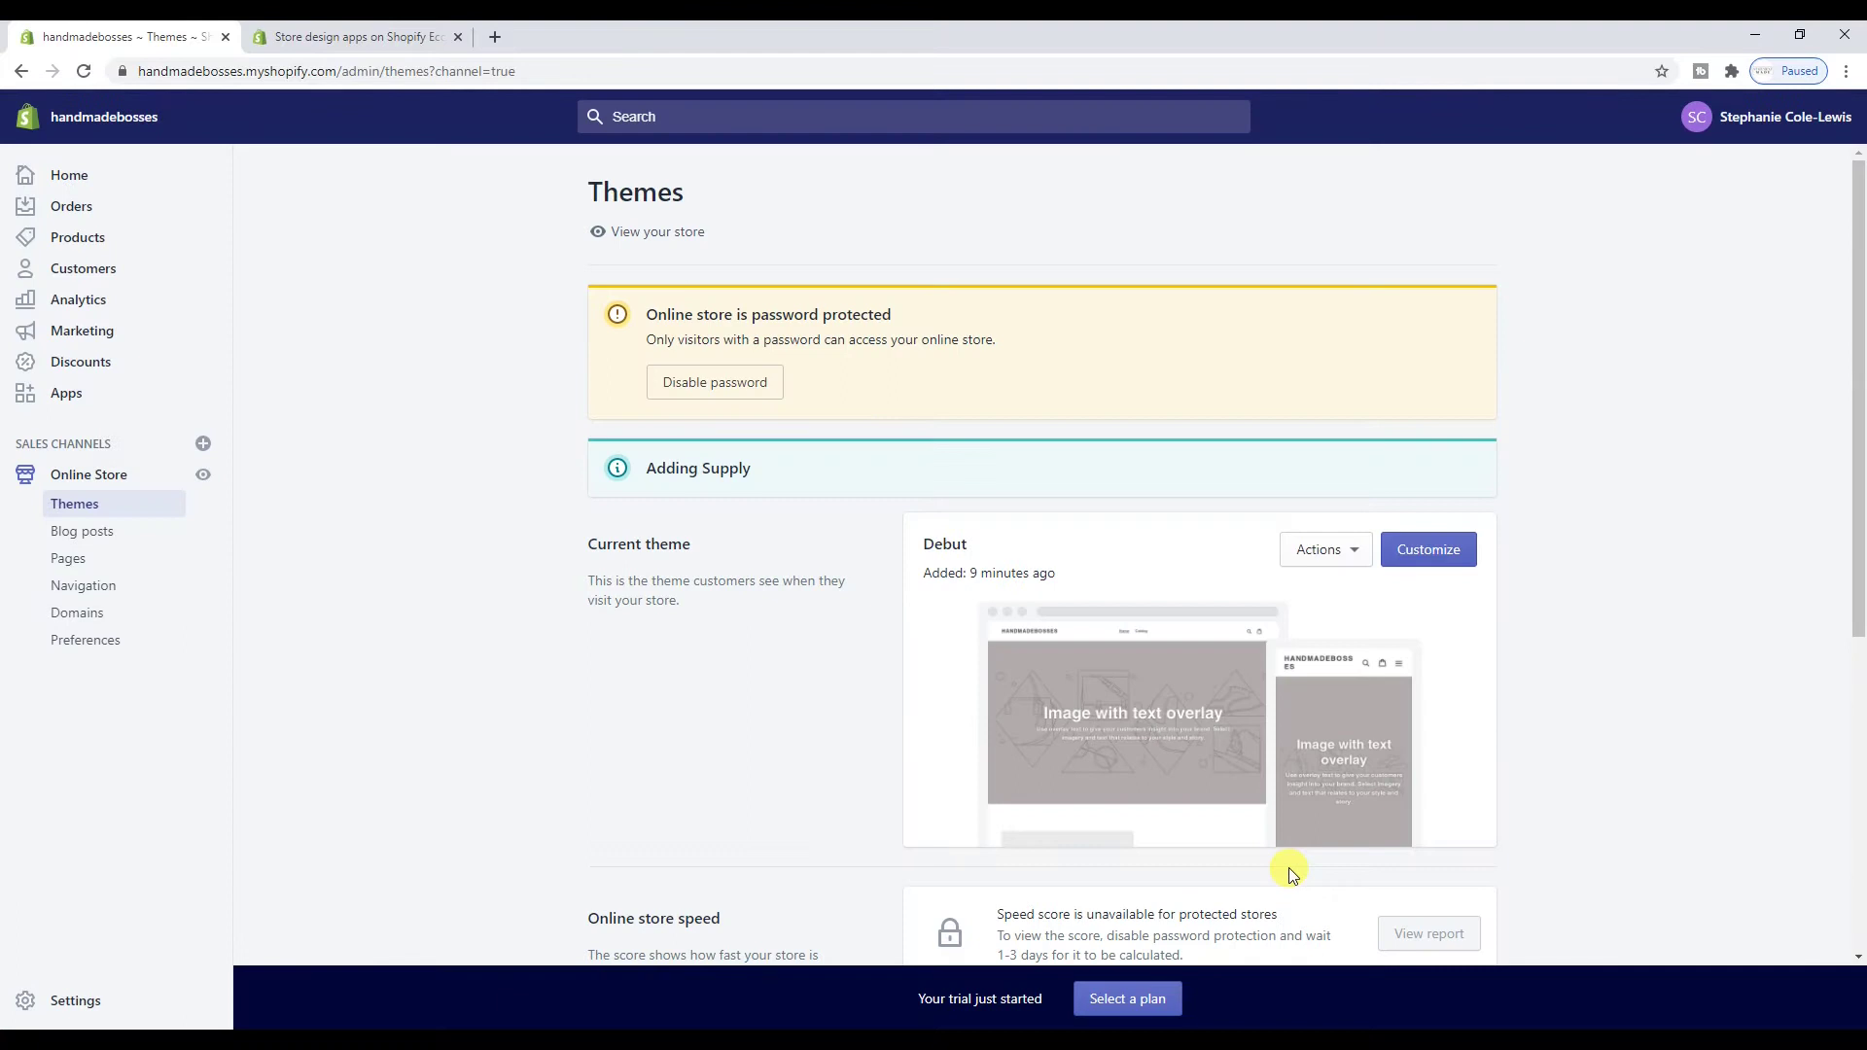
Examine the Supply theme's entry in the theme library and the actions available for it
scroll(1266, 662, "down", 3)
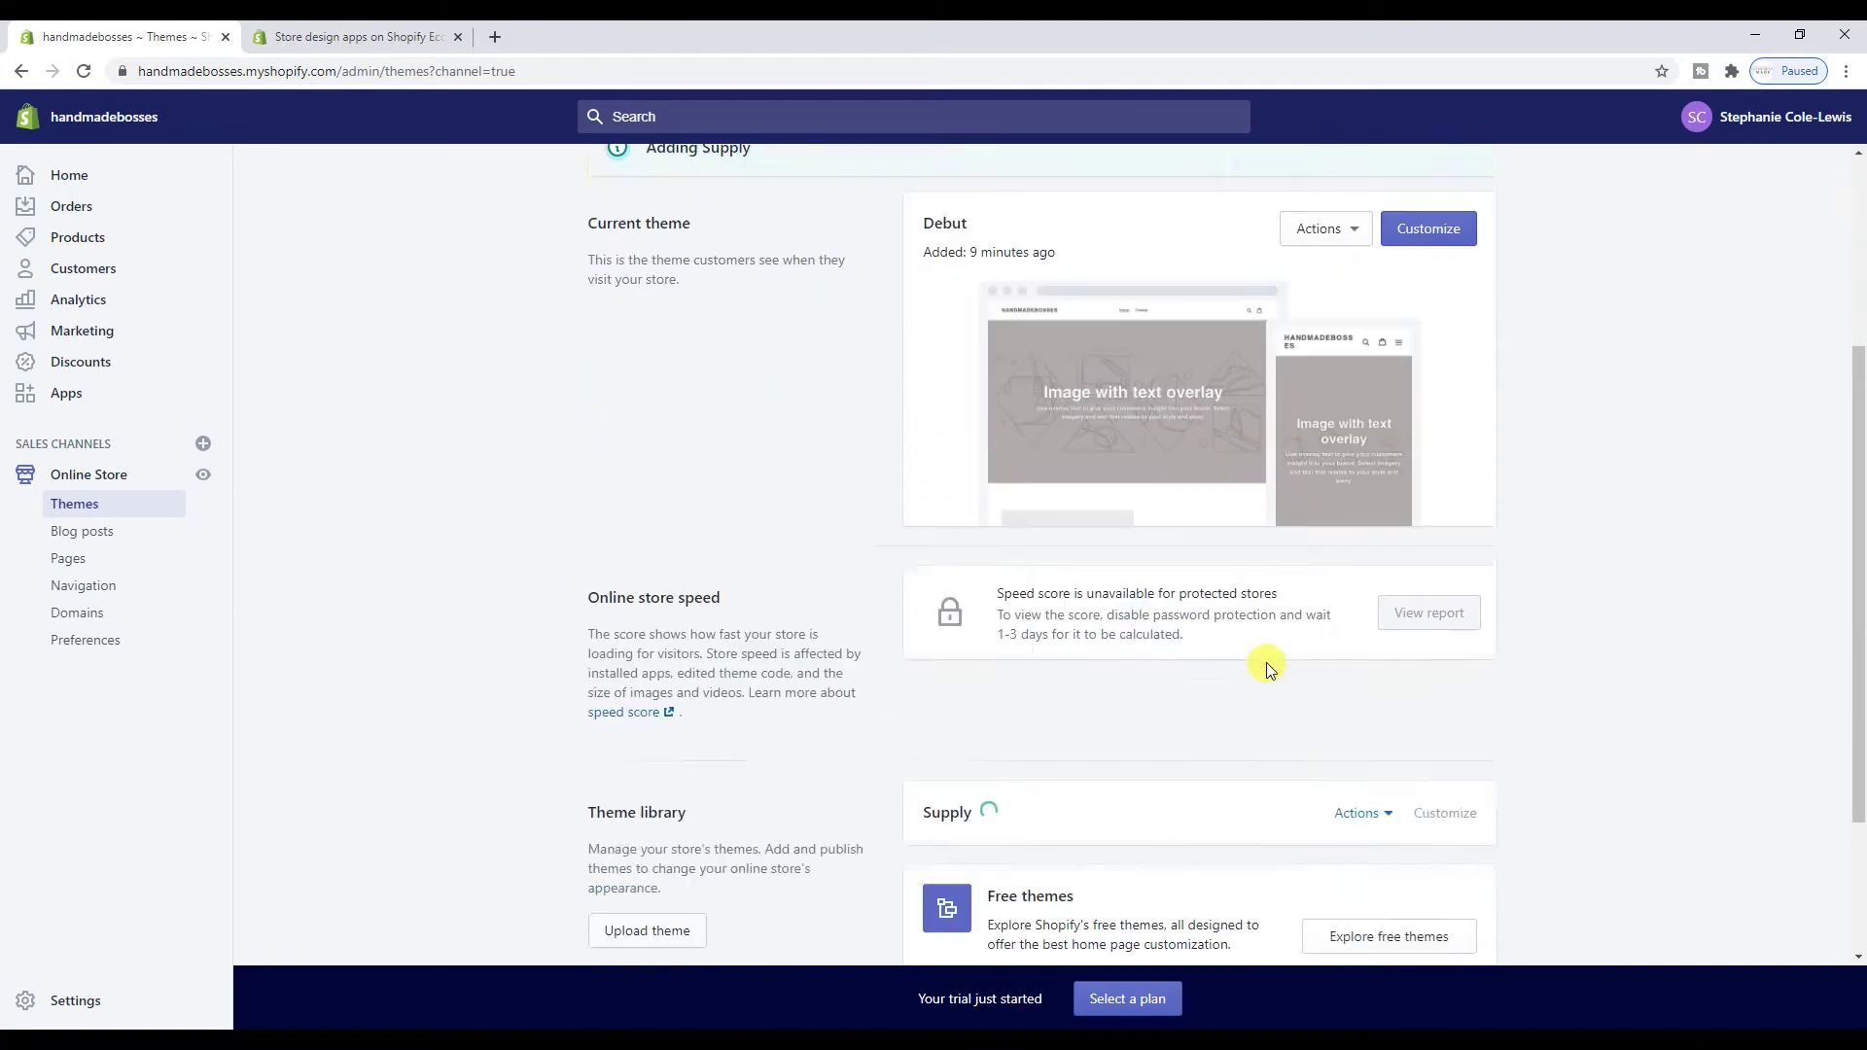
scroll(1266, 663, "down", 2)
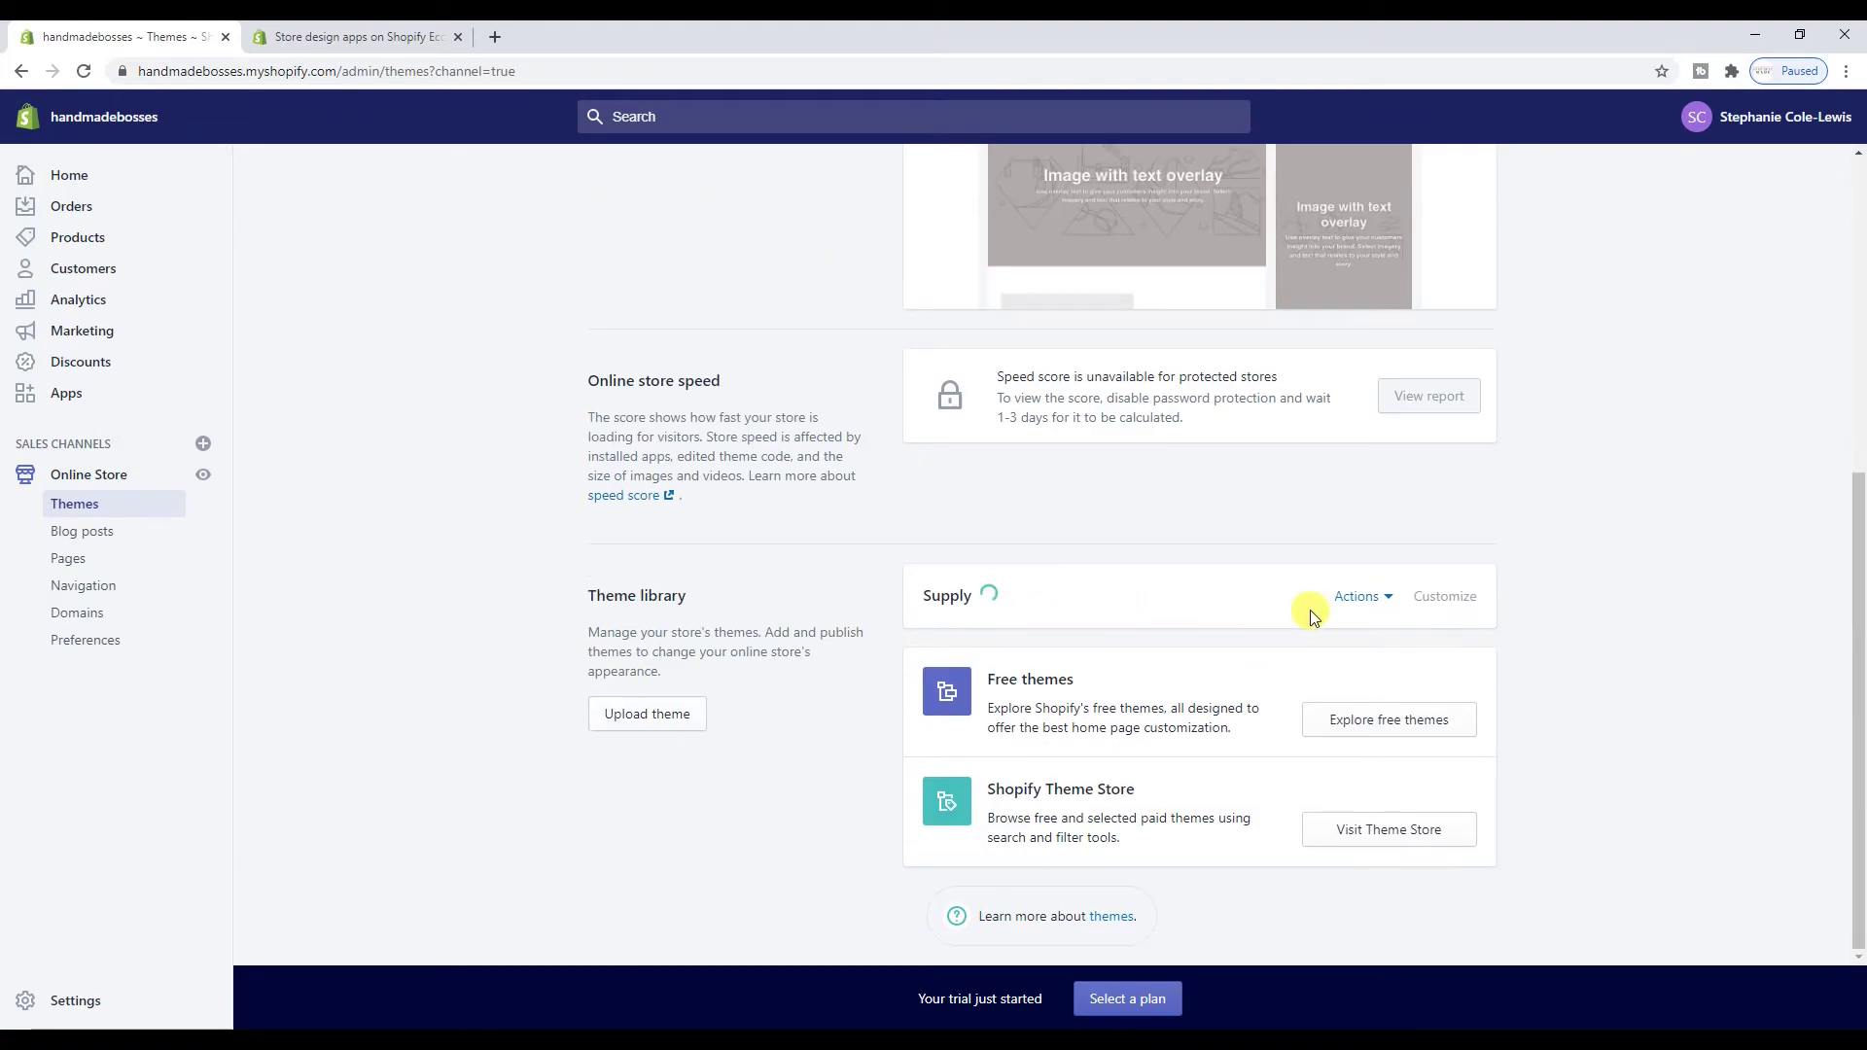
scroll(1310, 609, "up", 4)
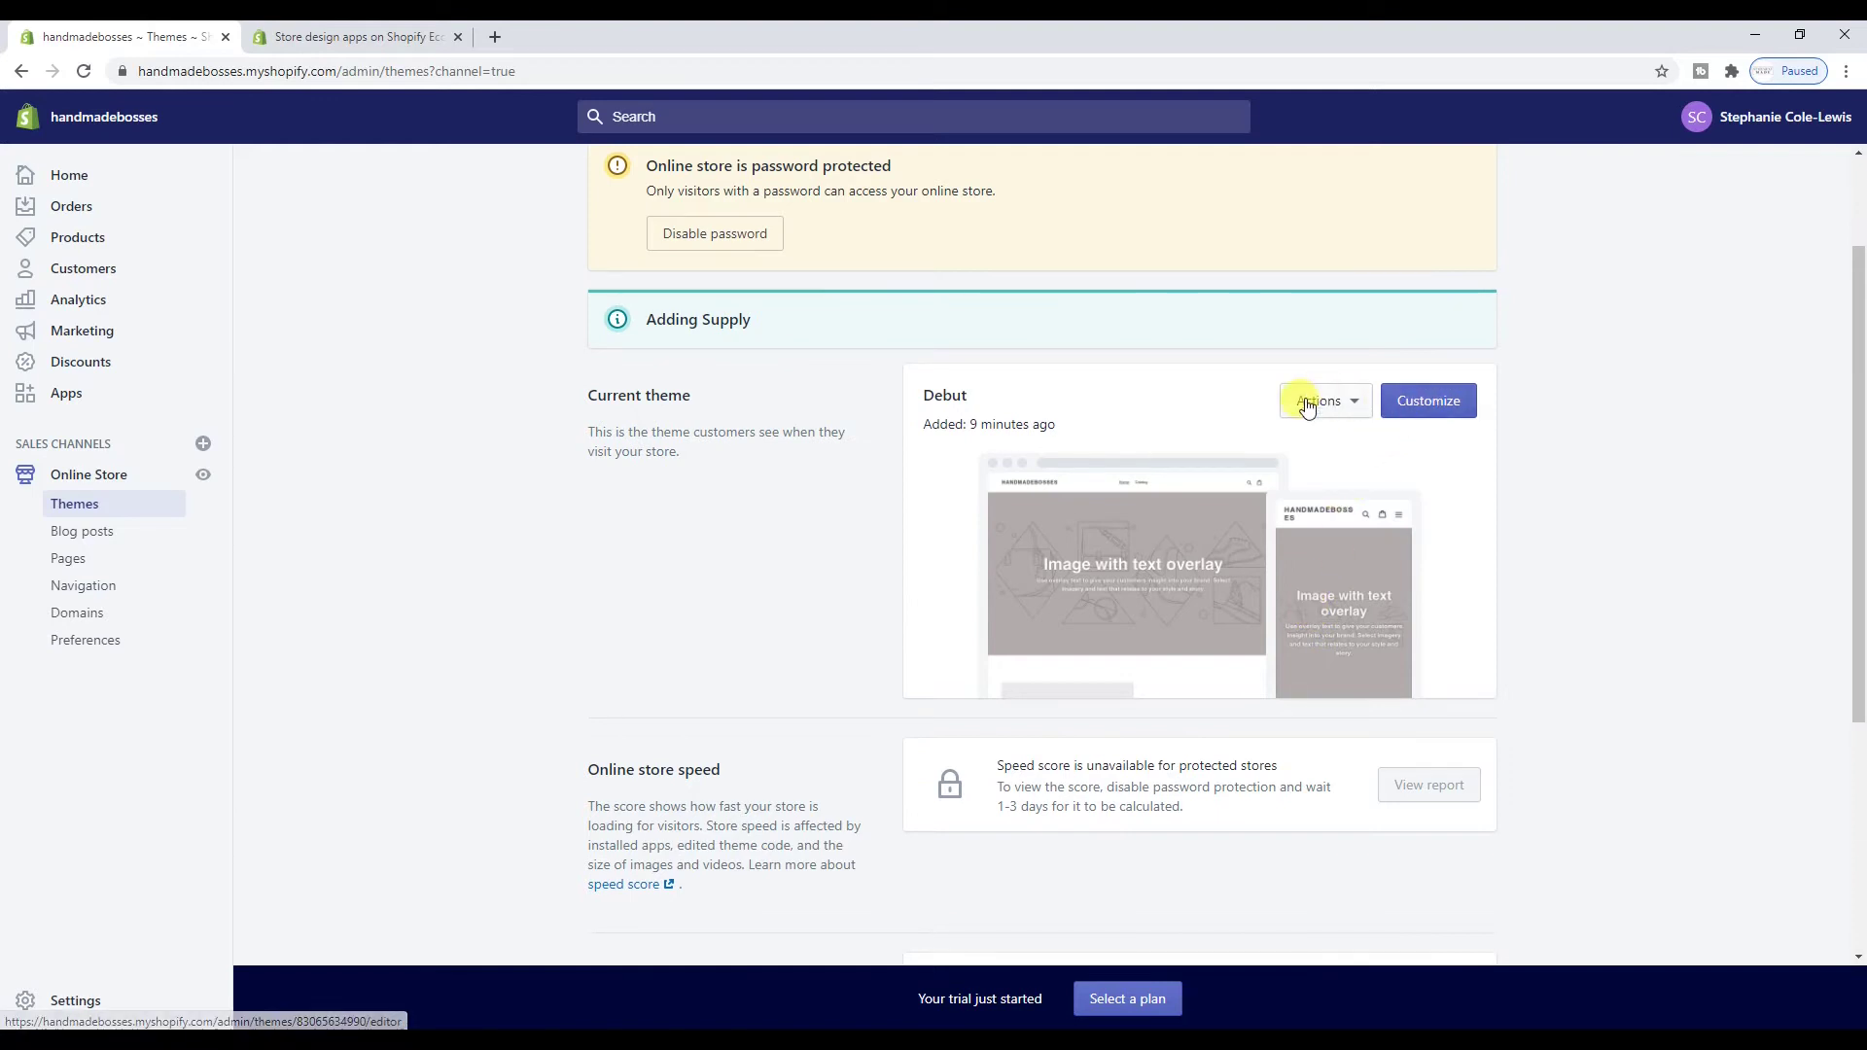
scroll(1303, 473, "down", 4)
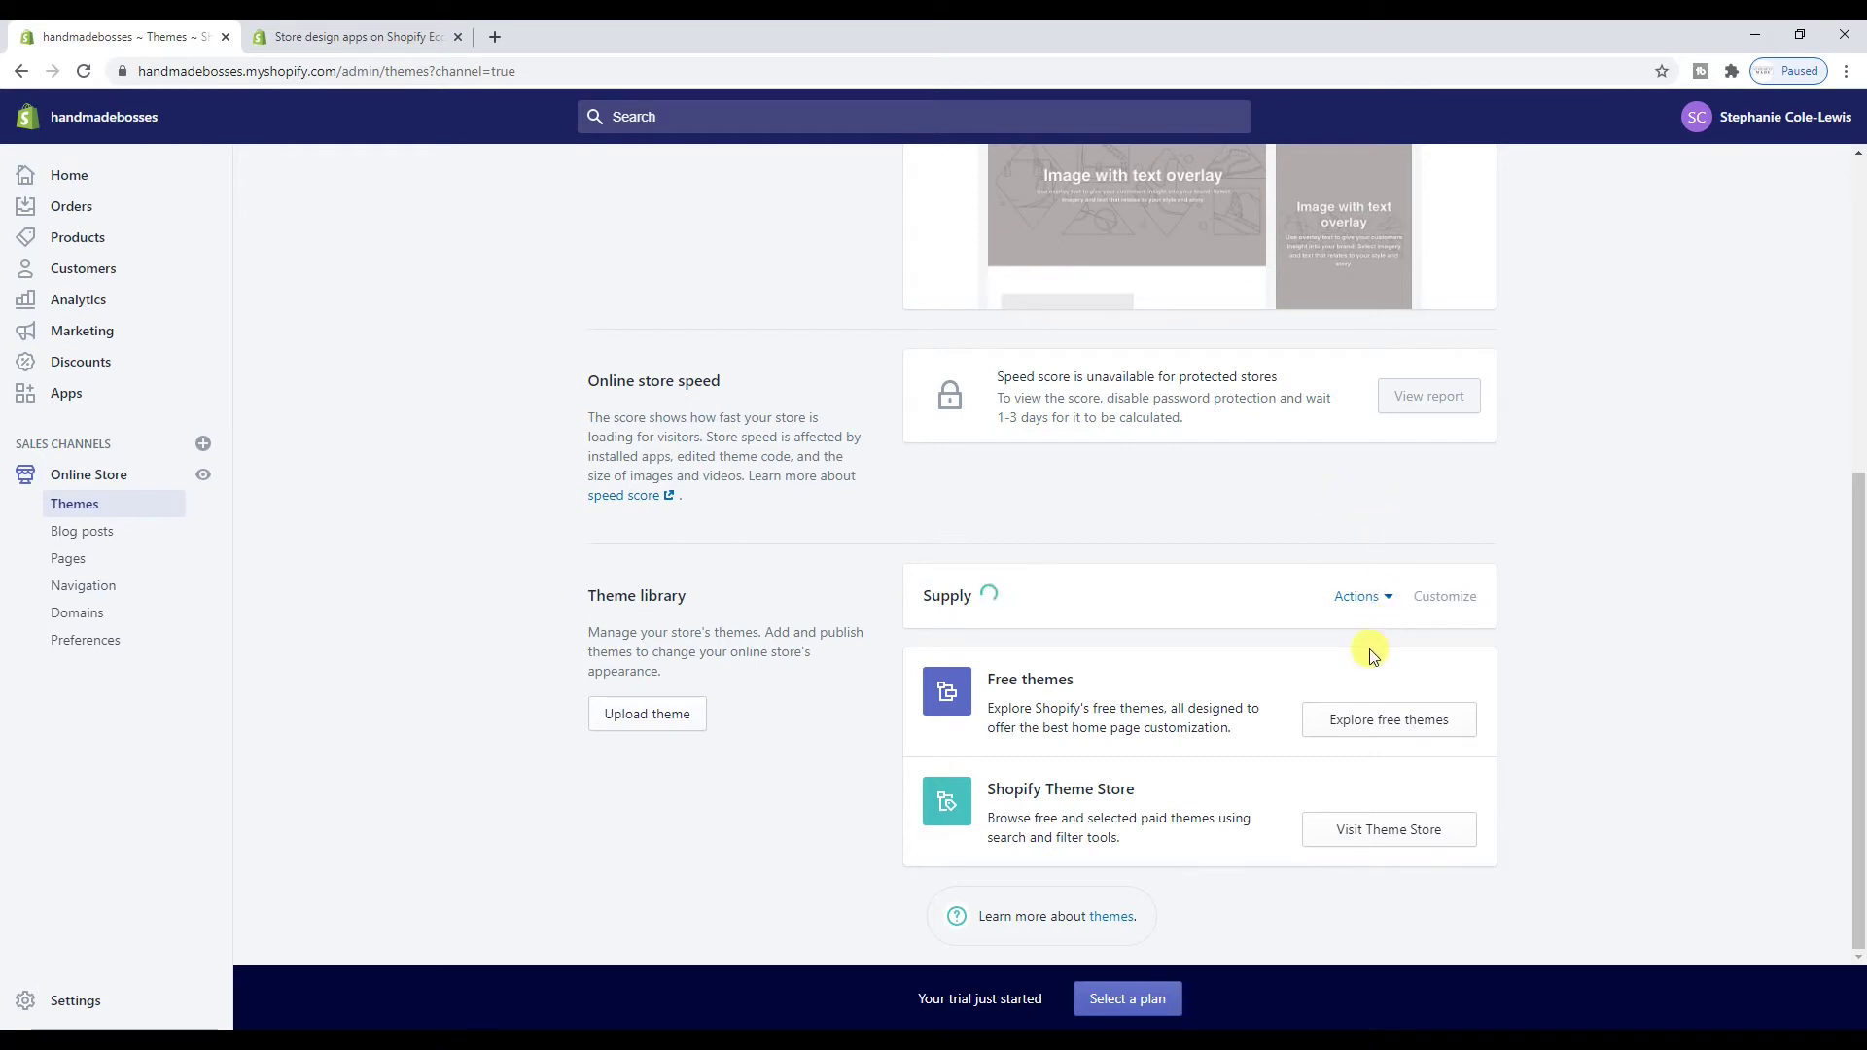
left_click(1375, 605)
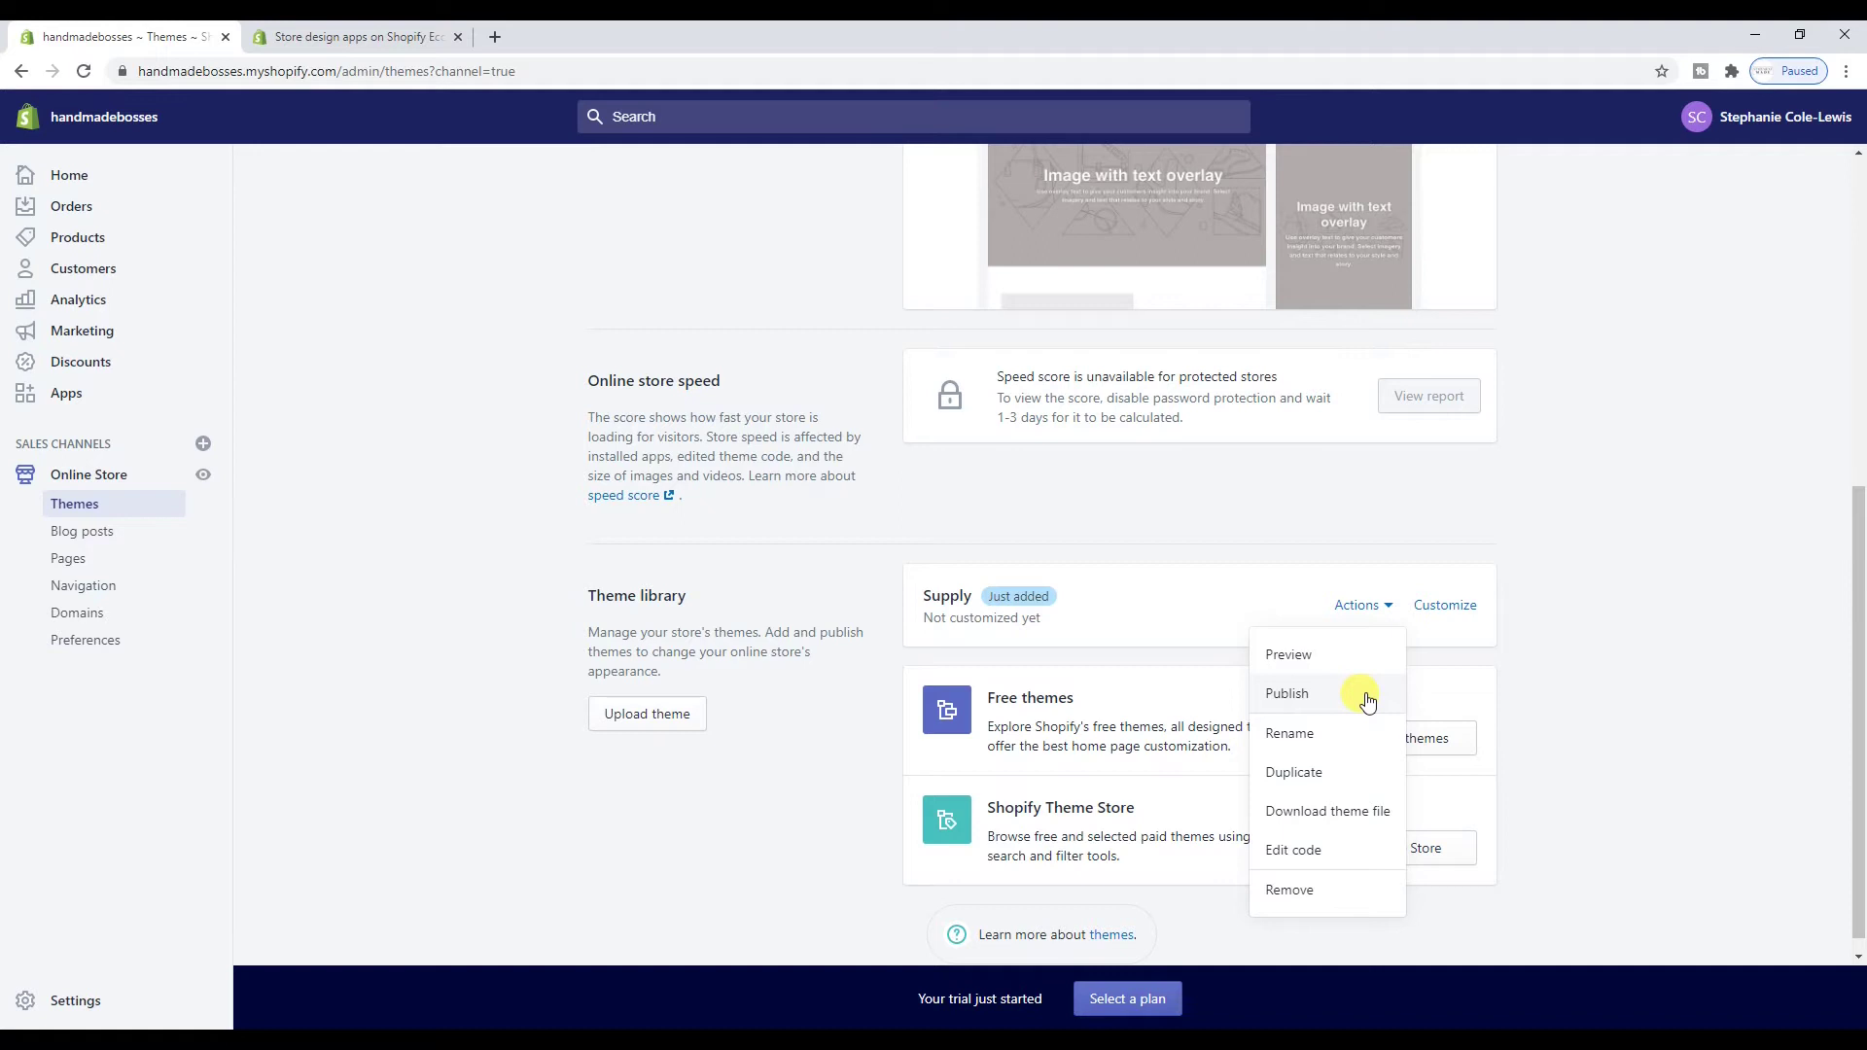
left_click(1531, 583)
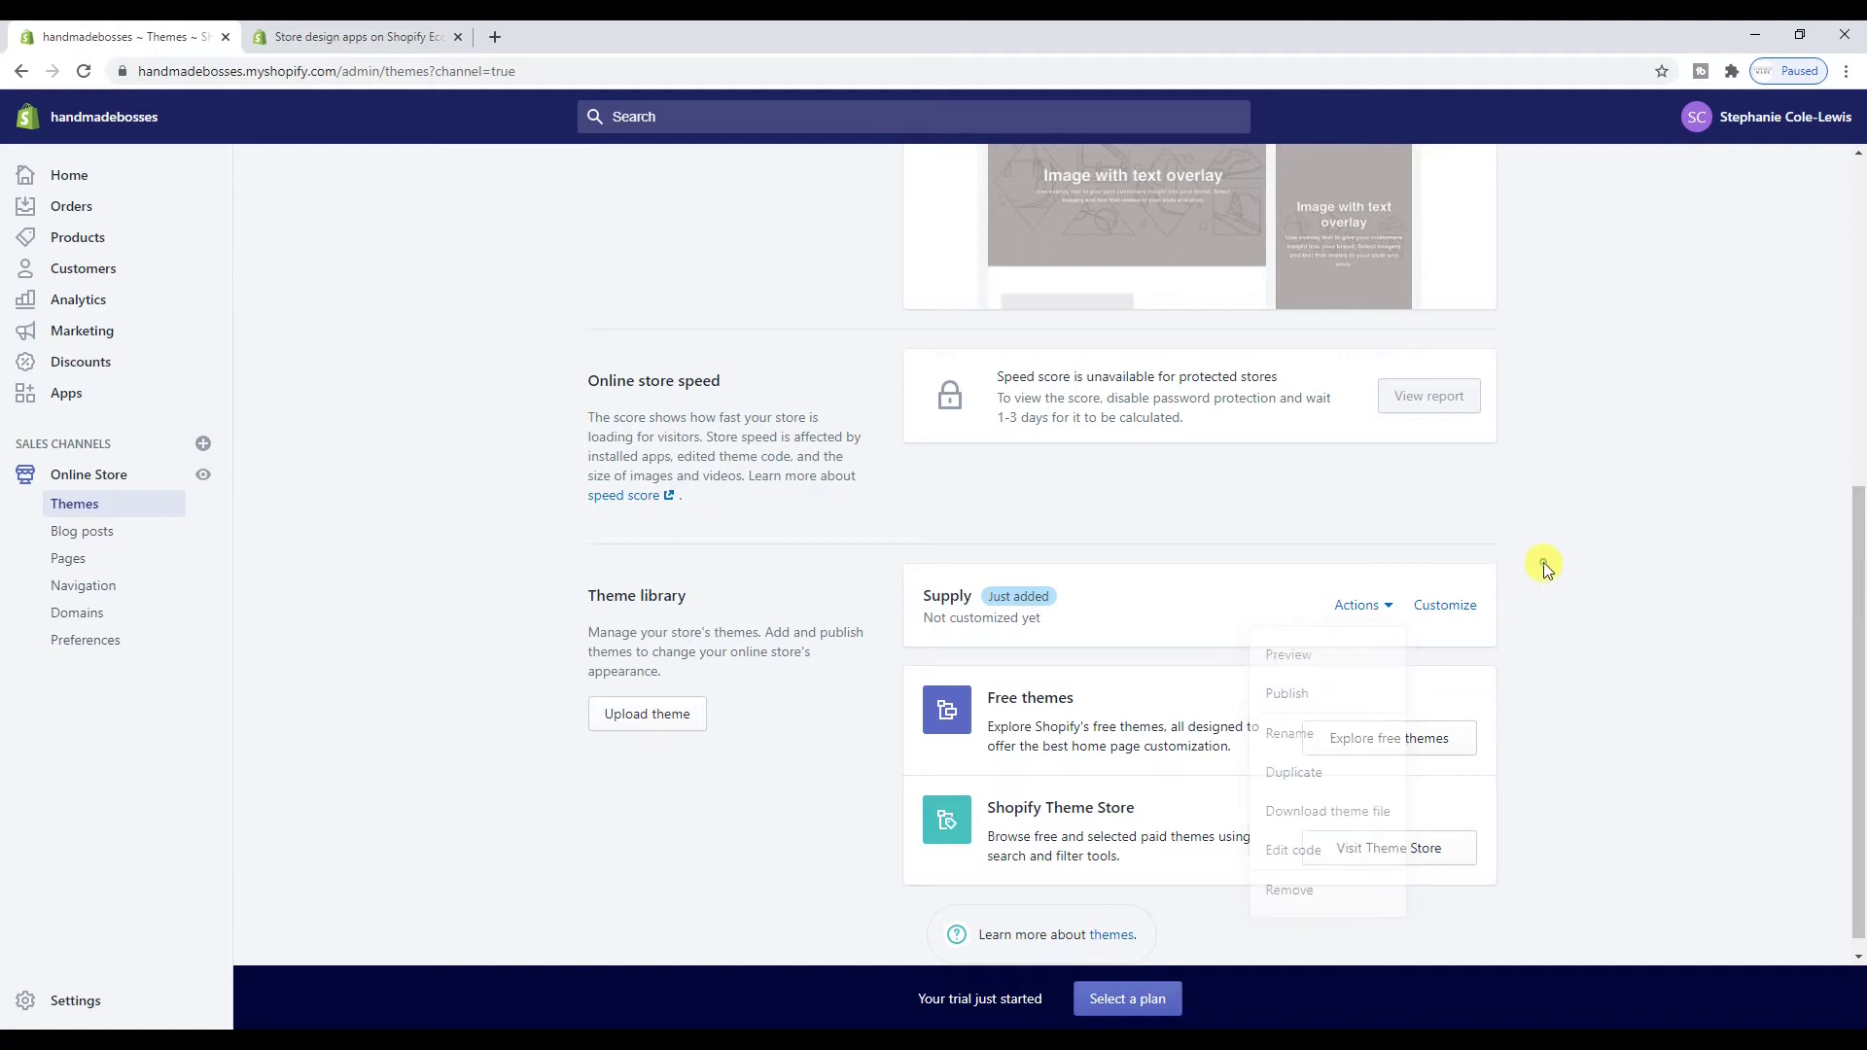
Open the Supply theme for customization and look through its home page preview down to the footer
left_click(1459, 601)
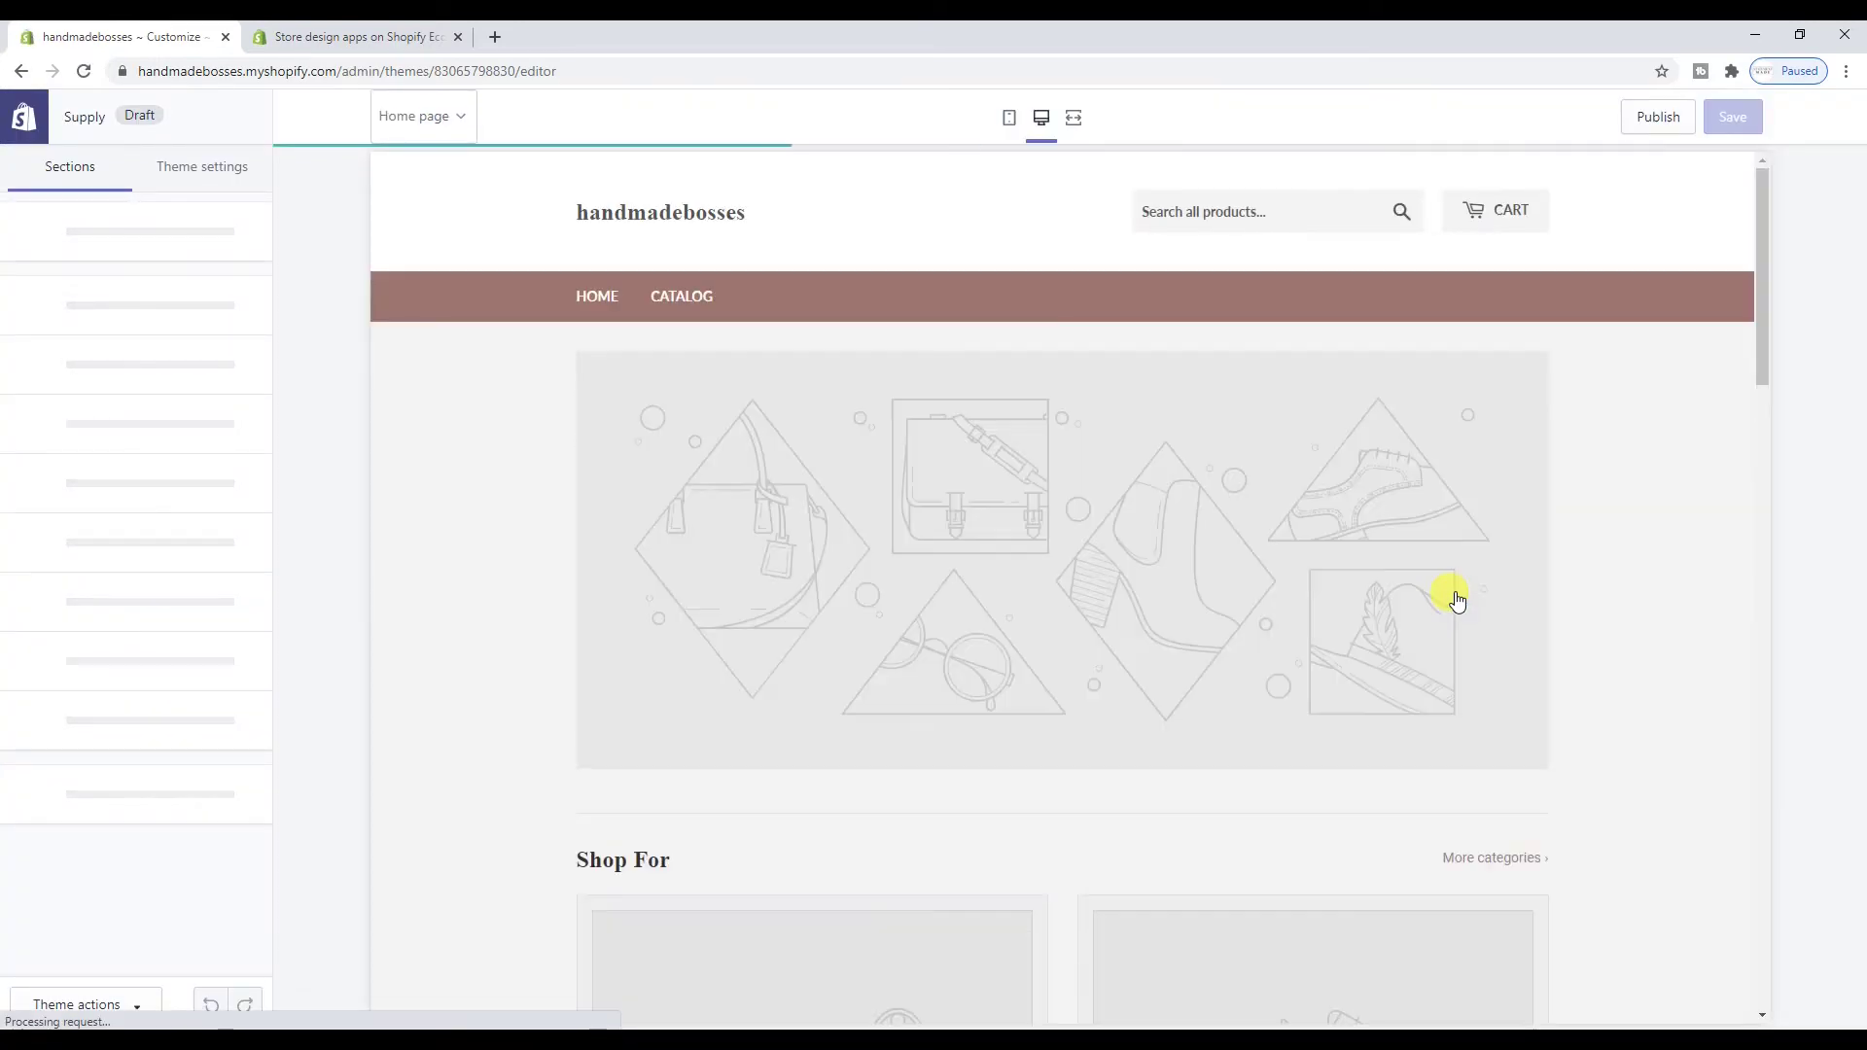
scroll(1455, 597, "down", 10)
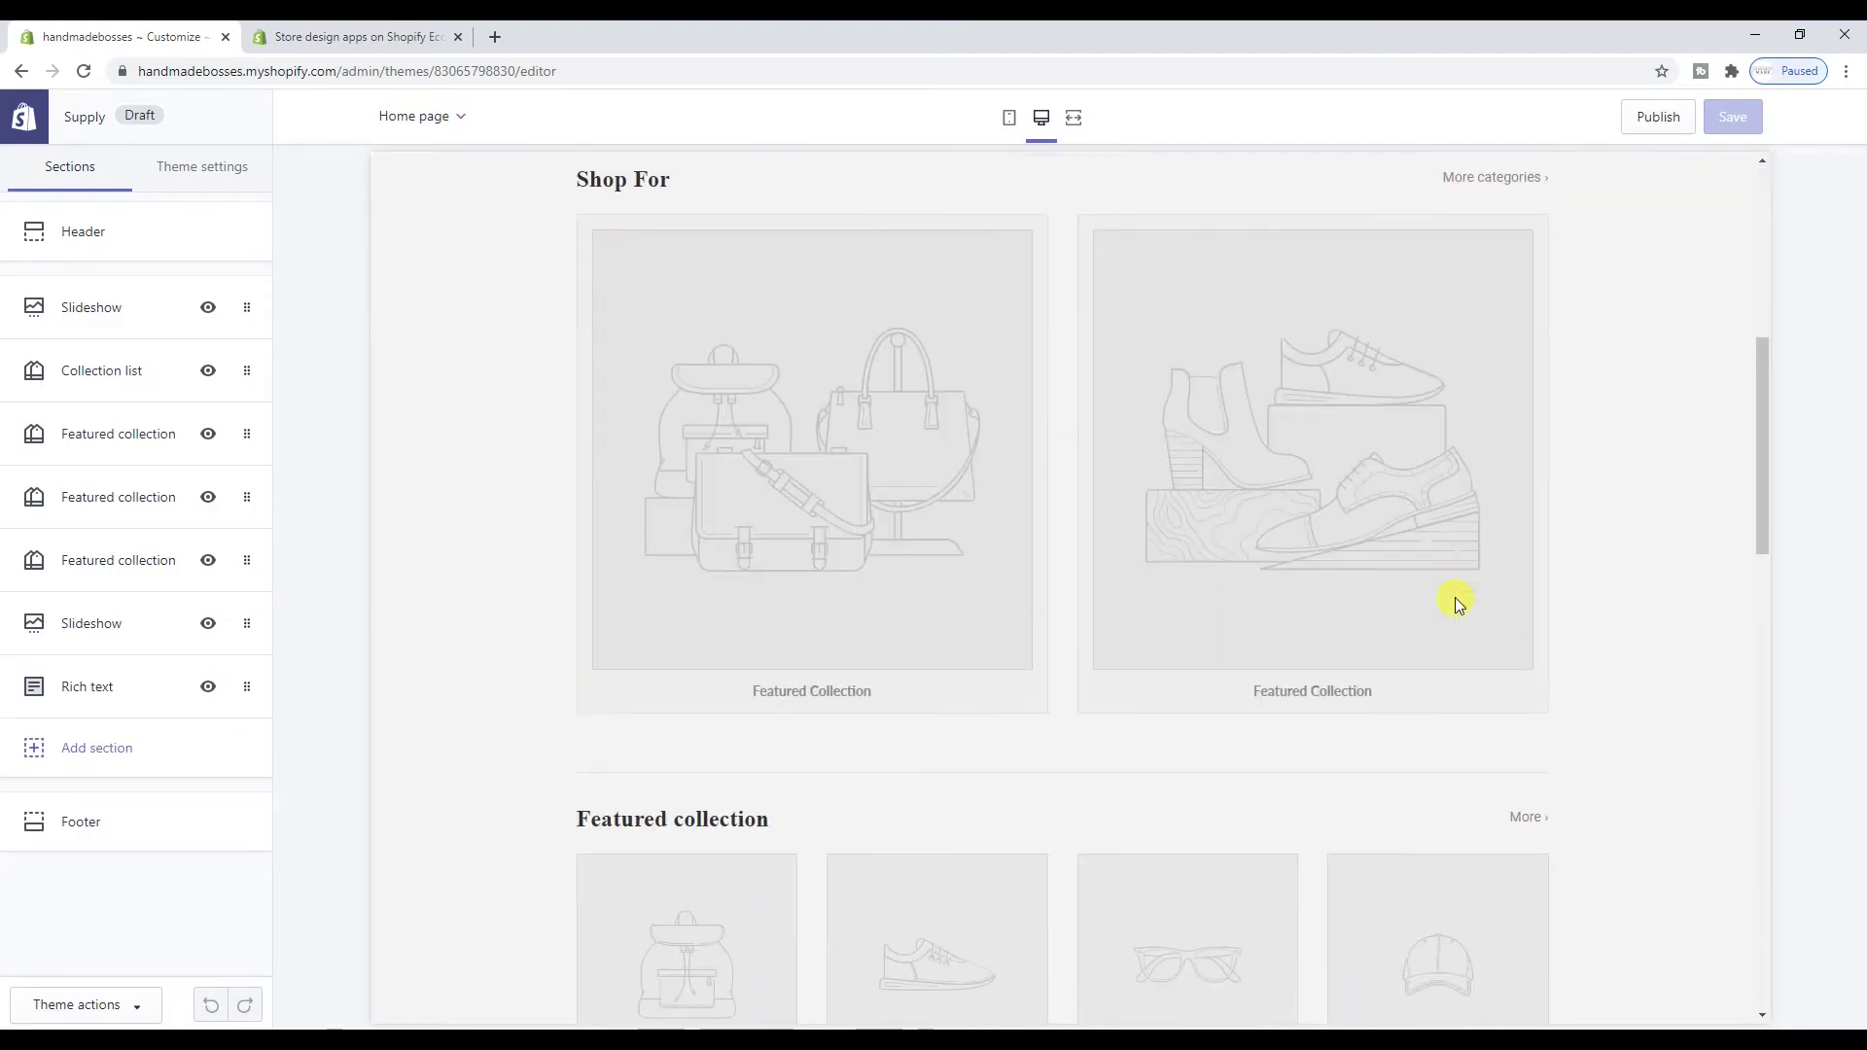
scroll(1456, 605, "down", 7)
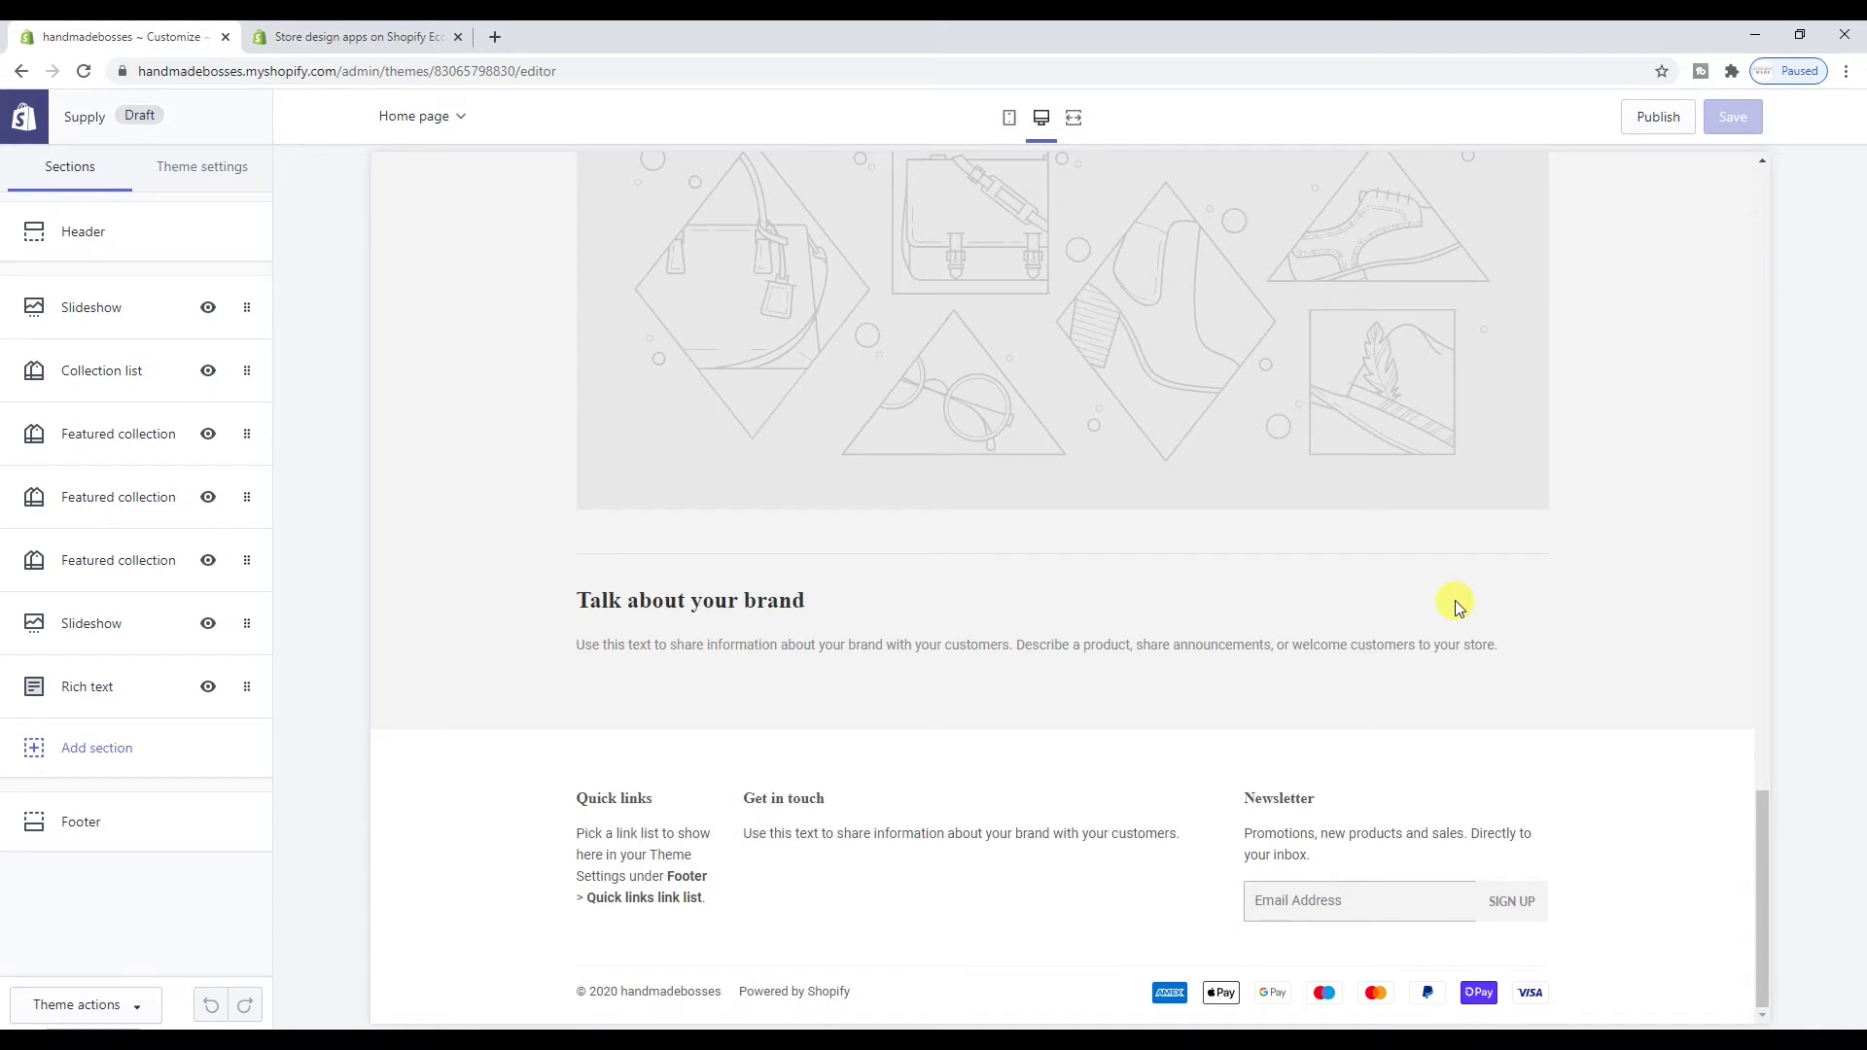
Review the Supply theme's home page preview between header and footer, with a brief look at the App Store's store design apps
scroll(1455, 605, "up", 15)
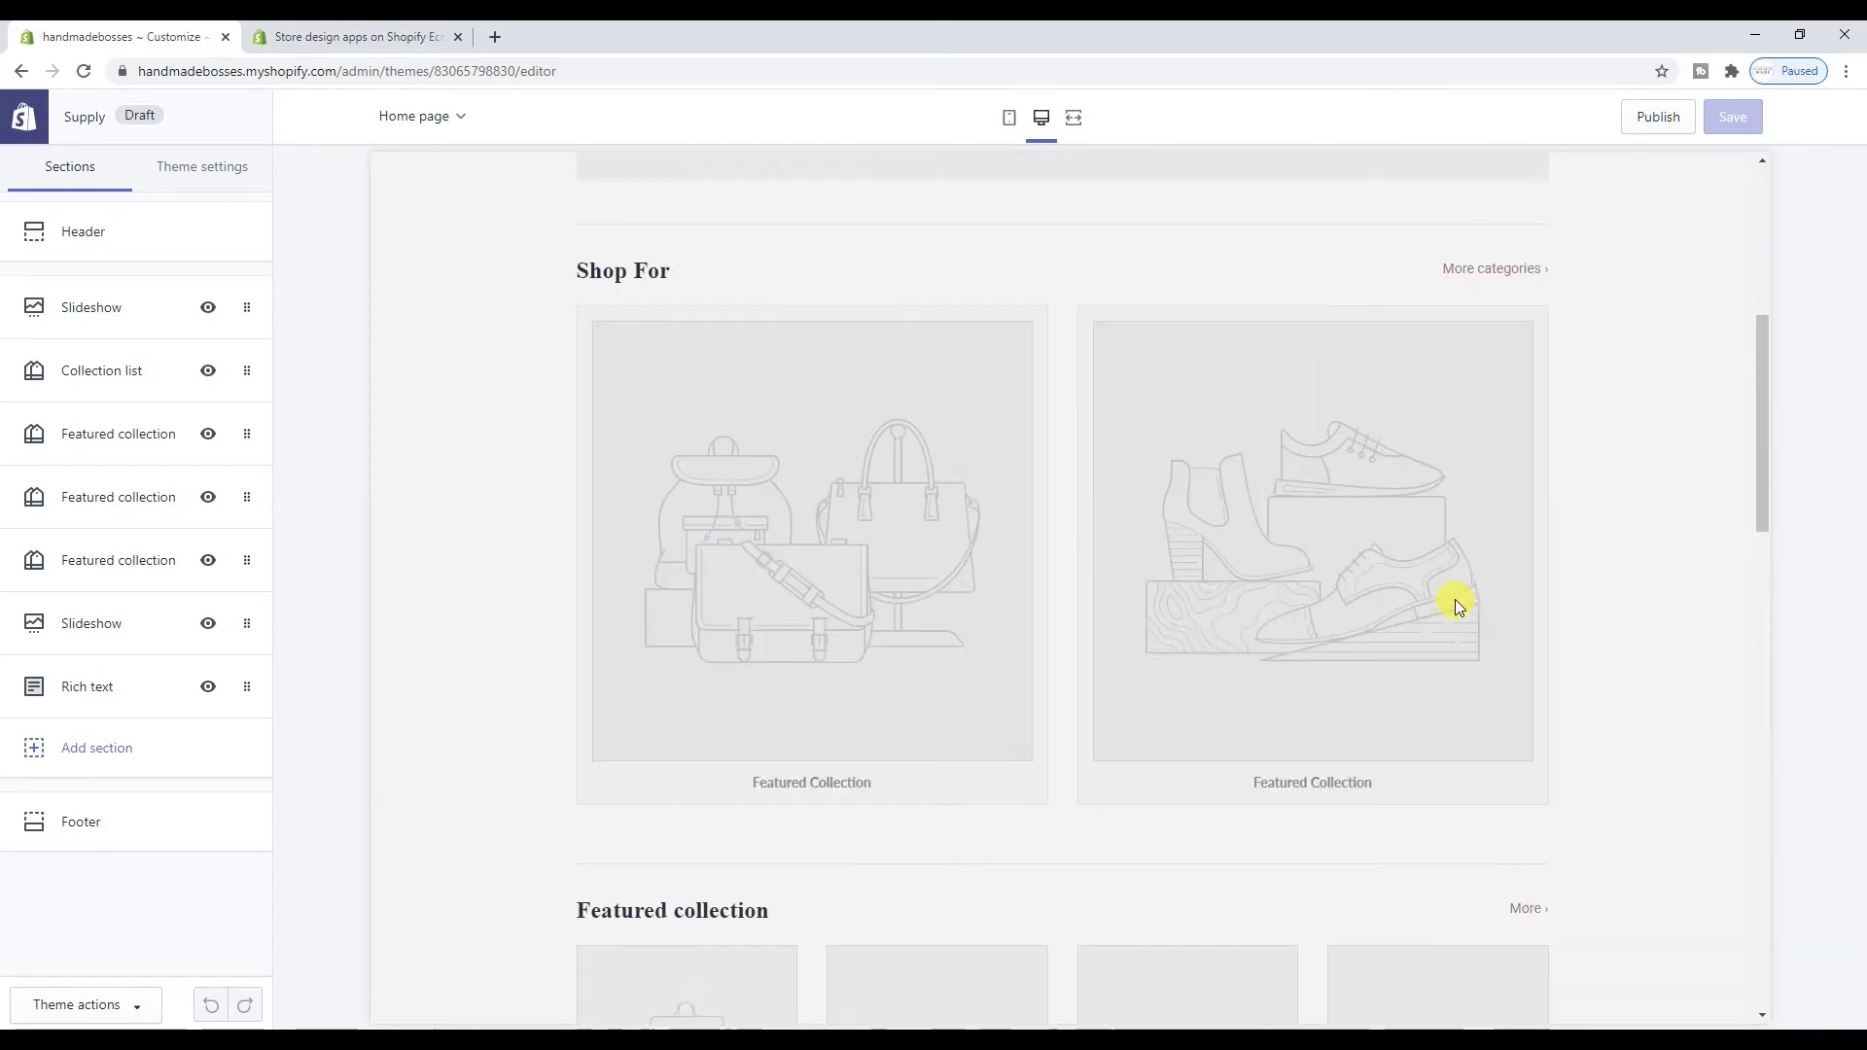
scroll(1455, 599, "up", 7)
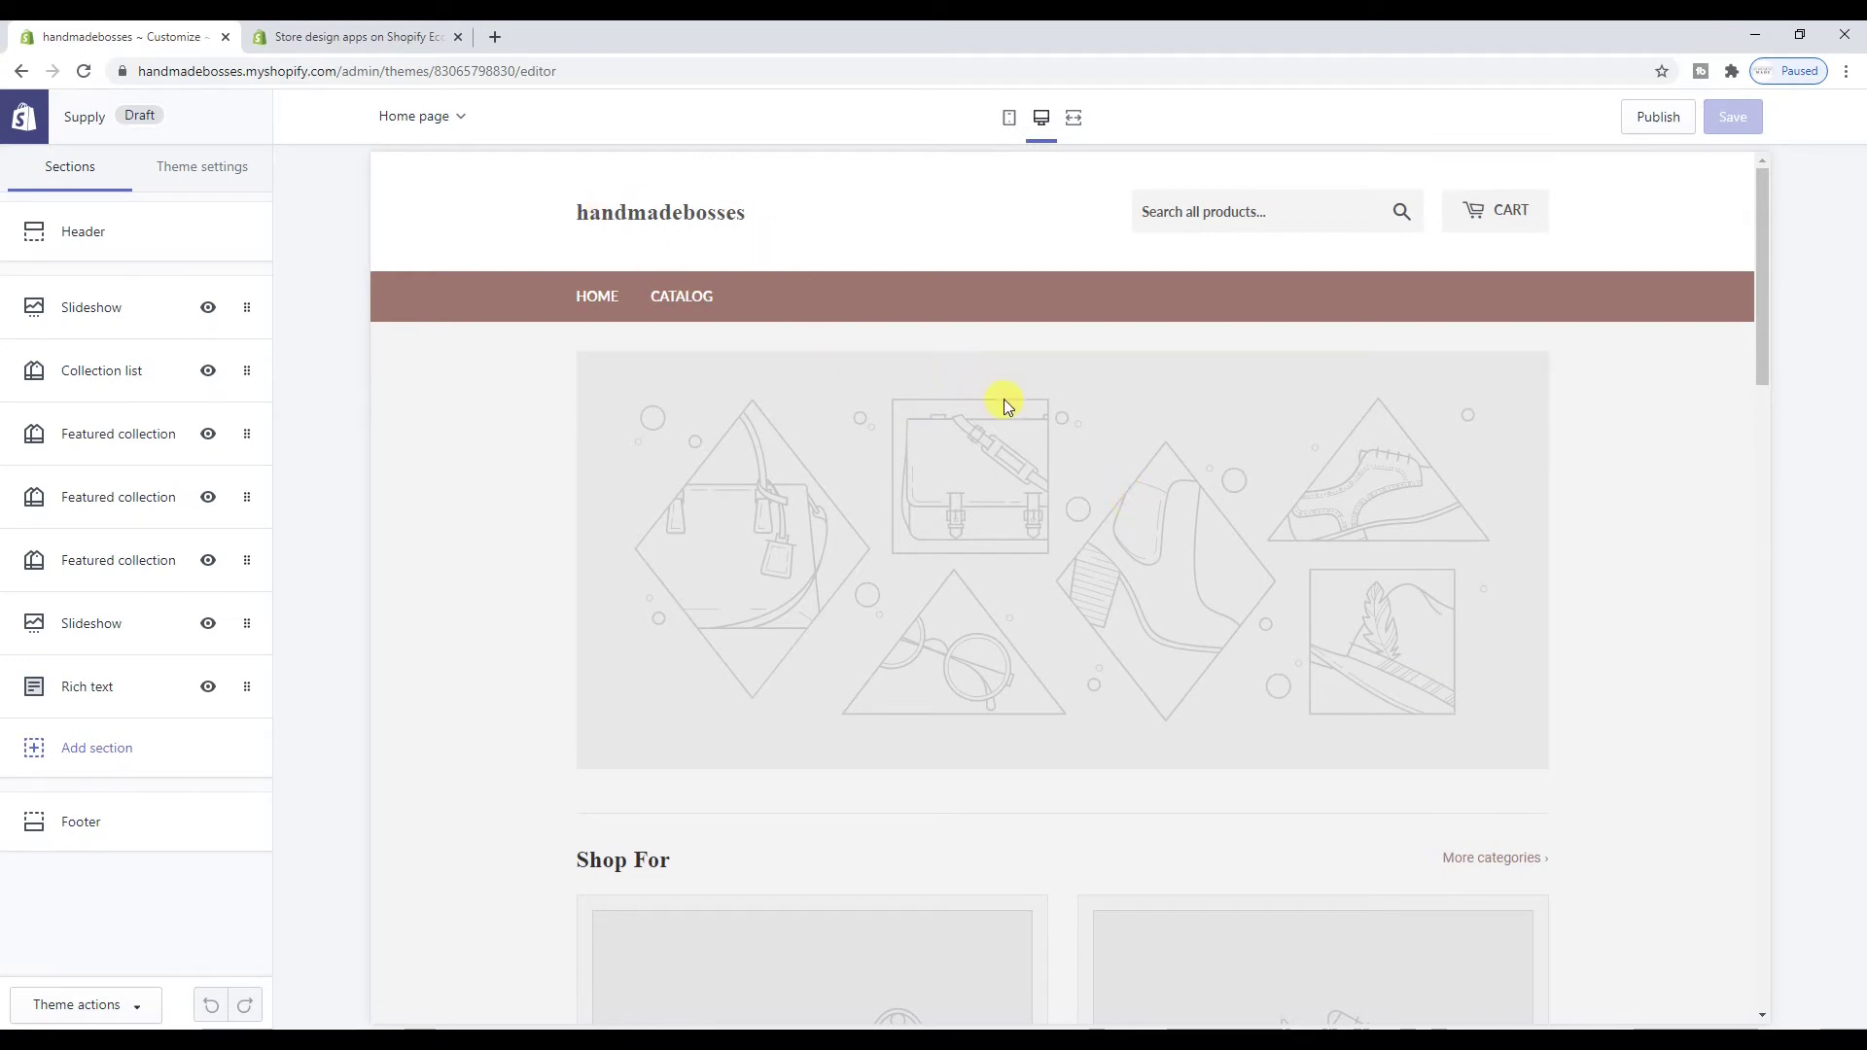
scroll(1024, 404, "down", 10)
scroll(1024, 405, "down", 10)
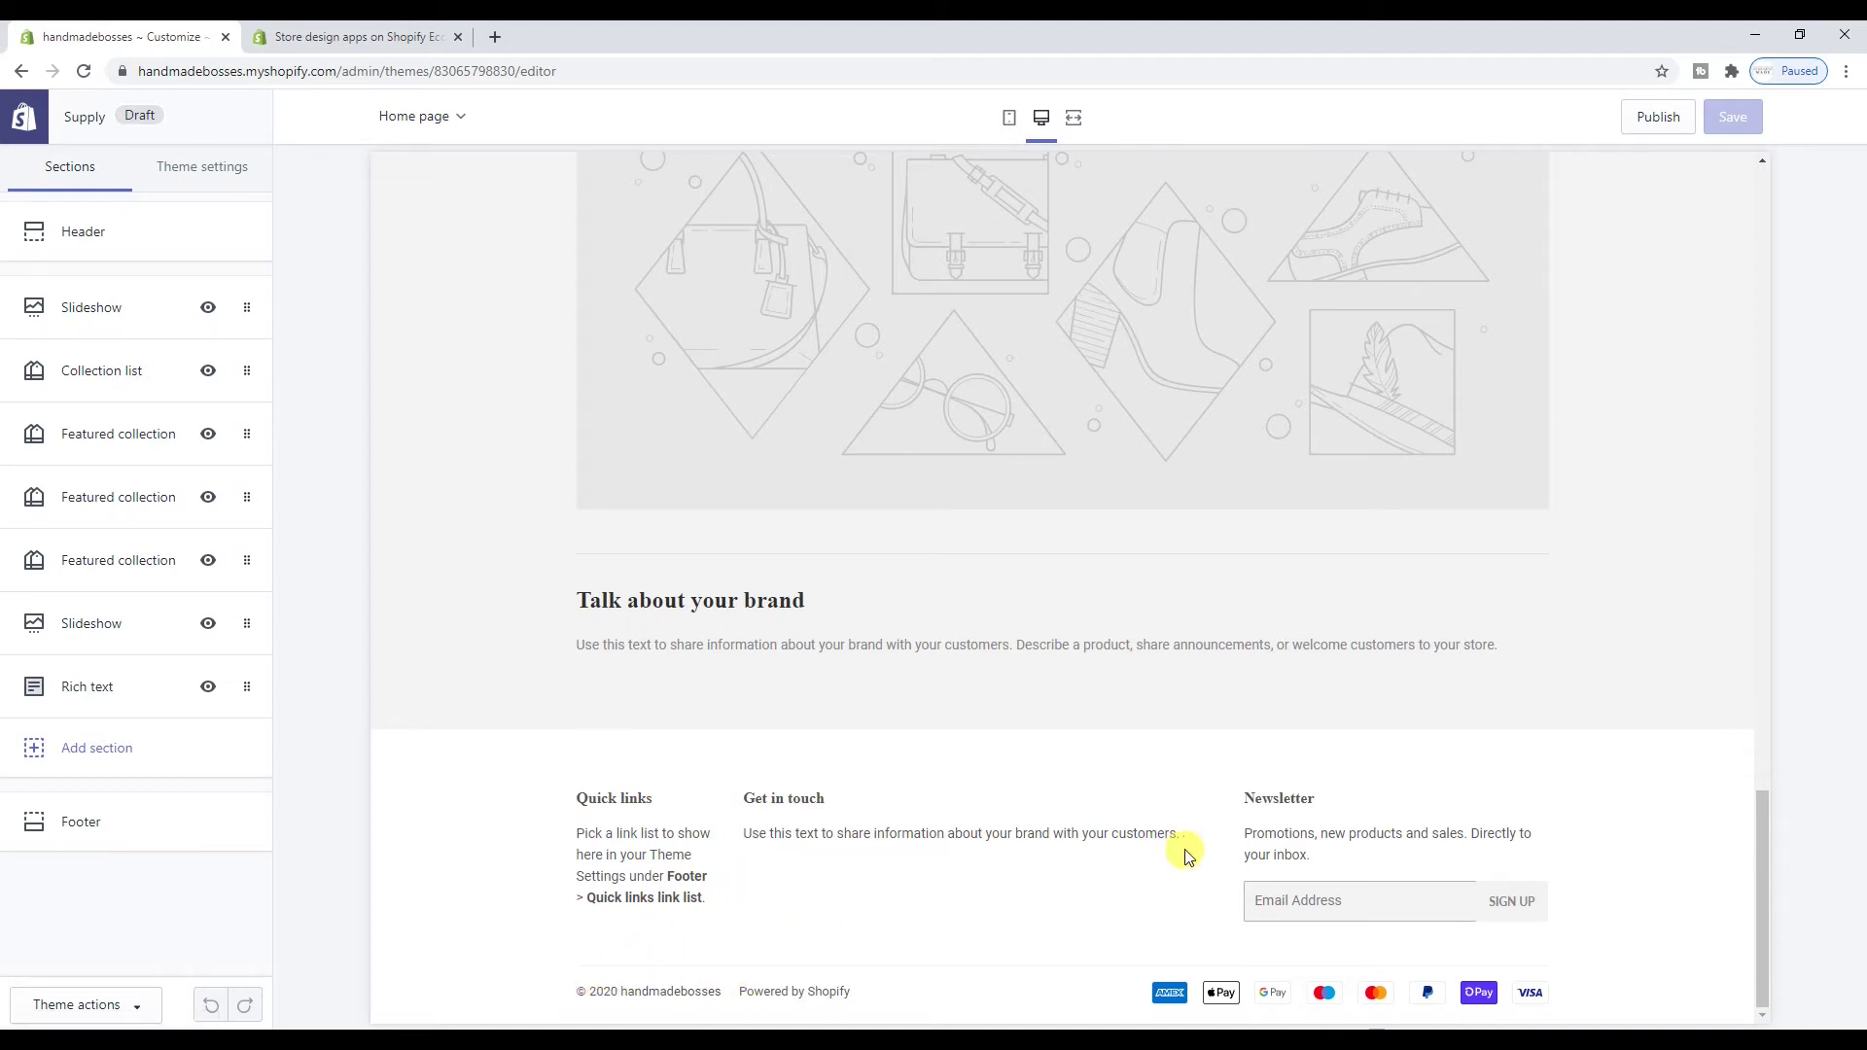
scroll(1185, 834, "up", 15)
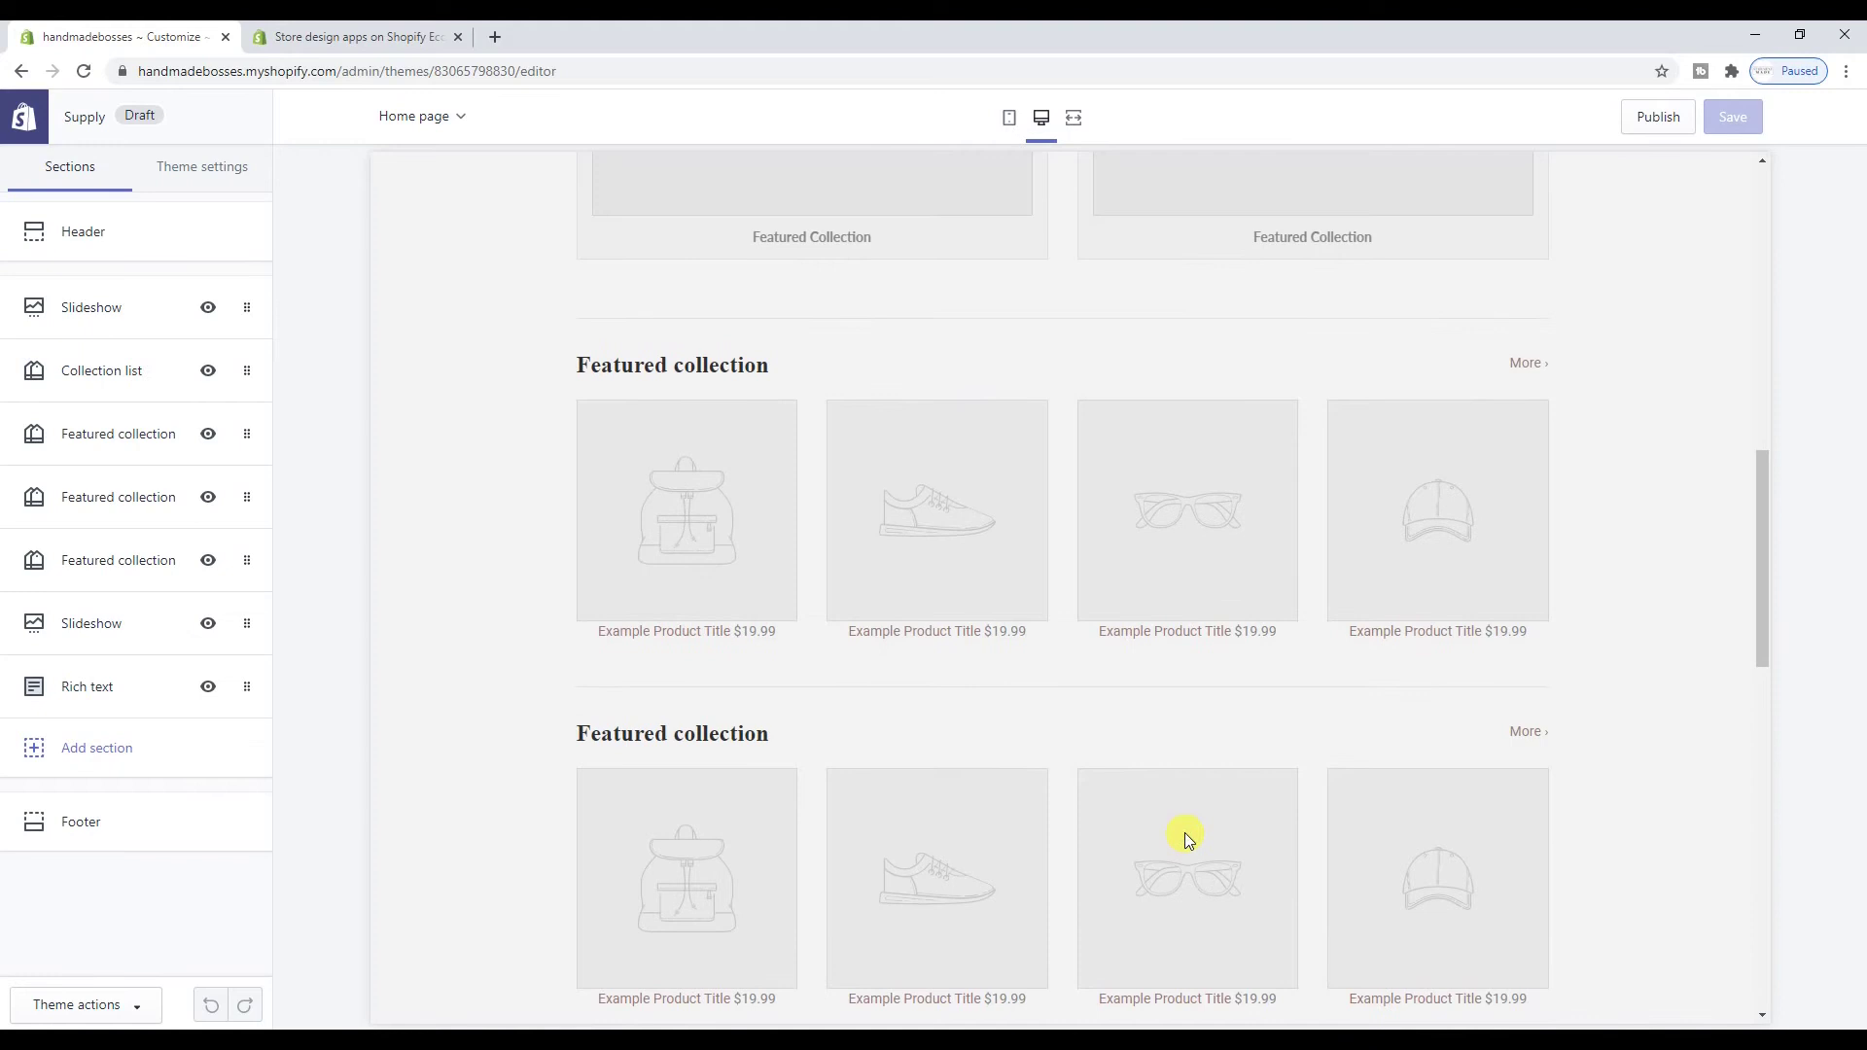
scroll(1184, 839, "up", 3)
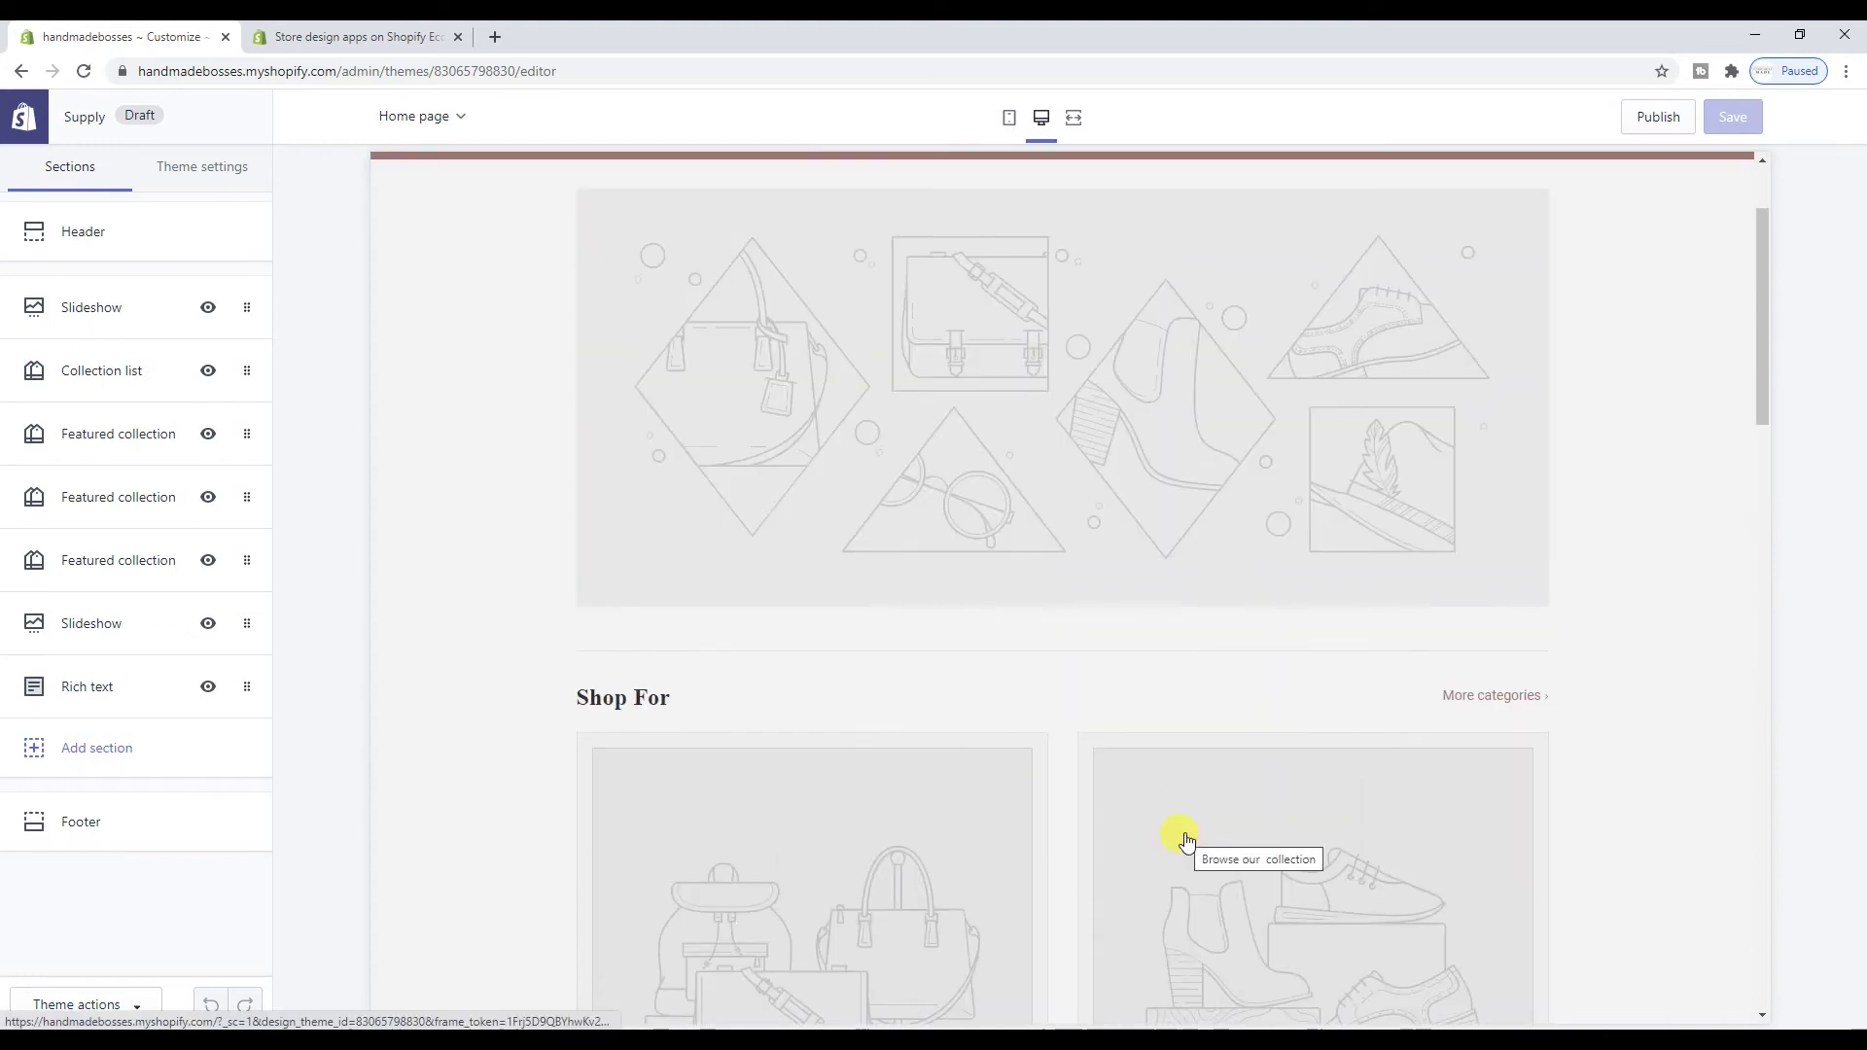
scroll(1186, 839, "up", 3)
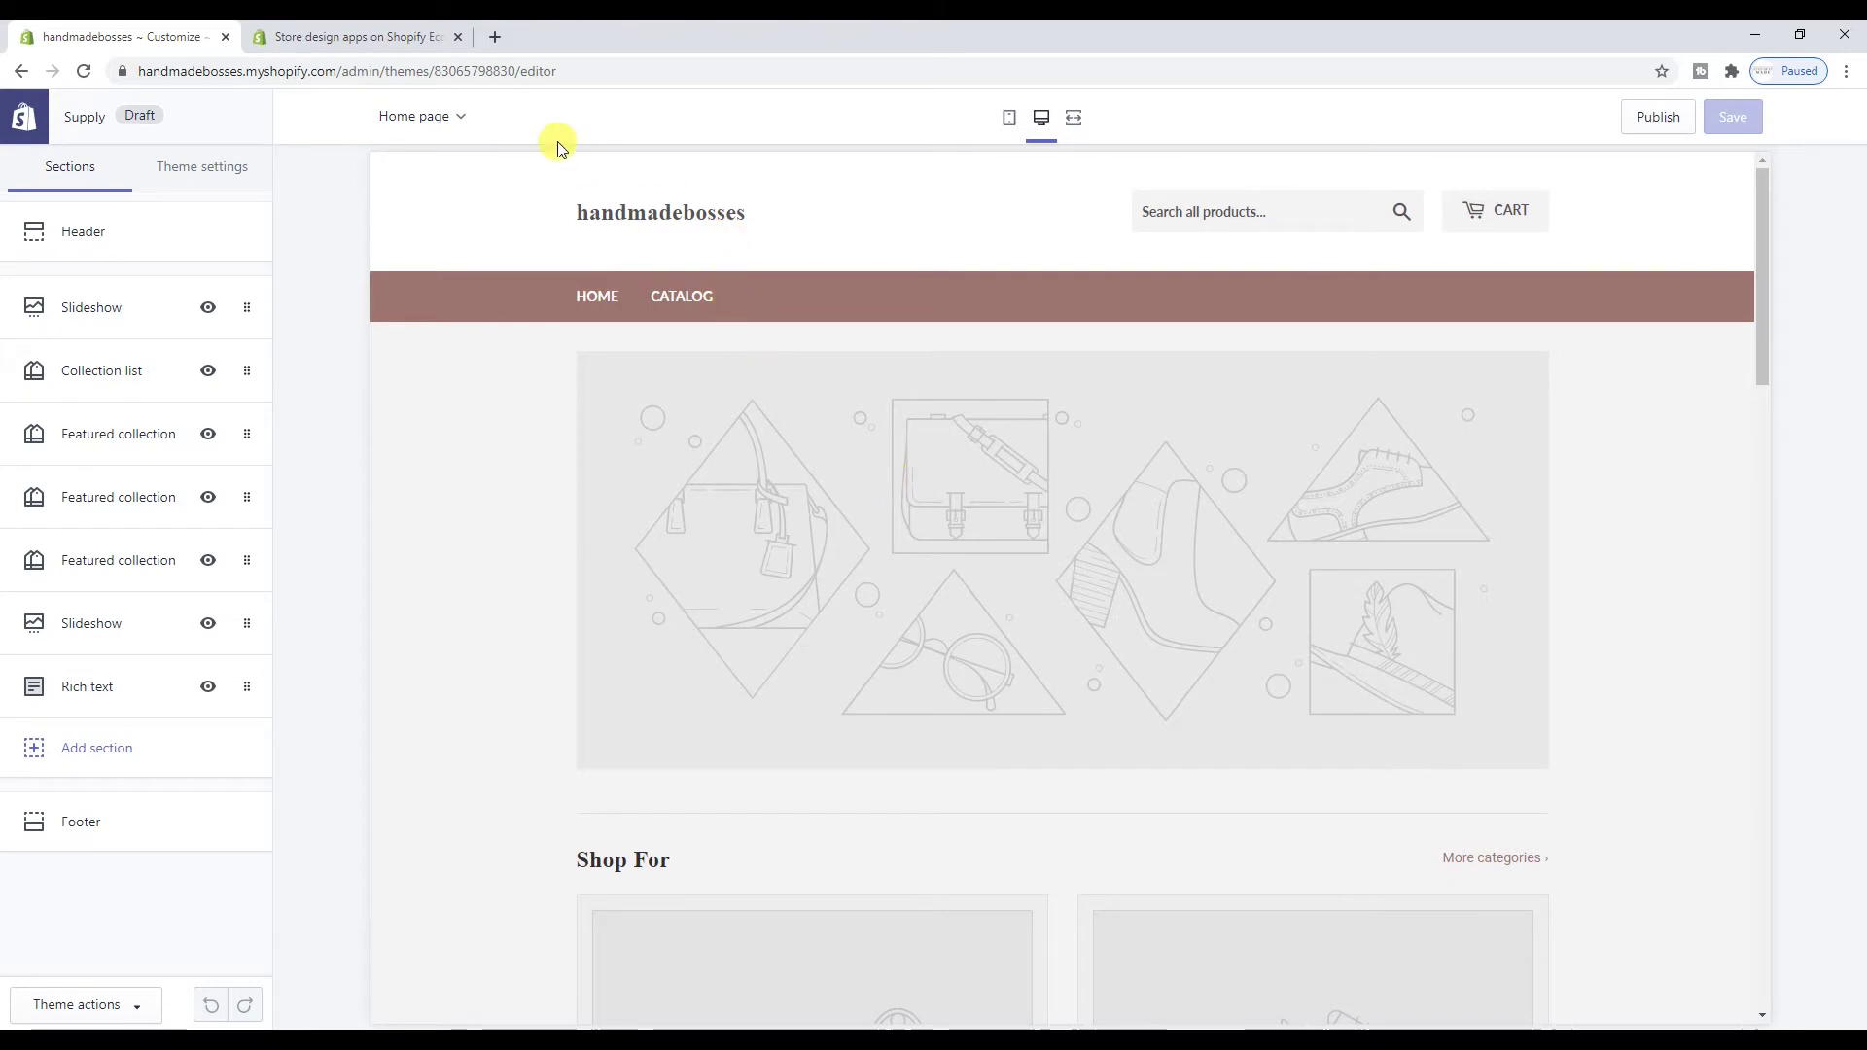
left_click(335, 36)
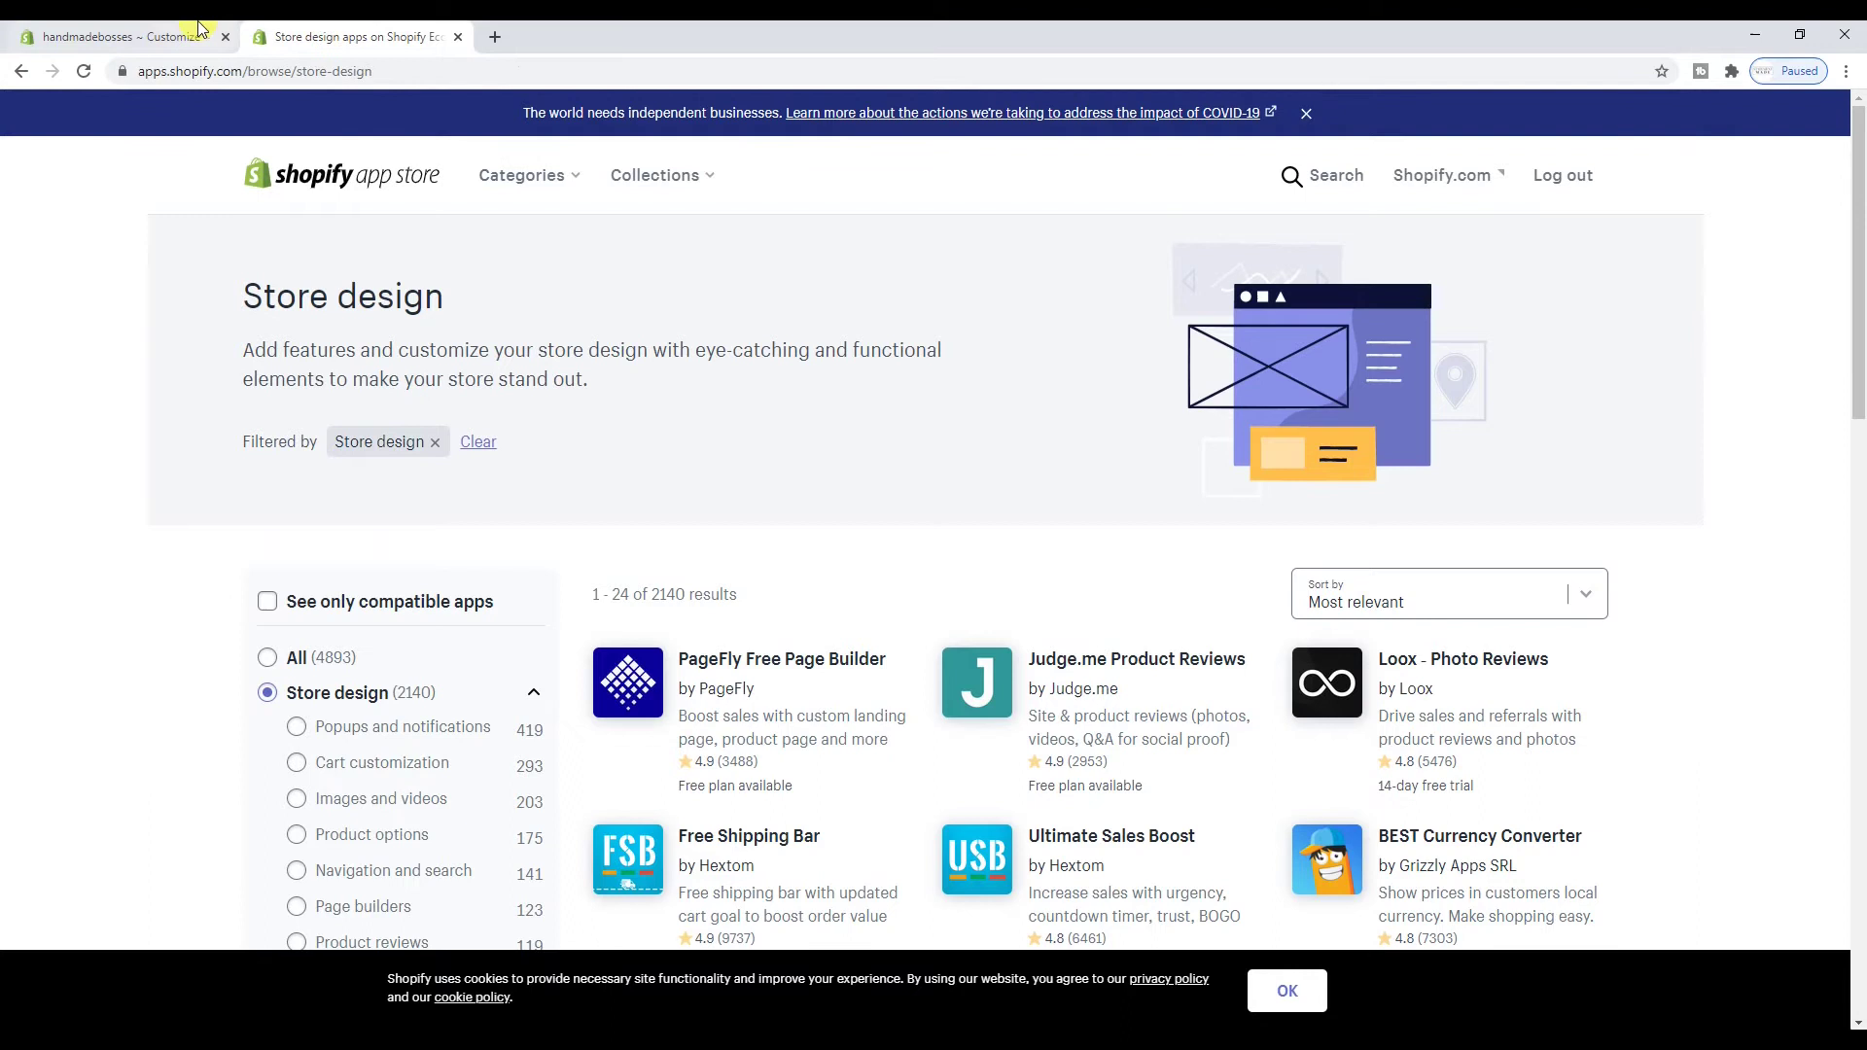
left_click(156, 36)
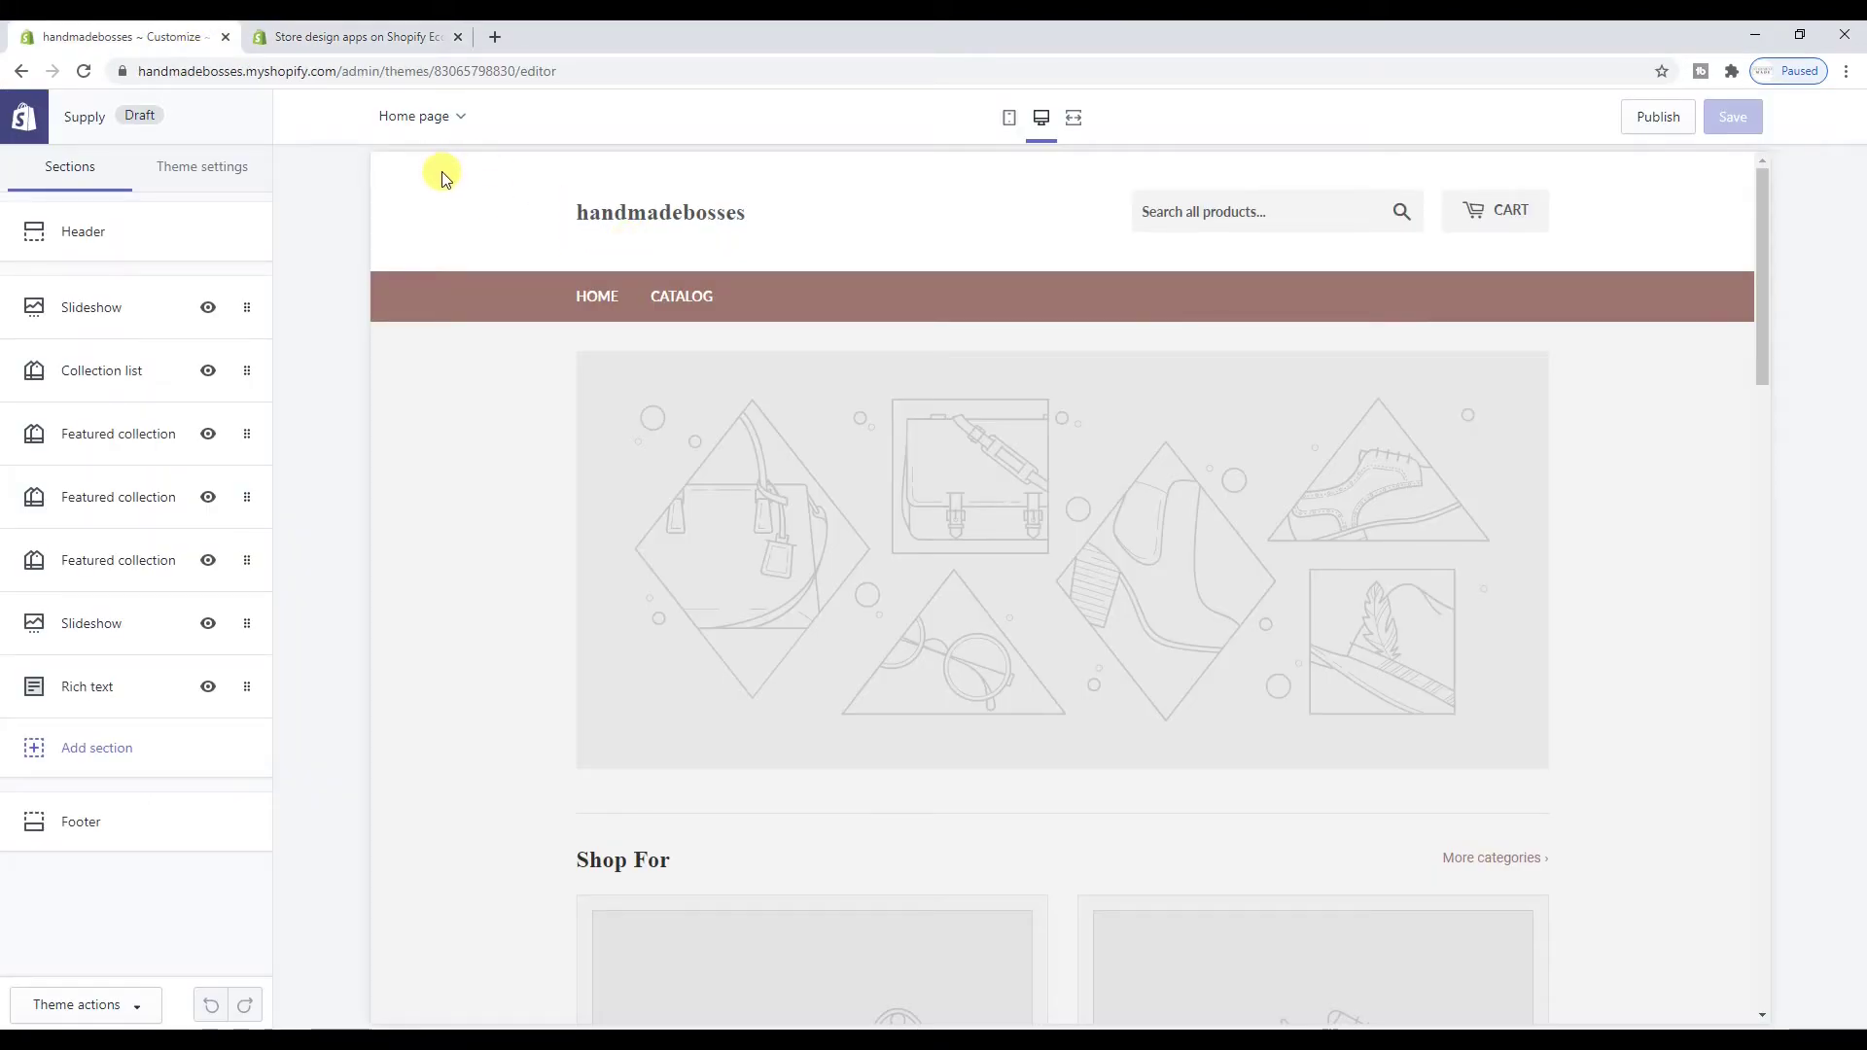
Return to the Themes page and open the details of the free Minimal theme
key("F5")
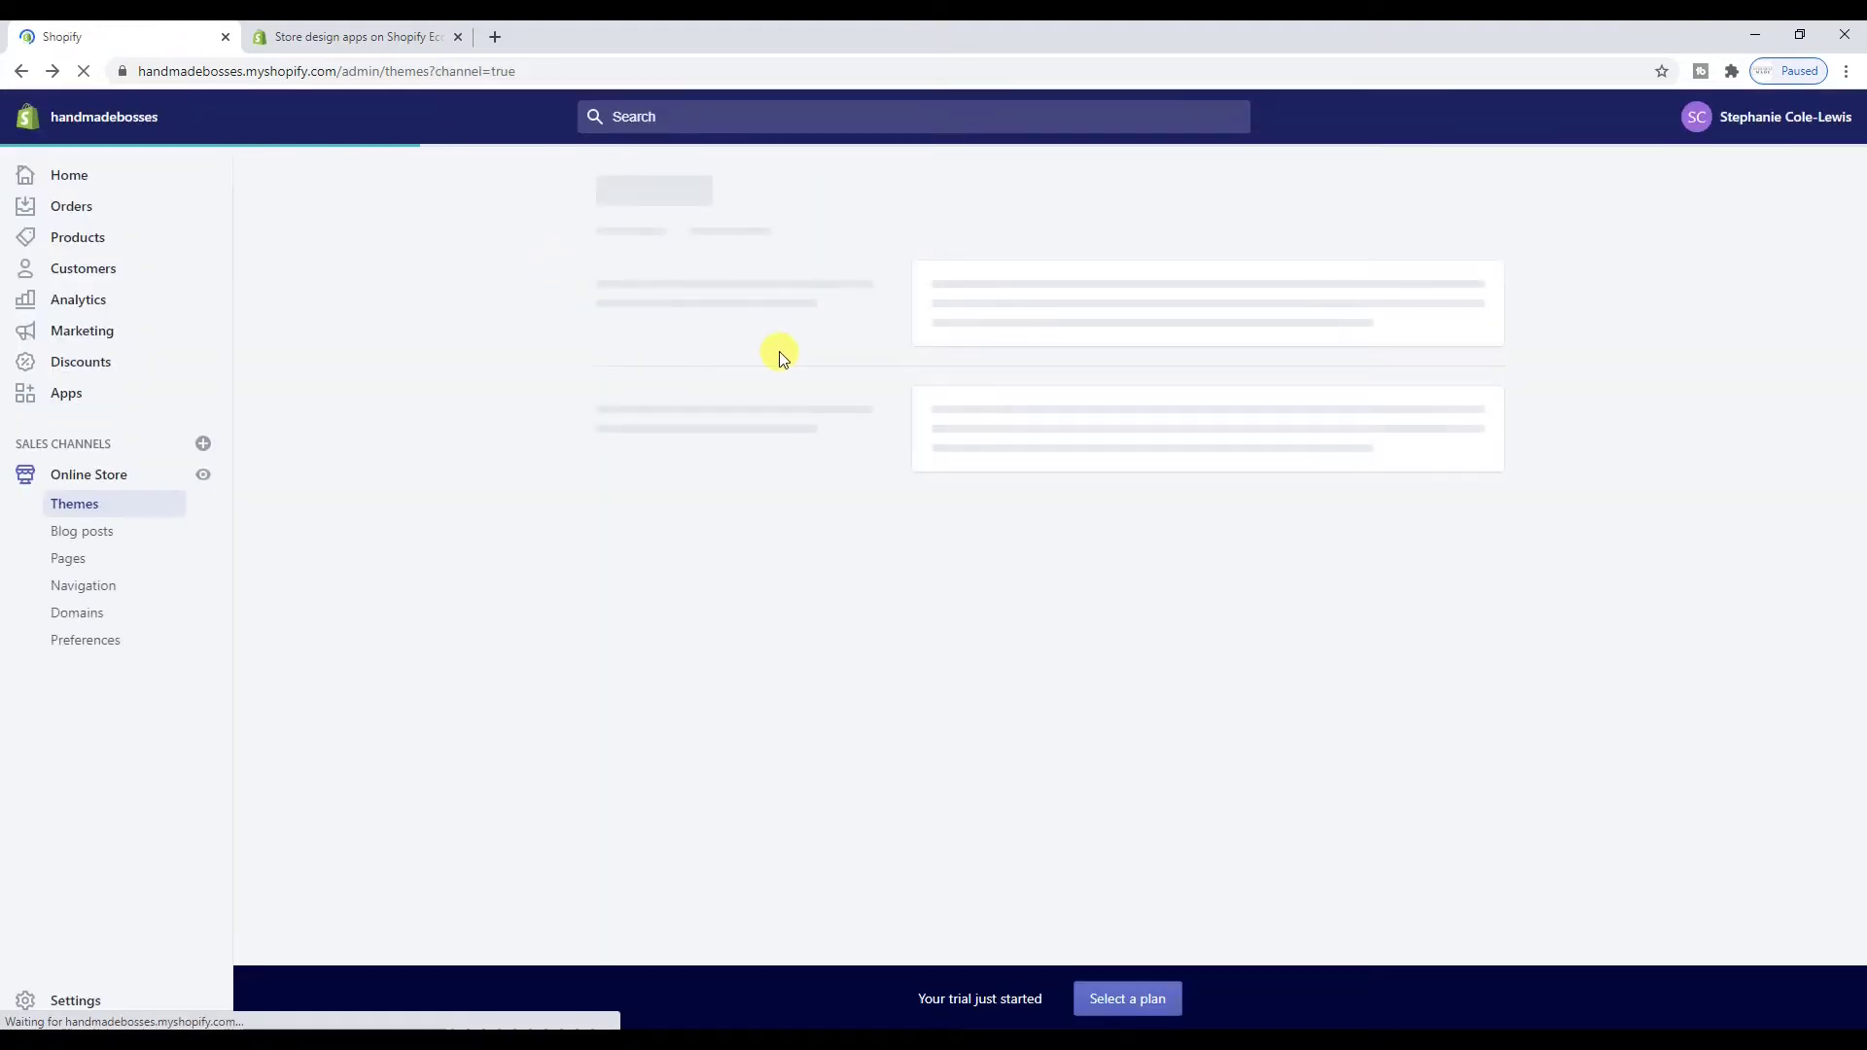
scroll(989, 428, "down", 5)
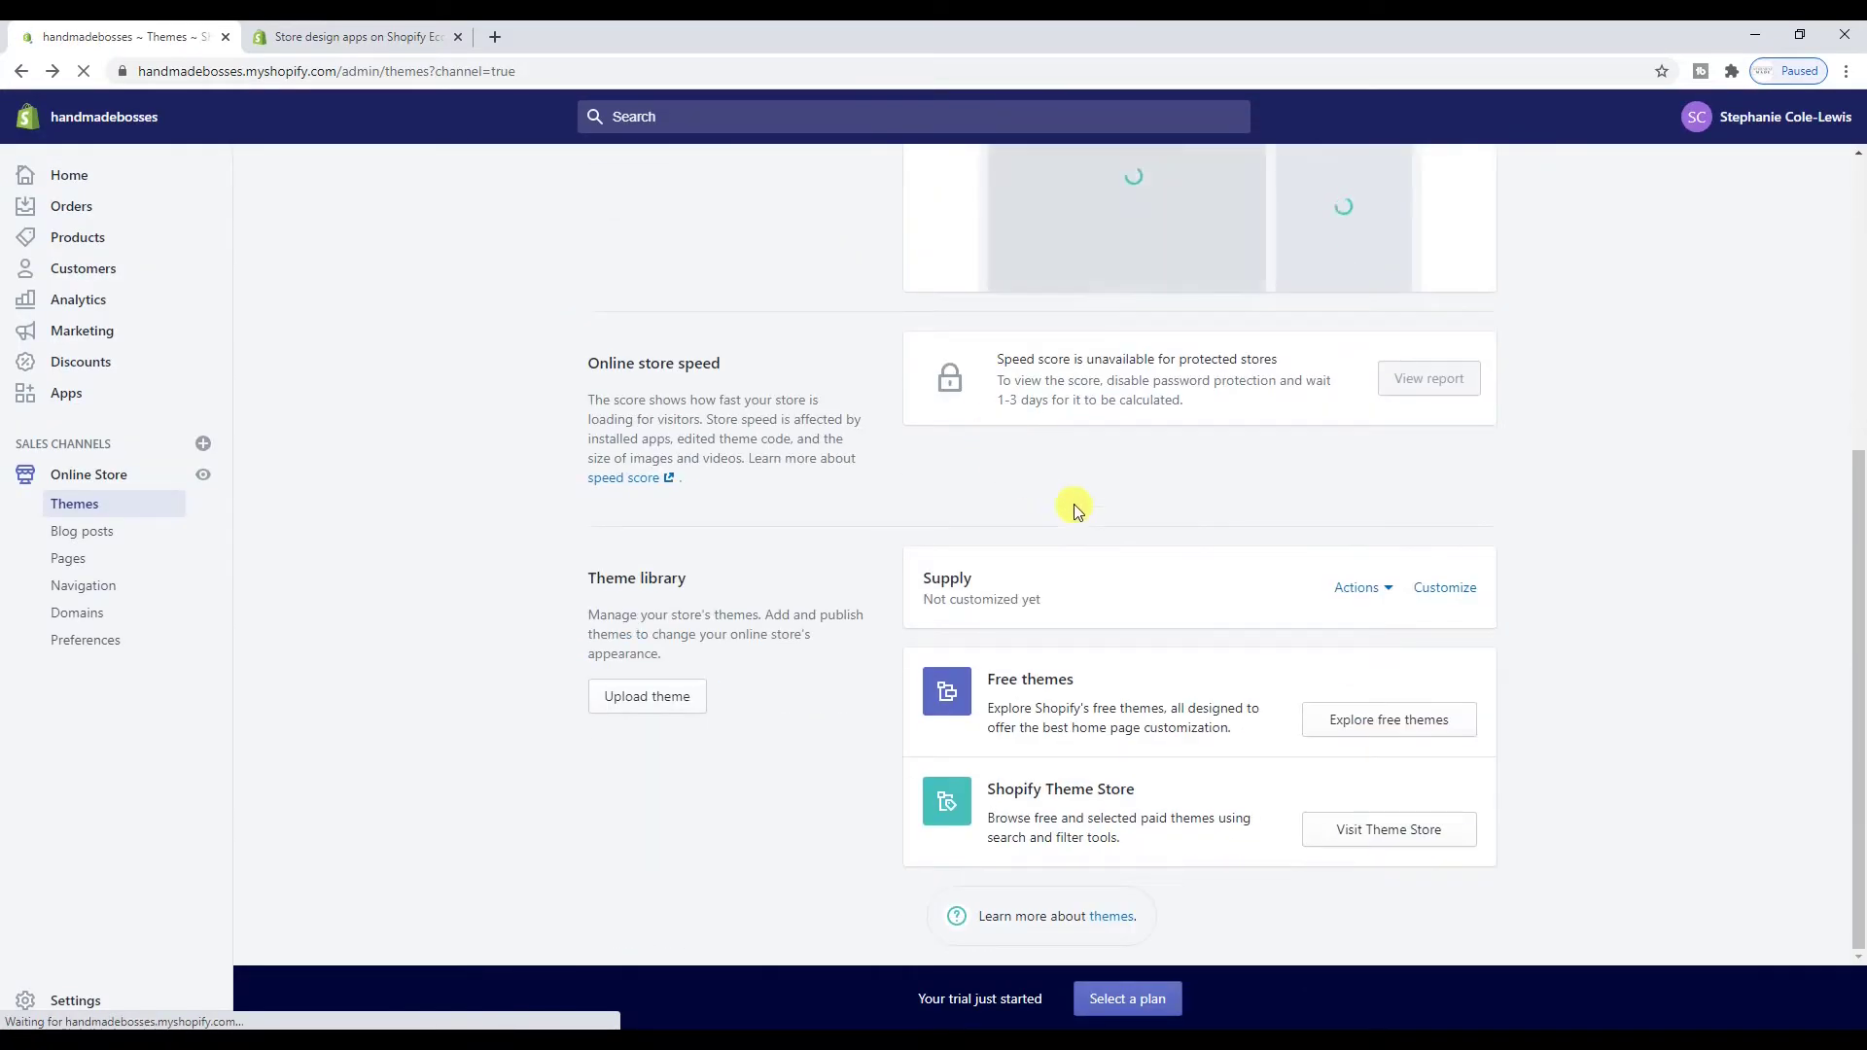
left_click(1418, 717)
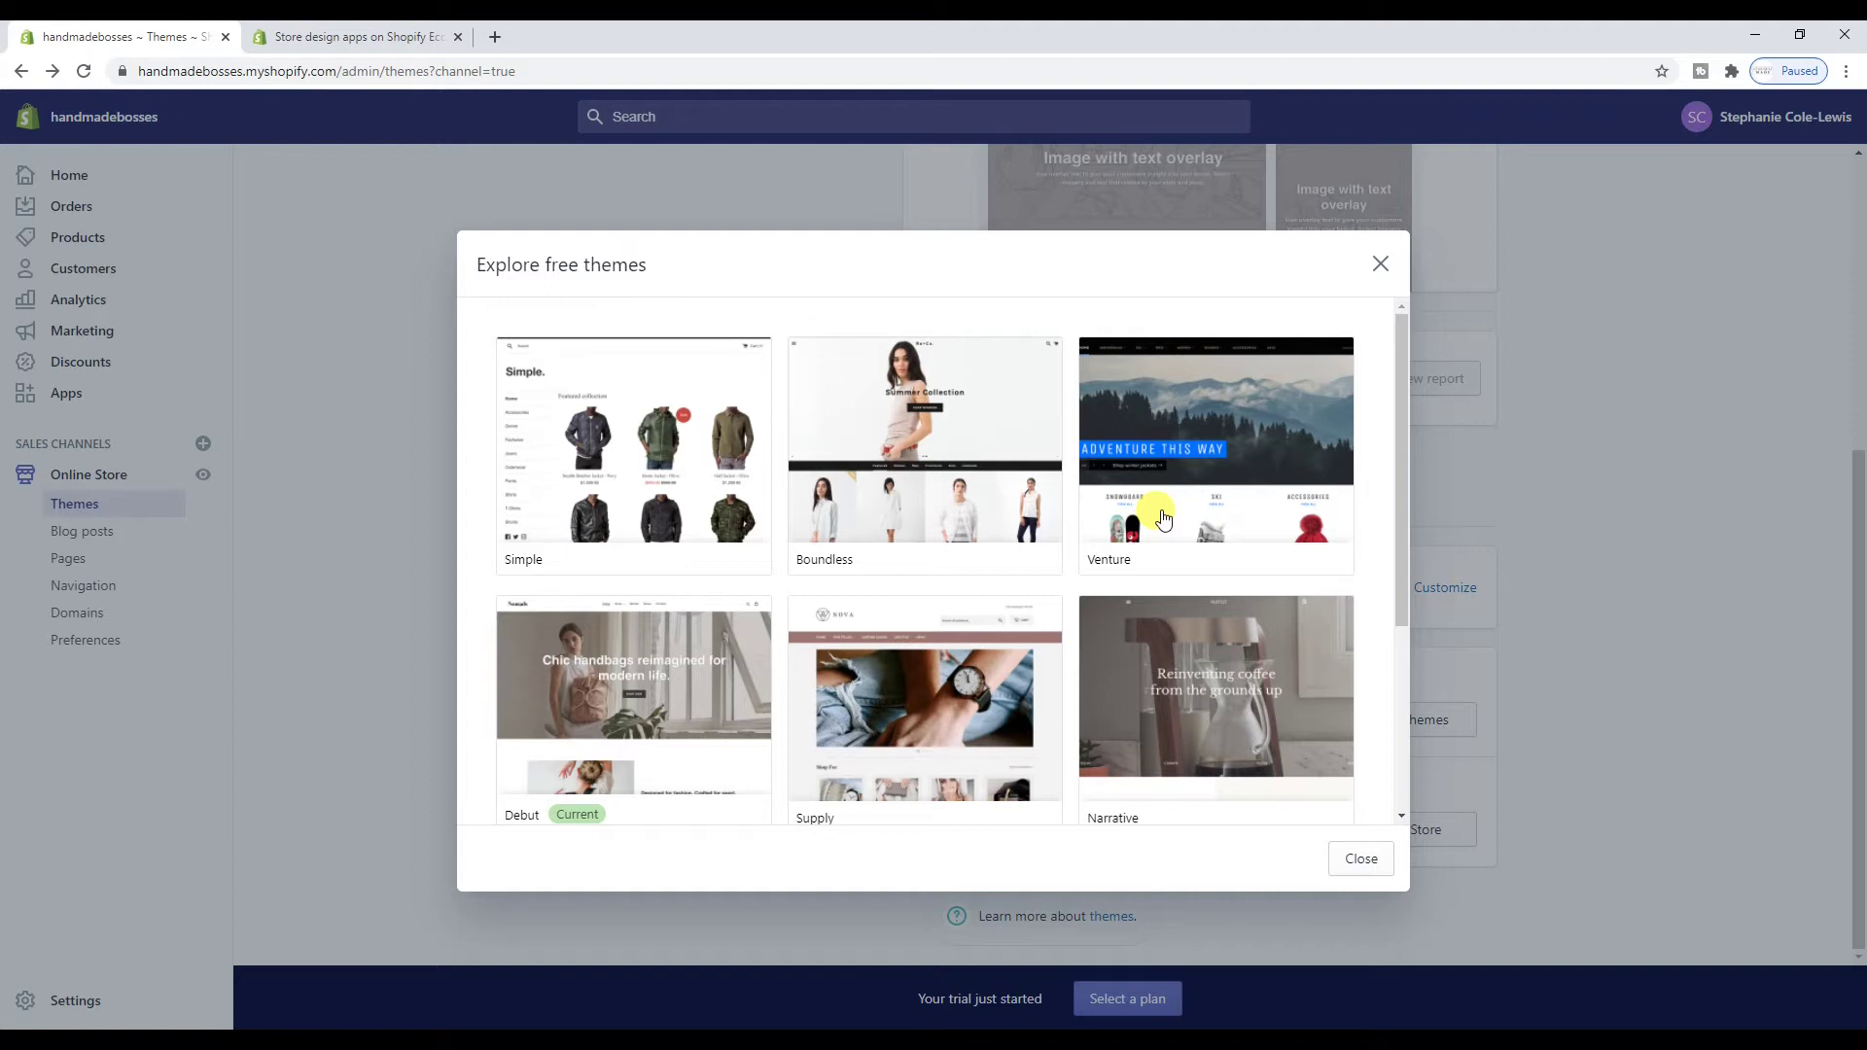
scroll(1164, 518, "down", 3)
left_click(909, 627)
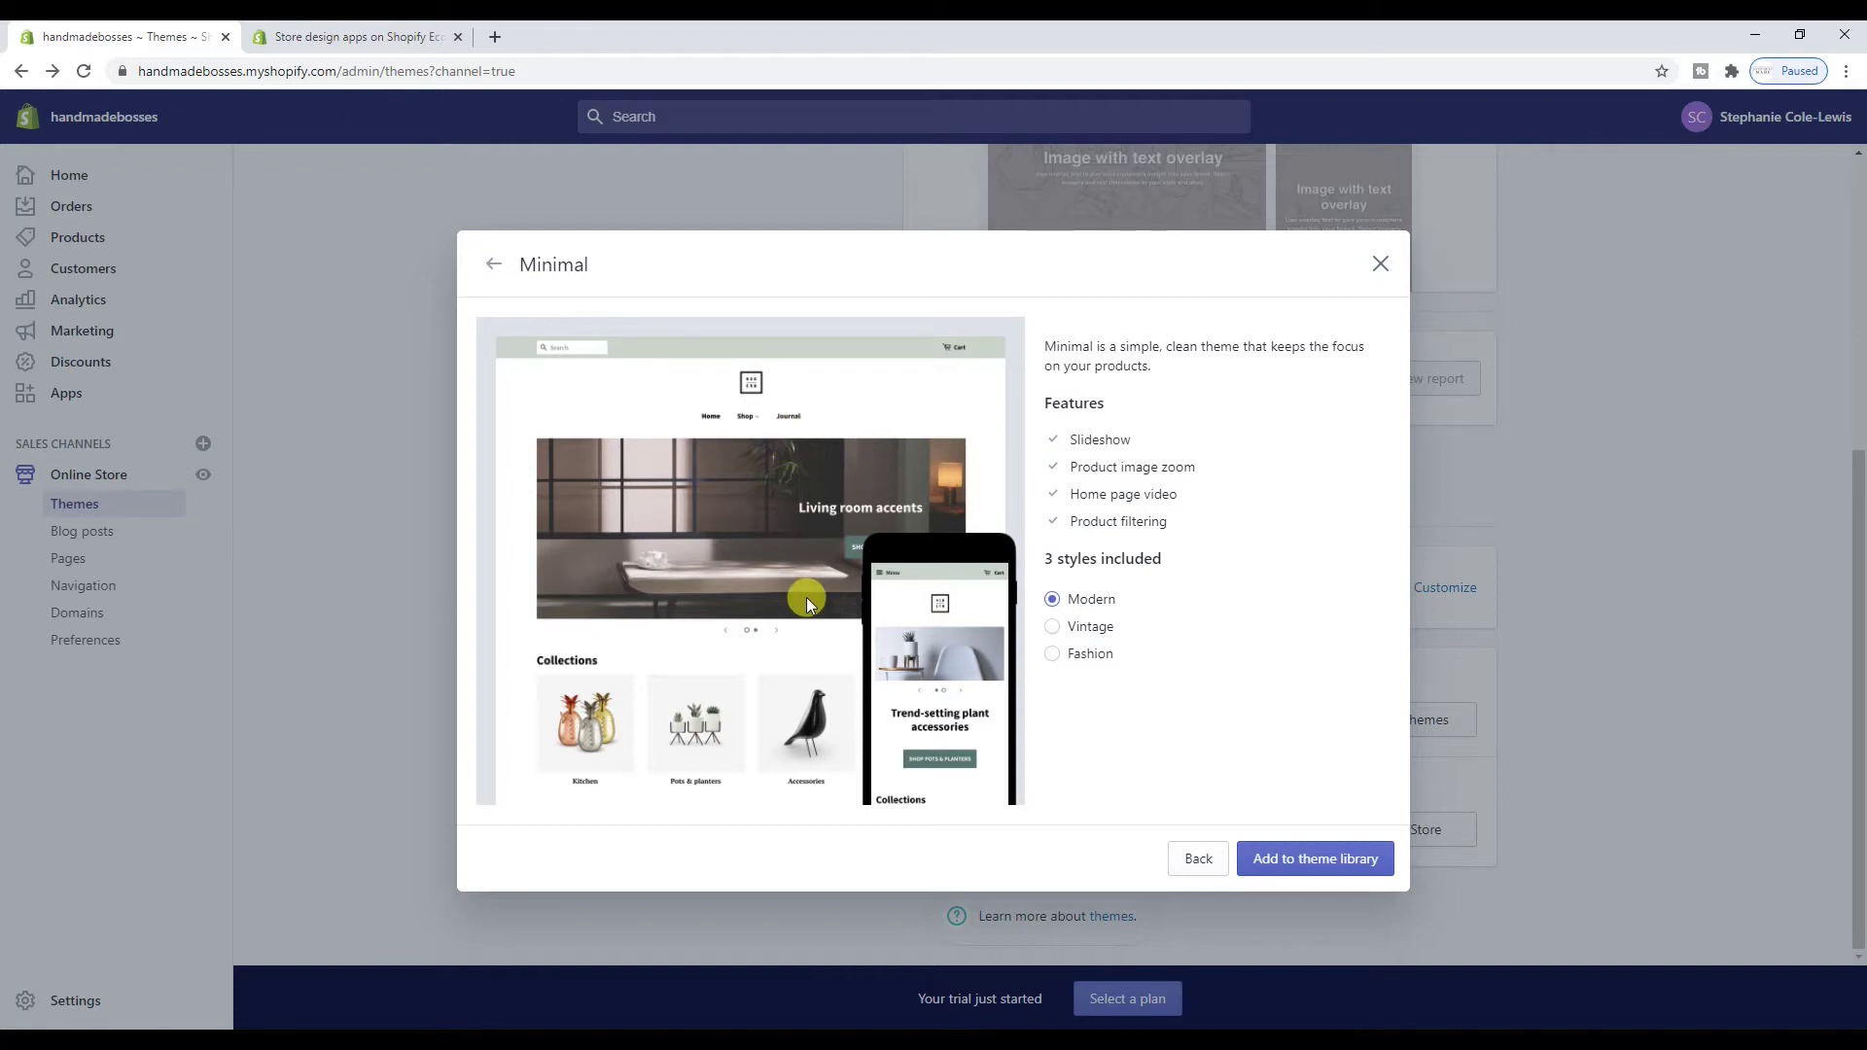
Preview Minimal's Vintage and Fashion styles and add the theme to the theme library in the Modern style
left_click(1080, 627)
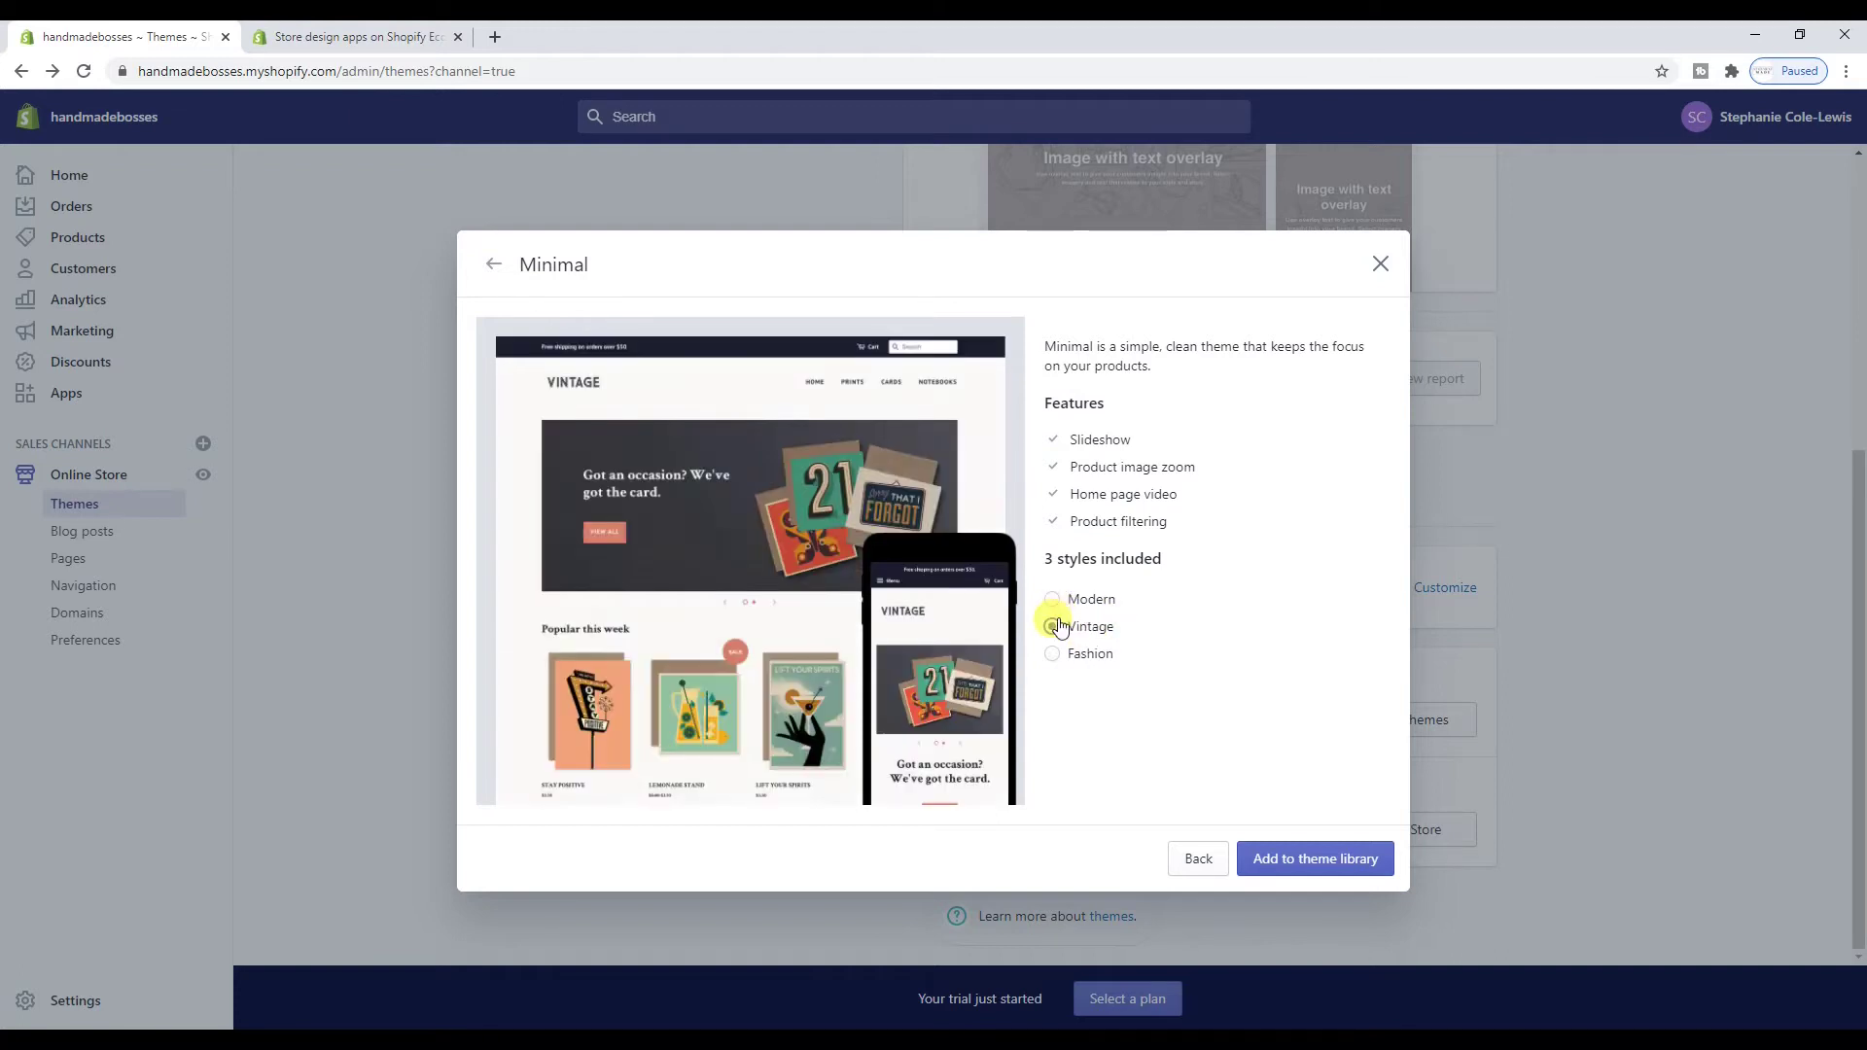
left_click(1054, 655)
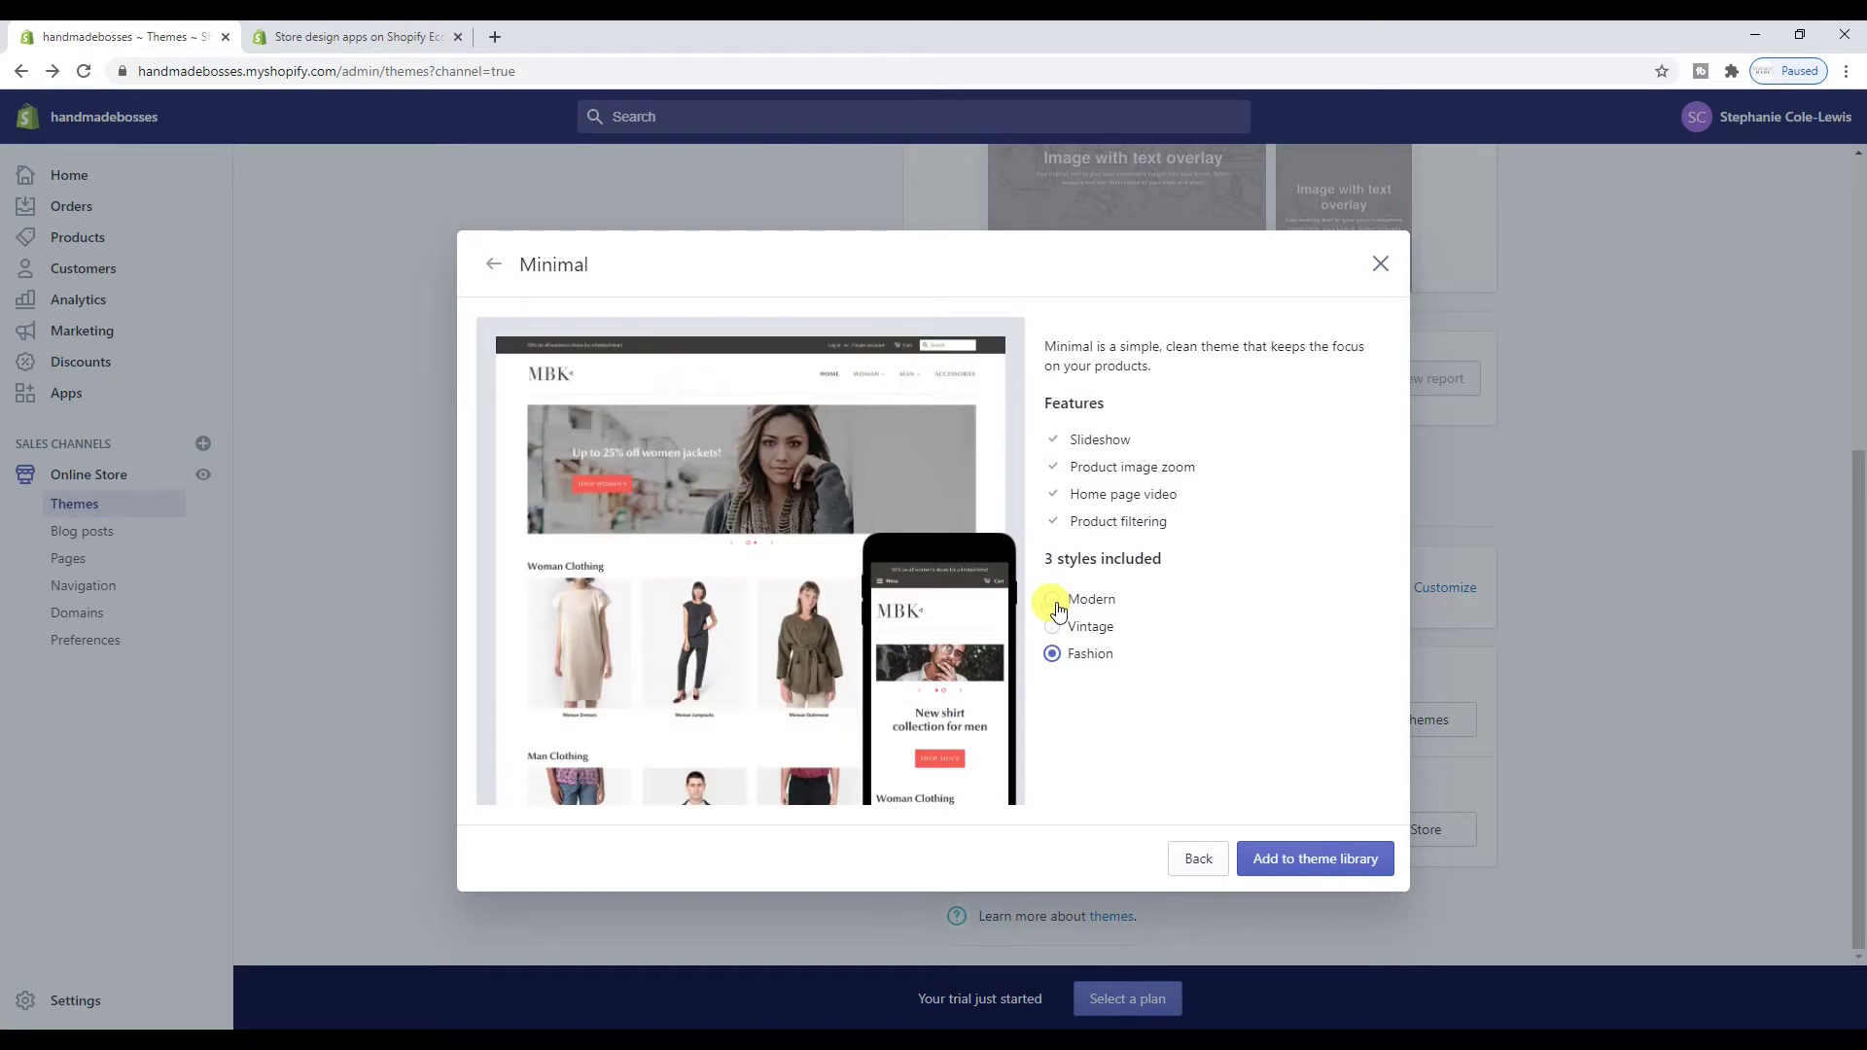
left_click(1057, 603)
left_click(1274, 865)
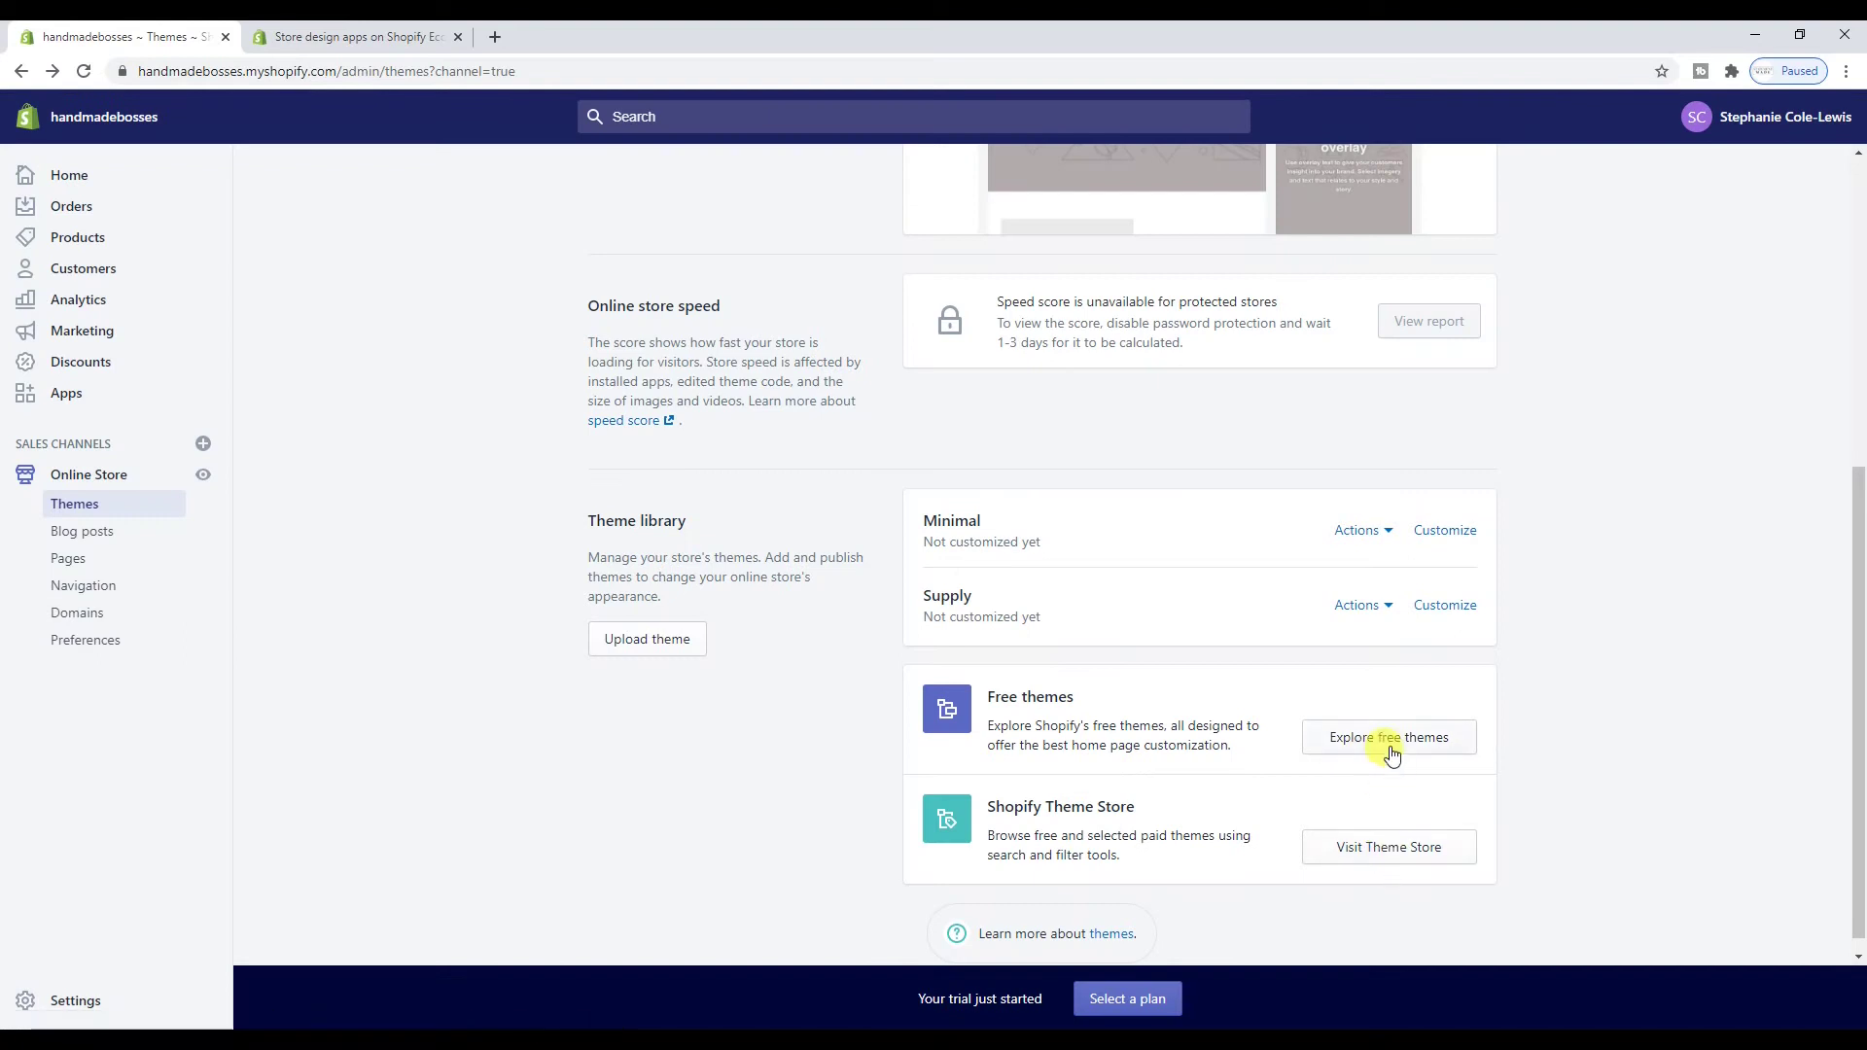
Browse the full range of free themes and view the details of the Express theme
left_click(1391, 745)
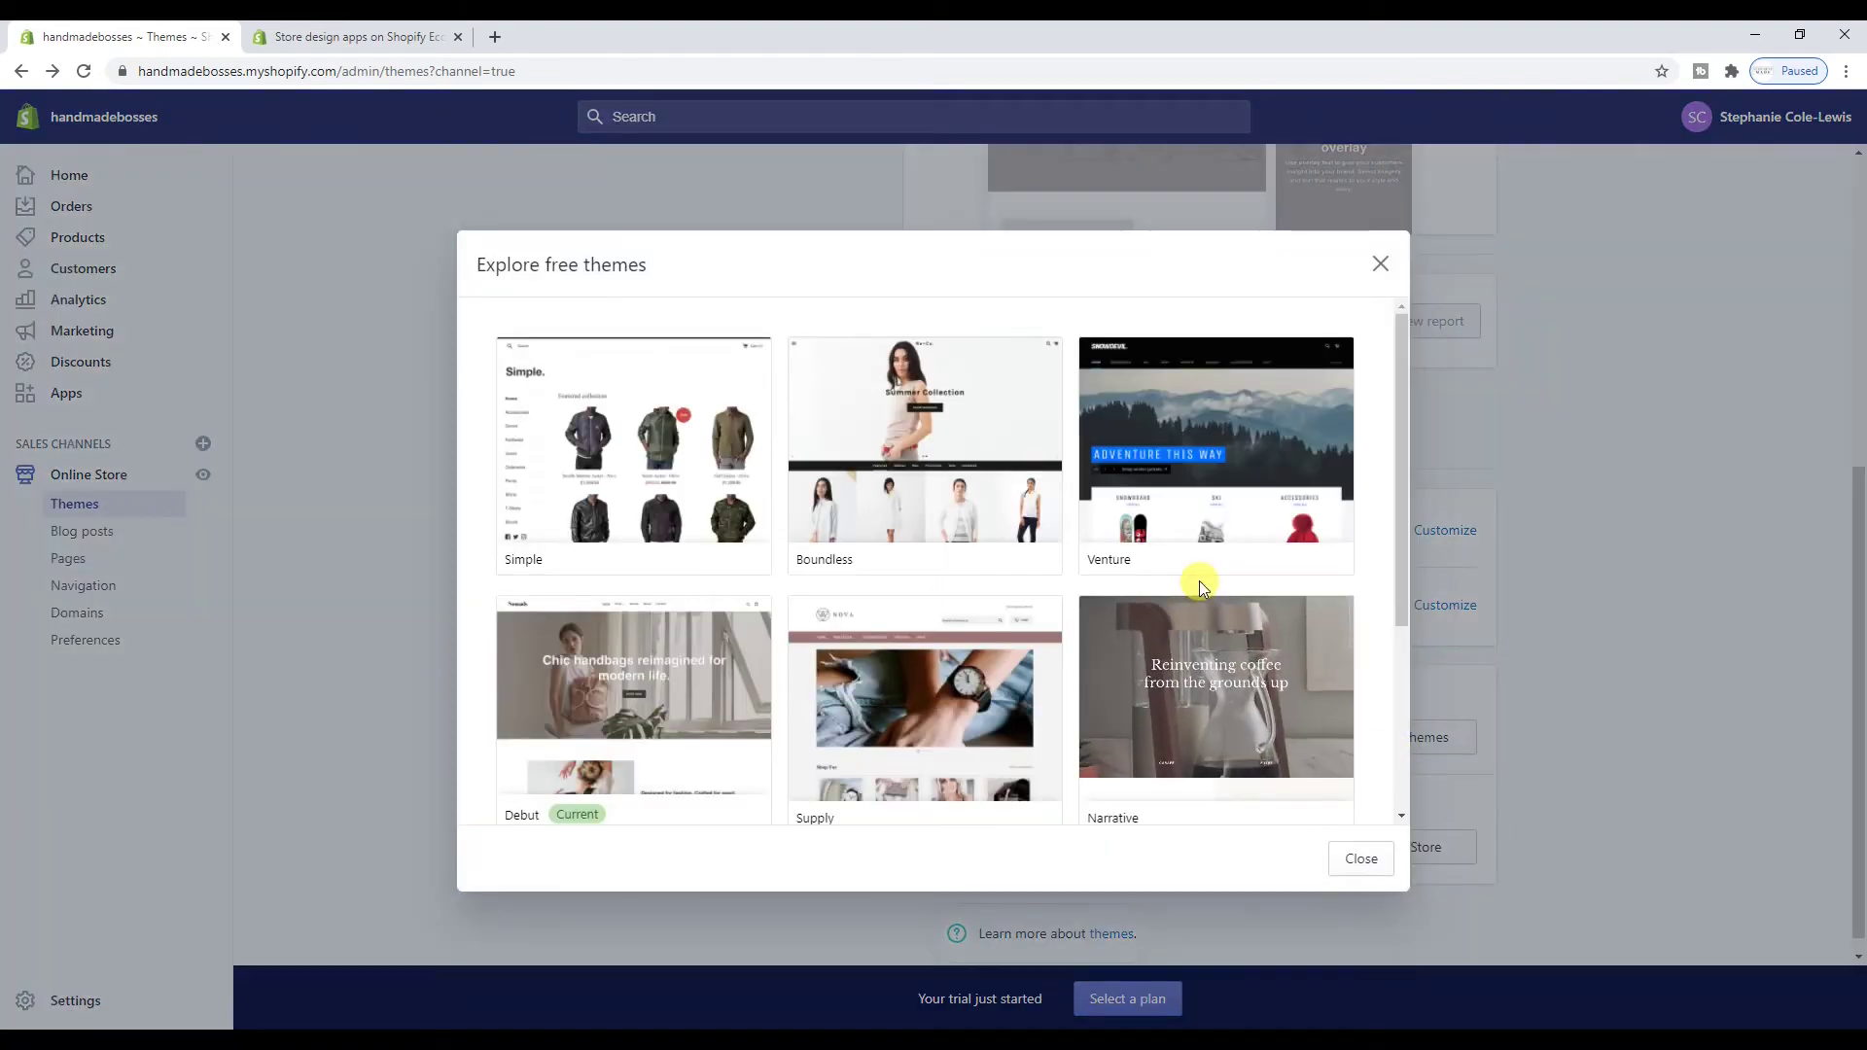
scroll(1201, 588, "down", 3)
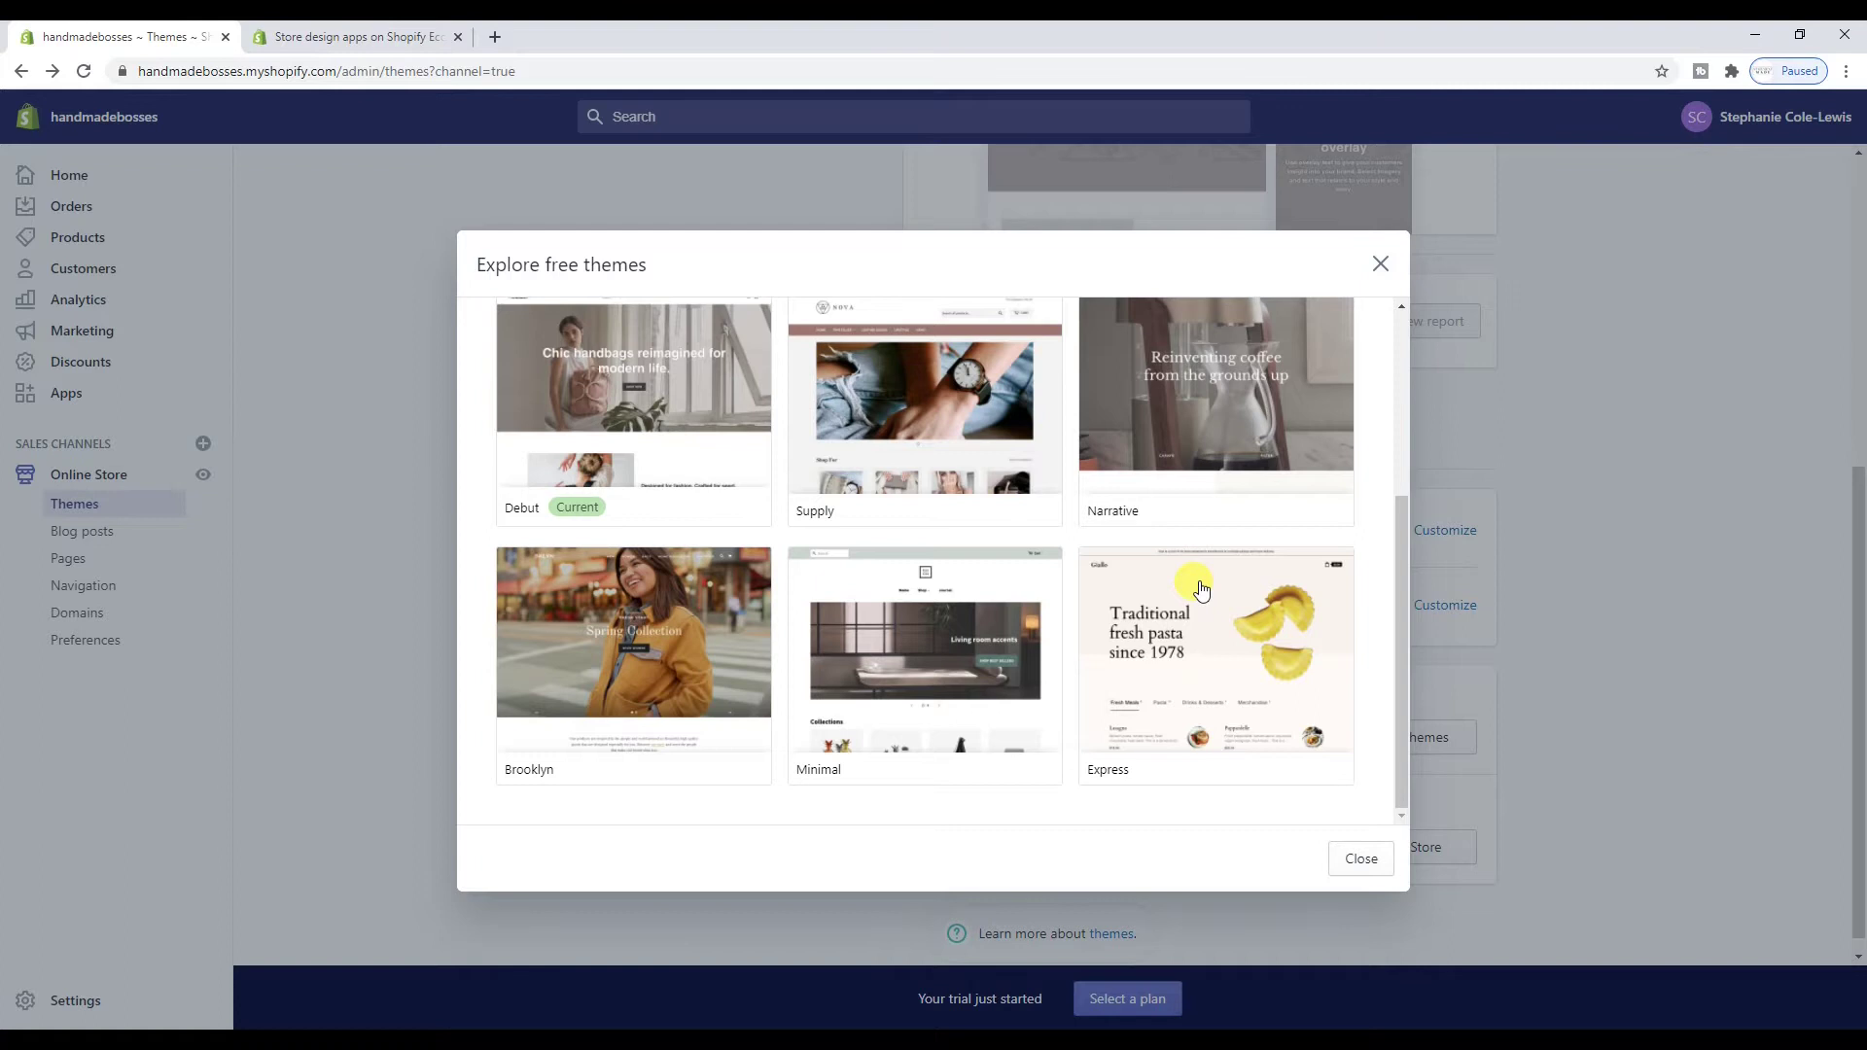
scroll(1017, 574, "up", 2)
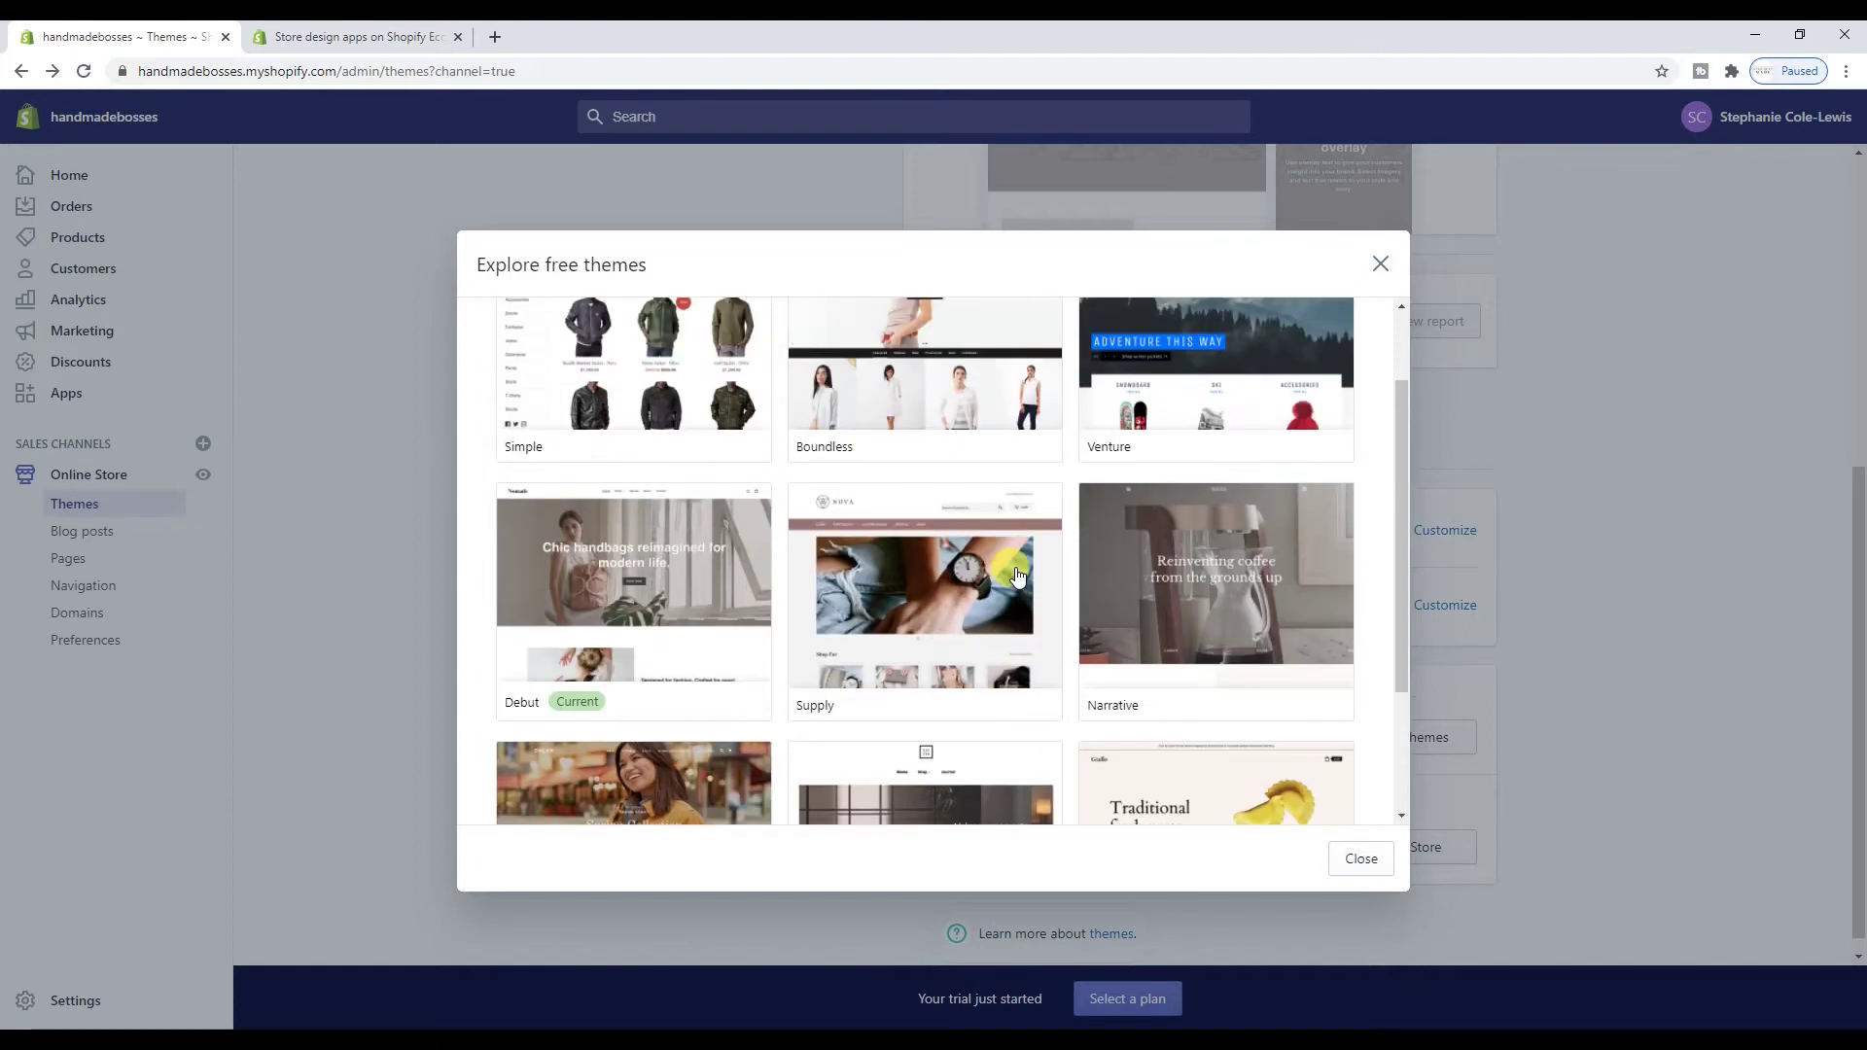
scroll(1018, 576, "up", 1)
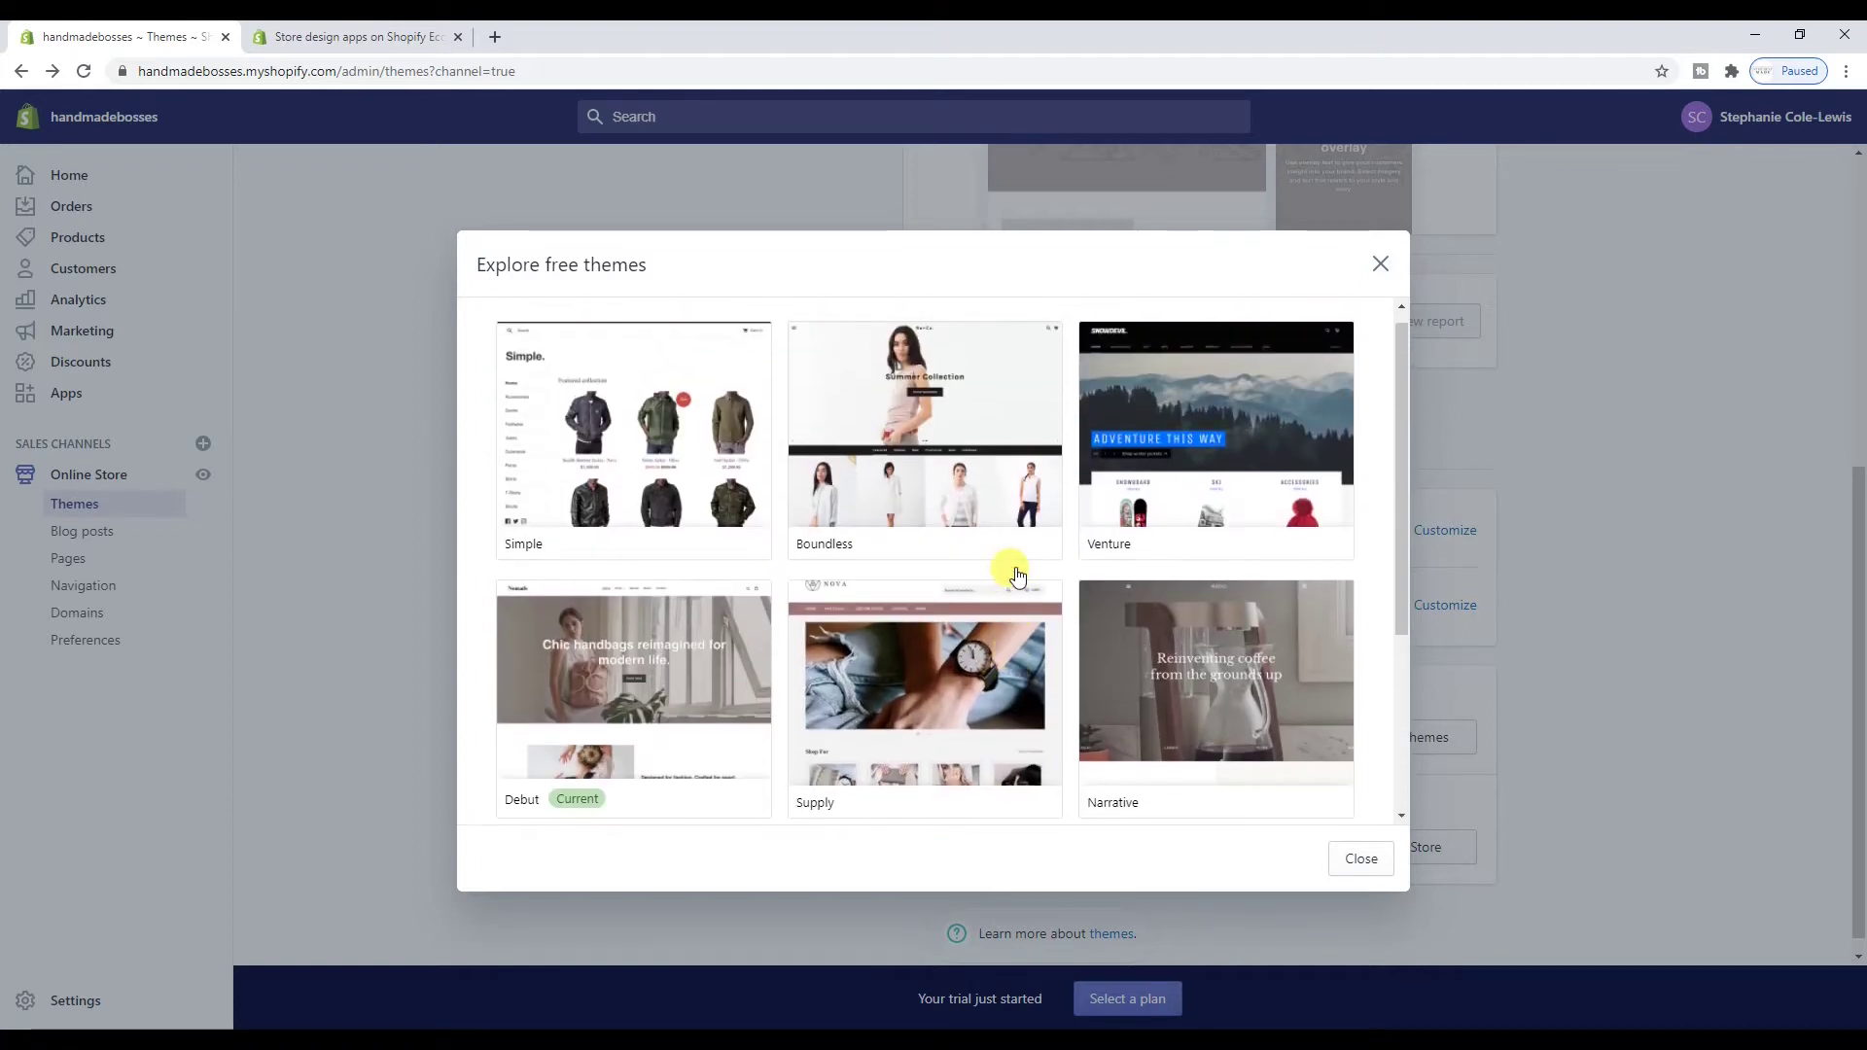
scroll(1015, 568, "down", 2)
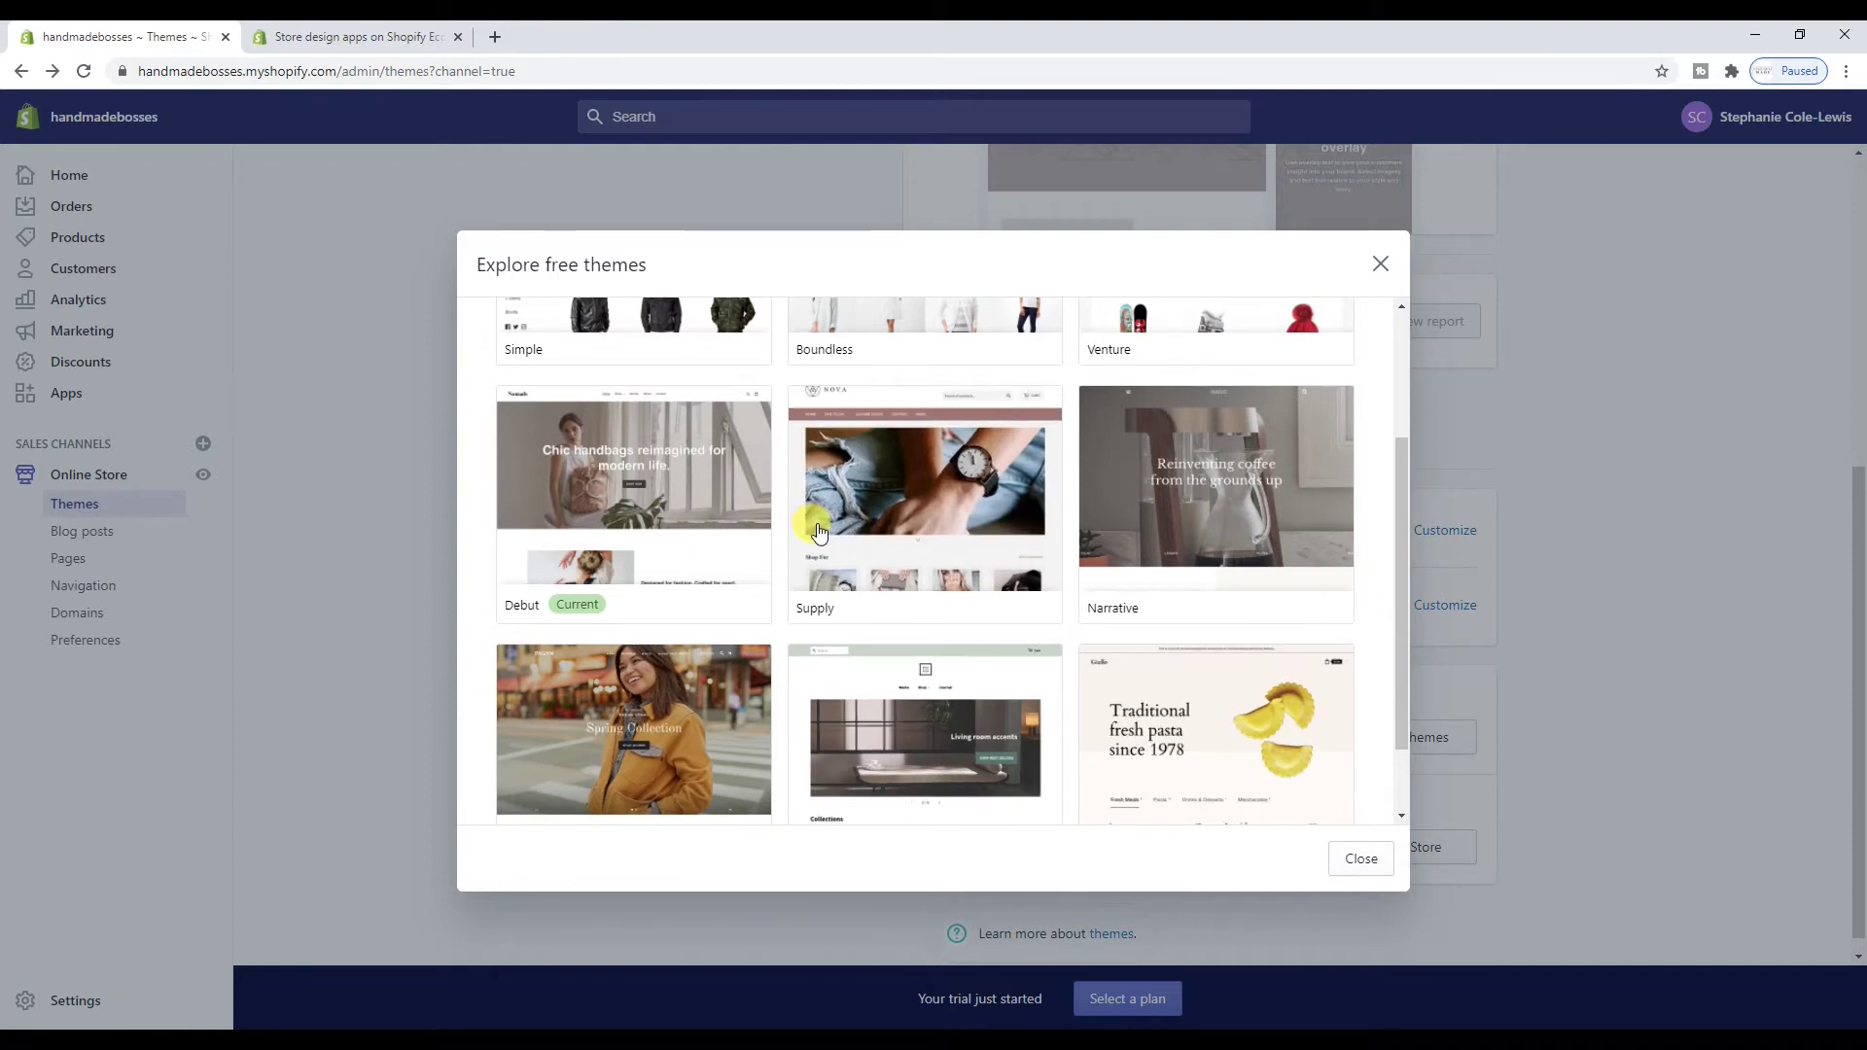
scroll(812, 525, "up", 2)
scroll(803, 487, "down", 2)
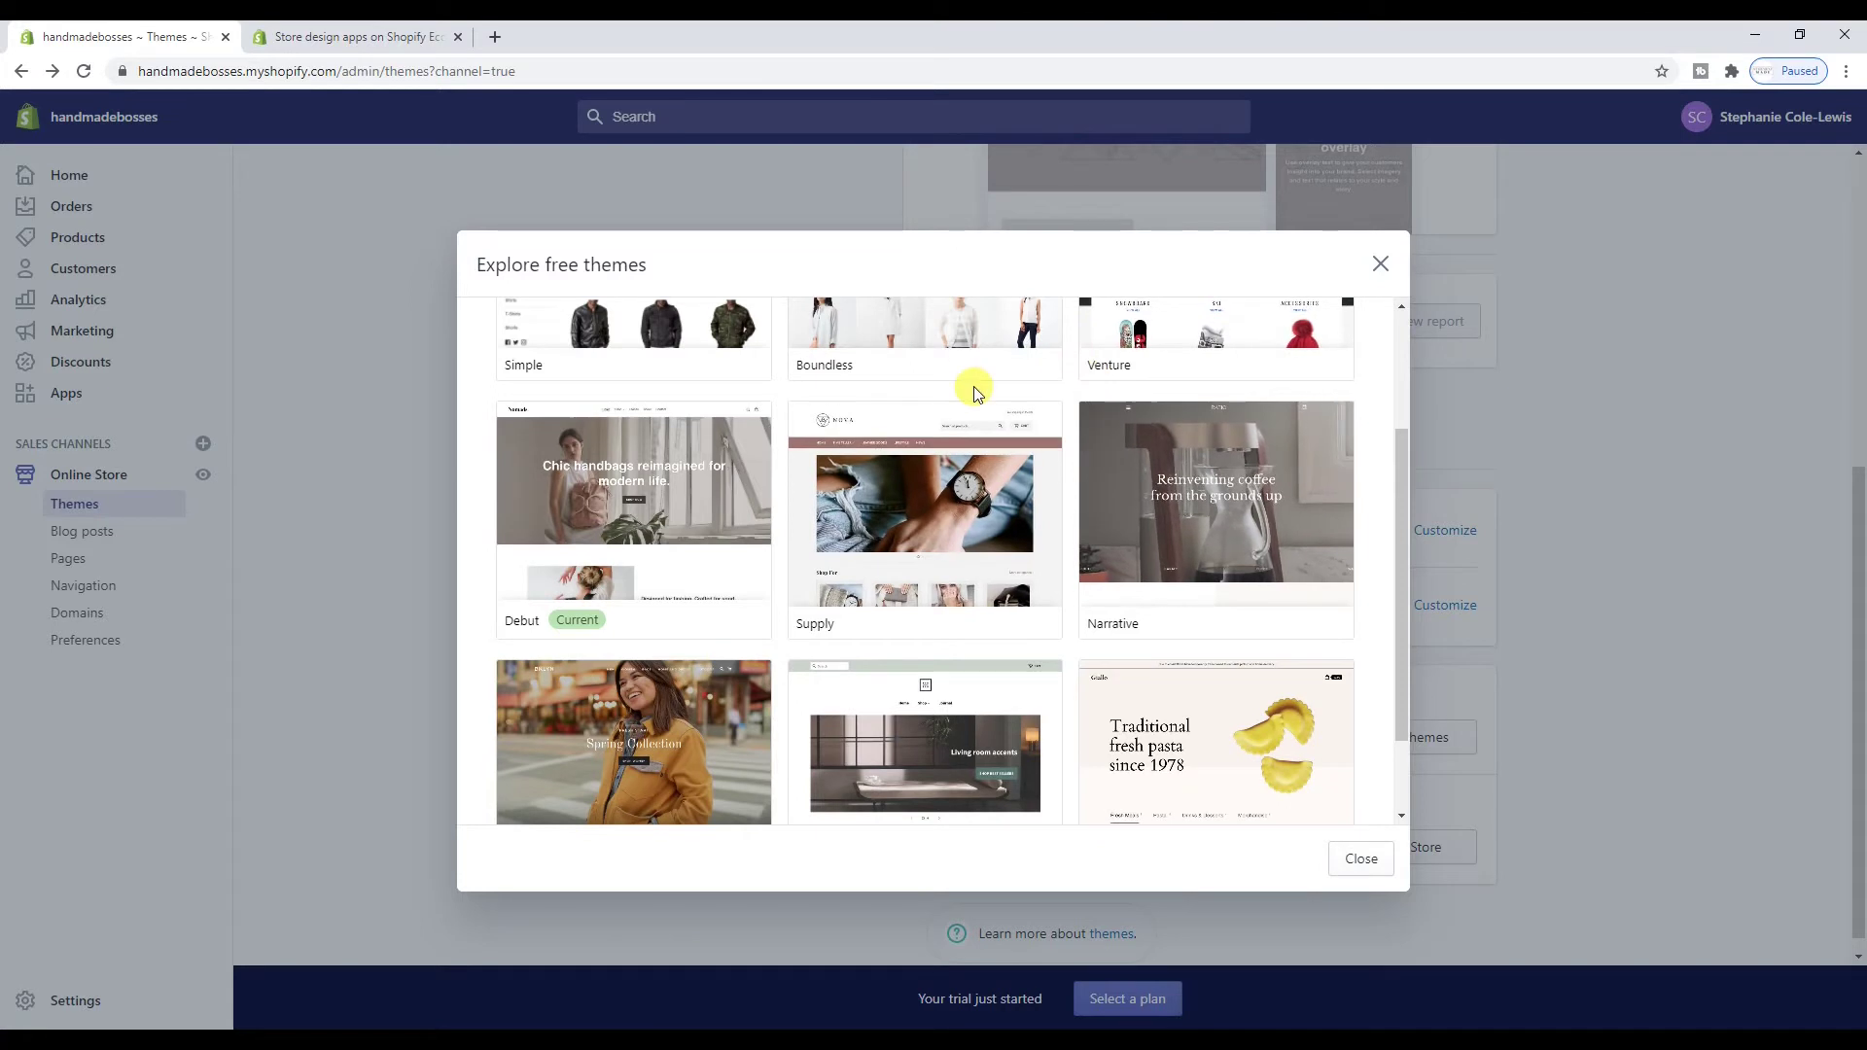
scroll(1011, 471, "up", 2)
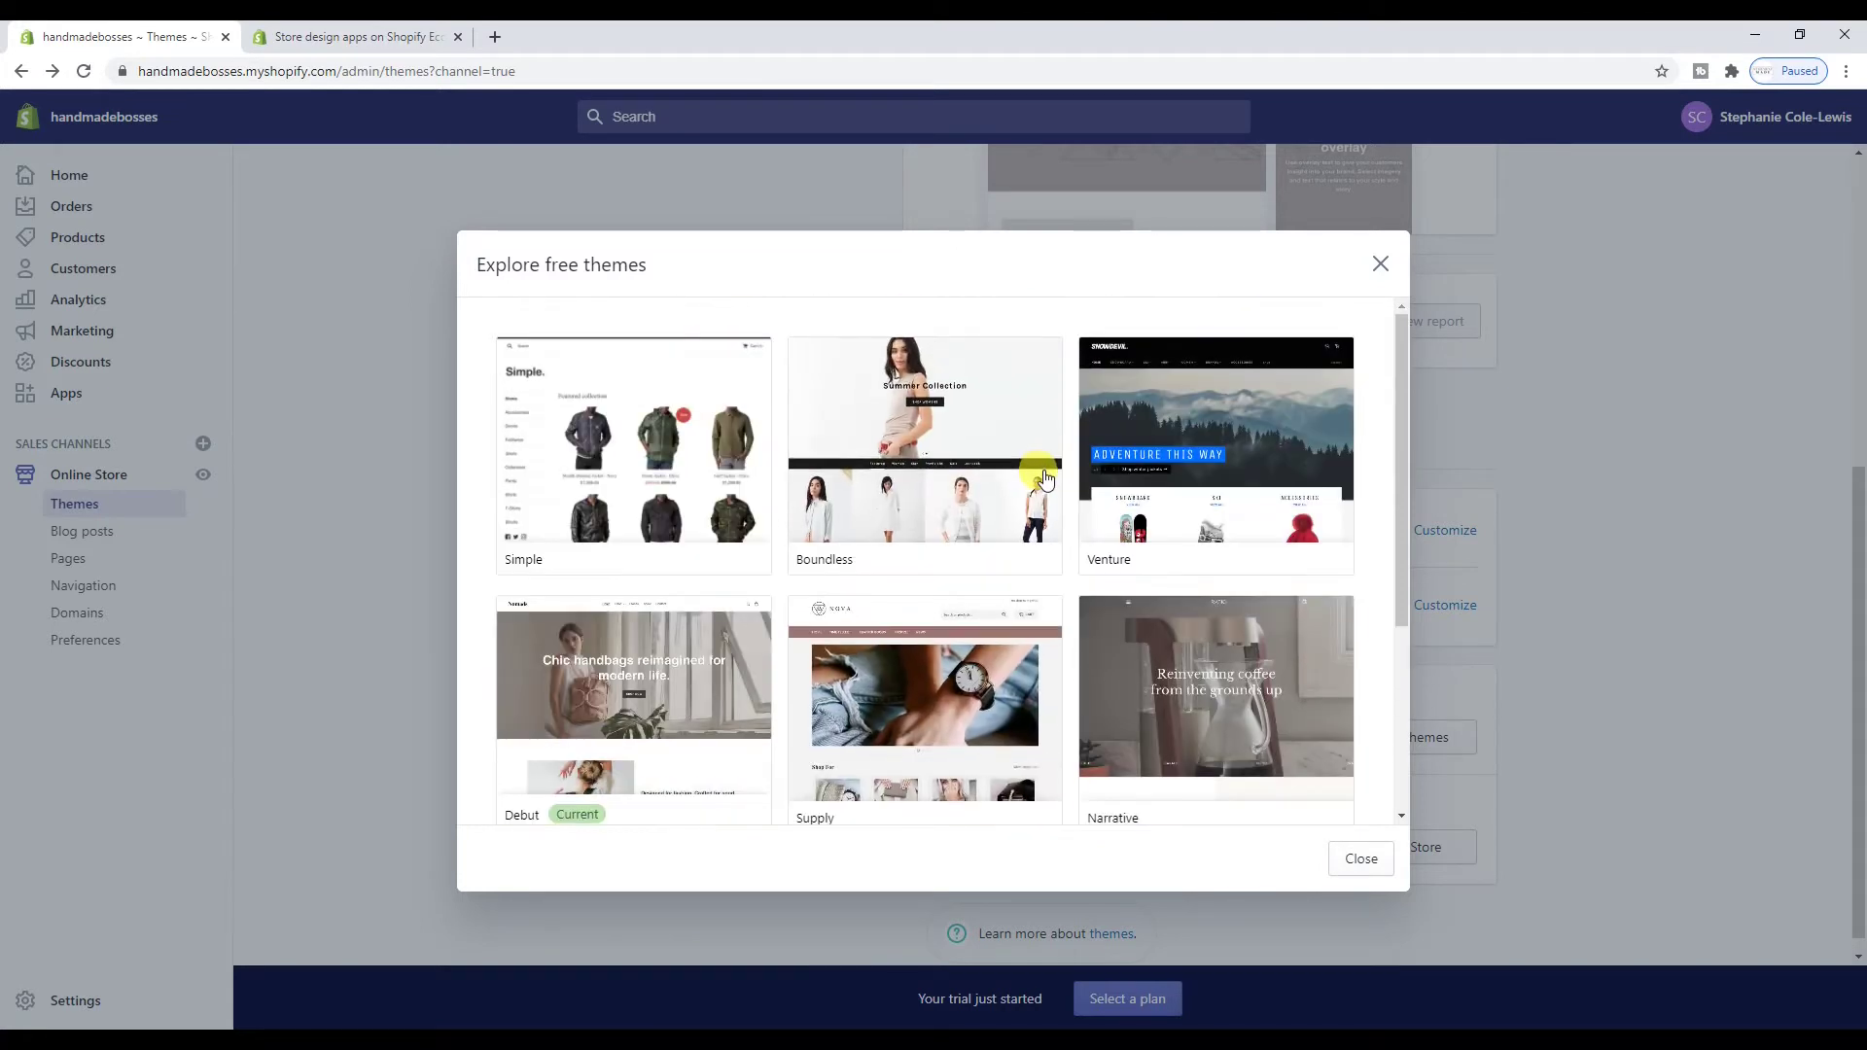
scroll(1043, 477, "down", 1)
scroll(1045, 476, "down", 1)
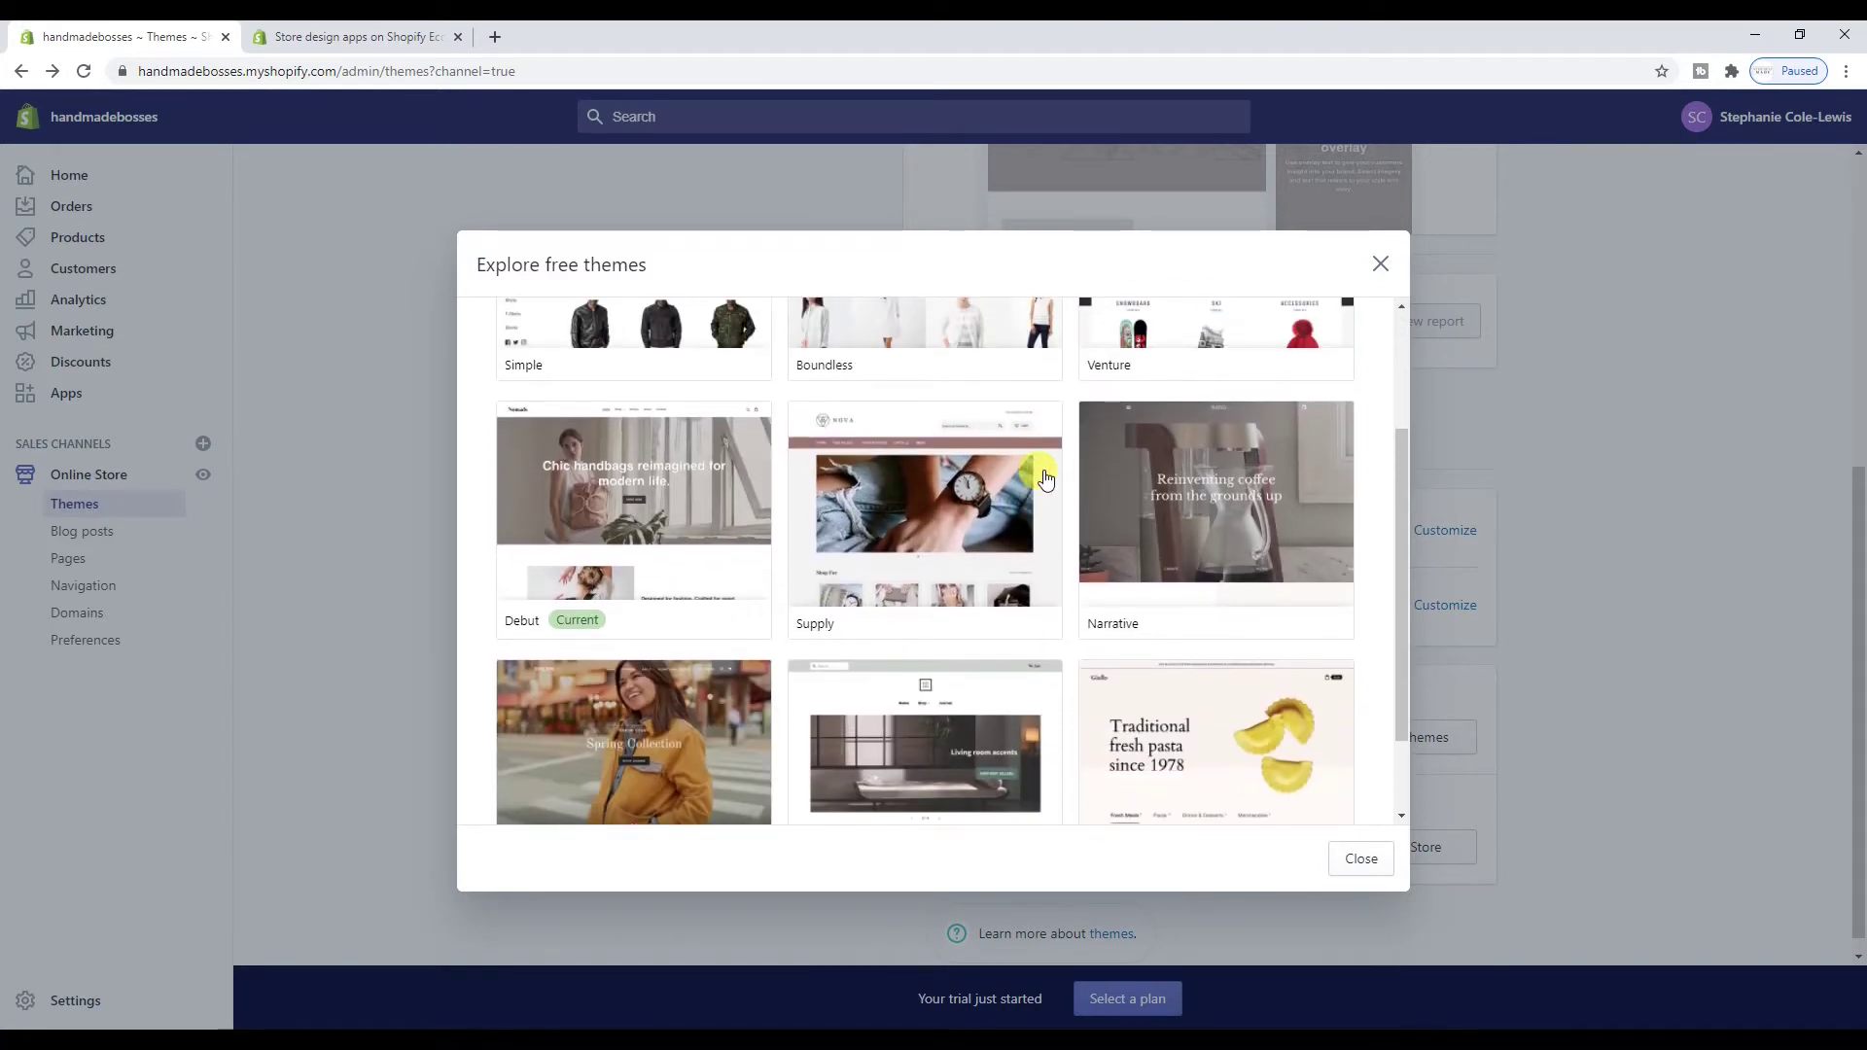
scroll(1100, 534, "down", 1)
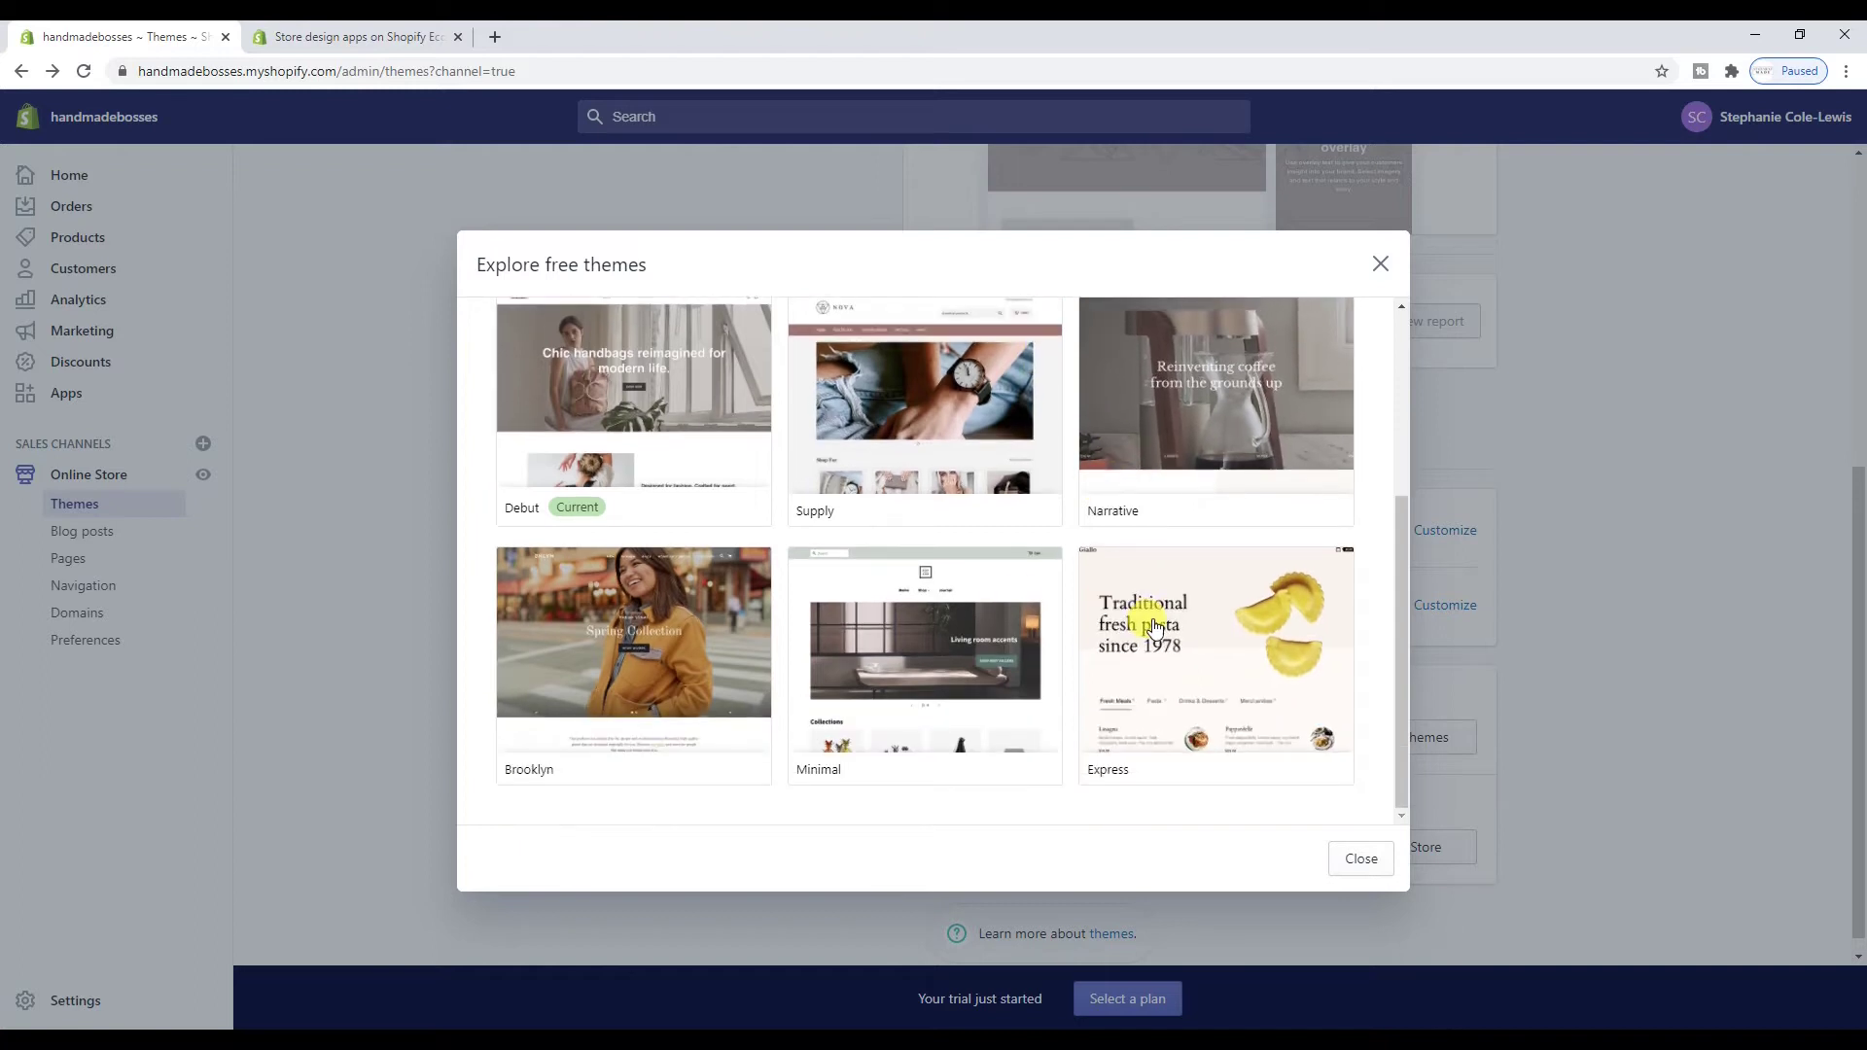
left_click(1140, 624)
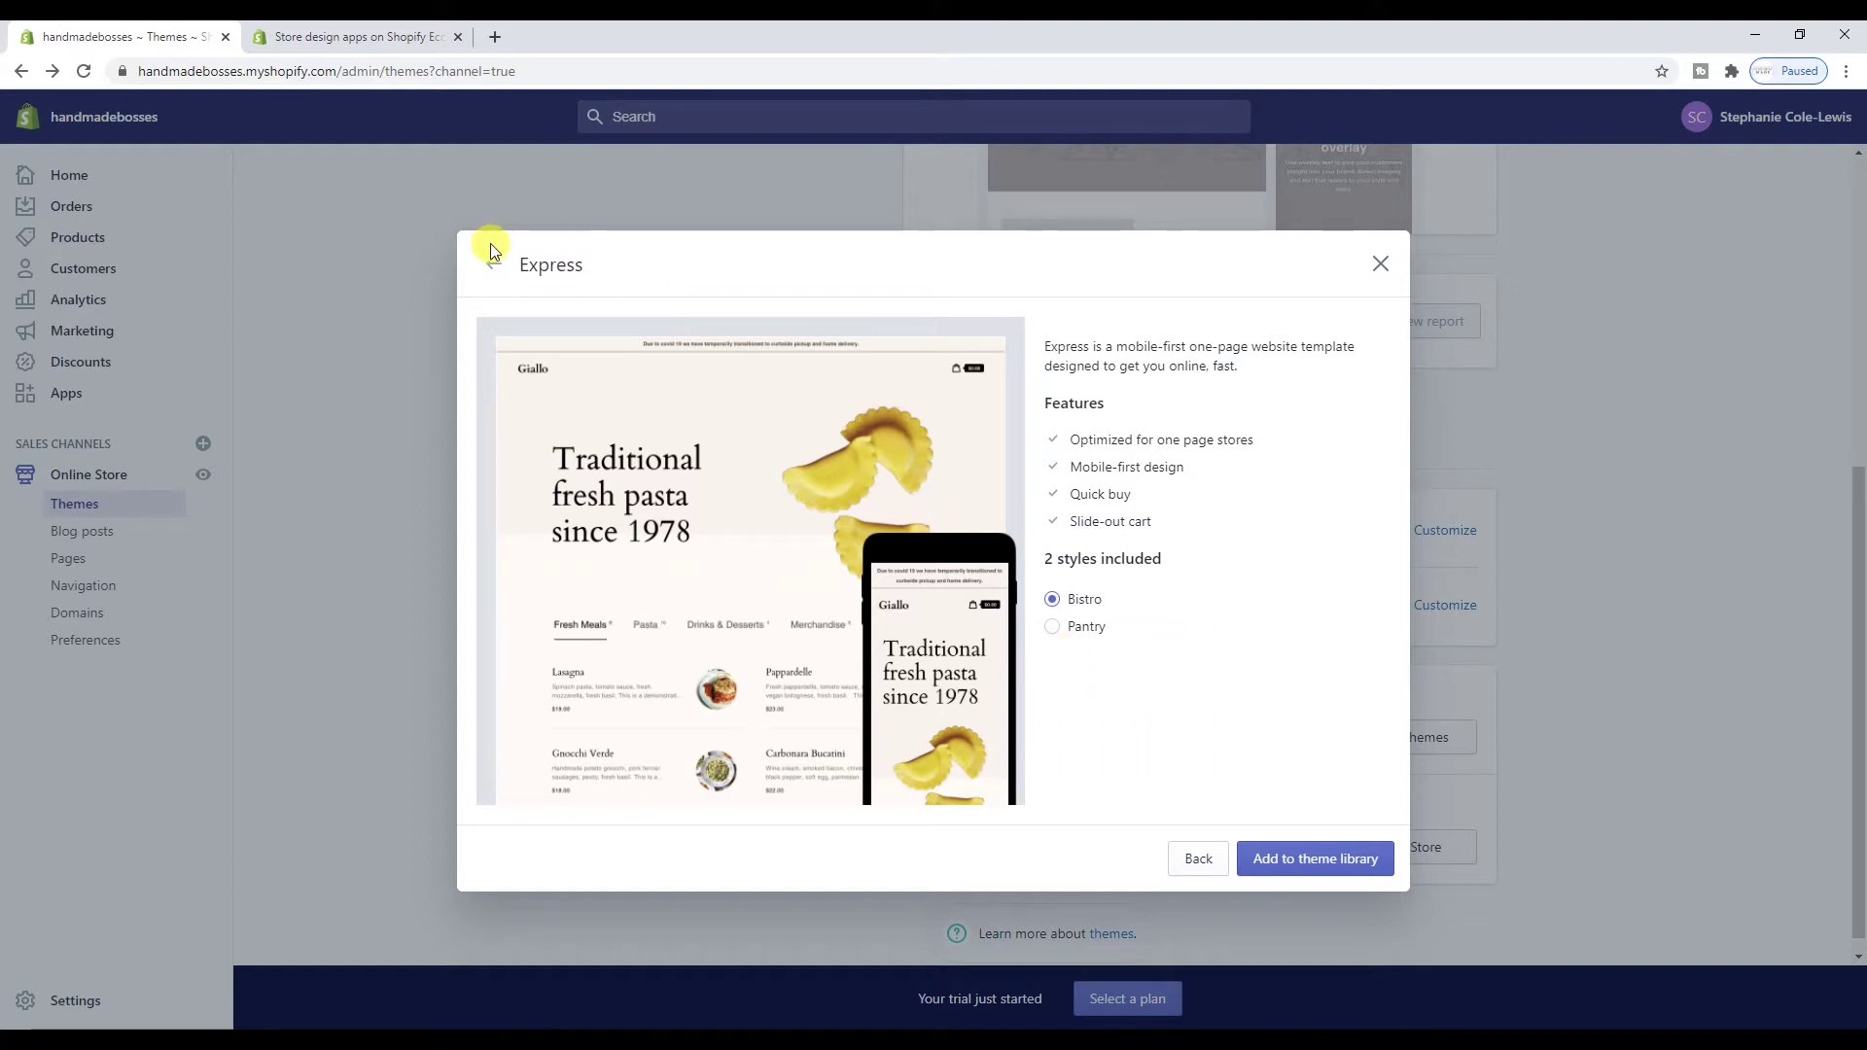
left_click(544, 264)
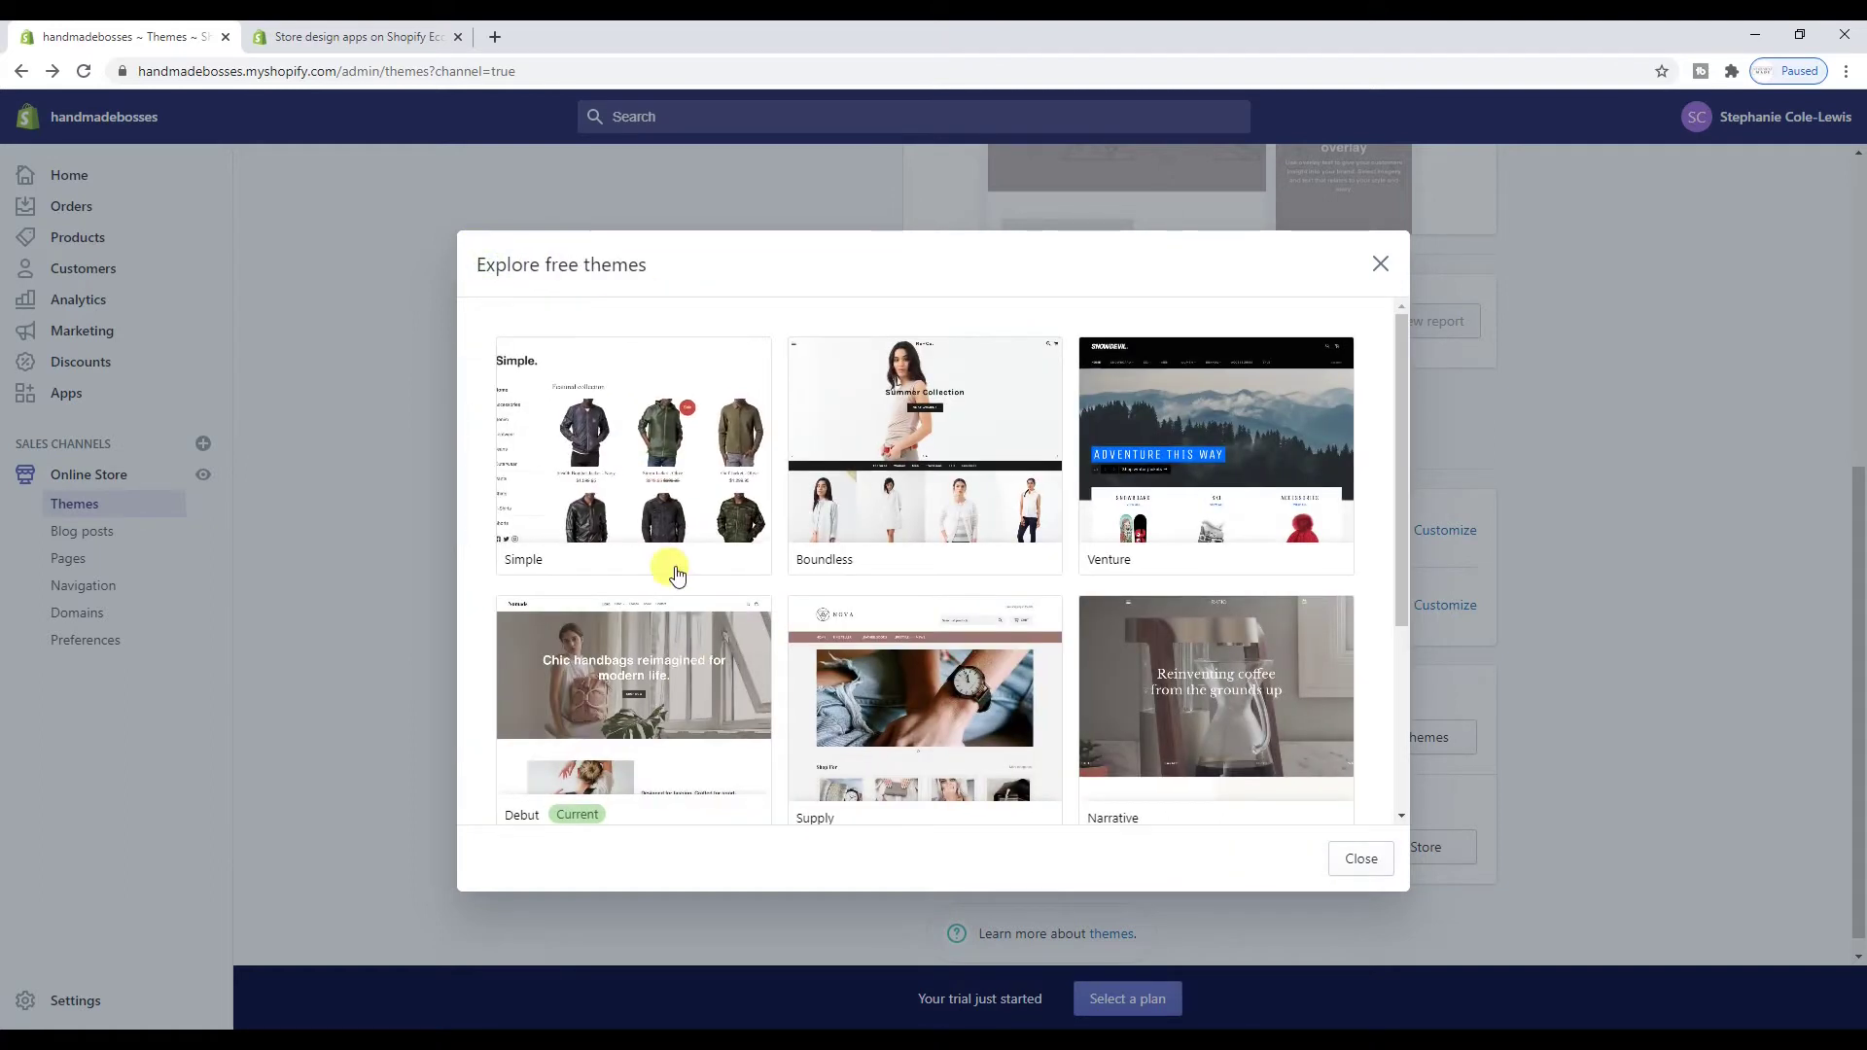
Compare the Brooklyn theme's Classic and Playful styles and add the theme to the theme library in the Classic style
scroll(693, 717, "down", 2)
left_click(684, 705)
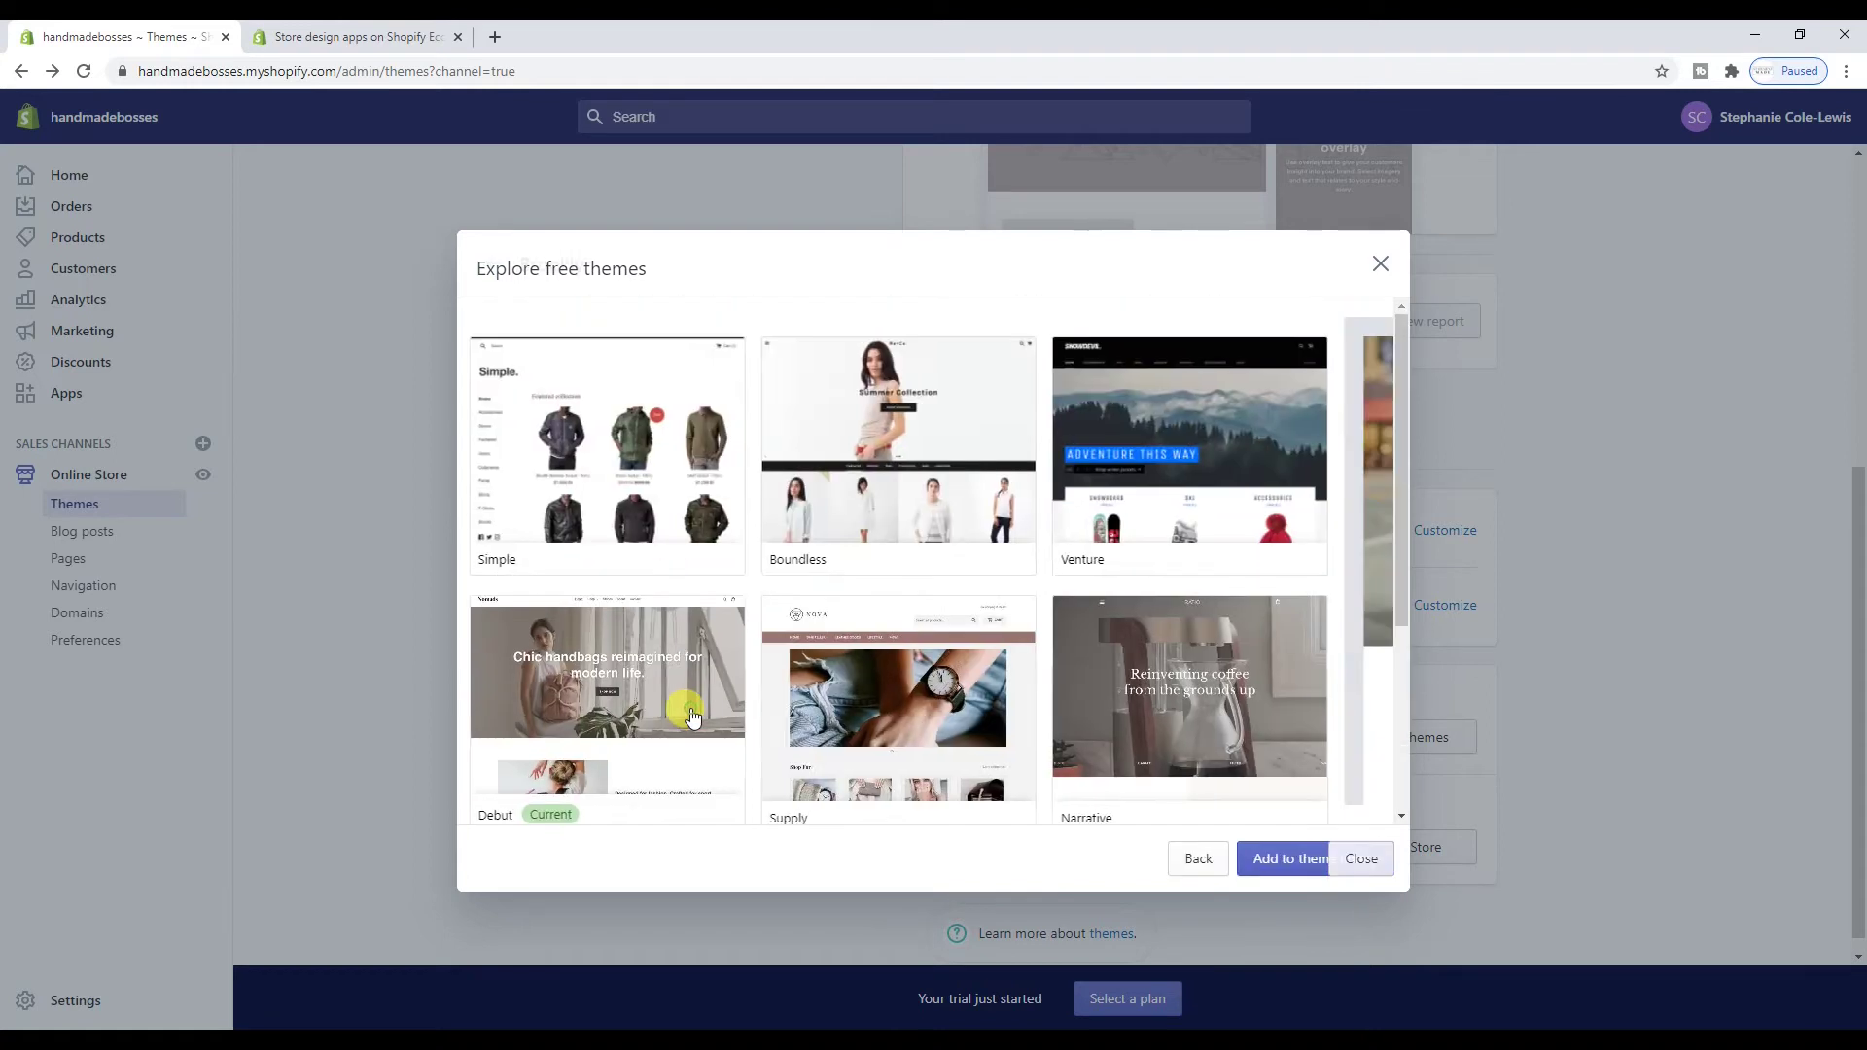
left_click(1055, 626)
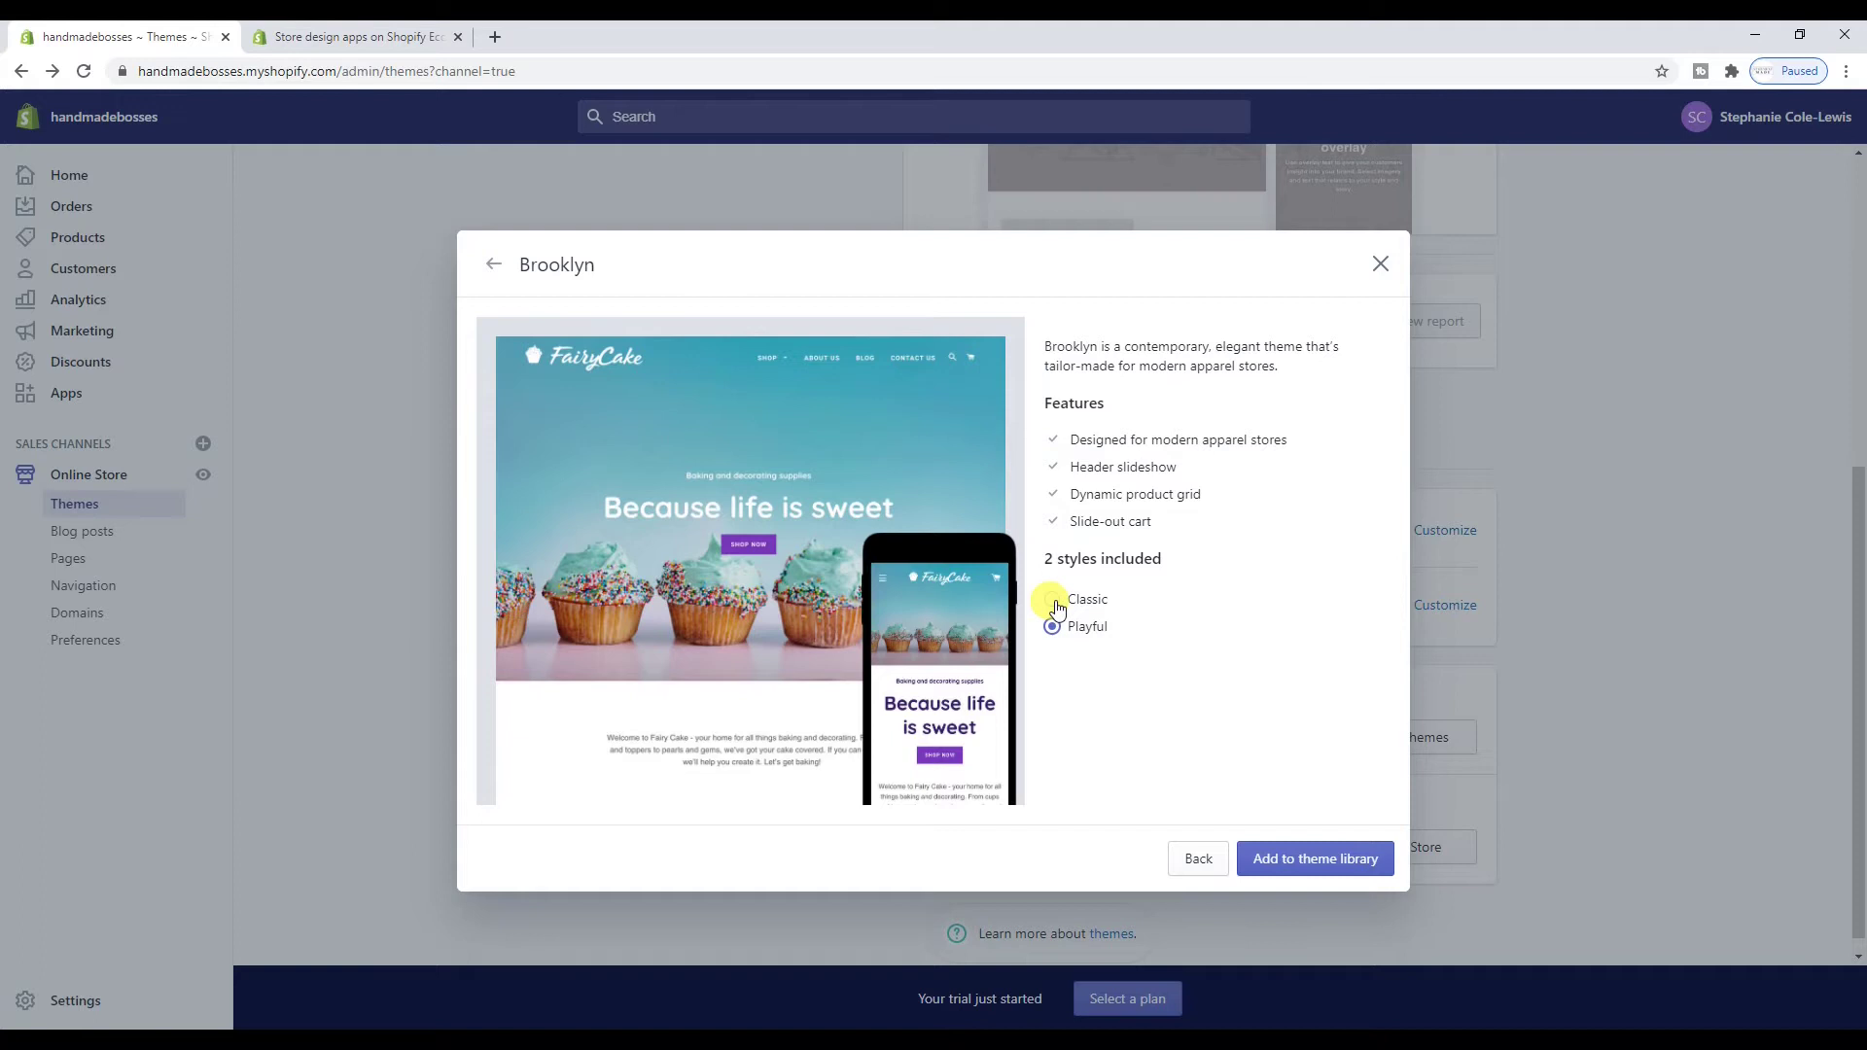
left_click(1058, 603)
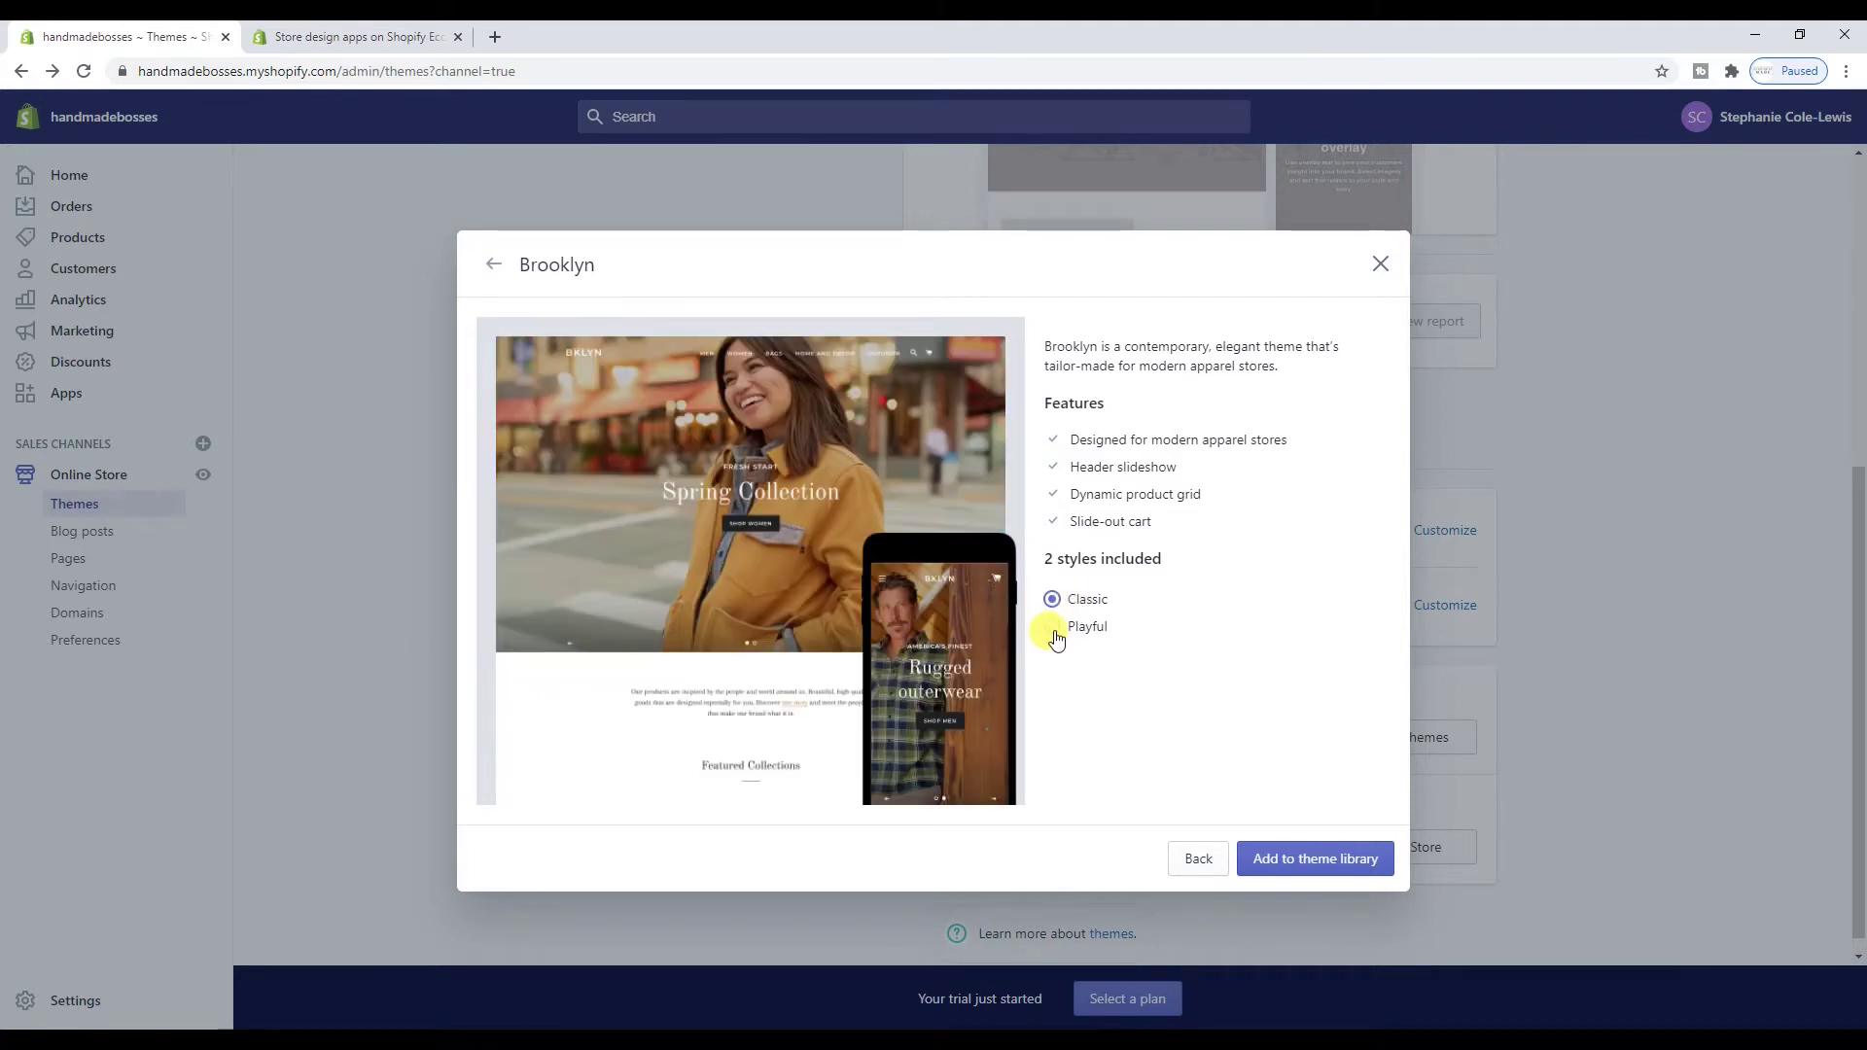
left_click(1055, 632)
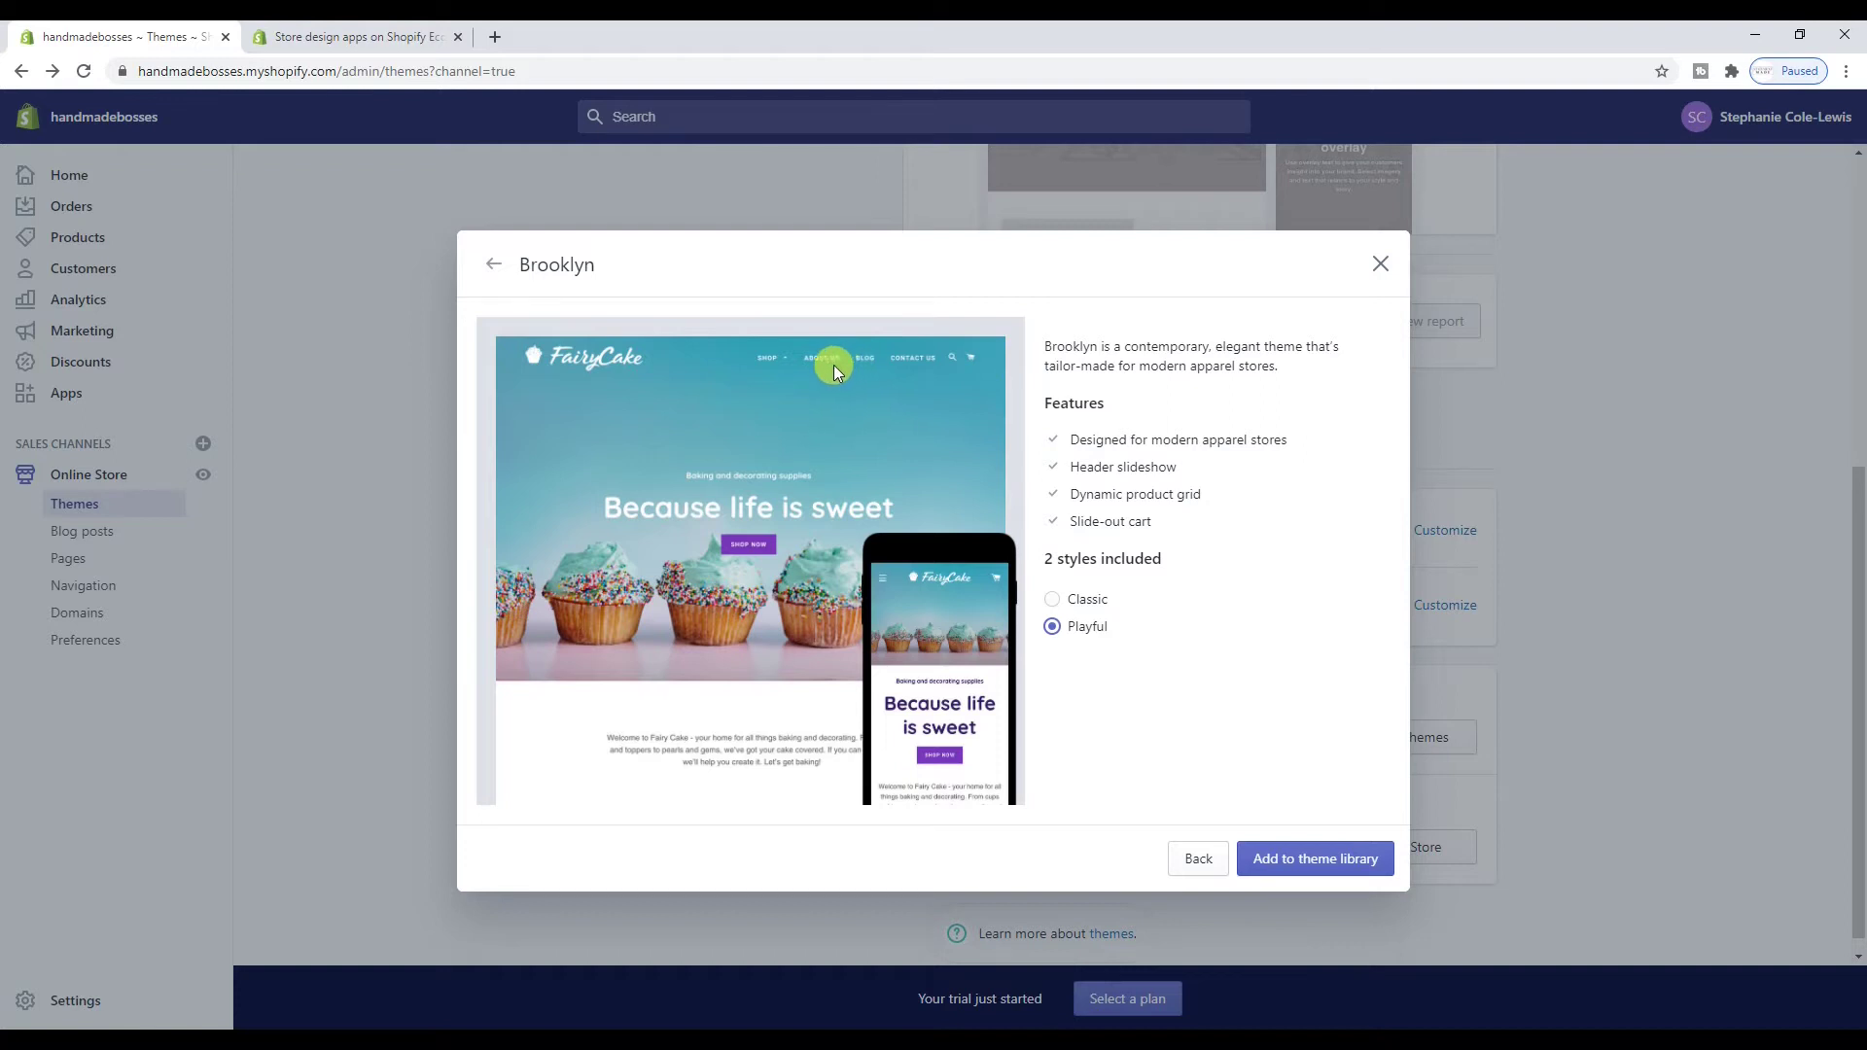
left_click(1052, 599)
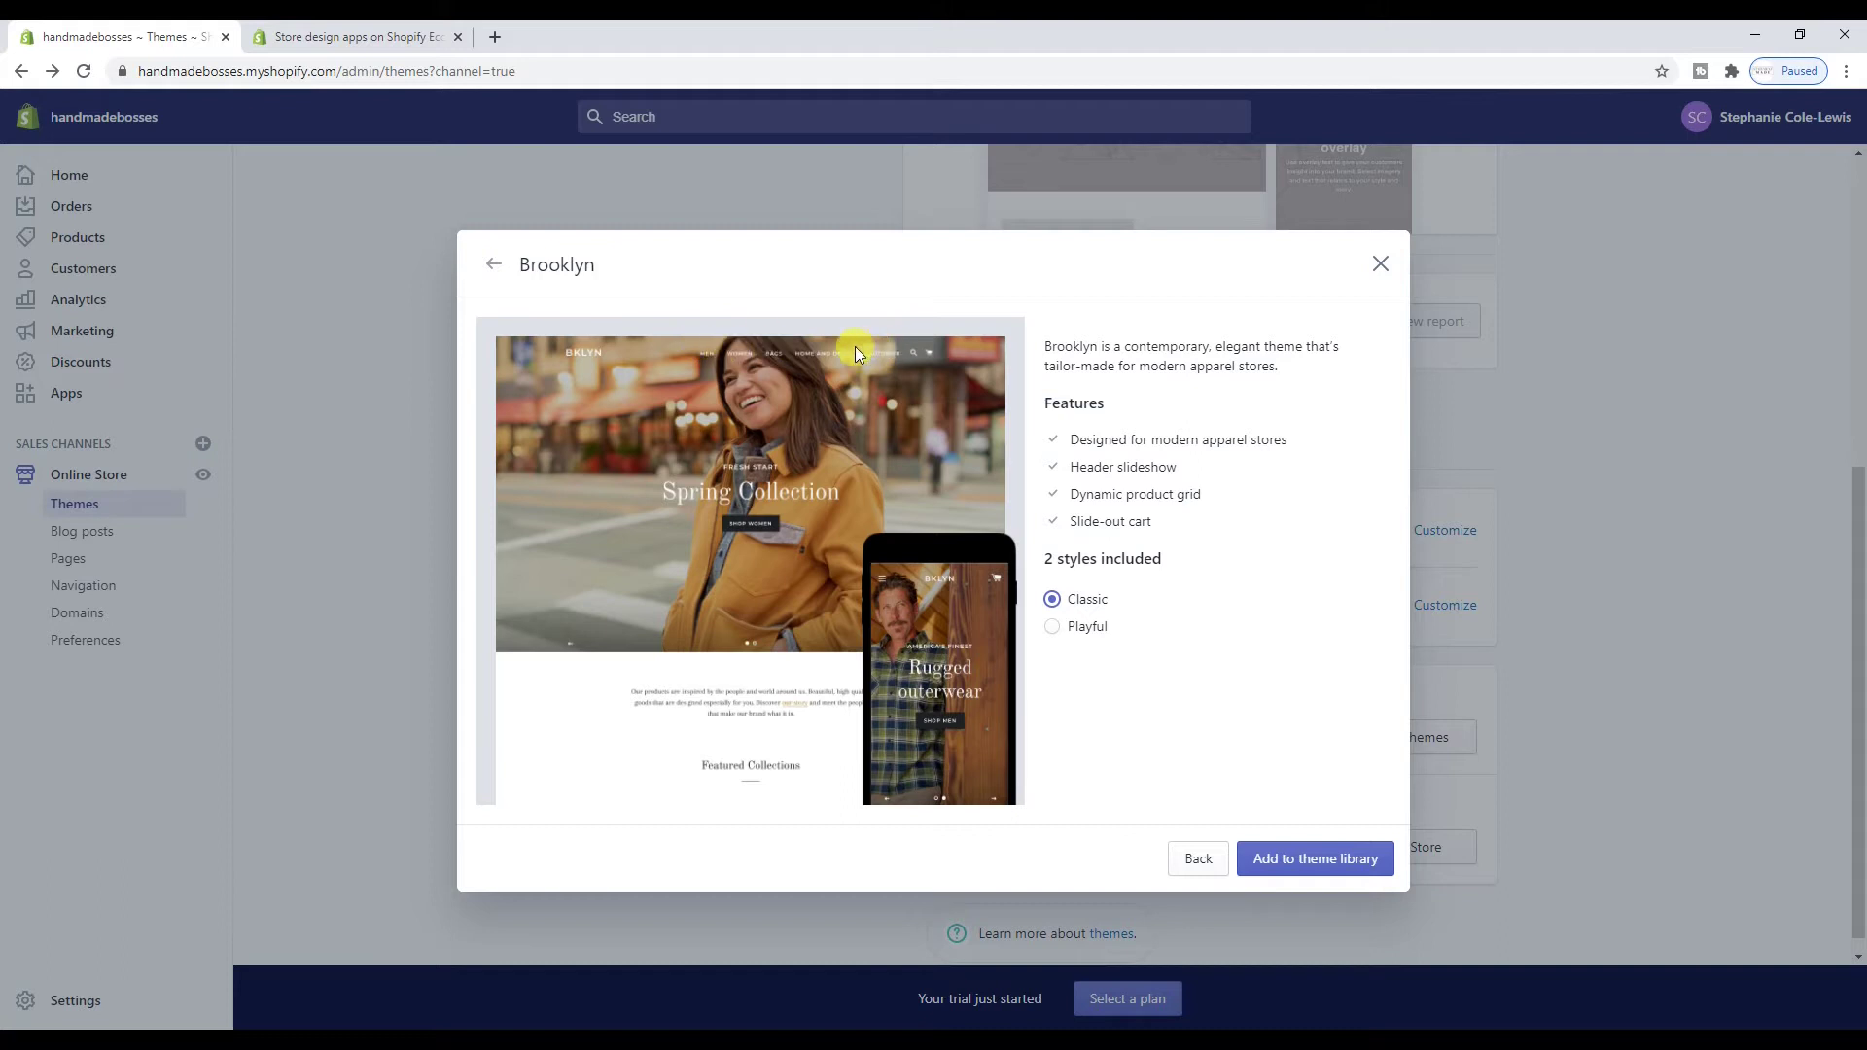
left_click(1052, 627)
left_click(1052, 599)
left_click(1315, 865)
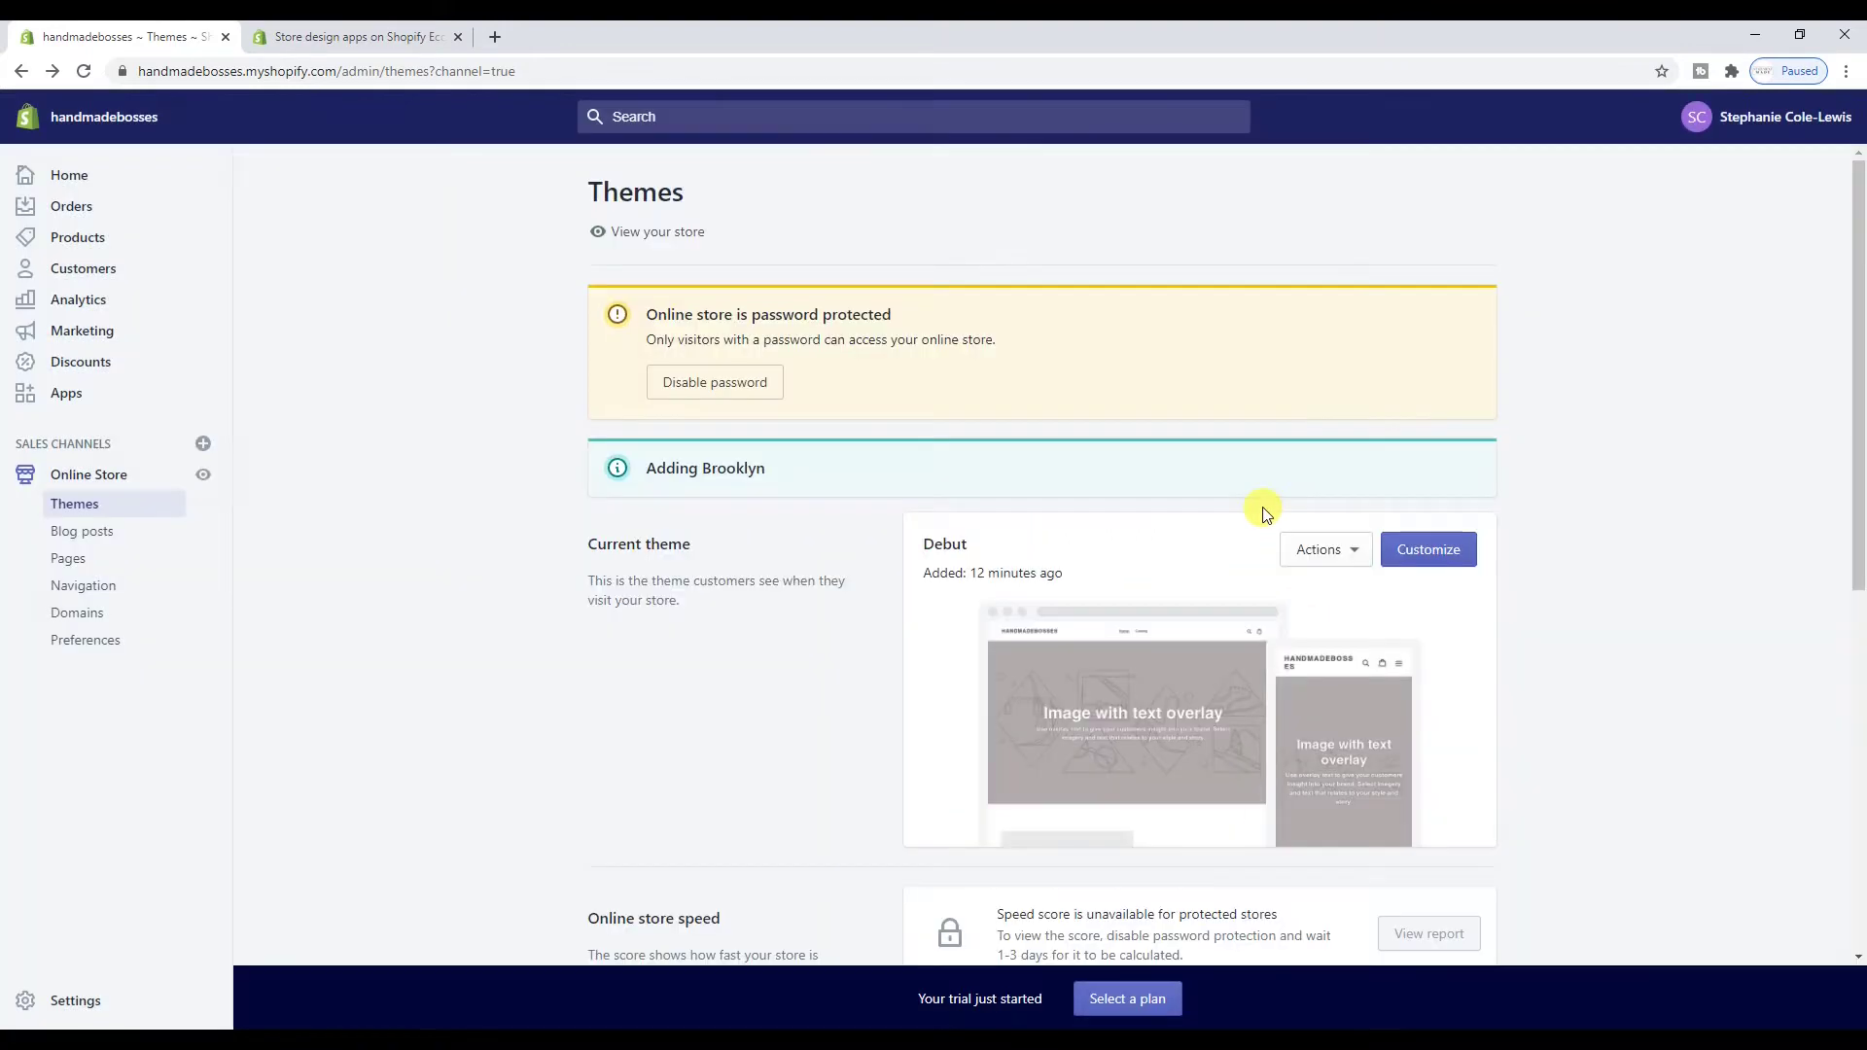
Check the theme library, open the Supply theme in the theme editor, and return to the Themes page
scroll(1386, 511, "down", 6)
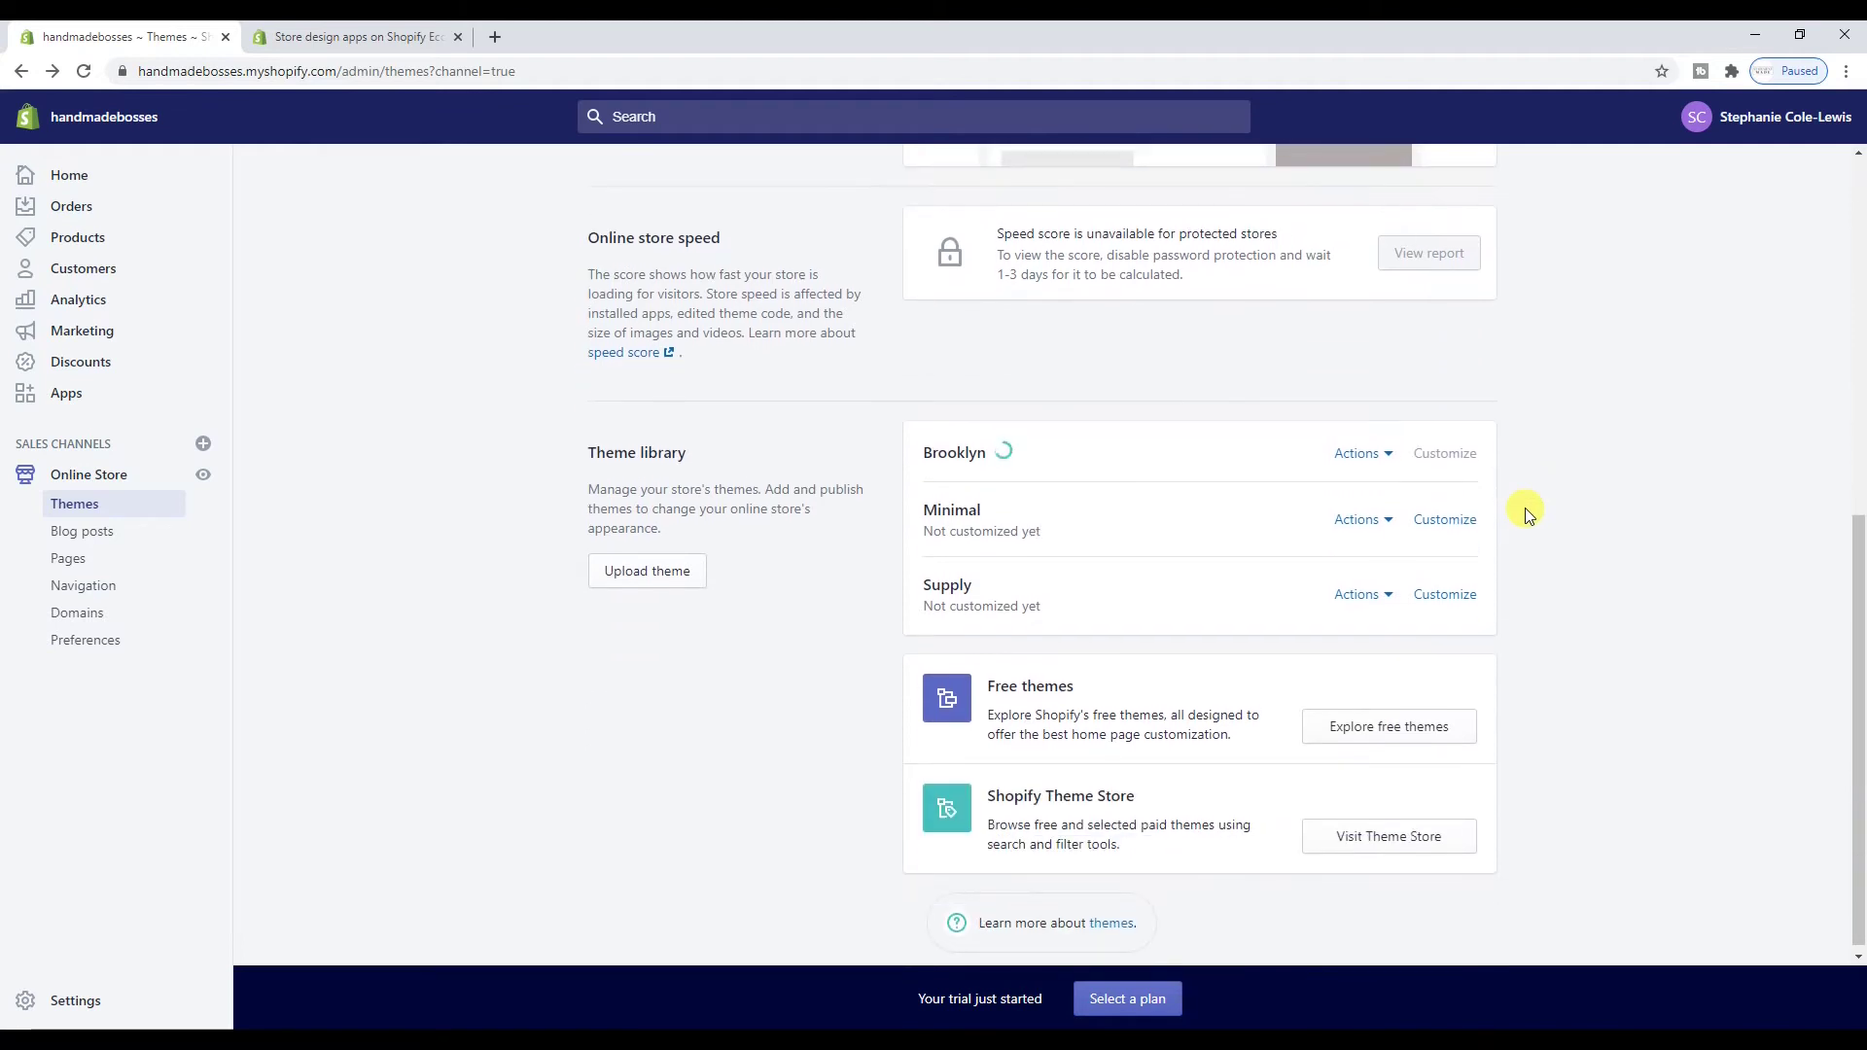
left_click(1458, 597)
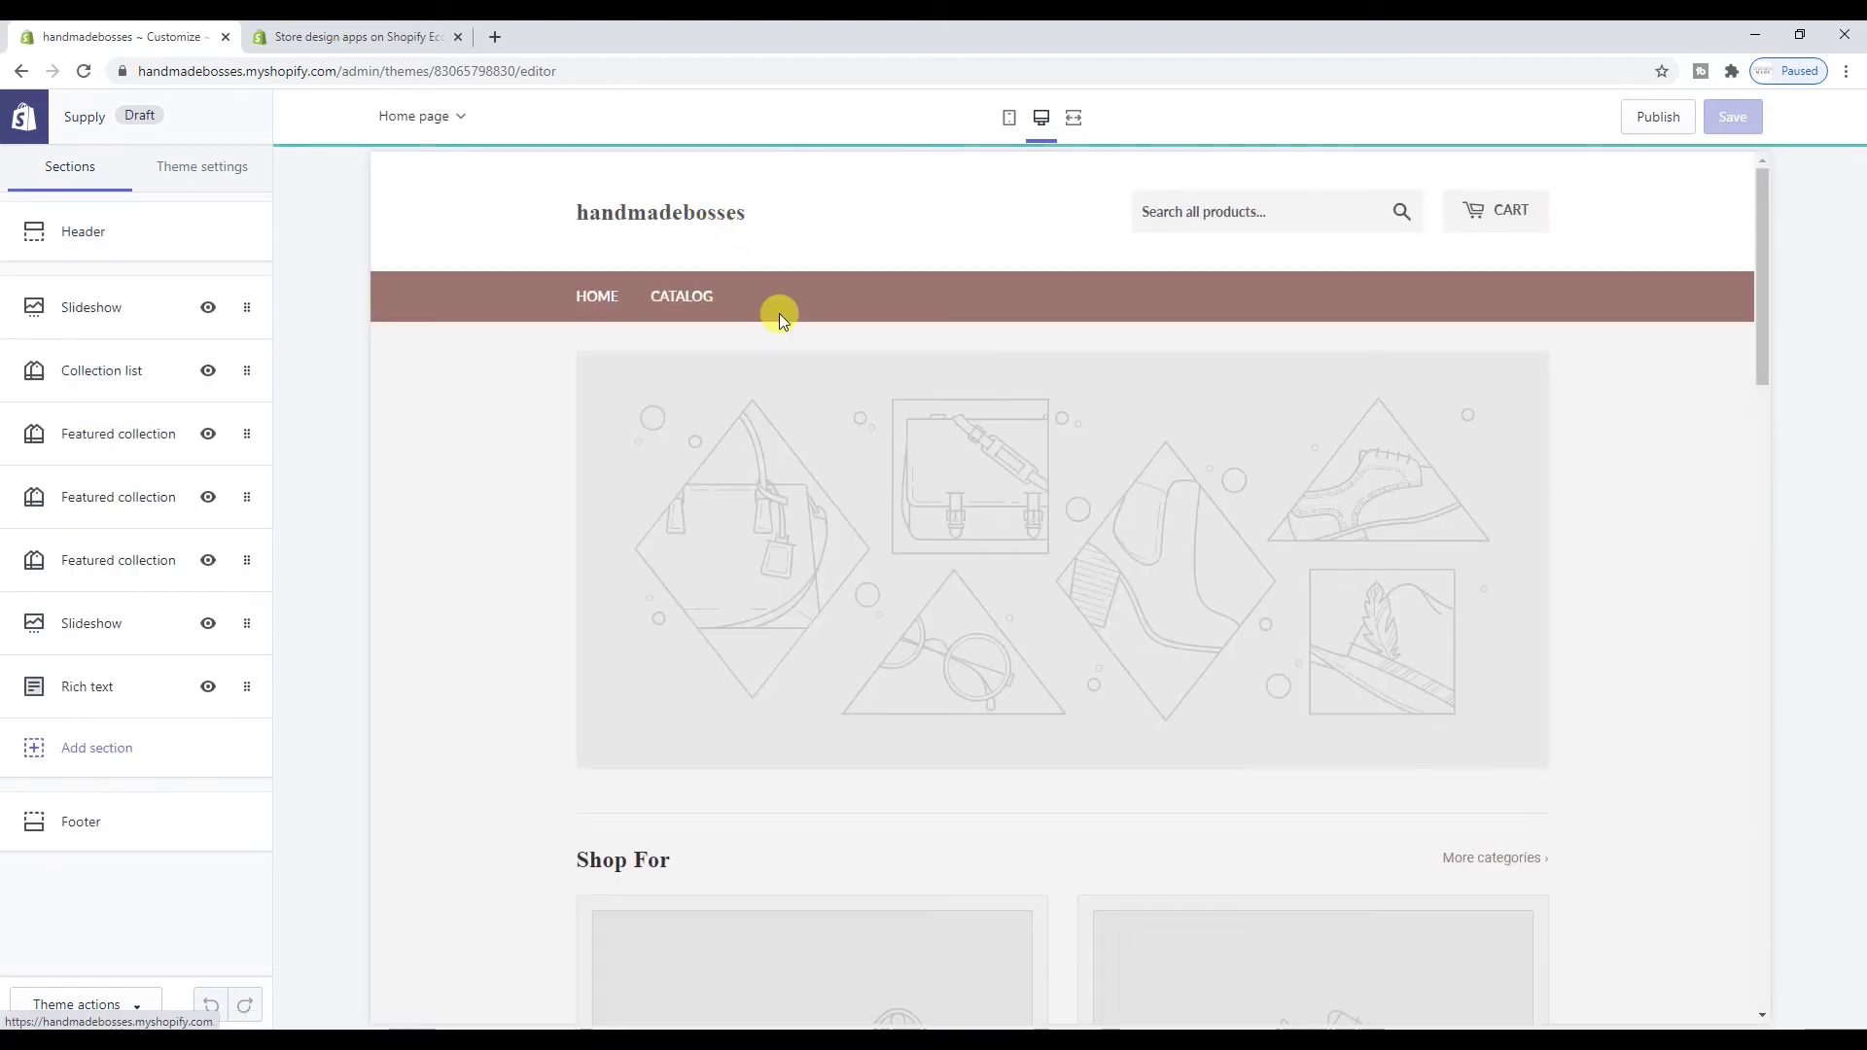
left_click(21, 70)
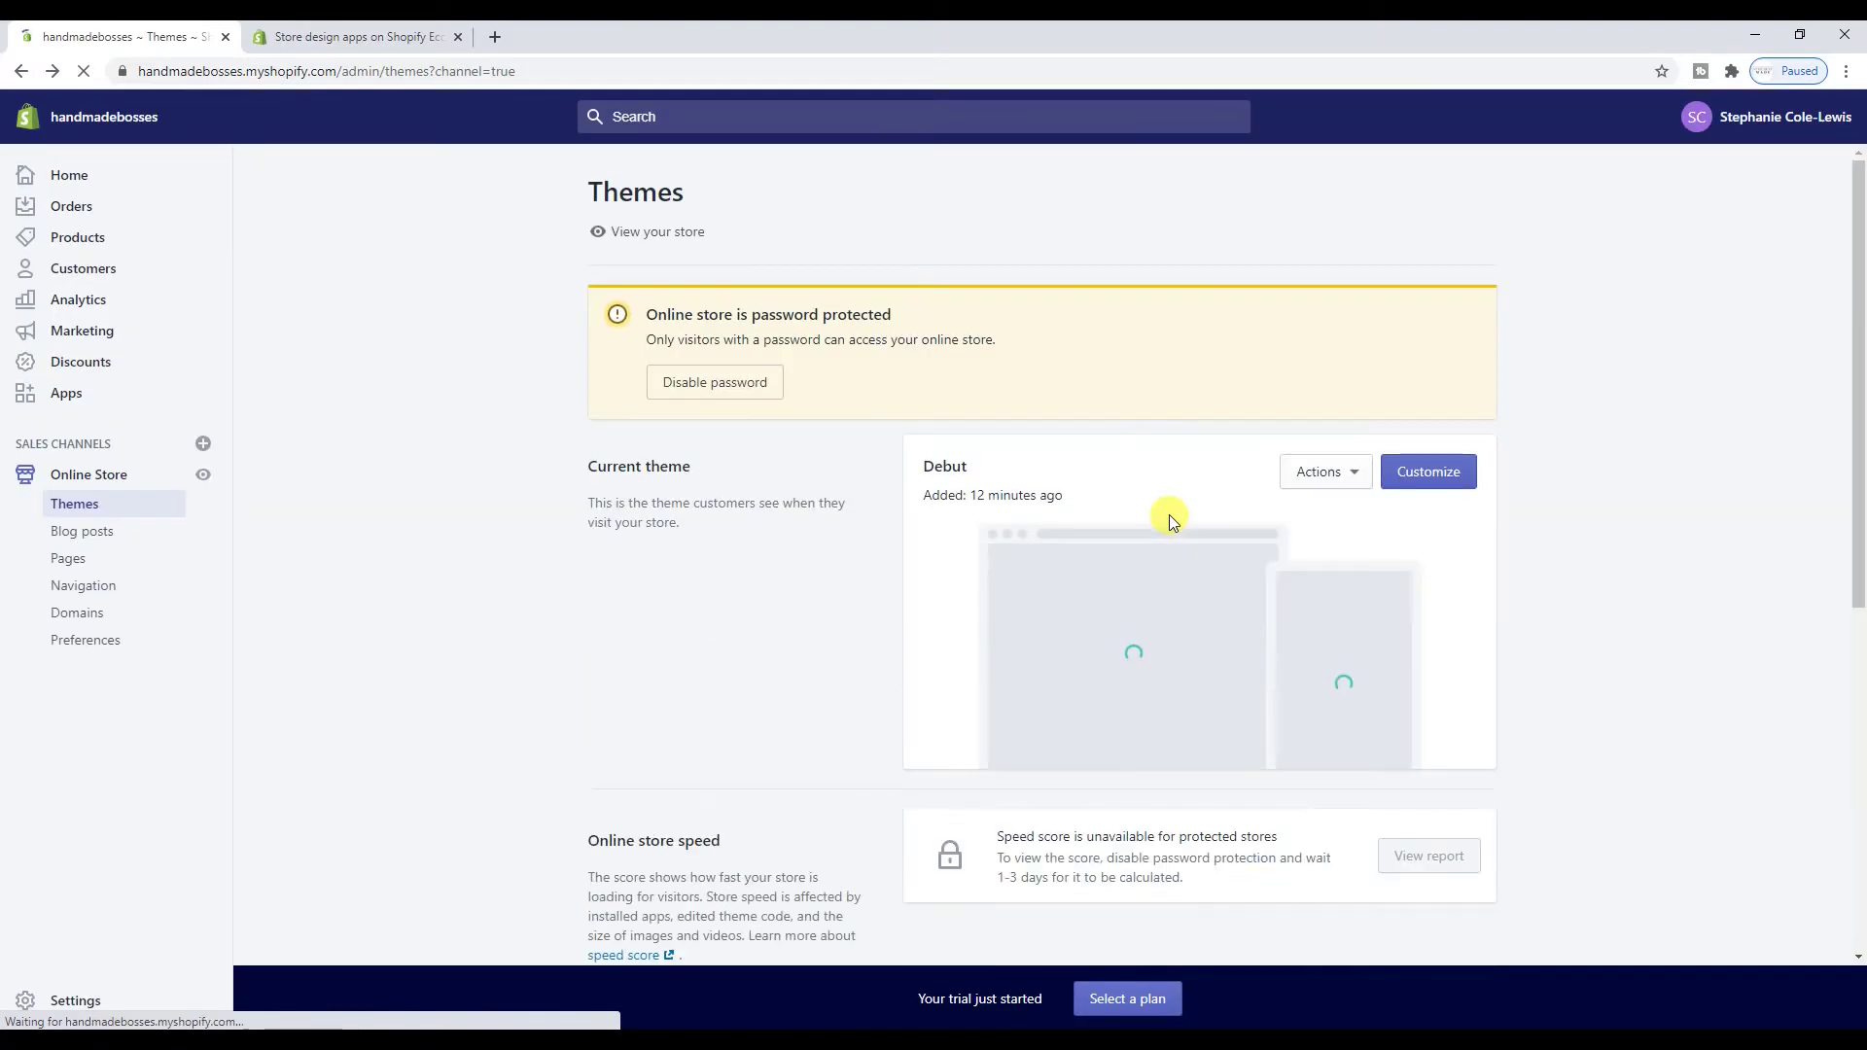
Open the Minimal and Brooklyn themes from the theme library for customizing in separate tabs and close the store design apps tab
scroll(1400, 558, "down", 6)
right_click(1450, 515)
left_click(1467, 526)
right_click(1438, 442)
left_click(1459, 454)
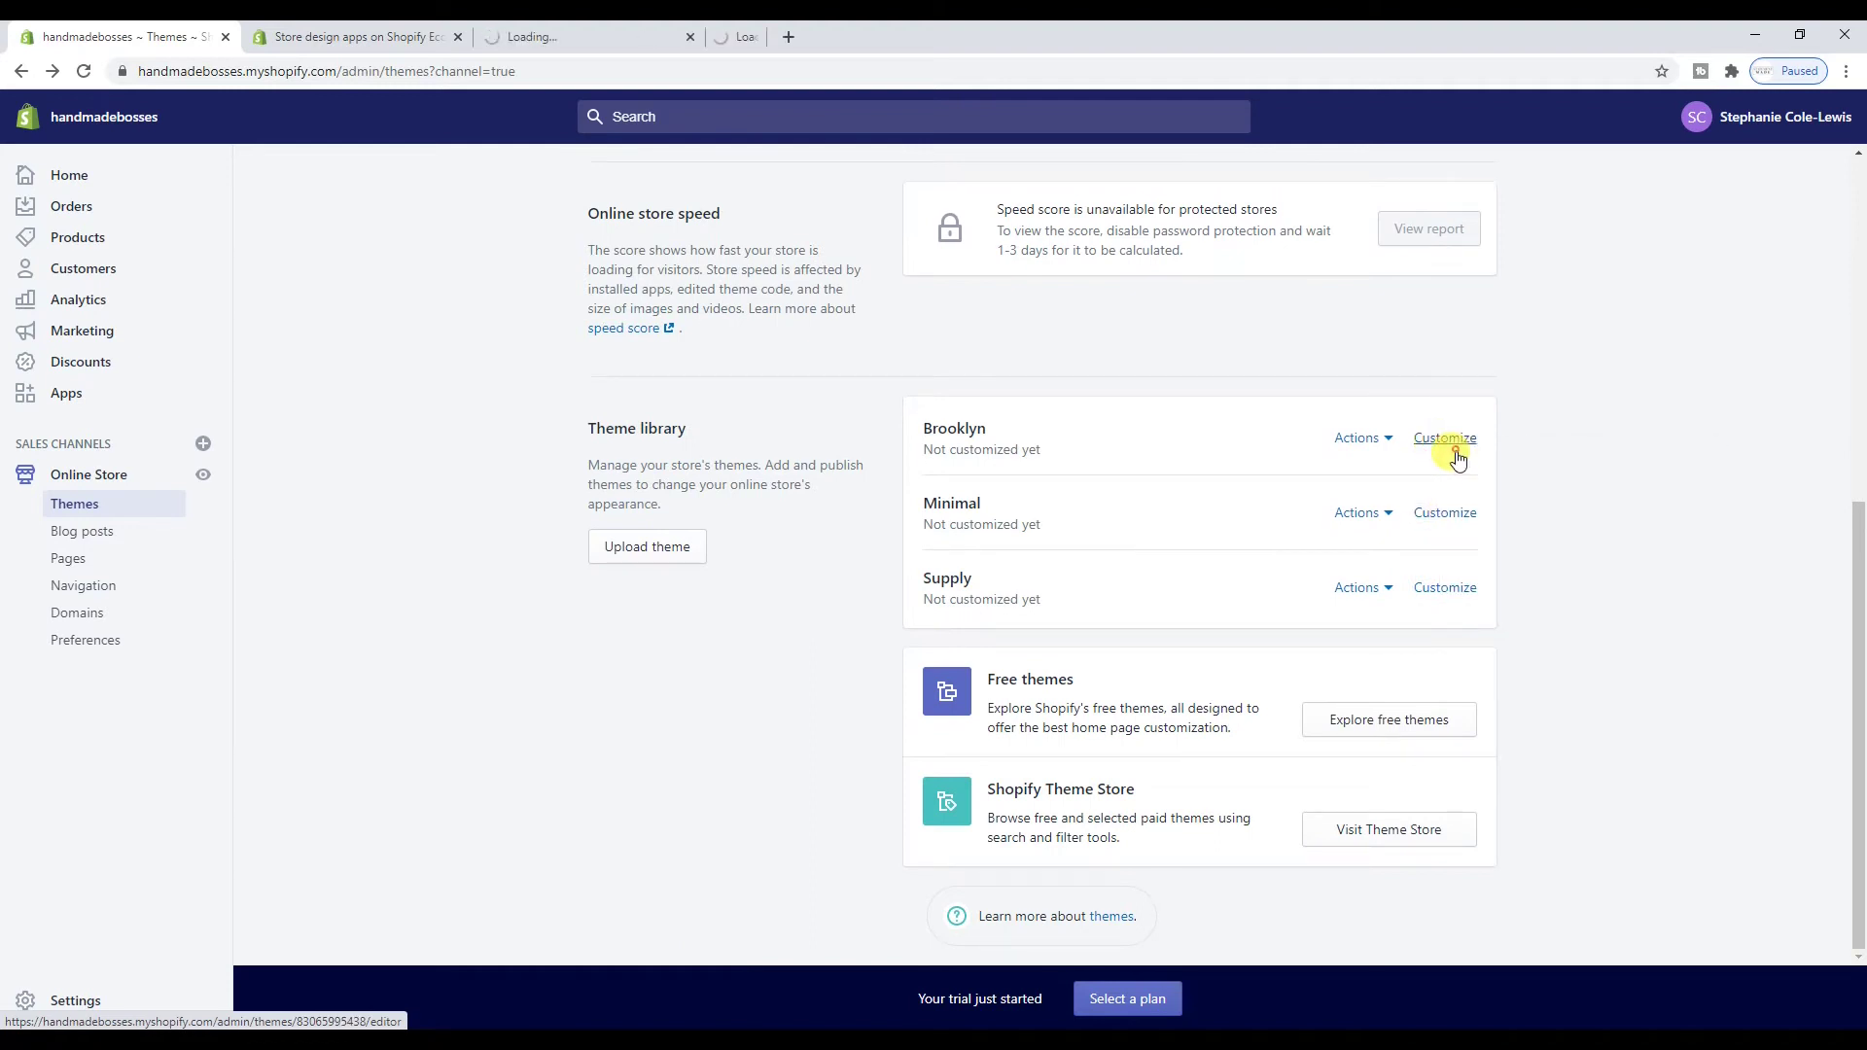
left_click(458, 38)
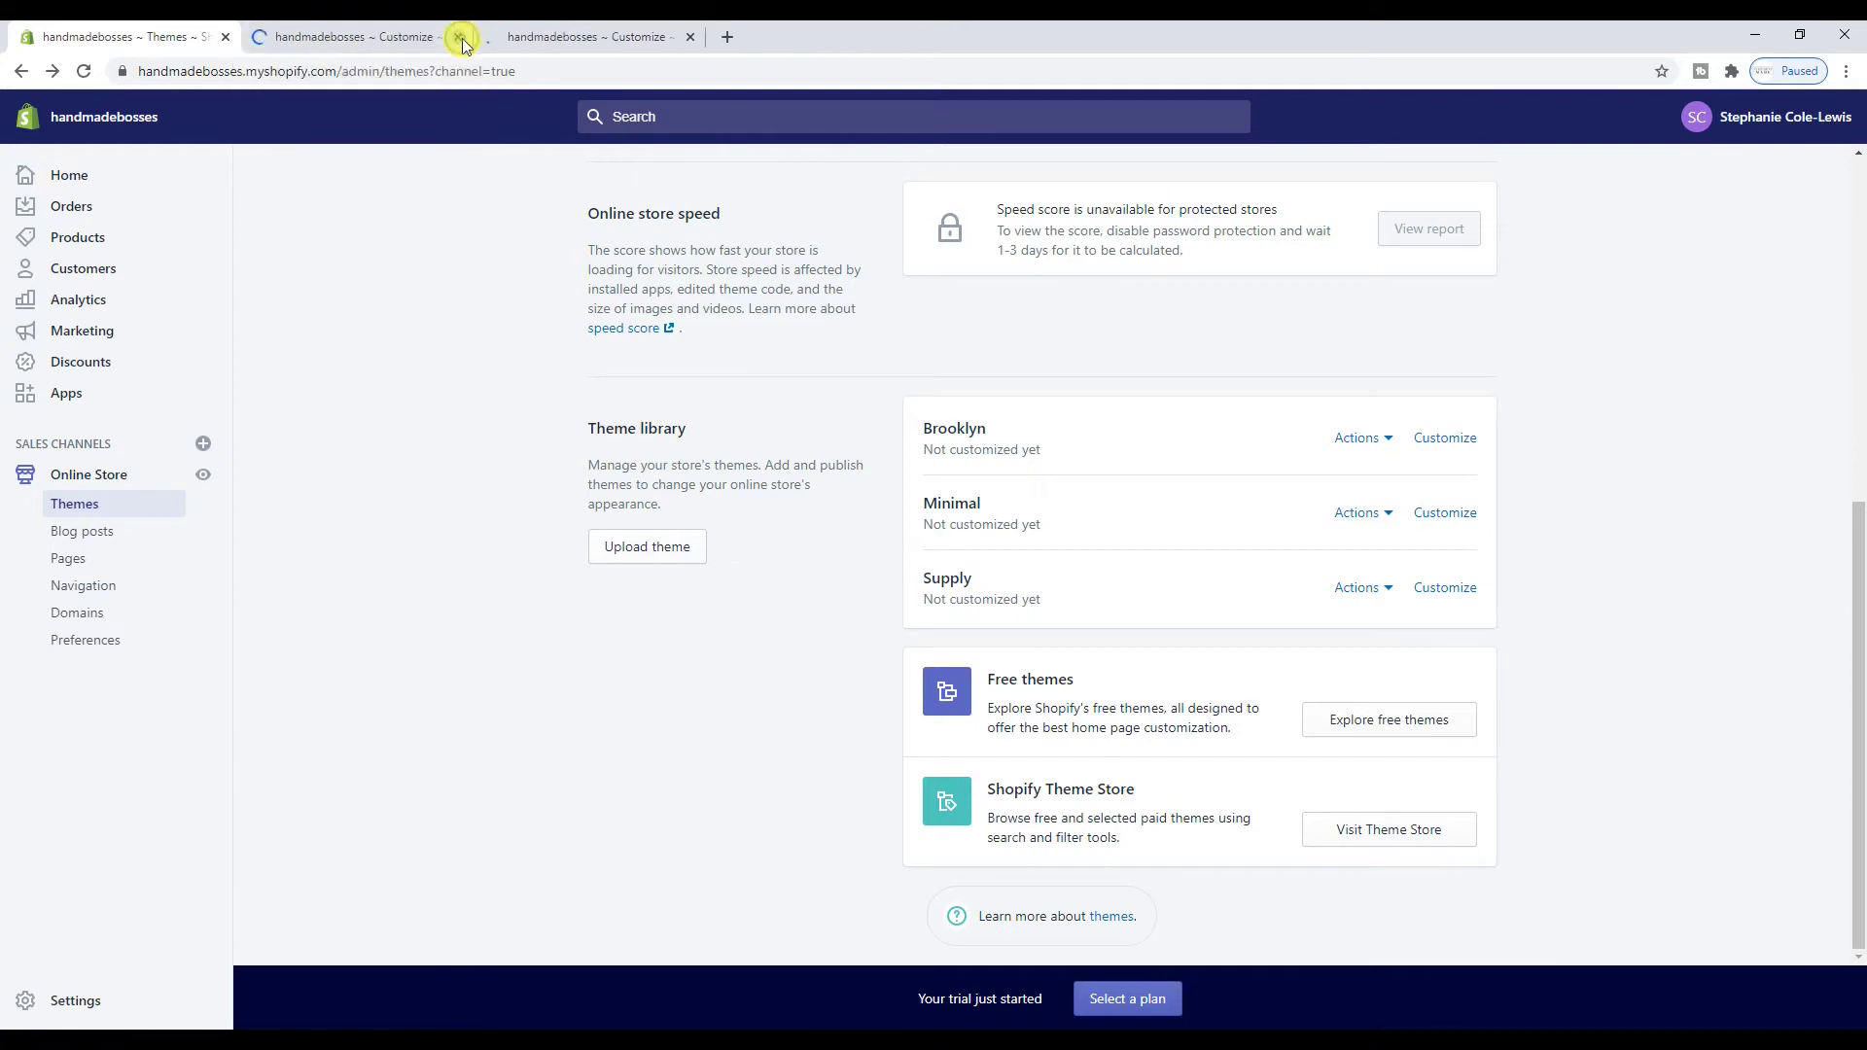
Compare the Minimal and Brooklyn themes in the theme editor, examining the sections on Brooklyn's home page
left_click(408, 37)
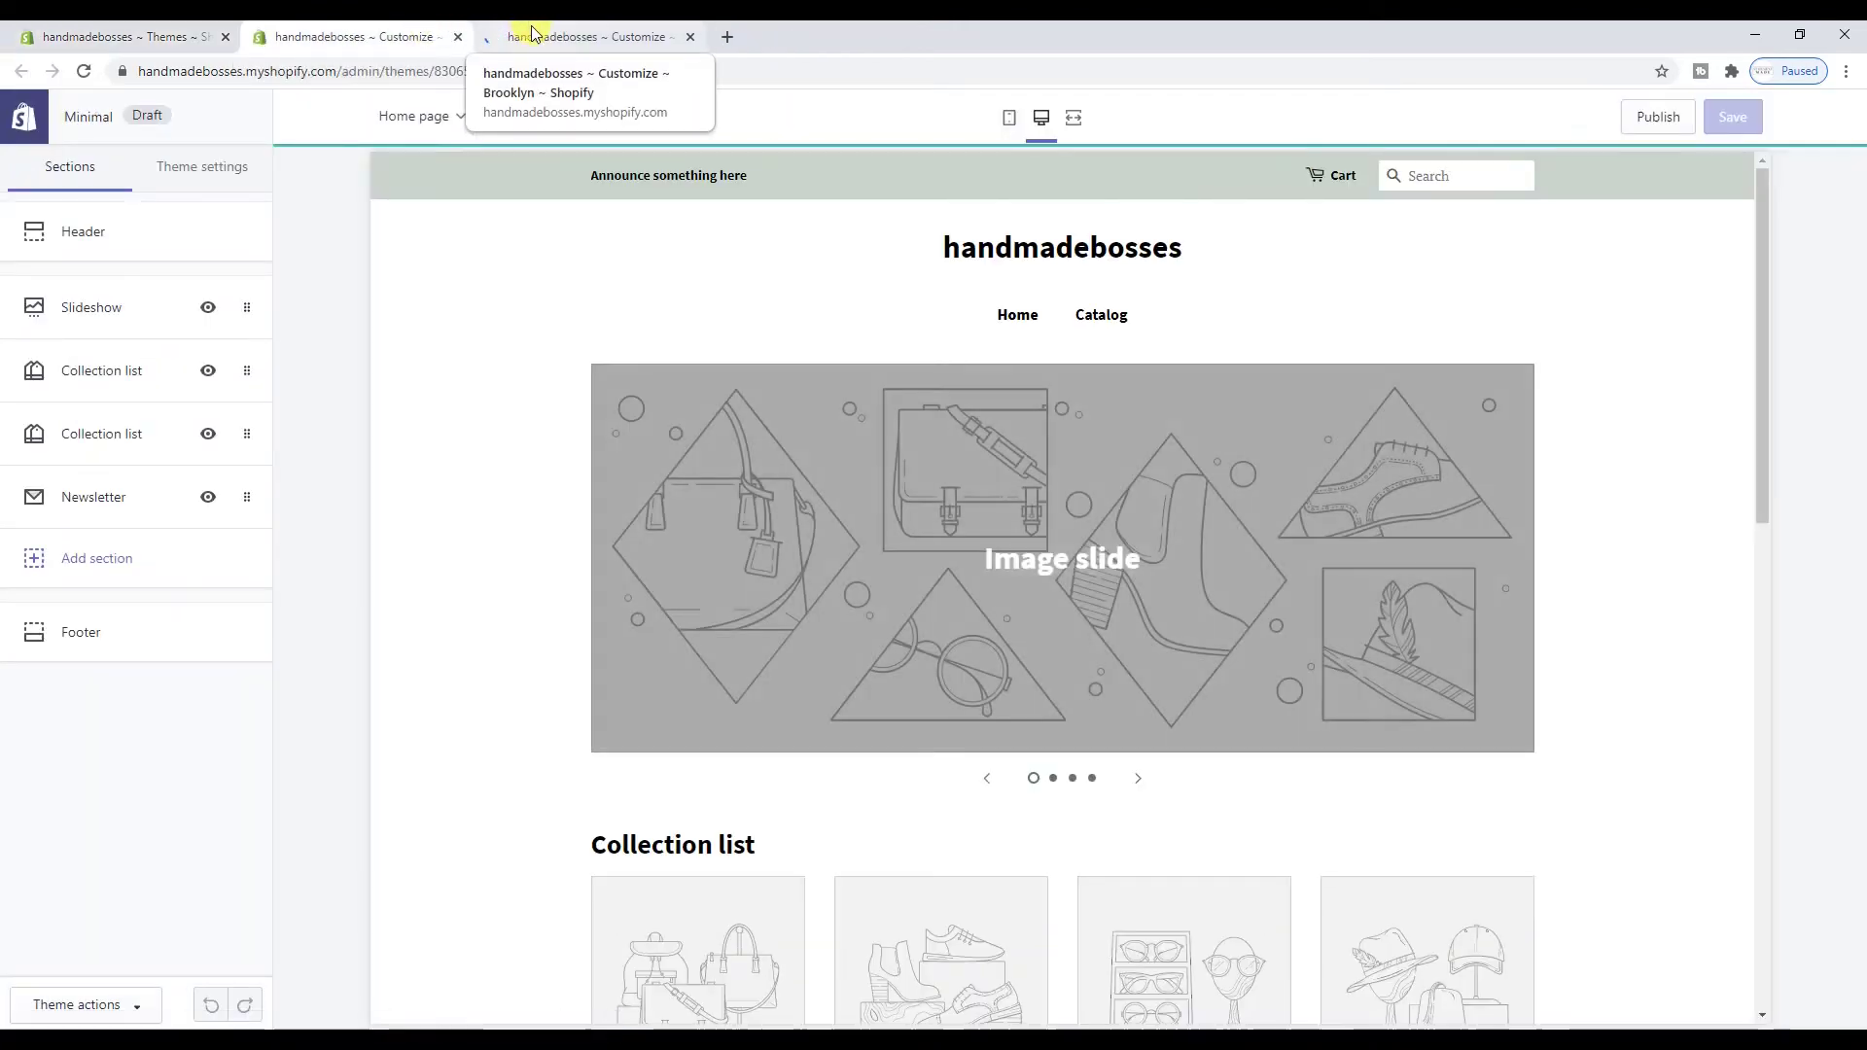
left_click(534, 31)
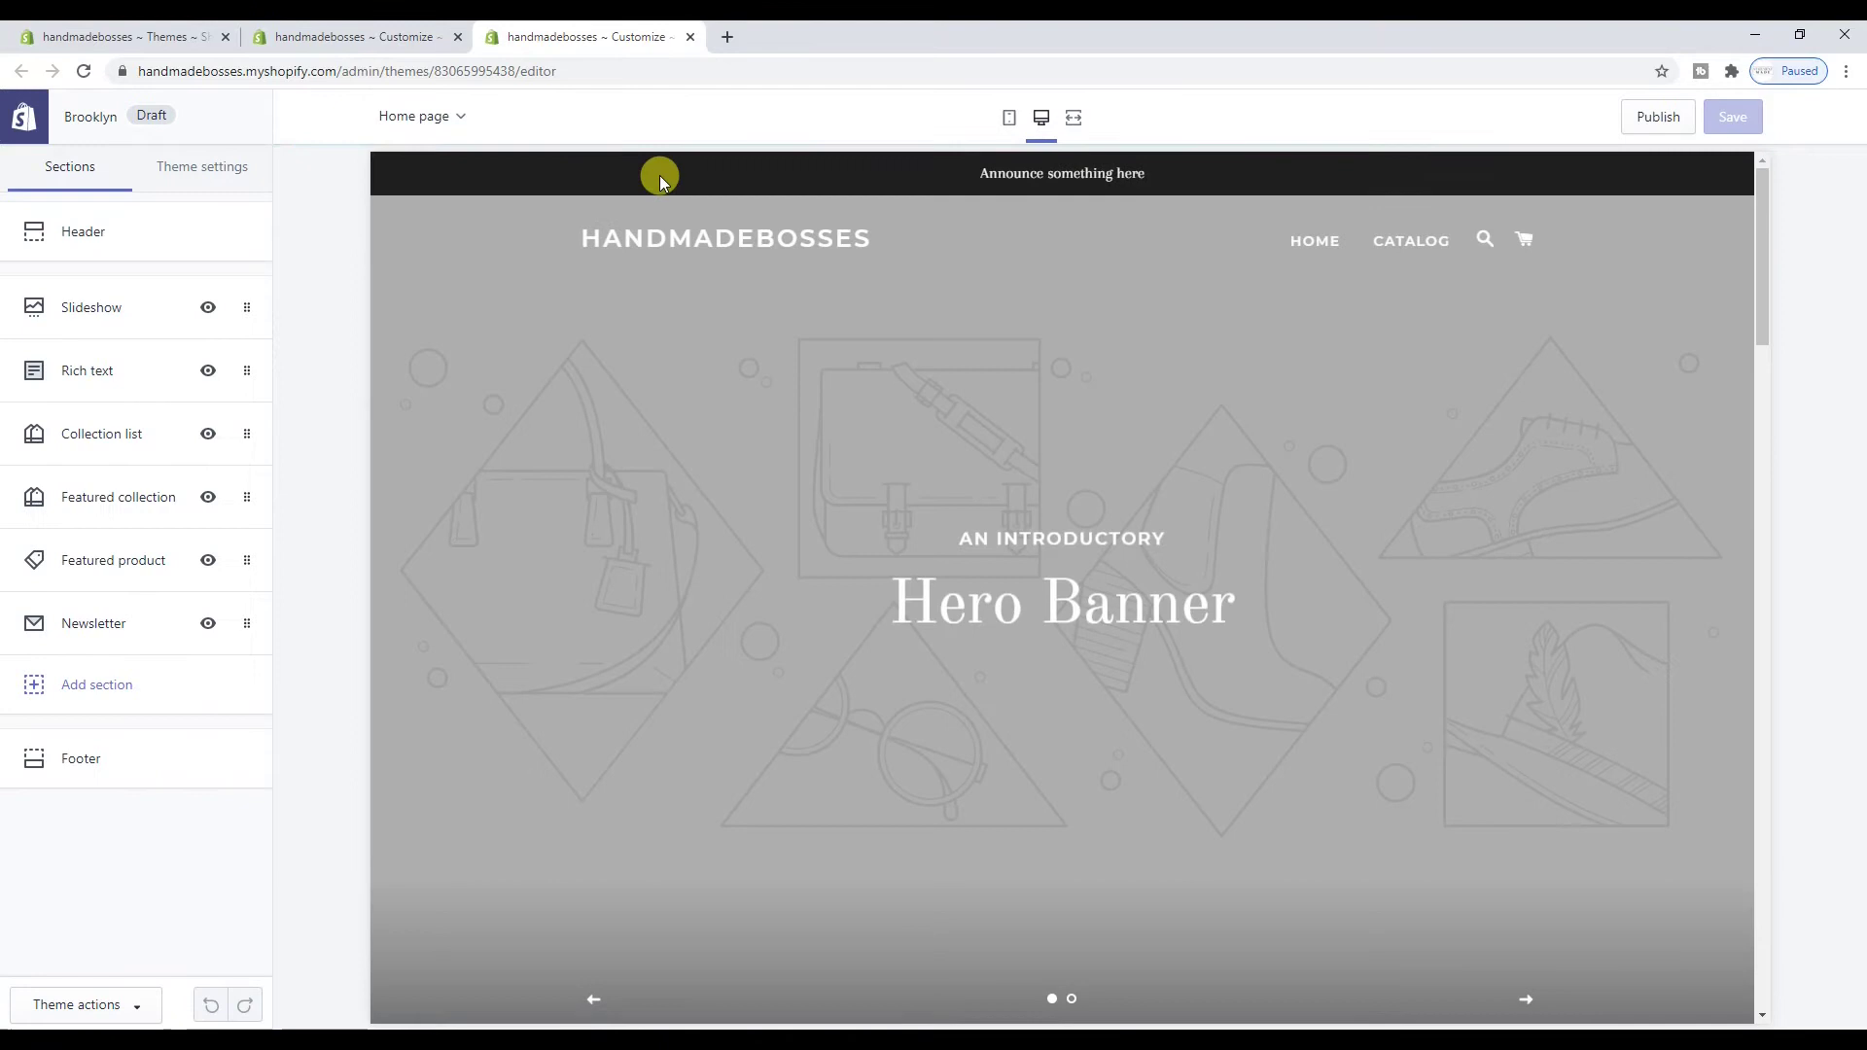
scroll(714, 243, "down", 5)
scroll(714, 243, "down", 20)
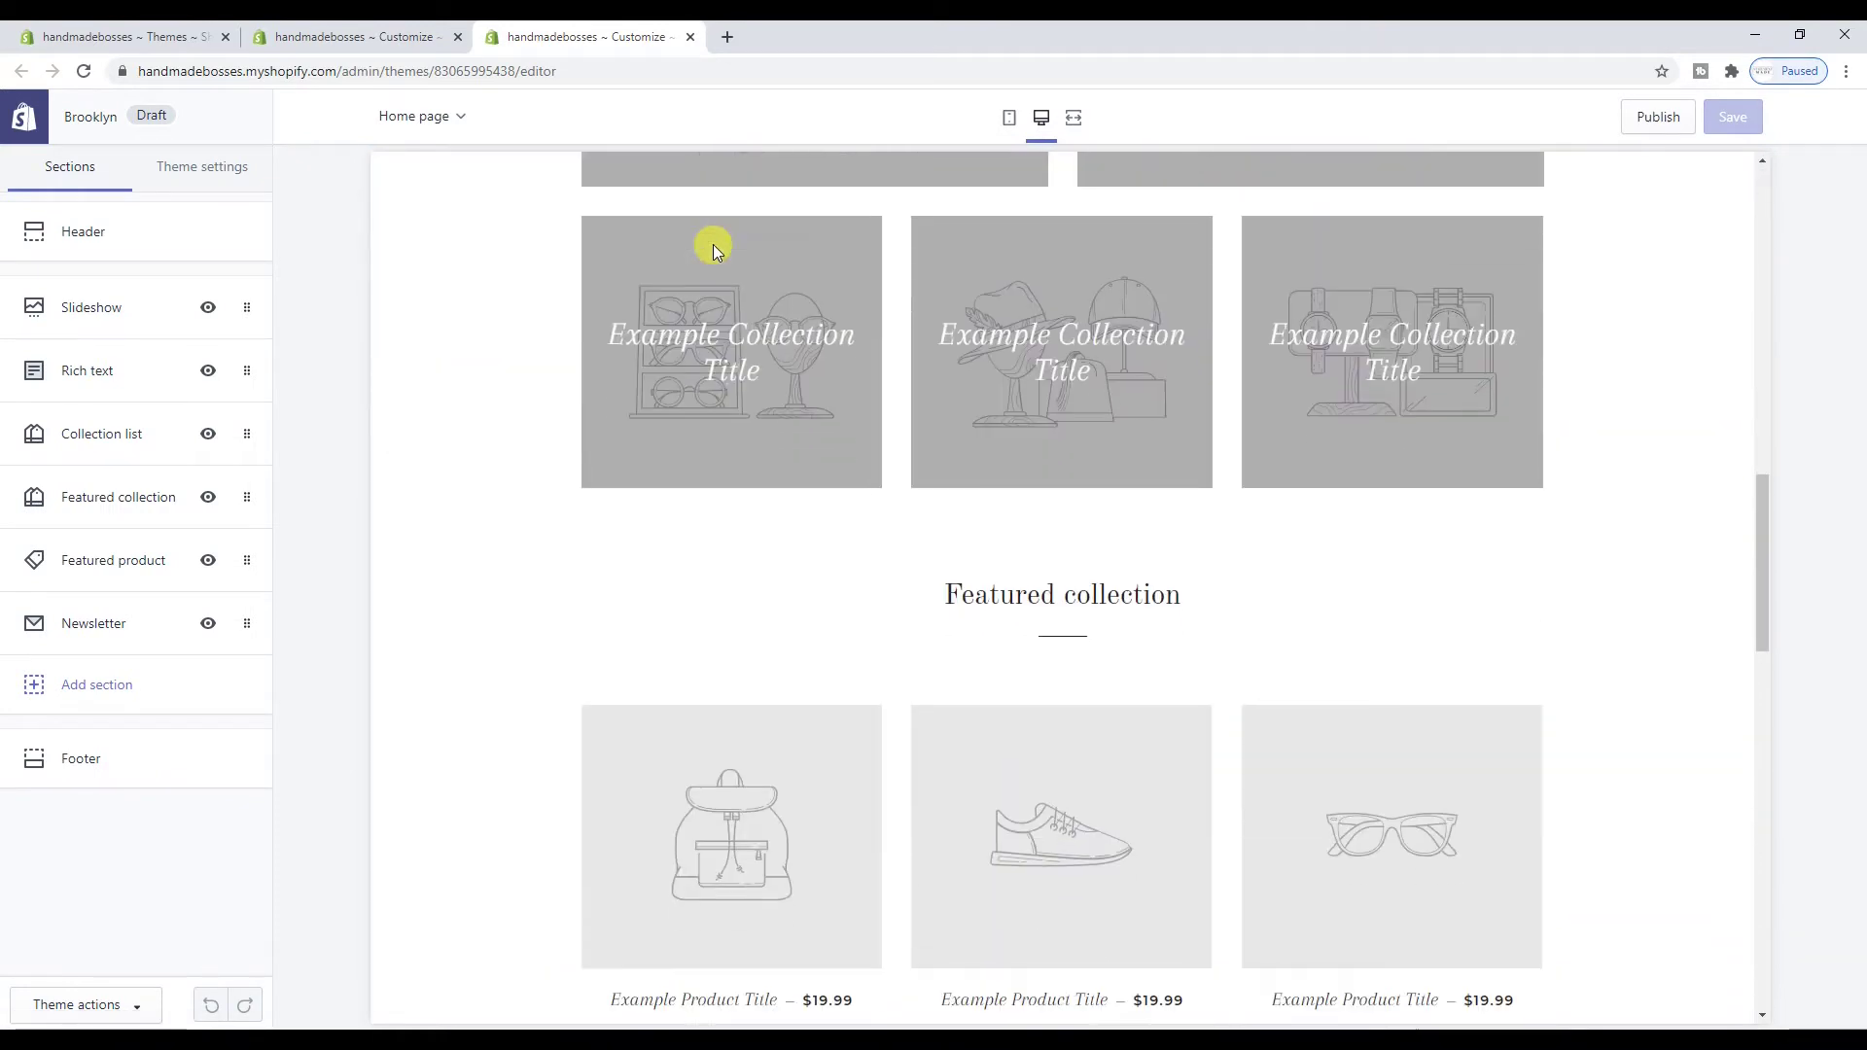
scroll(714, 253, "down", 10)
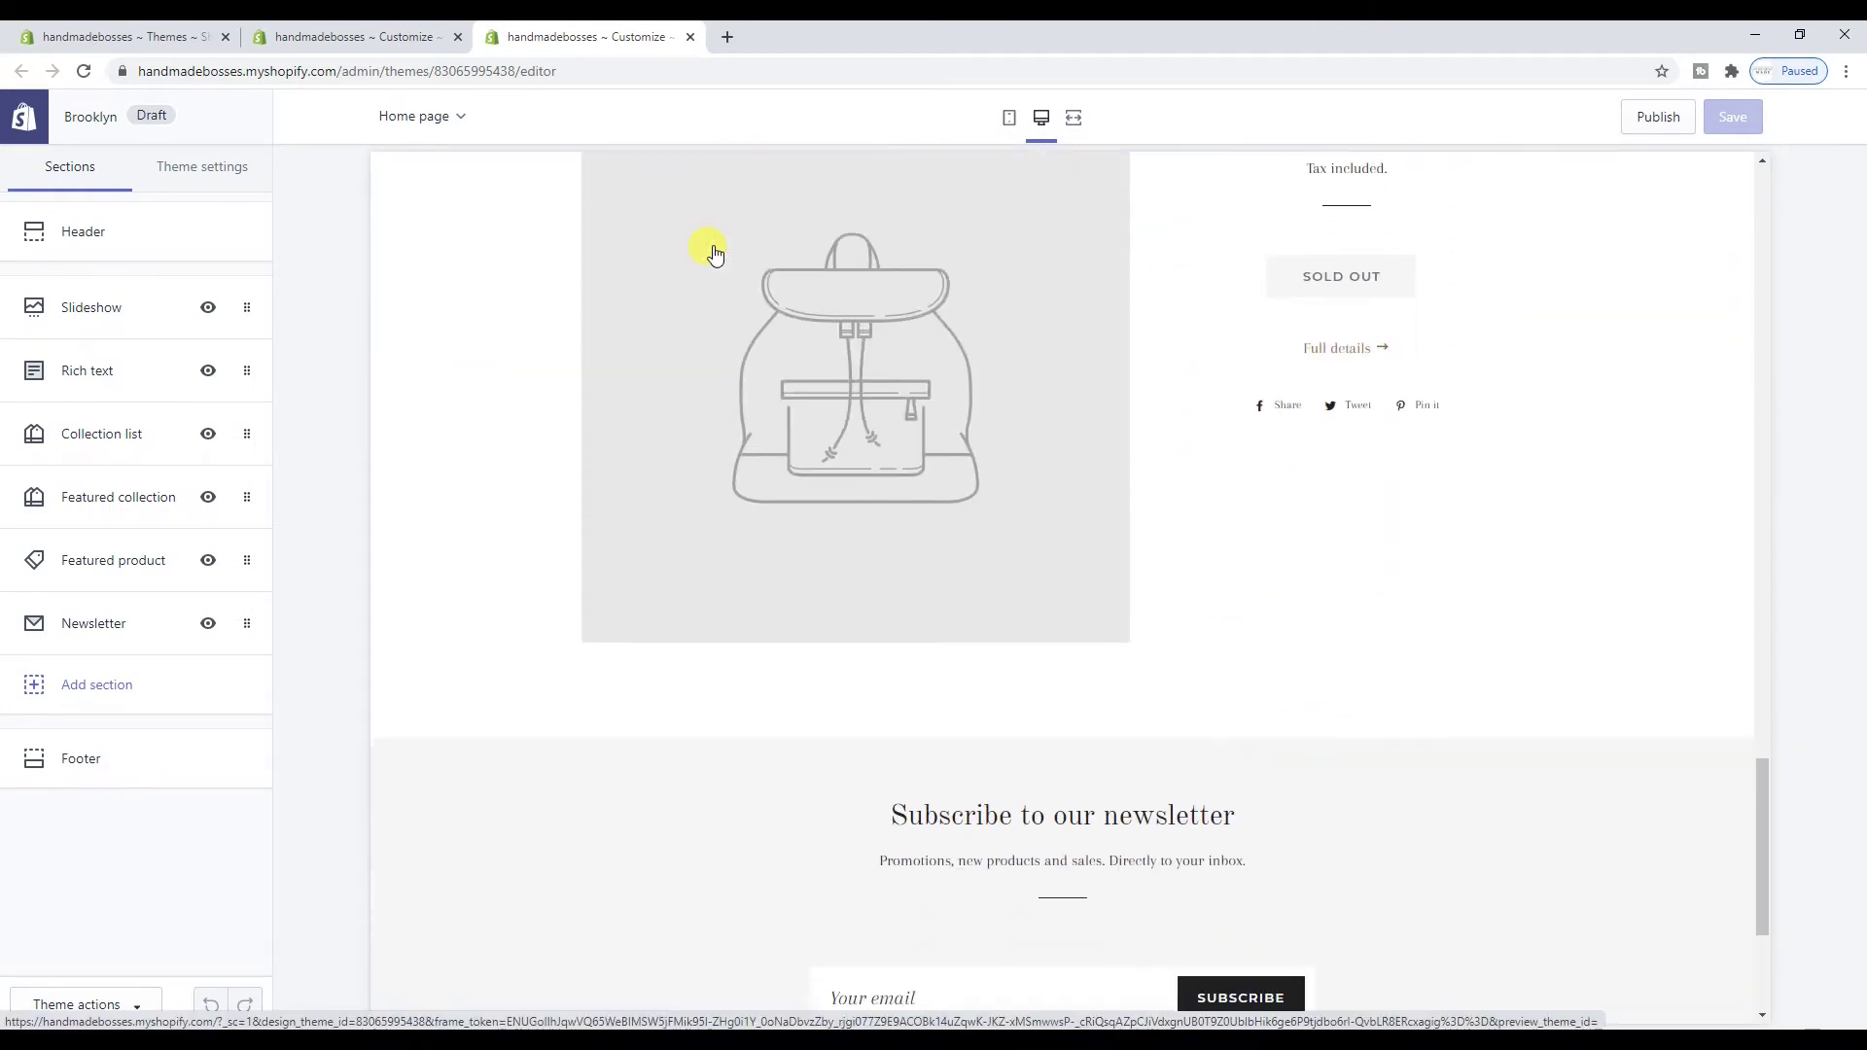
scroll(719, 257, "up", 15)
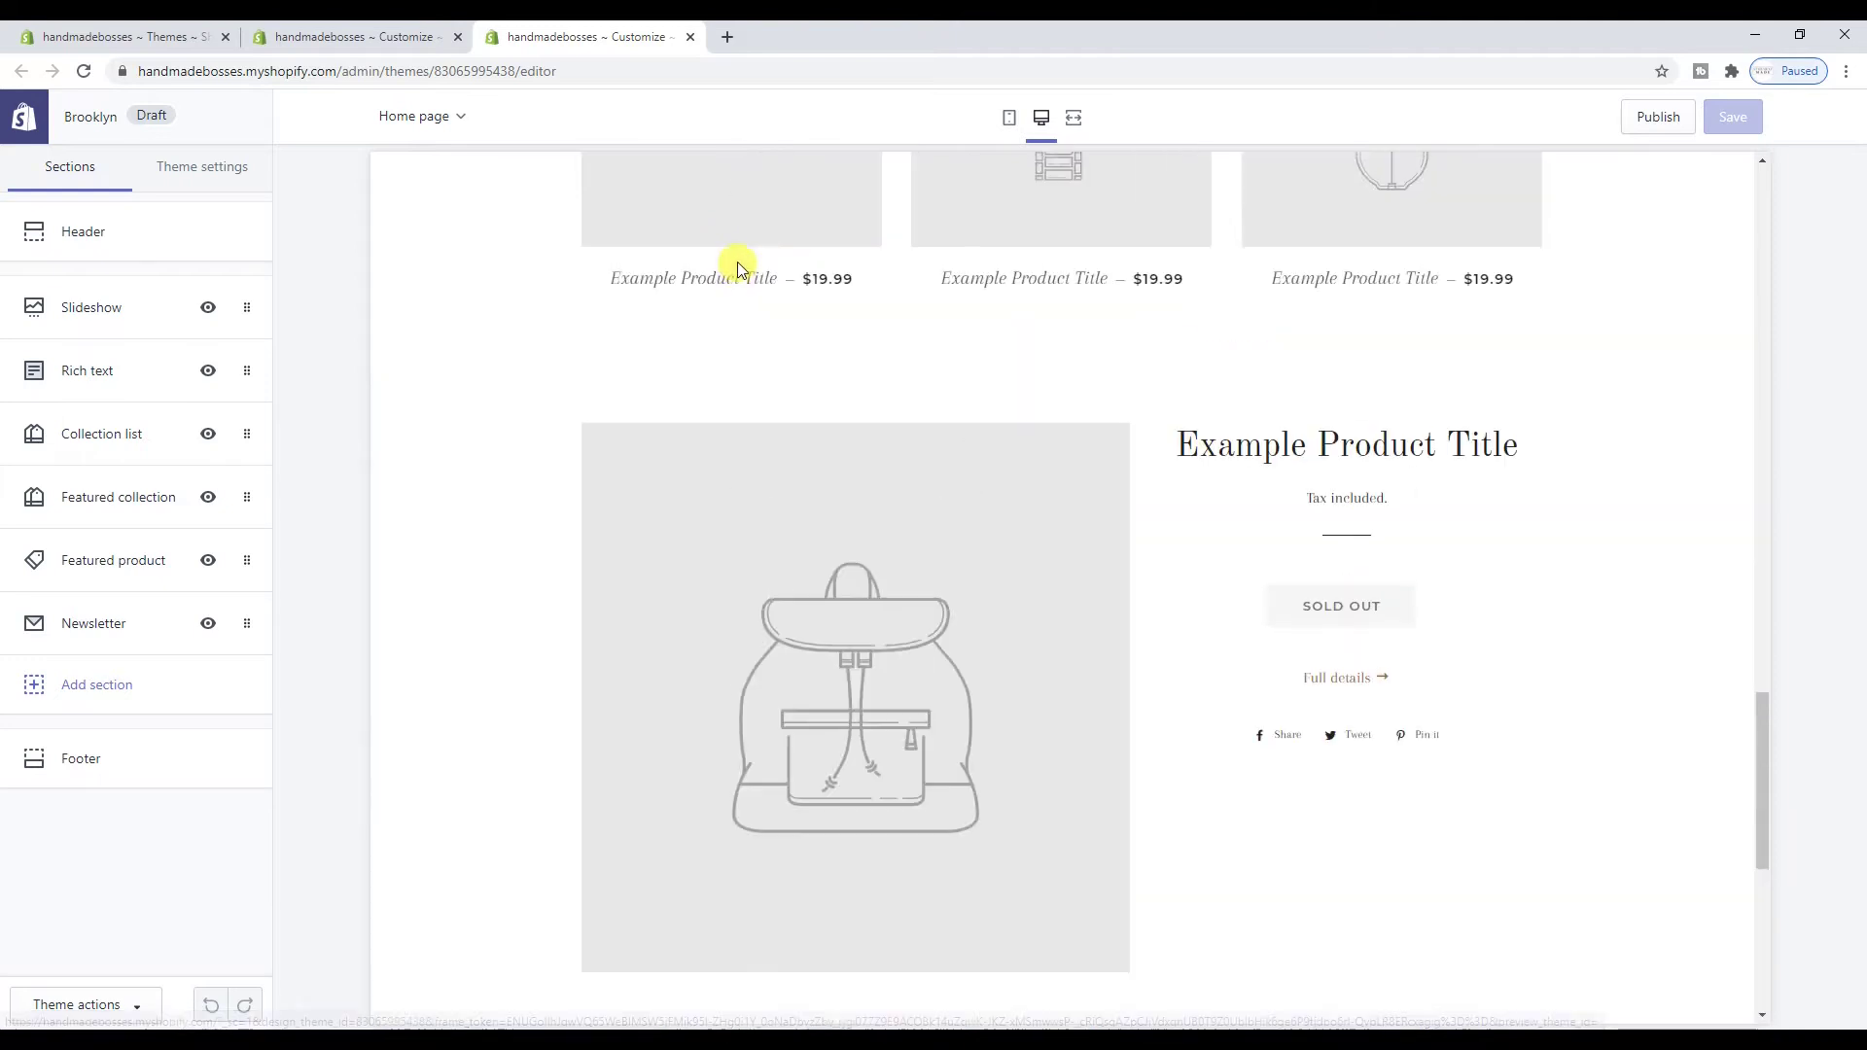
scroll(731, 264, "up", 3)
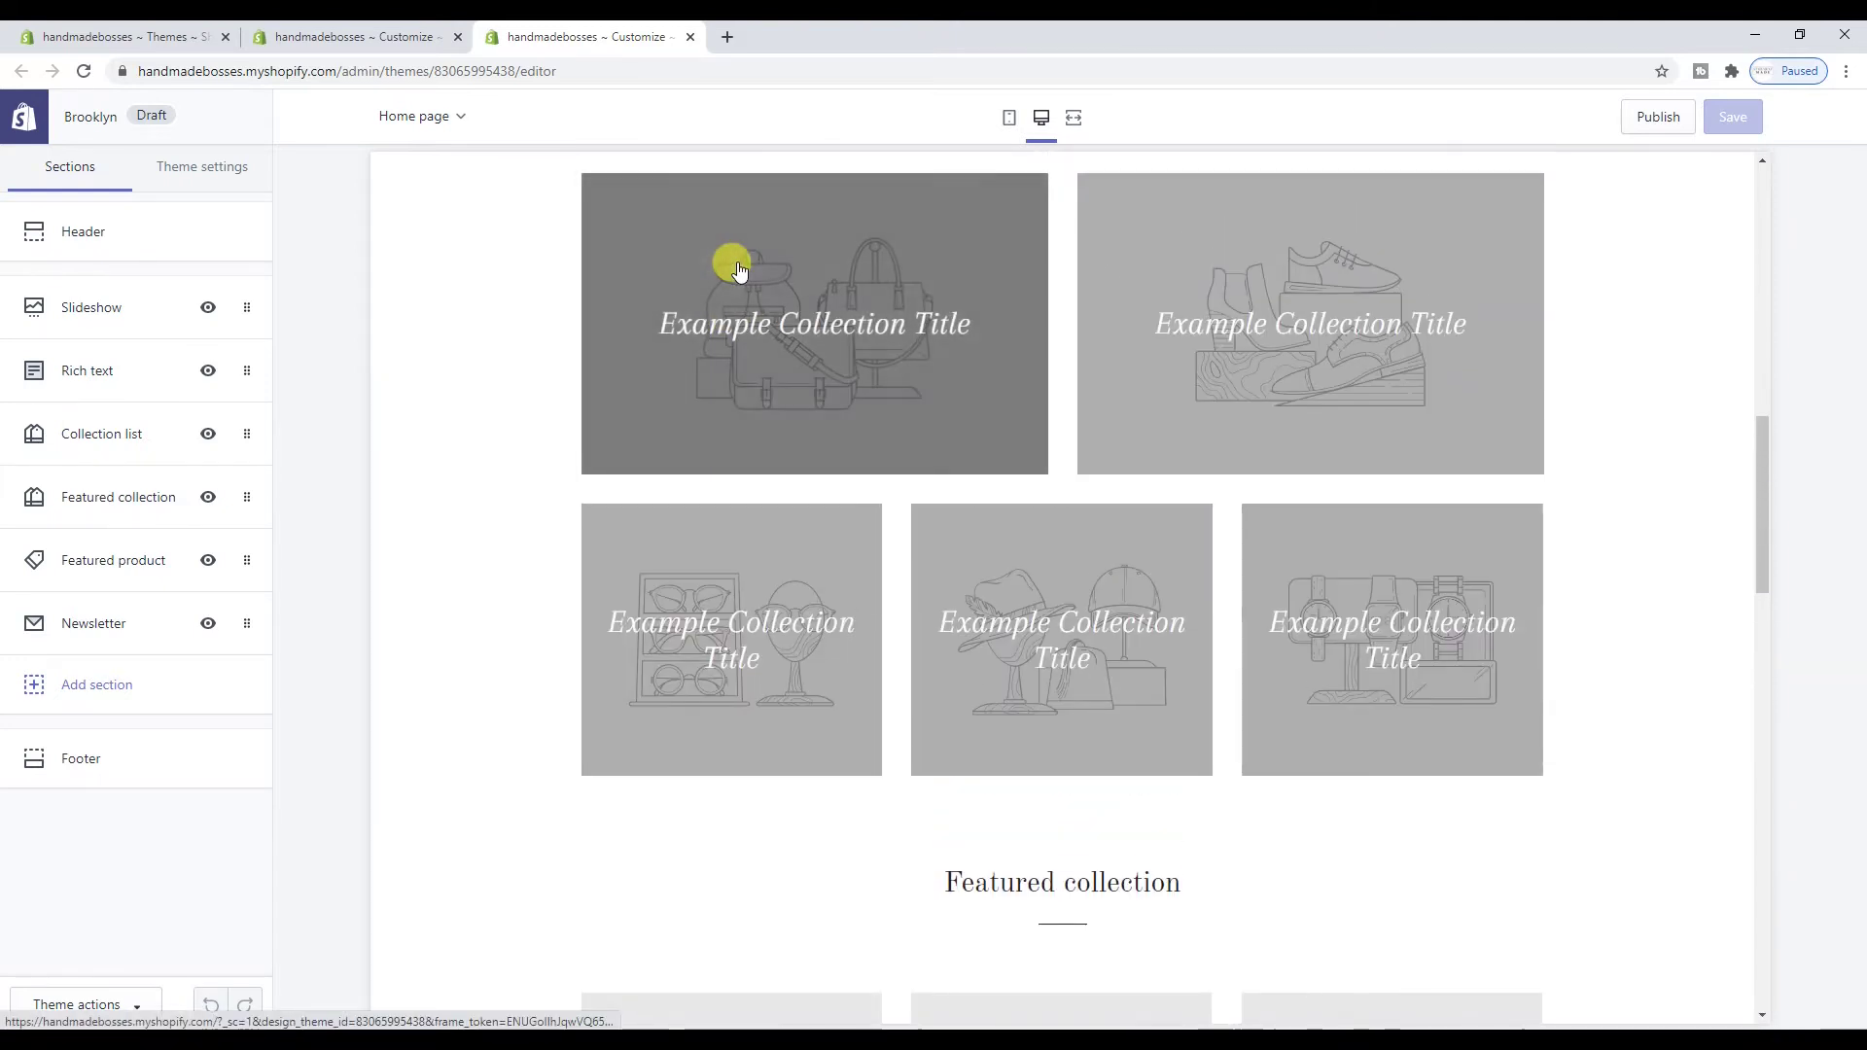
scroll(681, 255, "up", 4)
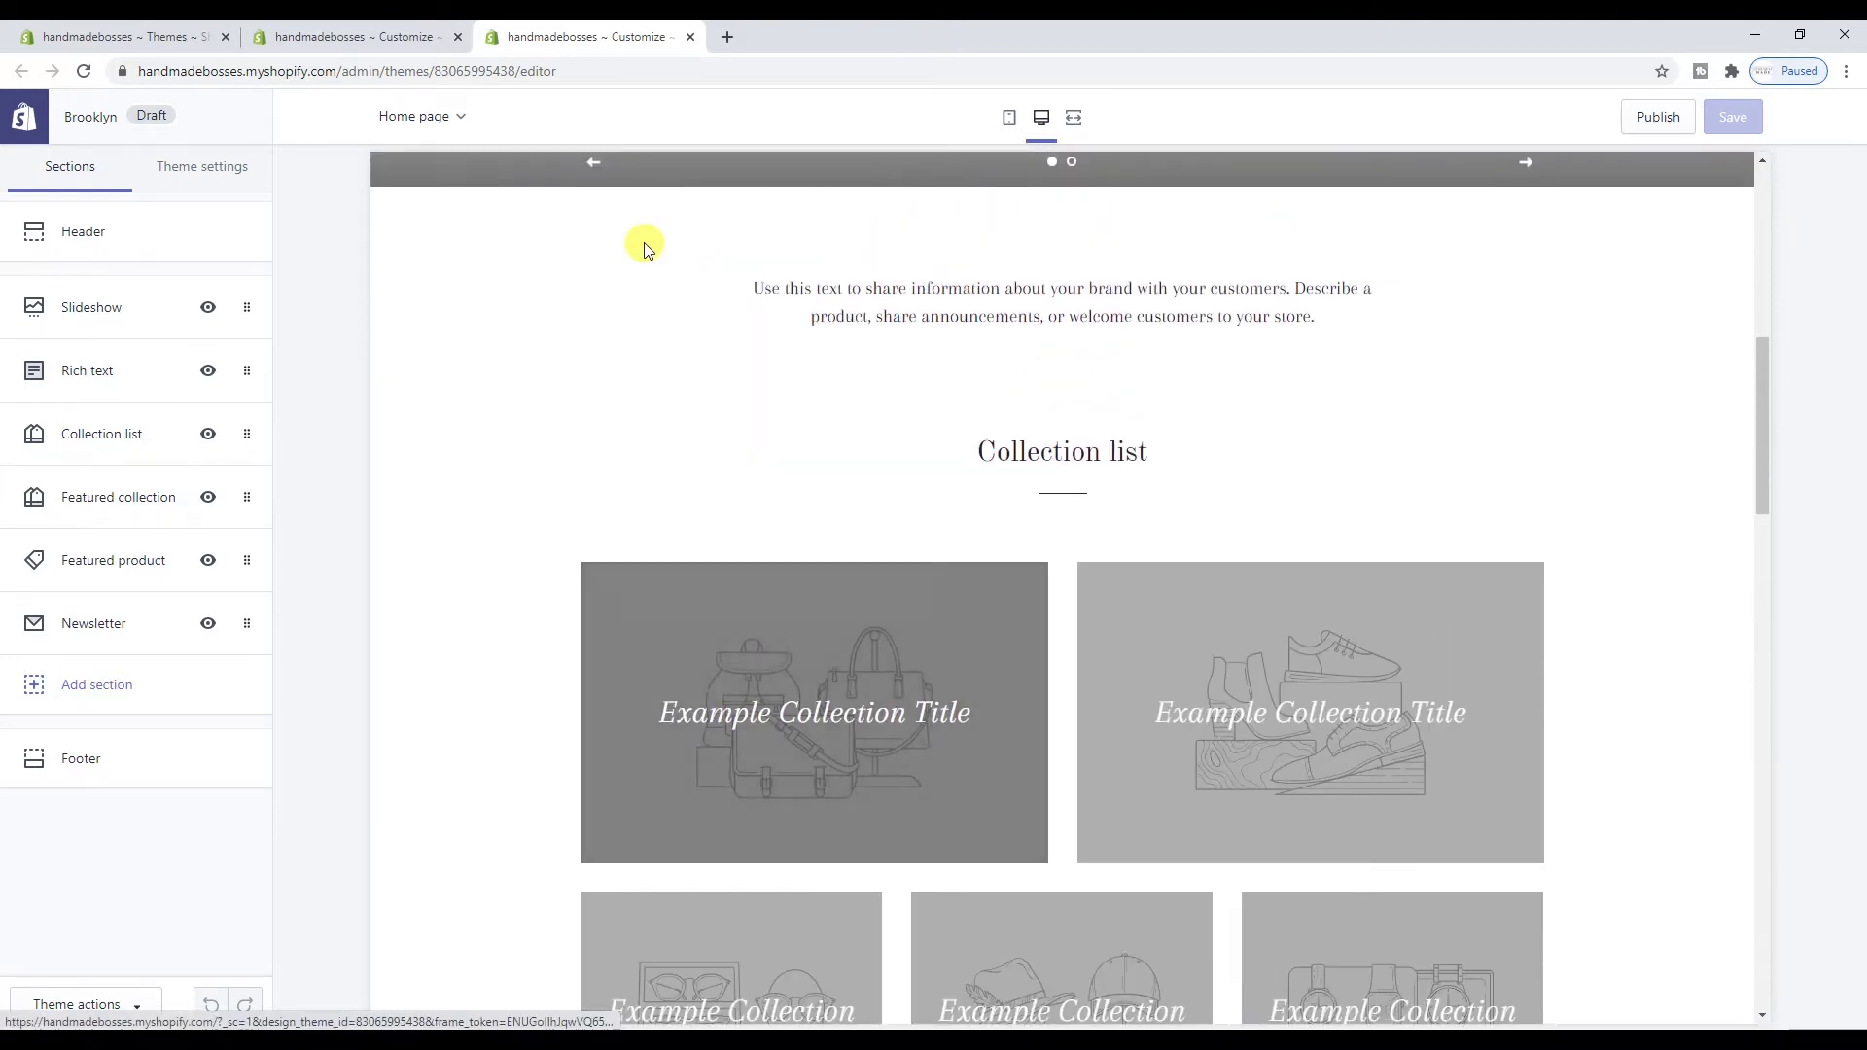
Add a Blog posts section to Brooklyn's home page and return to the section list
left_click(105, 683)
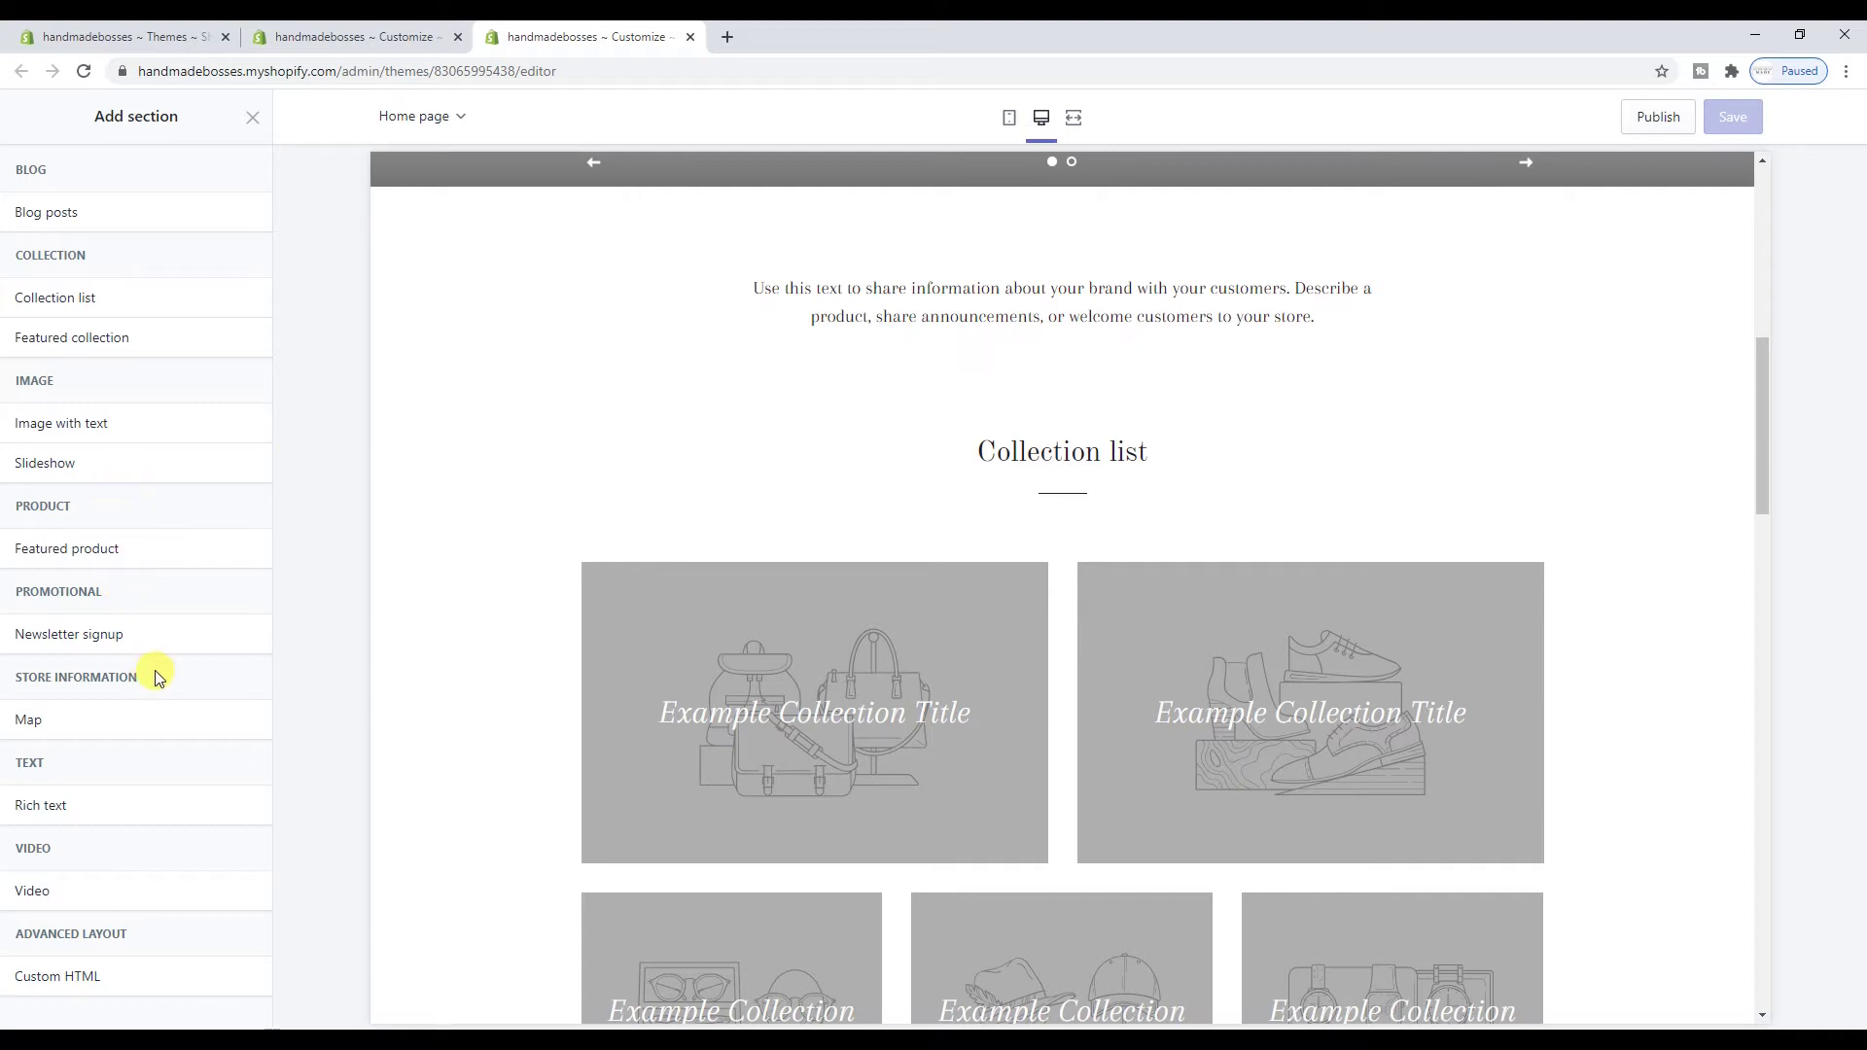
left_click(83, 212)
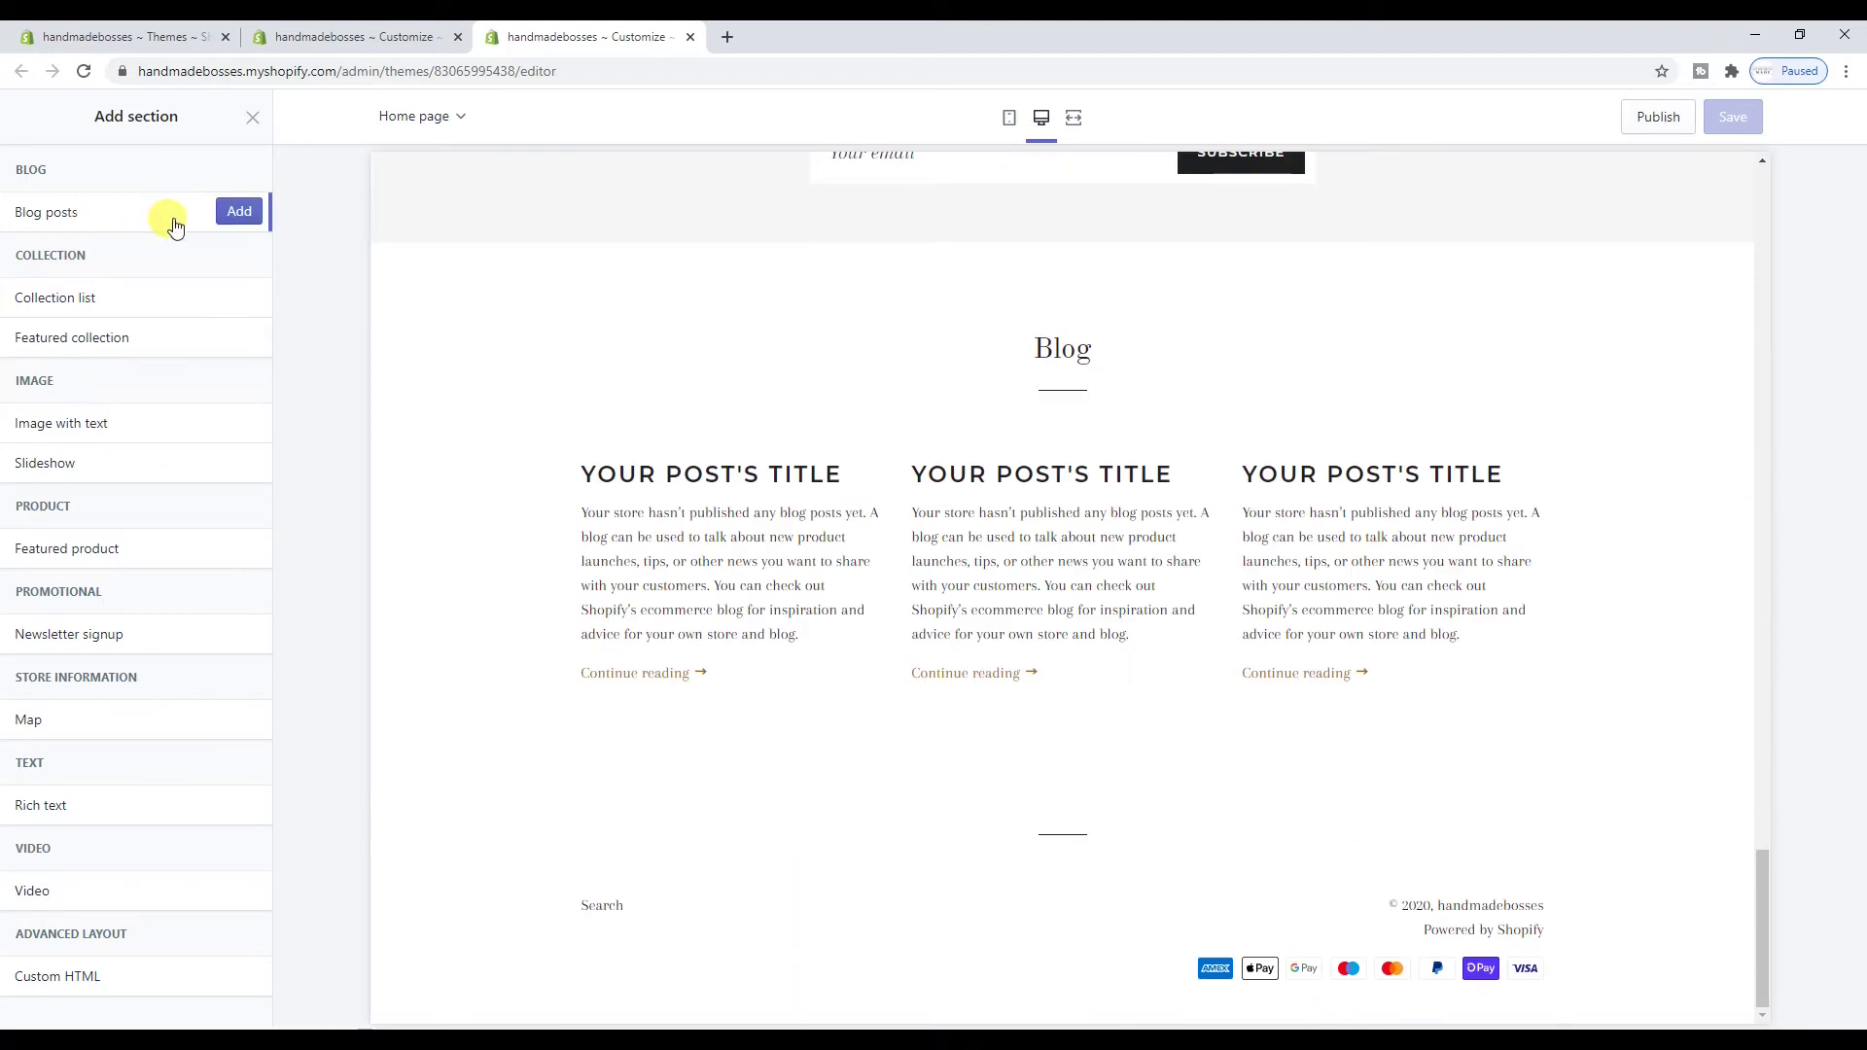
left_click(240, 212)
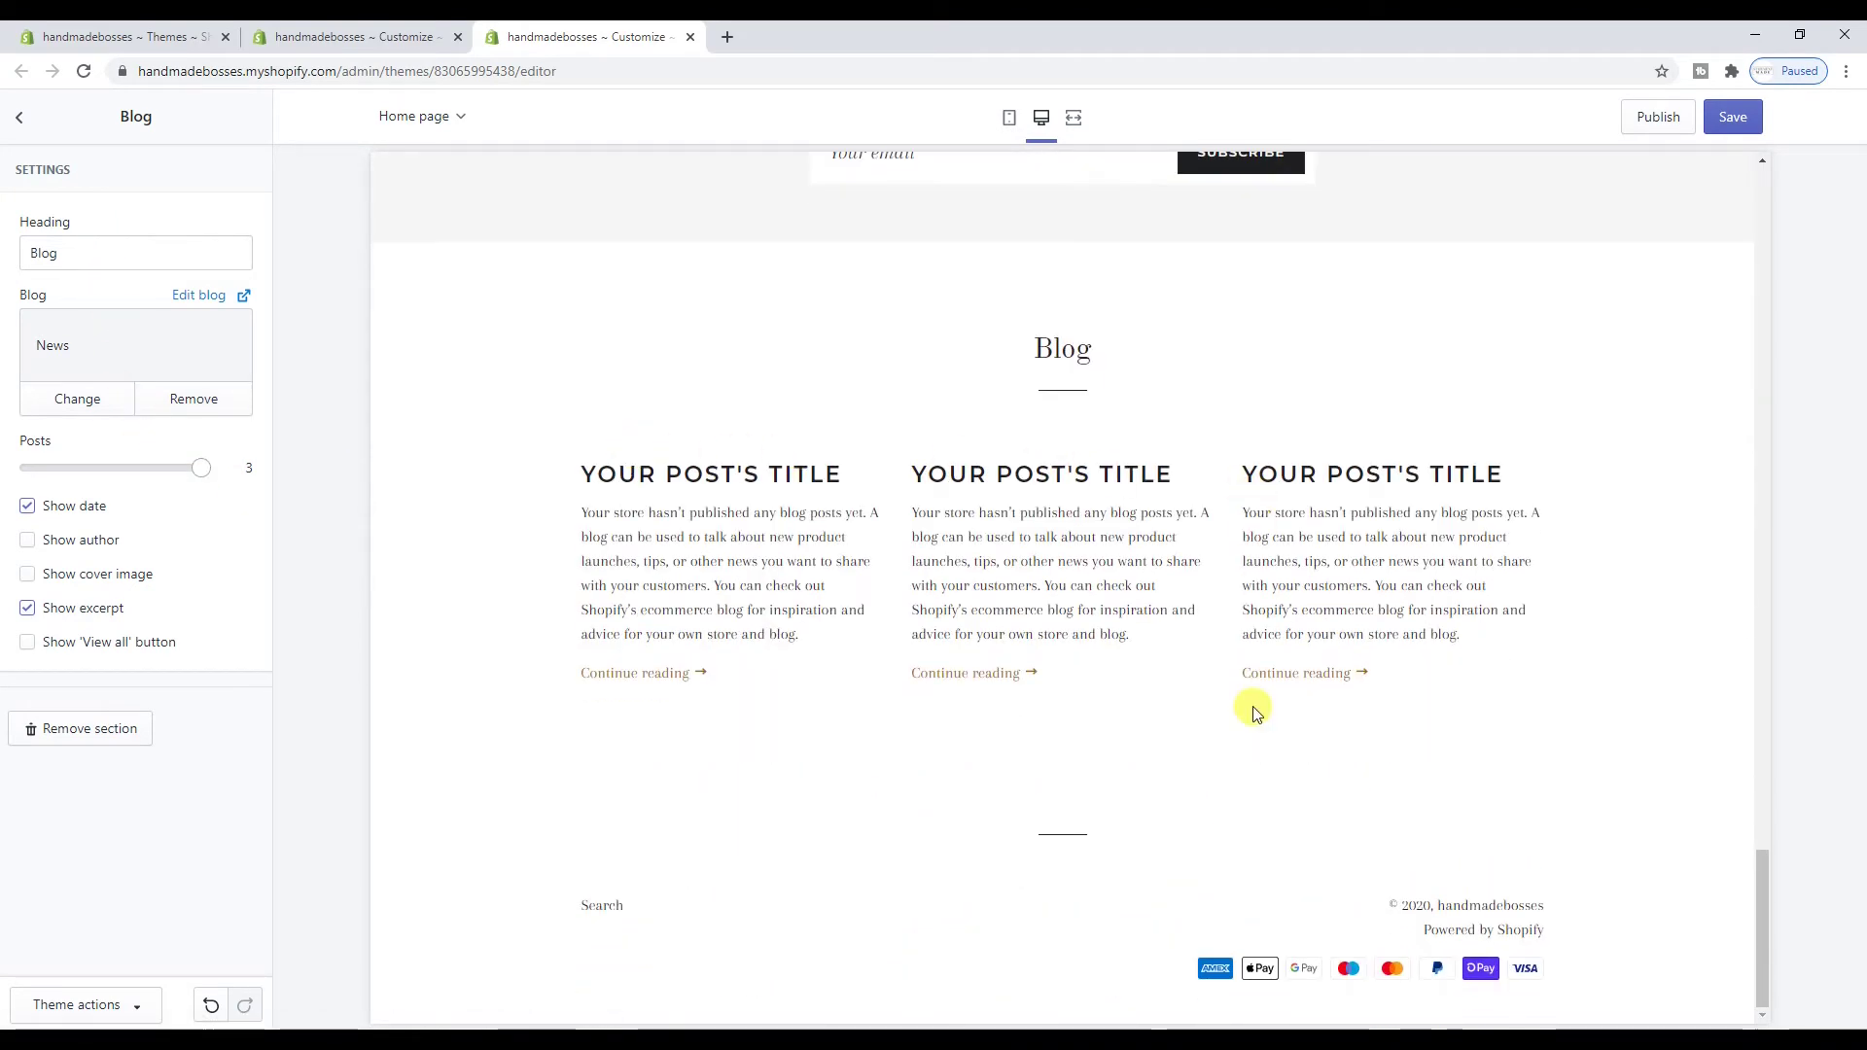
left_click(20, 117)
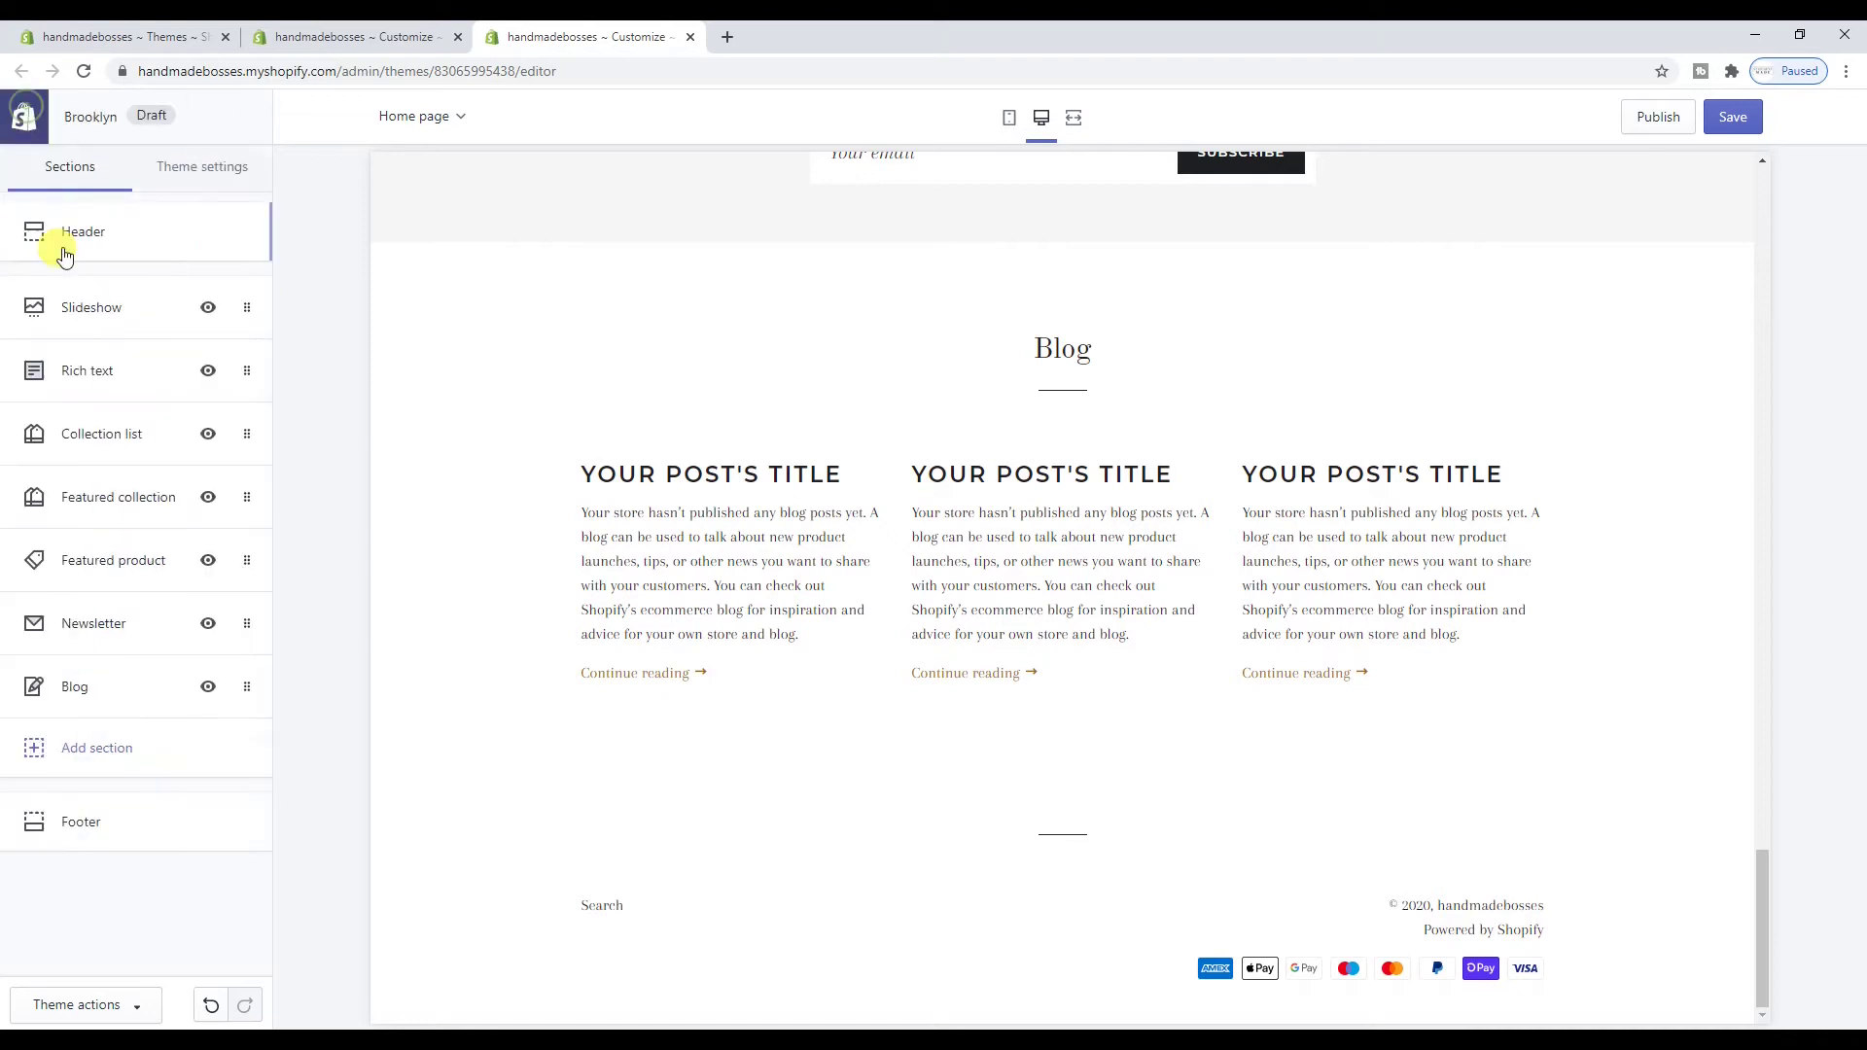
Hide the Collection list section, show it again, and move it below the Blog section
scroll(633, 496, "up", 10)
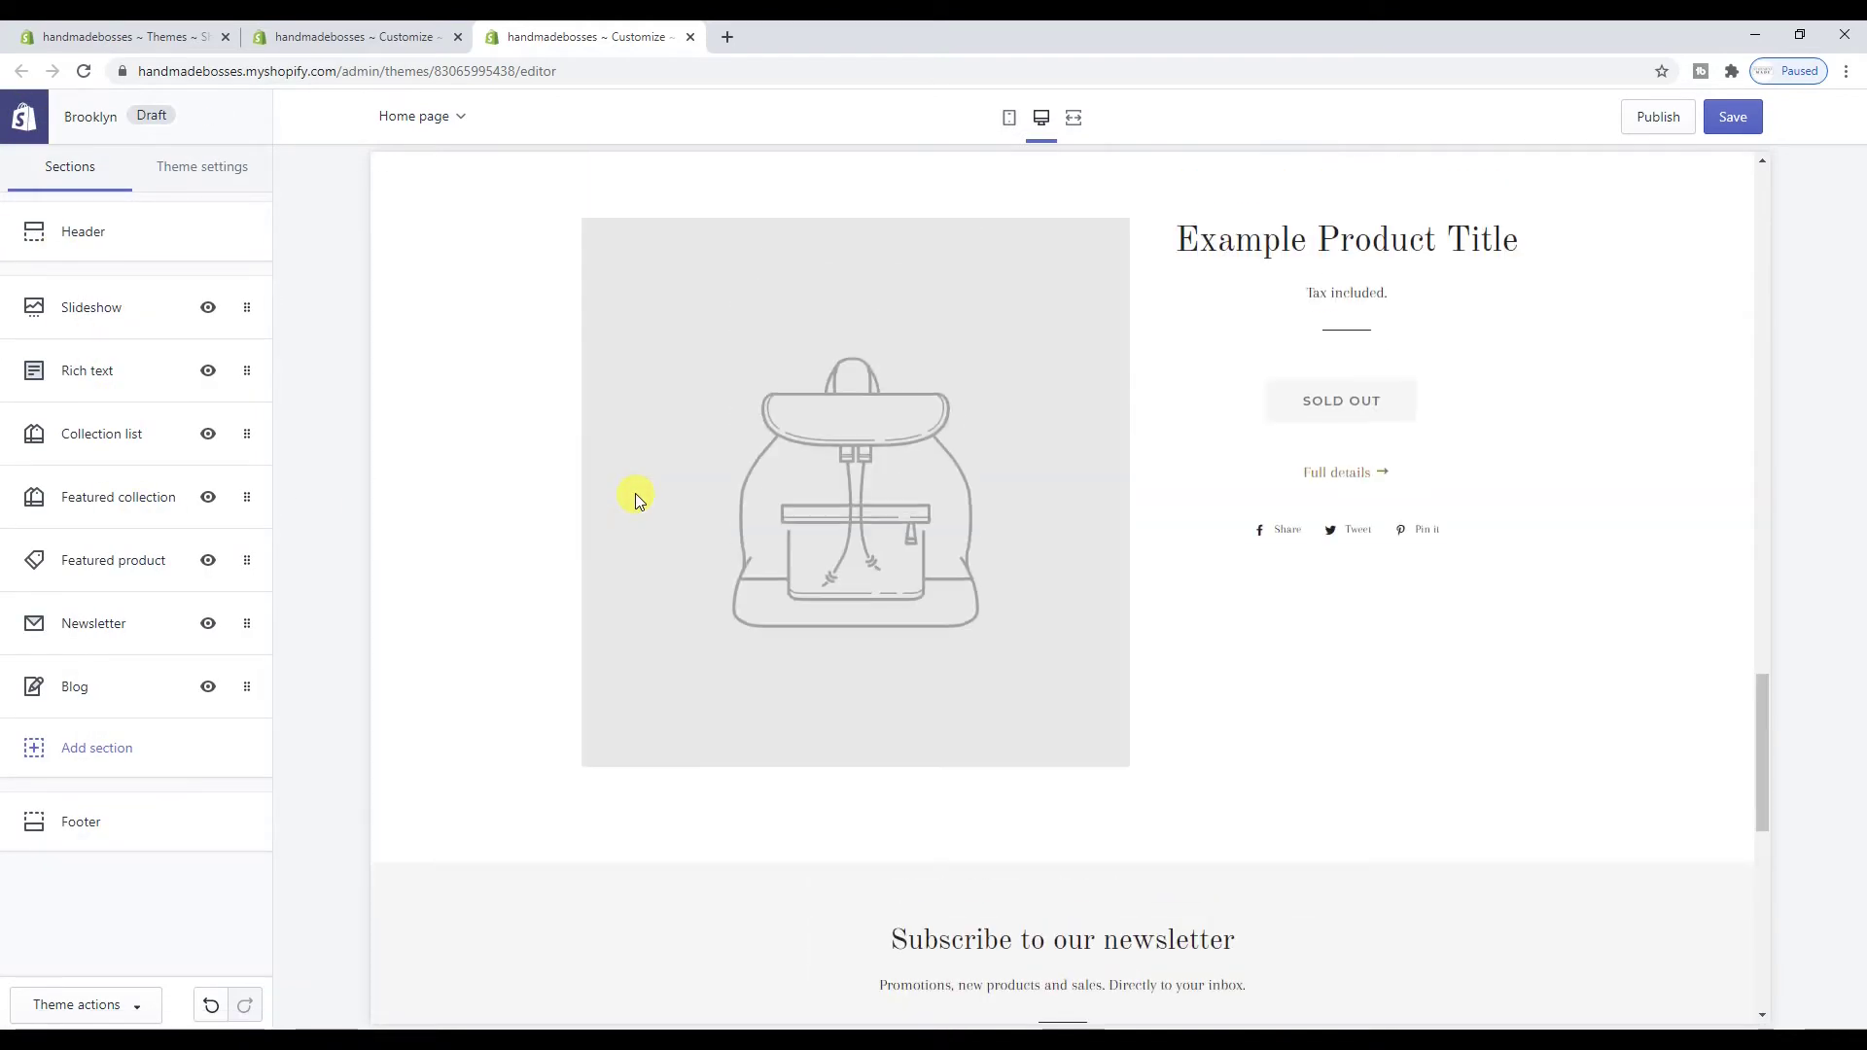
scroll(634, 493, "up", 15)
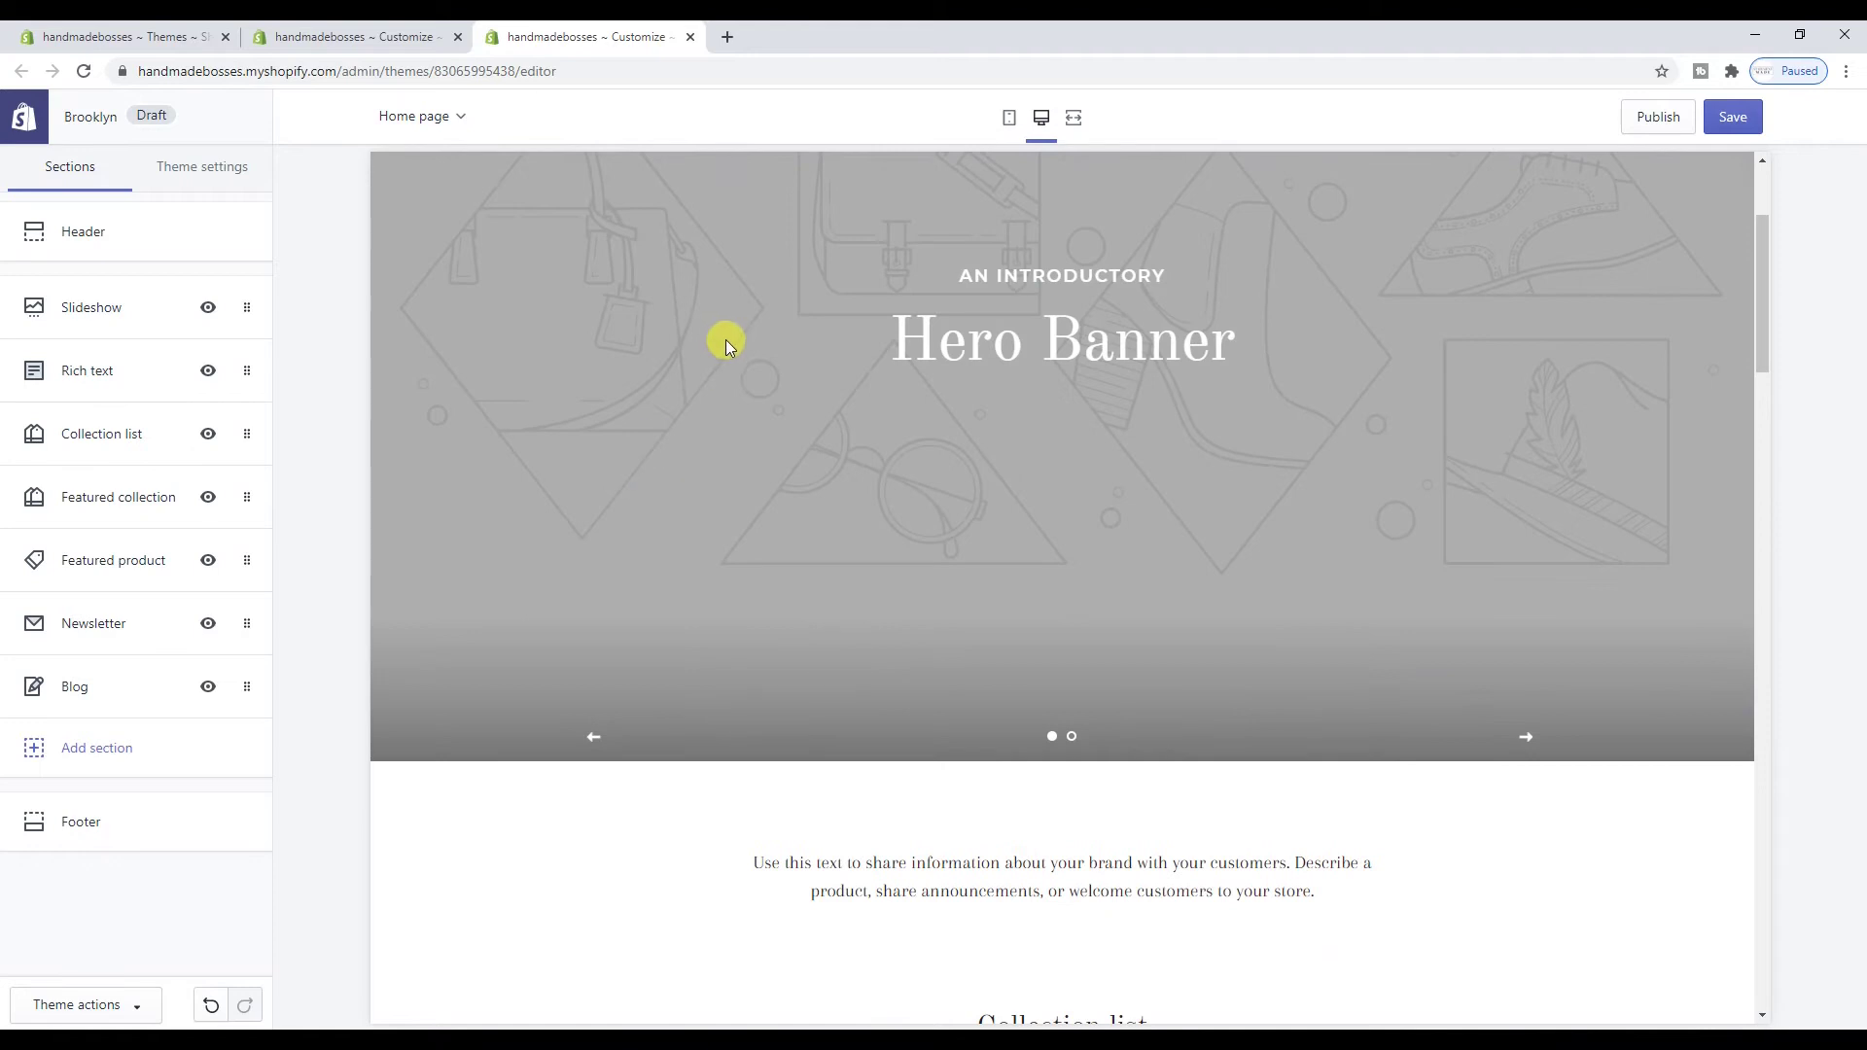
scroll(1017, 609, "down", 7)
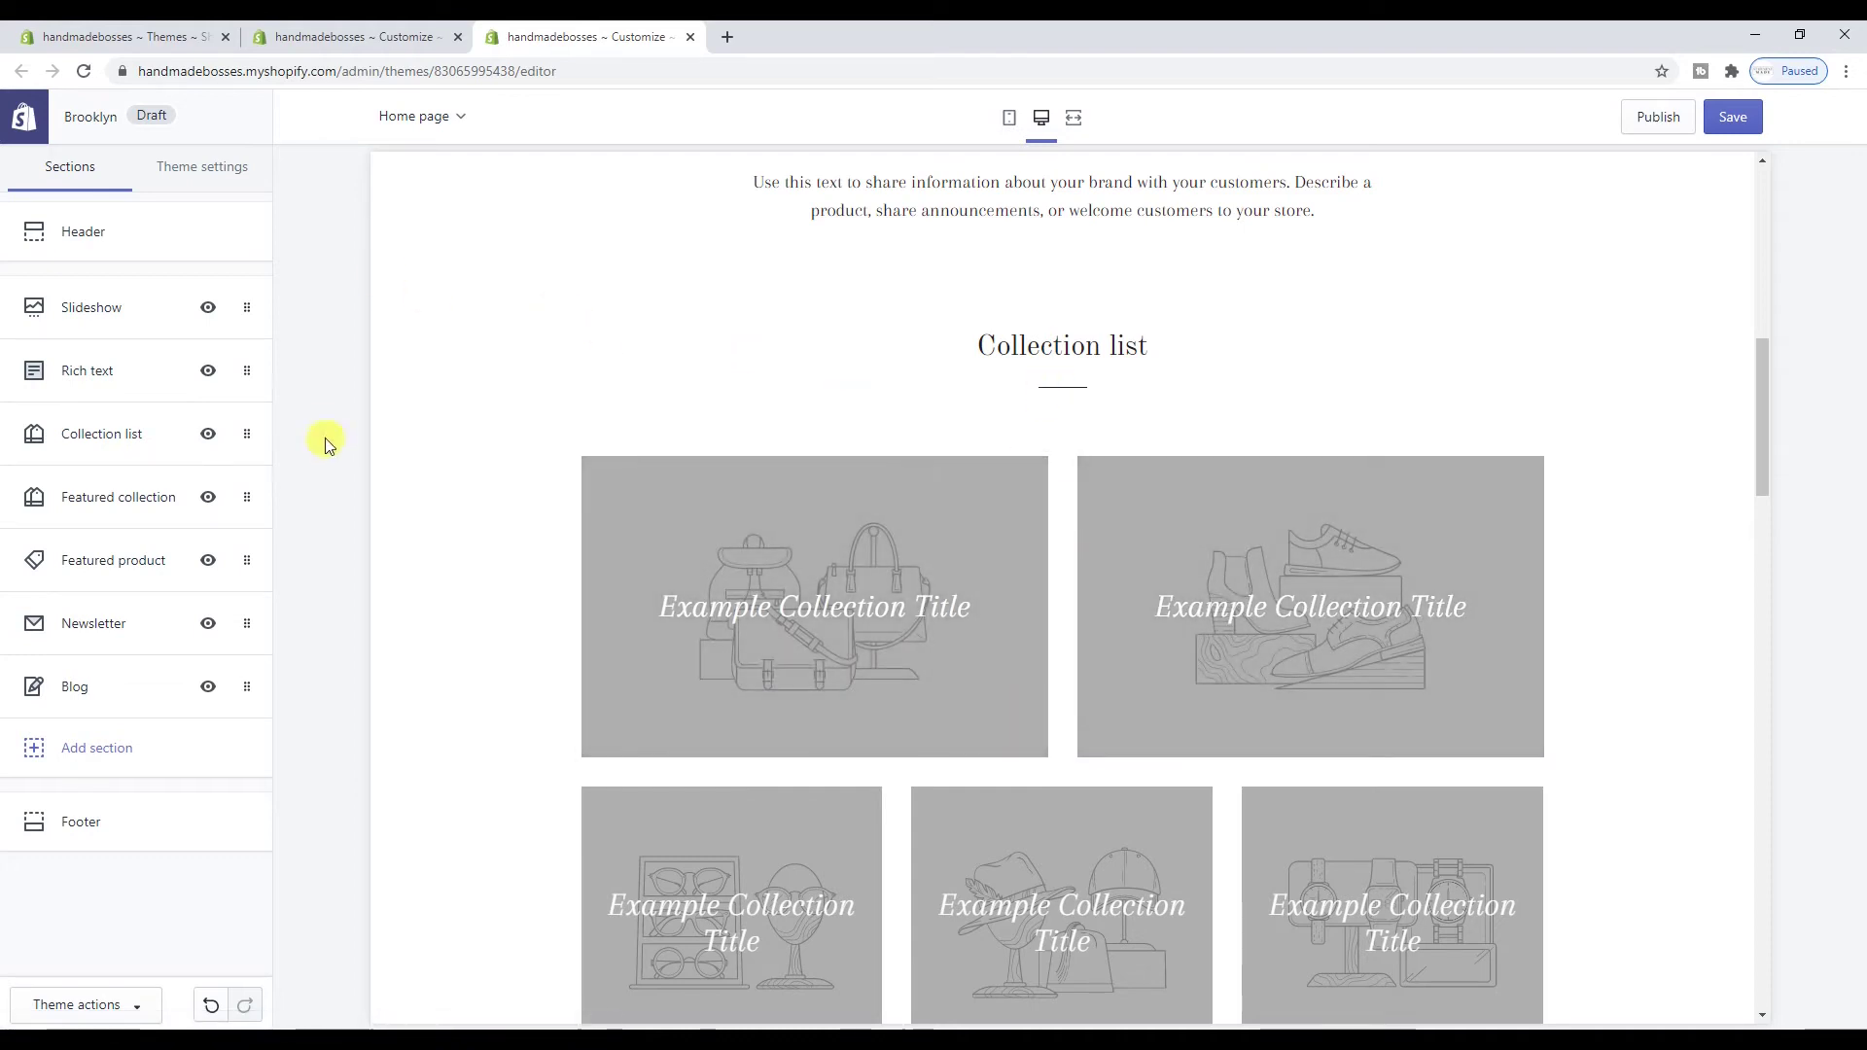
left_click(210, 438)
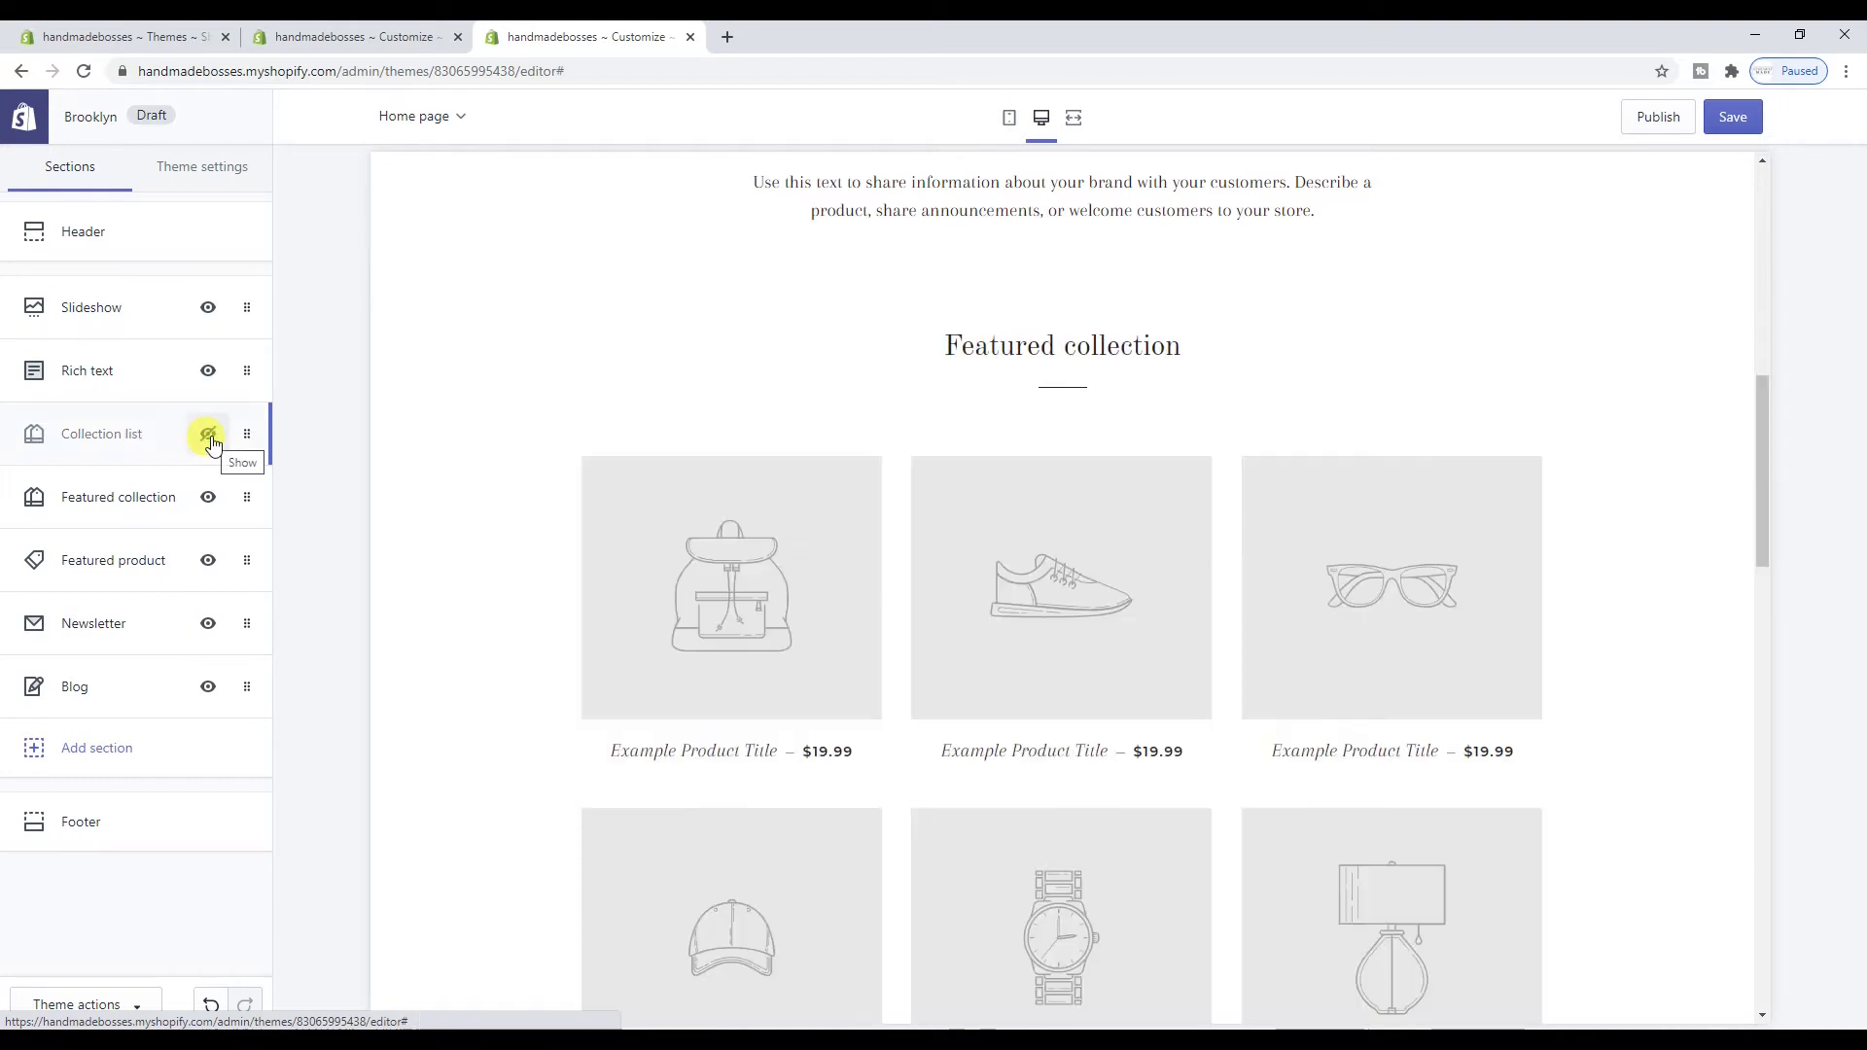
left_click(210, 438)
left_click_drag(245, 499, 244, 685)
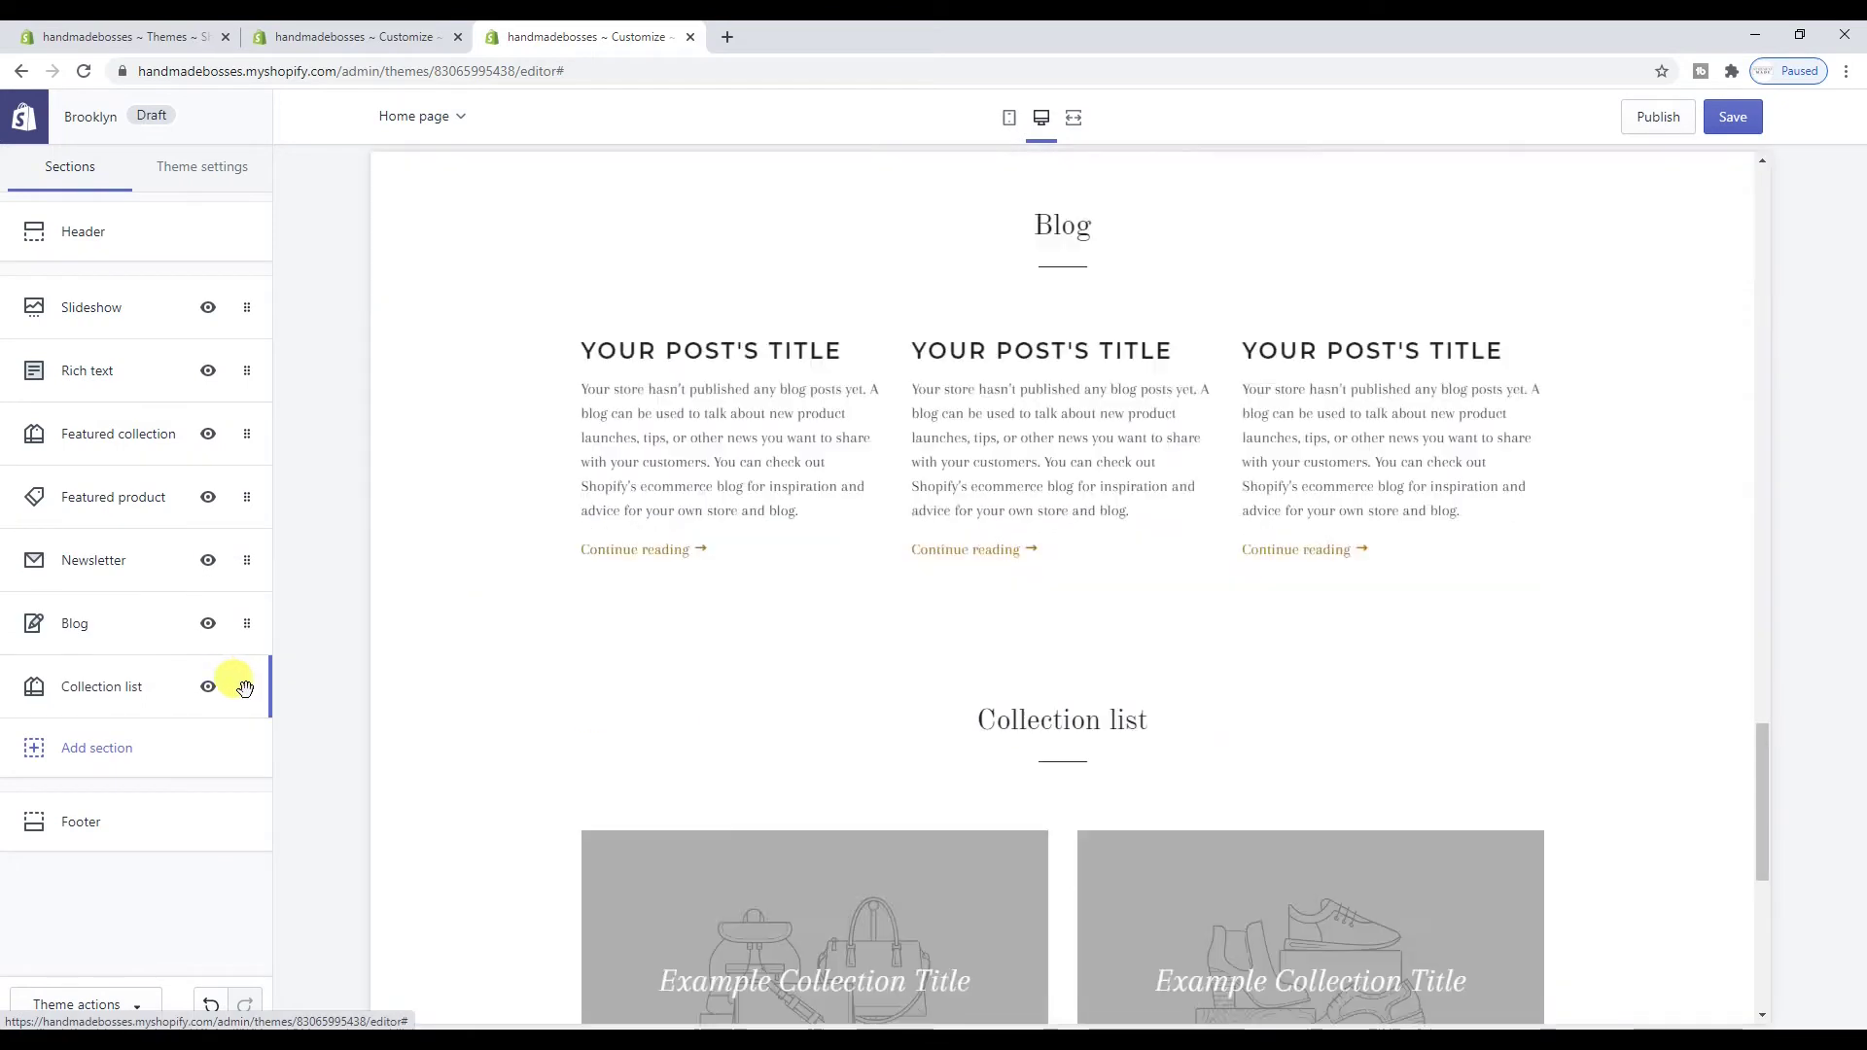
Remove the Collection list and Featured collection sections from the home page
left_click(249, 691)
left_click(112, 750)
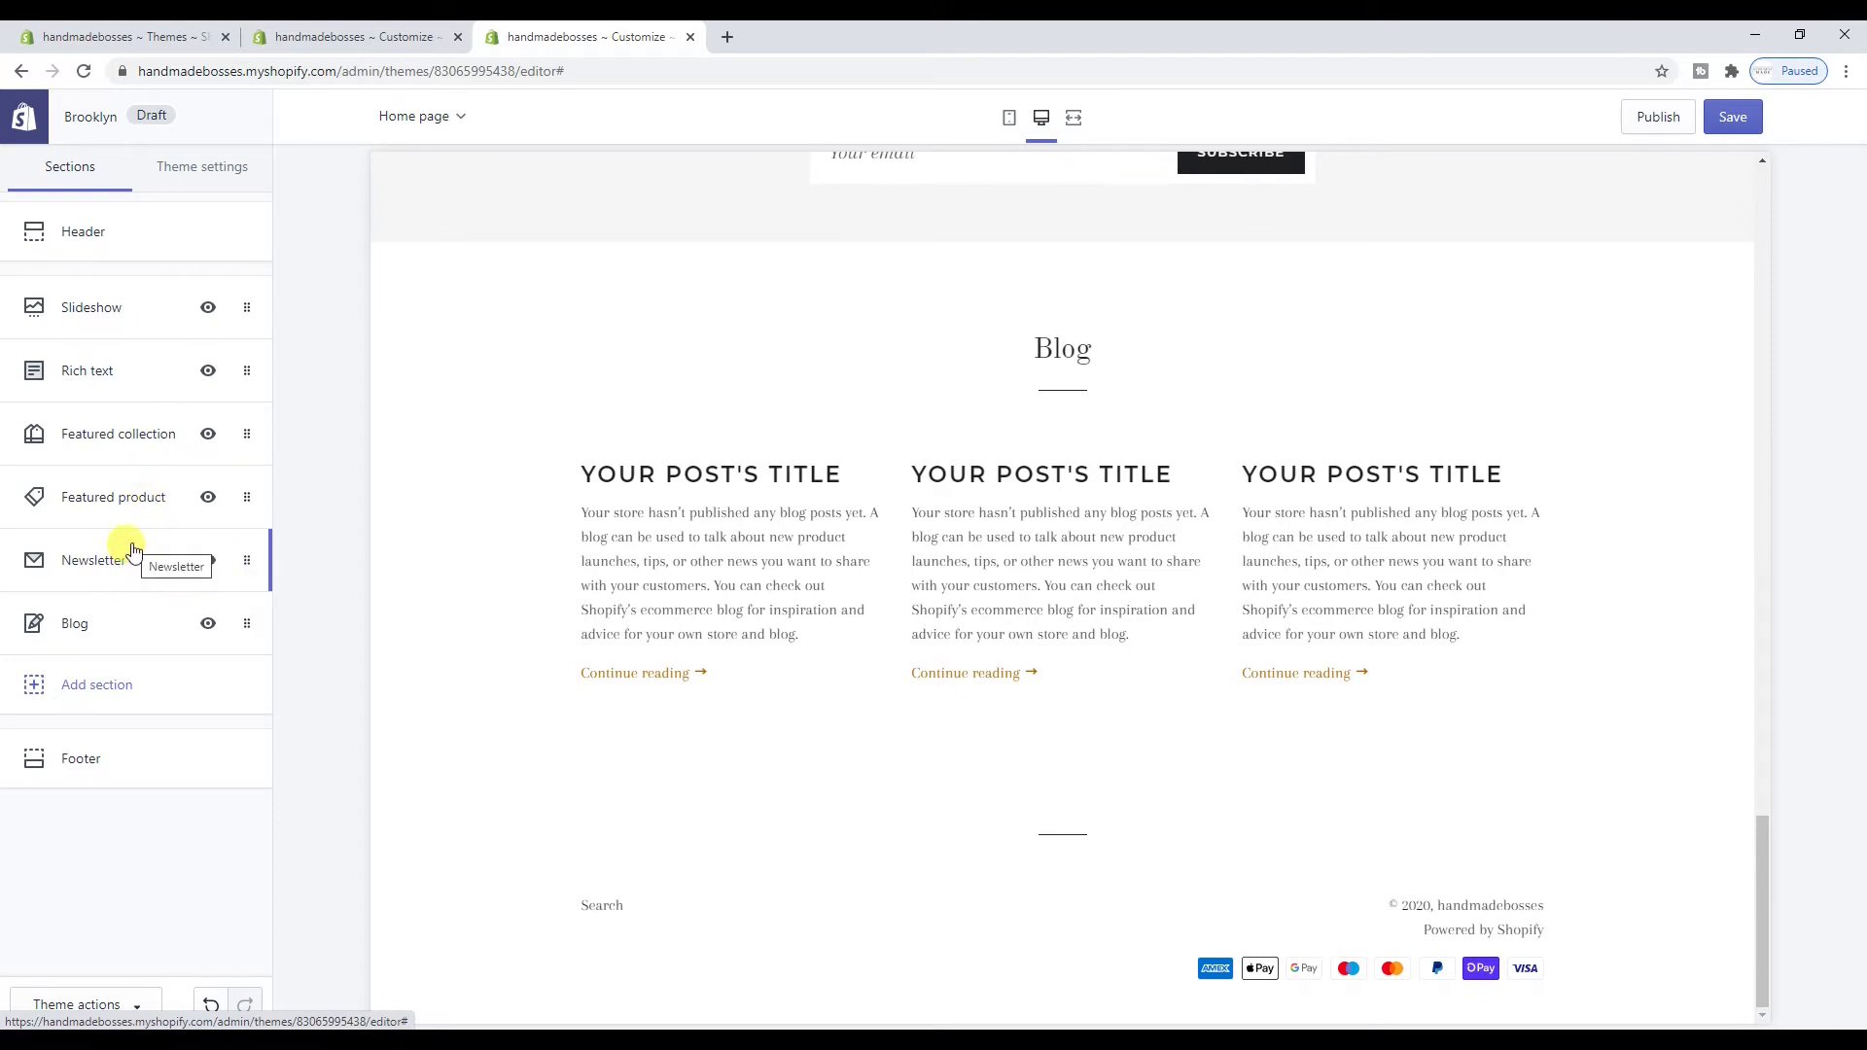
left_click(258, 438)
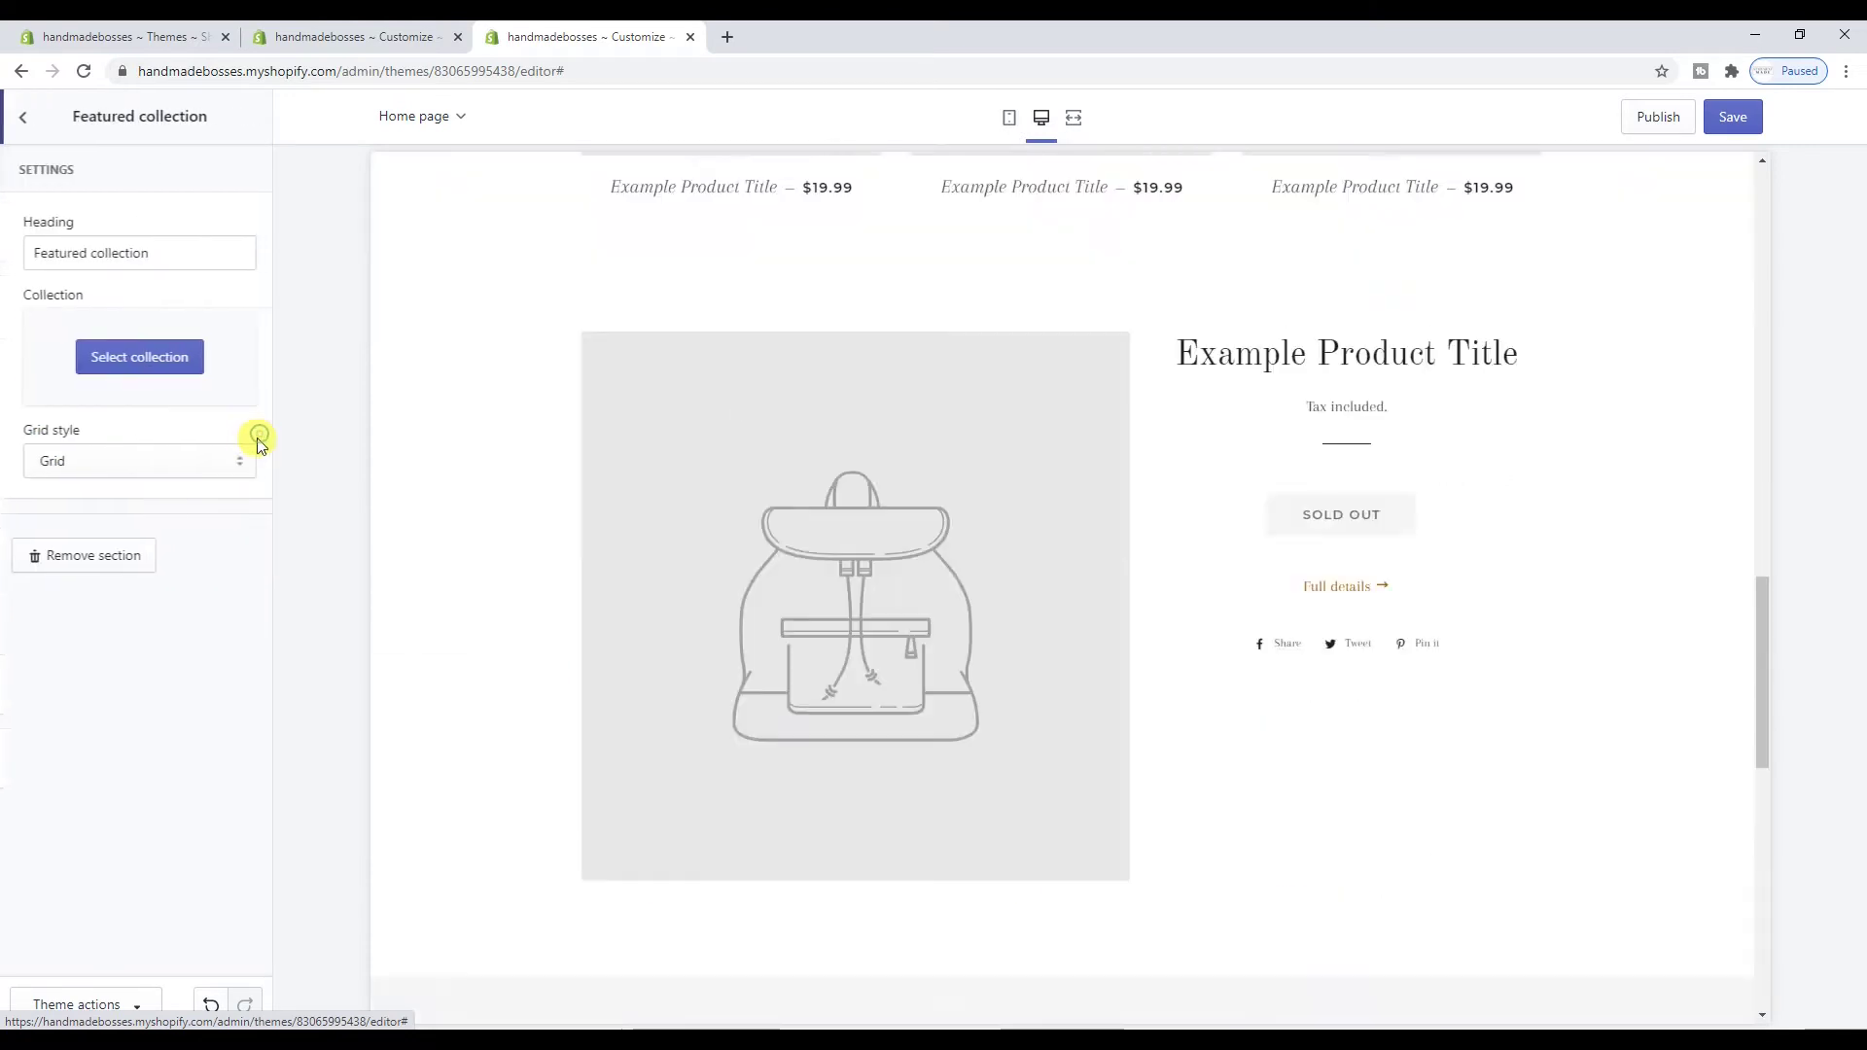
left_click(128, 556)
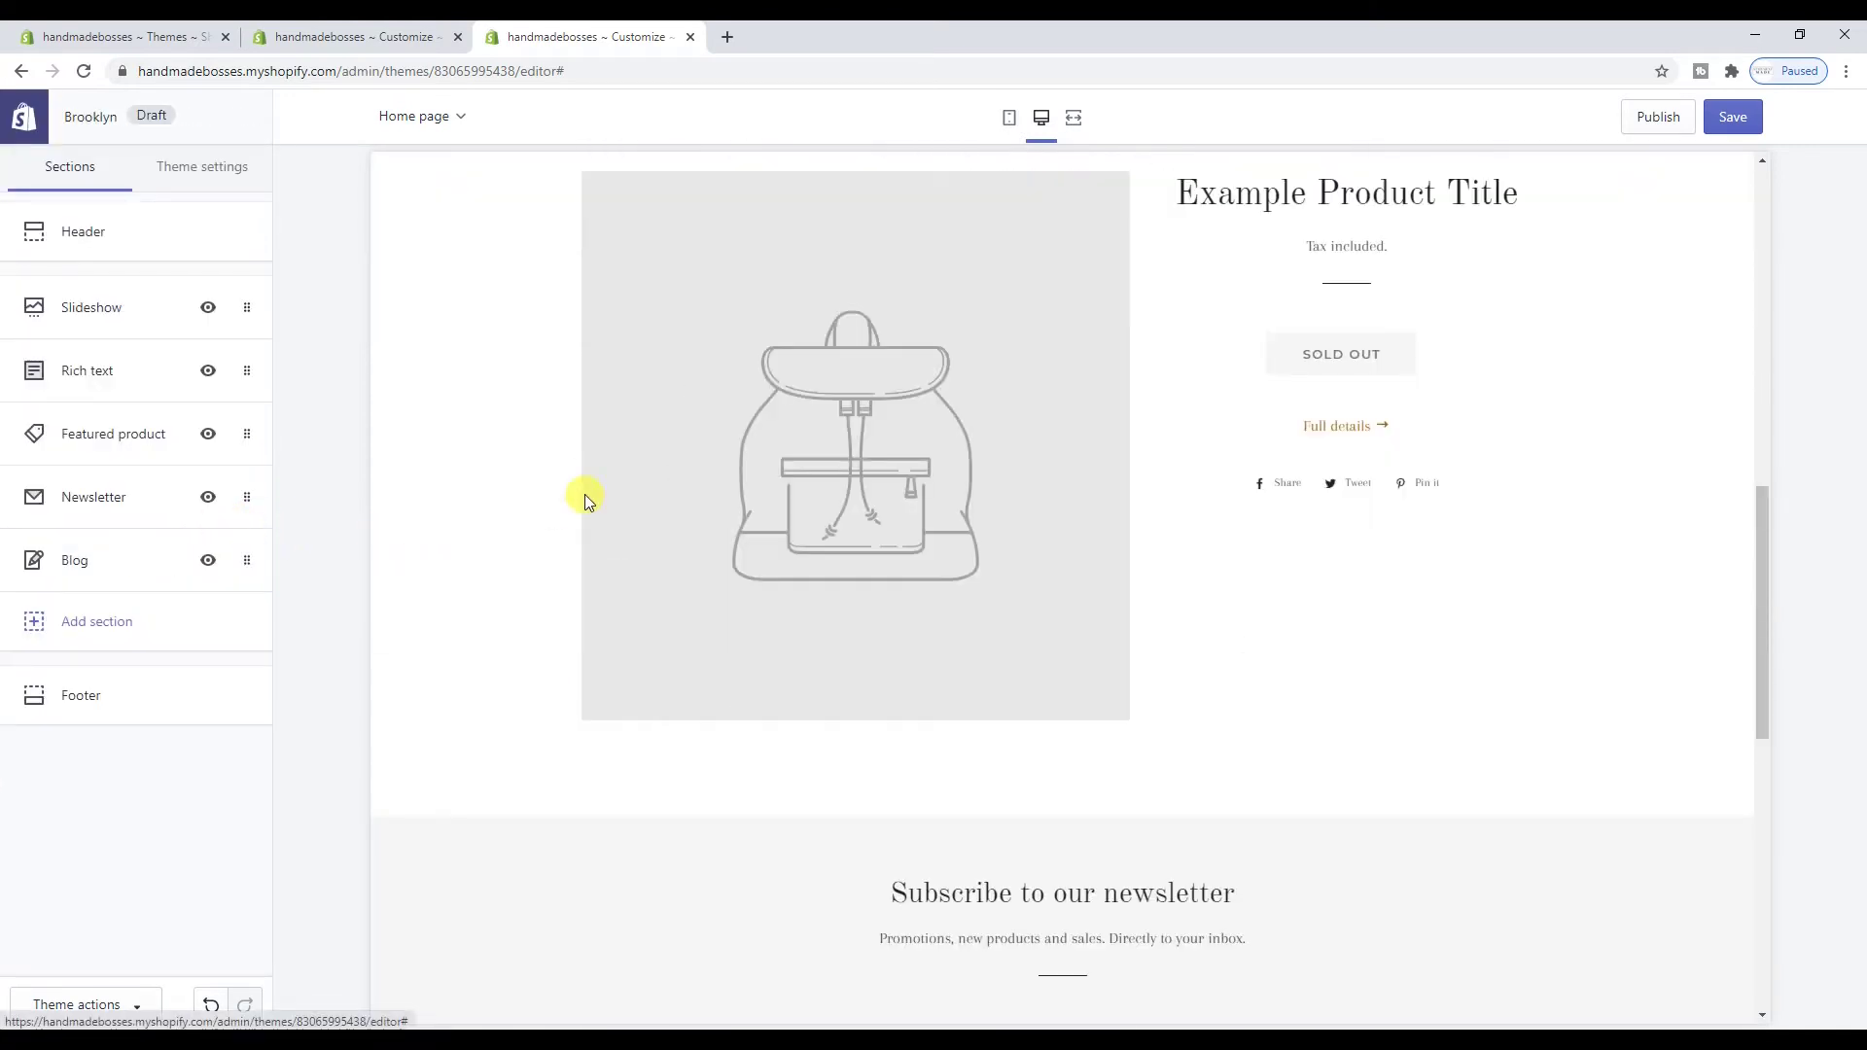
Move the Blog section directly below the Slideshow on the home page
scroll(628, 465, "down", 1)
scroll(978, 477, "down", 3)
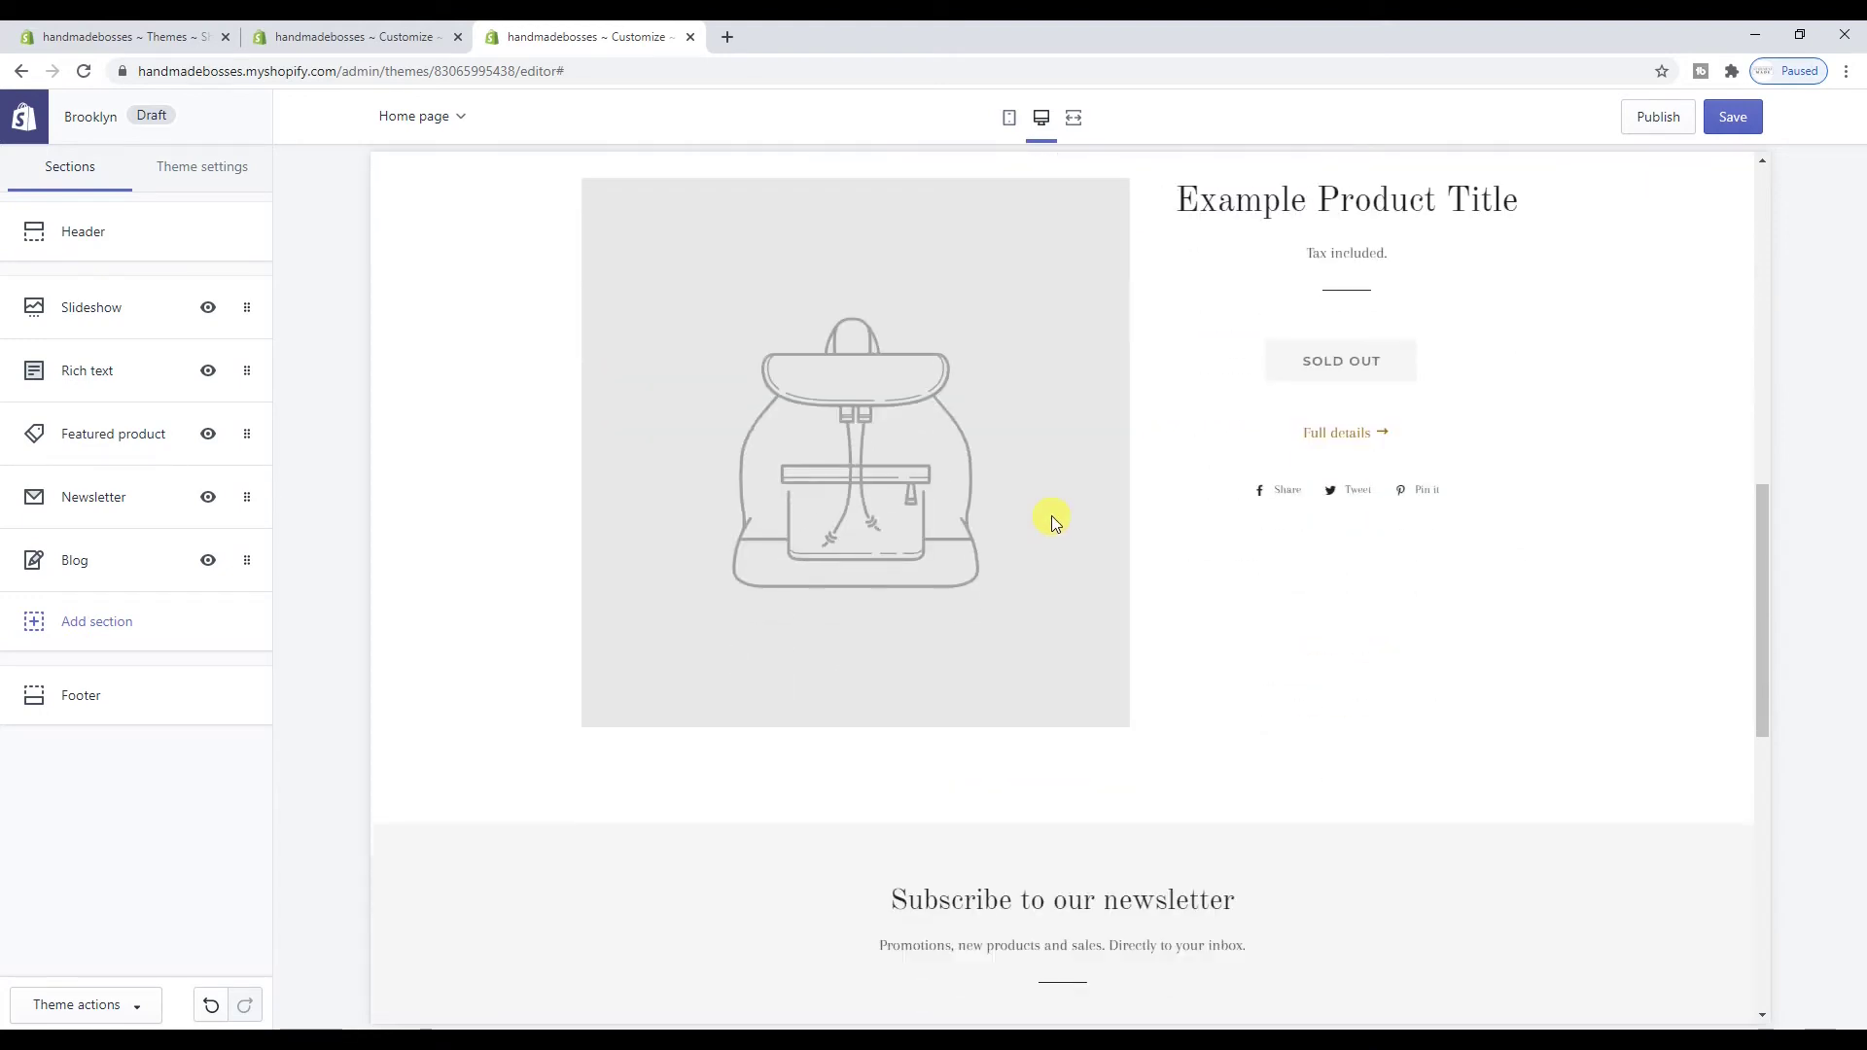
scroll(935, 449, "down", 3)
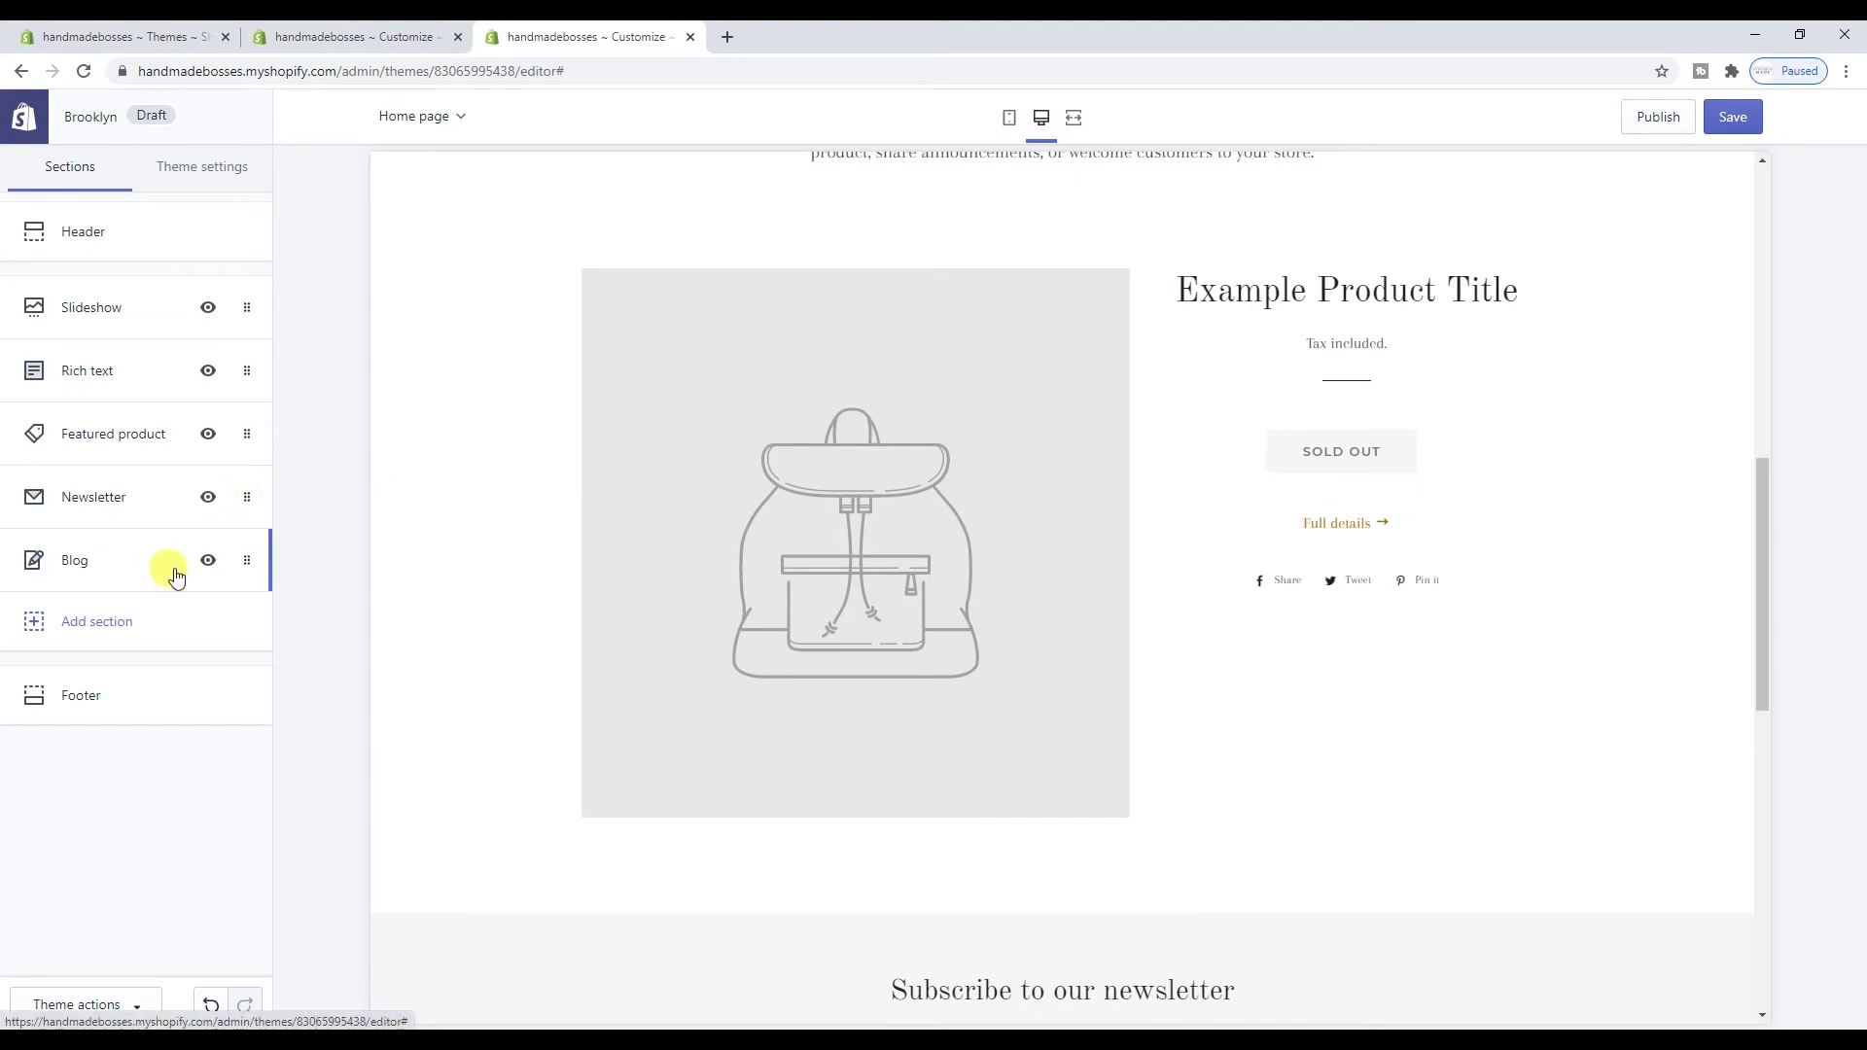
left_click_drag(243, 559, 233, 379)
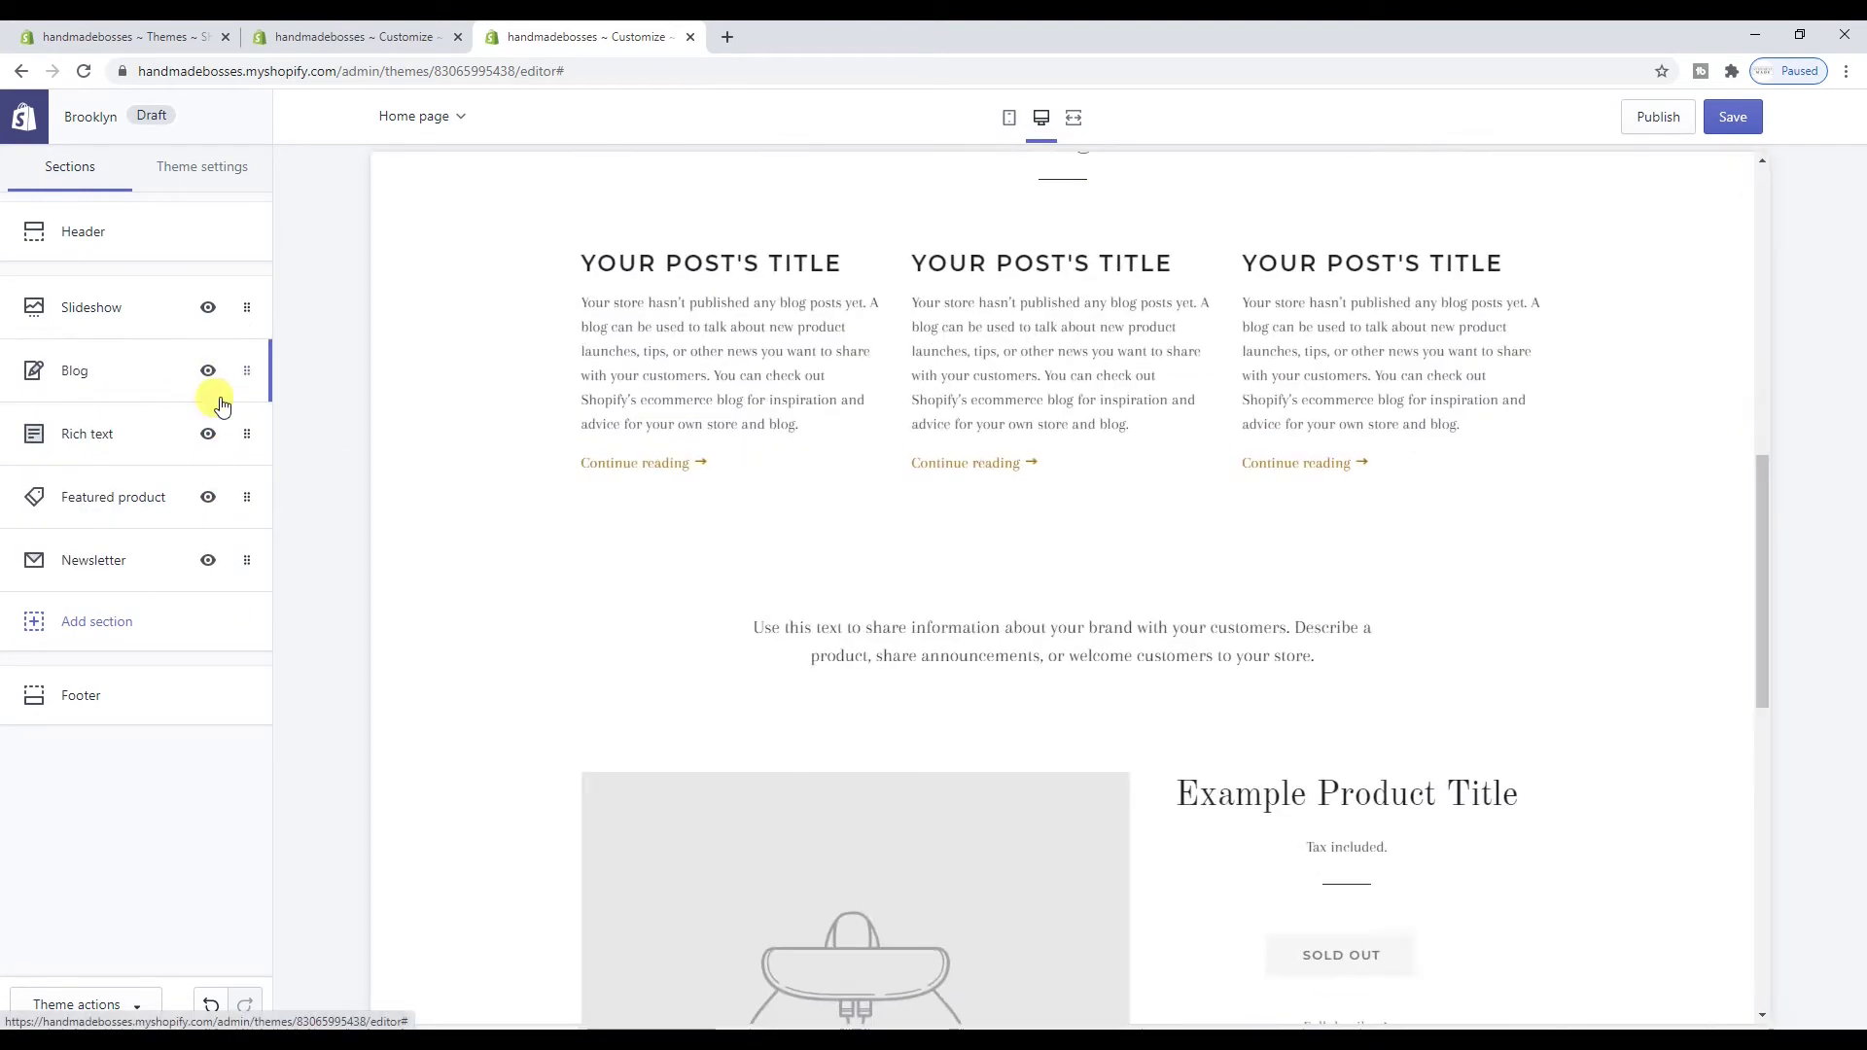
View the Rich text section's settings, return to the section list, and move Rich text above the Blog section
left_click(151, 434)
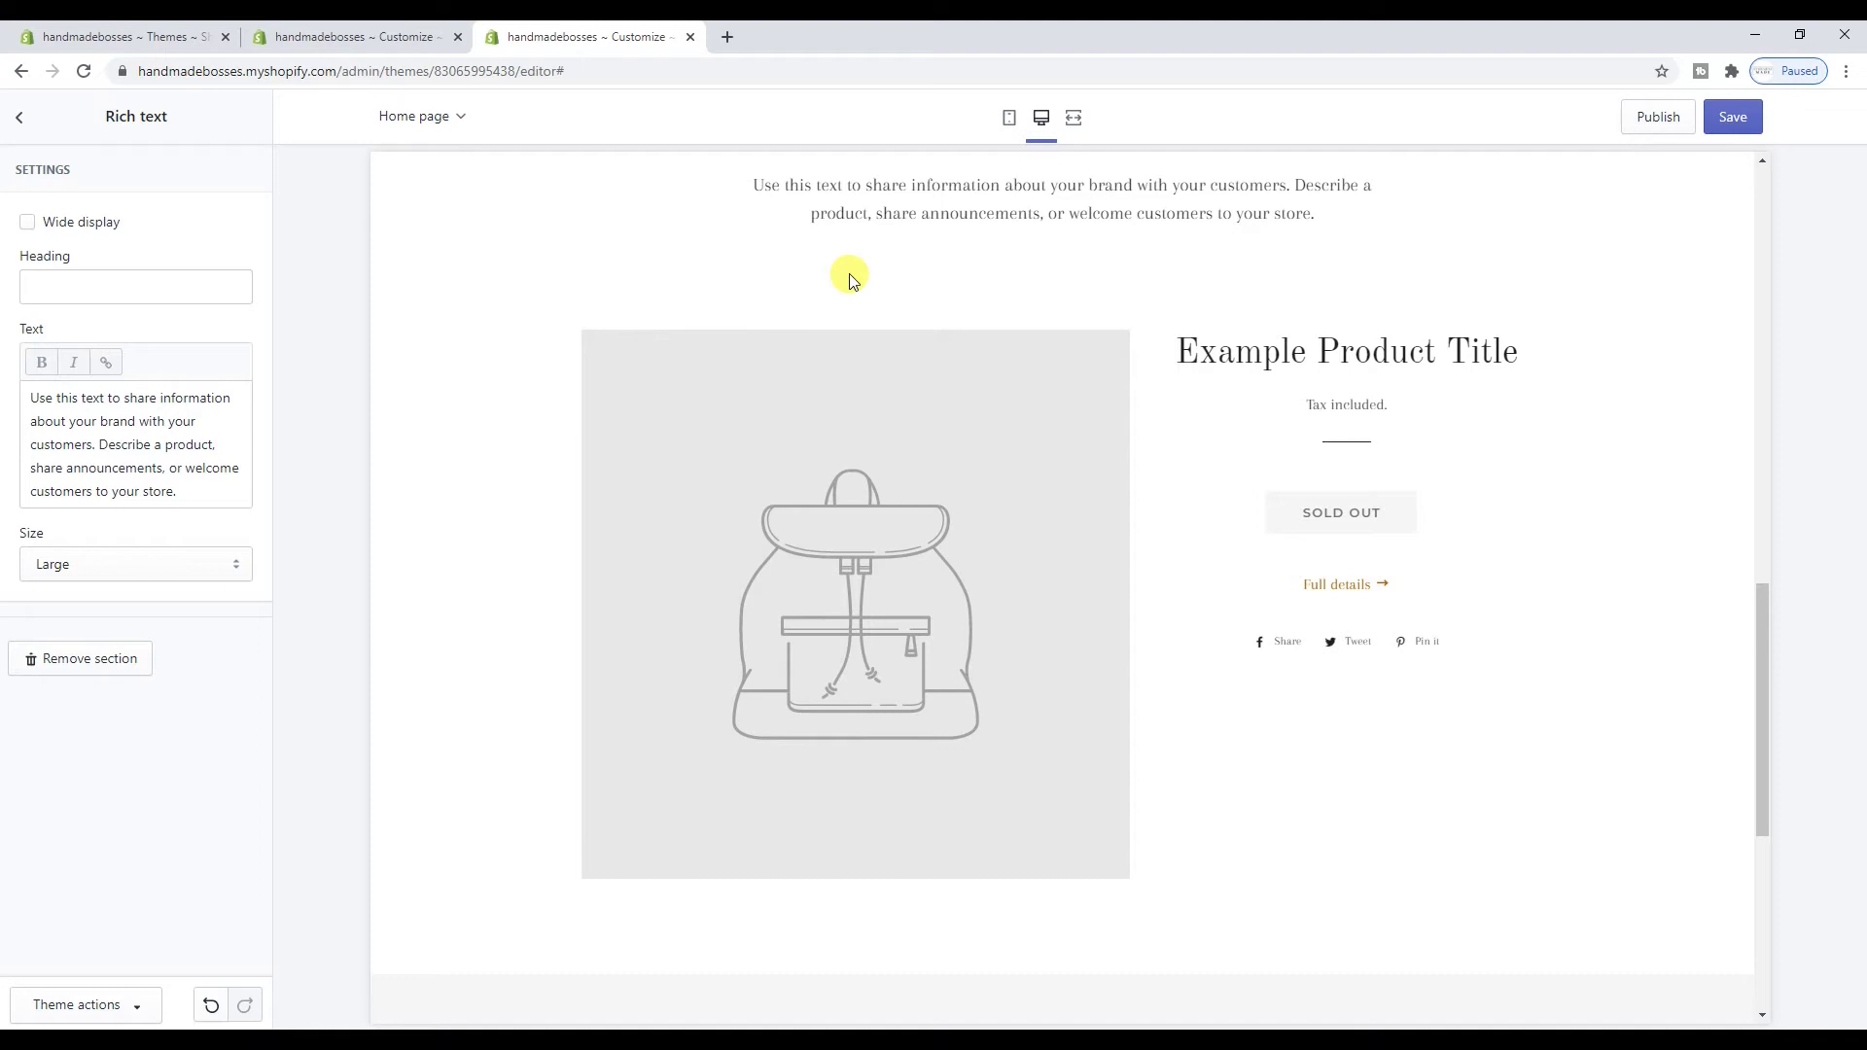
scroll(839, 347, "up", 3)
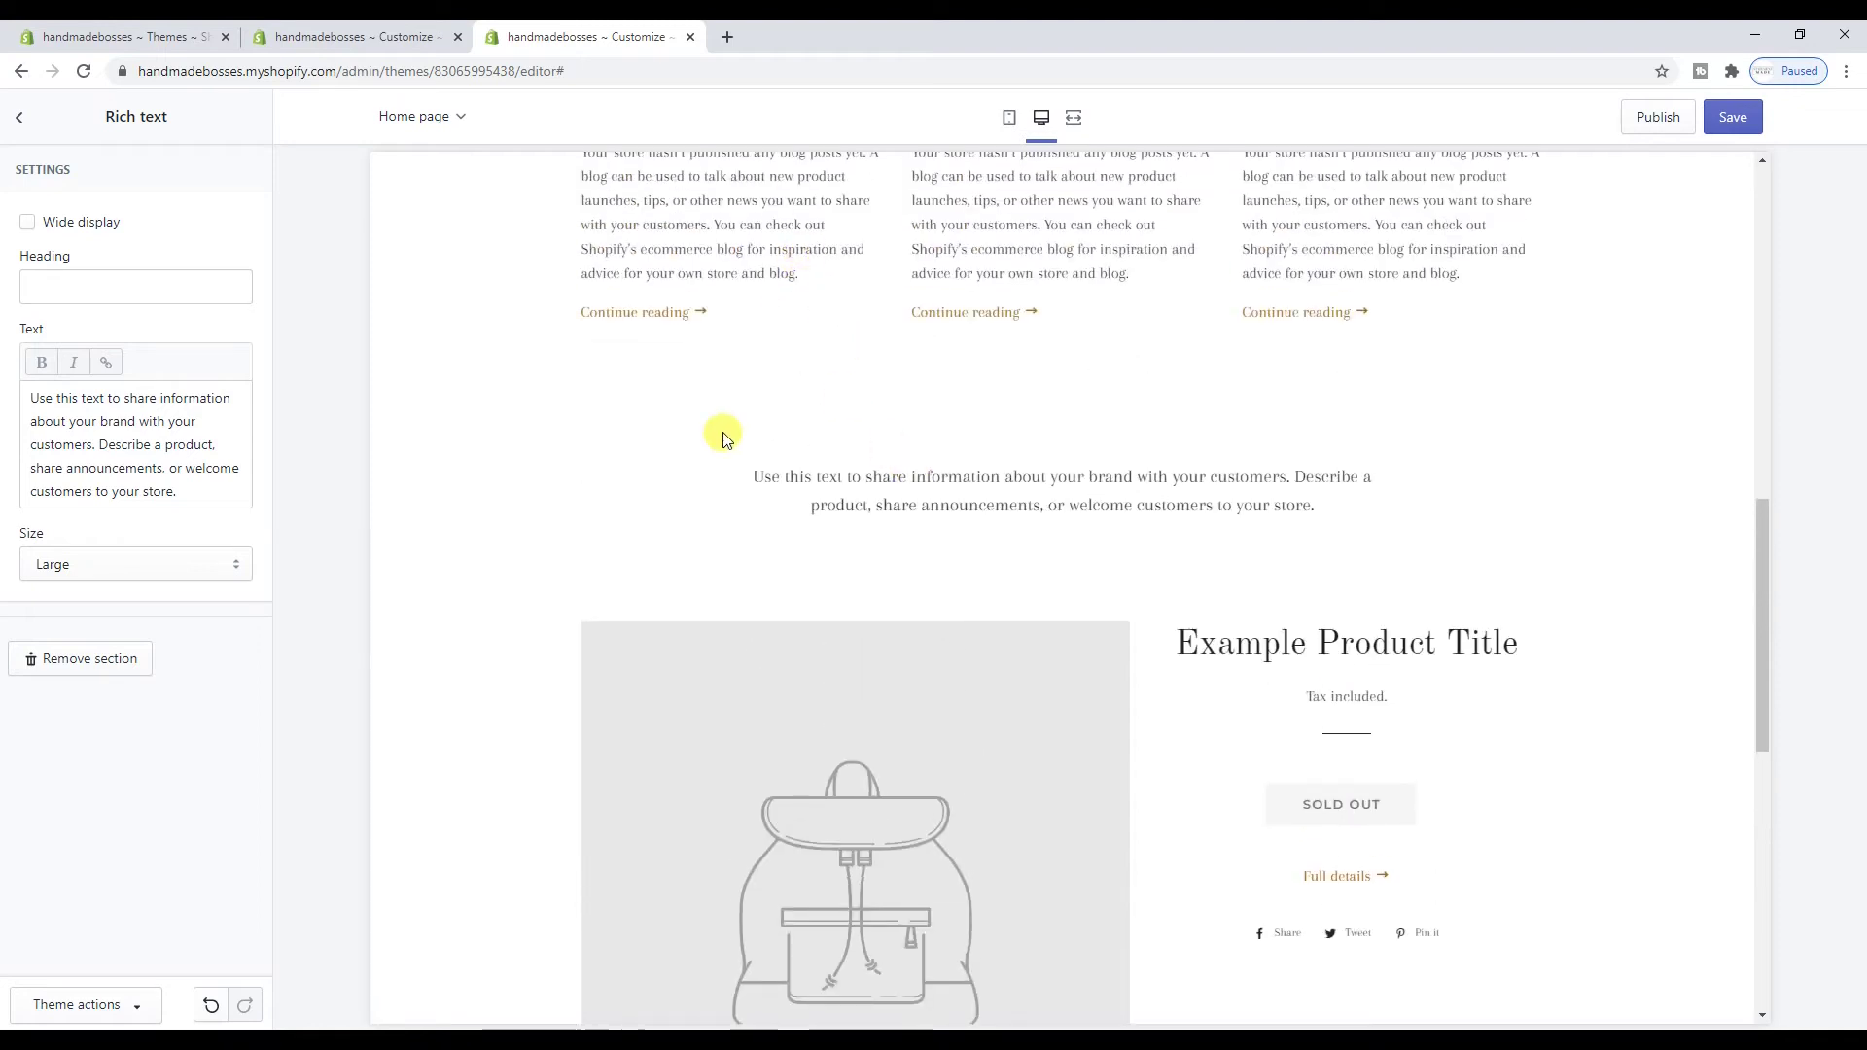
left_click(19, 118)
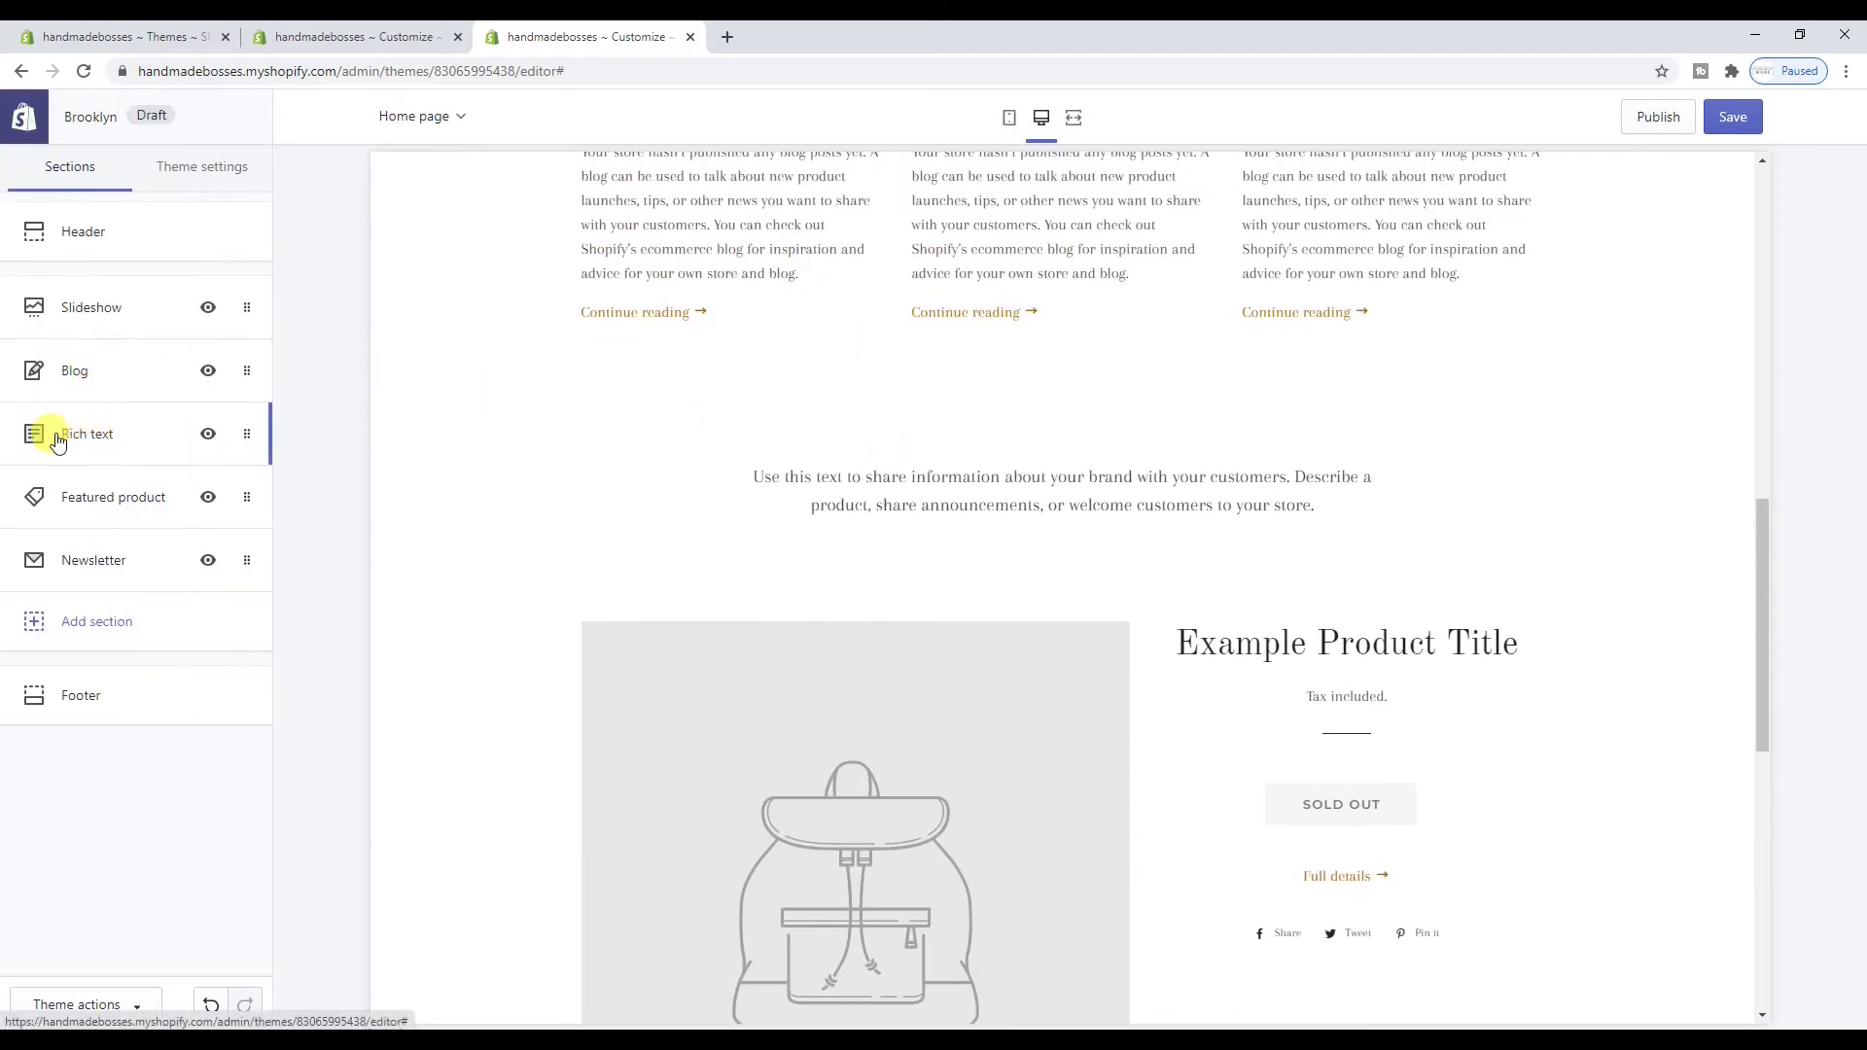
left_click_drag(247, 433, 245, 352)
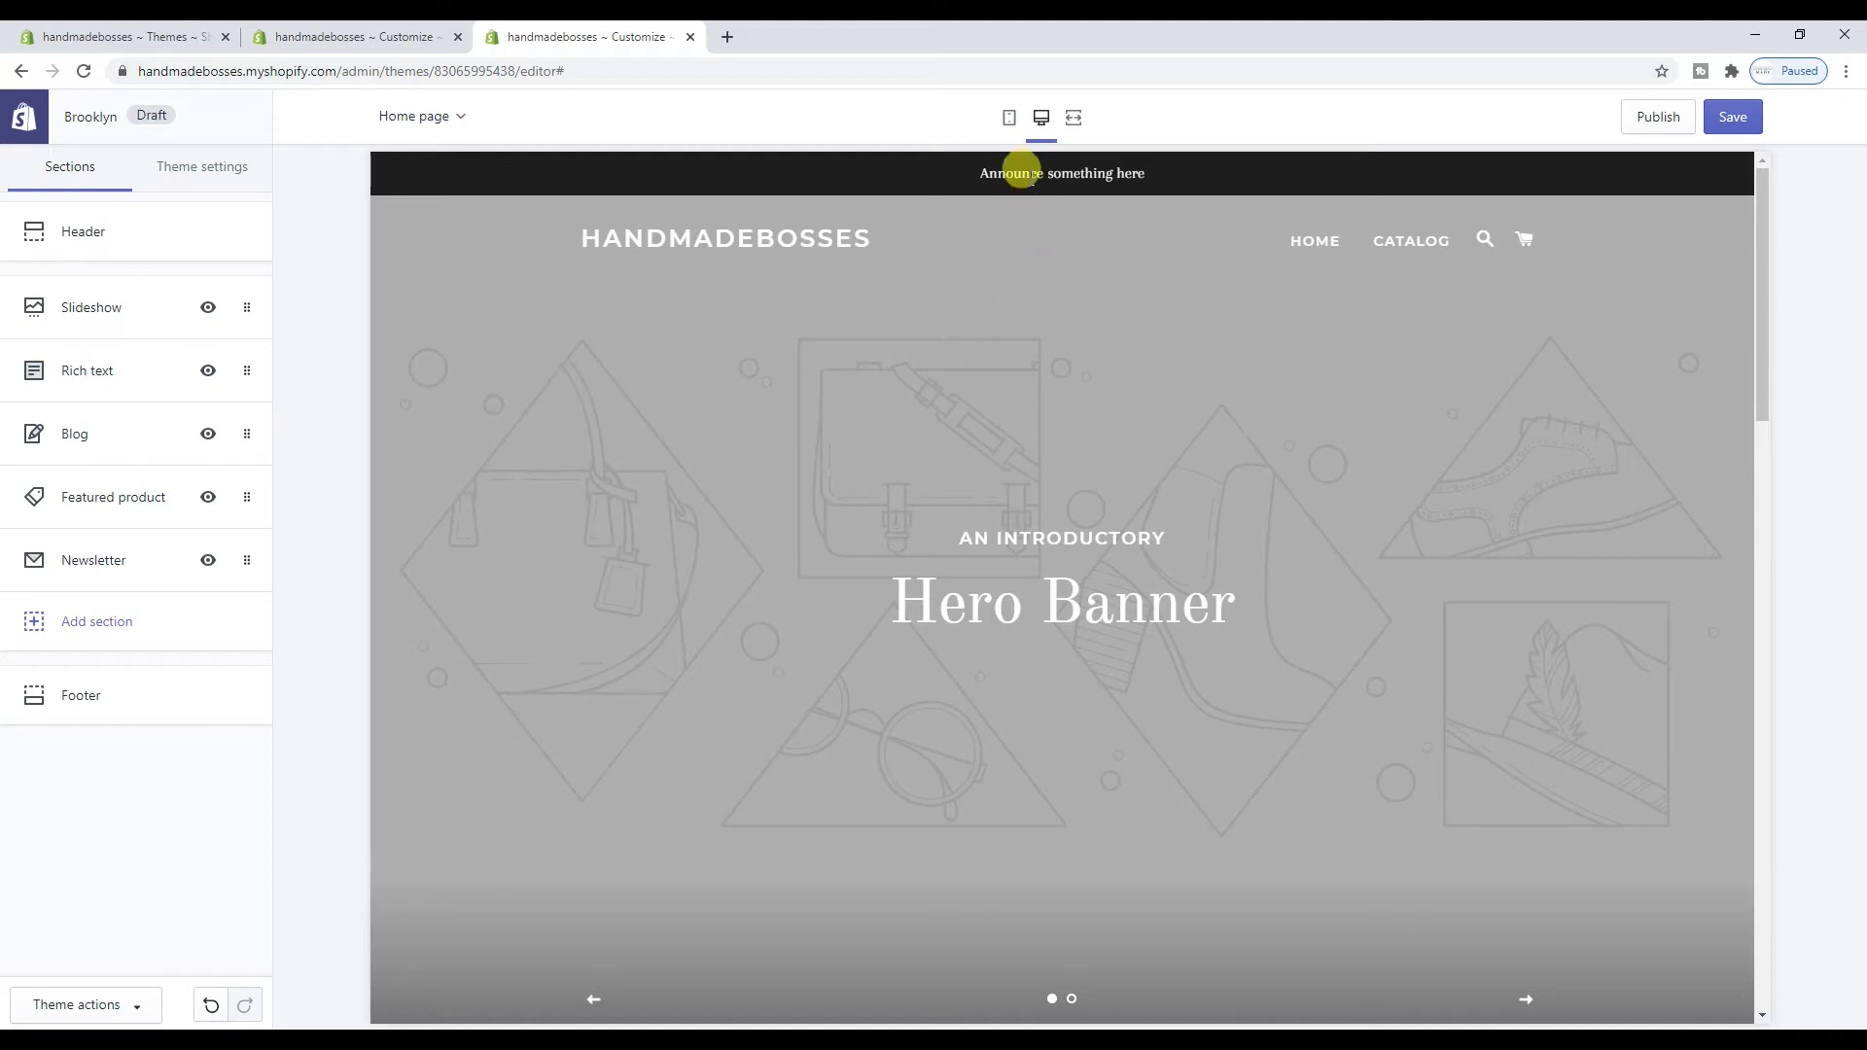
Compare the mobile and desktop previews of the home page and examine the full mobile layout down to the footer
left_click(1008, 121)
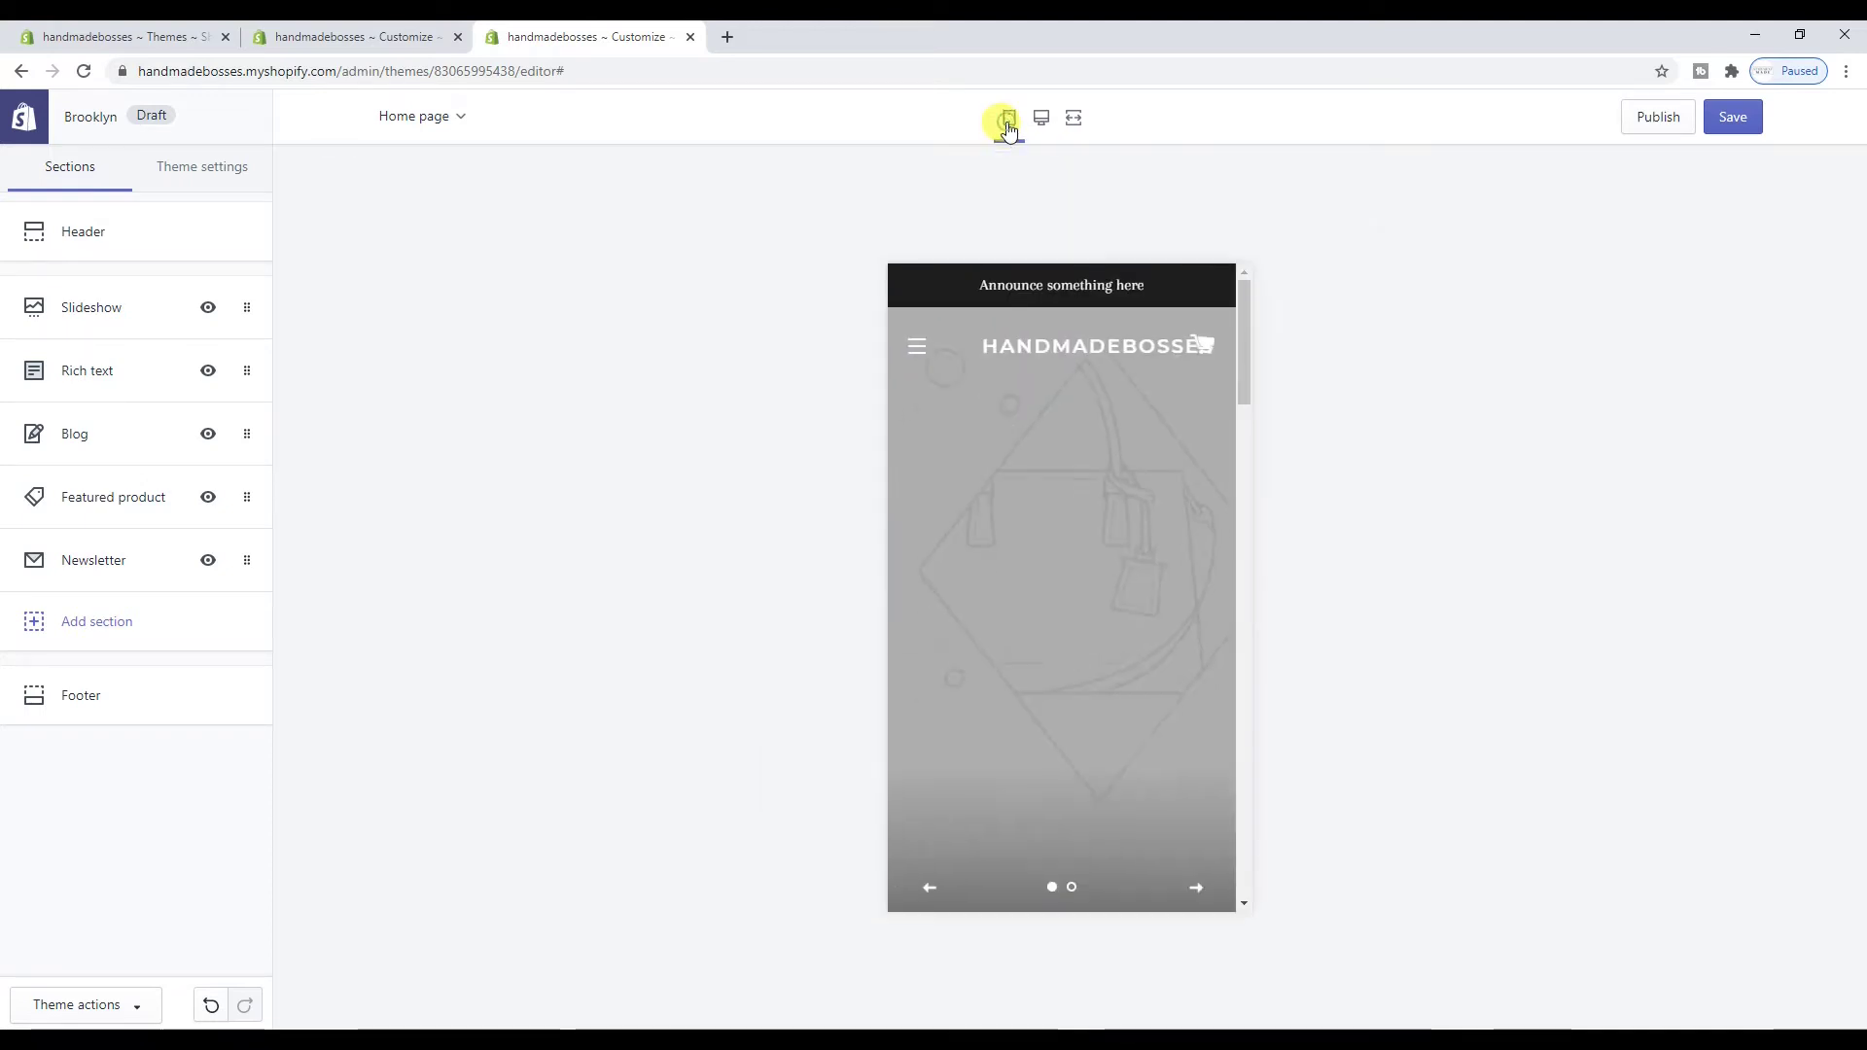
scroll(1130, 385, "down", 3)
scroll(1130, 384, "up", 3)
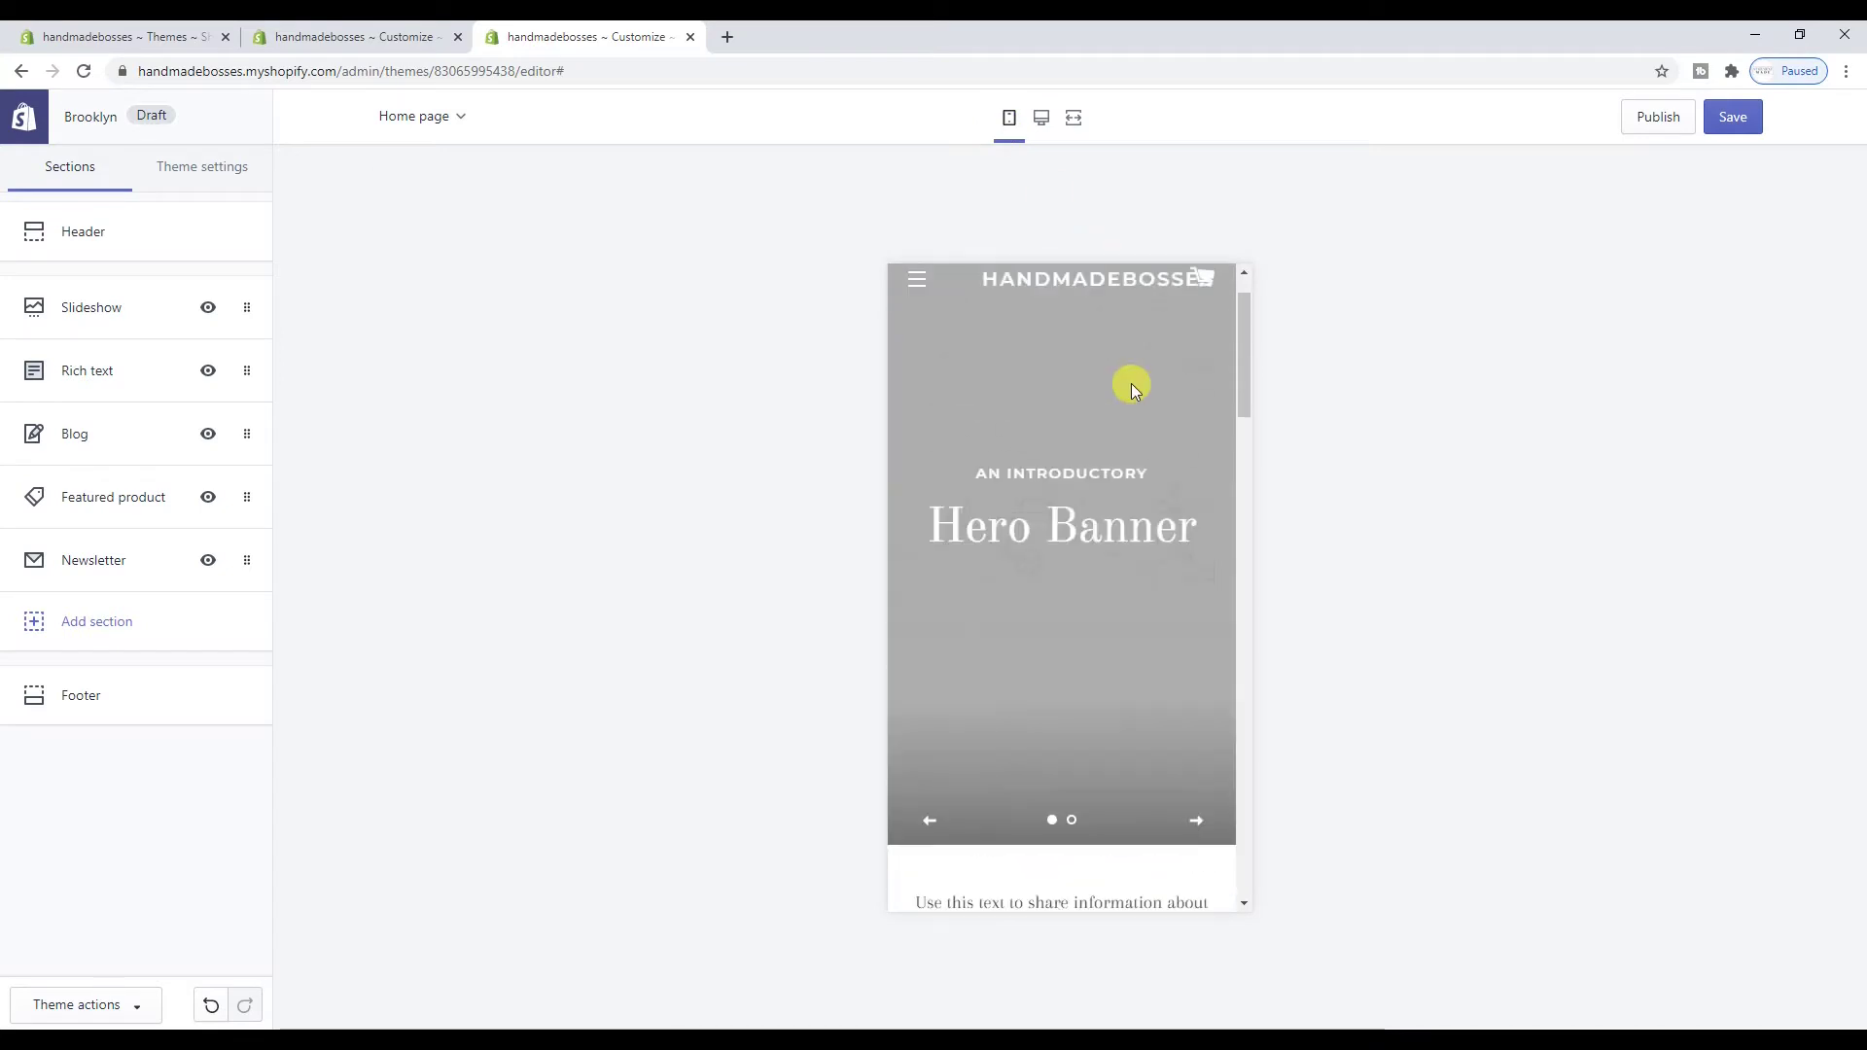
left_click(1041, 119)
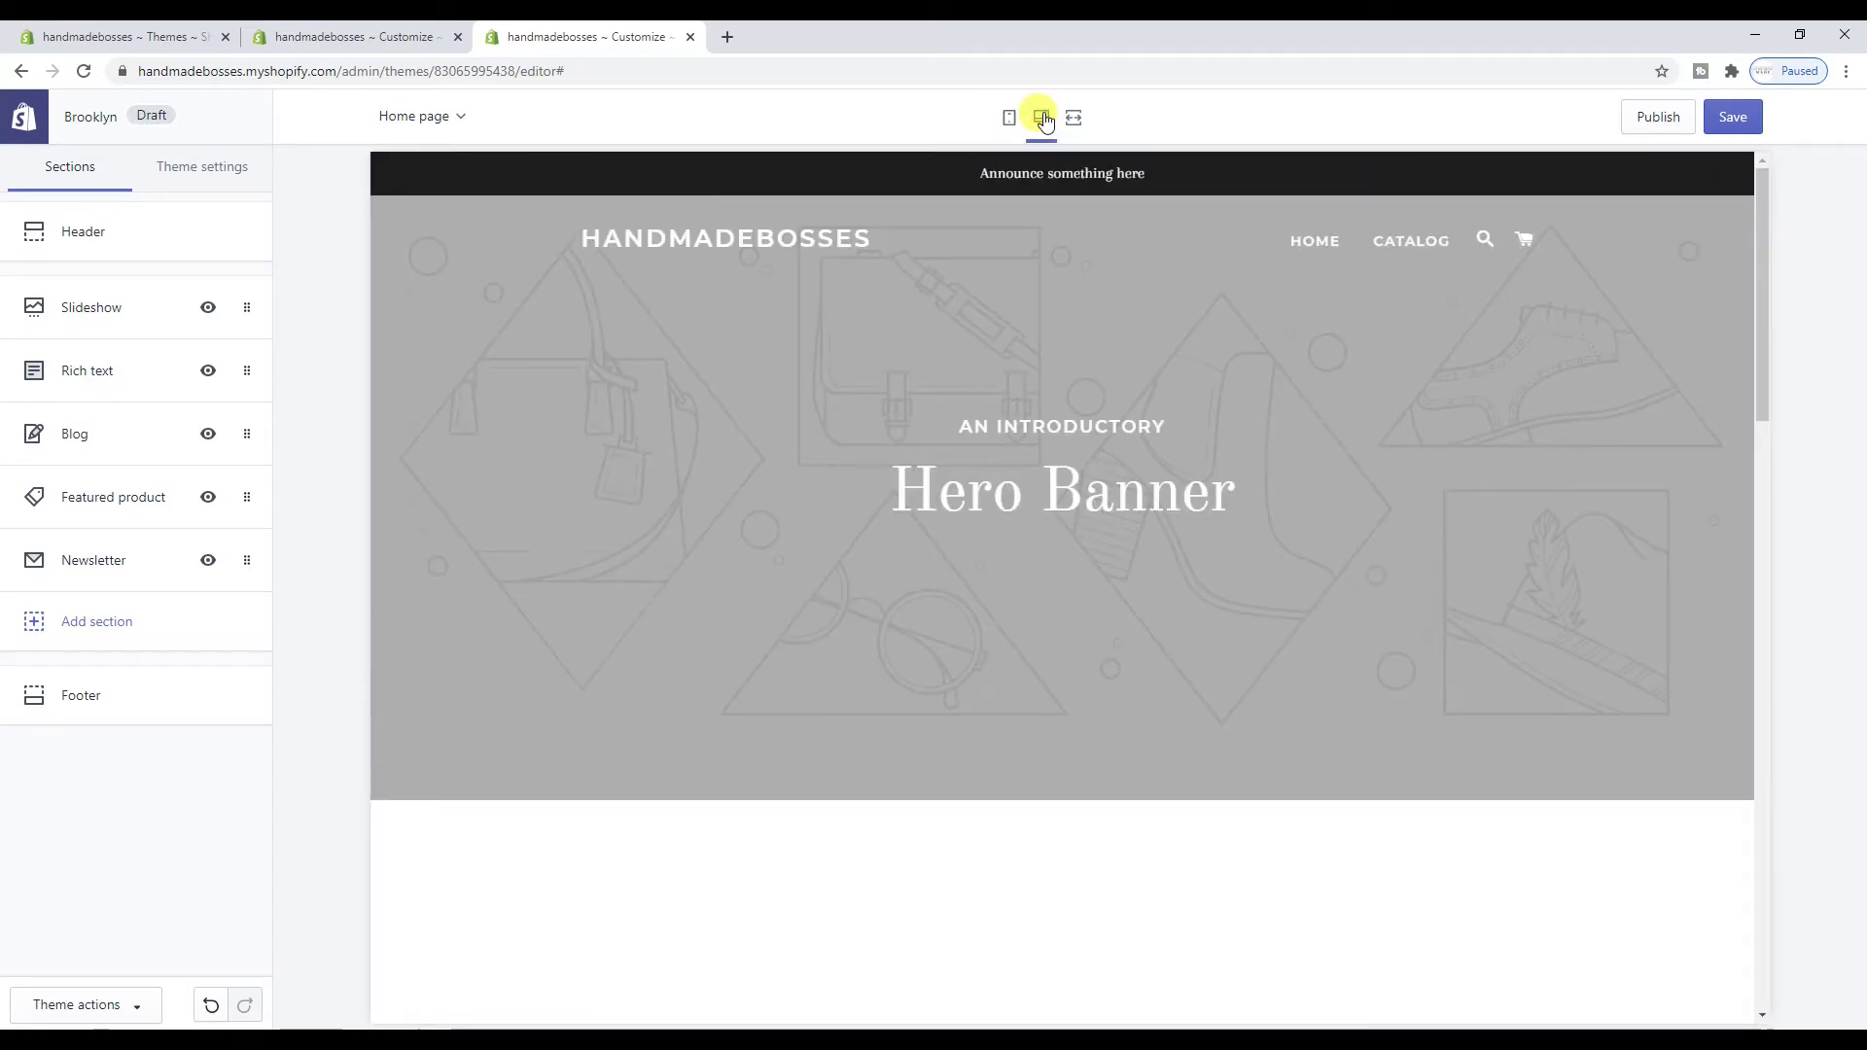
left_click(1009, 118)
scroll(1156, 423, "down", 3)
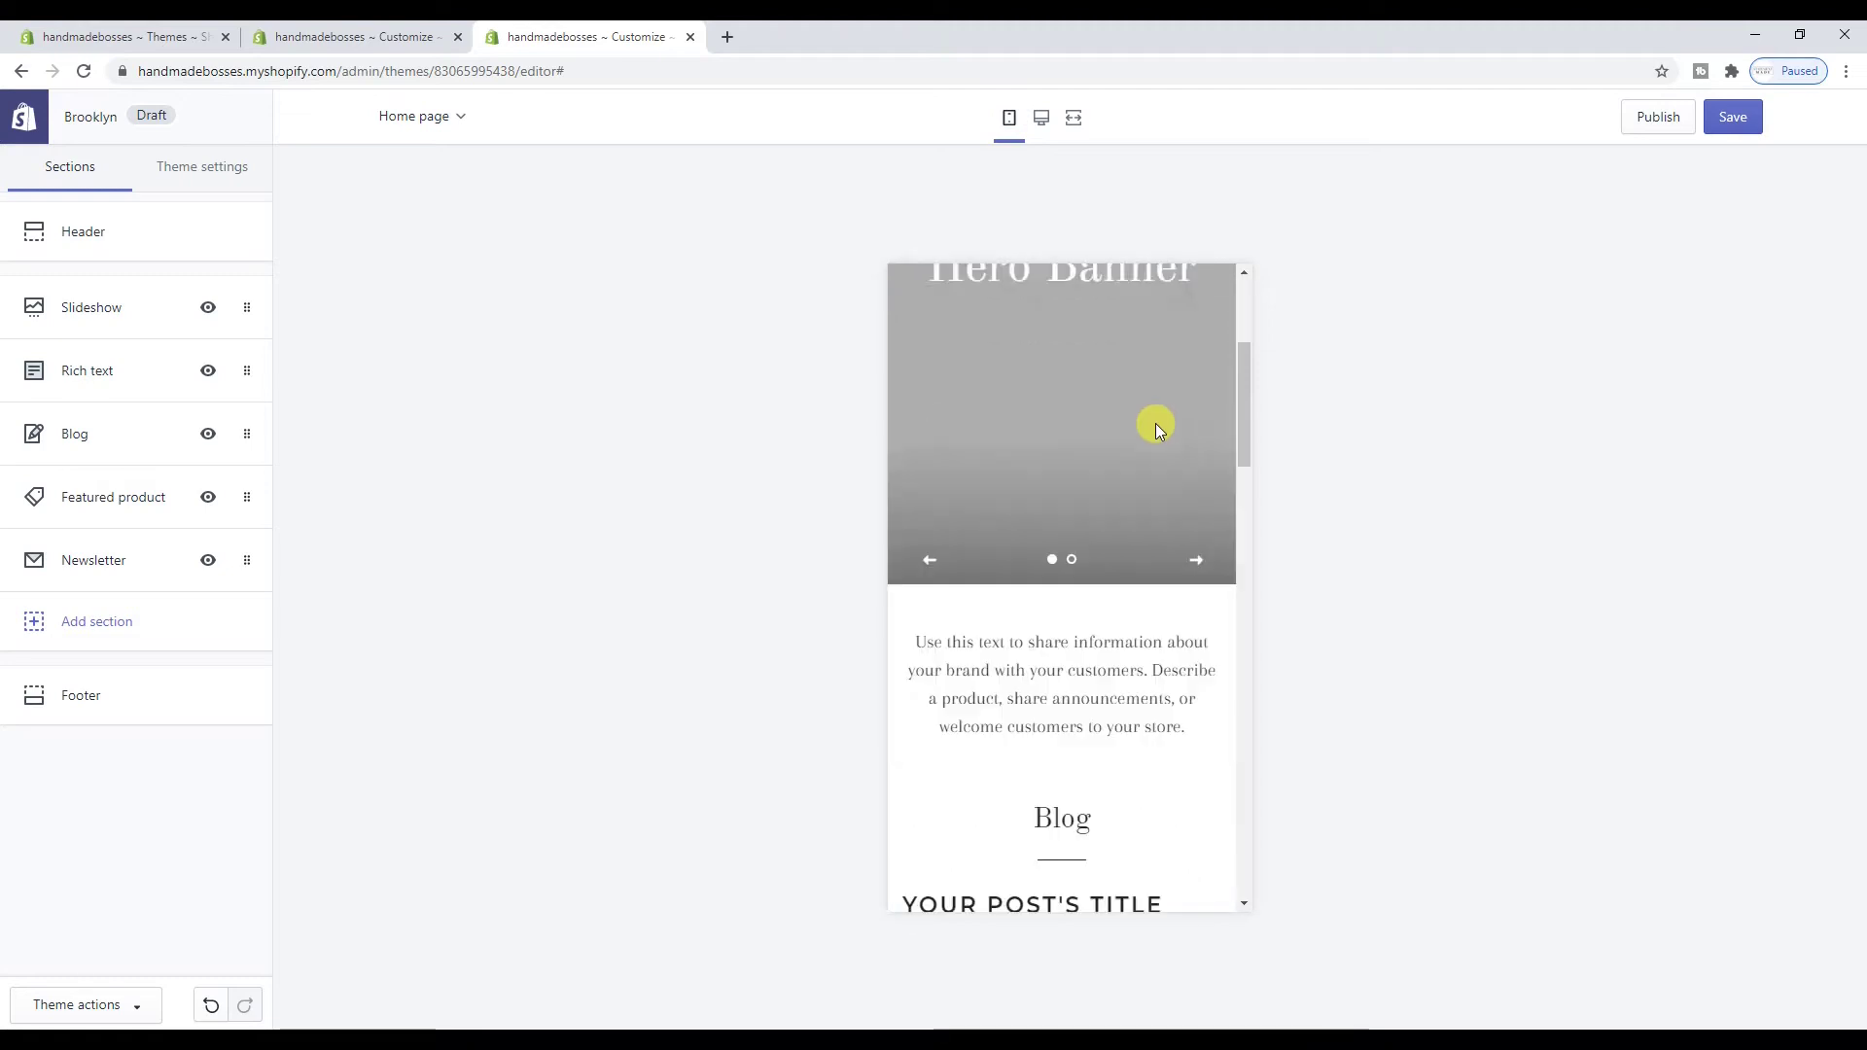
scroll(1155, 423, "down", 7)
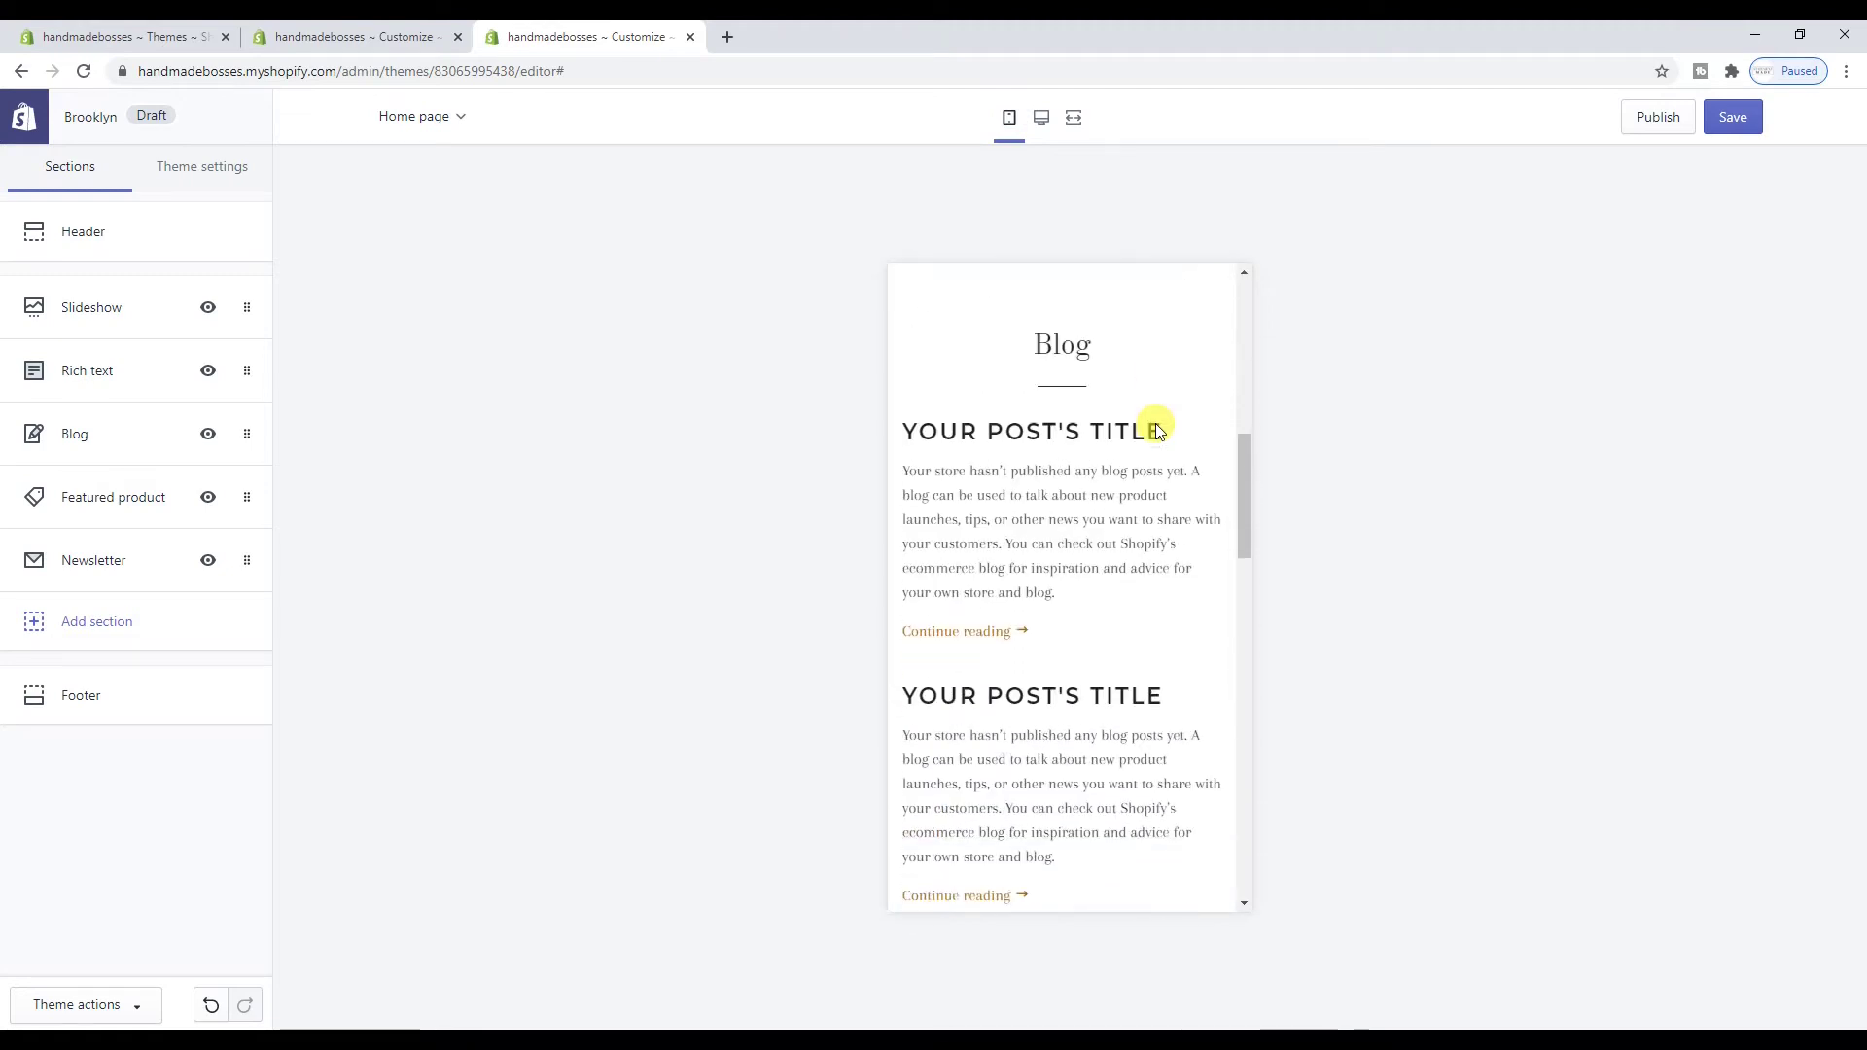
scroll(1157, 430, "down", 8)
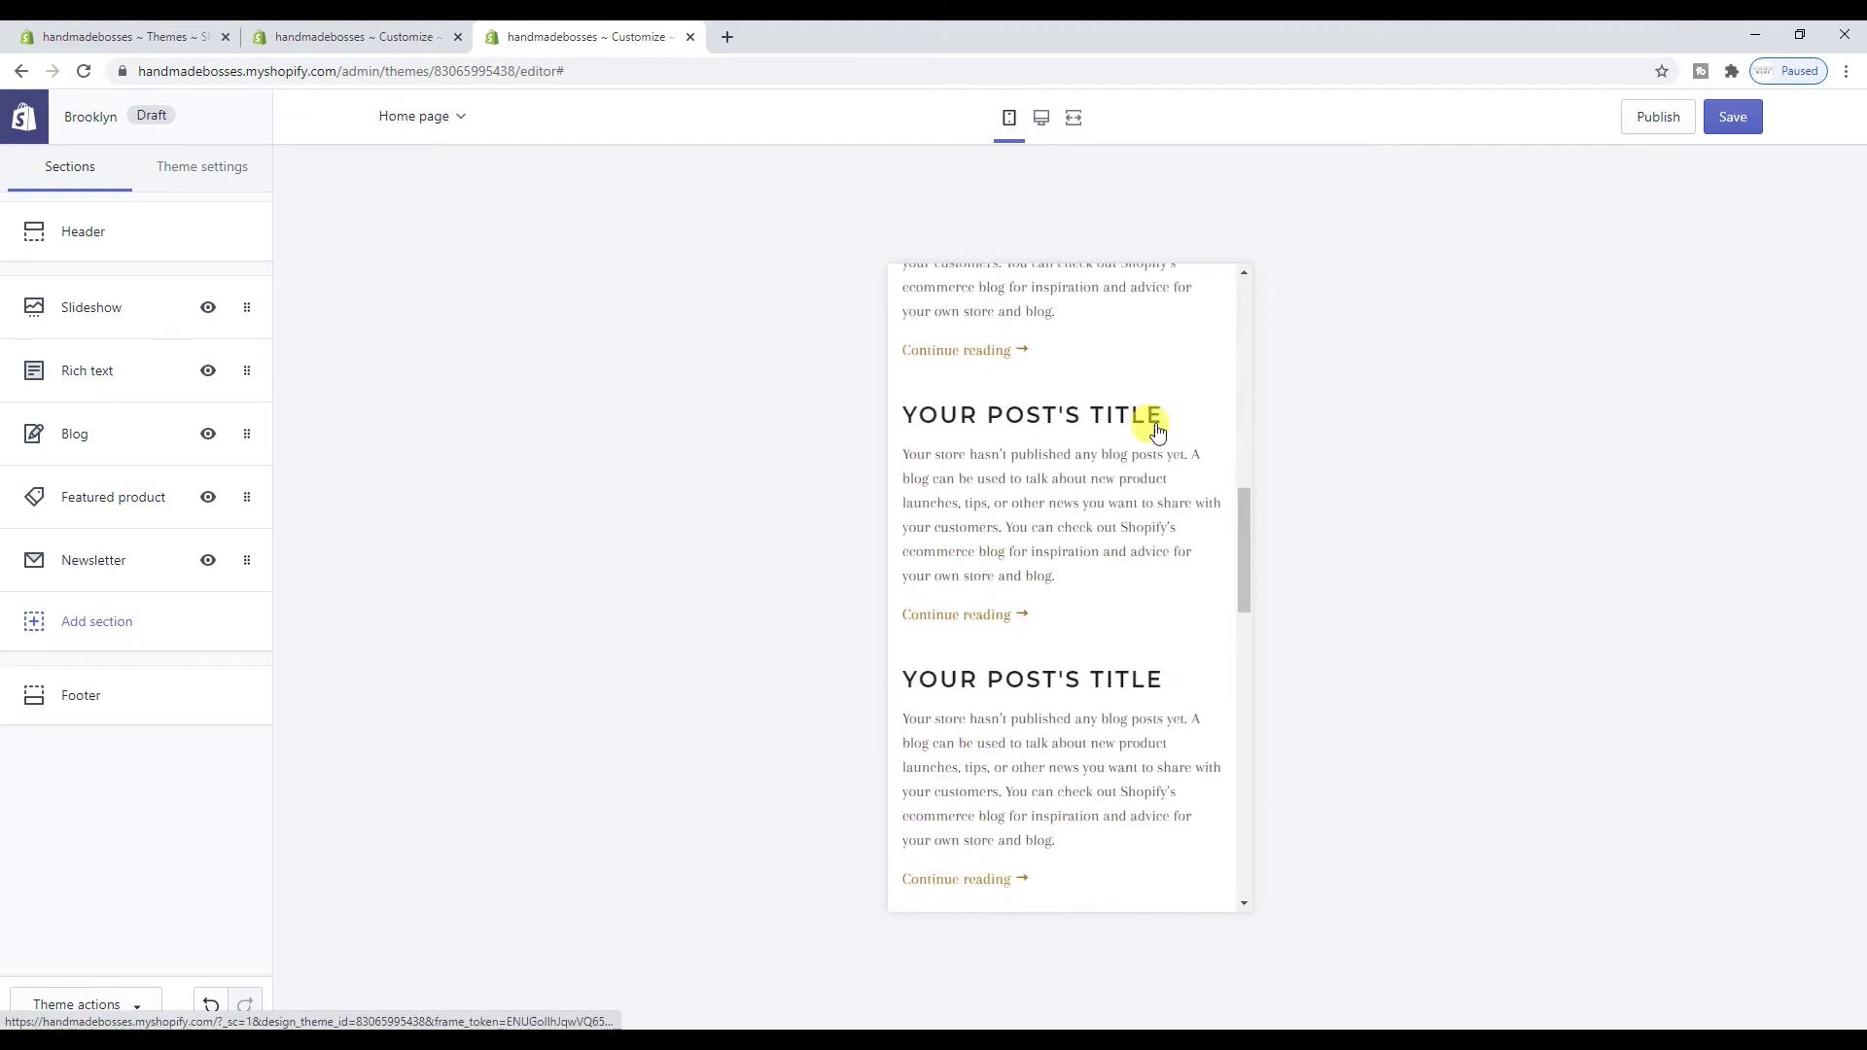
scroll(1158, 431, "down", 5)
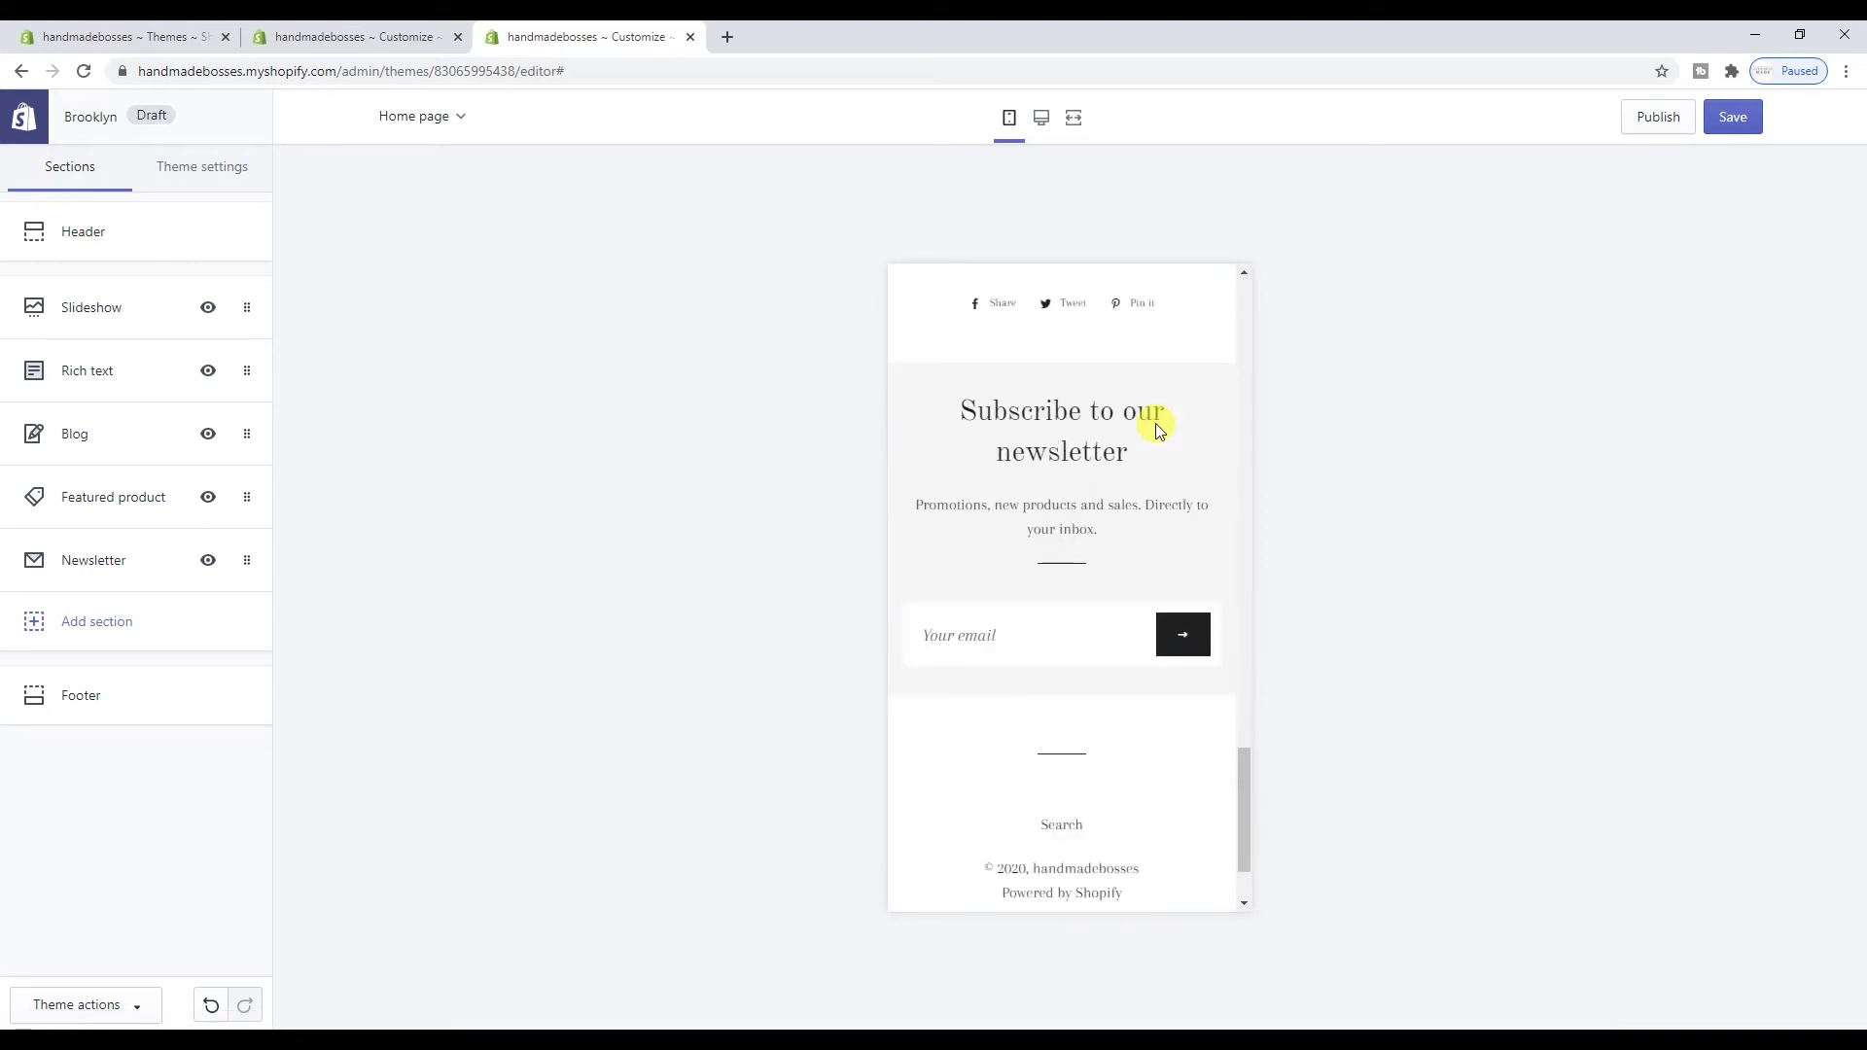
Return to the desktop preview of the home page and review the theme's Colors and Typography settings
scroll(1157, 424, "up", 15)
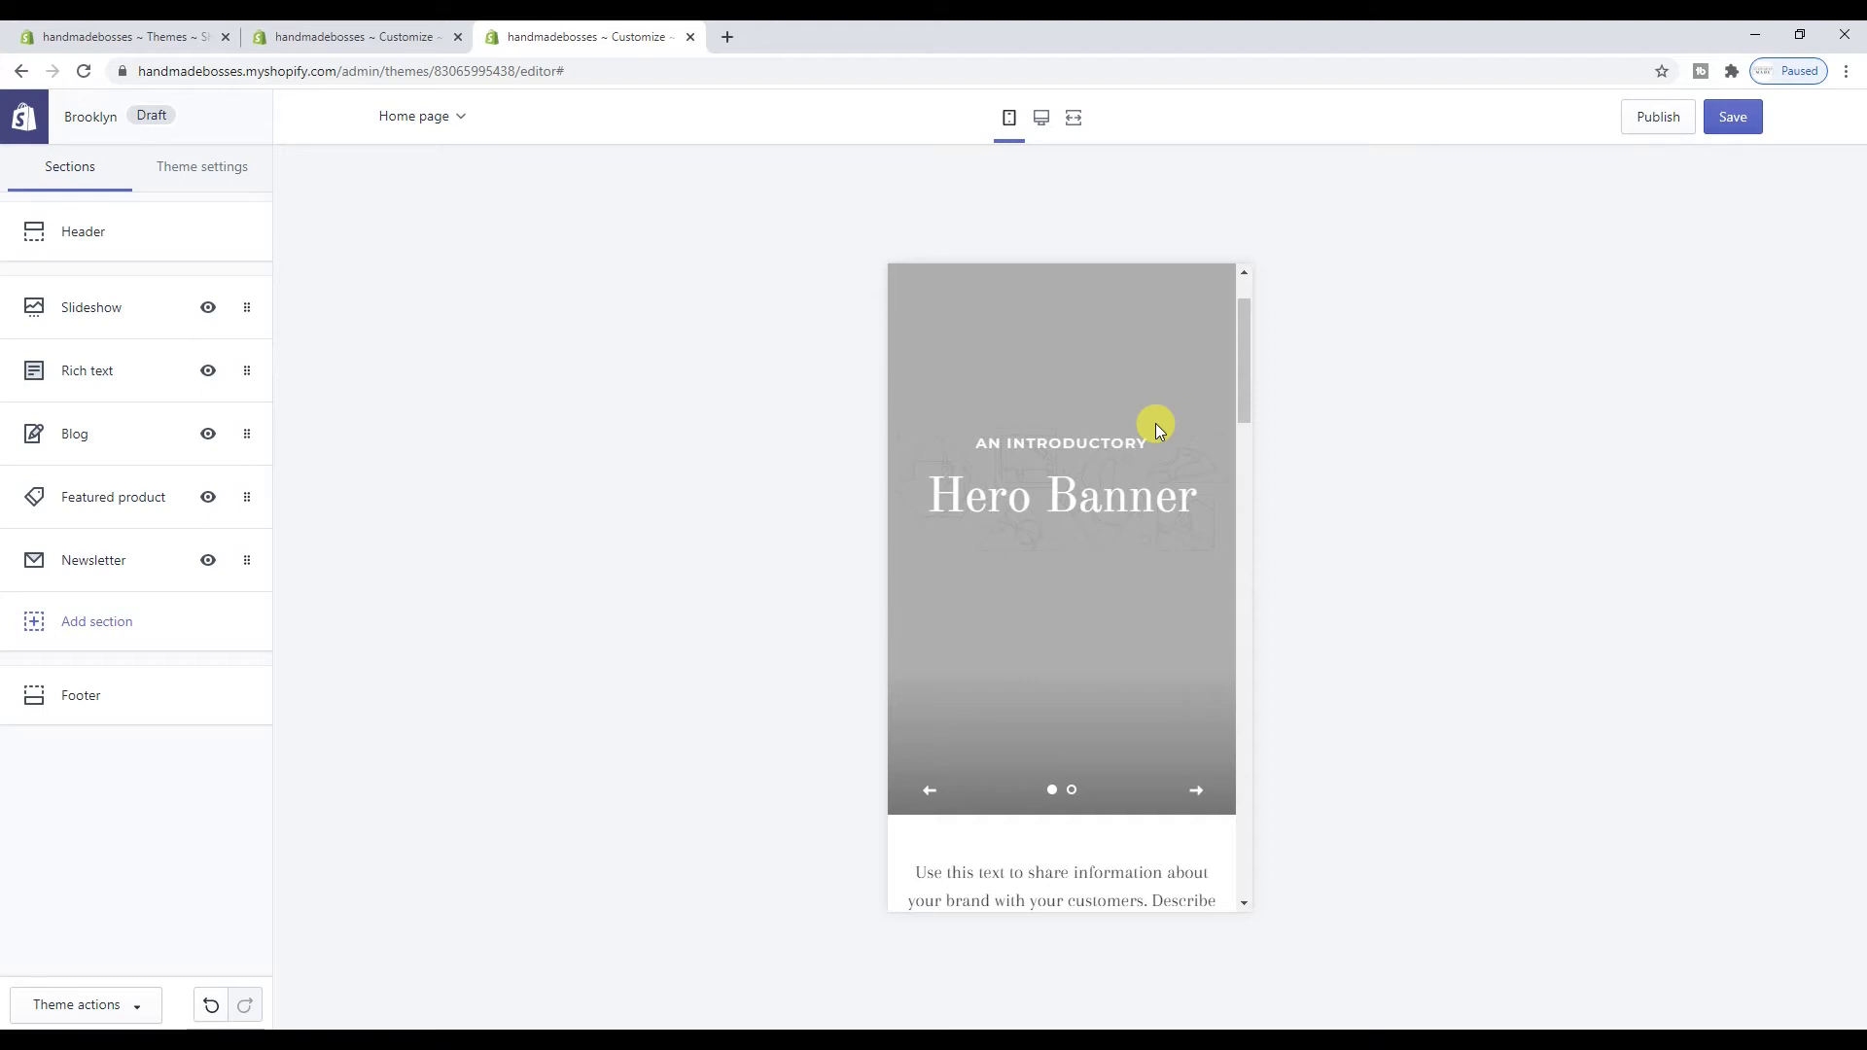
scroll(1155, 425, "up", 1)
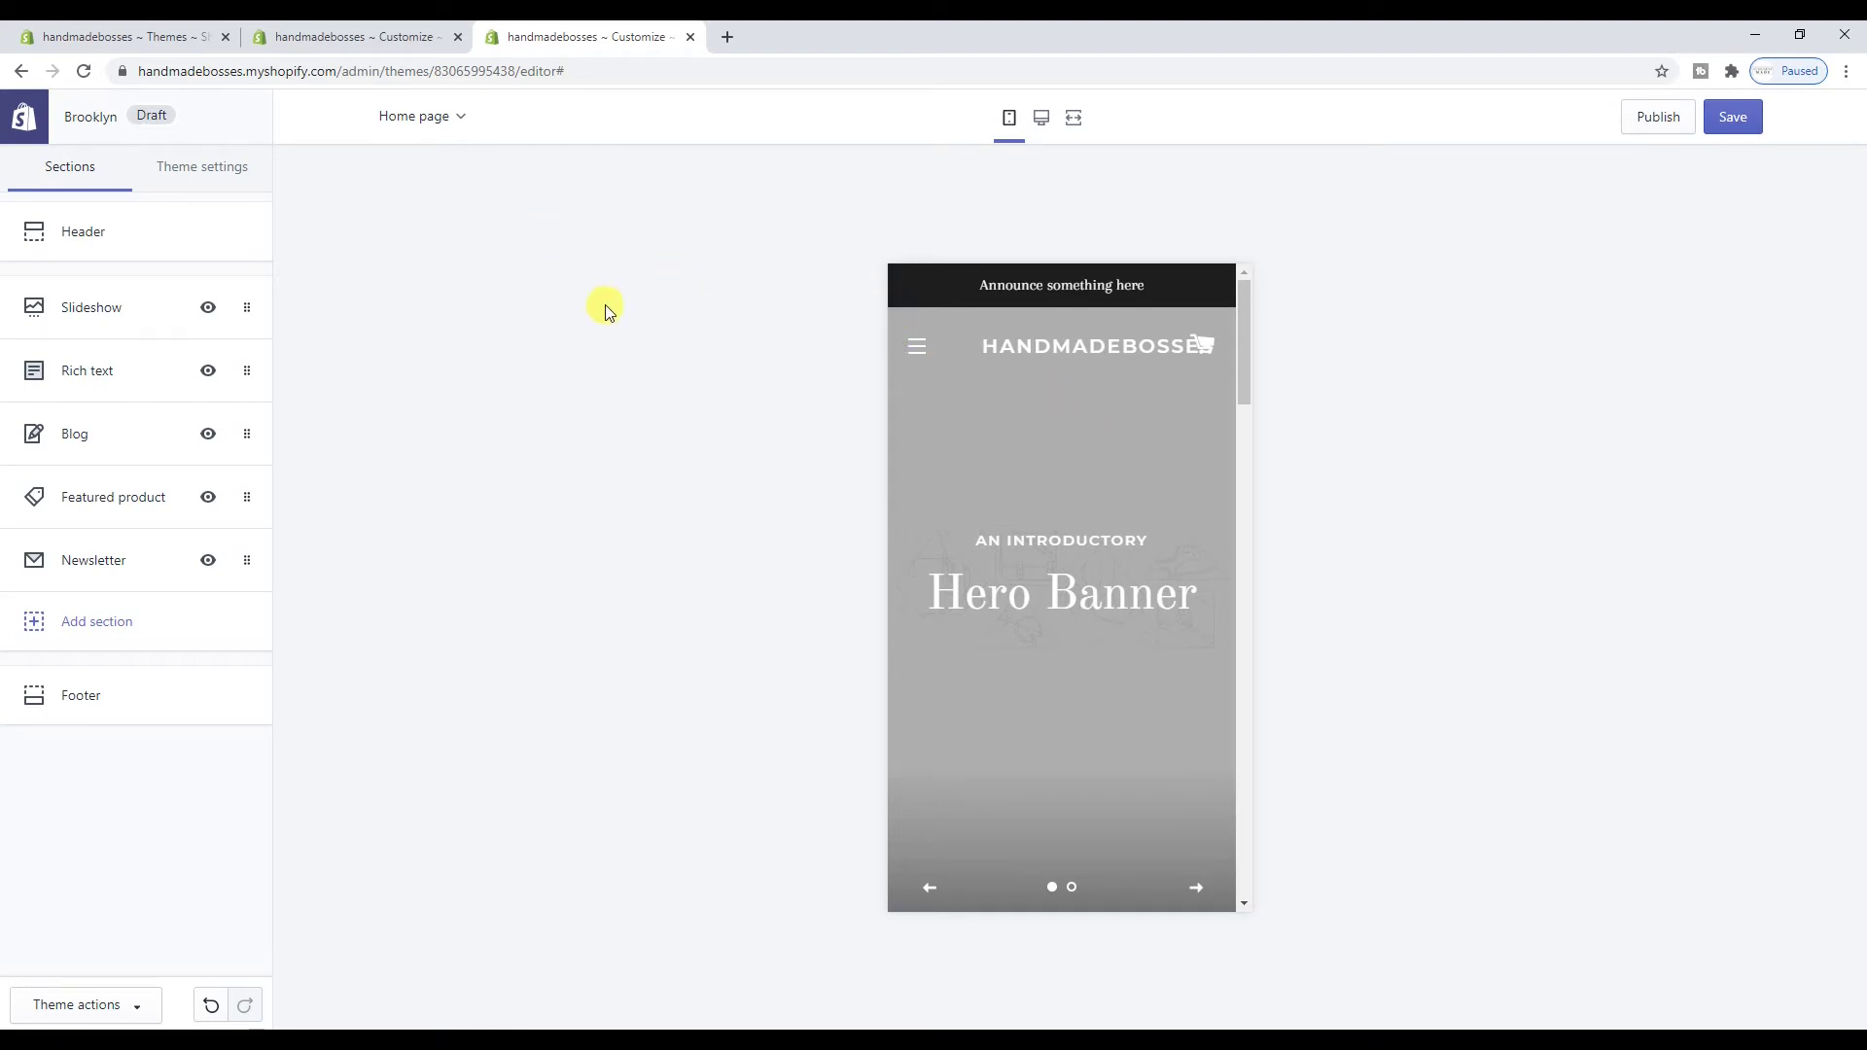
left_click(1039, 121)
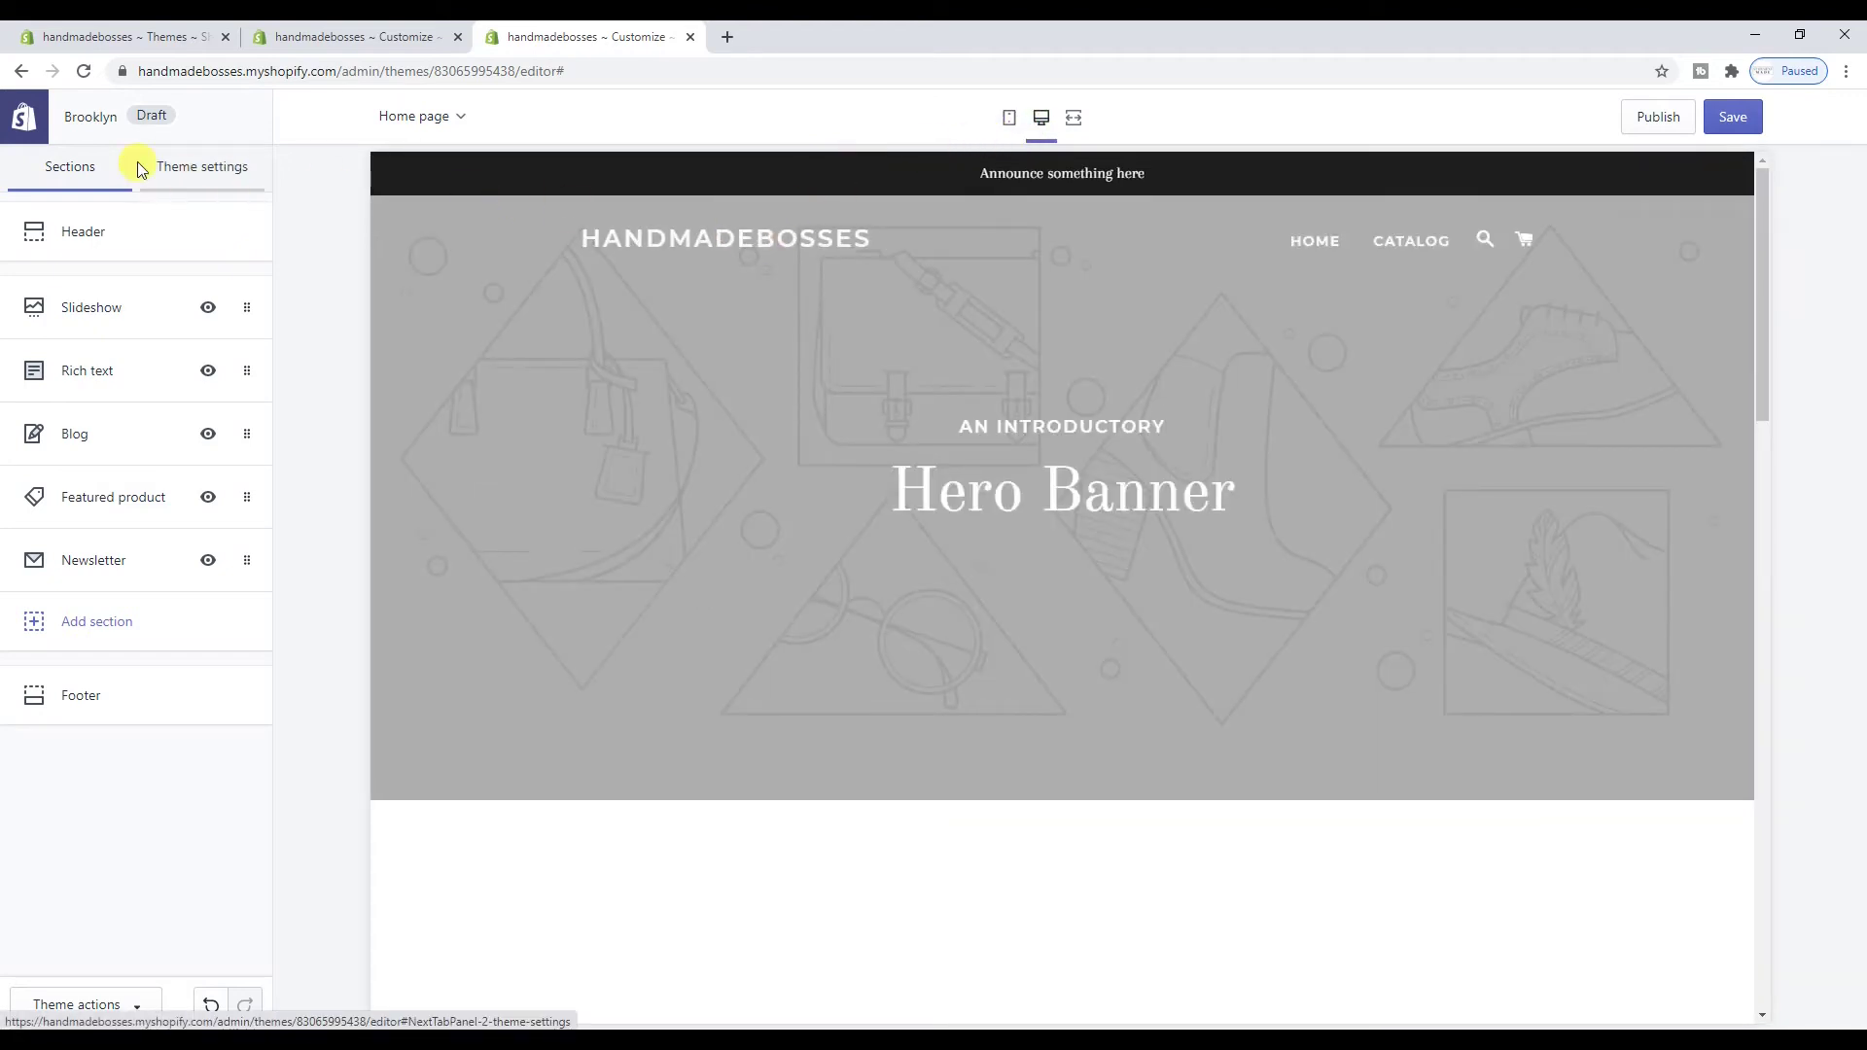
left_click(204, 168)
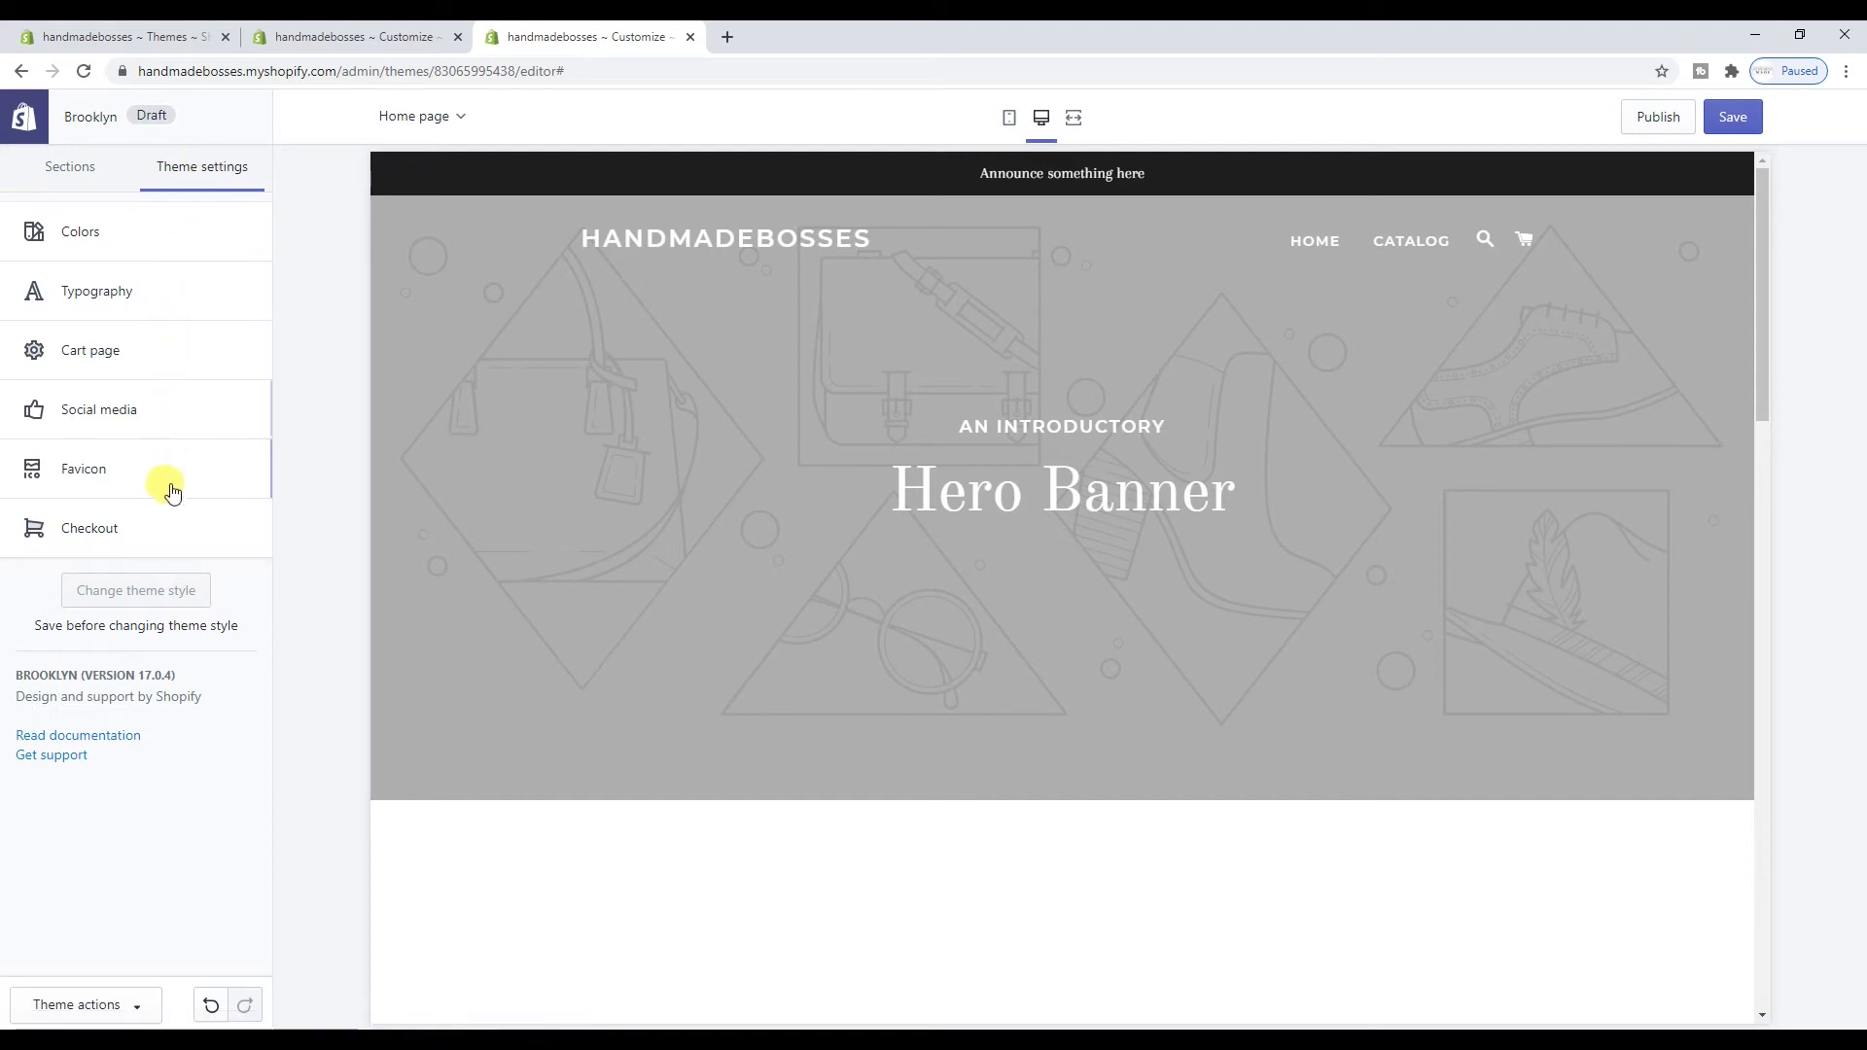
left_click(157, 245)
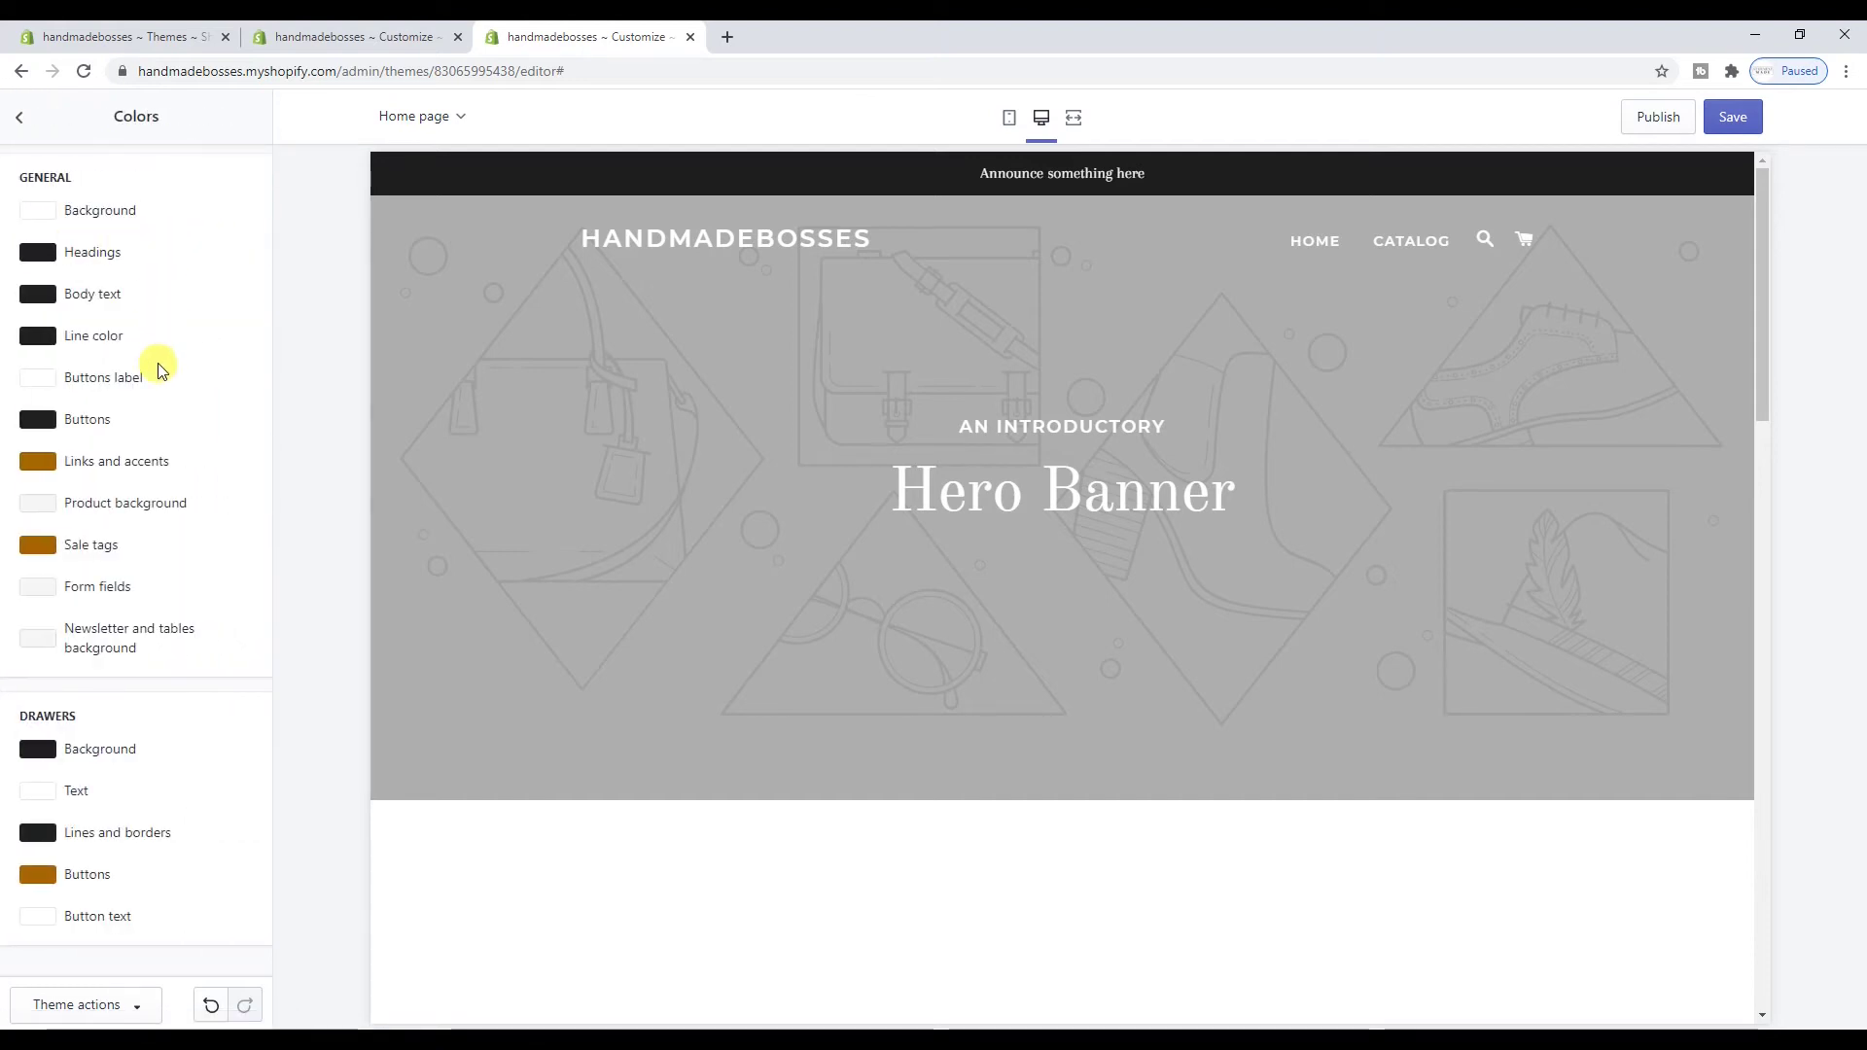
left_click(15, 121)
left_click(192, 301)
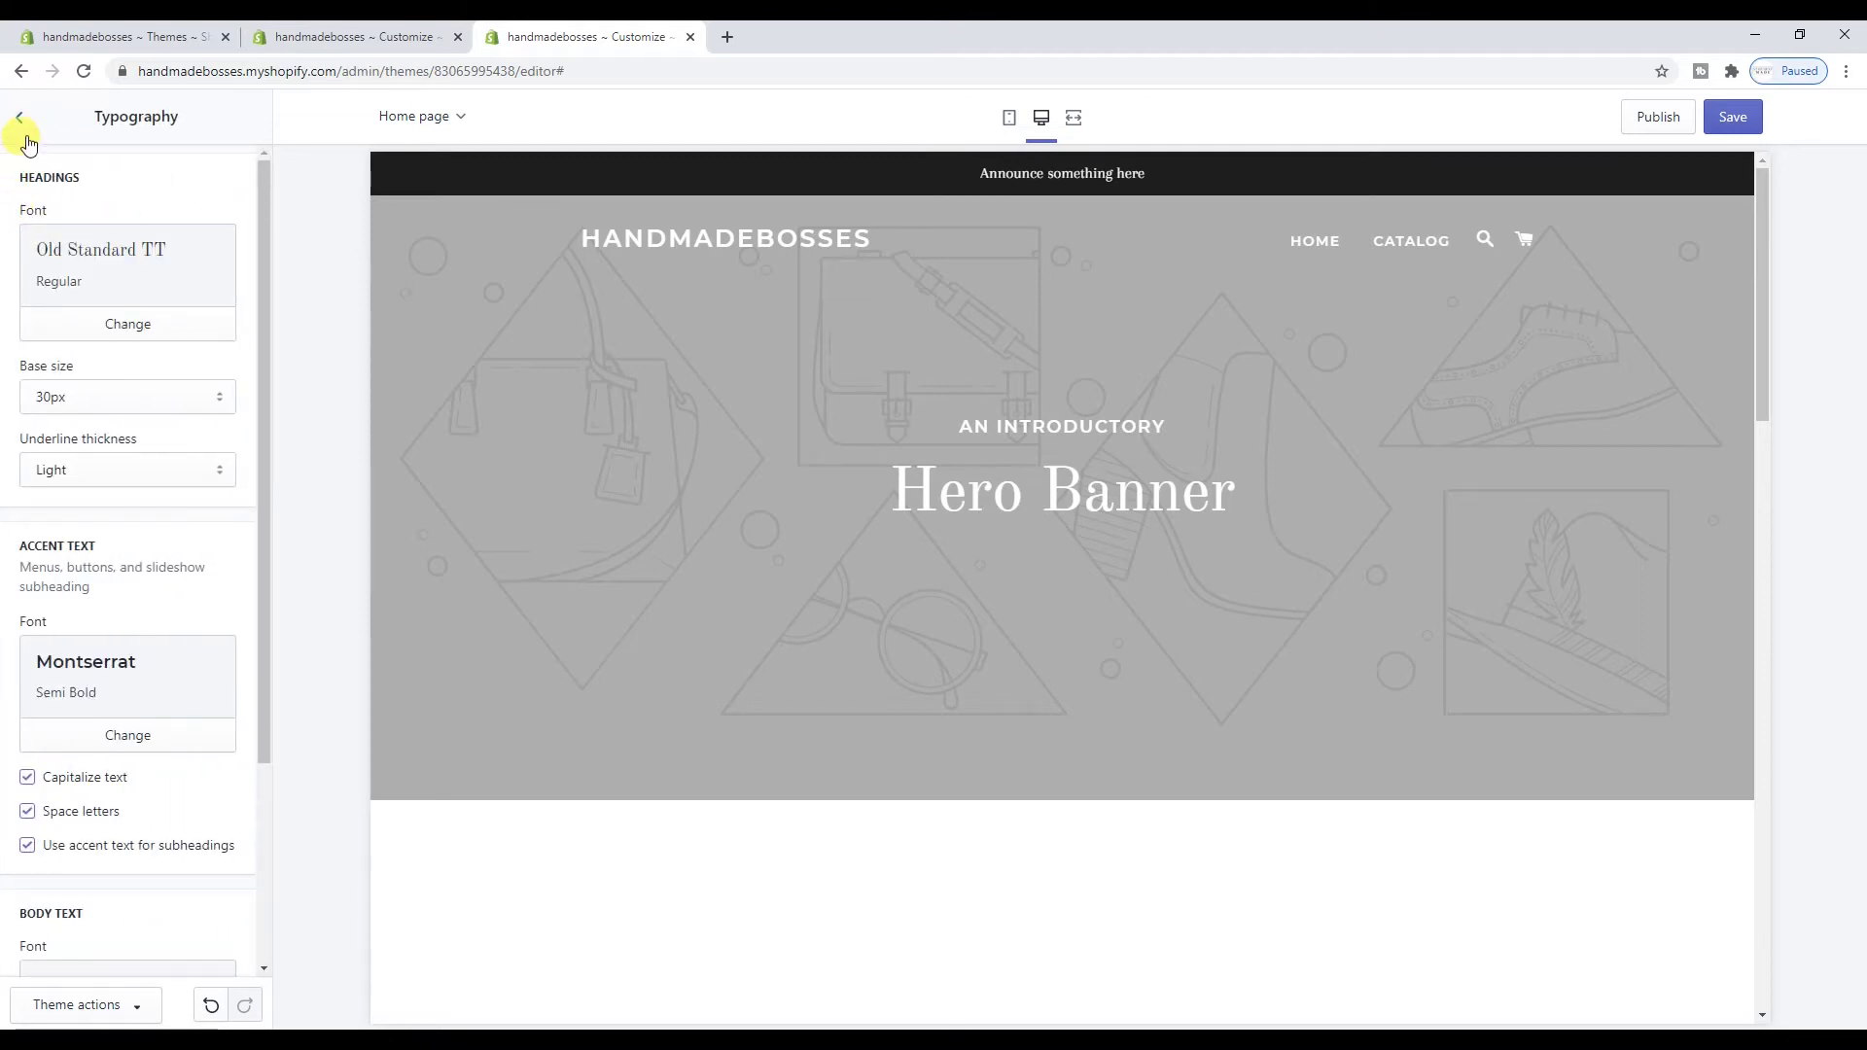
left_click(19, 117)
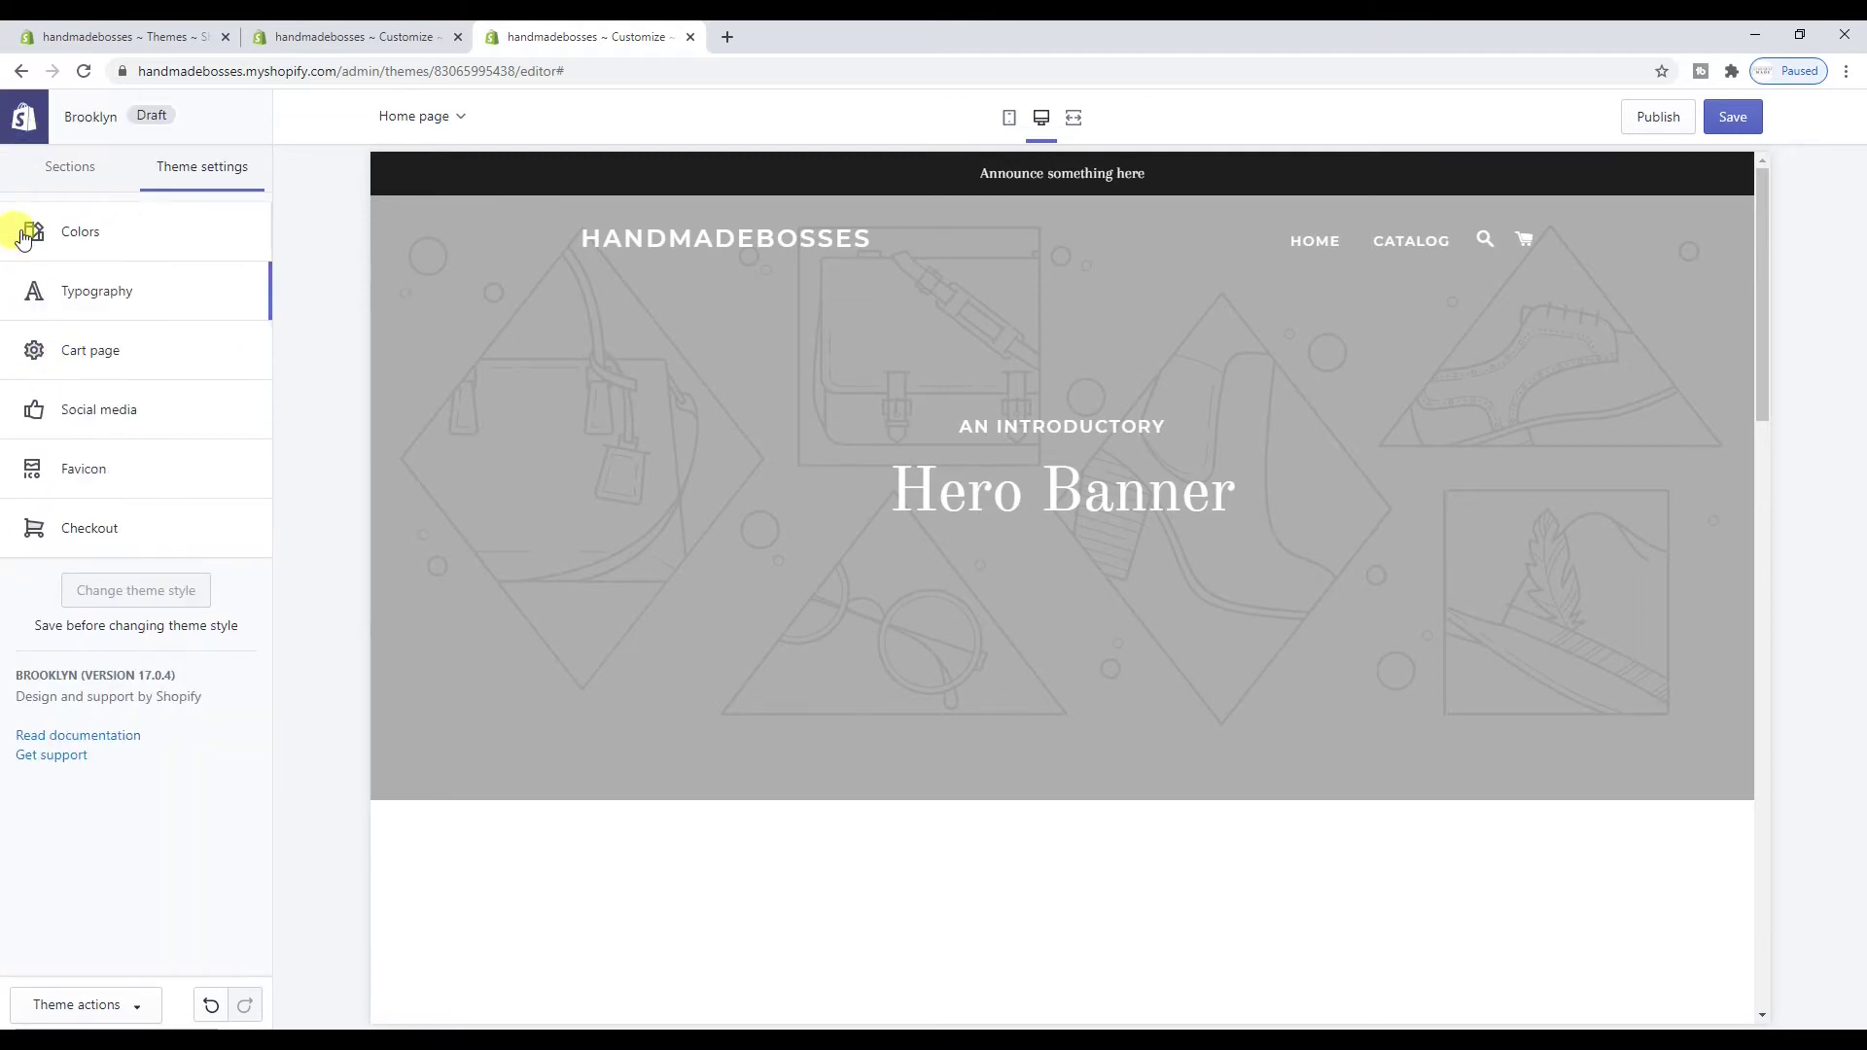
Set the Handmade Bosses image from the library as the Header section's logo and save the theme
left_click(72, 167)
left_click(146, 236)
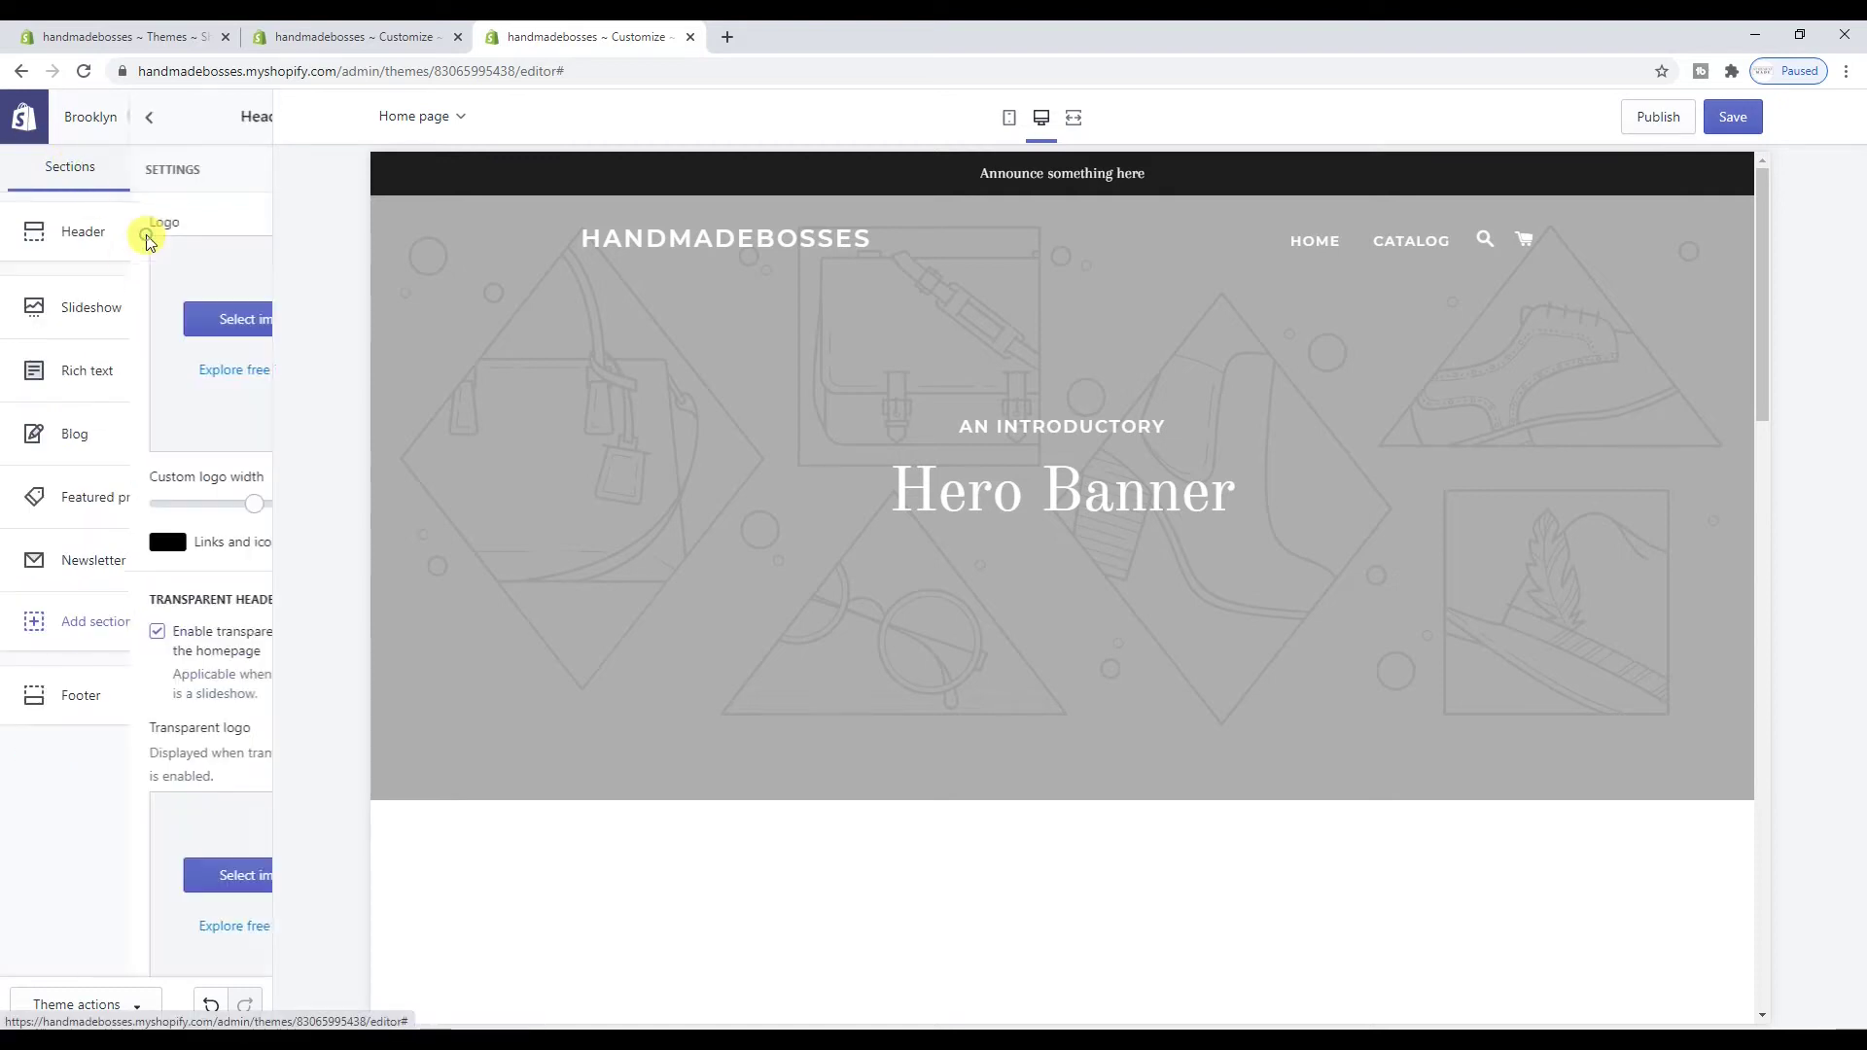
left_click(151, 325)
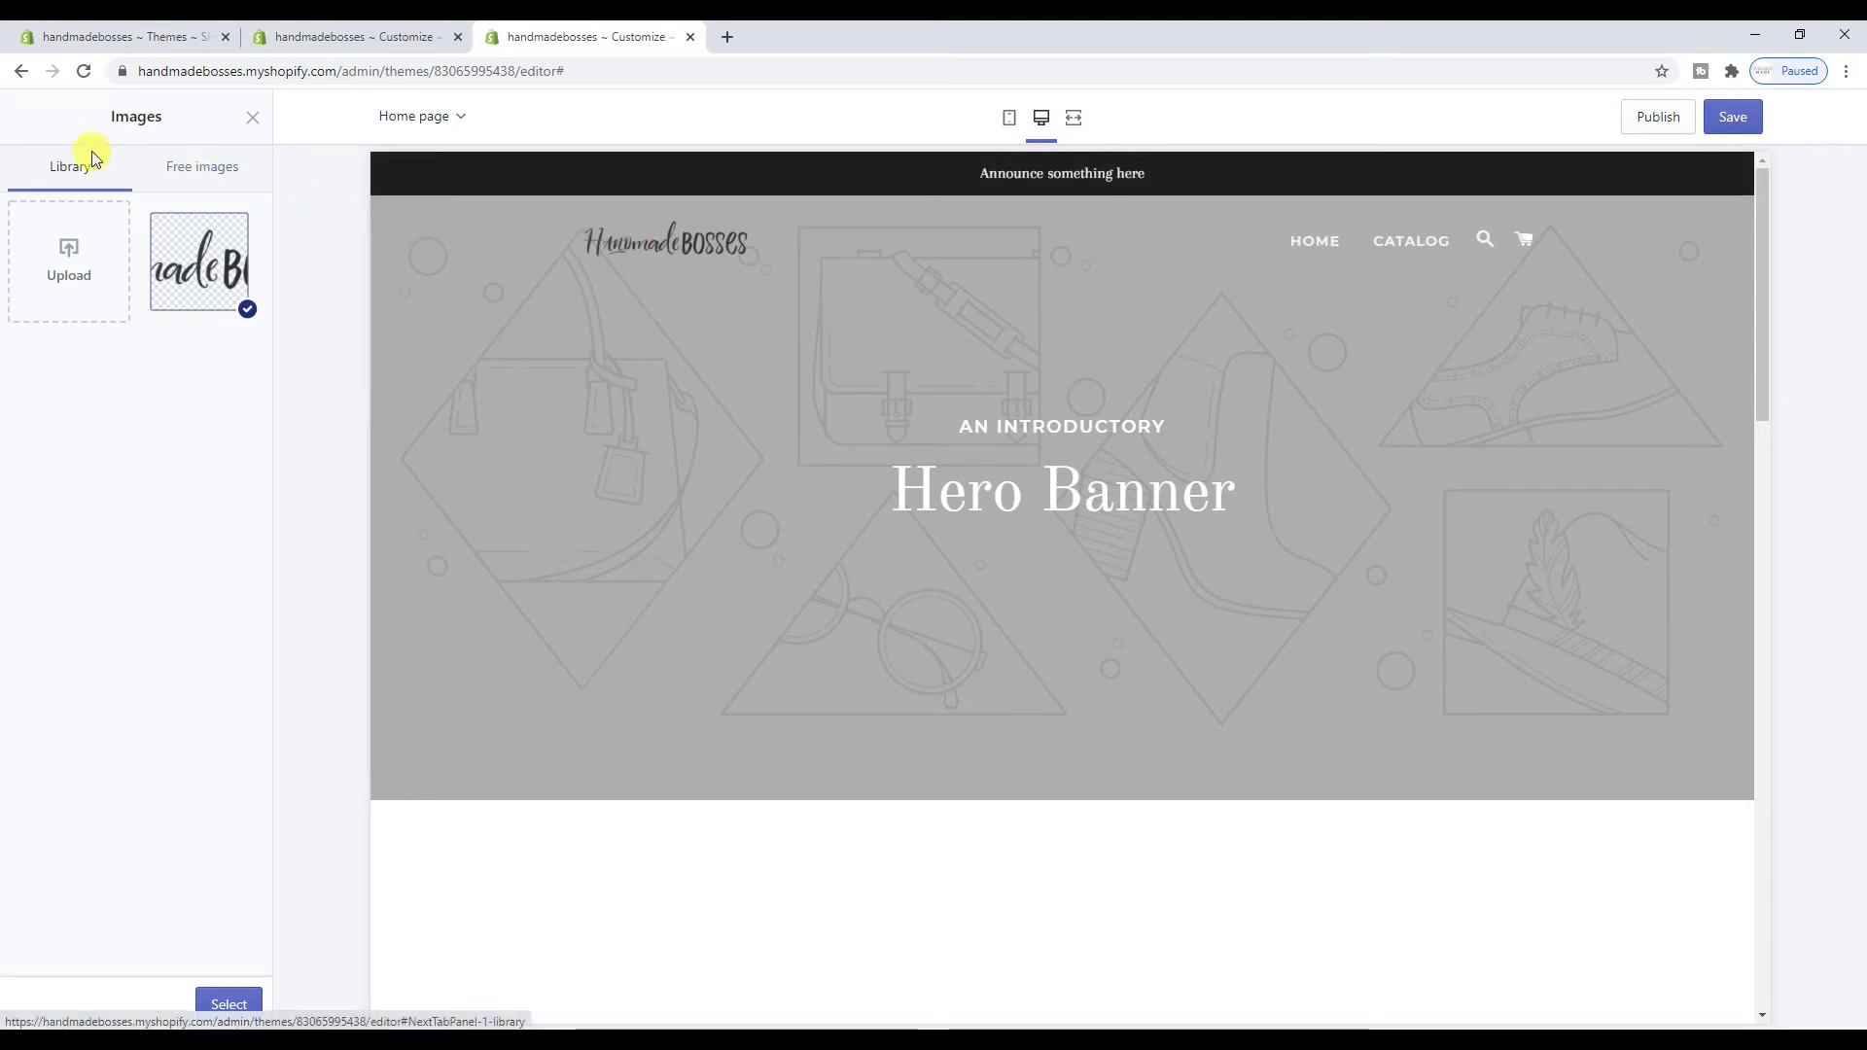
left_click(253, 120)
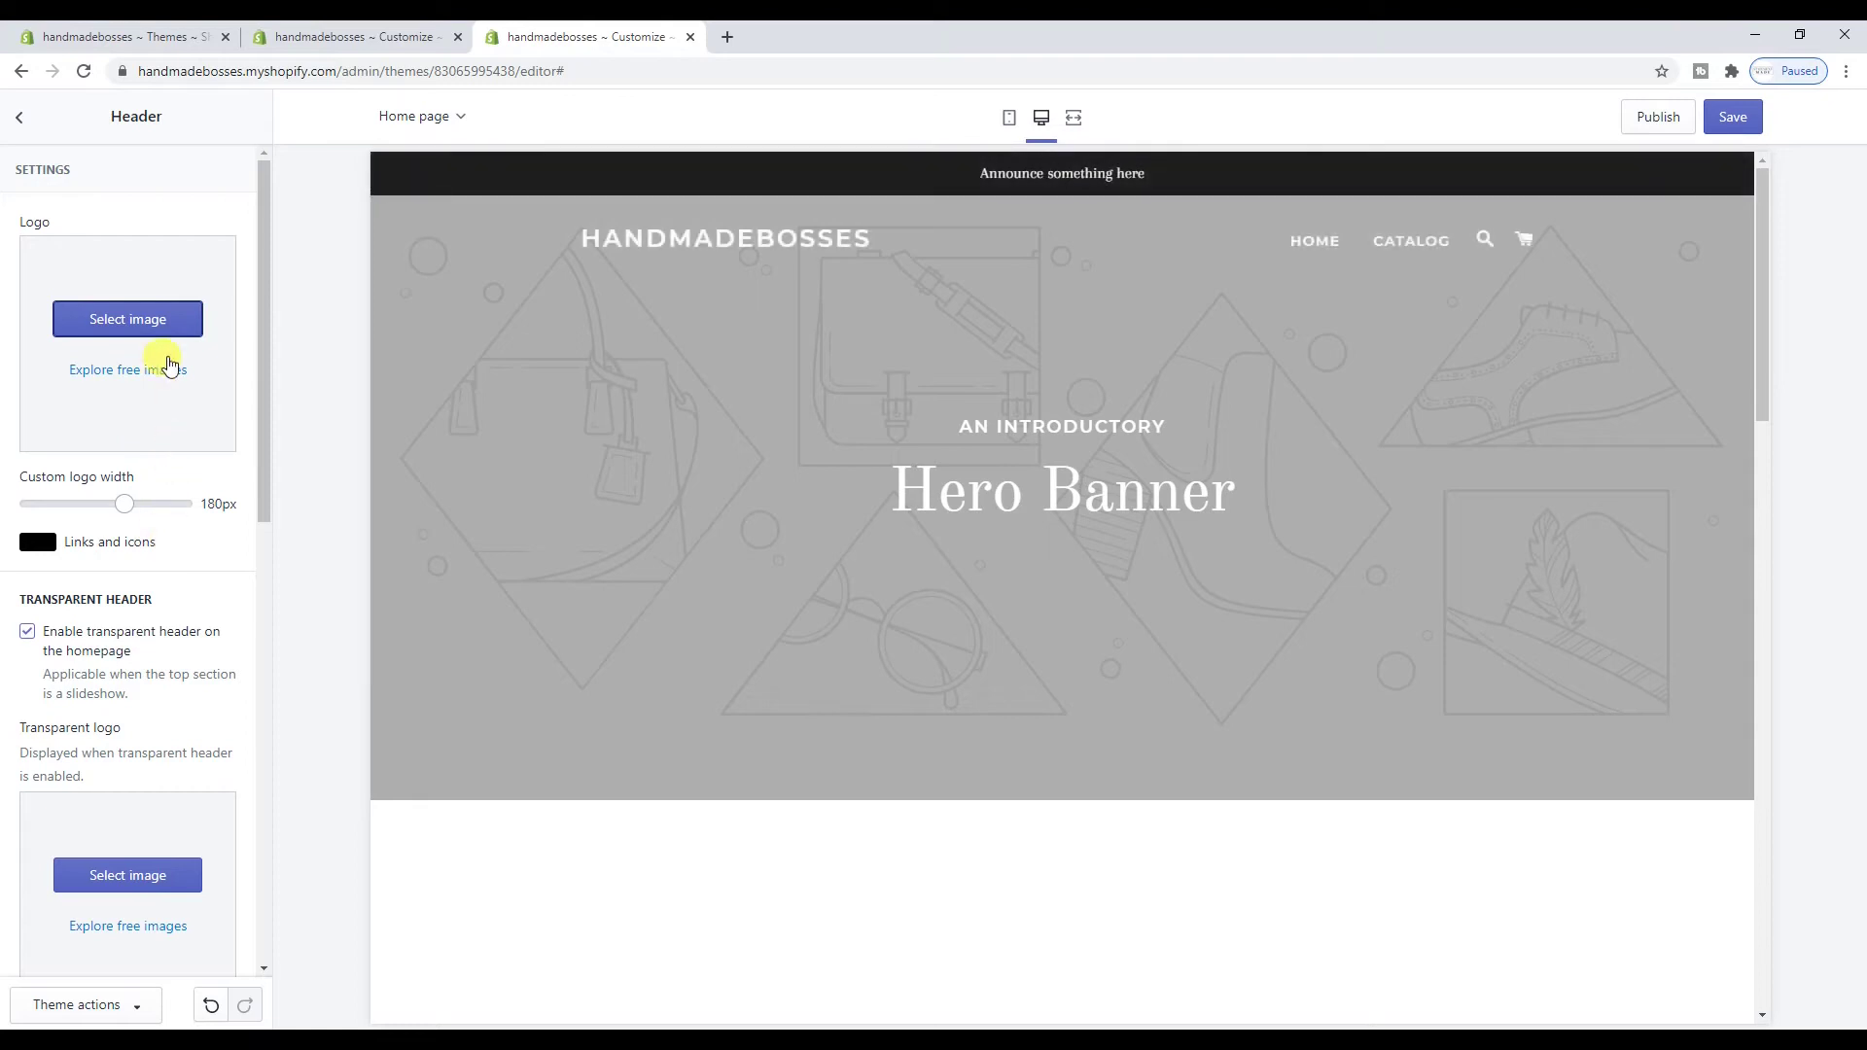
left_click(161, 321)
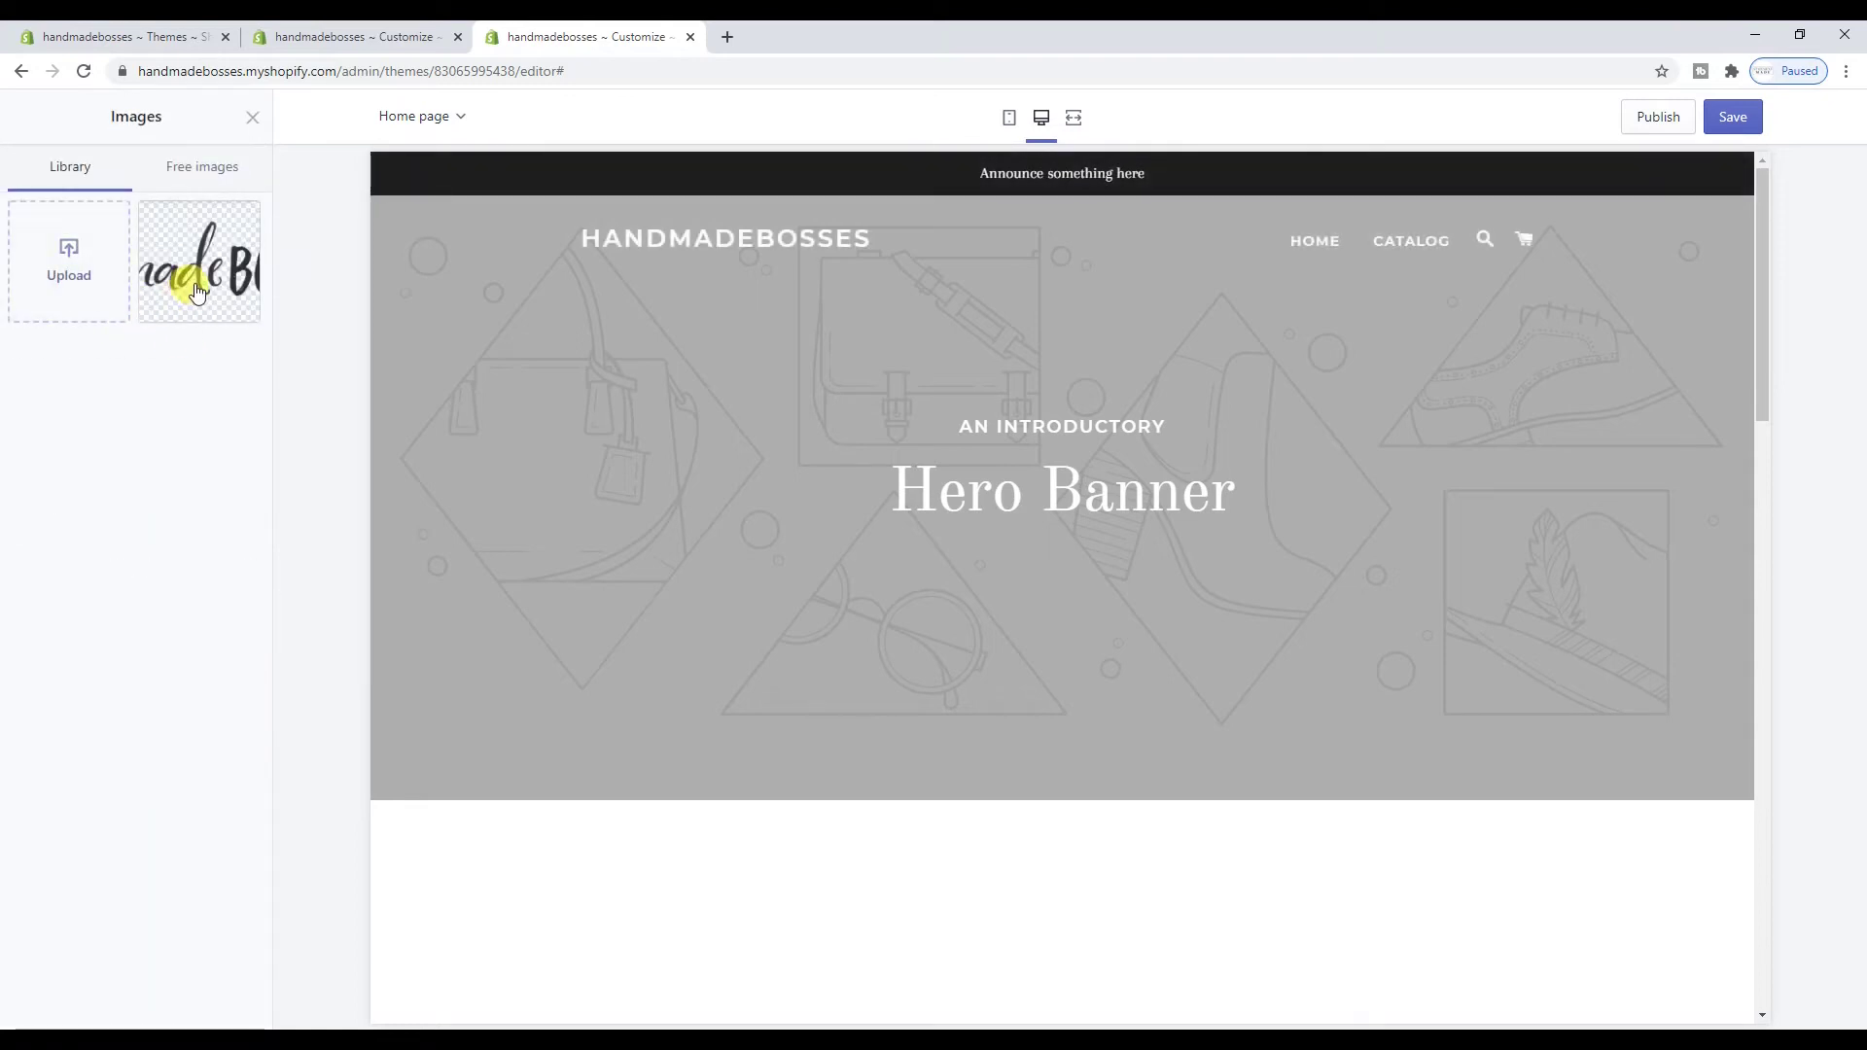
left_click(198, 292)
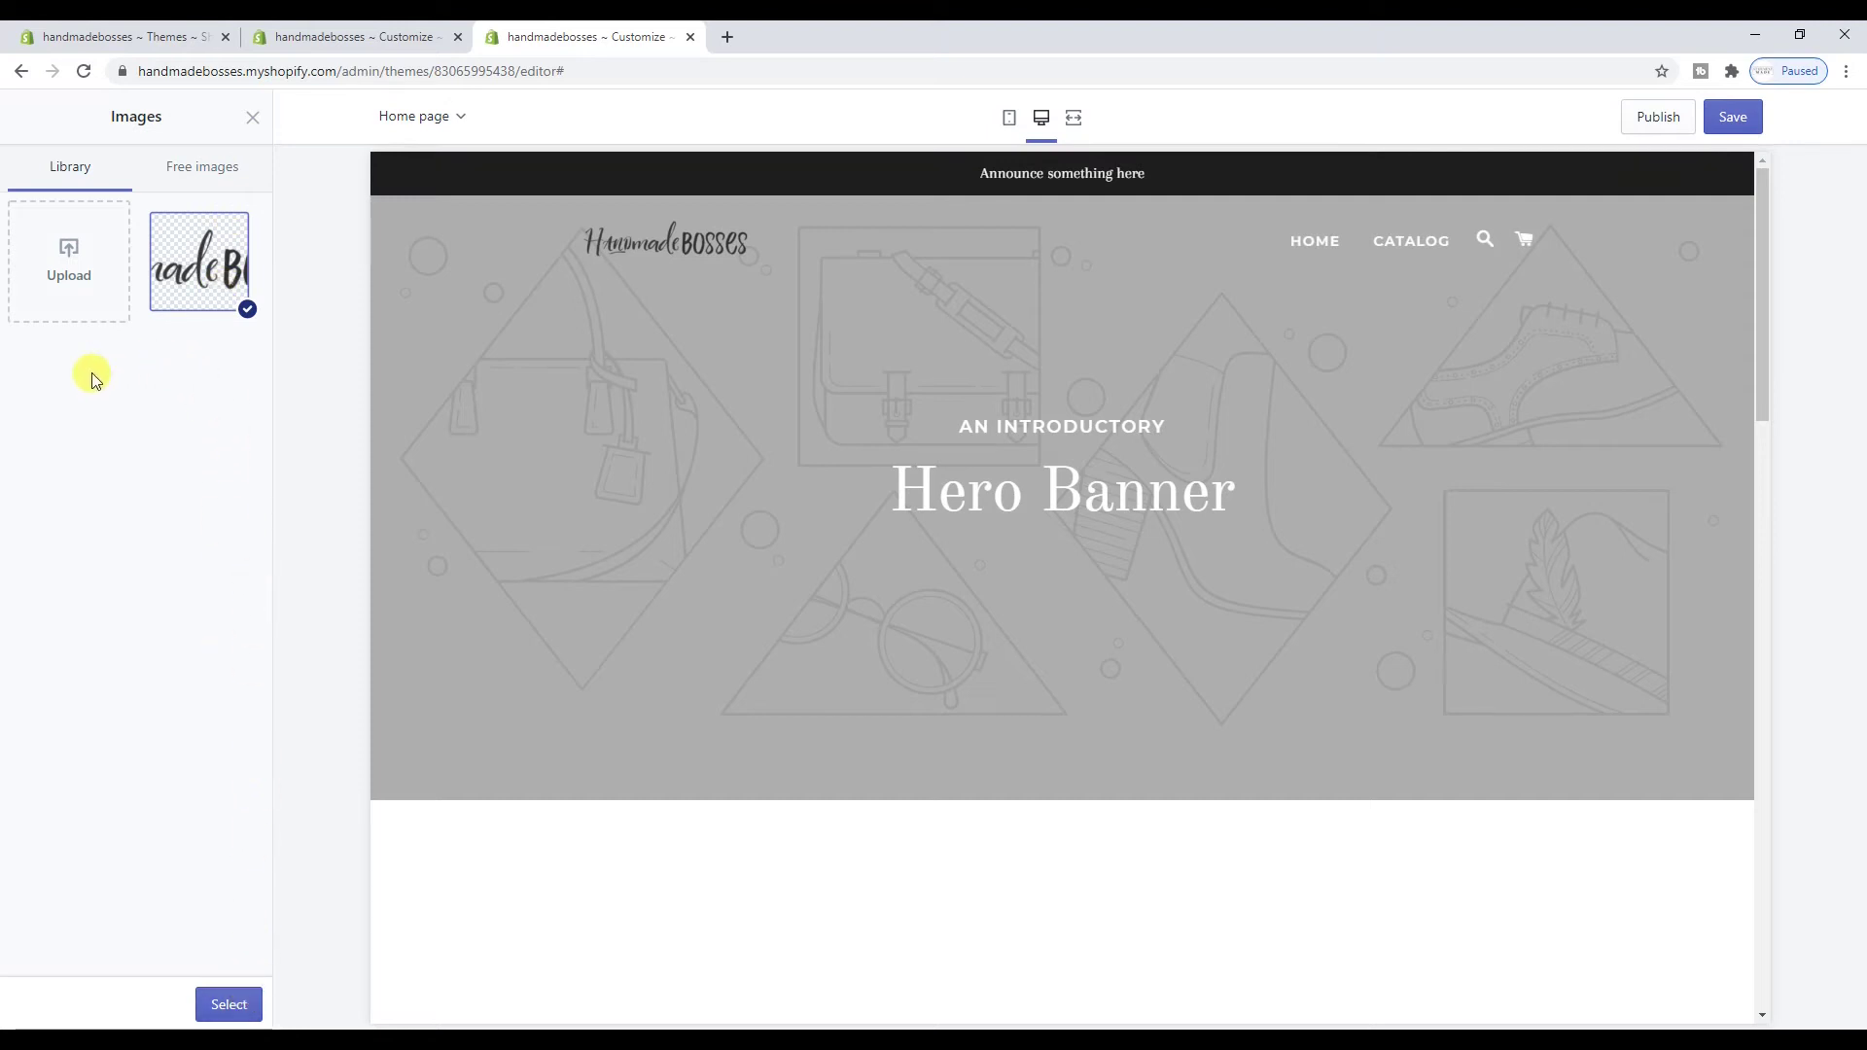
left_click(239, 1000)
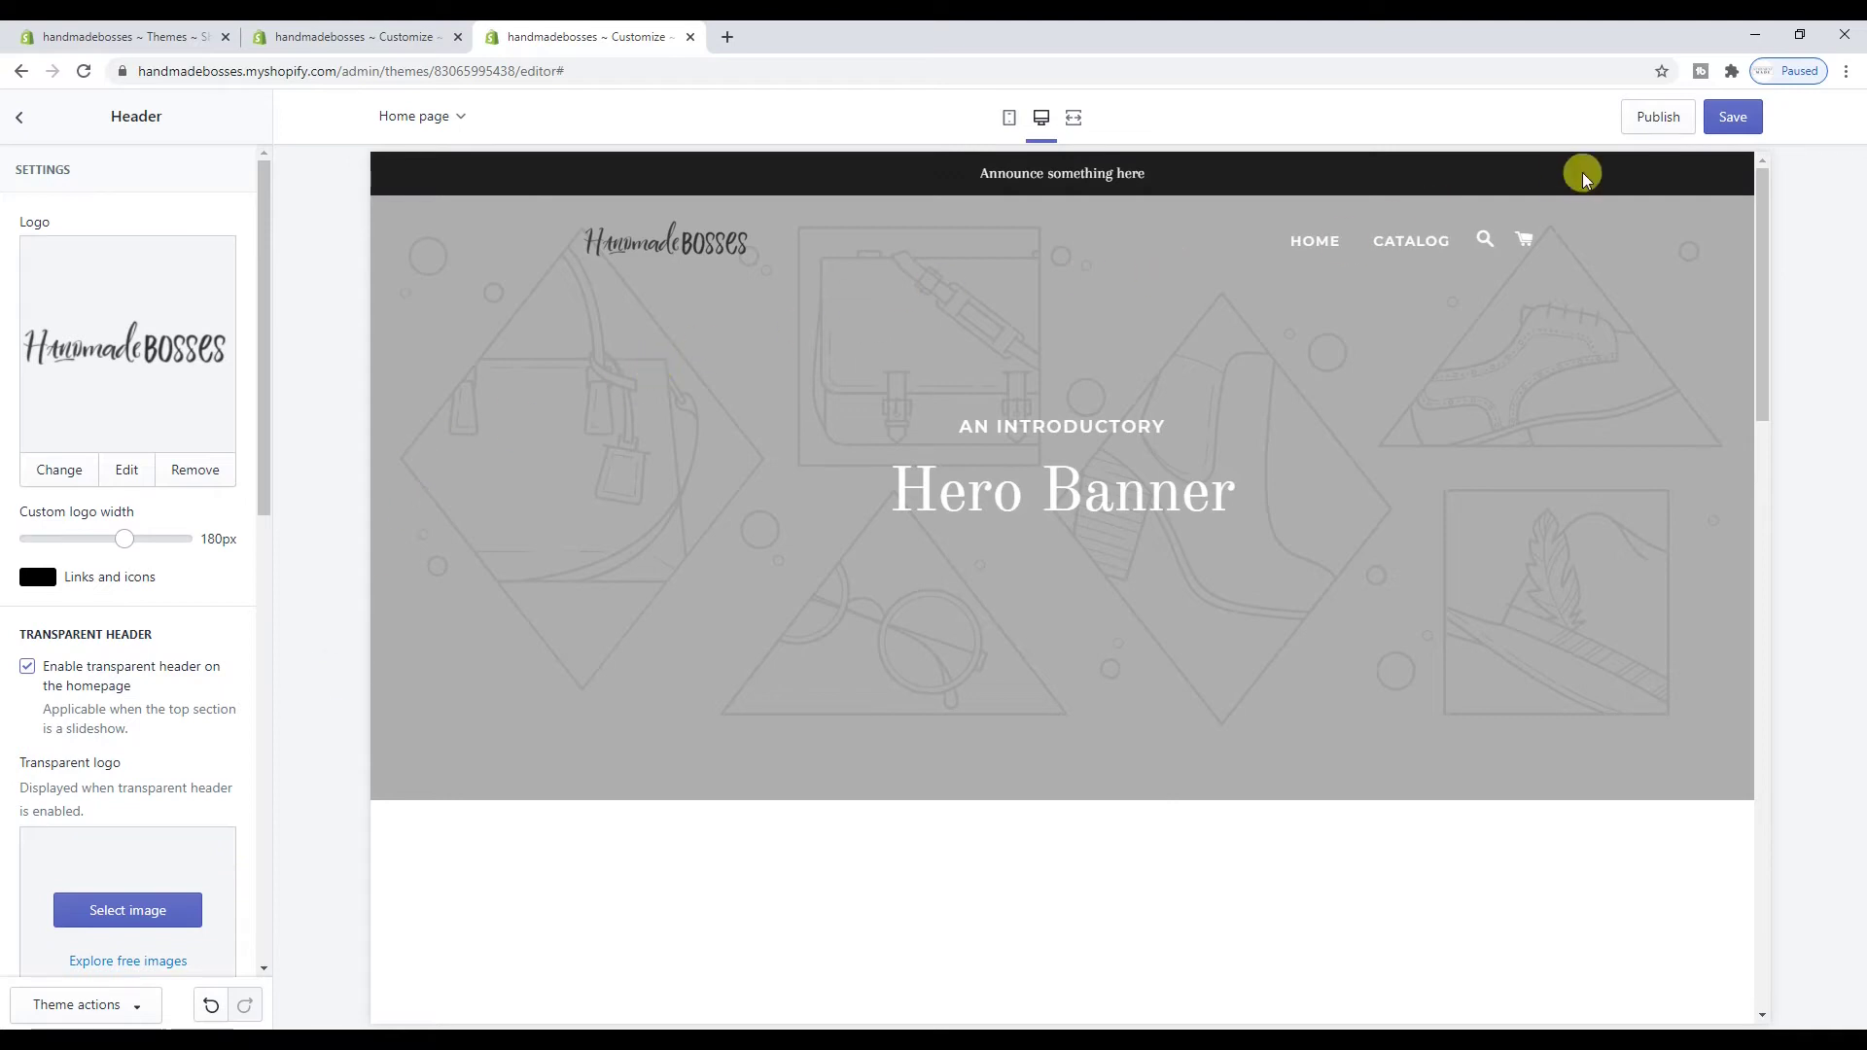
left_click(1723, 117)
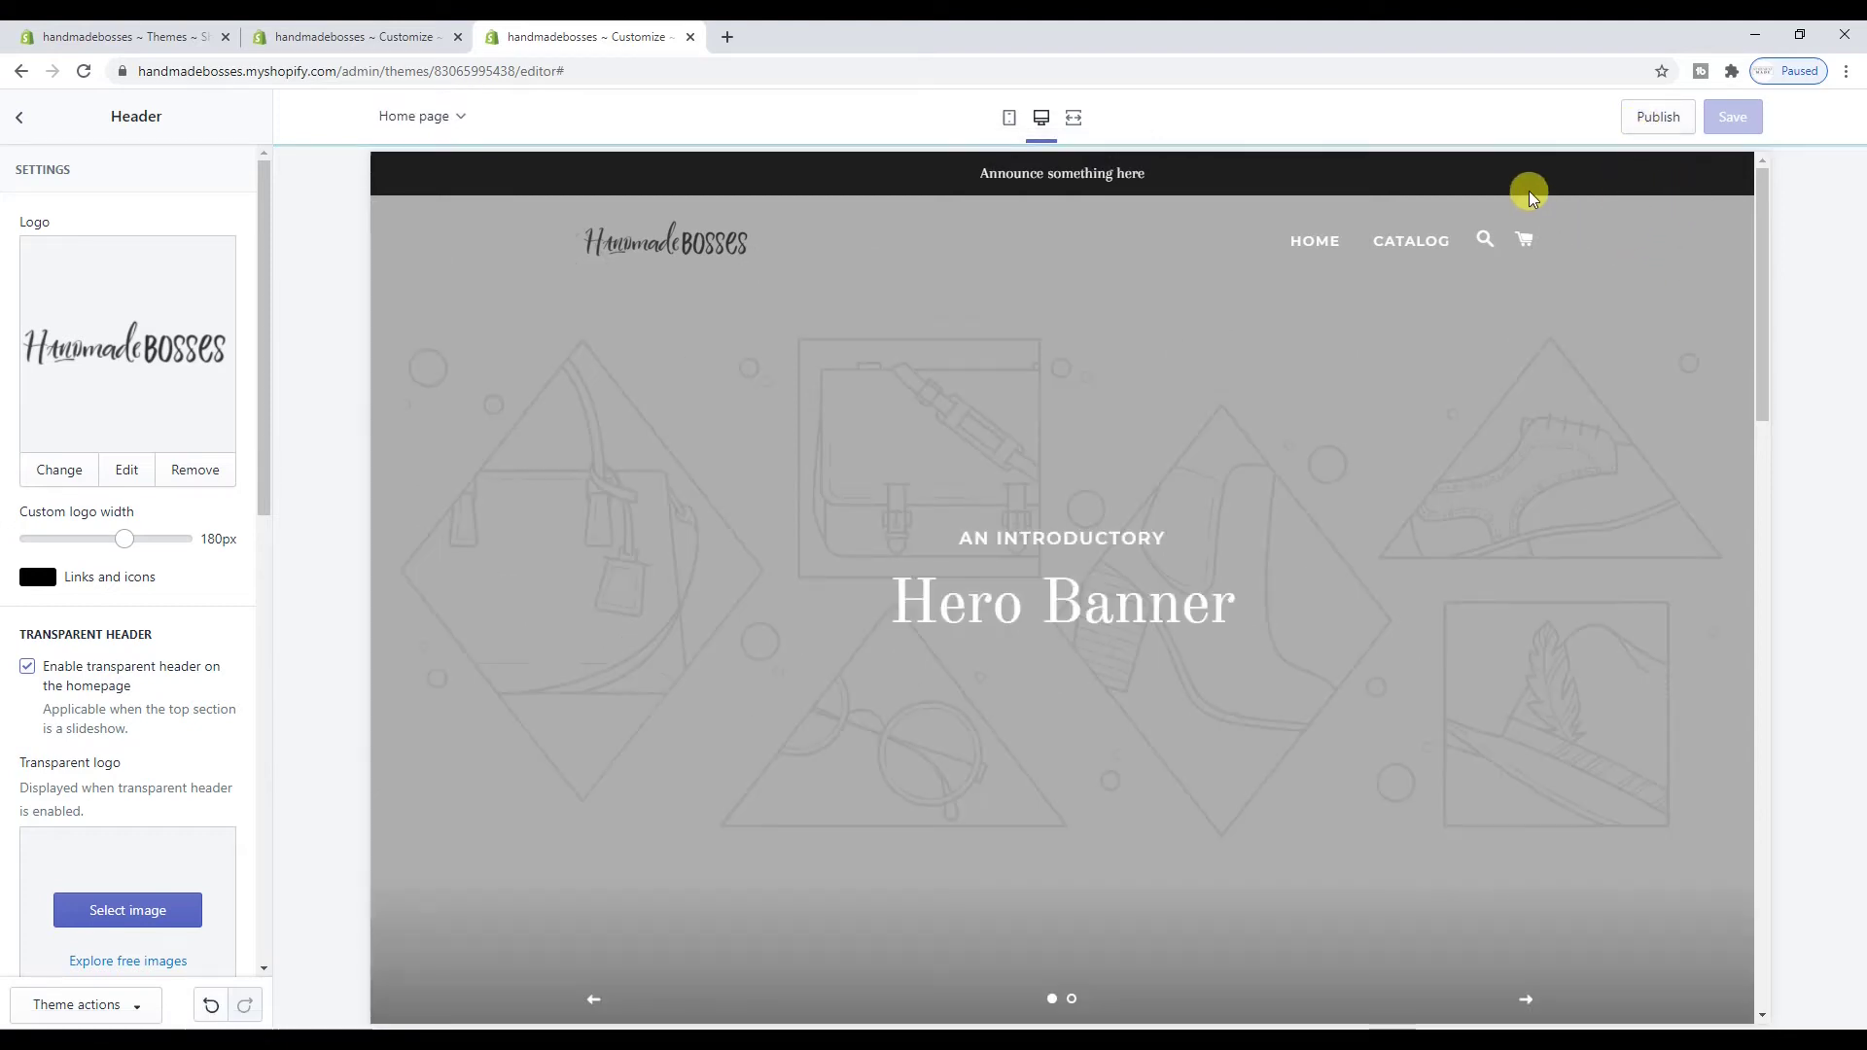
Check the Themes page, return to the Brooklyn editor, and close the other open theme customization tab
left_click(52, 29)
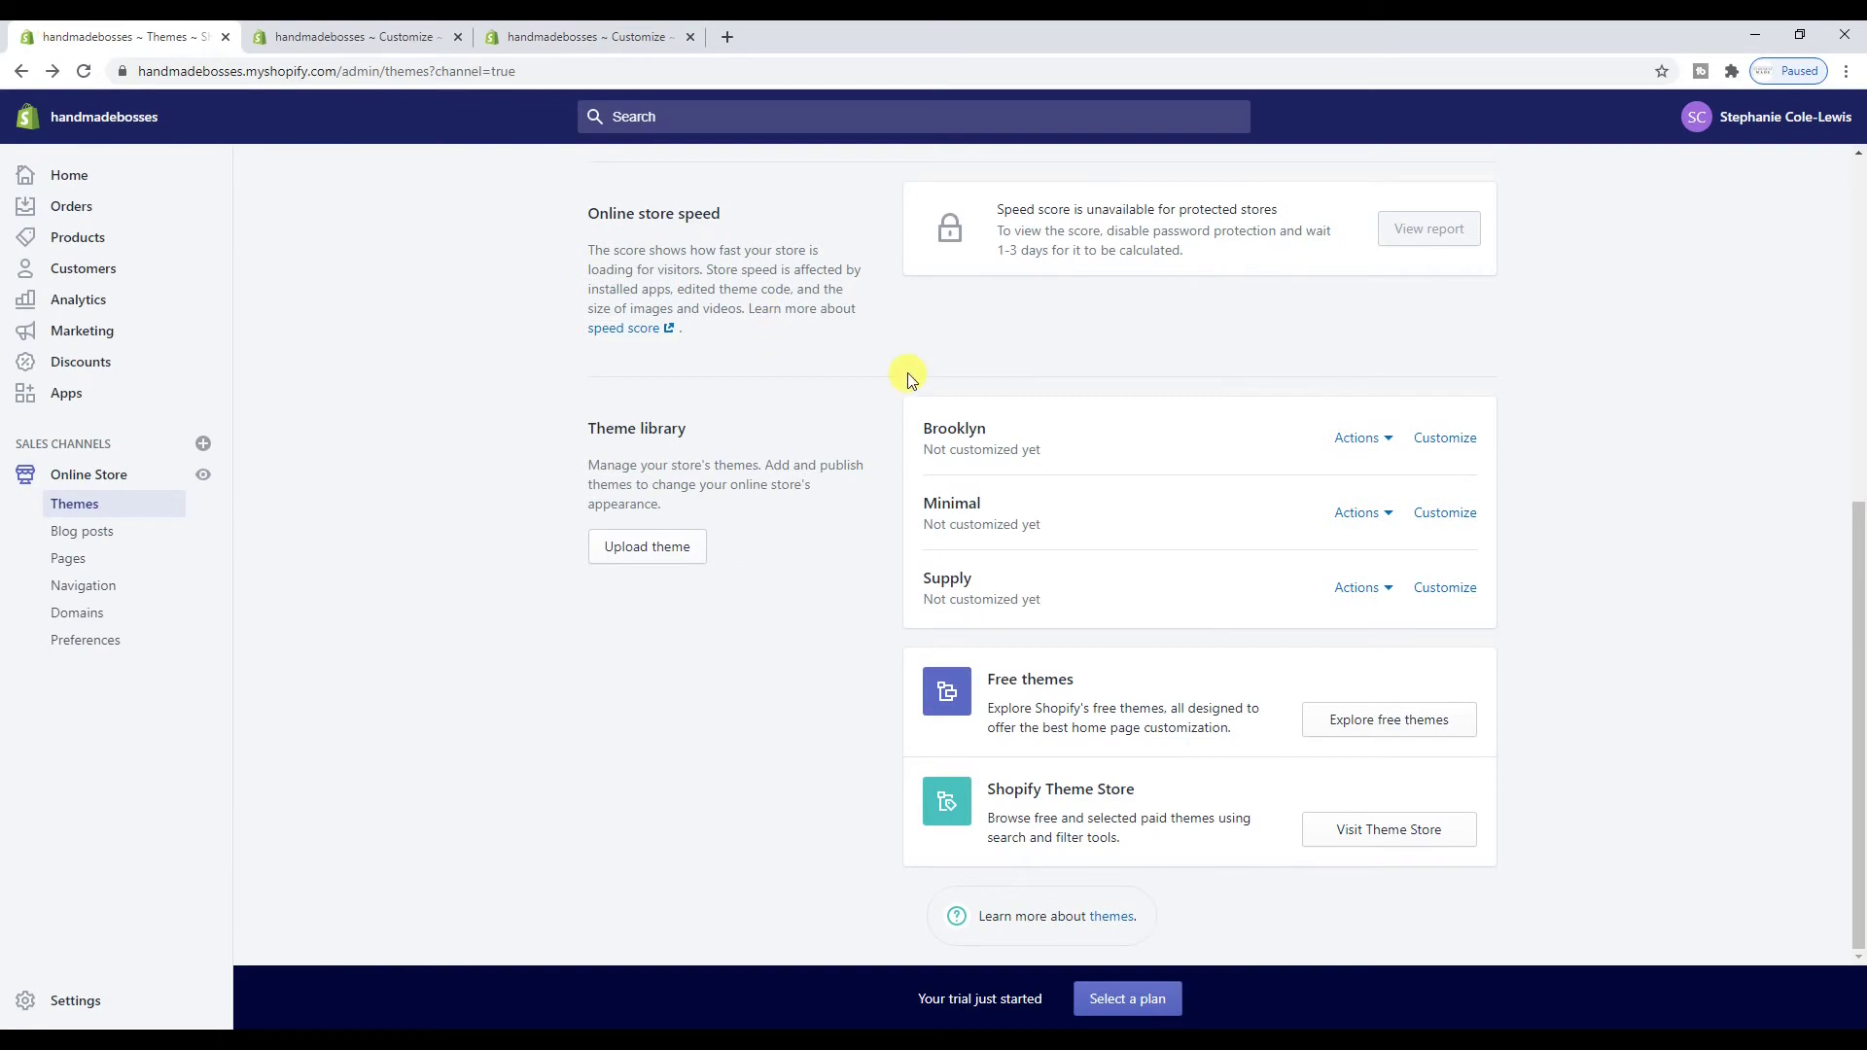
left_click(564, 37)
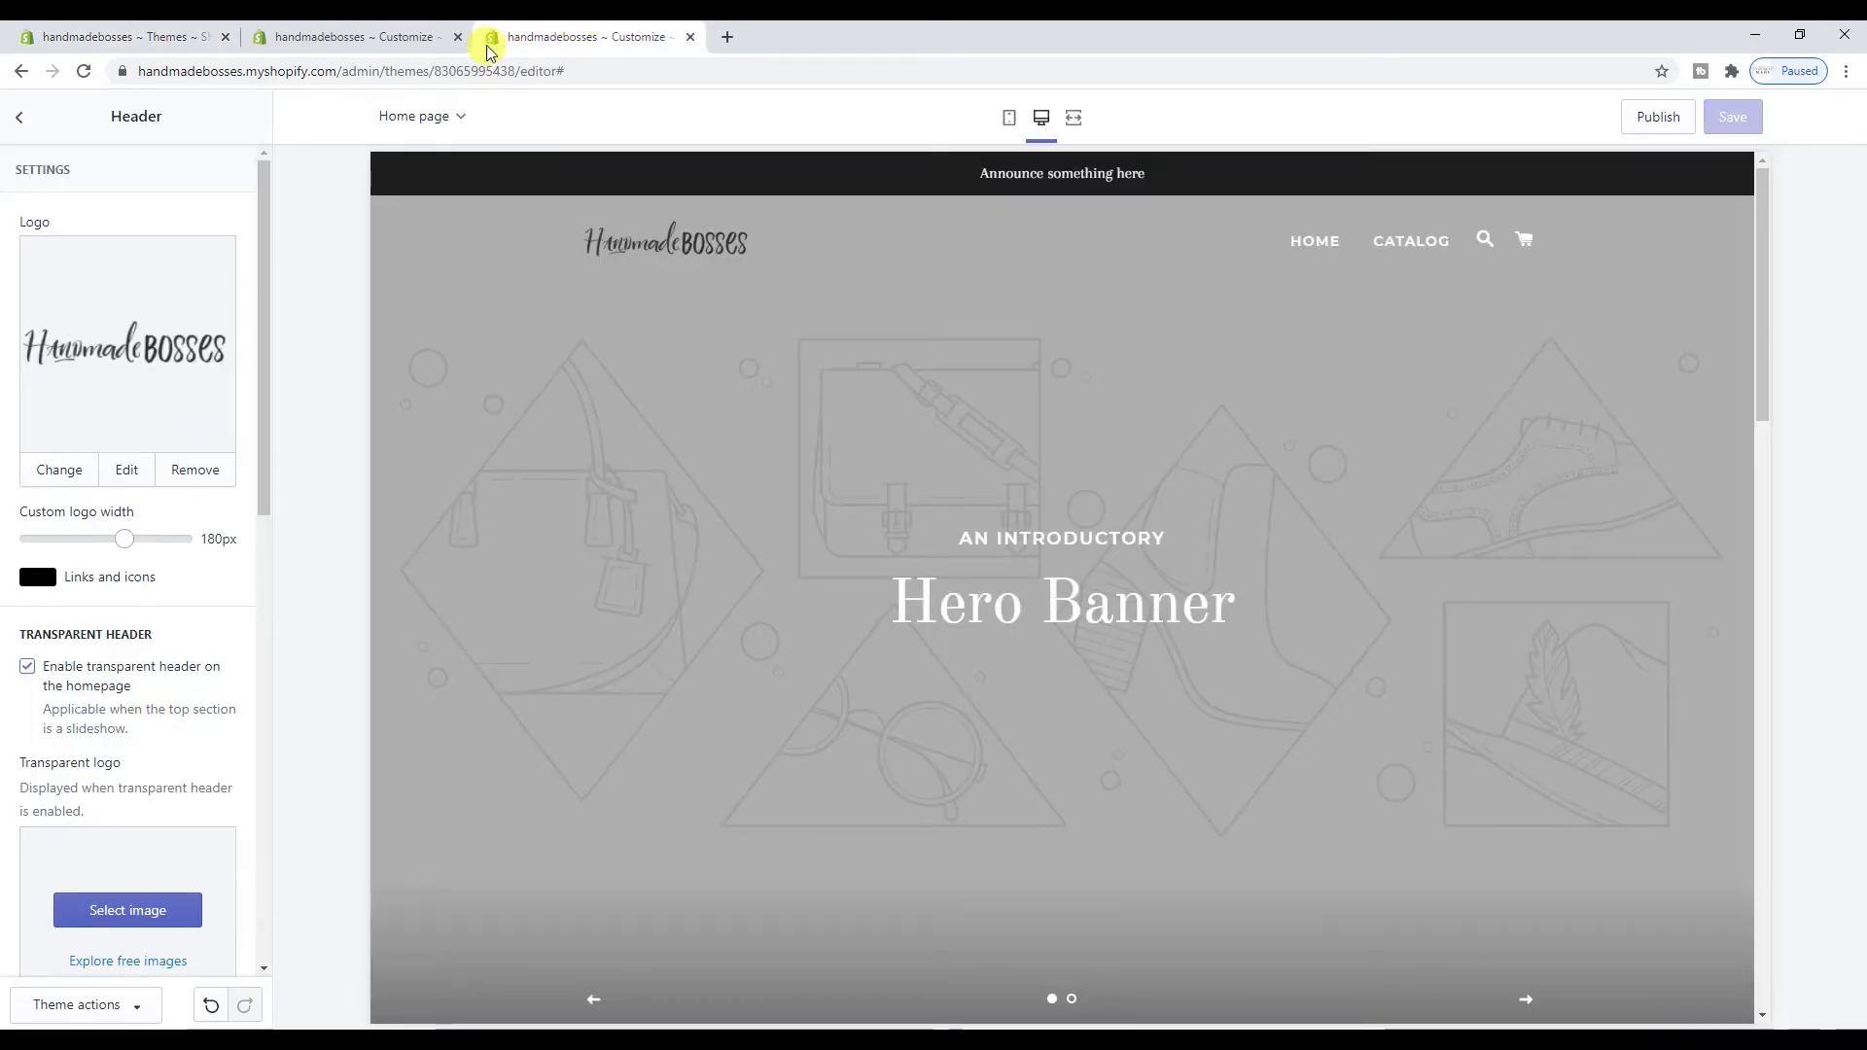
left_click(457, 37)
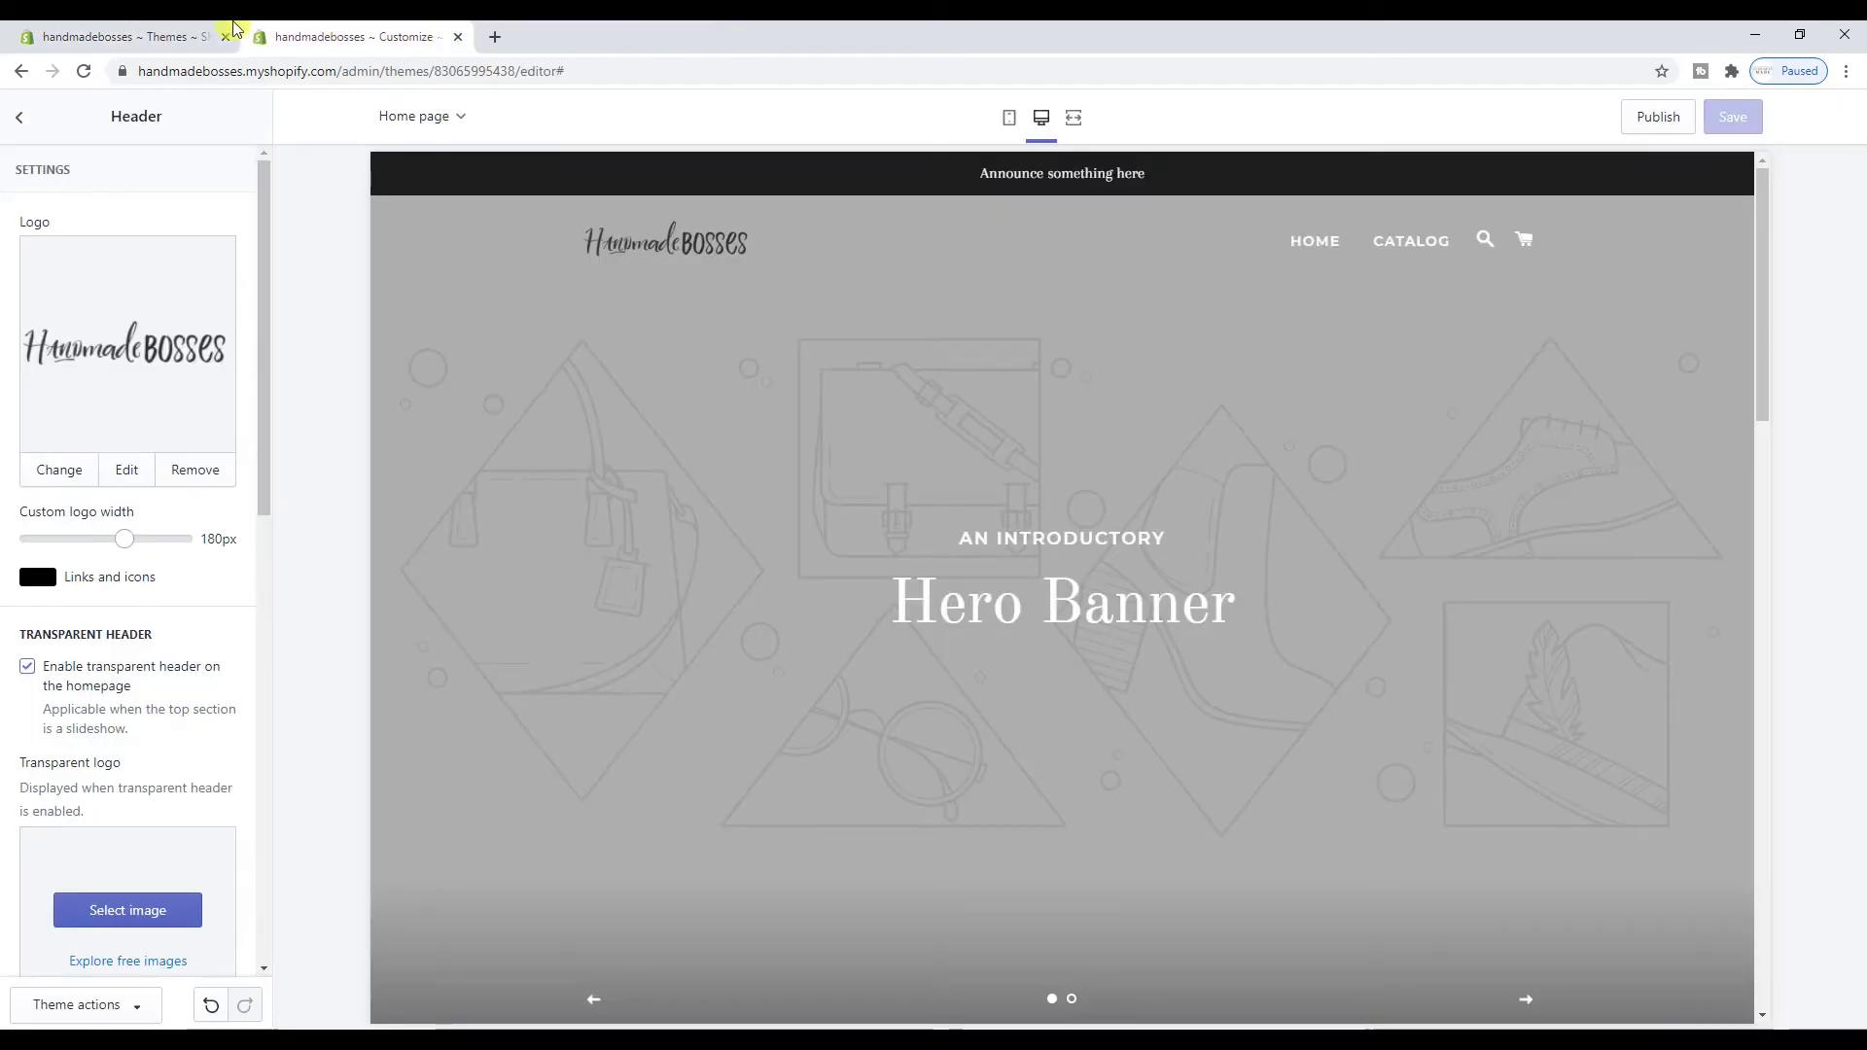
Look over the current theme and theme library on the Themes page, then return to the Brooklyn editor
key("ctrl+1")
scroll(1206, 488, "up", 6)
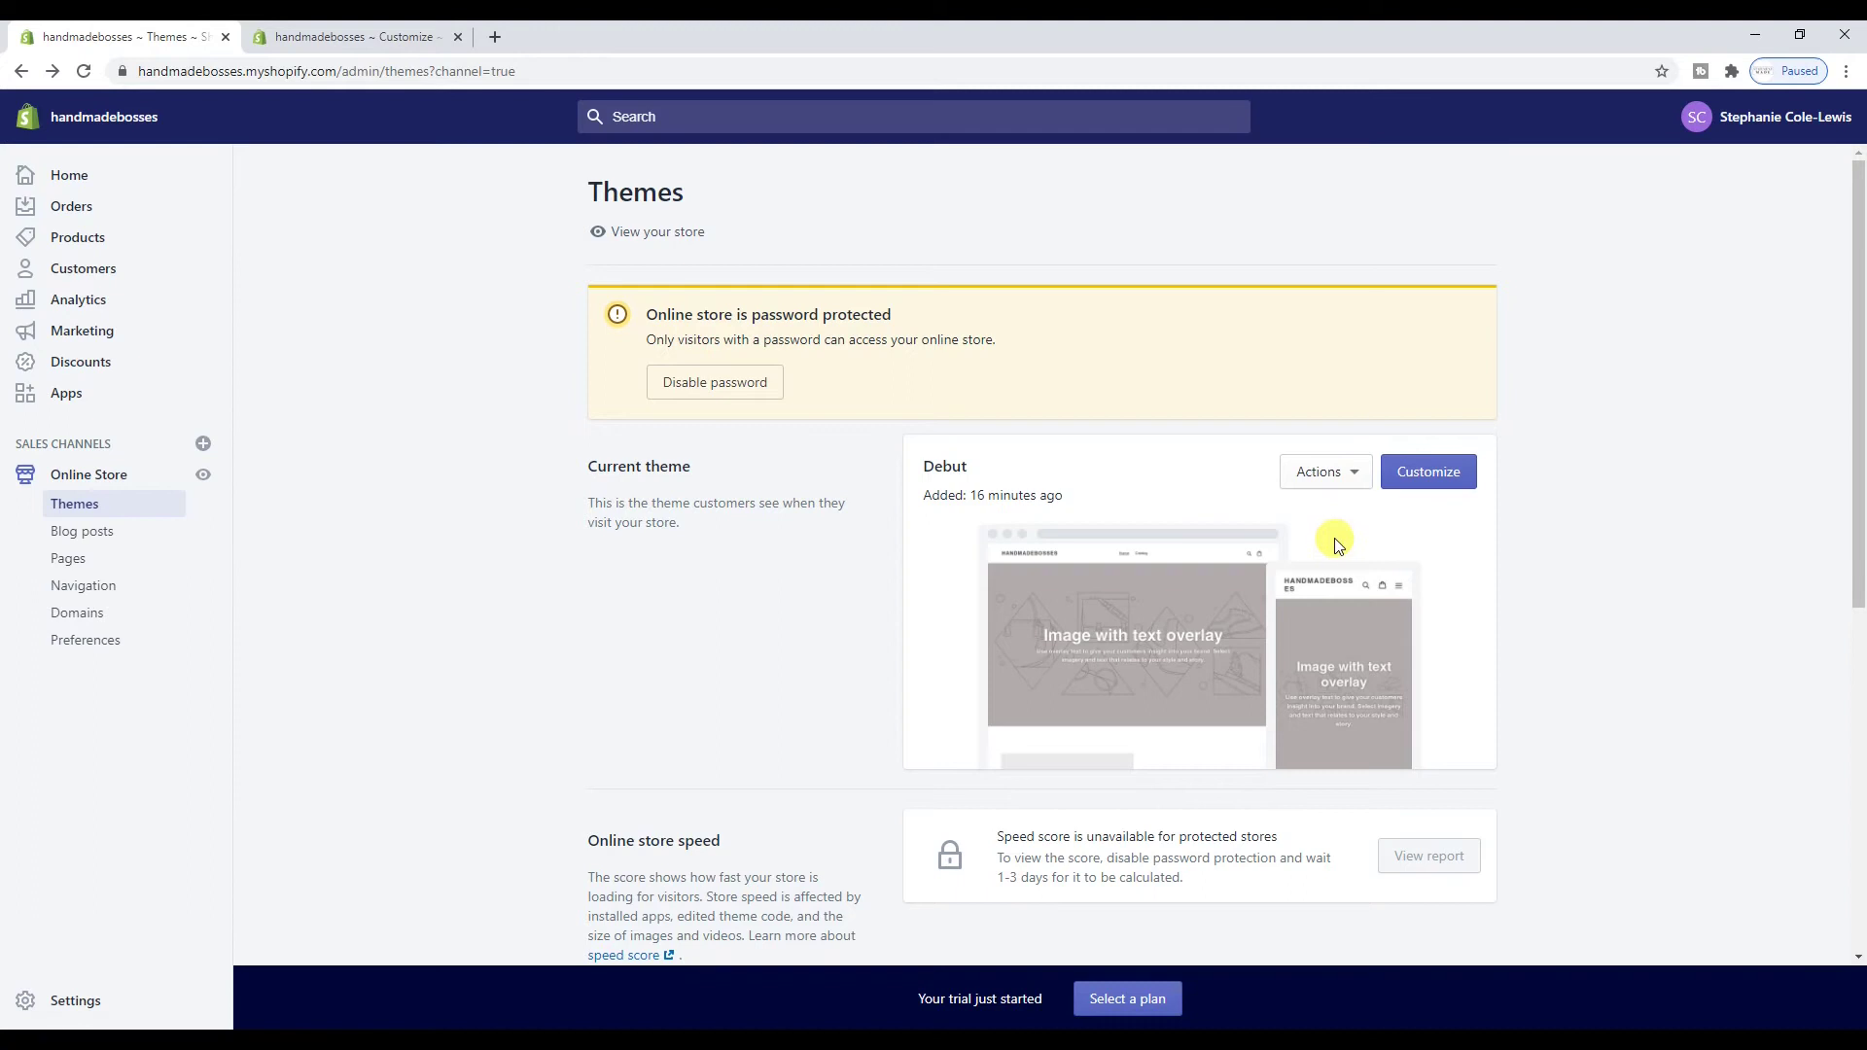
scroll(1335, 544, "down", 6)
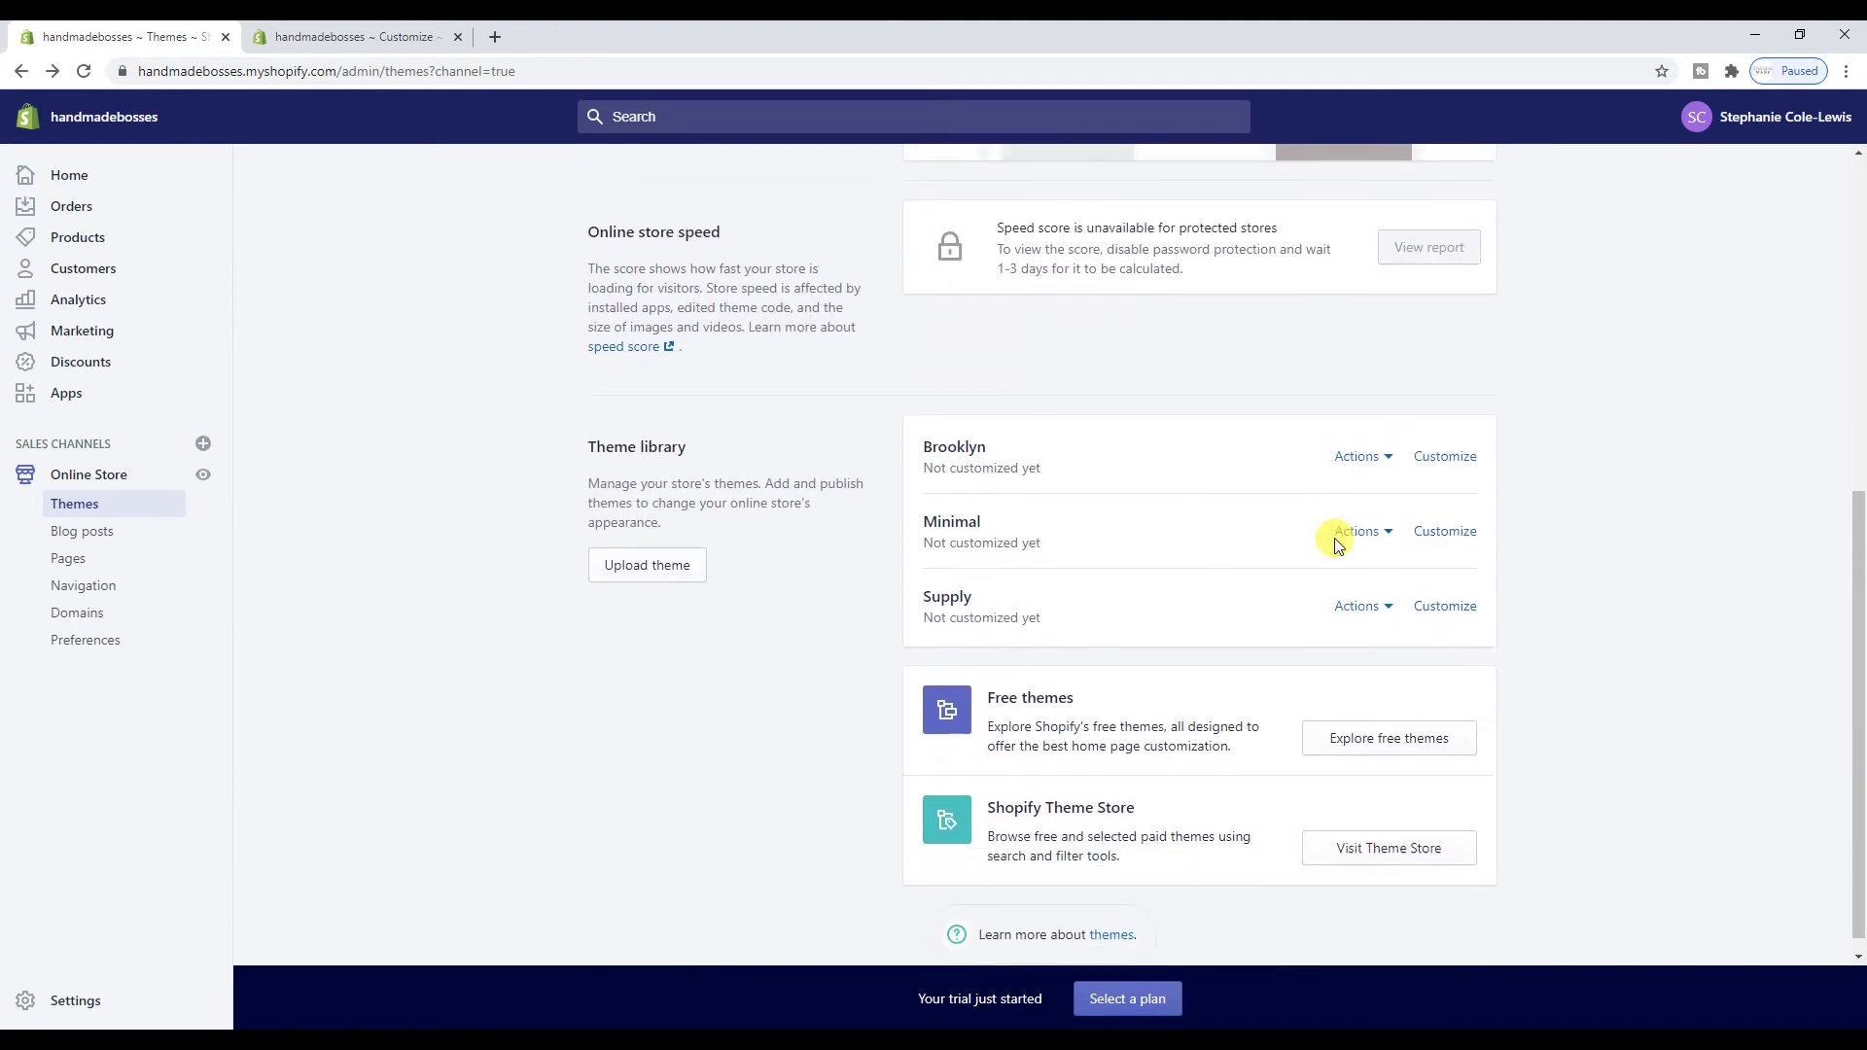
left_click(393, 36)
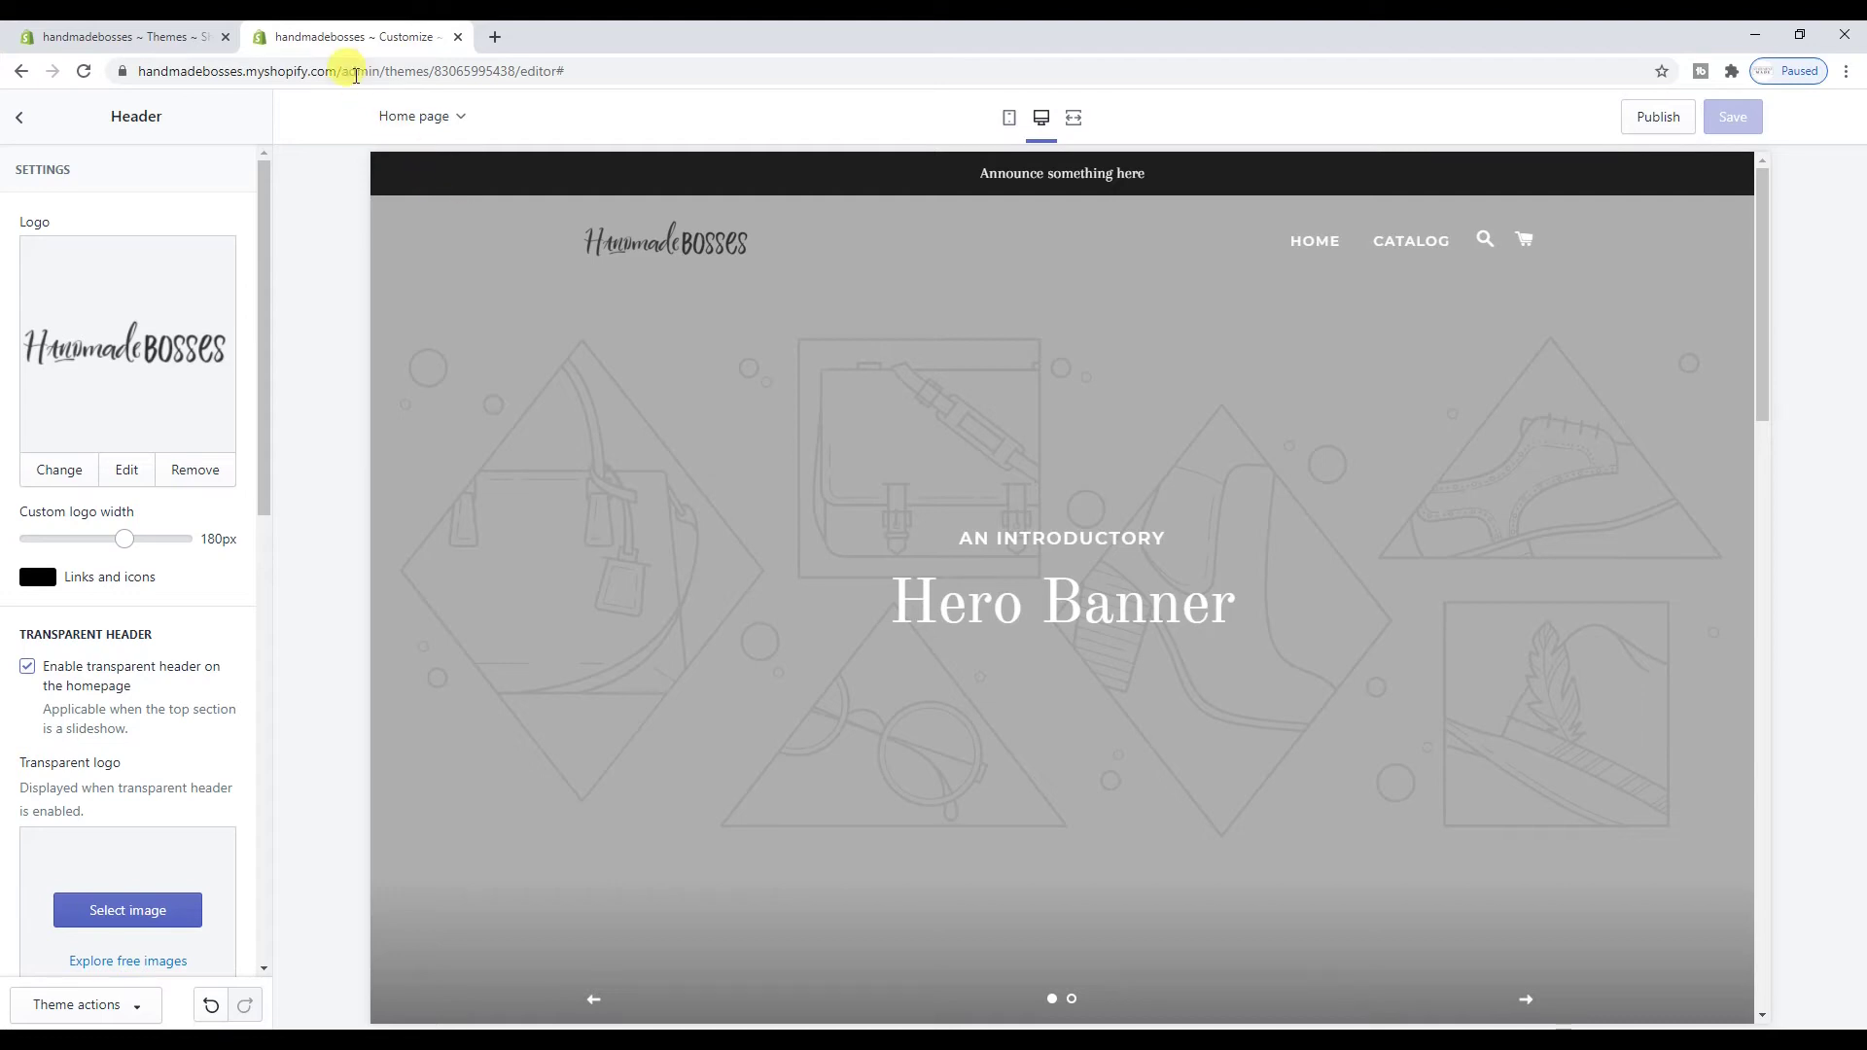
Open Brooklyn's customization from the theme library in a new tab, examine its saved home page, and close that tab
left_click(195, 30)
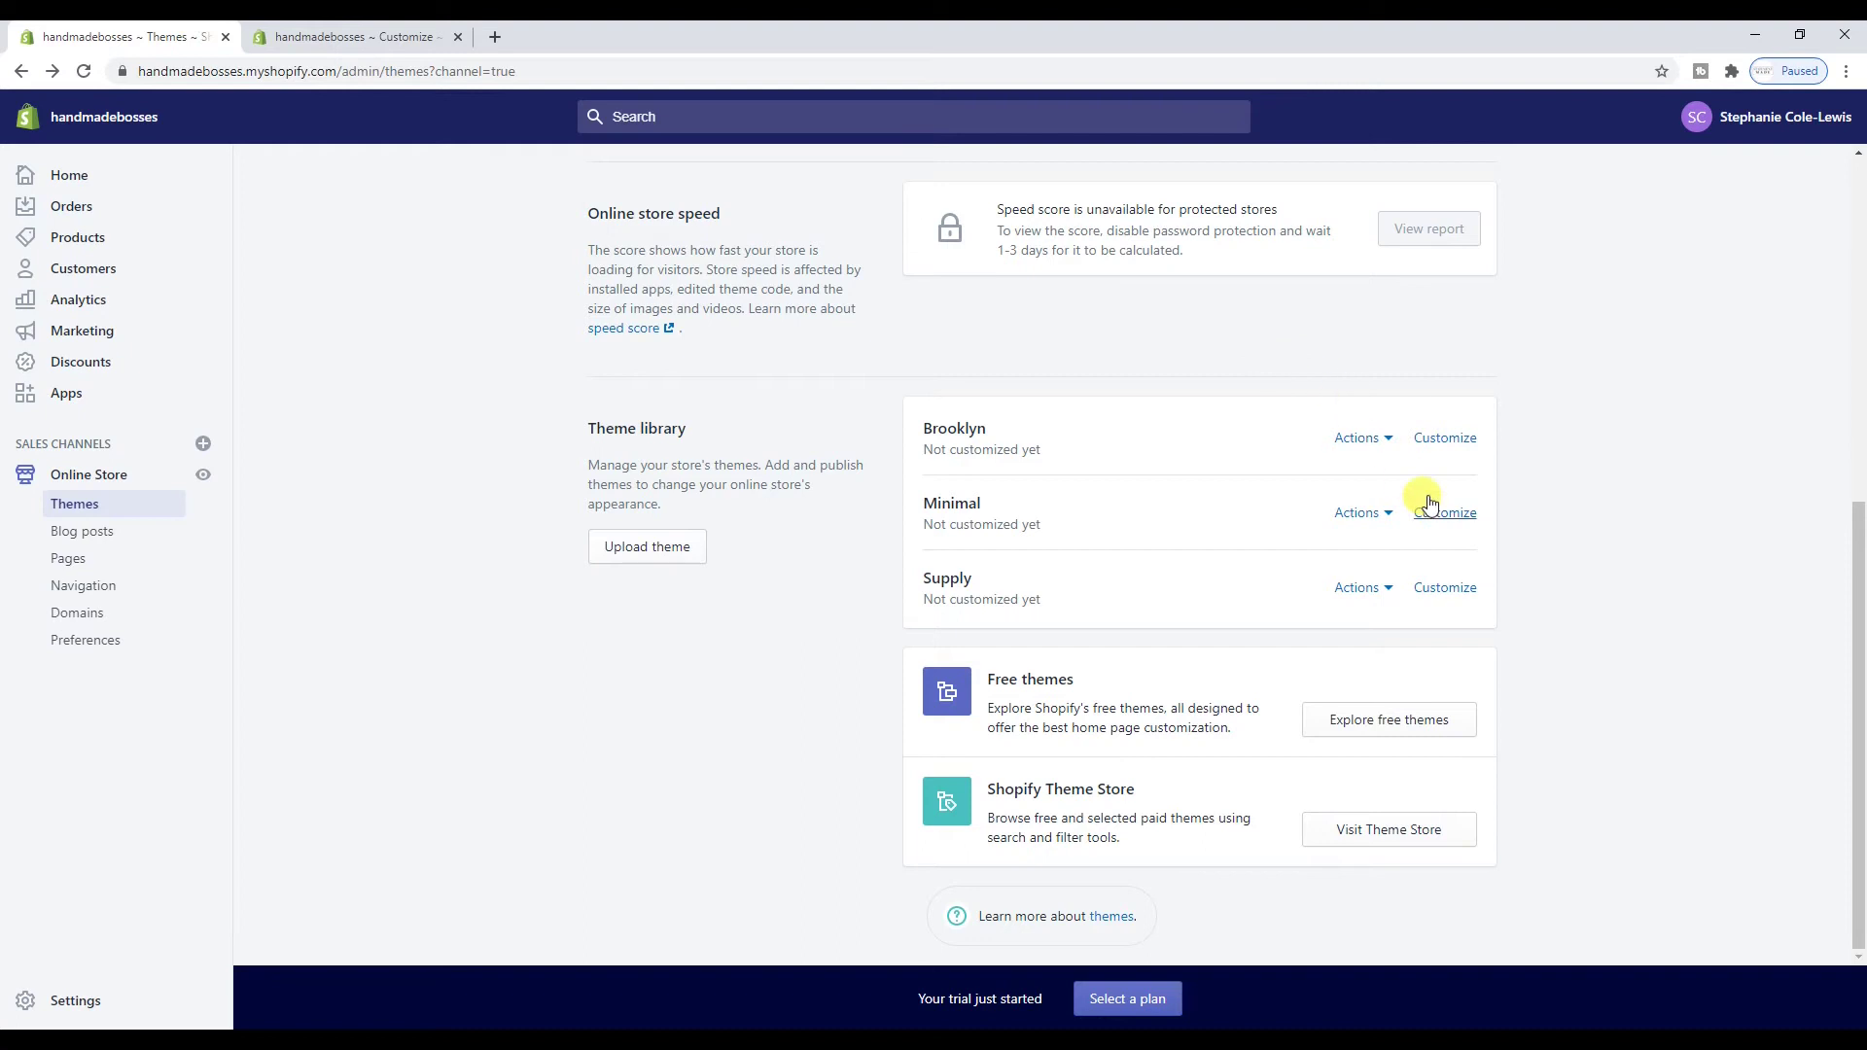
right_click(1447, 440)
left_click(1473, 461)
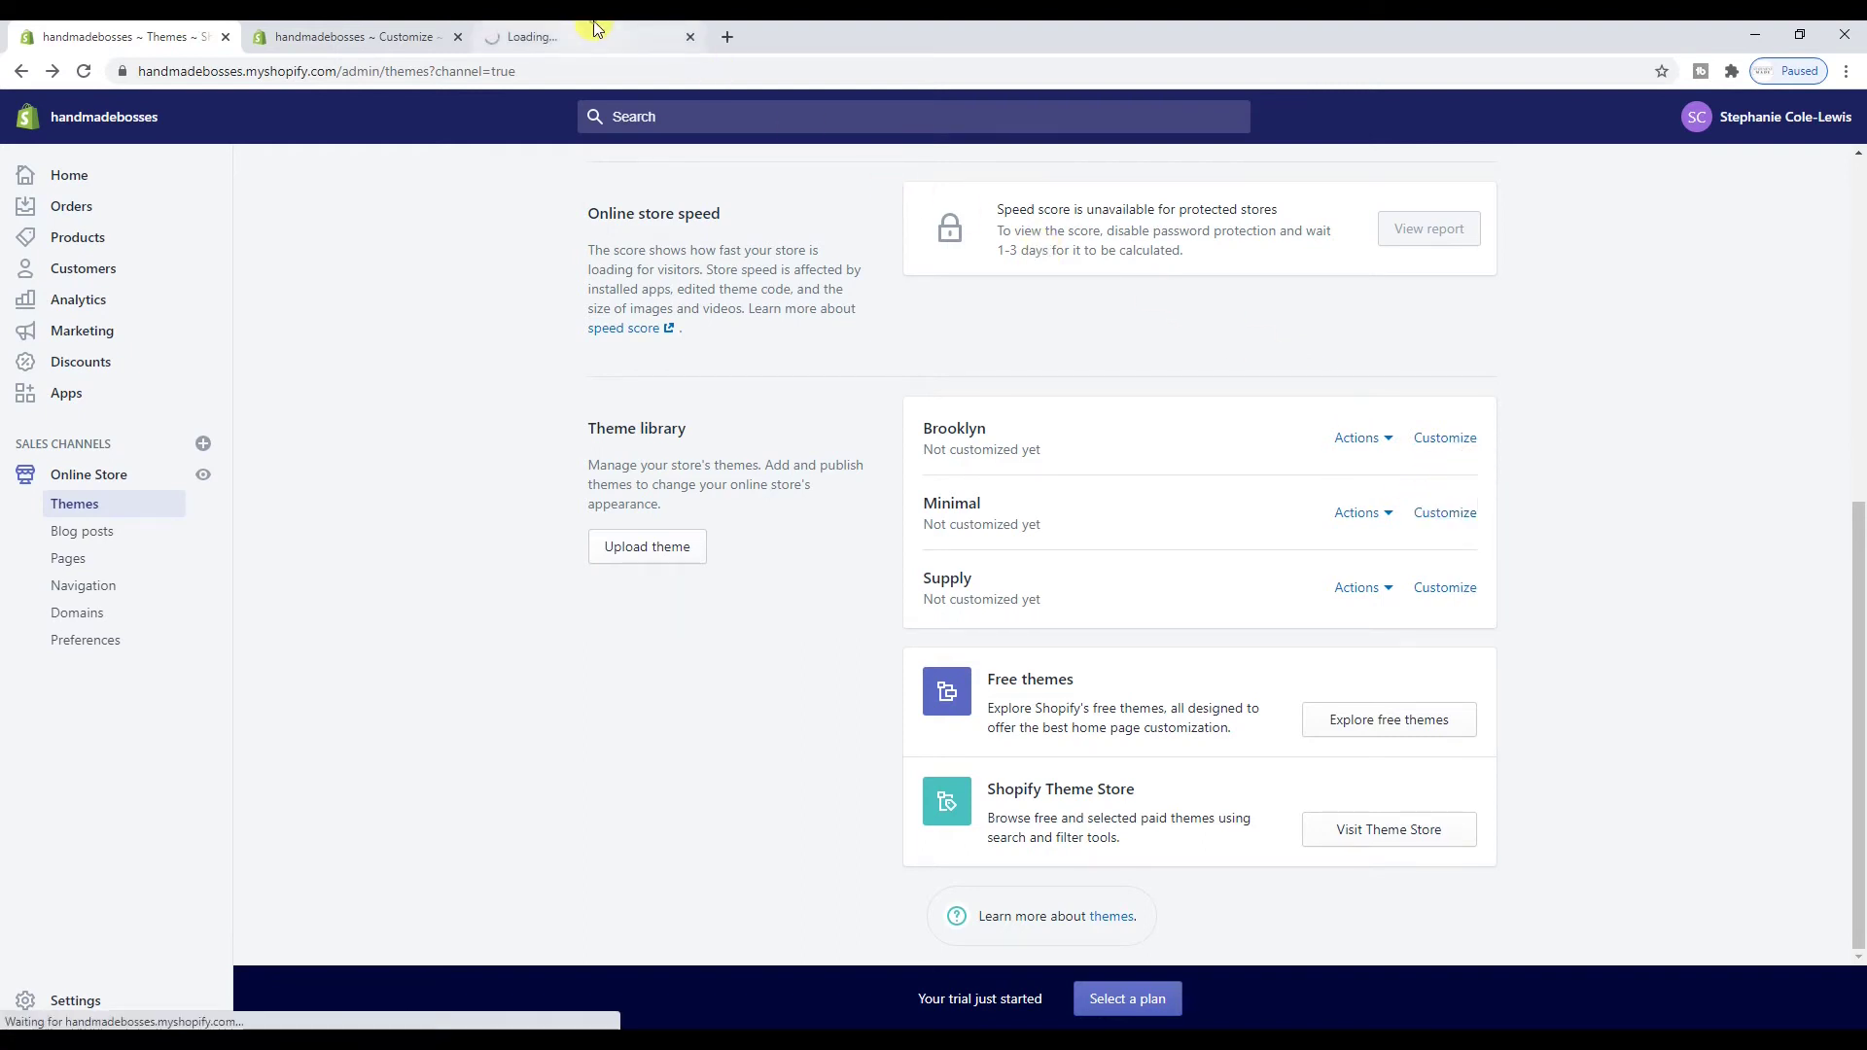
left_click(663, 37)
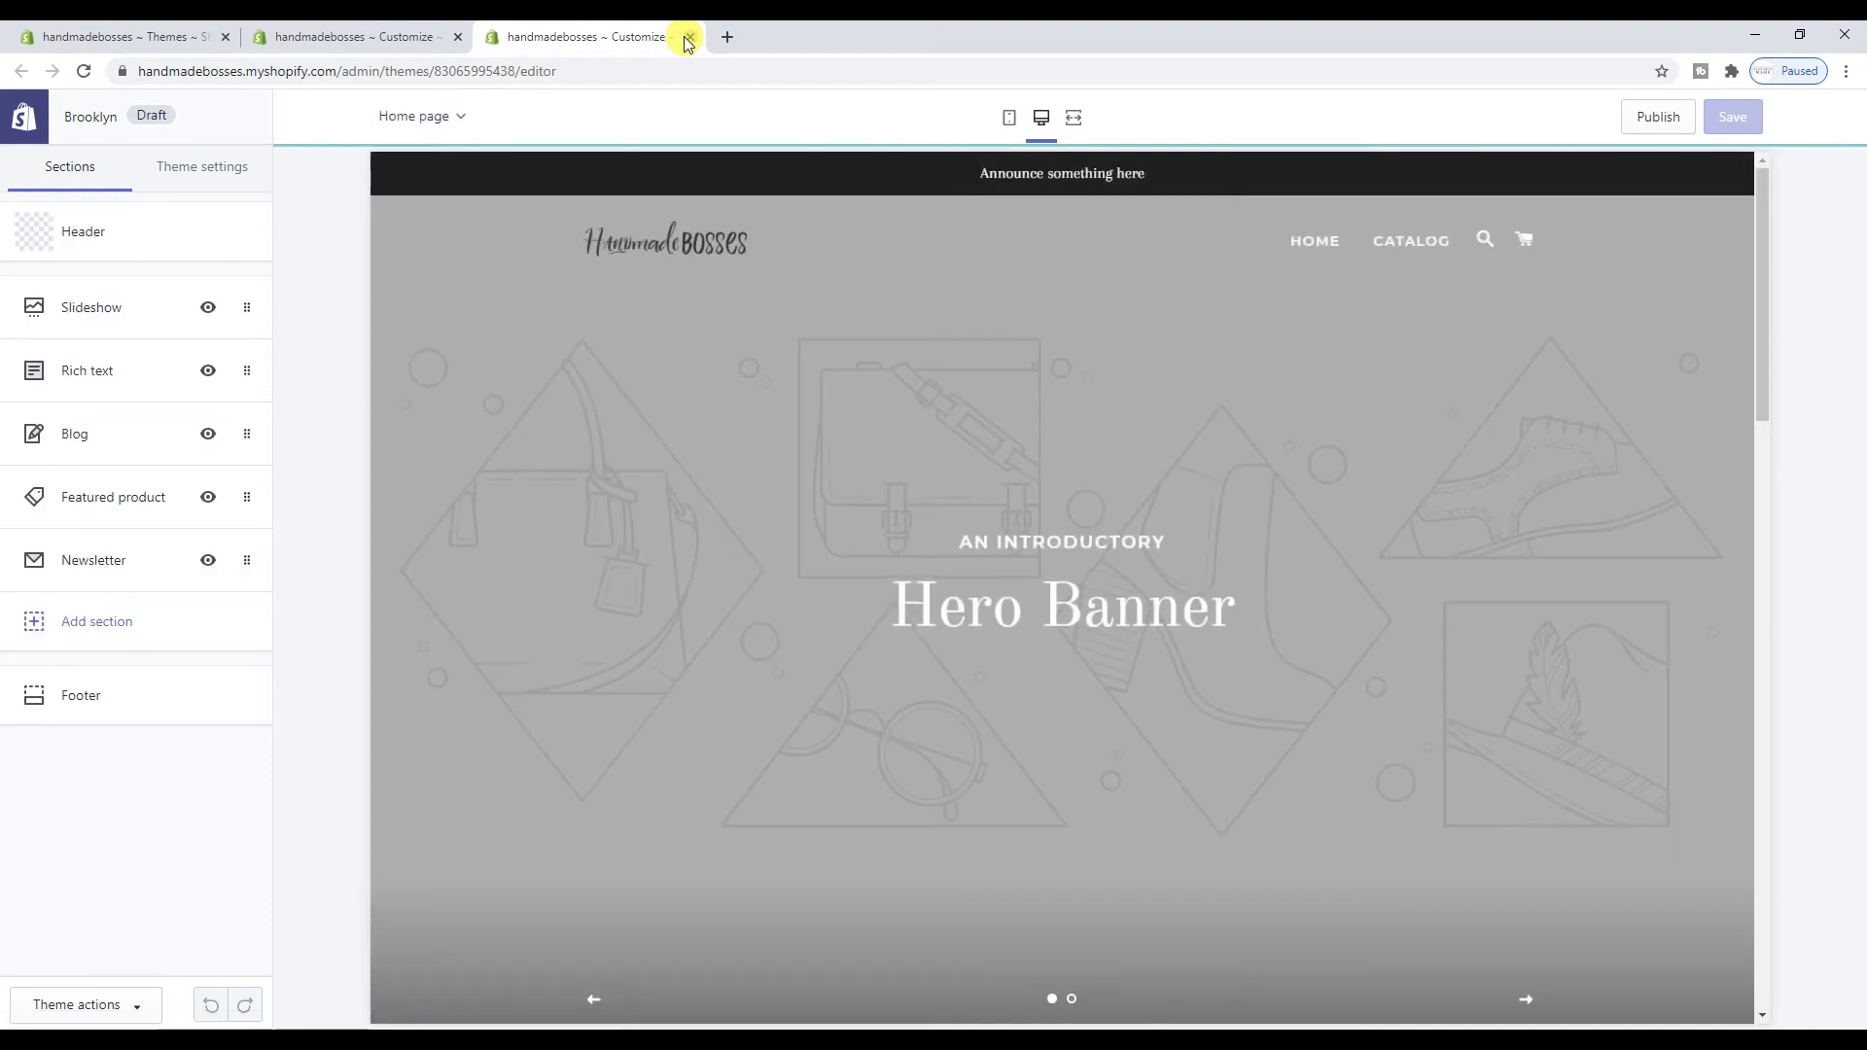
scroll(744, 234, "down", 10)
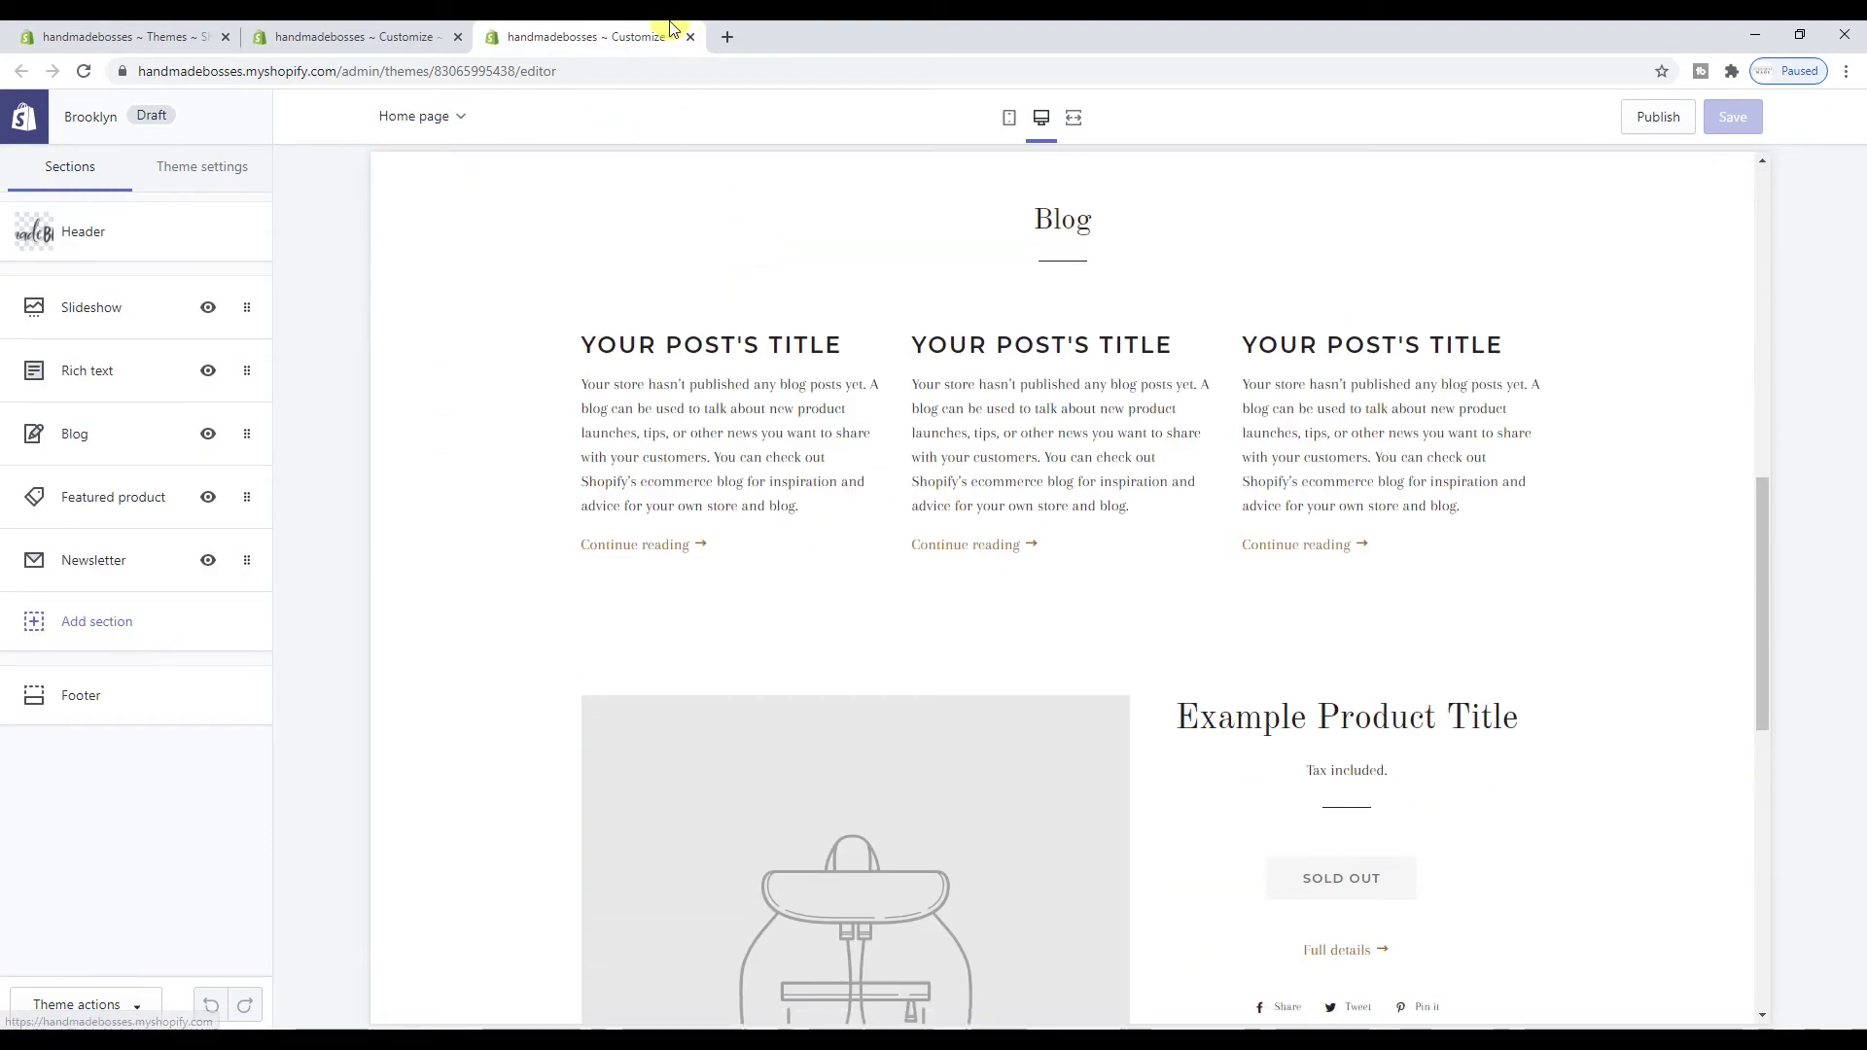
left_click(691, 38)
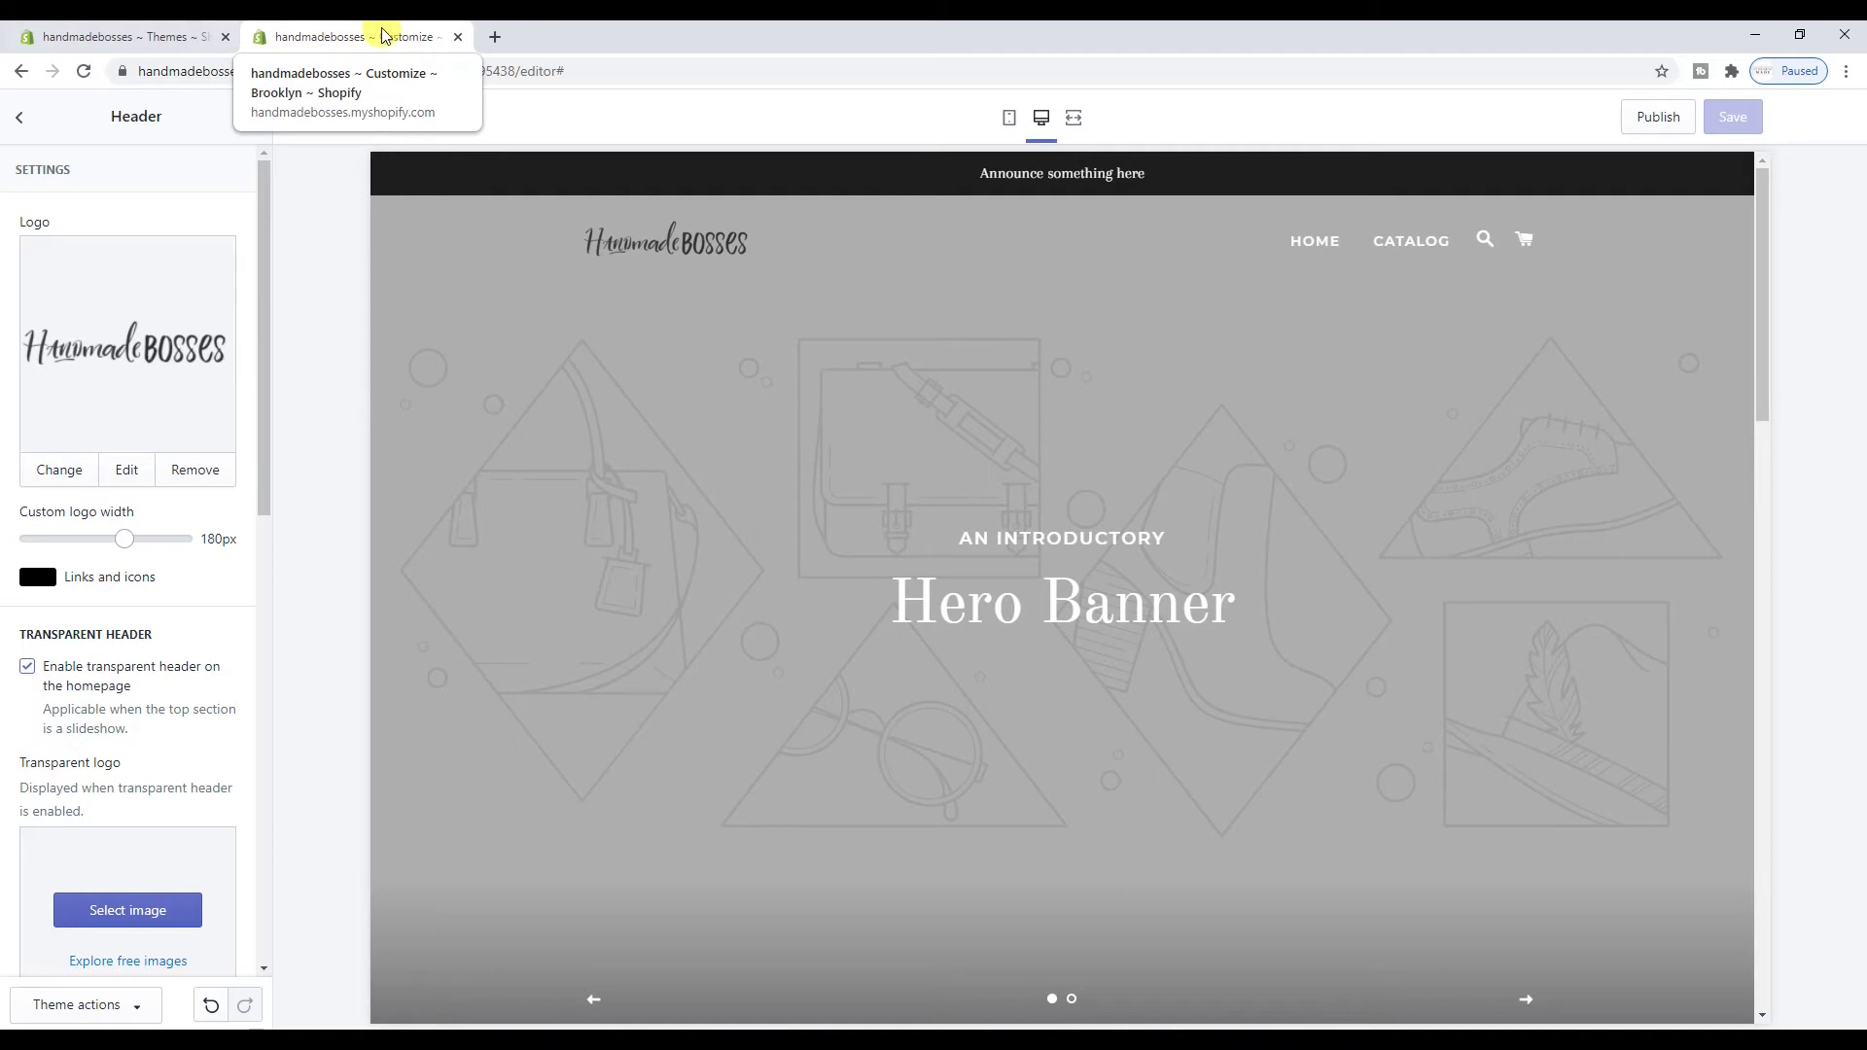
View the current theme on the Themes page and go back to the Brooklyn editor's Header settings
left_click(194, 44)
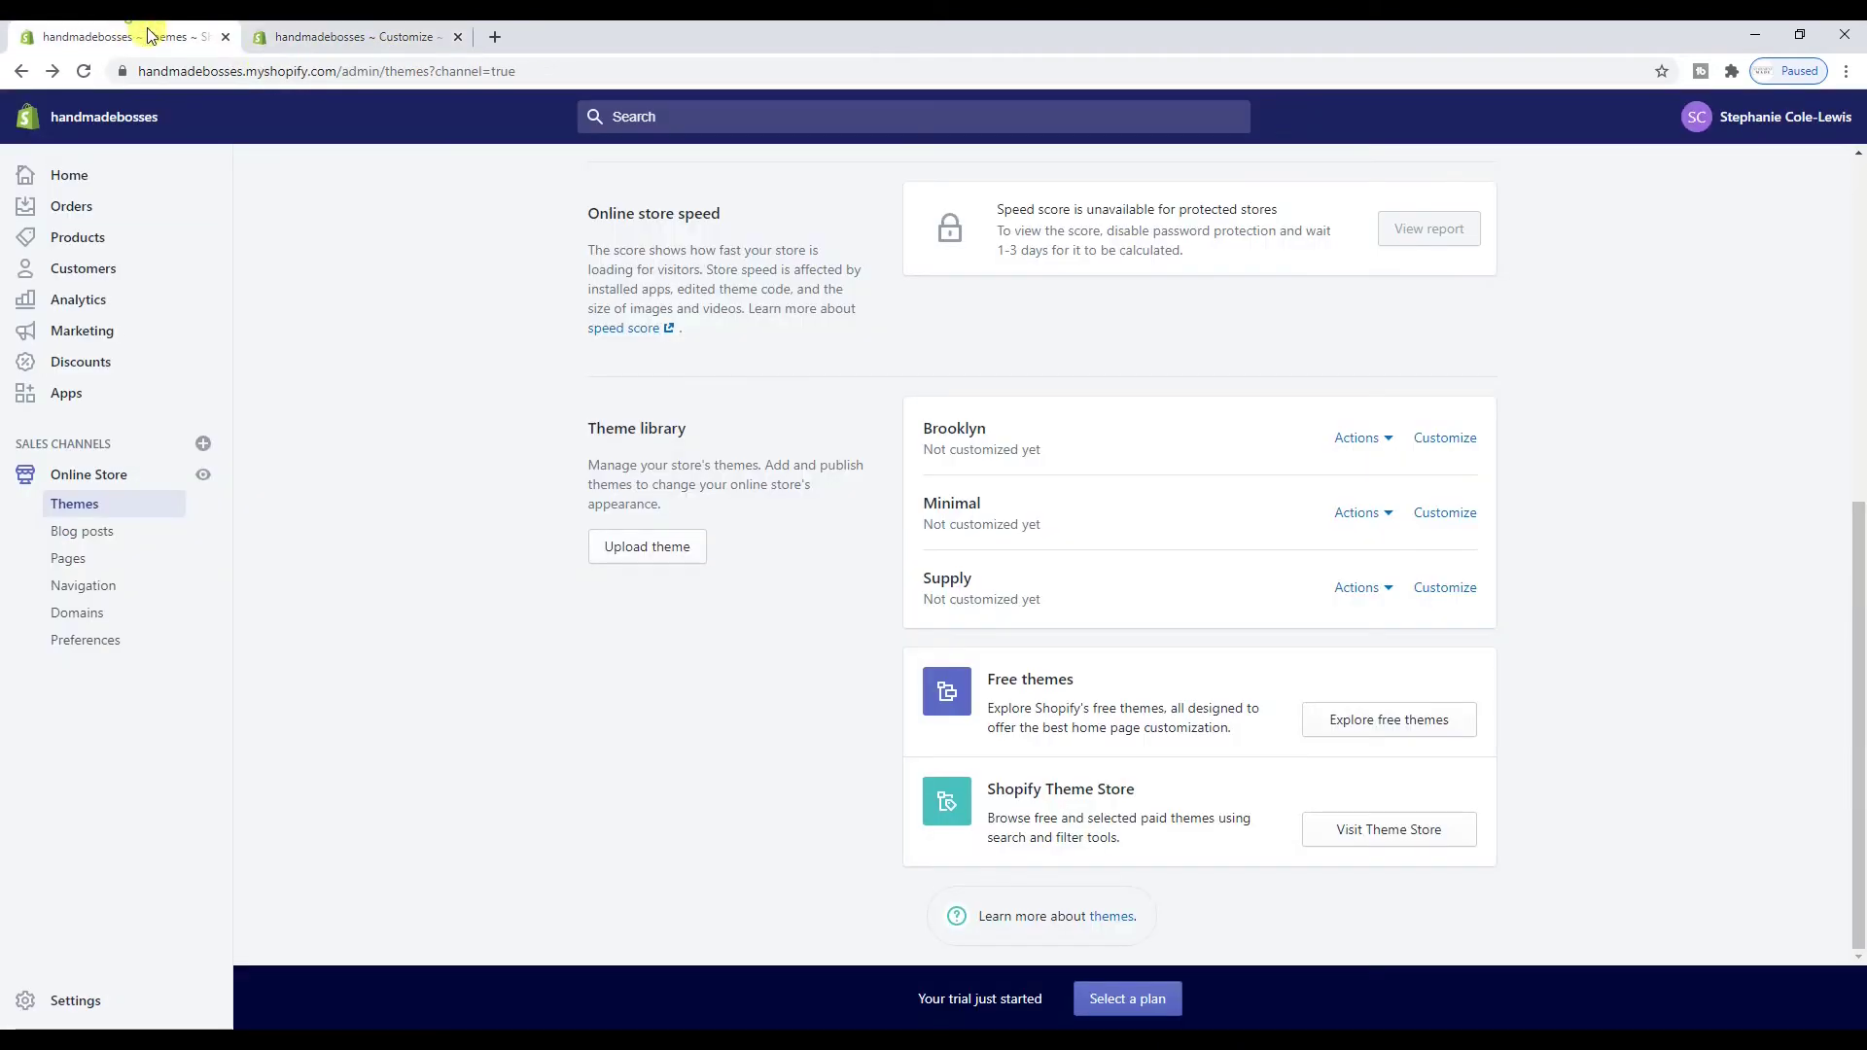
scroll(885, 358, "up", 6)
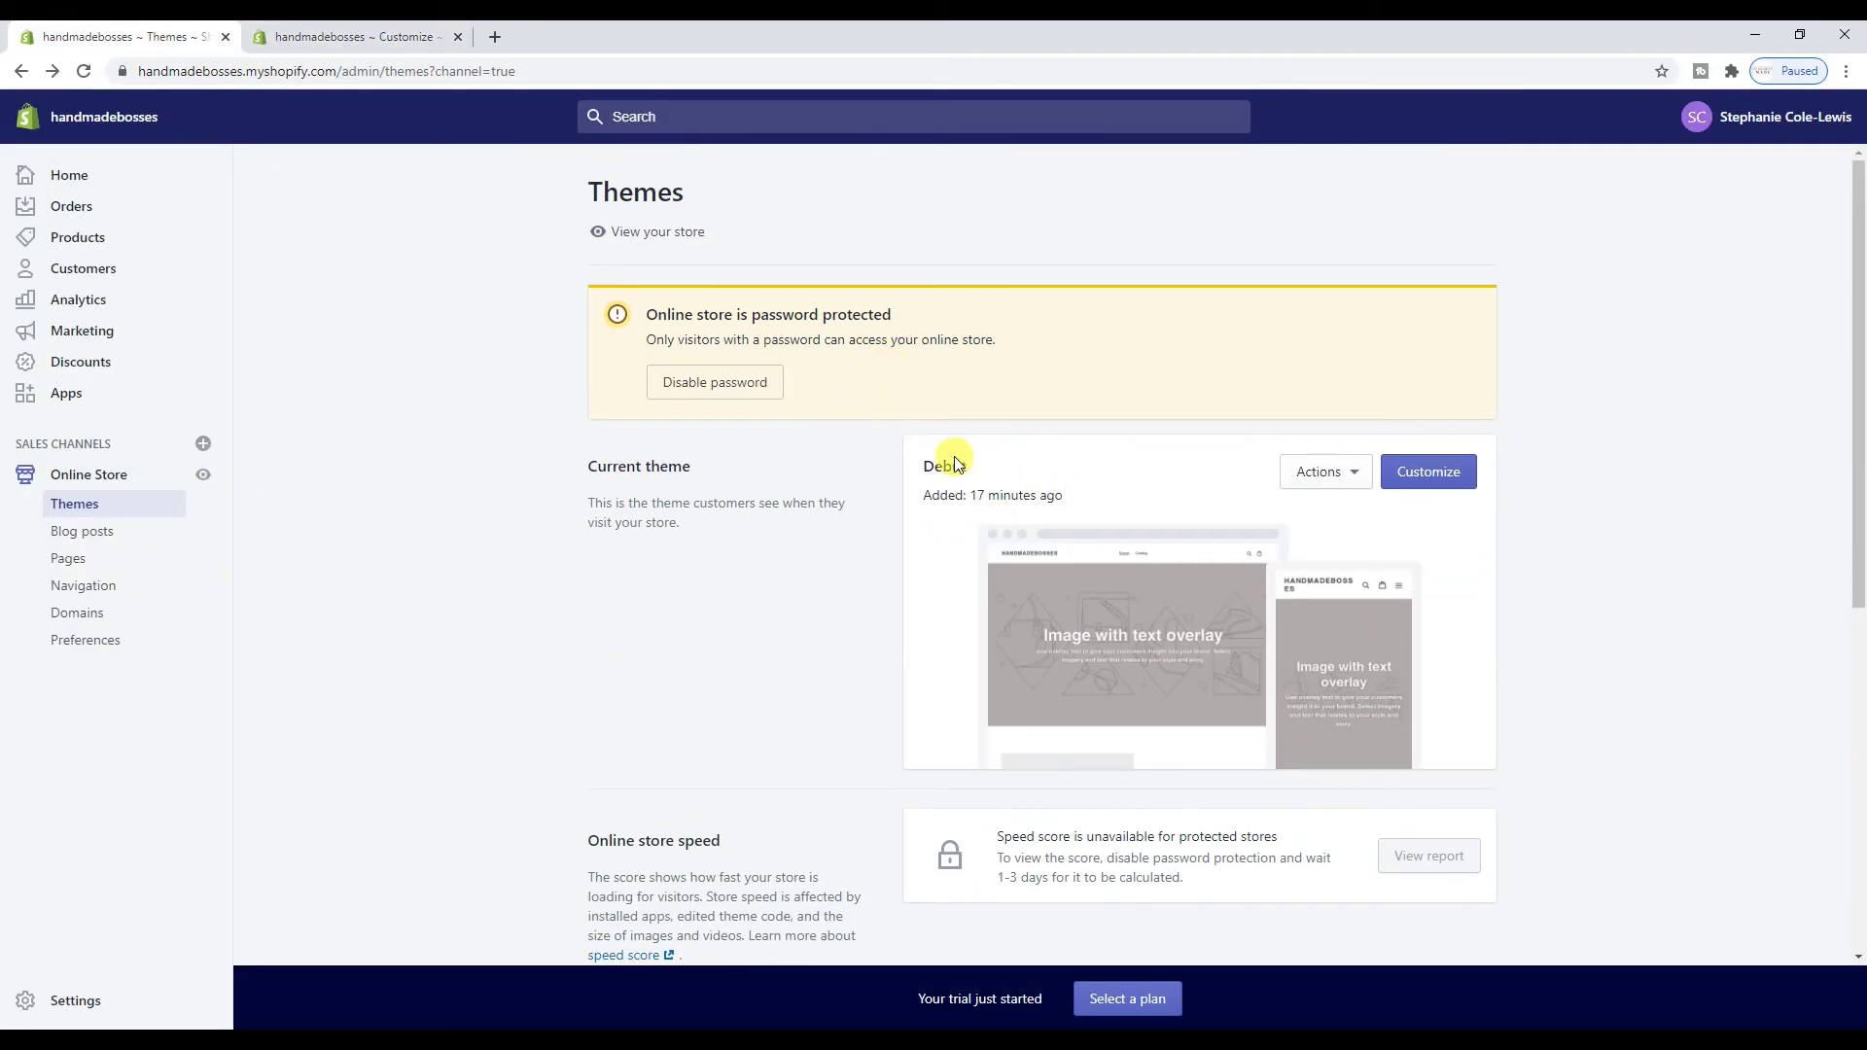
left_click(335, 31)
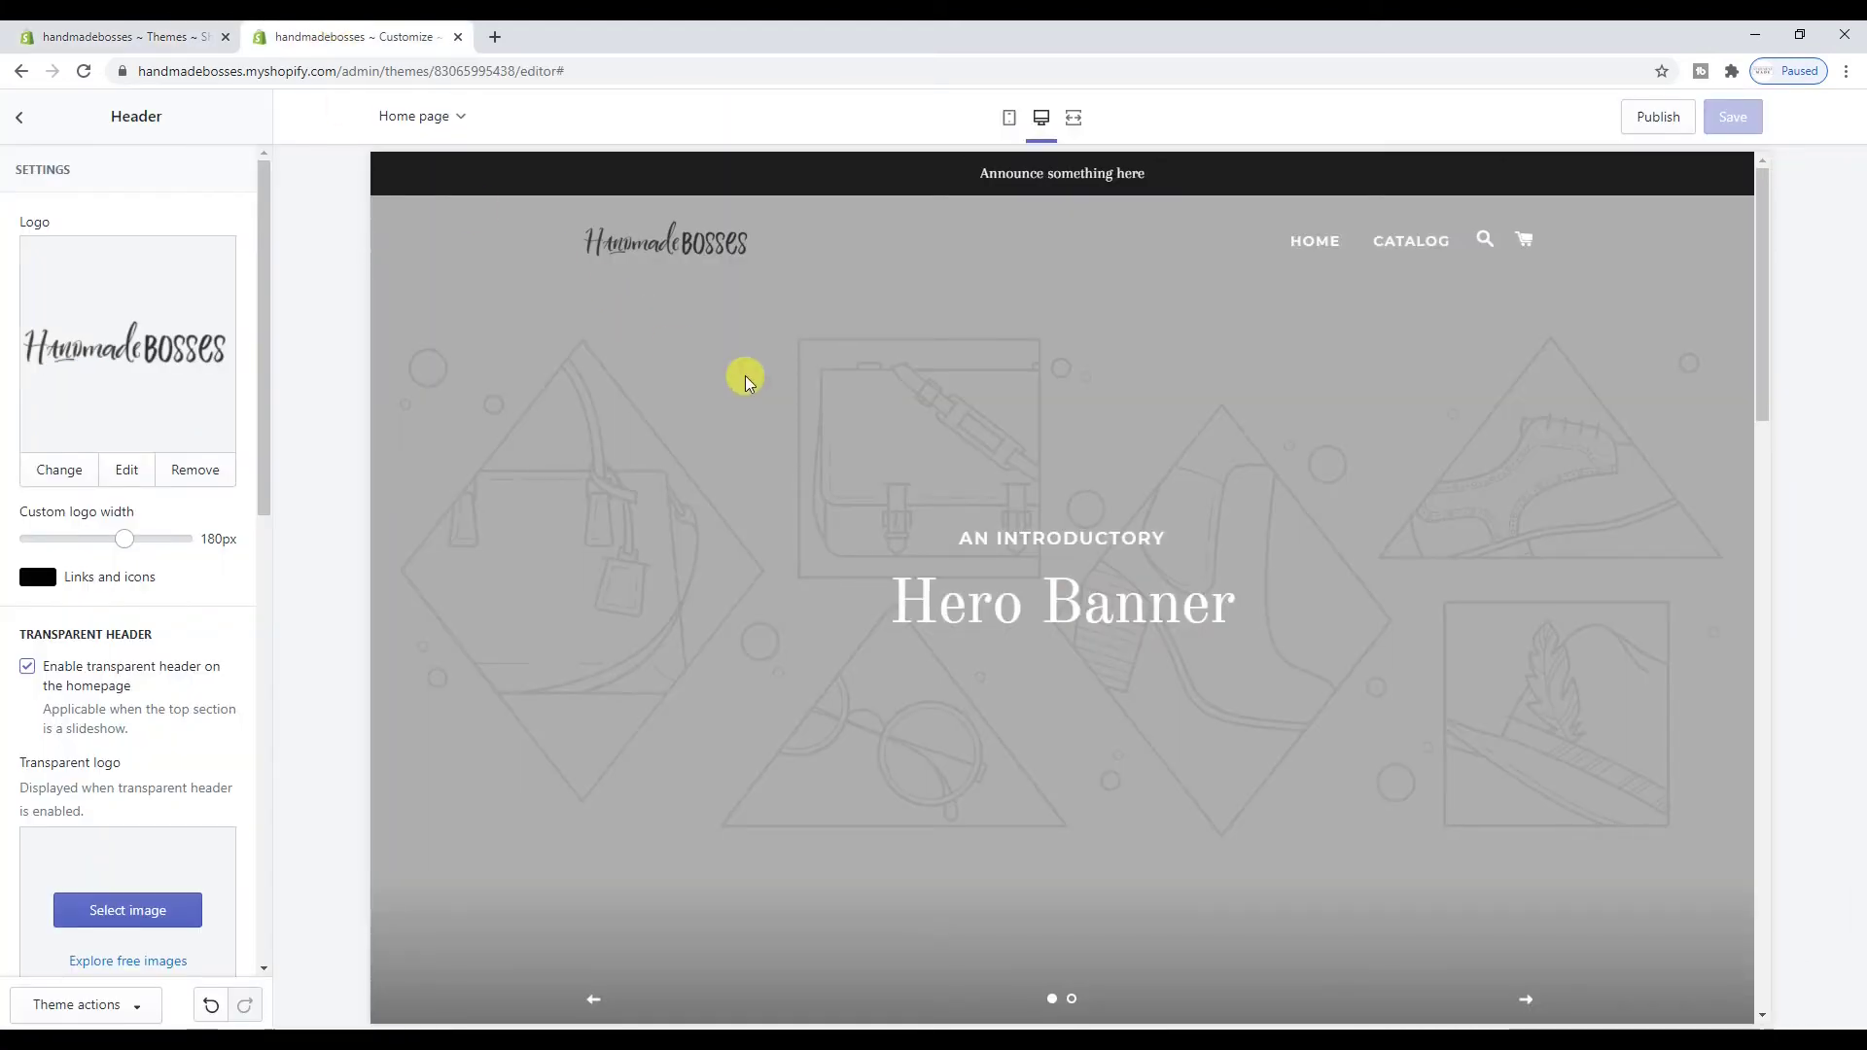
Set the custom logo width to 250px, check it in the mobile preview, and save the theme
left_click_drag(137, 541, 175, 538)
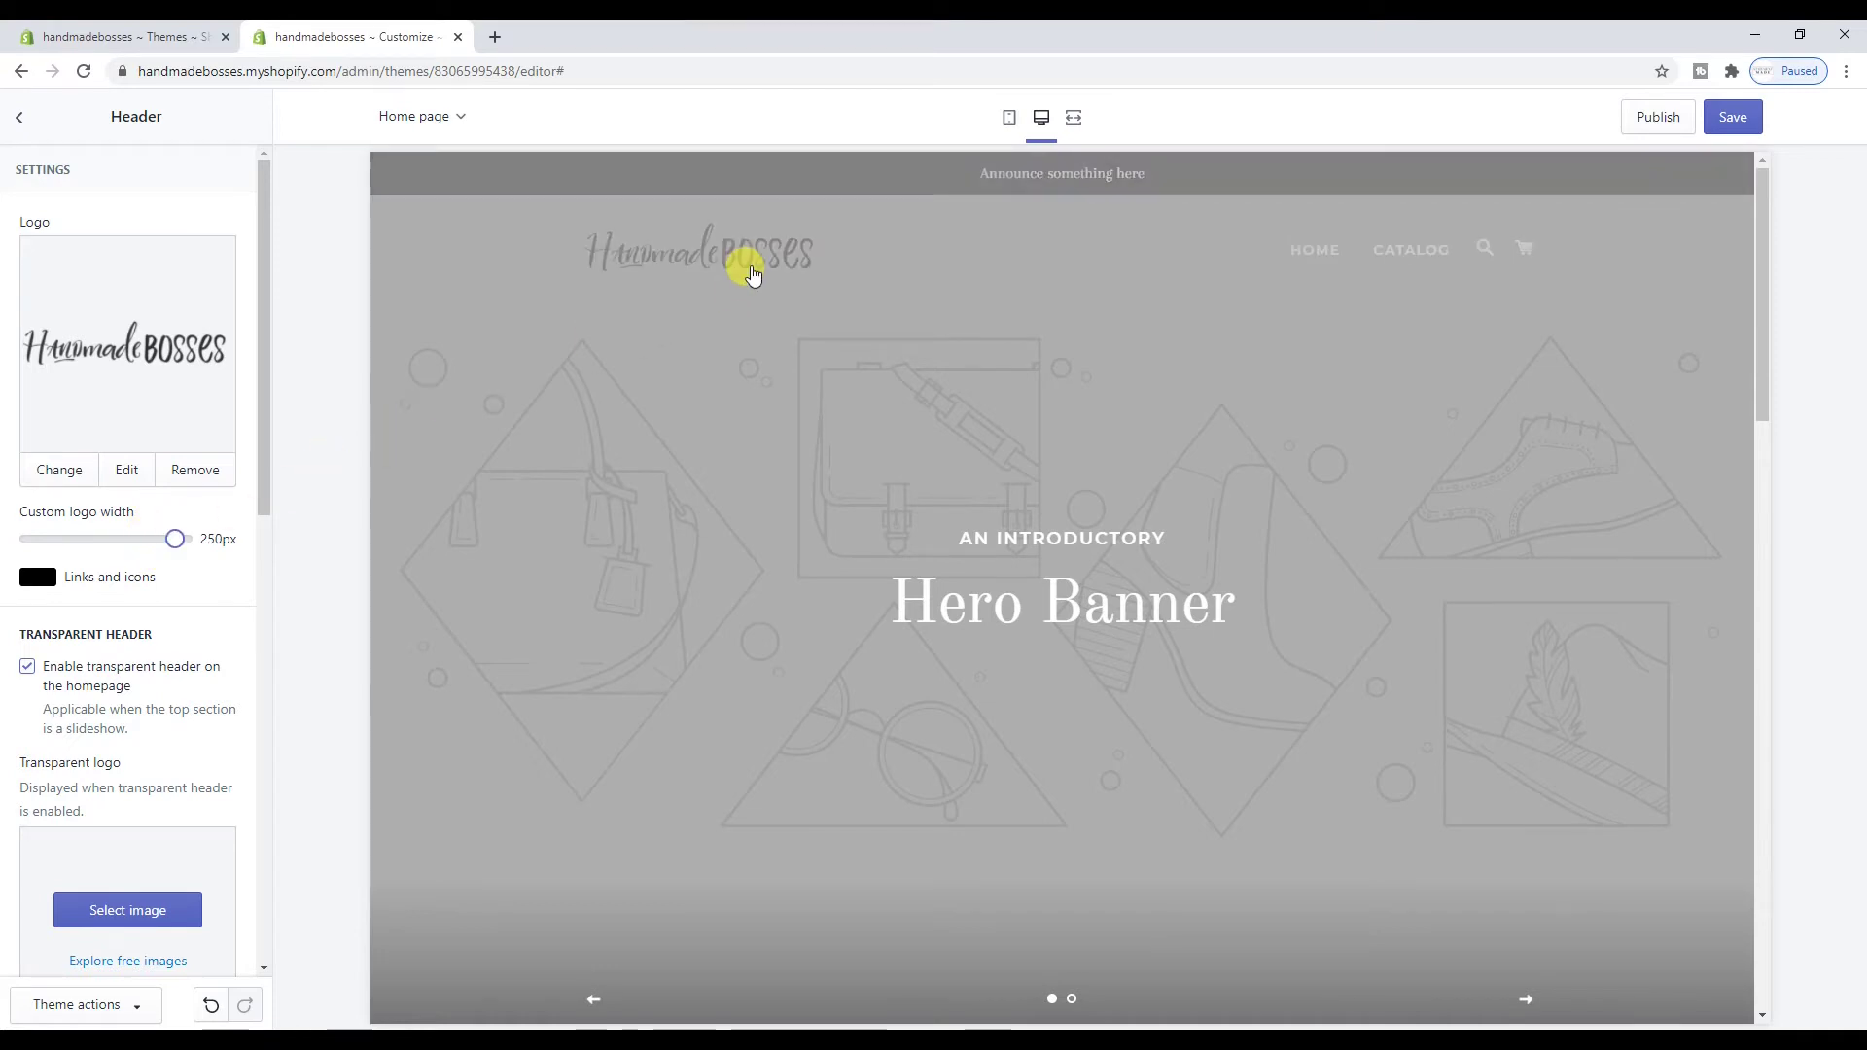
left_click(1009, 124)
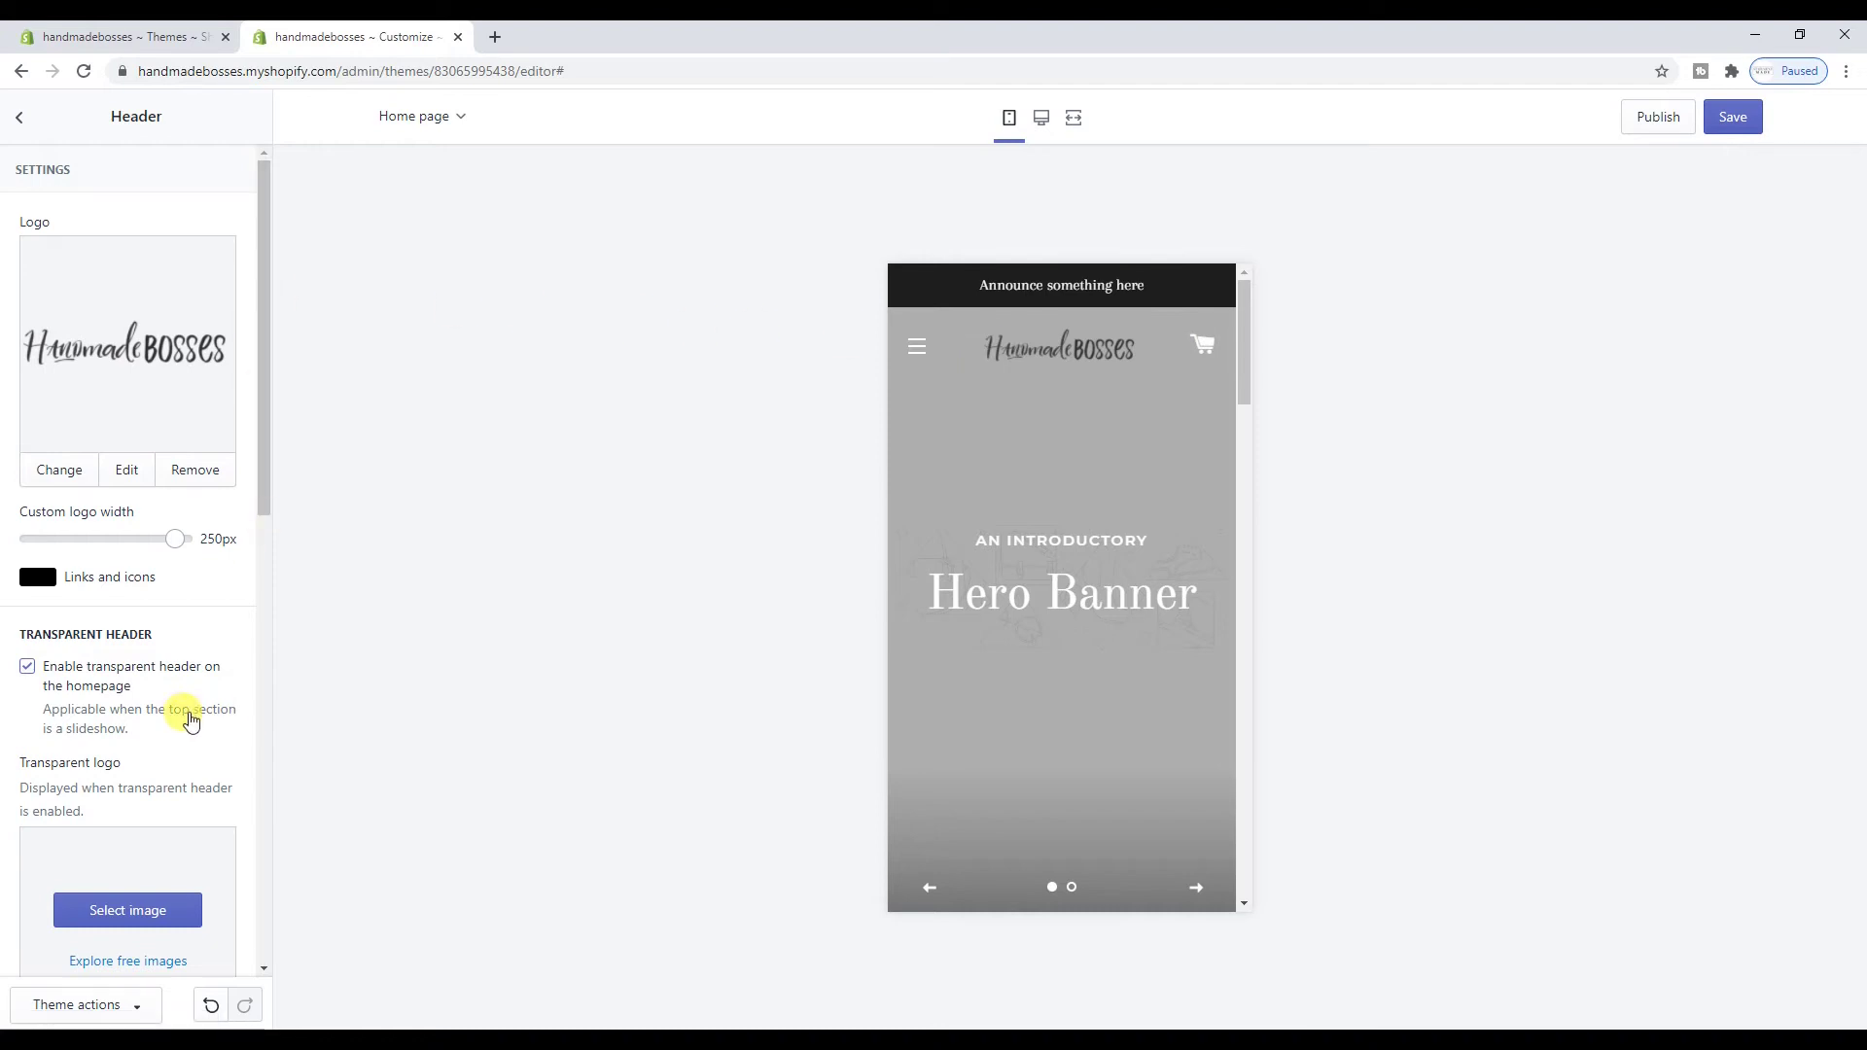
scroll(190, 720, "down", 2)
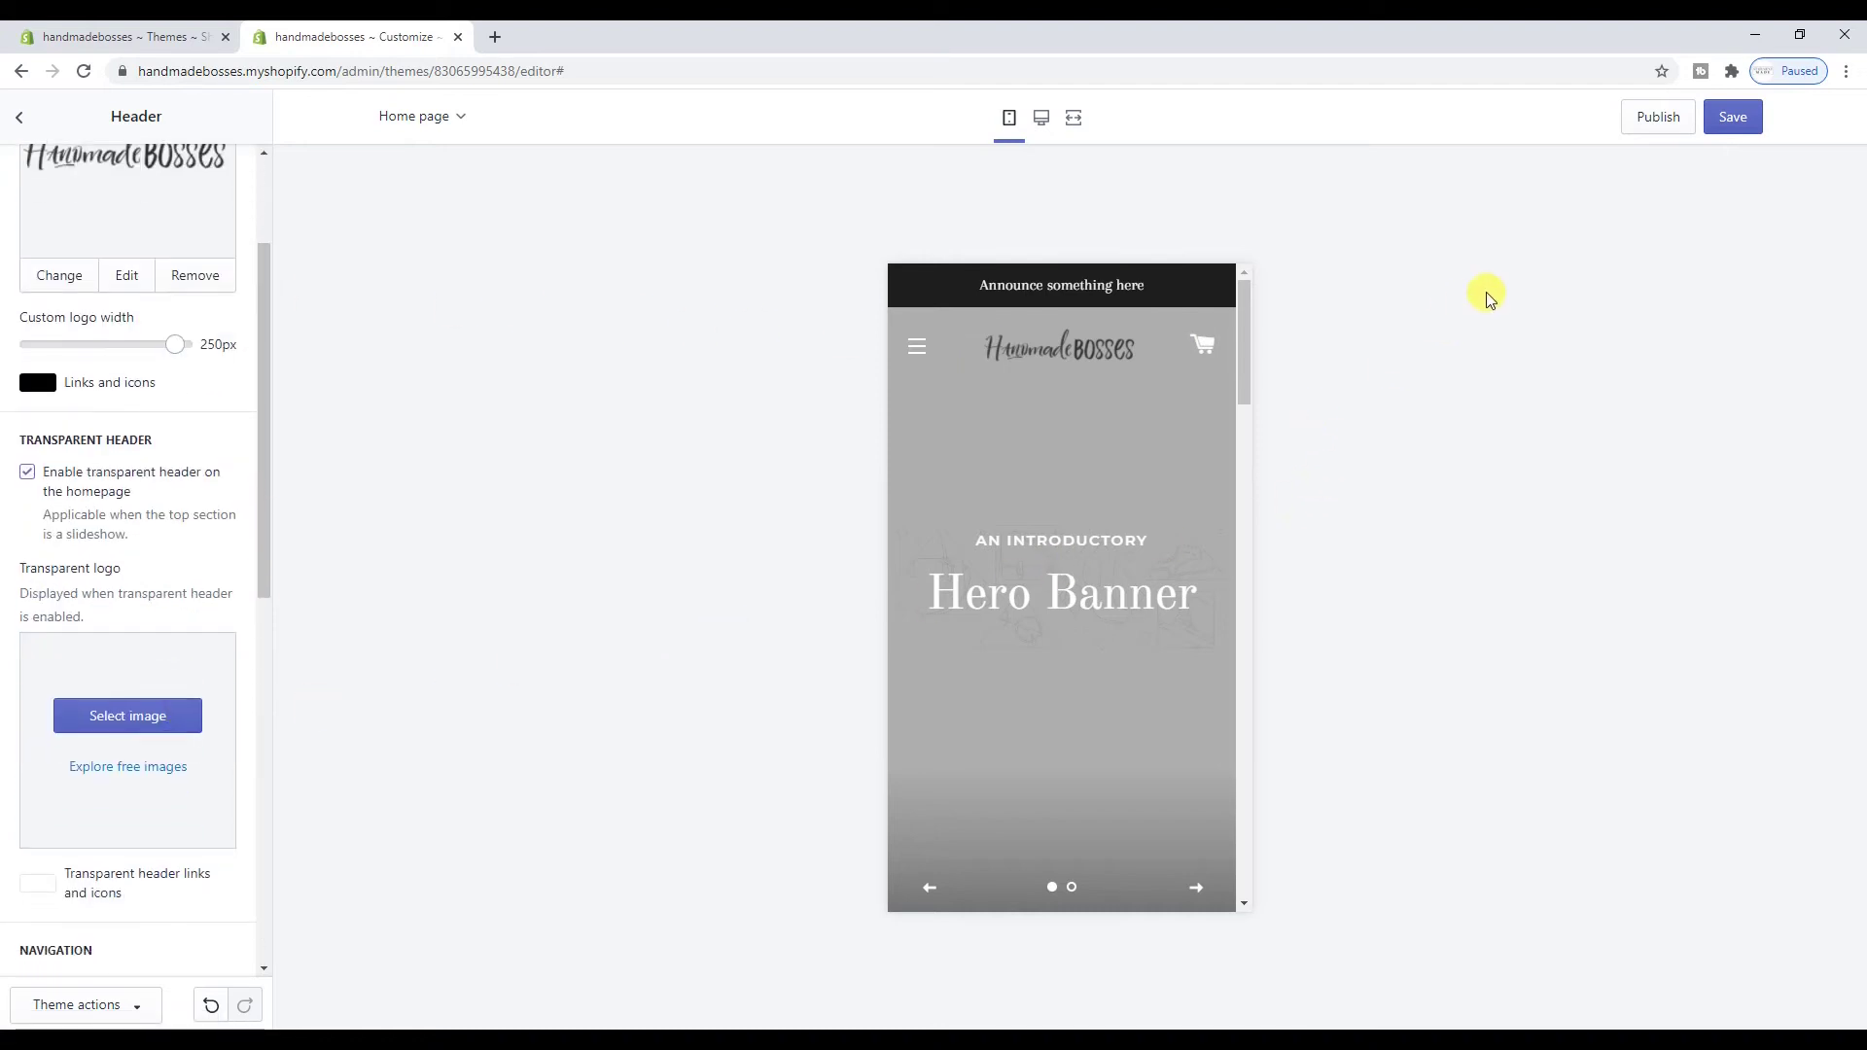
left_click(1741, 117)
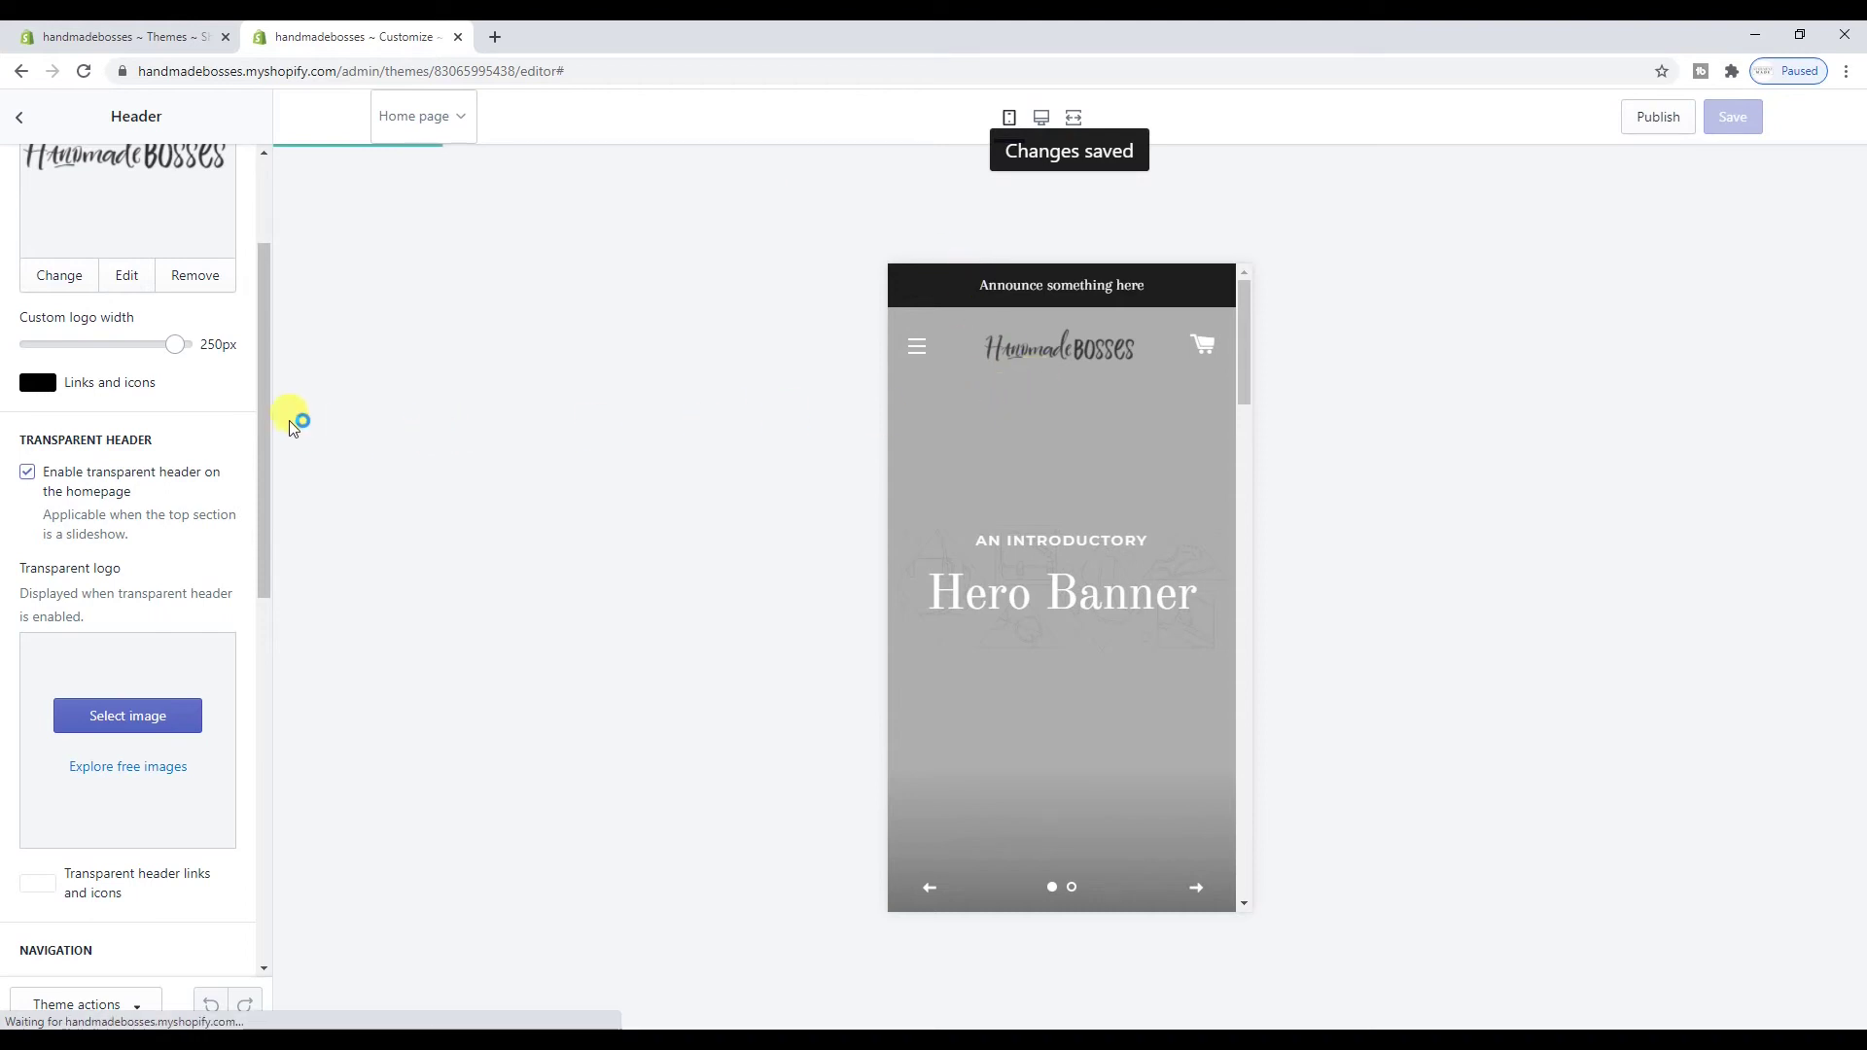
Review the Header's navigation and menu settings, return to the section list, and switch to the desktop preview
scroll(181, 424, "down", 6)
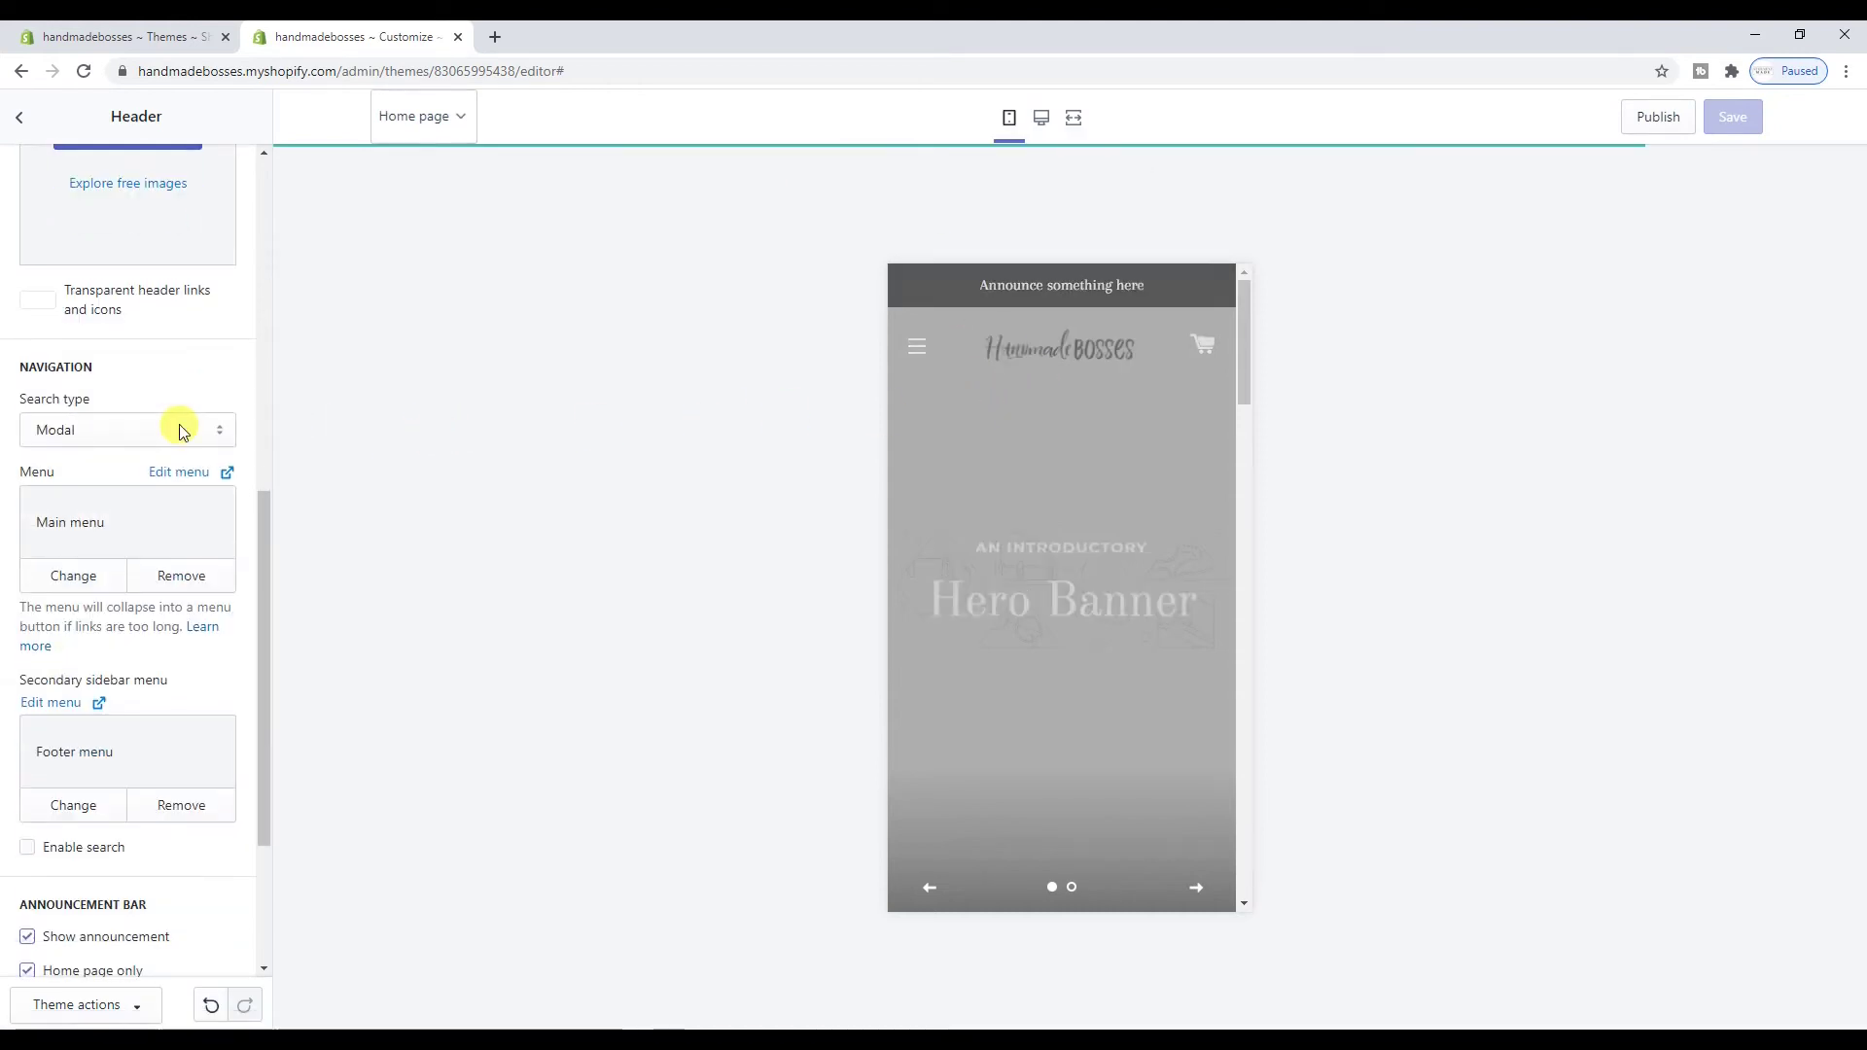
scroll(181, 424, "up", 7)
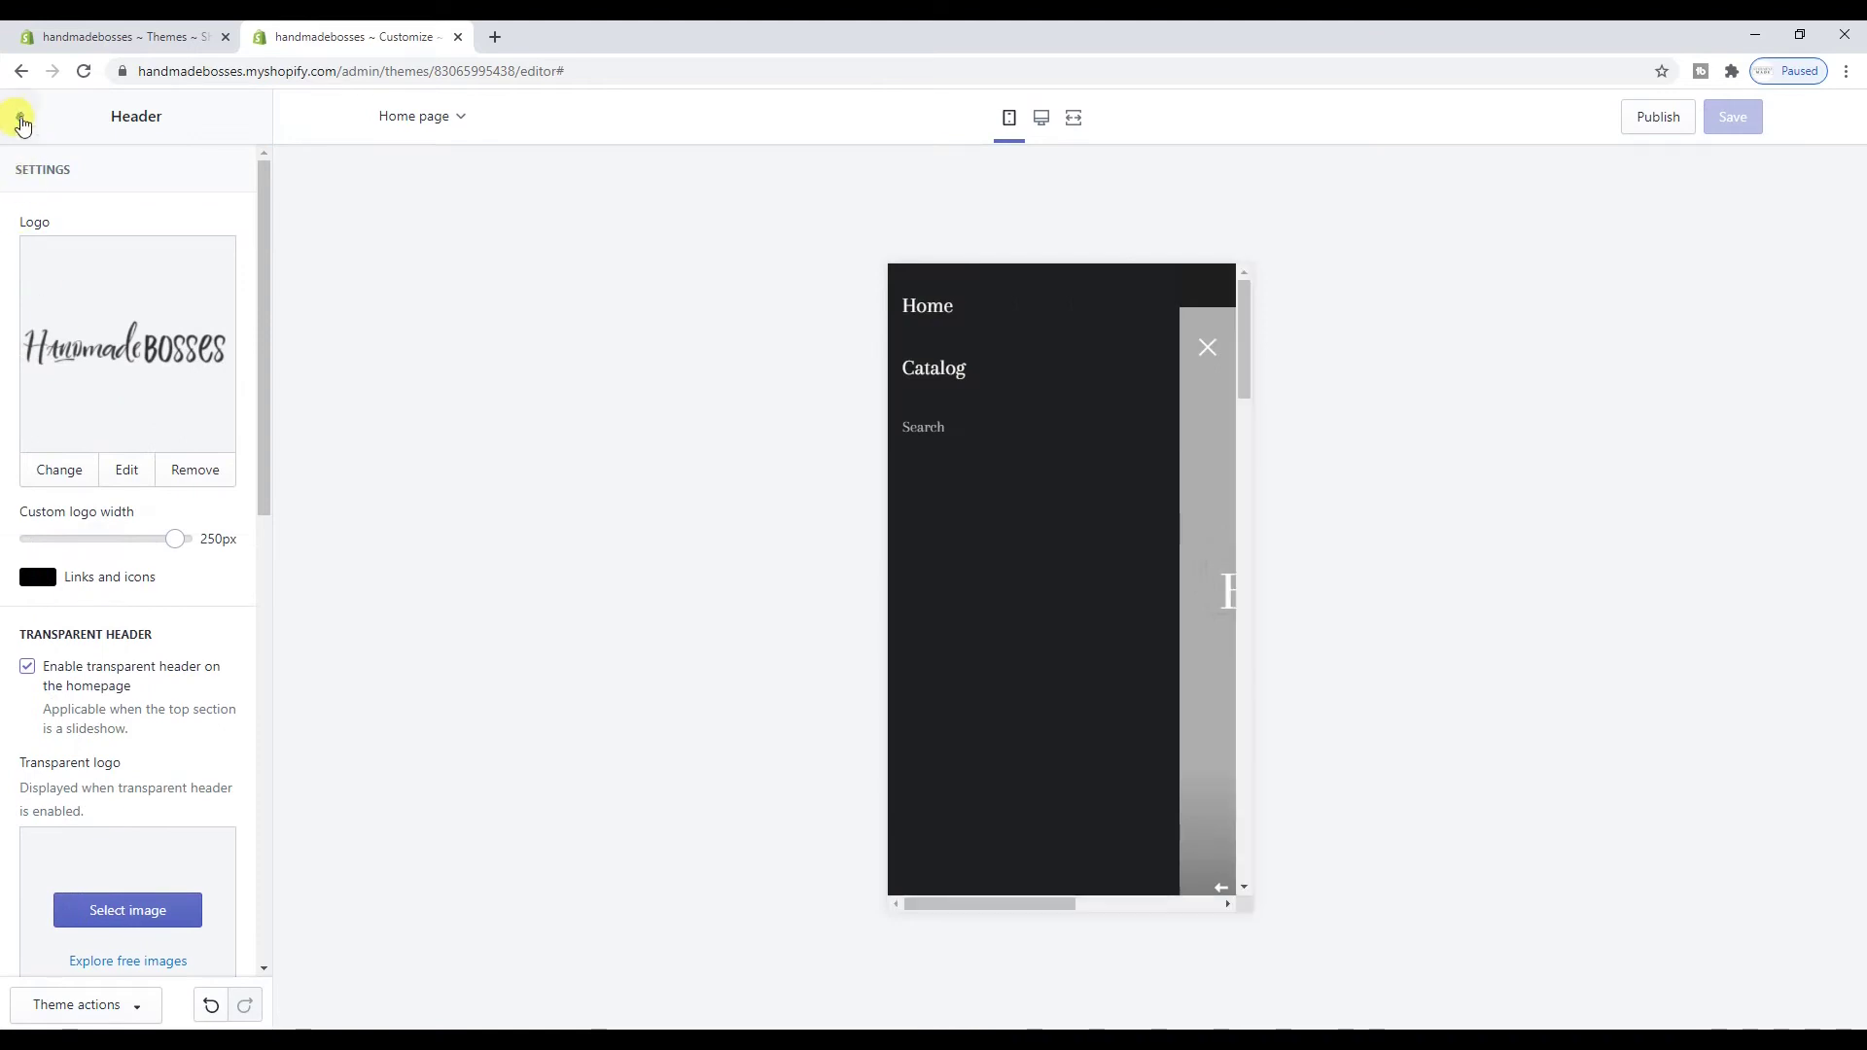
left_click(21, 121)
left_click(1040, 118)
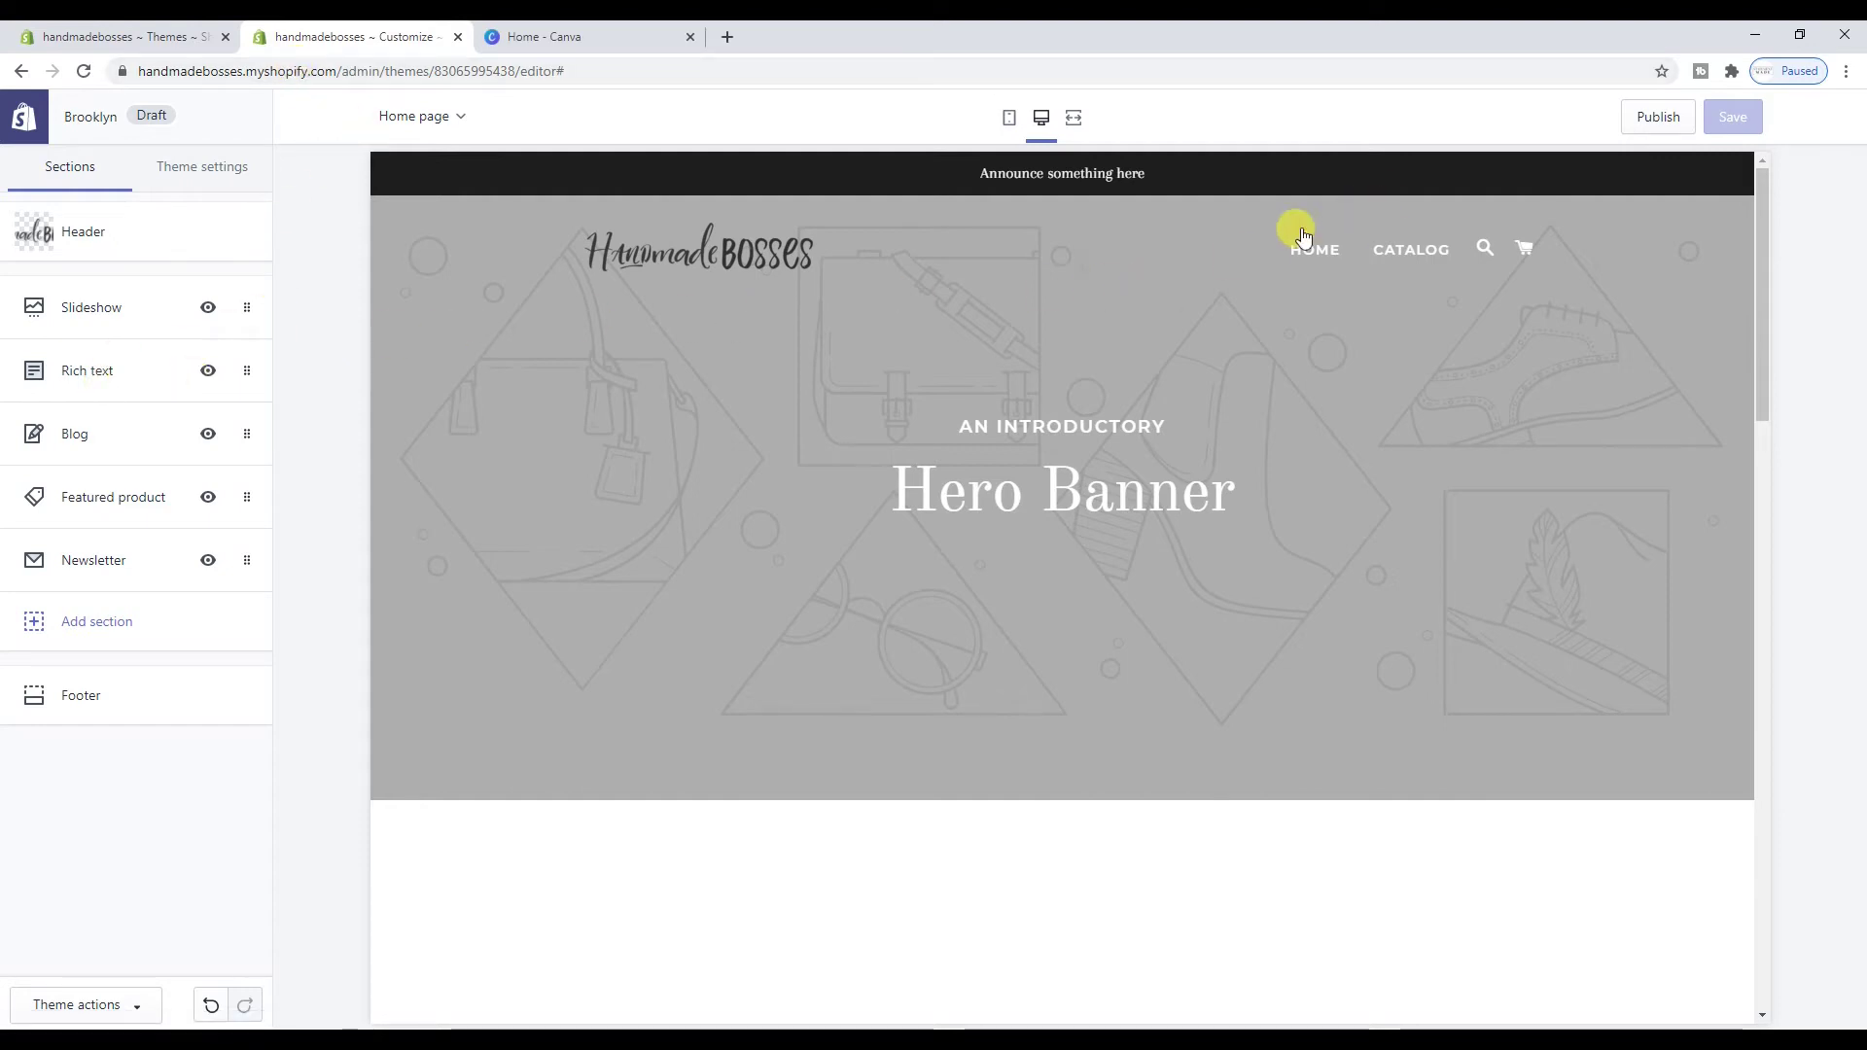
Open the online store's Navigation settings, compare them with the theme's header links, and view the Main menu's items
left_click(124, 36)
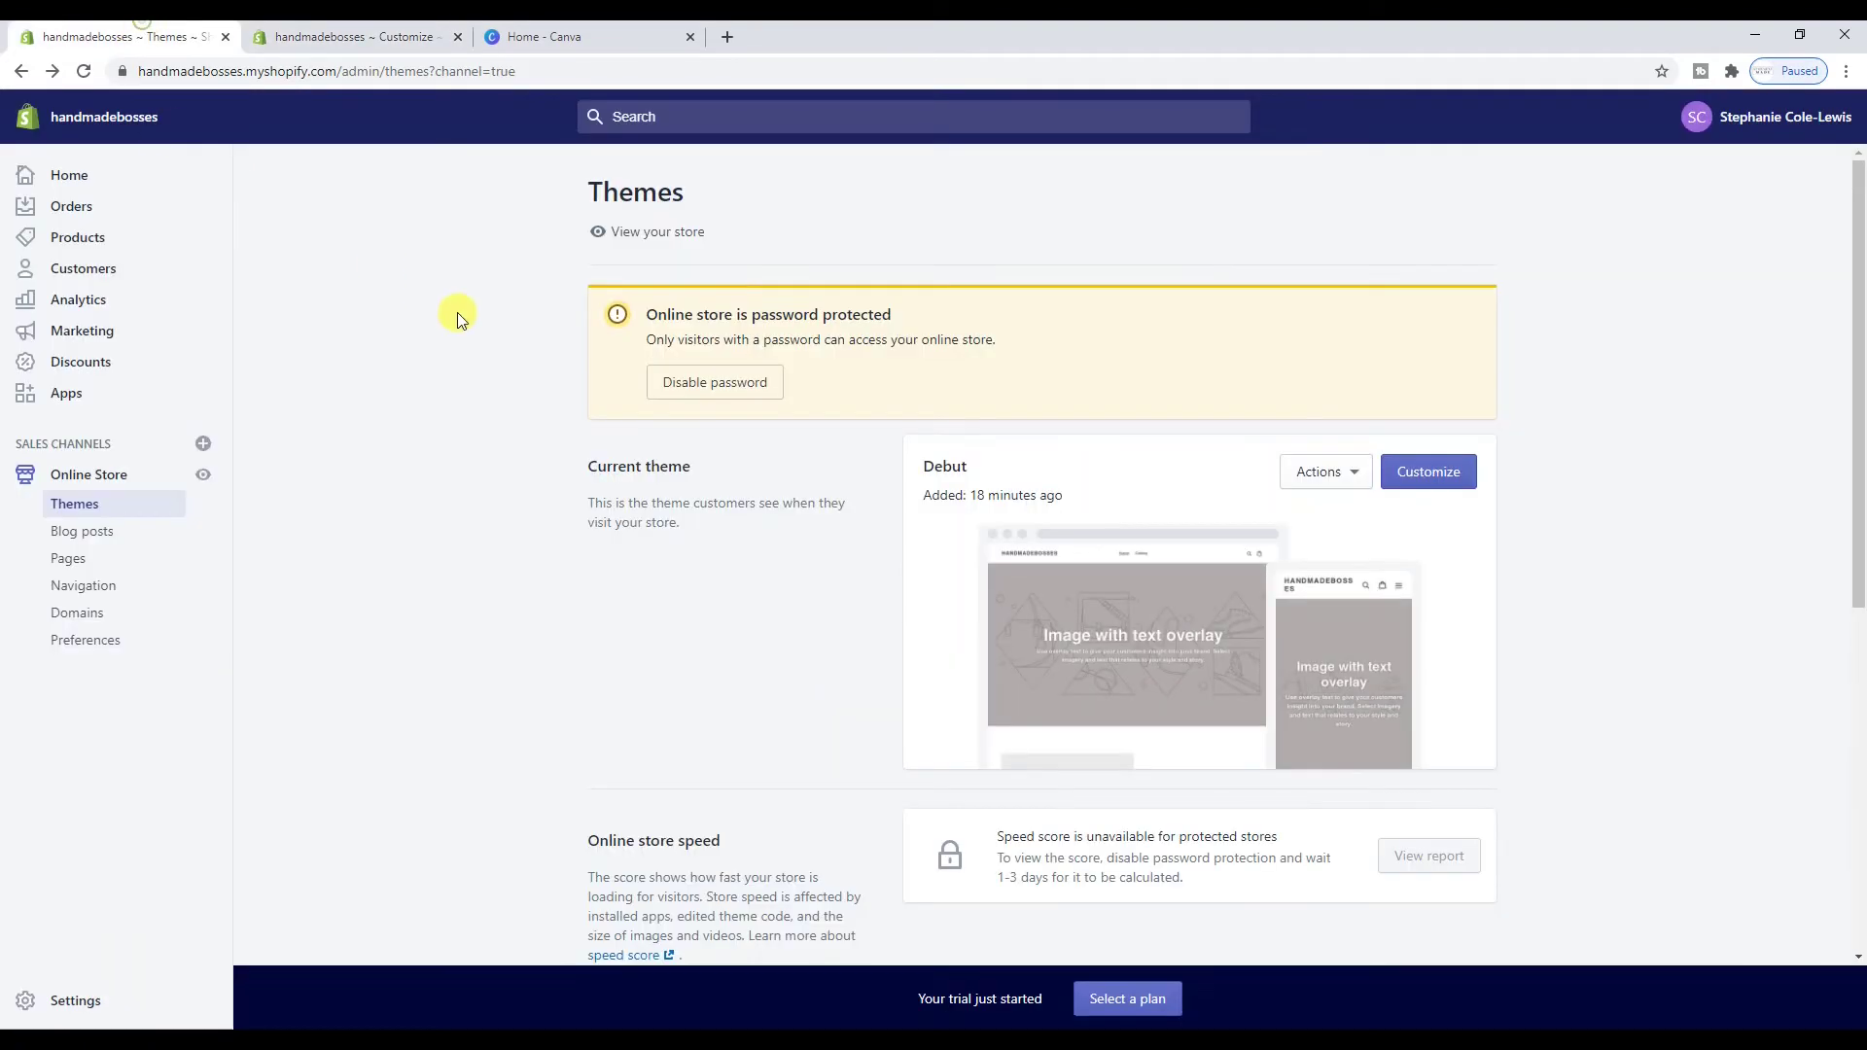
left_click(139, 582)
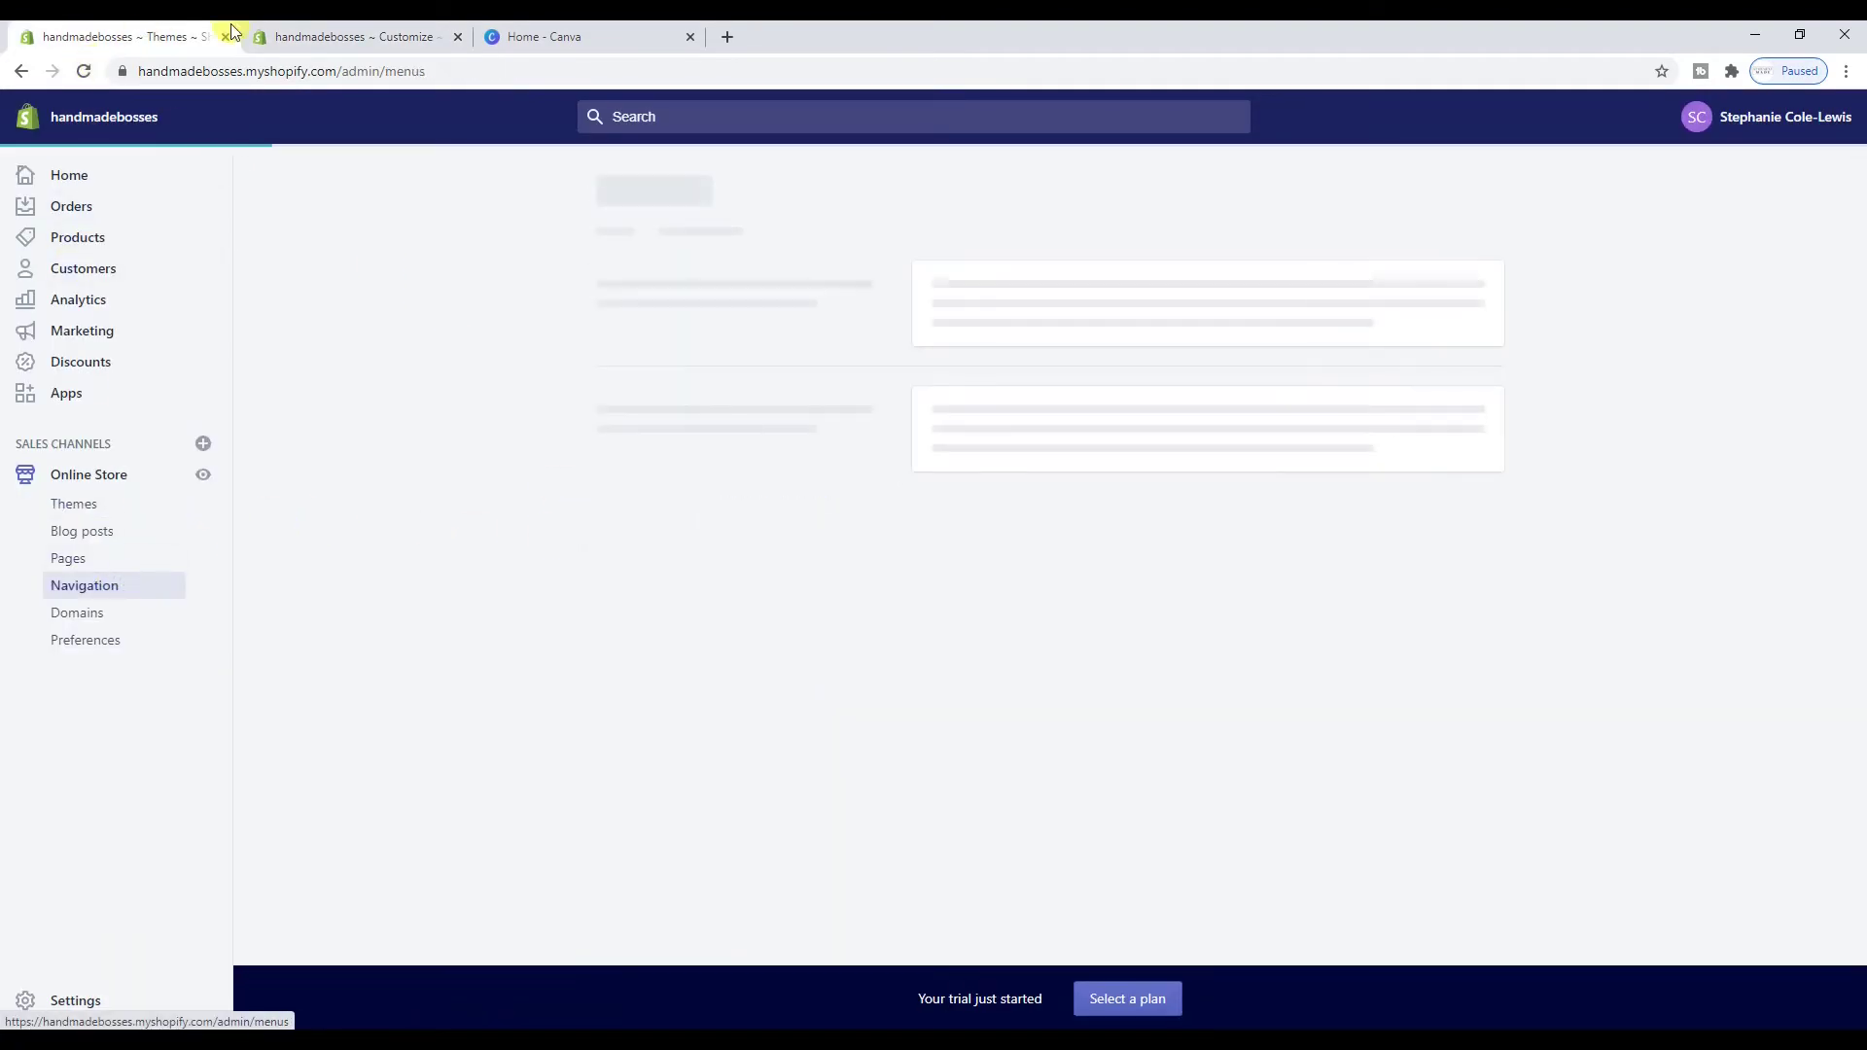
left_click(355, 33)
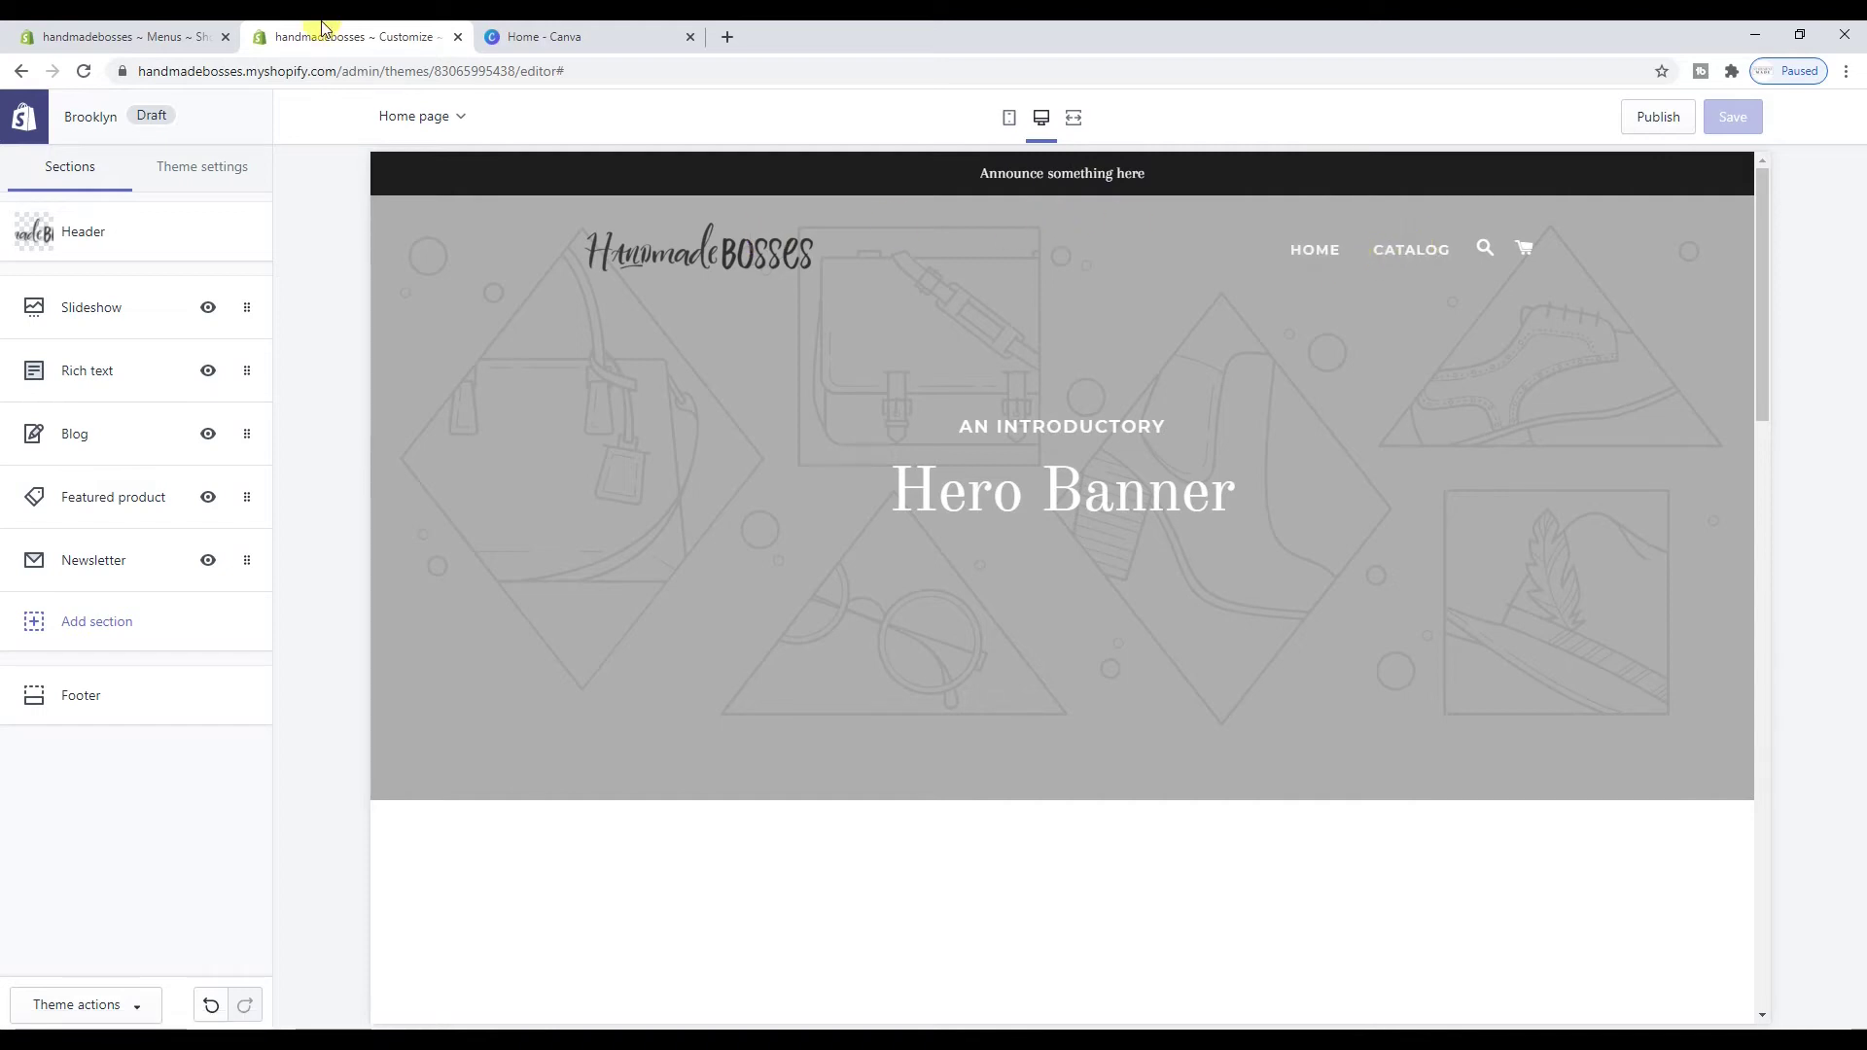
left_click(163, 35)
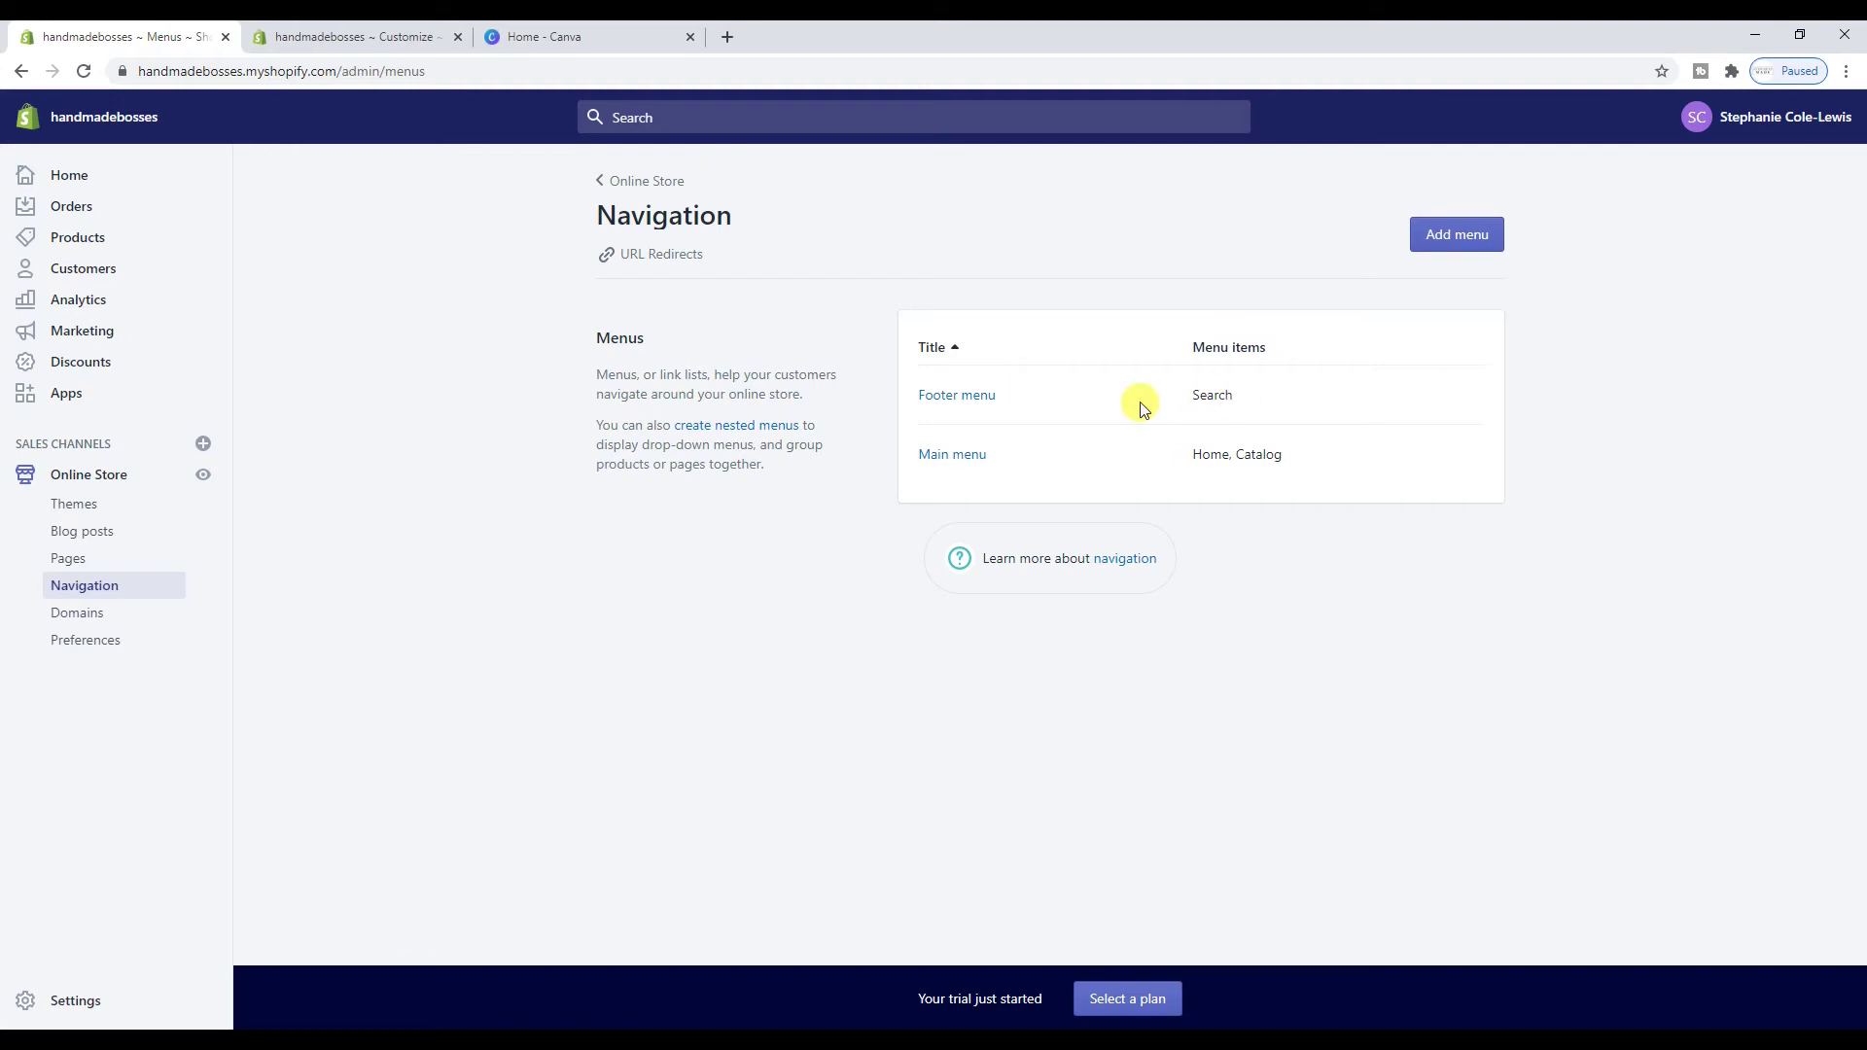
left_click(973, 457)
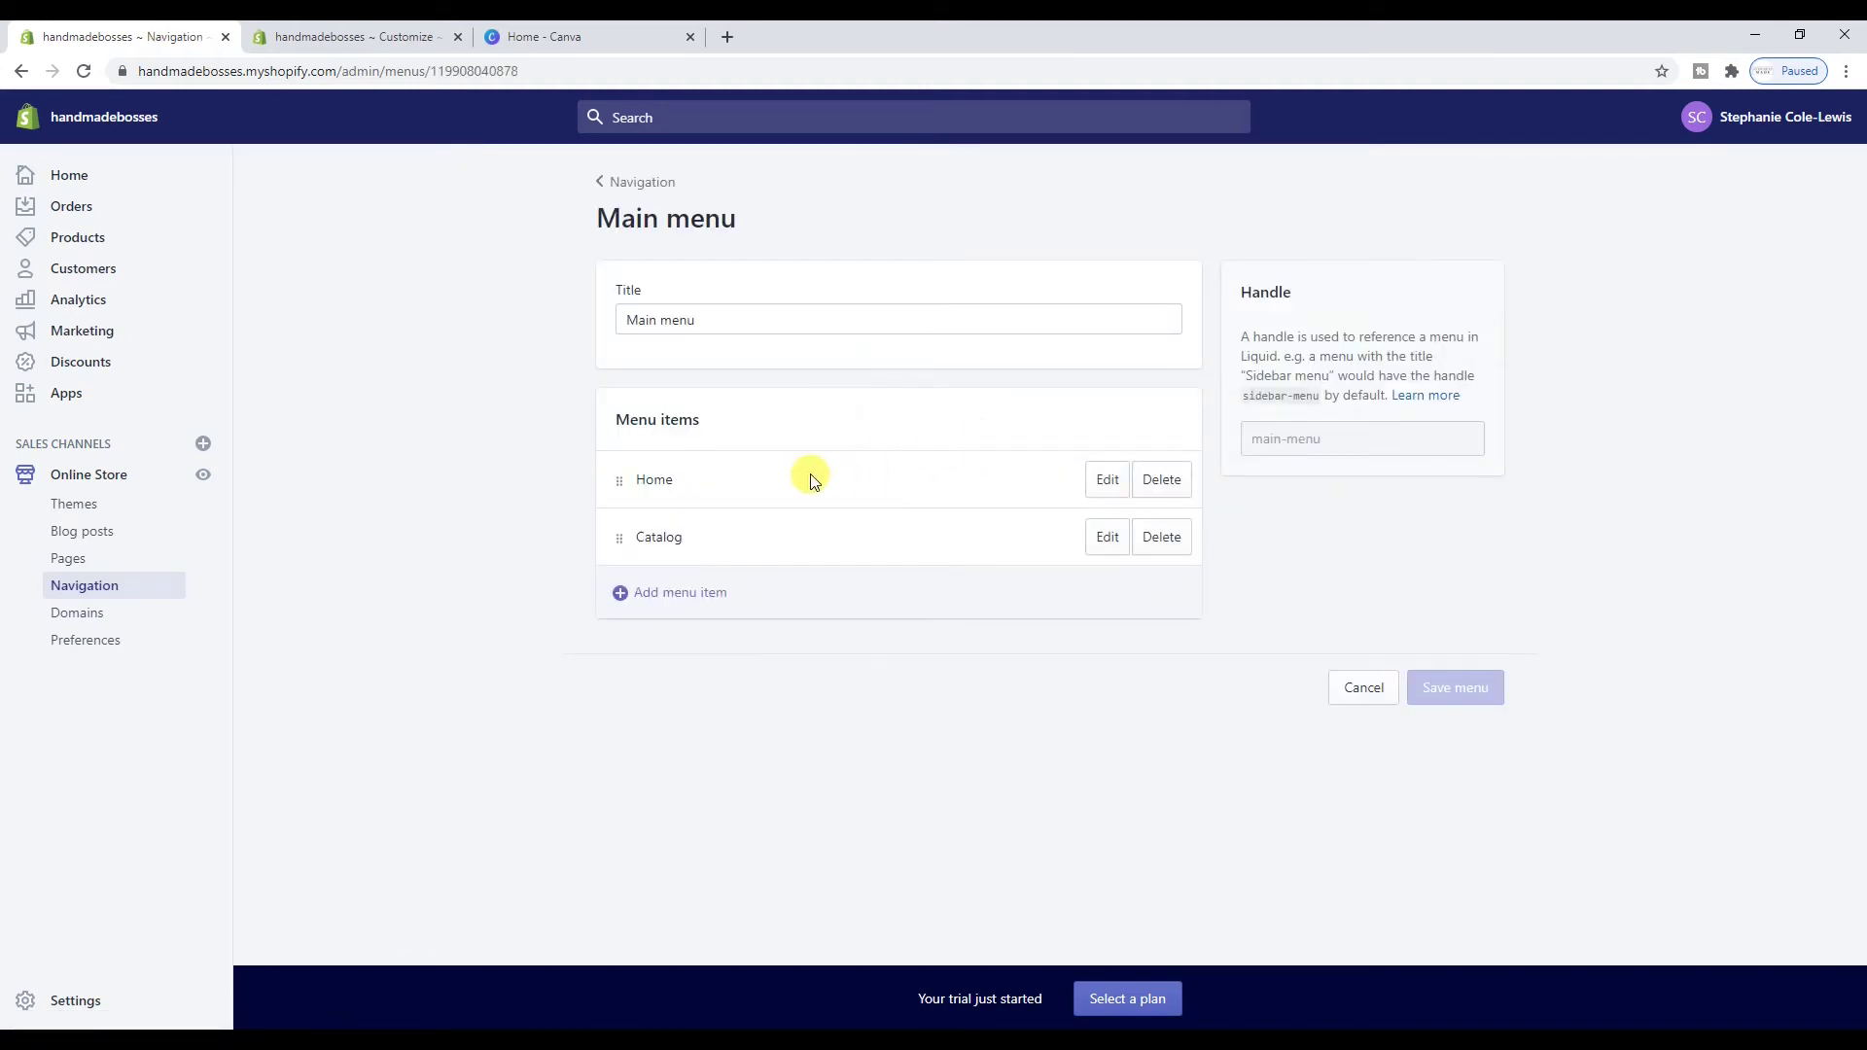
mouse_move(620, 479)
left_mouse_down()
mouse_move(655, 521)
mouse_move(680, 487)
mouse_move(626, 447)
mouse_move(638, 467)
left_mouse_up()
Try to add an About item with the owner's first name to the Main menu, check the Pages link options, and discard it
left_click(670, 587)
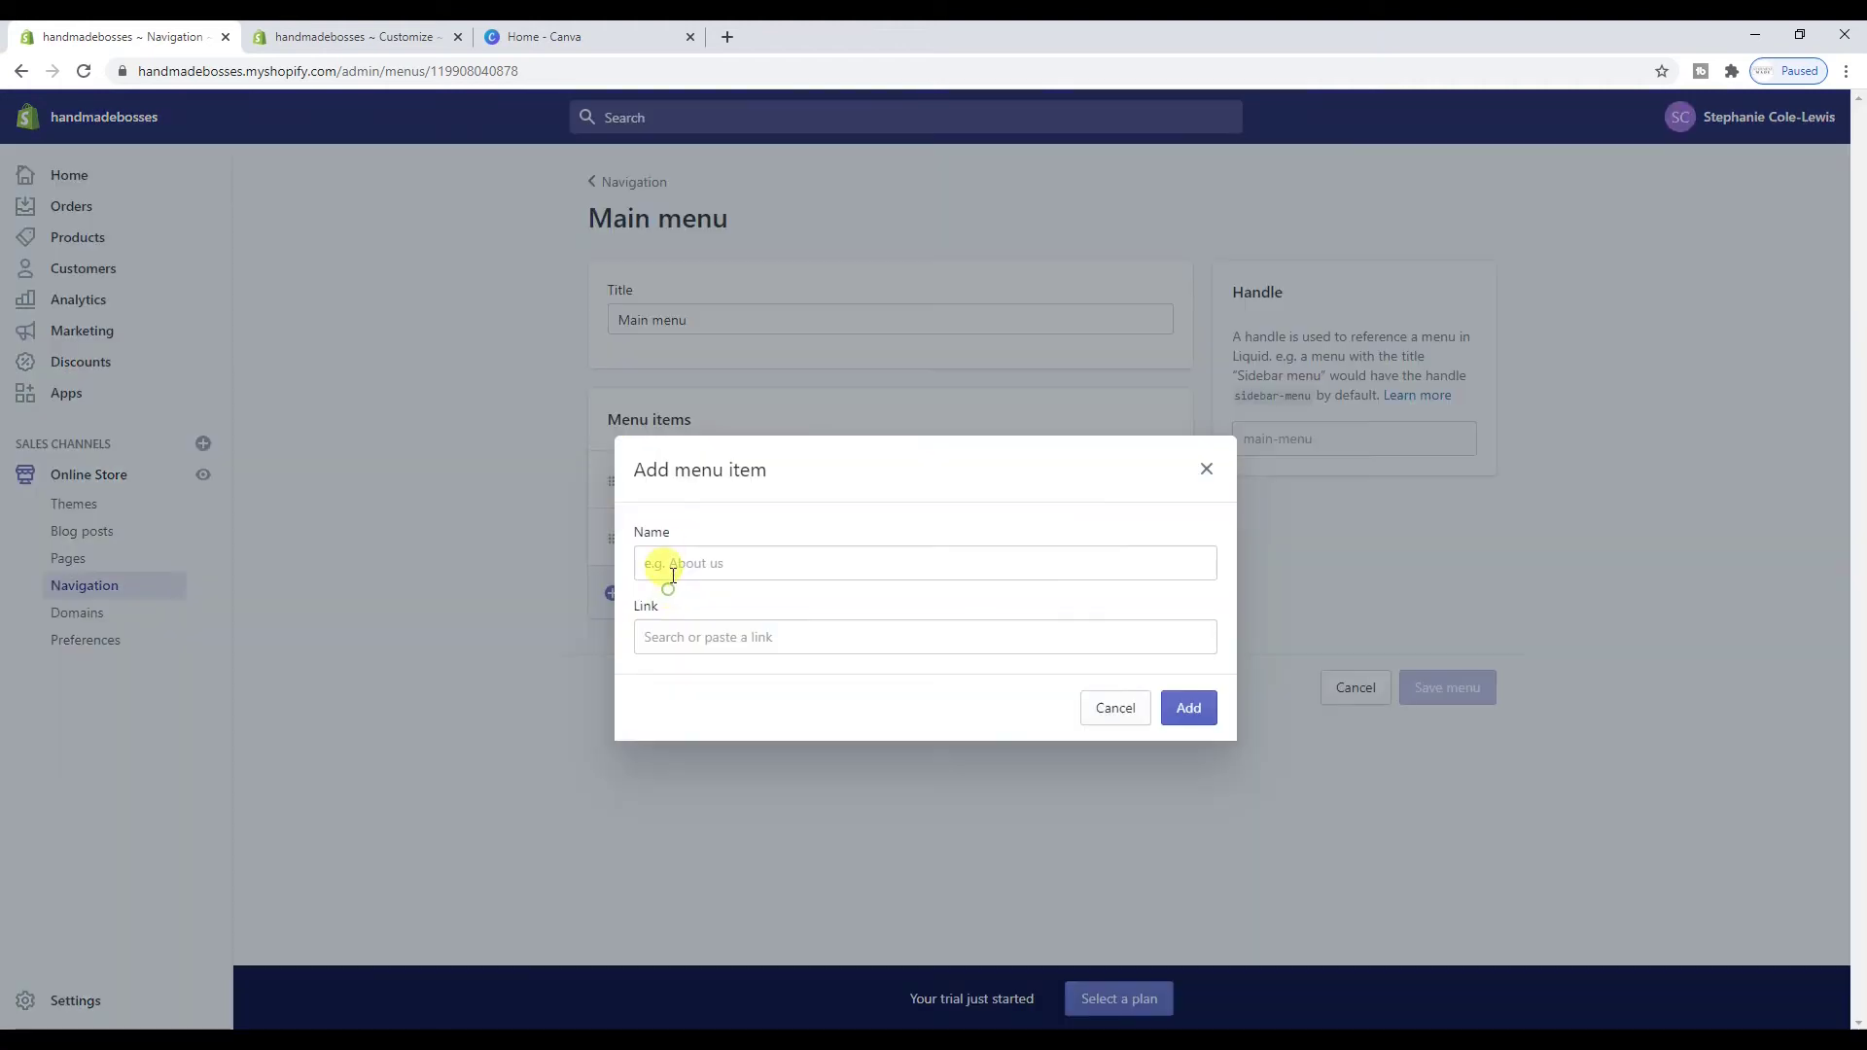
left_click(1141, 569)
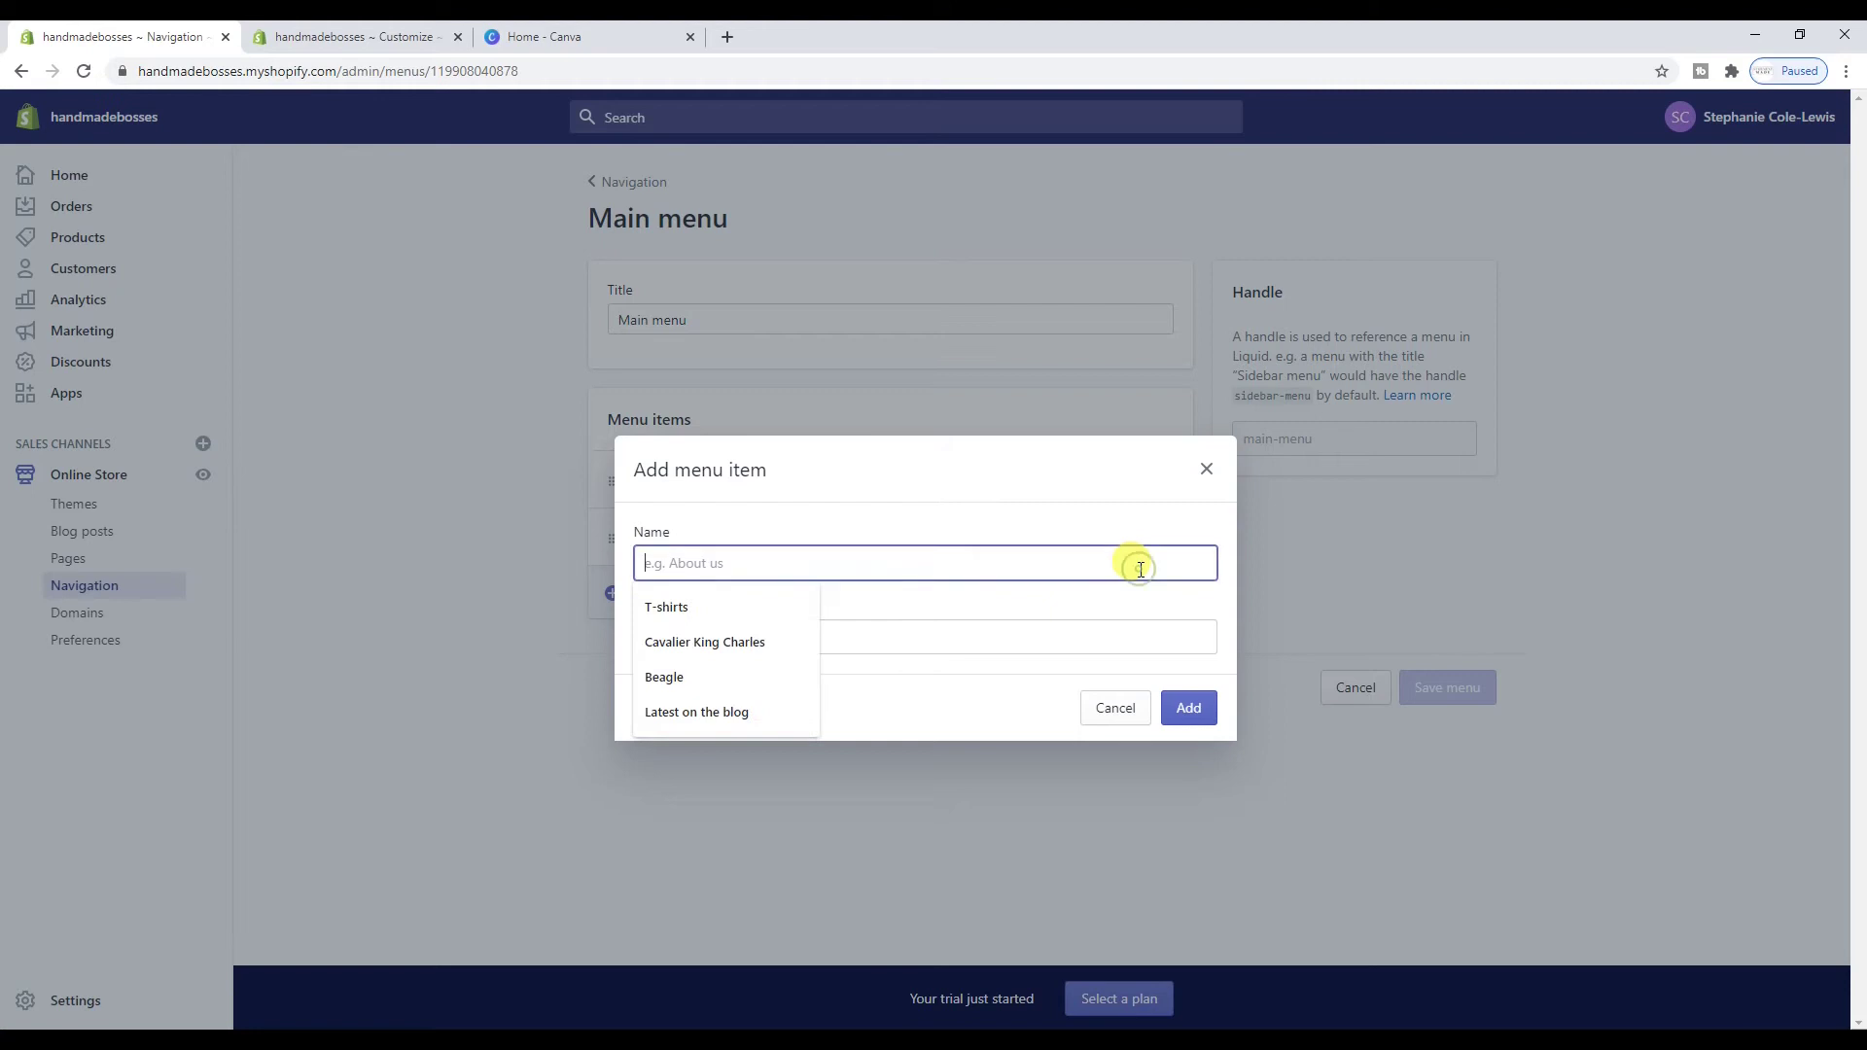
type("Abou")
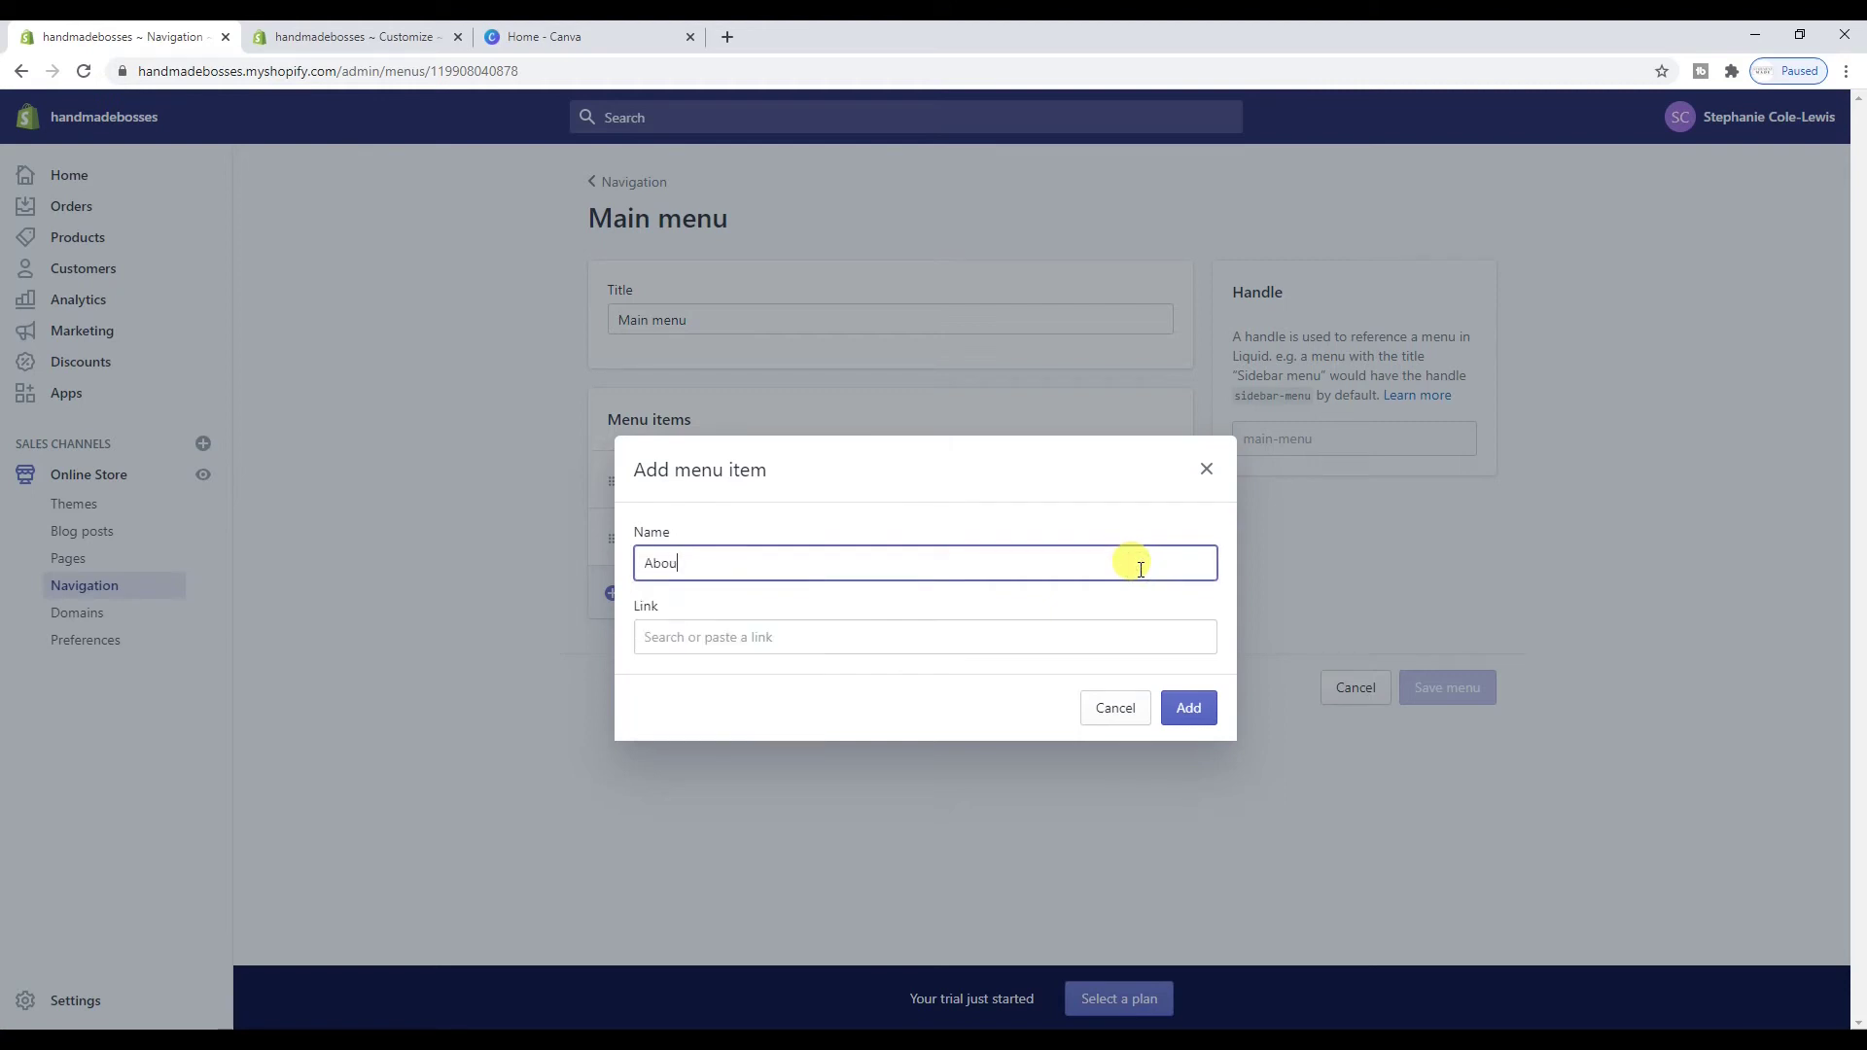
type("t Steph")
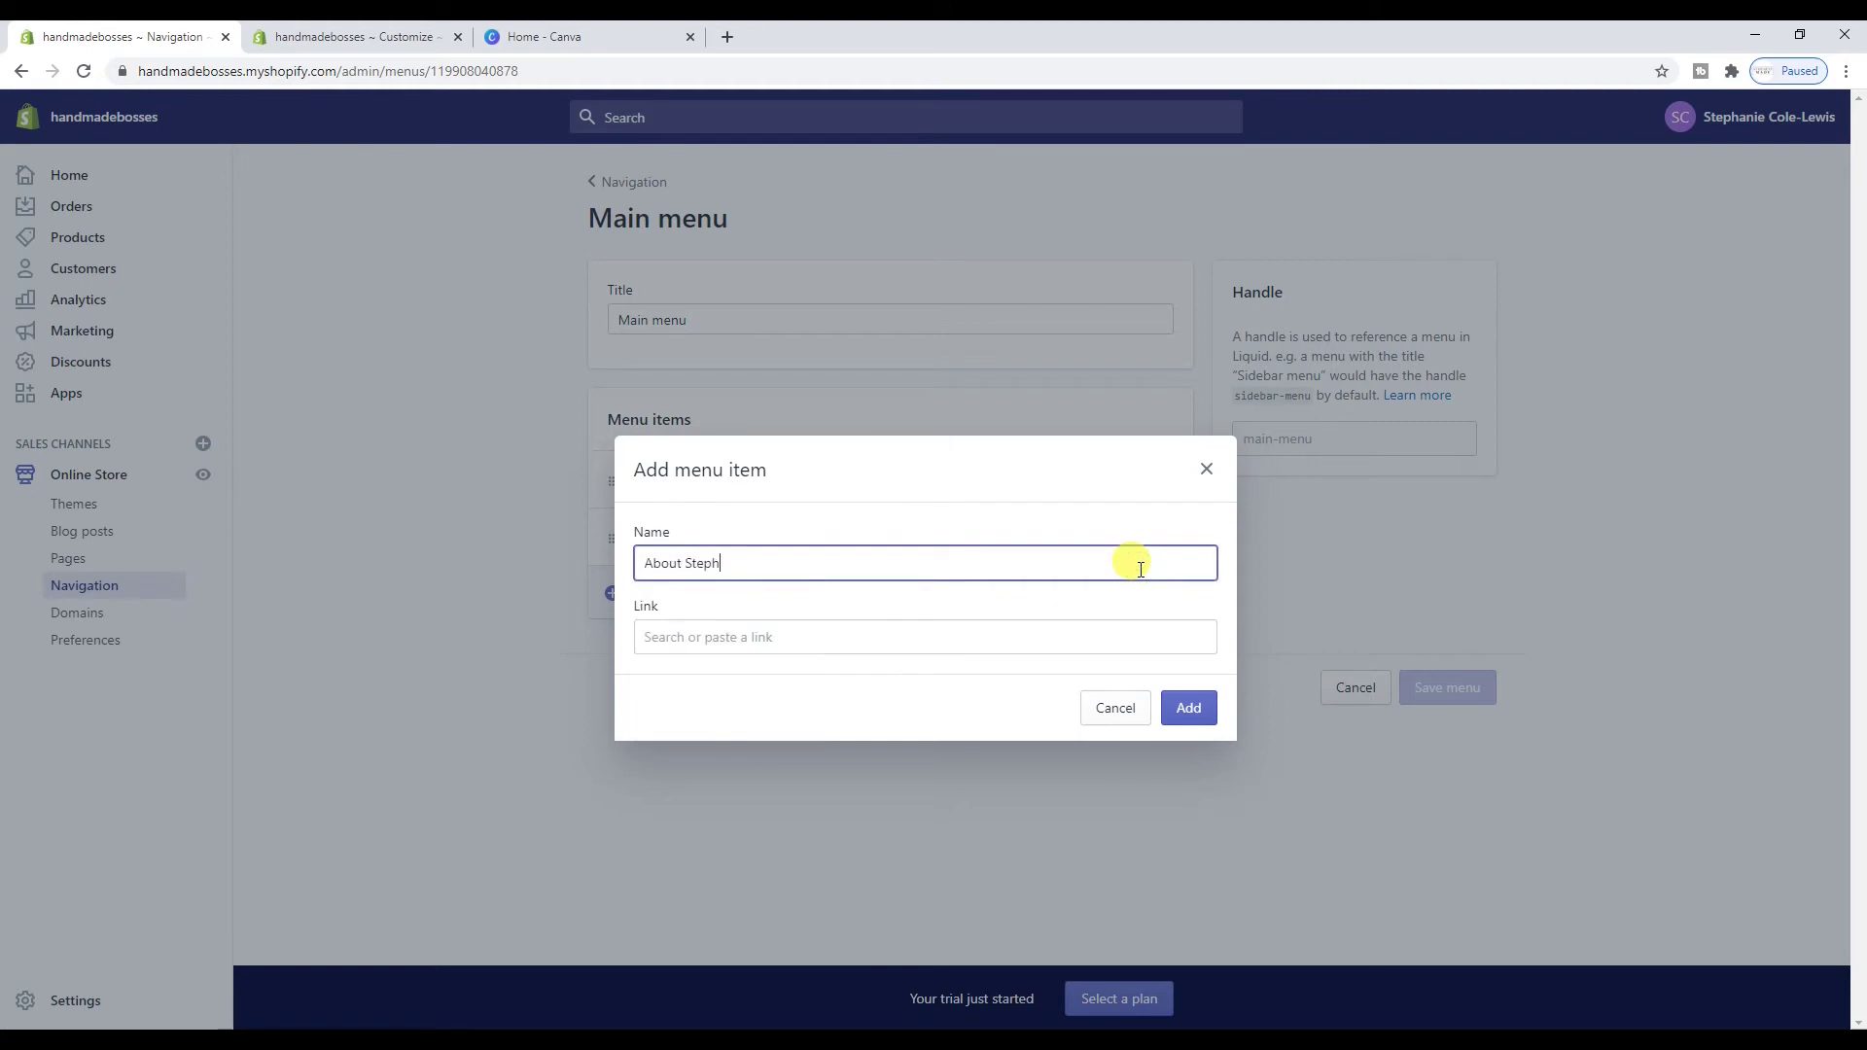
left_click(1132, 636)
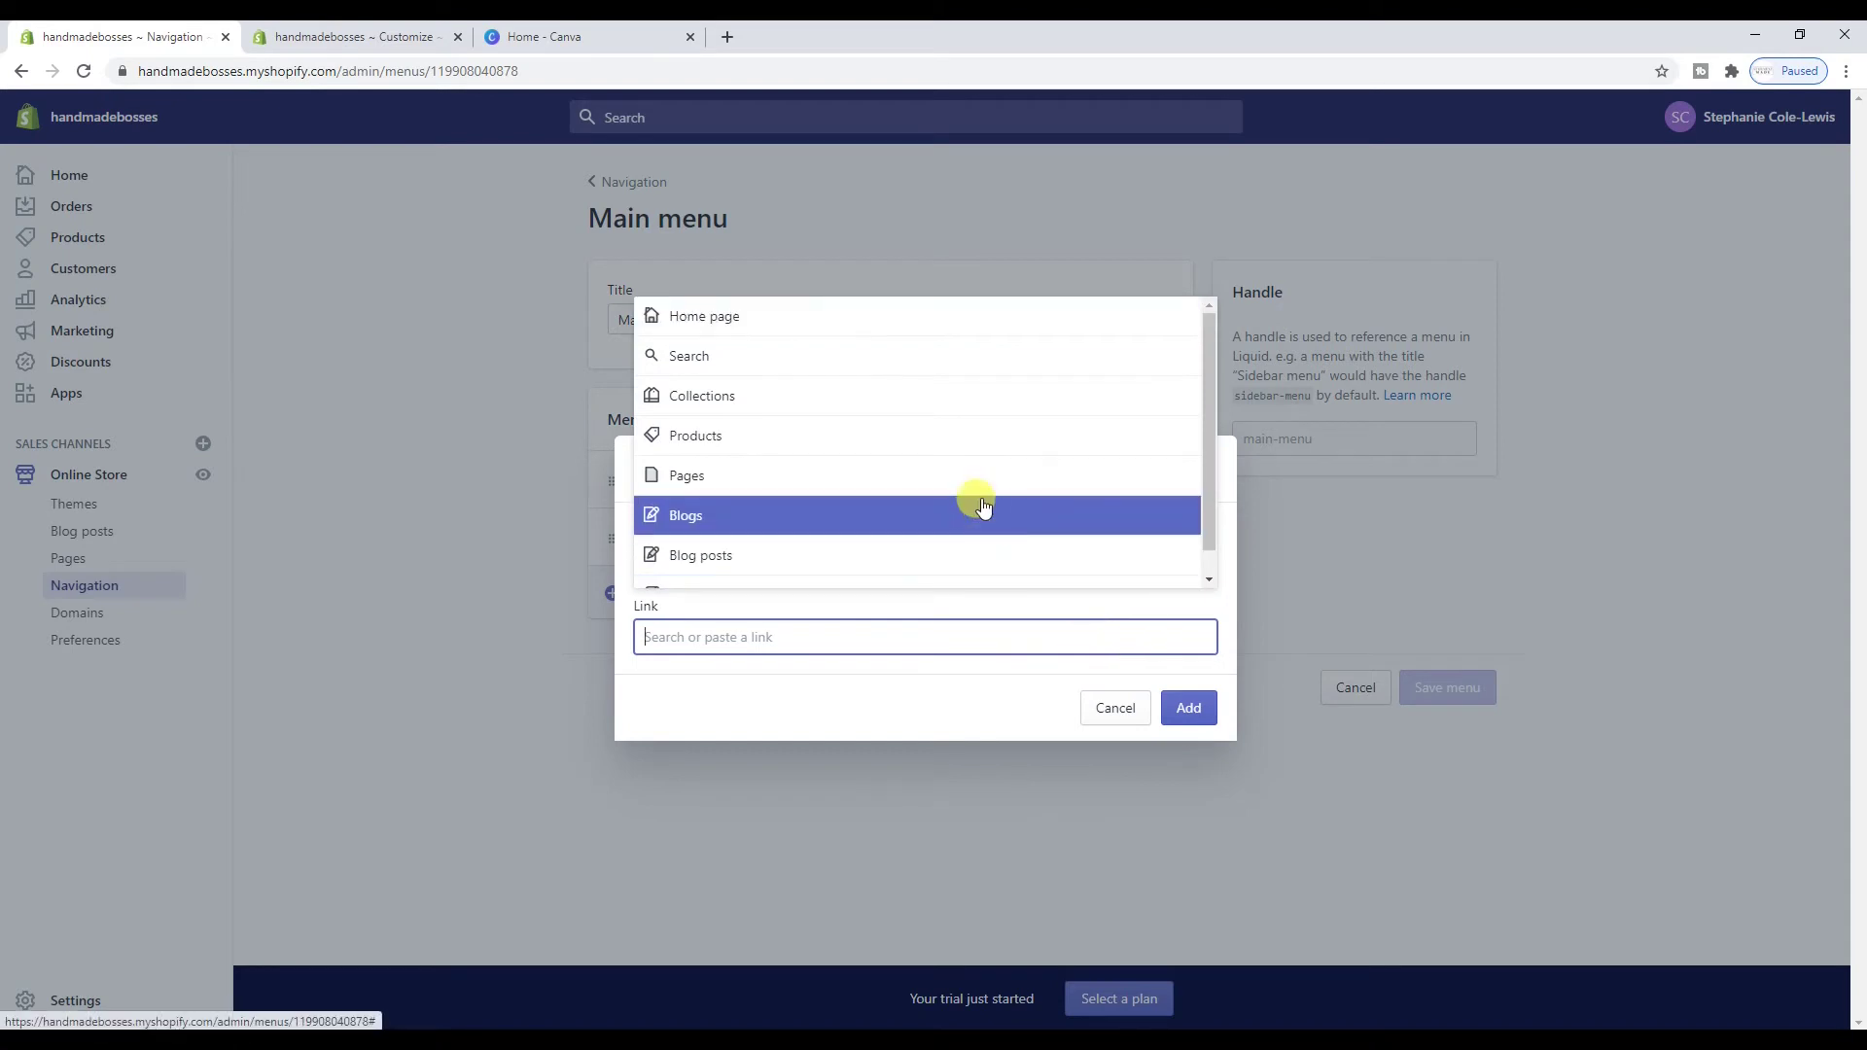
scroll(978, 494, "down", 1)
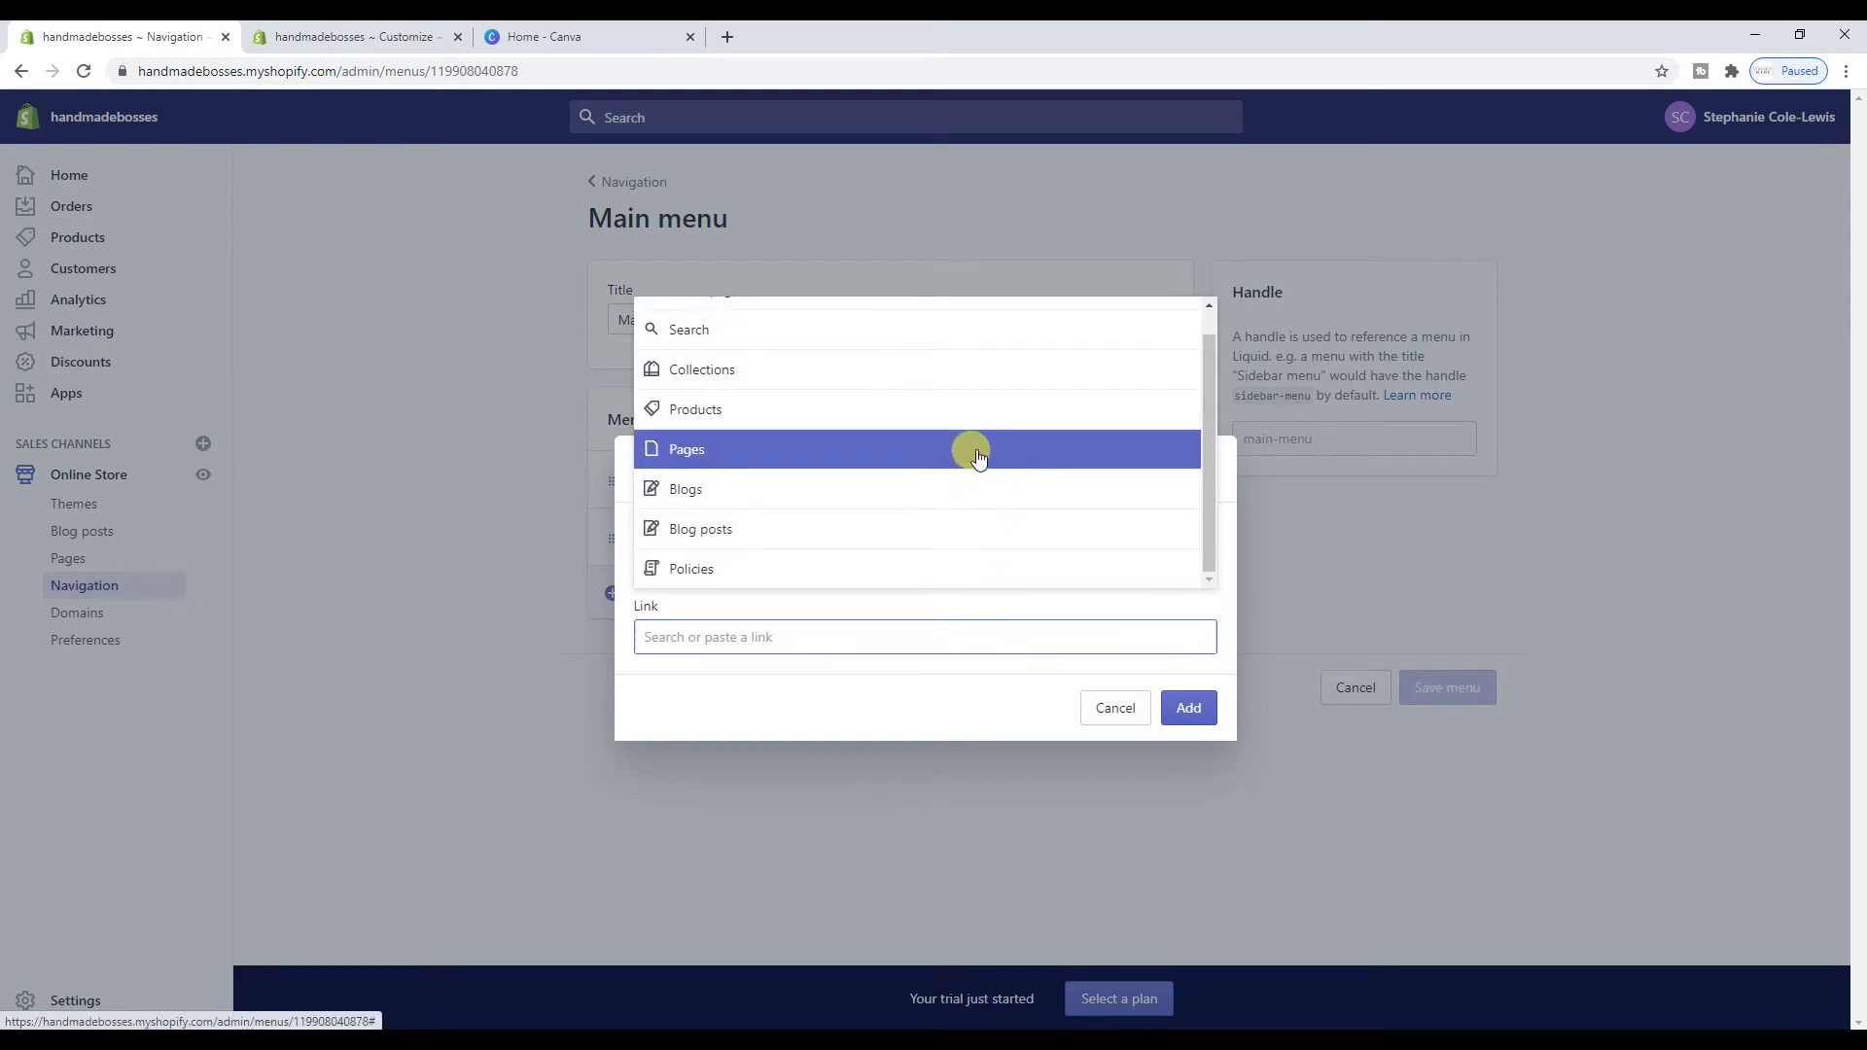
left_click(973, 449)
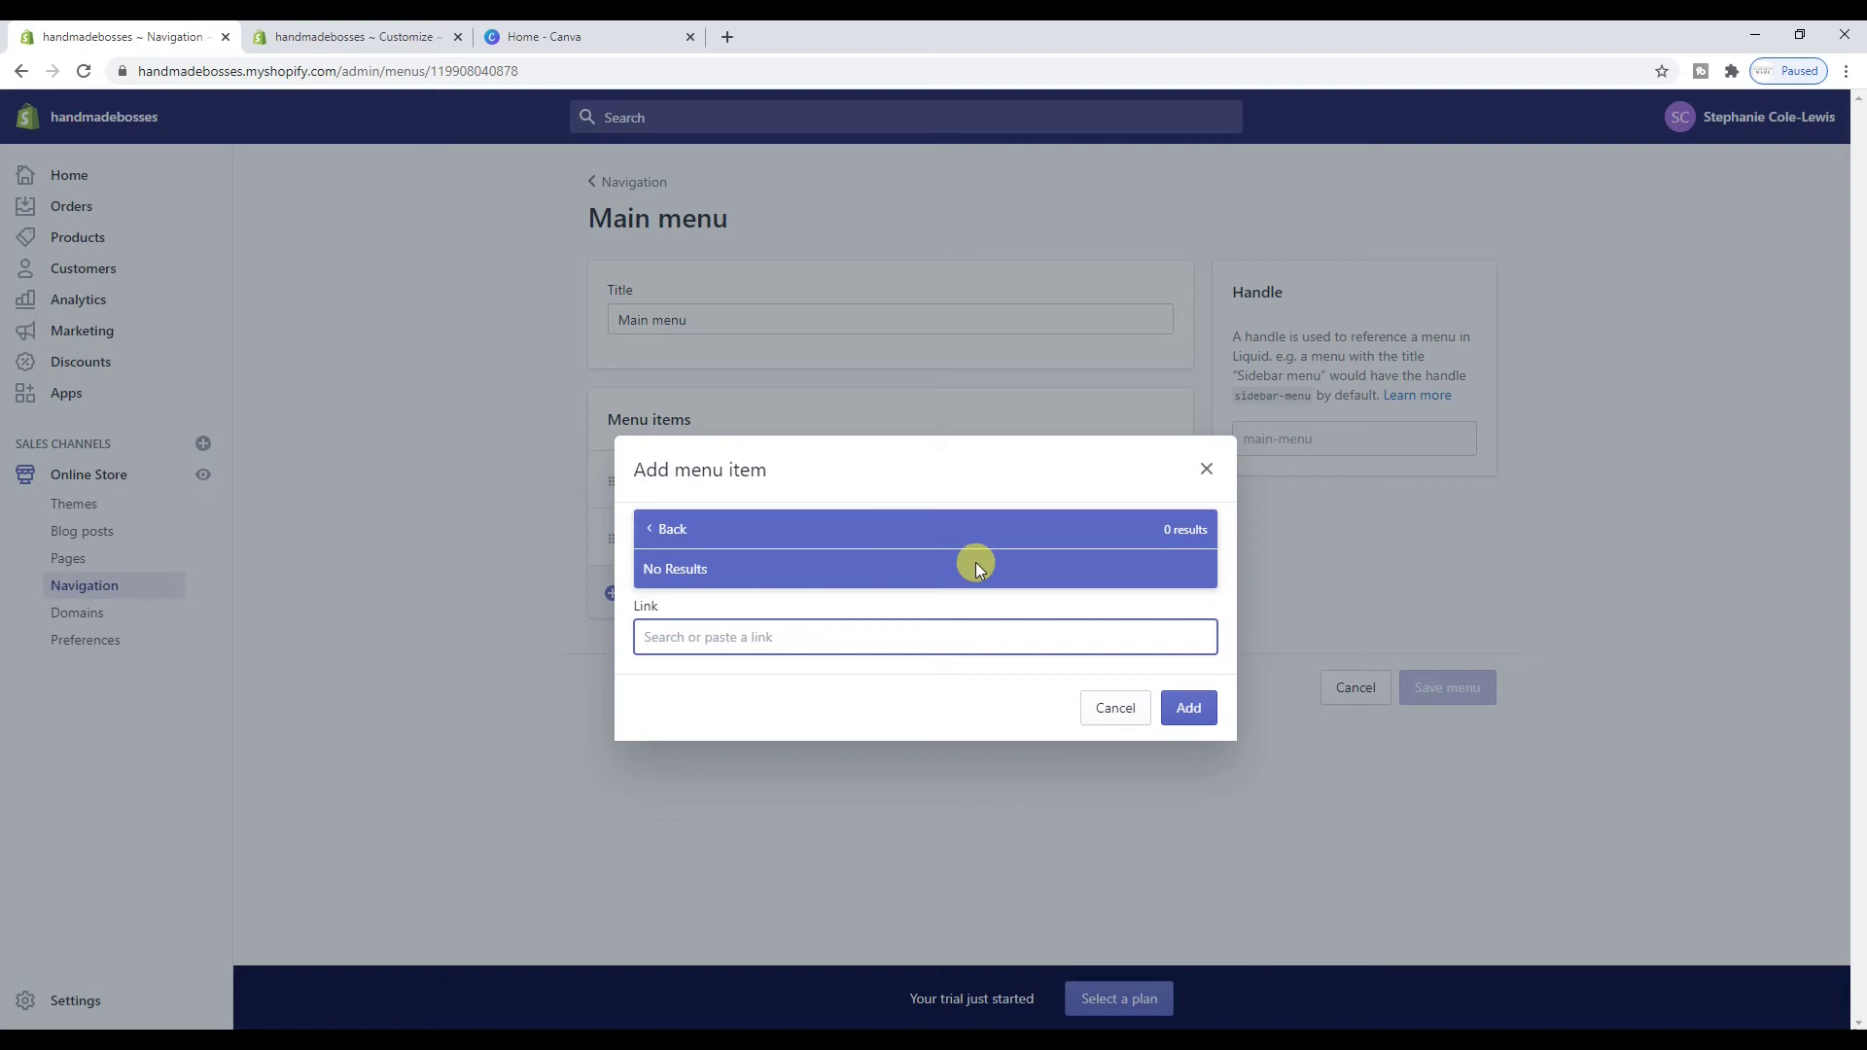
left_click(960, 533)
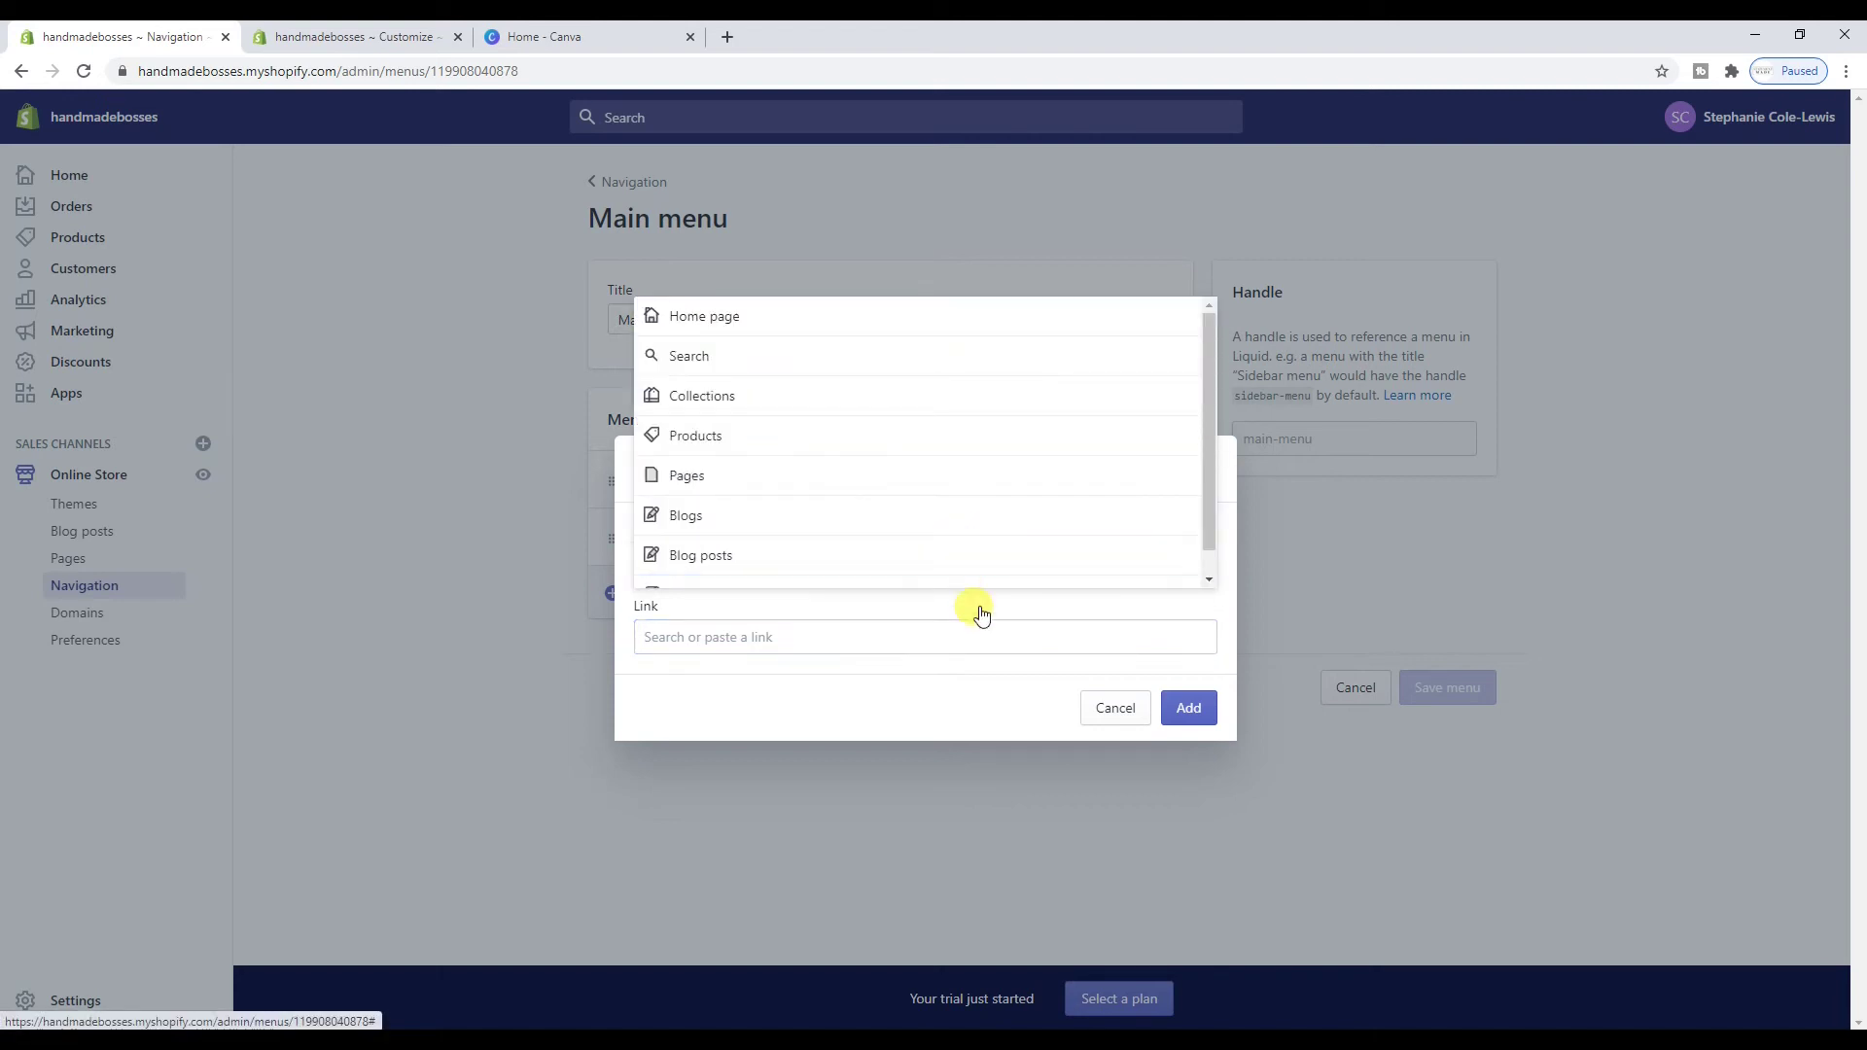
left_click(1117, 707)
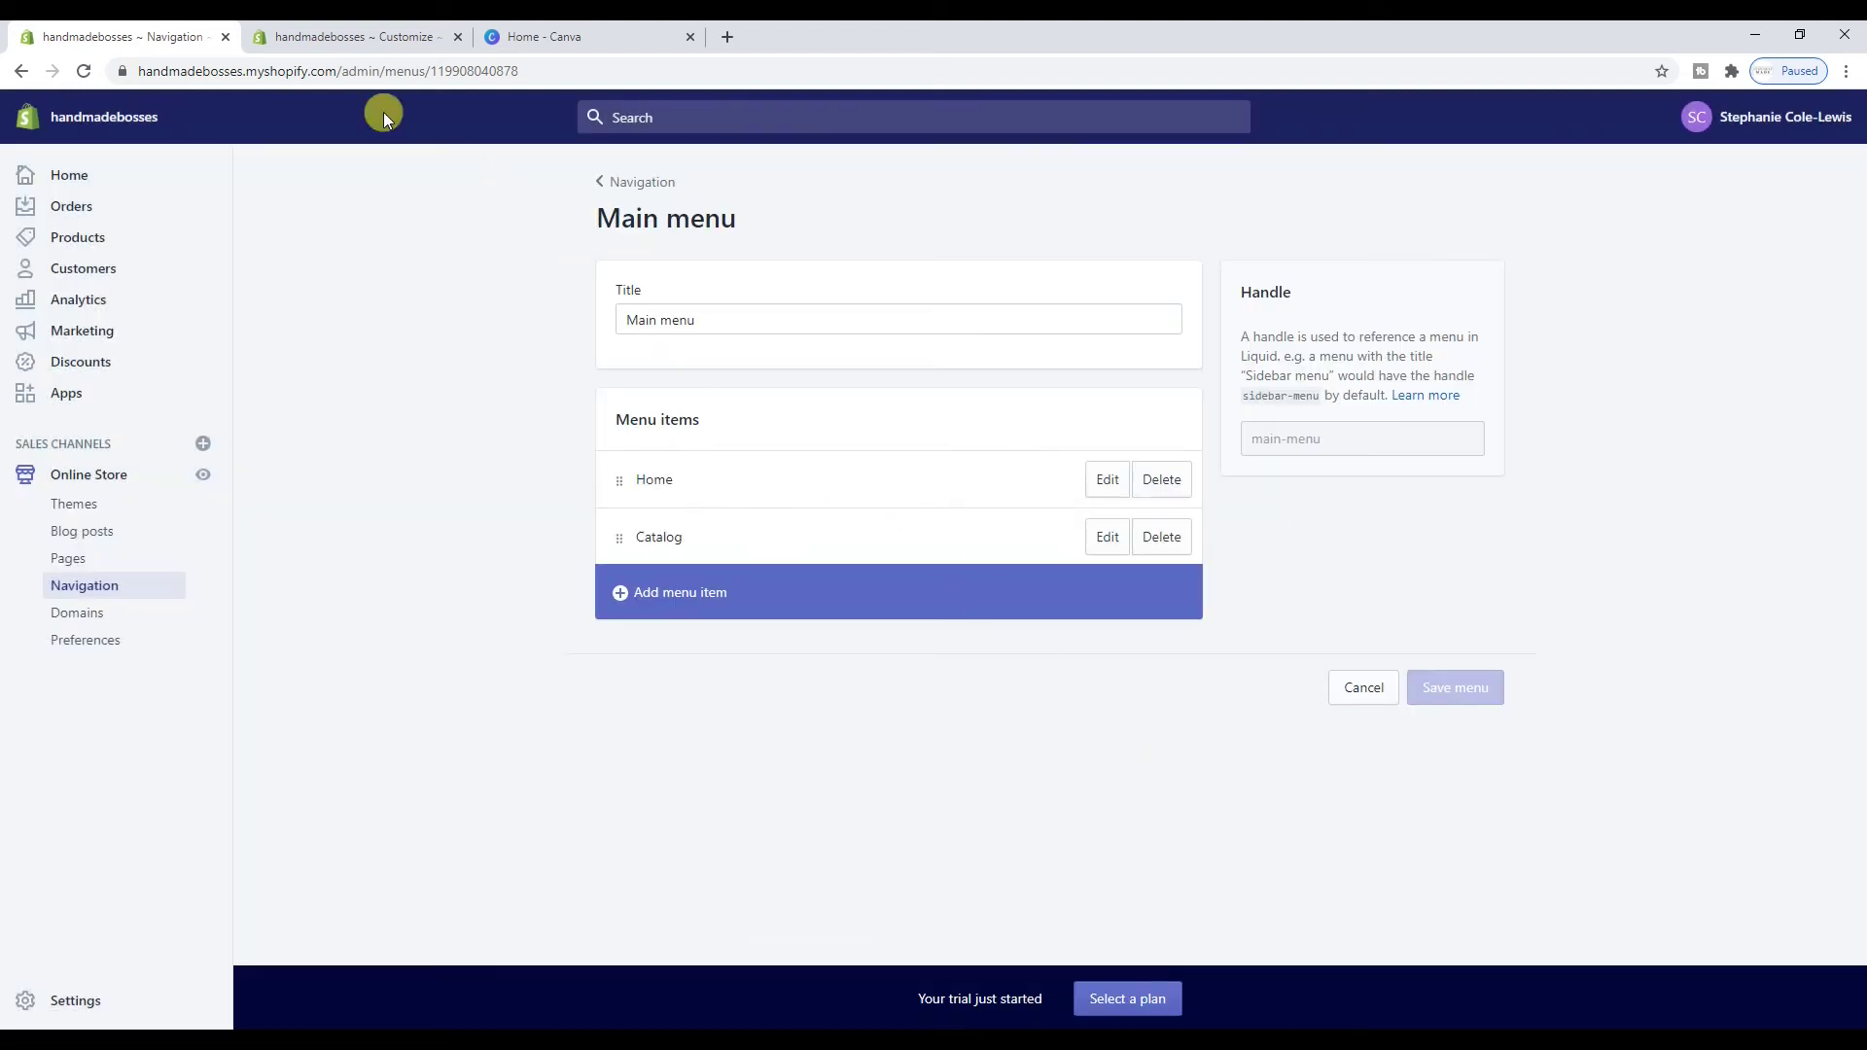
Open the online store's Pages section in a separate browser tab
right_click(113, 570)
left_click(161, 584)
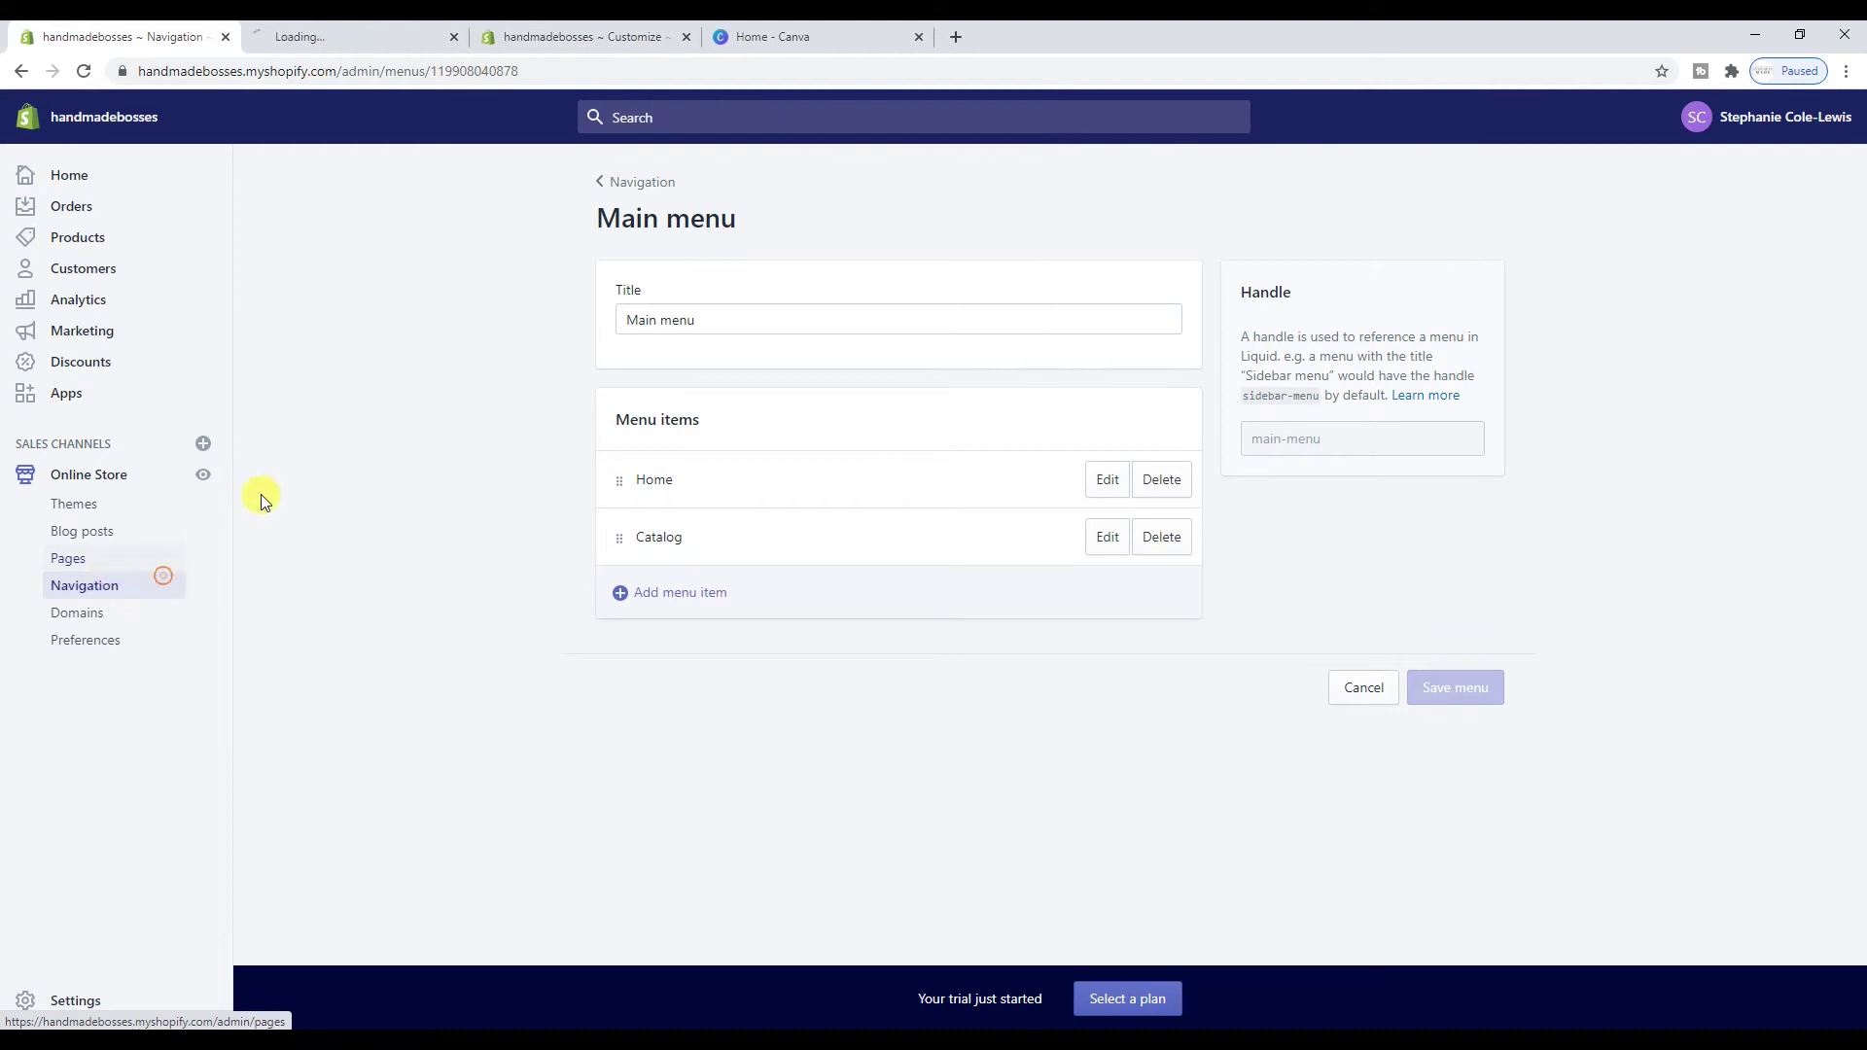
left_click(352, 36)
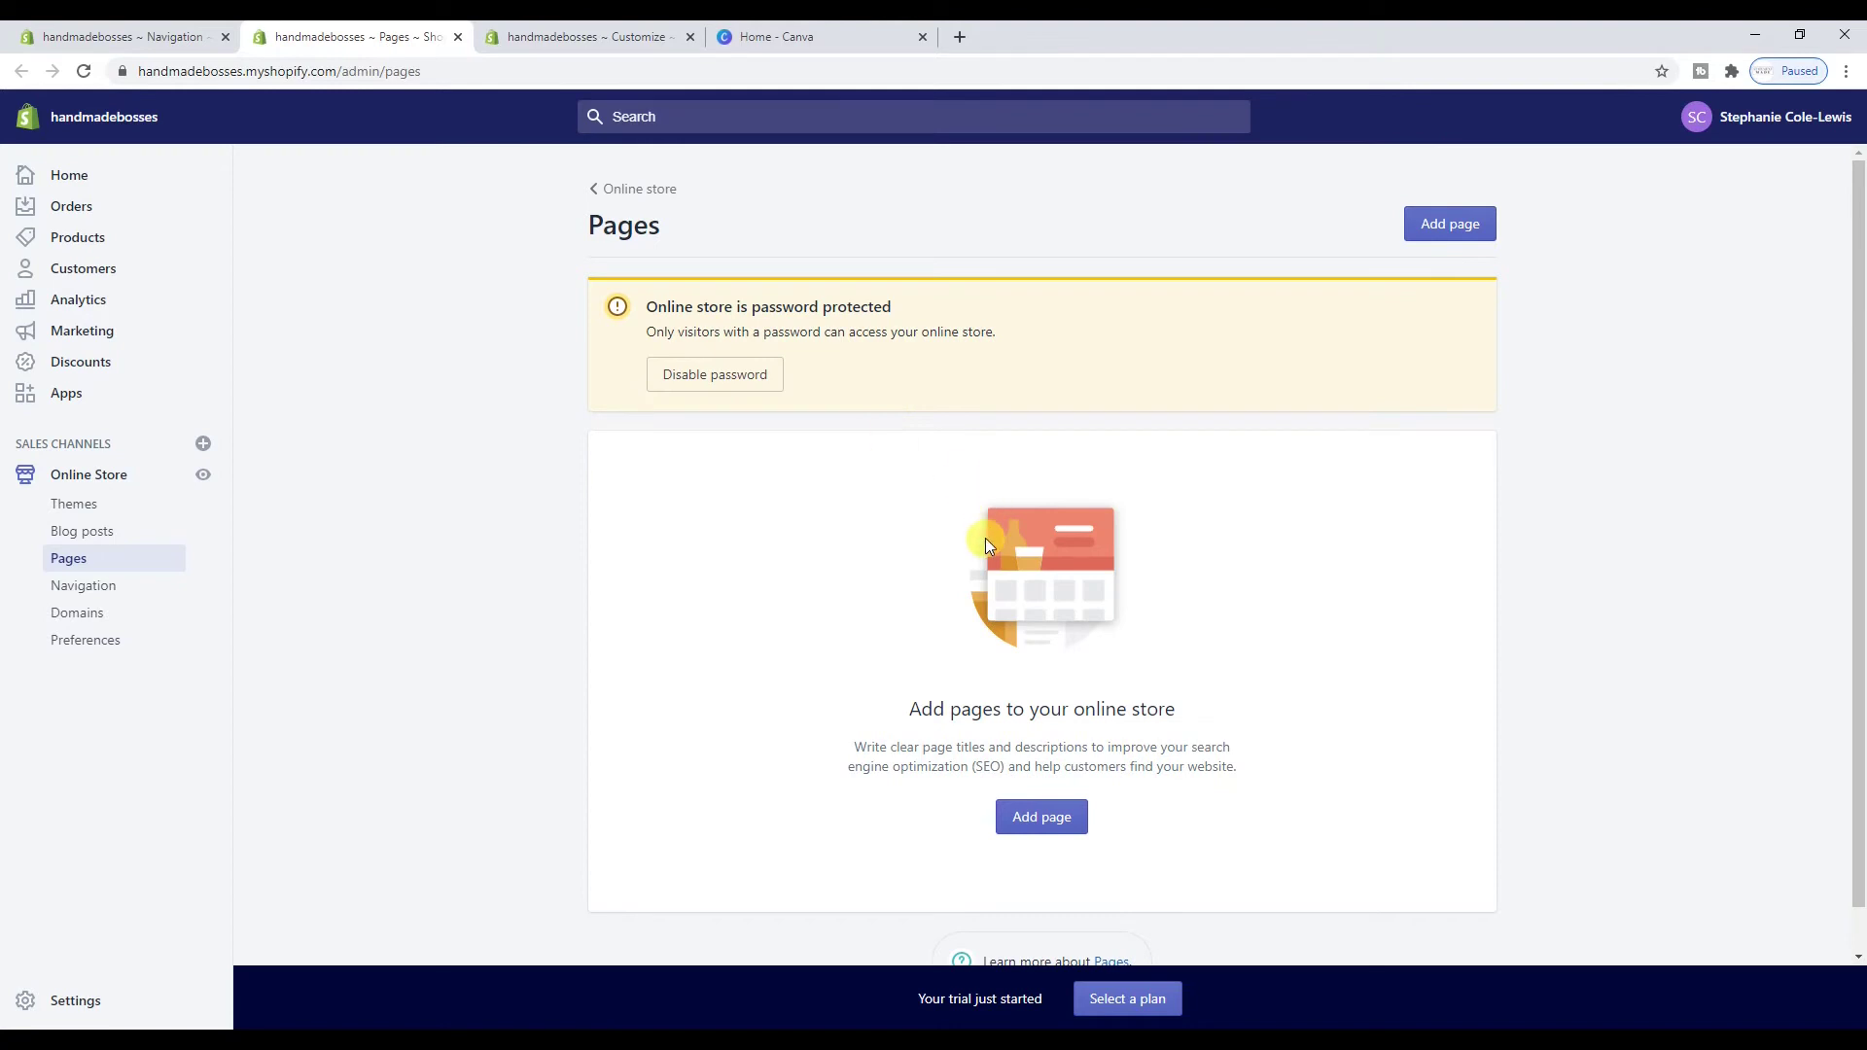
Create and save a new page titled "About" followed by the owner's short first name, leaving its content empty
scroll(985, 545, "down", 1)
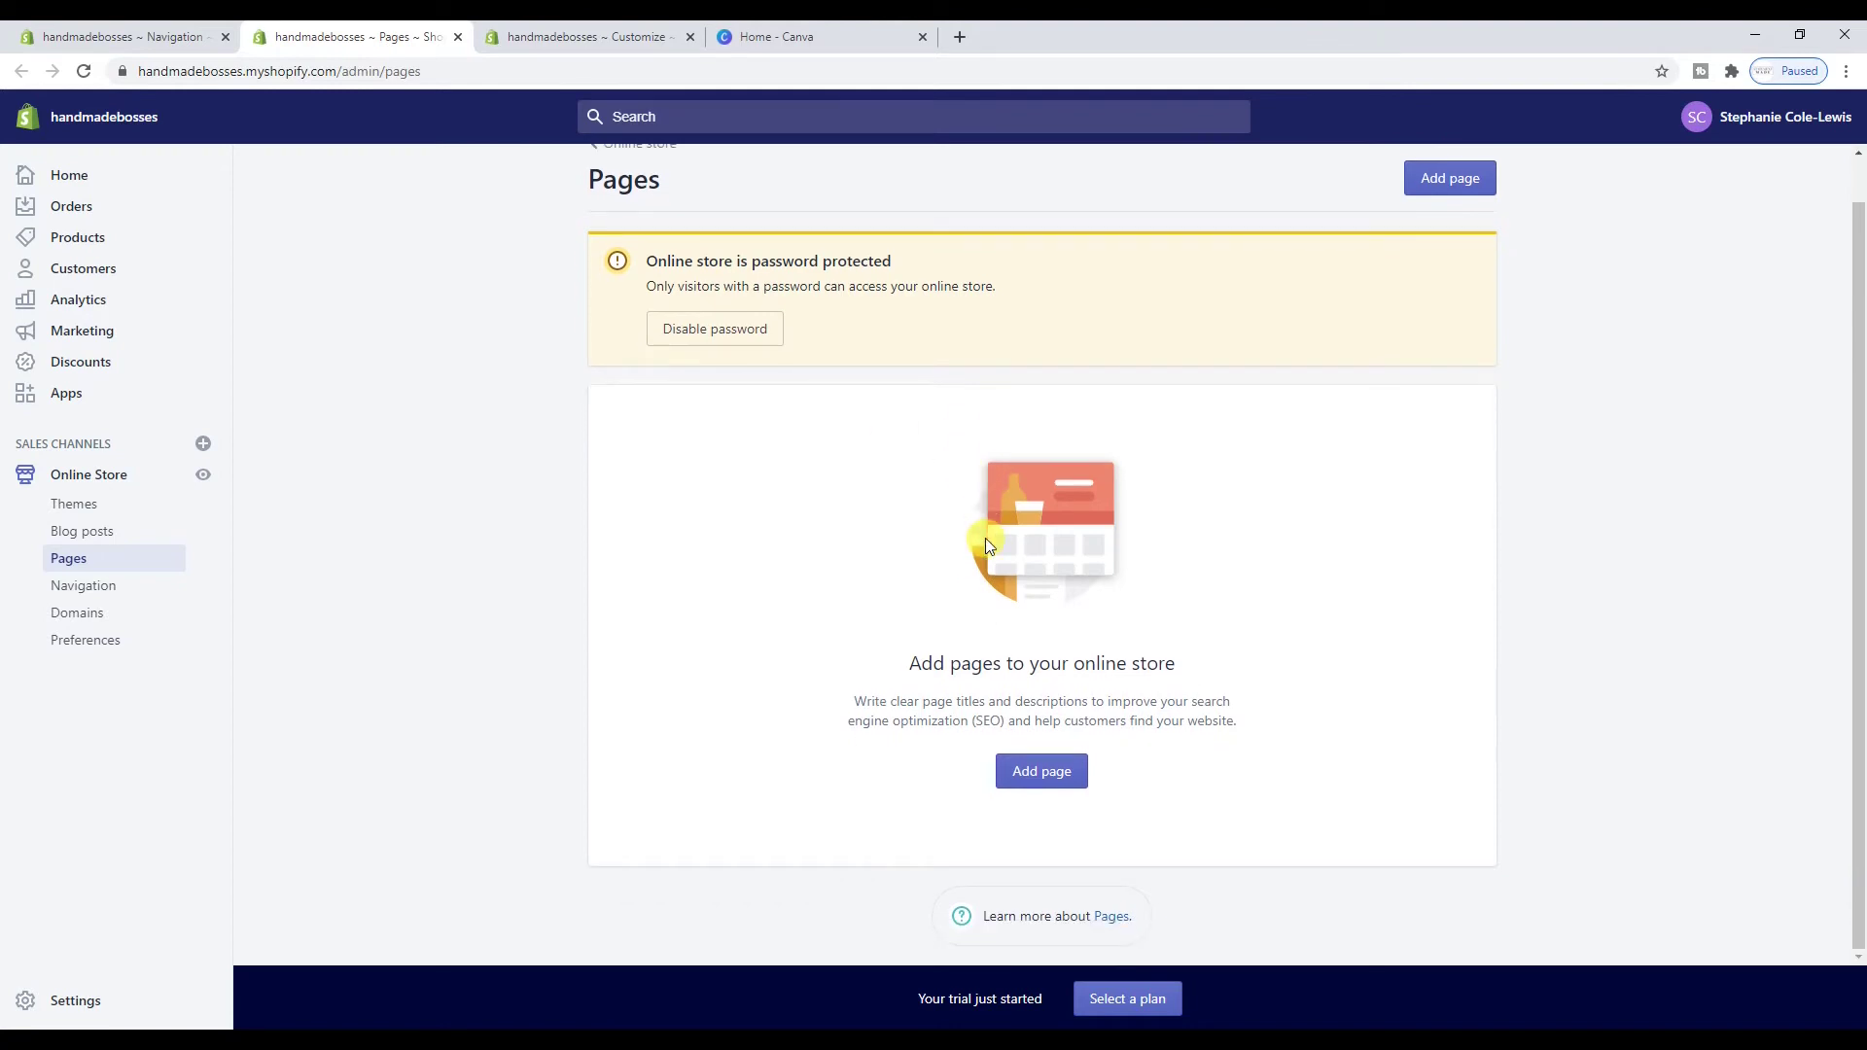
left_click(1056, 770)
left_click(790, 313)
type("About")
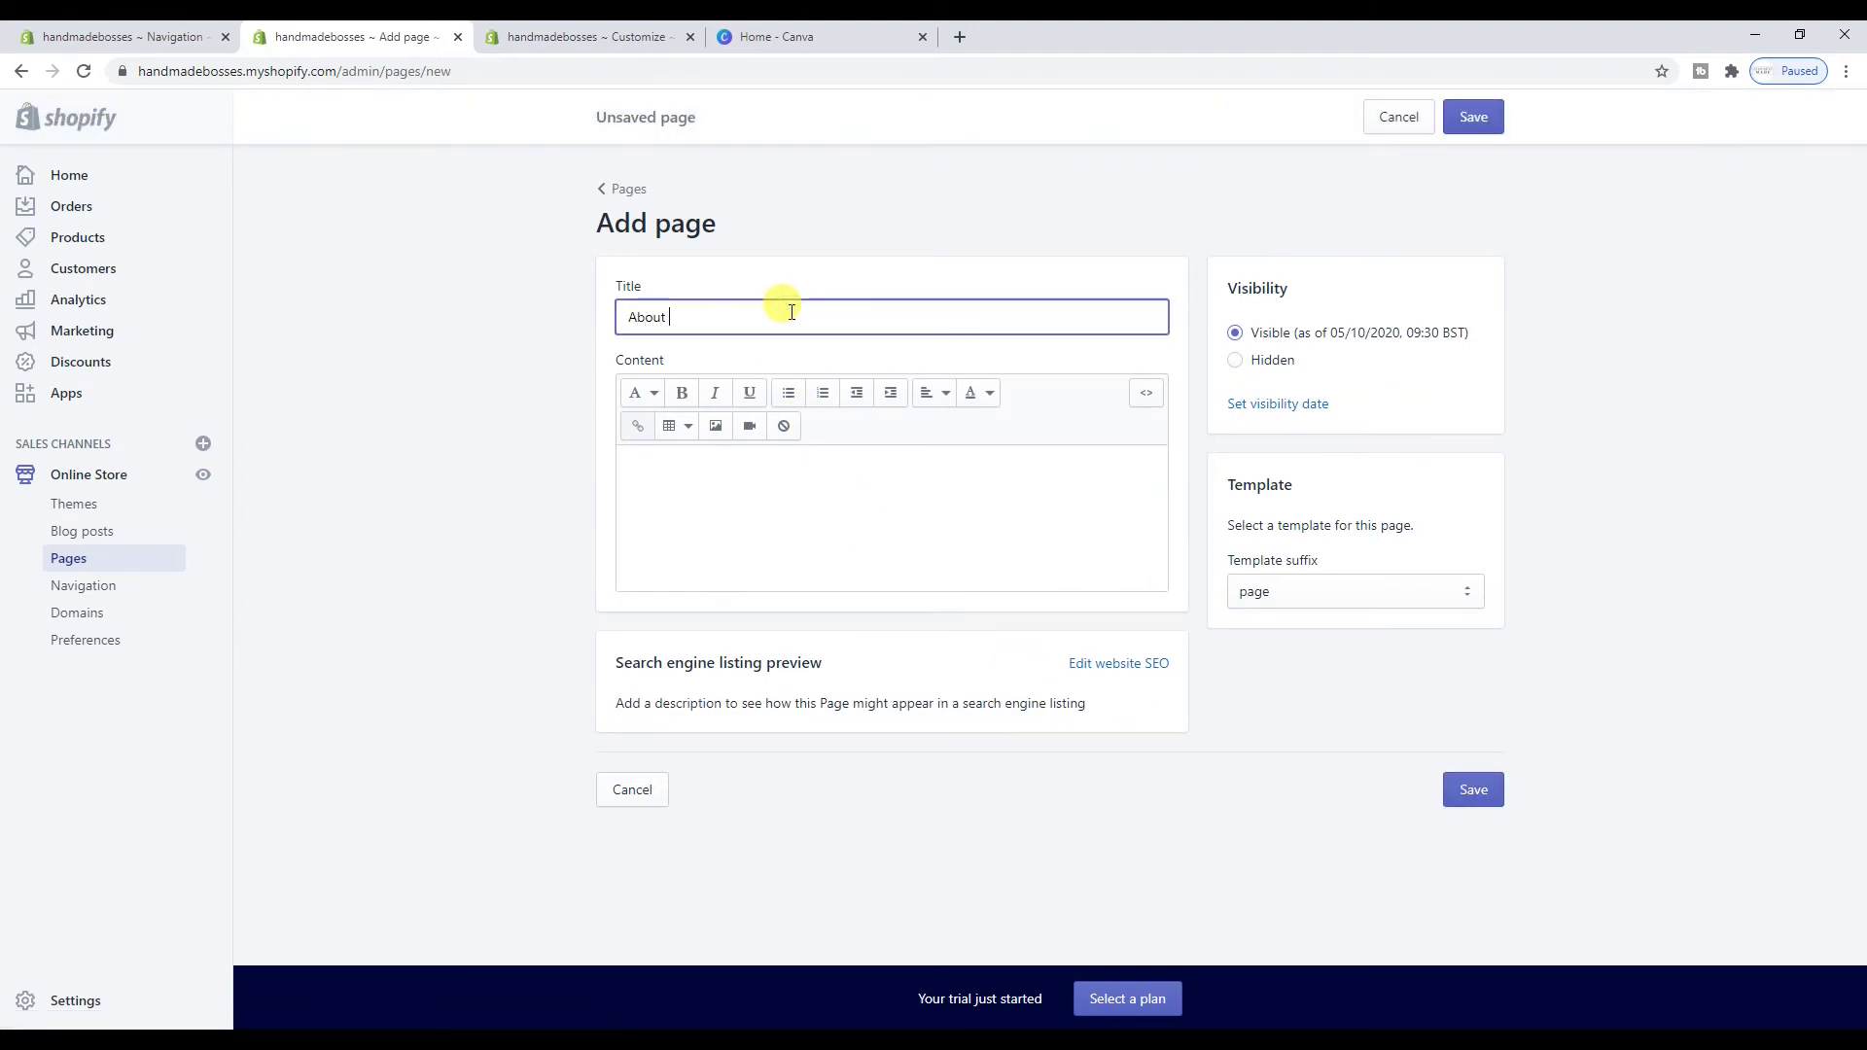
type(" Steph")
left_click(1475, 788)
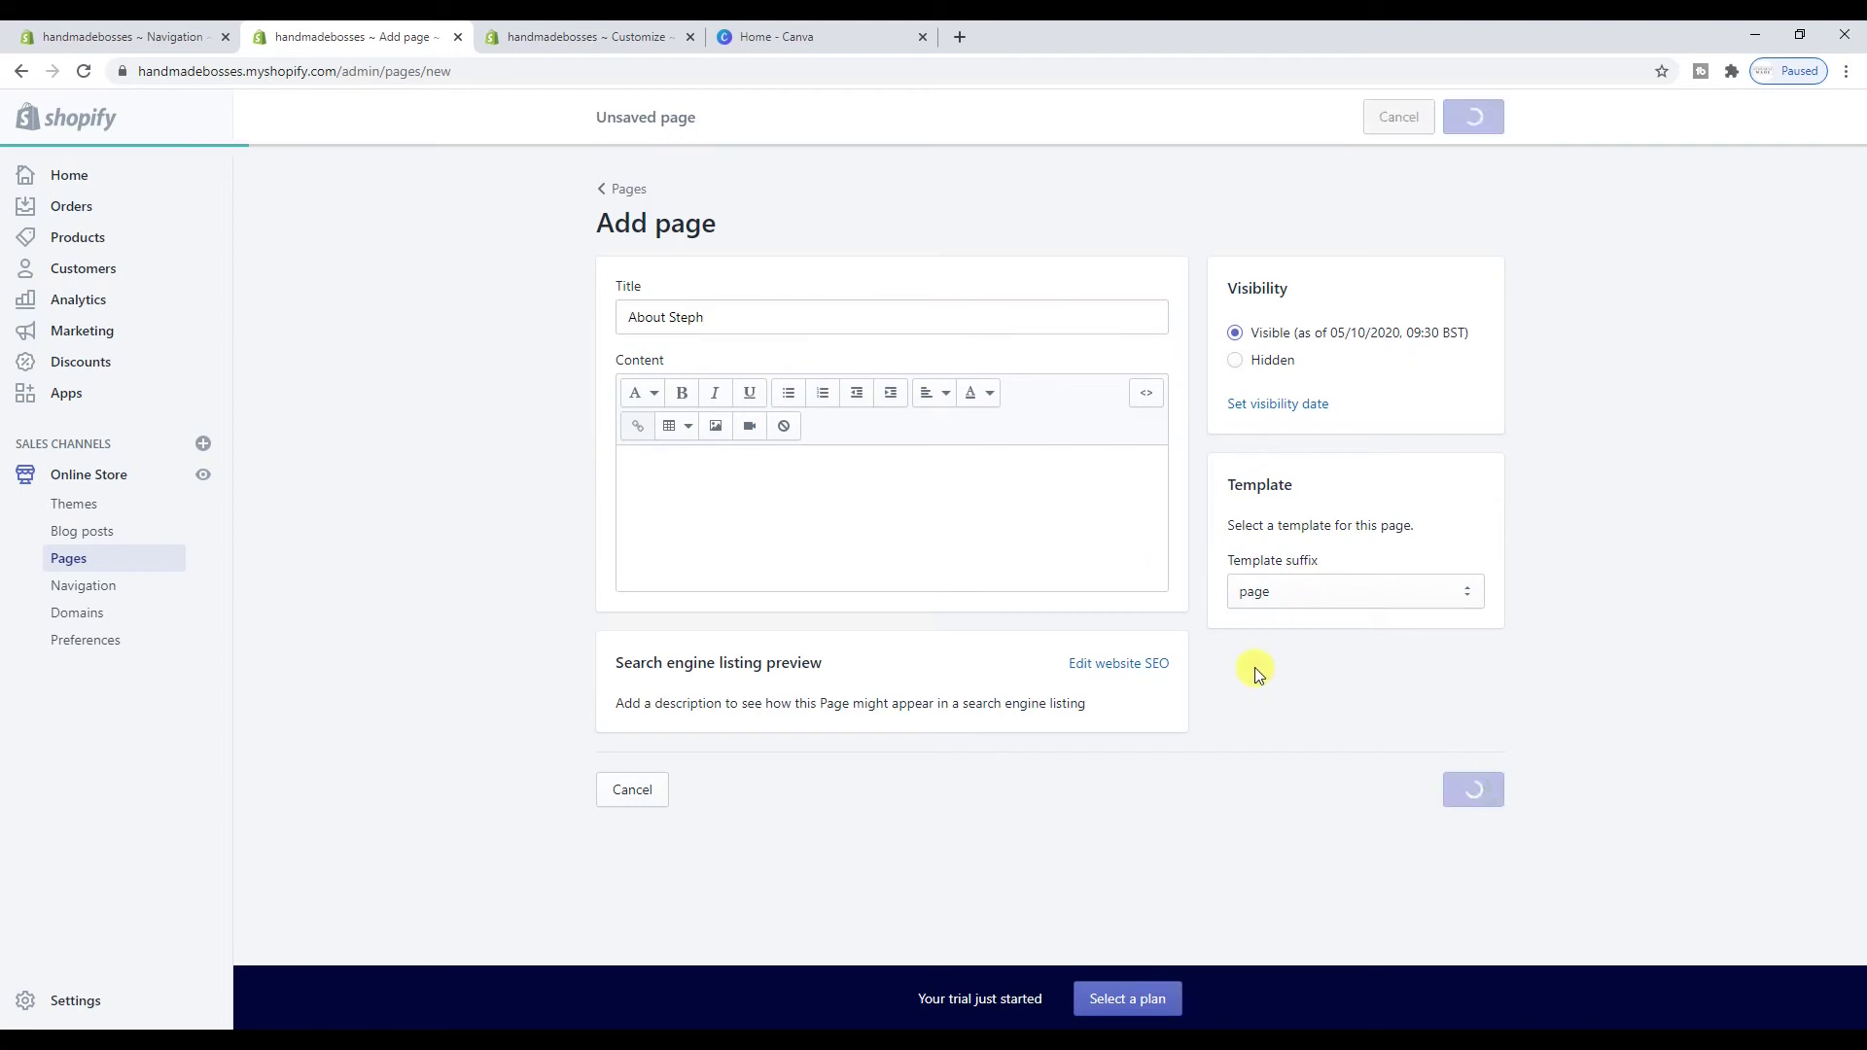
left_click(187, 31)
left_click(673, 592)
left_click(737, 561)
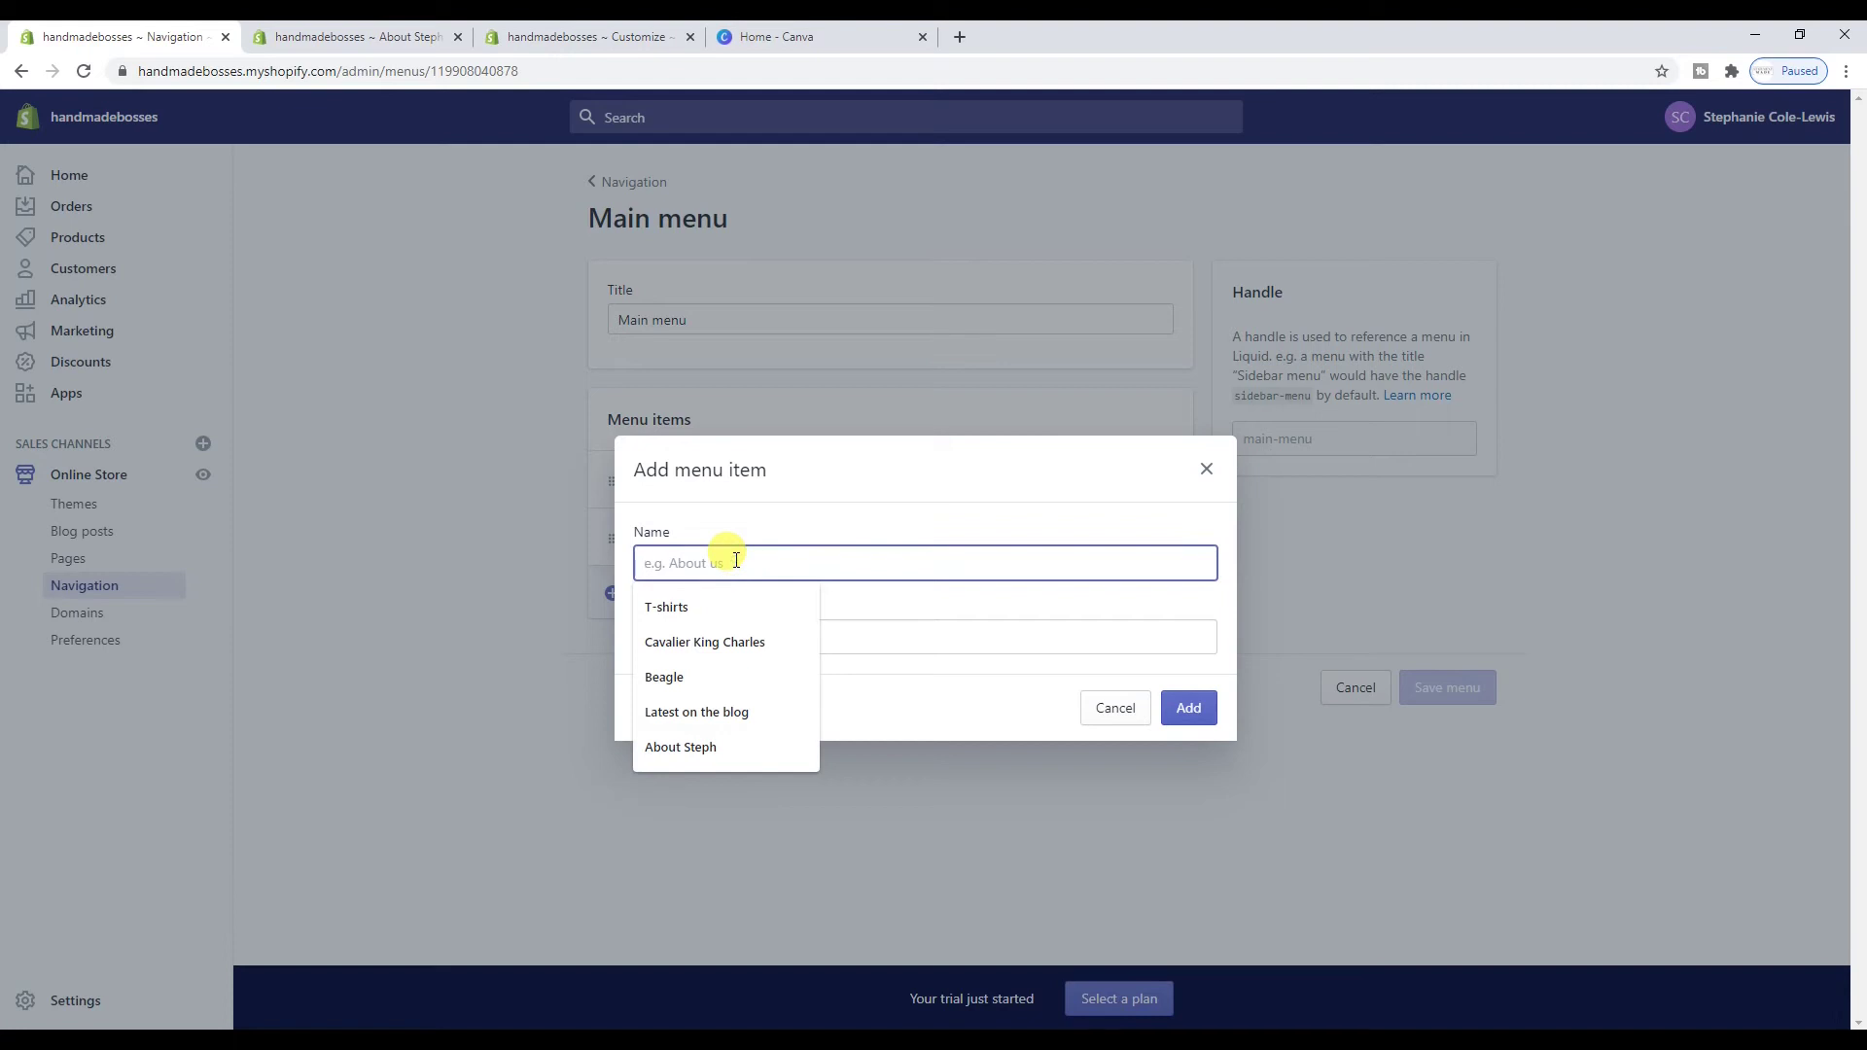
type("Abo")
left_click(737, 605)
left_click(730, 636)
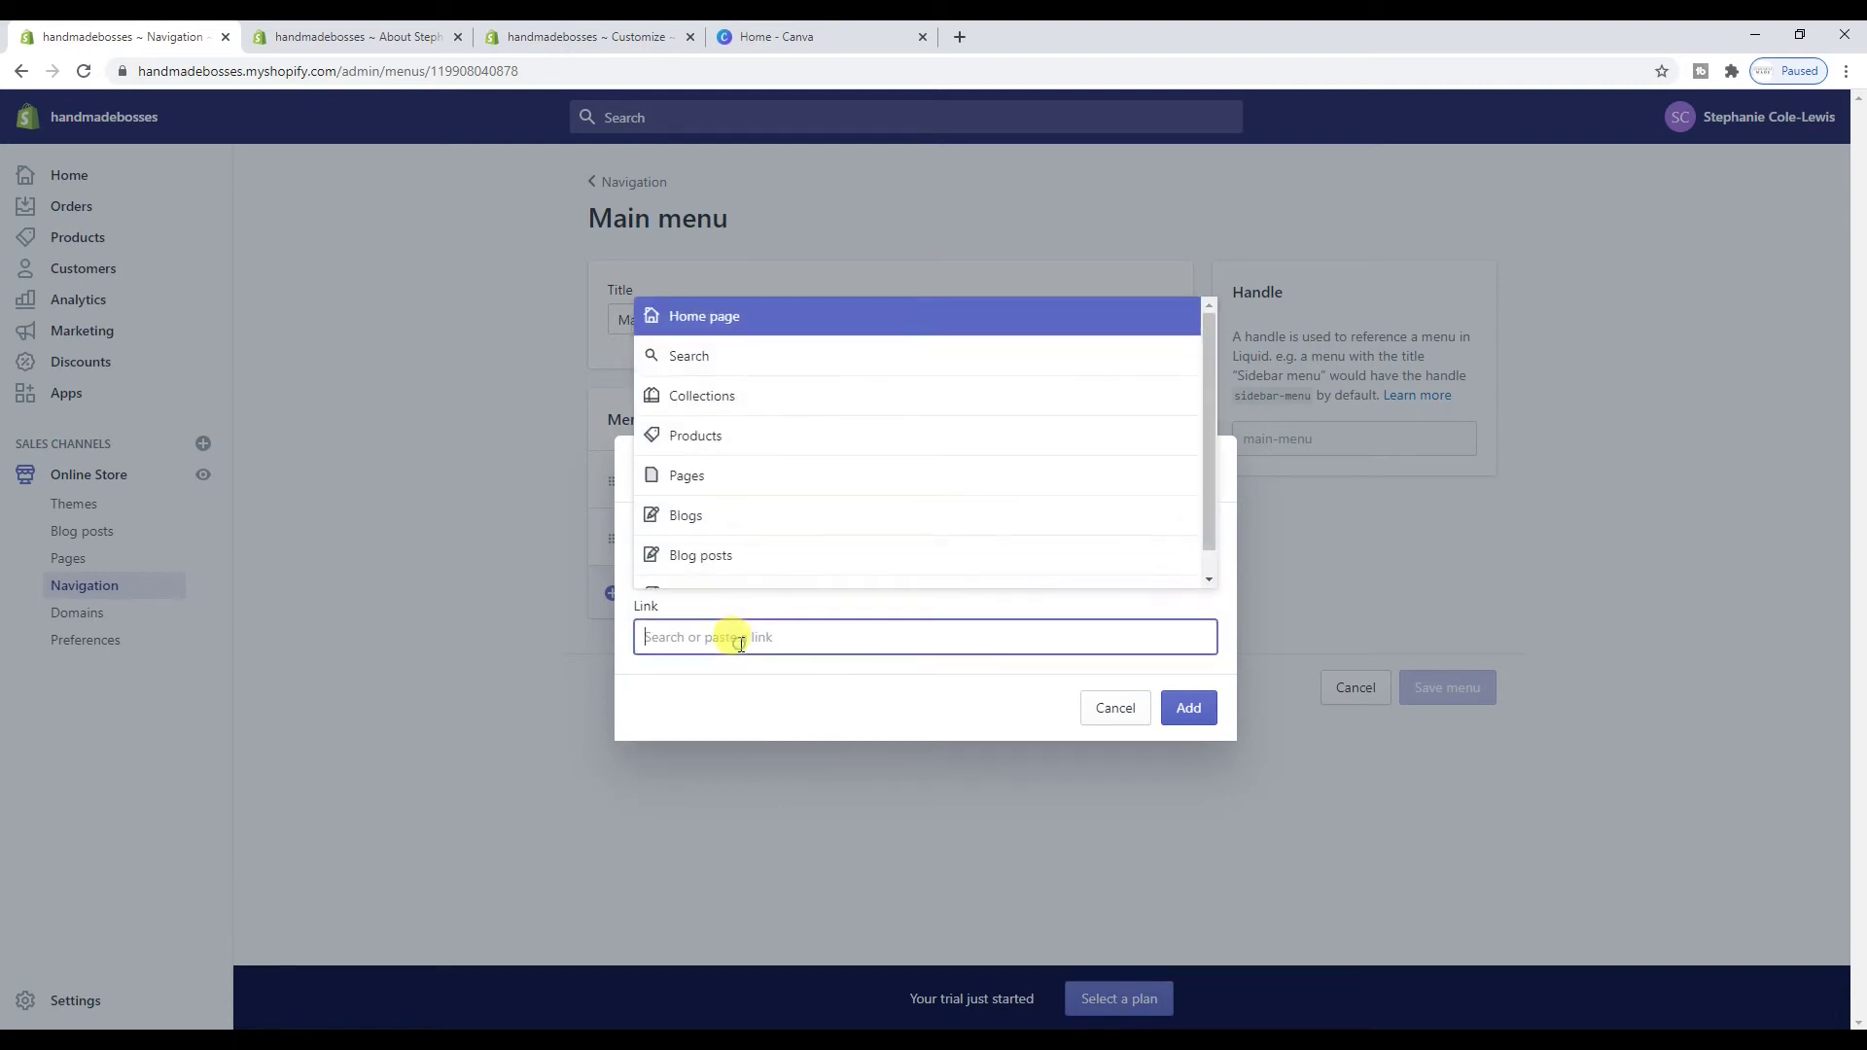
scroll(720, 472, "down", 1)
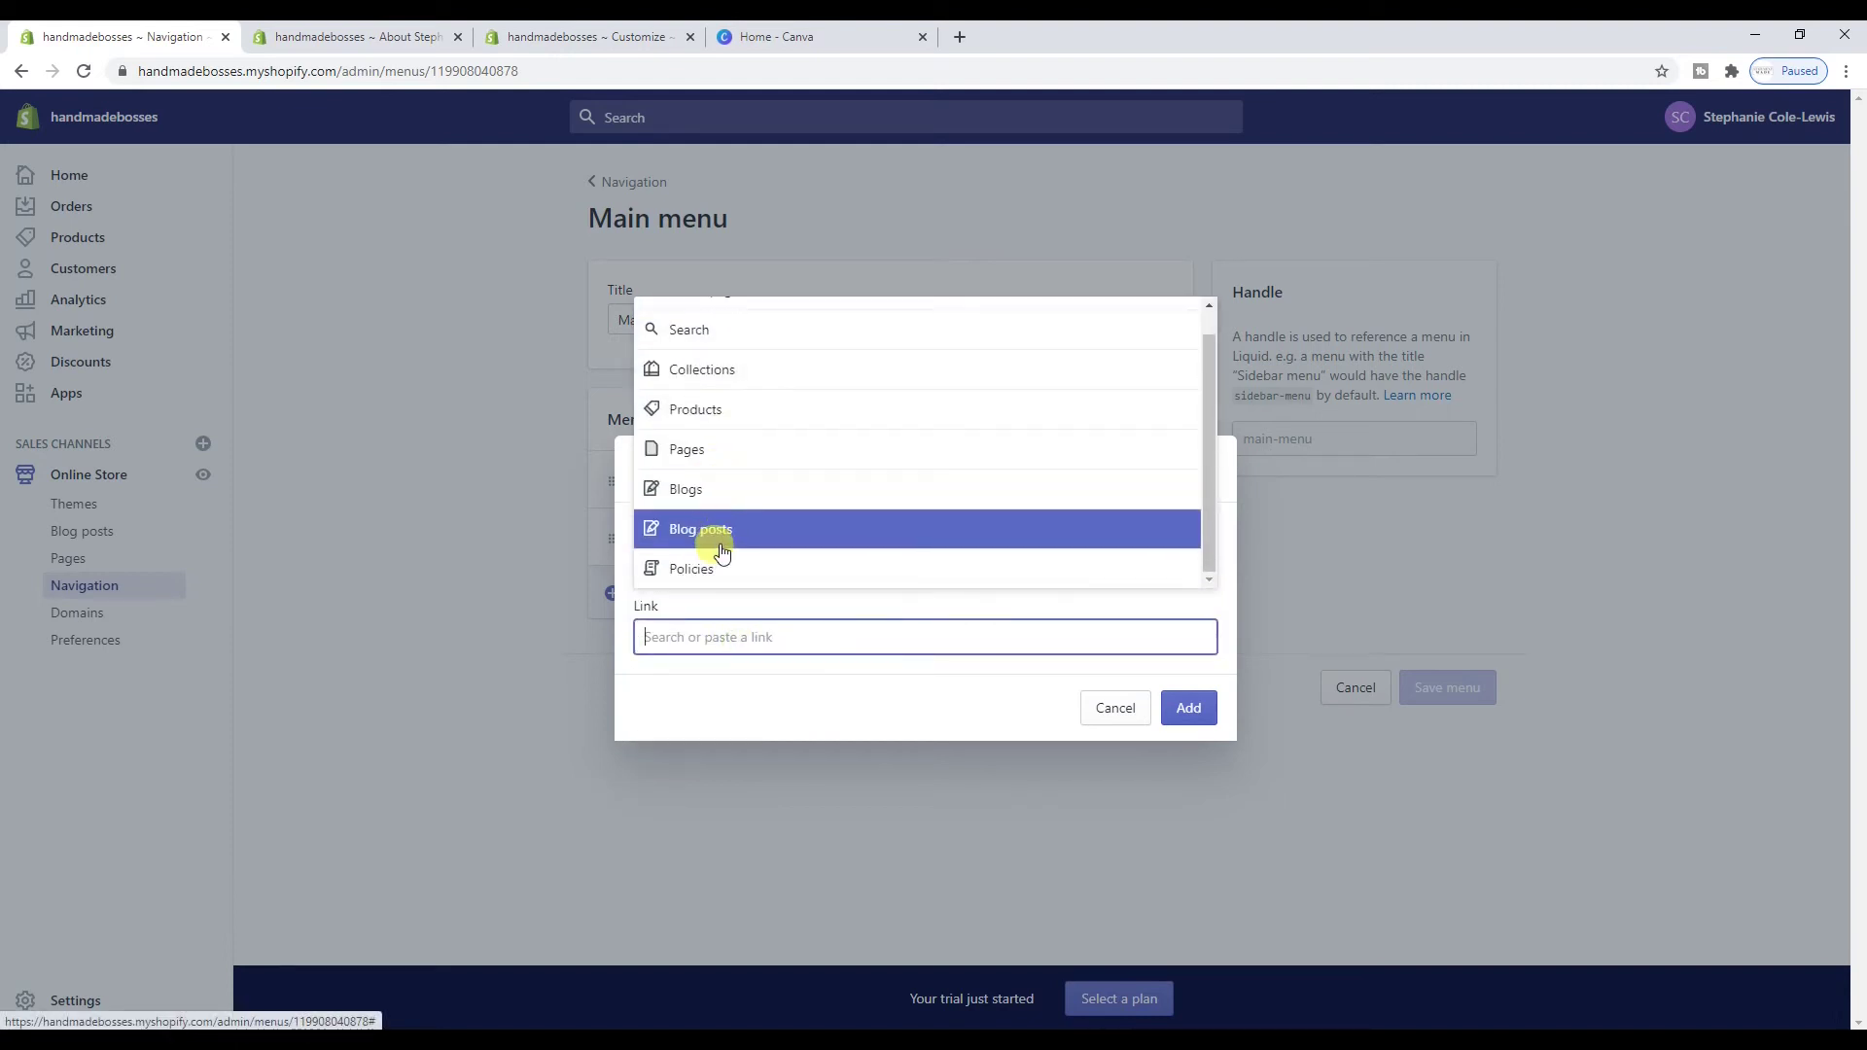
scroll(720, 539, "up", 1)
scroll(723, 551, "down", 1)
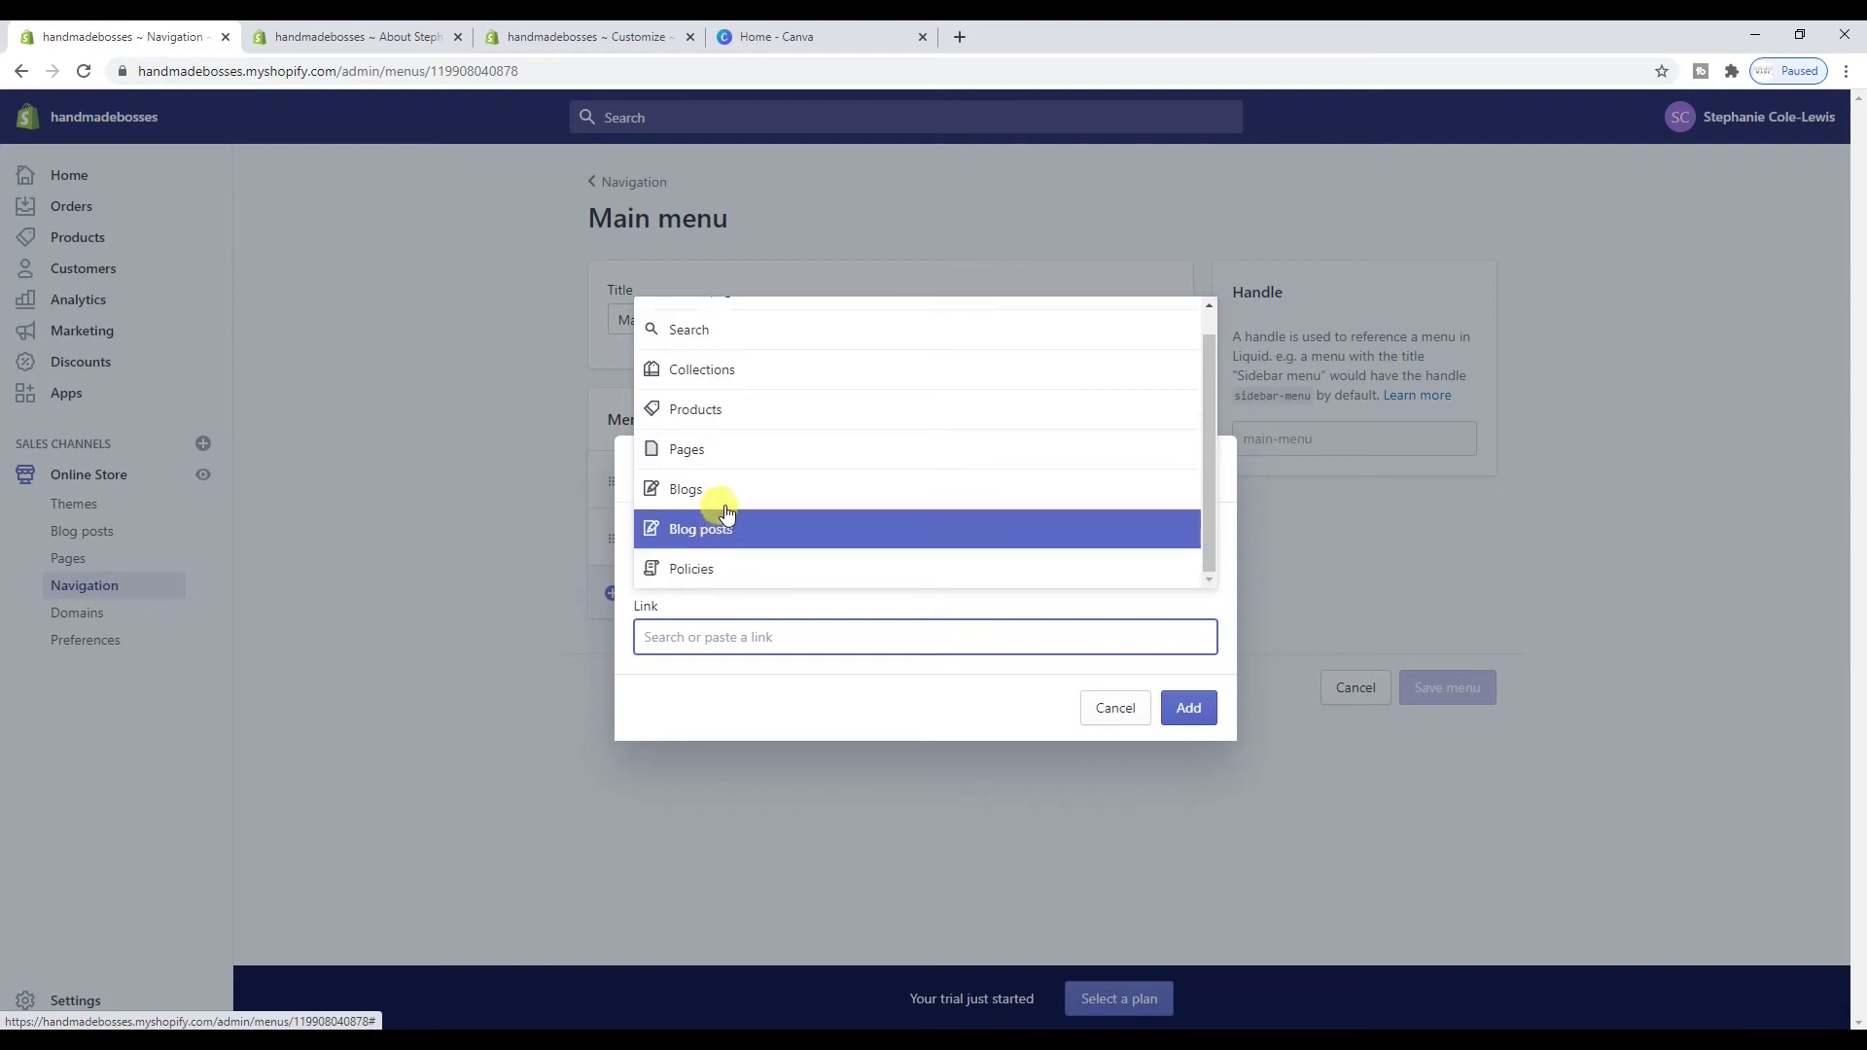
scroll(728, 497, "up", 1)
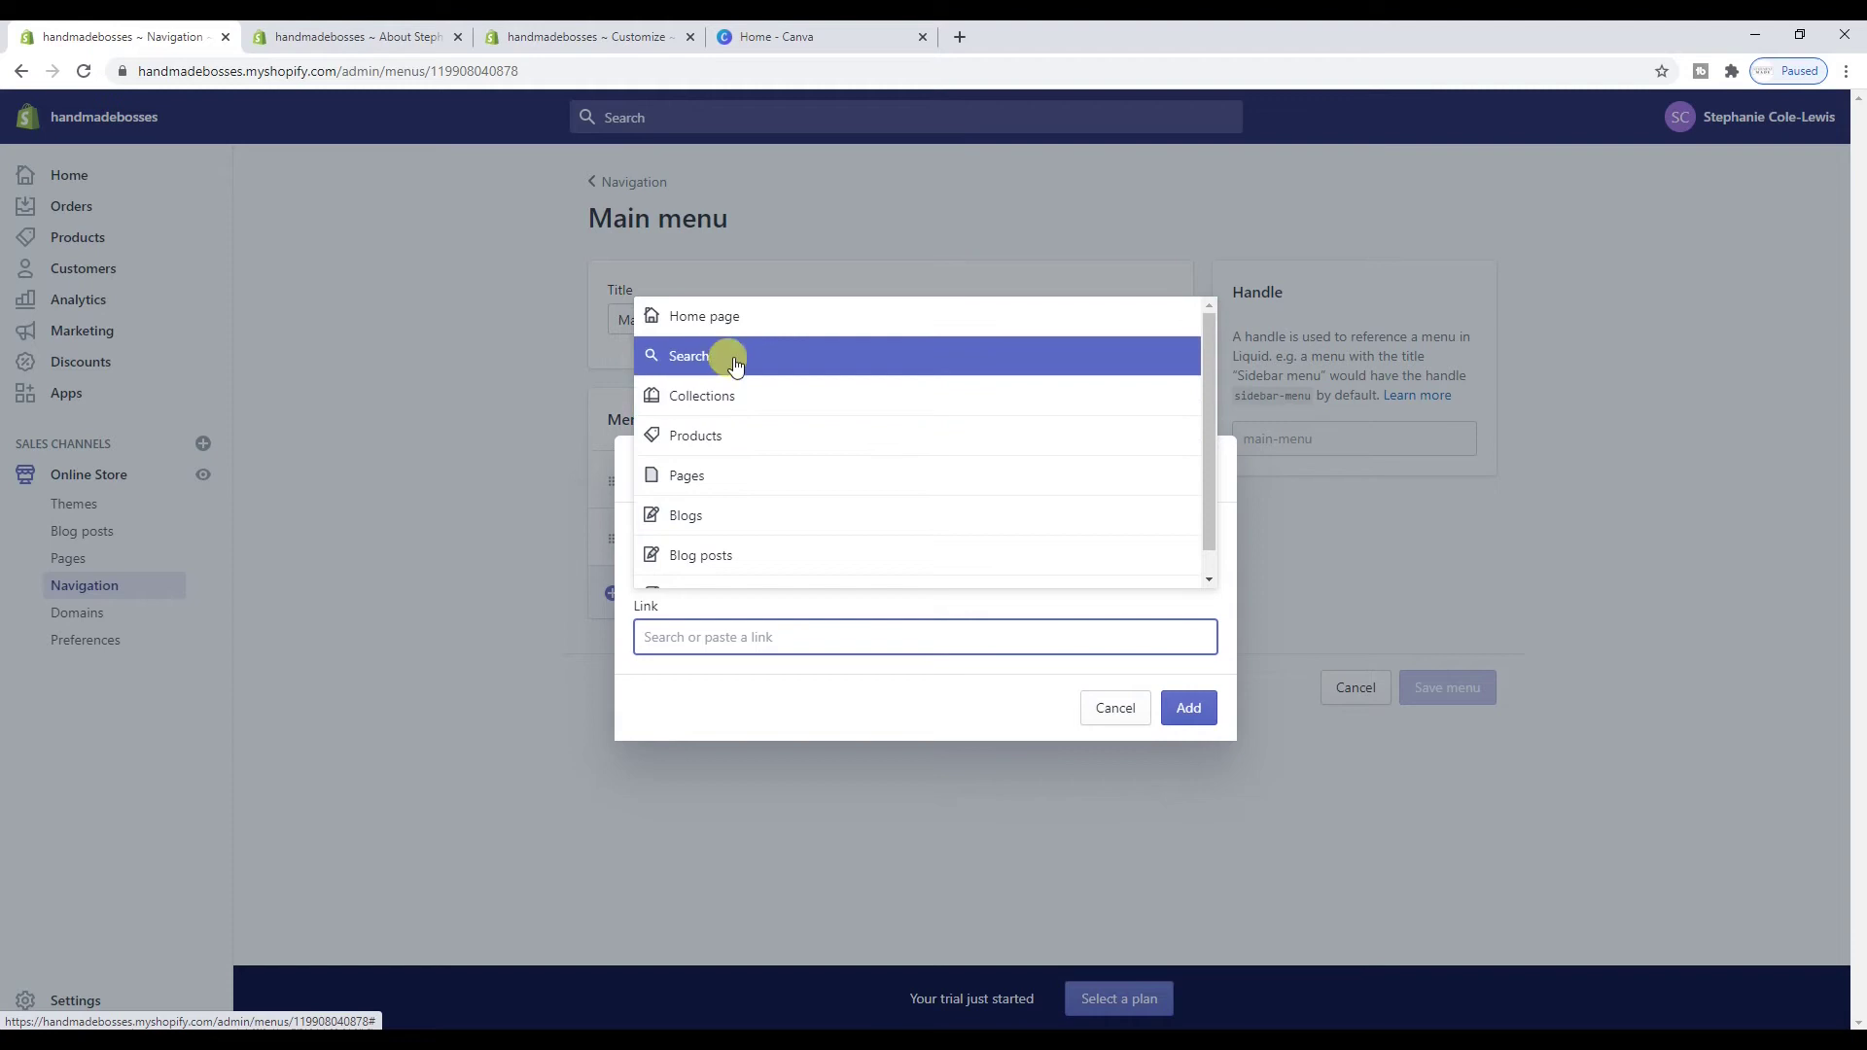
left_click(755, 475)
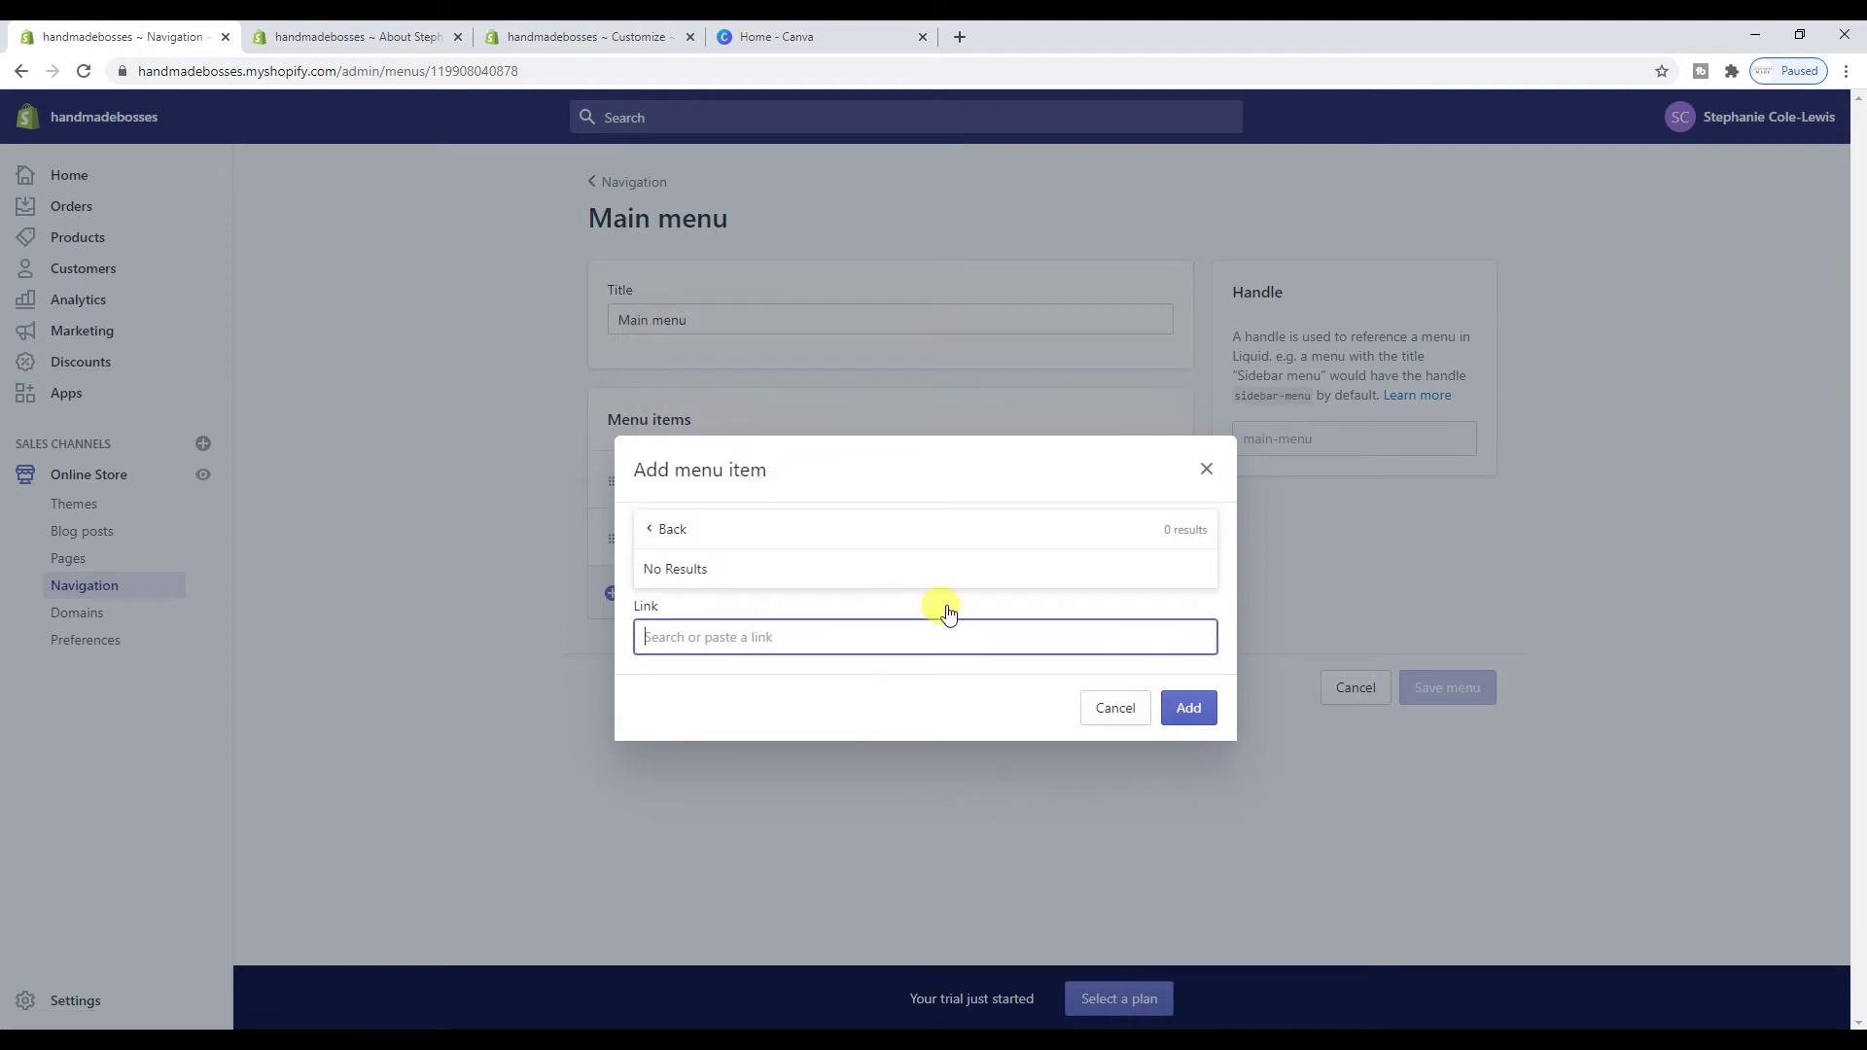
left_click(1099, 700)
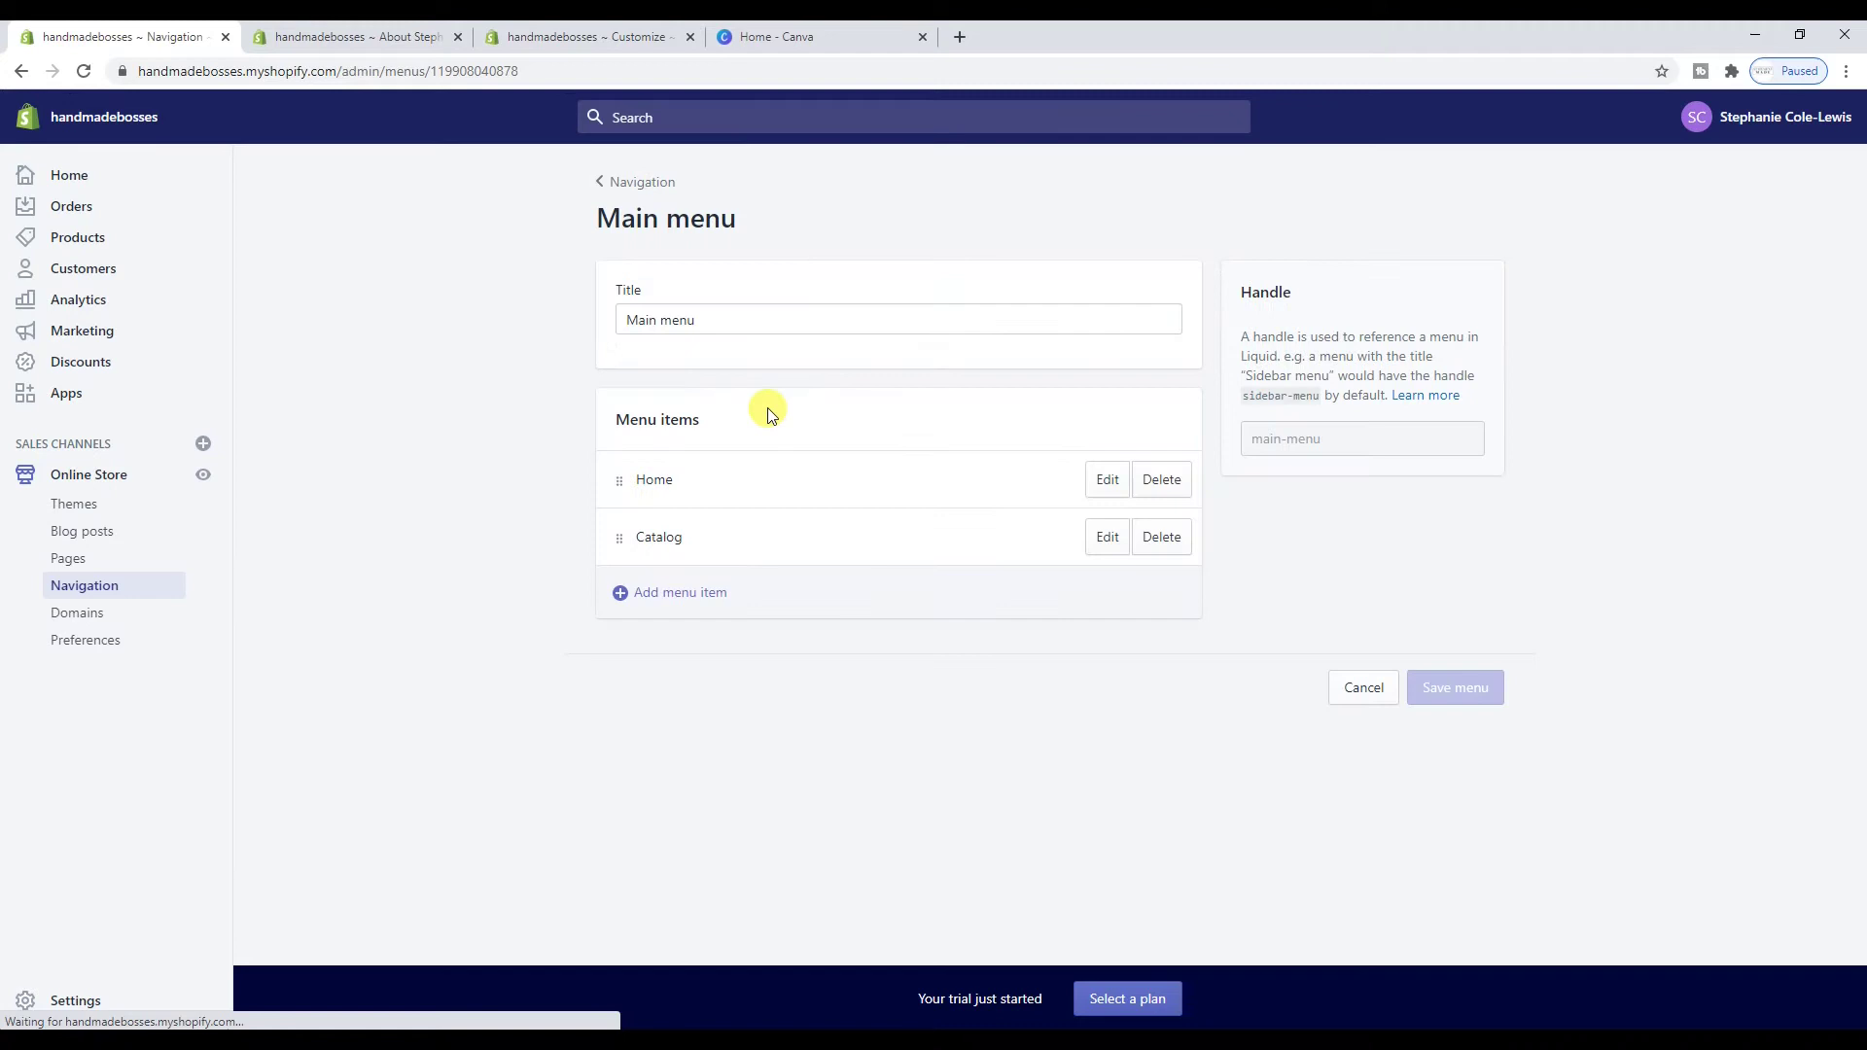
Add a main menu item named after the owner's About page, link it to that page, and save the menu
left_click(702, 595)
left_click(688, 563)
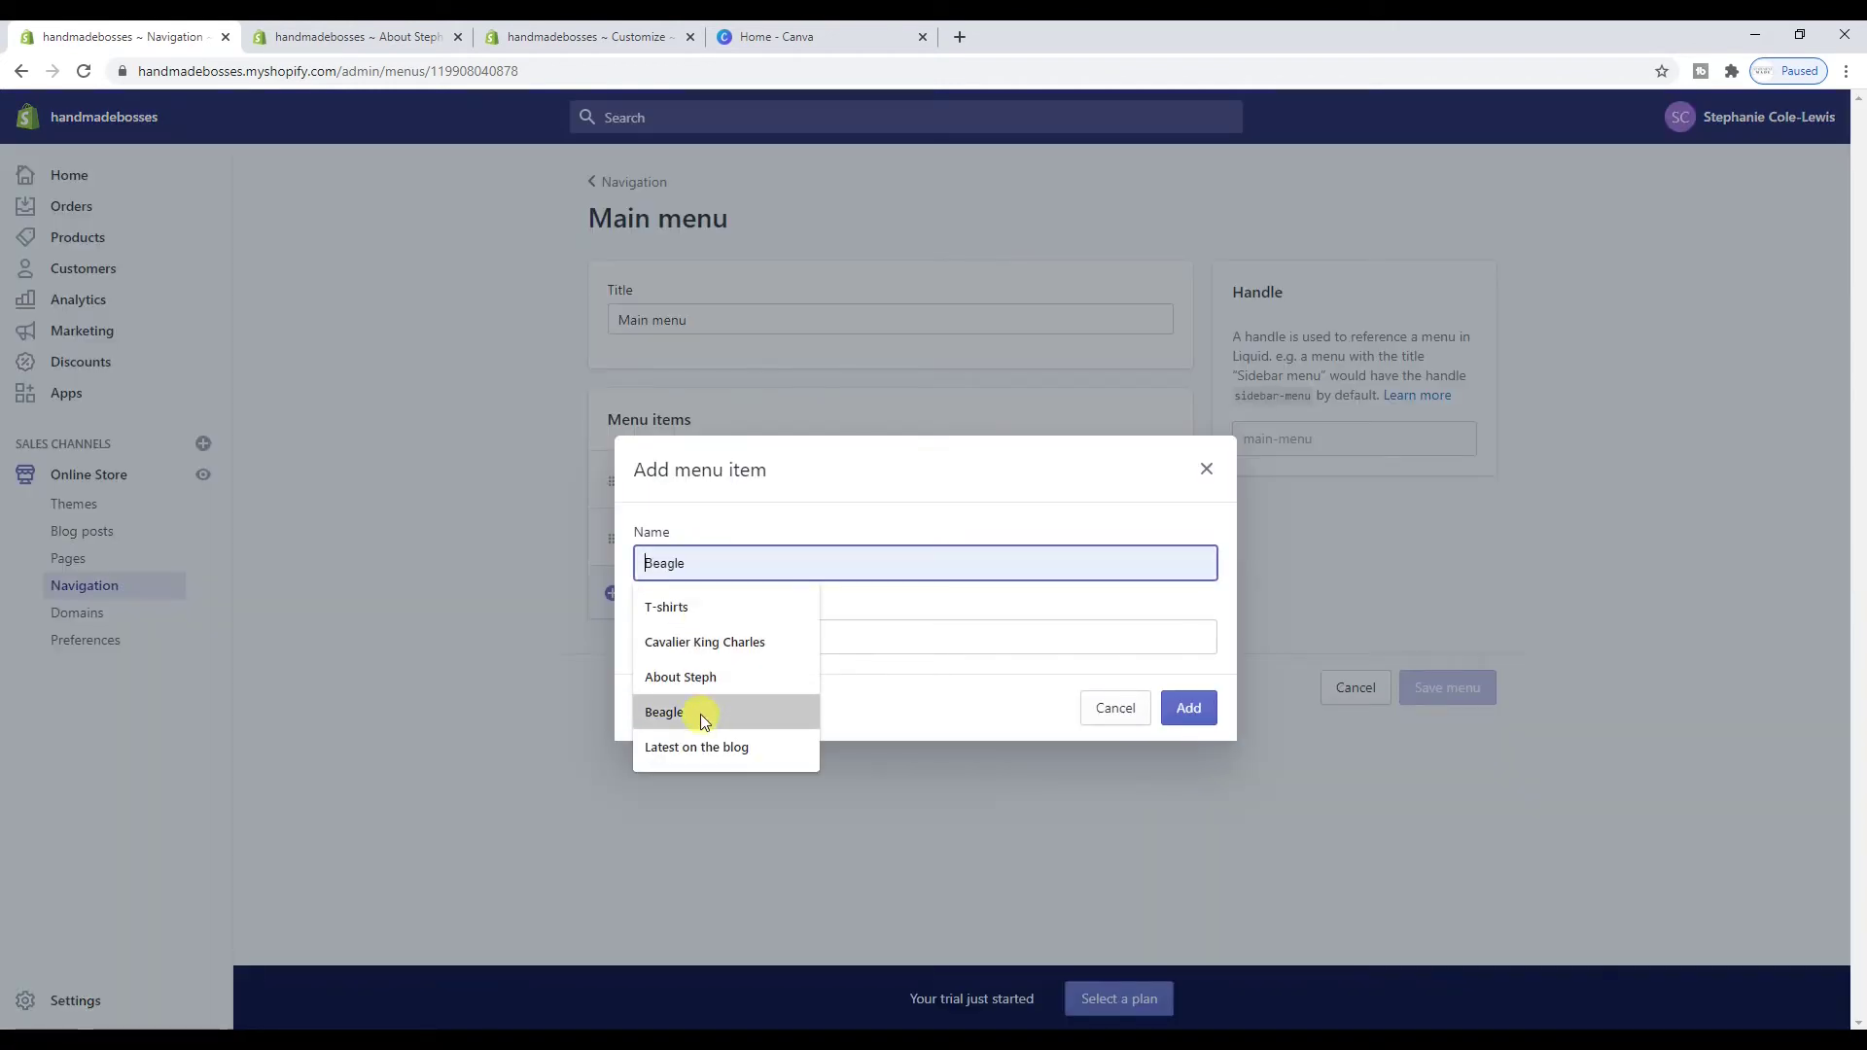
left_click(703, 673)
left_click(698, 623)
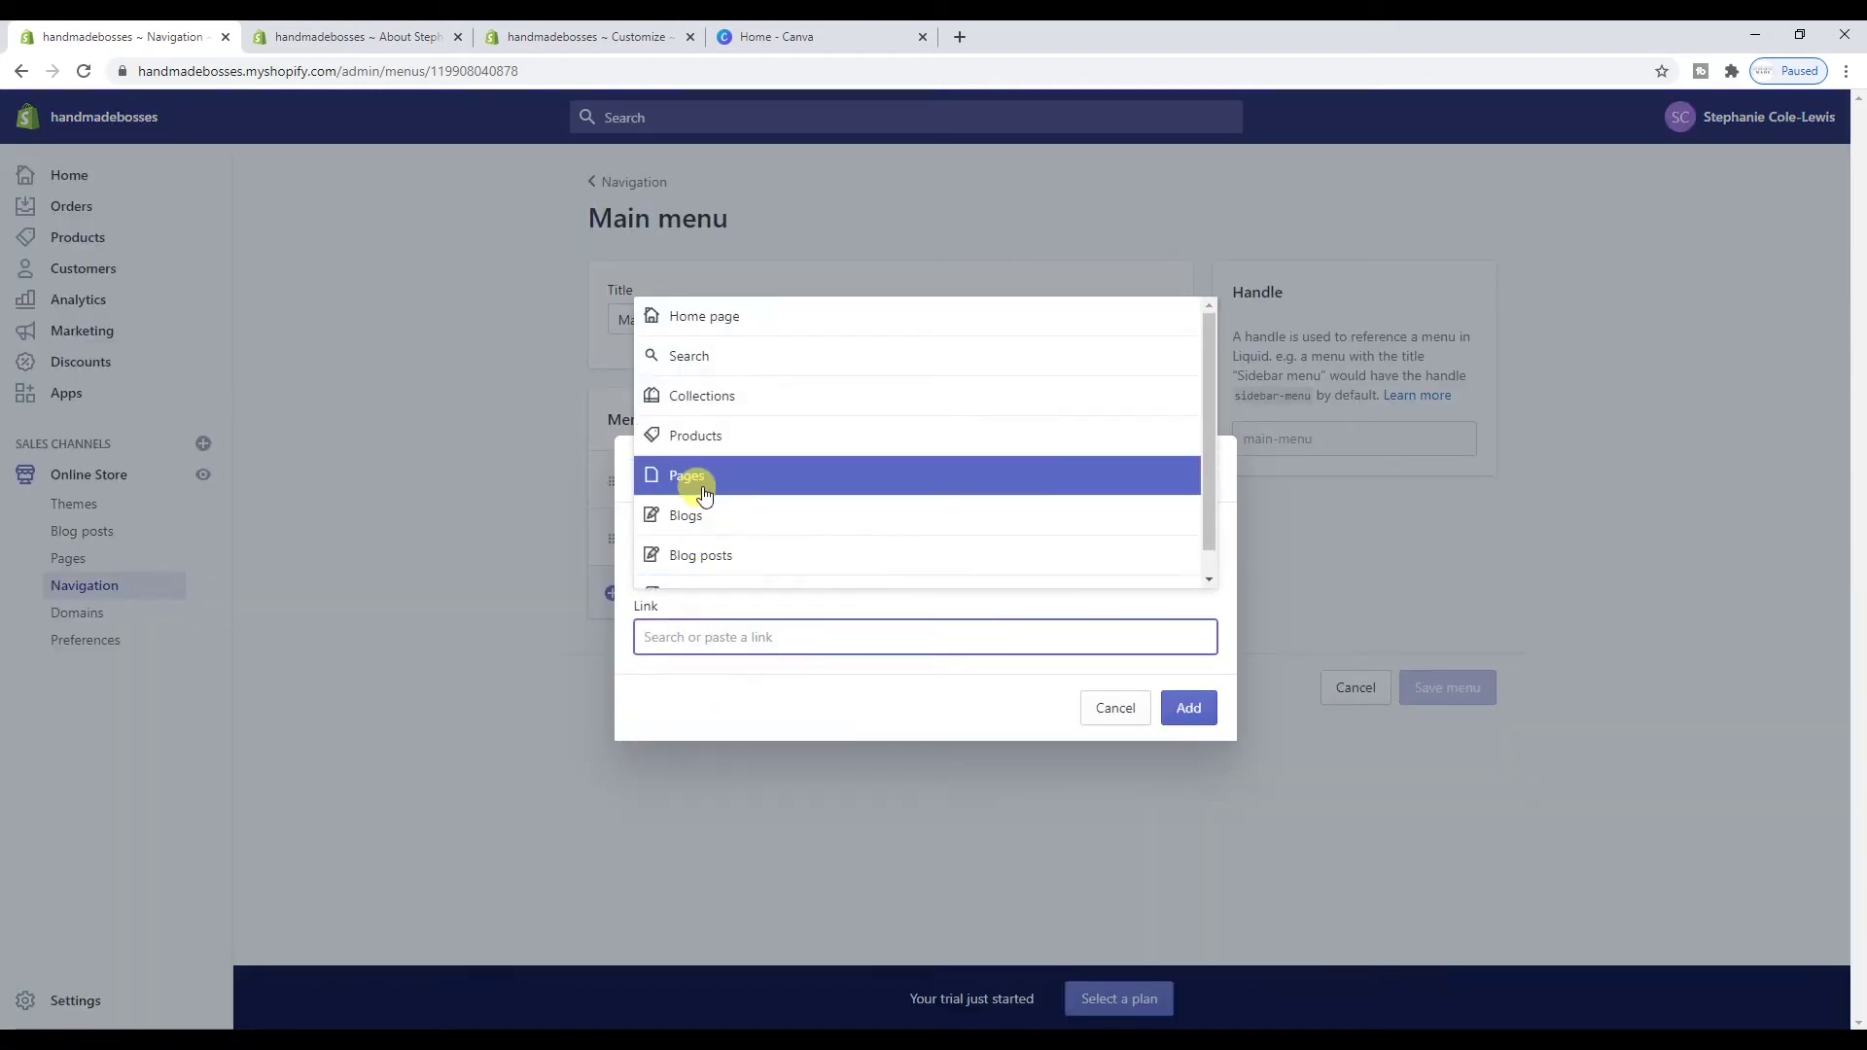
left_click(687, 479)
left_click(749, 581)
left_click(1189, 708)
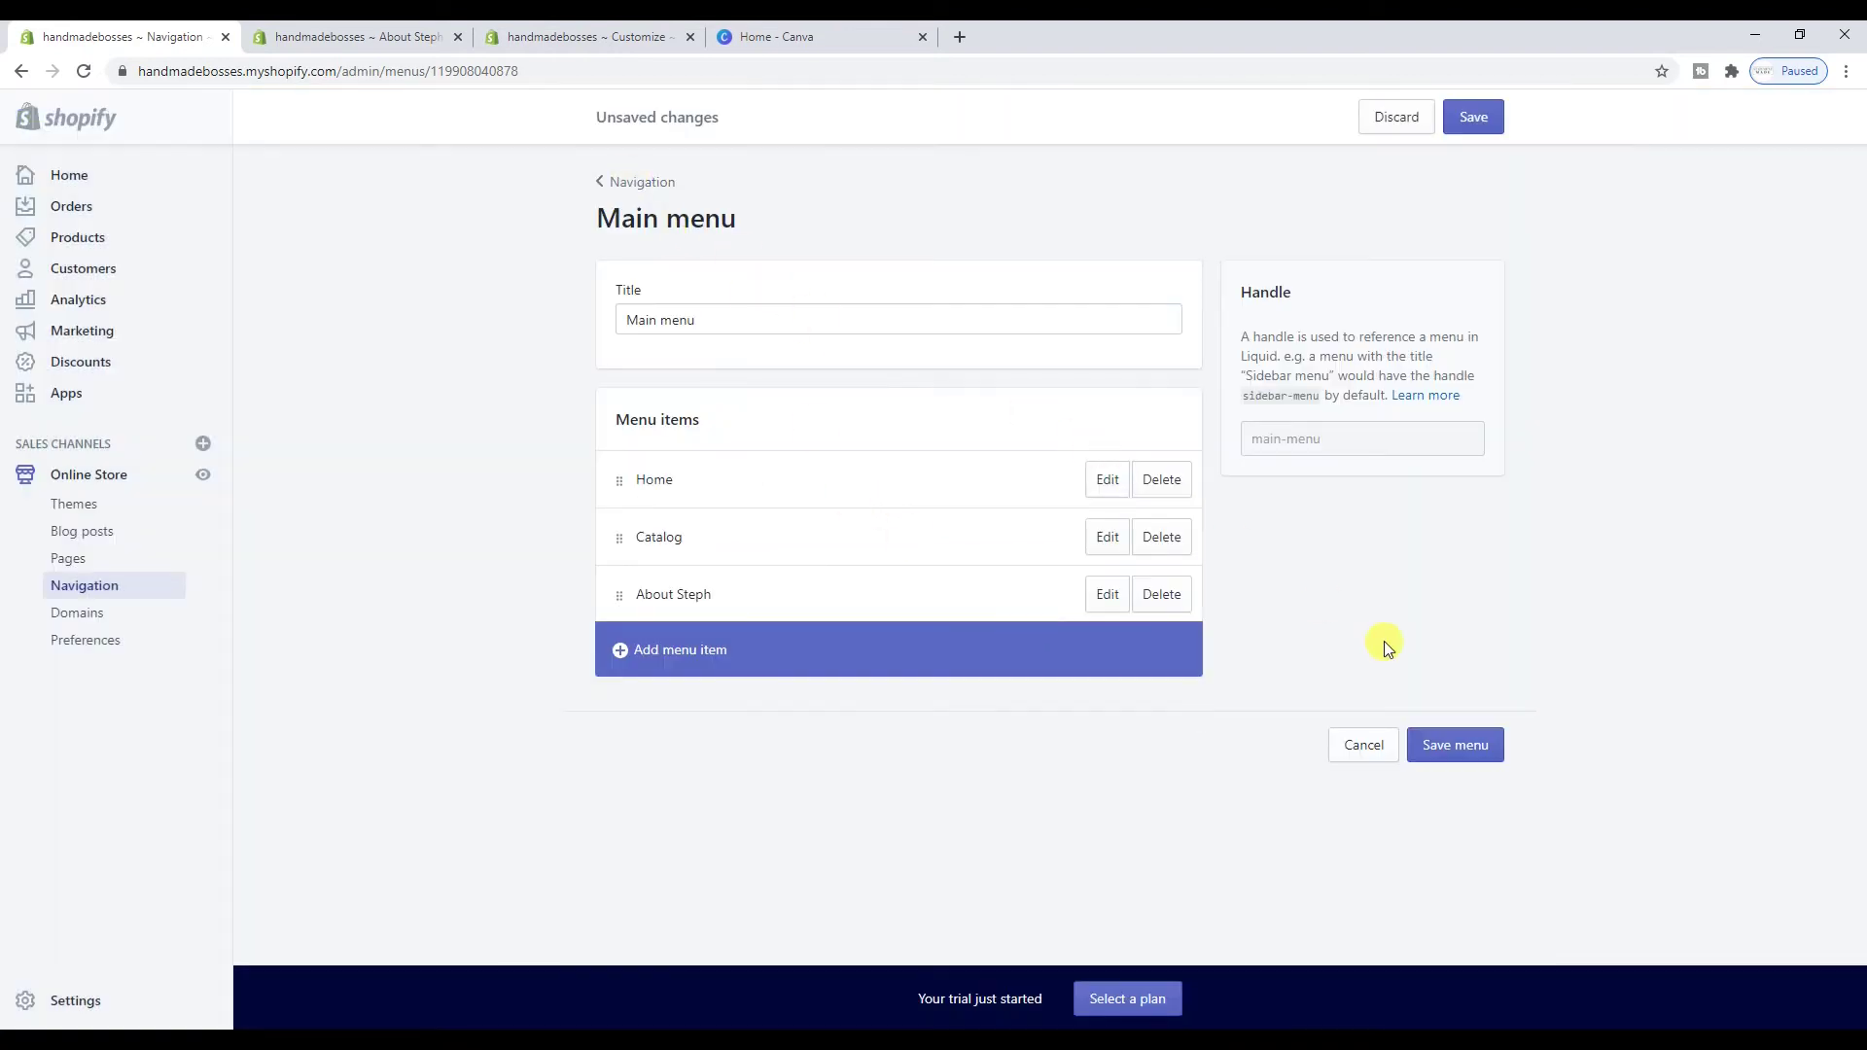
left_click(1473, 744)
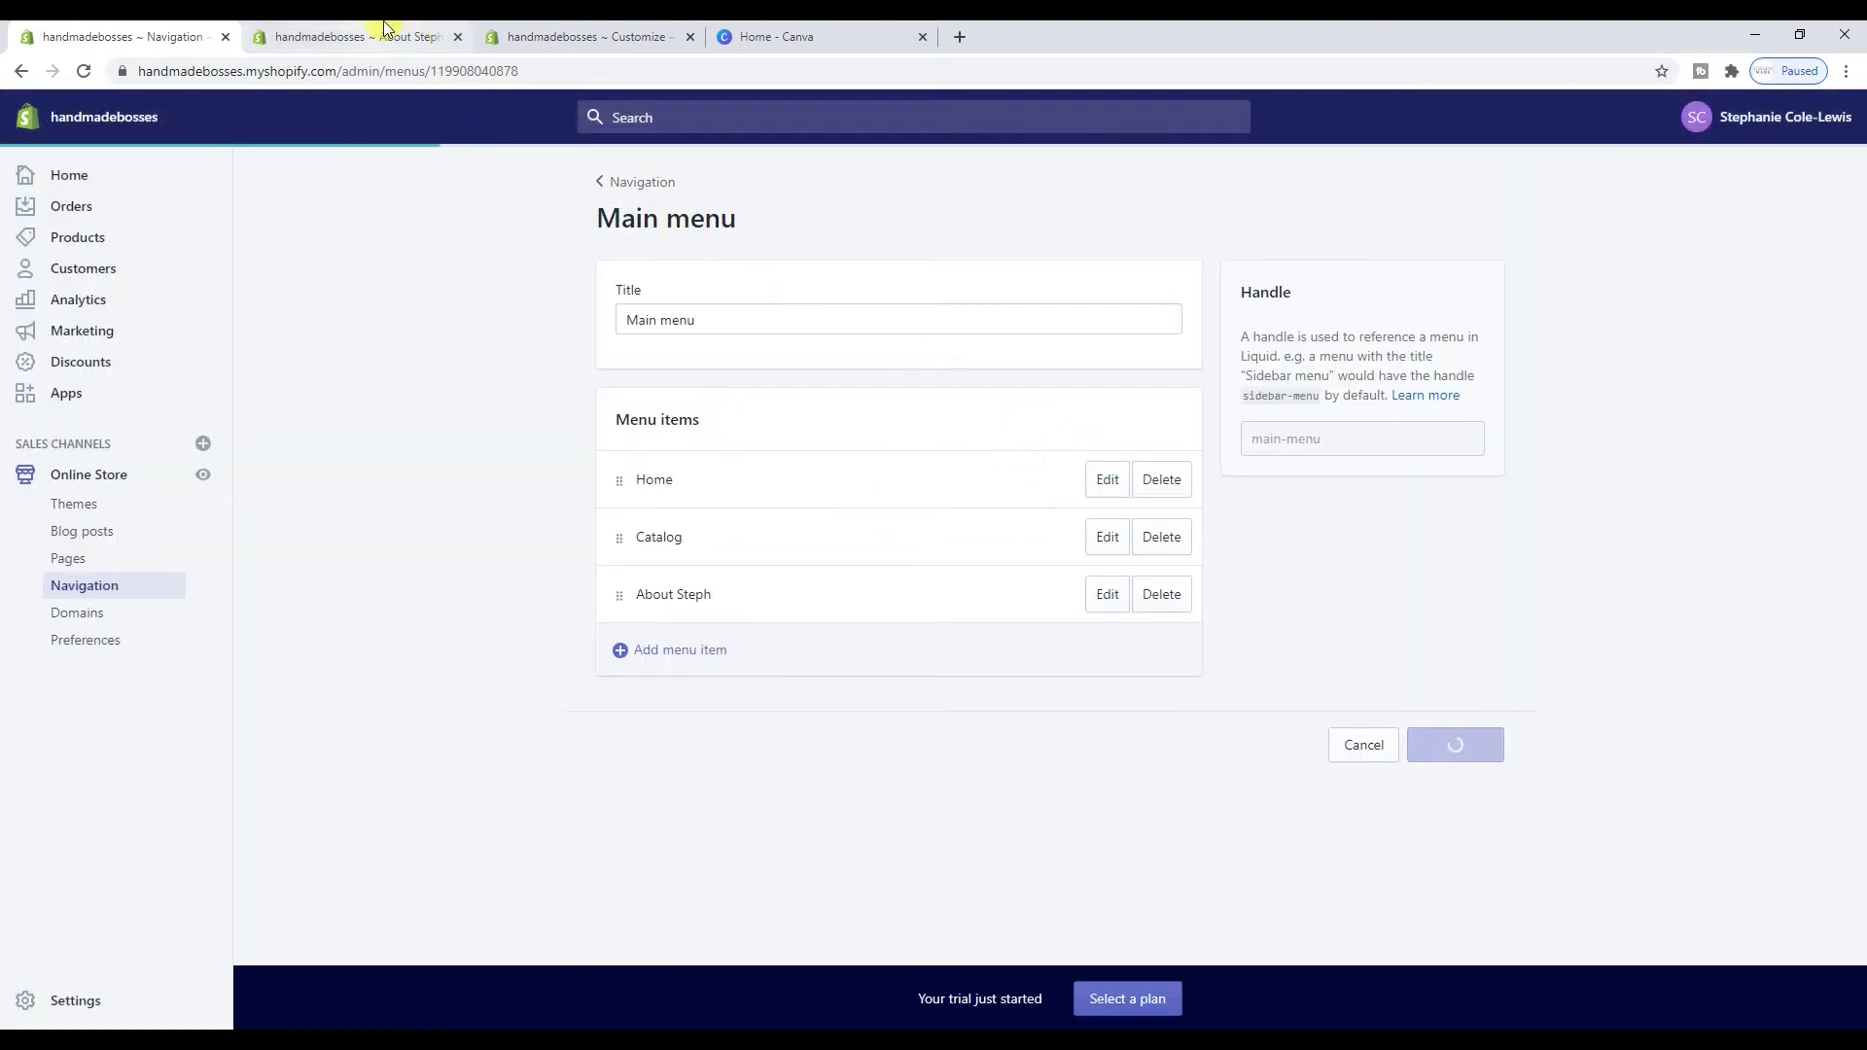
Reload the theme editor's home page preview to check the items in the store header's navigation
left_click(388, 36)
left_click(542, 39)
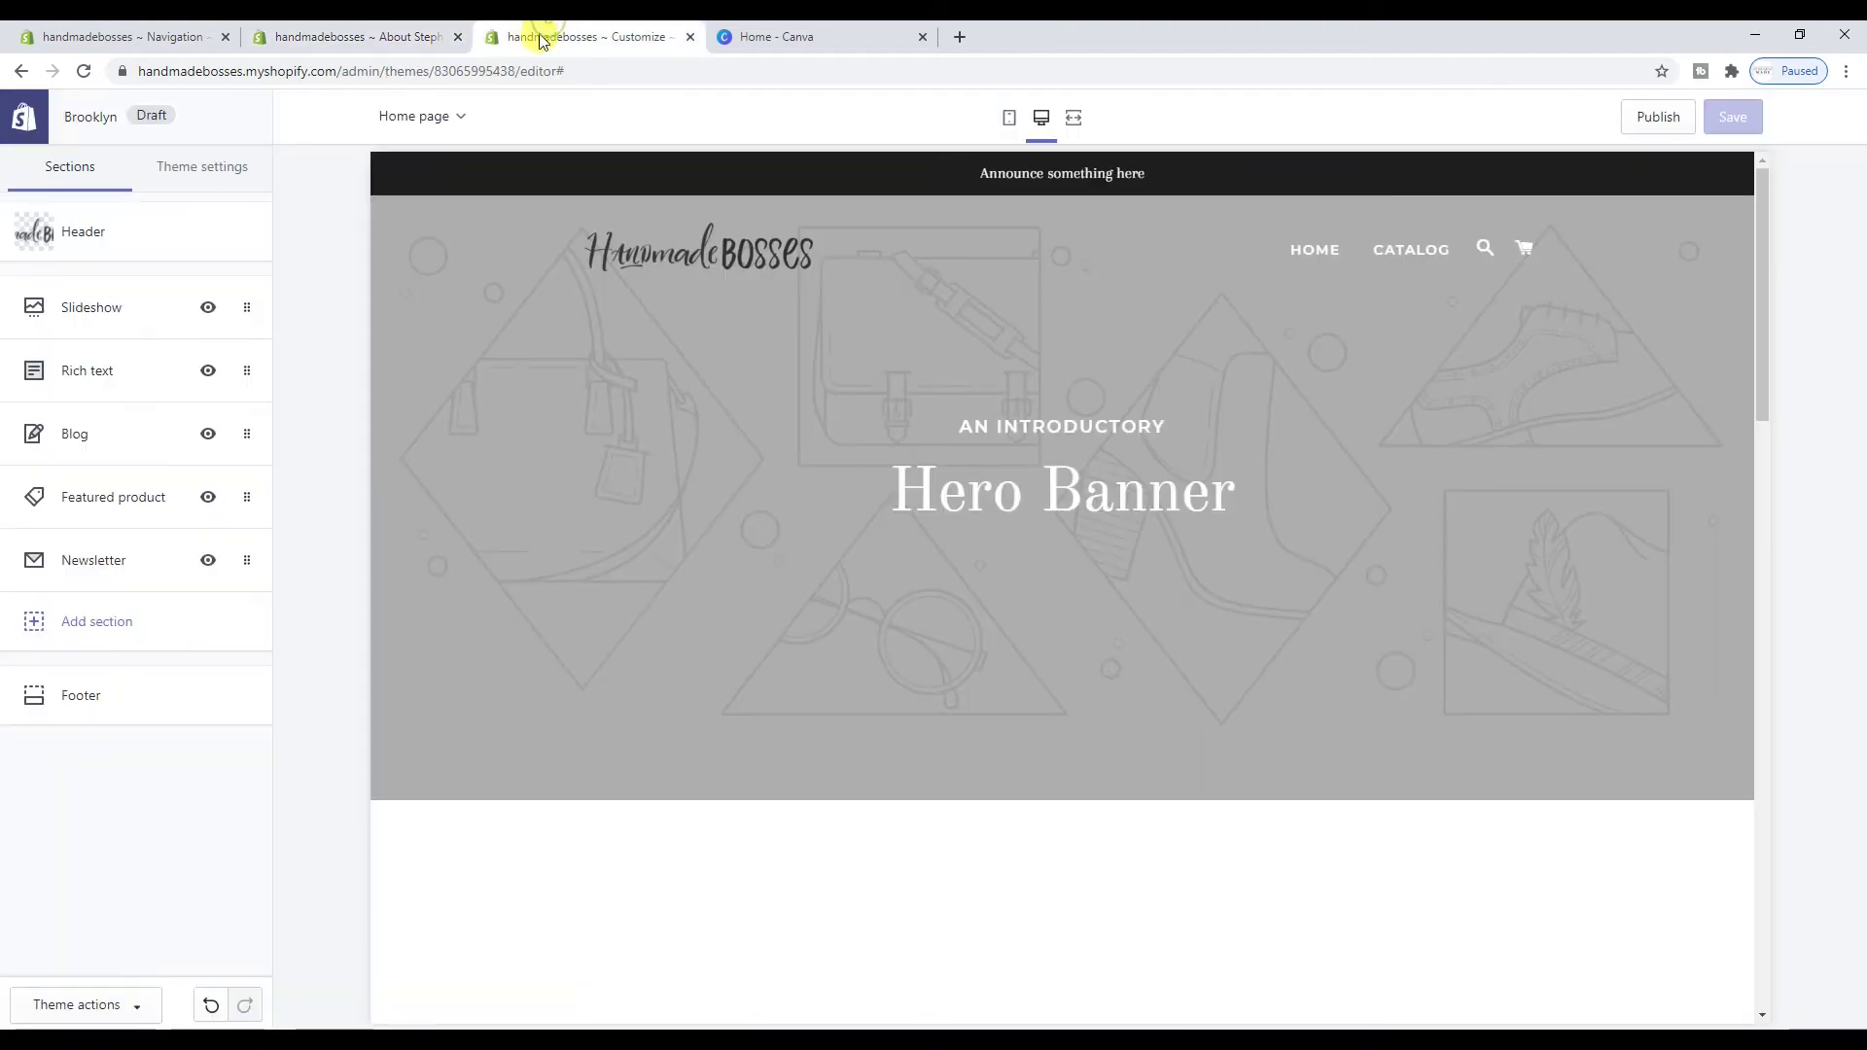
left_click(85, 73)
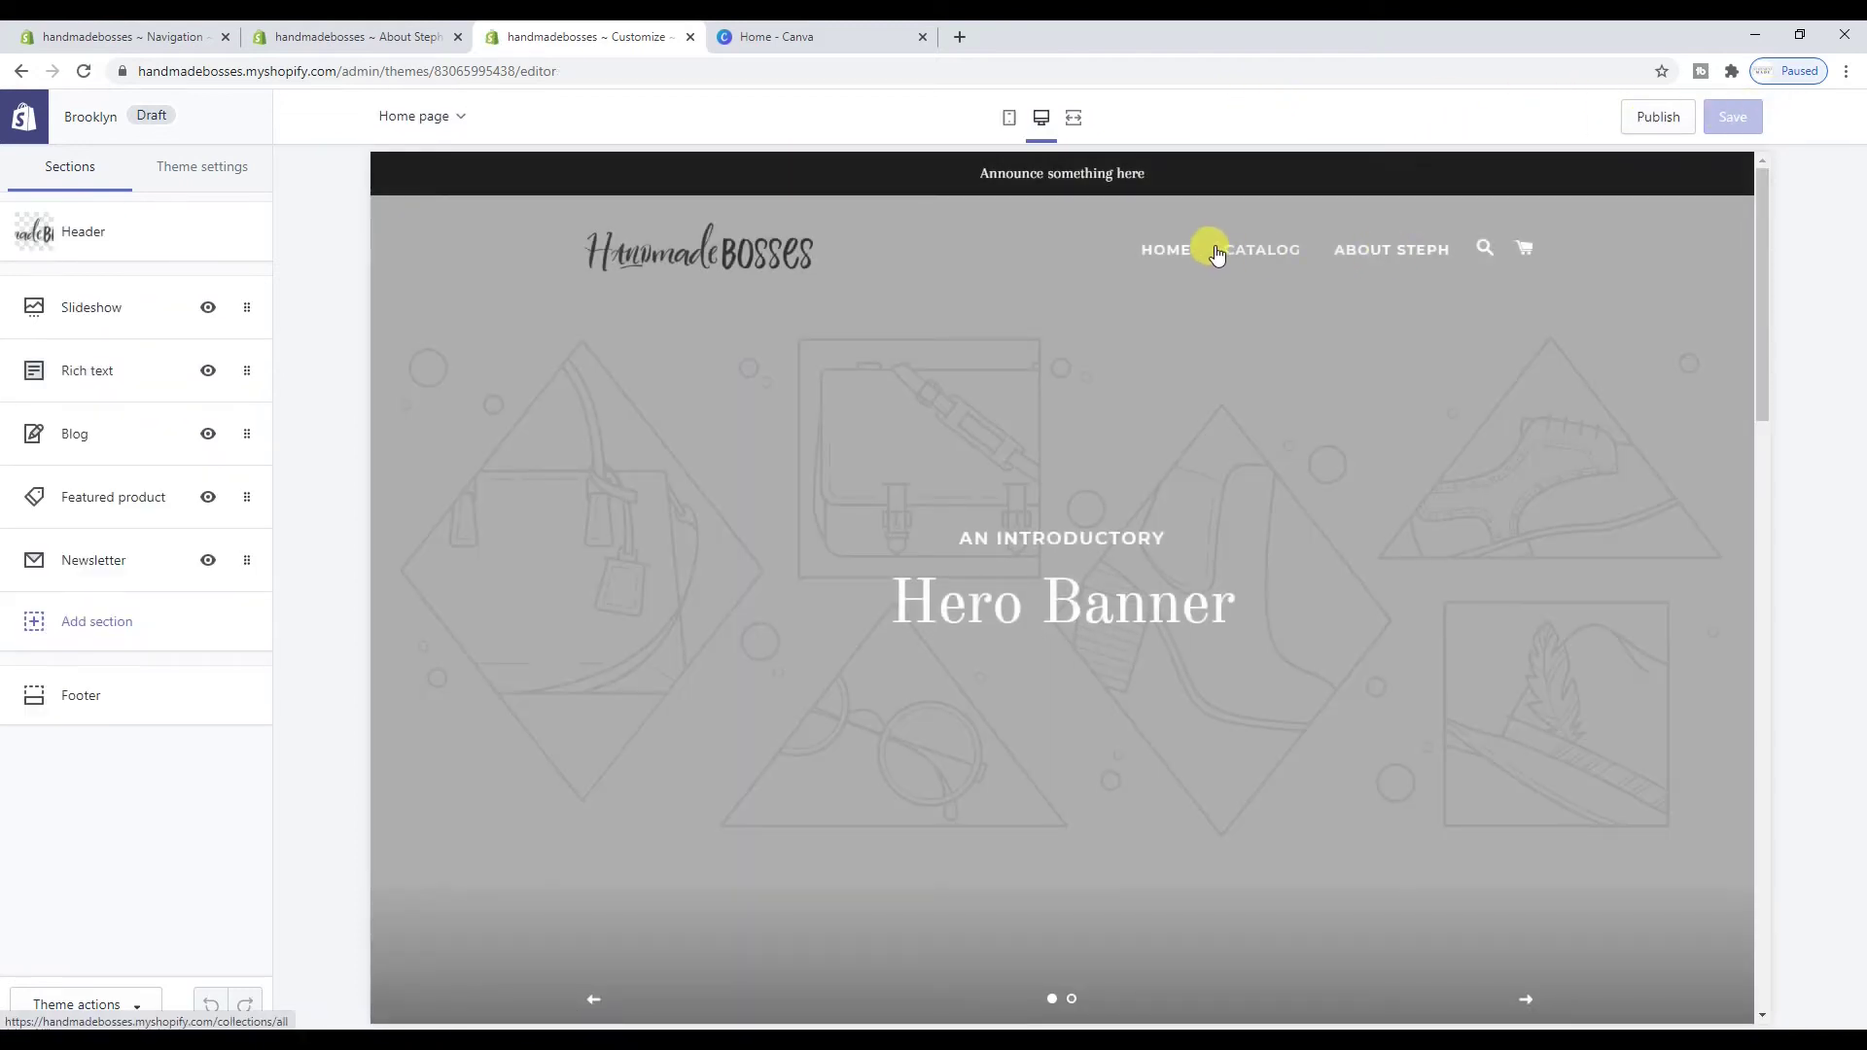
Delete the Catalog item from the main menu
left_click(312, 33)
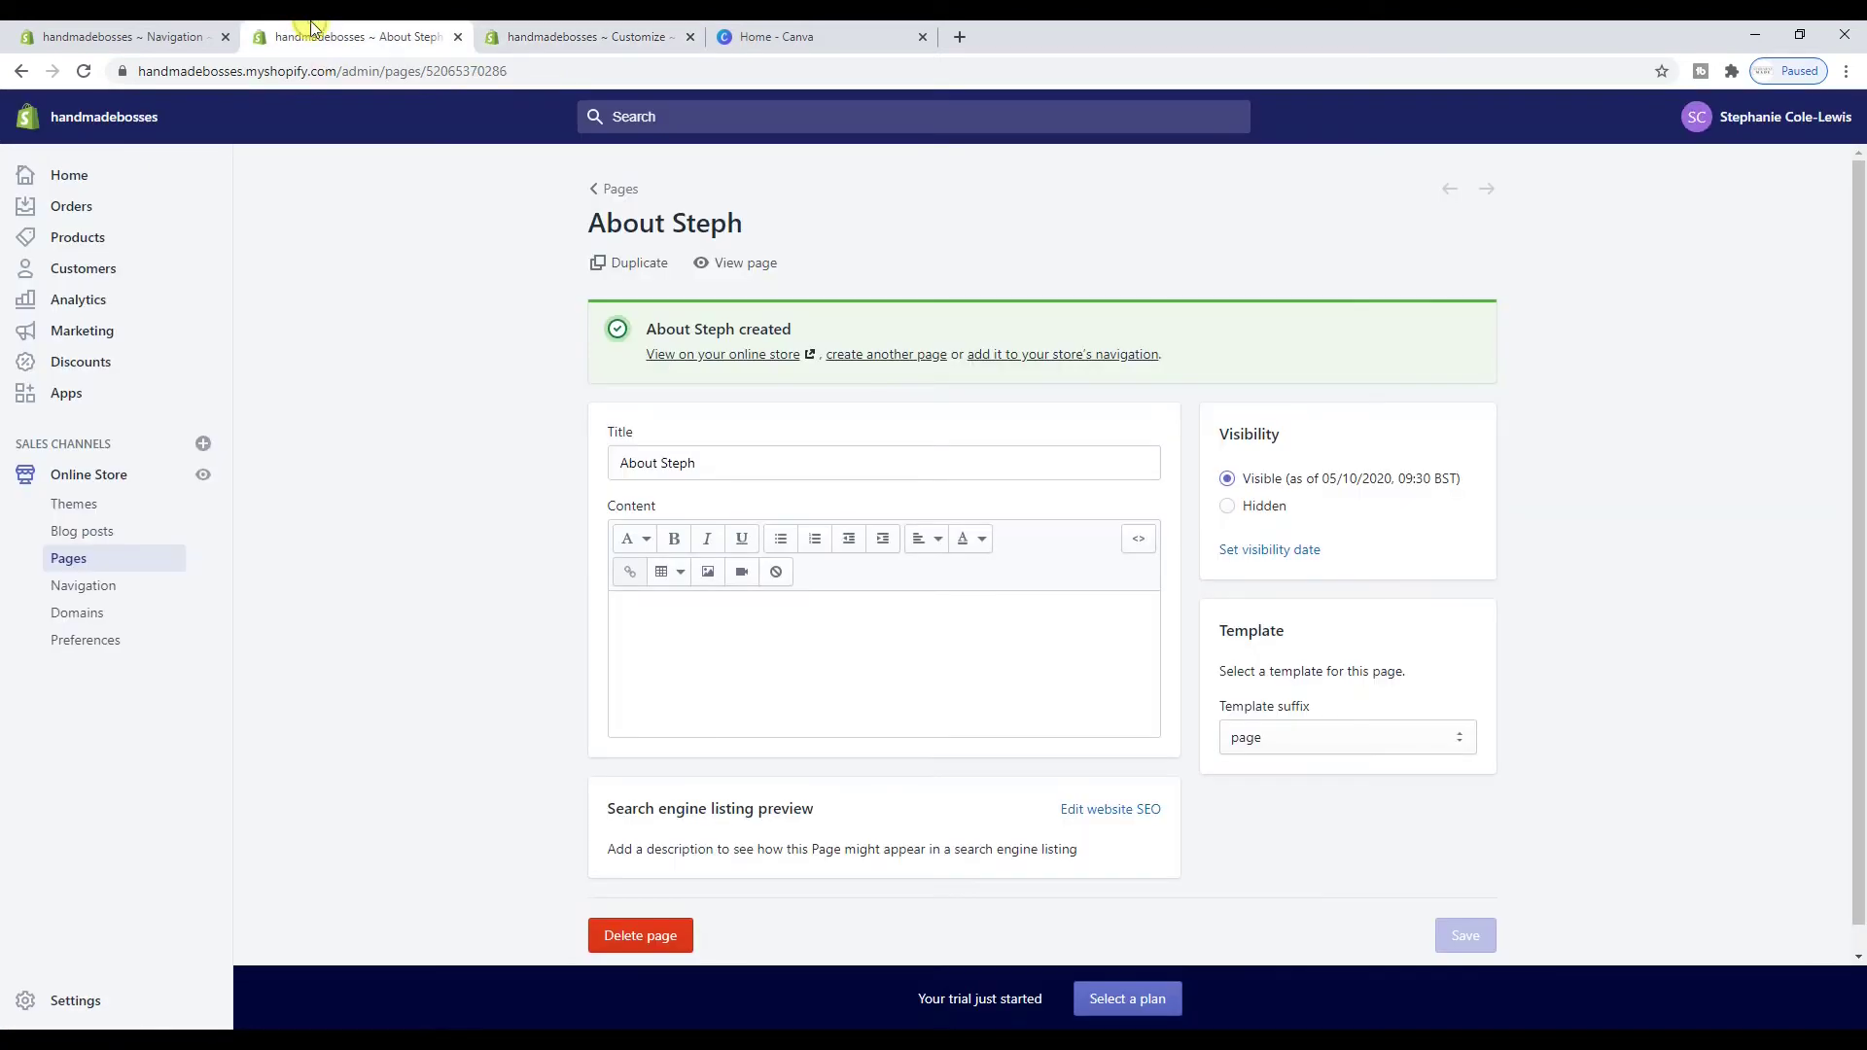
left_click(234, 30)
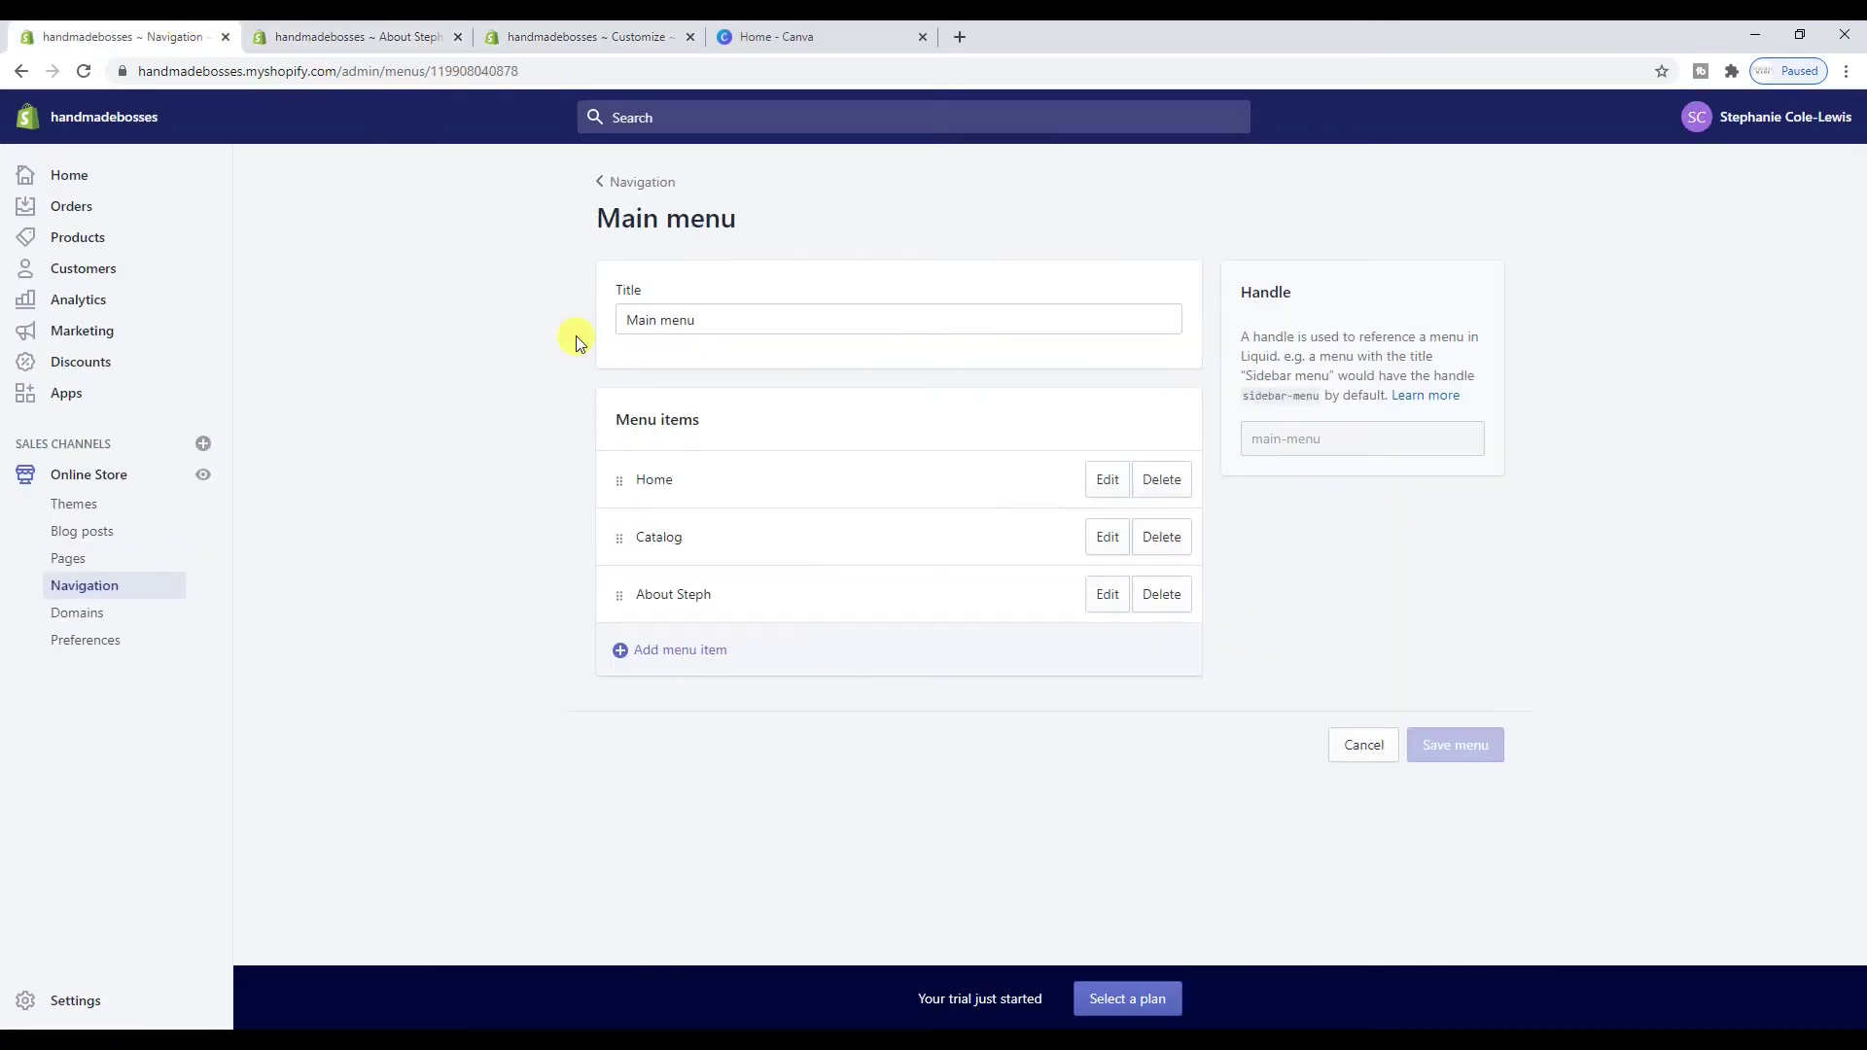
left_click(1174, 538)
left_click(1177, 339)
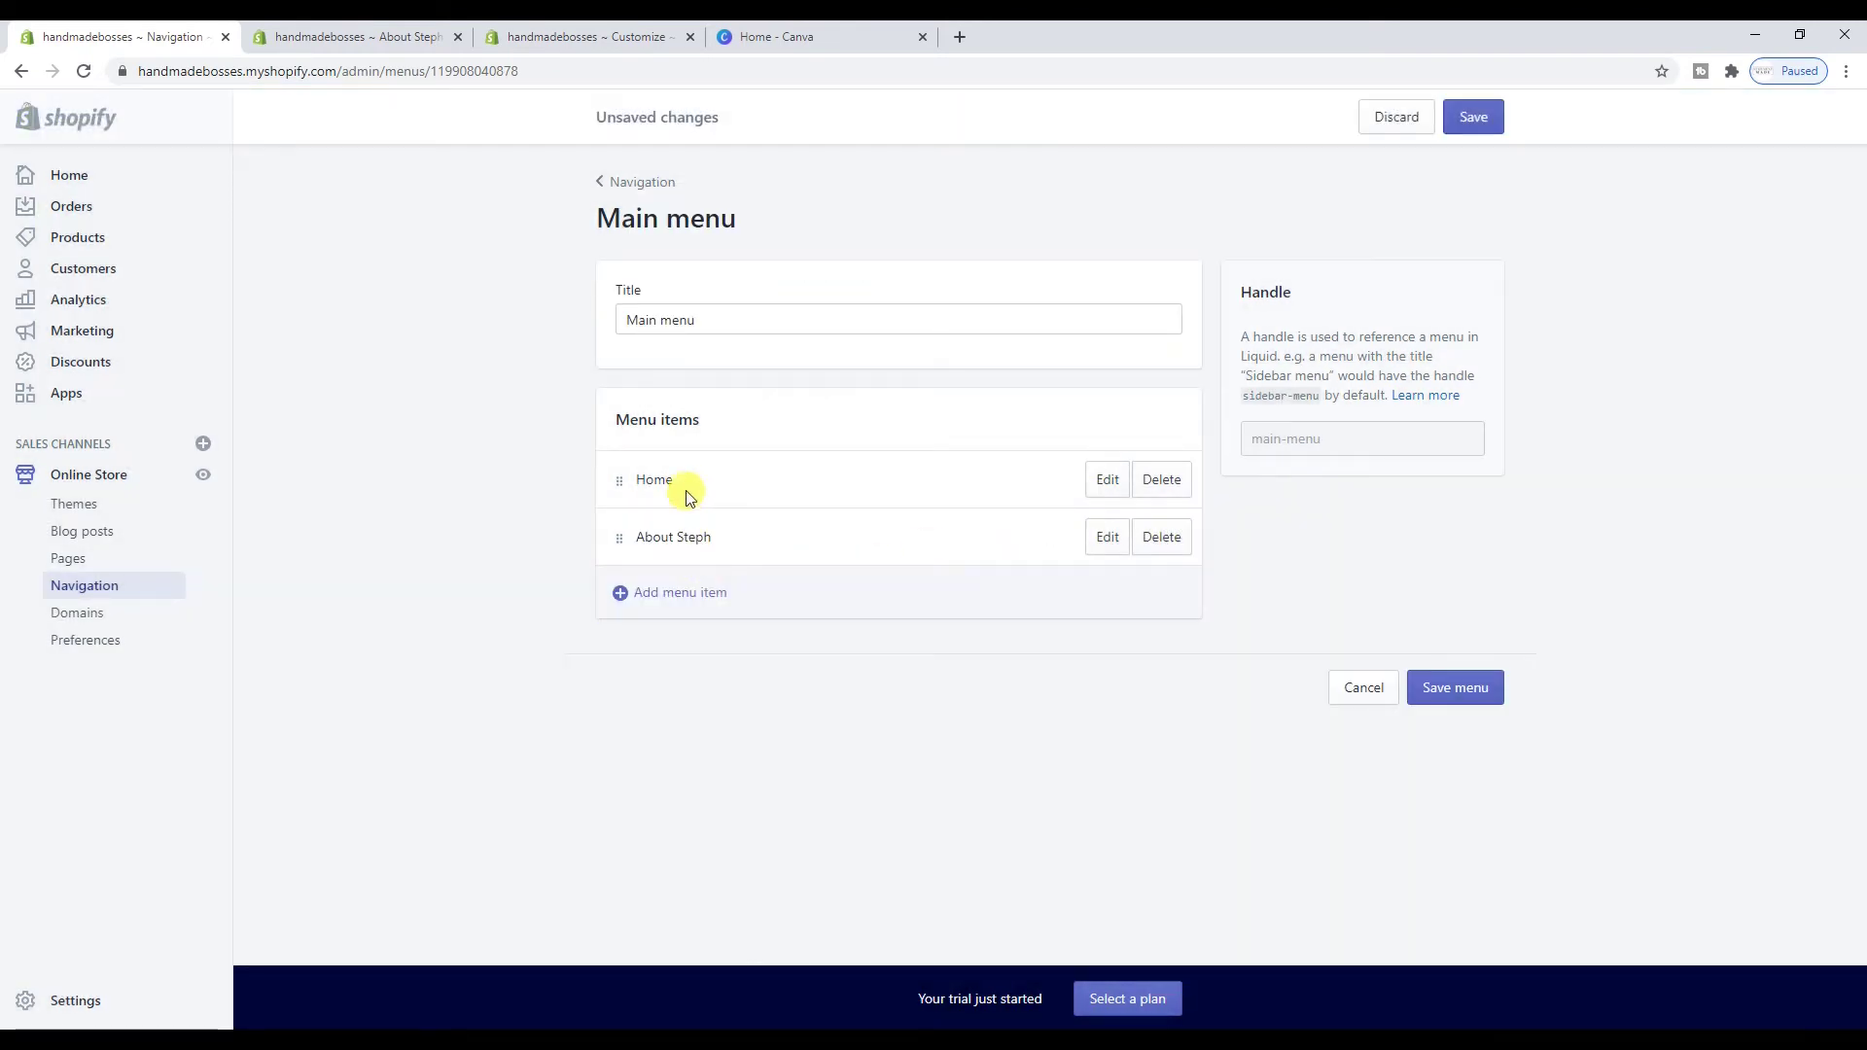
Refresh the theme editor to check the header navigation after the Catalog removal
left_click(355, 36)
left_click(637, 32)
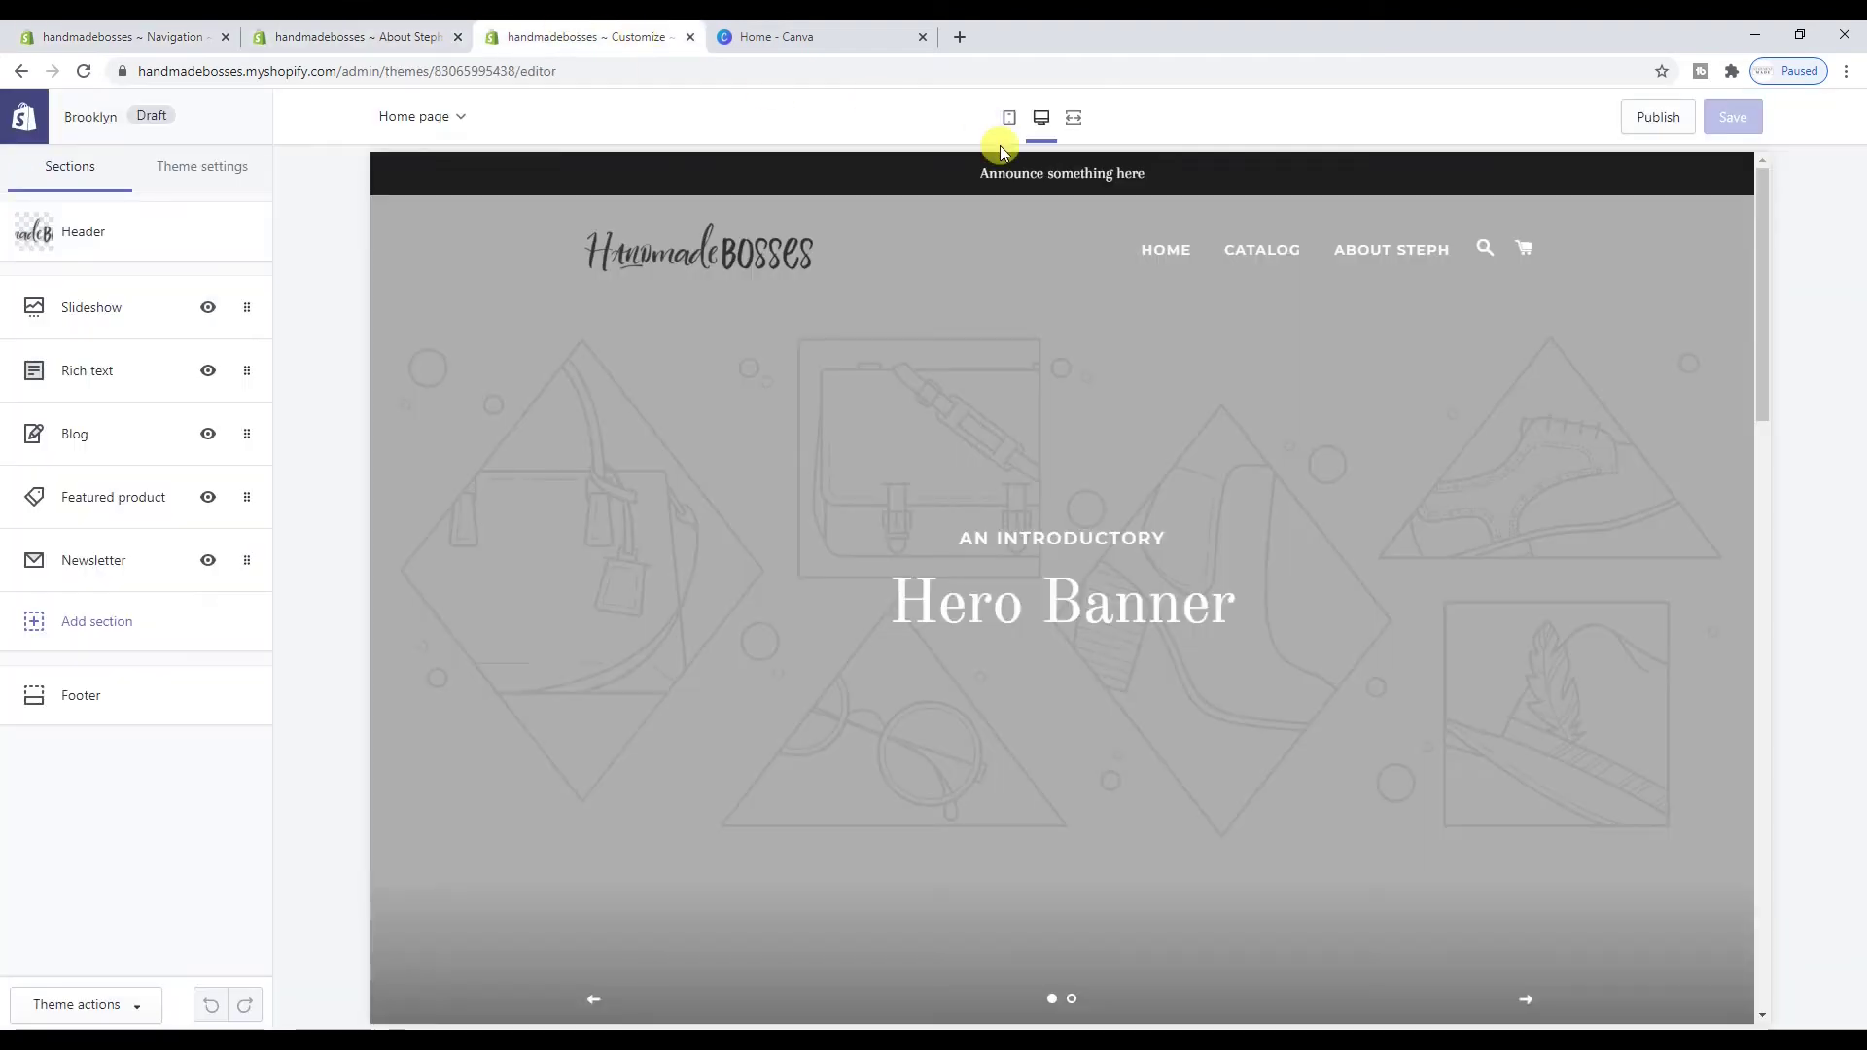
key("F5")
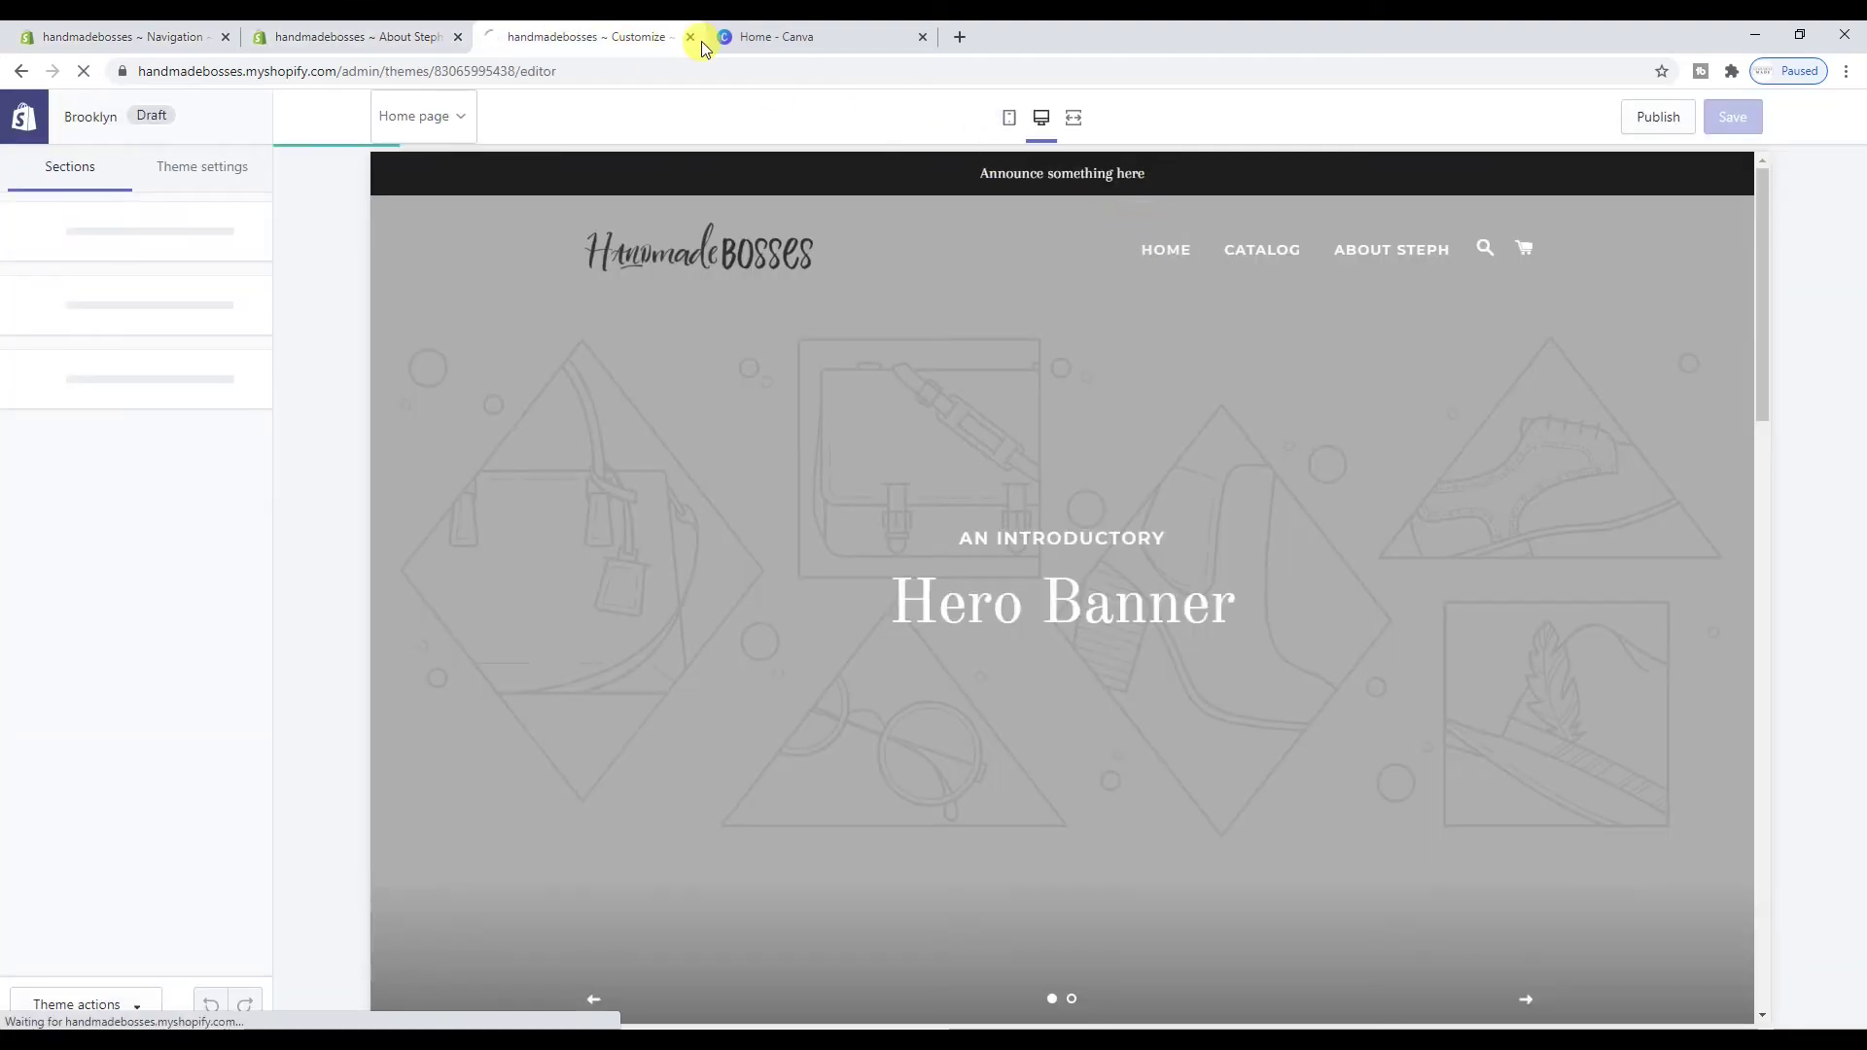
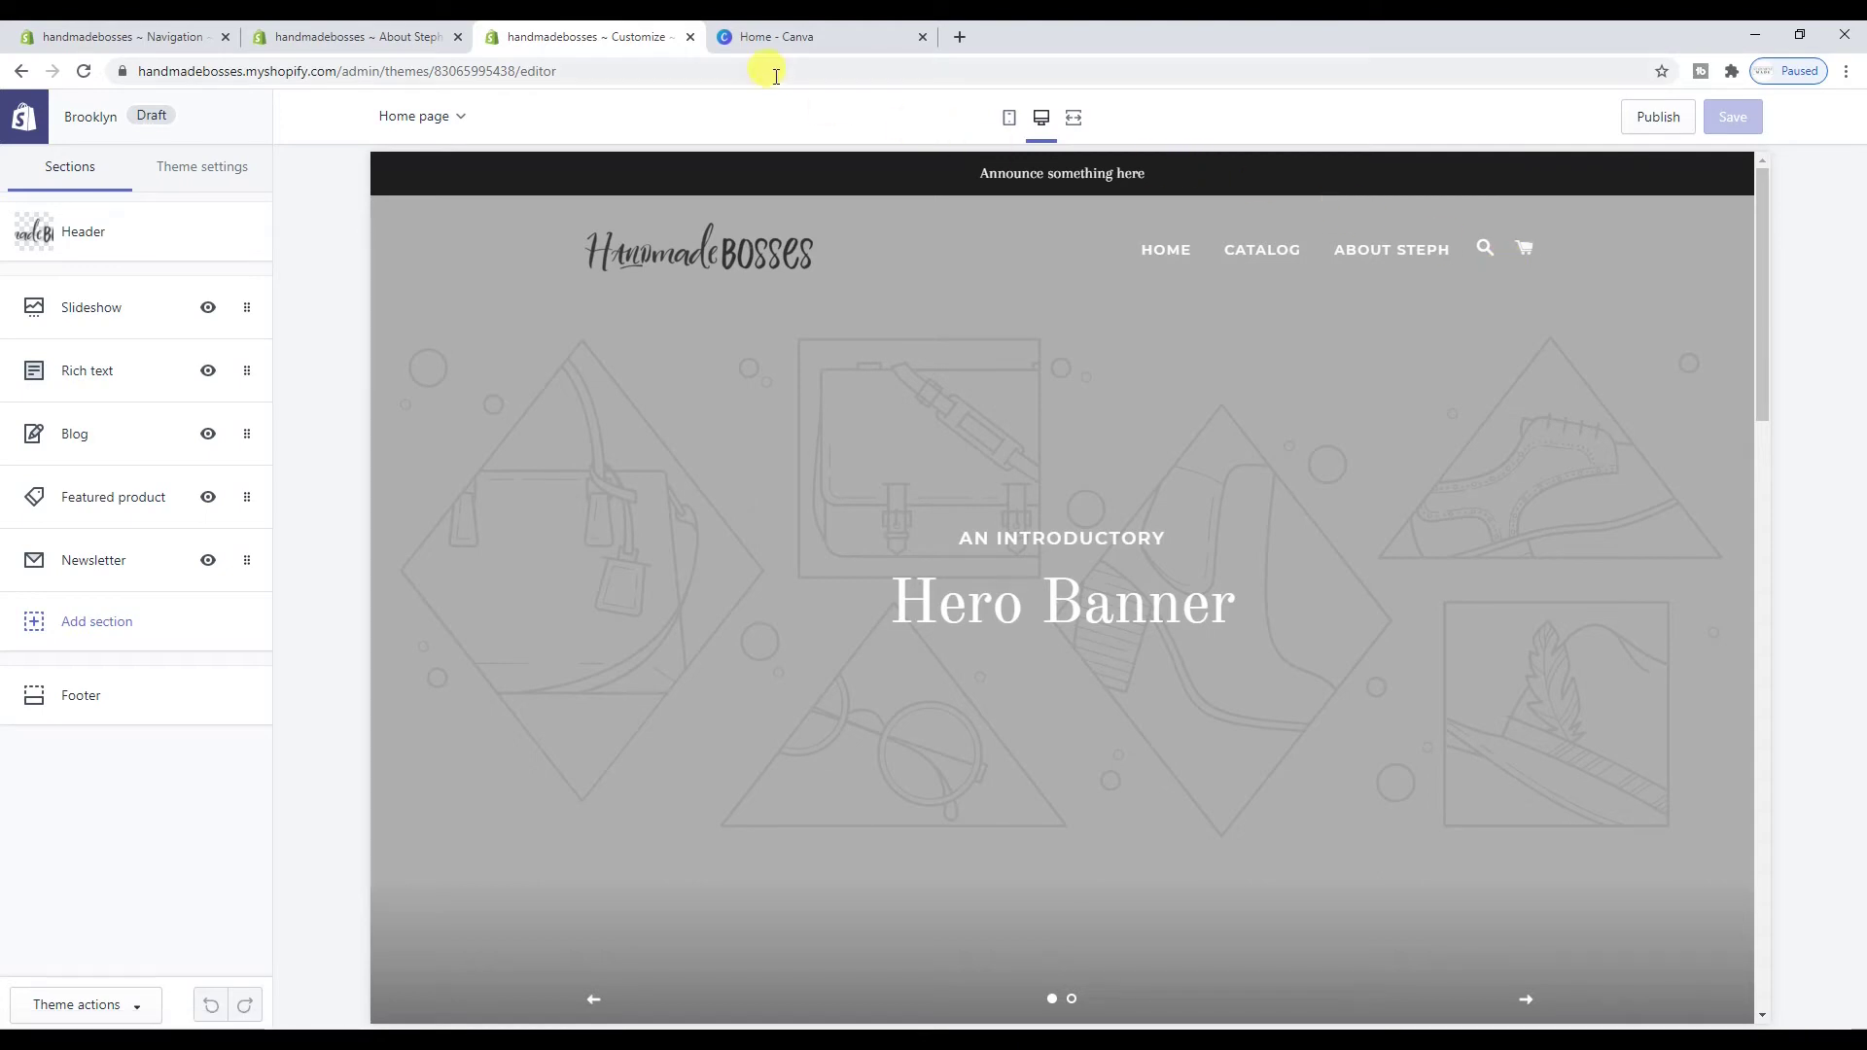
Start a new main menu item named "The Course" and review the available link destinations
left_click(436, 27)
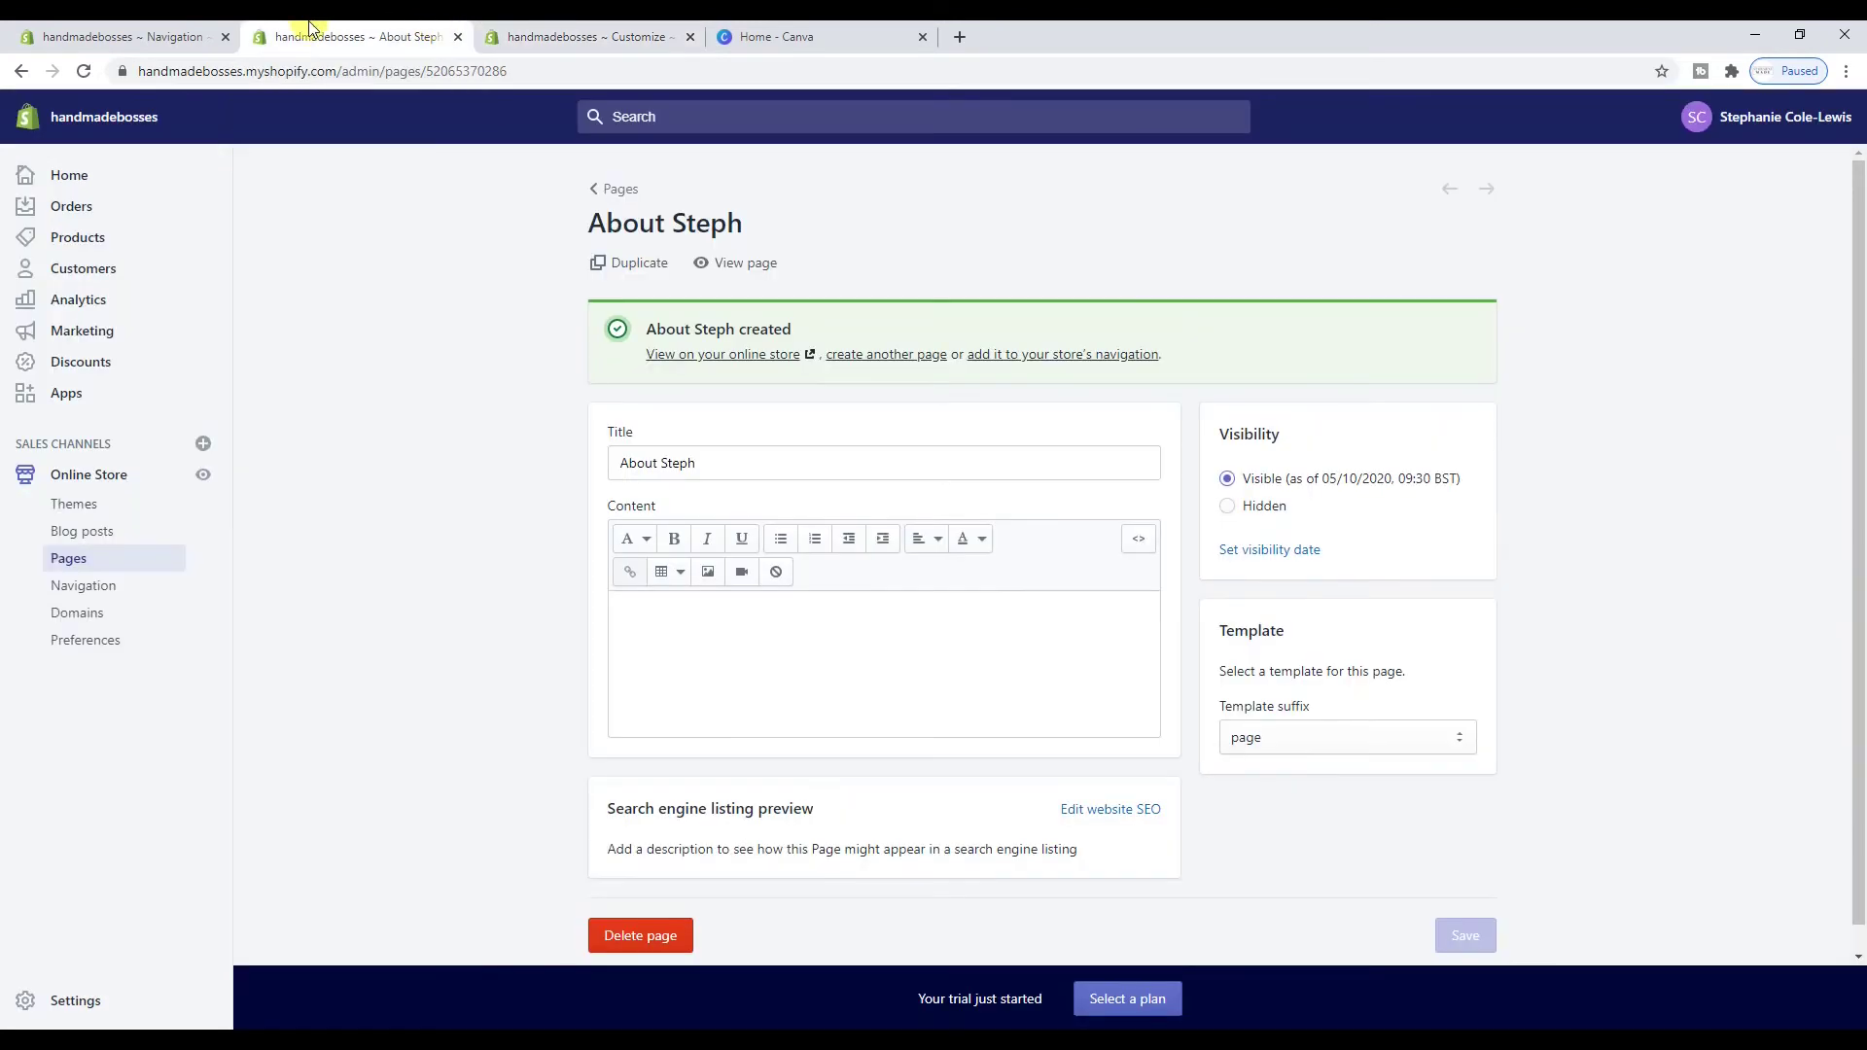
left_click(107, 36)
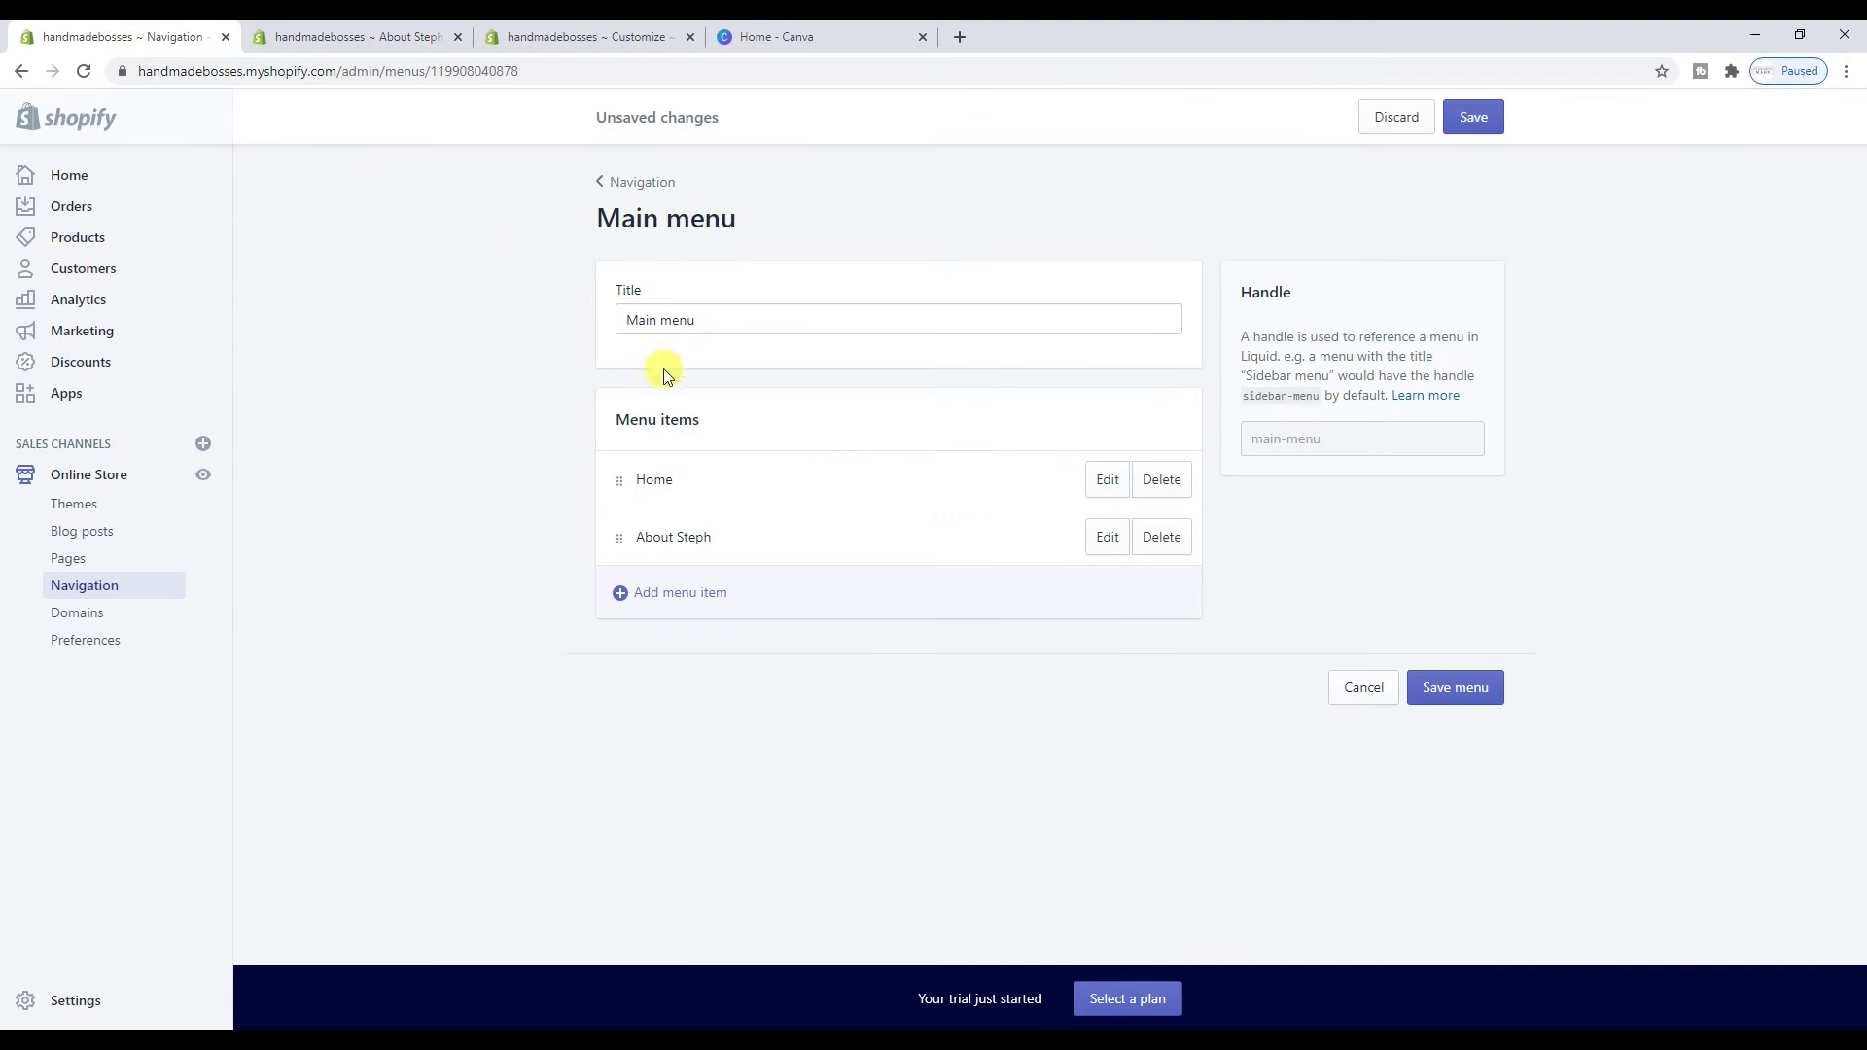
left_click(716, 592)
left_click(730, 566)
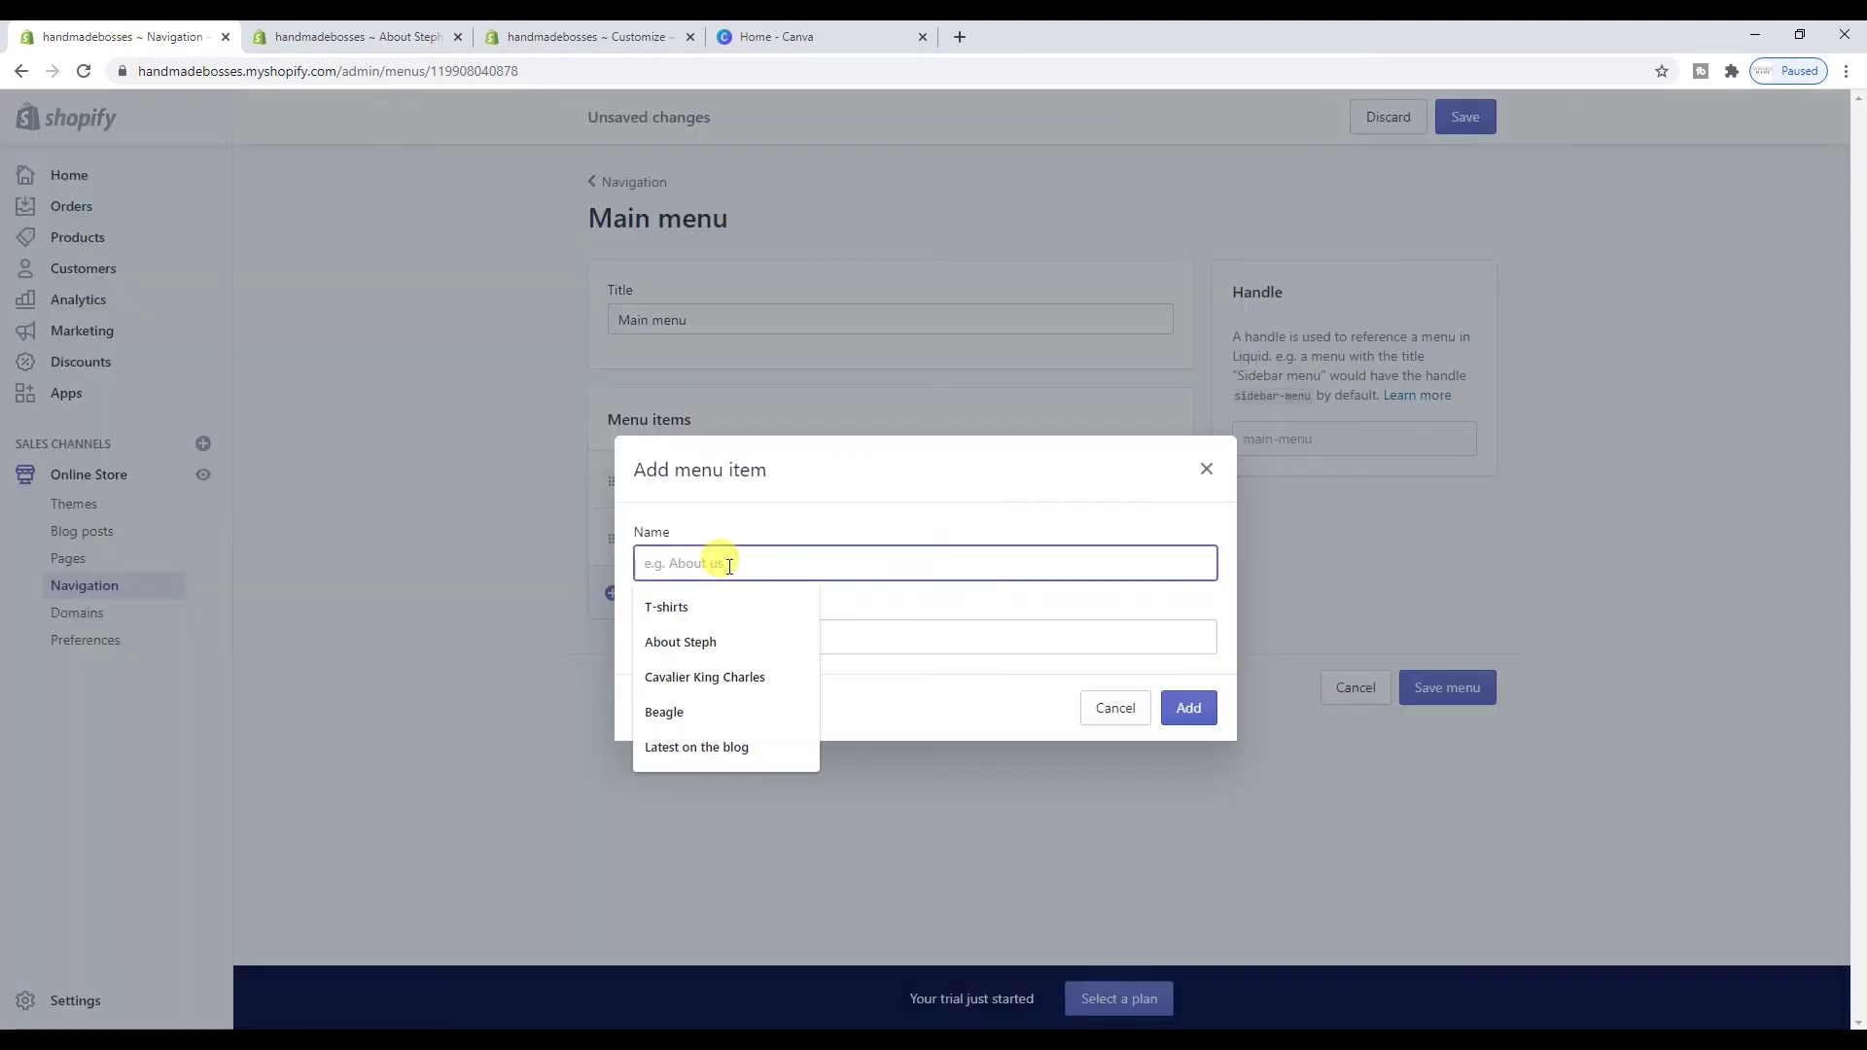
type("T")
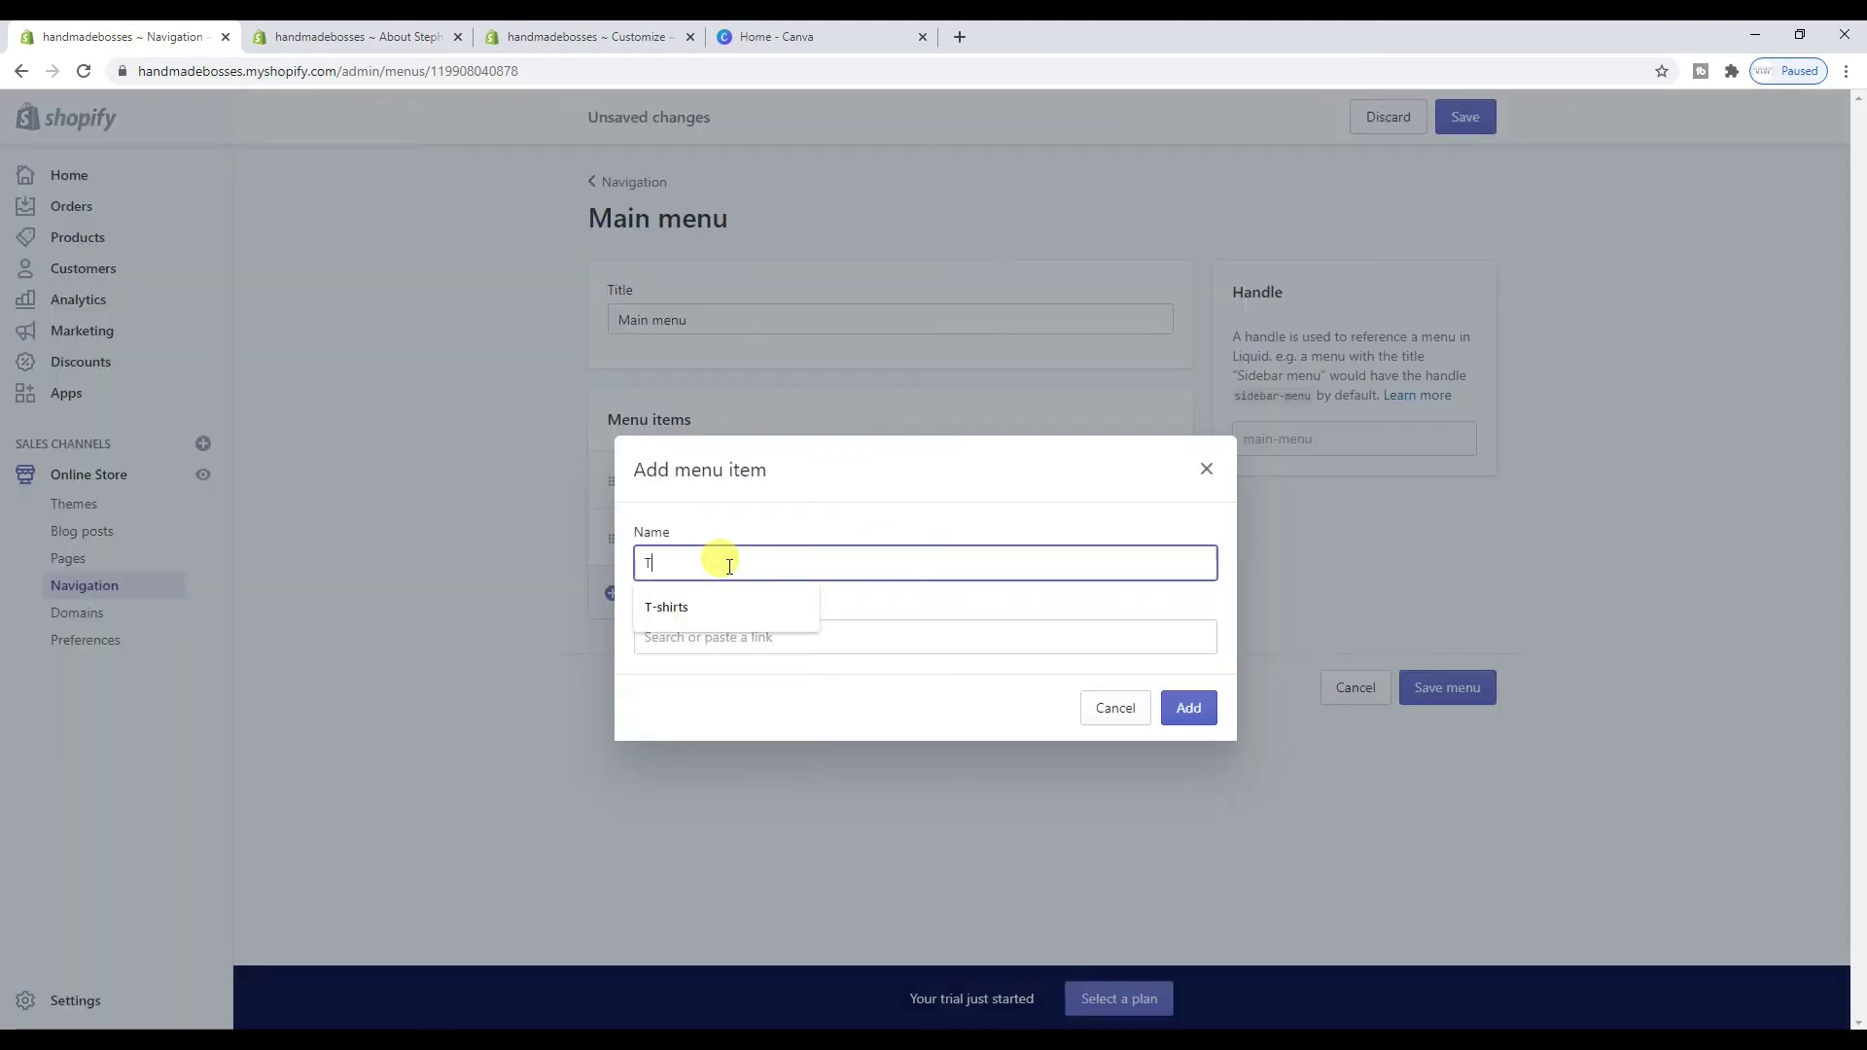
type("he course")
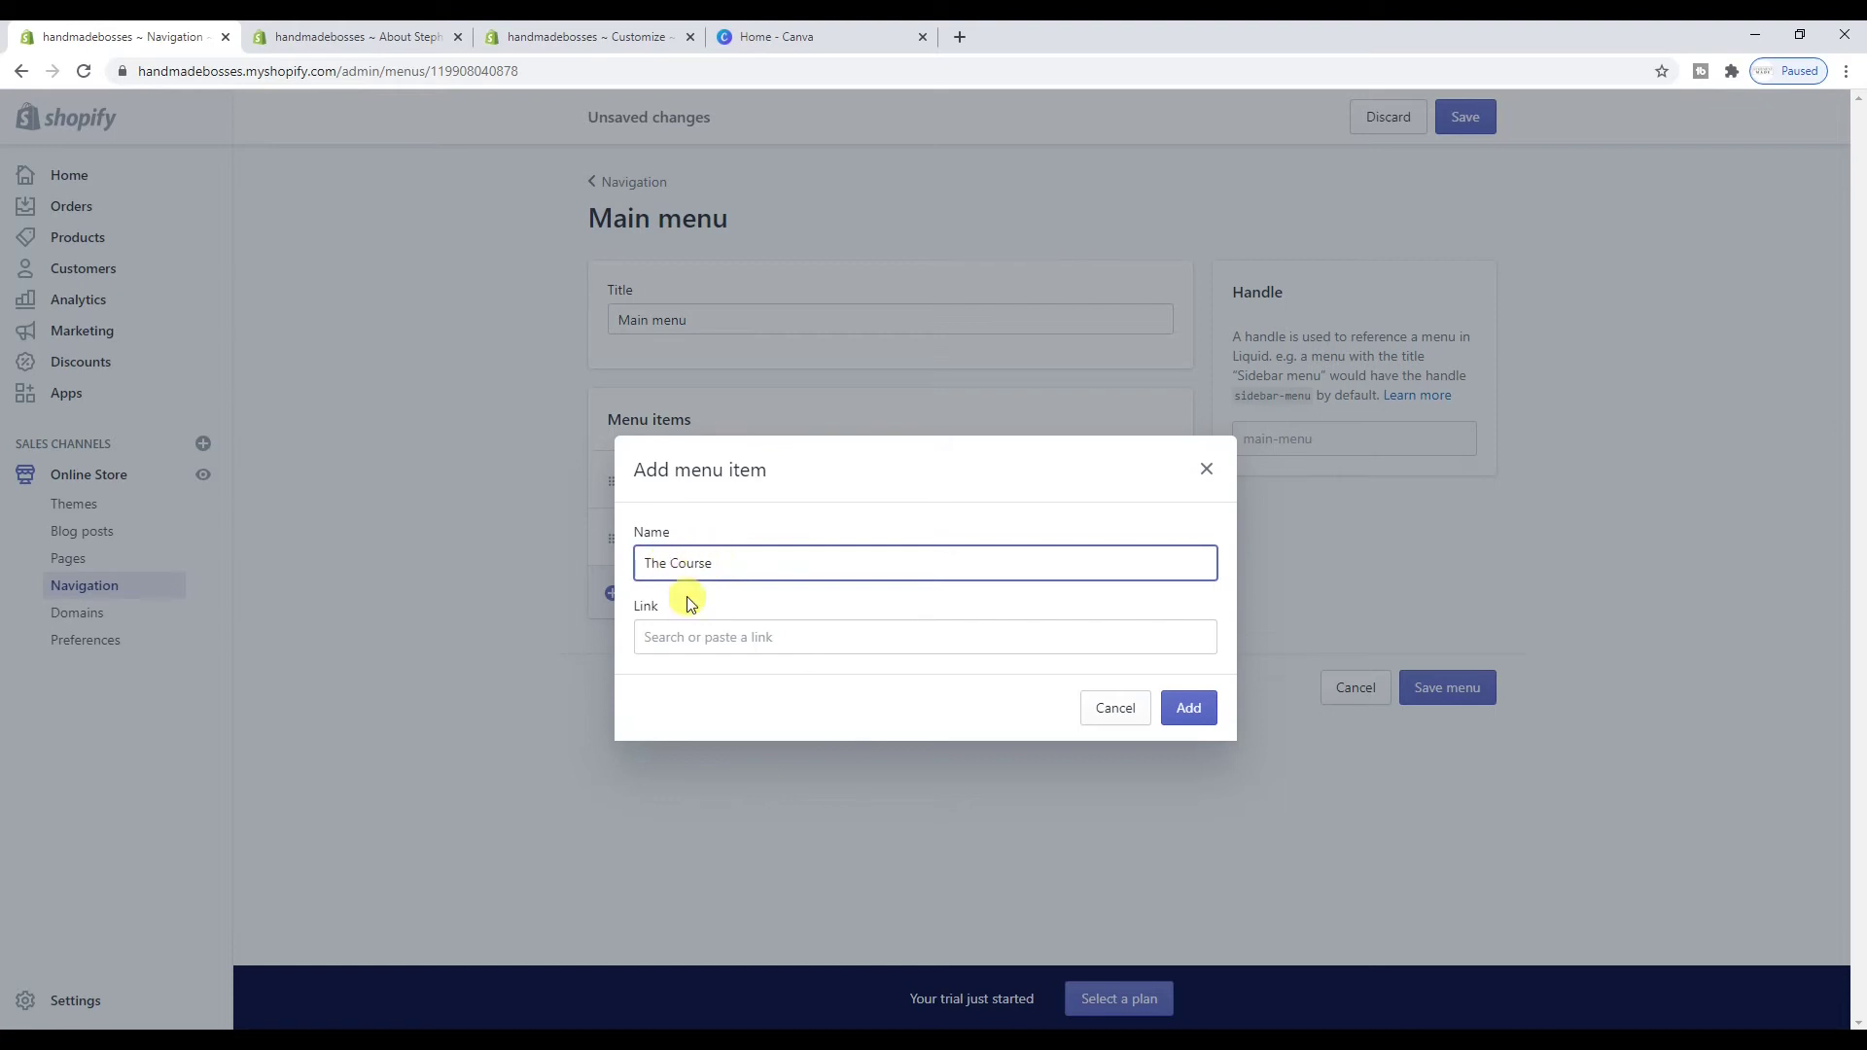
left_click(697, 637)
scroll(764, 518, "down", 1)
scroll(763, 516, "up", 1)
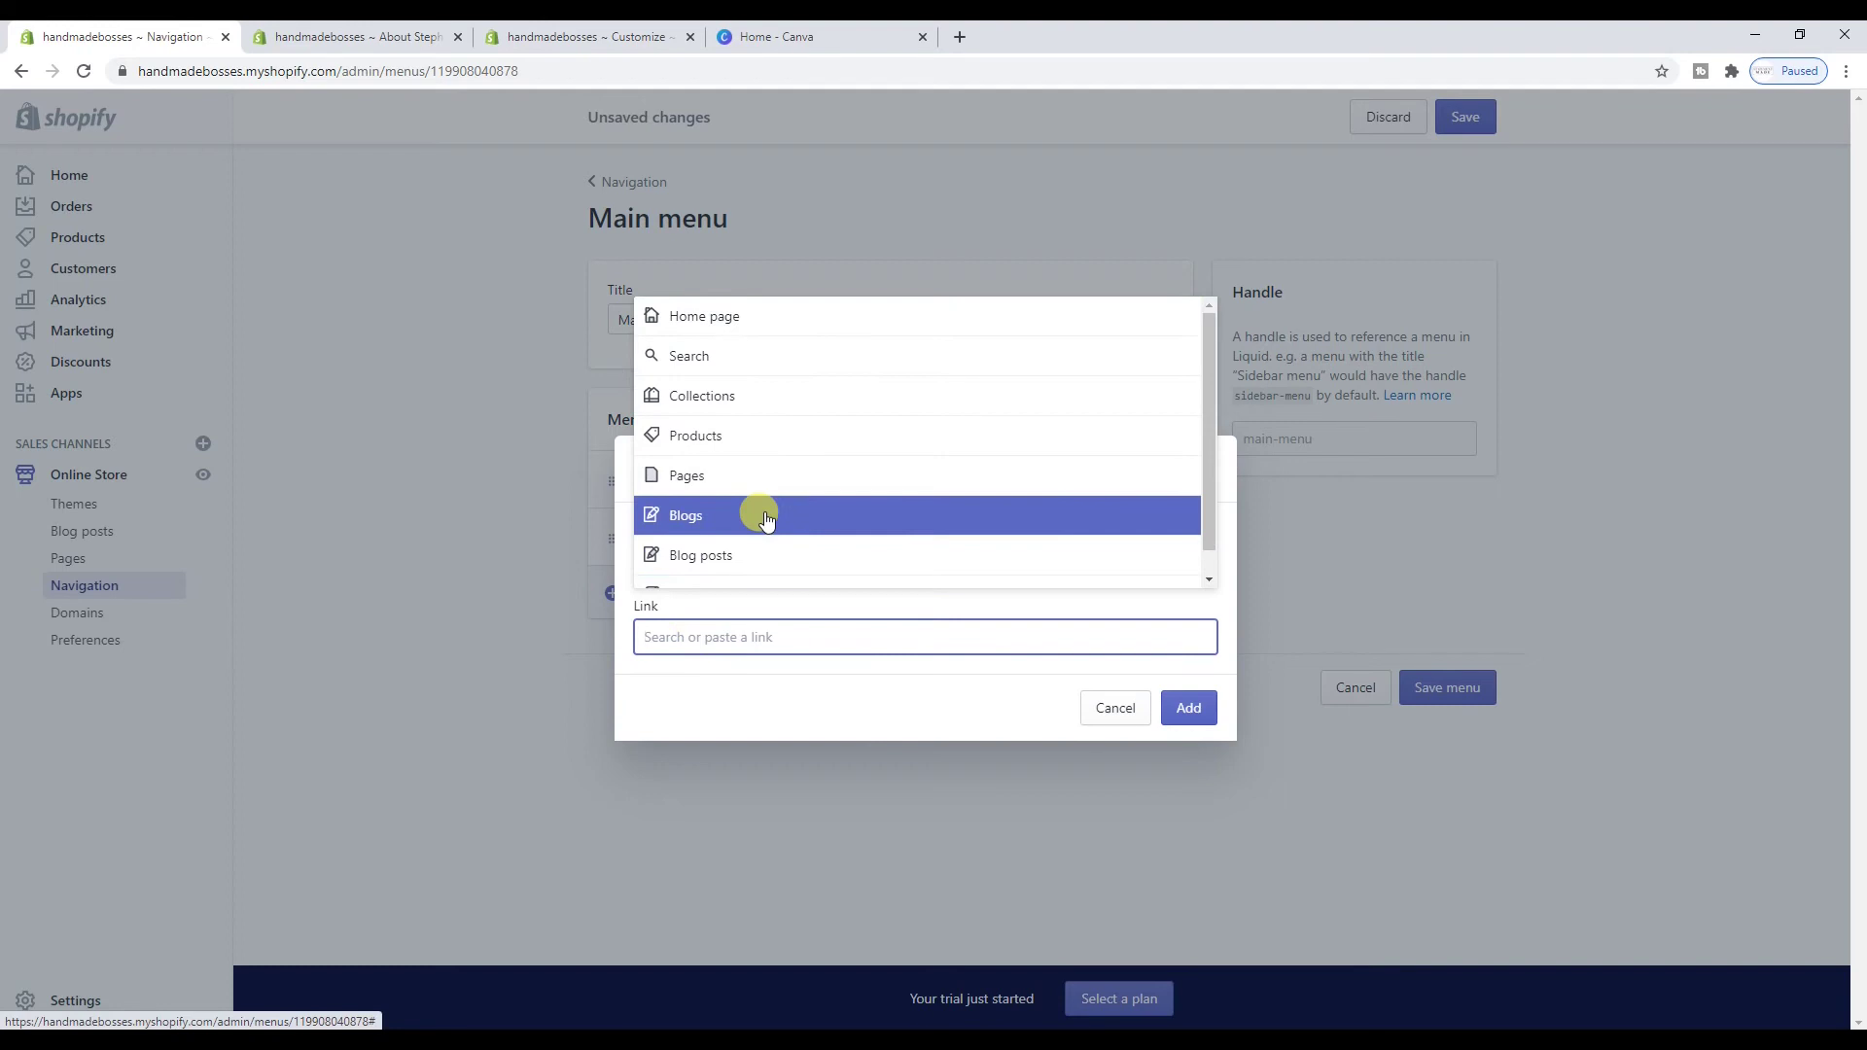
scroll(768, 401, "down", 1)
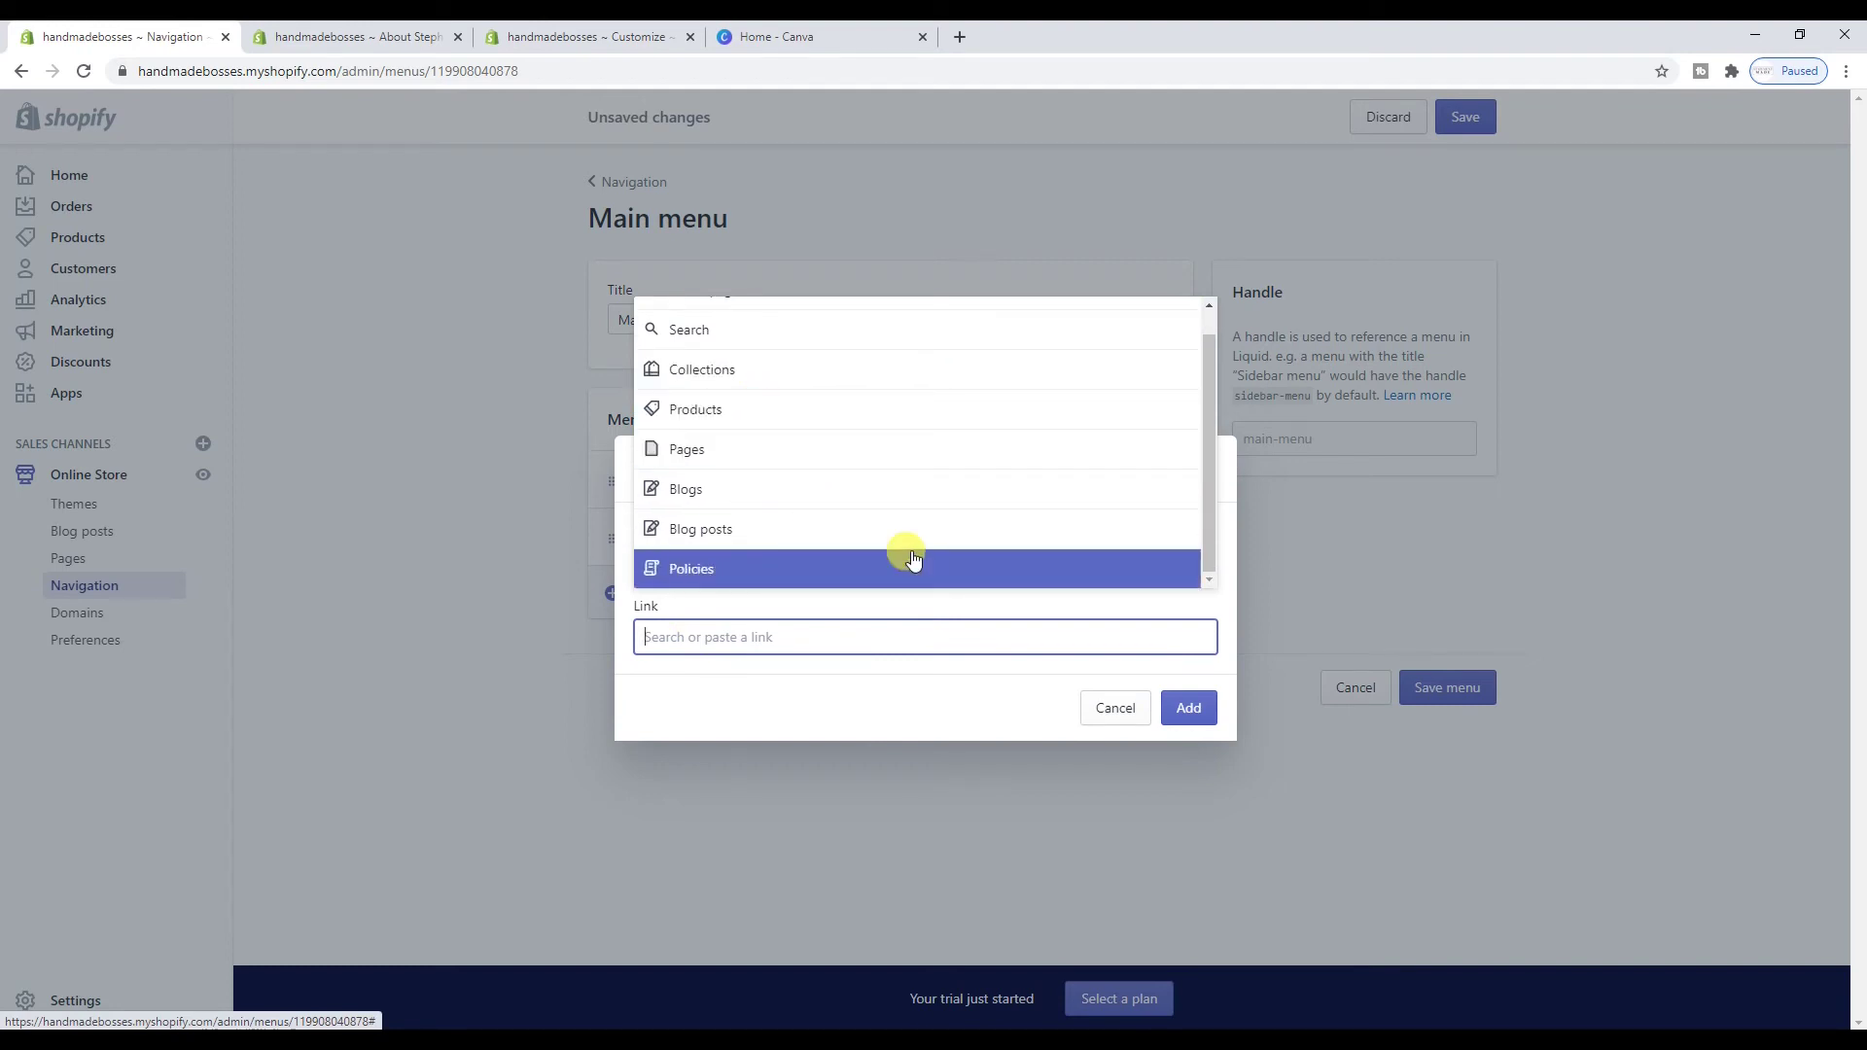
scroll(1040, 518, "up", 1)
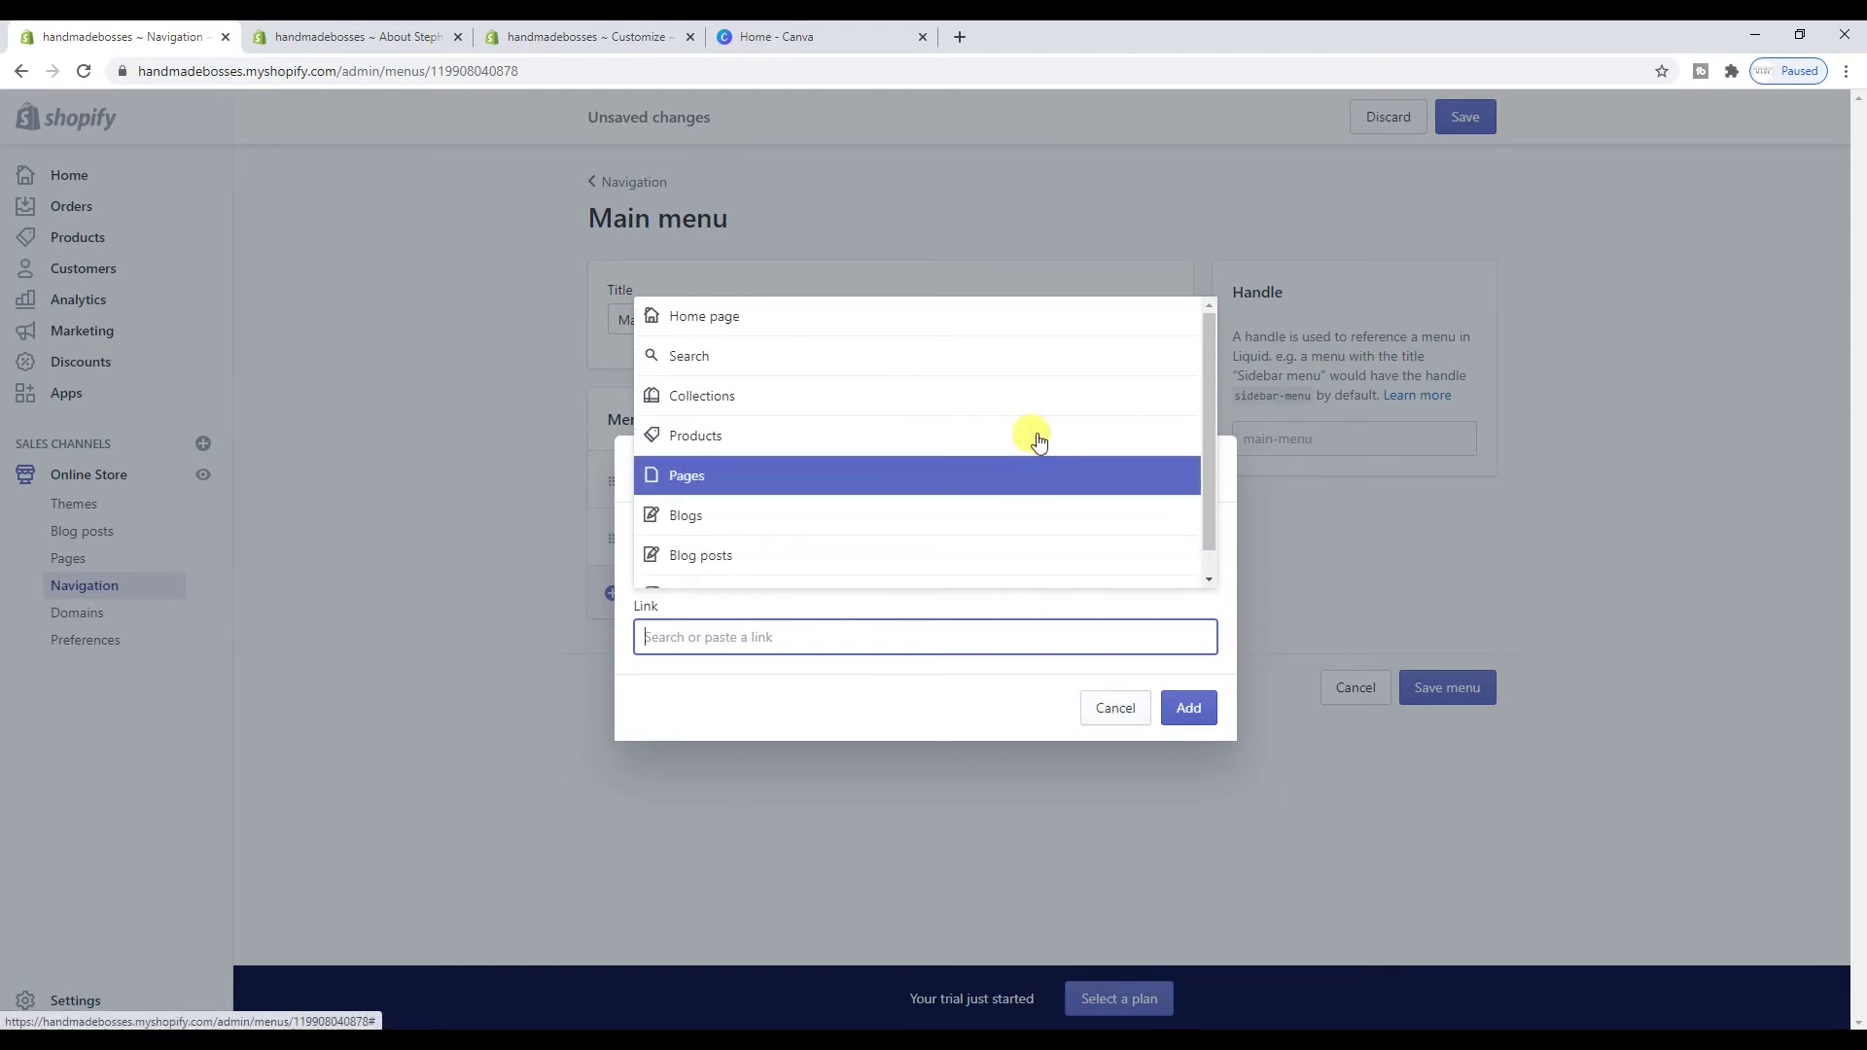
scroll(1021, 525, "down", 1)
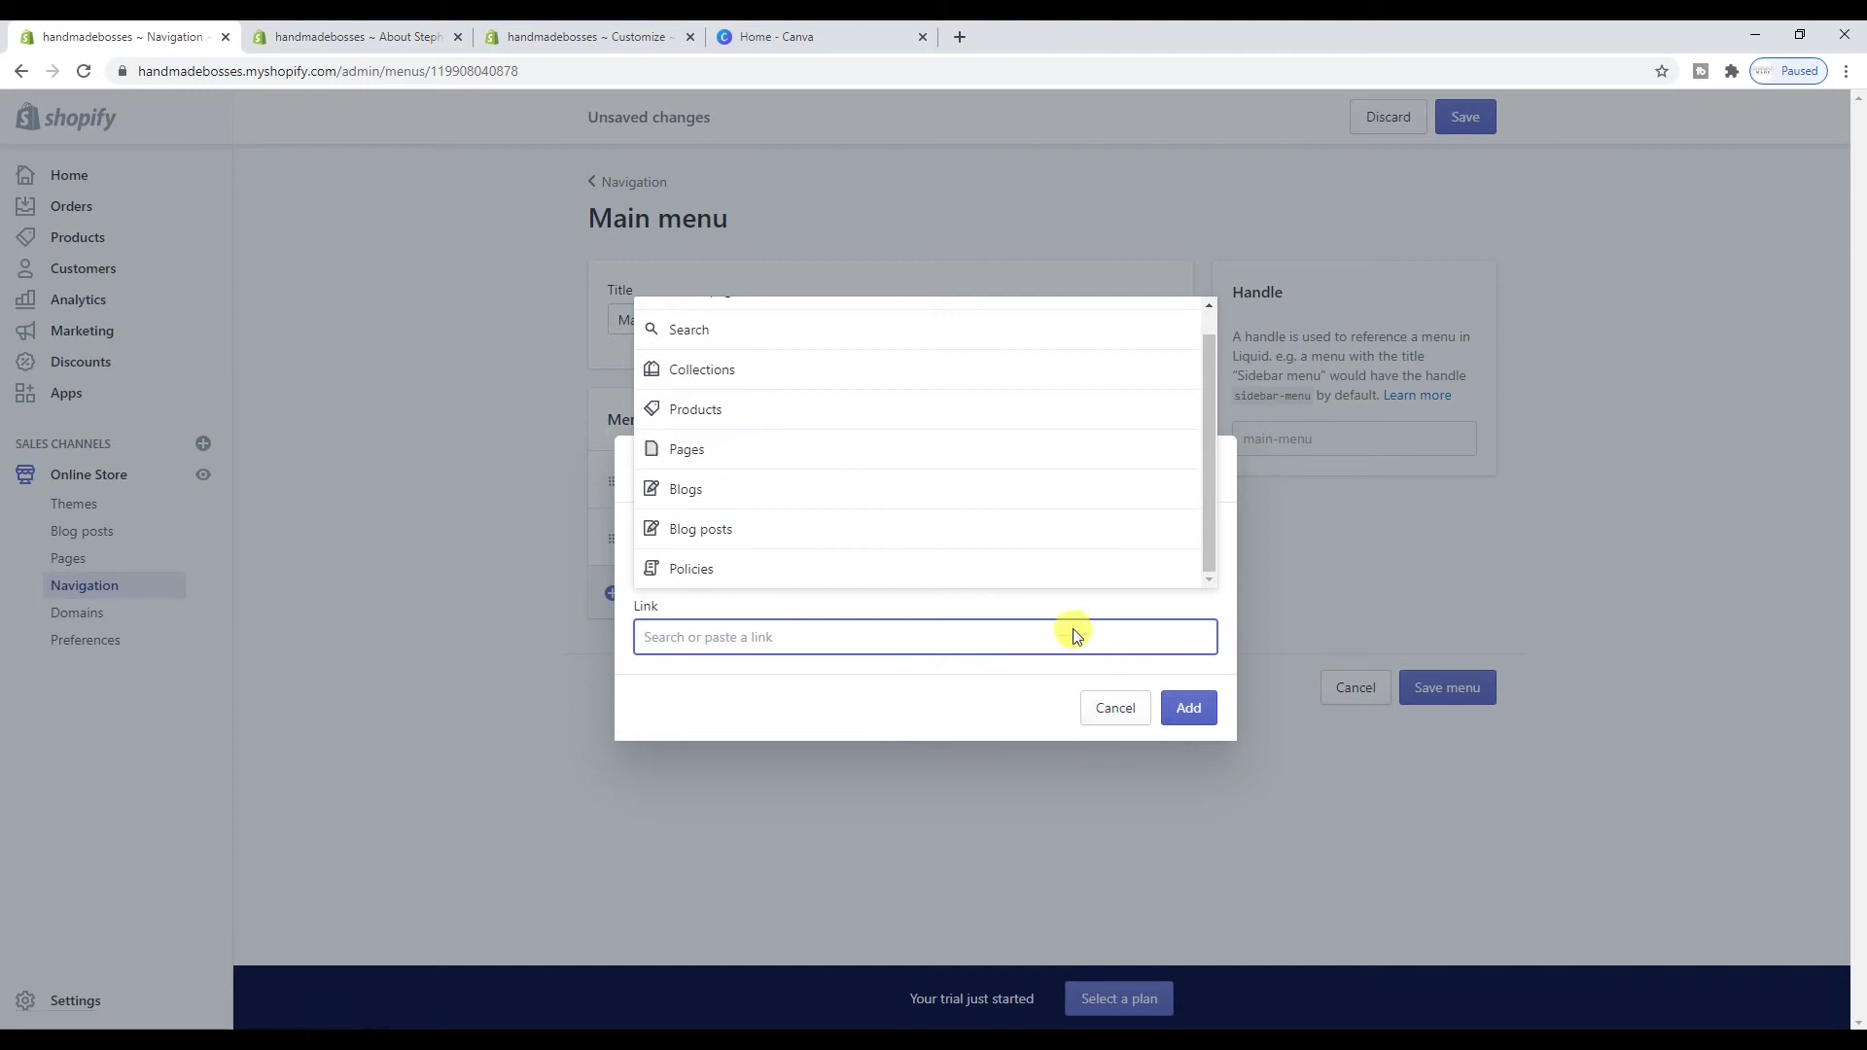
Start a new page titled "The course" in the online store's pages
left_click(418, 36)
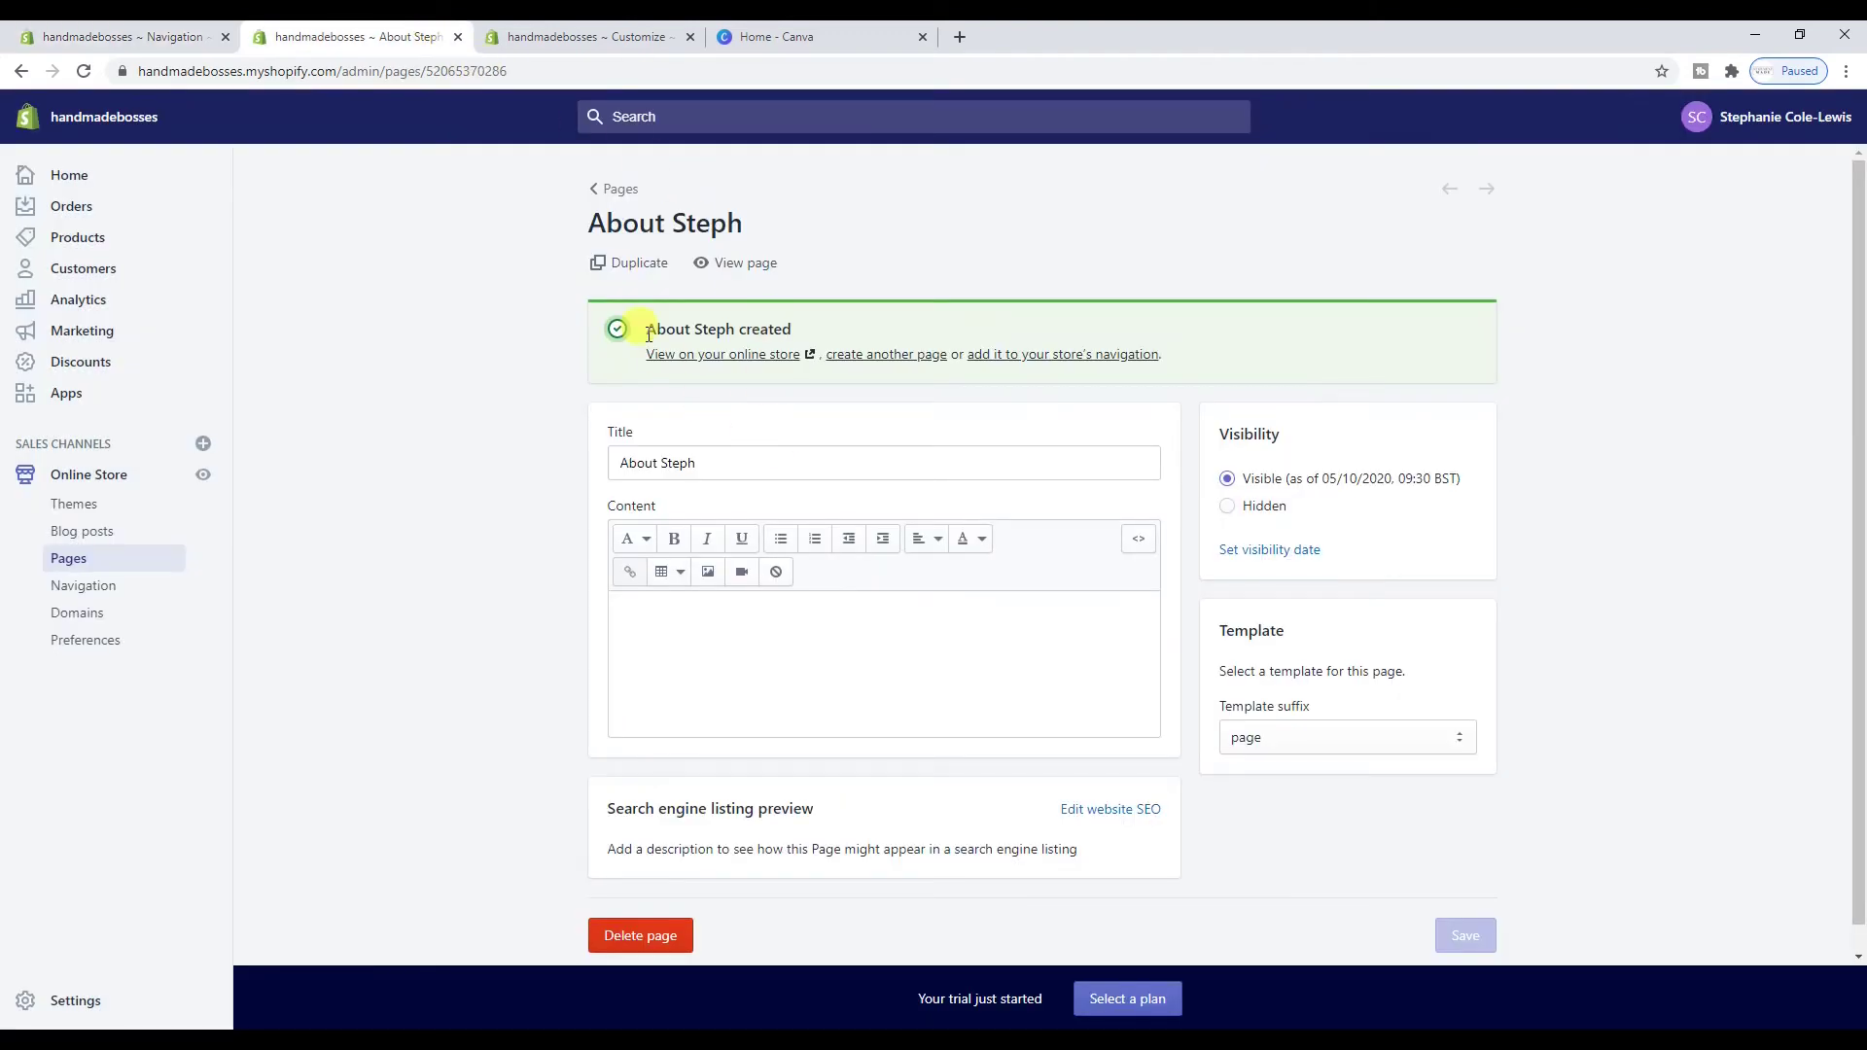
scroll(642, 449, "down", 1)
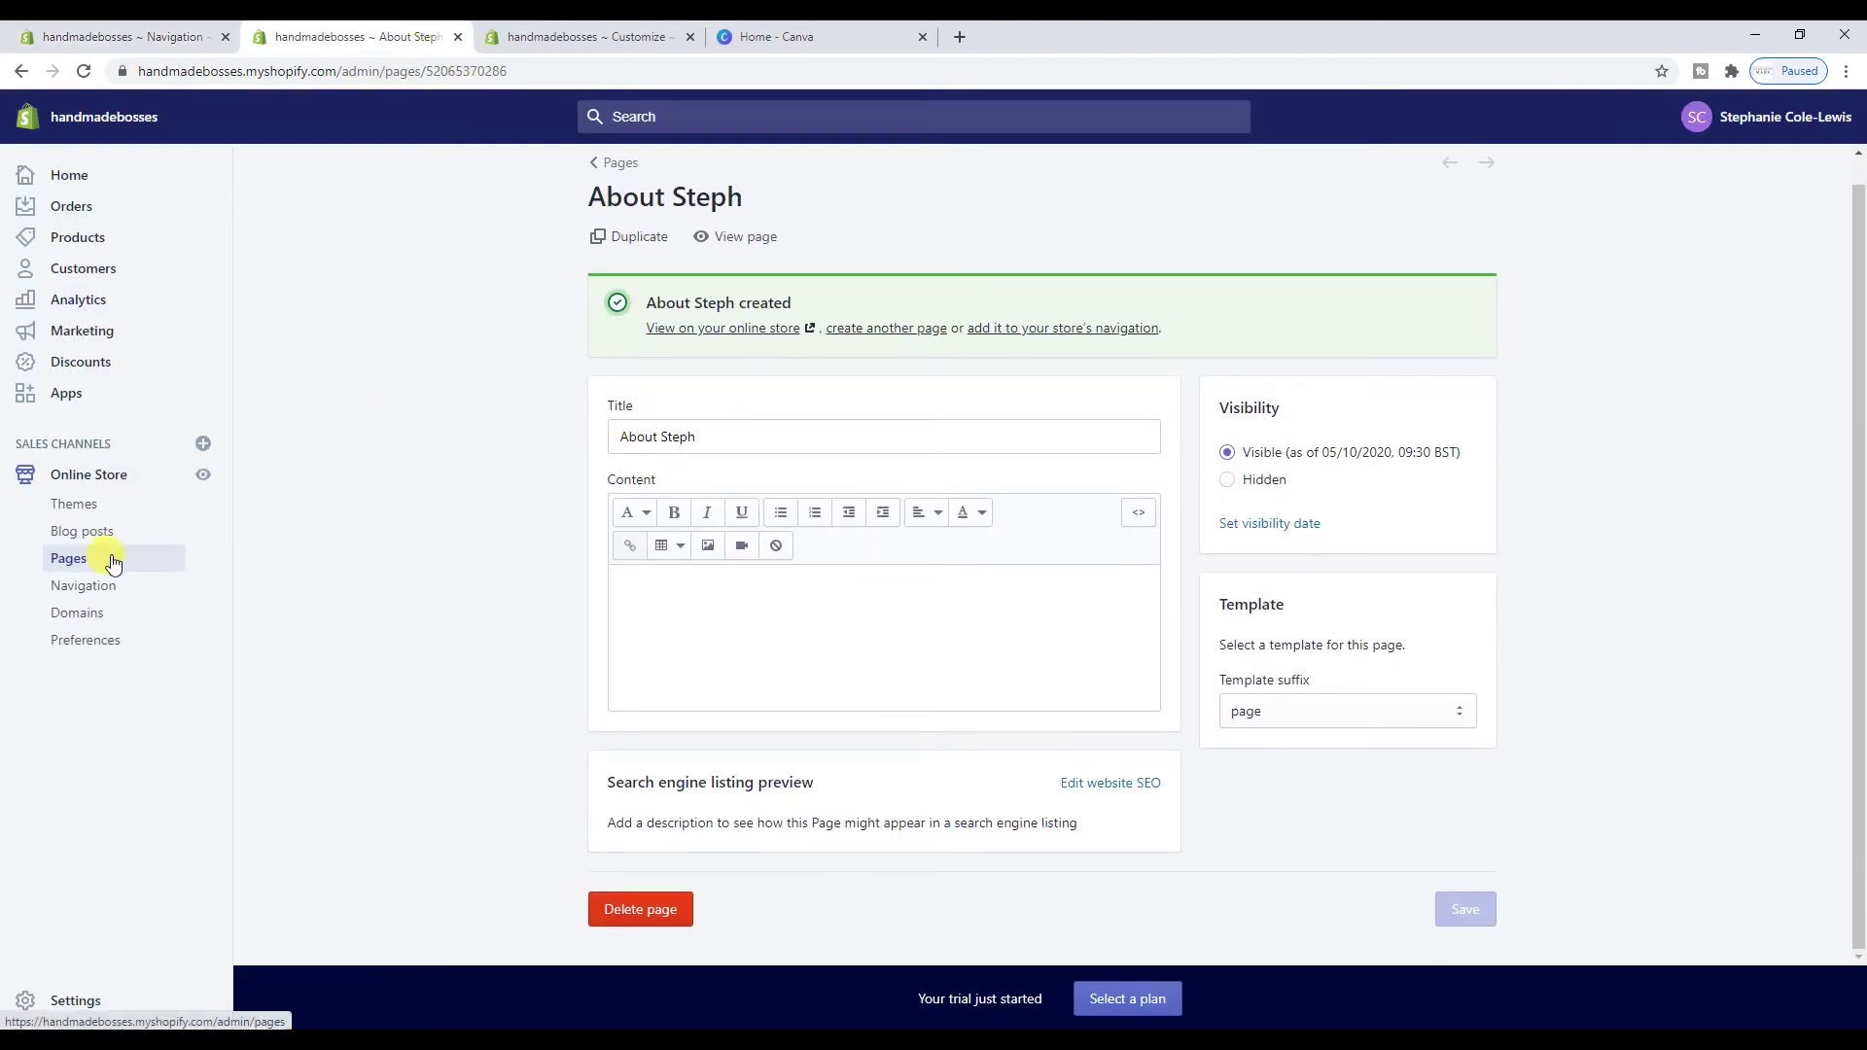
left_click(113, 564)
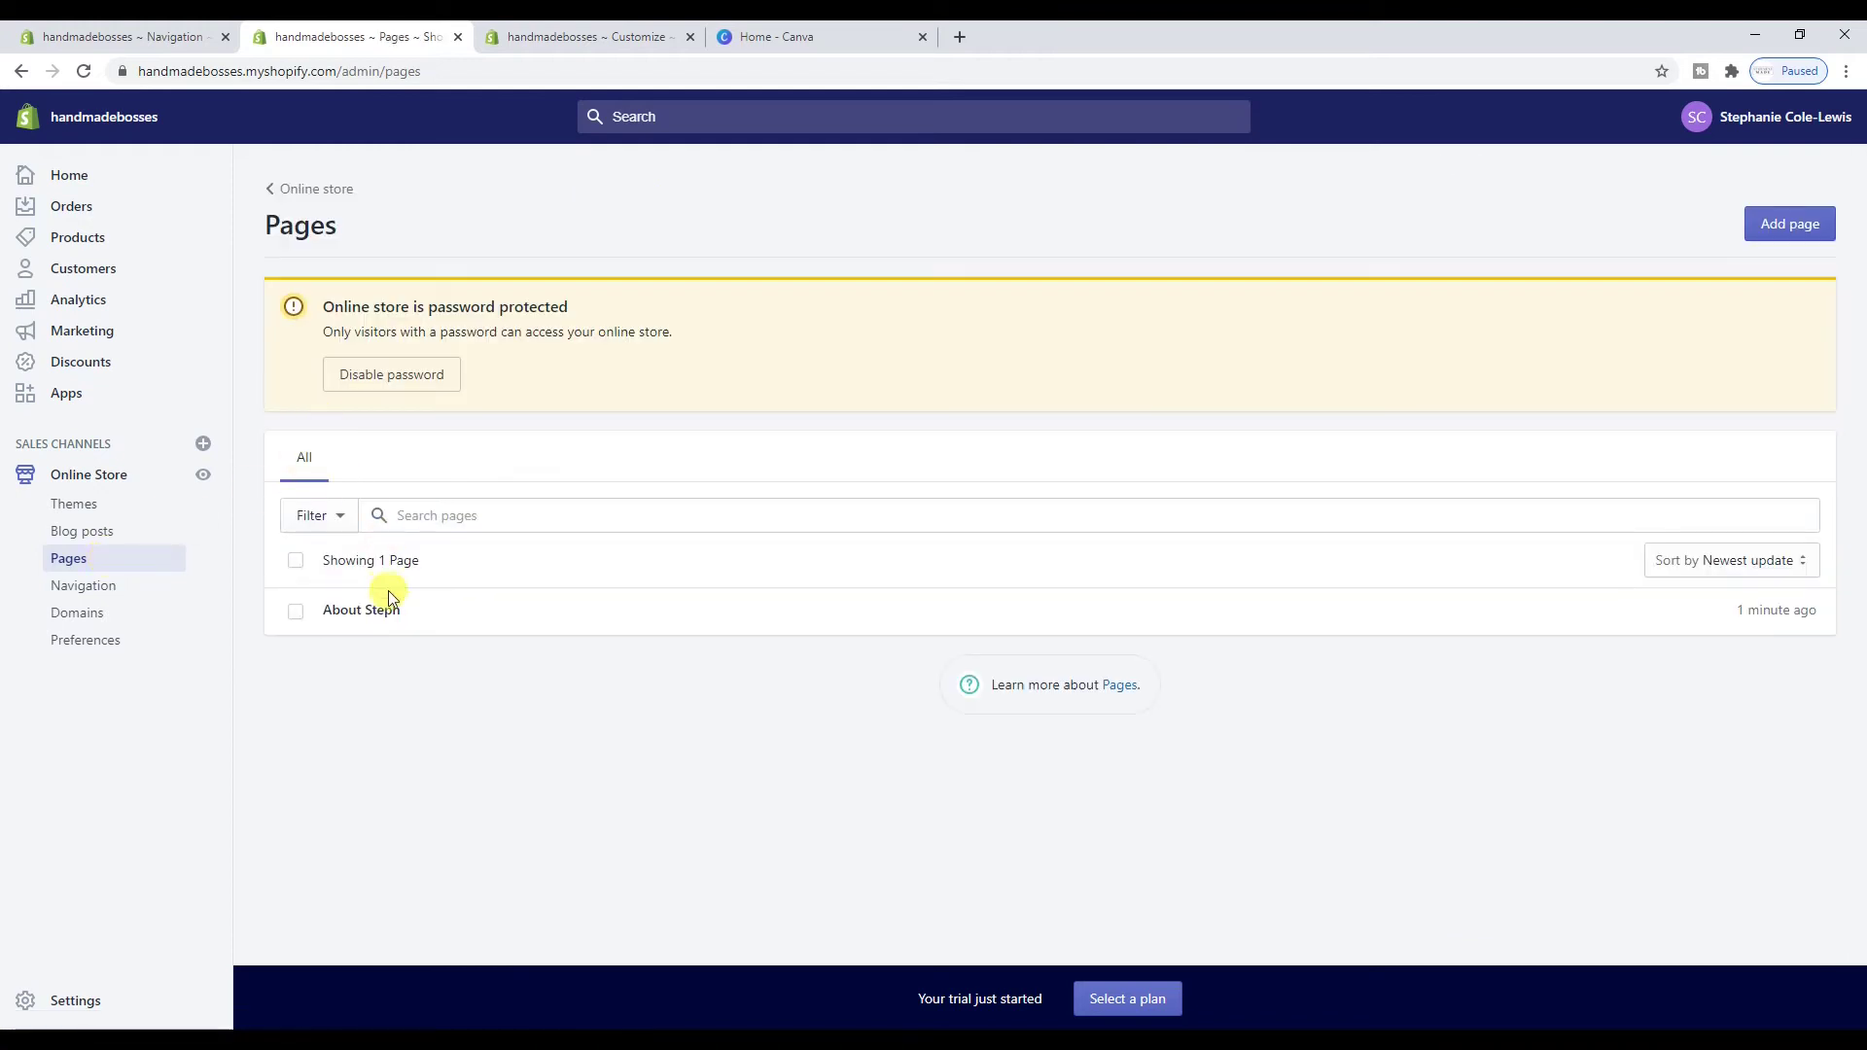
left_click(1790, 225)
left_click(815, 319)
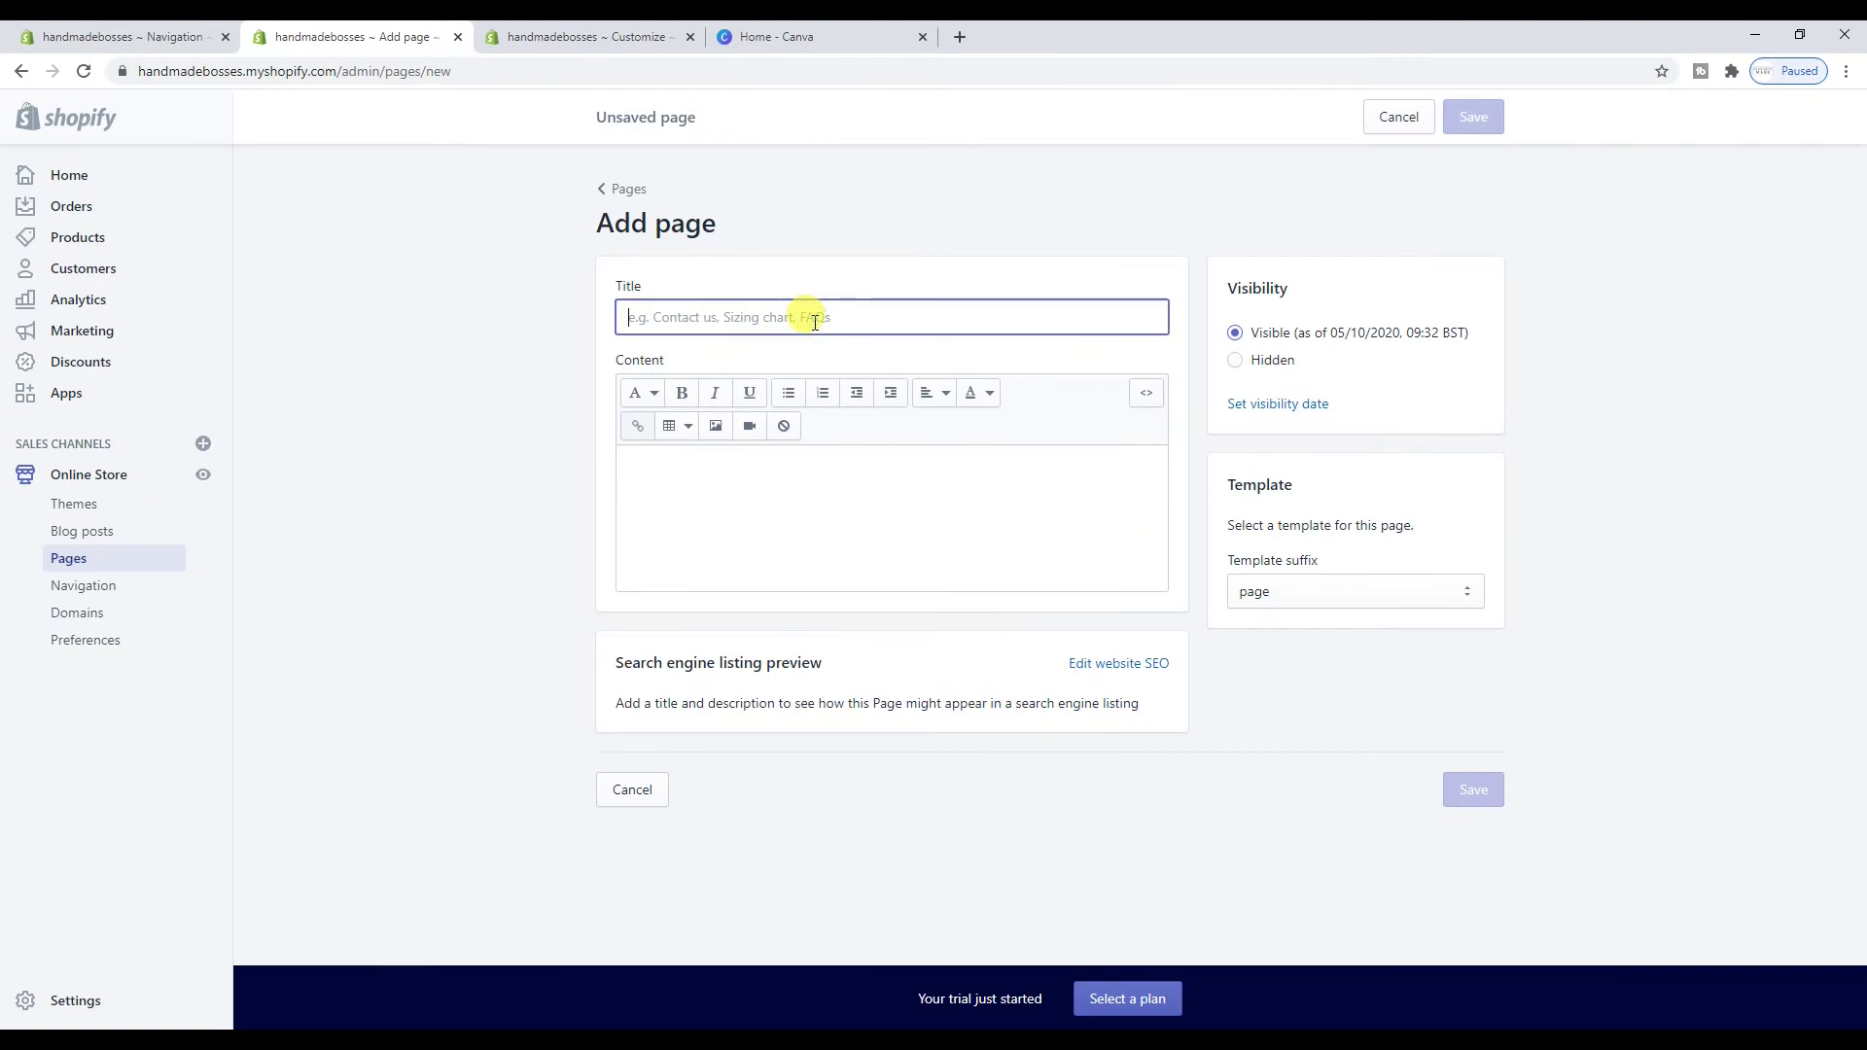
type("The course")
left_click(784, 529)
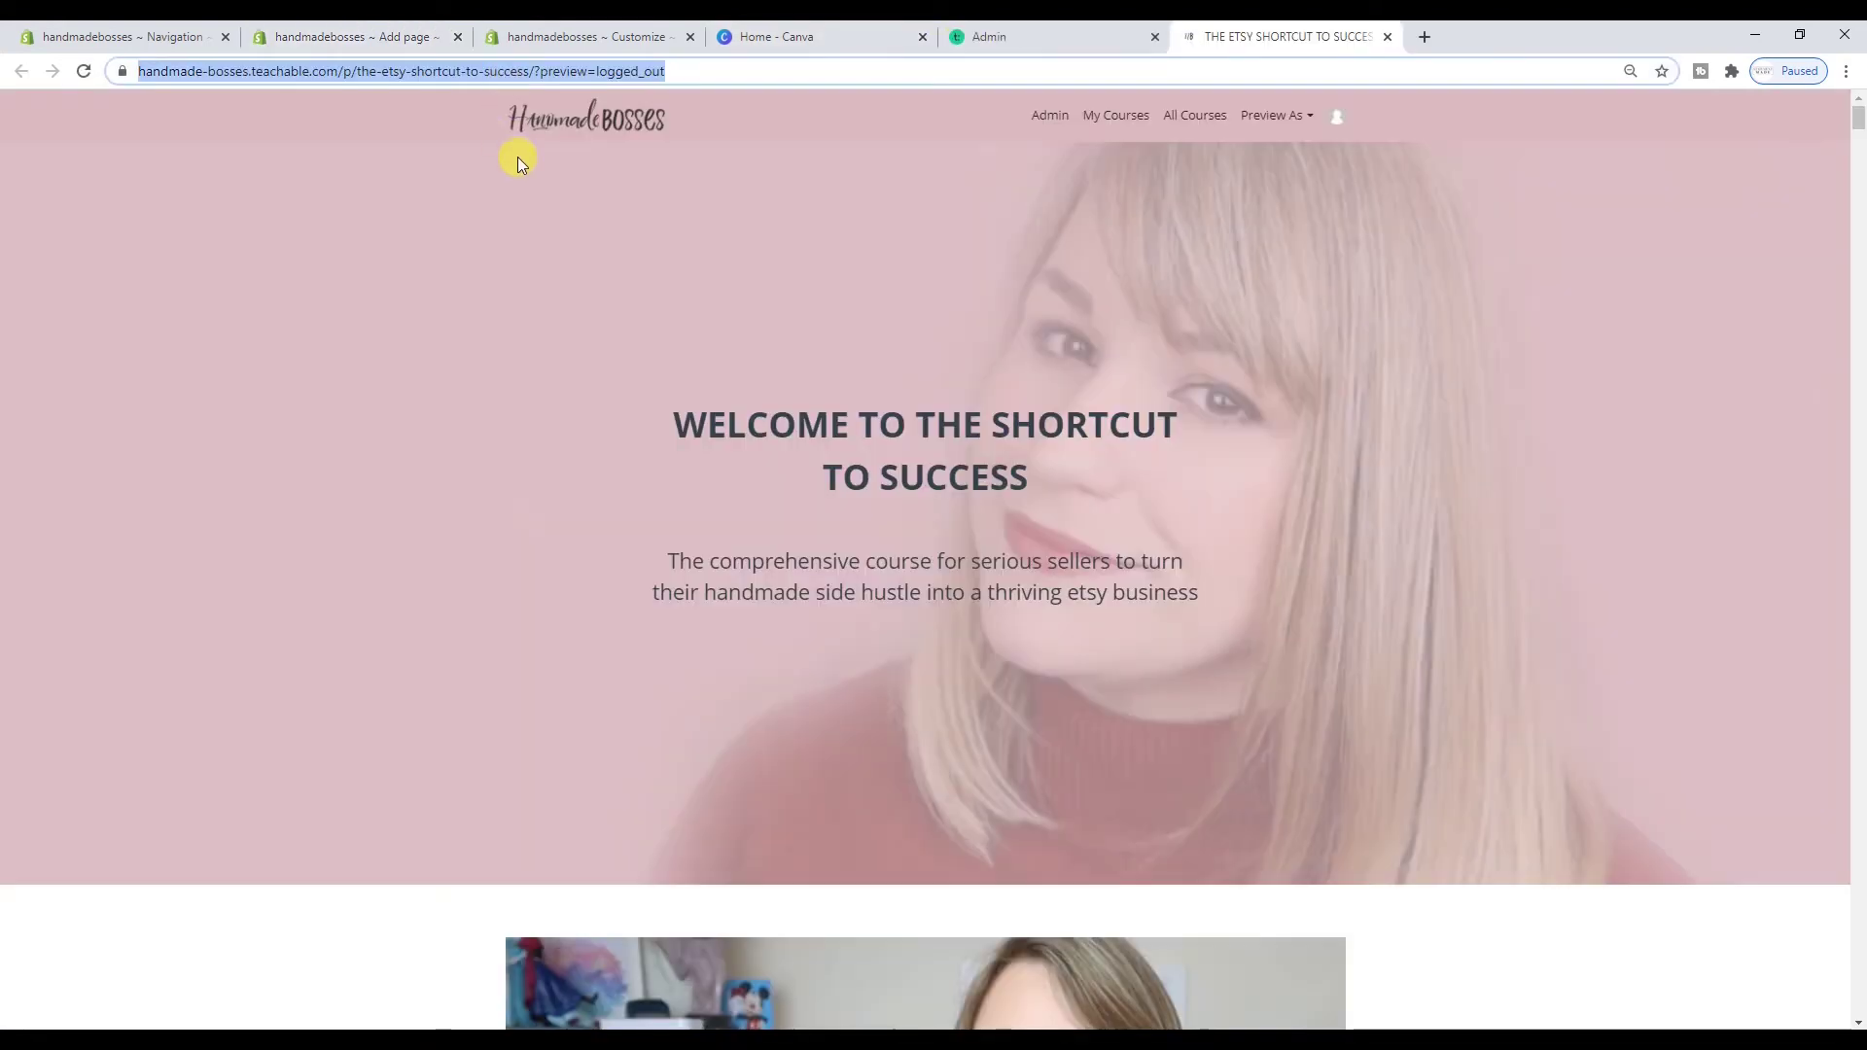
Look over the Etsy course's sales page on Teachable and return to the unsaved store page
scroll(520, 146, "down", 1)
scroll(594, 185, "down", 20)
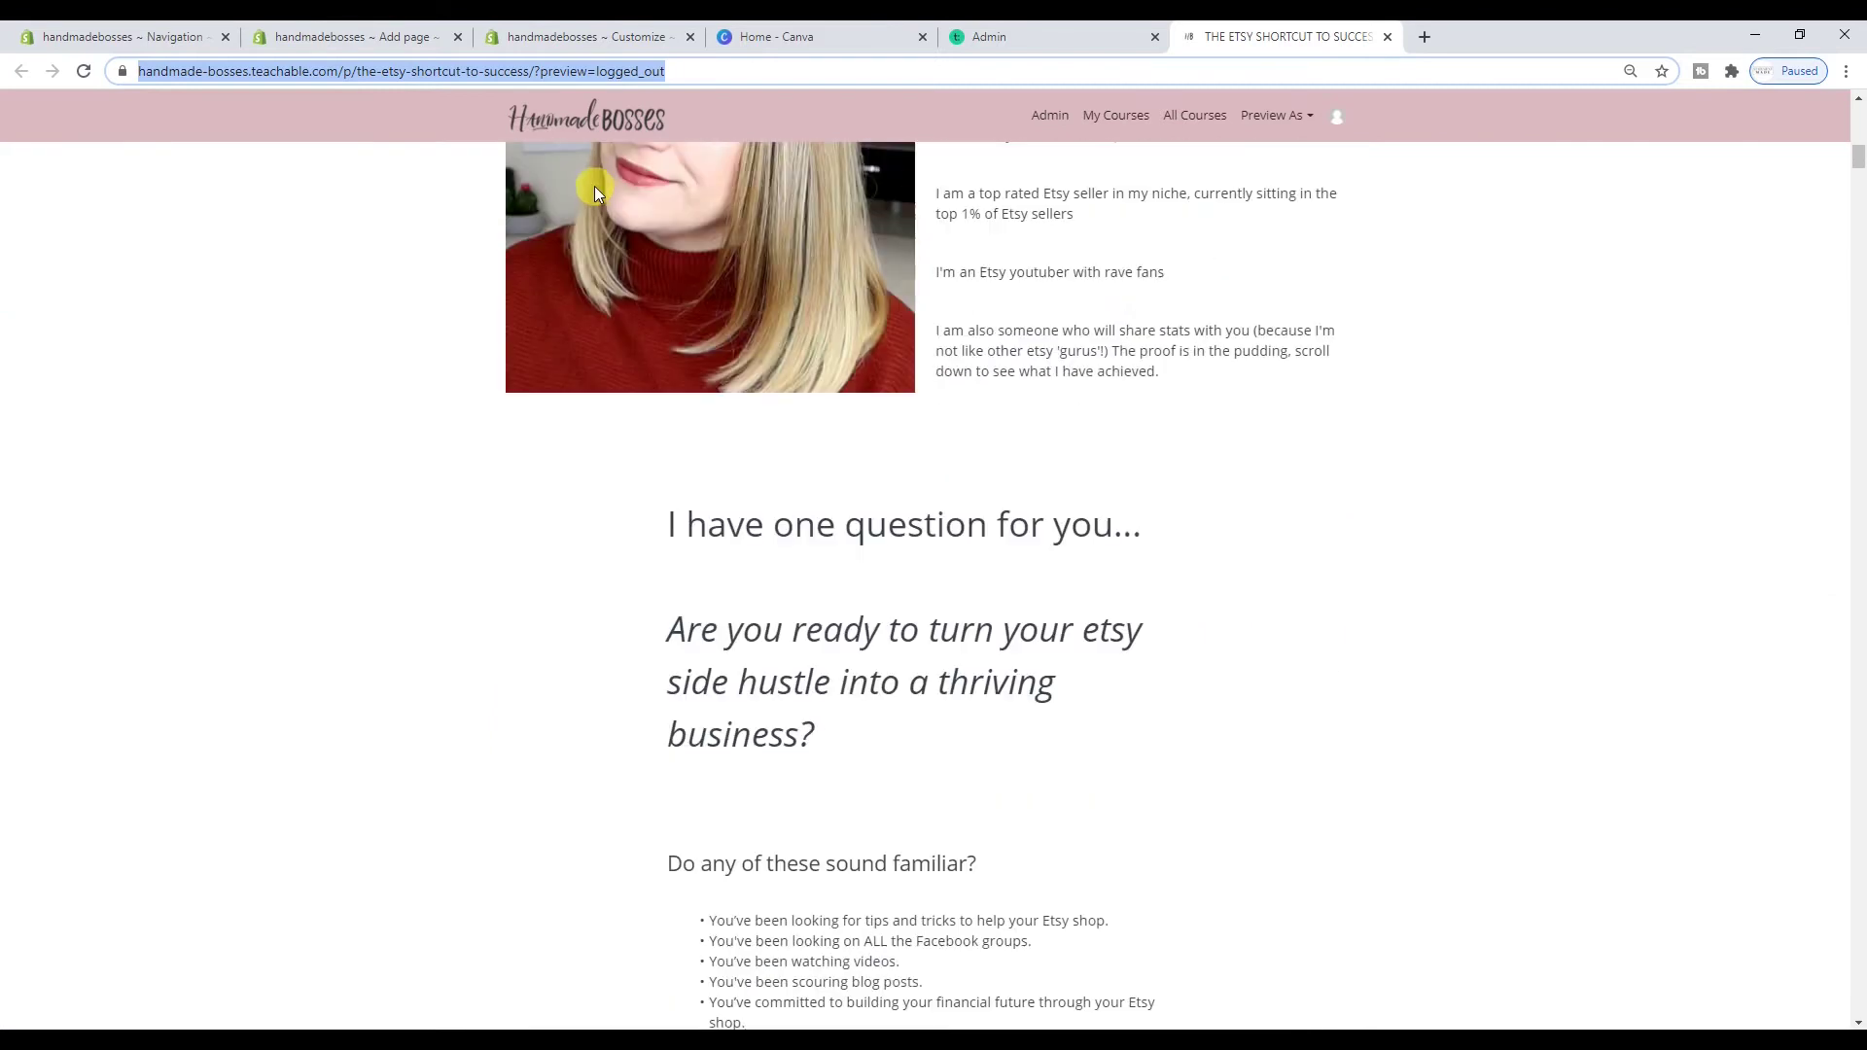
scroll(700, 205, "up", 20)
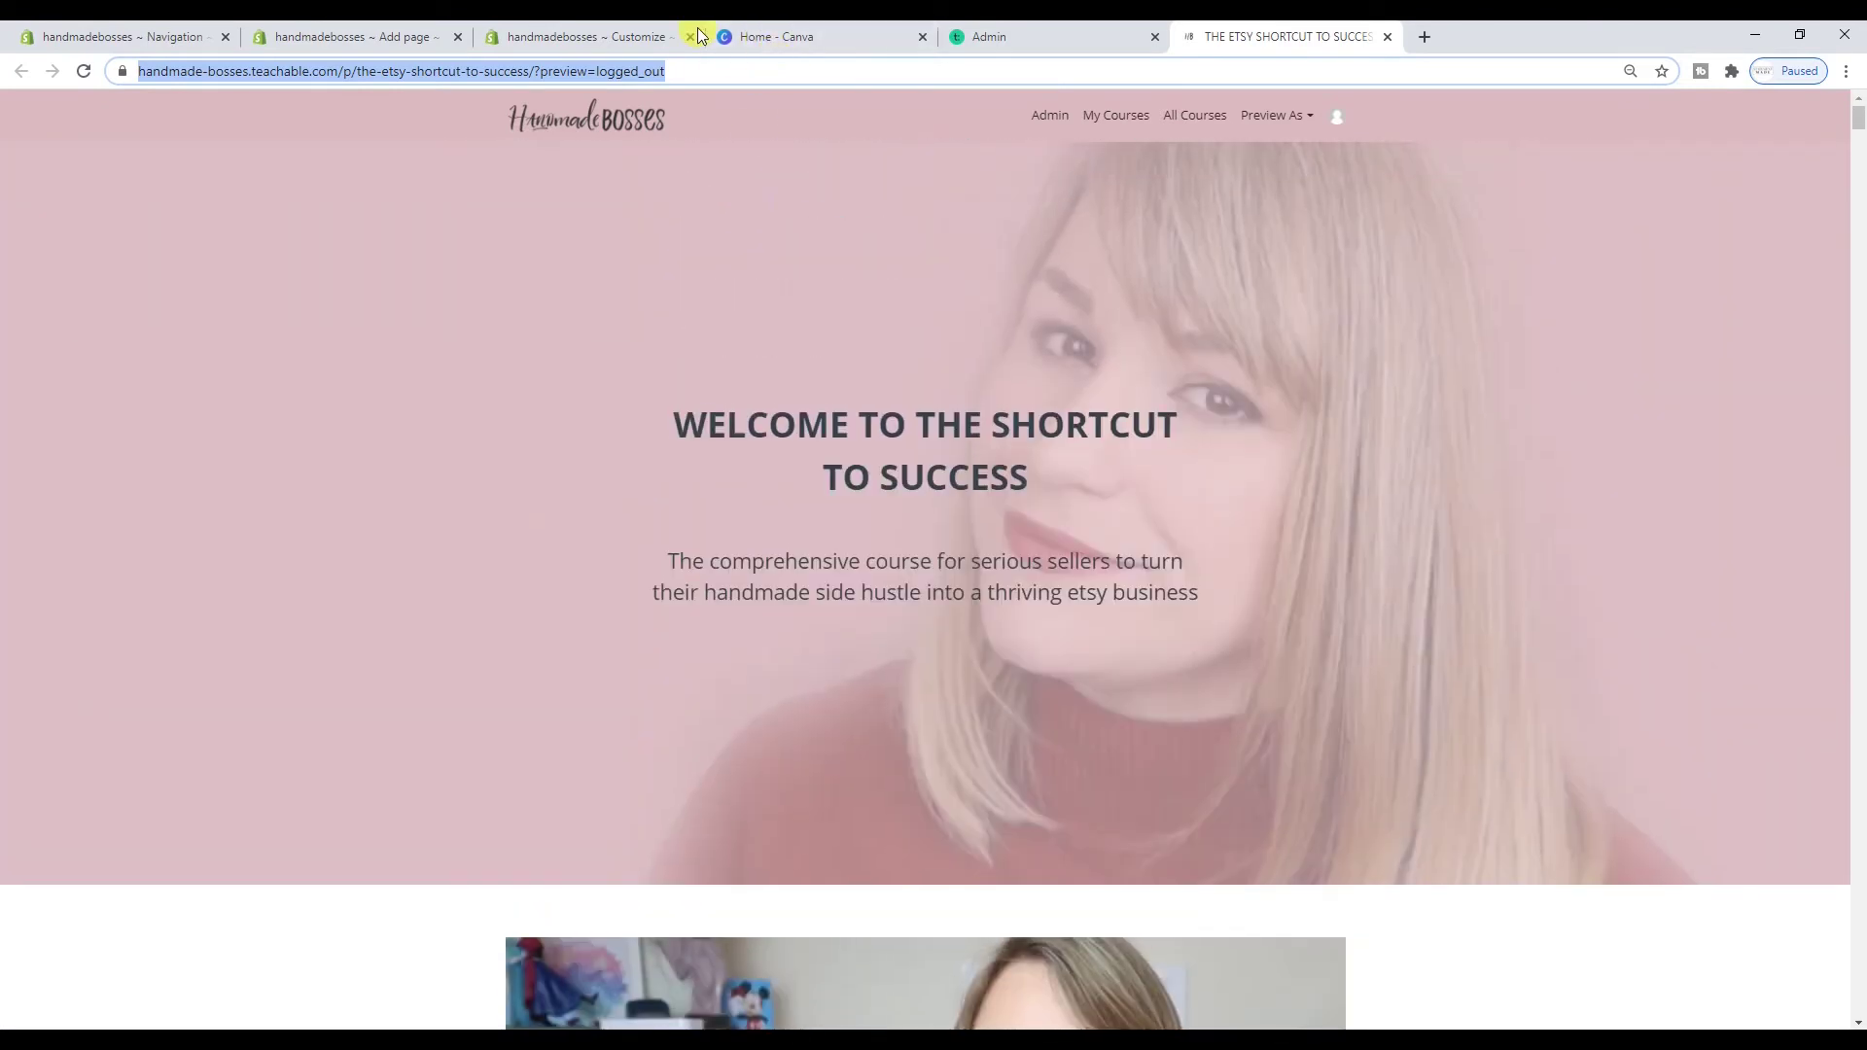
left_click(598, 37)
left_click(399, 36)
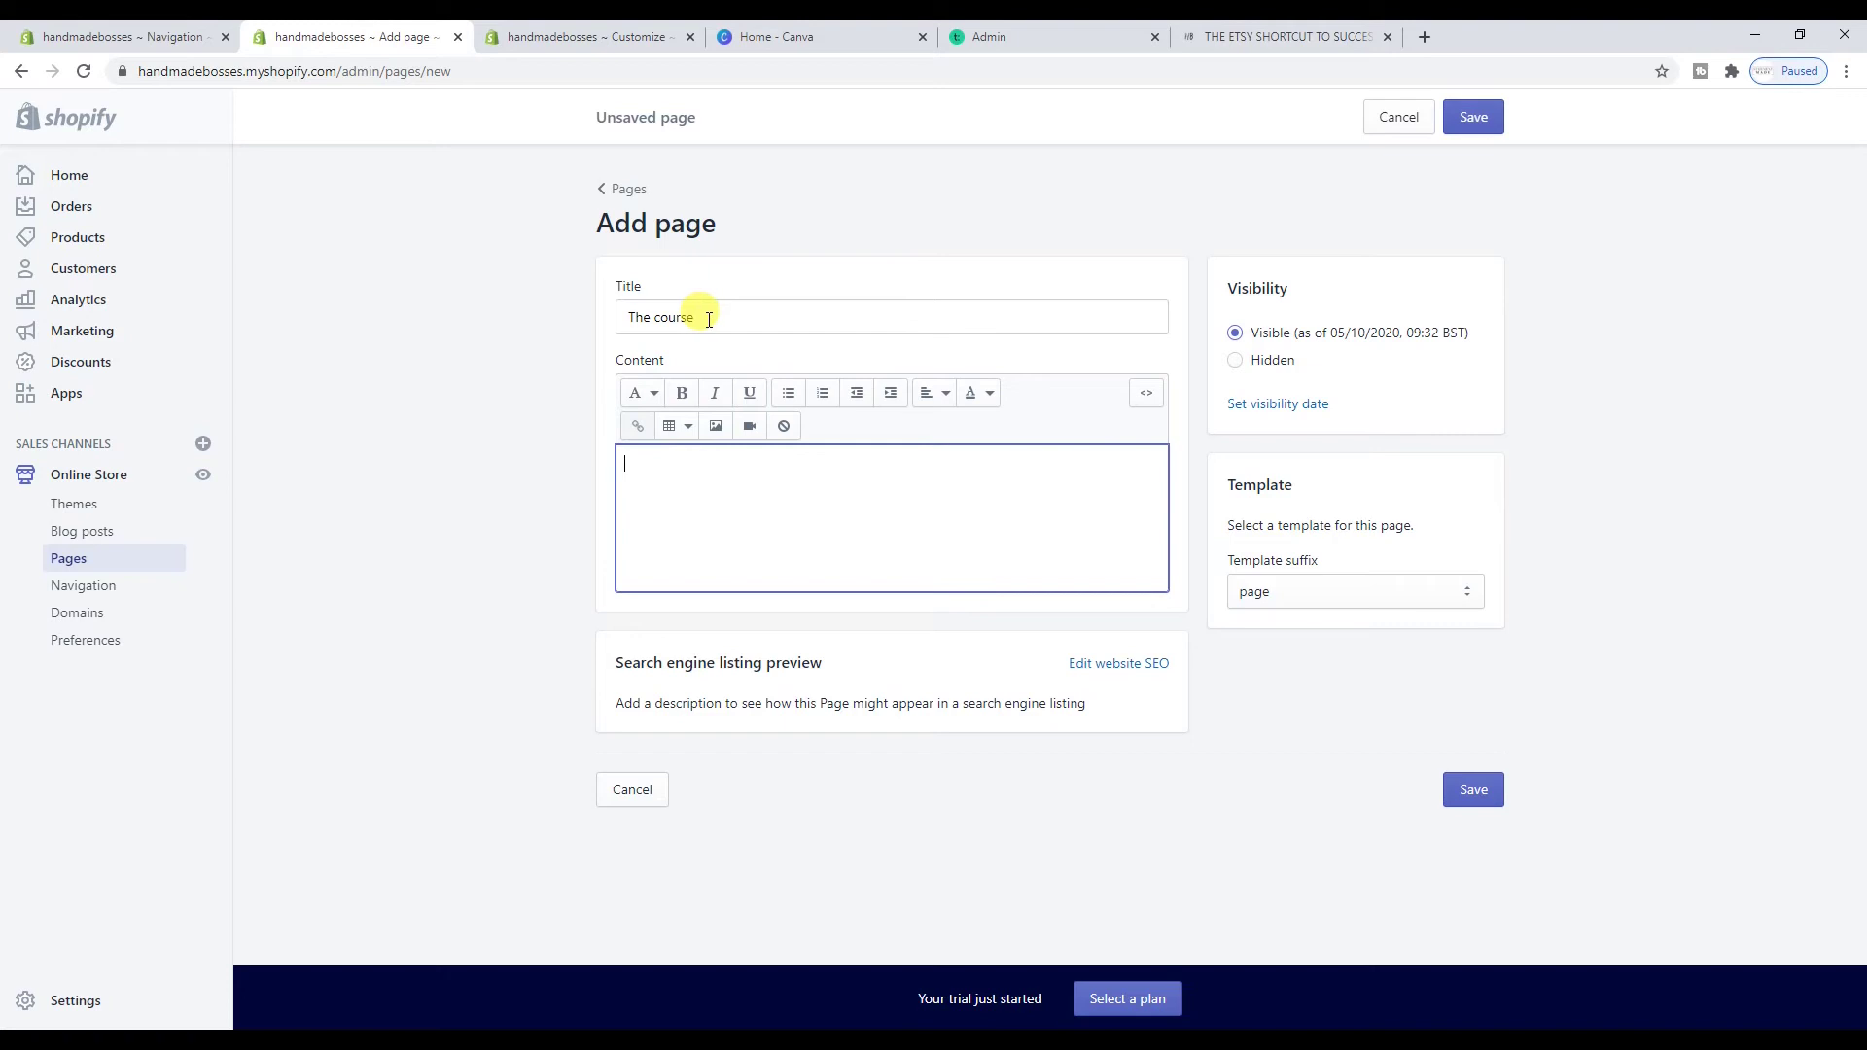
Compare the header navigation in the theme editor's mobile and desktop previews, including the expanded mobile menu
left_click(542, 36)
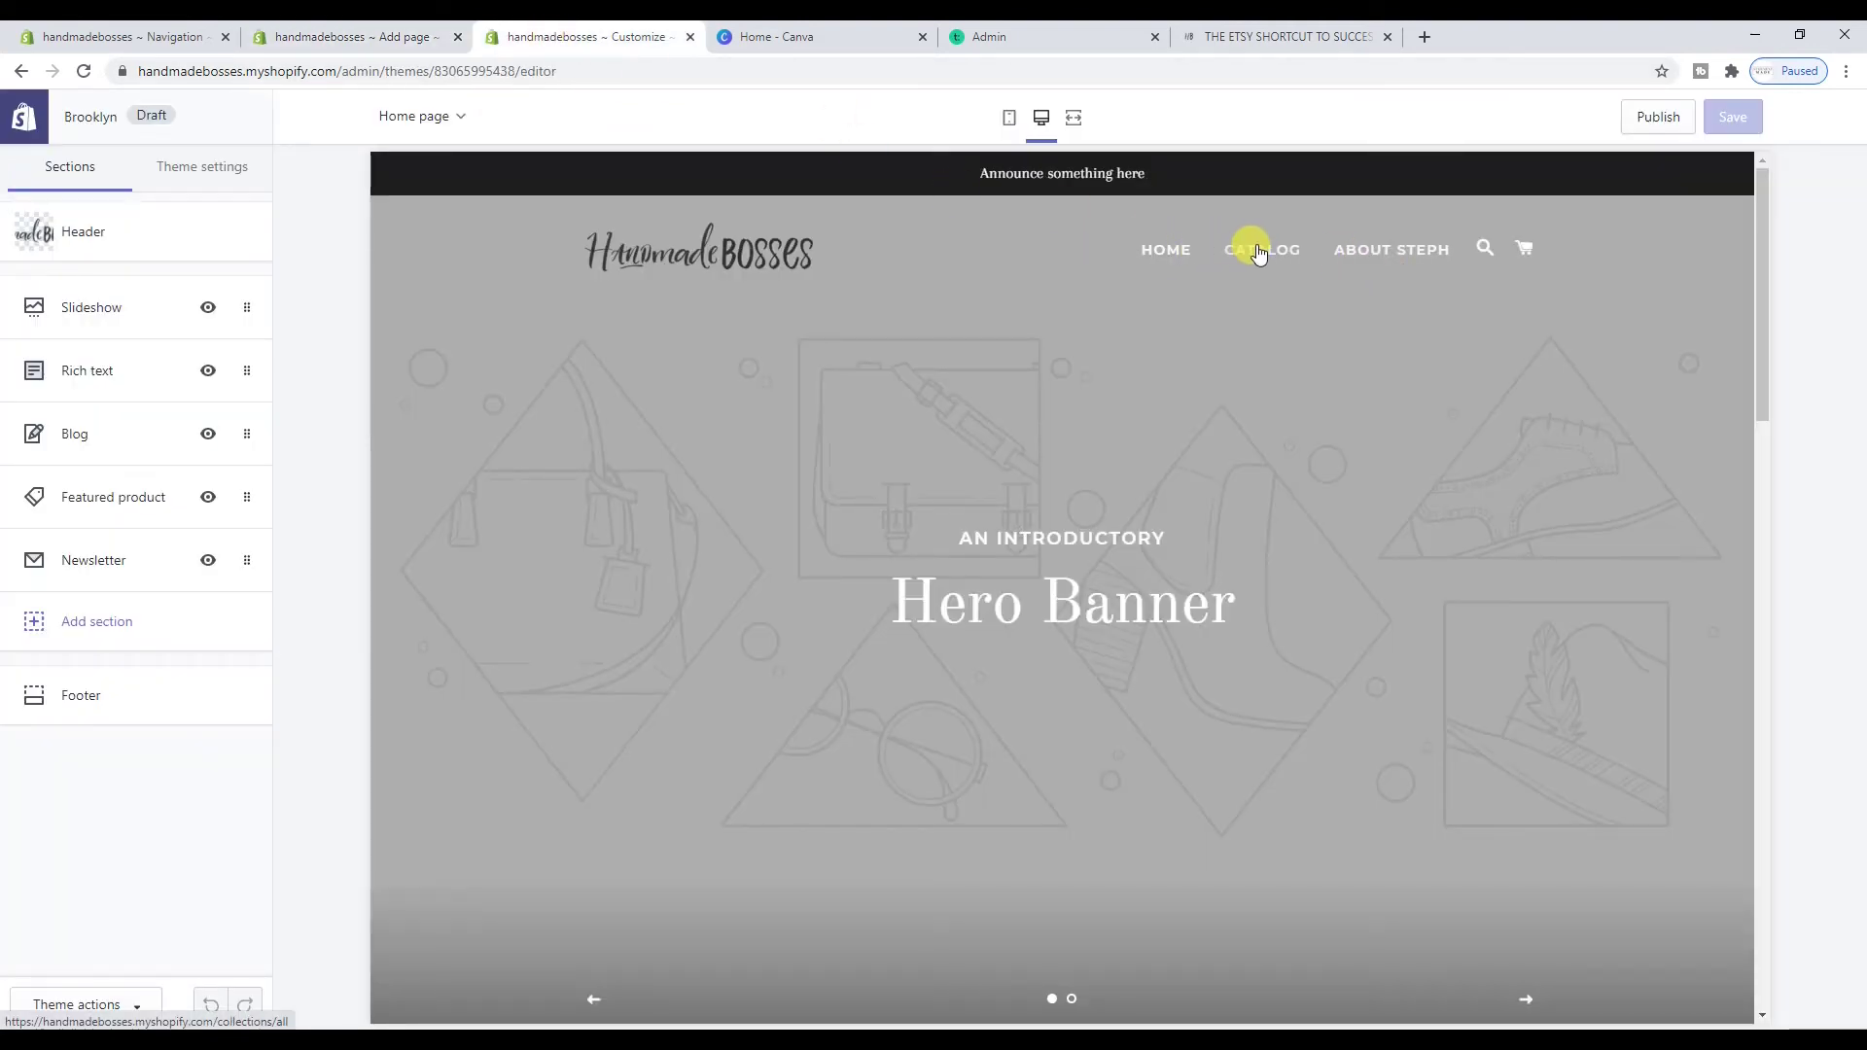
left_click(1001, 119)
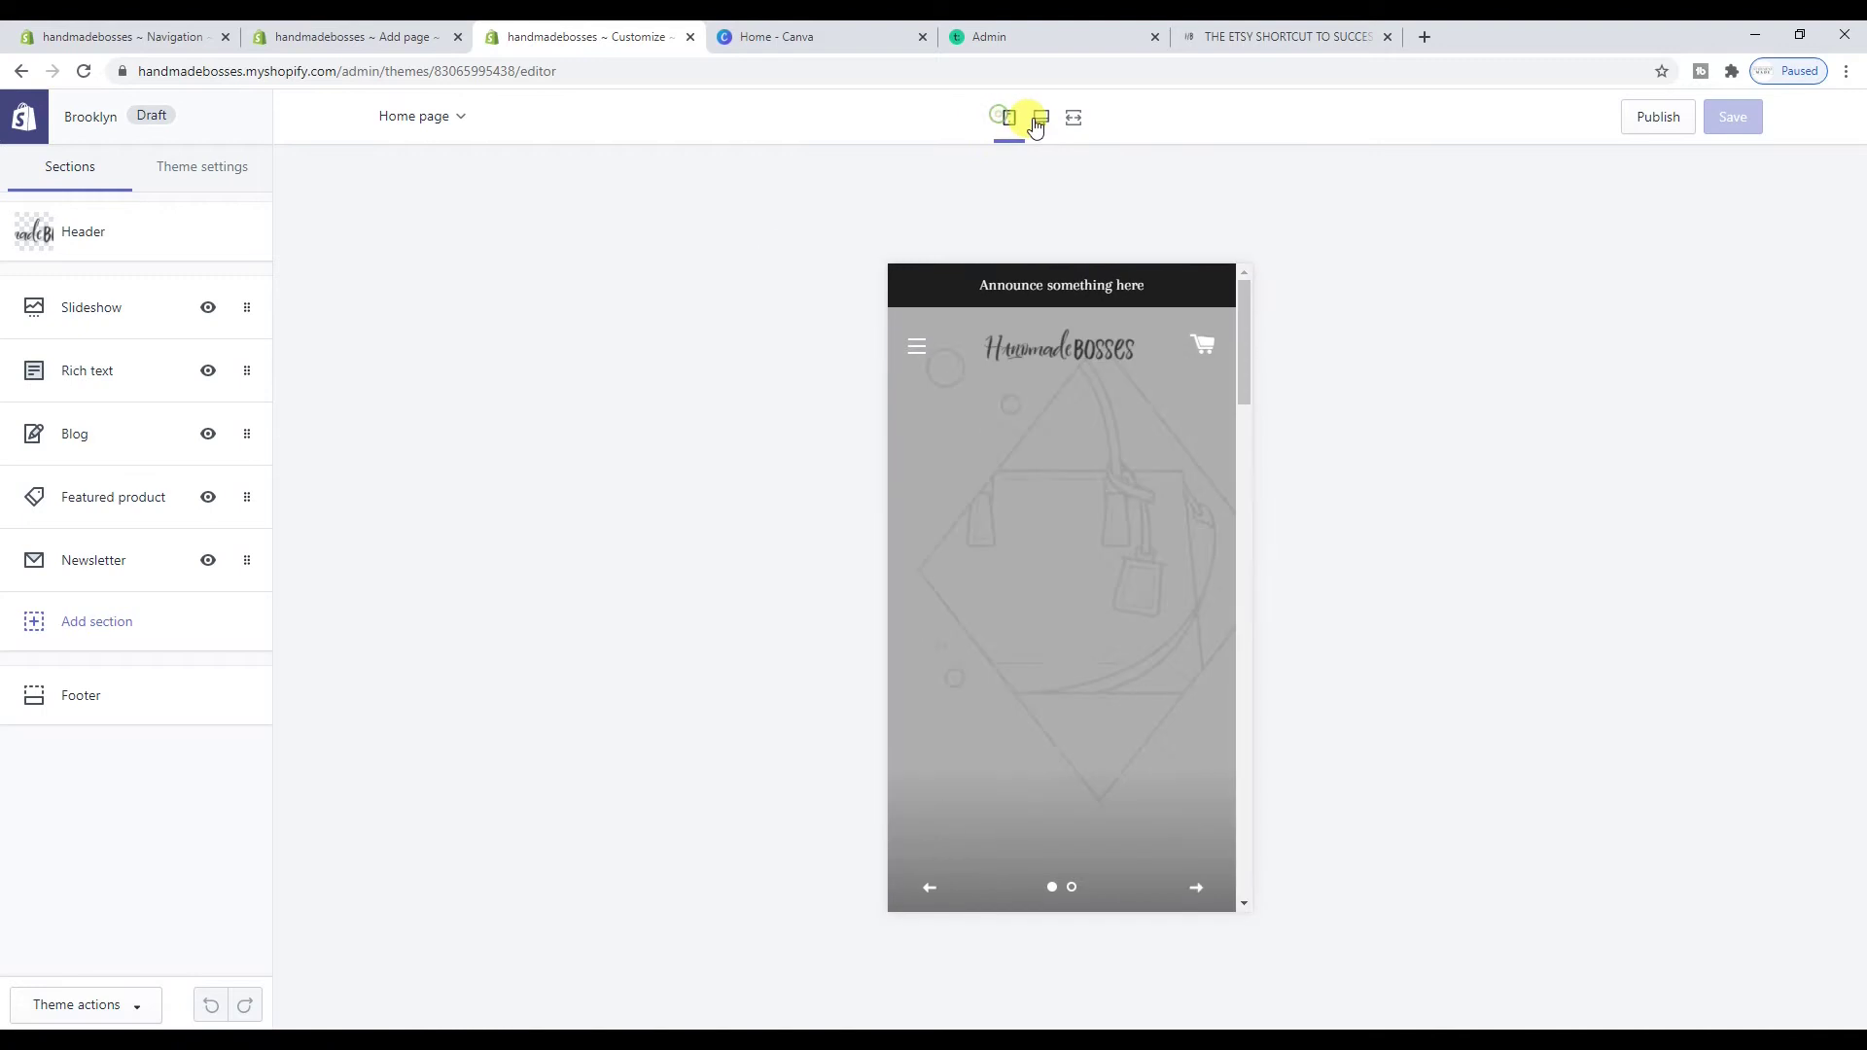
left_click(924, 333)
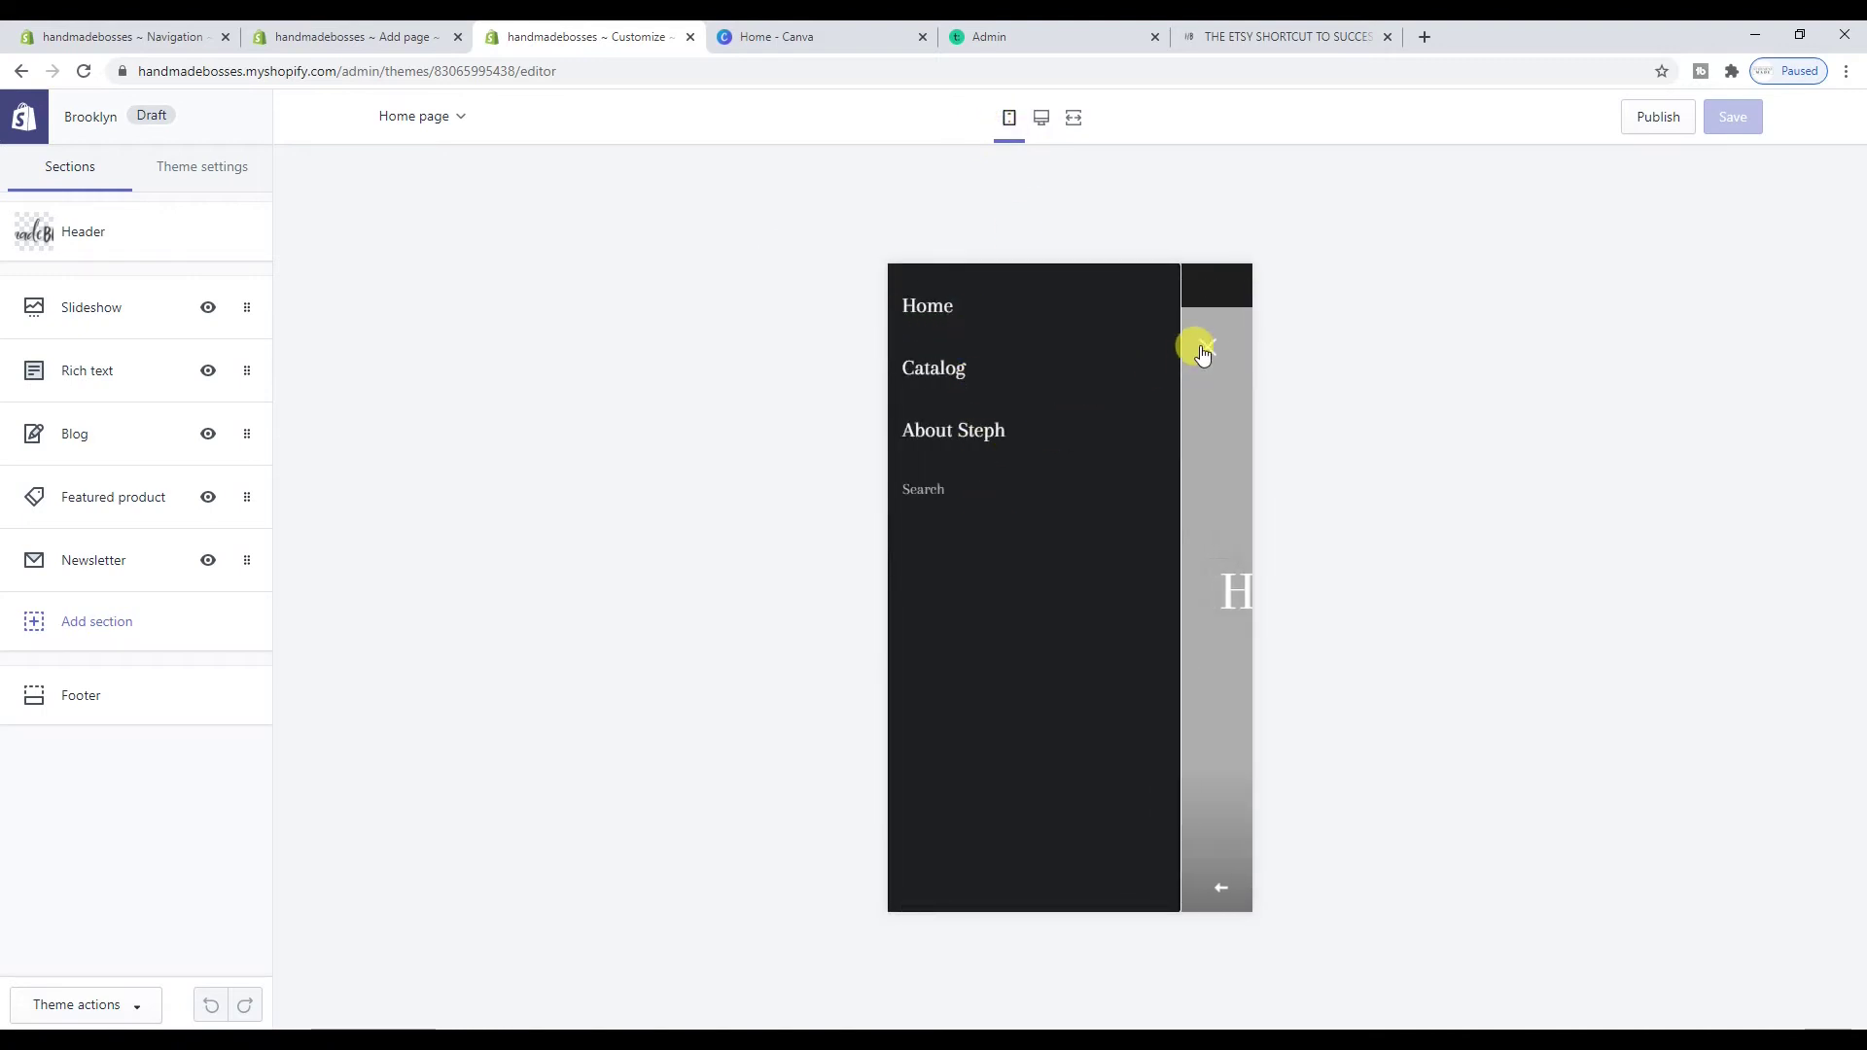
left_click(1209, 352)
left_click(1041, 116)
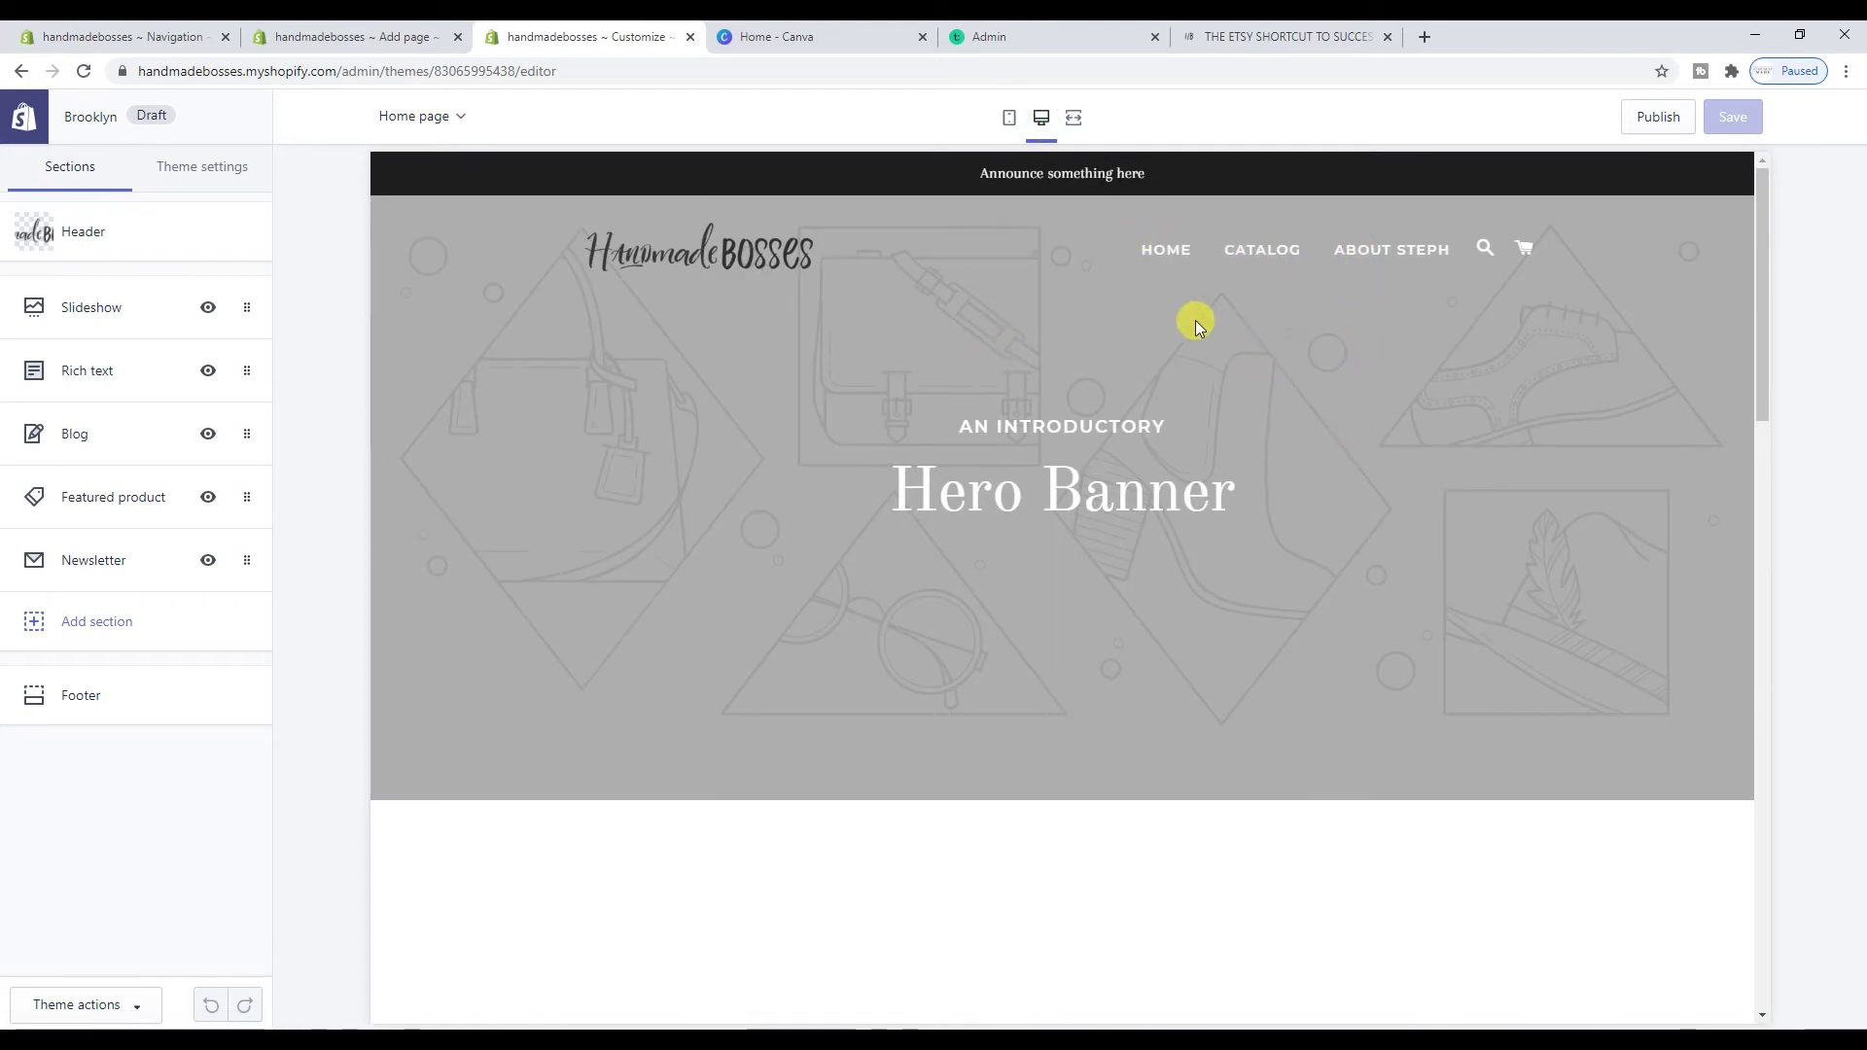
left_click(389, 36)
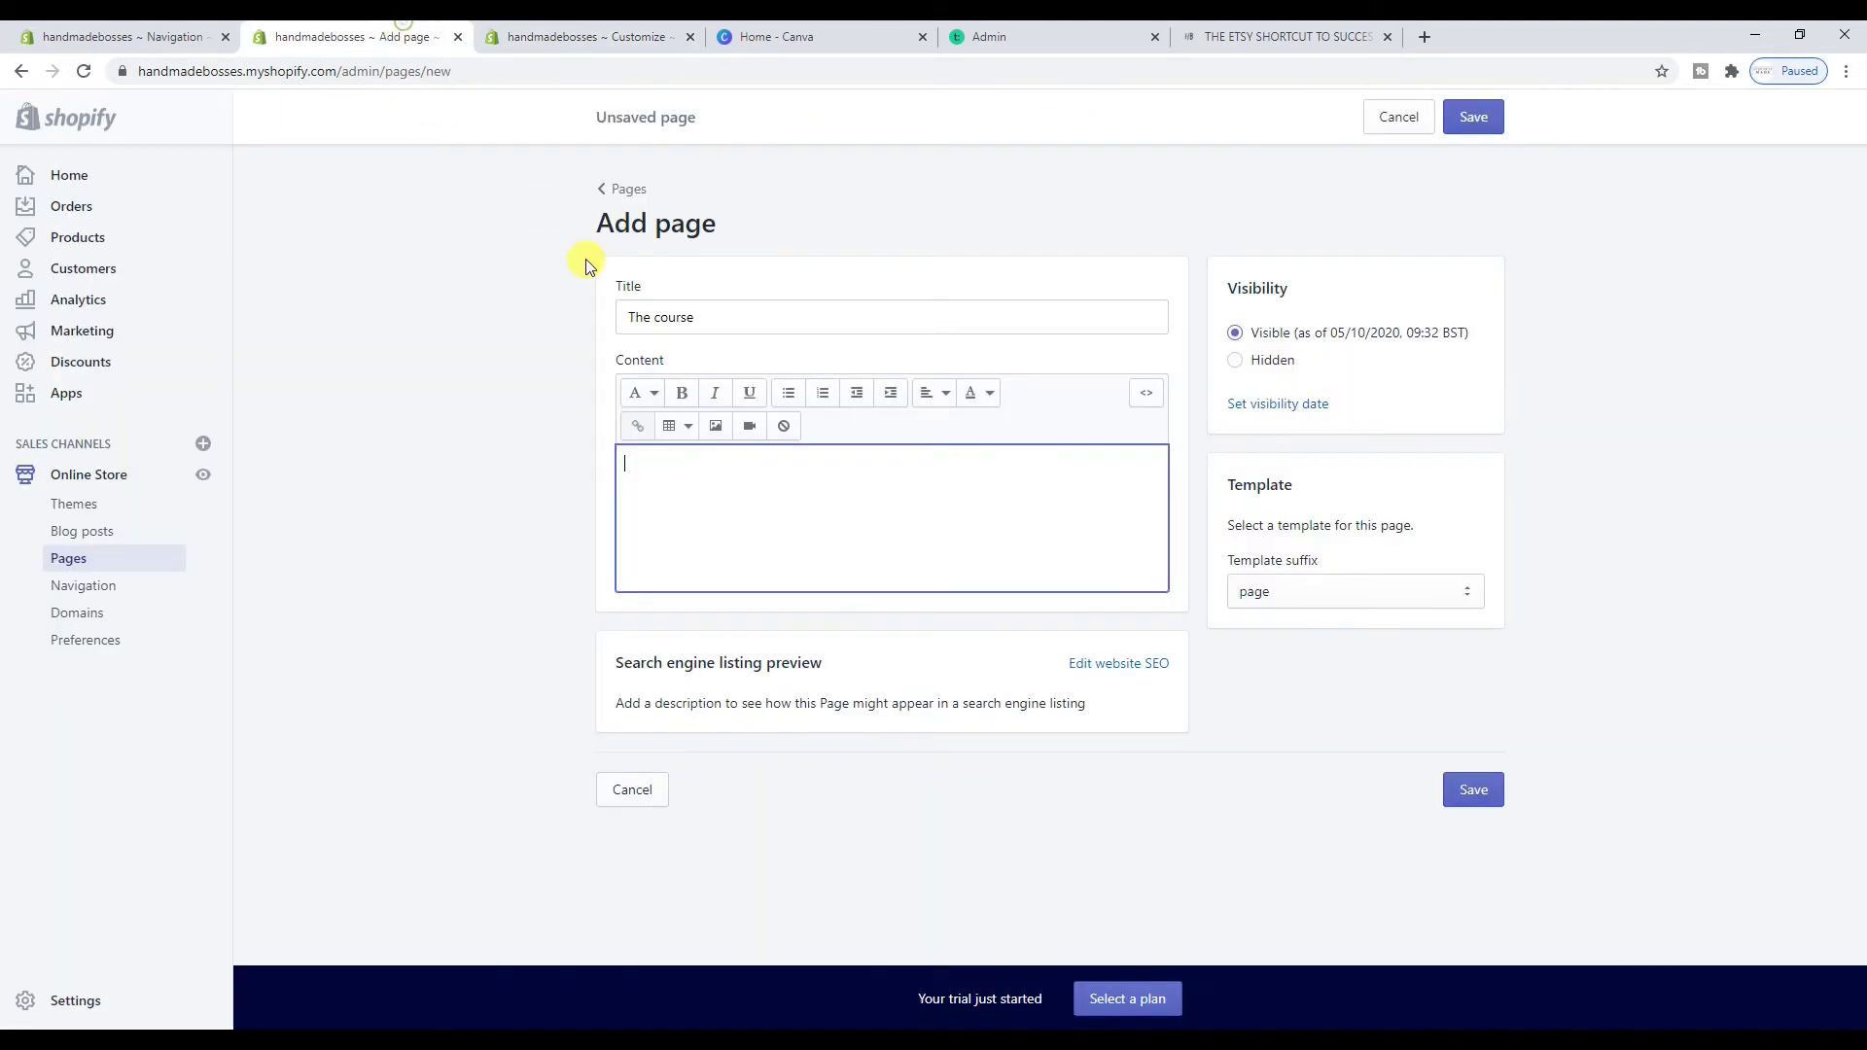
type("You can find the cour")
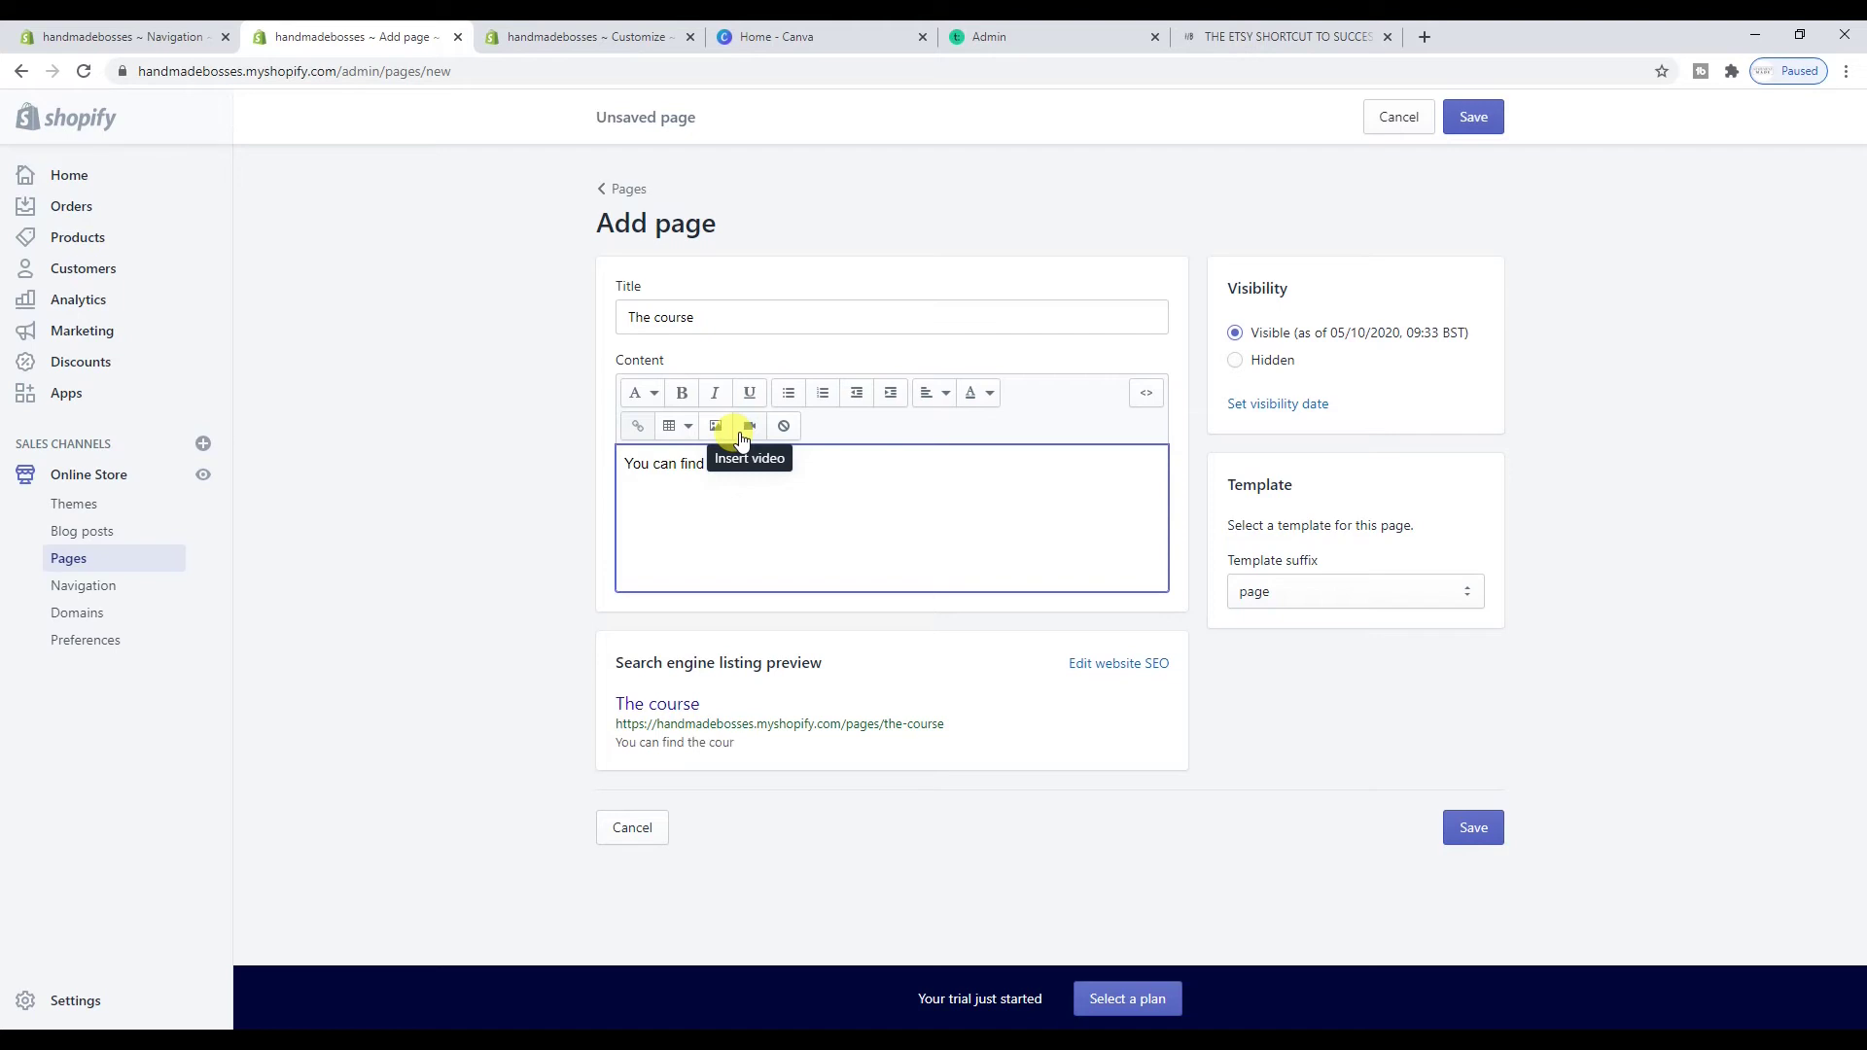
type("ee")
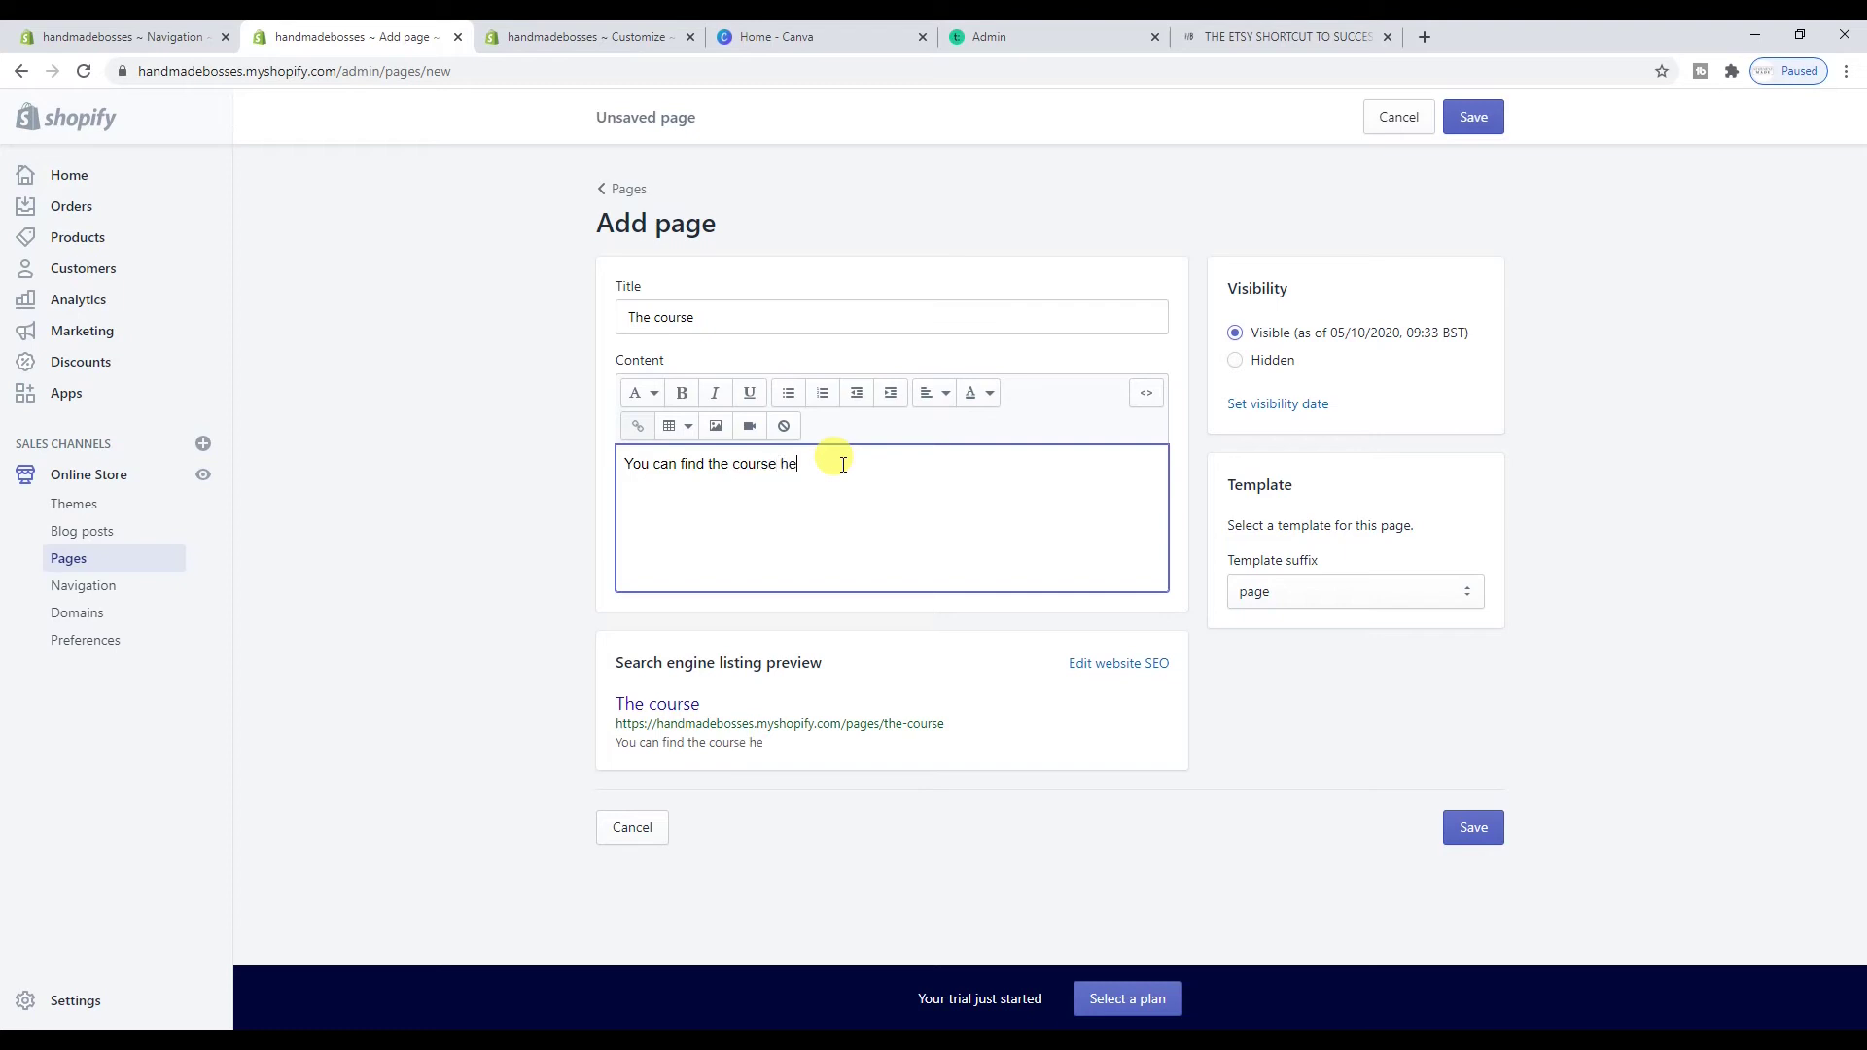
type("https://handmade-bosses.teachable.com/p/the-etsy-shortcut-to-success/?preview=logged_out")
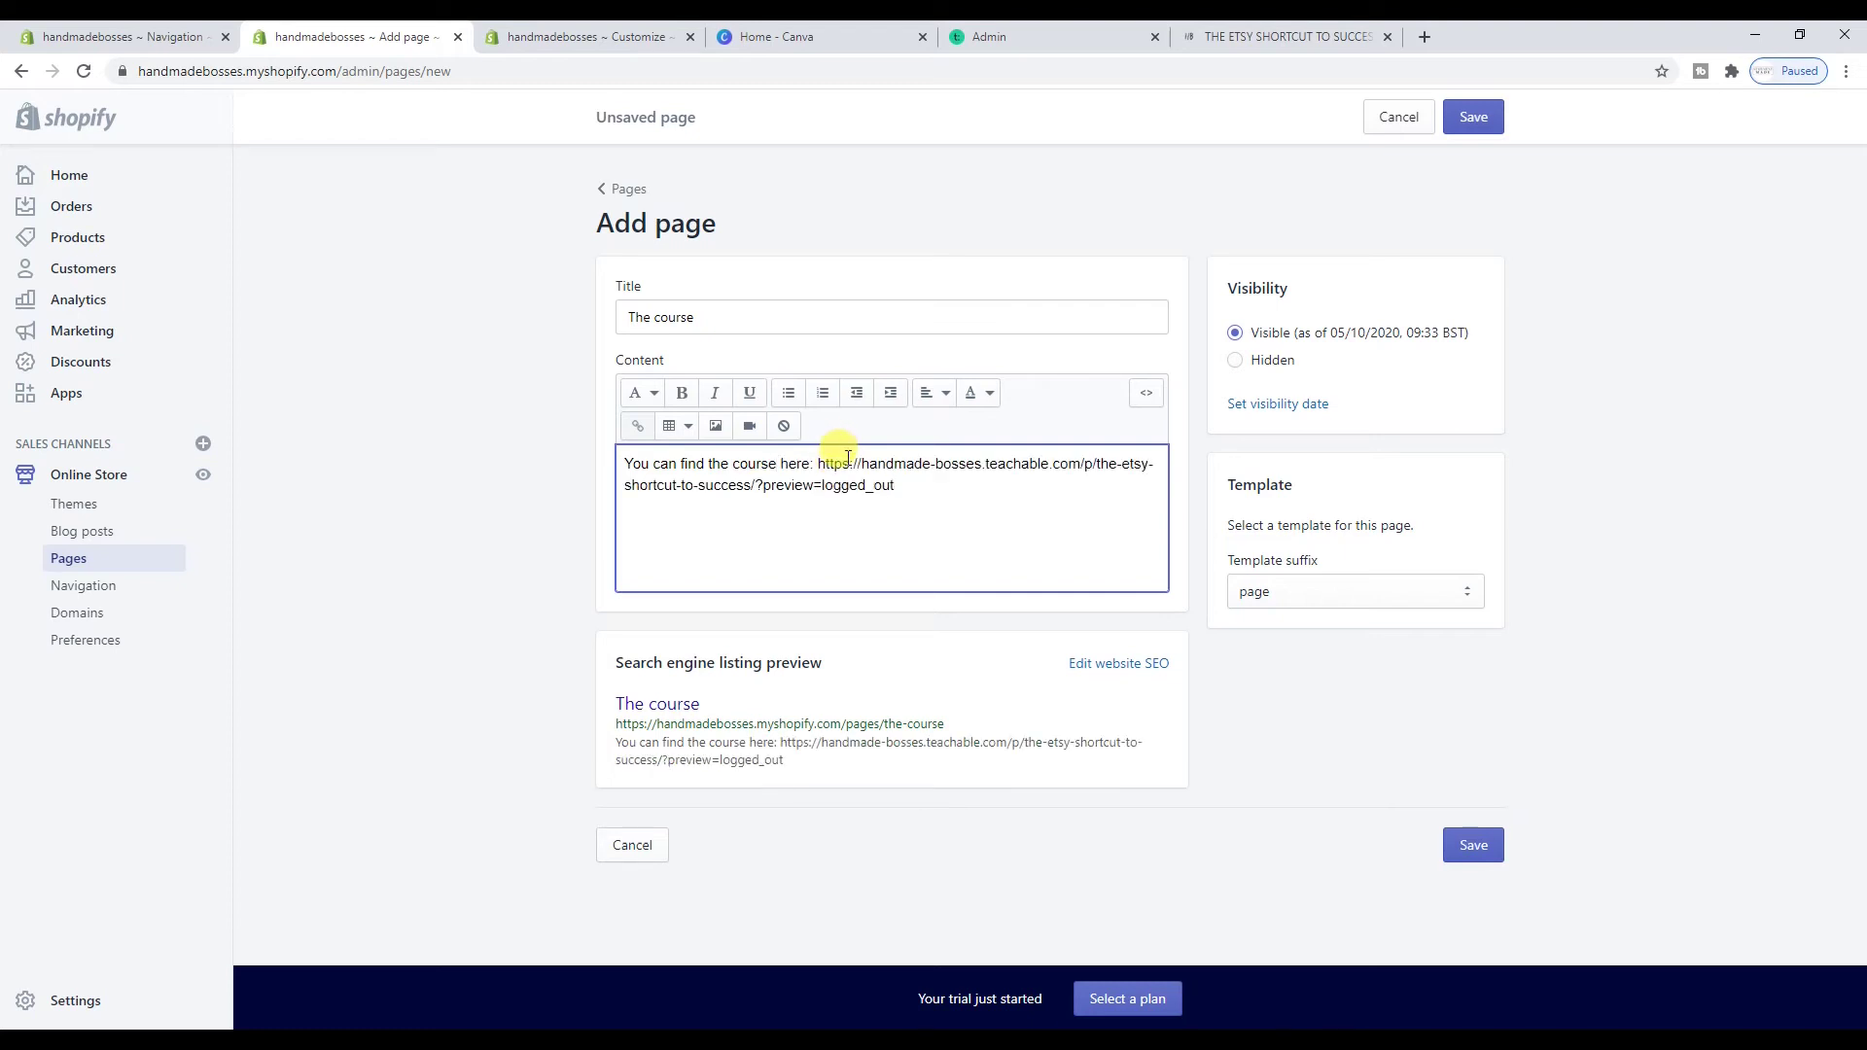
Set the search engine listing's page title to "The shortcut to success etsy course"
left_click(1123, 667)
scroll(901, 734, "down", 3)
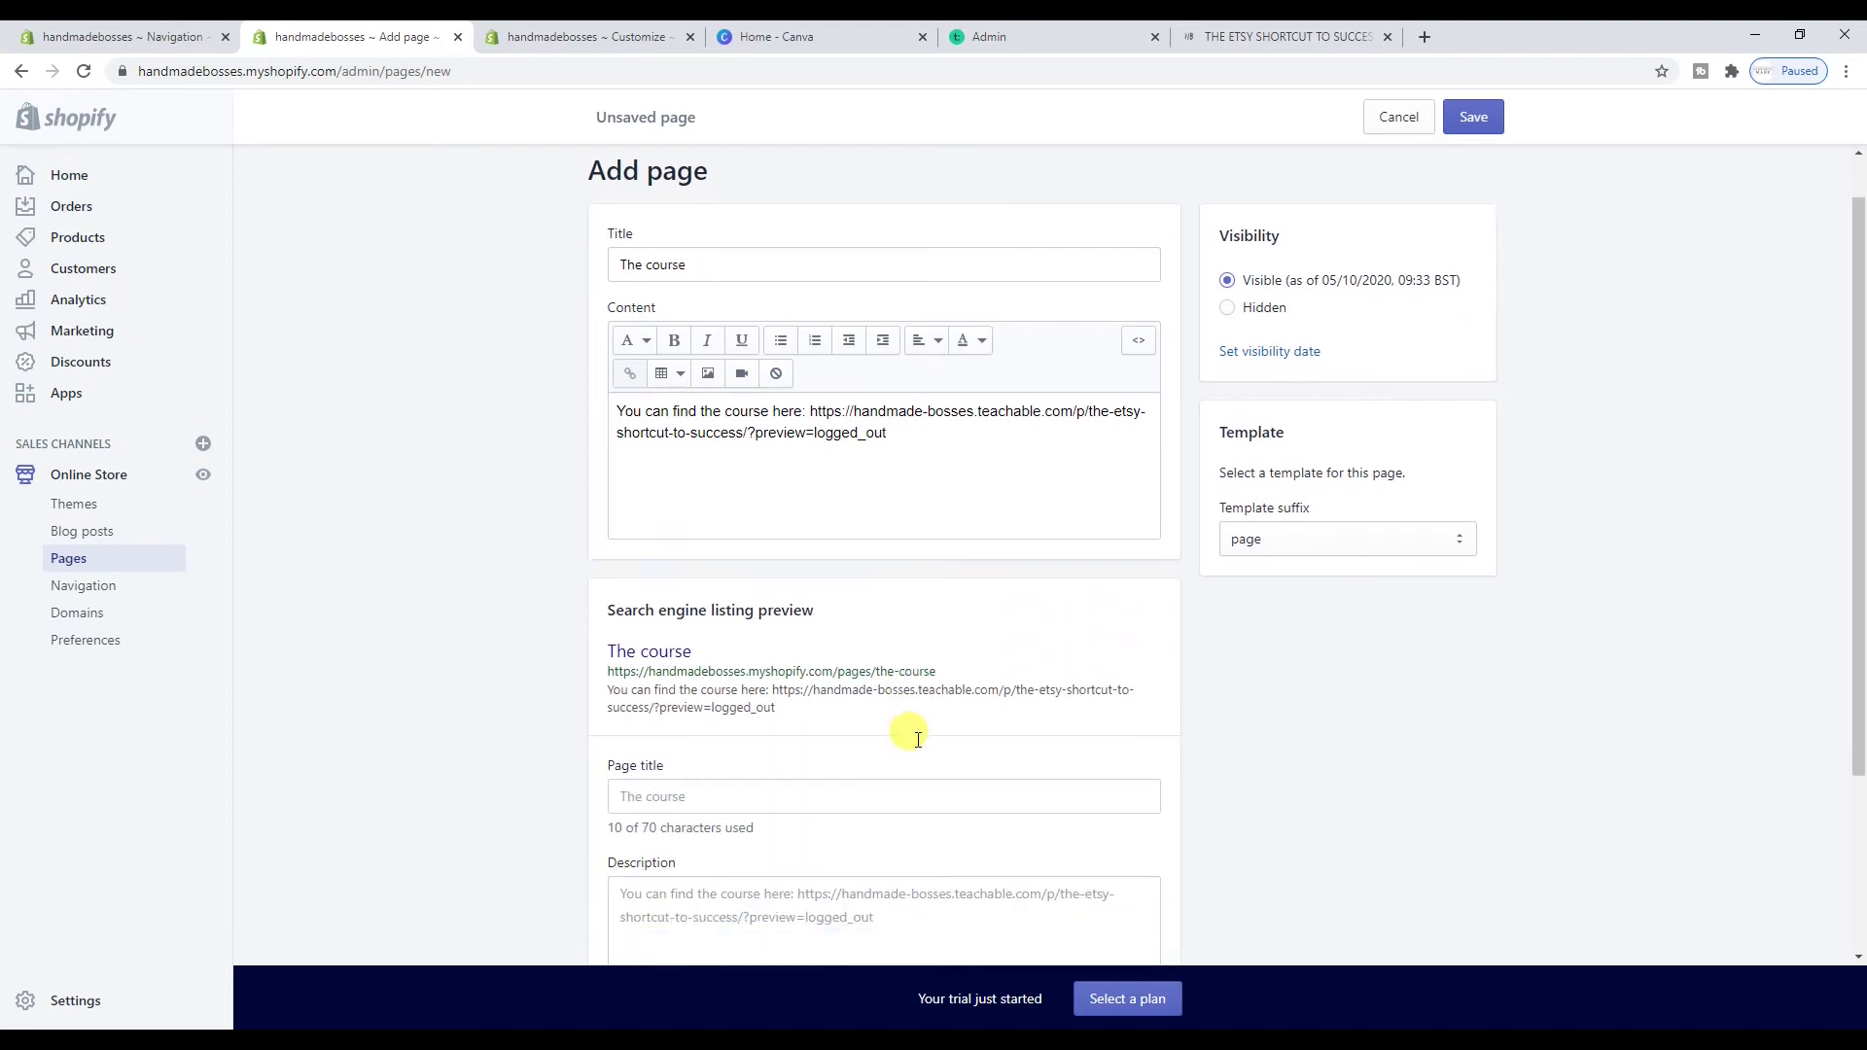
left_click(650, 559)
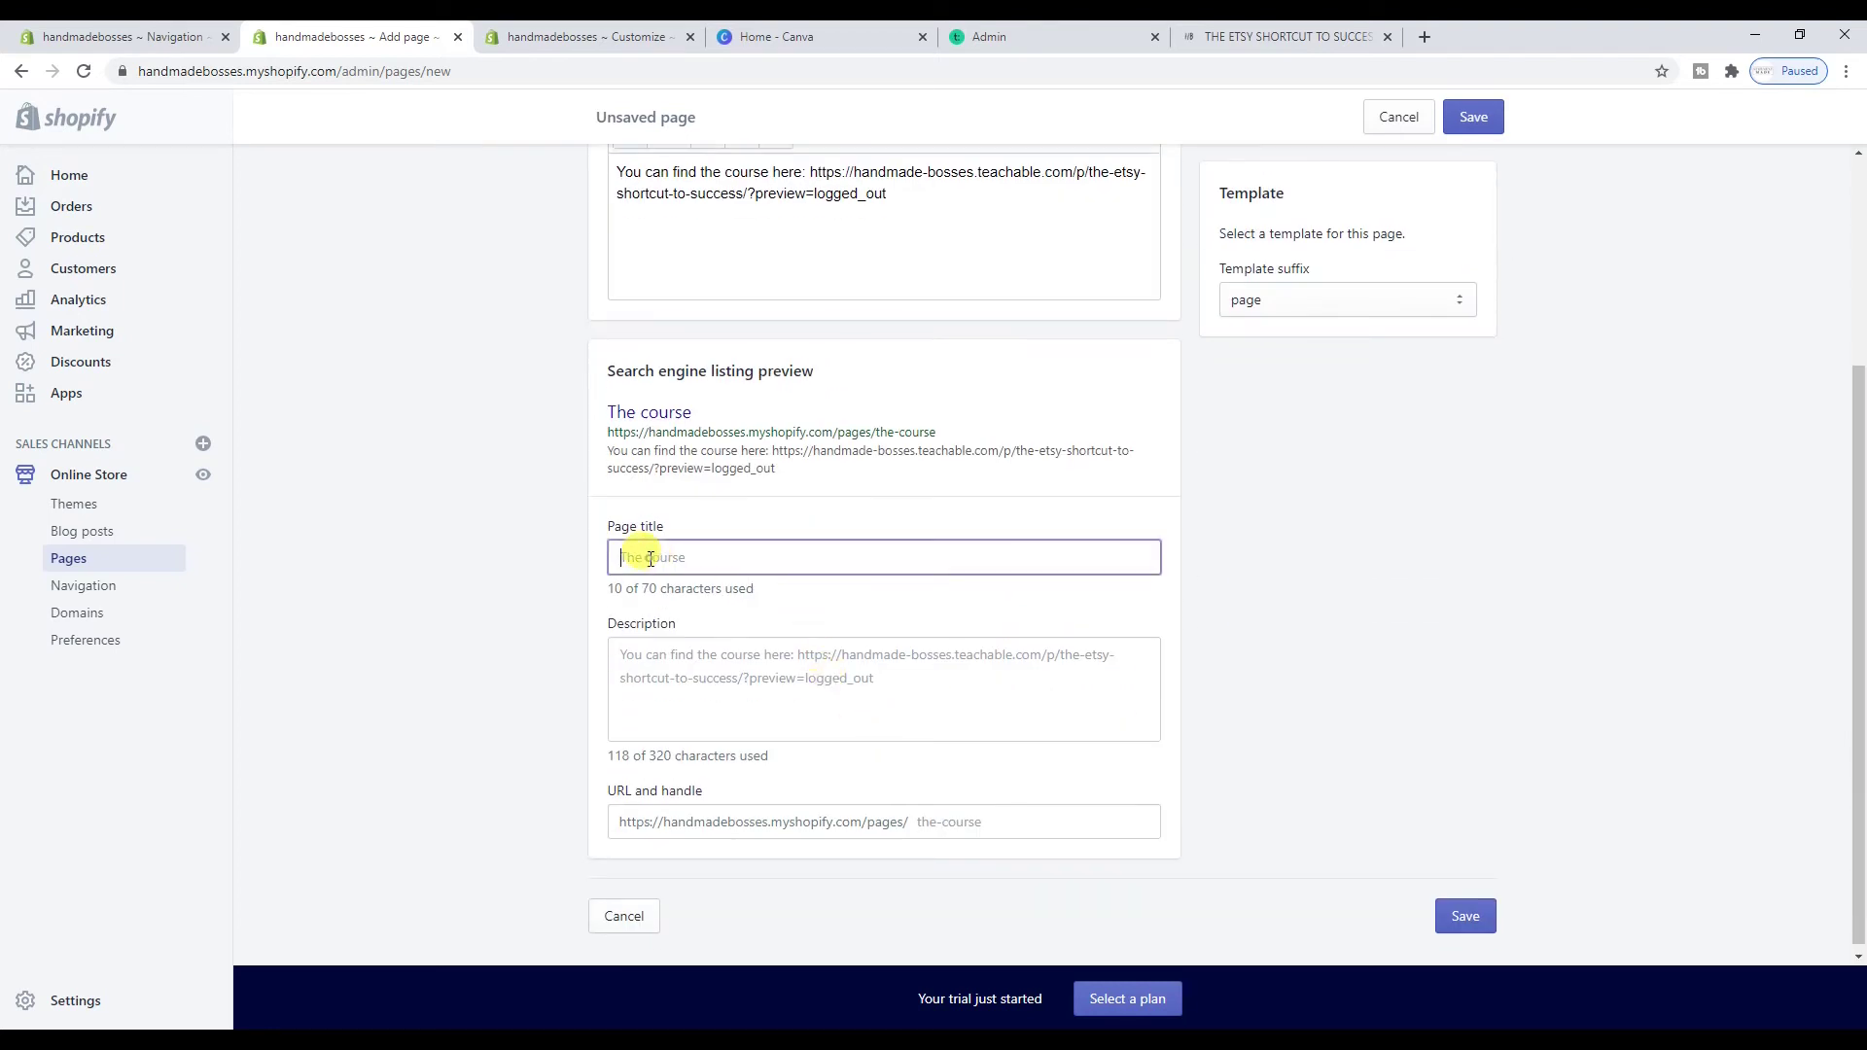
type("The short")
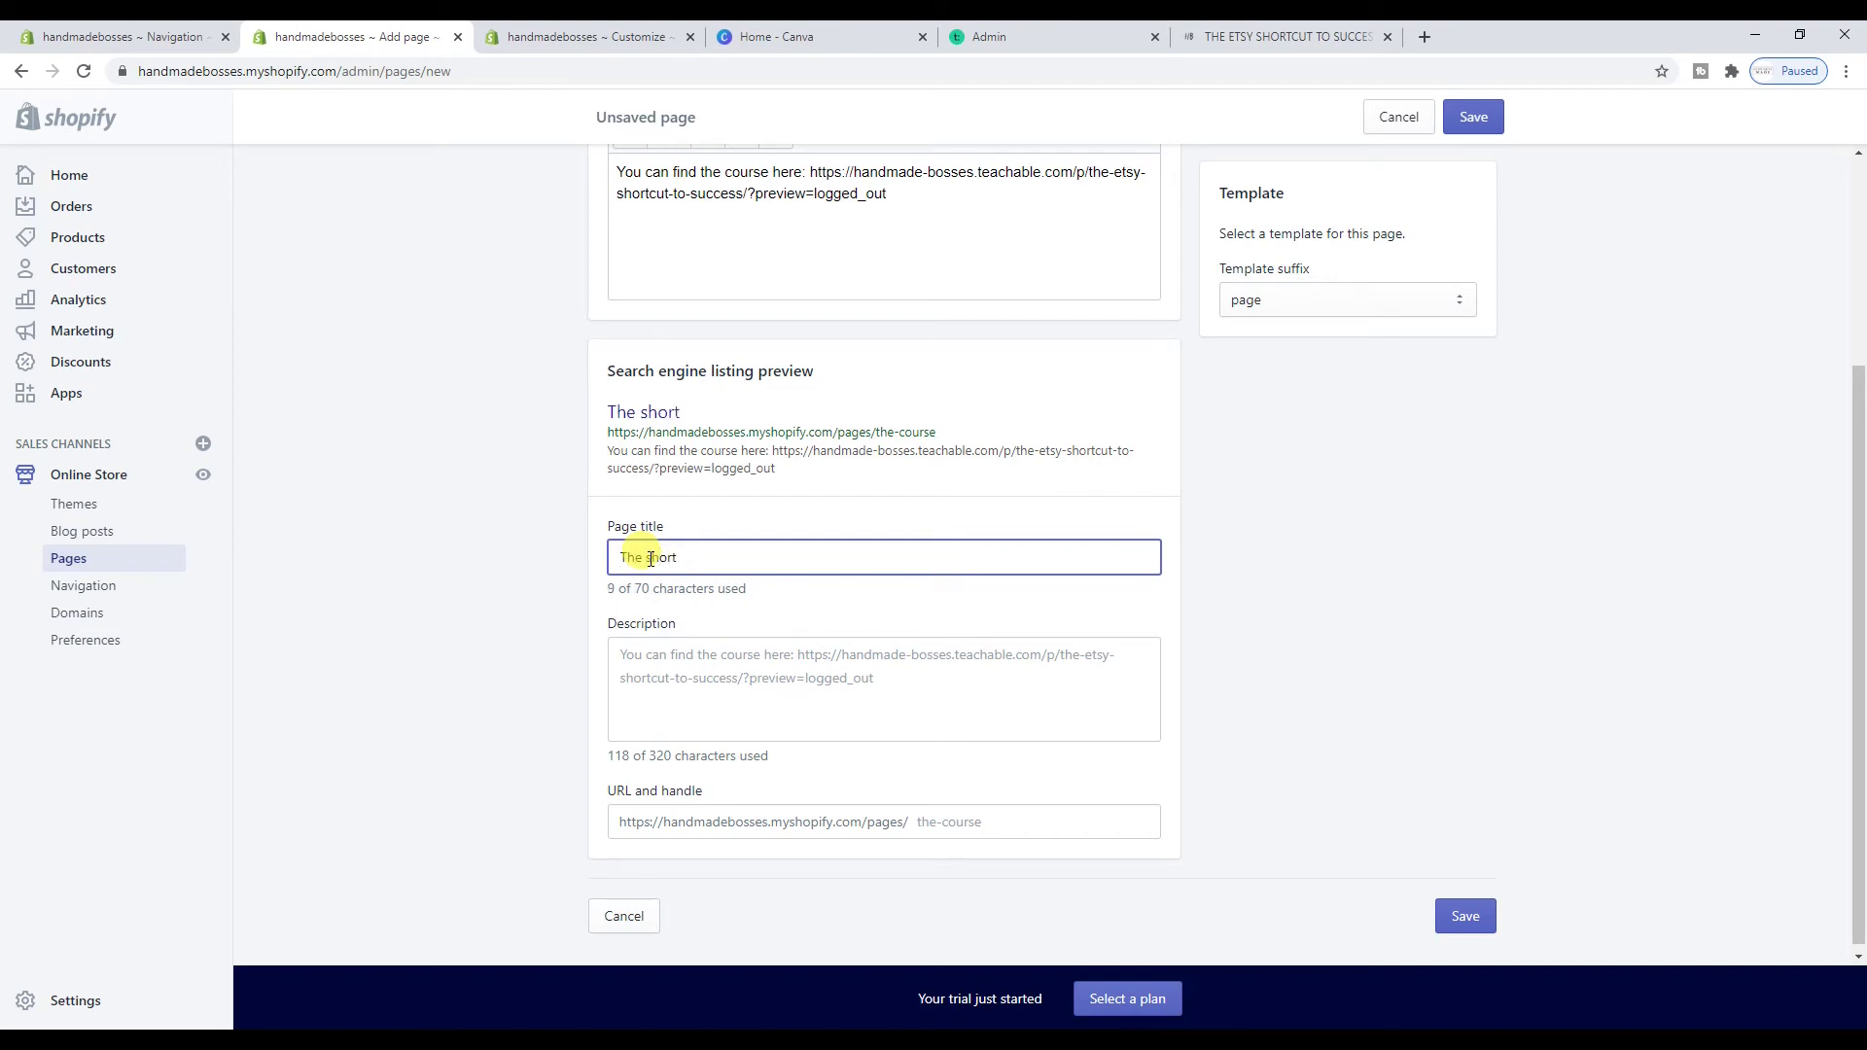
type("cut to success etsy")
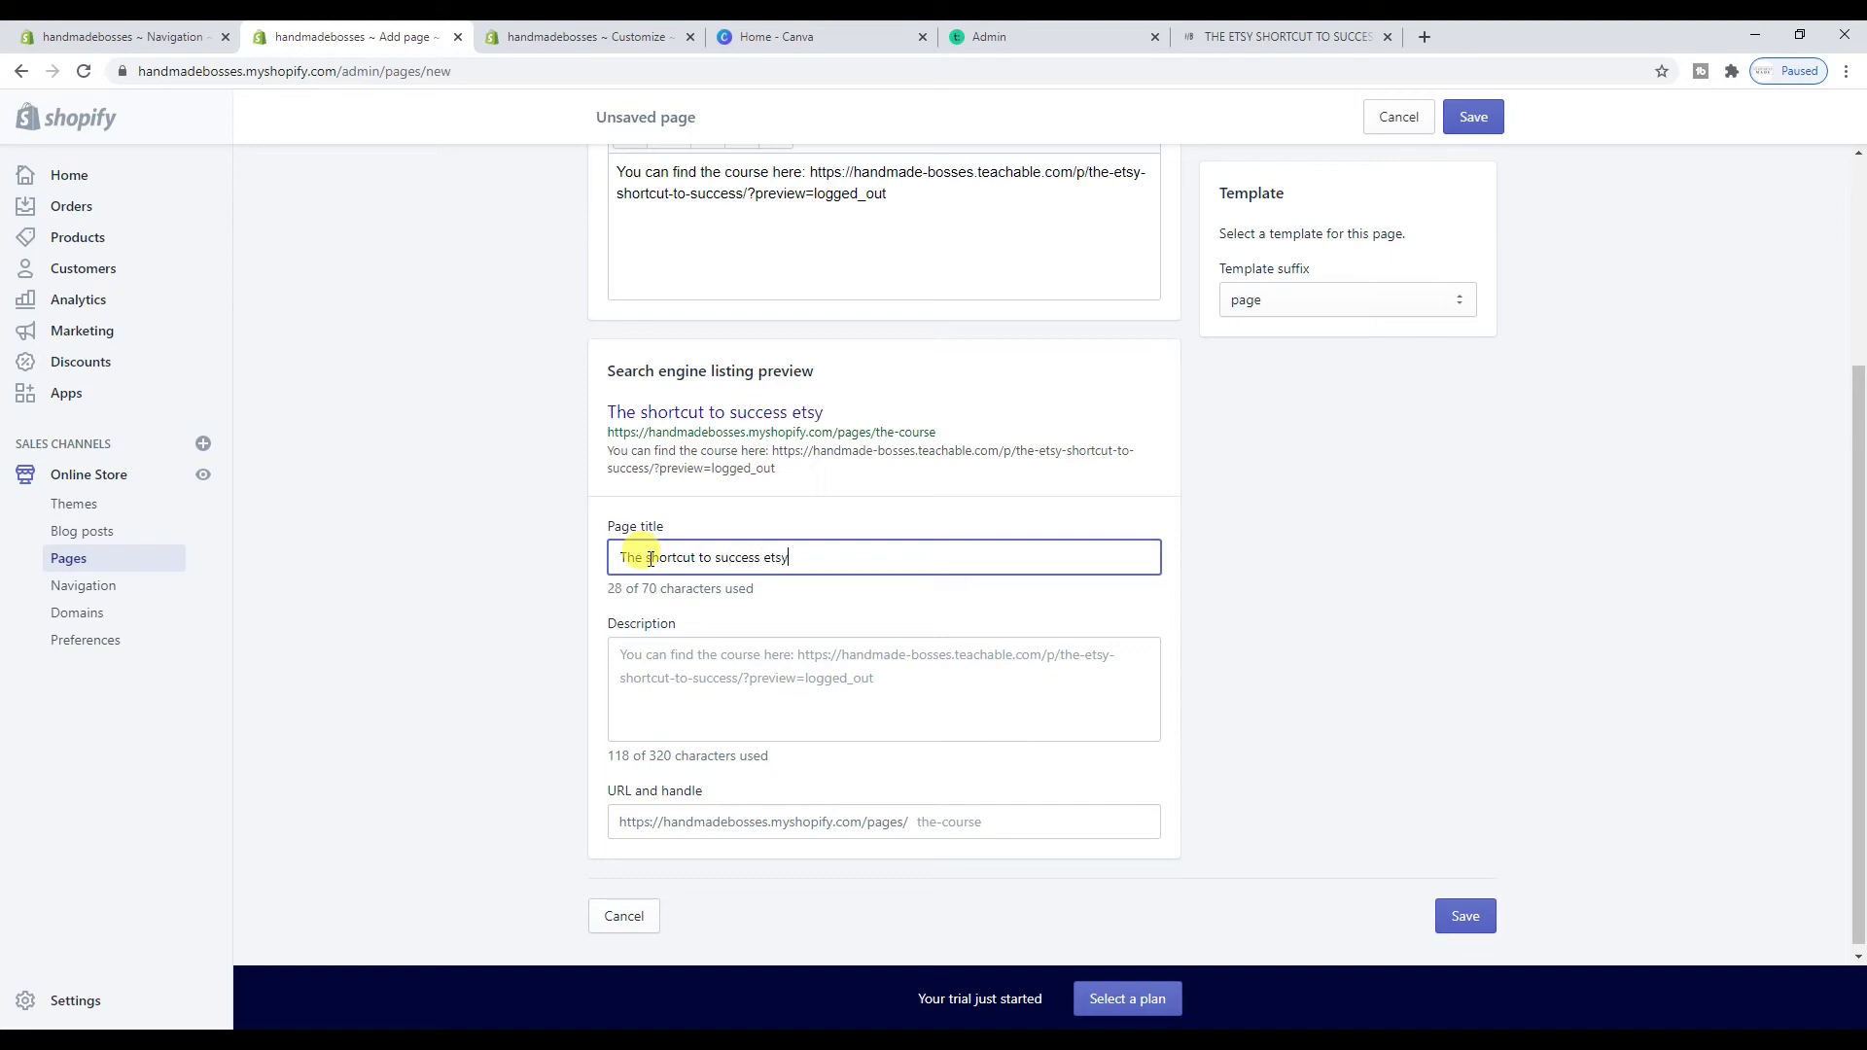
type(" course")
Replace the search listing description with "You can find reviews of the shortcut to success course here, as well as more information"
left_click(770, 671)
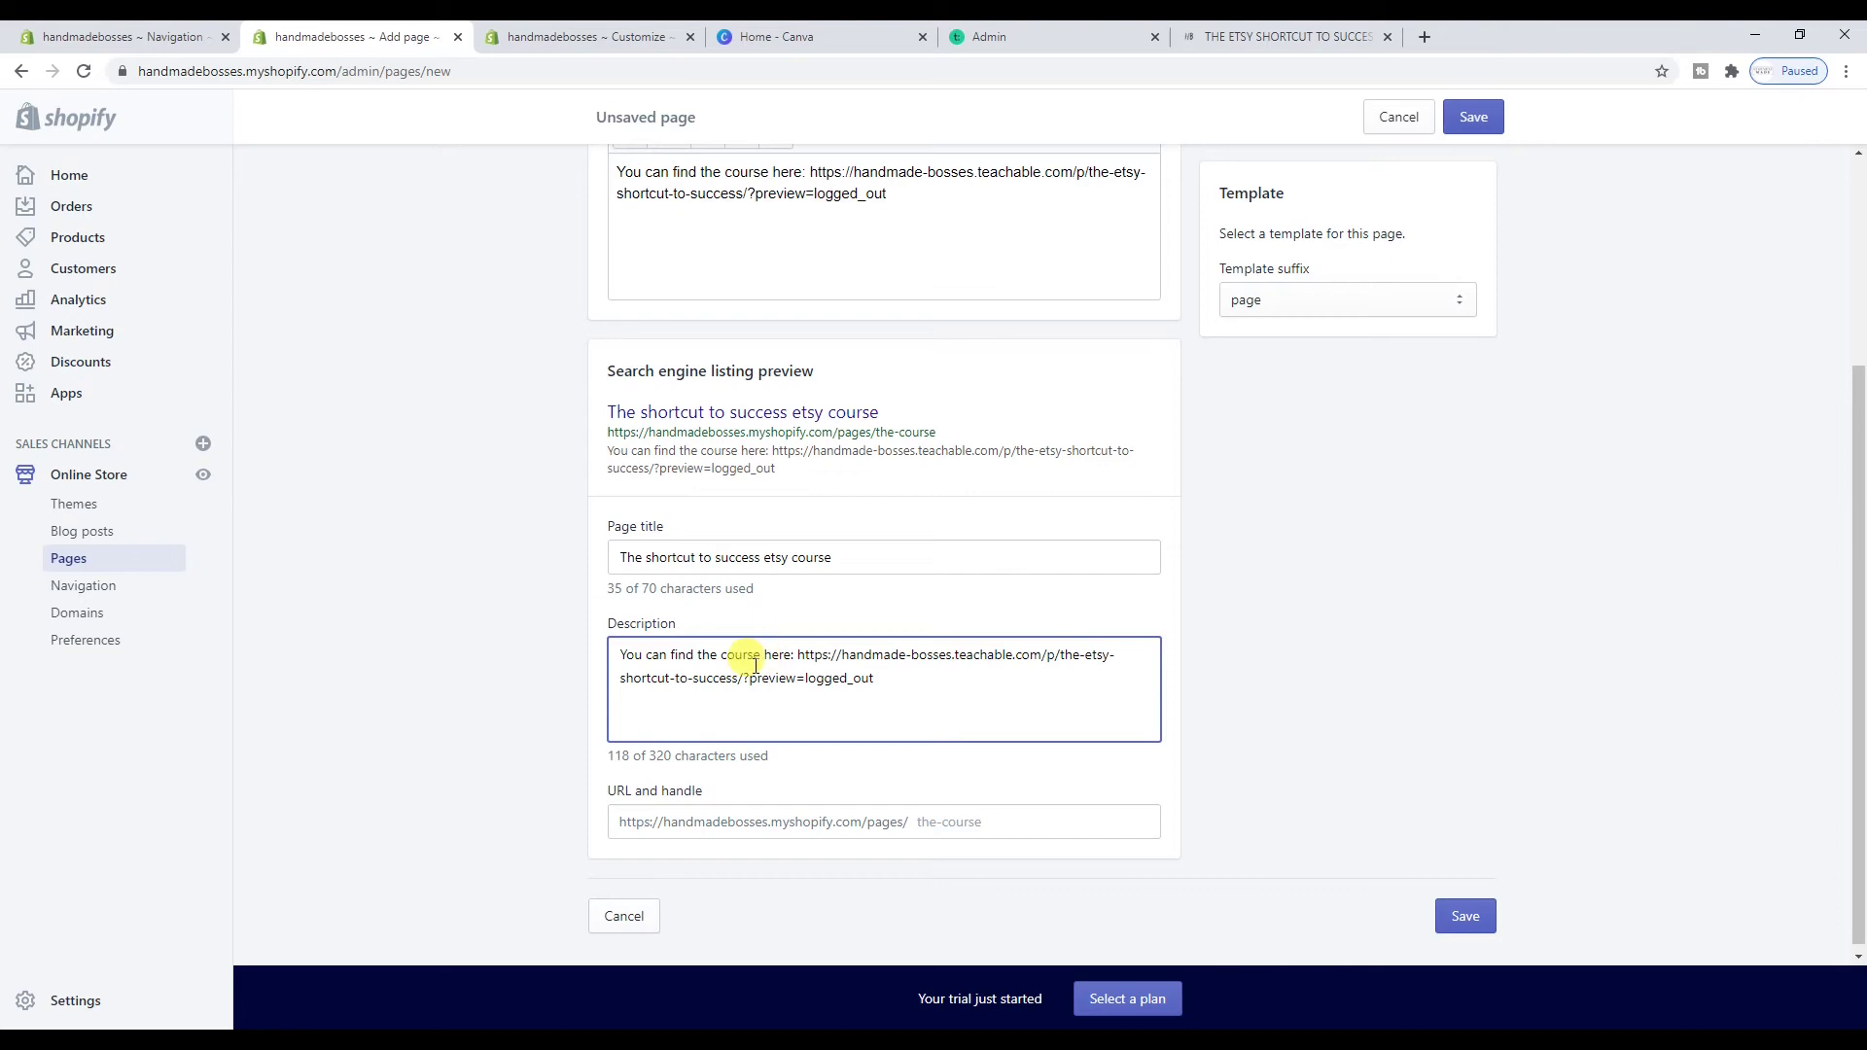
left_click_drag(878, 679, 569, 662)
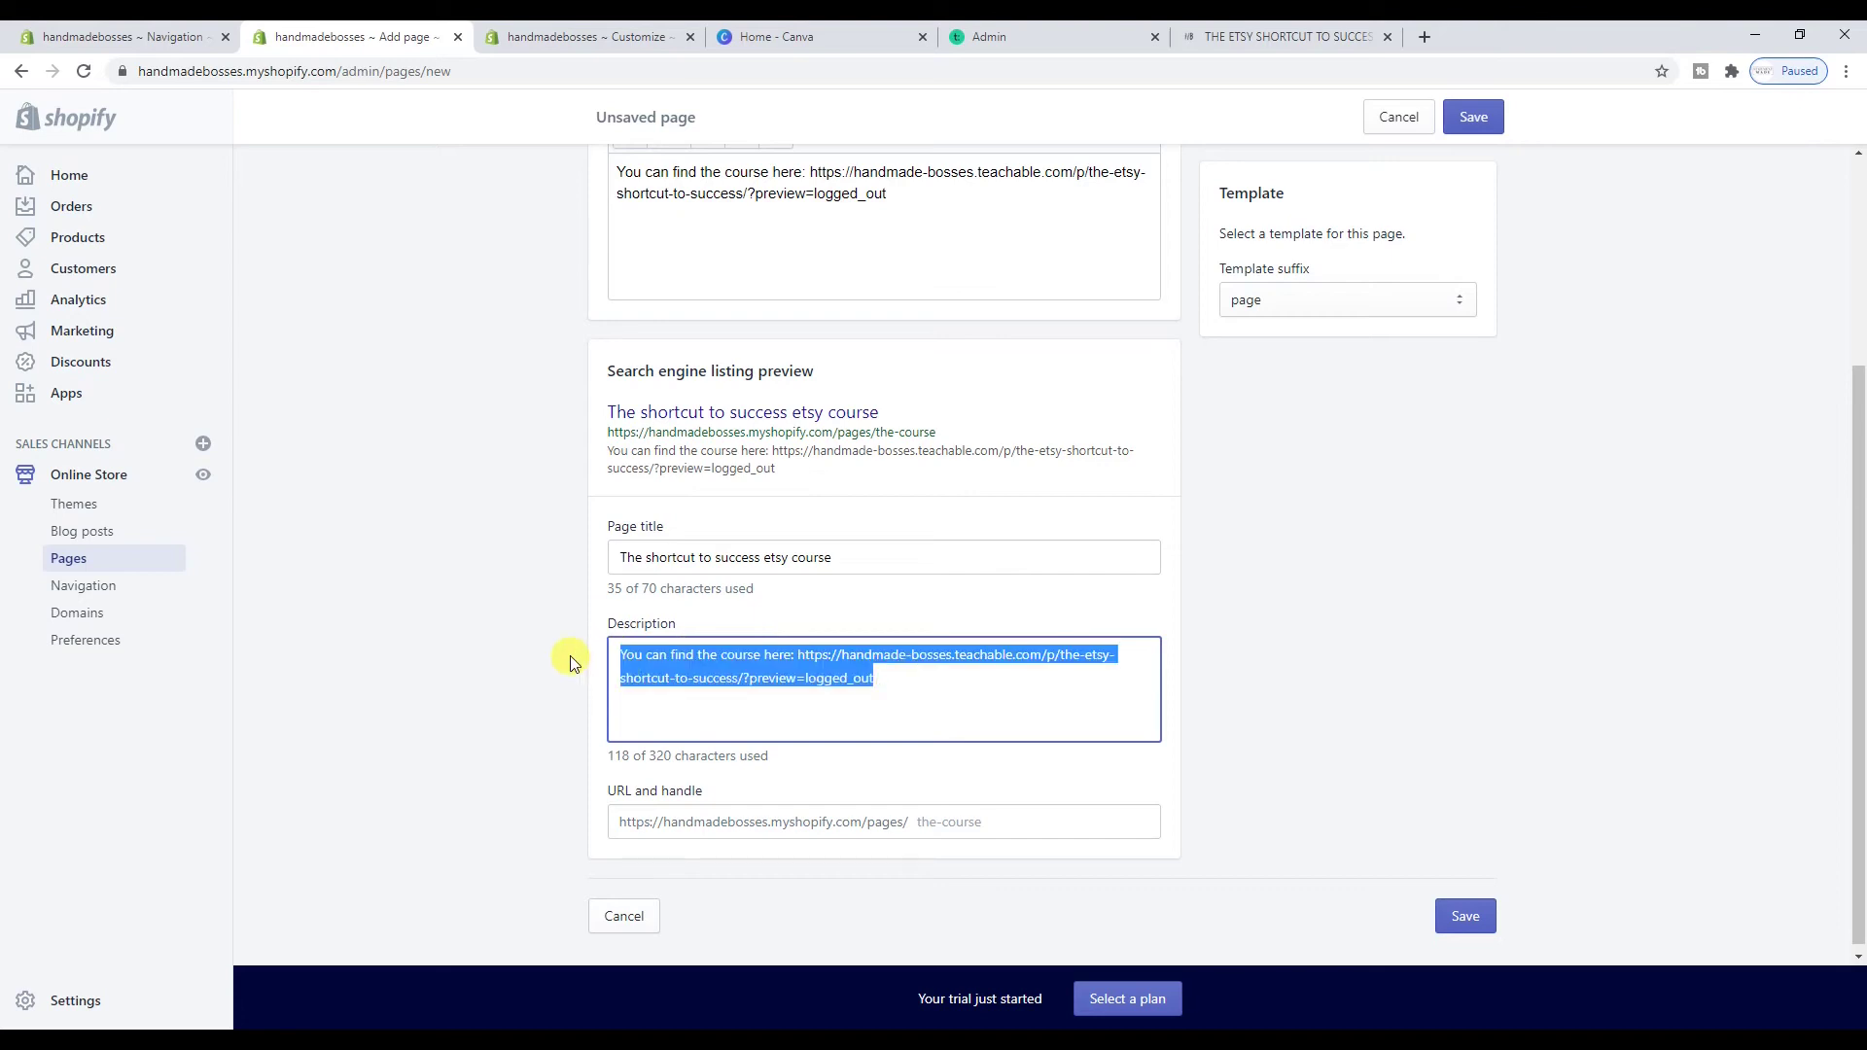
type("You can find re")
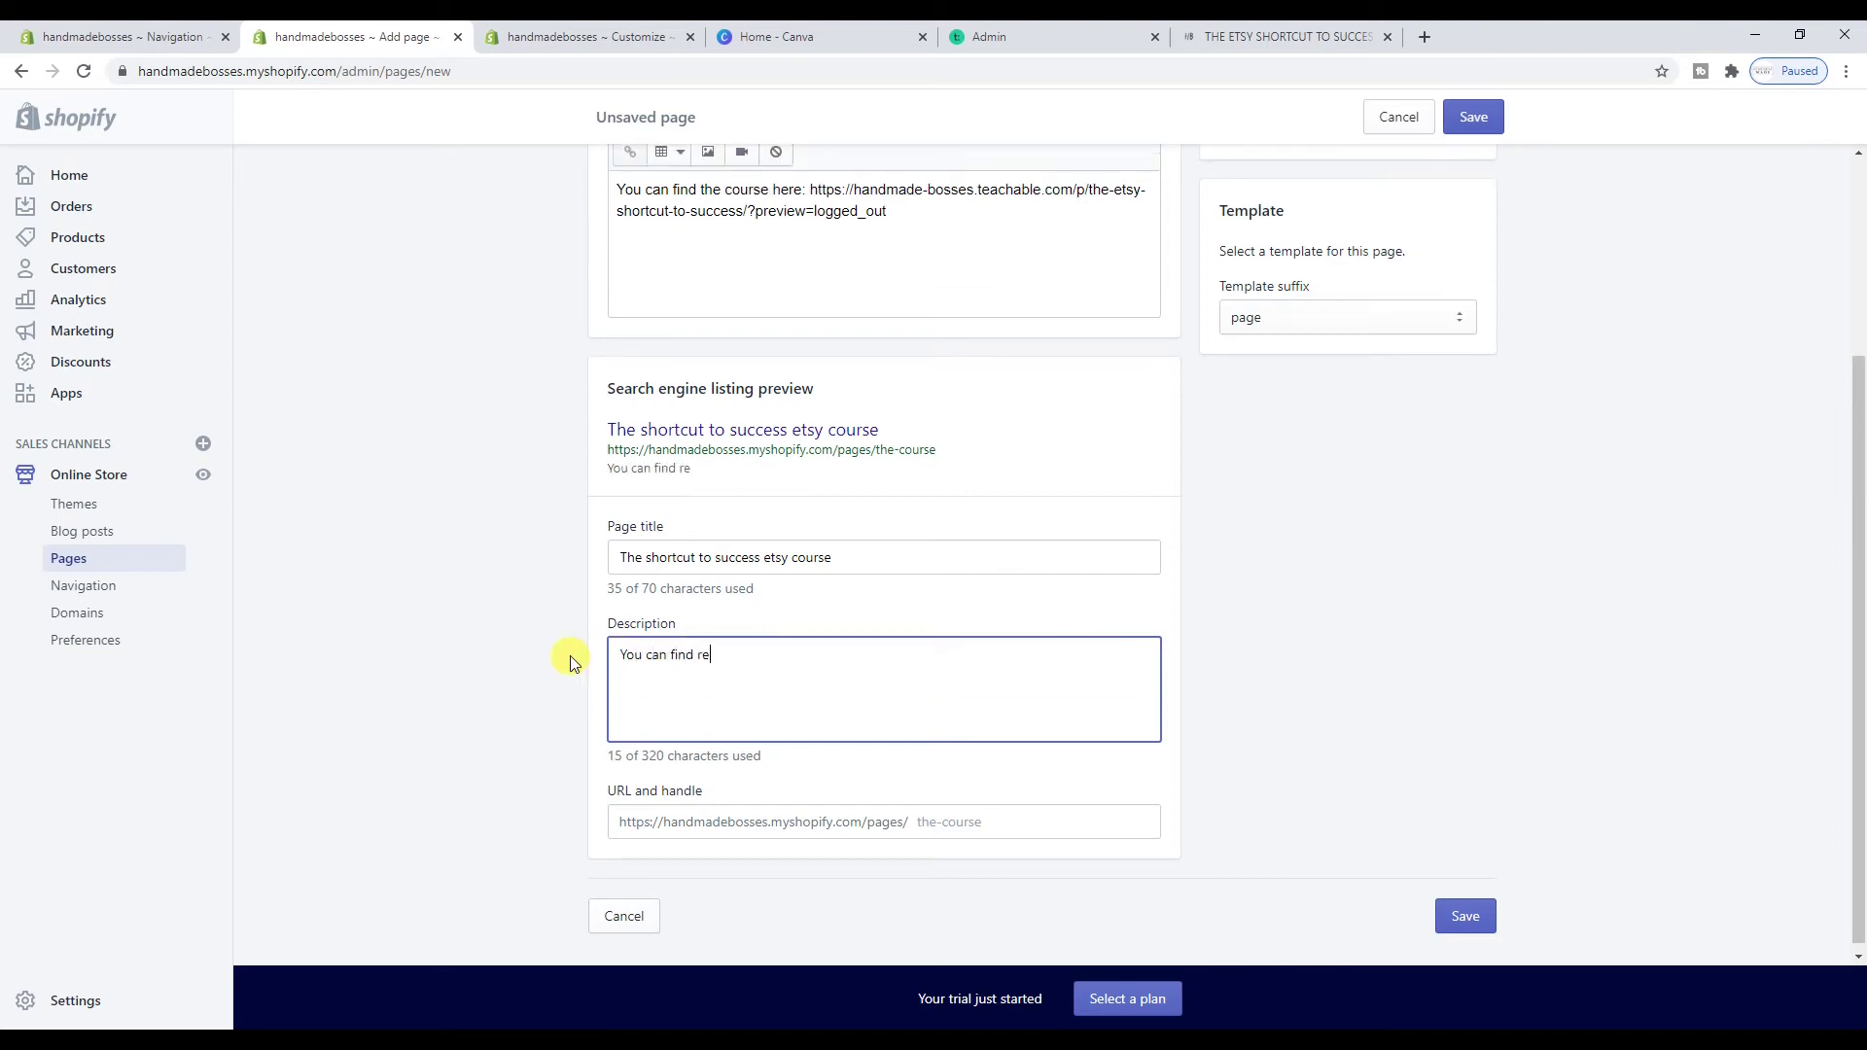
type("views of the shortcut to success course her")
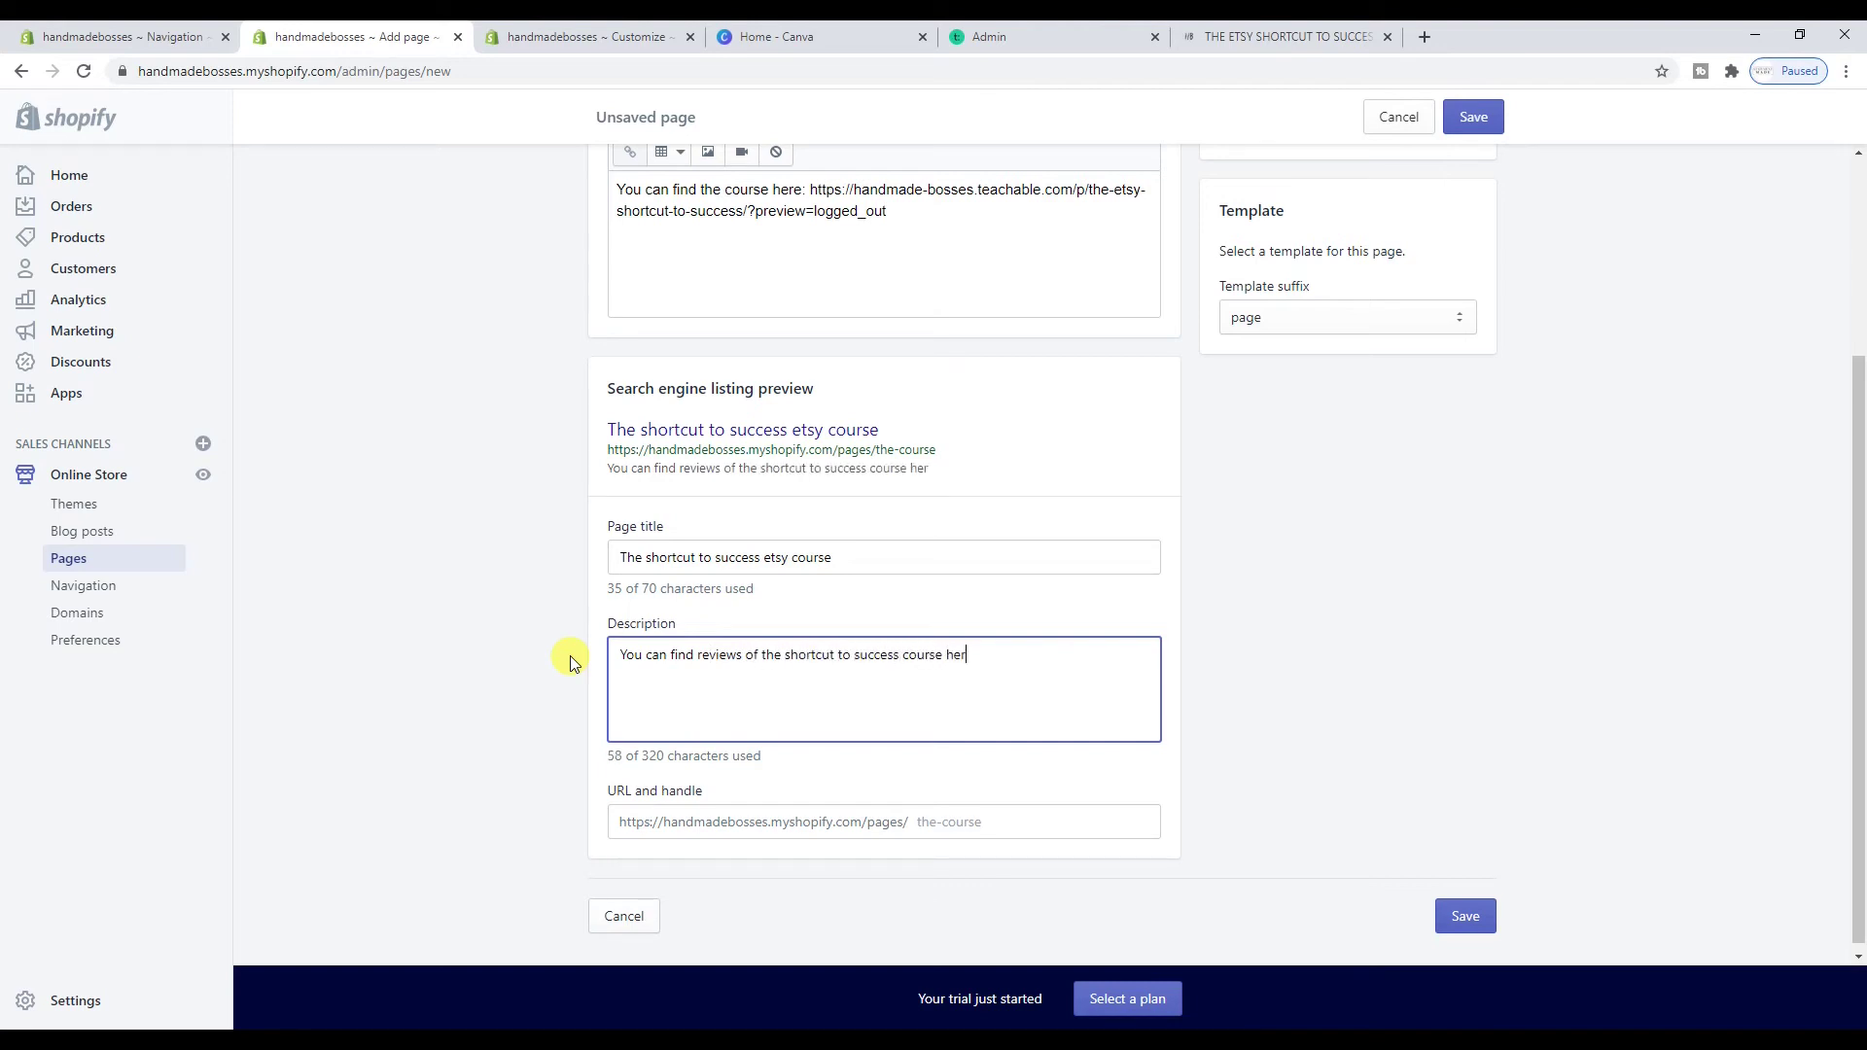
type("e, as well as more information")
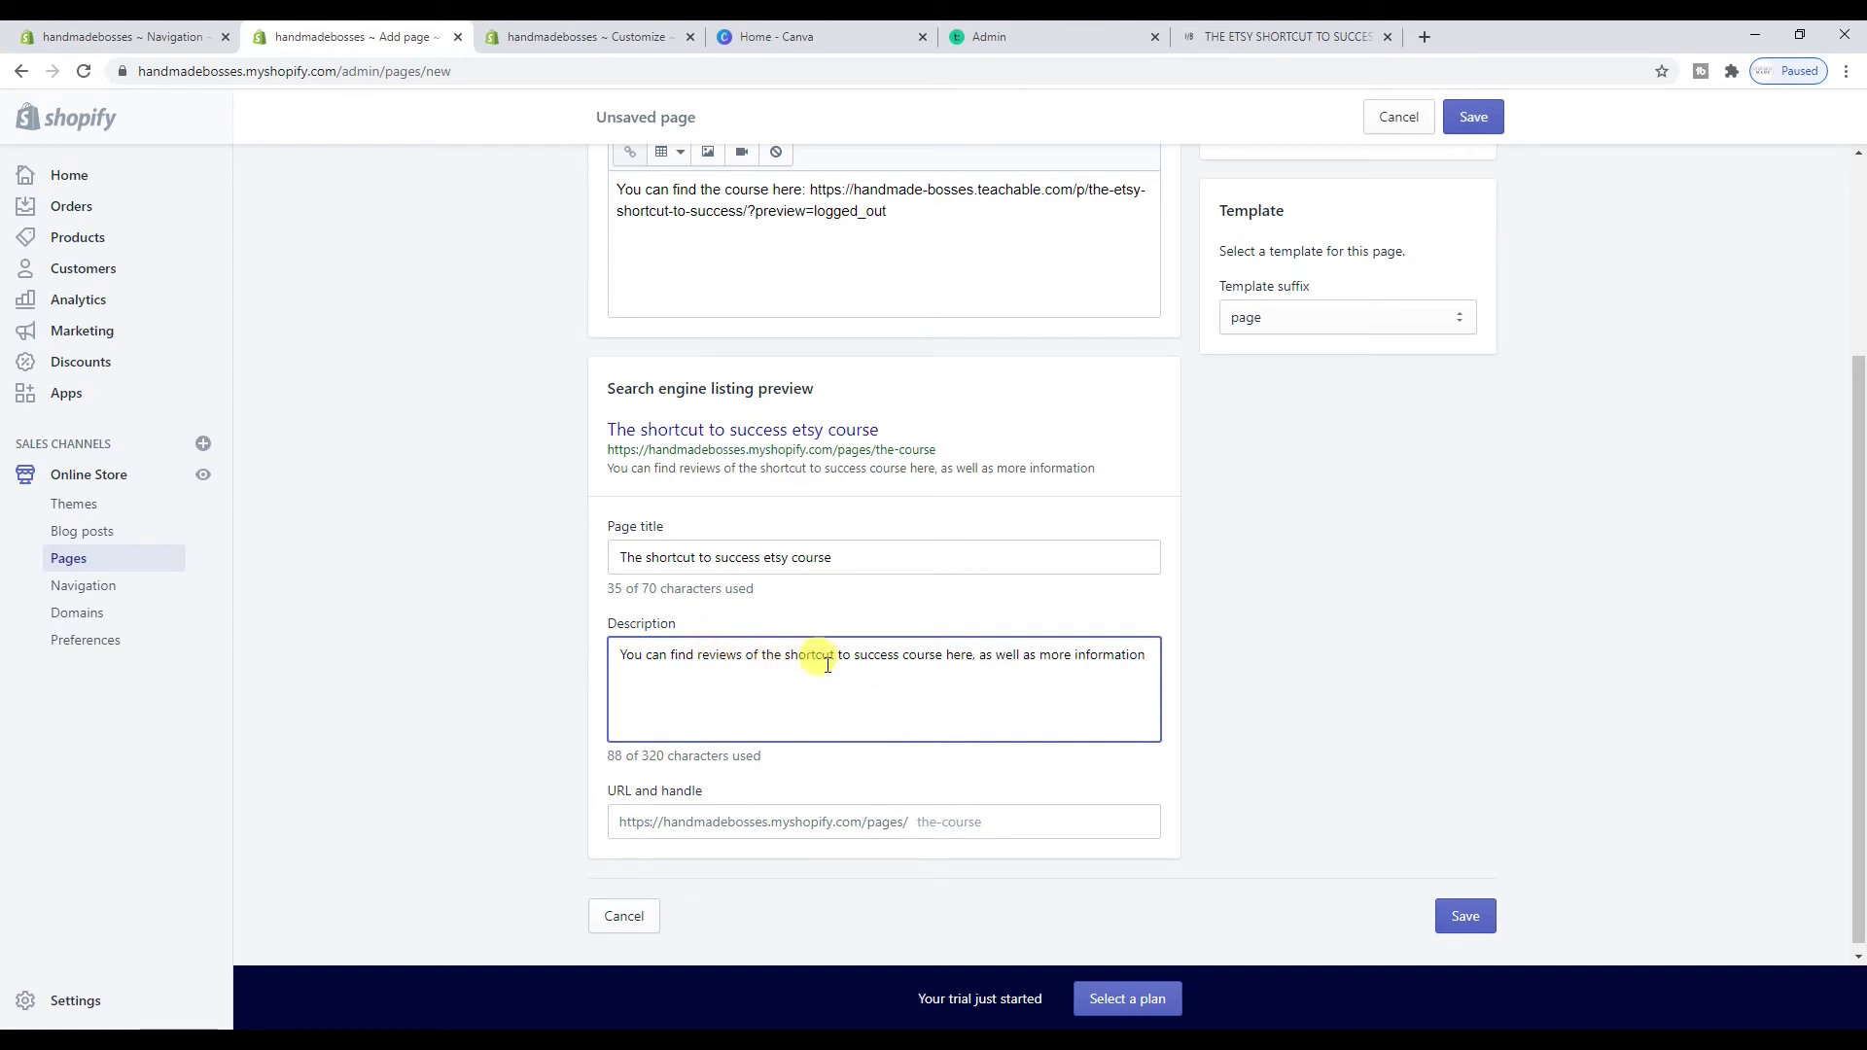
Capitalize the search listing title as "The Shortcut to Success Etsy course" and save the page
left_click(651, 558)
key("BackSpace")
type("S")
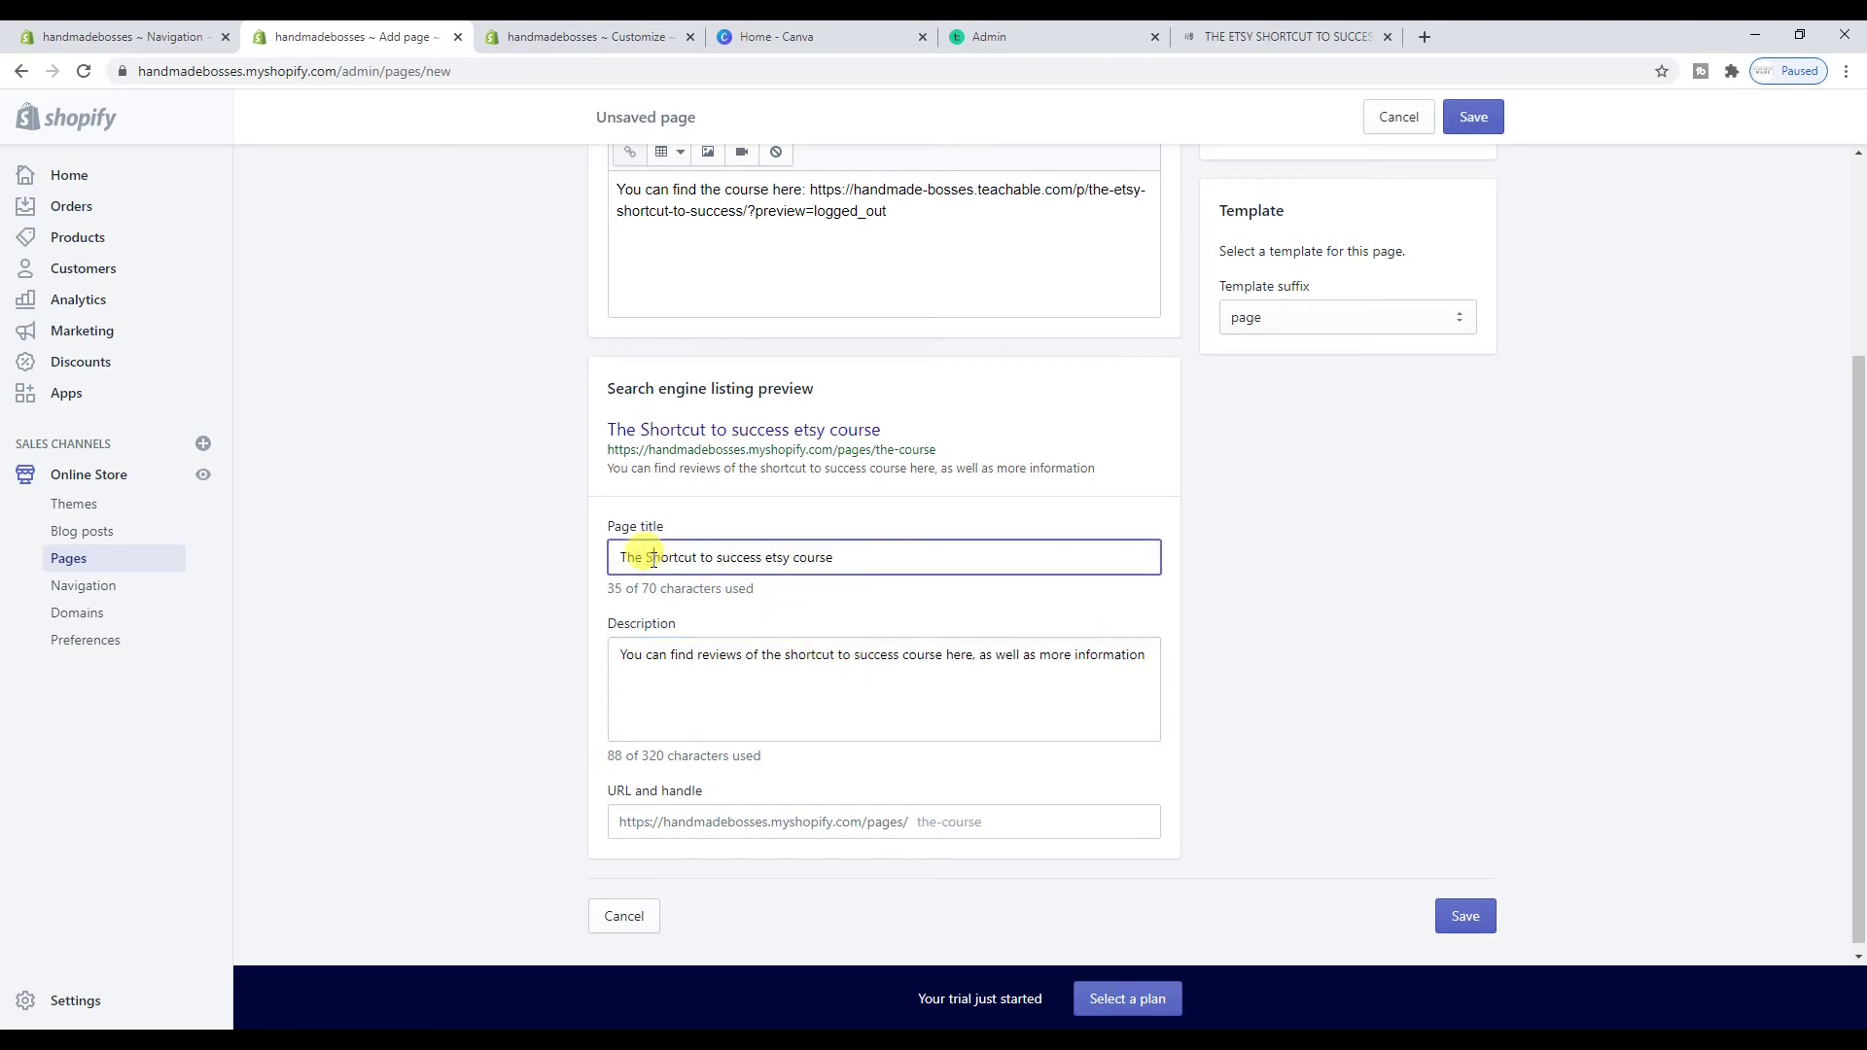
left_click(725, 556)
key("BackSpace")
type("S")
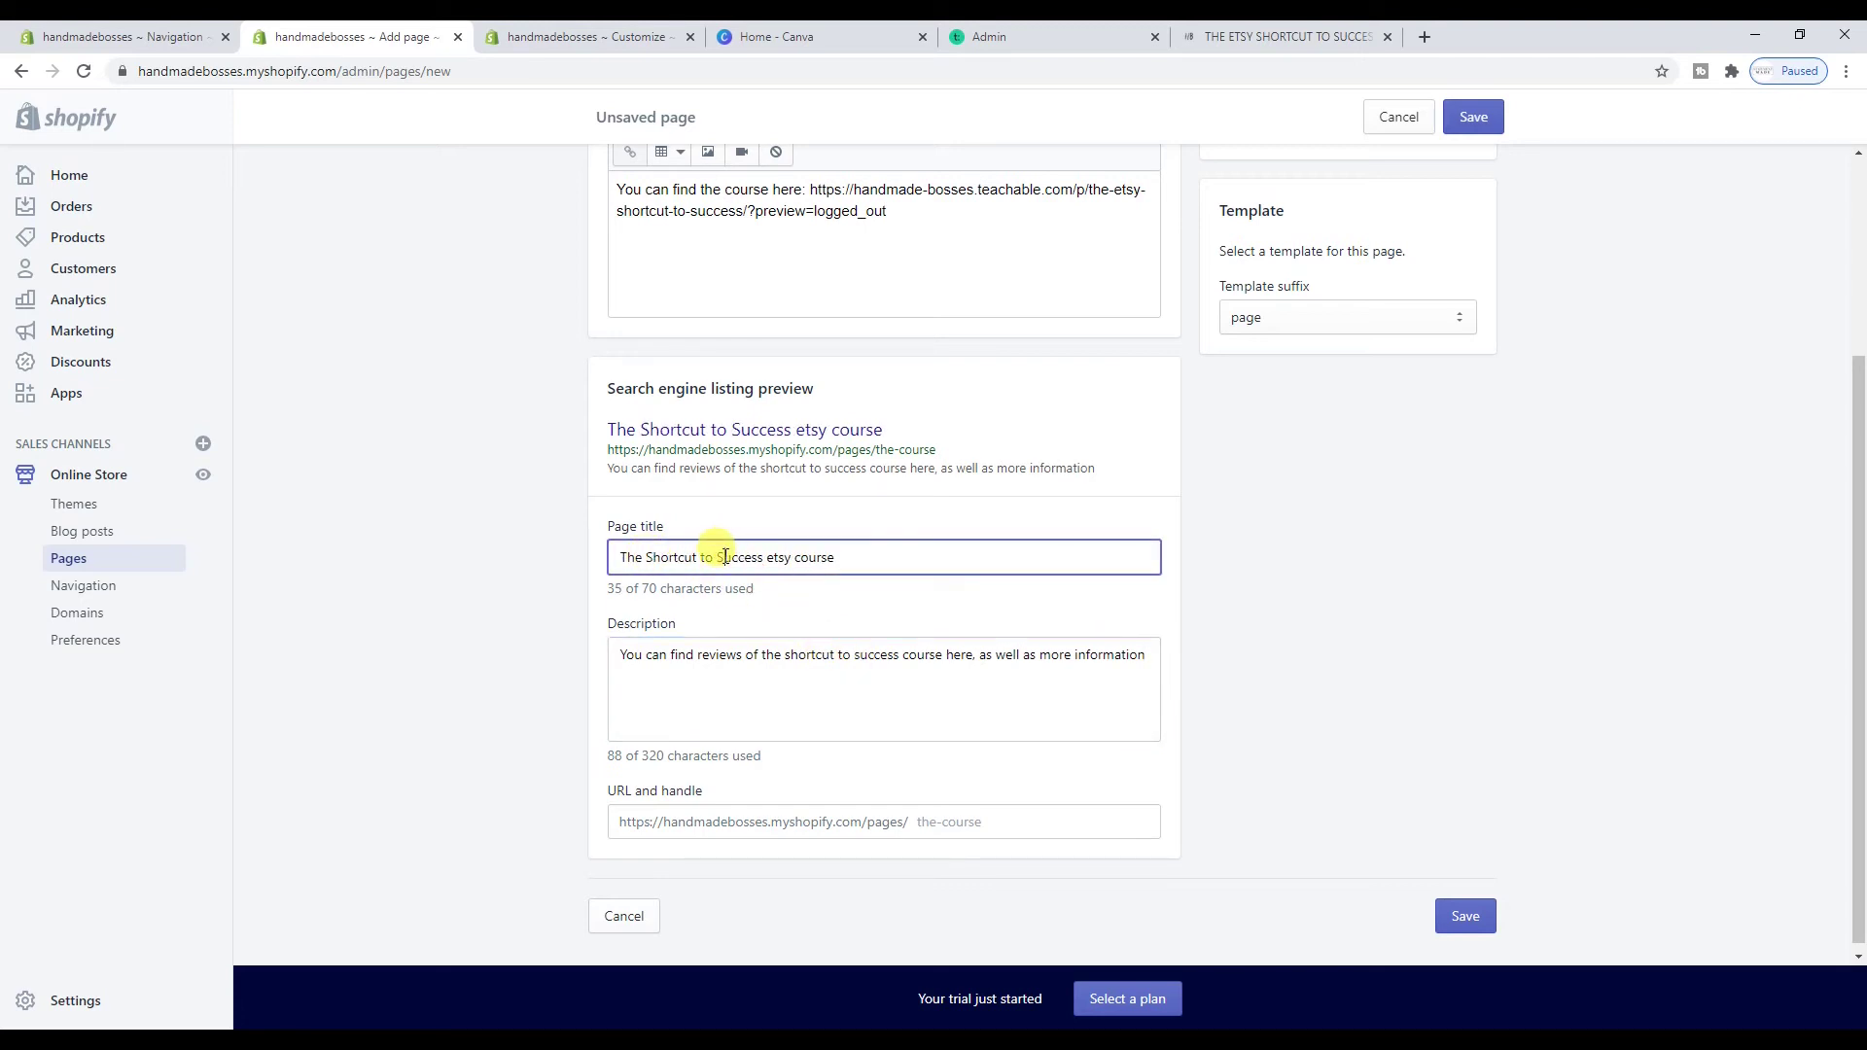
left_click(775, 558)
key("BackSpace")
type("E")
left_click(1491, 919)
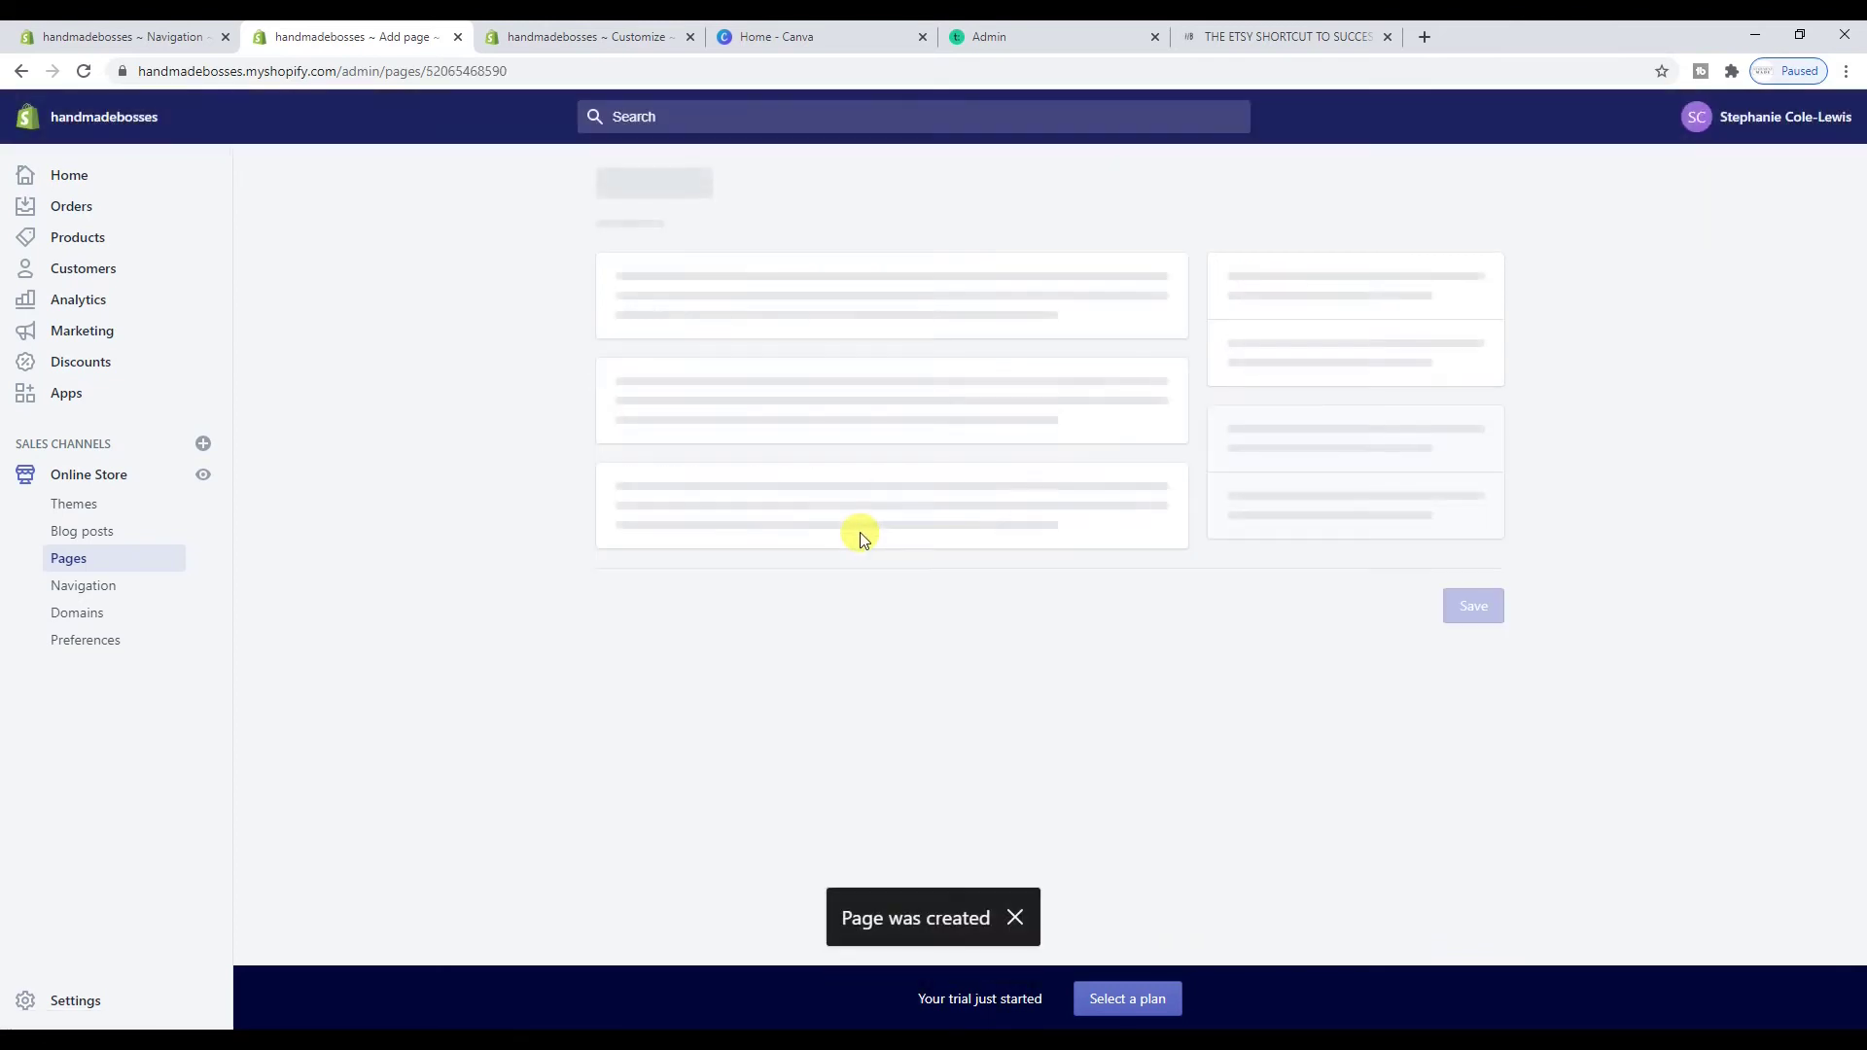
Copy the course URL from the page content and remove it, leaving the text "You can find the course here"
scroll(867, 533, "down", 3)
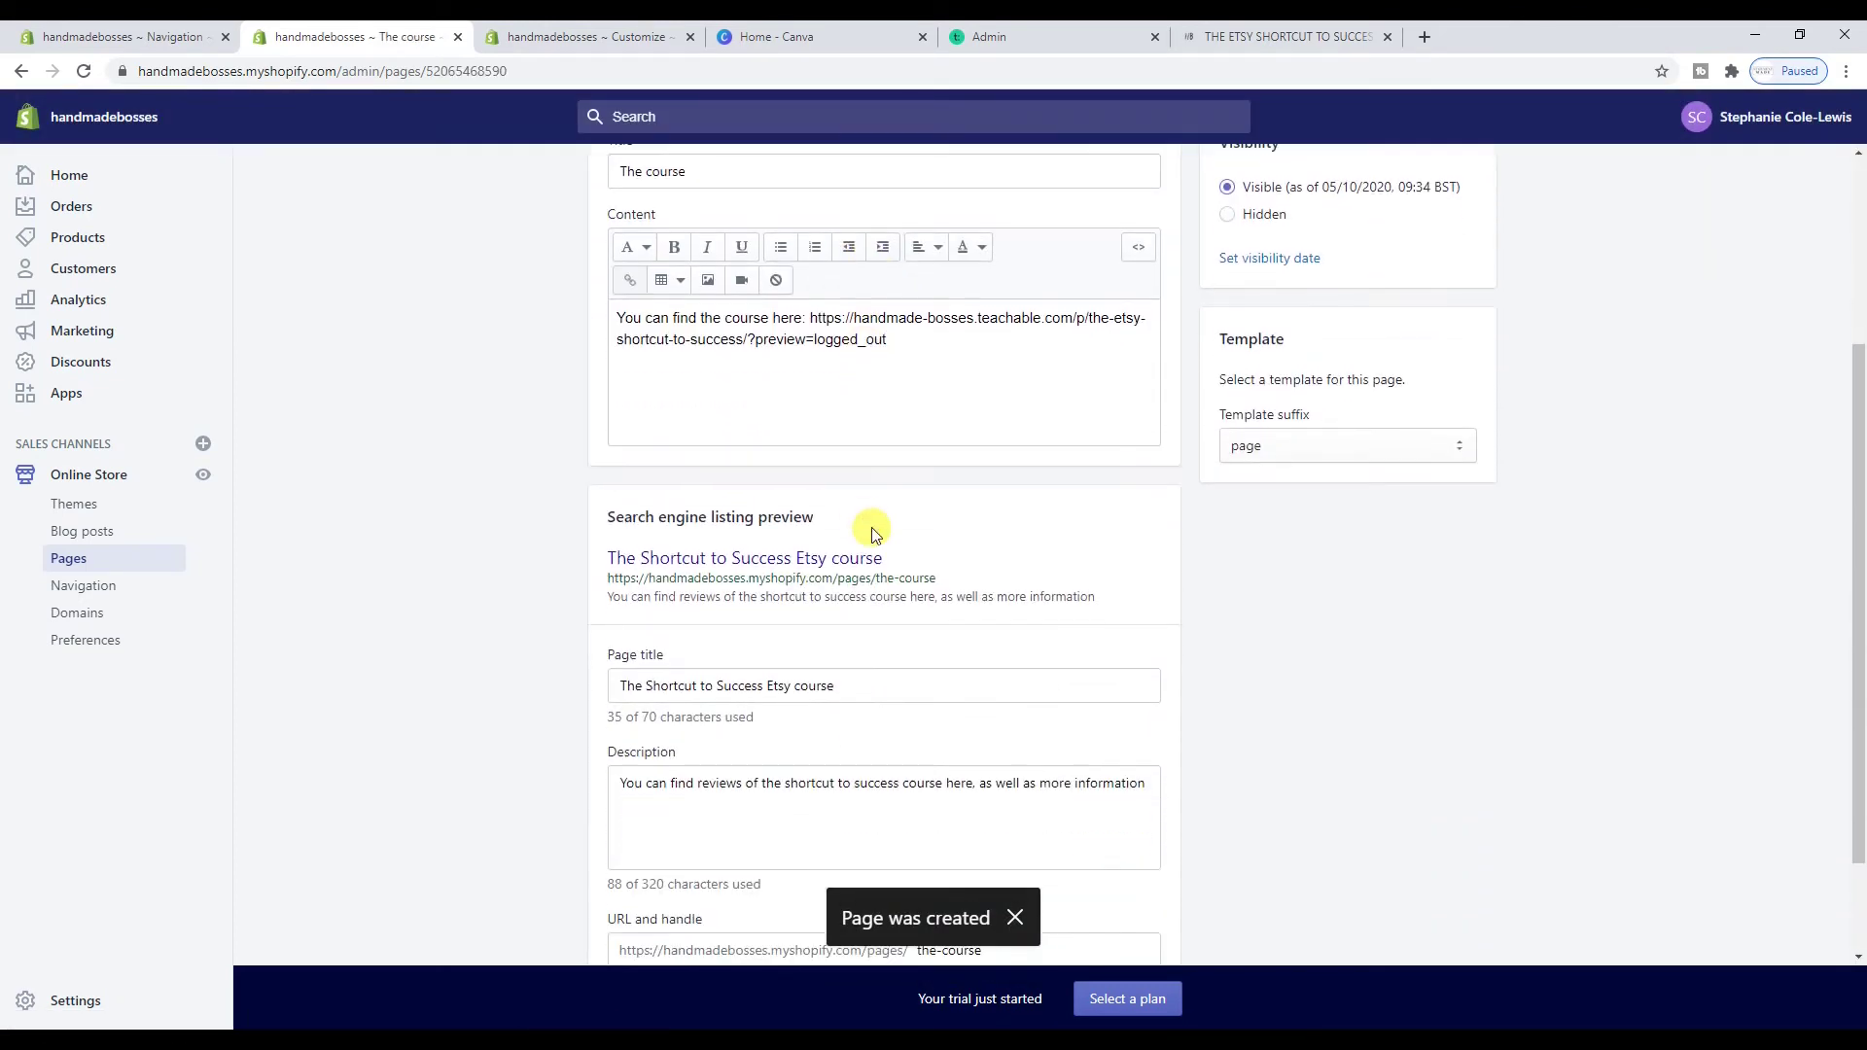
scroll(783, 547, "down", 2)
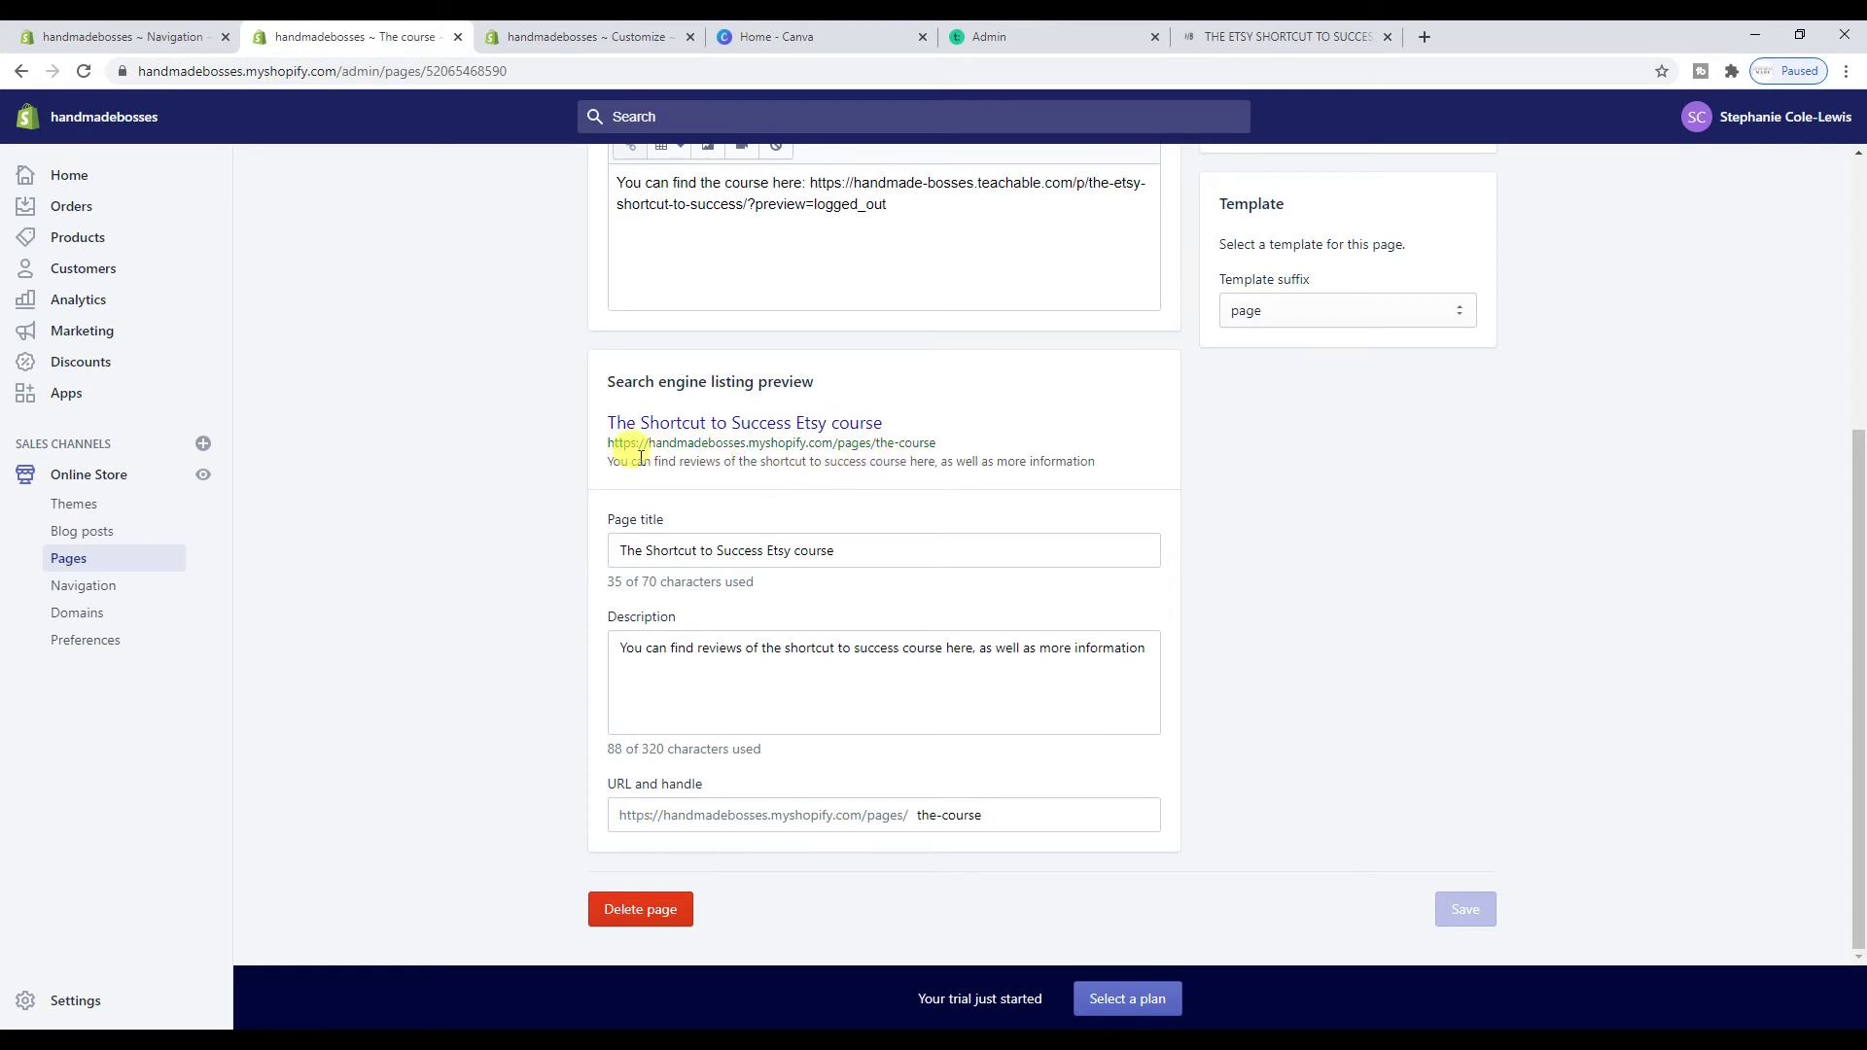
scroll(749, 583, "up", 2)
scroll(690, 554, "up", 3)
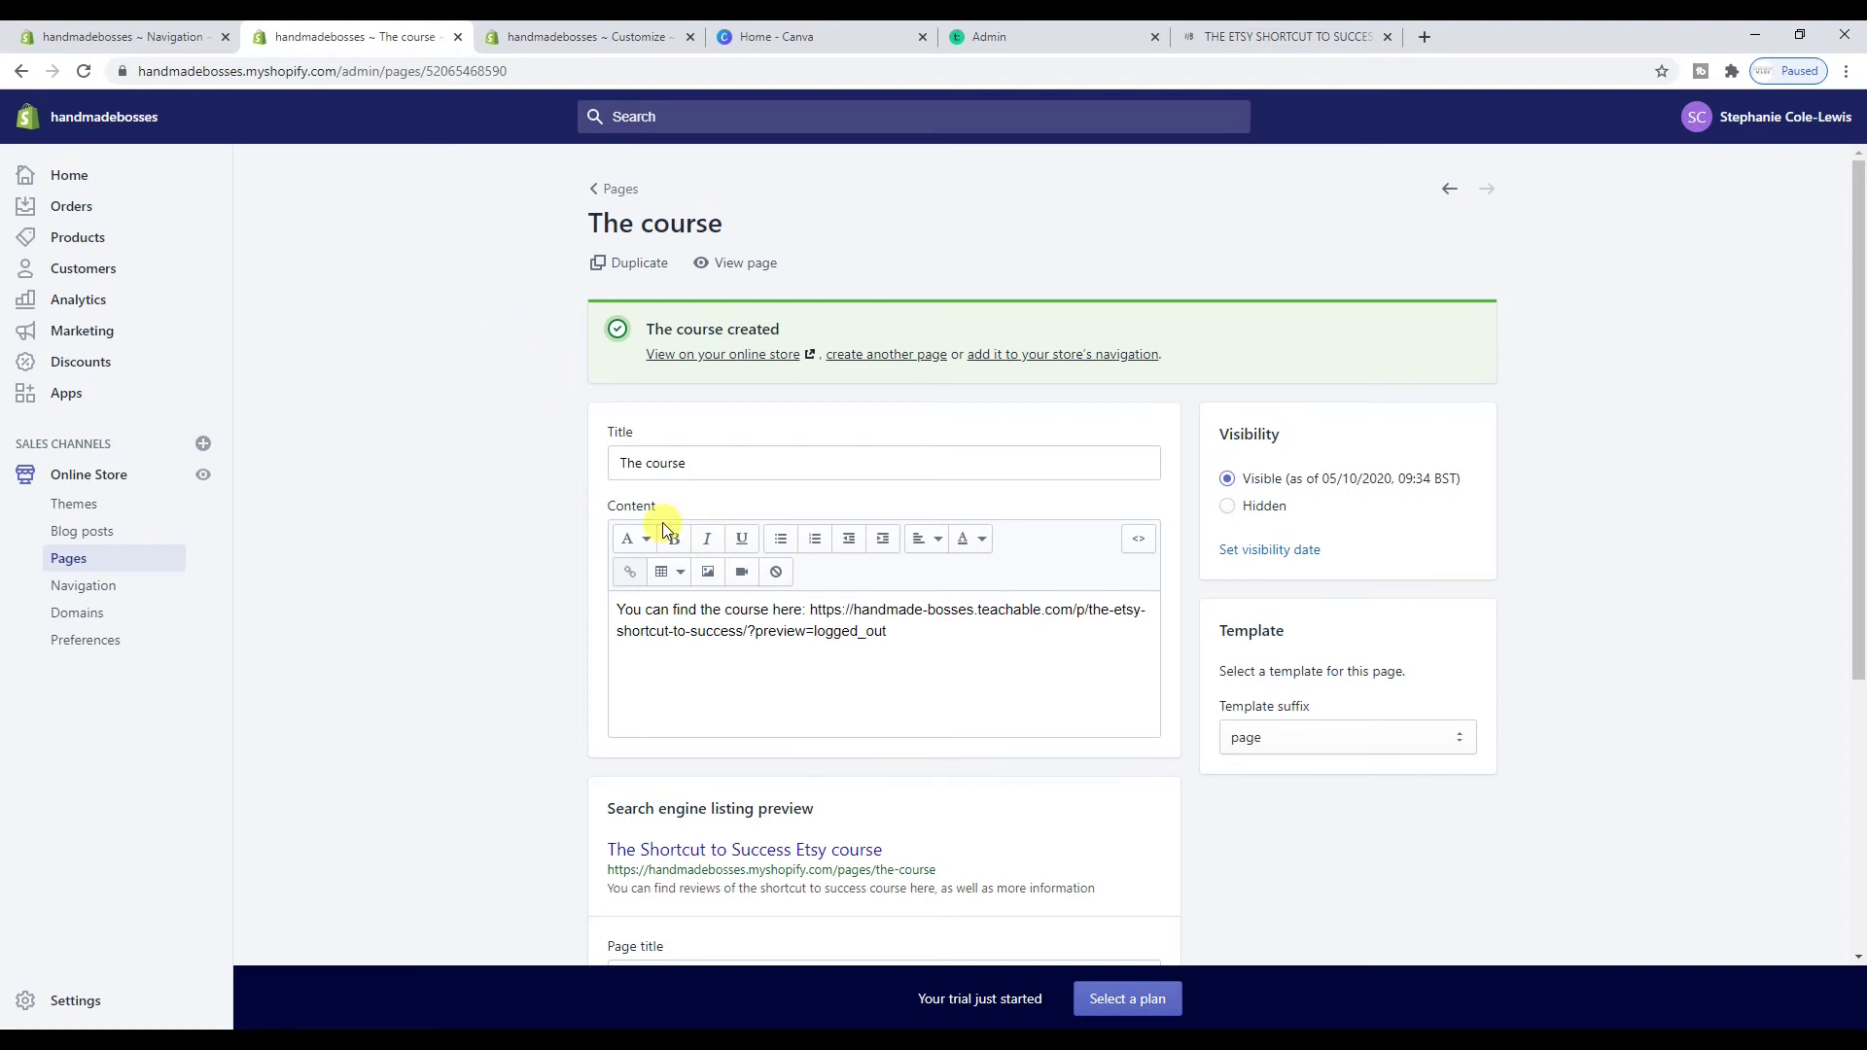
scroll(661, 533, "down", 3)
scroll(691, 515, "up", 3)
left_click_drag(918, 634, 810, 610)
key("ctrl+c")
key("BackSpace")
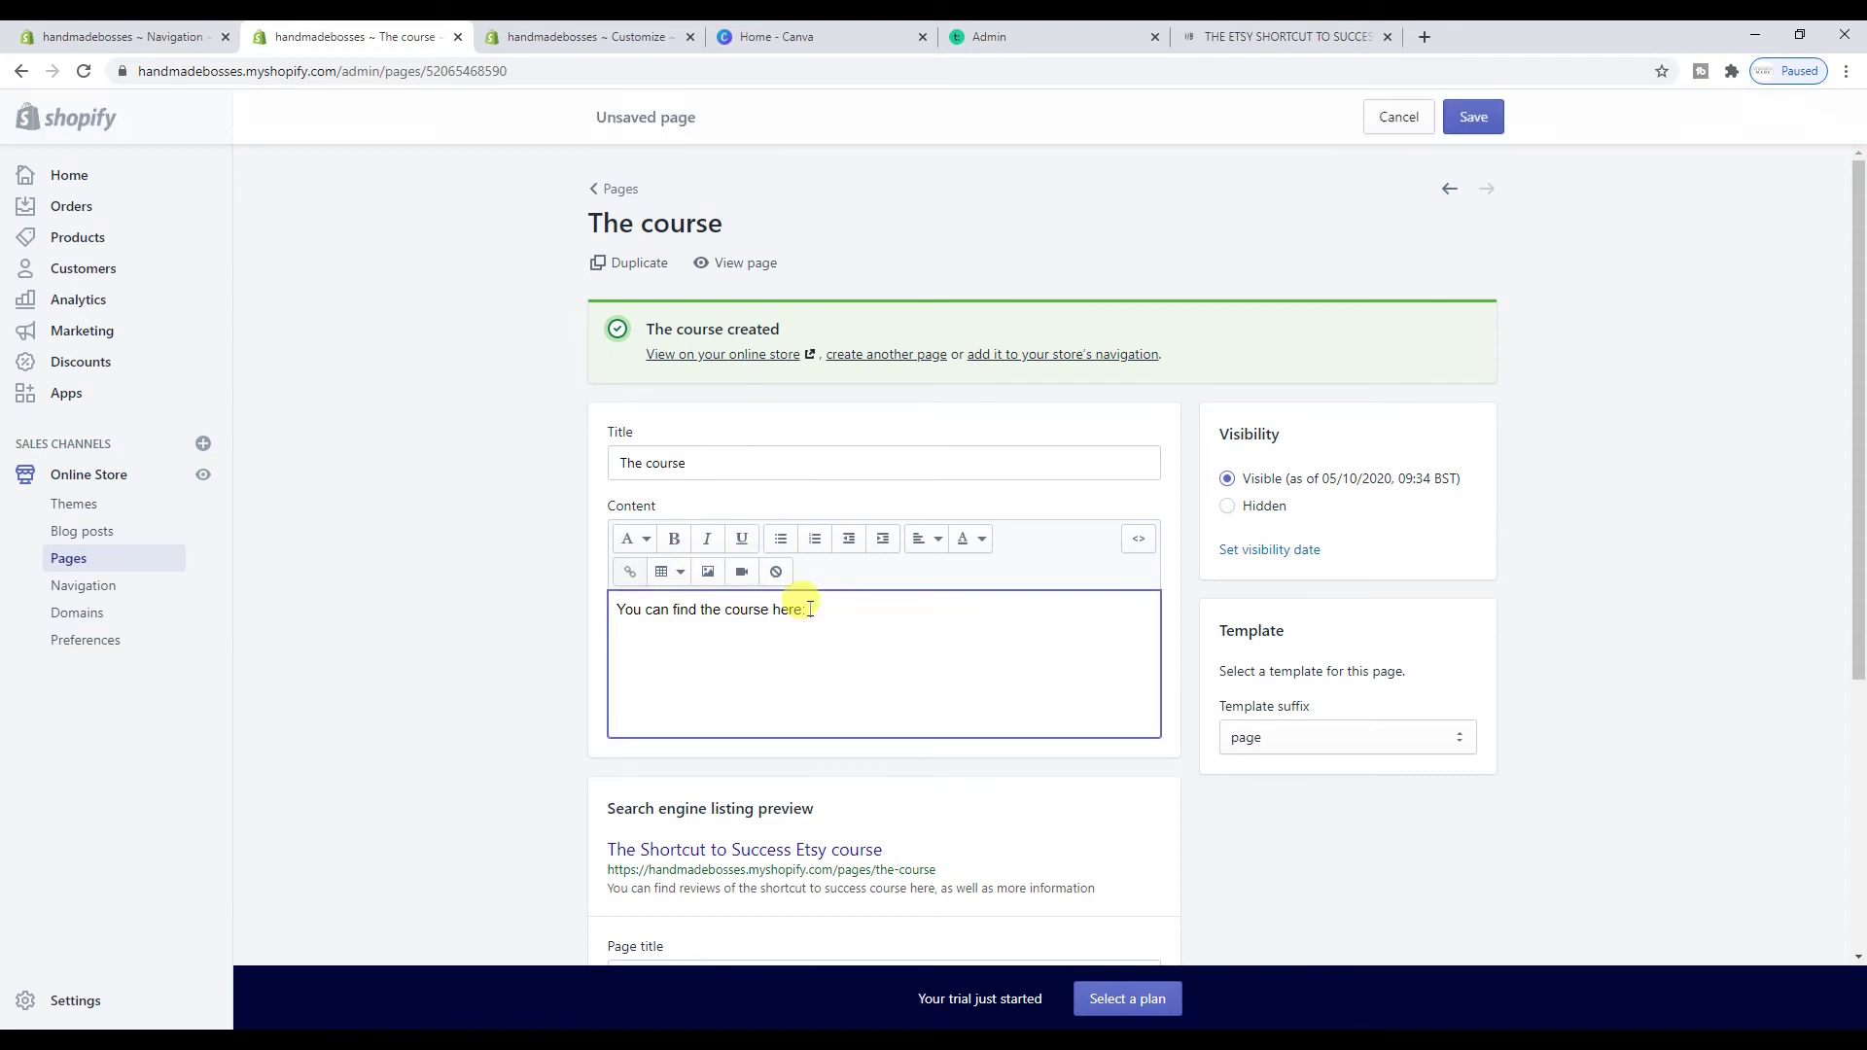
Link the word "here" in the page content to the copied course URL and save the page
left_click_drag(810, 609, 785, 609)
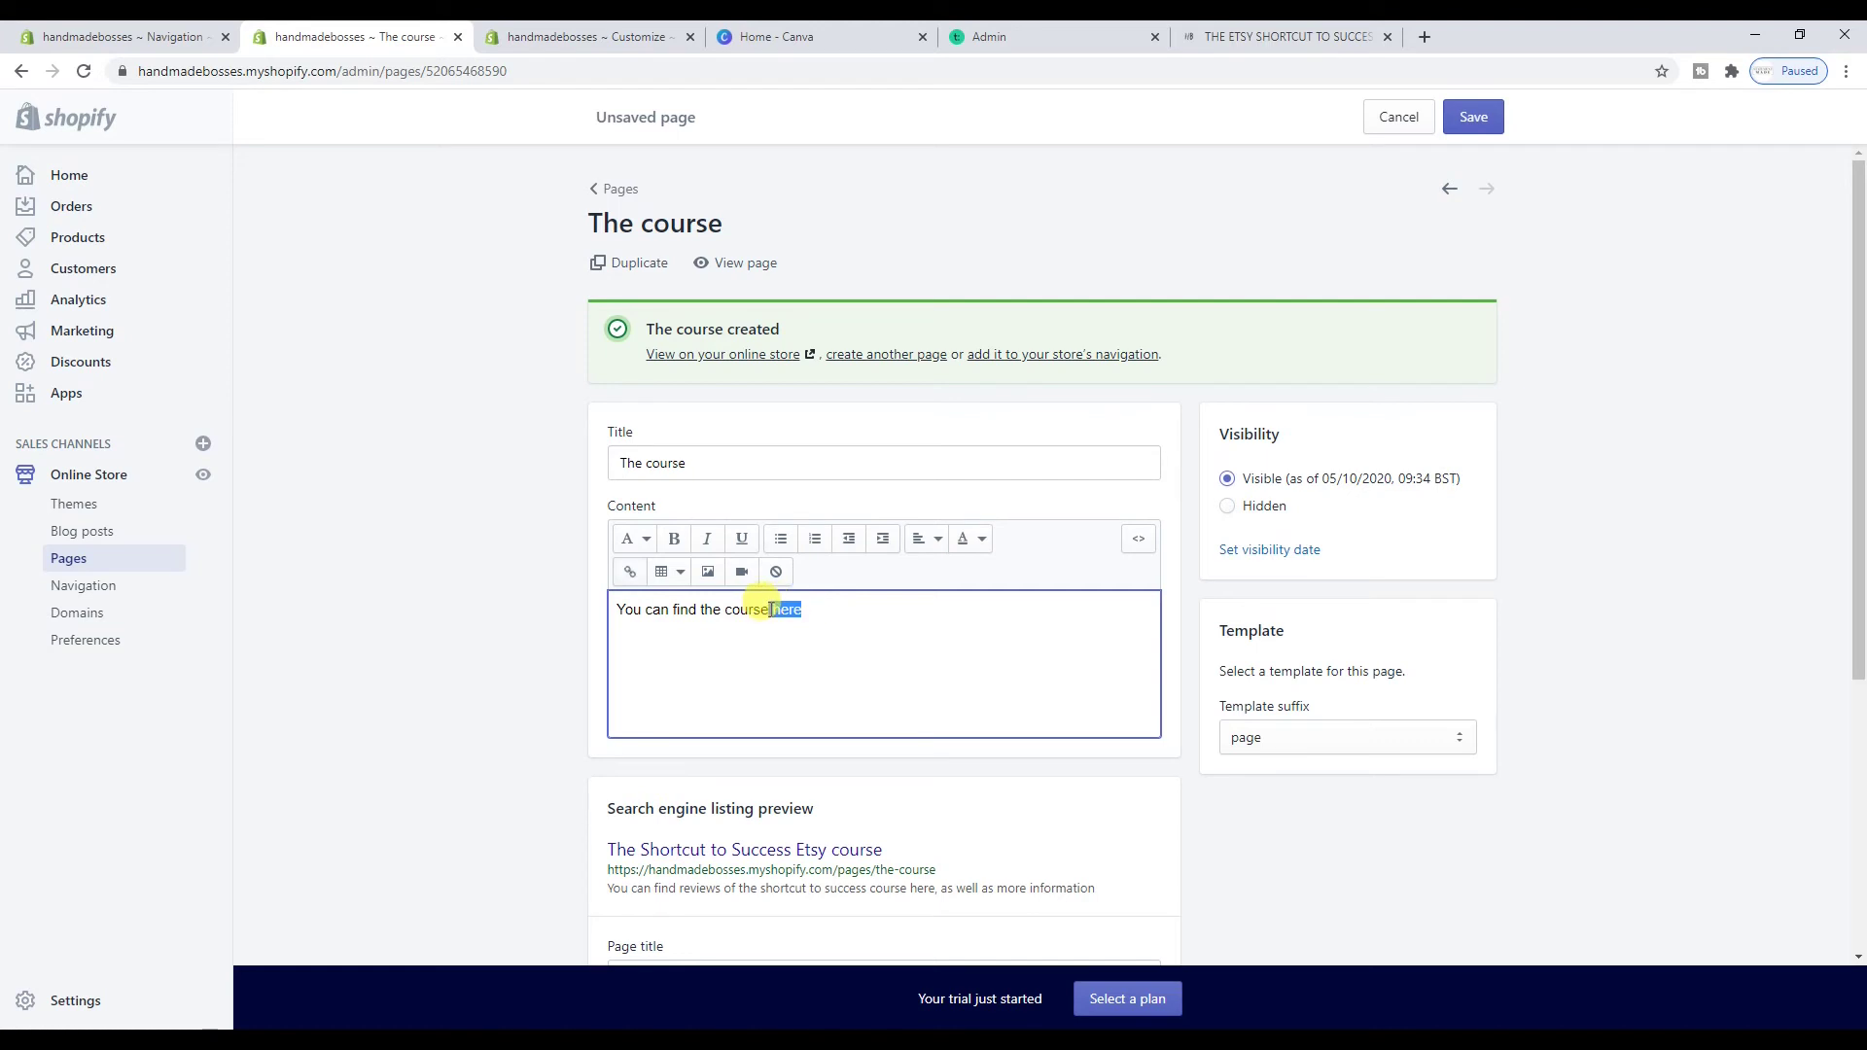
left_click(629, 572)
left_click(739, 504)
key("ctrl+v")
left_click(1140, 522)
left_click(1125, 575)
left_click(1182, 702)
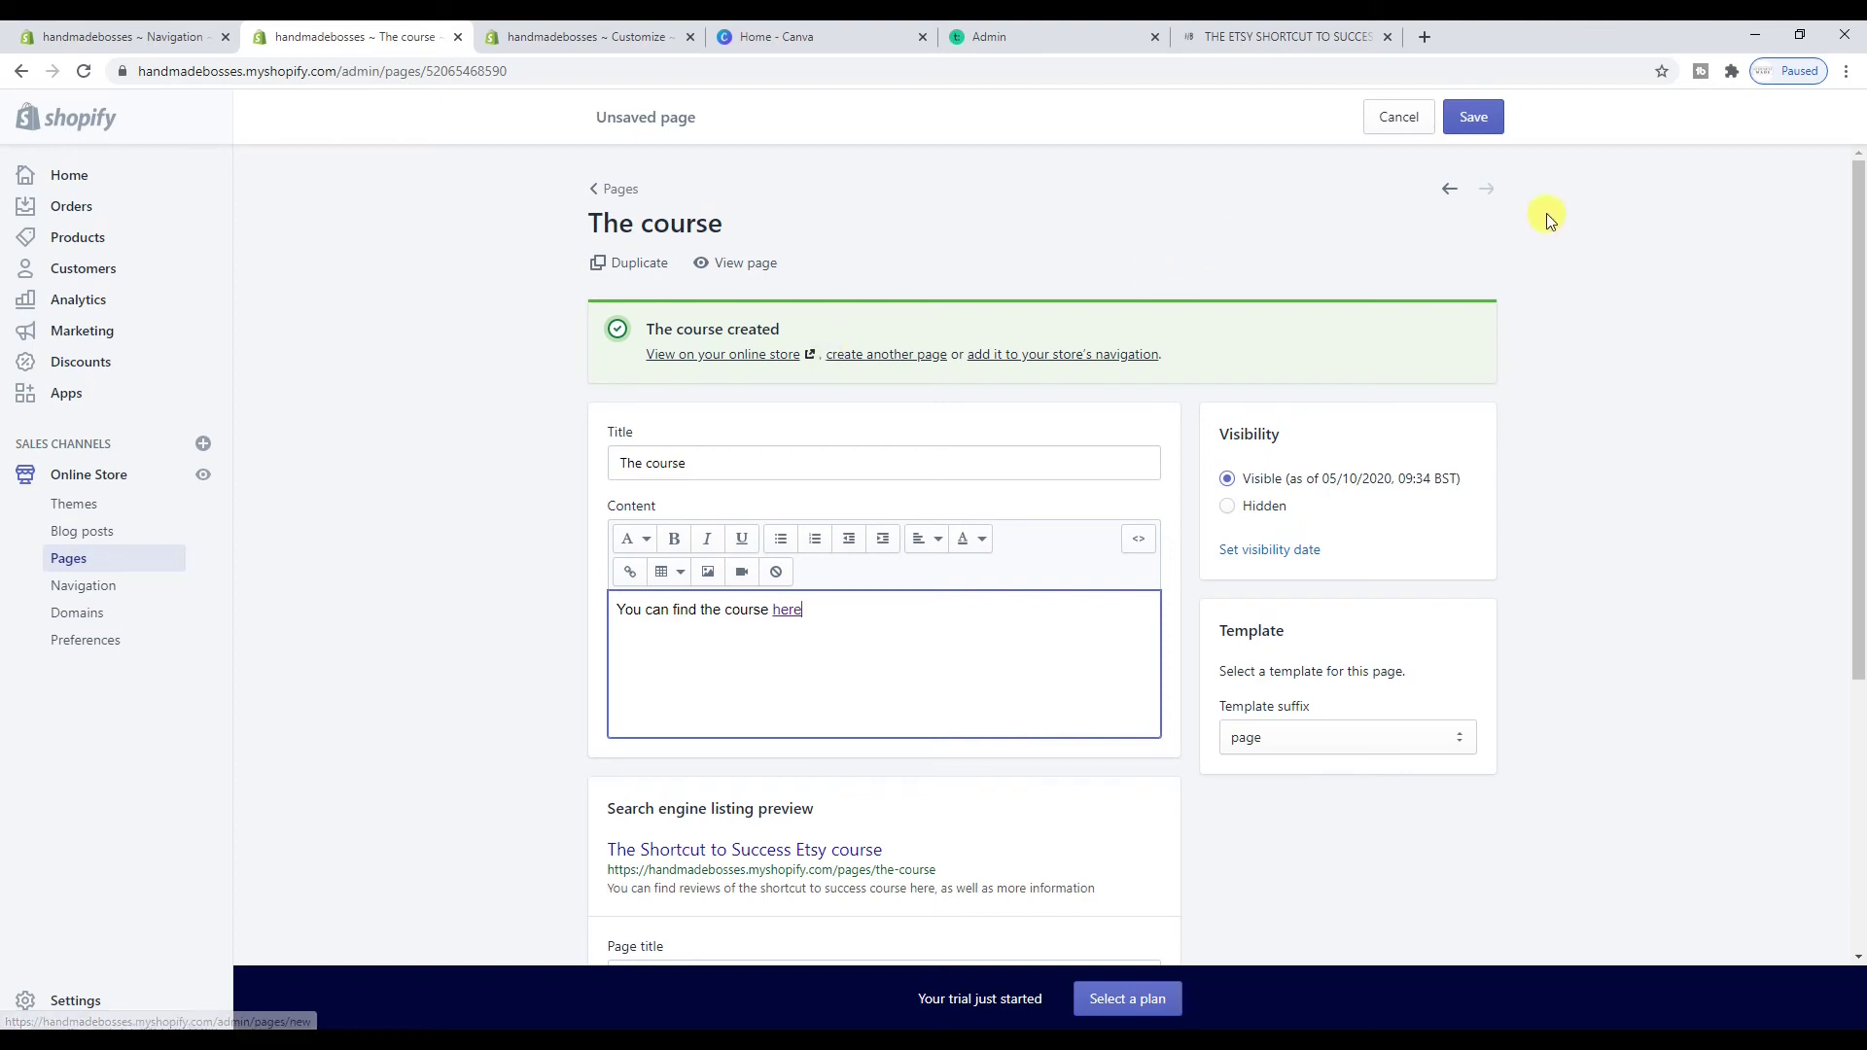
left_click(1475, 118)
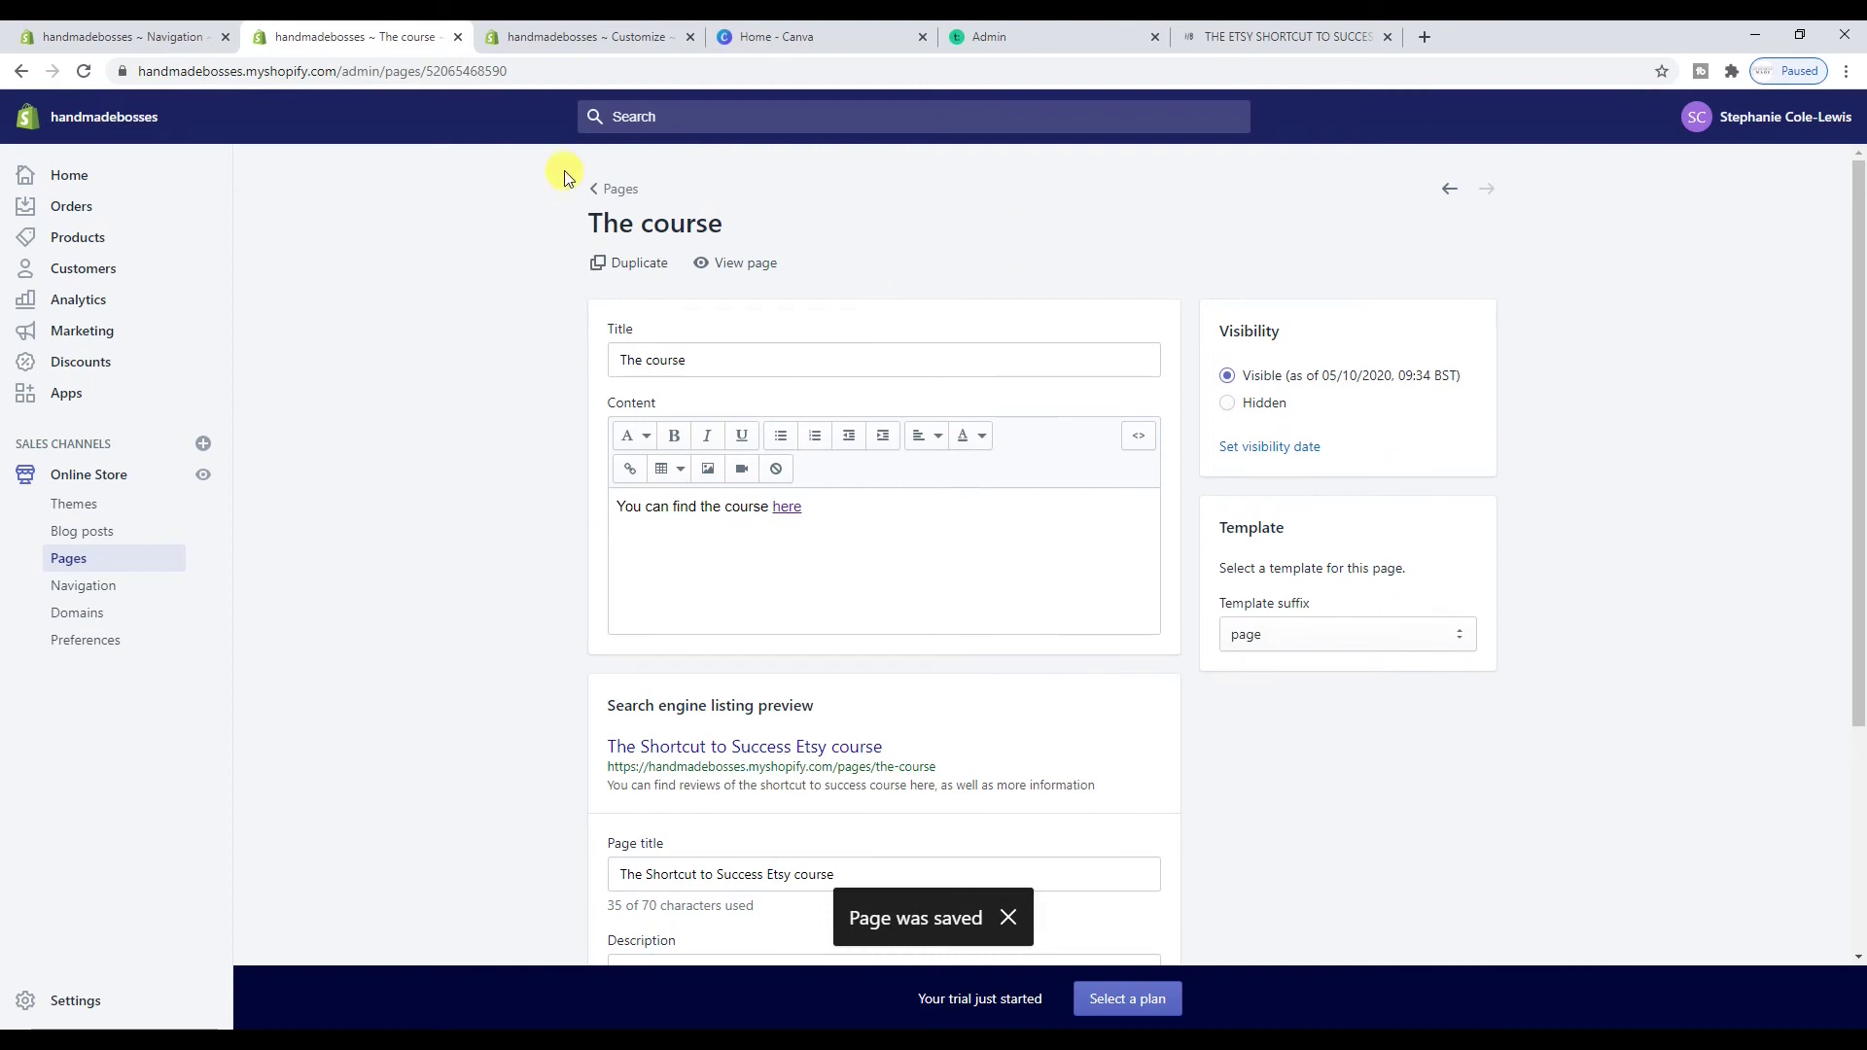
Create a new blank page titled "Shop critques" from the pages list and save it
left_click(622, 190)
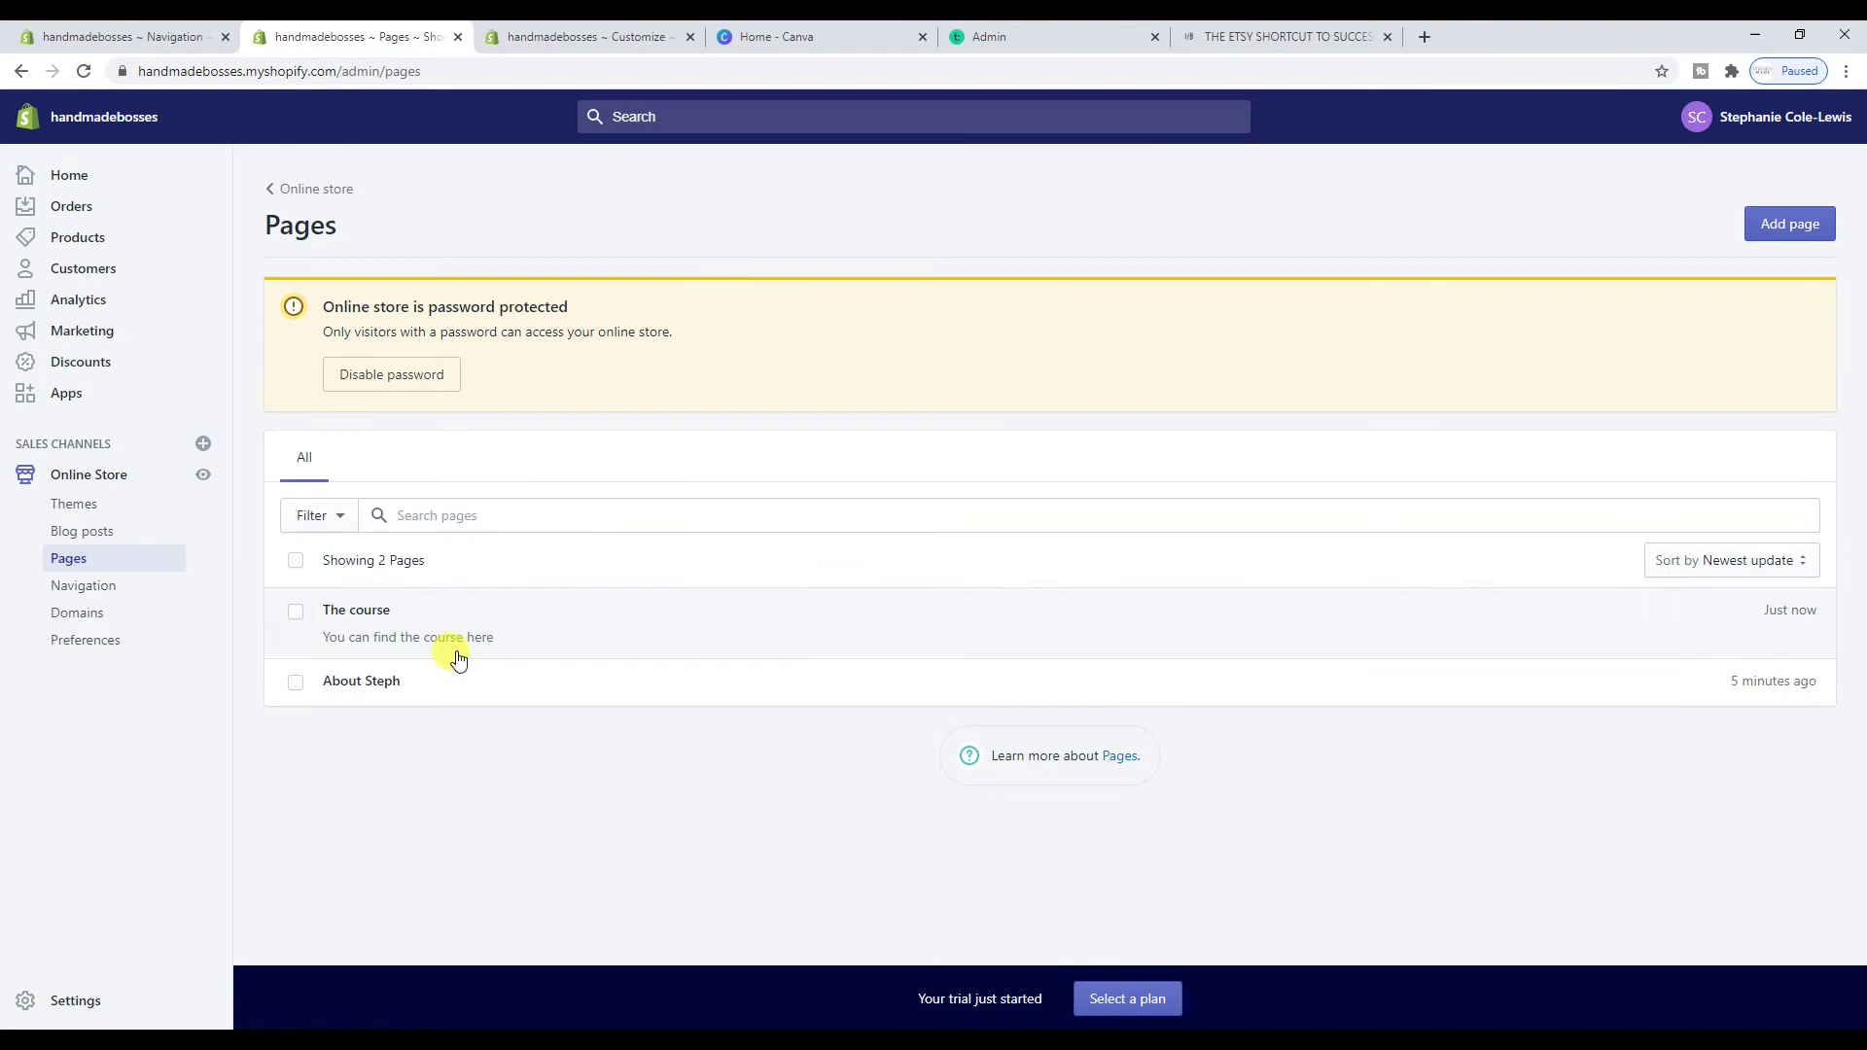
left_click(1783, 233)
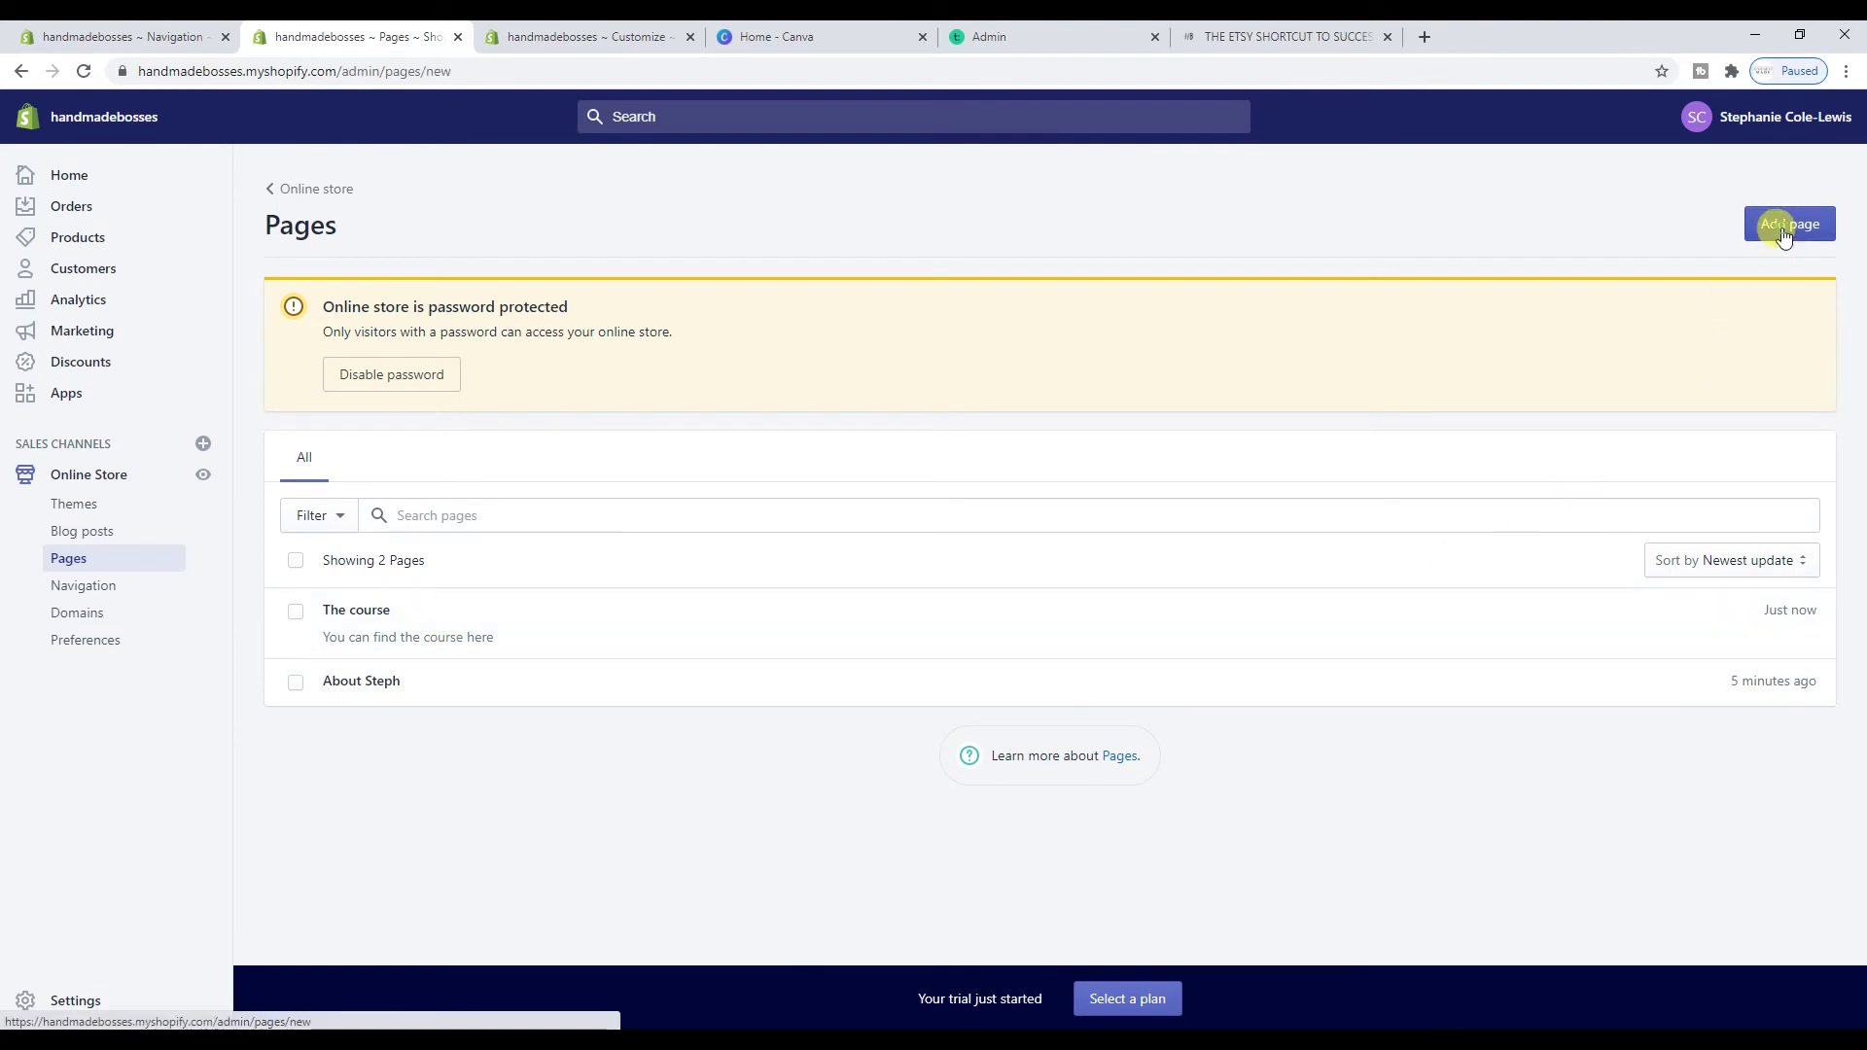
left_click(851, 320)
type("Shop")
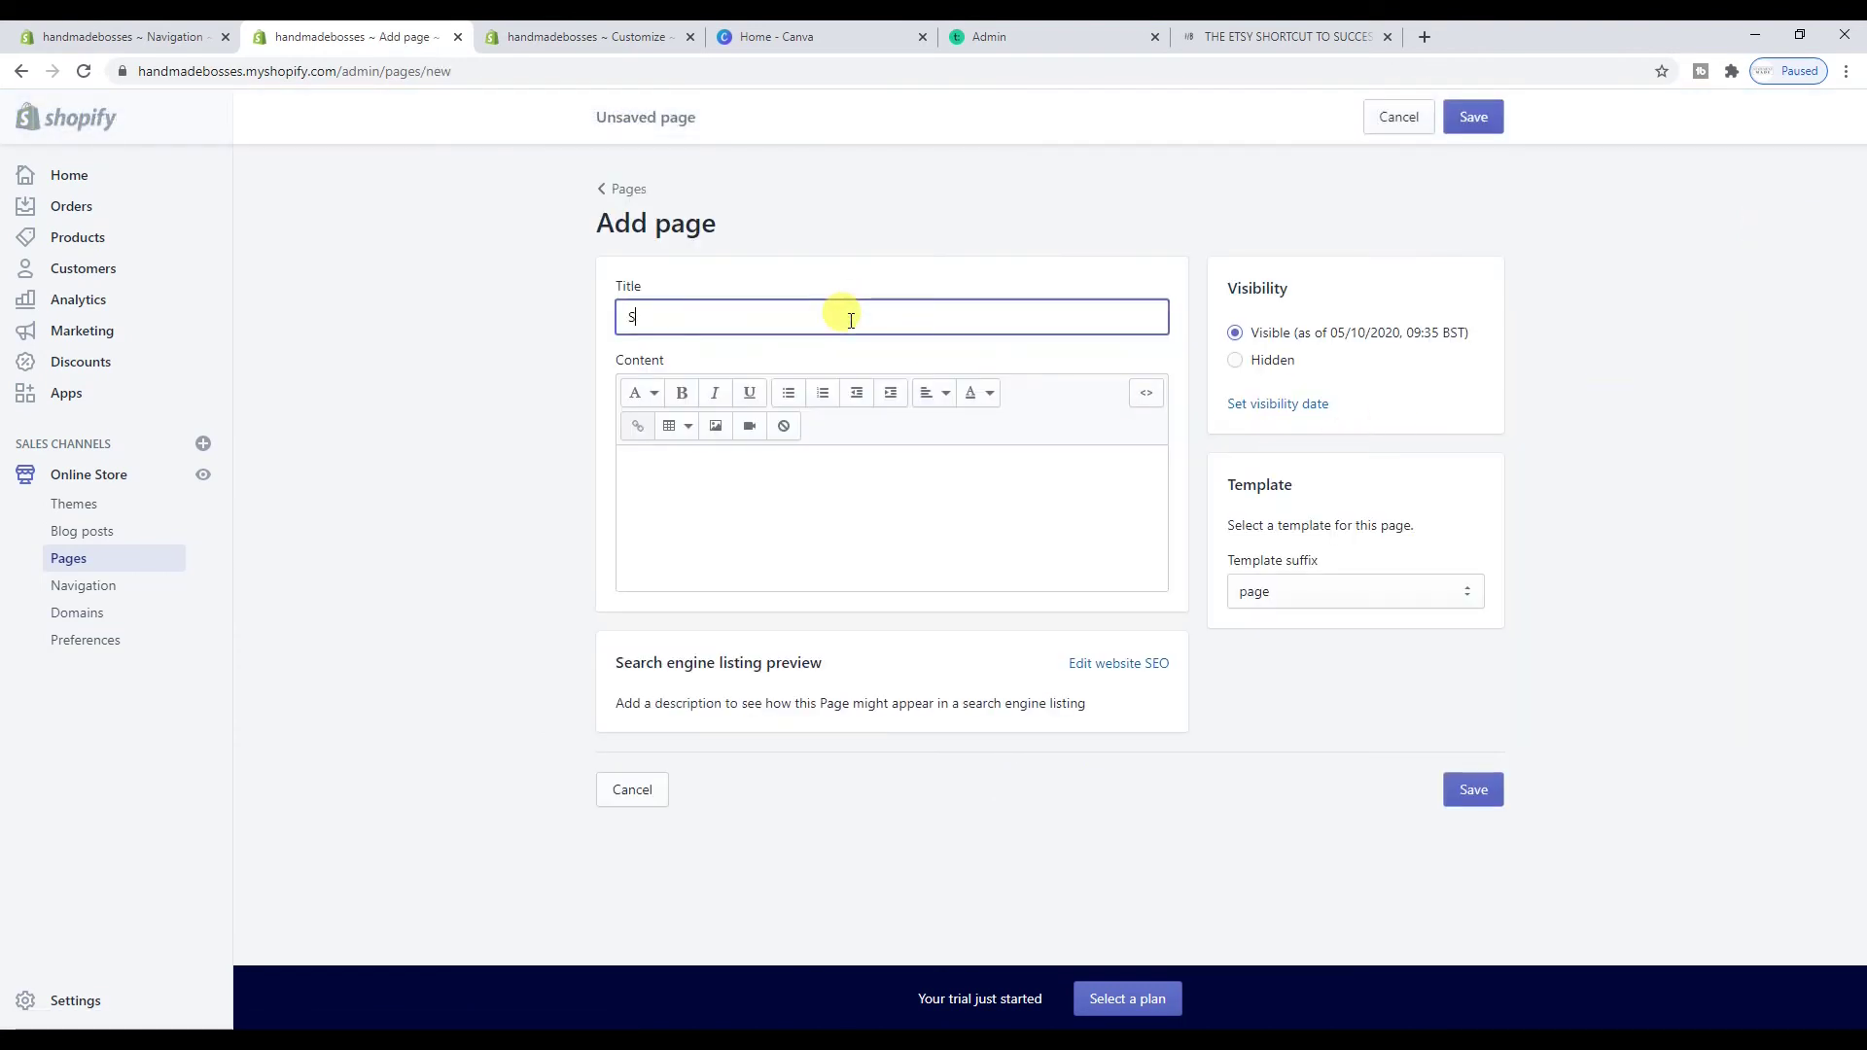
key("BackSpace")
key("BackSpace")
key("BackSpace")
key("BackSpace")
type("Shop critques")
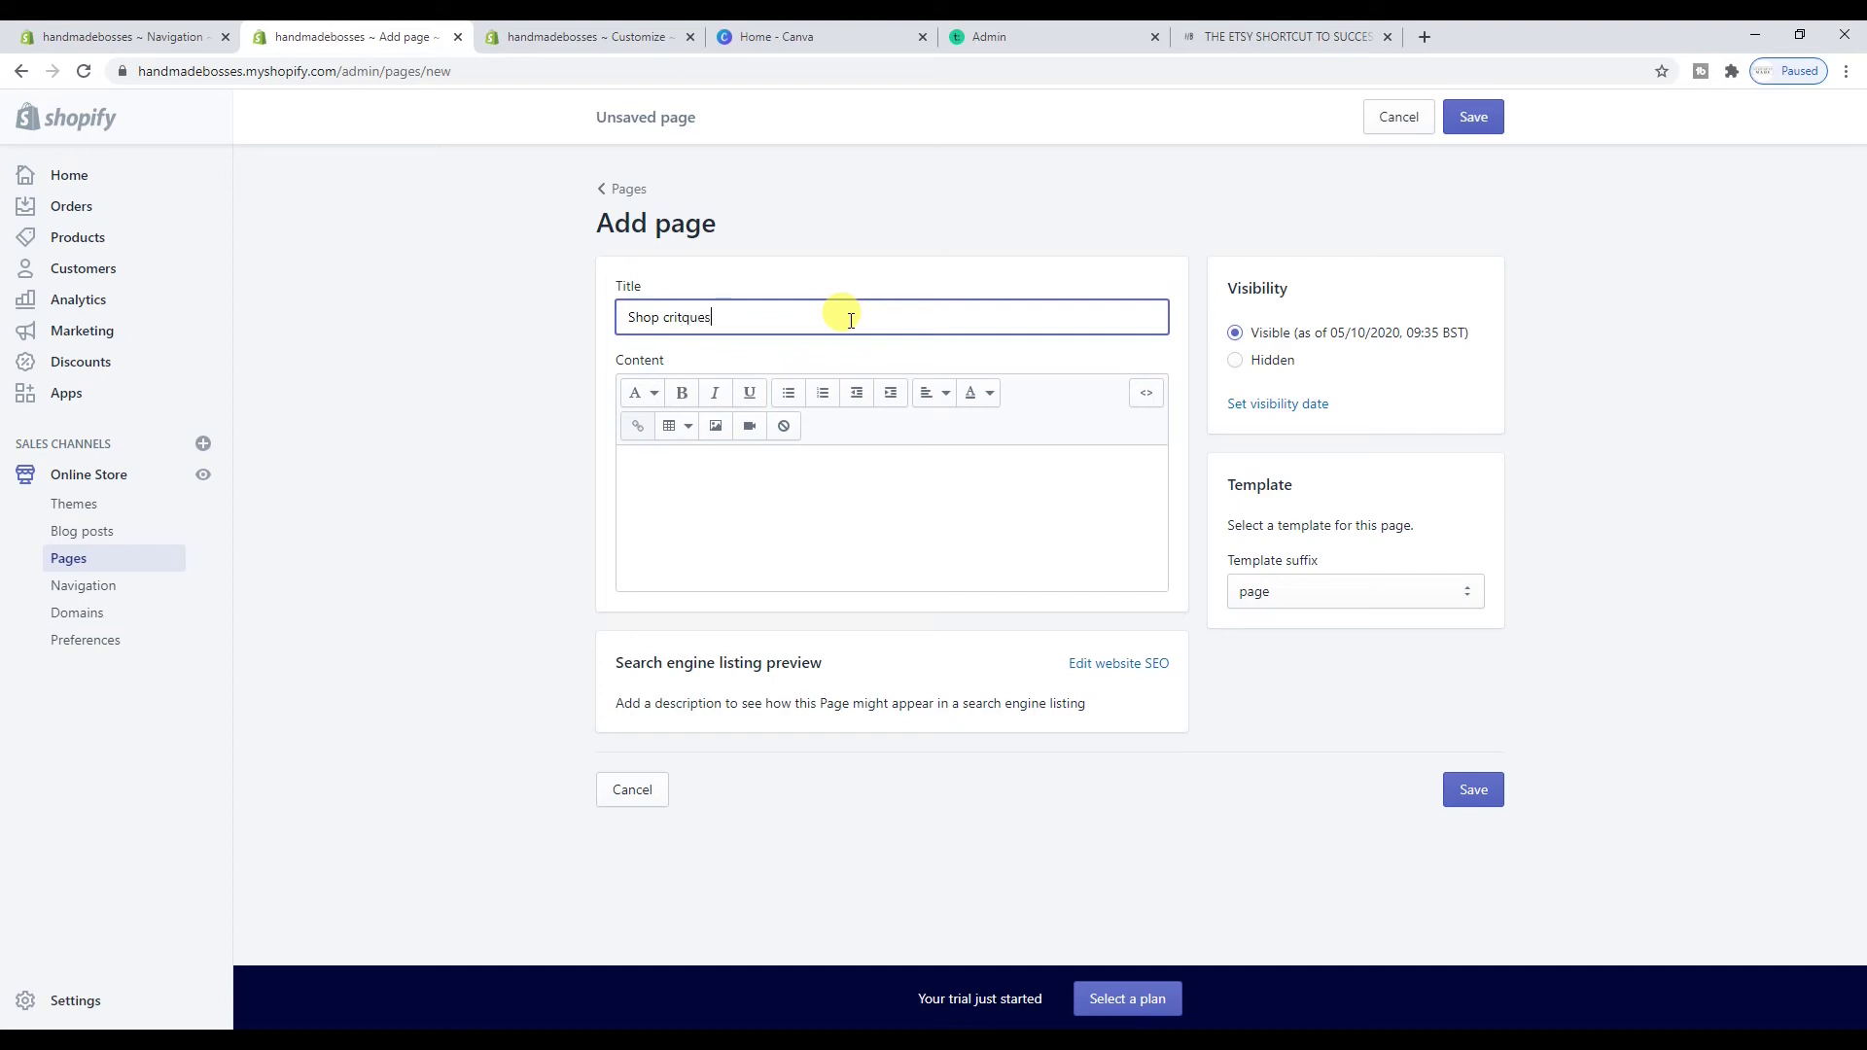
left_click(837, 511)
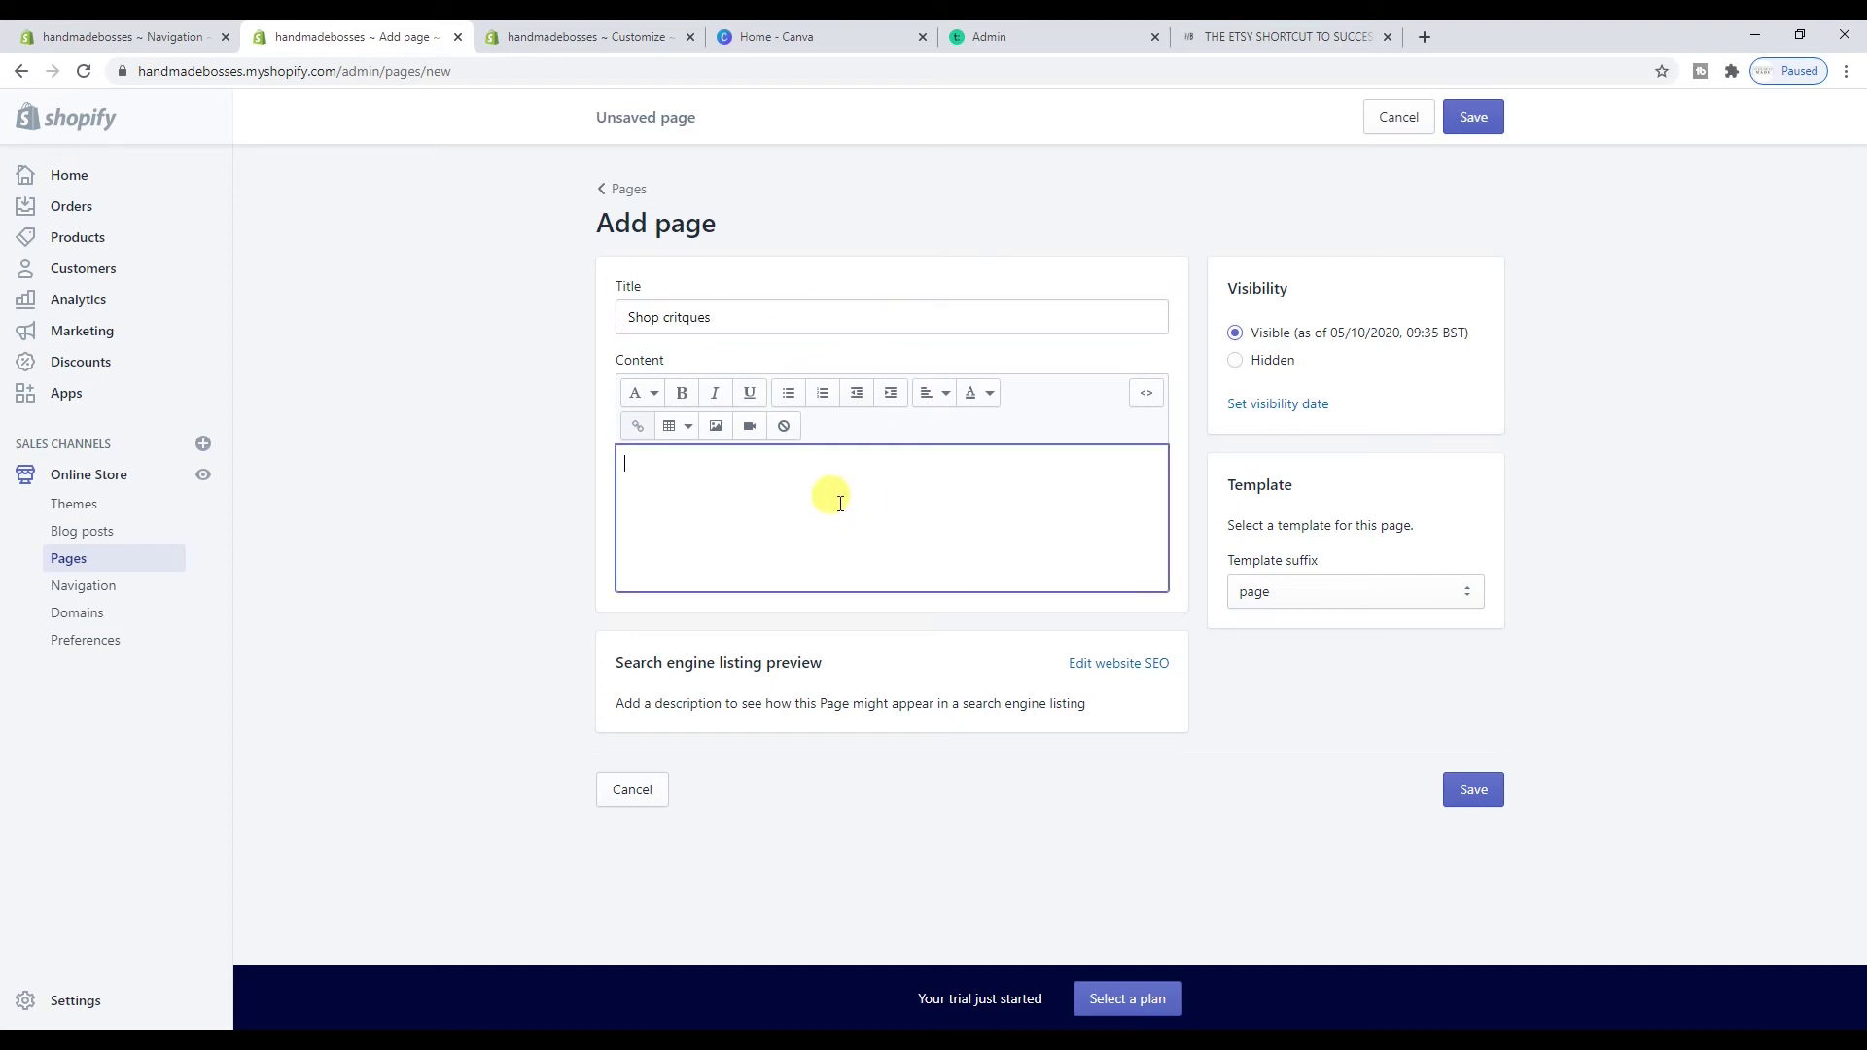
left_click(1473, 118)
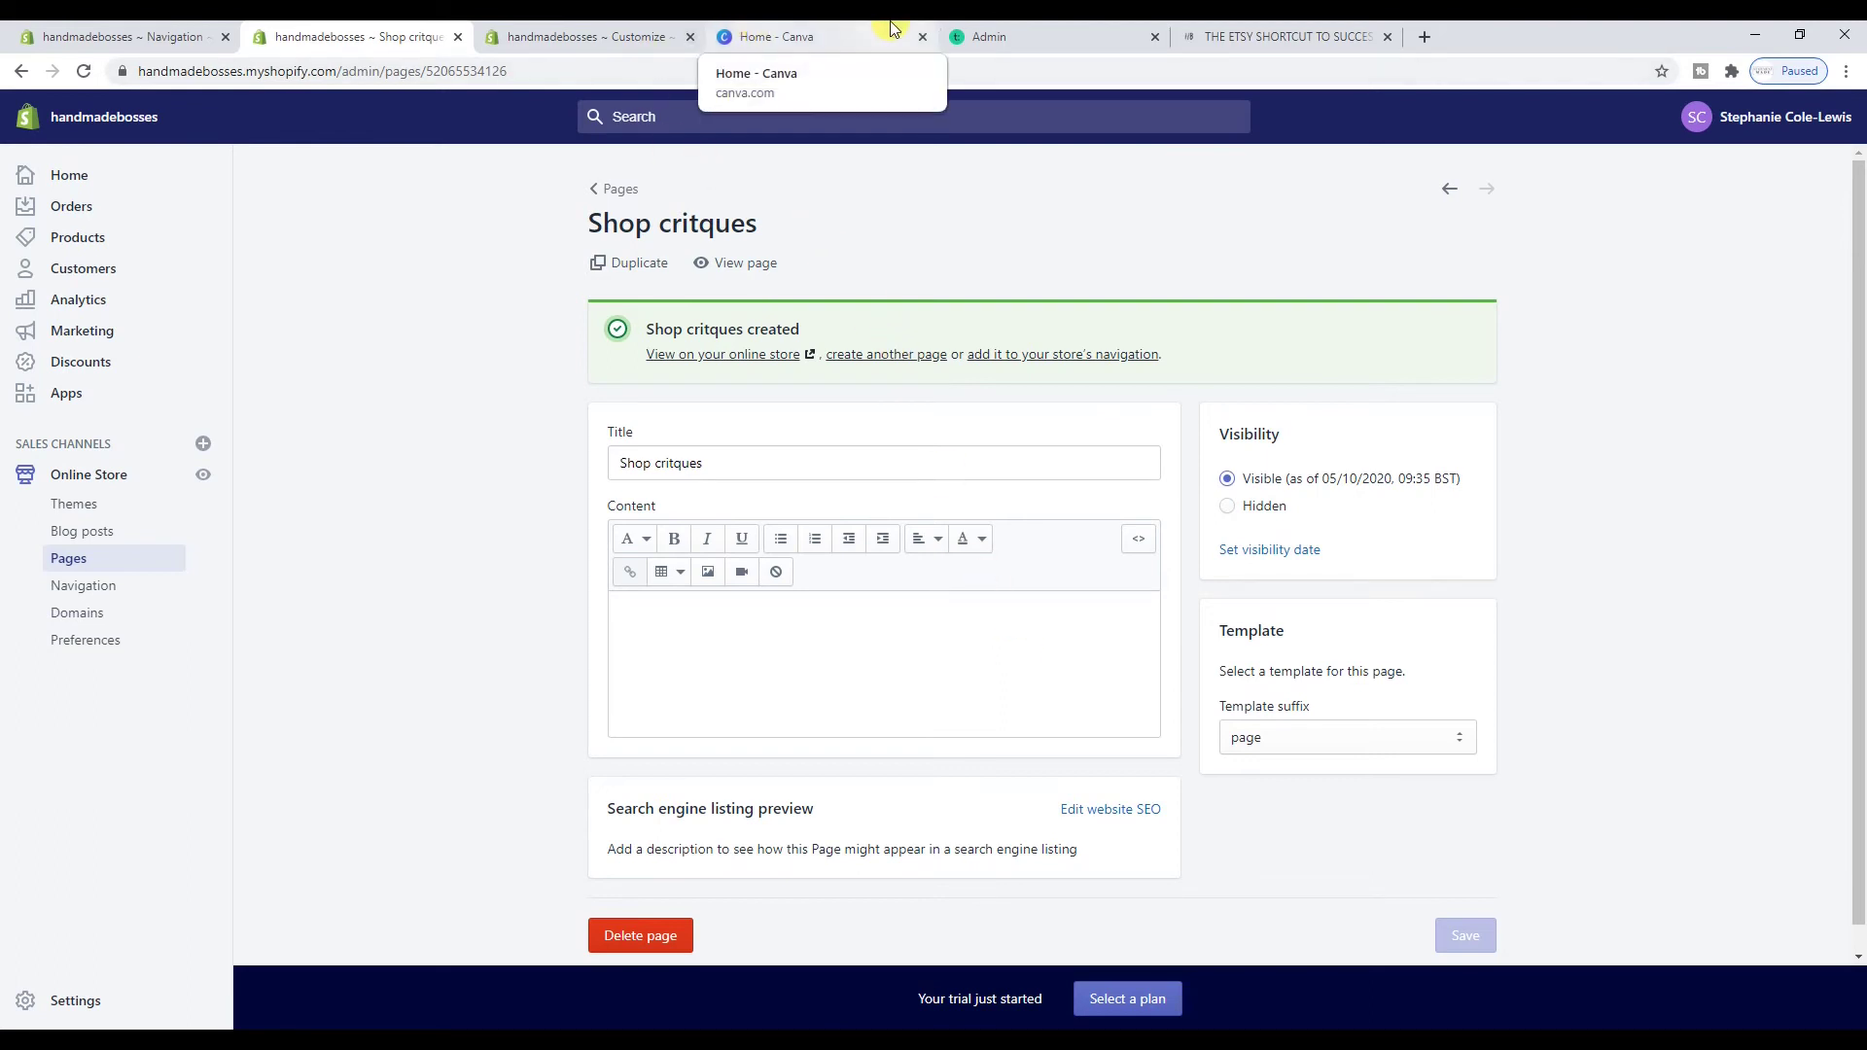
Return to the main menu being edited and discard the unfinished "The Course" menu item
left_click(625, 35)
left_click(429, 31)
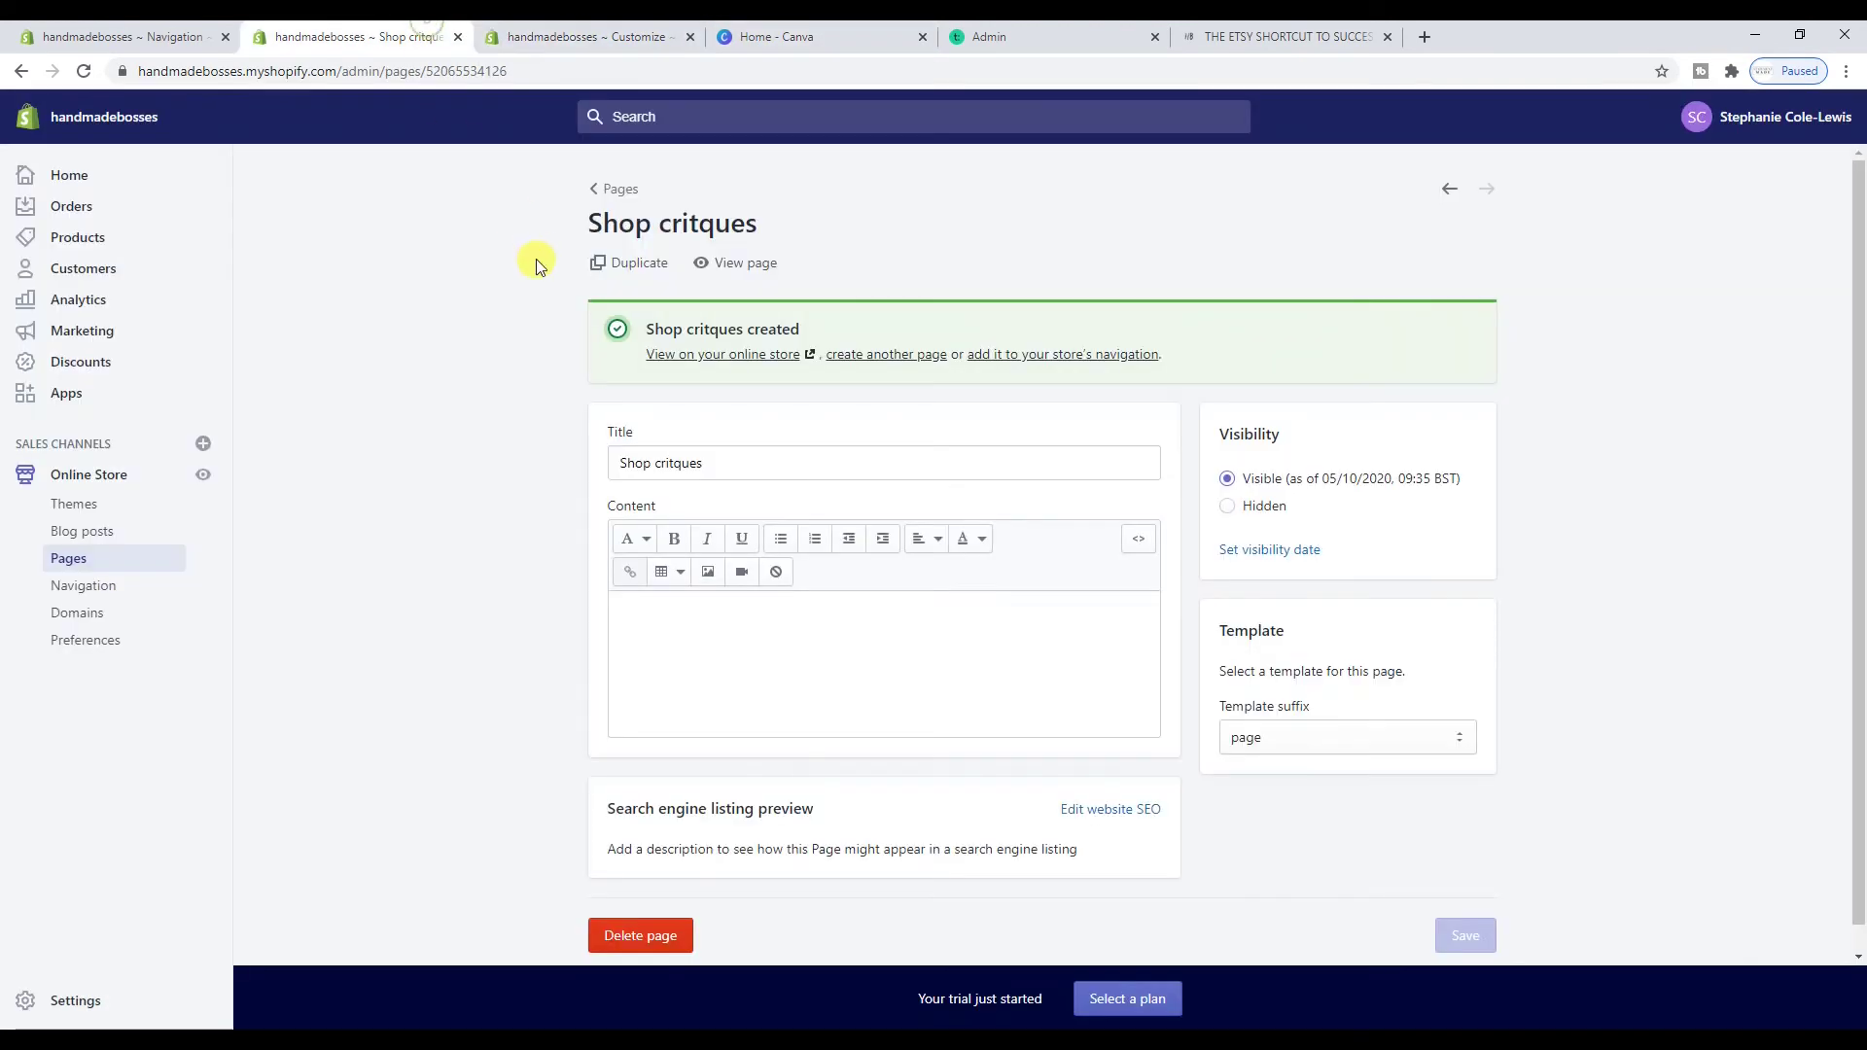
left_click(588, 36)
left_click(124, 36)
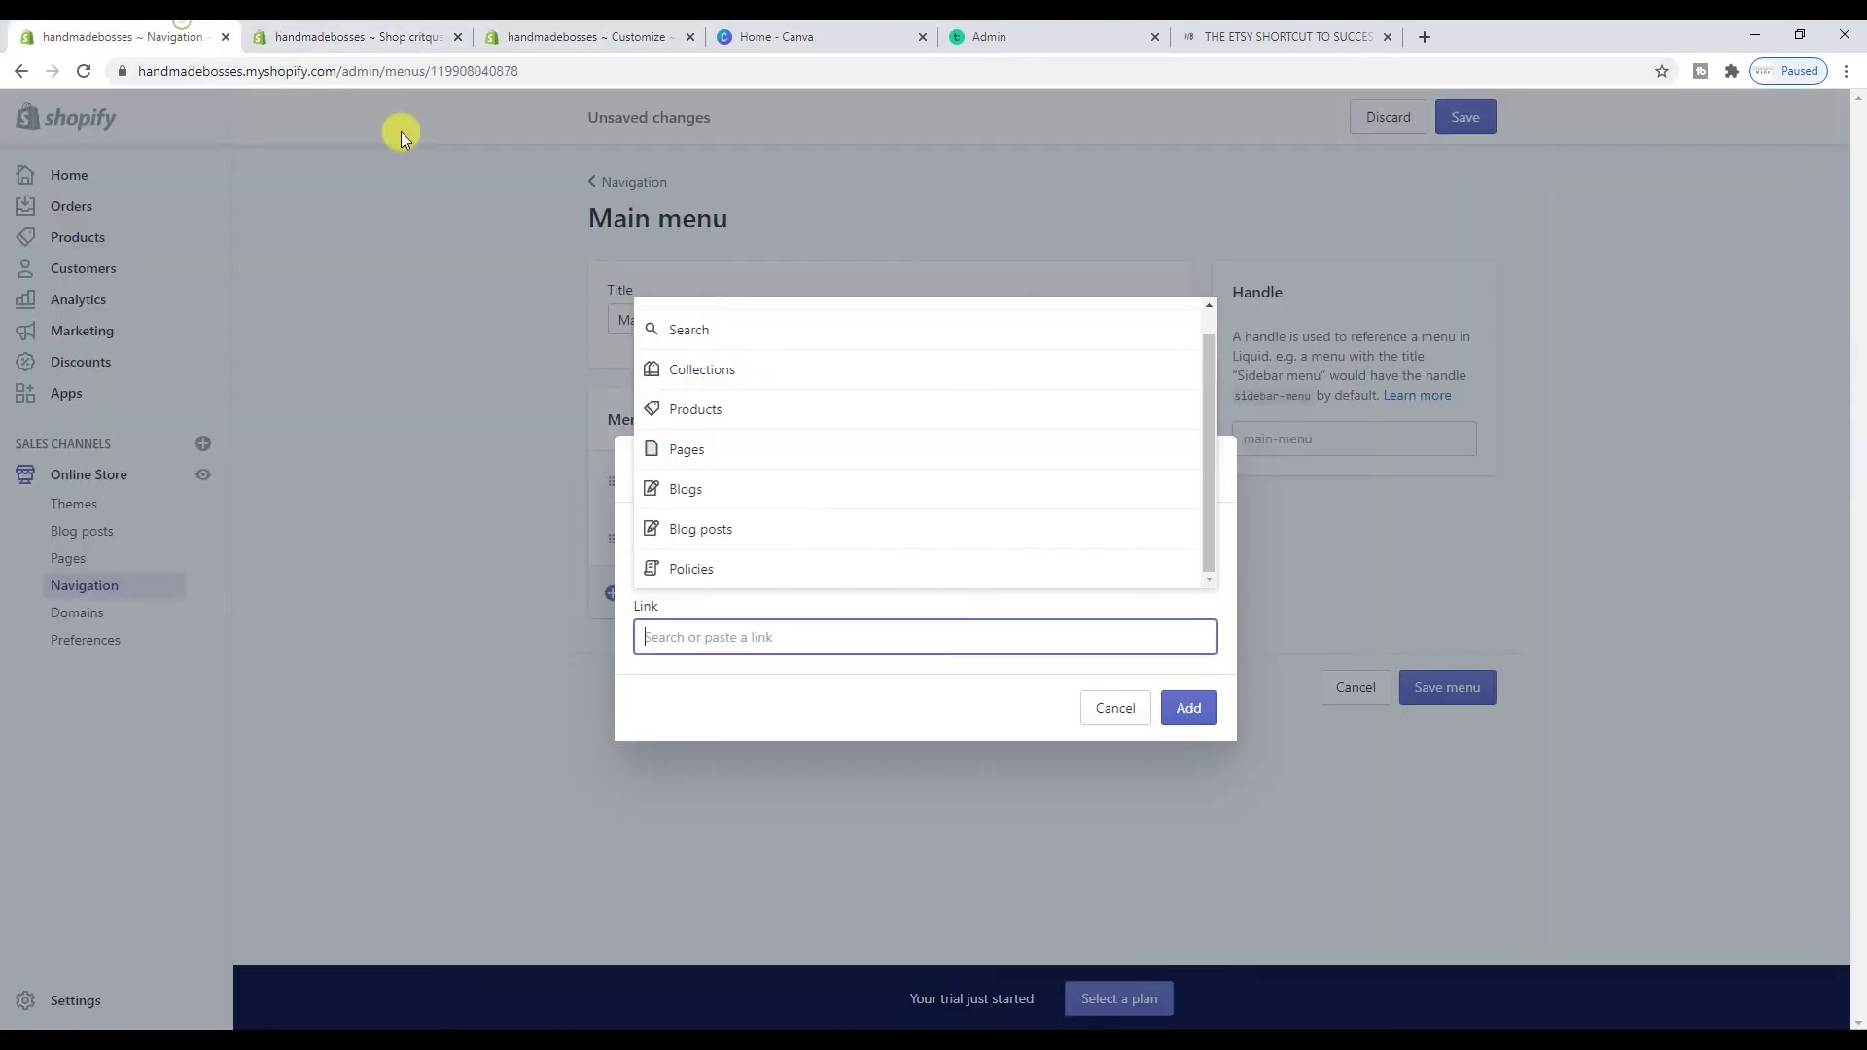
scroll(788, 467, "up", 1)
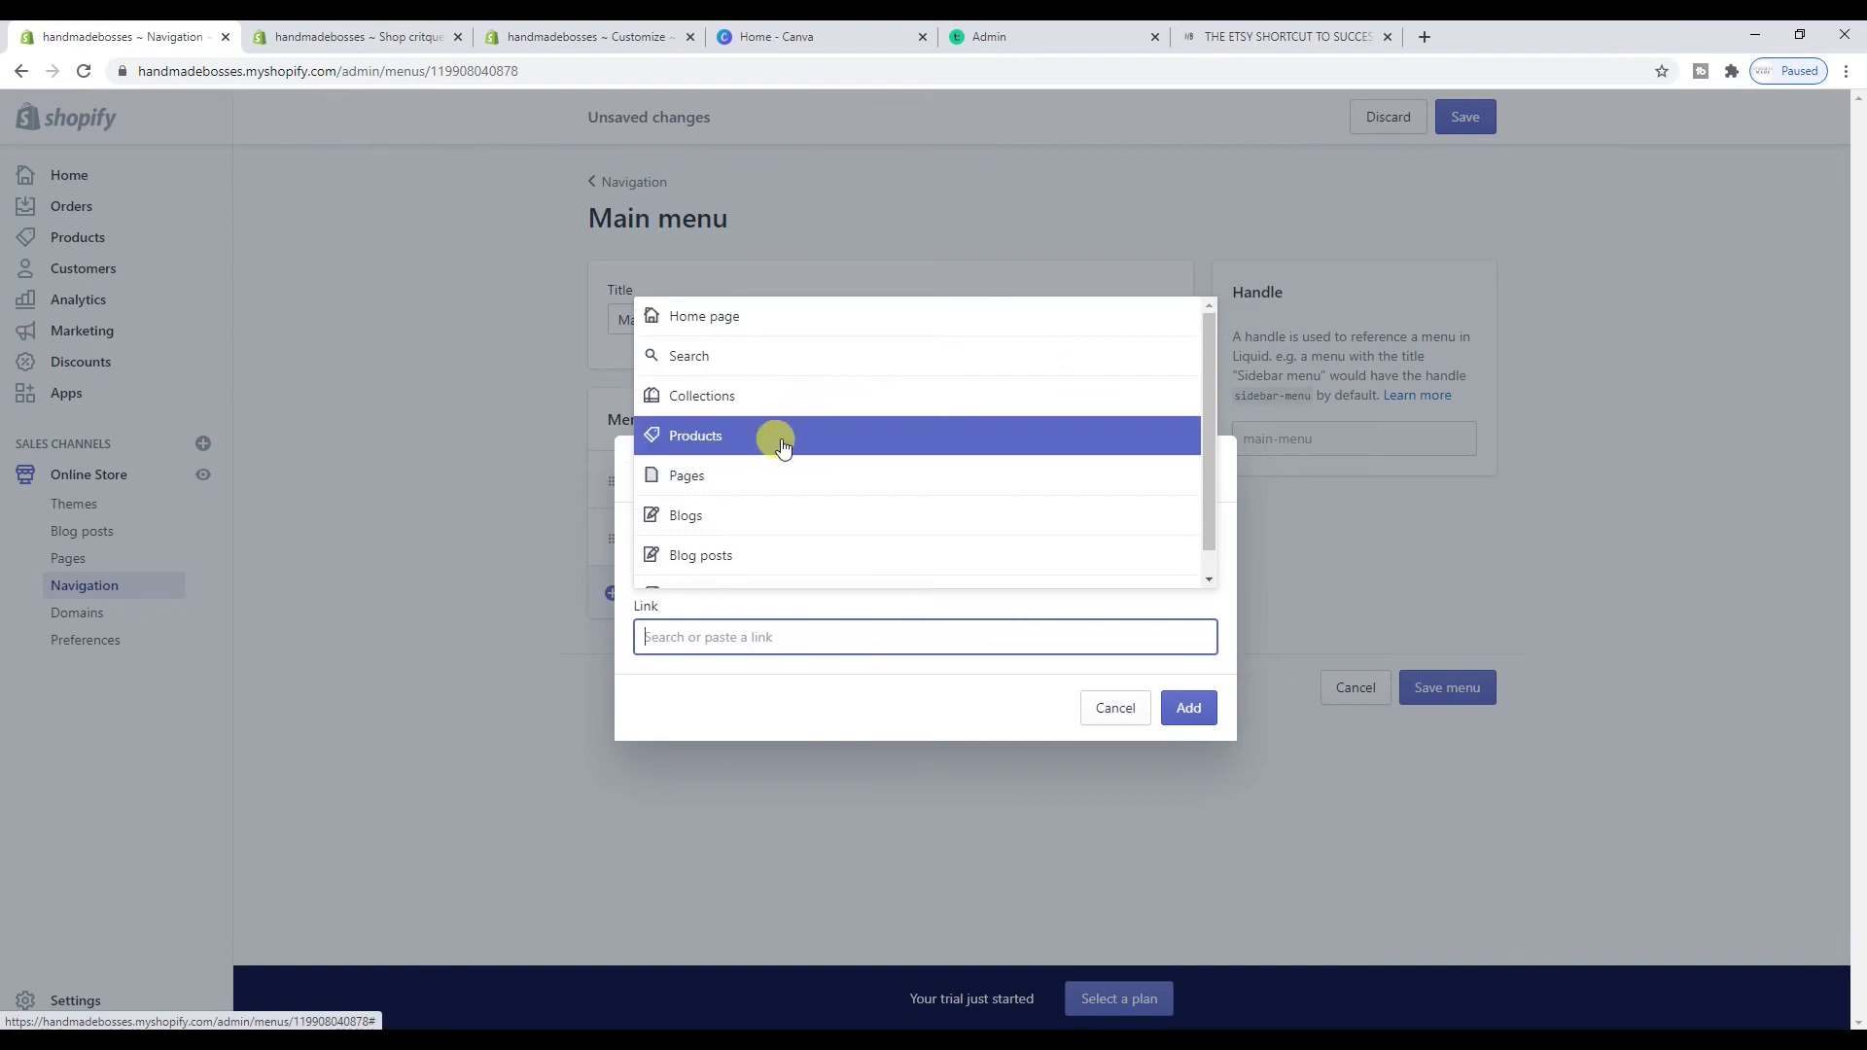
scroll(778, 443, "down", 1)
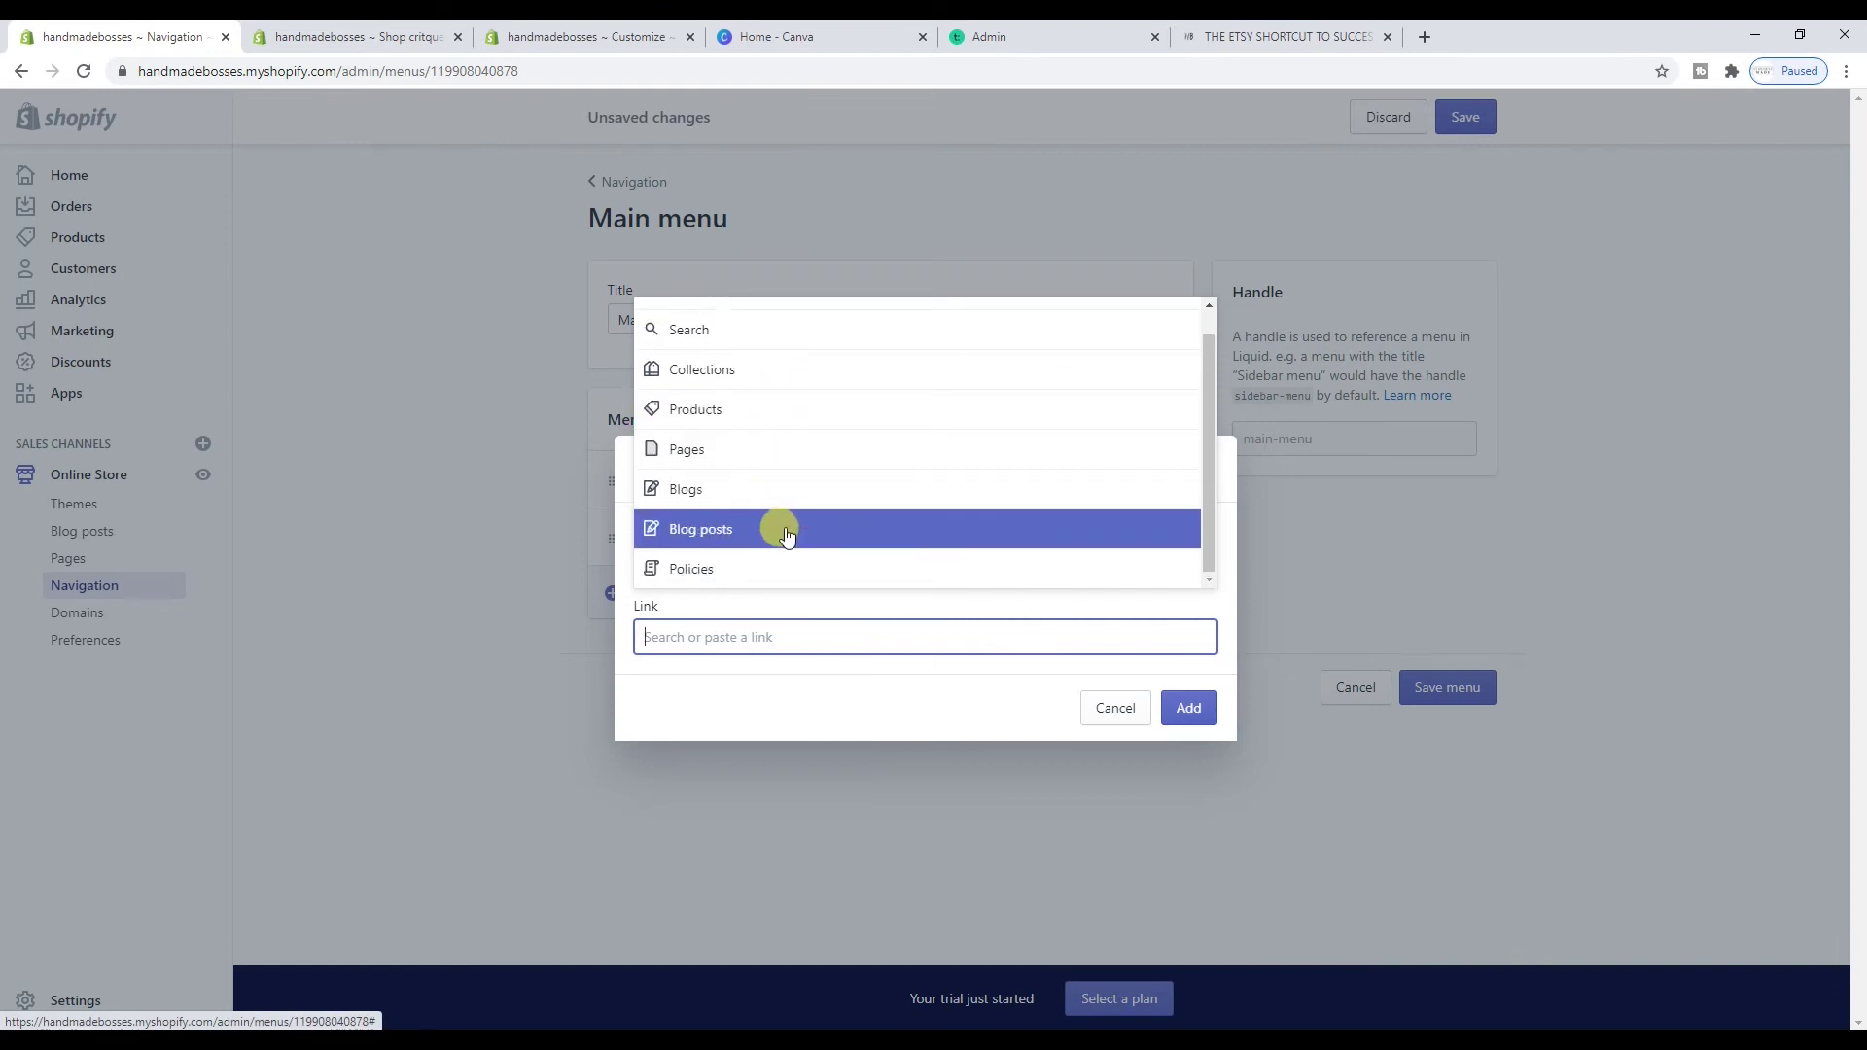
left_click(766, 704)
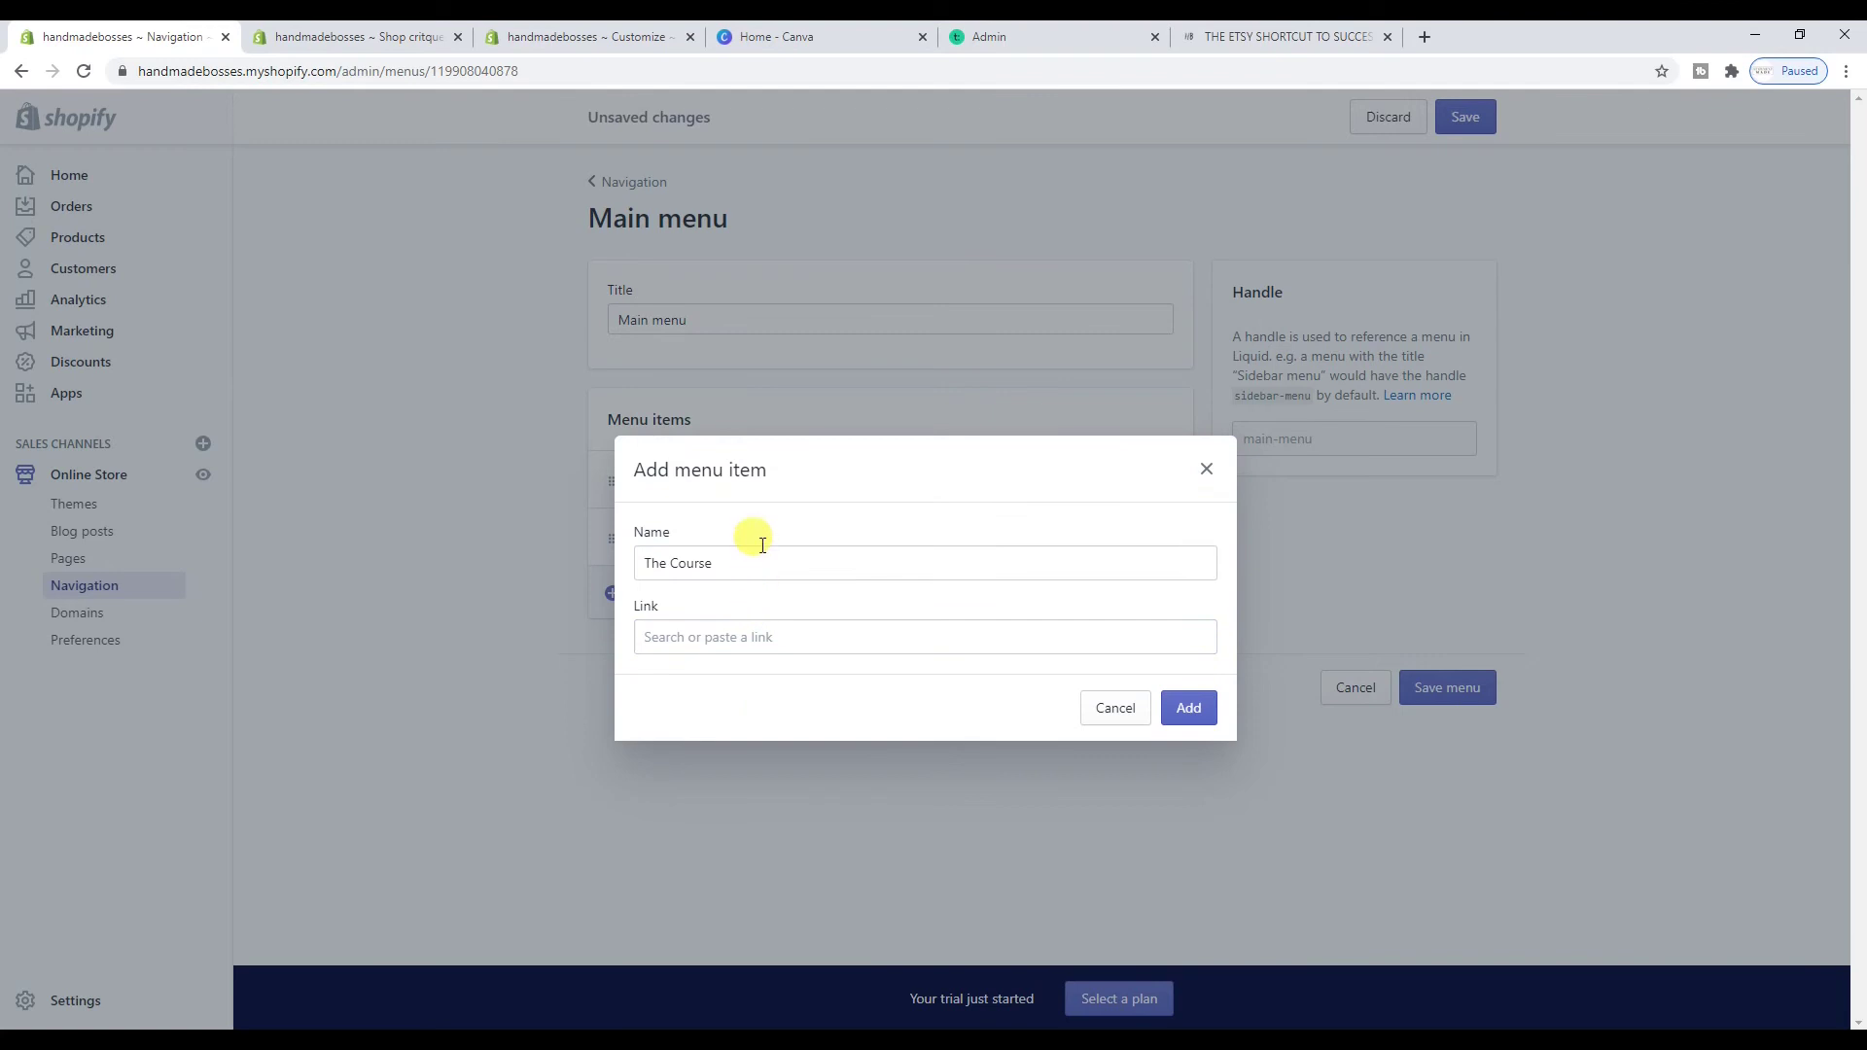
left_click(1204, 472)
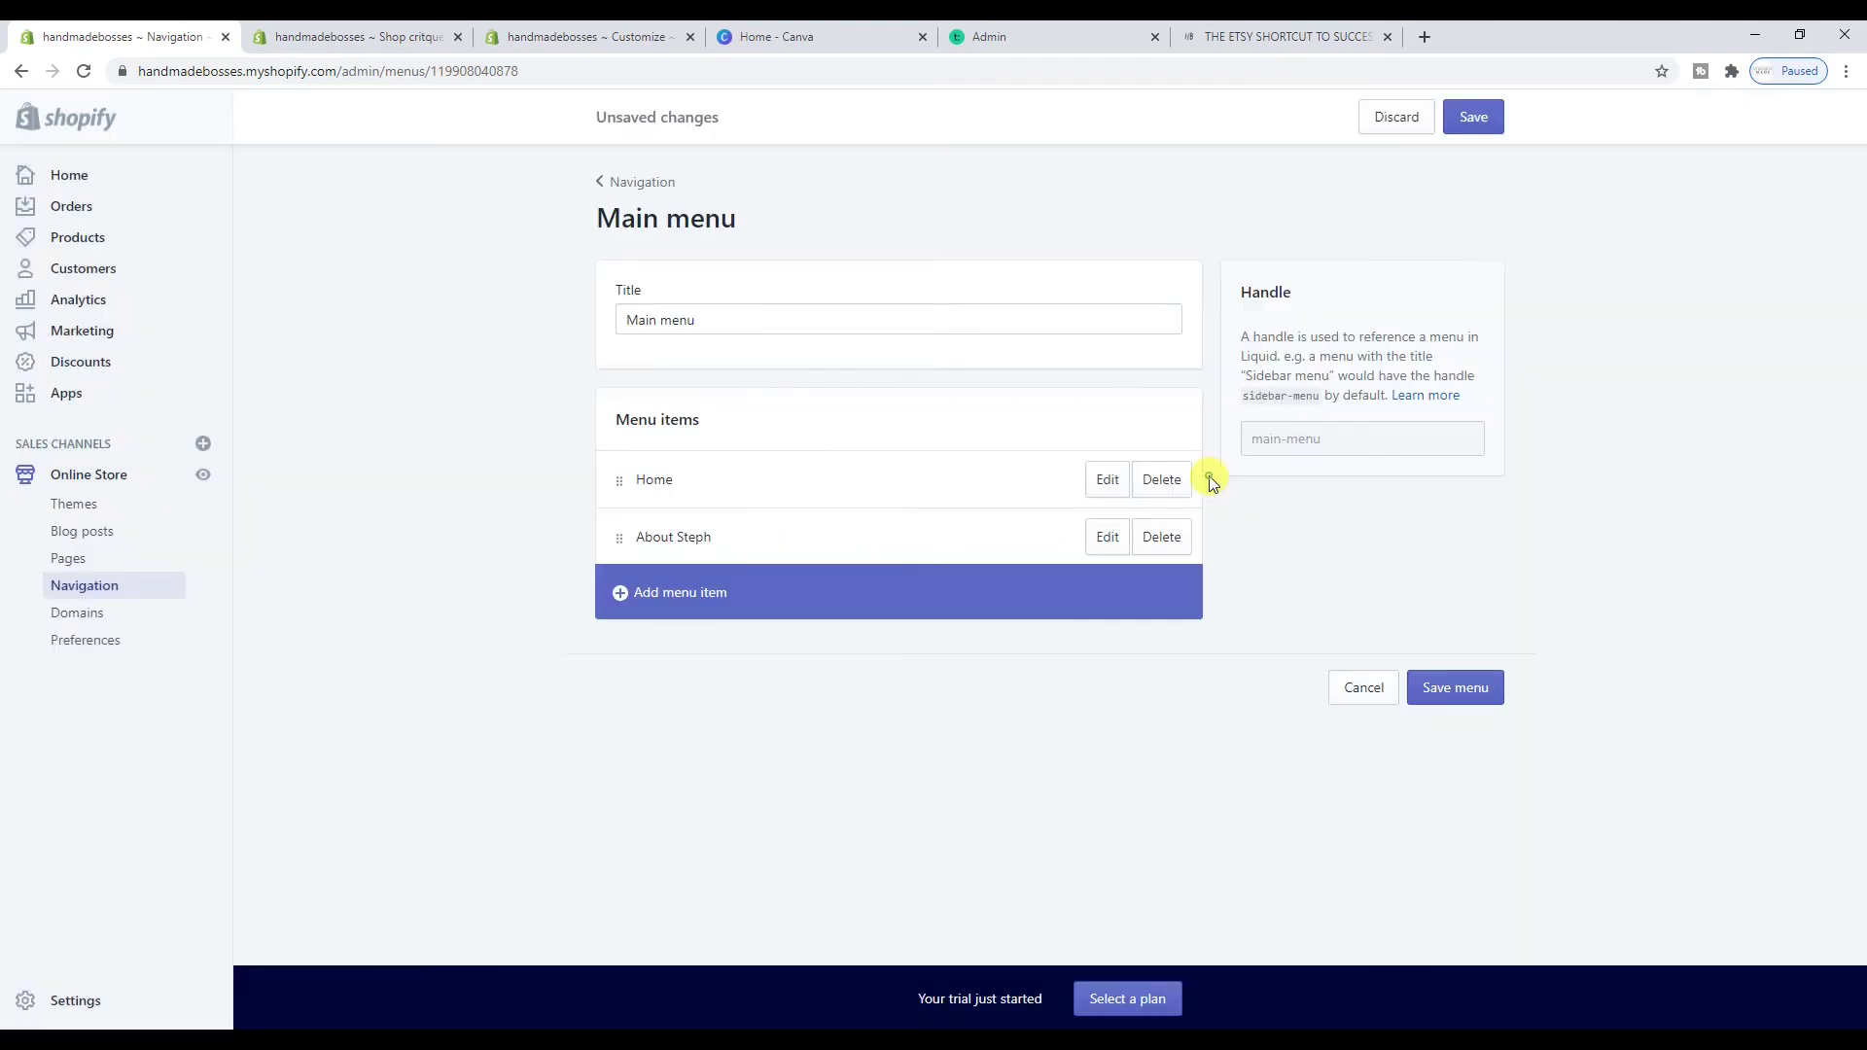
Add a menu item named "The Course" to the main menu, linked to the "The course" page
left_click(691, 596)
left_click(718, 552)
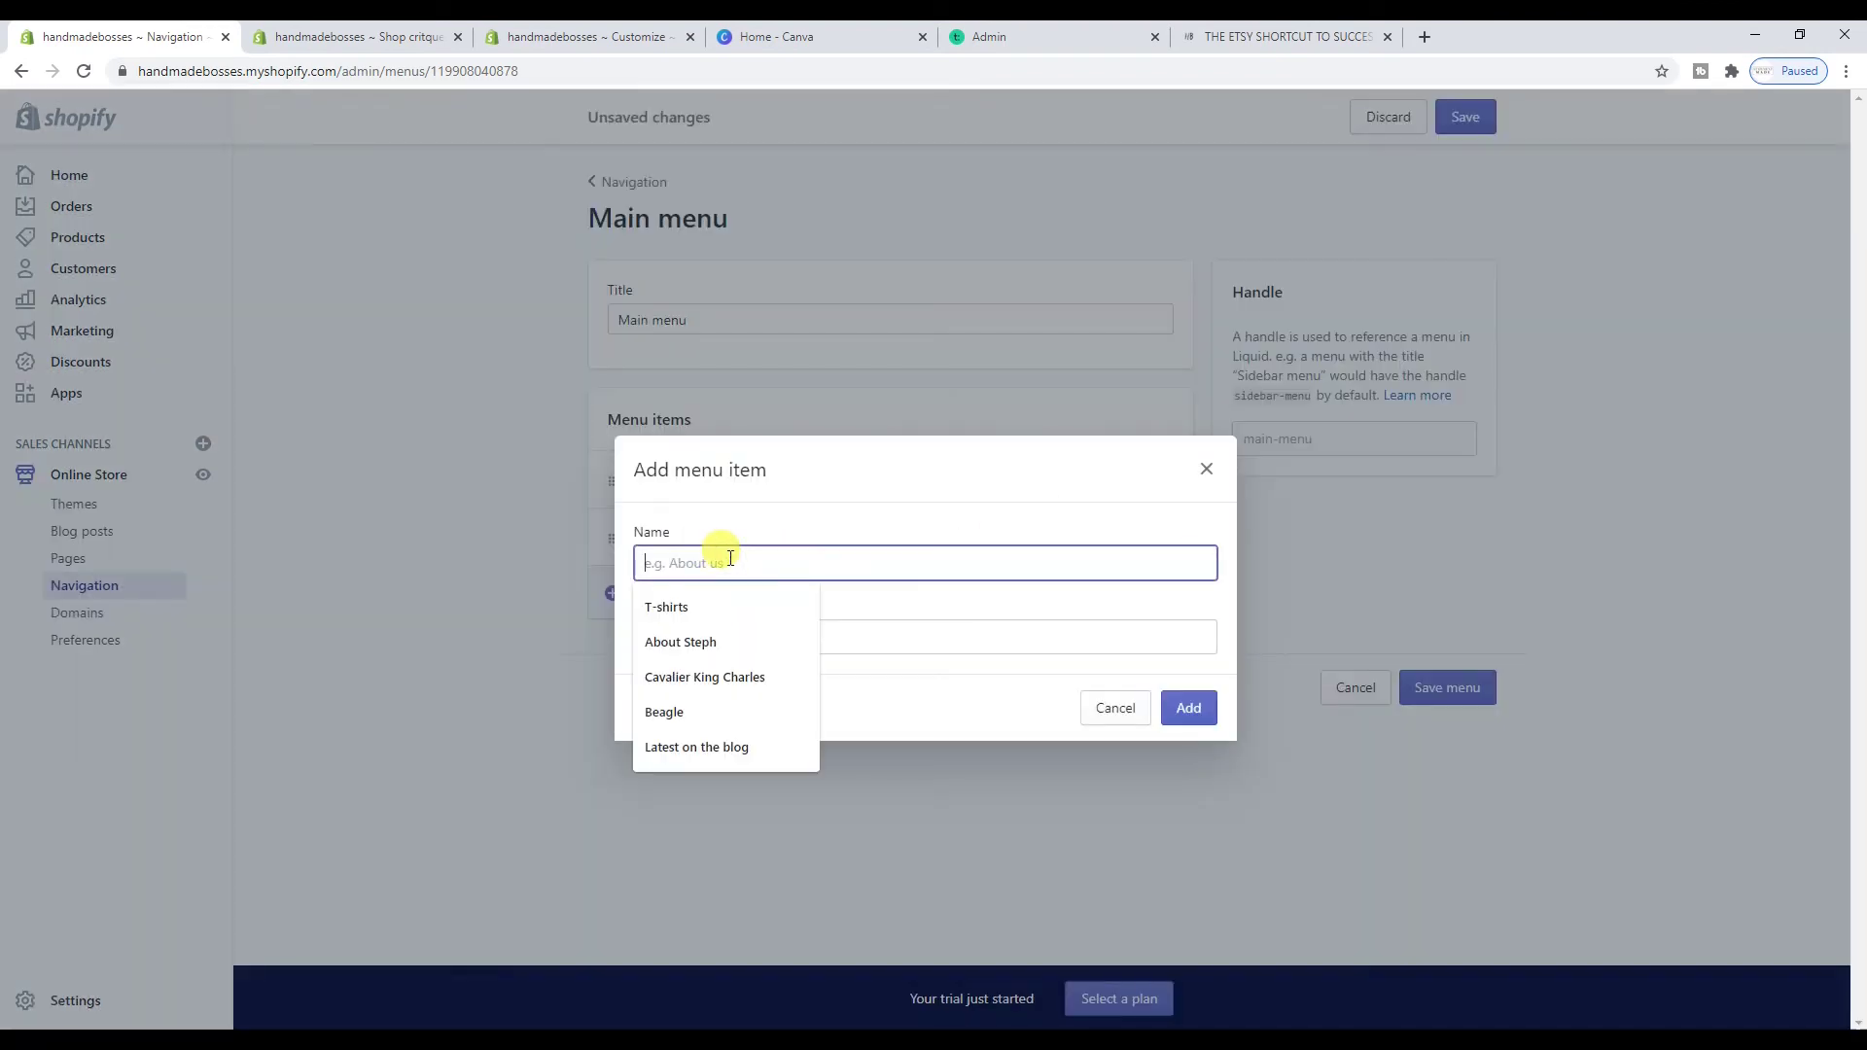
type("W")
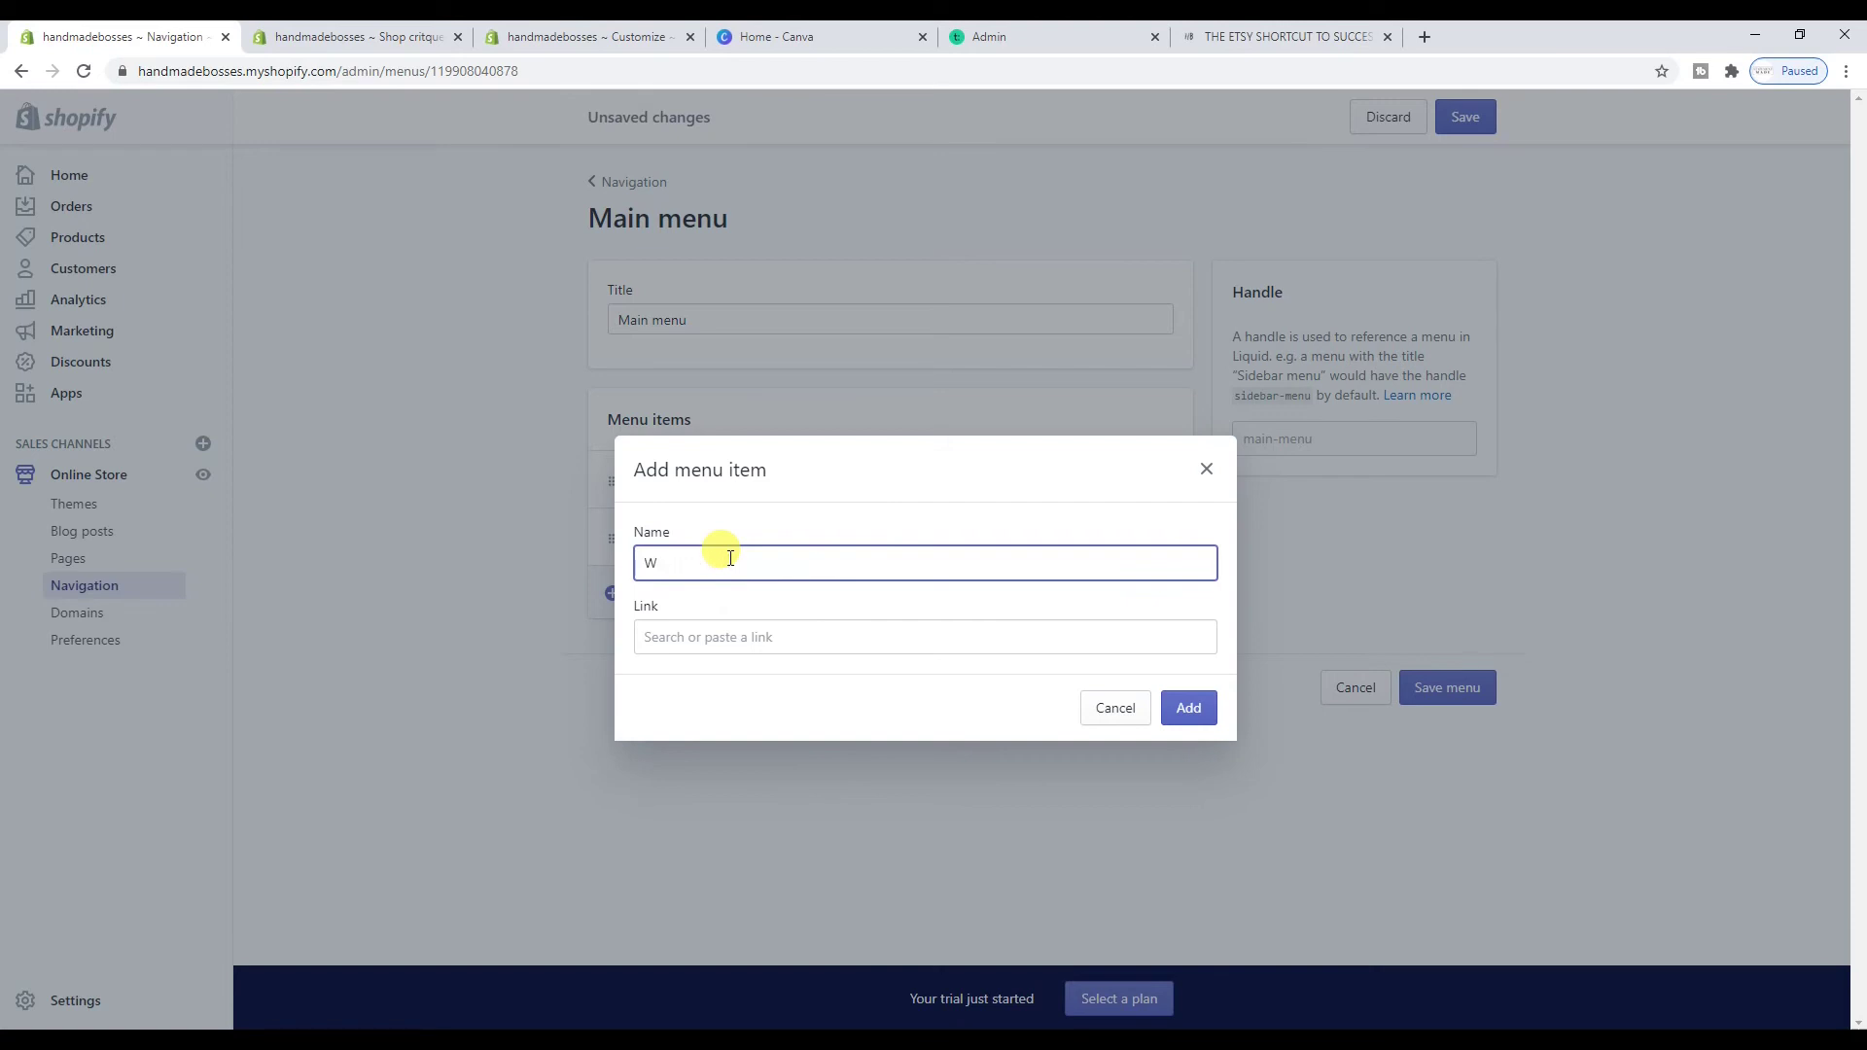
type("oThe Course")
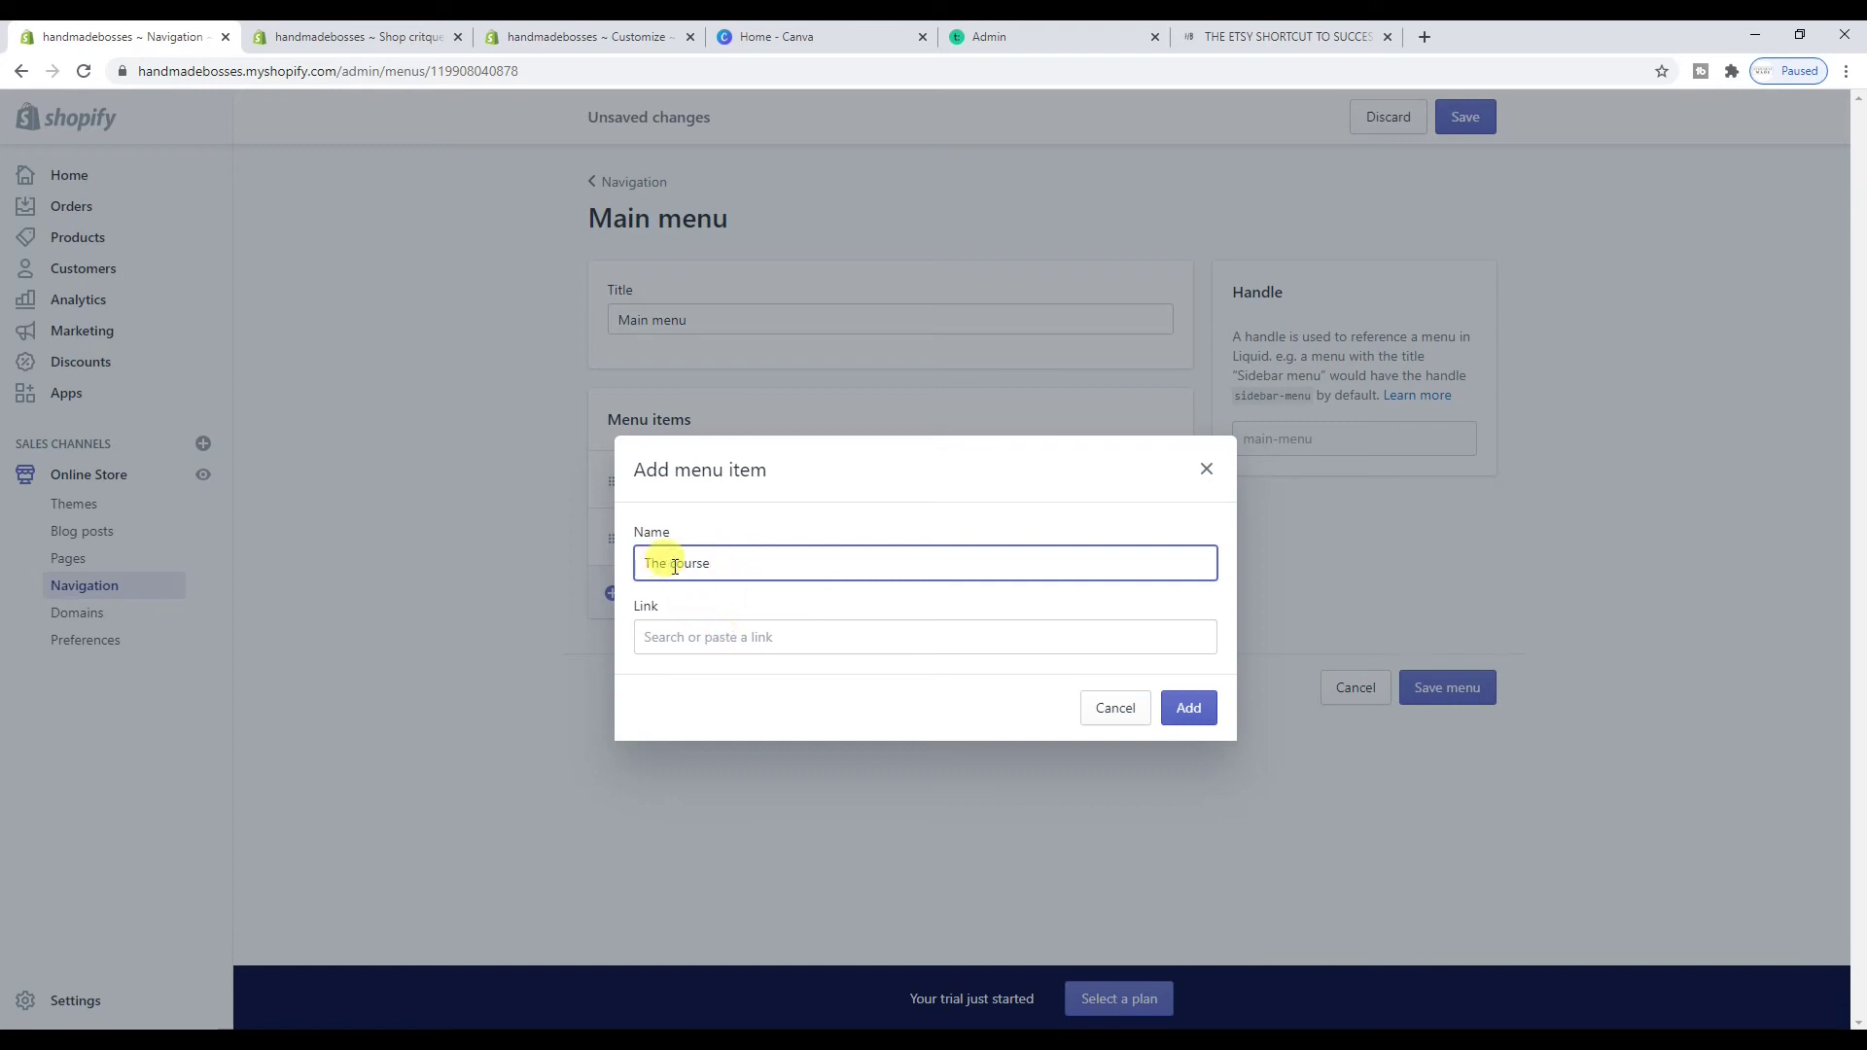
left_click(696, 646)
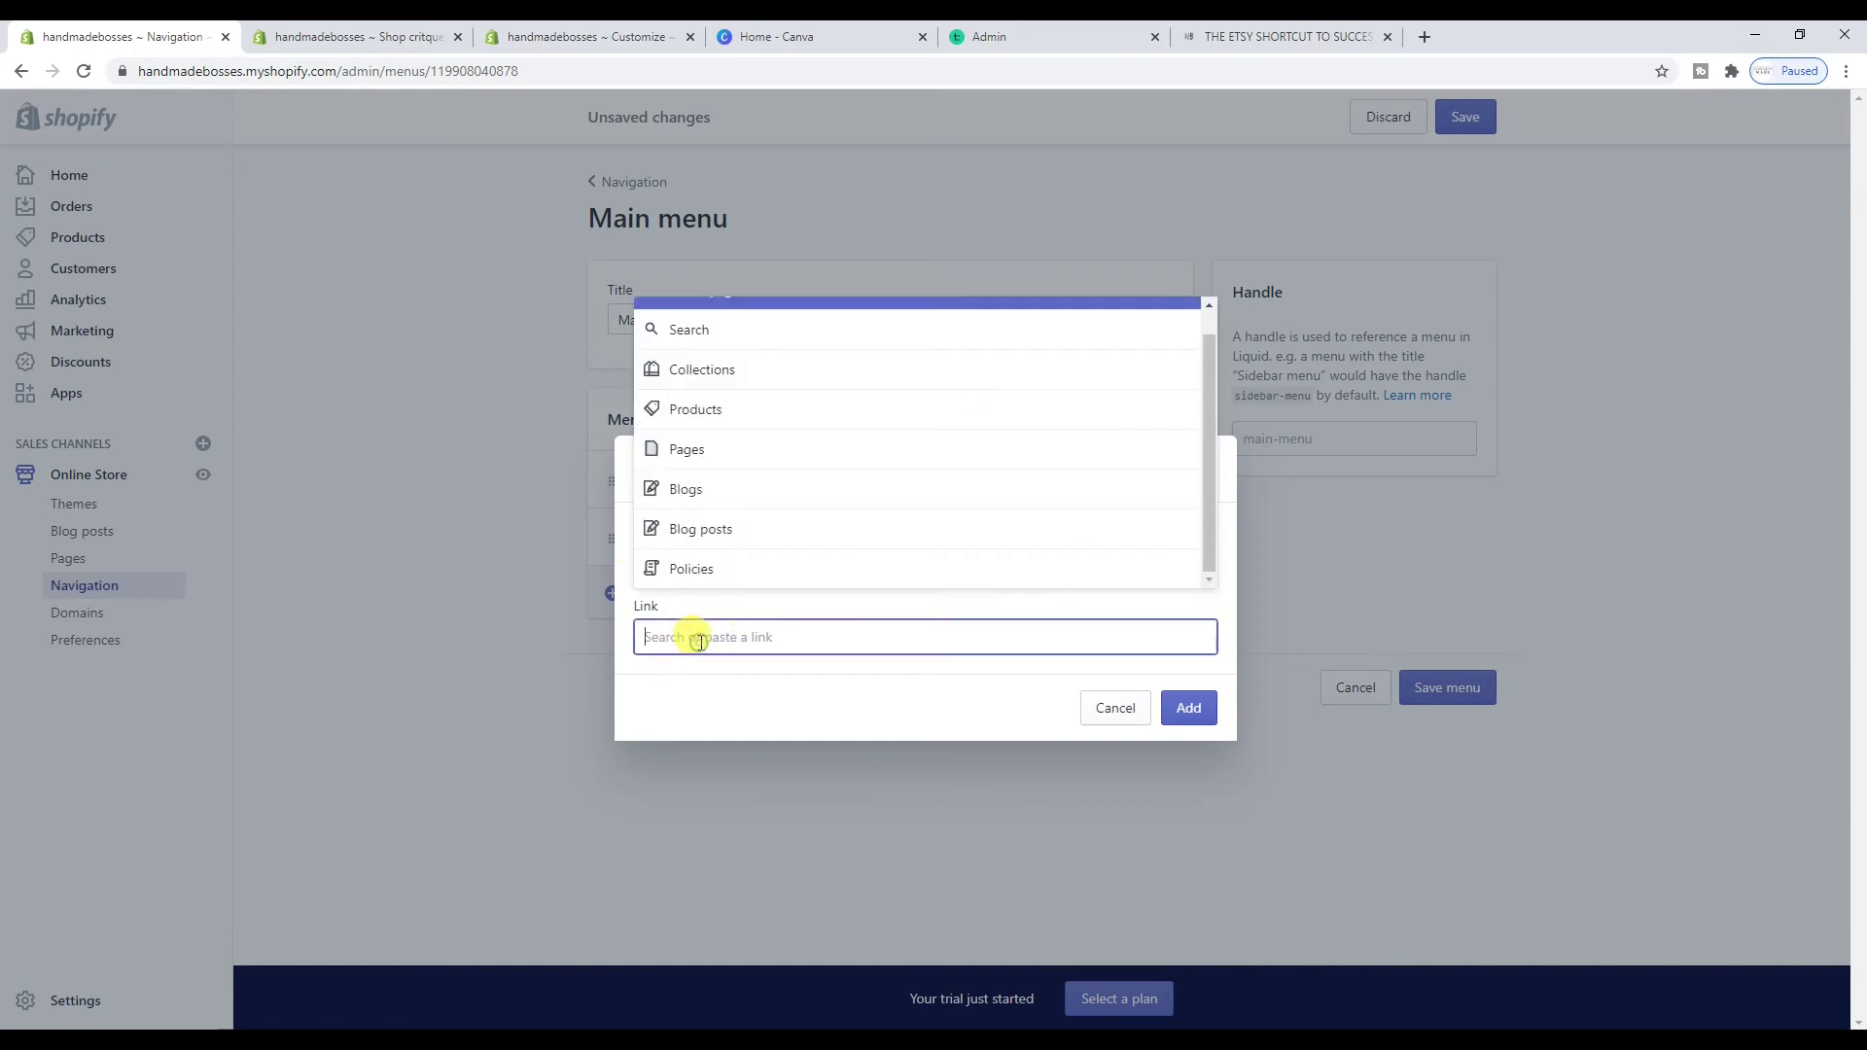
left_click(696, 449)
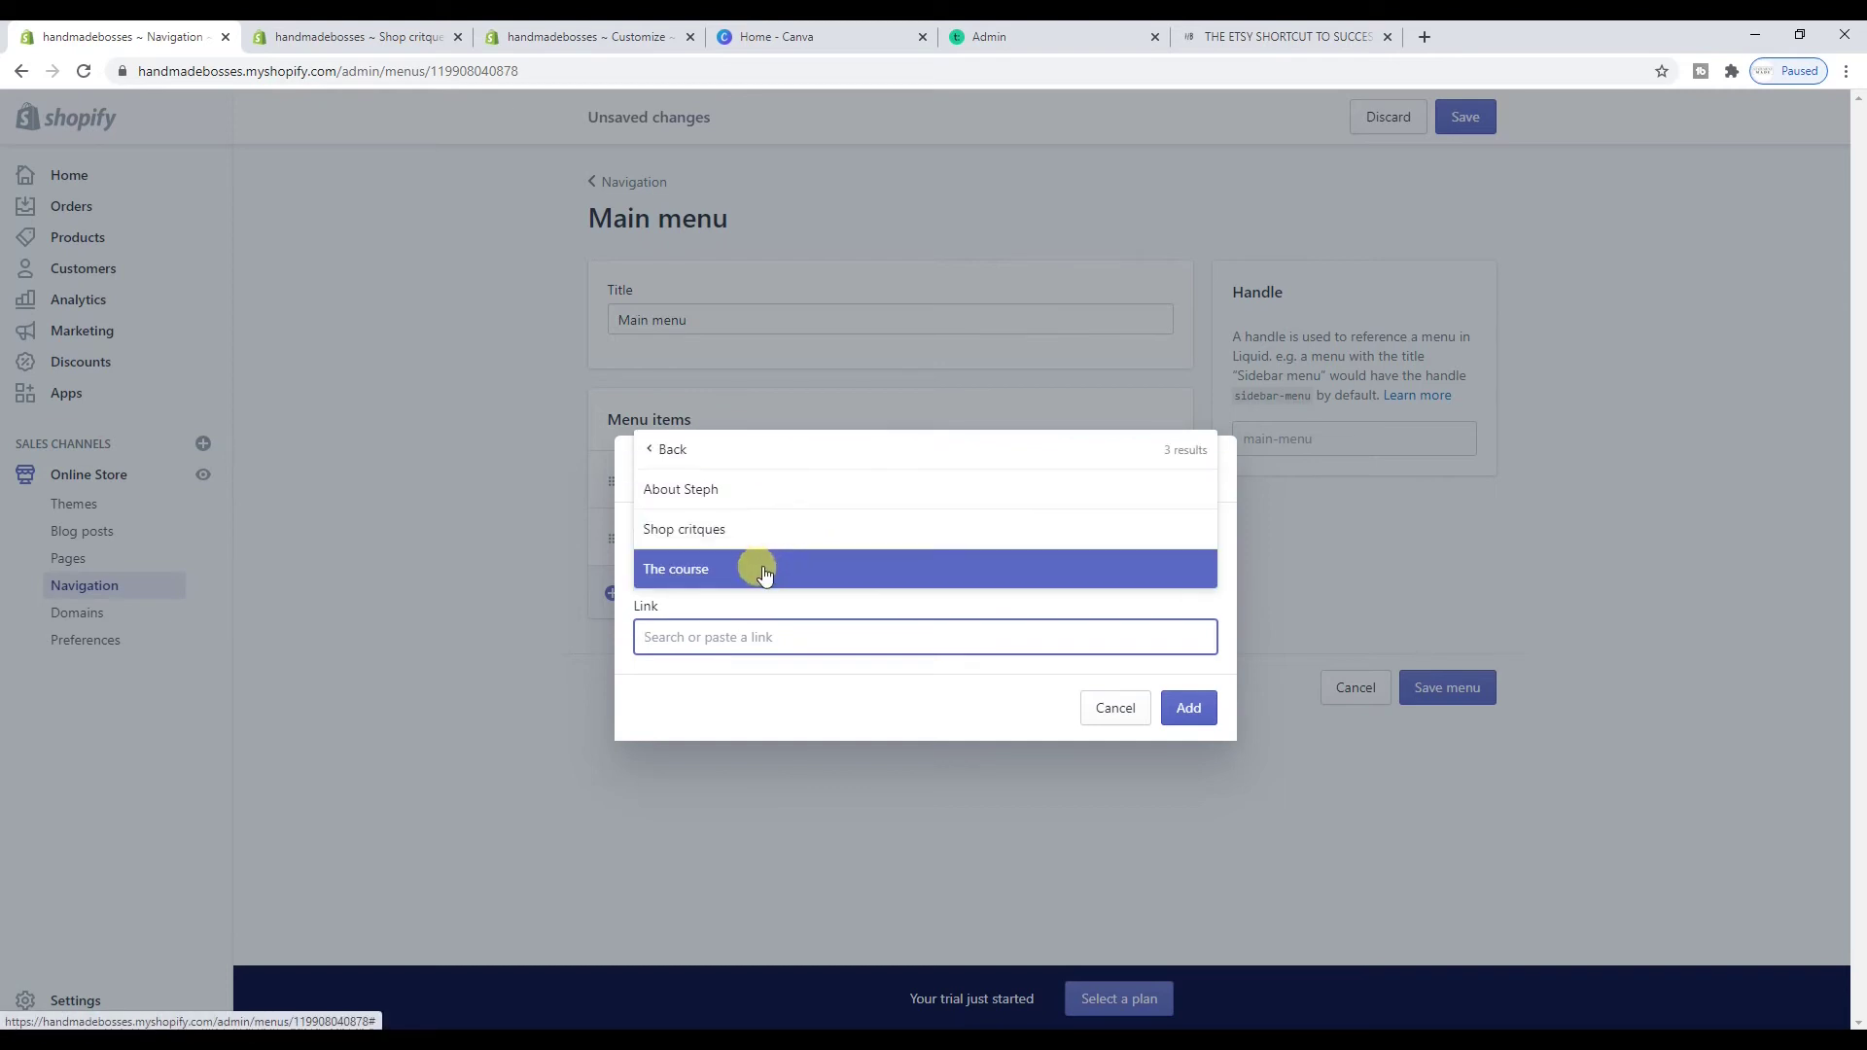
left_click(762, 565)
left_click(1185, 707)
Add a menu item named "Shop Critiques" to the main menu, linked to the "Shop critques" page
left_click(687, 651)
left_click(722, 564)
type("Shop critques")
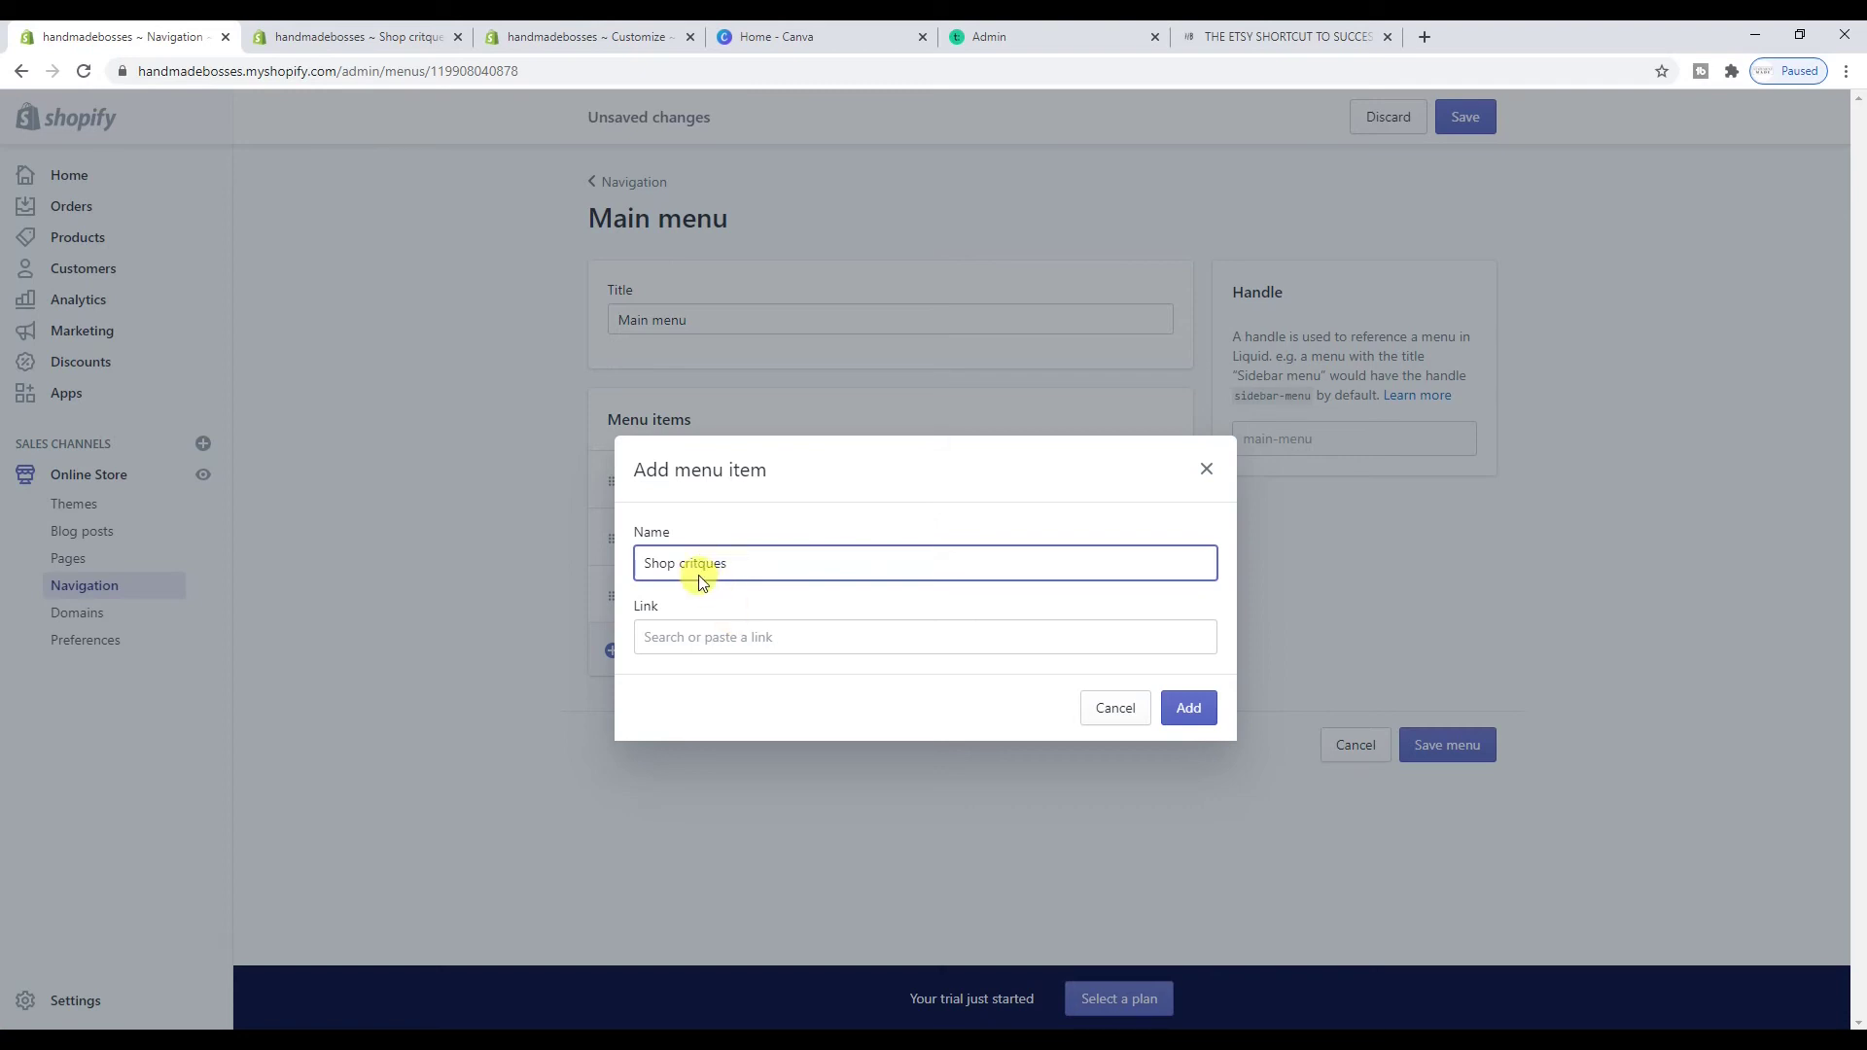
double_click(698, 571)
right_click(713, 574)
left_click(744, 578)
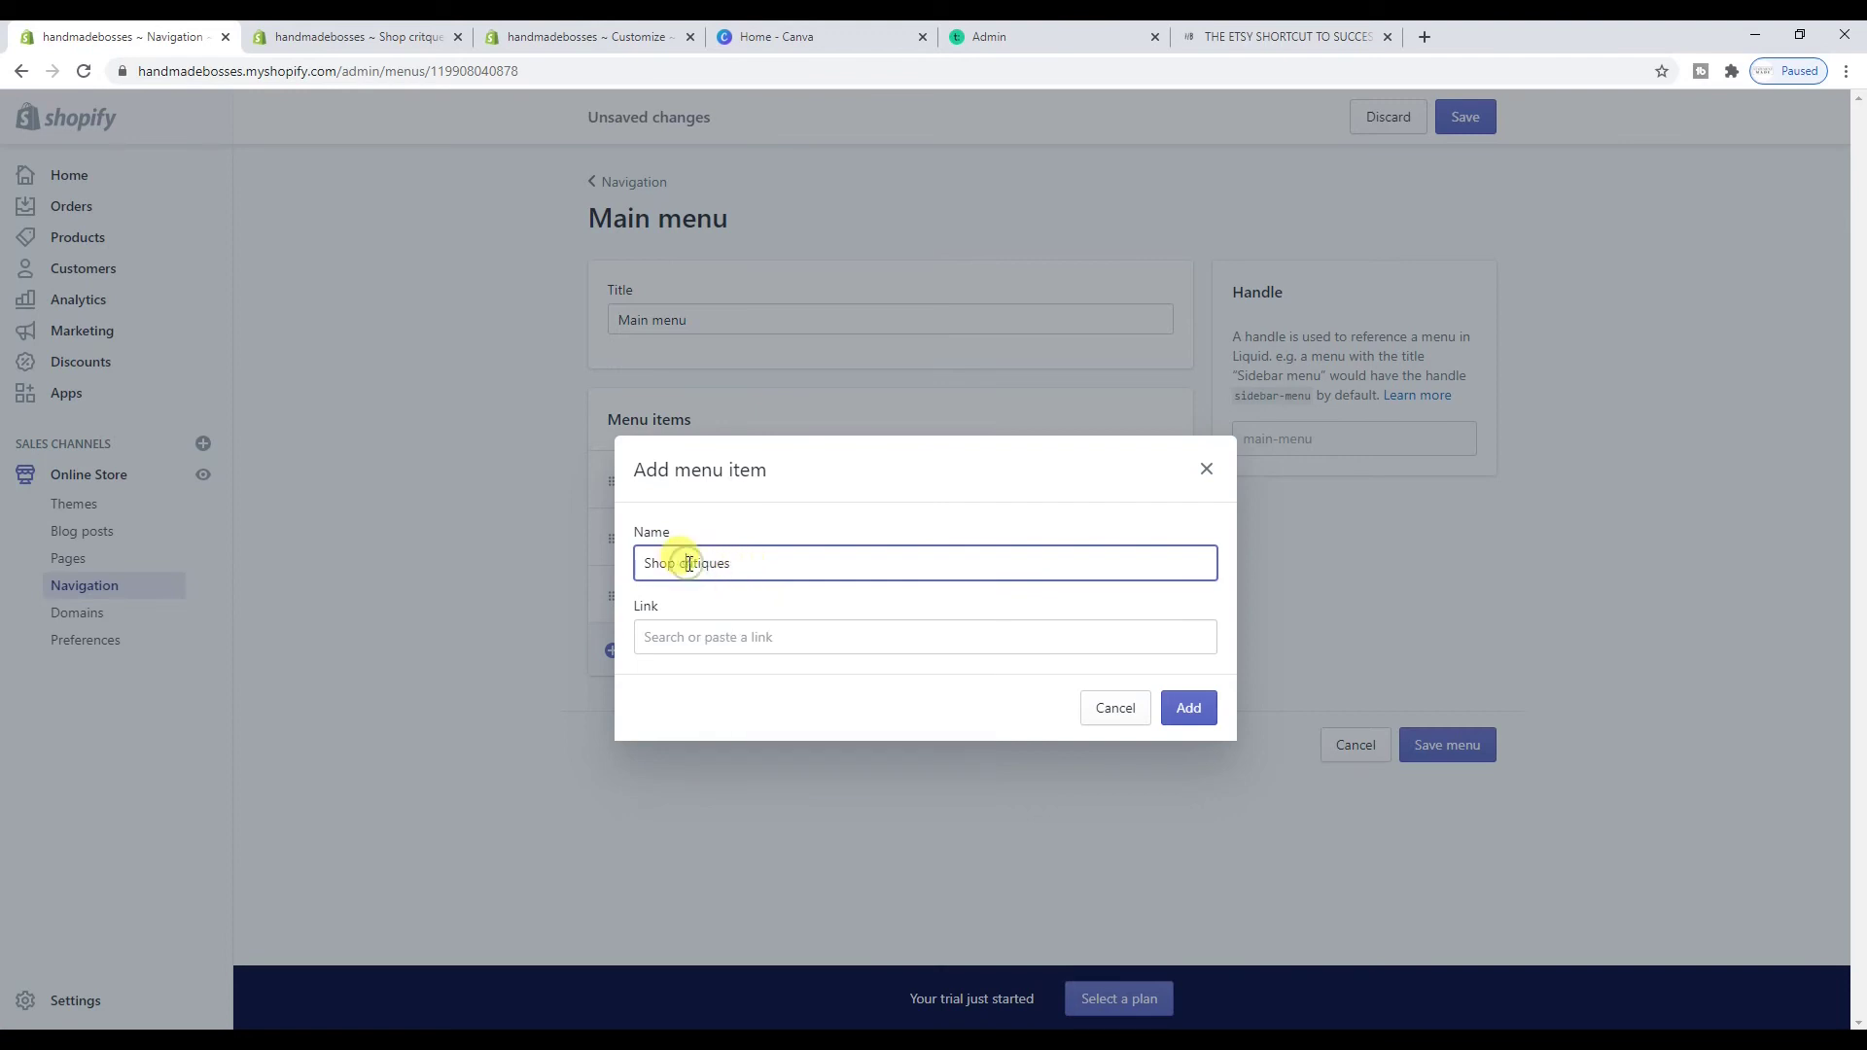
left_click(720, 634)
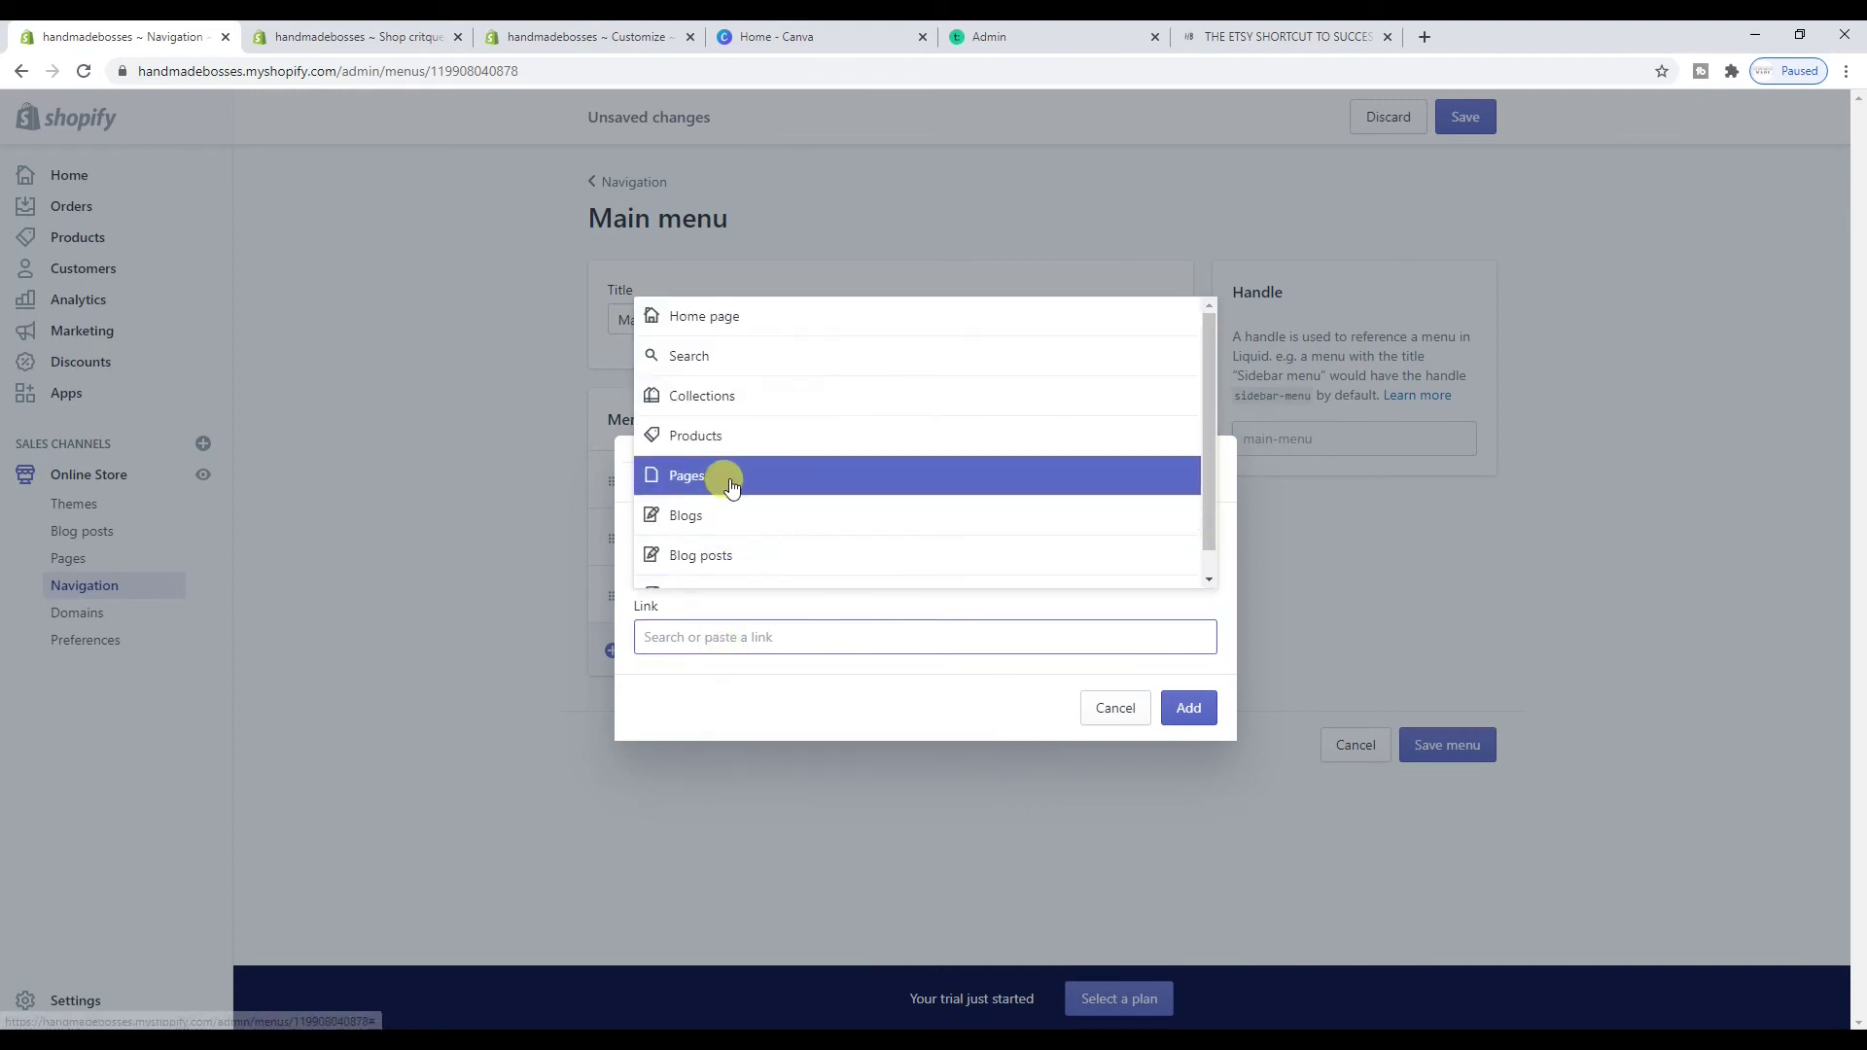
left_click(720, 474)
left_click(812, 537)
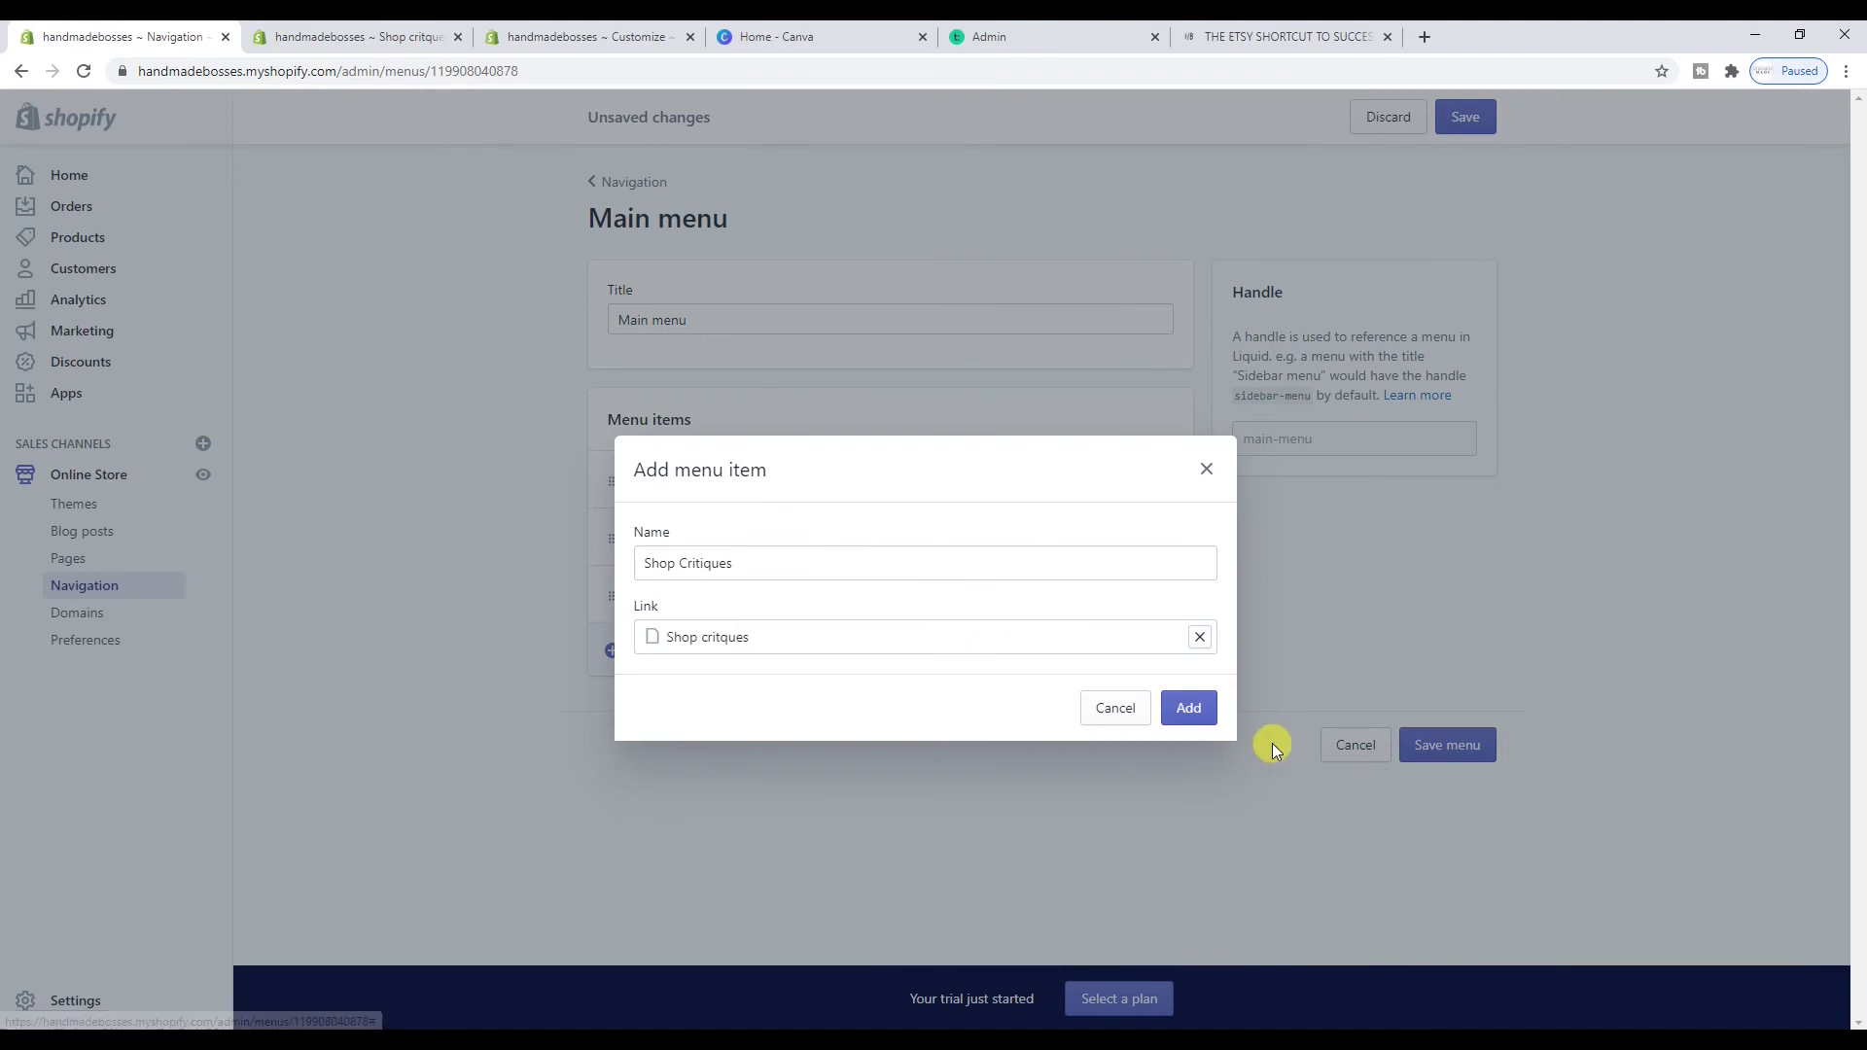
left_click(1193, 715)
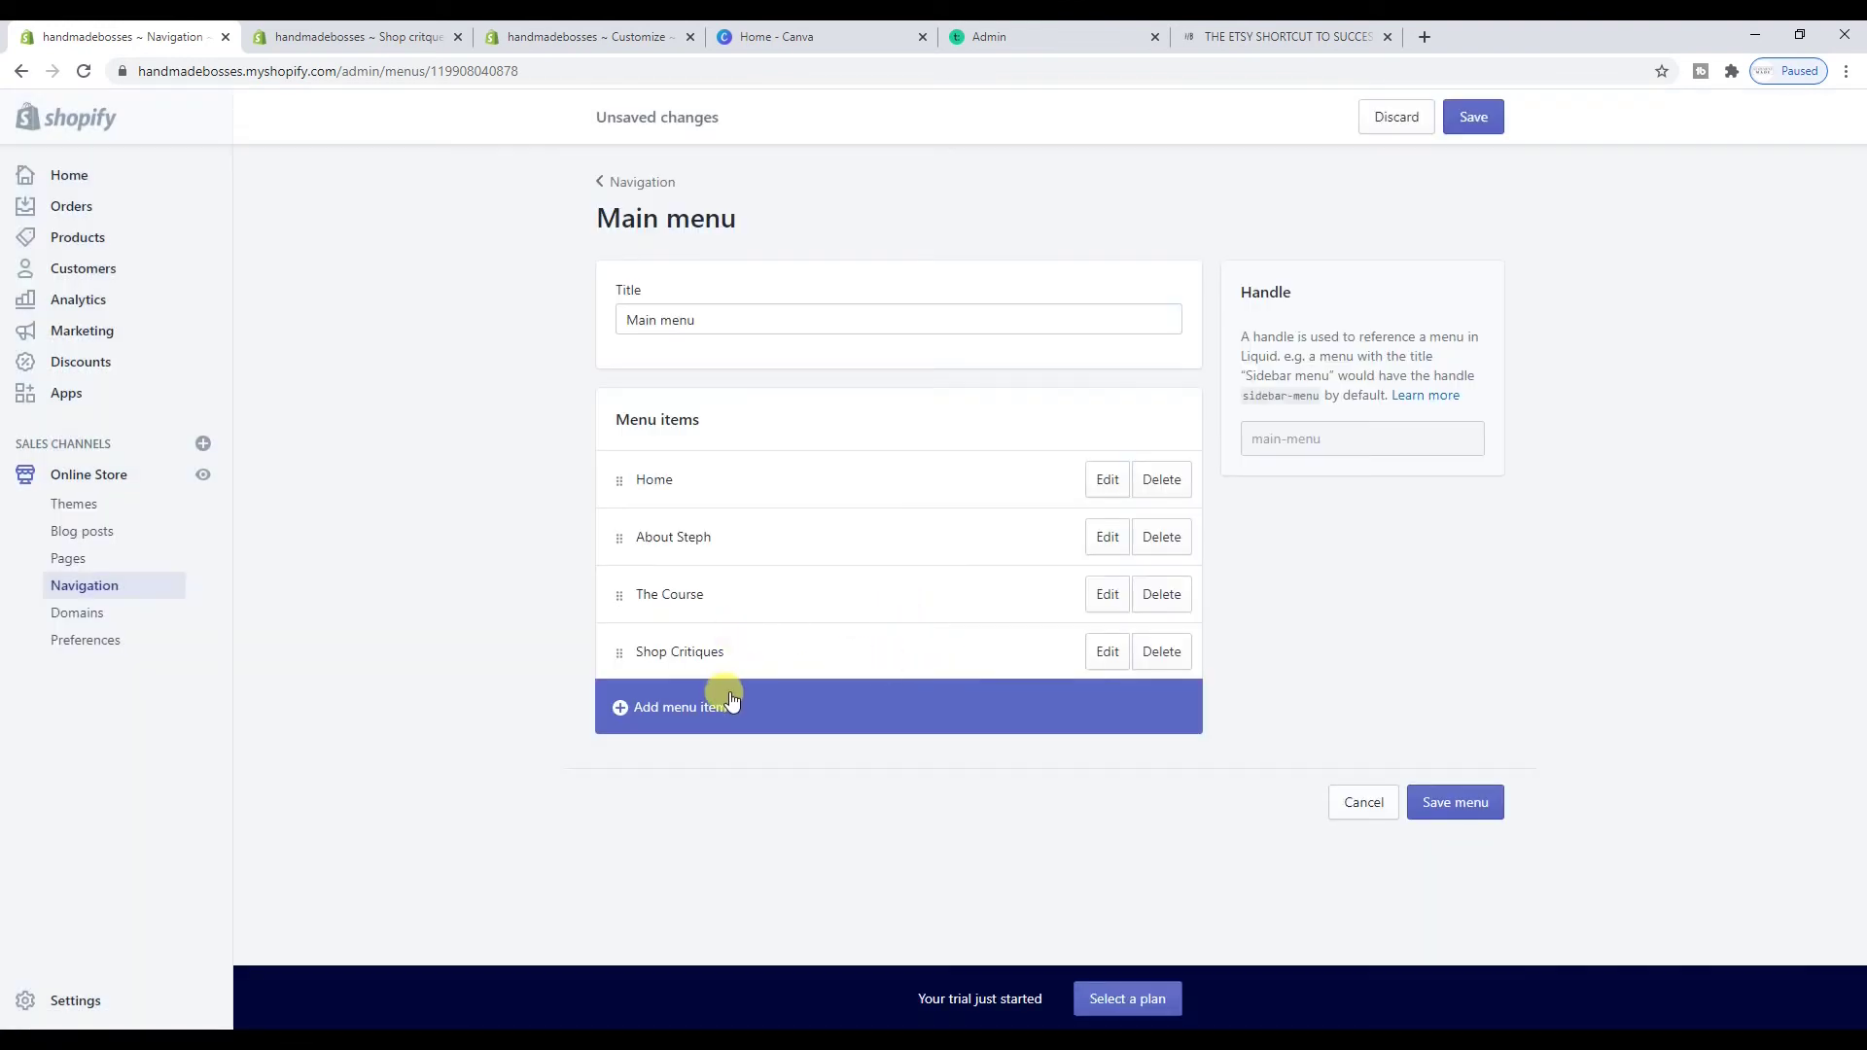
Start a new menu item named "Work with me" and try to add it without a link
mouse_move(618, 657)
left_mouse_down()
mouse_move(663, 622)
mouse_move(603, 652)
left_mouse_up()
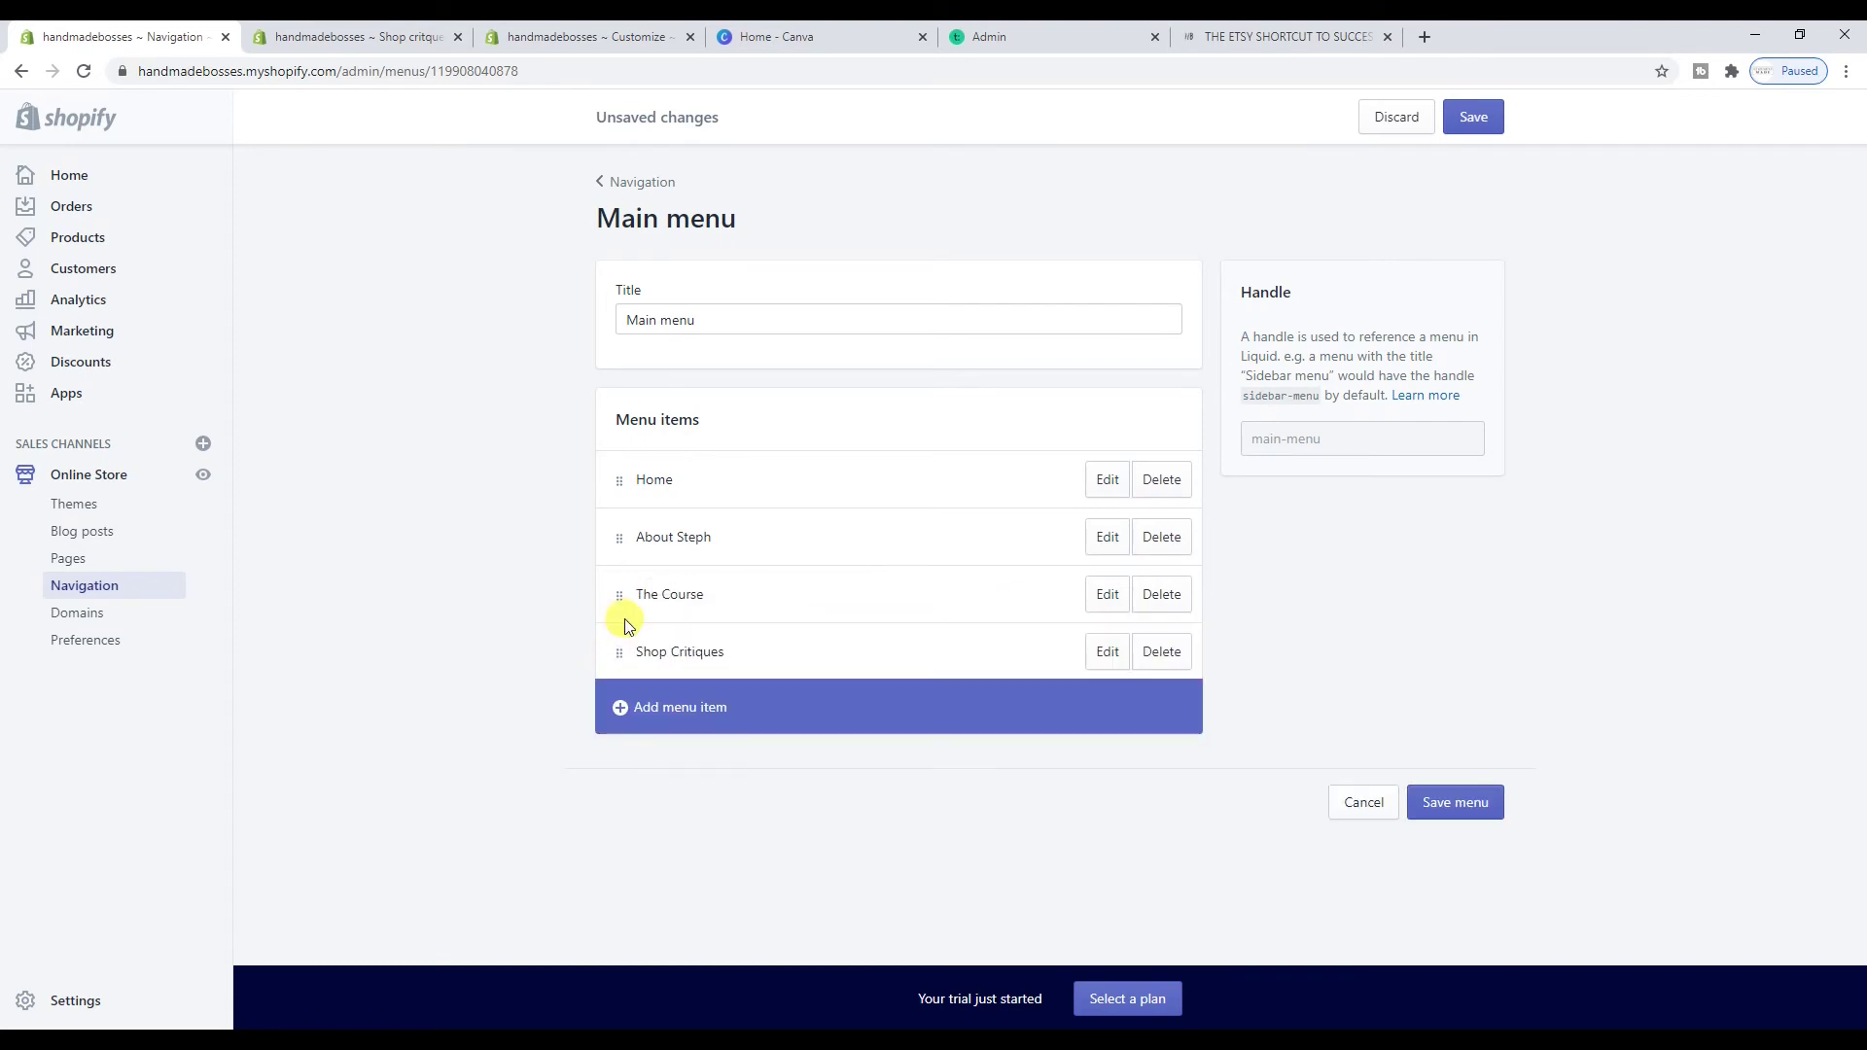
left_click(632, 713)
left_click(686, 558)
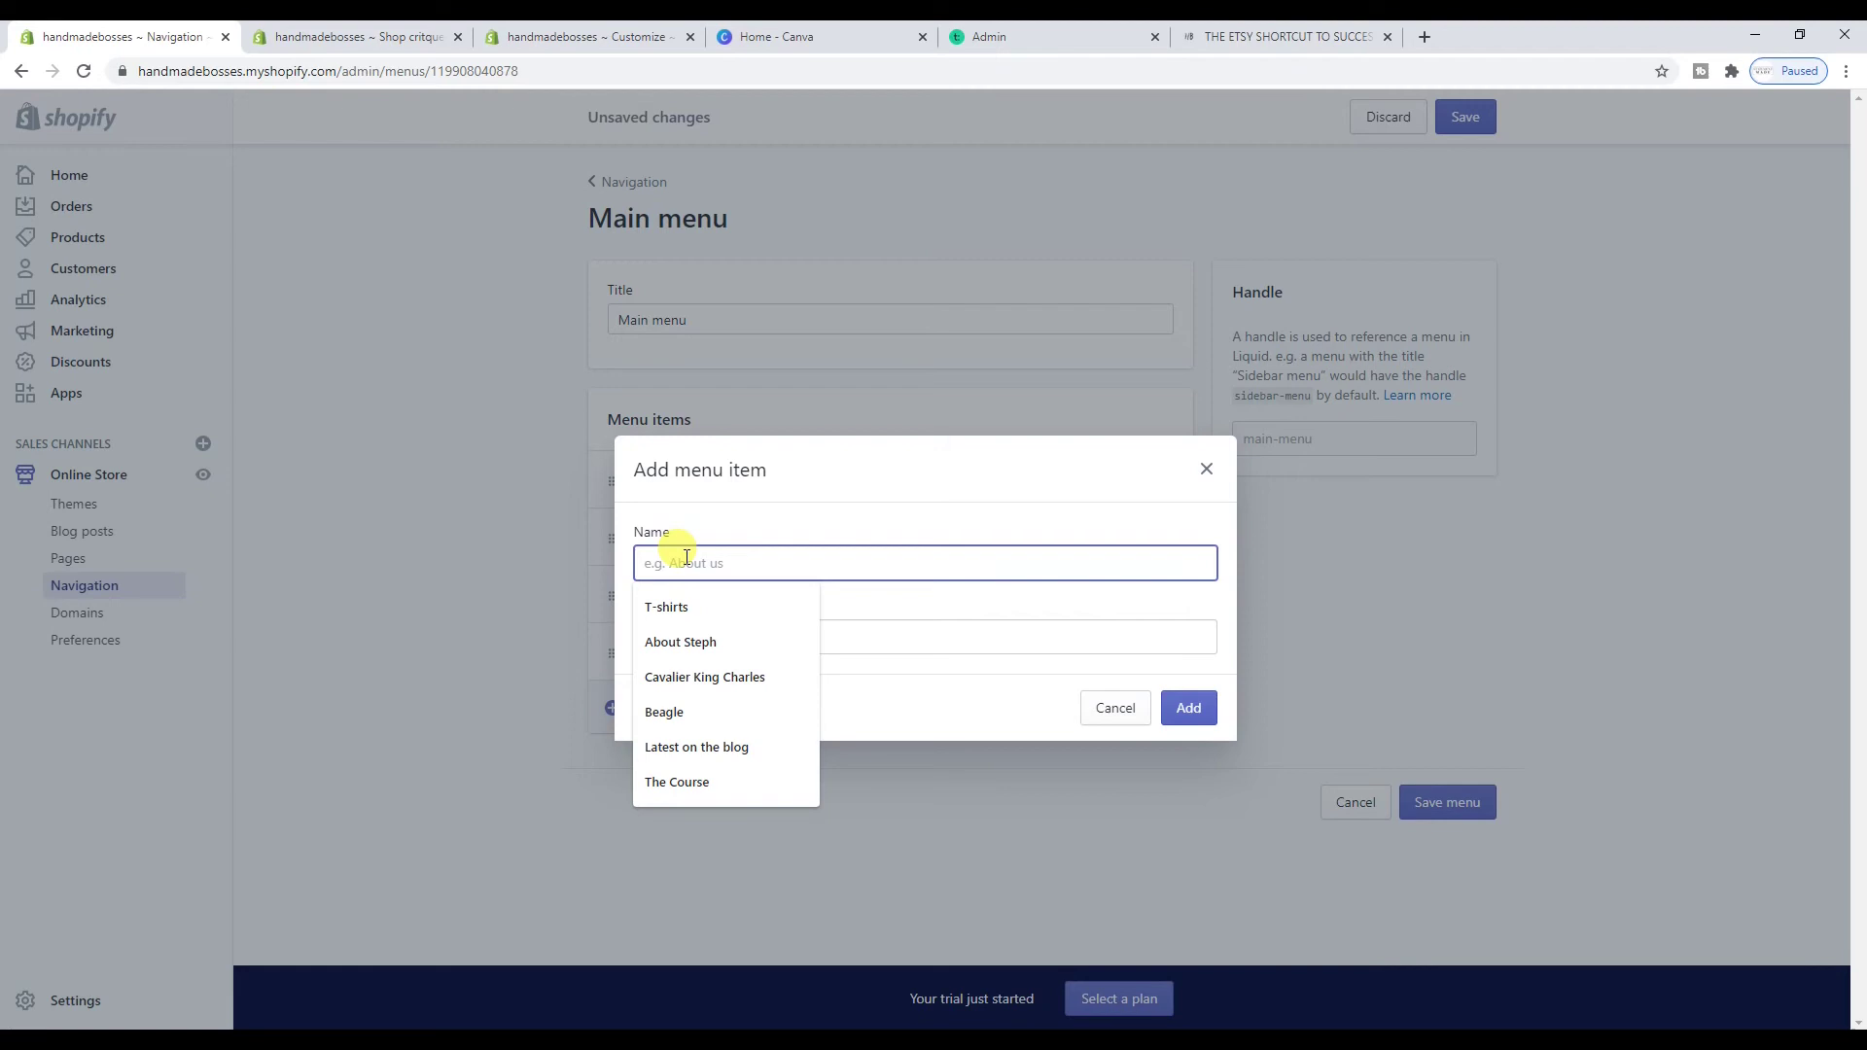
type("Work with me")
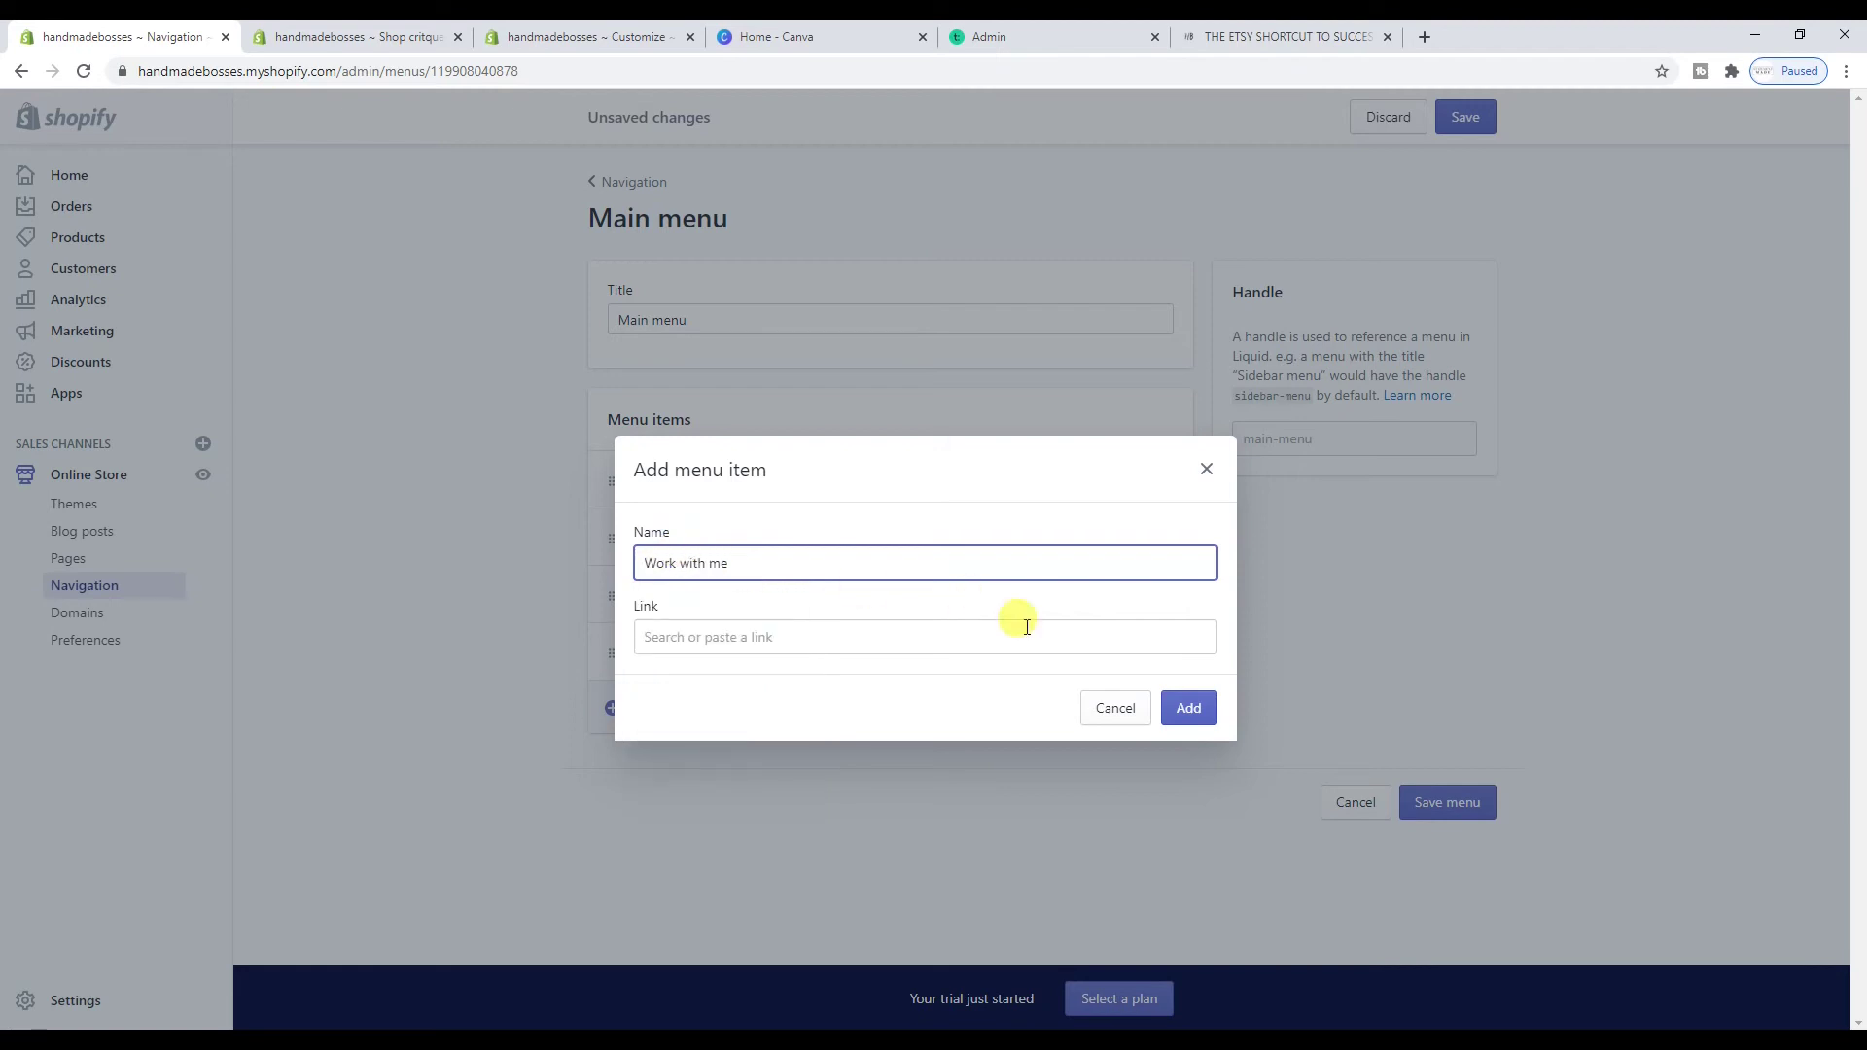
left_click(1190, 710)
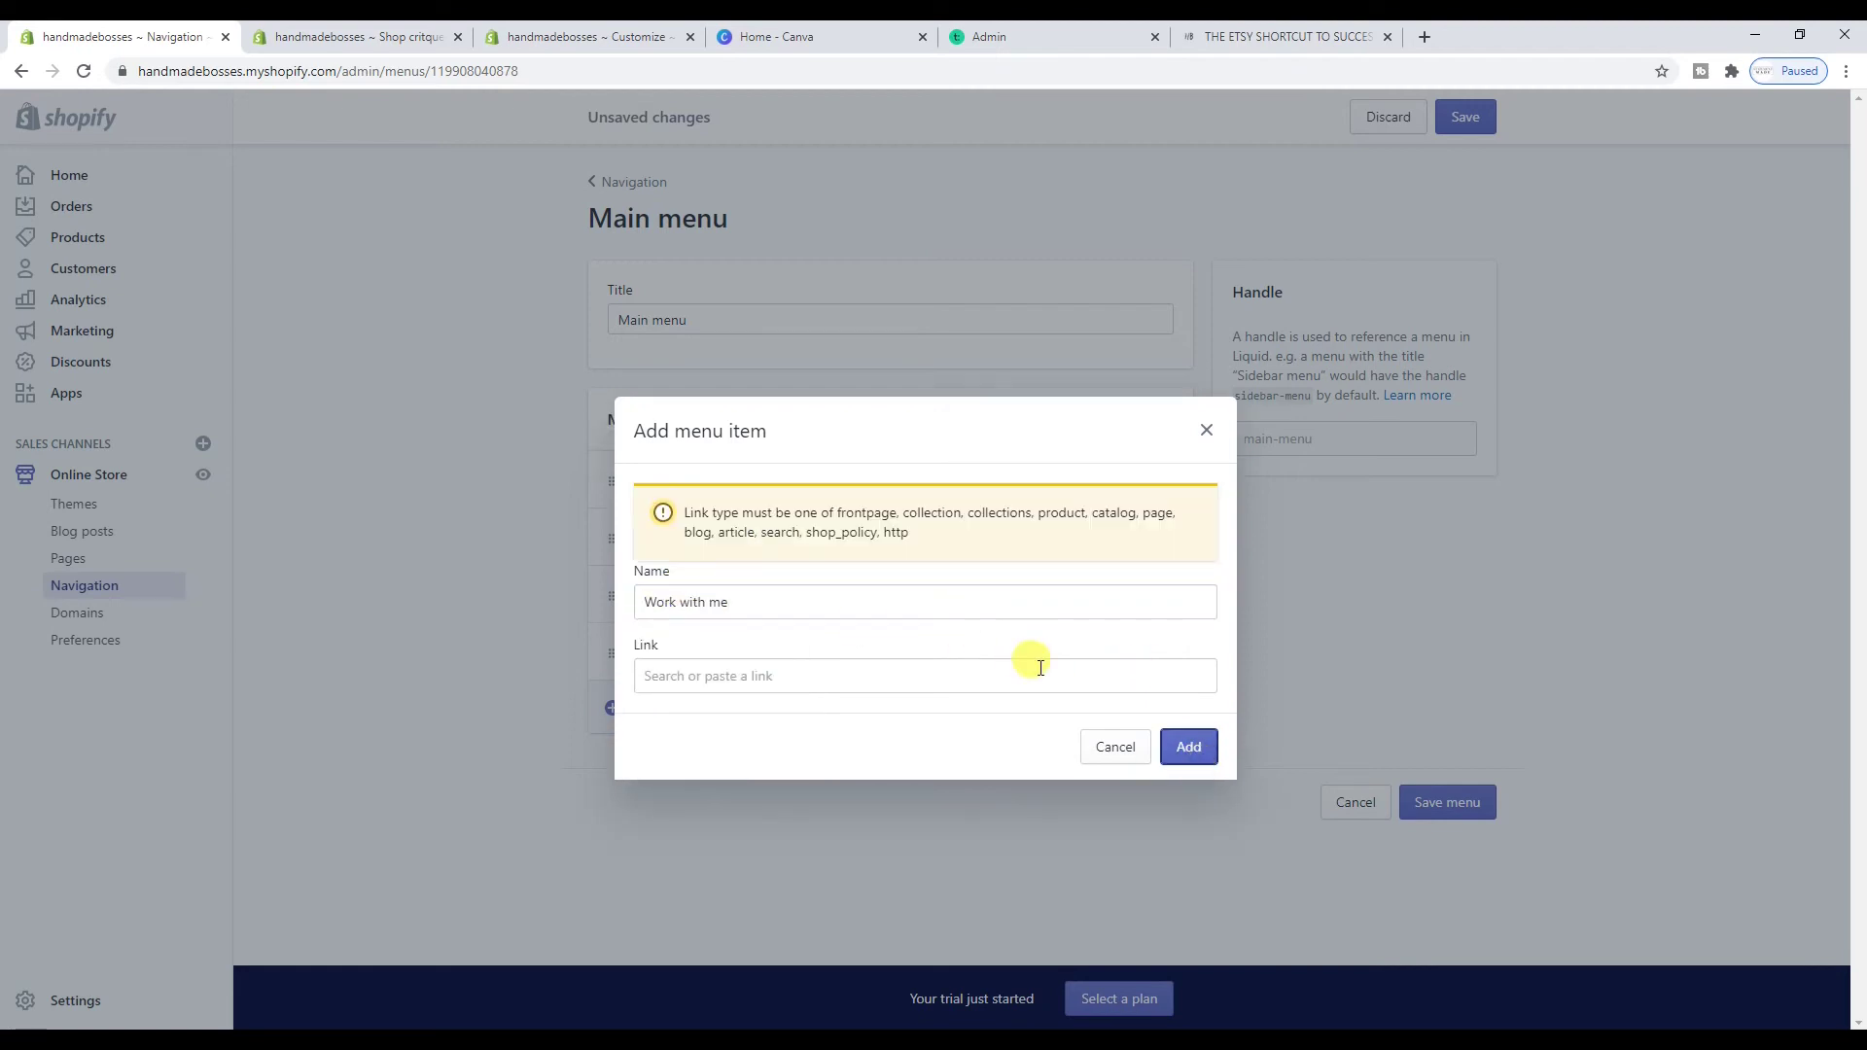
Link the "Work with me" menu item to the "The course" page
left_click(908, 677)
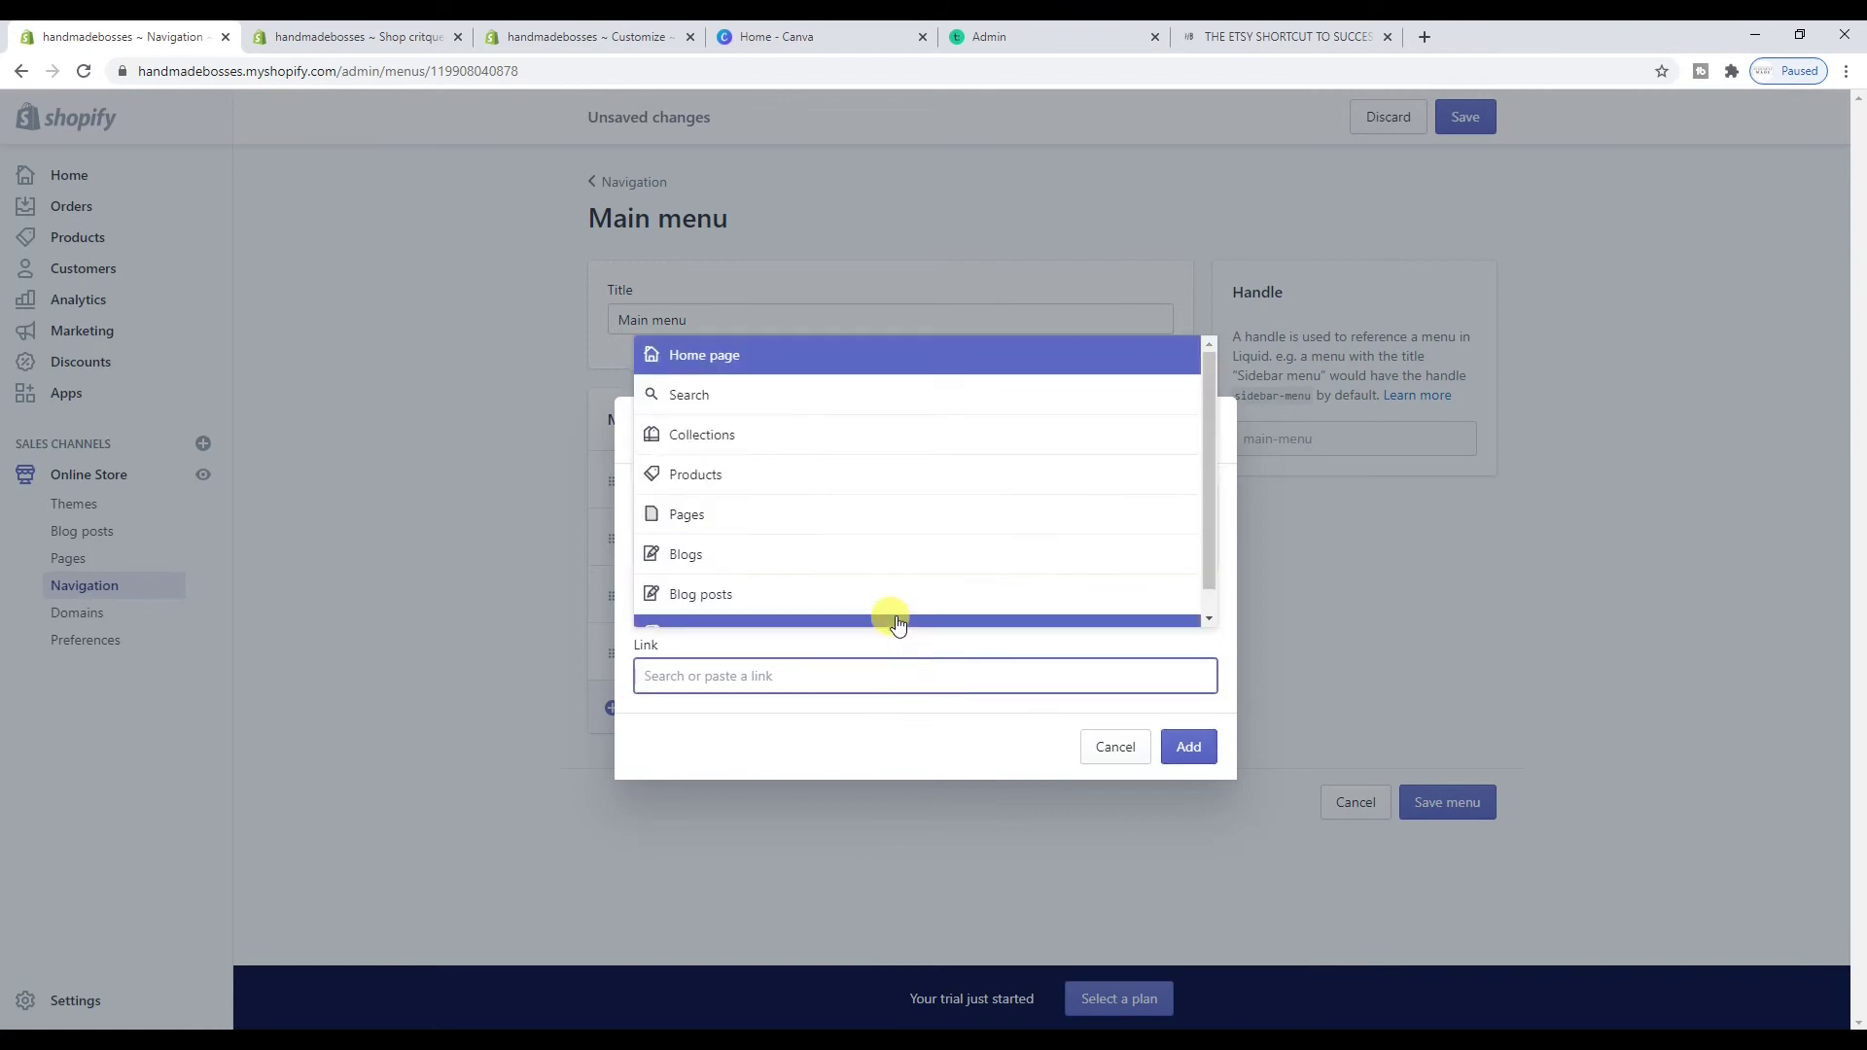
scroll(871, 449, "down", 1)
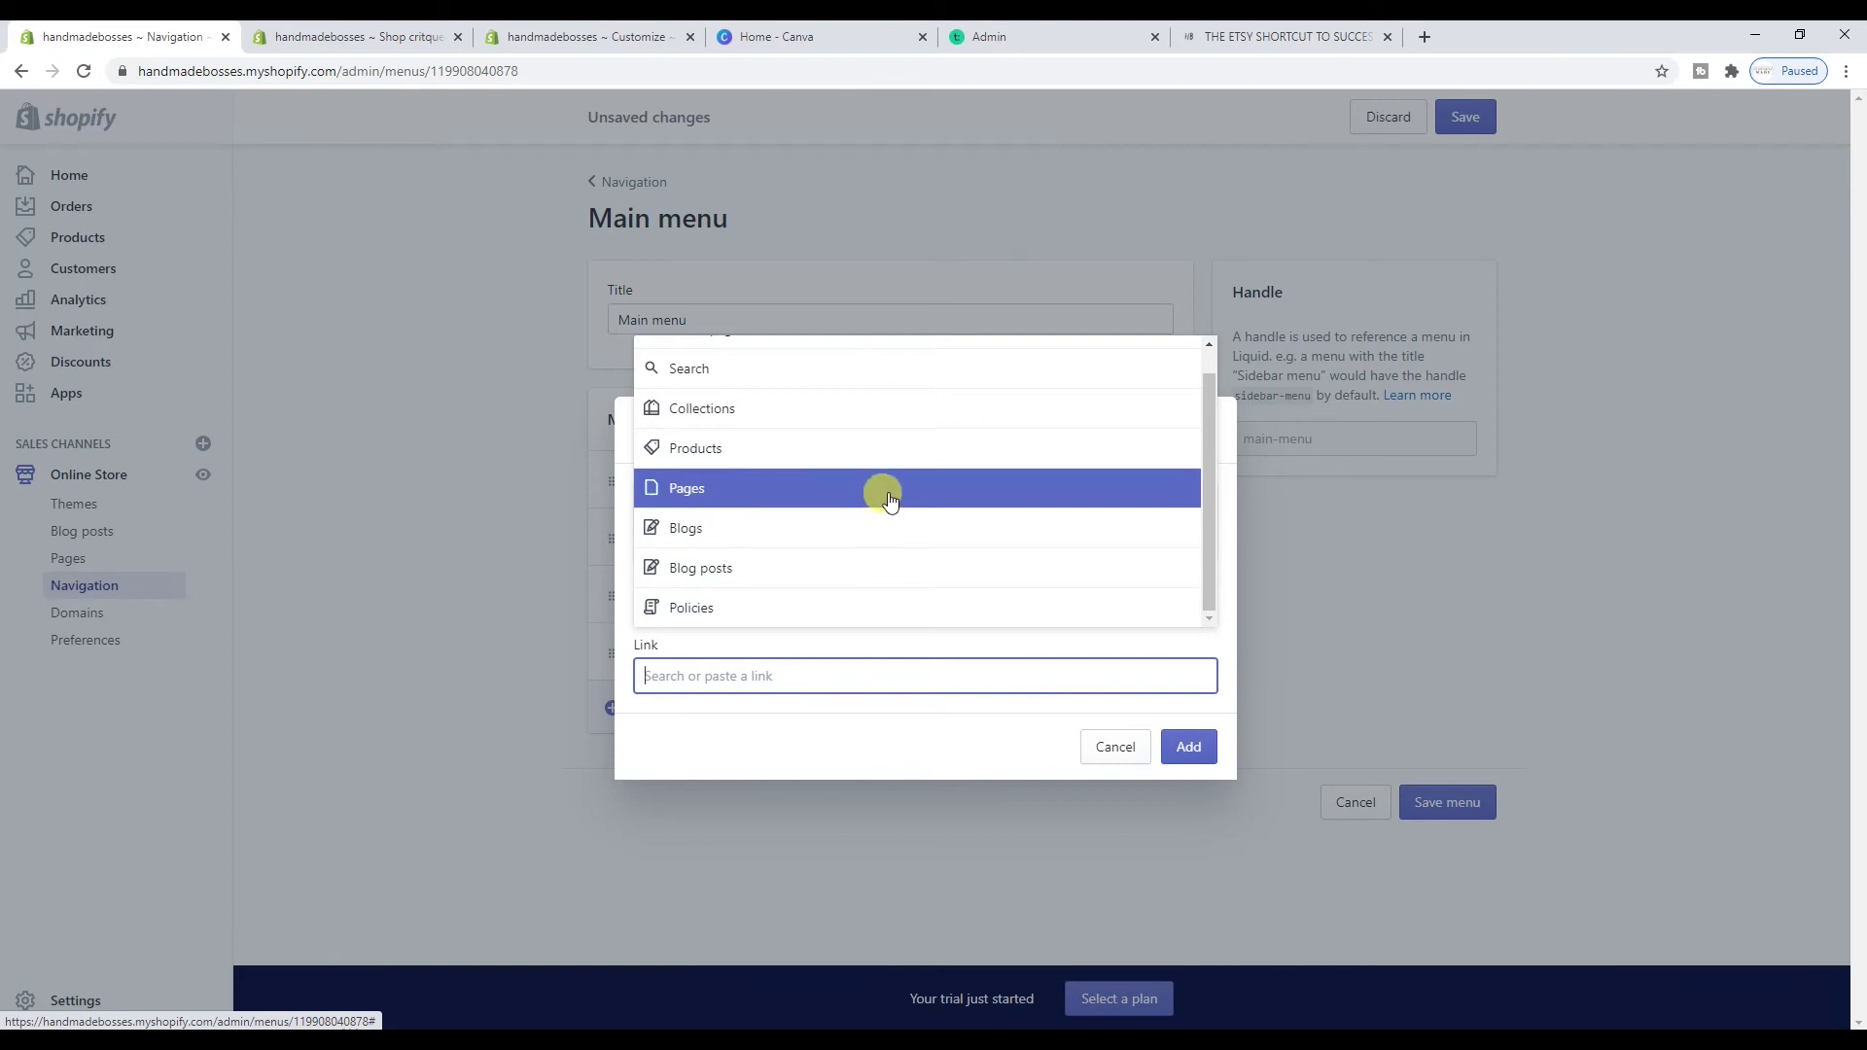
scroll(887, 515, "up", 1)
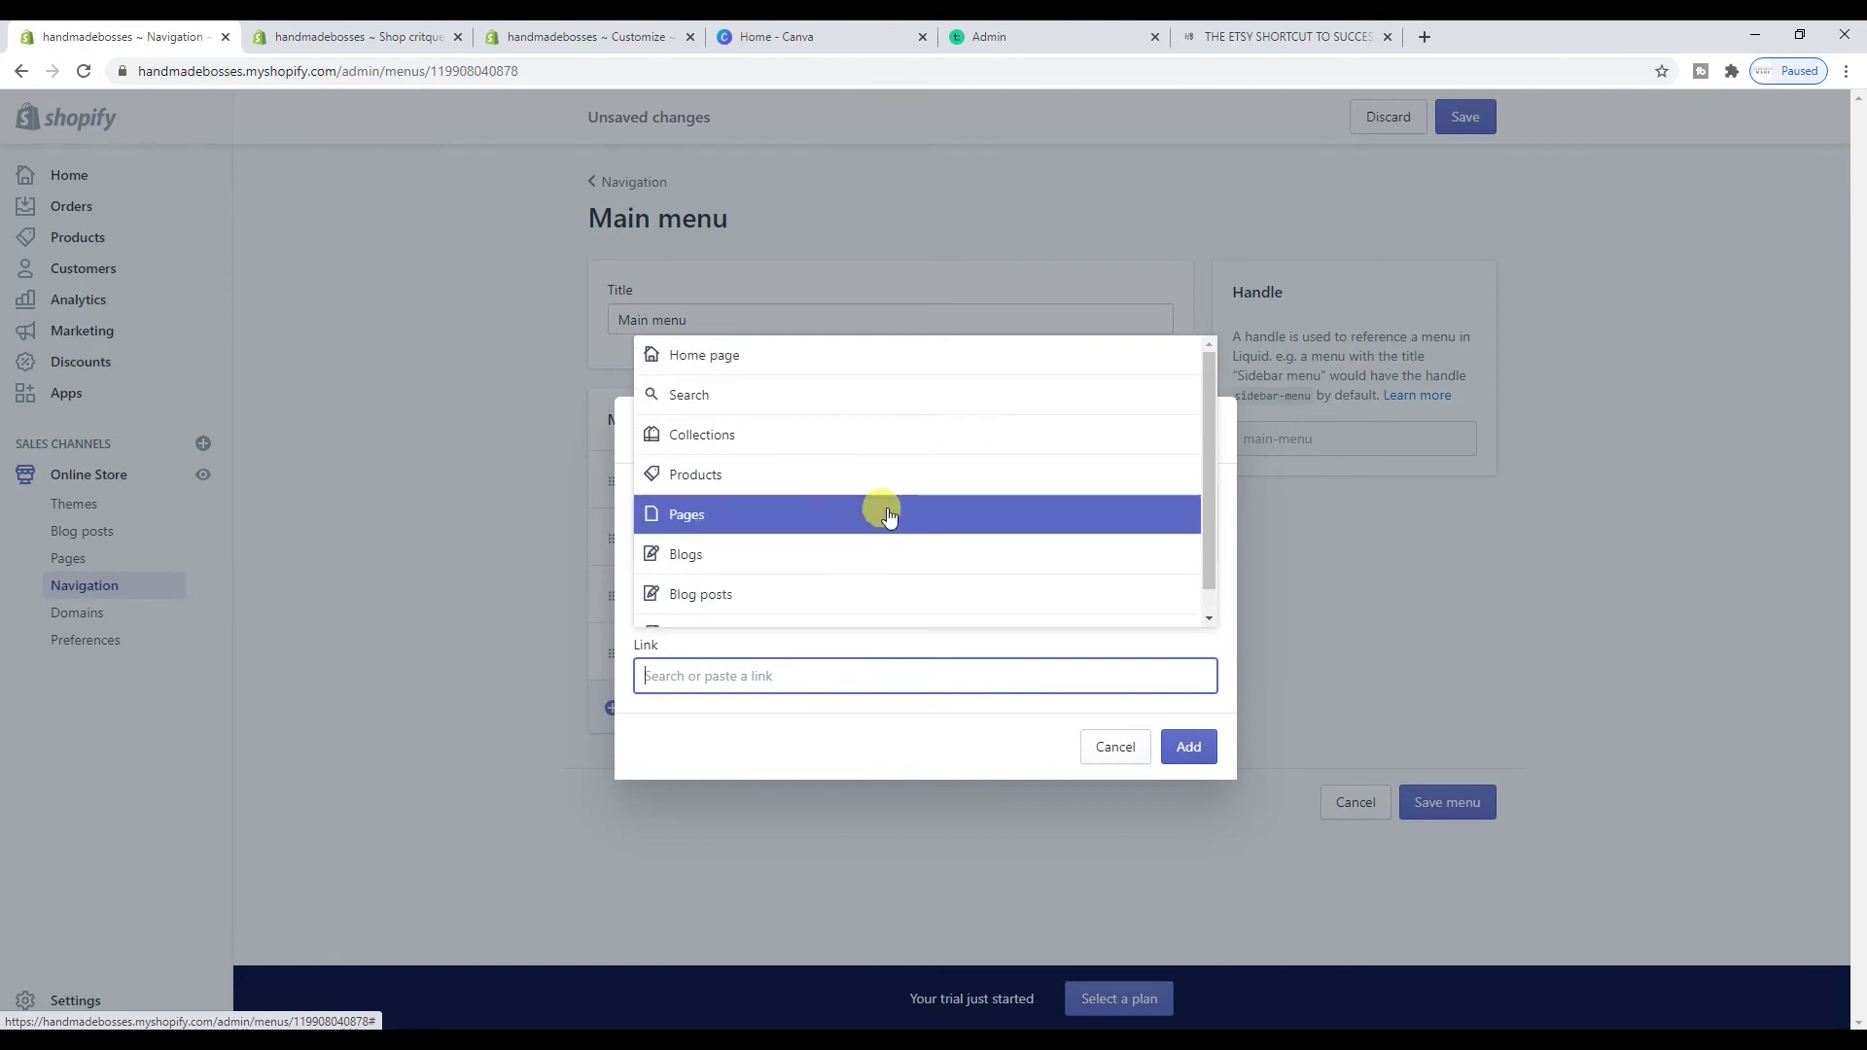
scroll(888, 515, "down", 1)
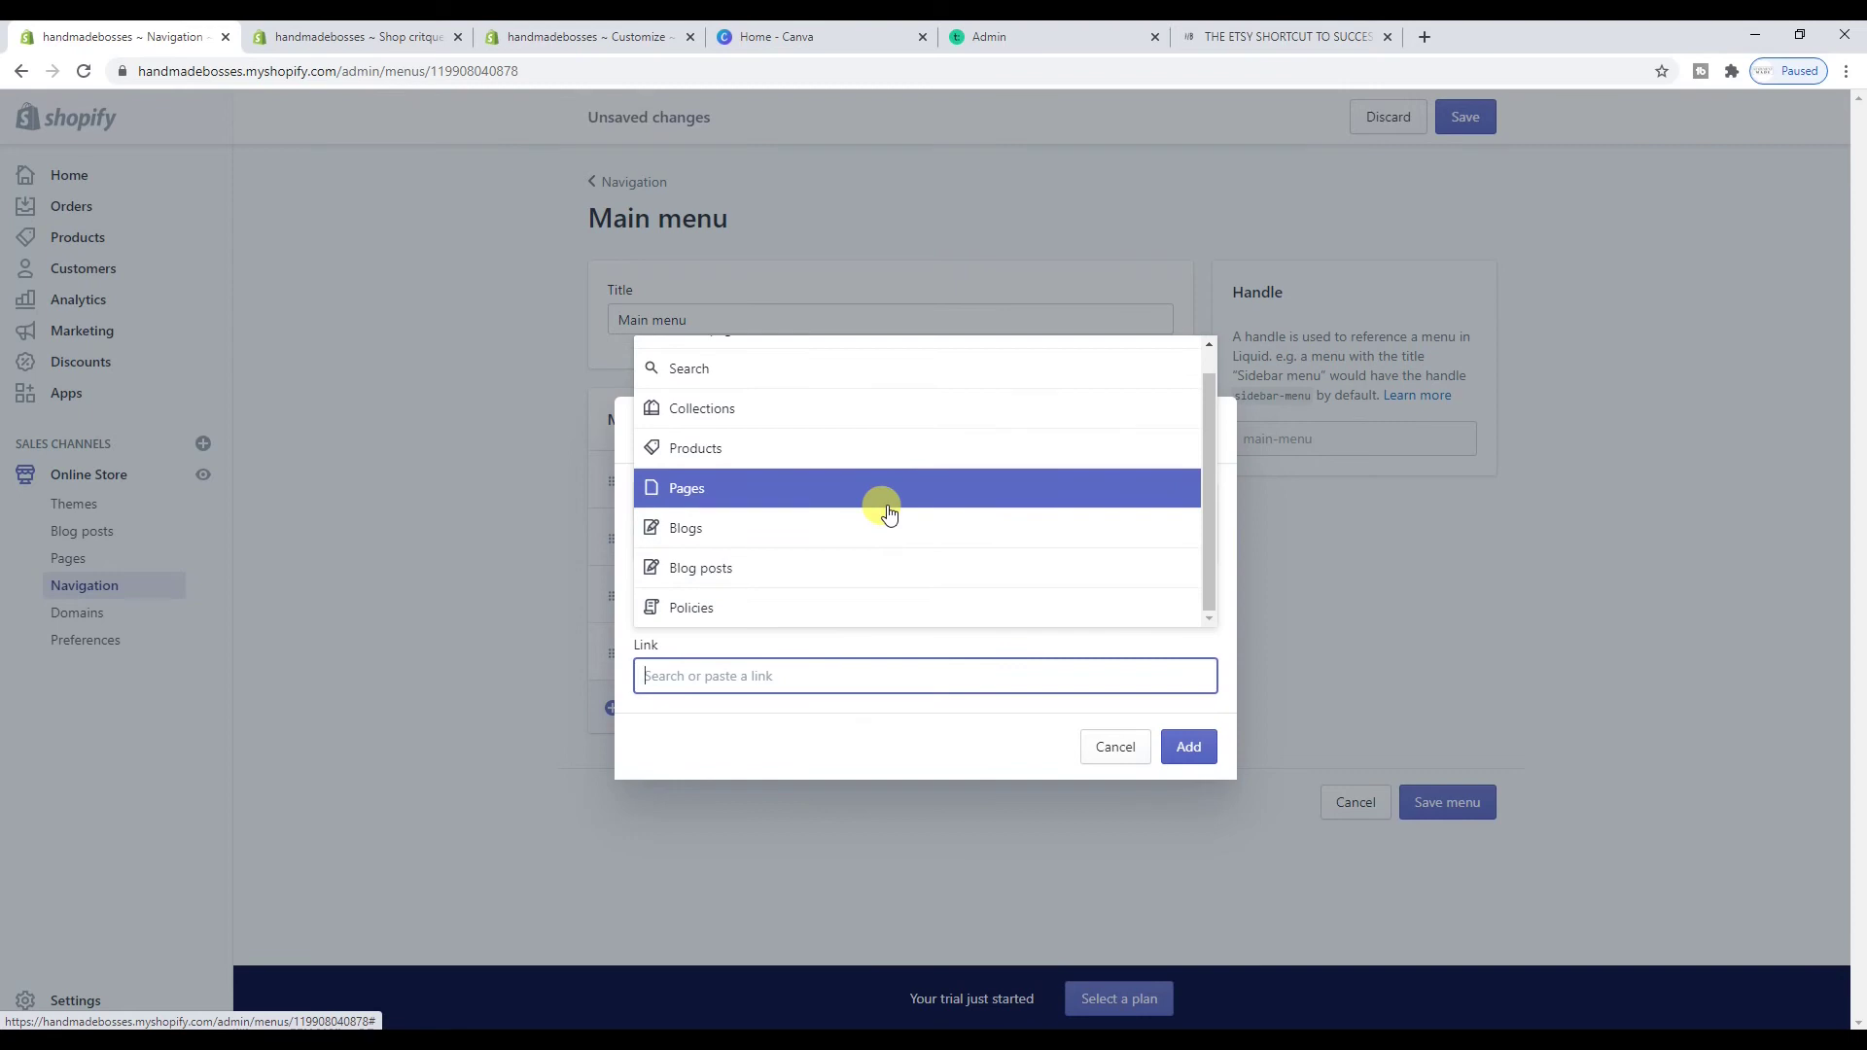
scroll(888, 503, "up", 1)
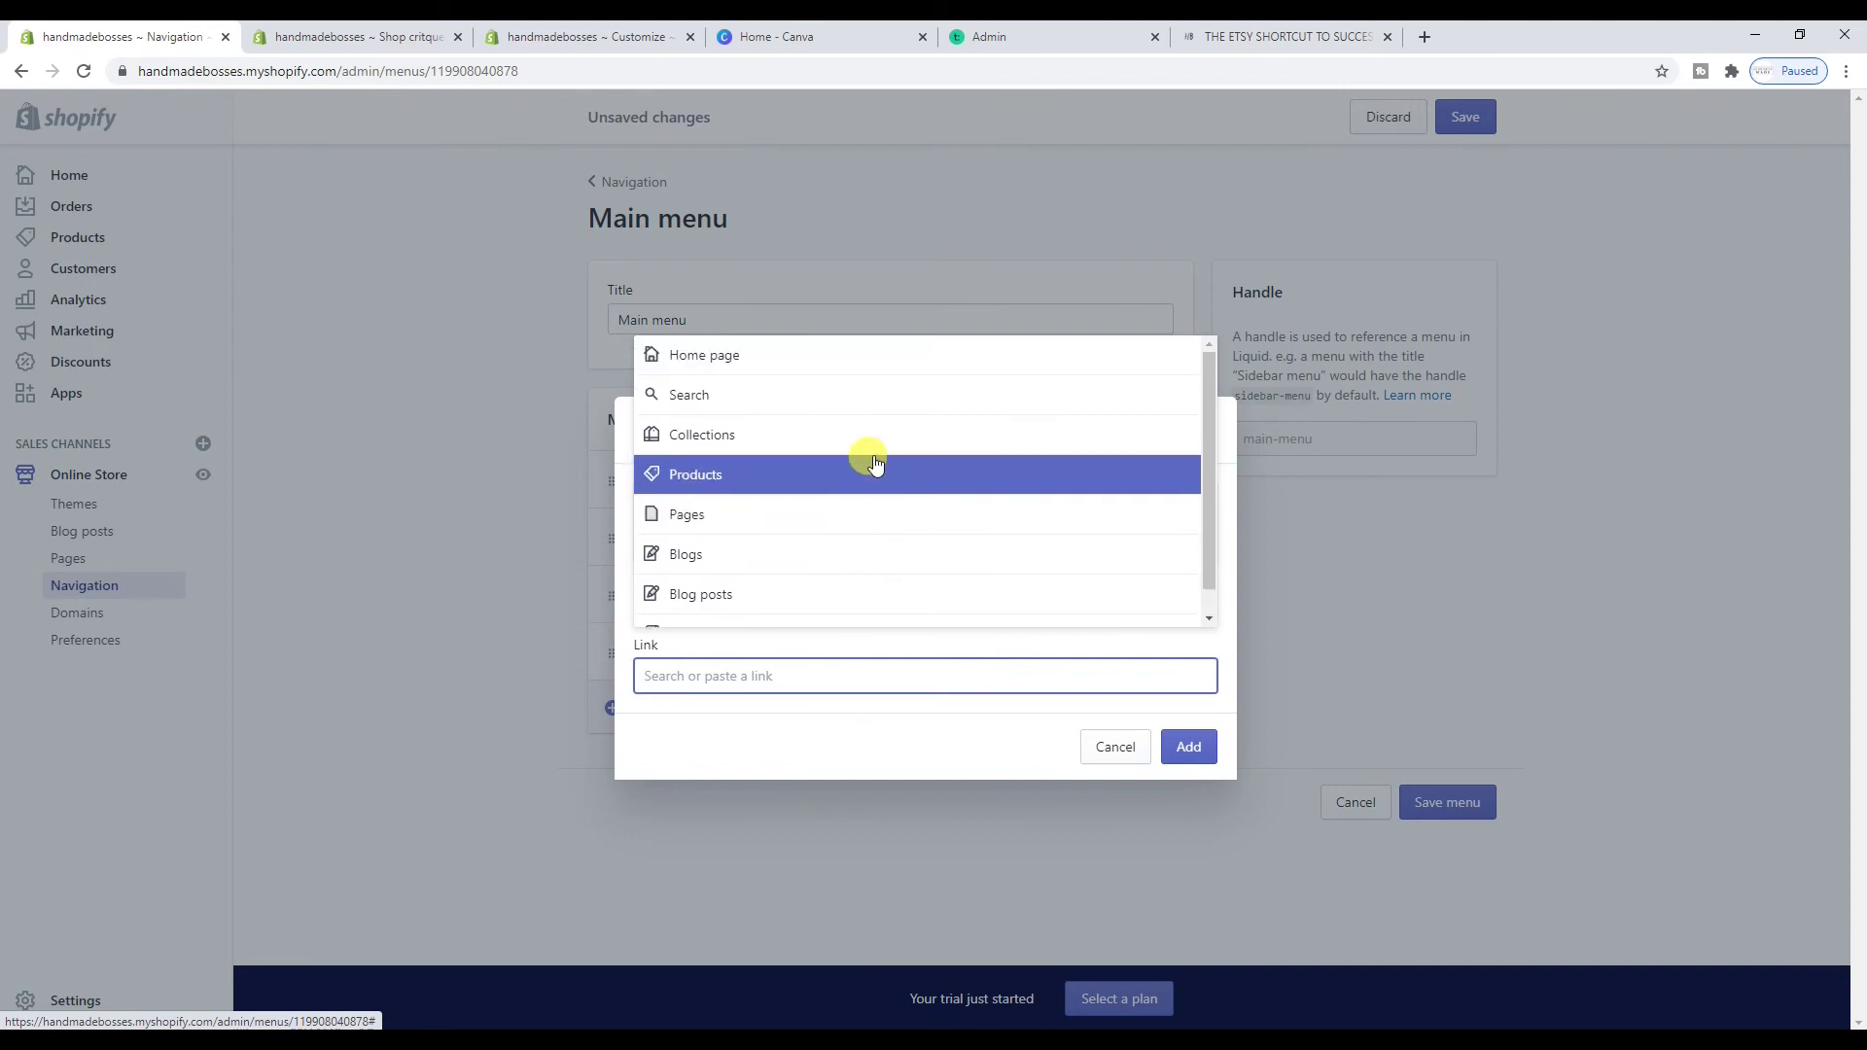
left_click(859, 471)
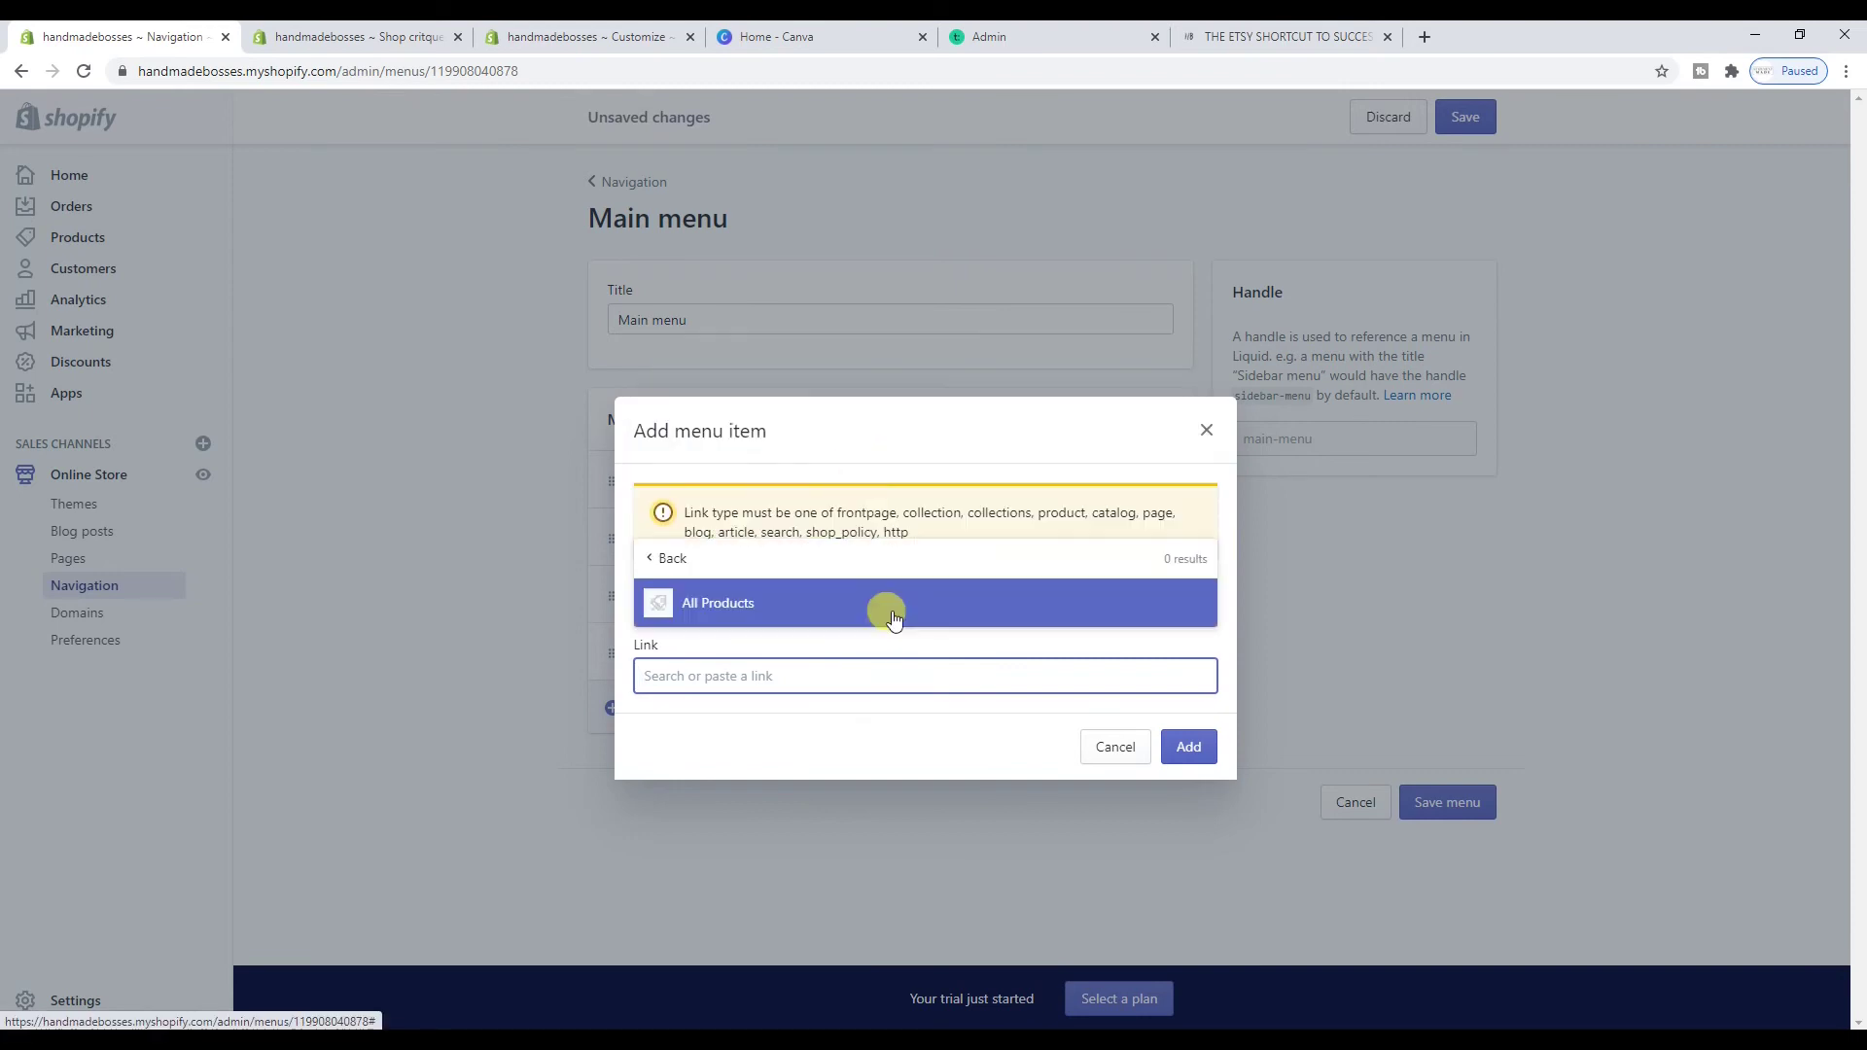
left_click(932, 553)
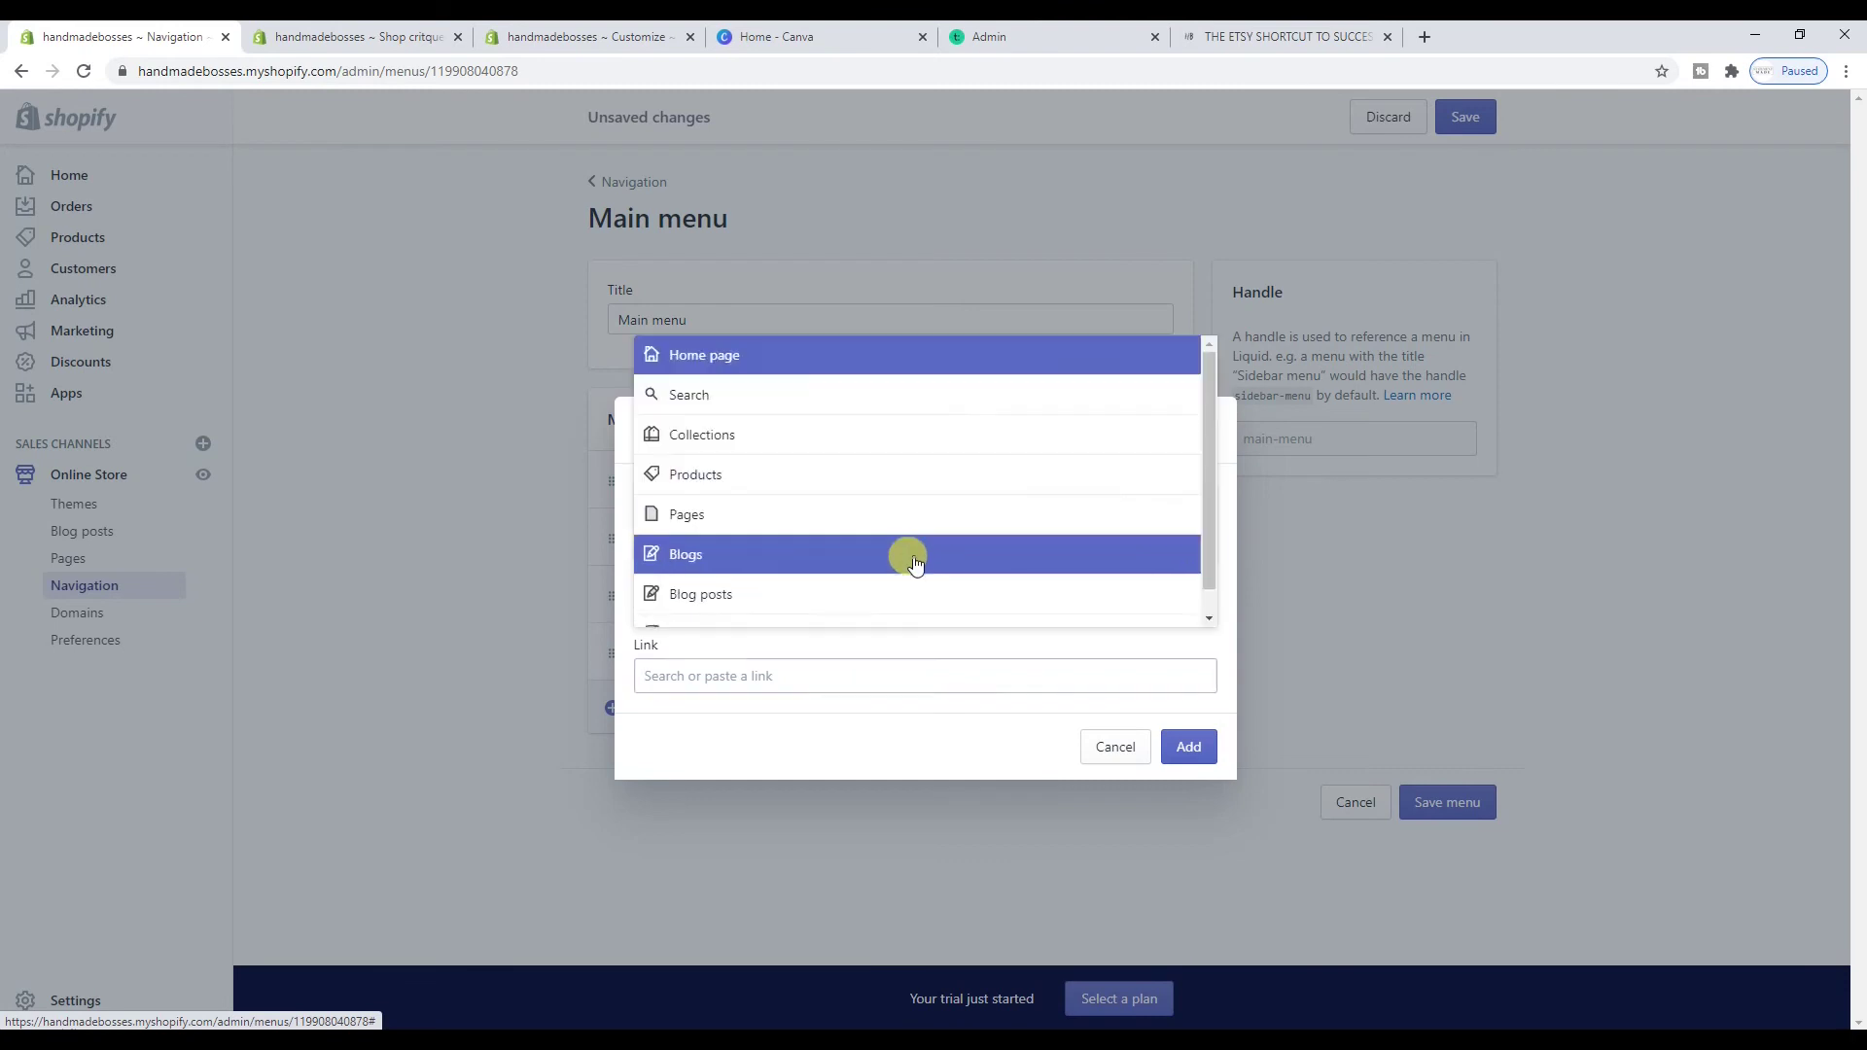
left_click(878, 511)
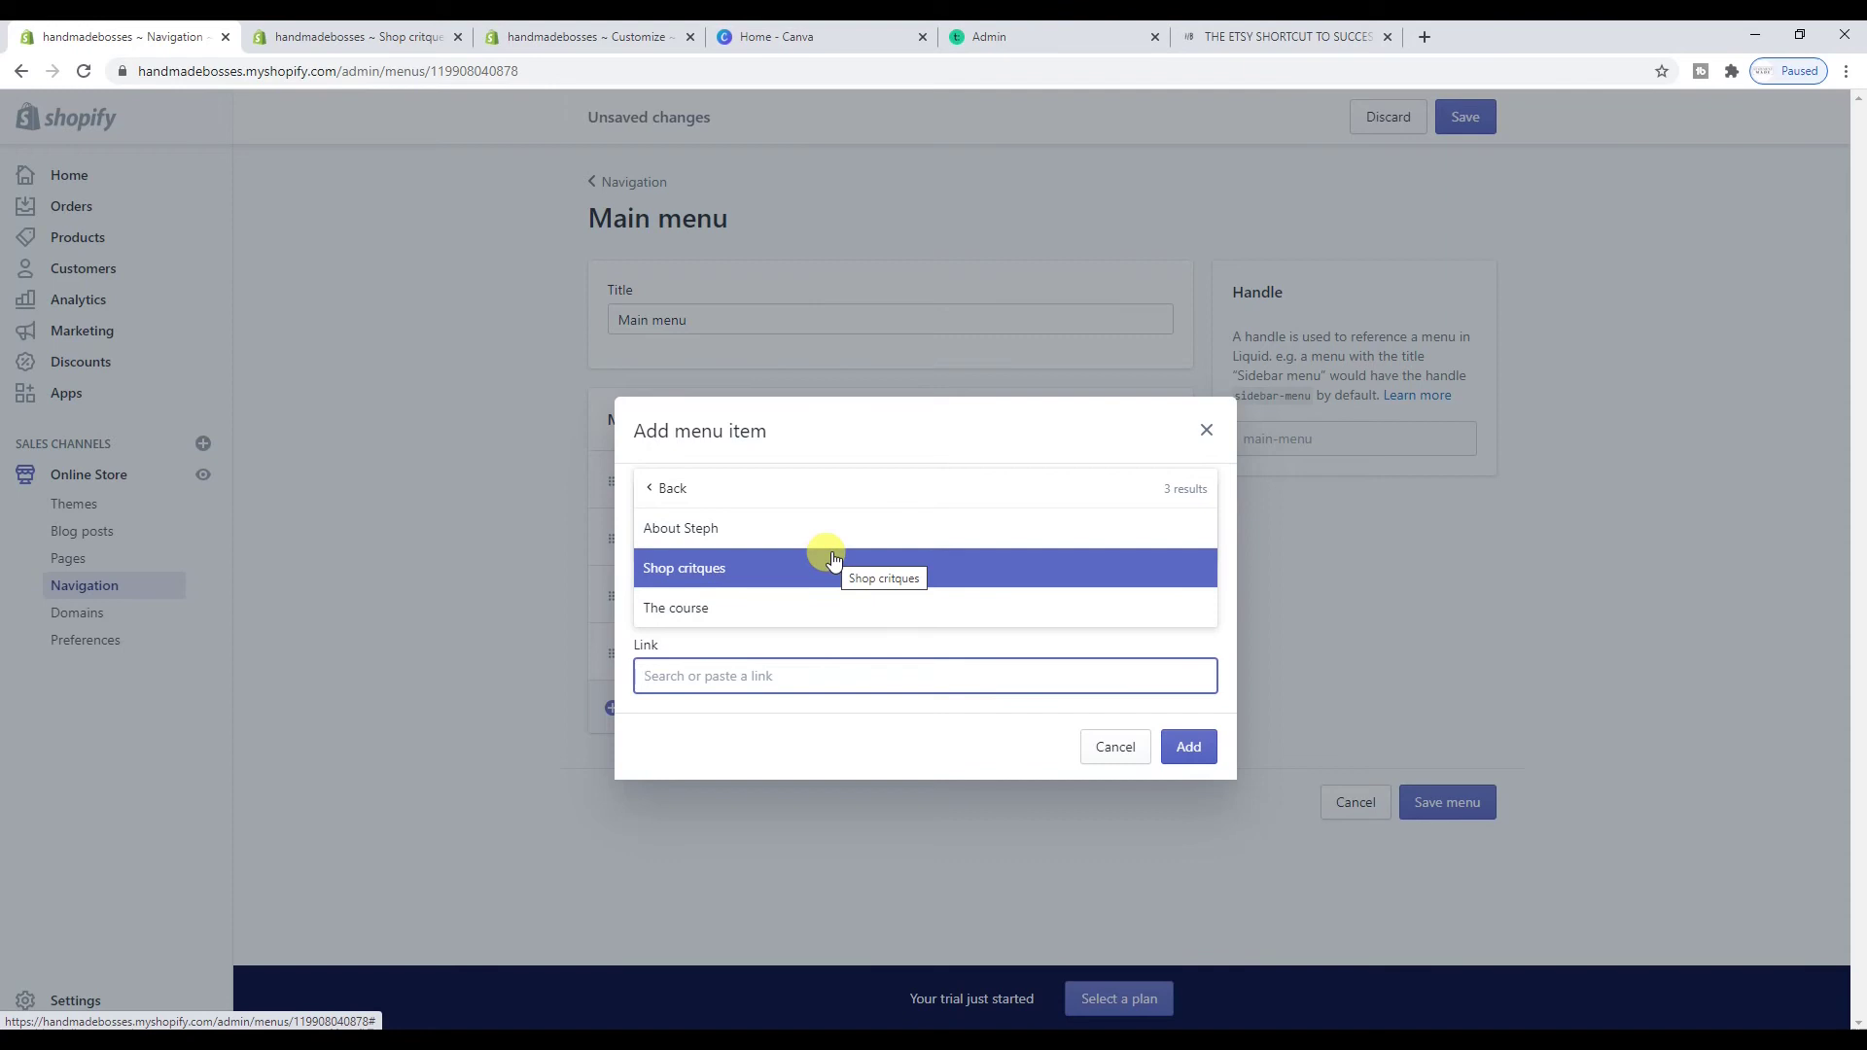
left_click(825, 605)
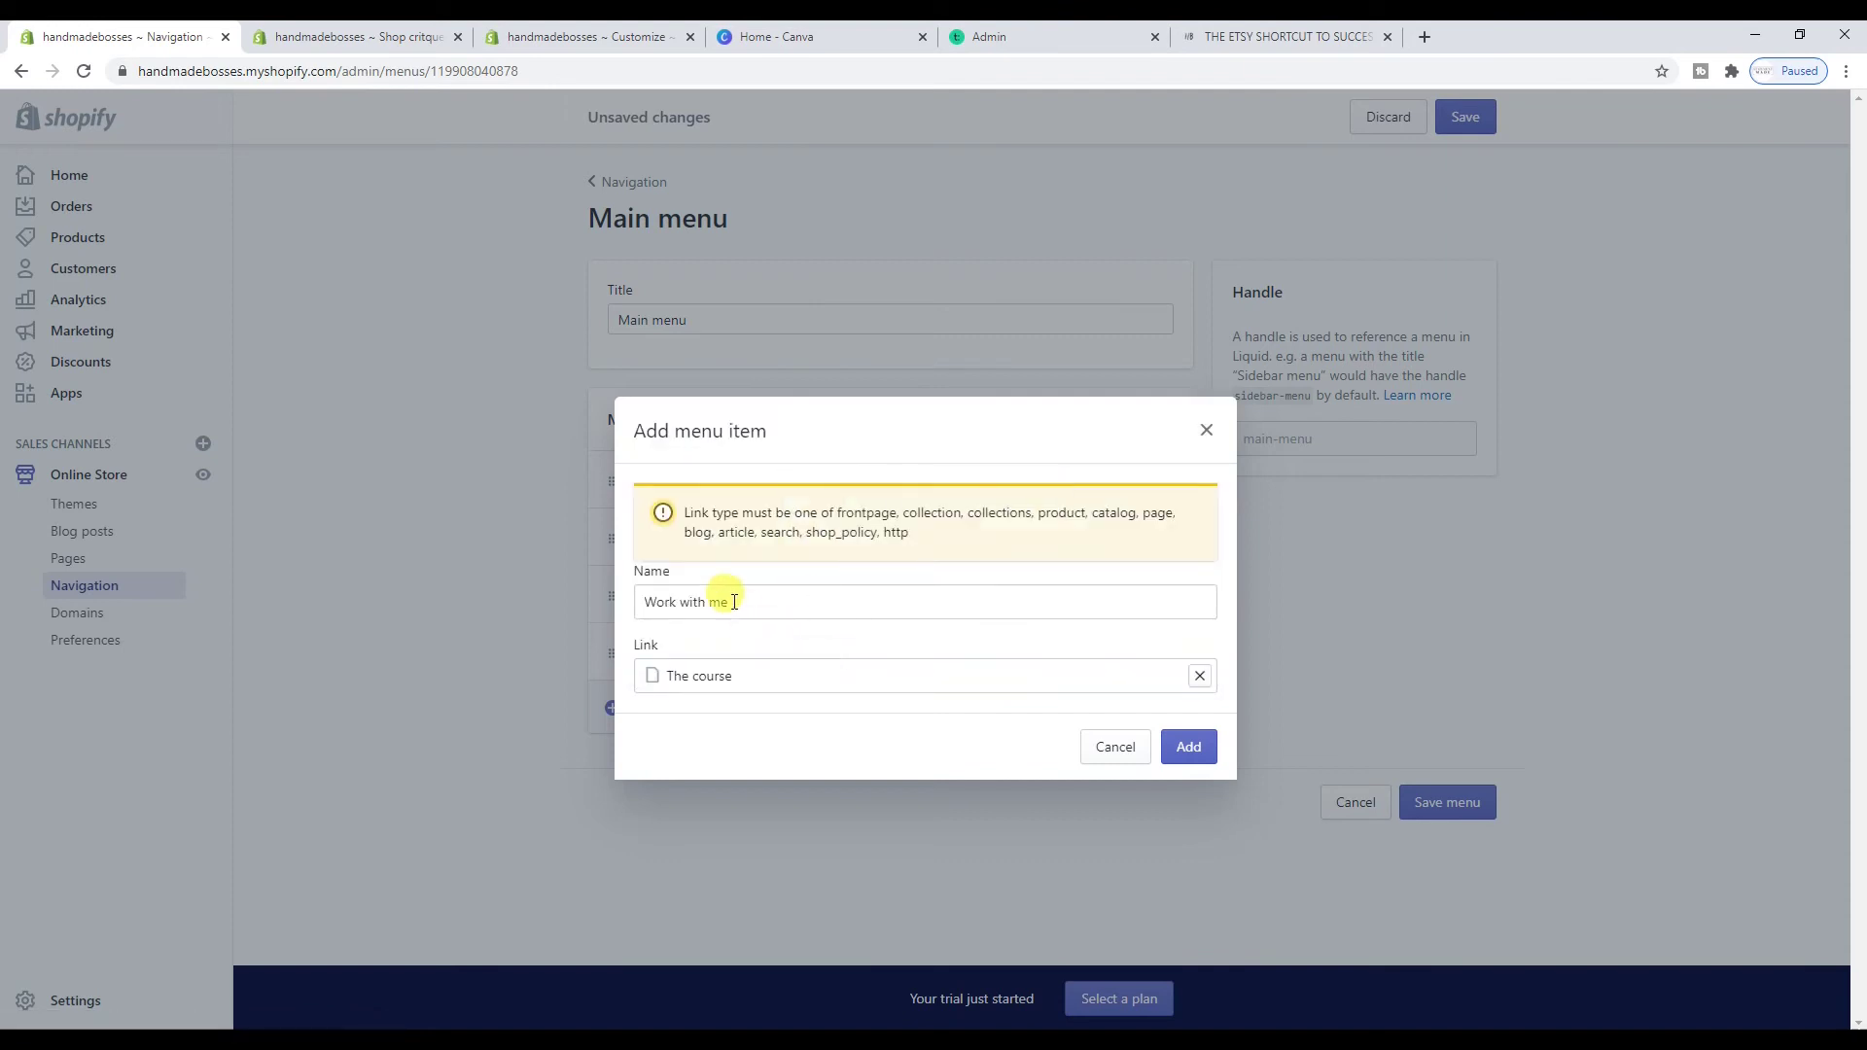
Add the "Work with me" item, place it directly below "About Steph" and nest "The Course" under it
left_click(1189, 747)
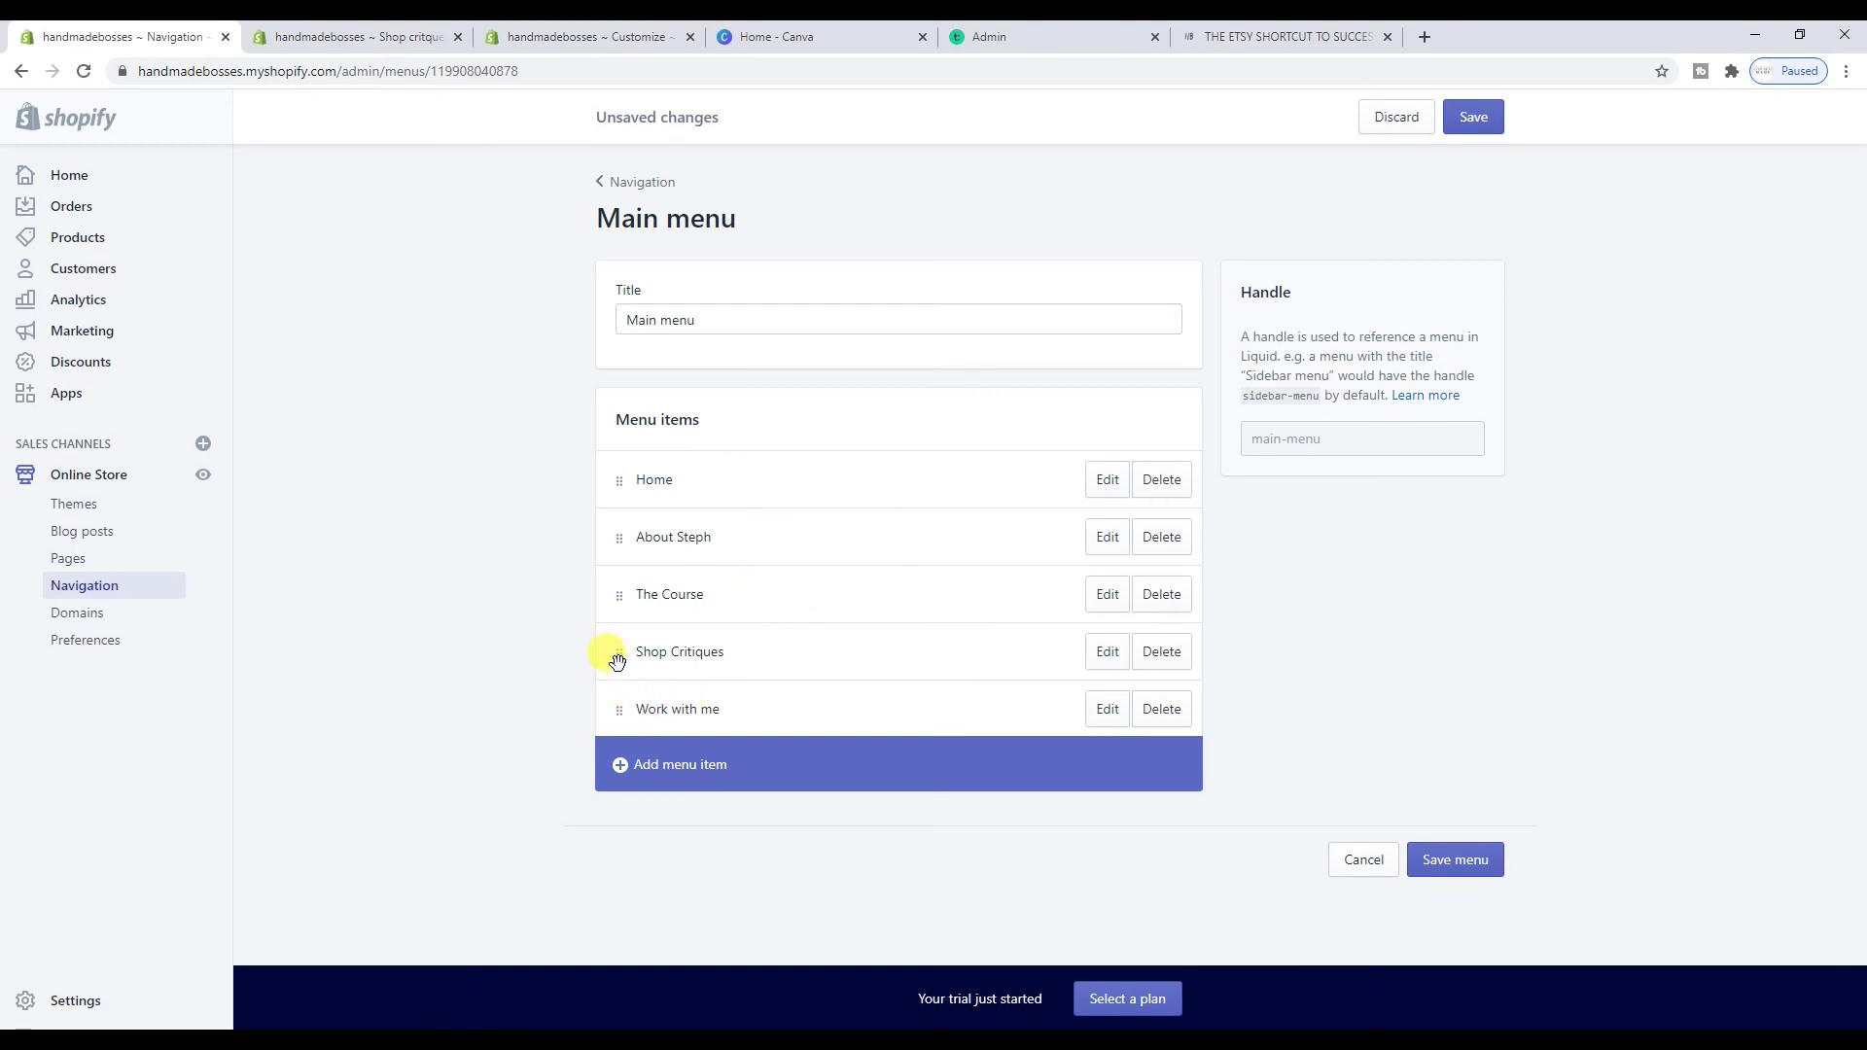
left_click_drag(618, 655, 610, 603)
left_click_drag(619, 707, 623, 569)
mouse_move(617, 655)
left_mouse_down()
mouse_move(653, 599)
mouse_move(642, 662)
left_mouse_up()
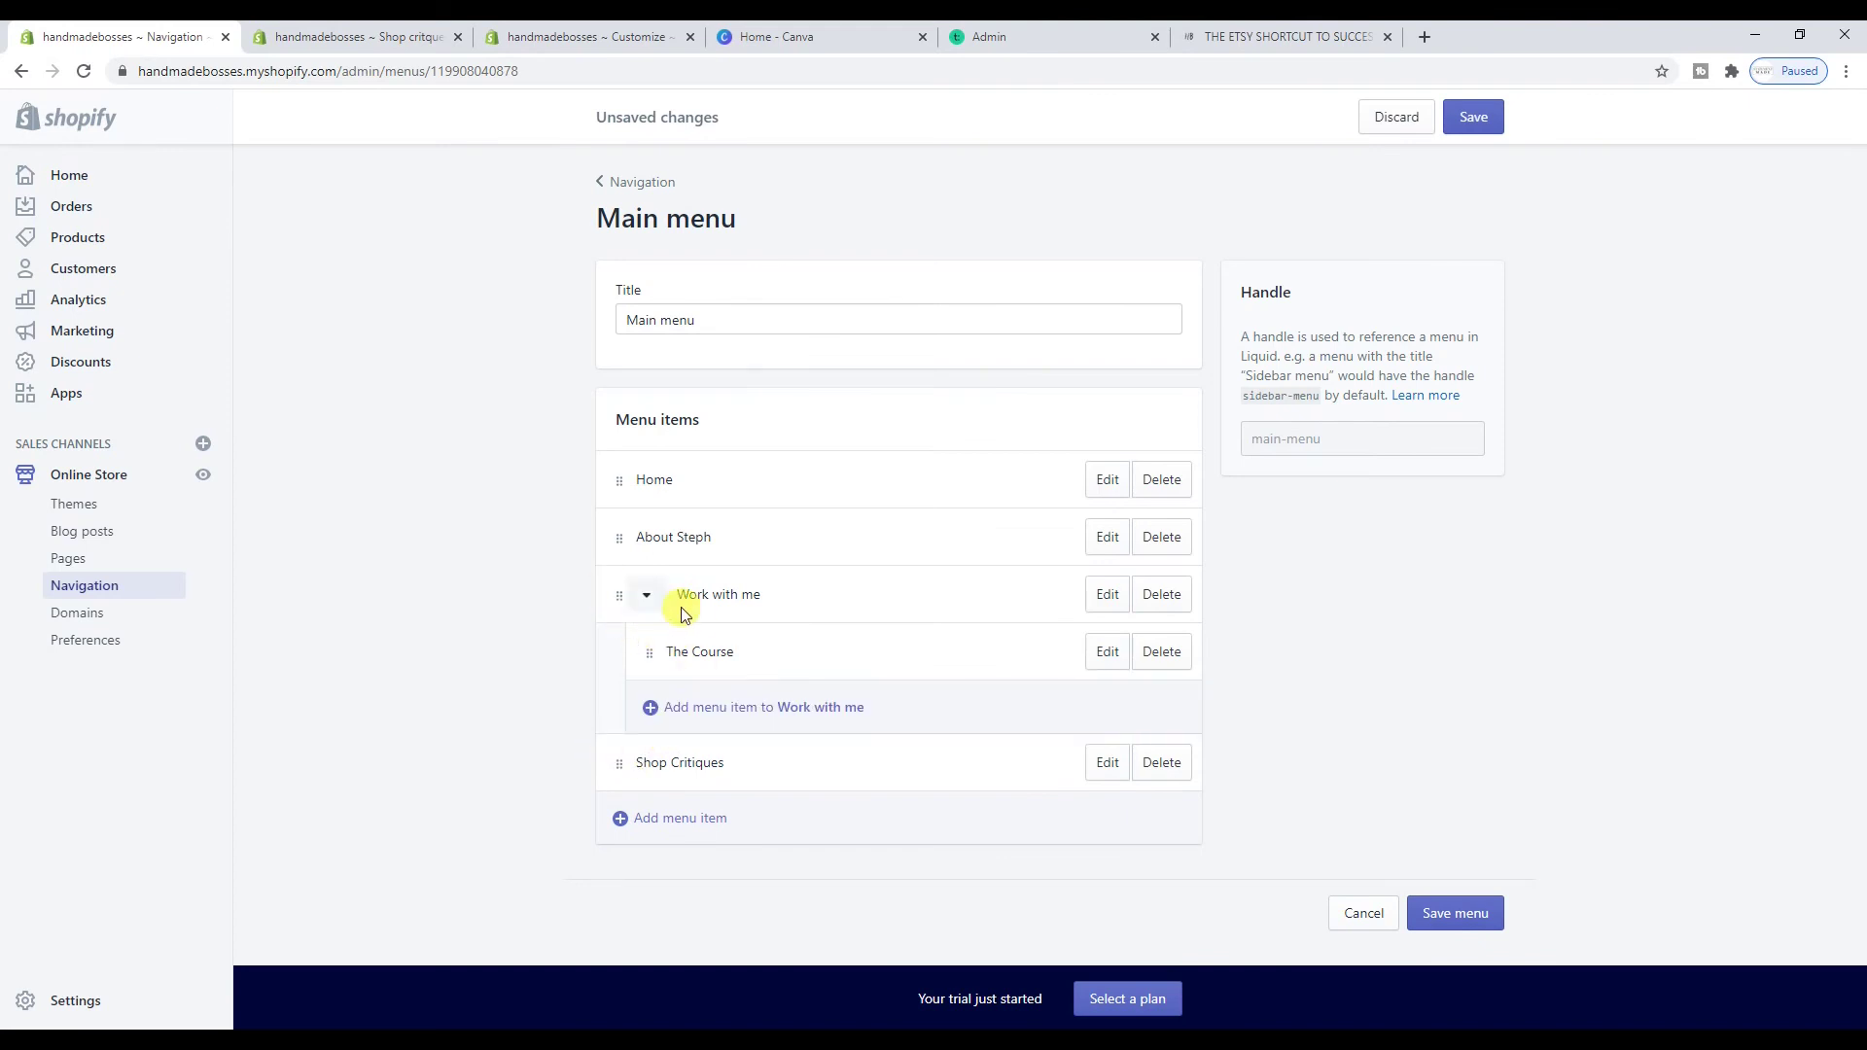
Add a page-linked "The Course" sub-item to "Work with me" and remove the earlier "The Course" duplicate above it
left_click(671, 717)
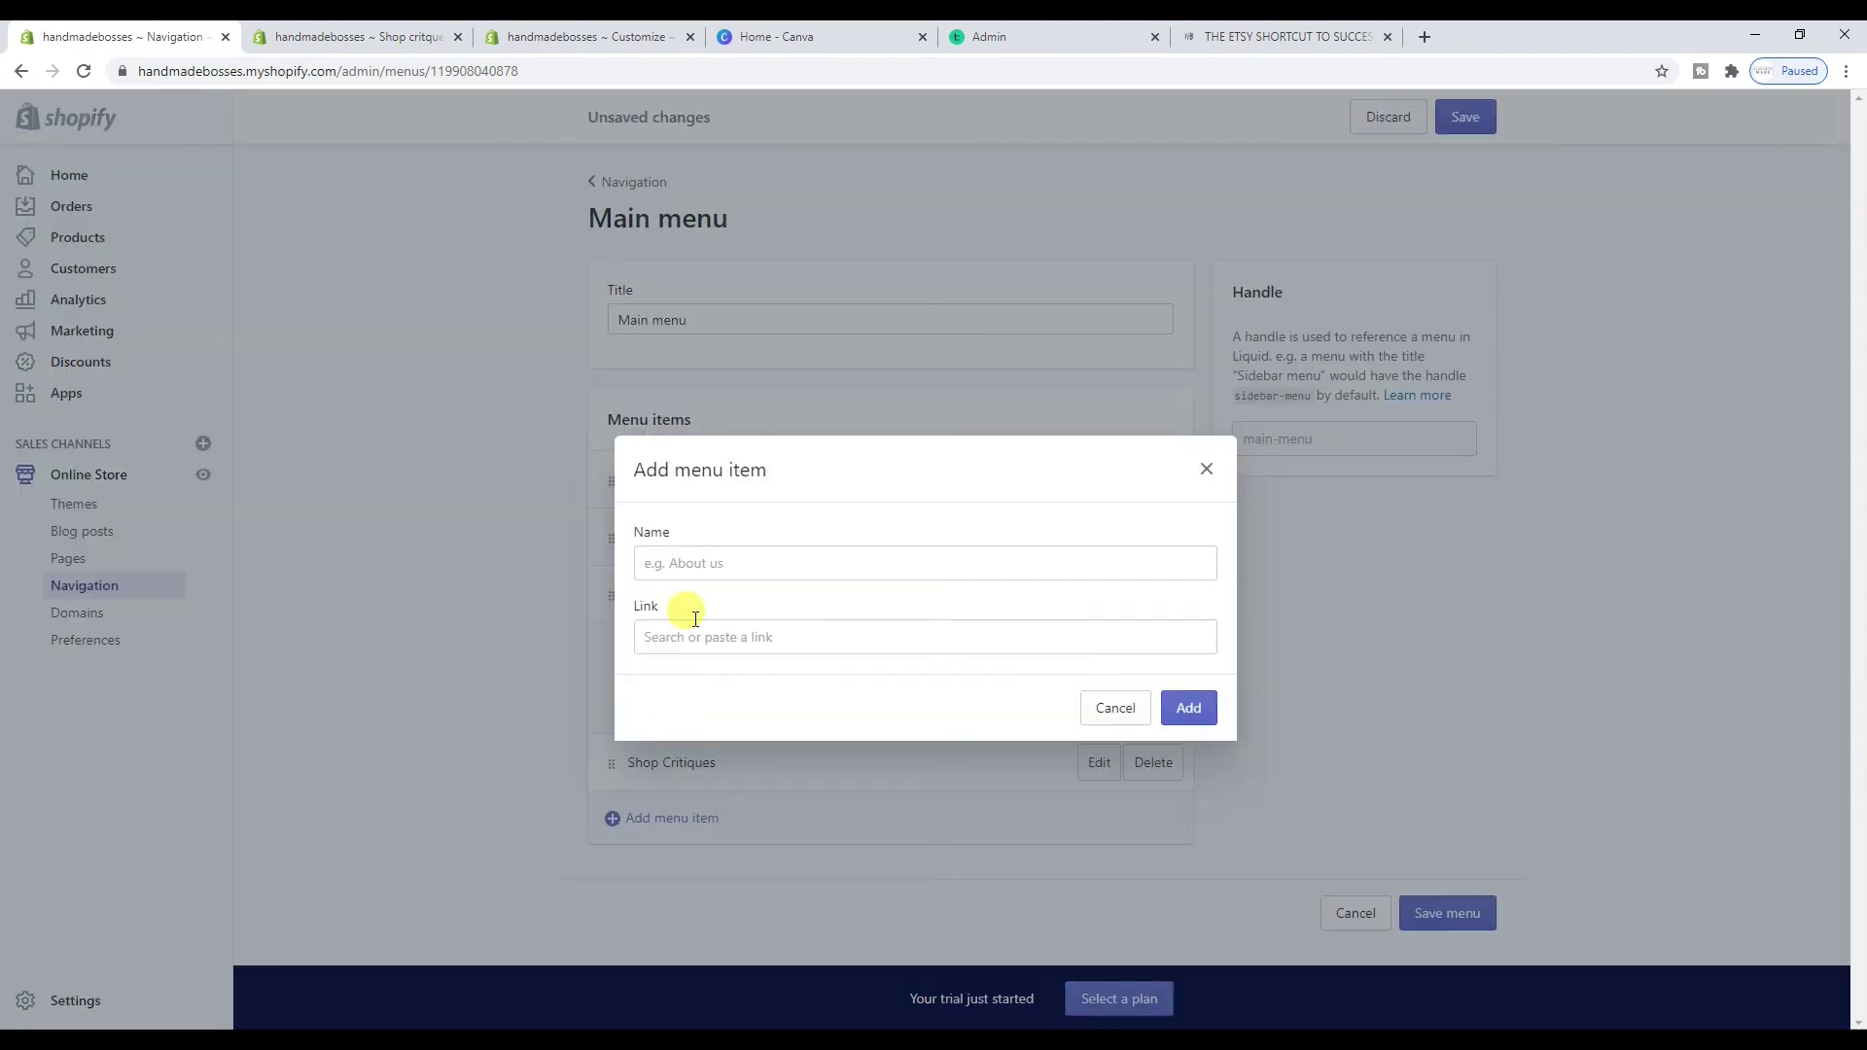
left_click(700, 562)
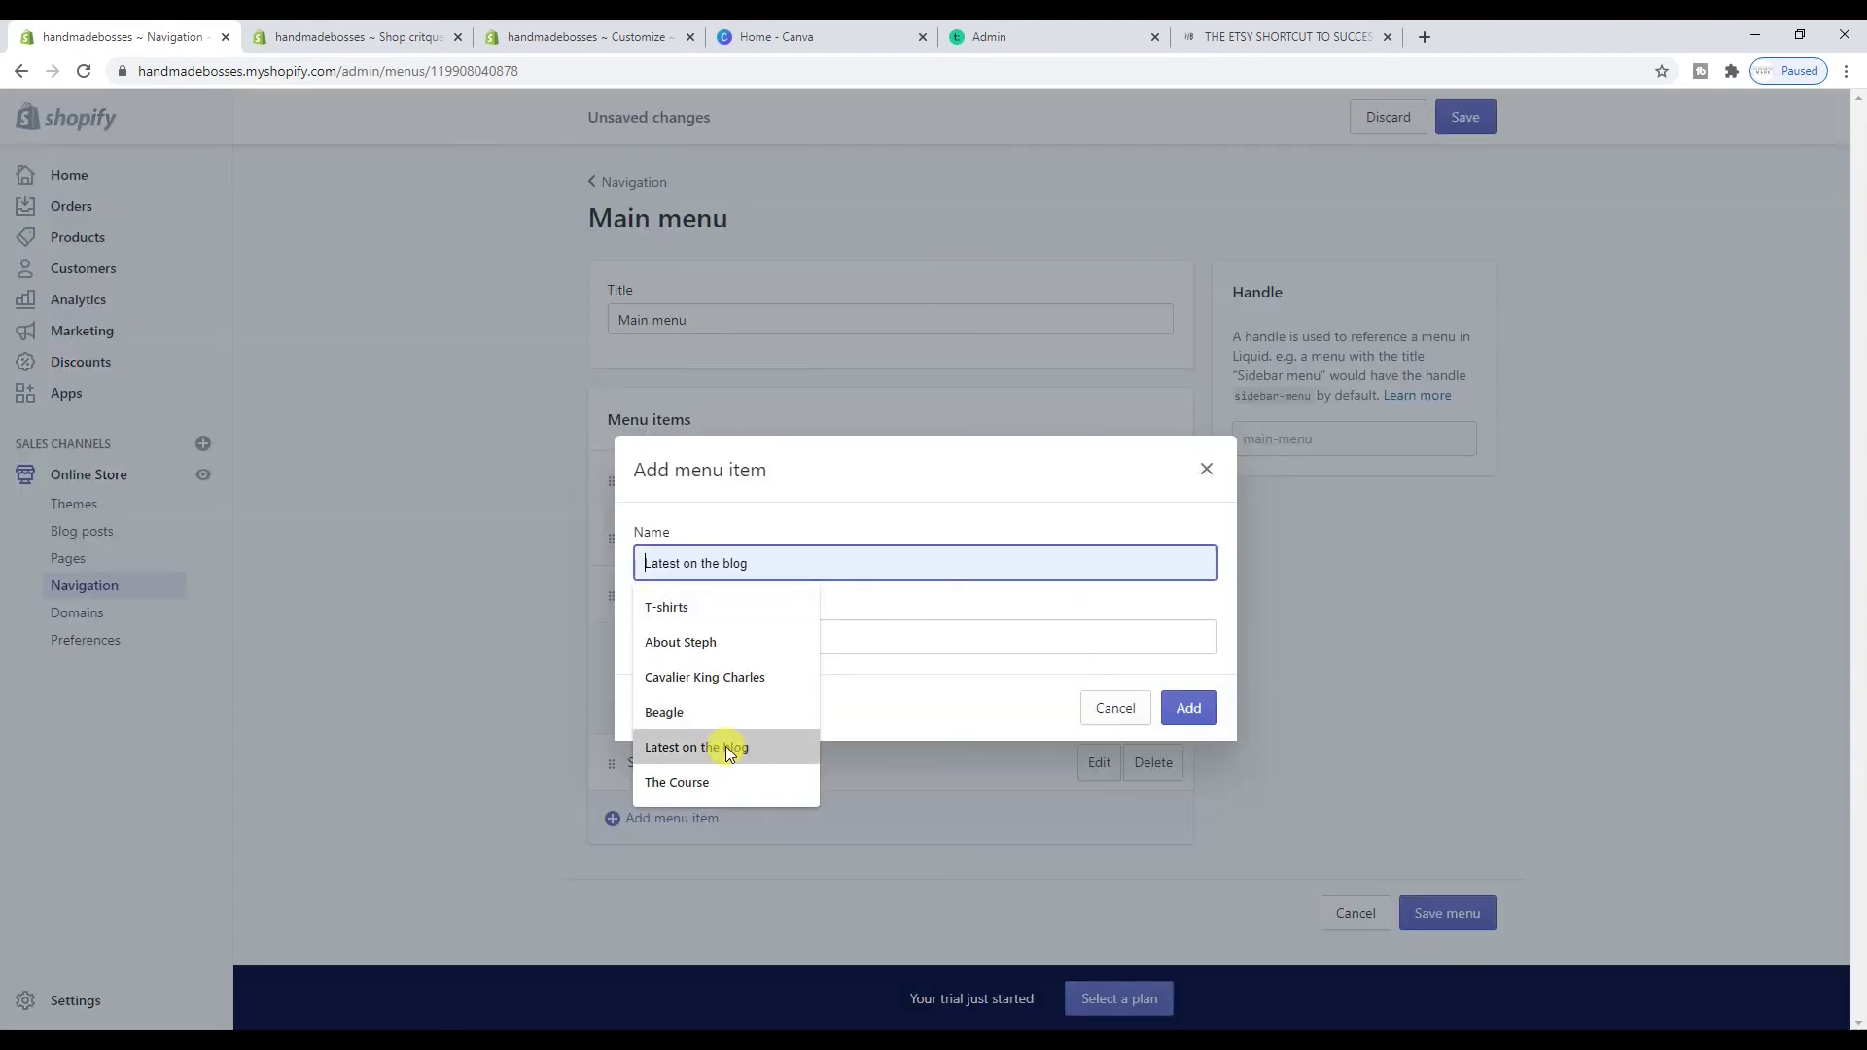
left_click(729, 778)
left_click(741, 637)
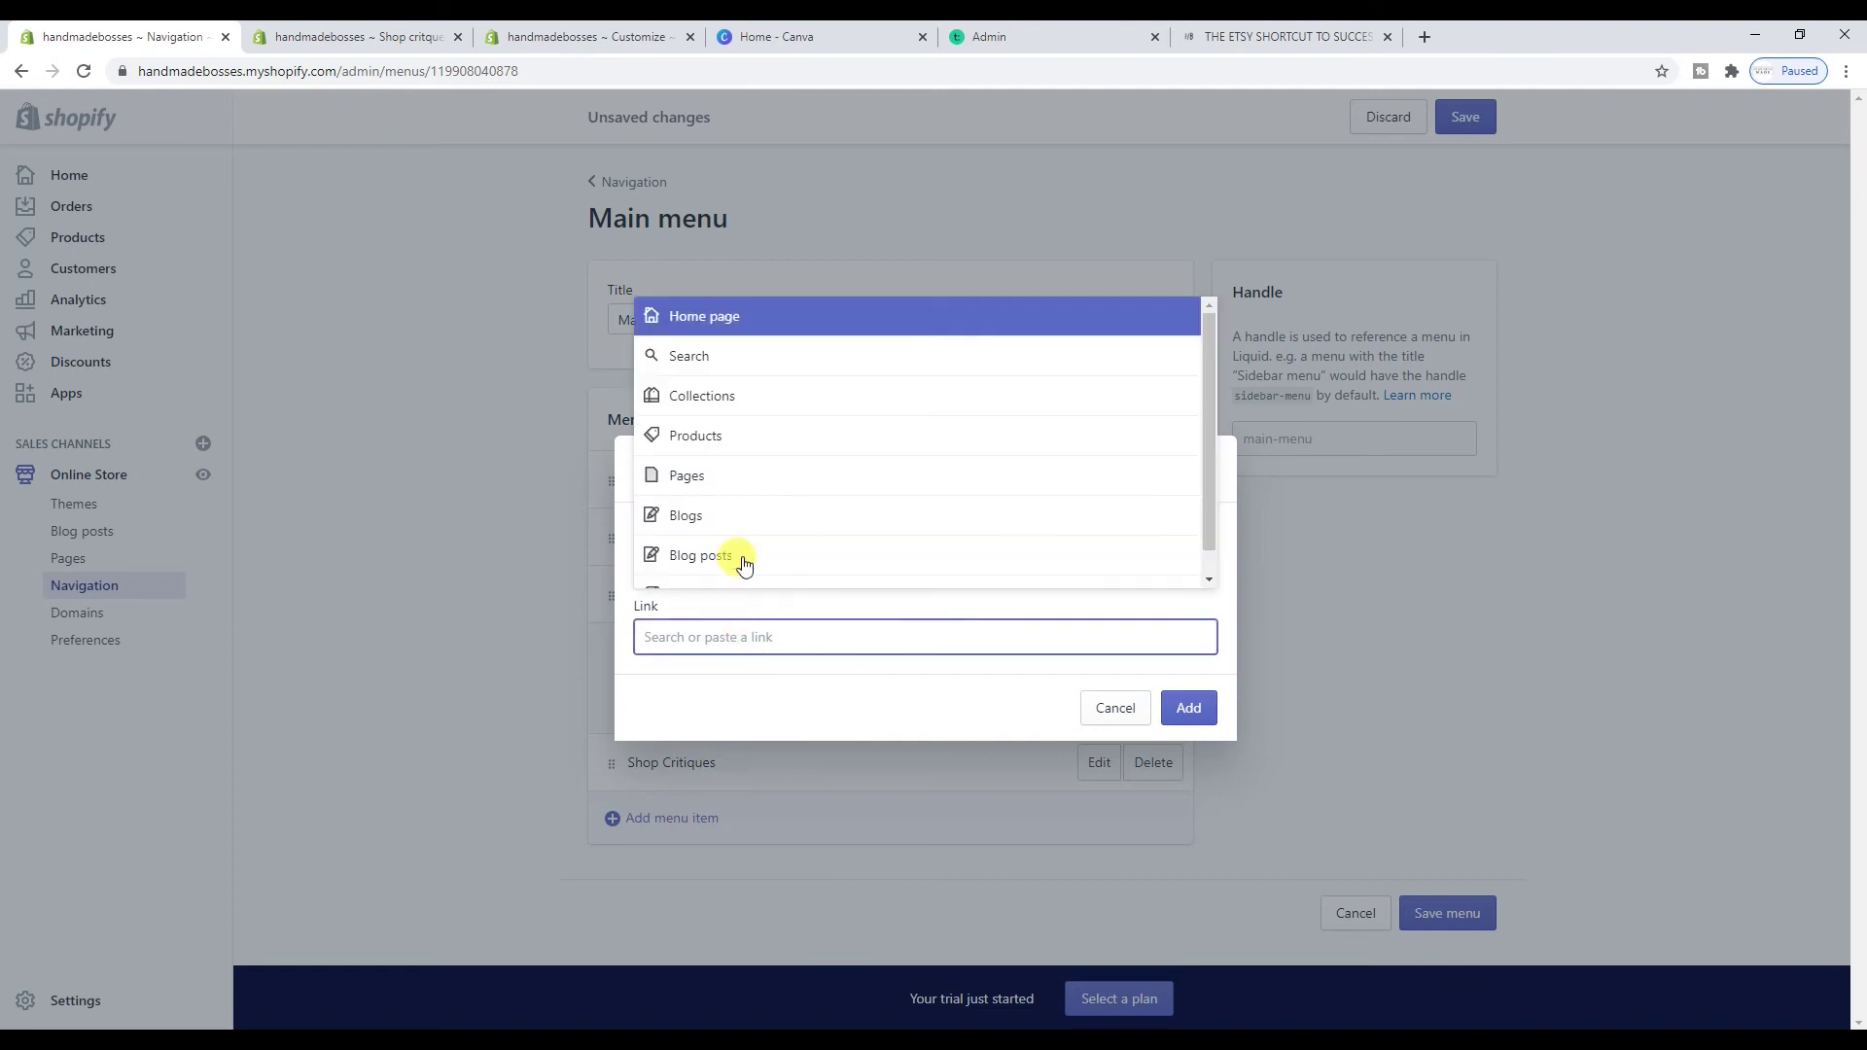
left_click(741, 467)
left_click(787, 566)
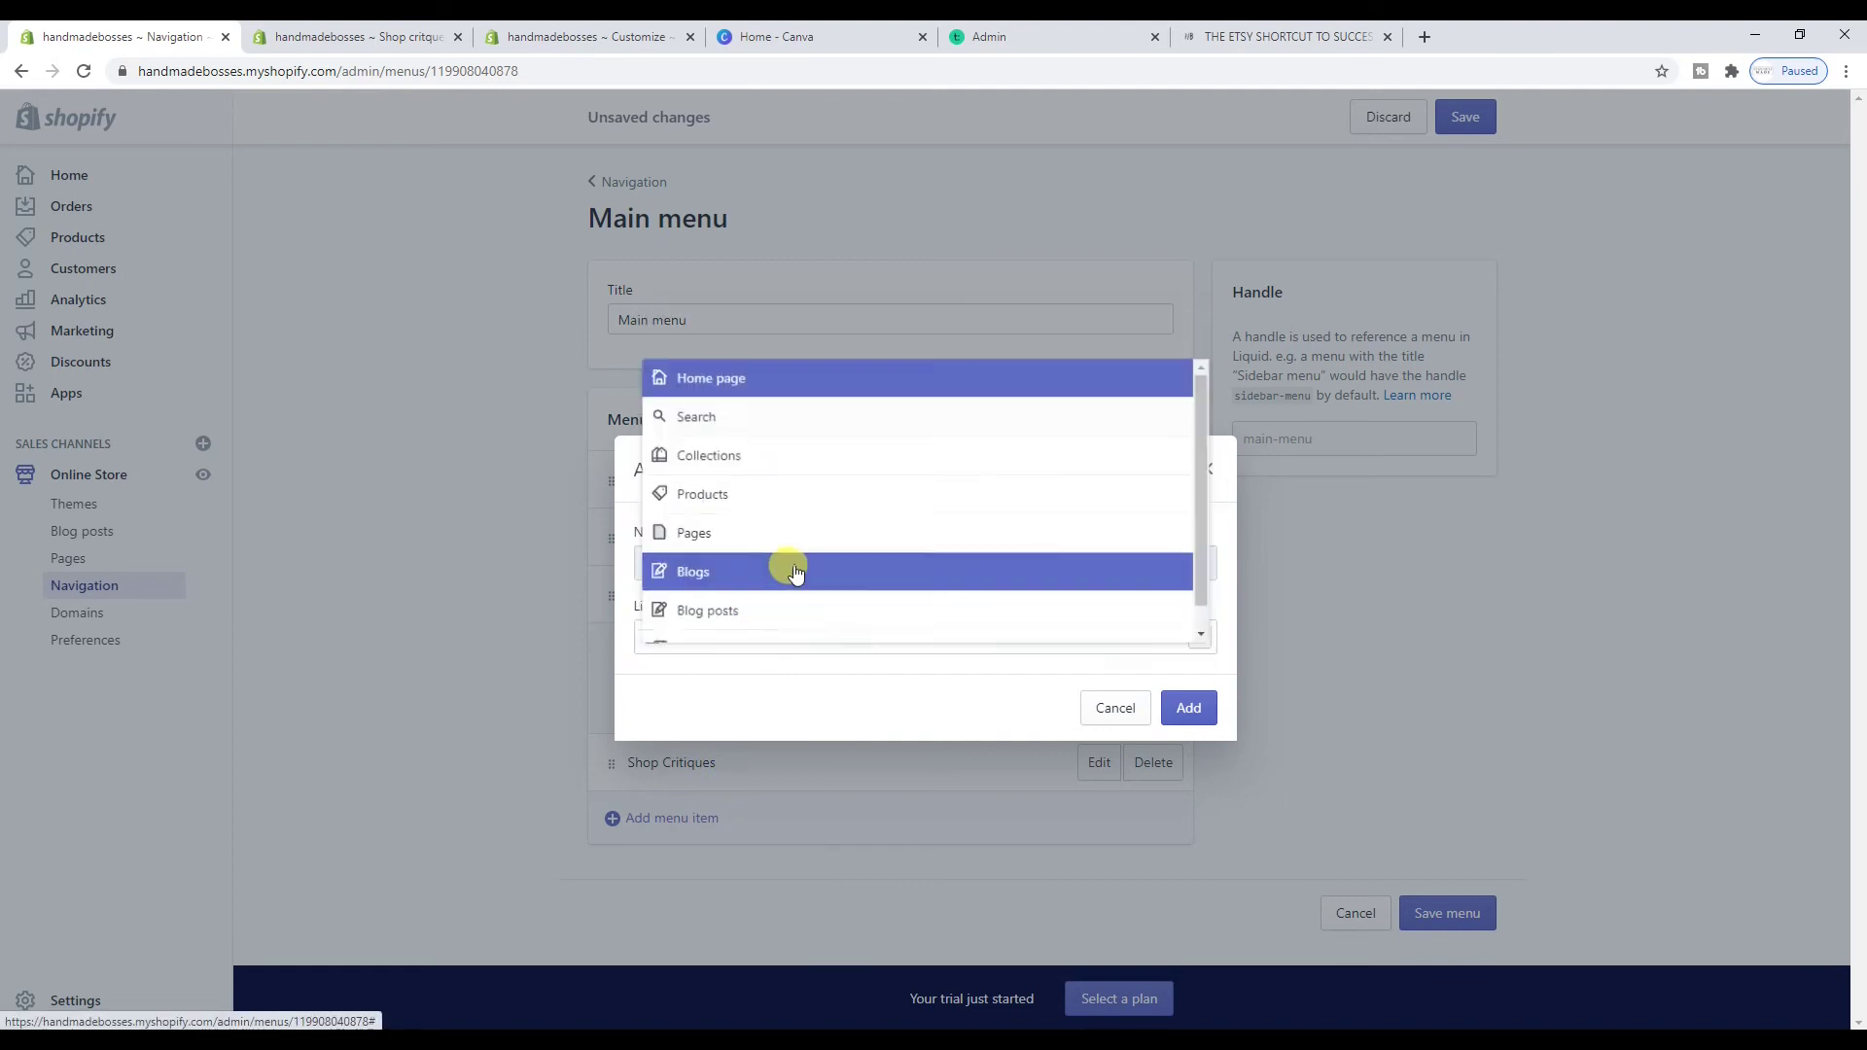
left_click(1180, 708)
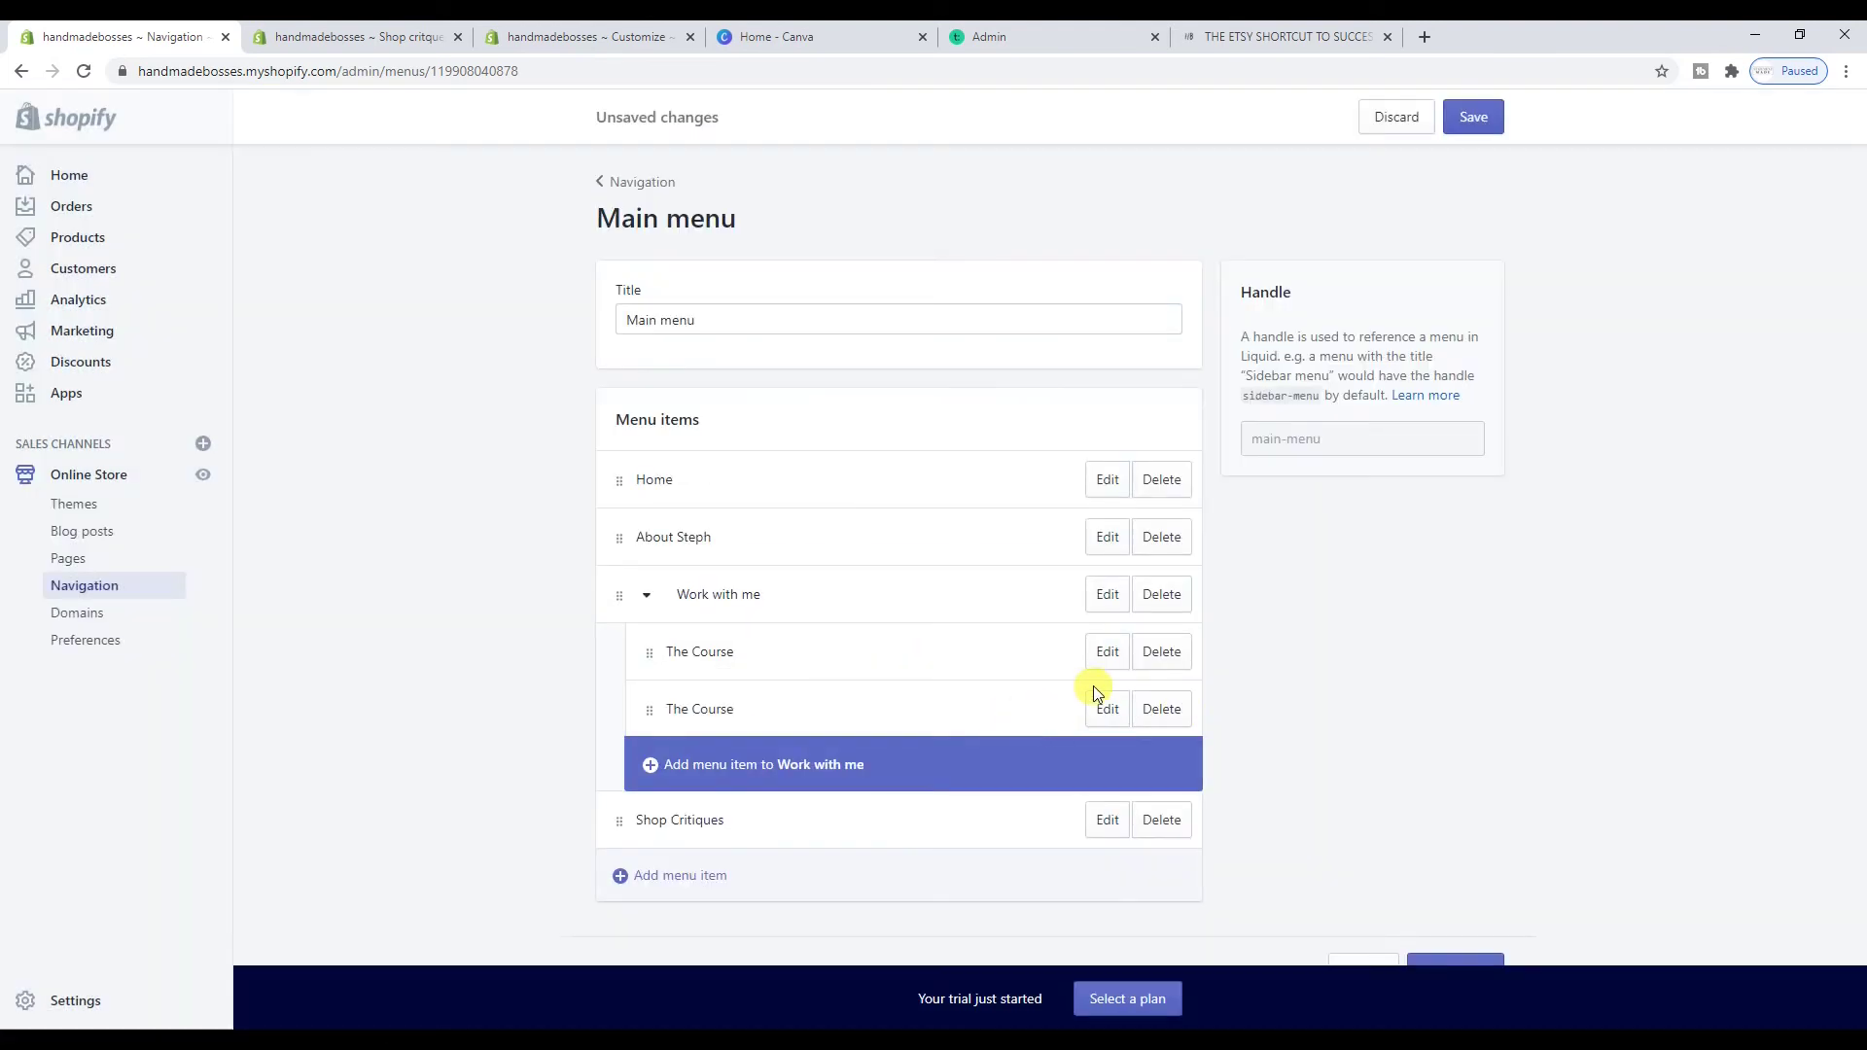
left_click(1167, 653)
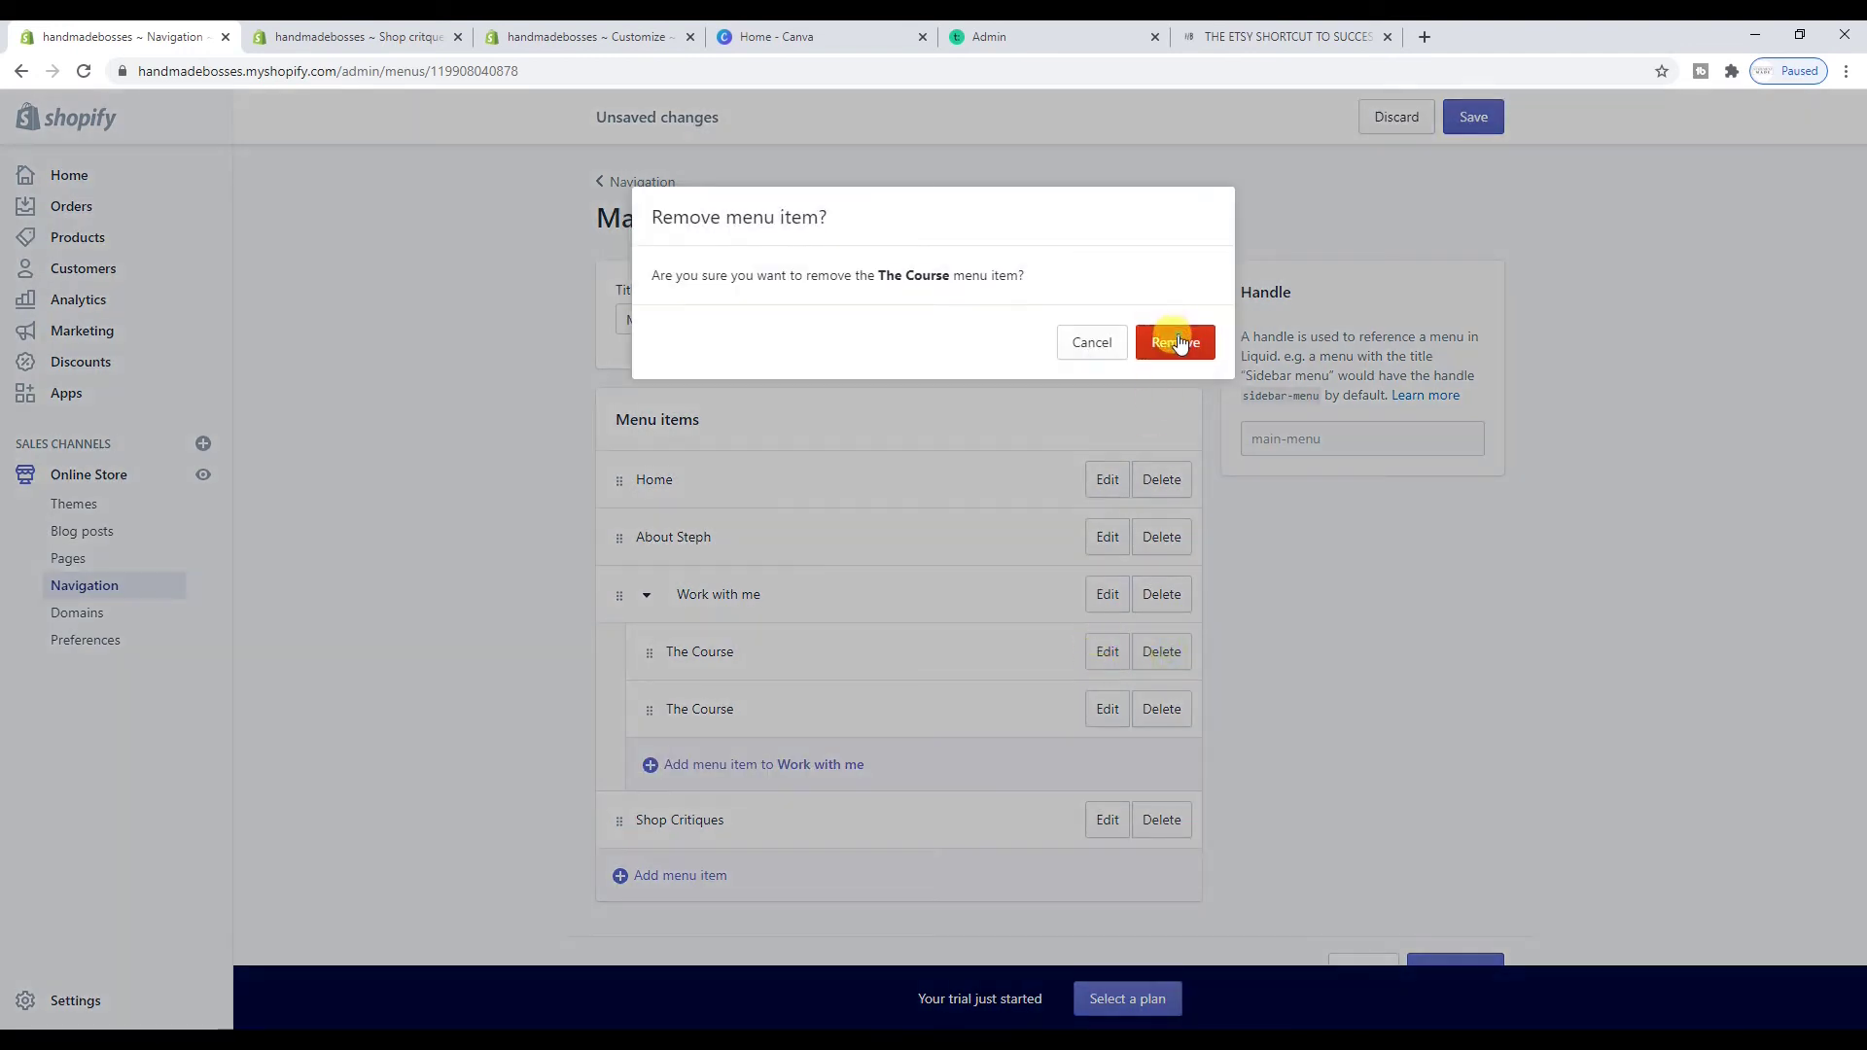
left_click(1175, 339)
Nest "Shop Critiques" under "Work with me" above "The Course" and save the main menu
left_click(815, 719)
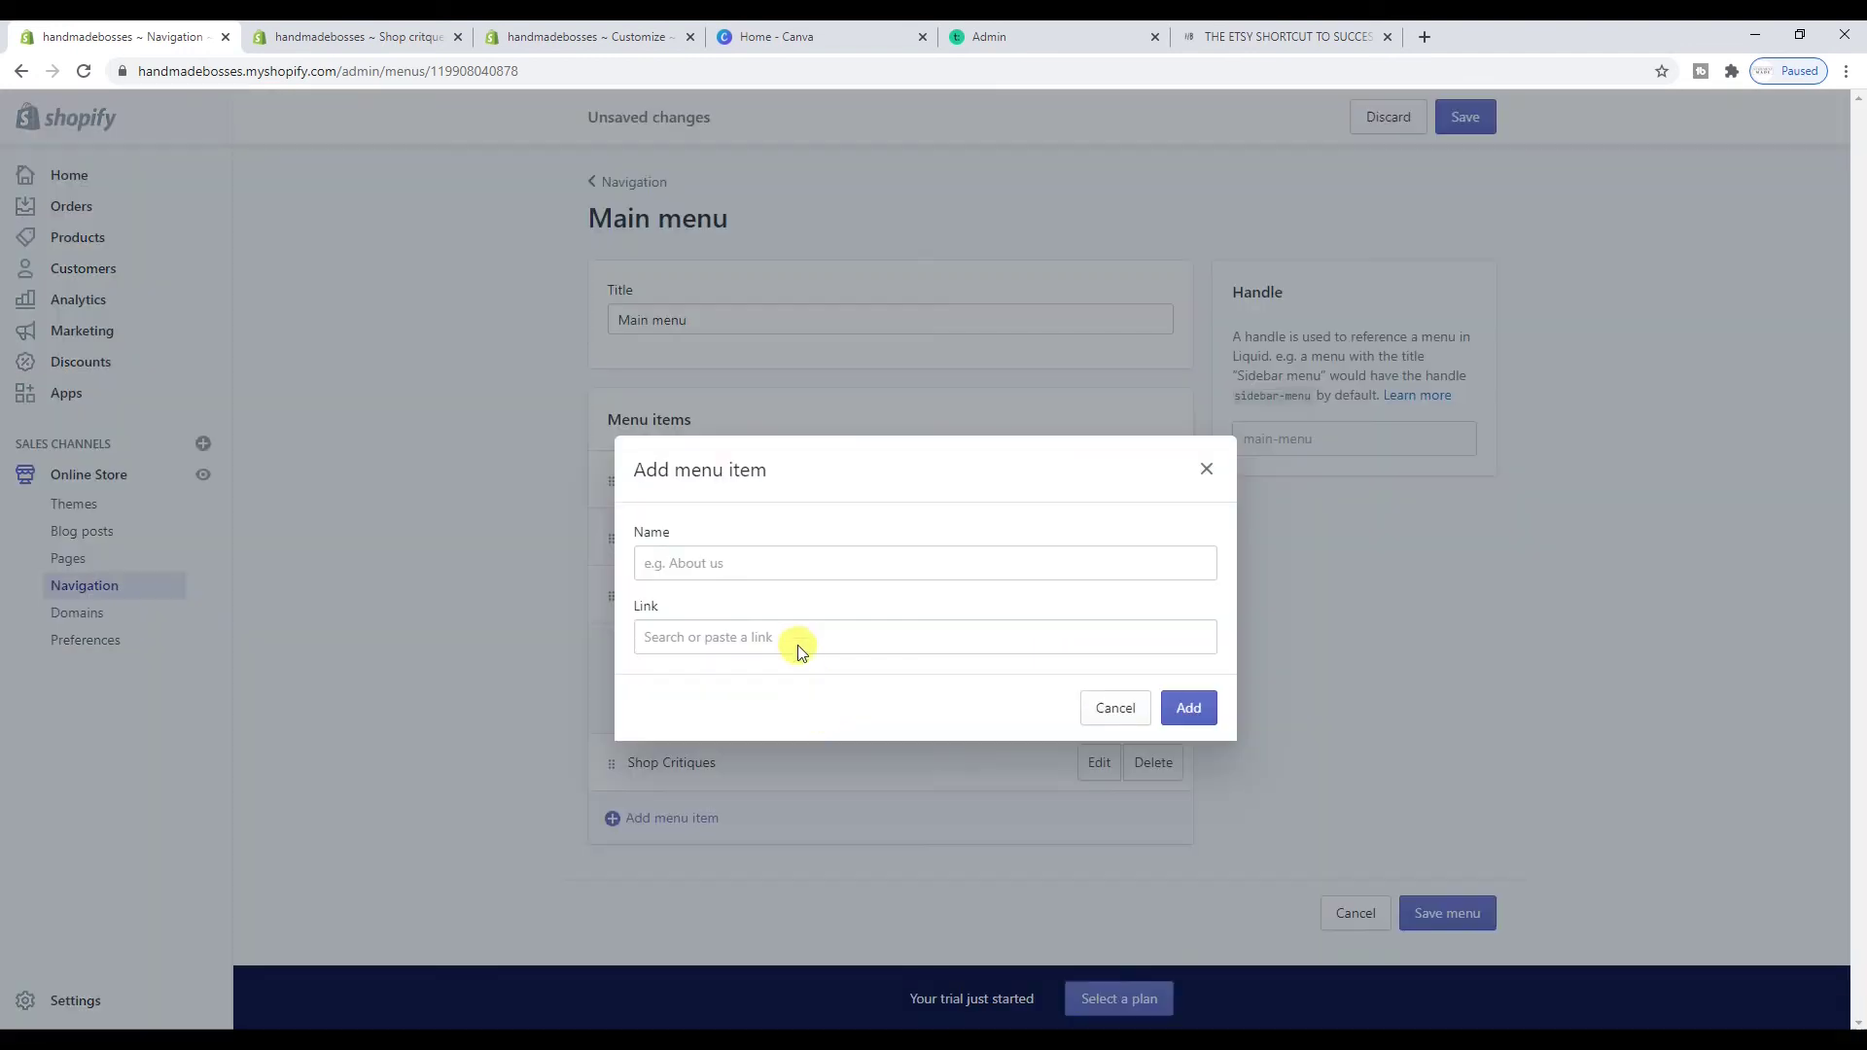
left_click(1208, 469)
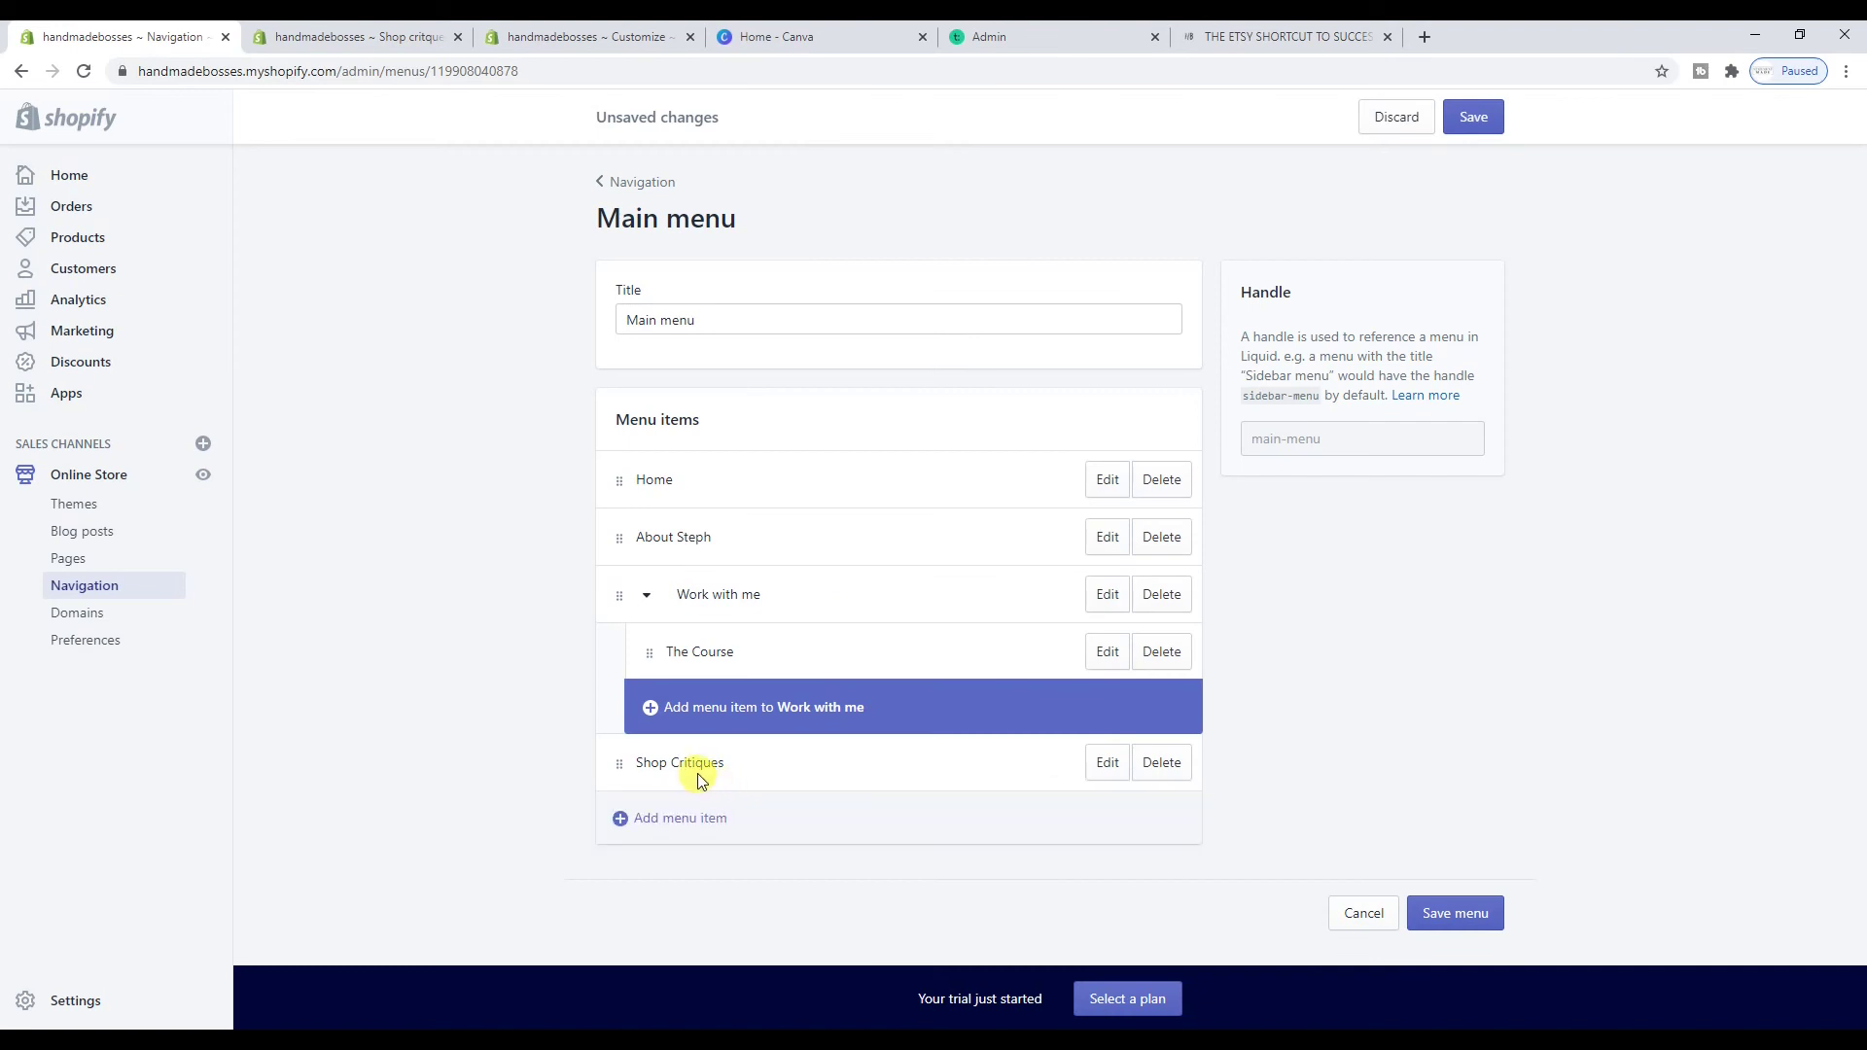
left_click_drag(619, 765, 681, 632)
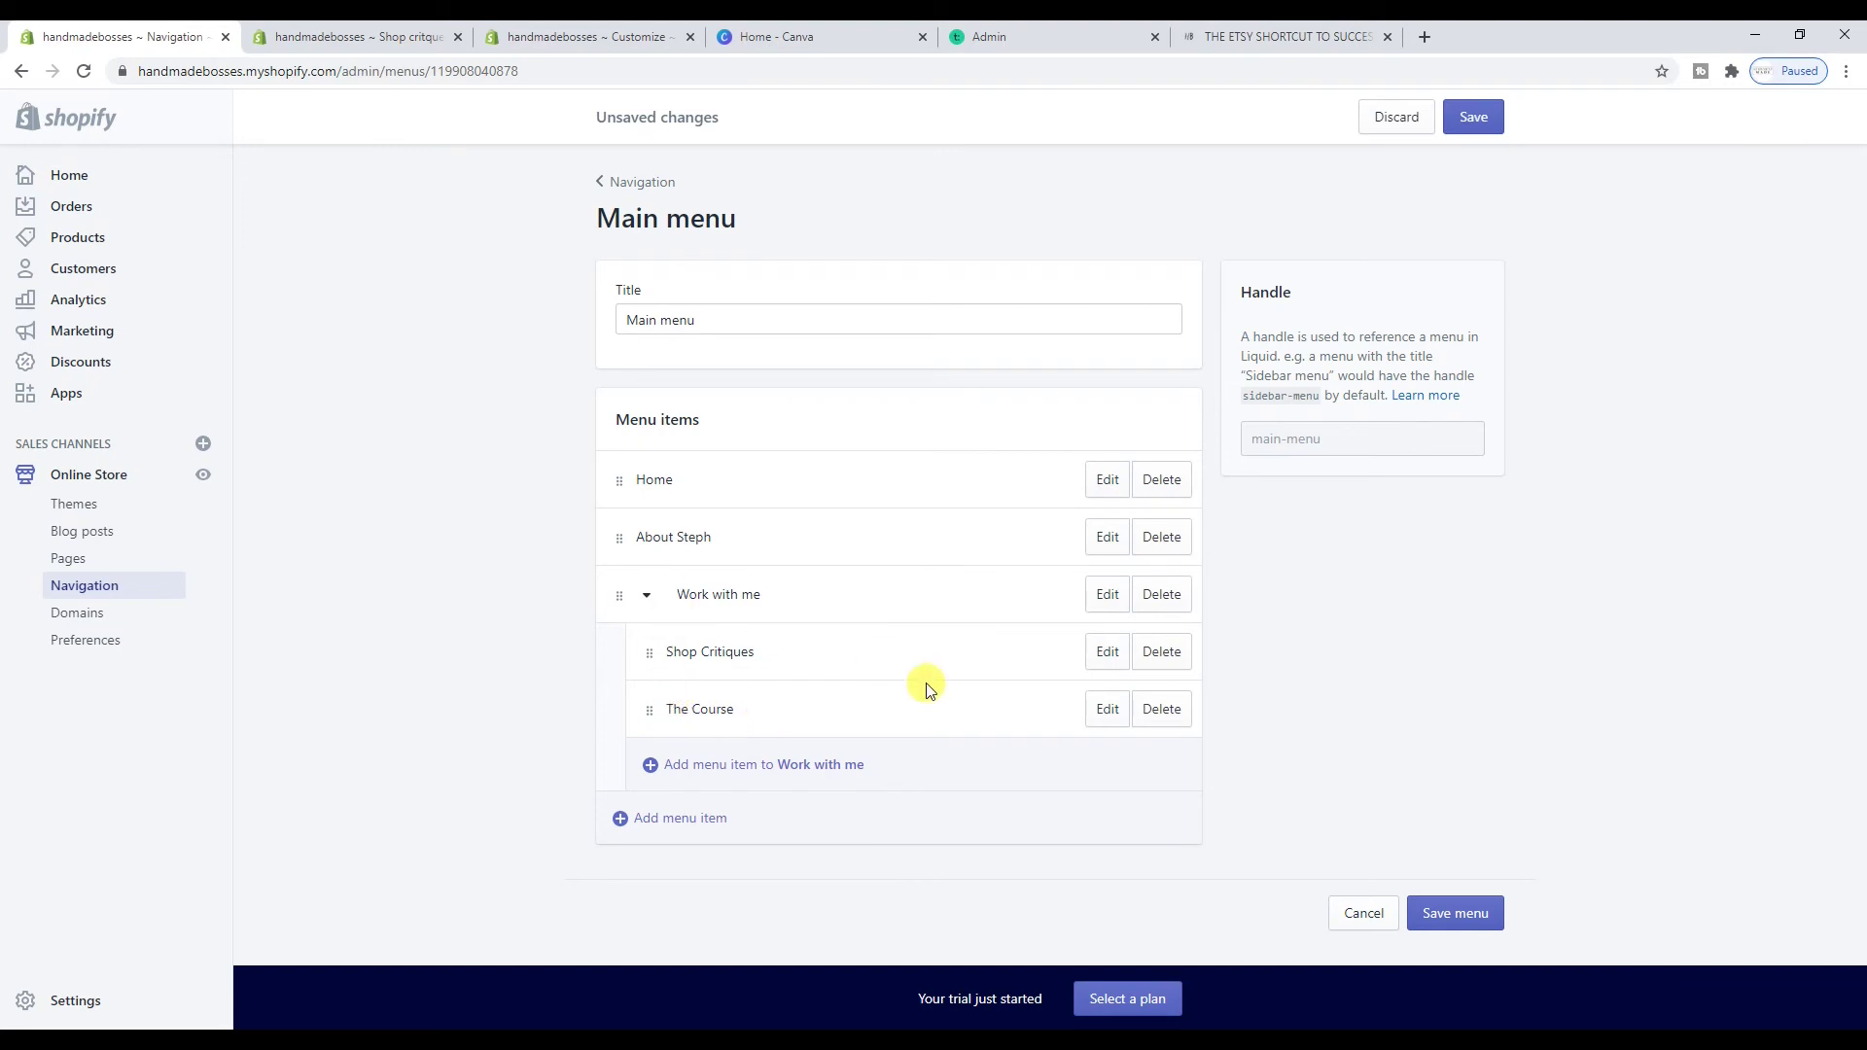
left_click(1488, 914)
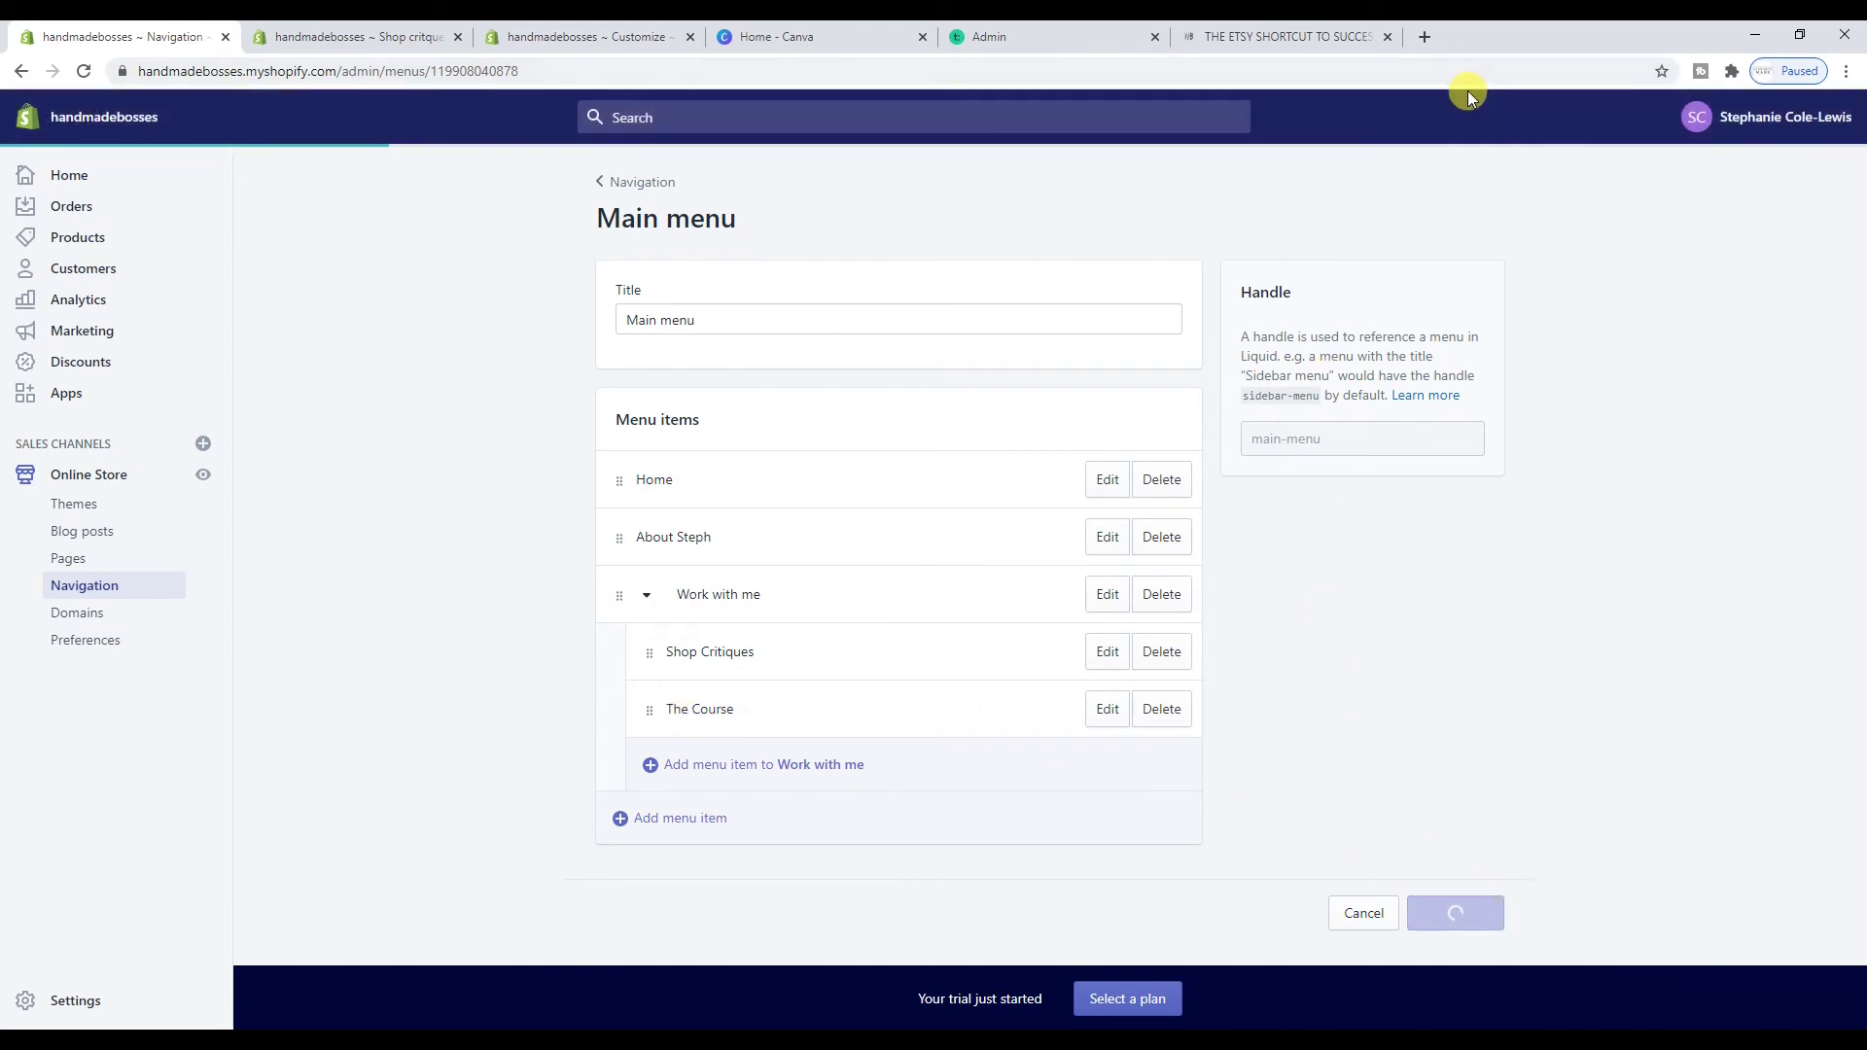
Reload the theme editor and check the store header's menu, including the "Work with me" drop-down
left_click(382, 32)
left_click(583, 36)
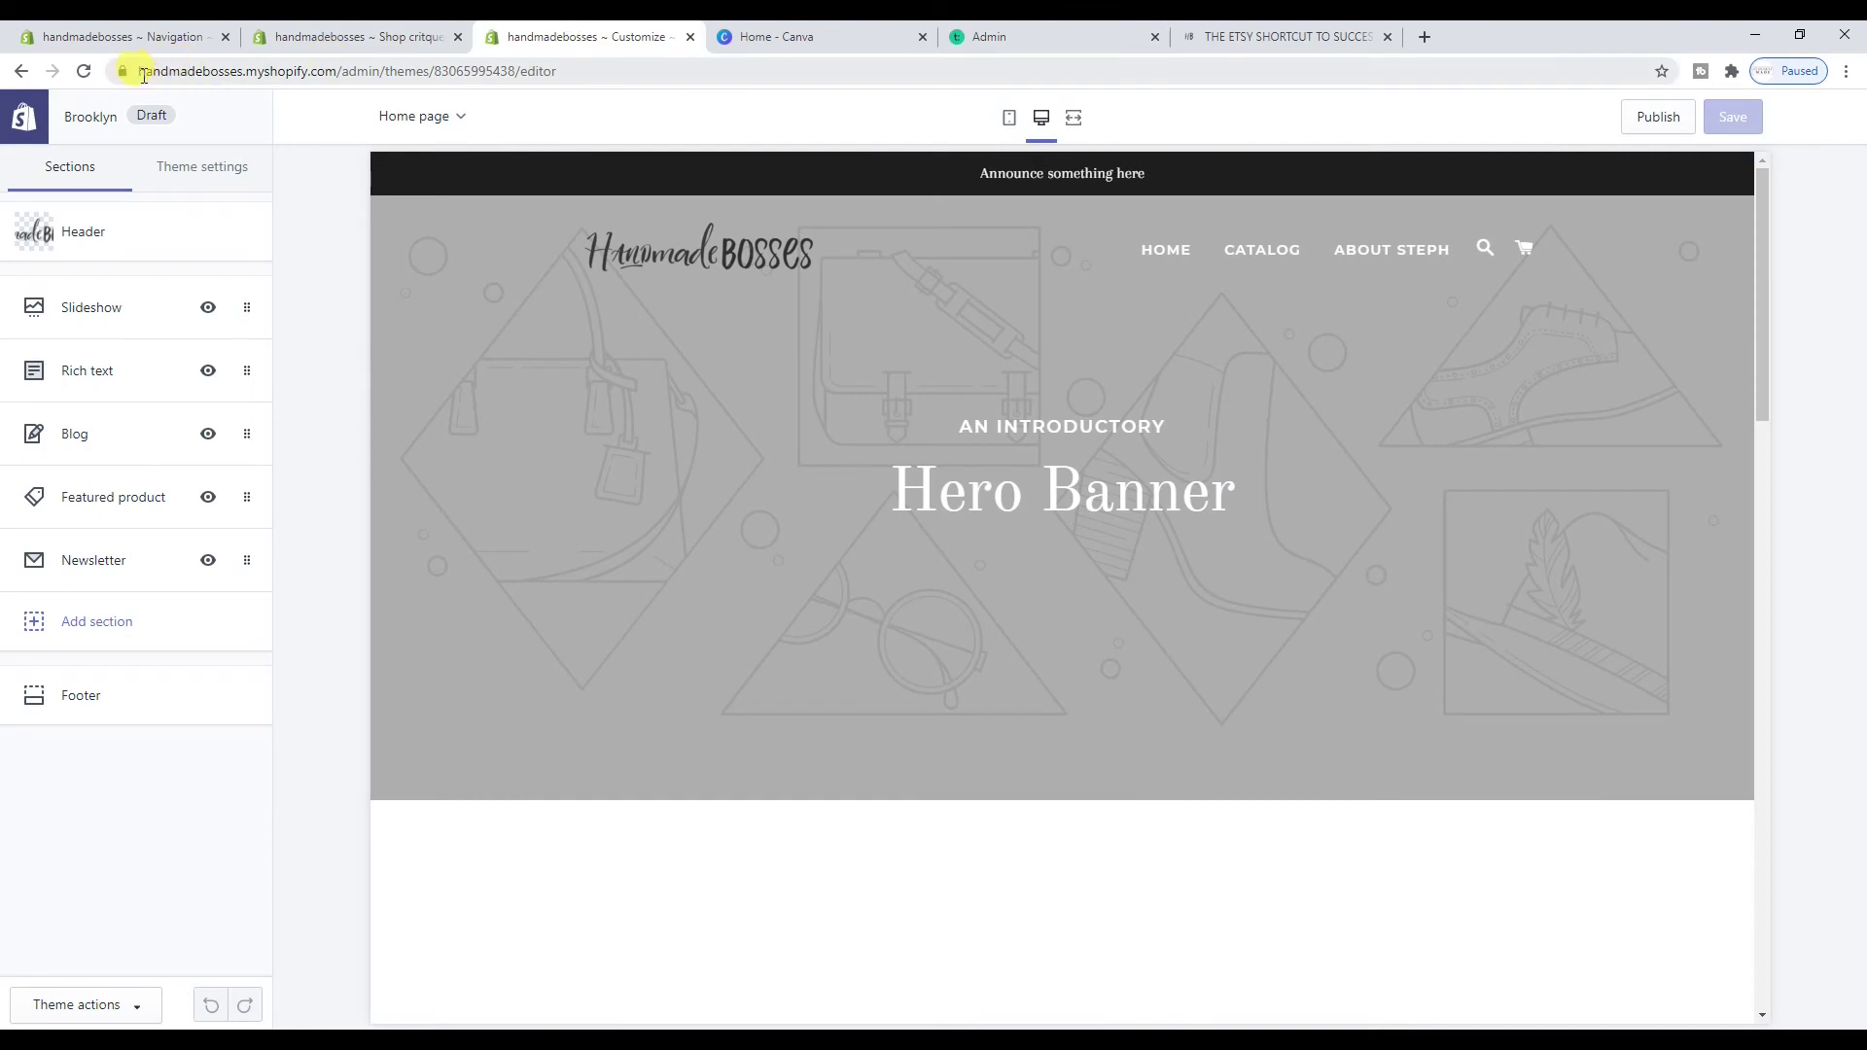
left_click(84, 71)
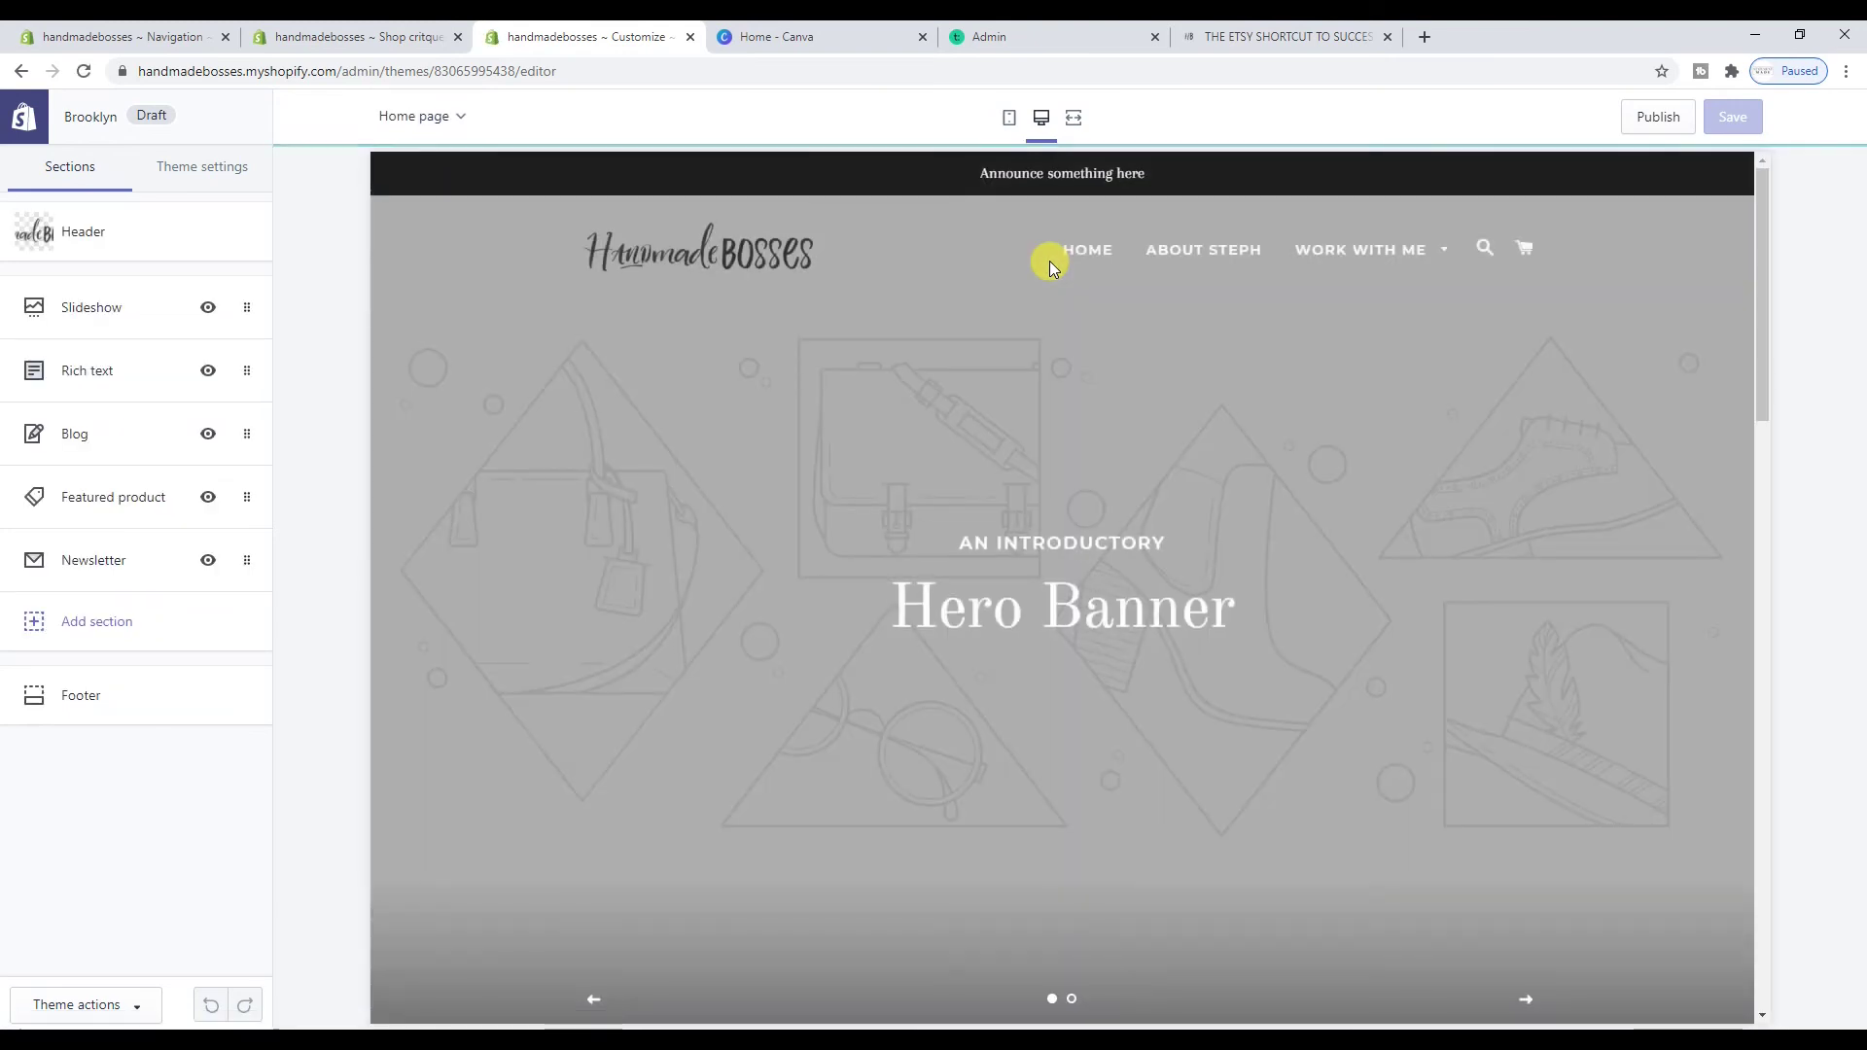
mouse_move(1384, 253)
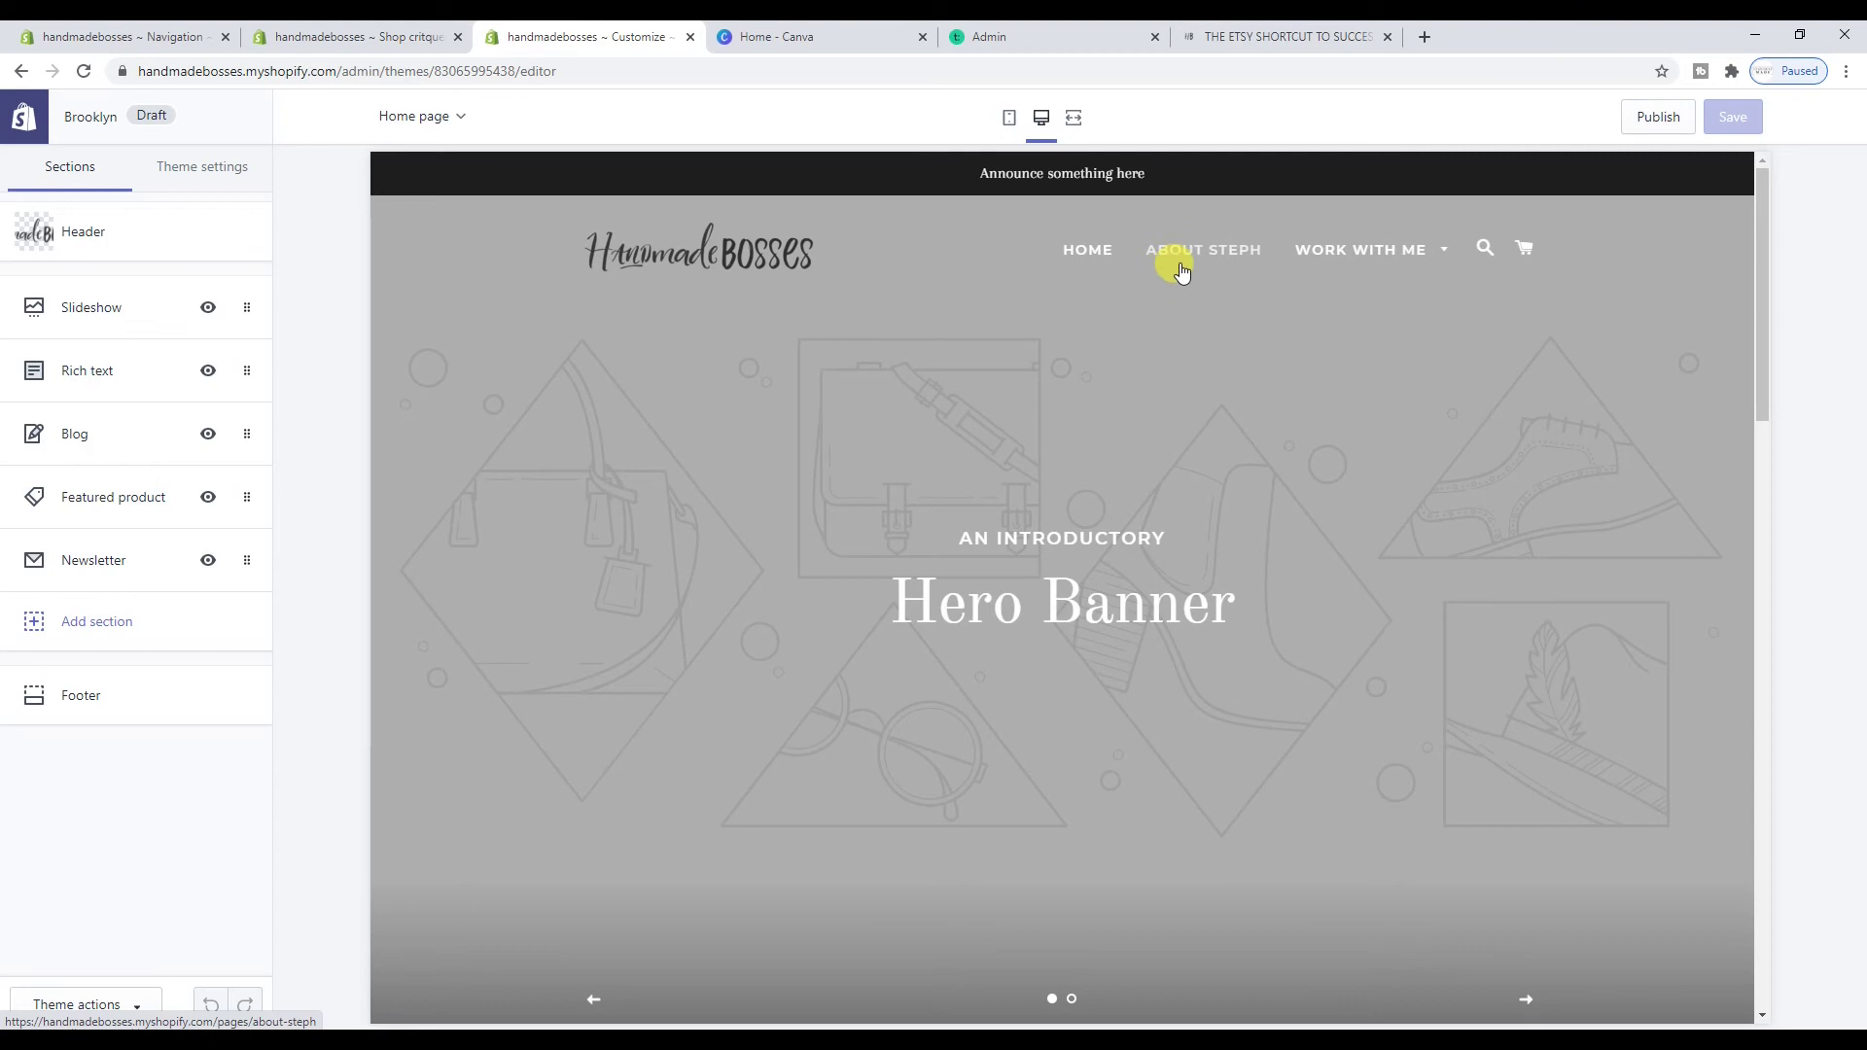
mouse_move(1303, 245)
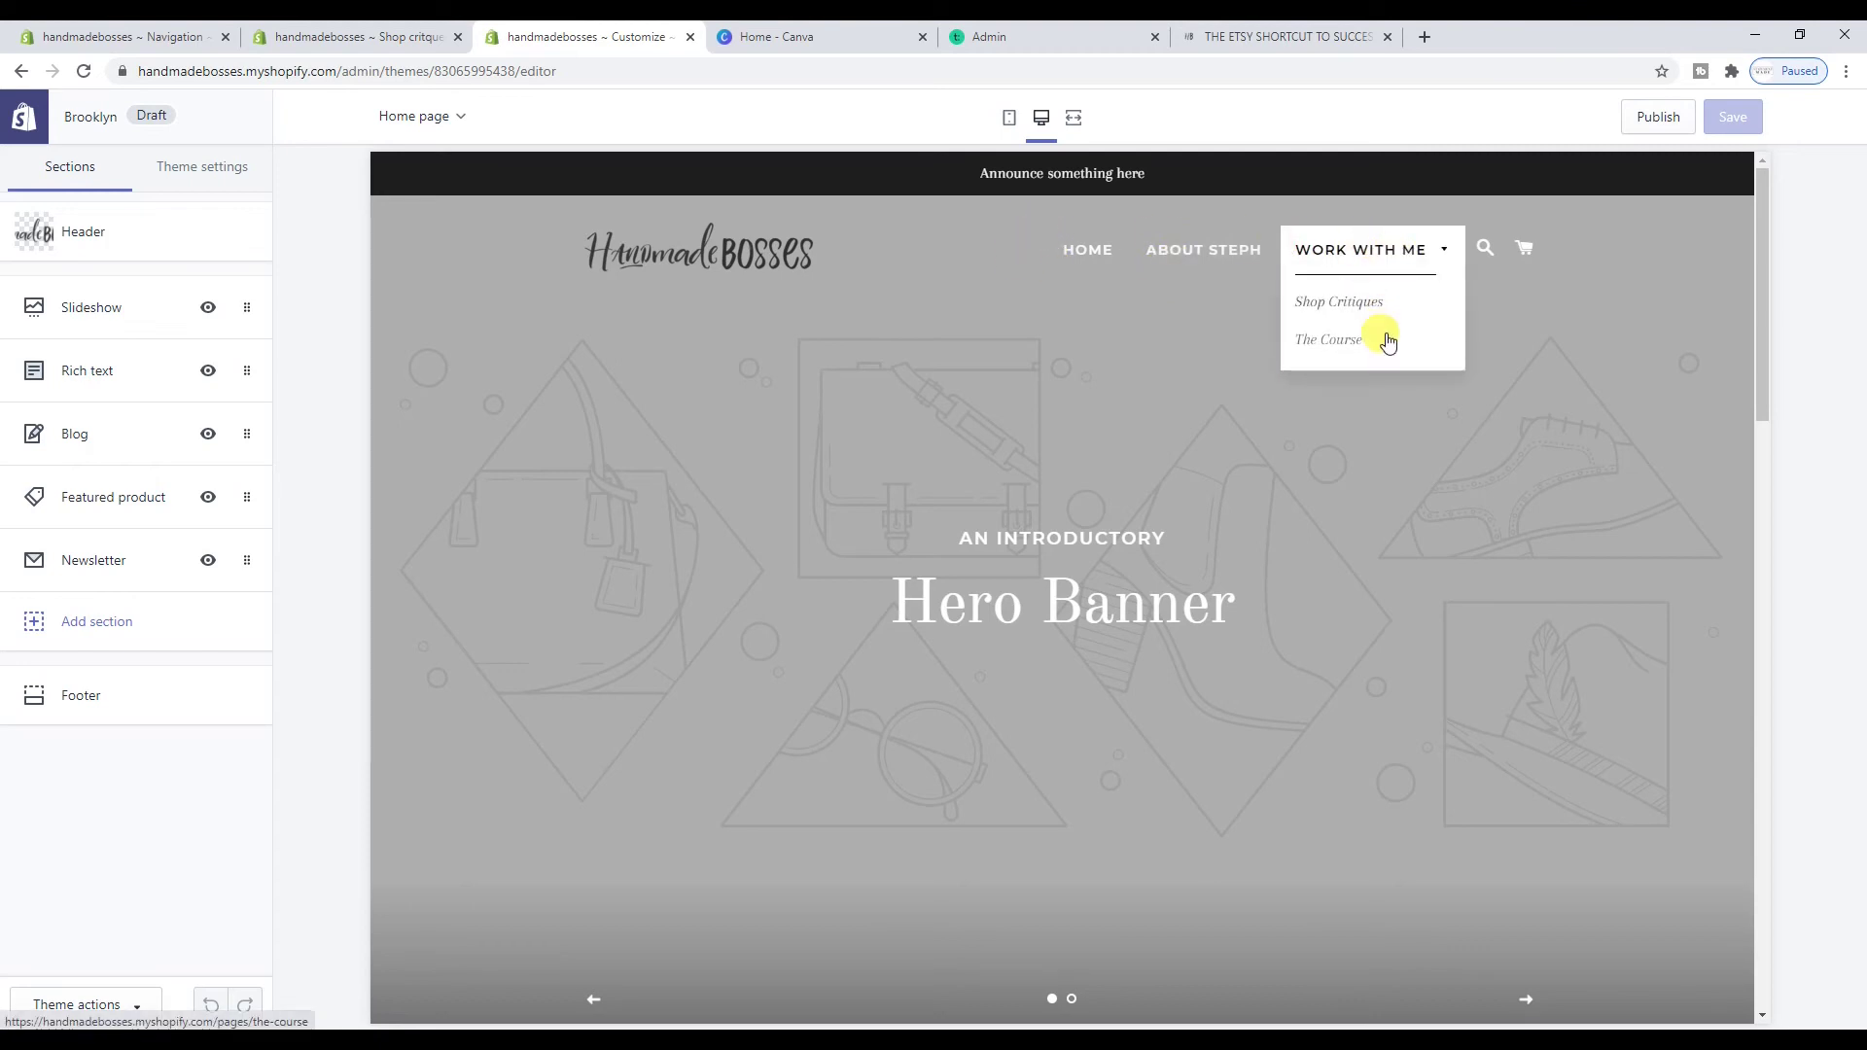
Preview the store in mobile view, expand "Work with me" in its menu and open the linked page
left_click(1008, 117)
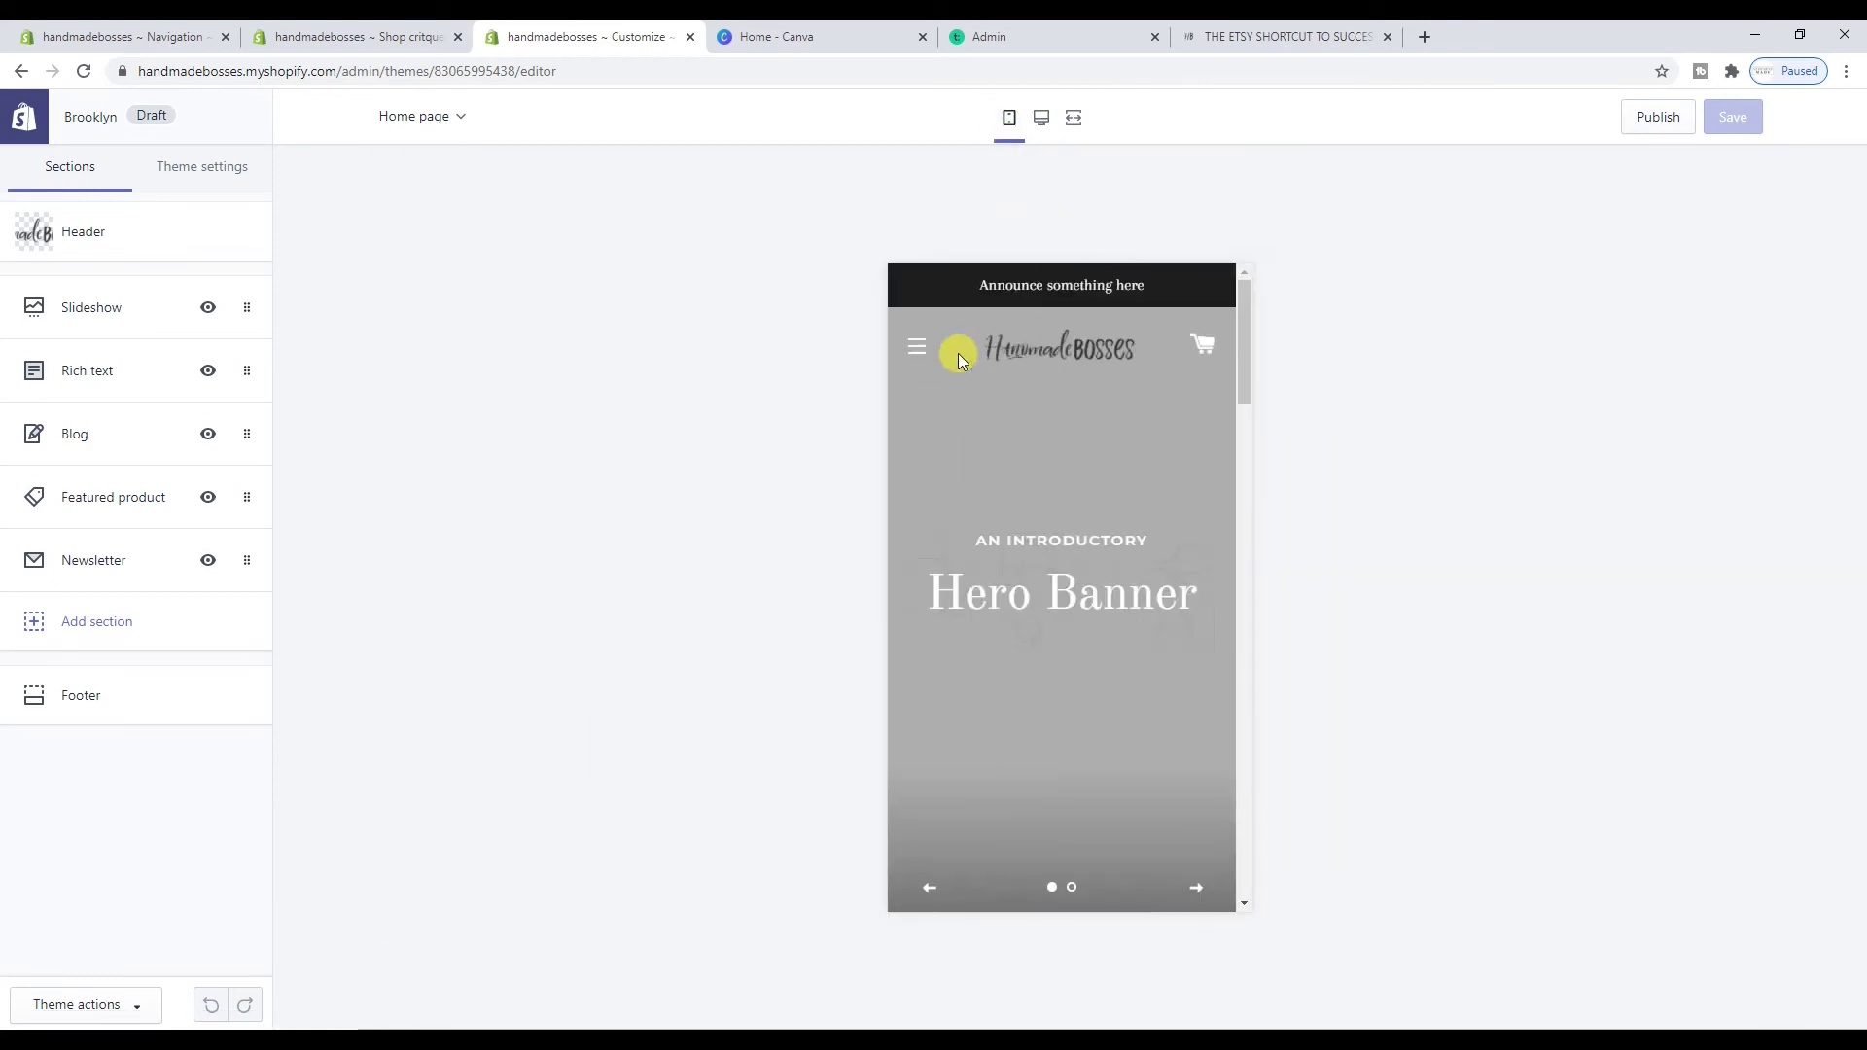
left_click(914, 347)
left_click(1155, 430)
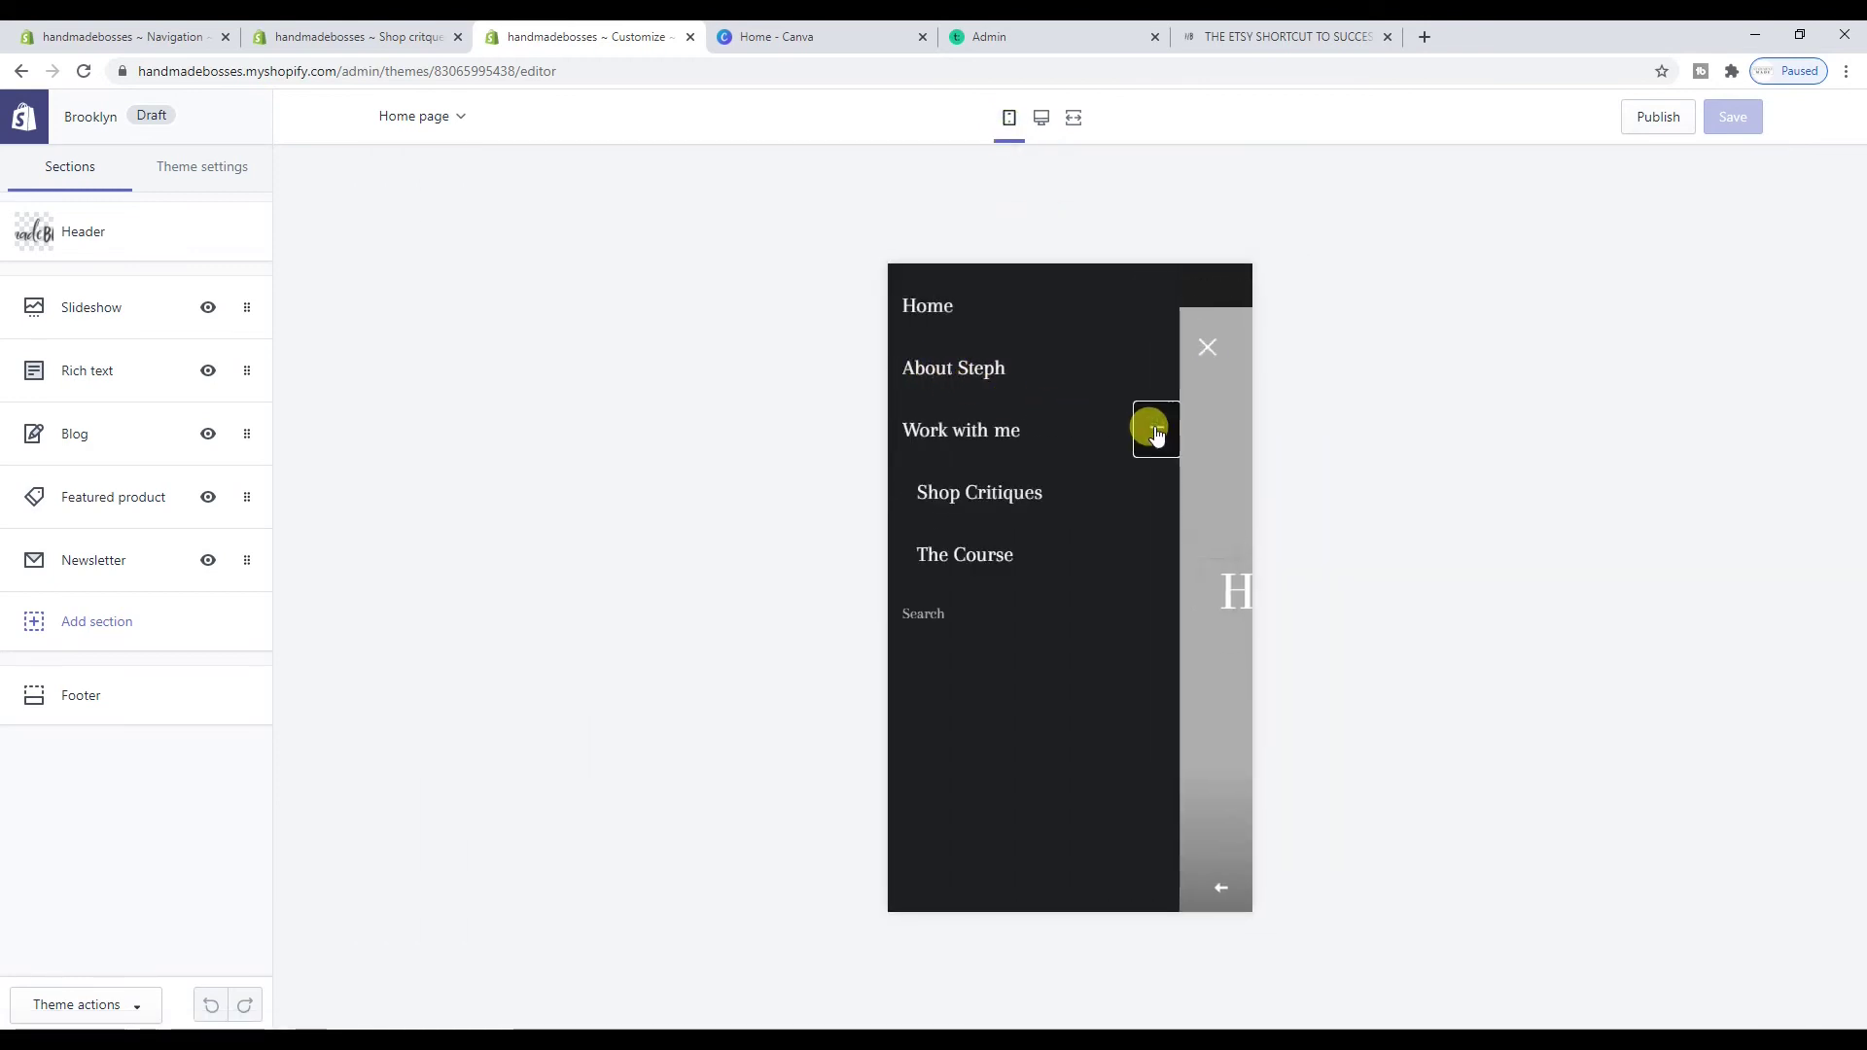
left_click(992, 430)
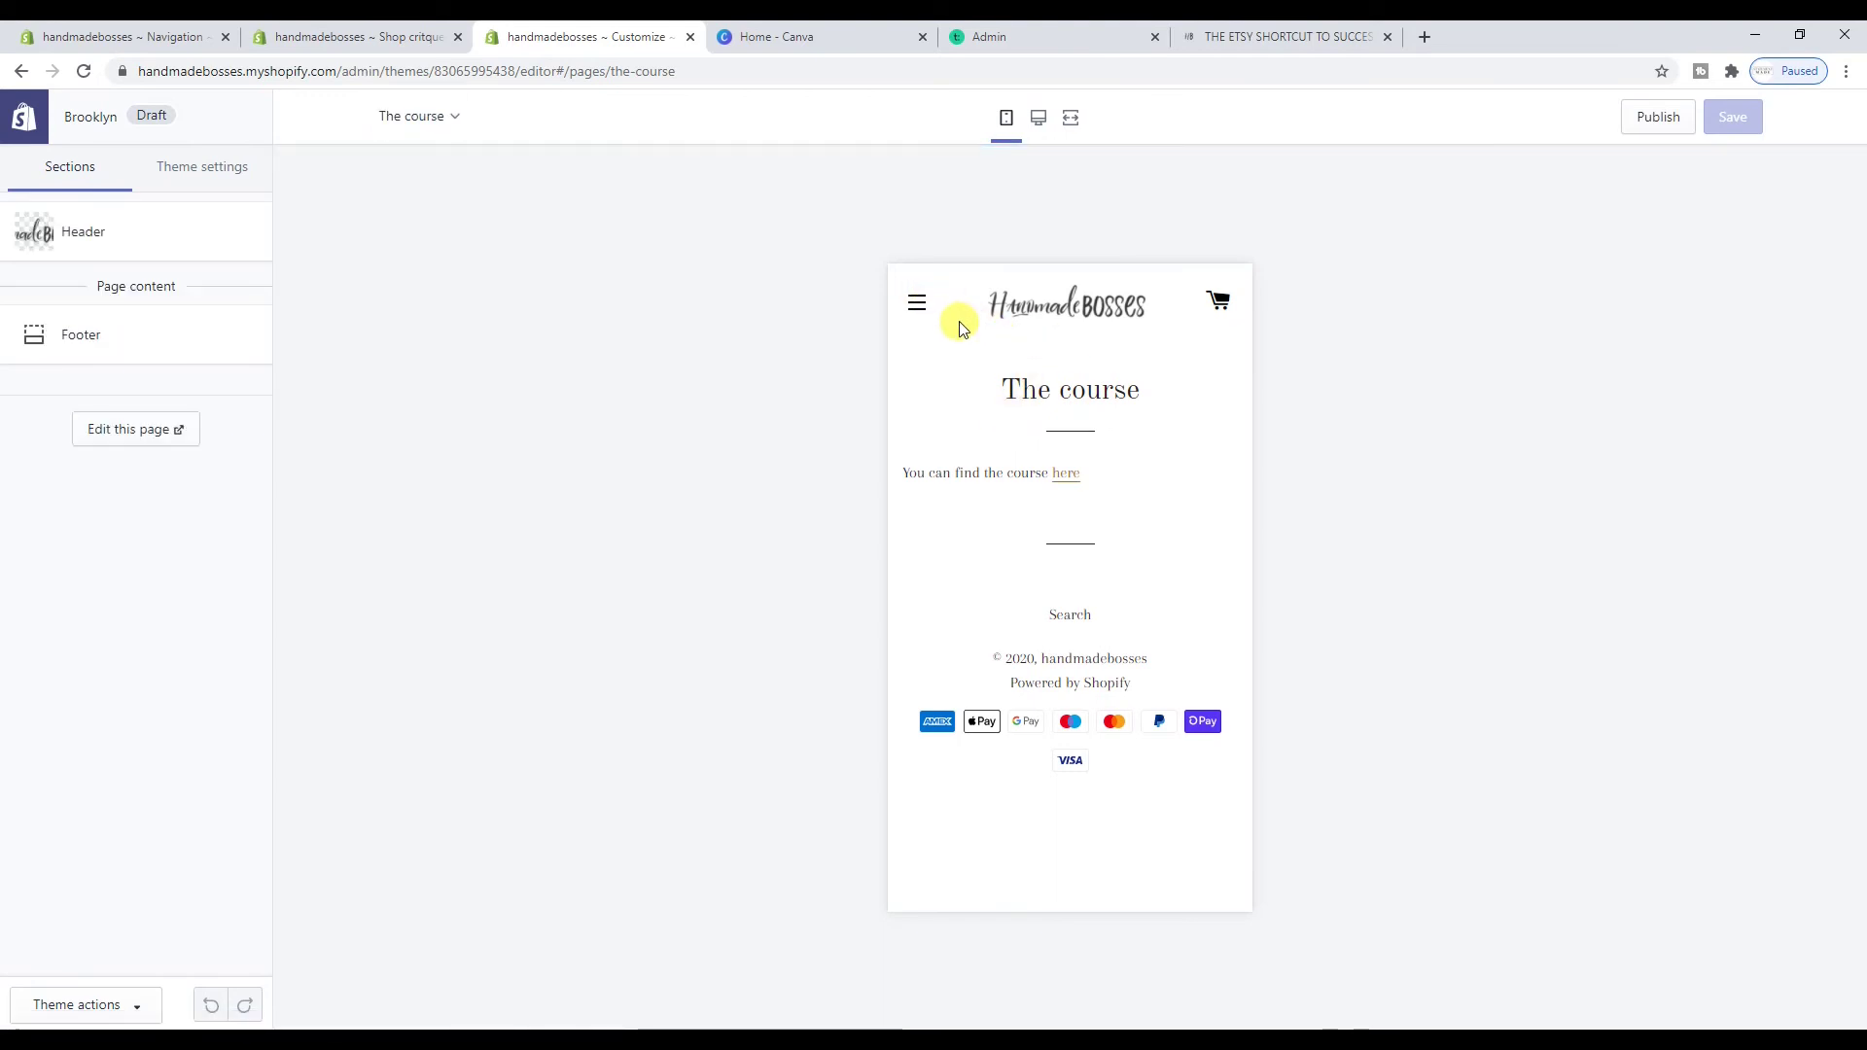
Test the "here" link on the course page without leaving the editor, and return the preview to the desktop home page
left_click(1070, 476)
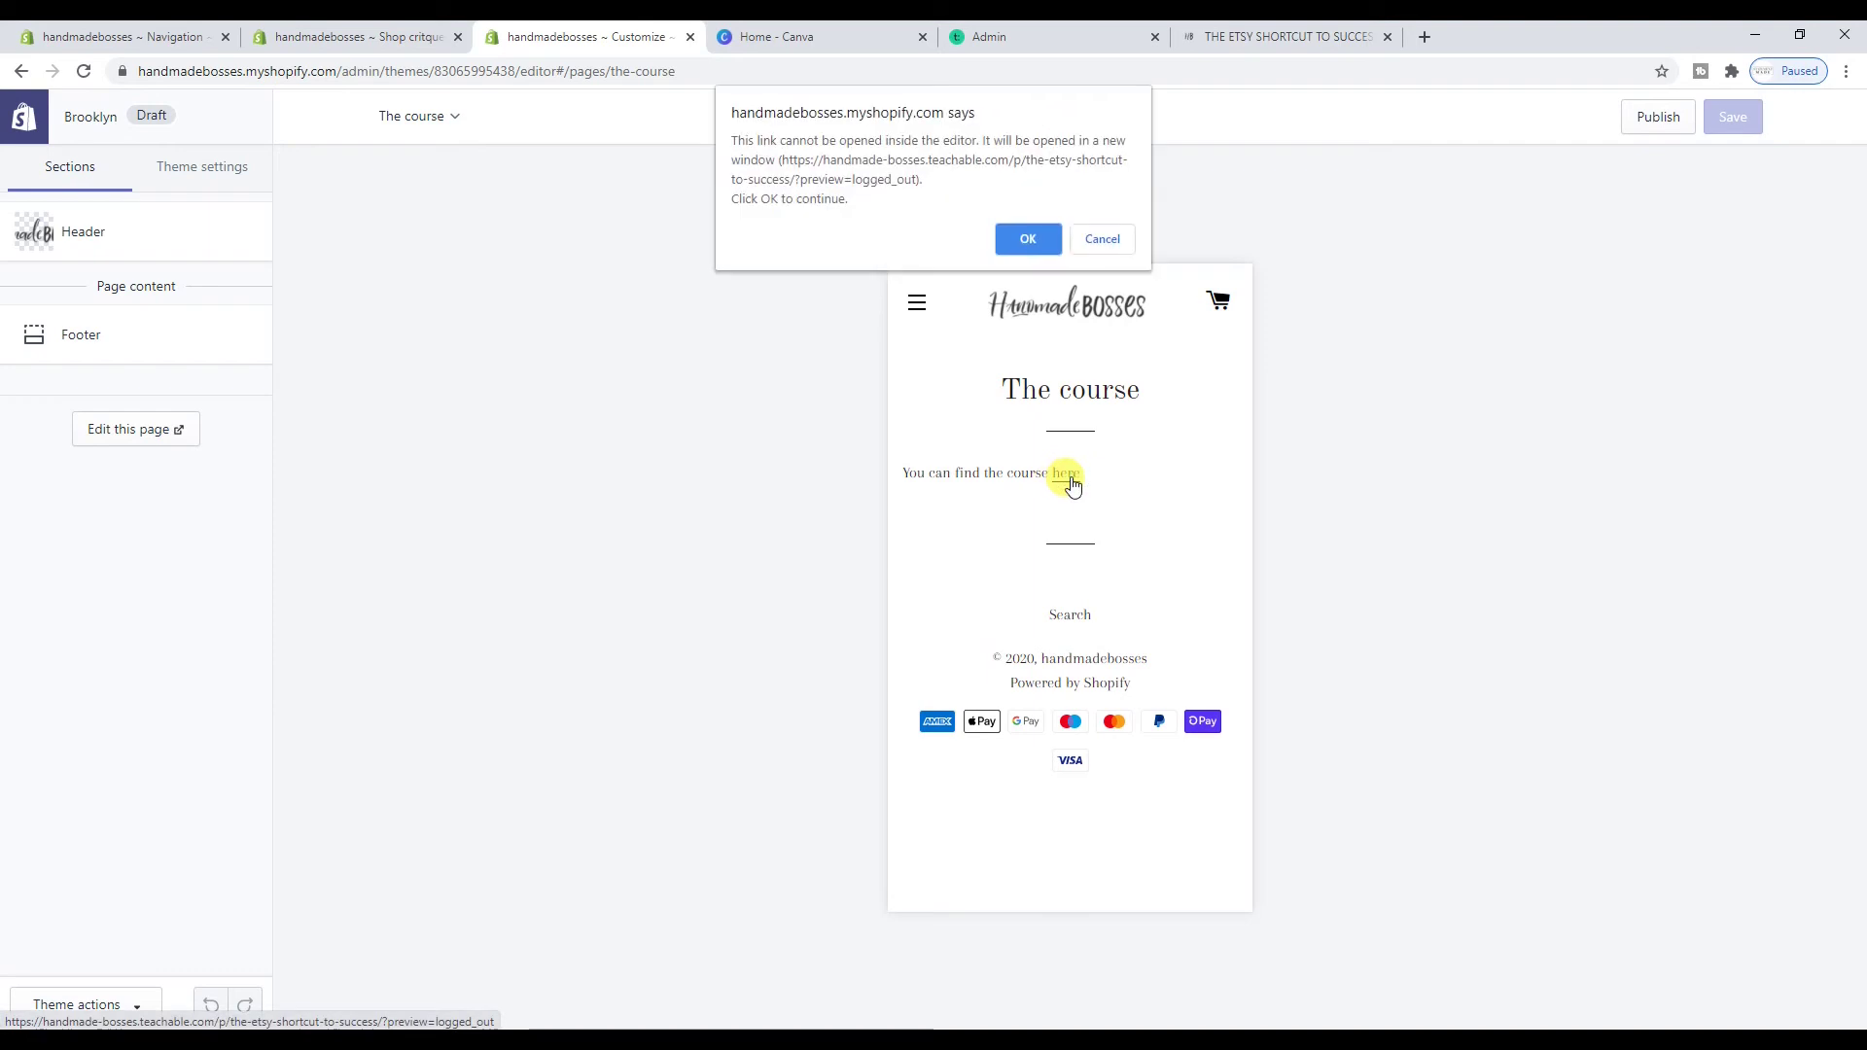
left_click(1112, 246)
left_click(1038, 116)
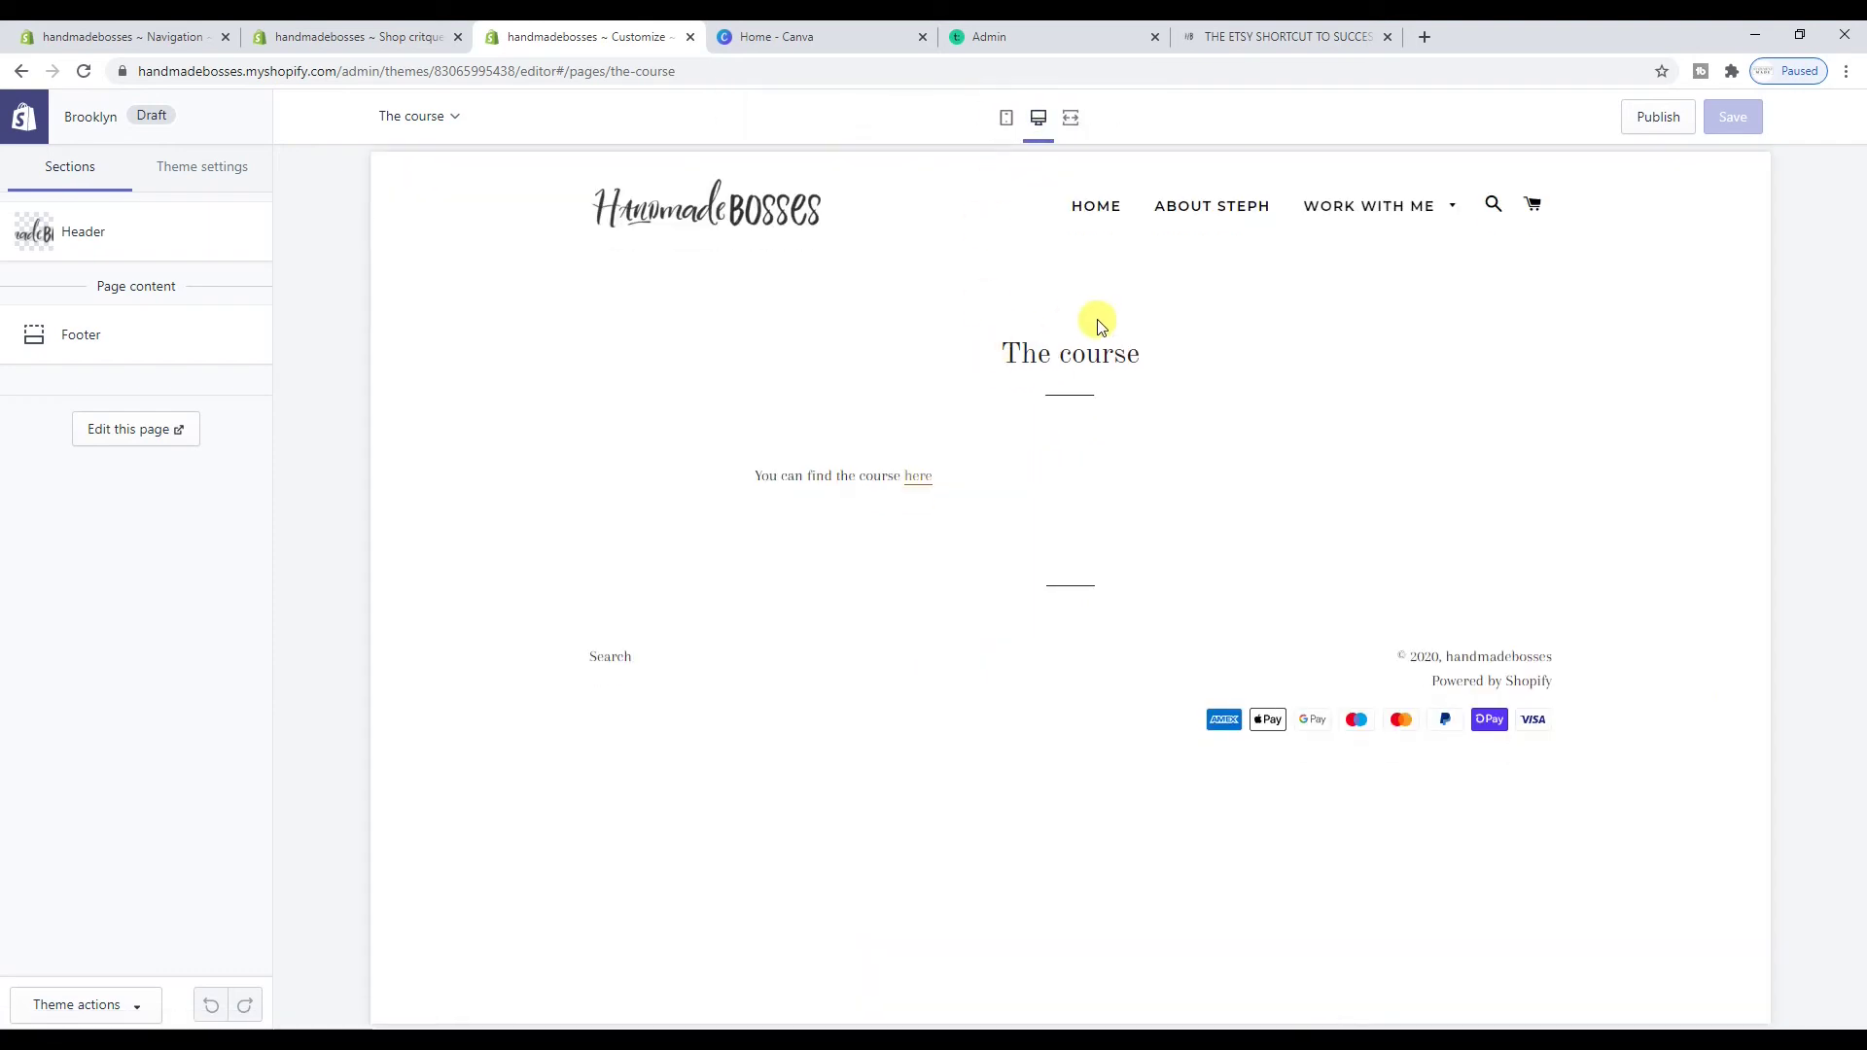
left_click(760, 207)
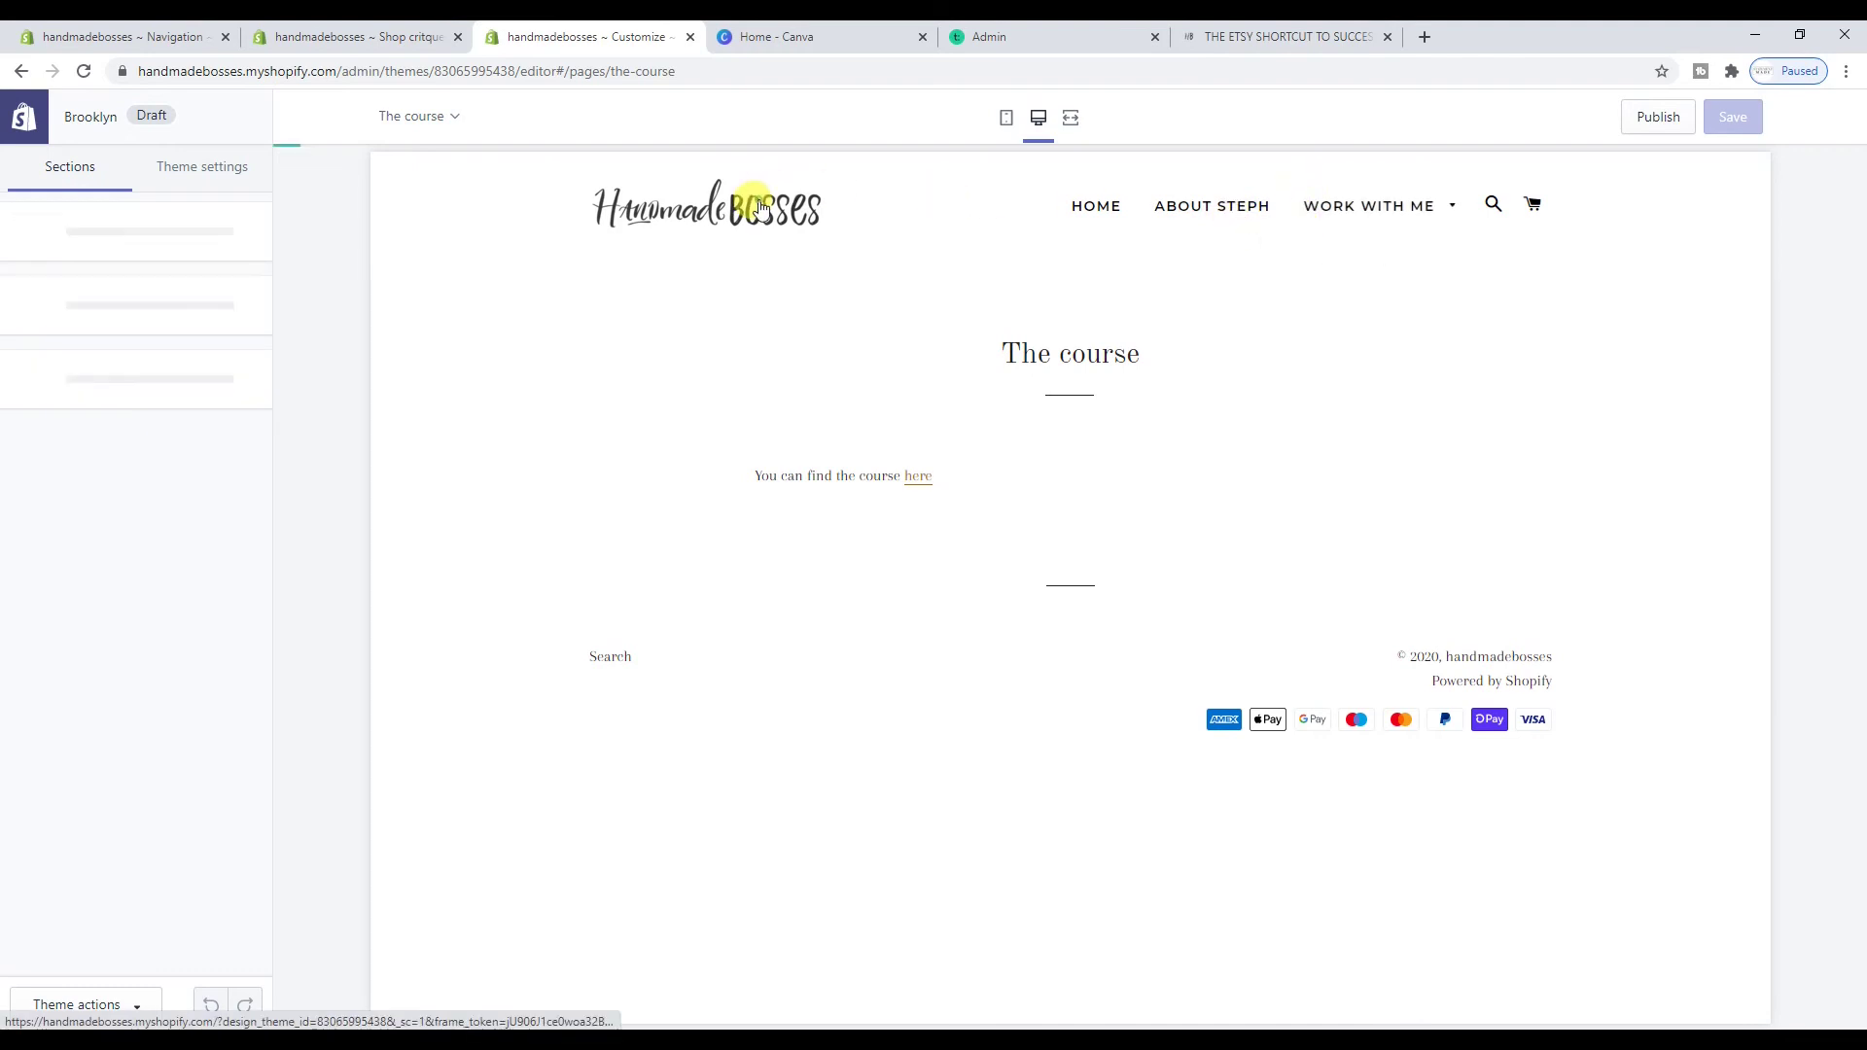
left_click(350, 36)
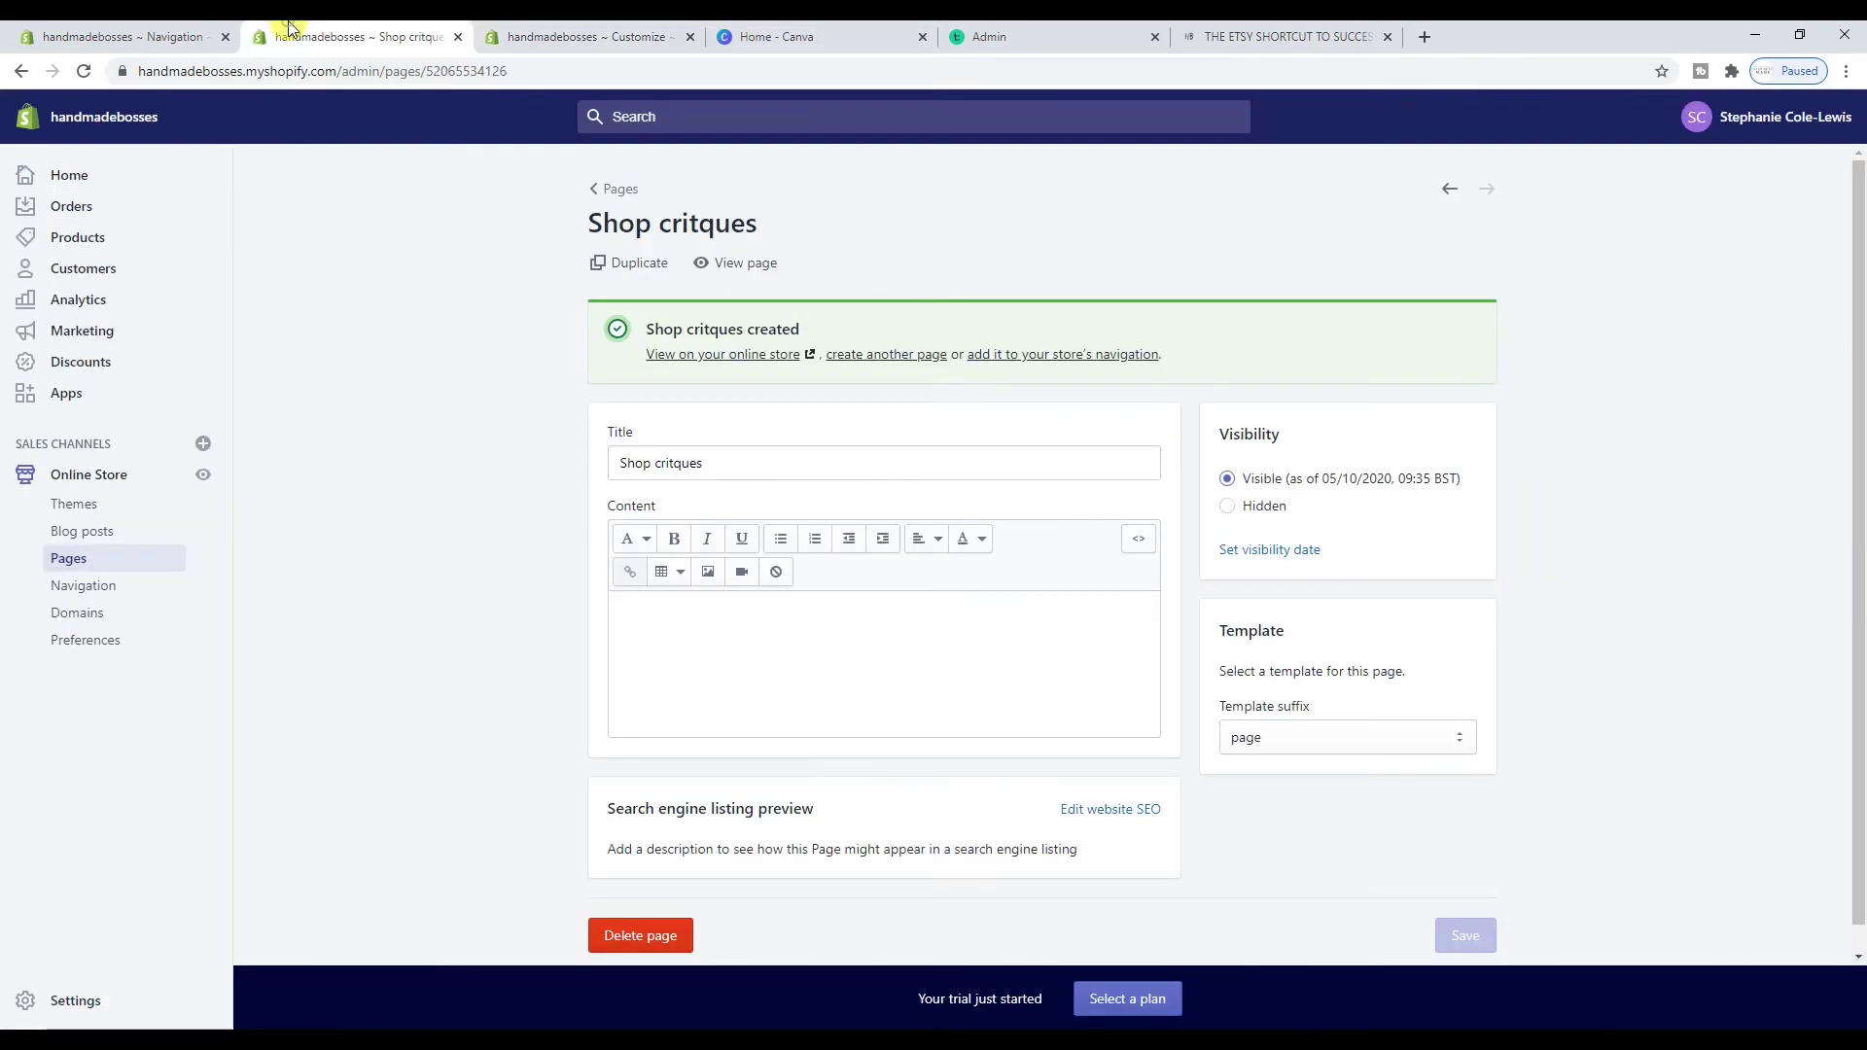
left_click(209, 29)
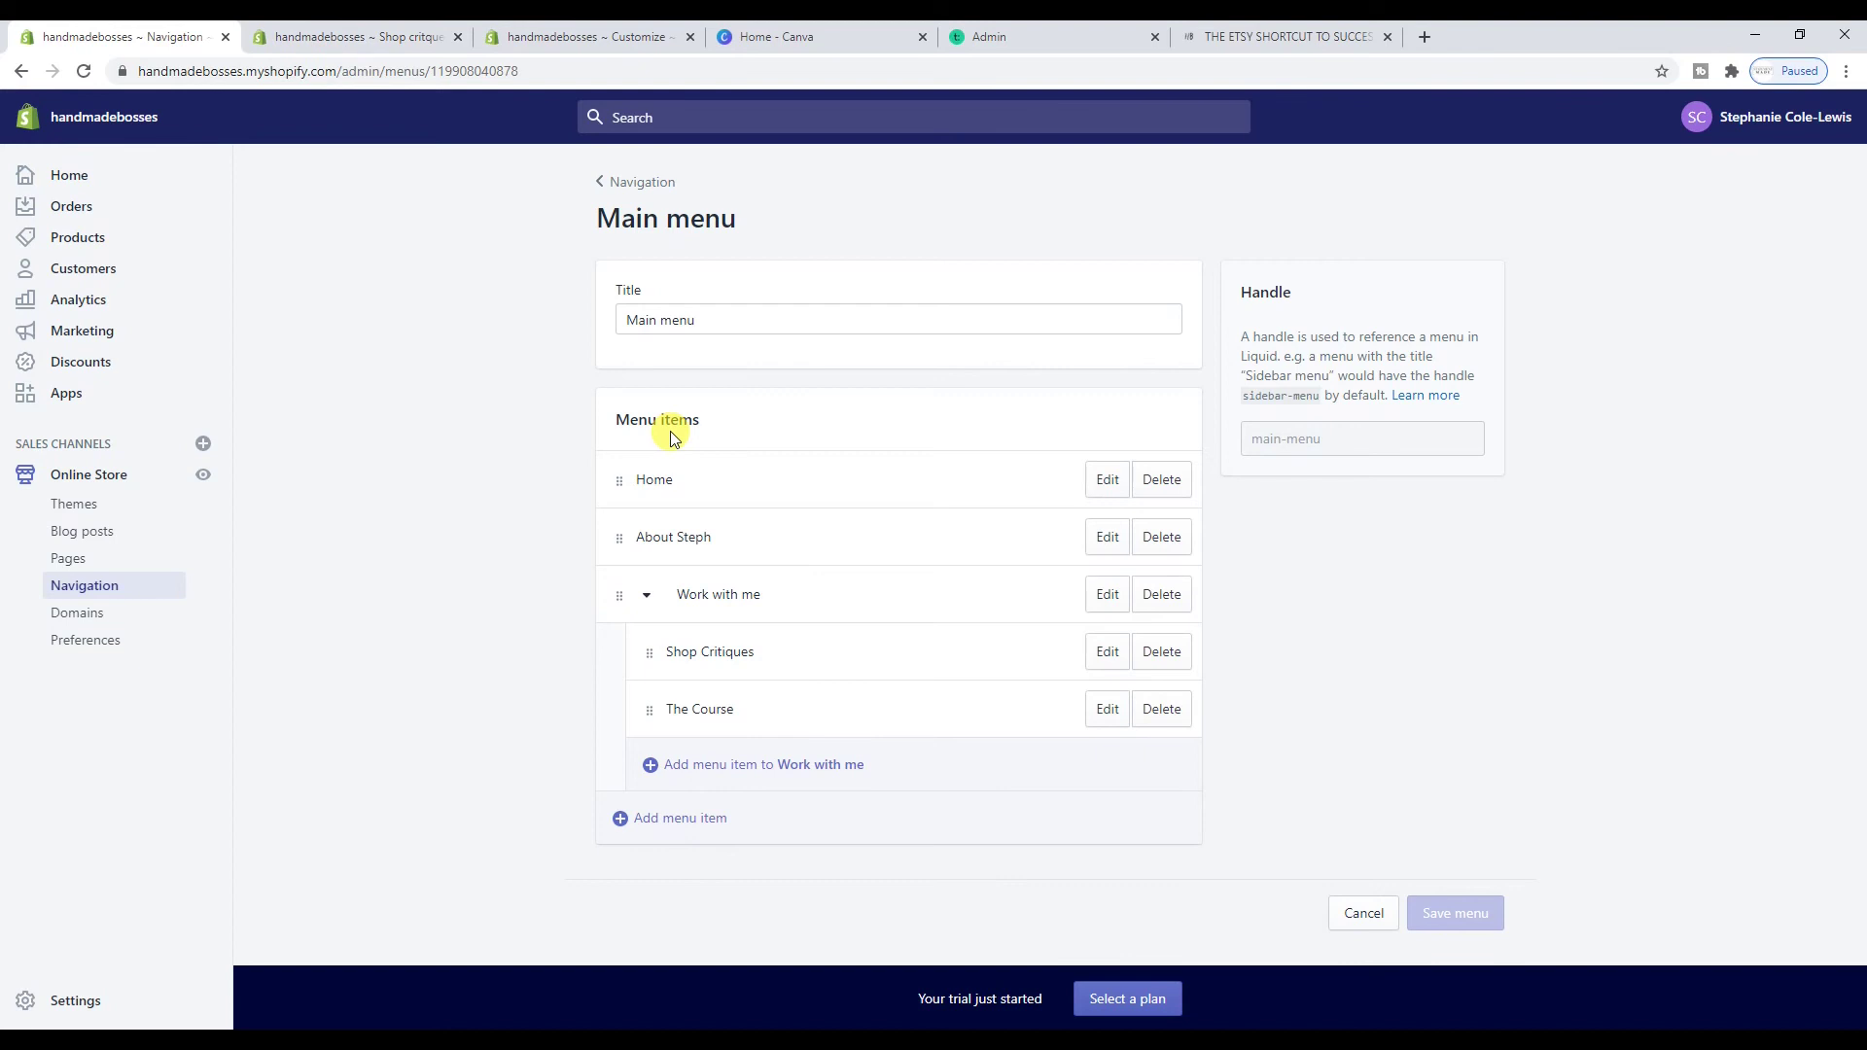
left_click(549, 32)
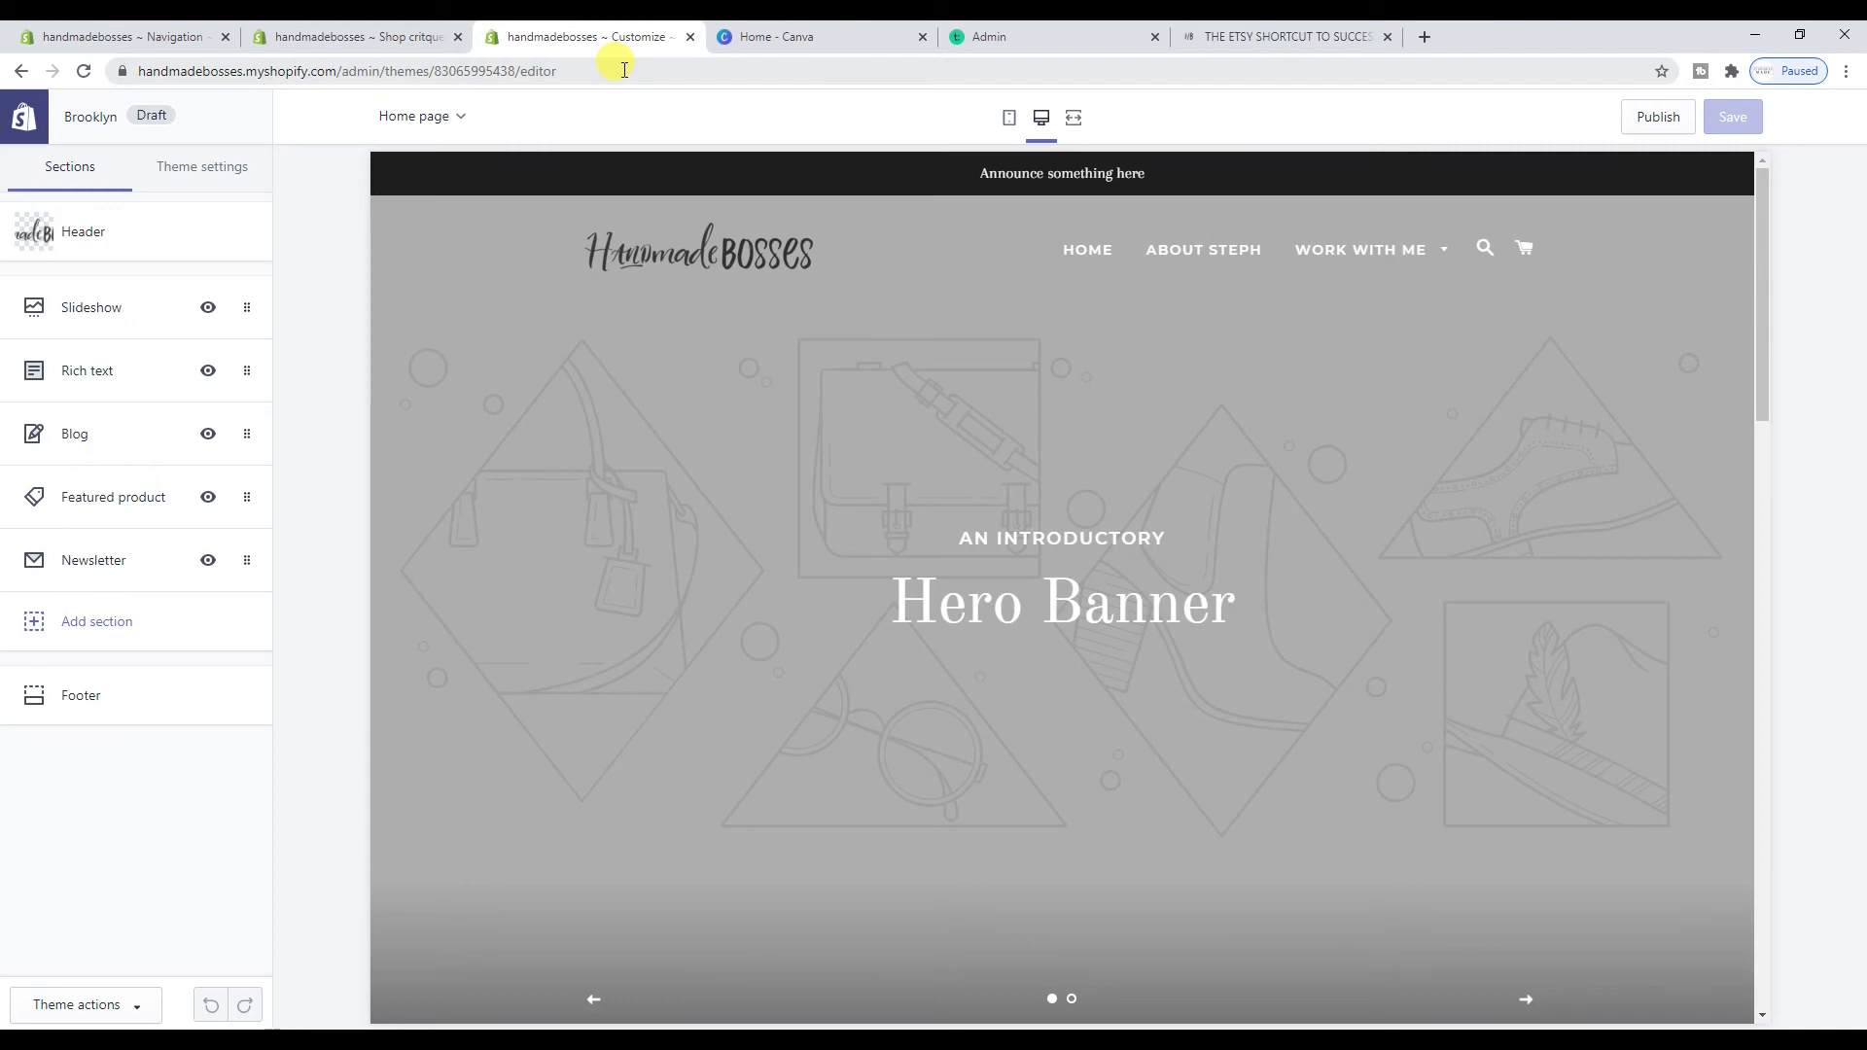
left_click(398, 32)
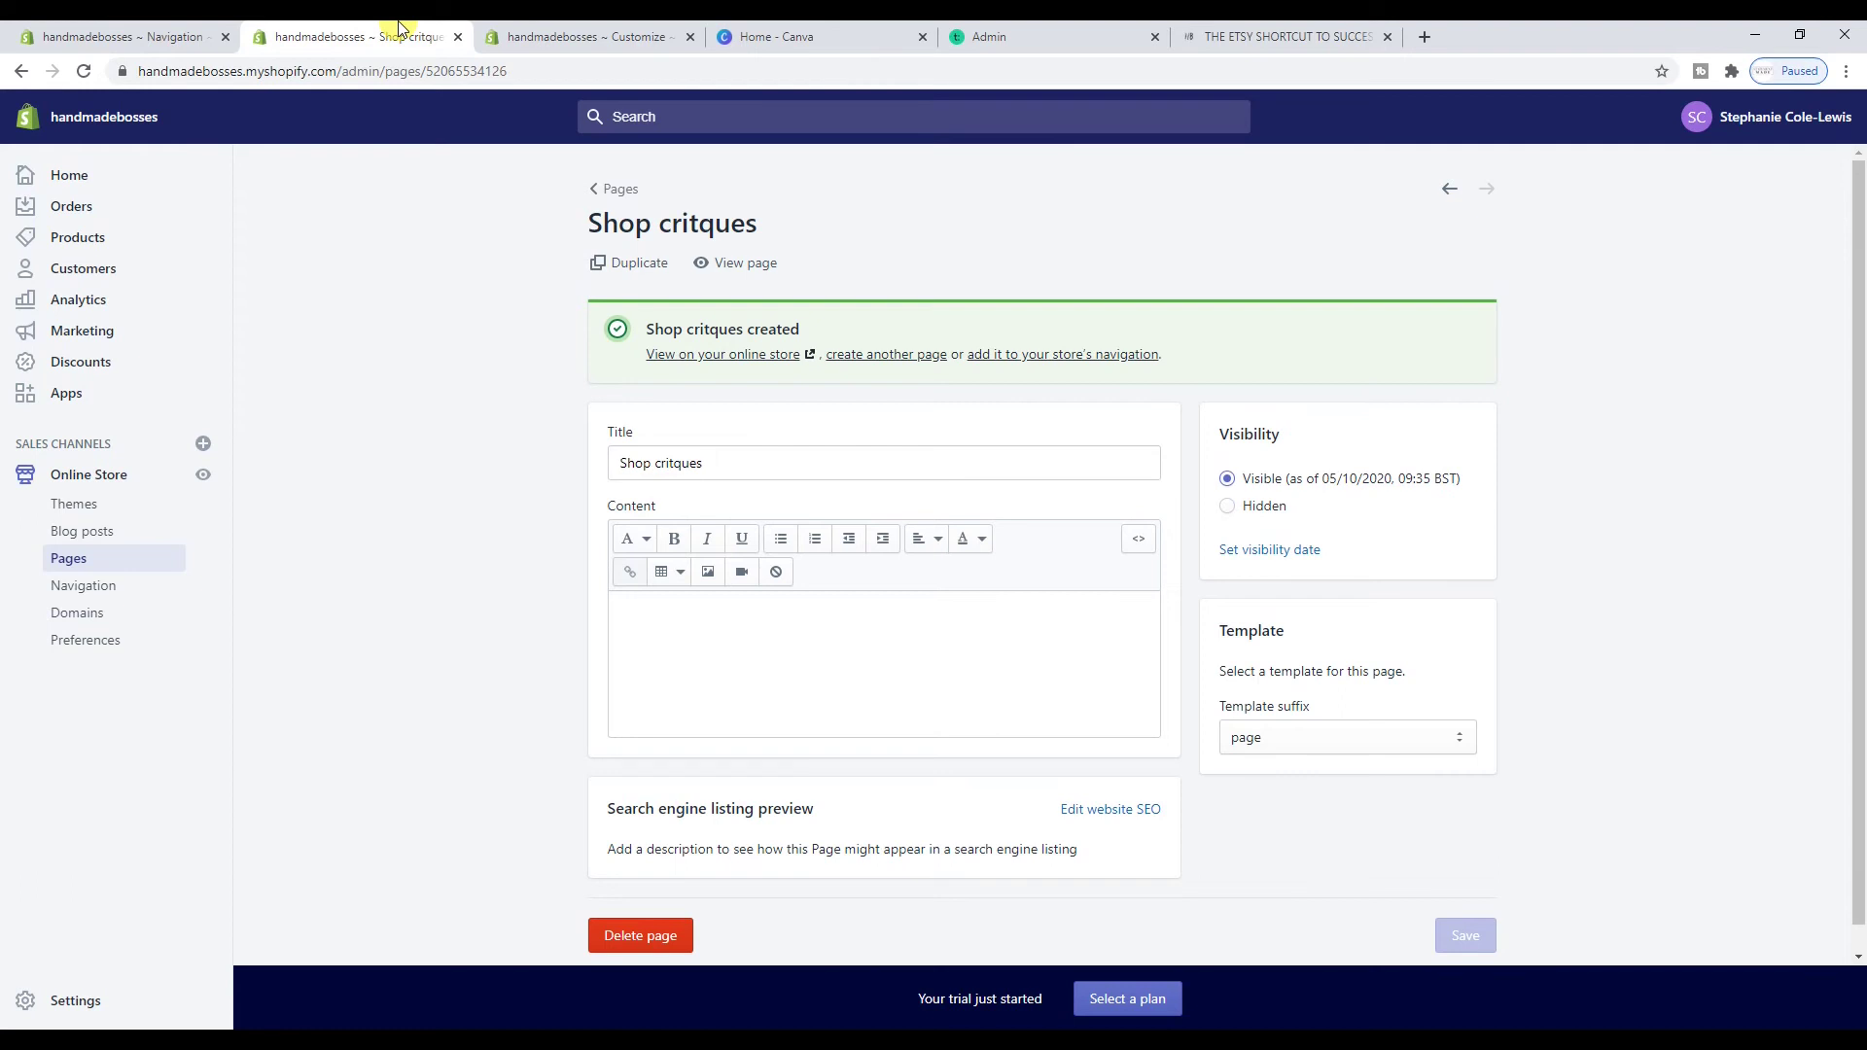
Look through the home page in the theme editor preview from the header down to the newsletter and footer
left_click(554, 37)
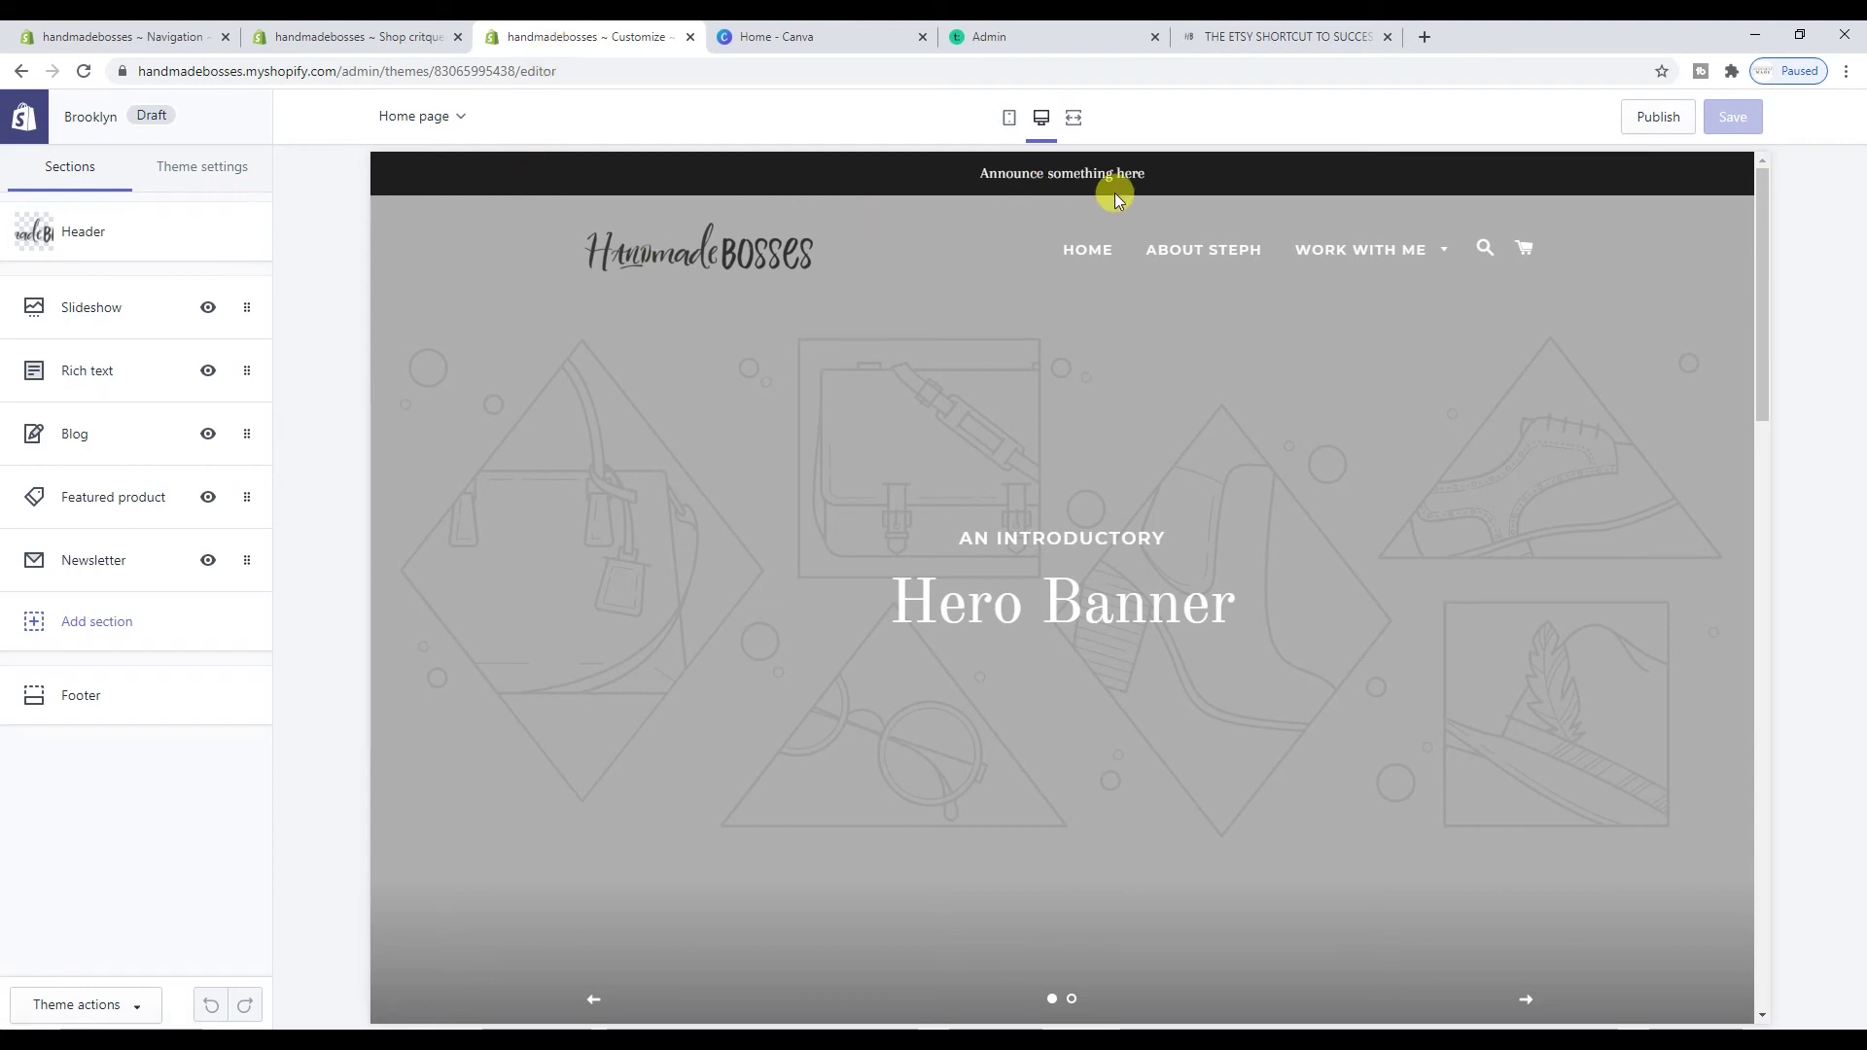
scroll(1060, 277, "down", 15)
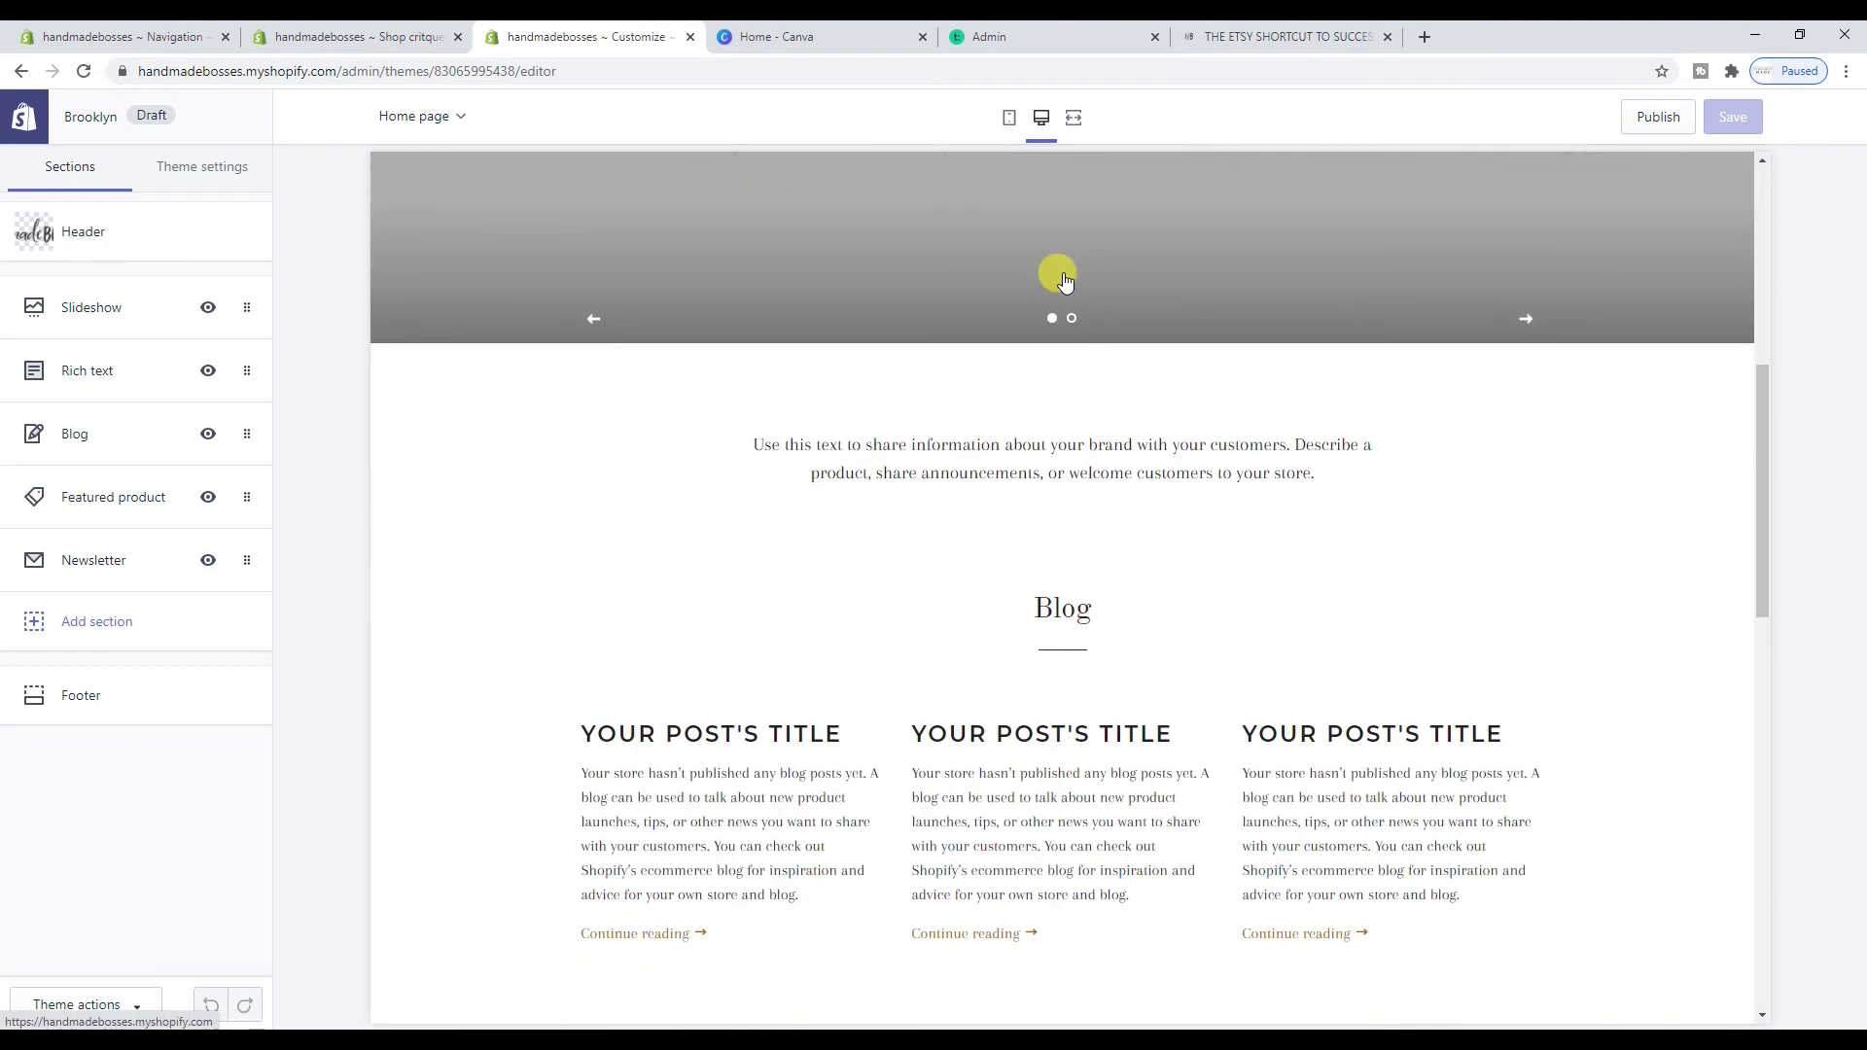
scroll(1020, 667, "down", 6)
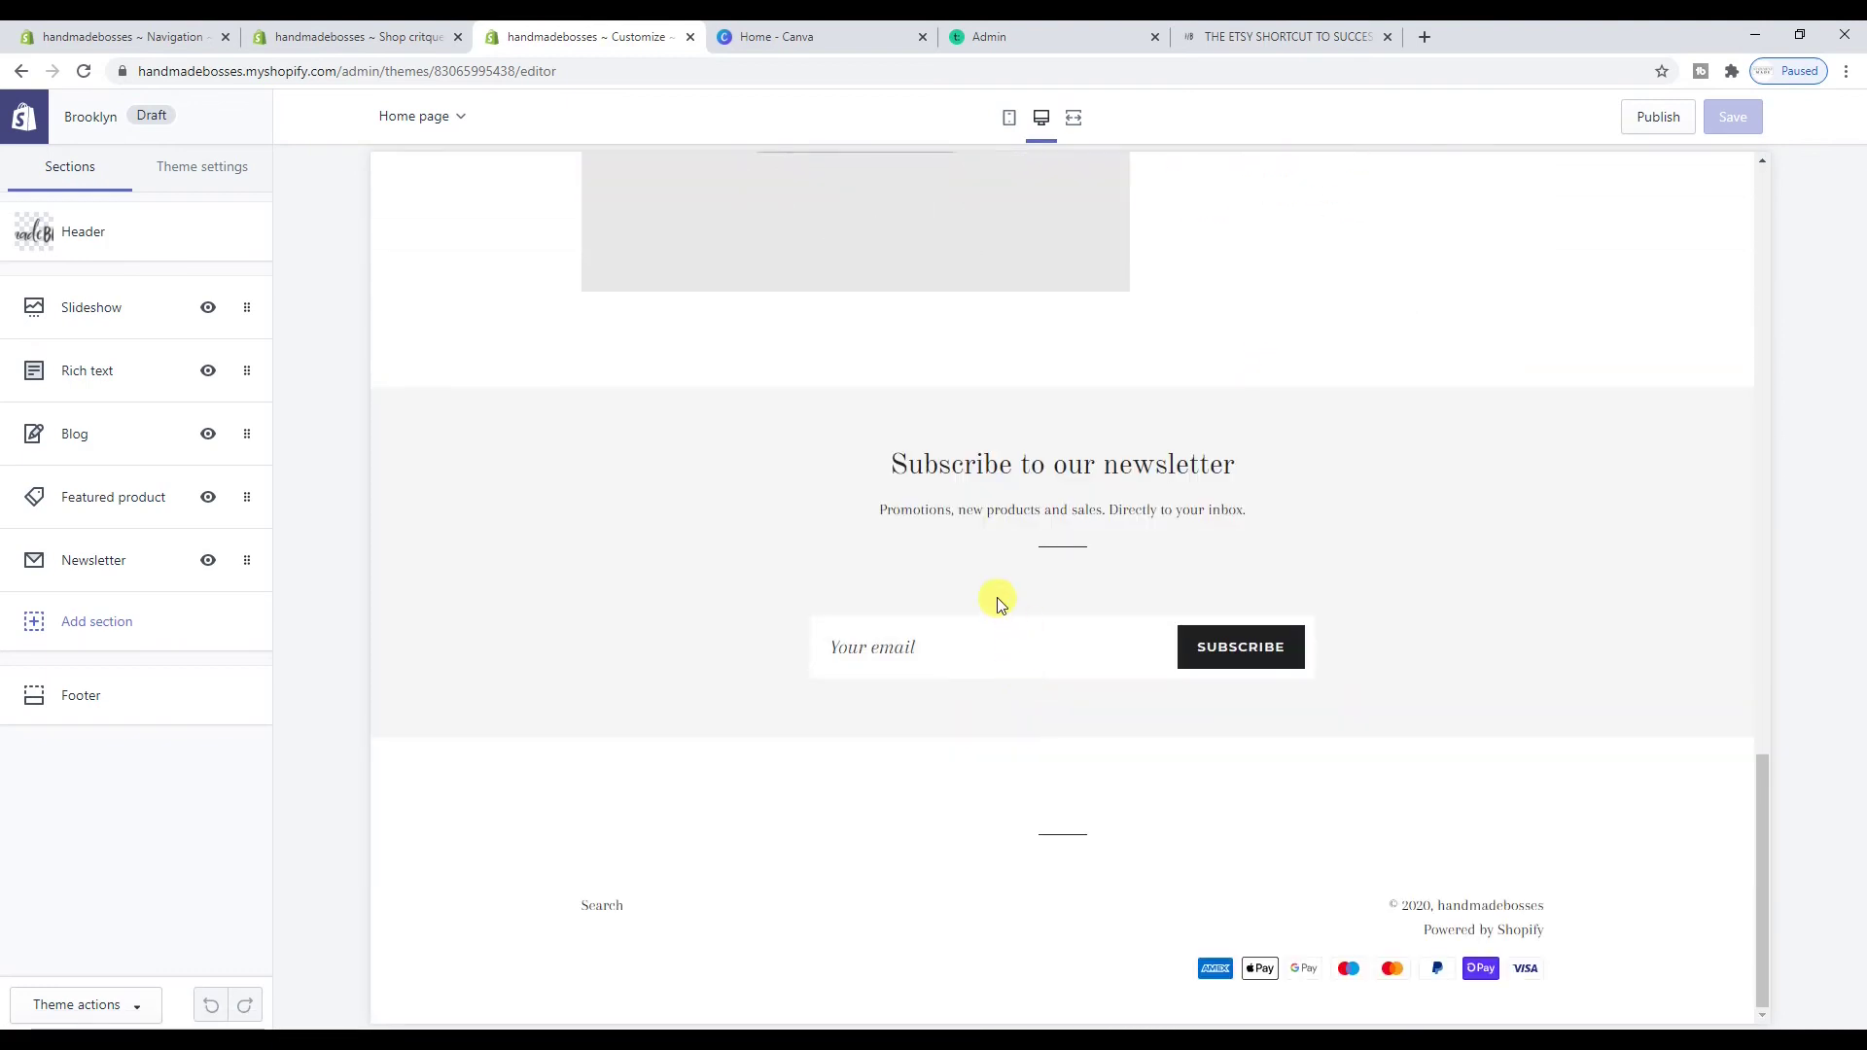
scroll(996, 597, "up", 10)
scroll(996, 597, "up", 5)
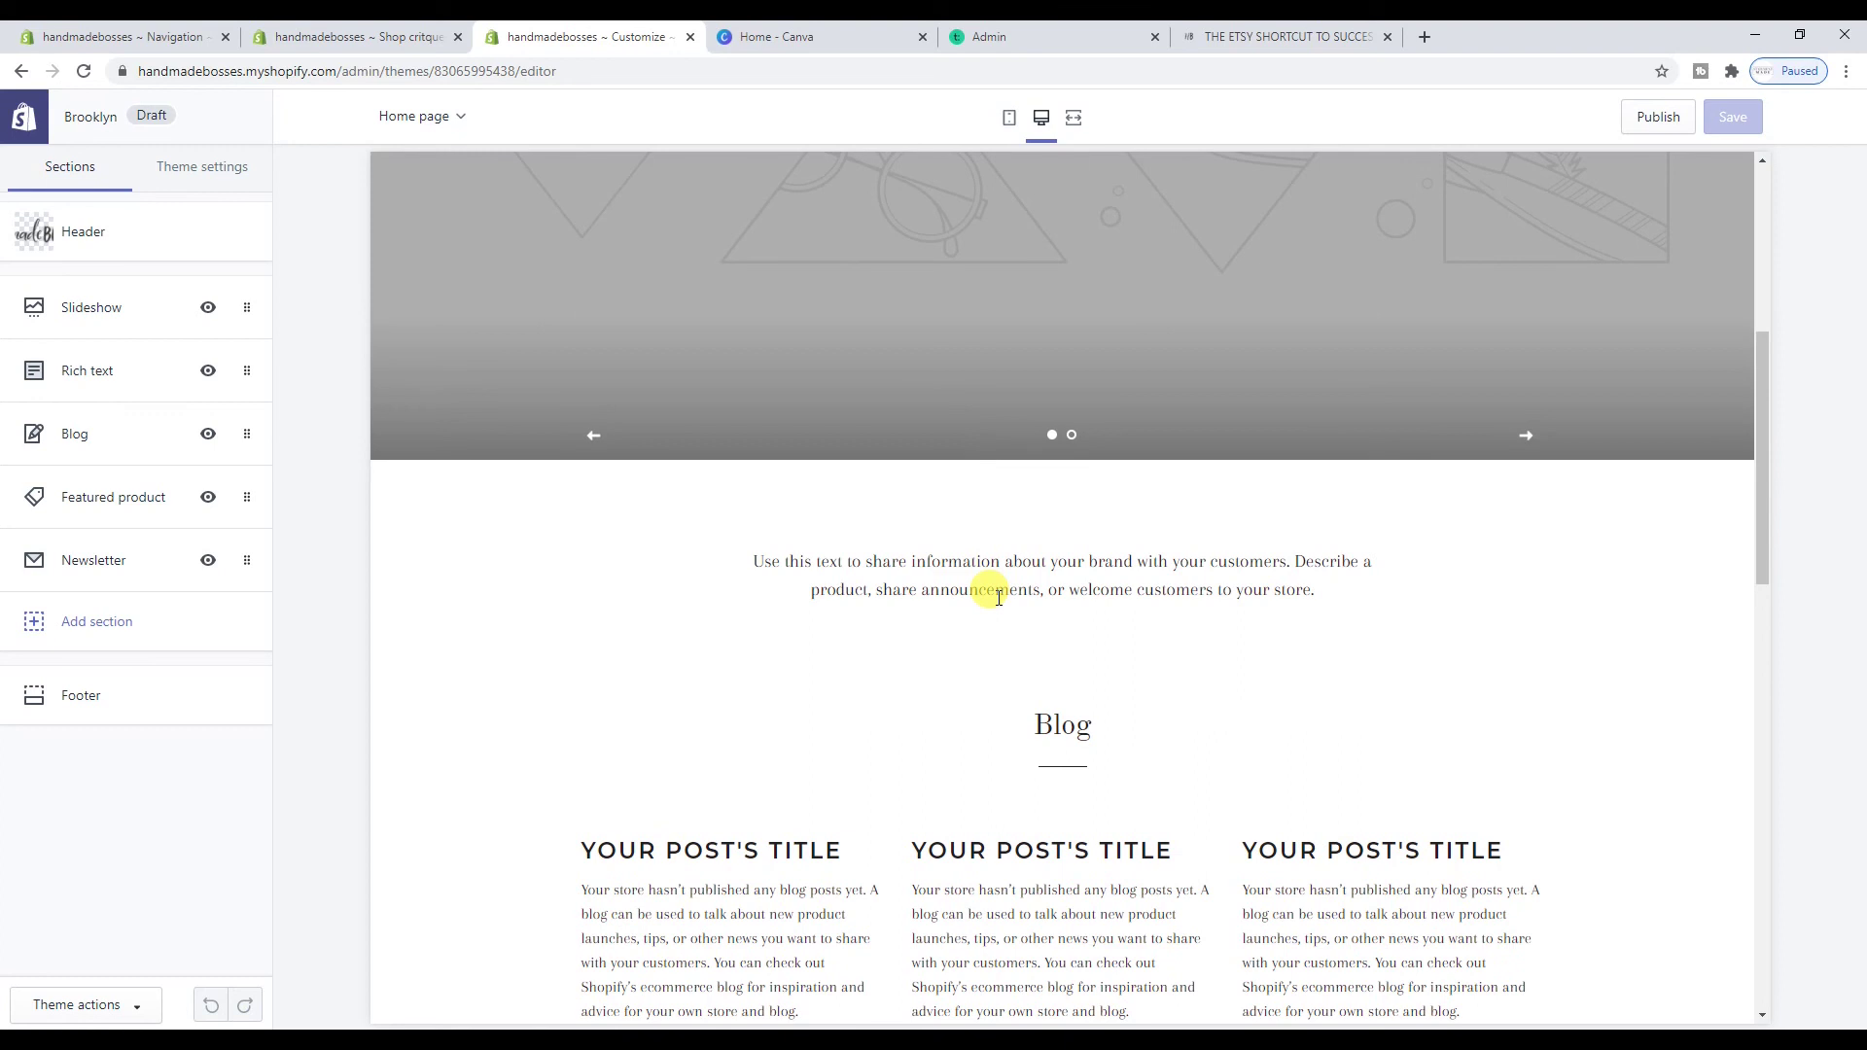
scroll(998, 597, "up", 5)
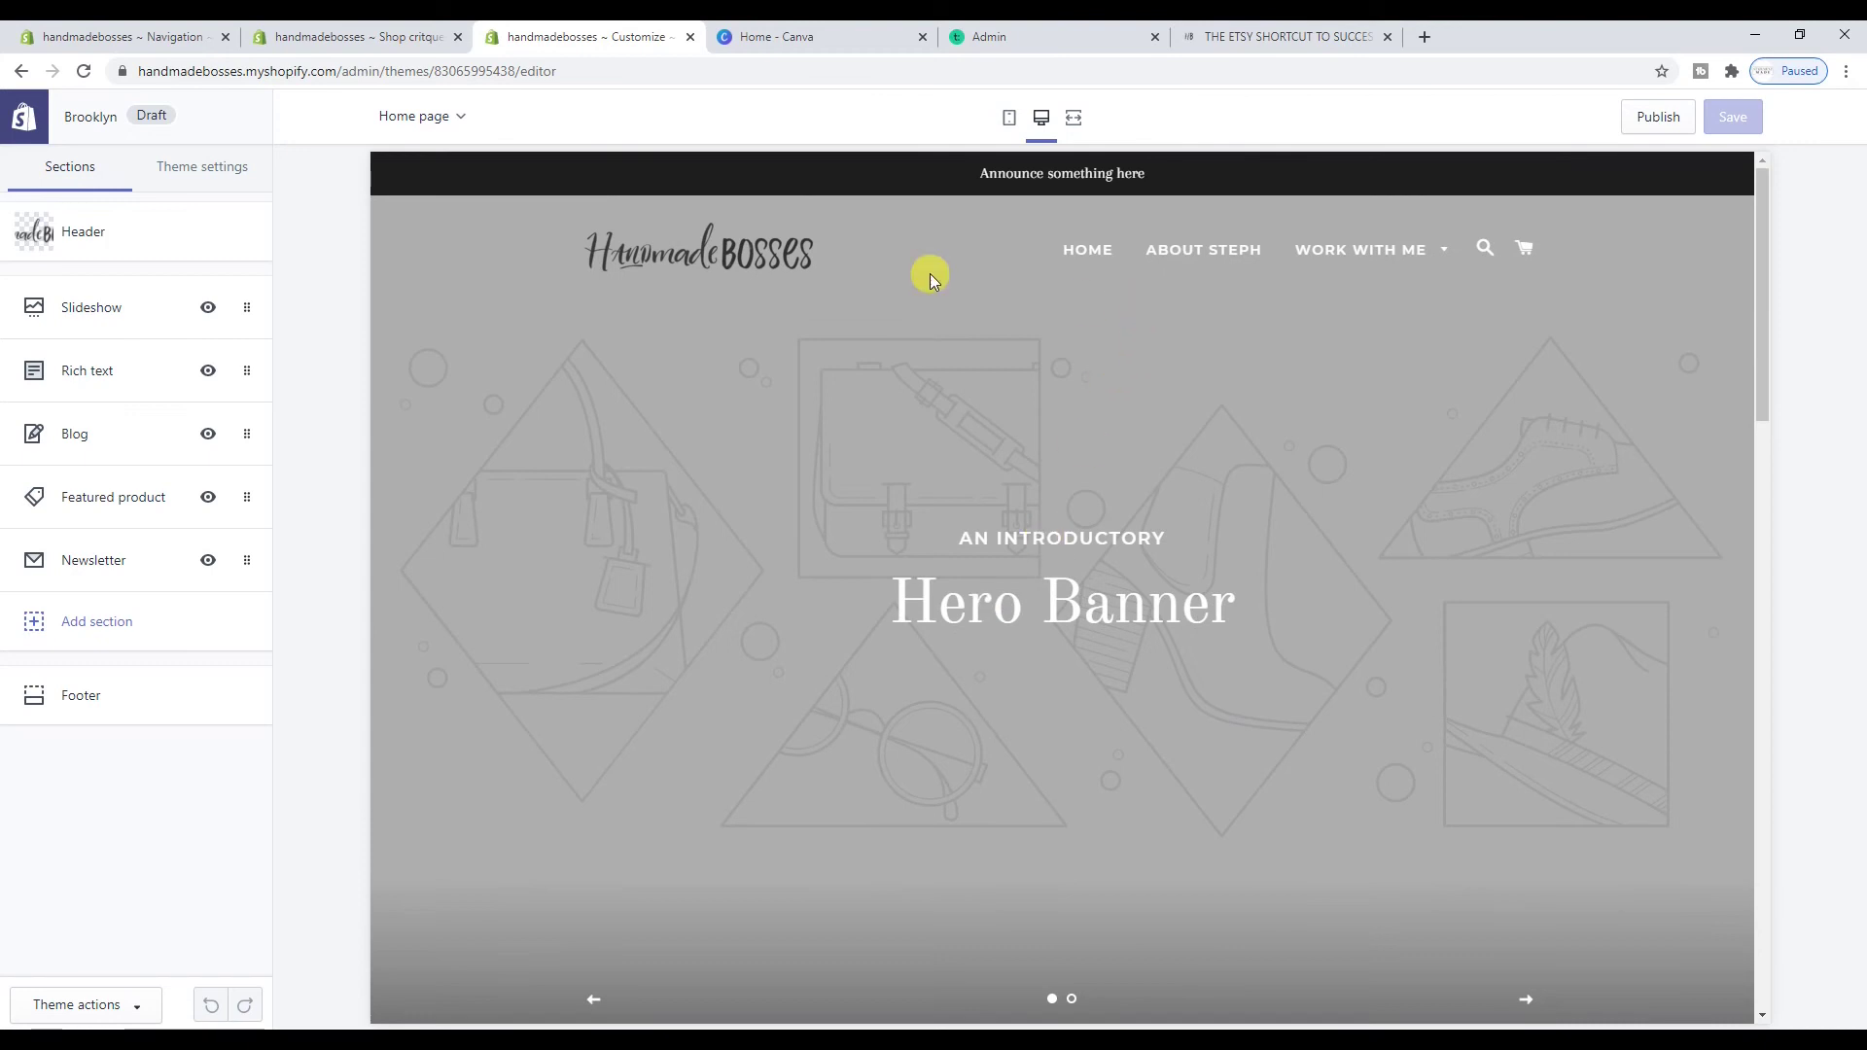
Start a new top-level main menu item named "Blog"
left_click(335, 36)
left_click(199, 36)
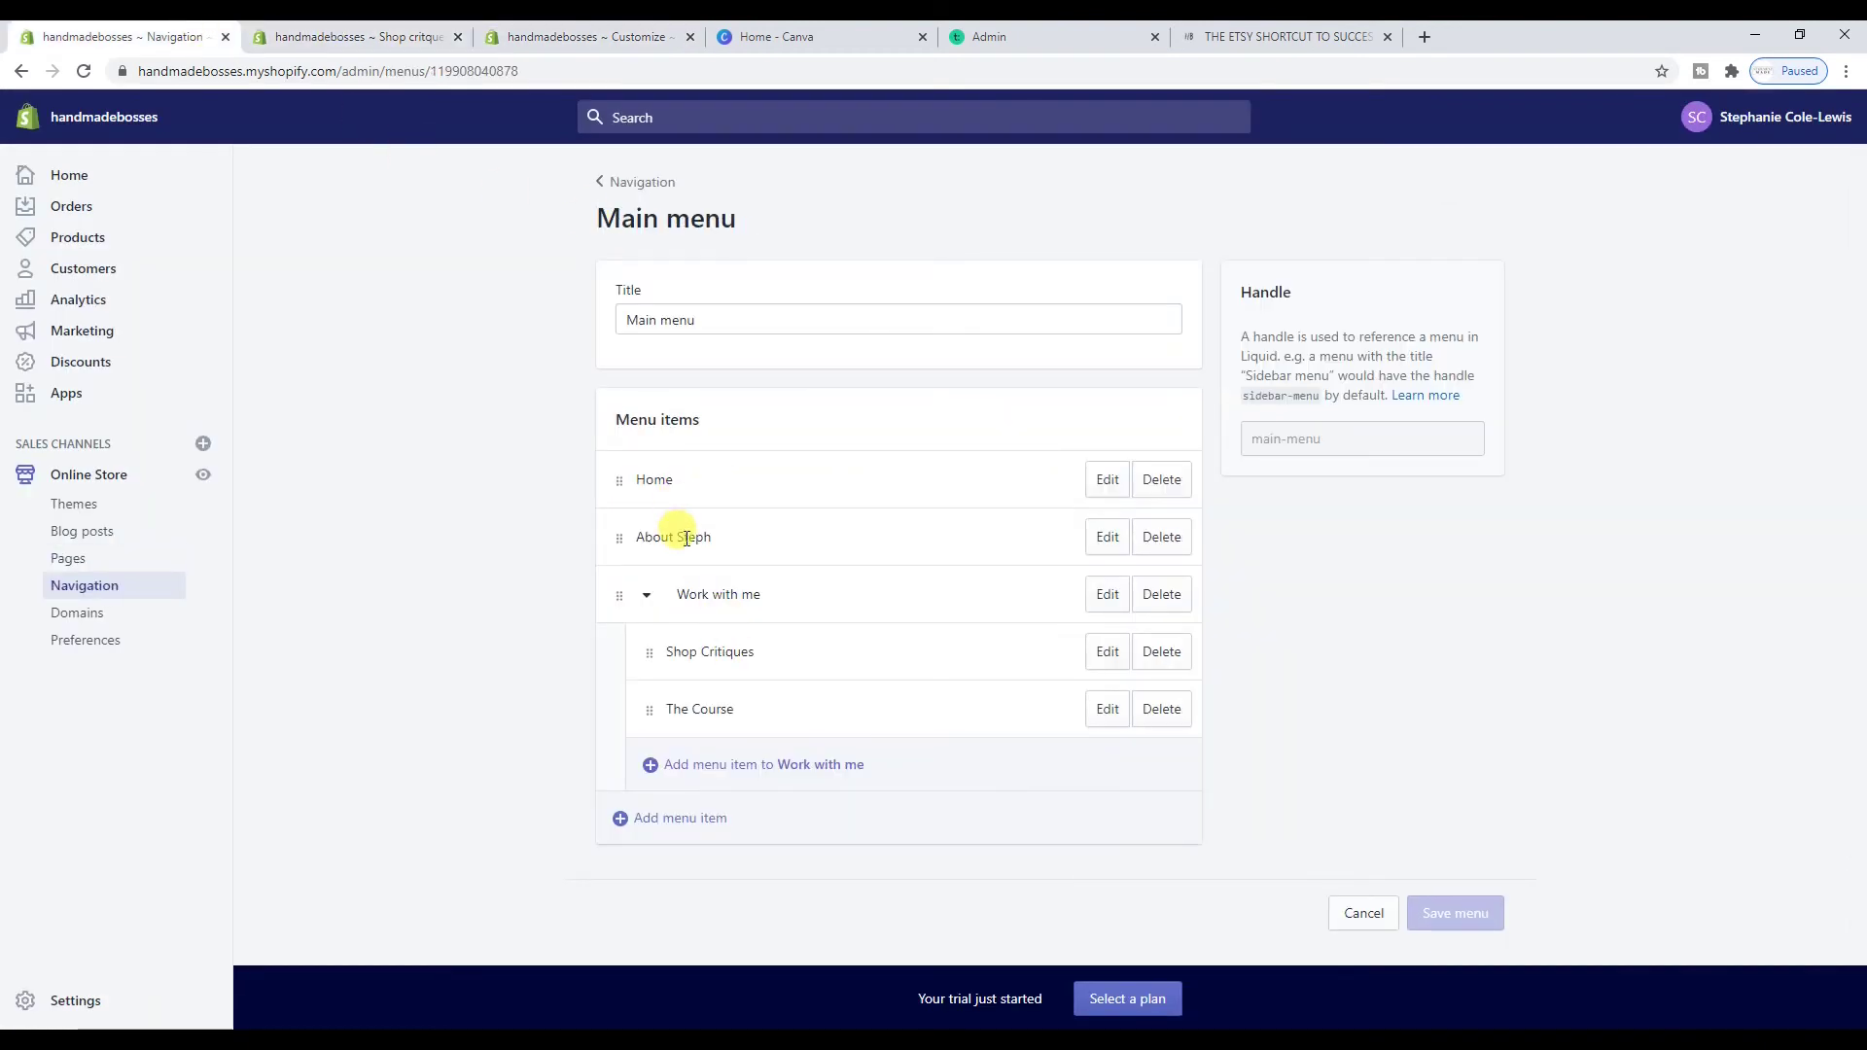
left_click(680, 817)
left_click(739, 566)
type("Blog")
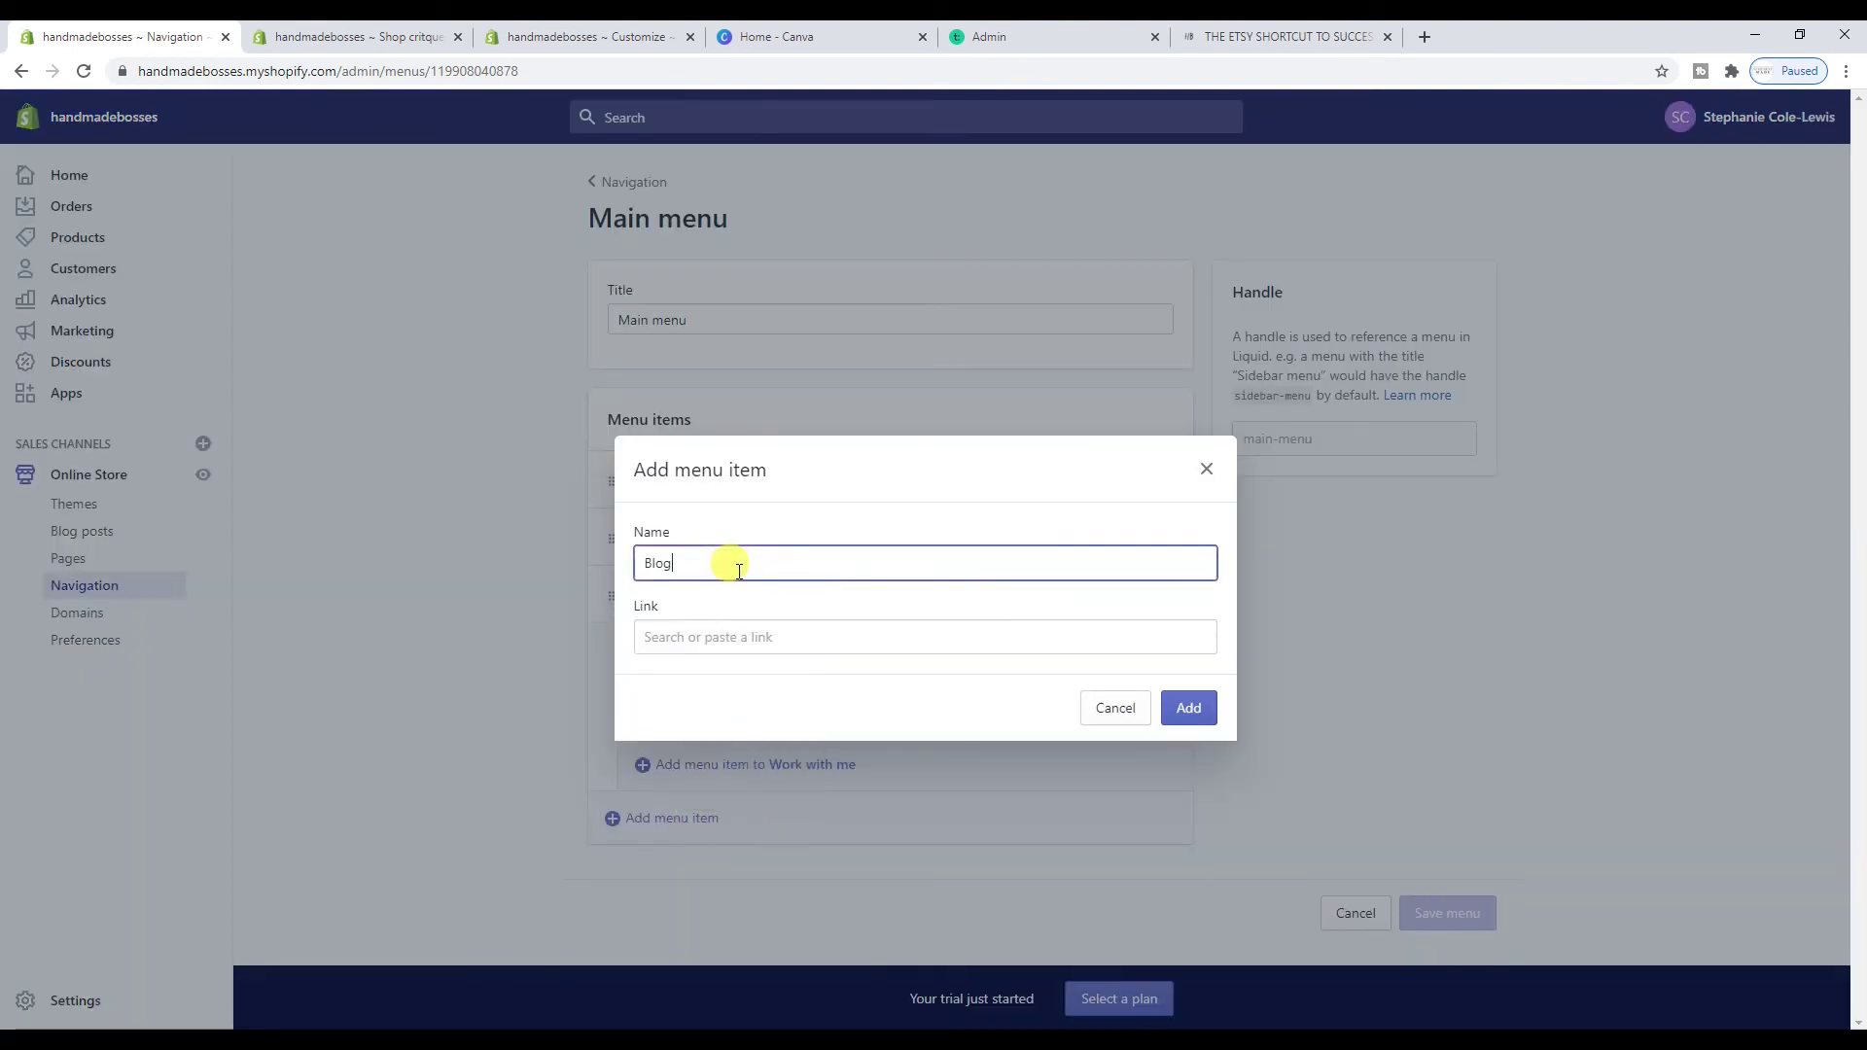
Open the store's blog posts page in a separate browser tab
left_click(350, 36)
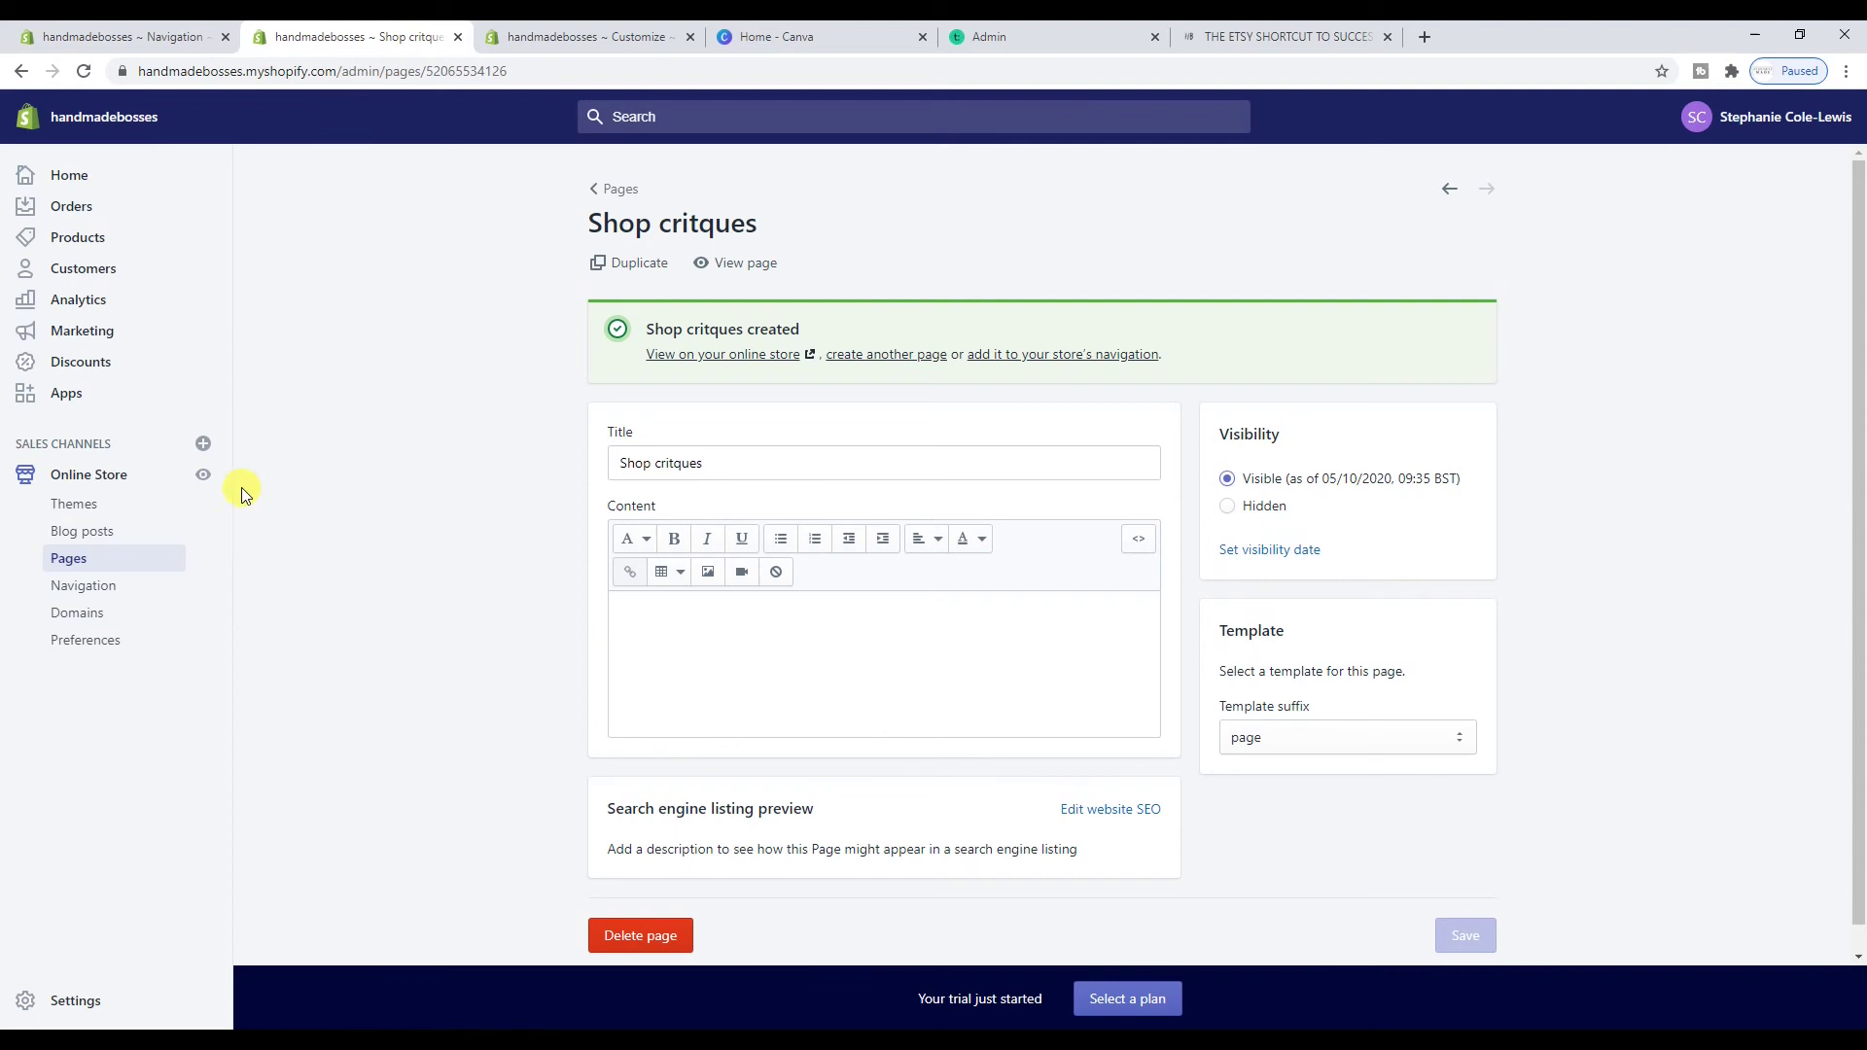
right_click(79, 533)
left_click(156, 543)
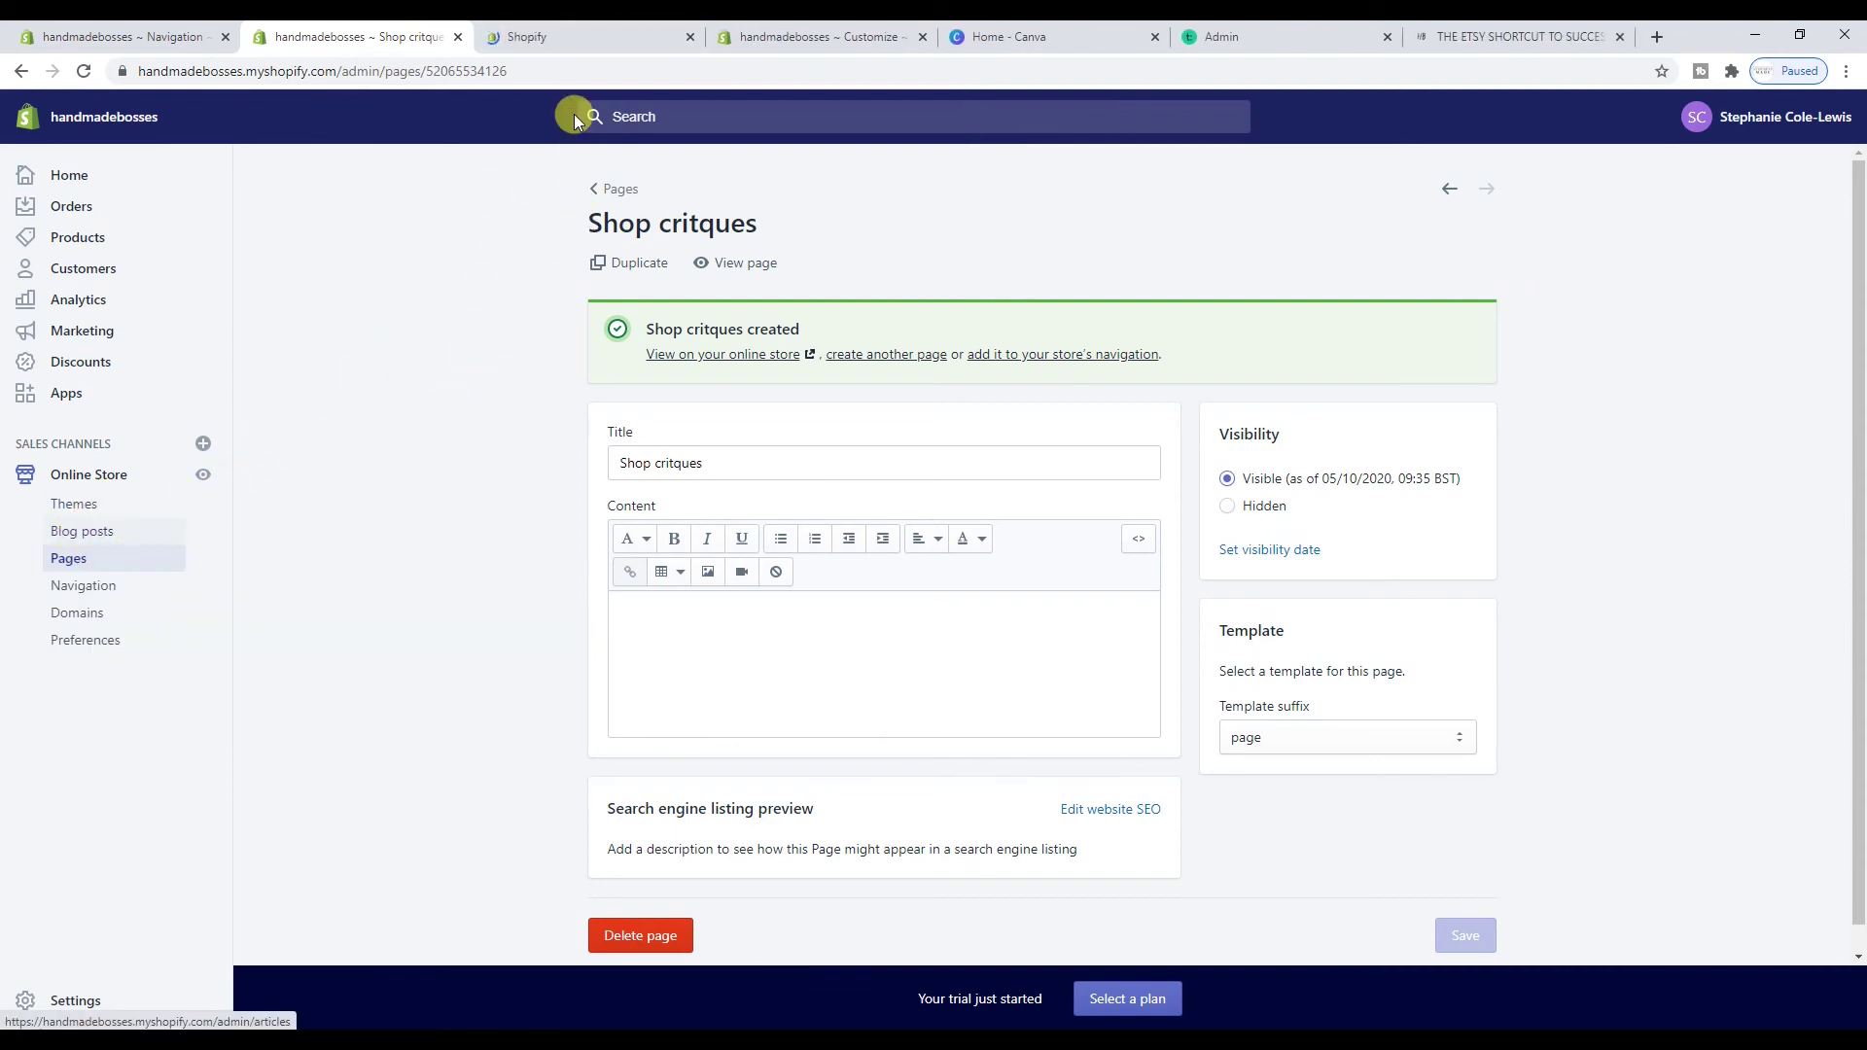
Create a blog post and assign it to a new blog titled "Handmade Bosses blog"
left_click(595, 36)
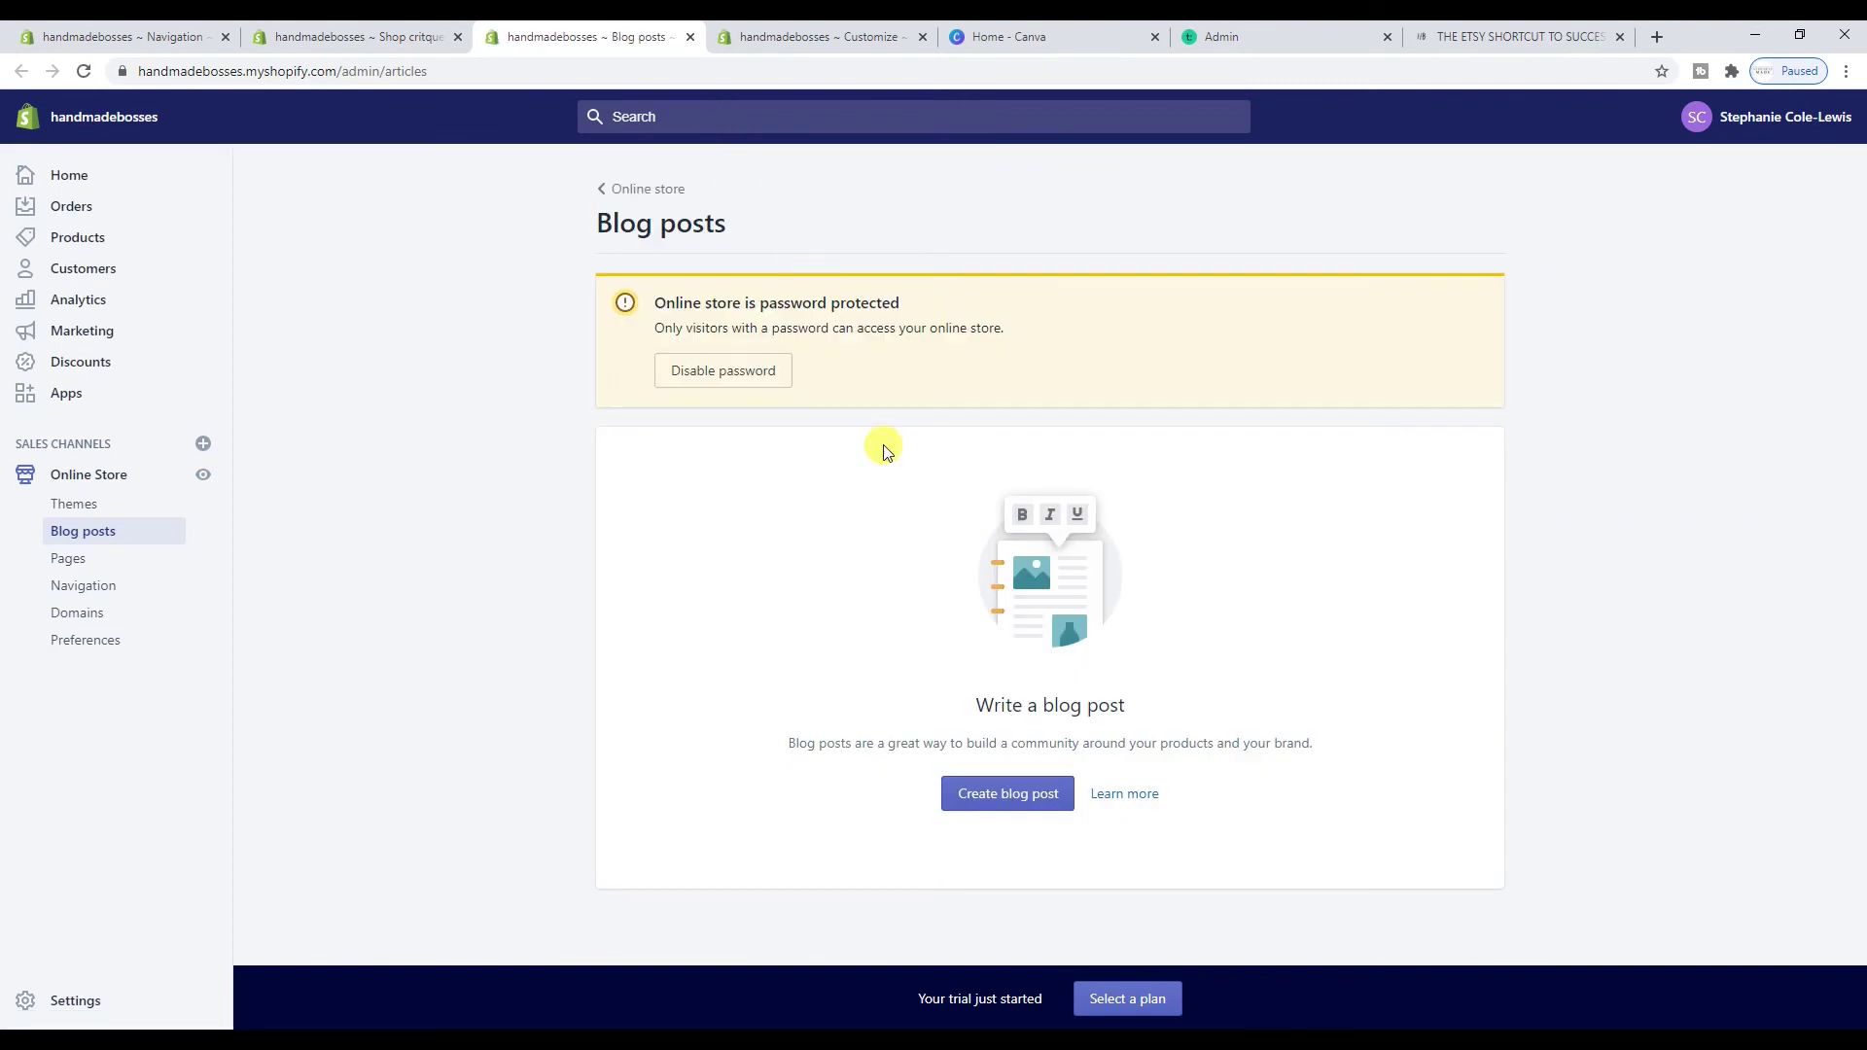
left_click(990, 796)
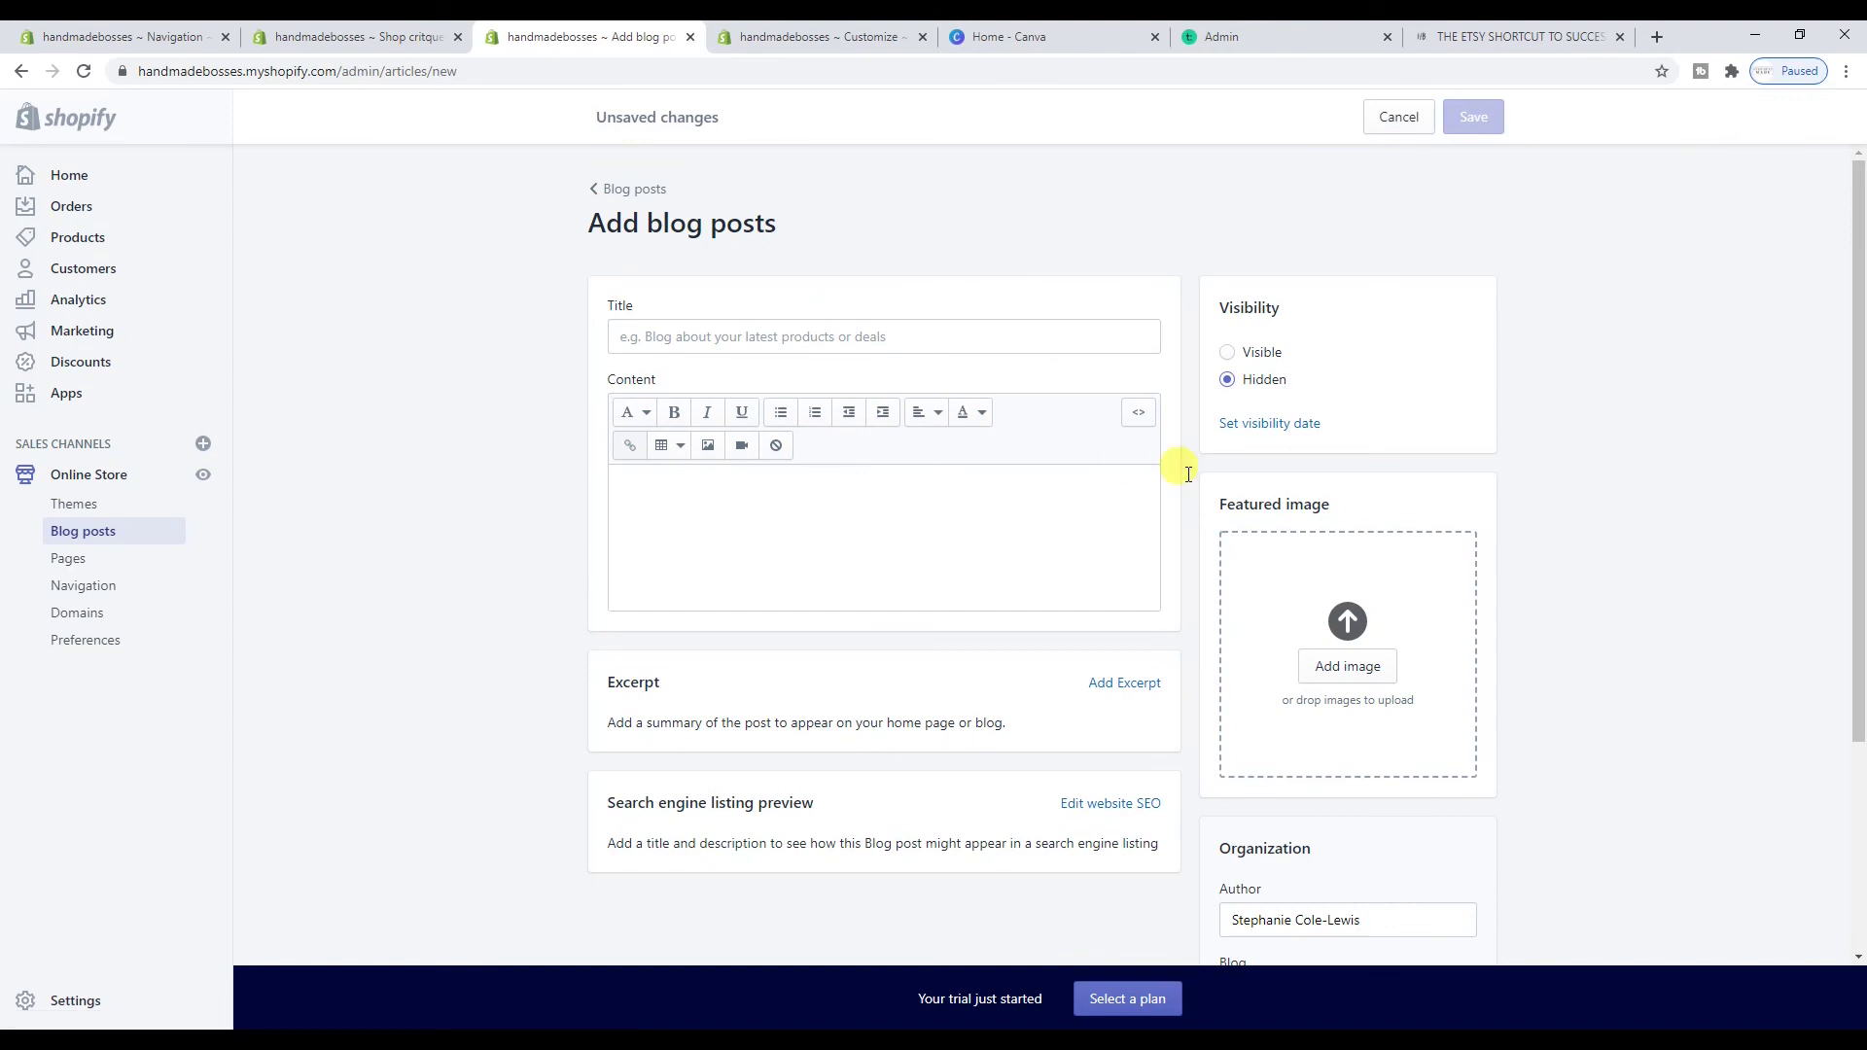
scroll(1377, 499, "down", 3)
left_click(1364, 704)
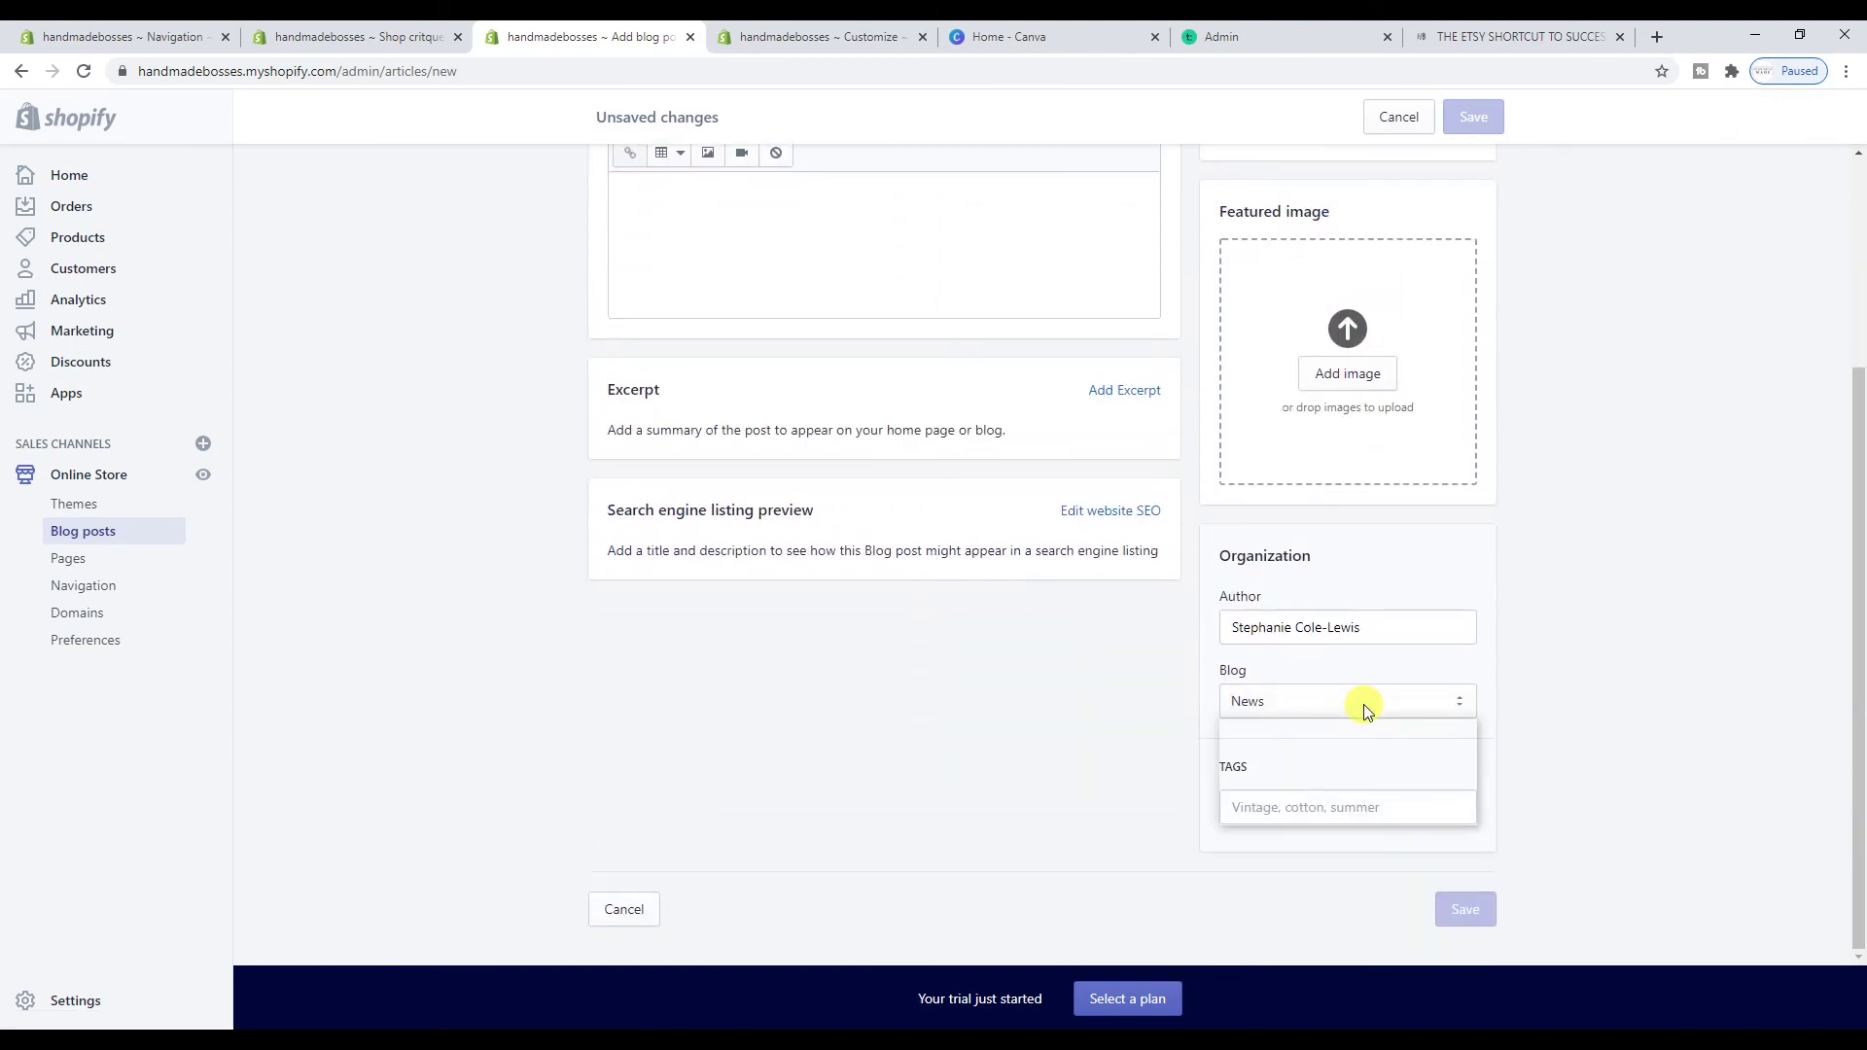
left_click(1353, 810)
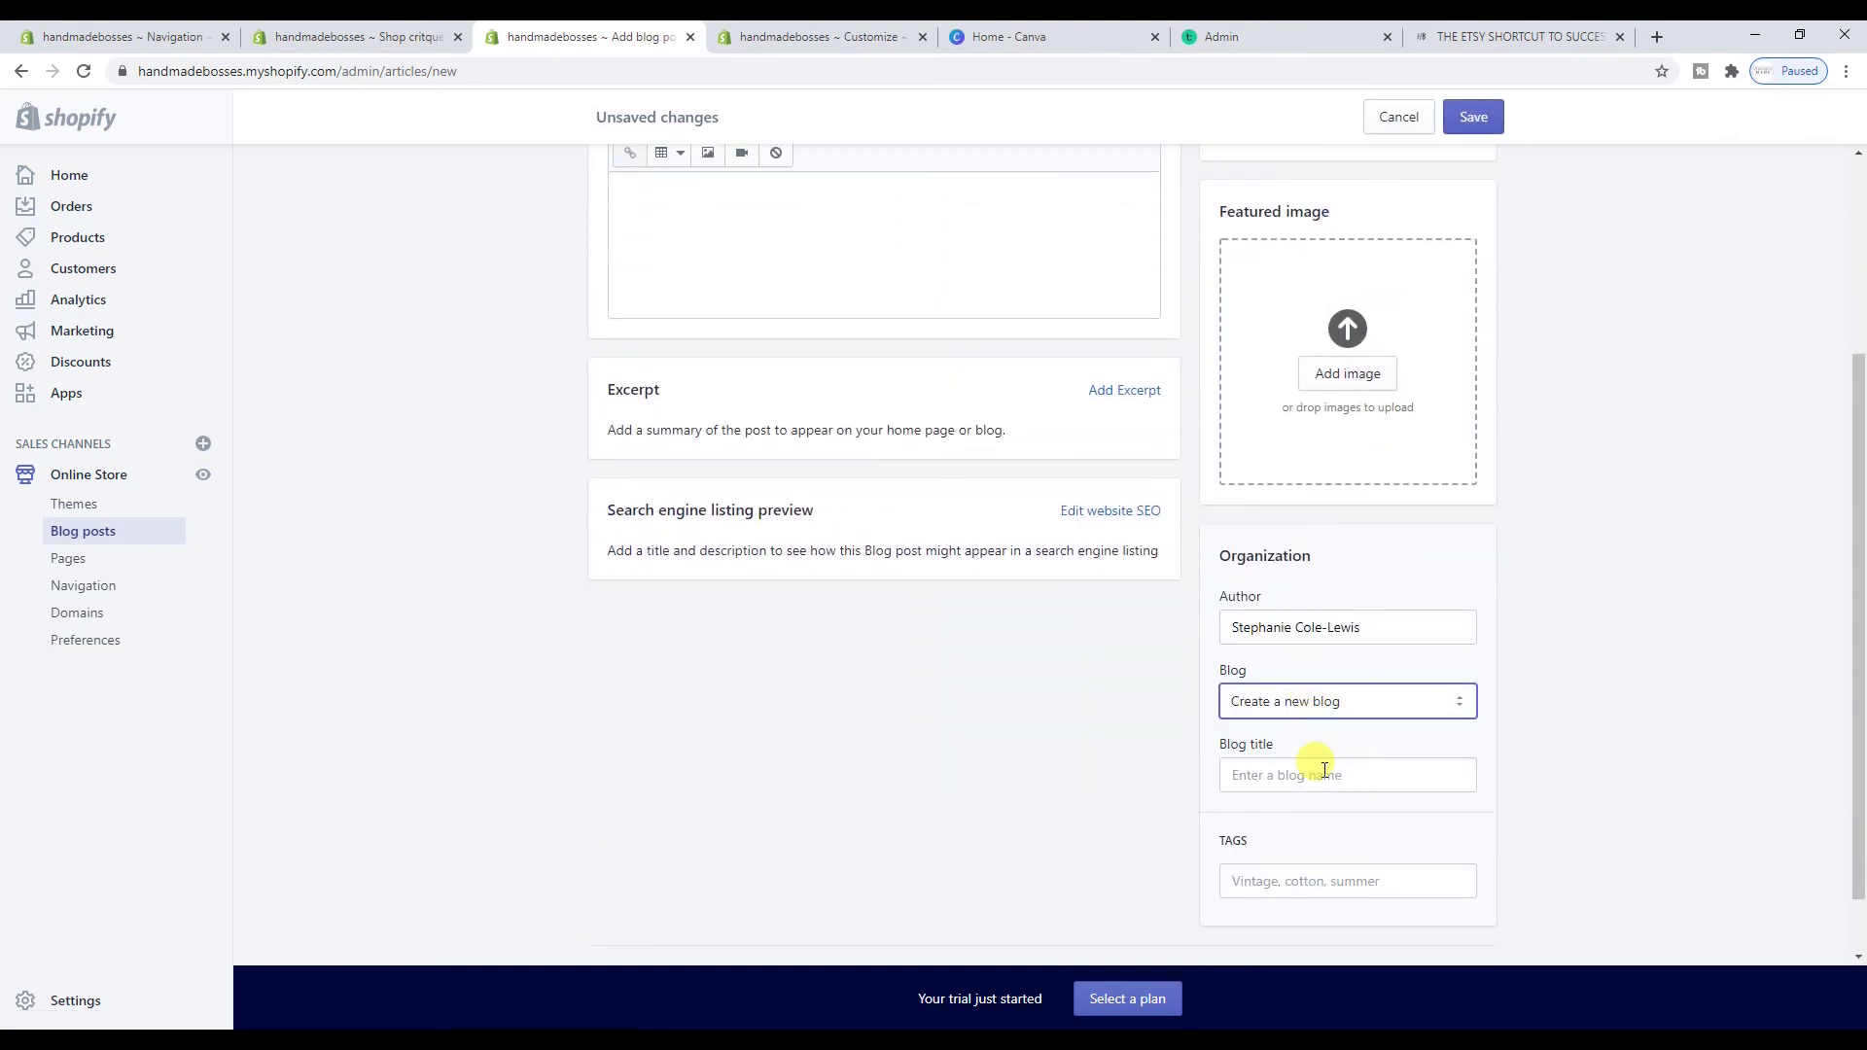
left_click(1285, 773)
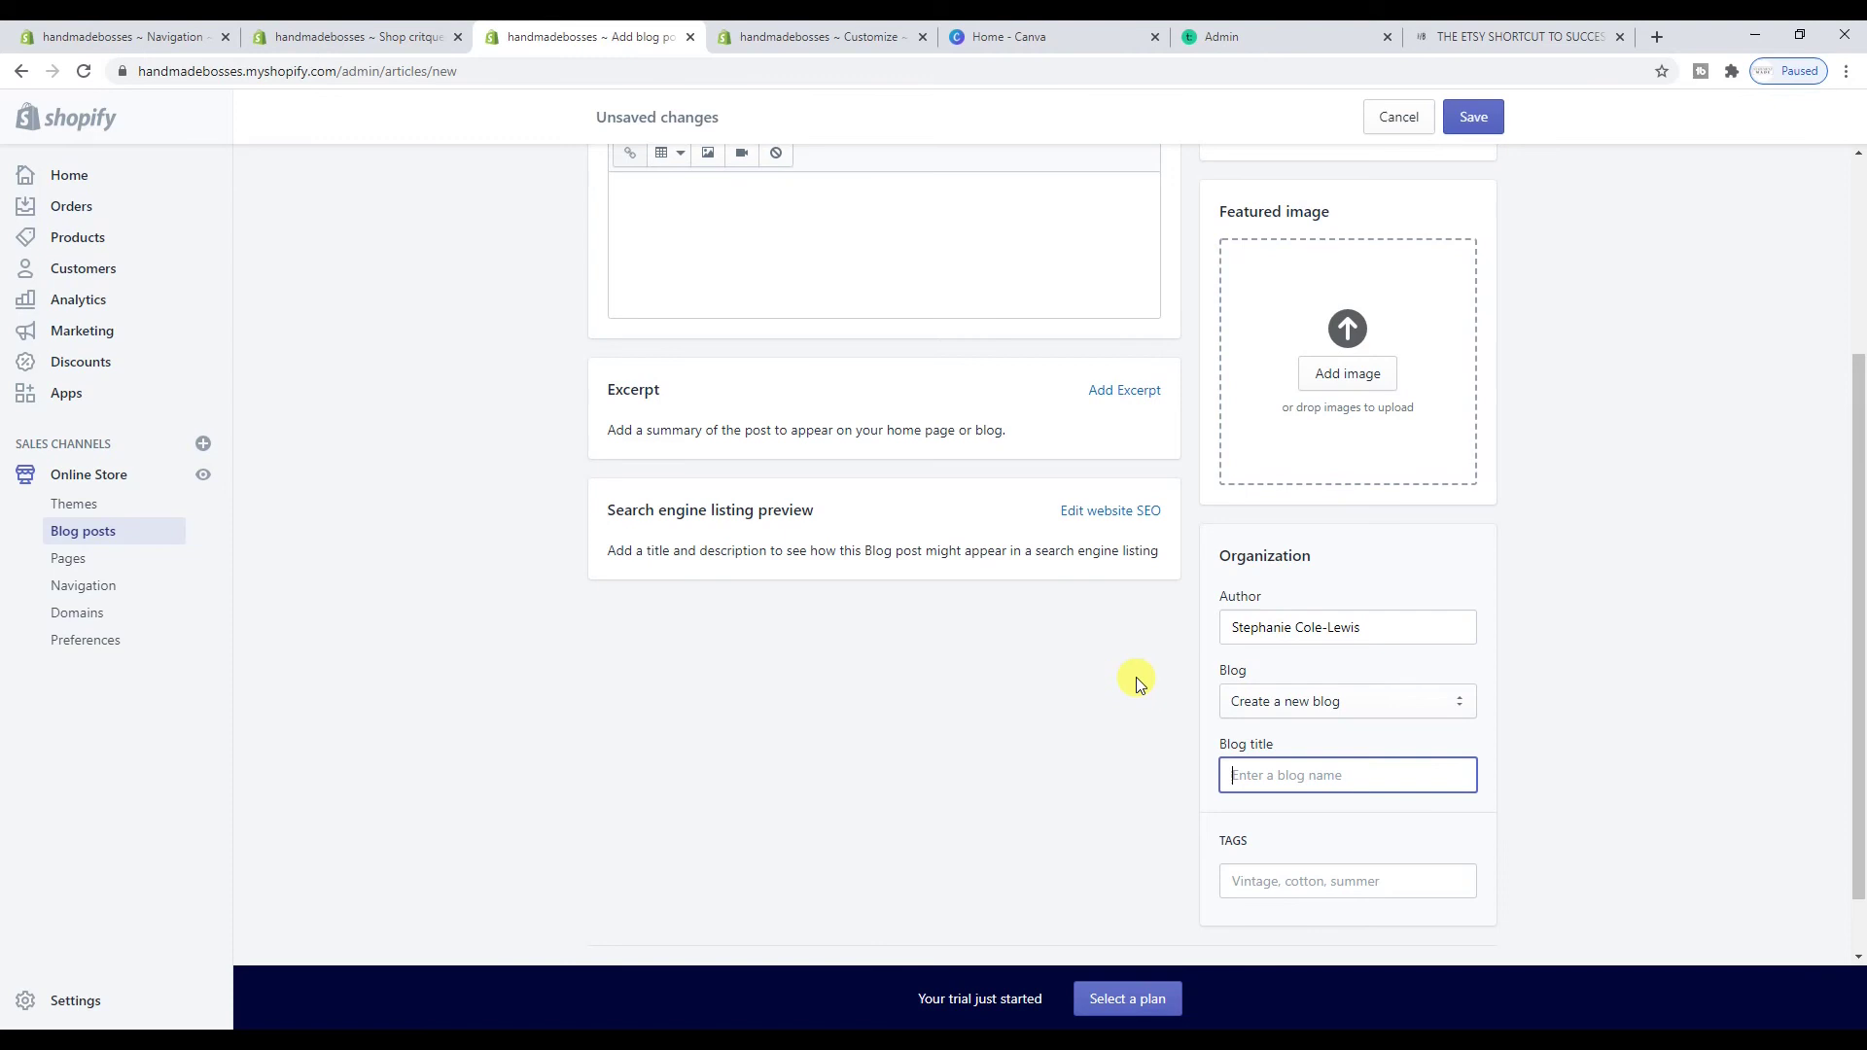
type("Handmade Bosses blog")
scroll(1136, 677, "down", 1)
scroll(1135, 686, "up", 3)
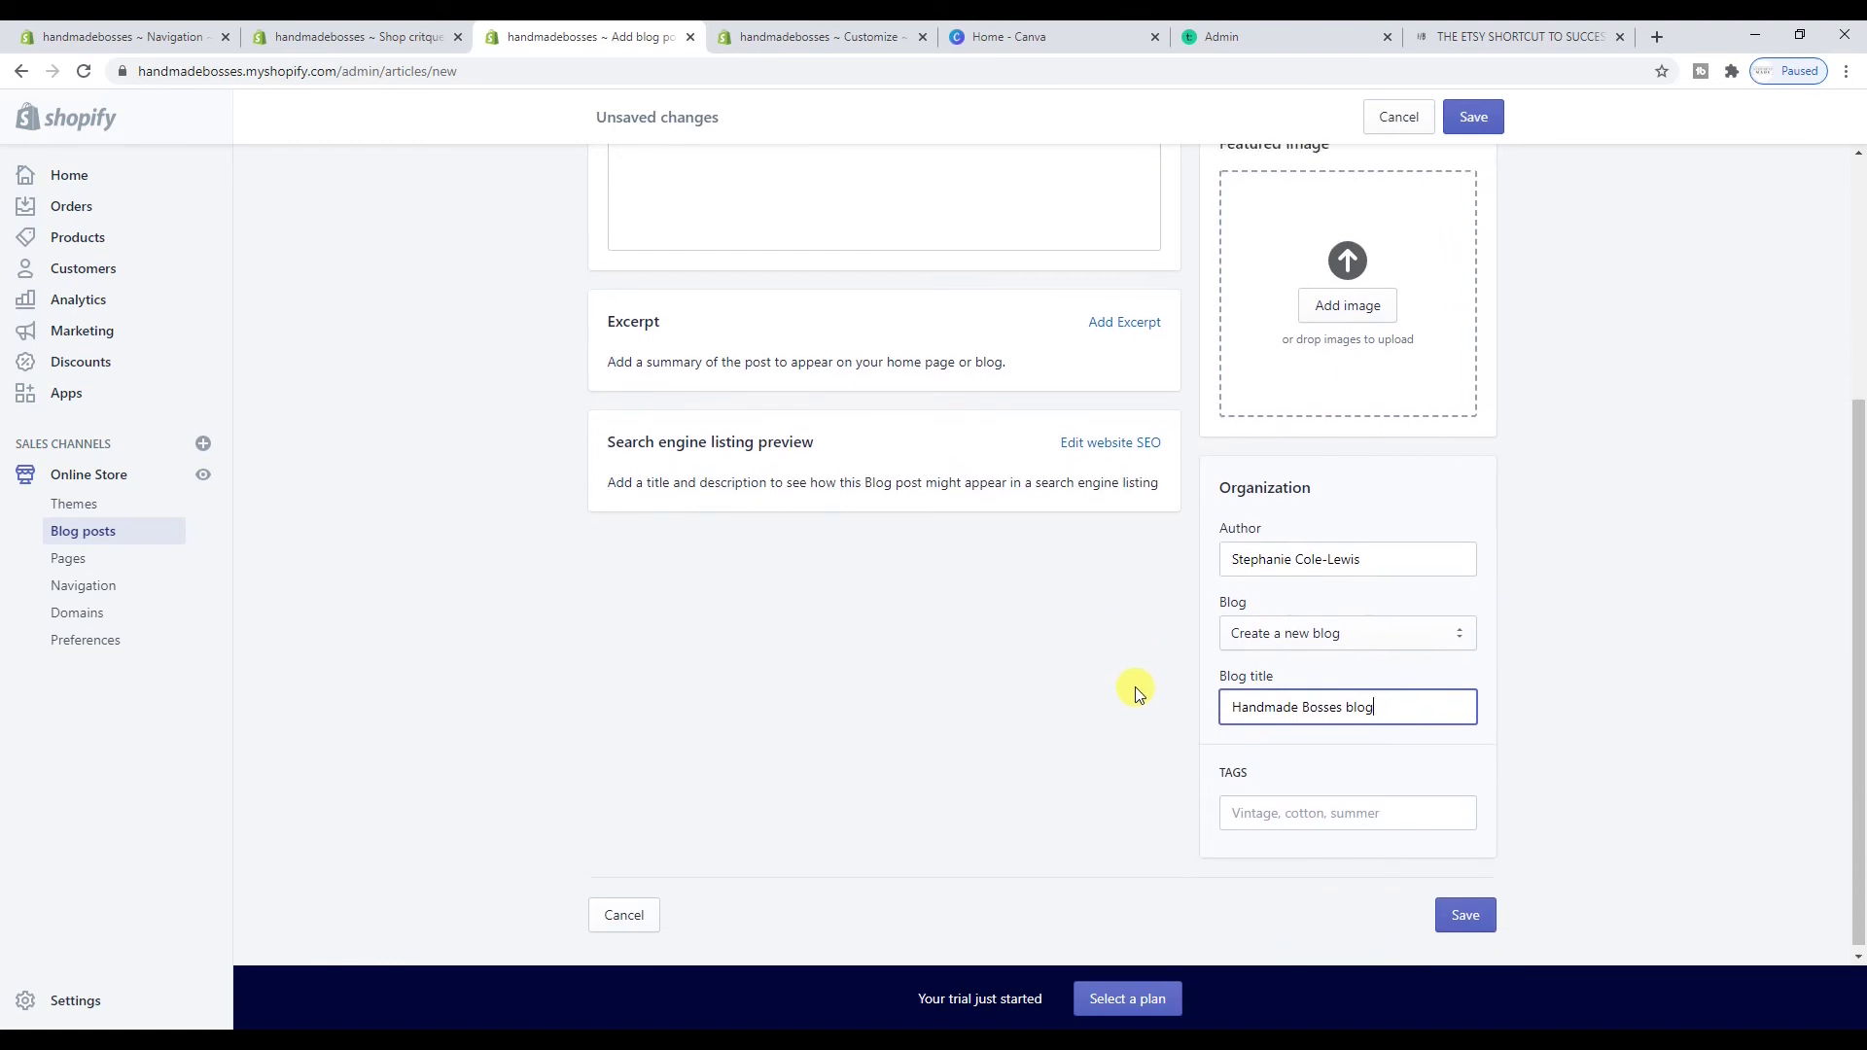
scroll(1135, 686, "down", 1)
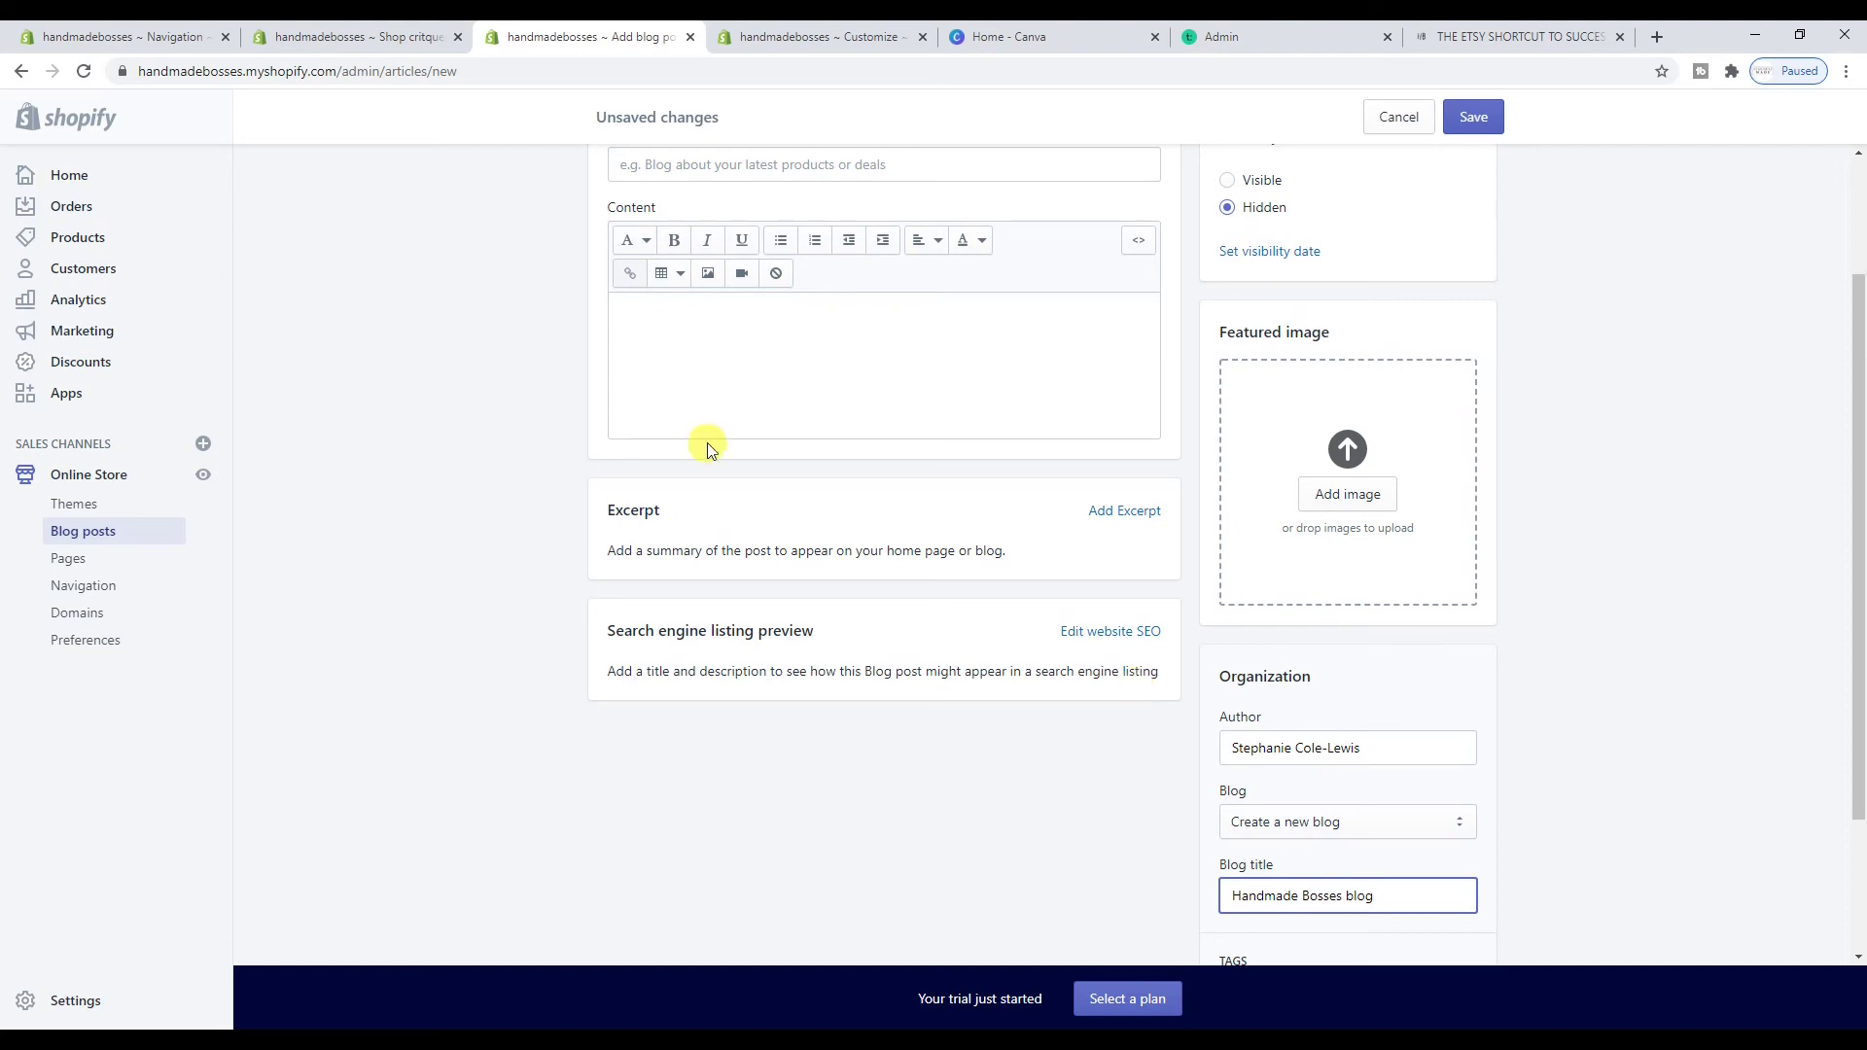
Paste the prepared Etsy story into the blog post's content and return to its beginning
scroll(730, 443, "up", 3)
left_click(773, 545)
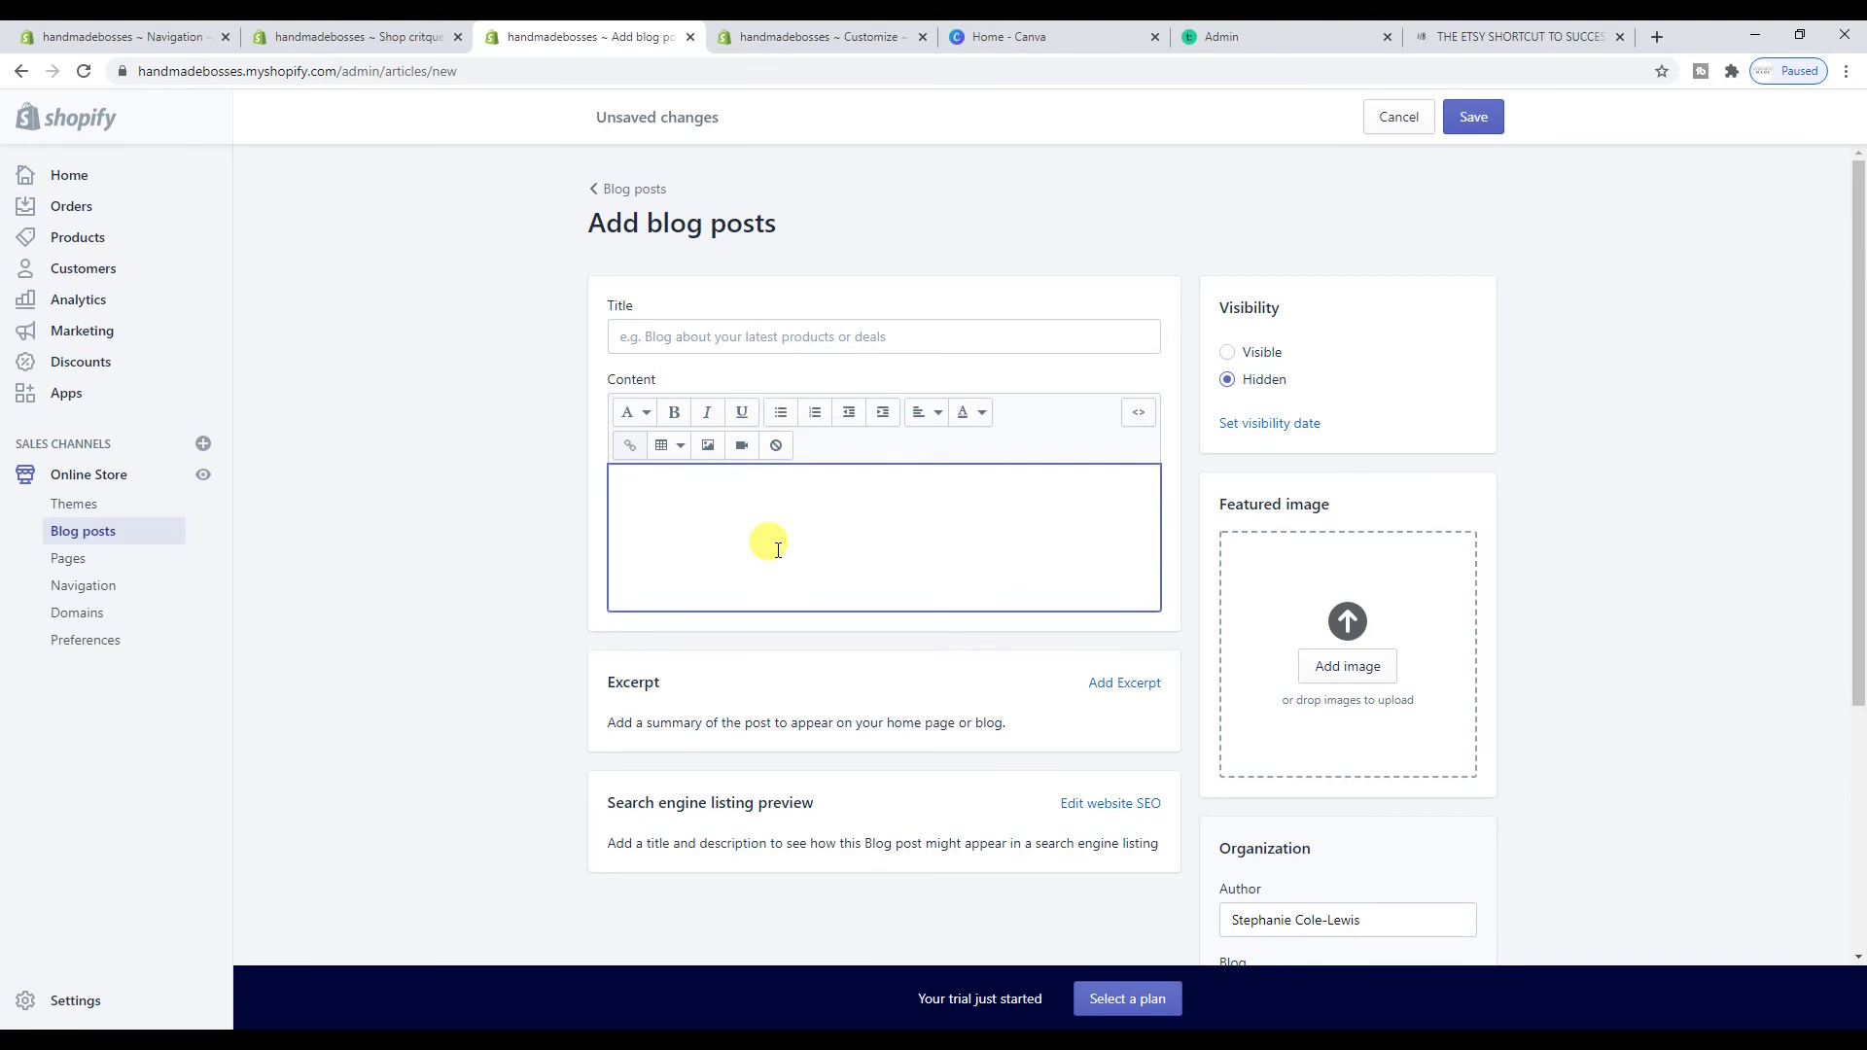
key("ctrl+v")
scroll(791, 603, "up", 10)
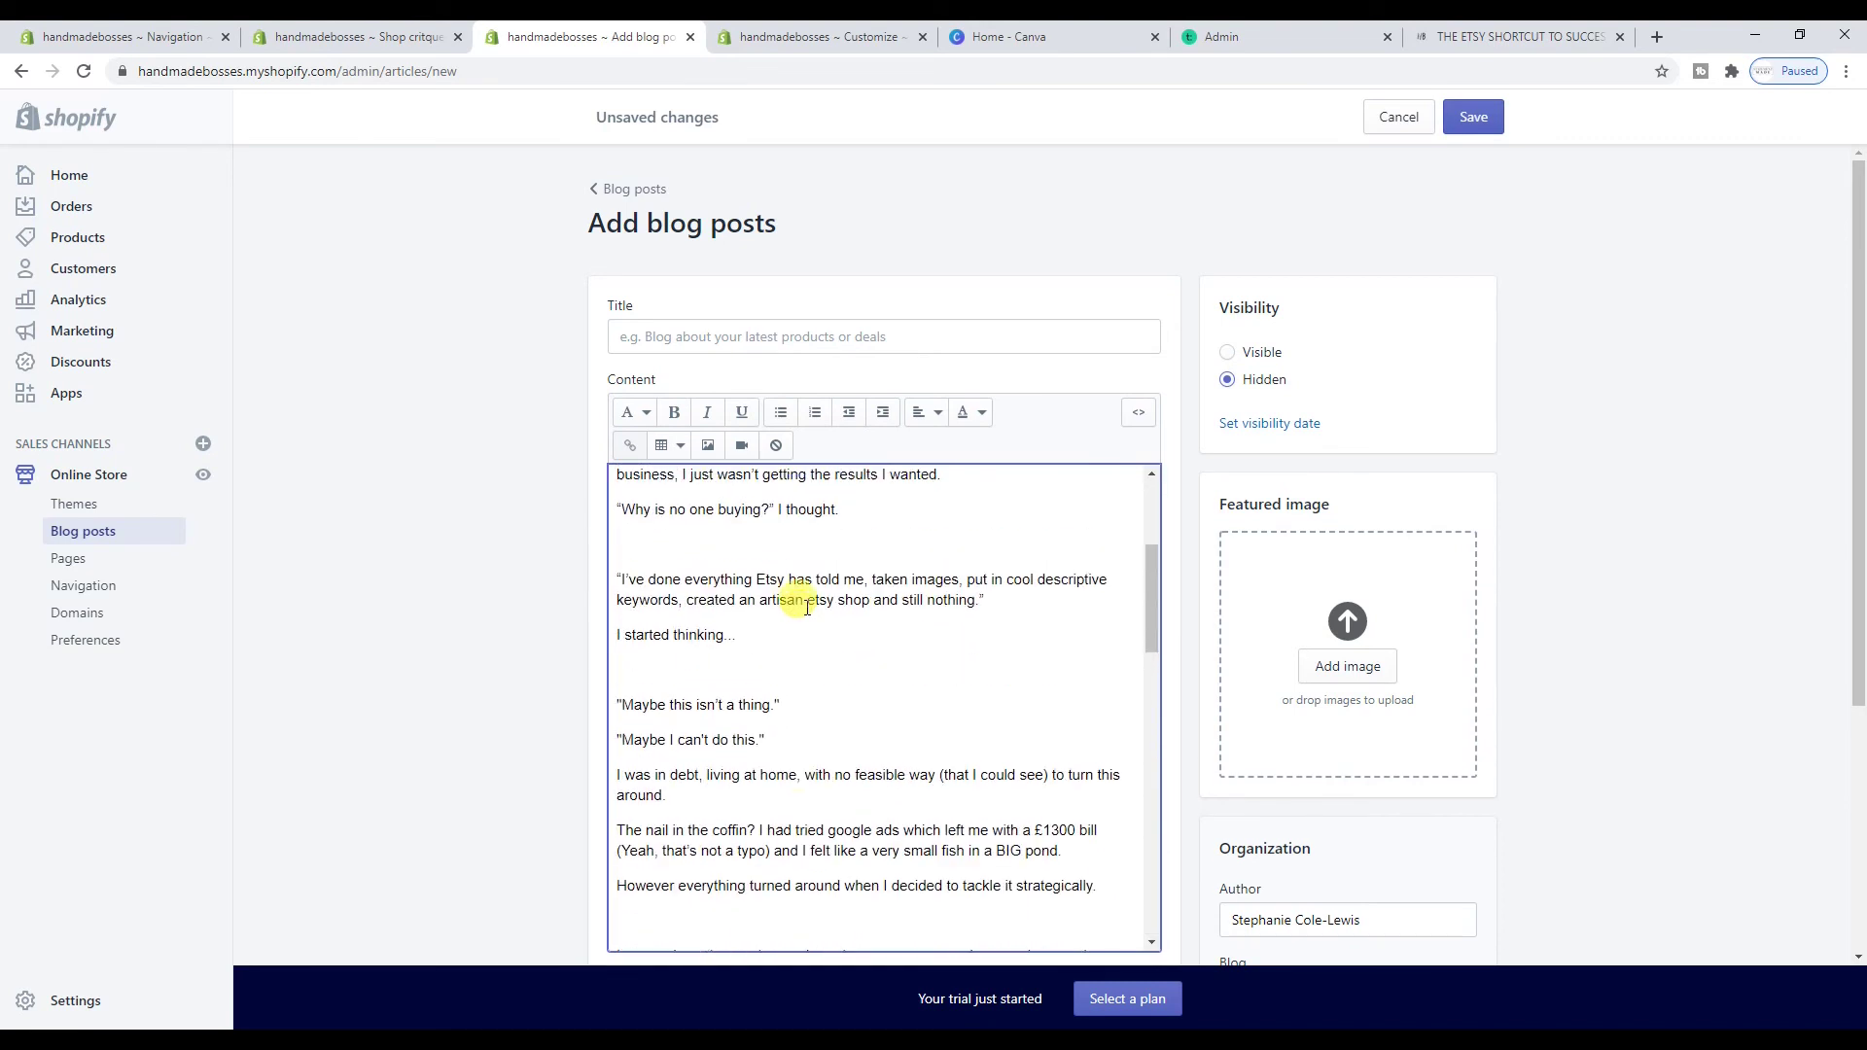
scroll(806, 608, "up", 3)
left_click(817, 517)
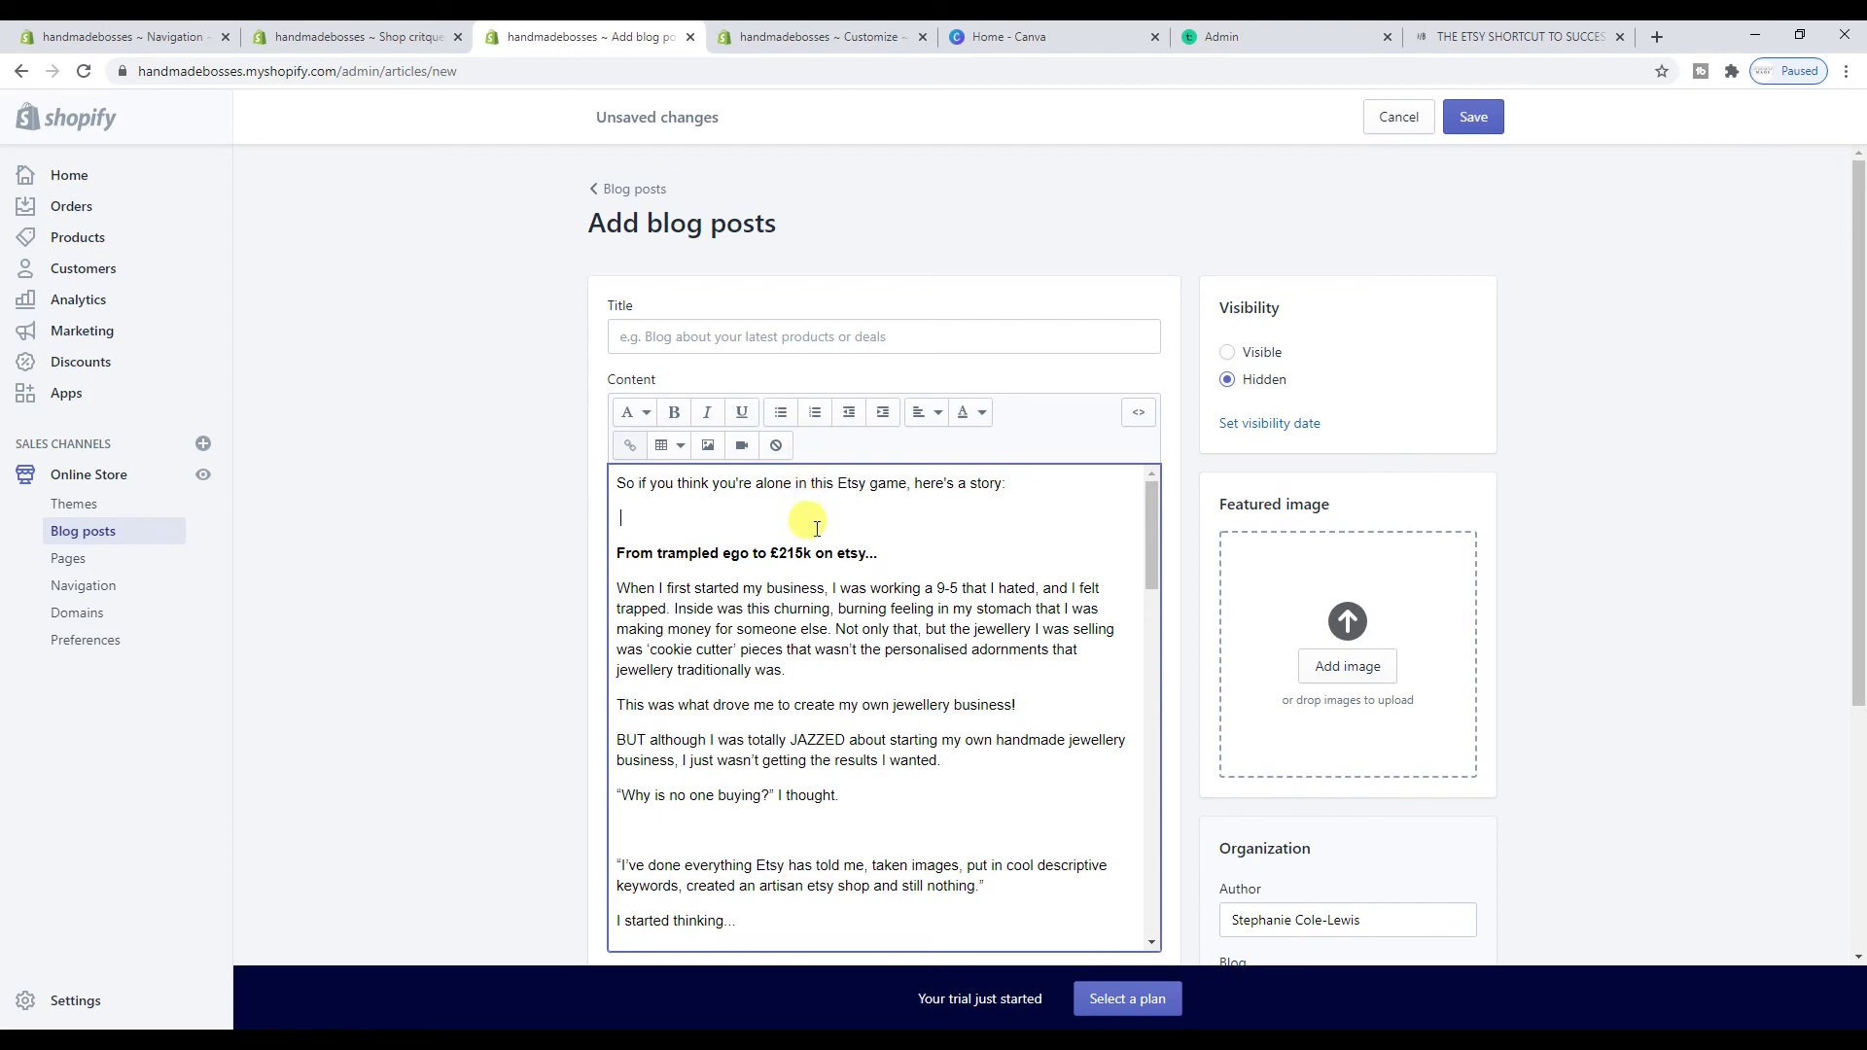
key("Delete")
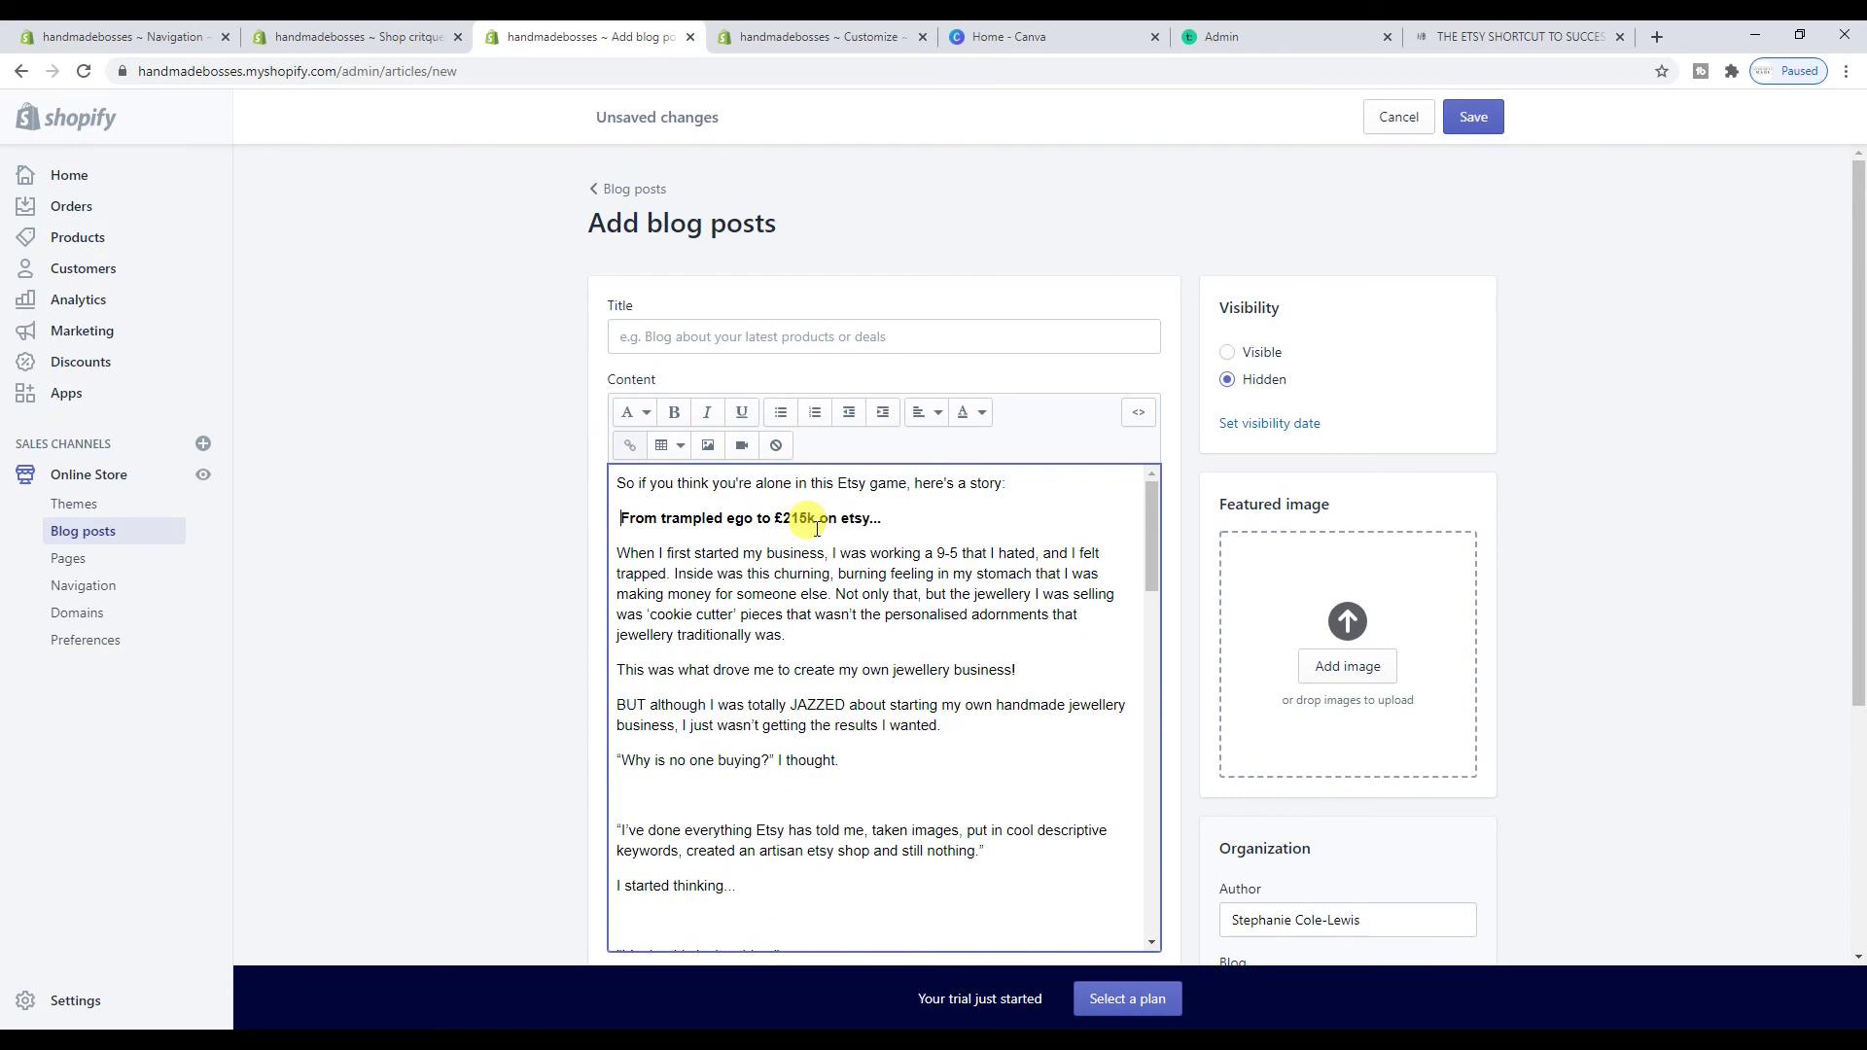
key("Return")
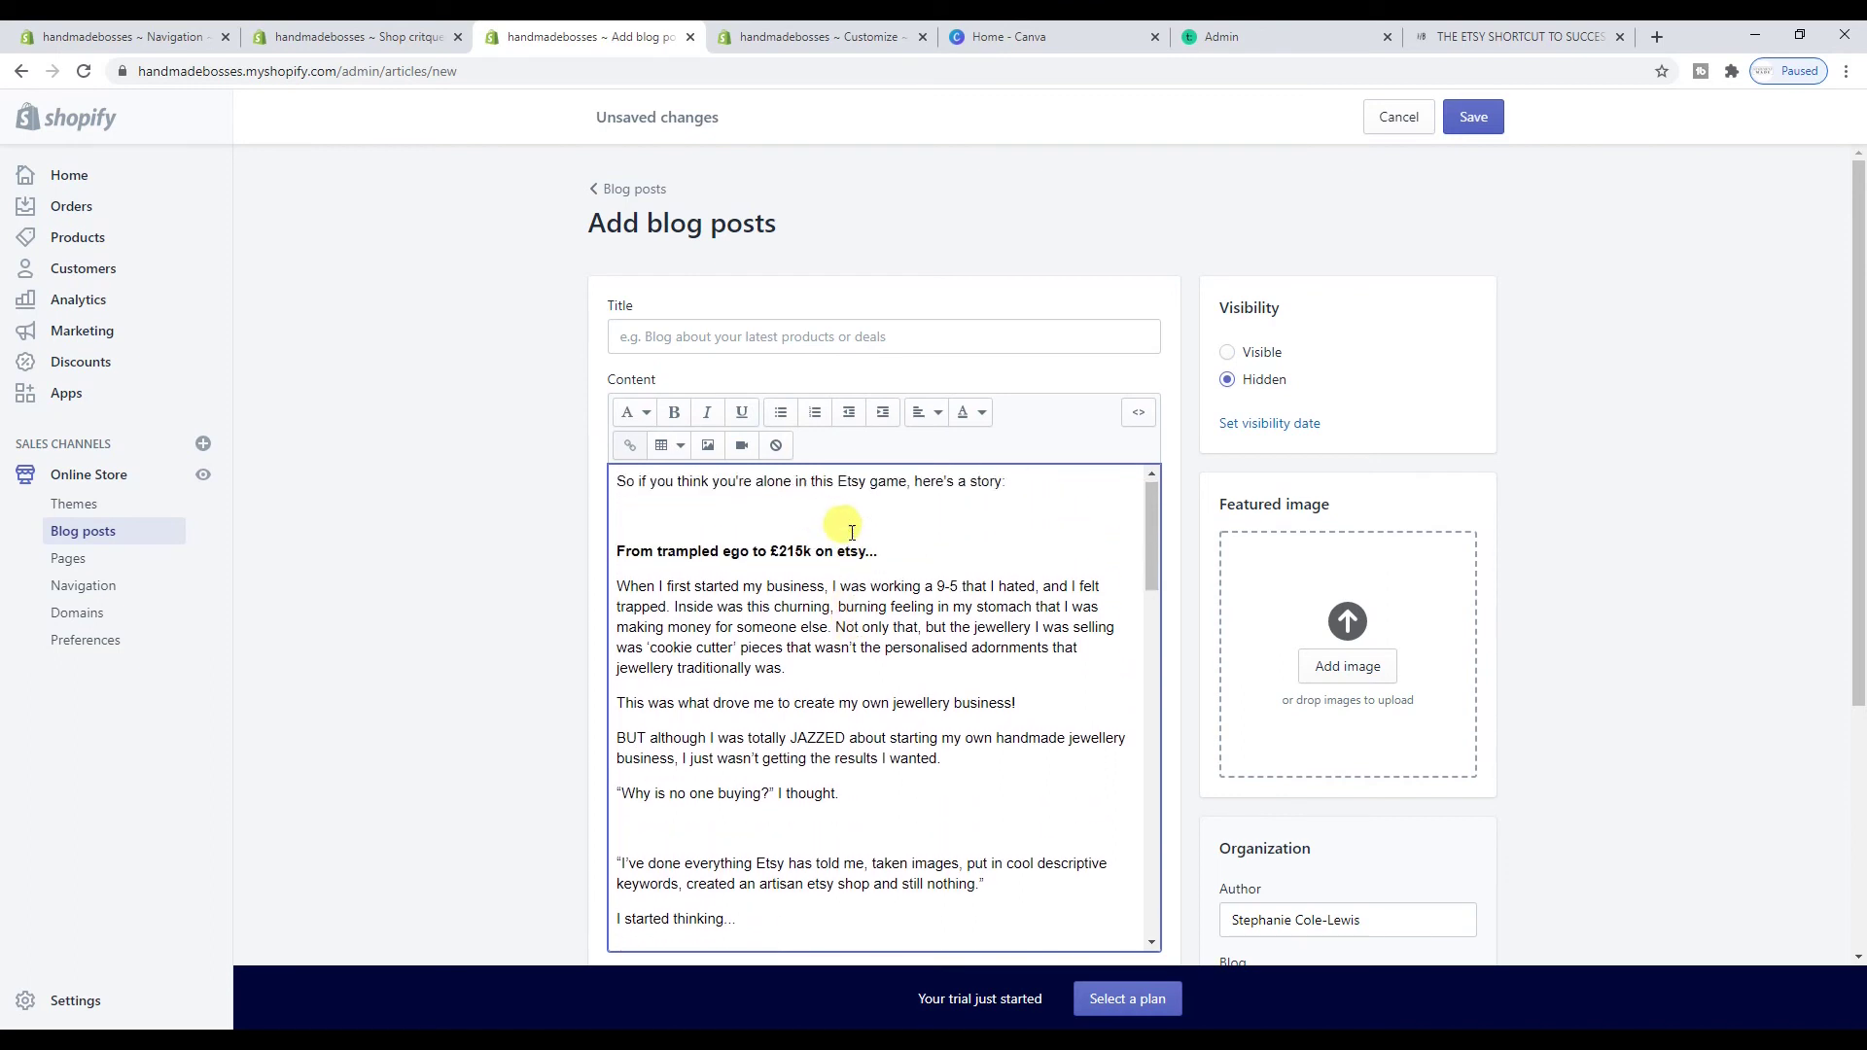
Change the amount in the bold "From trampled ego" heading to £225k
left_click(793, 552)
key("BackSpace")
type("2")
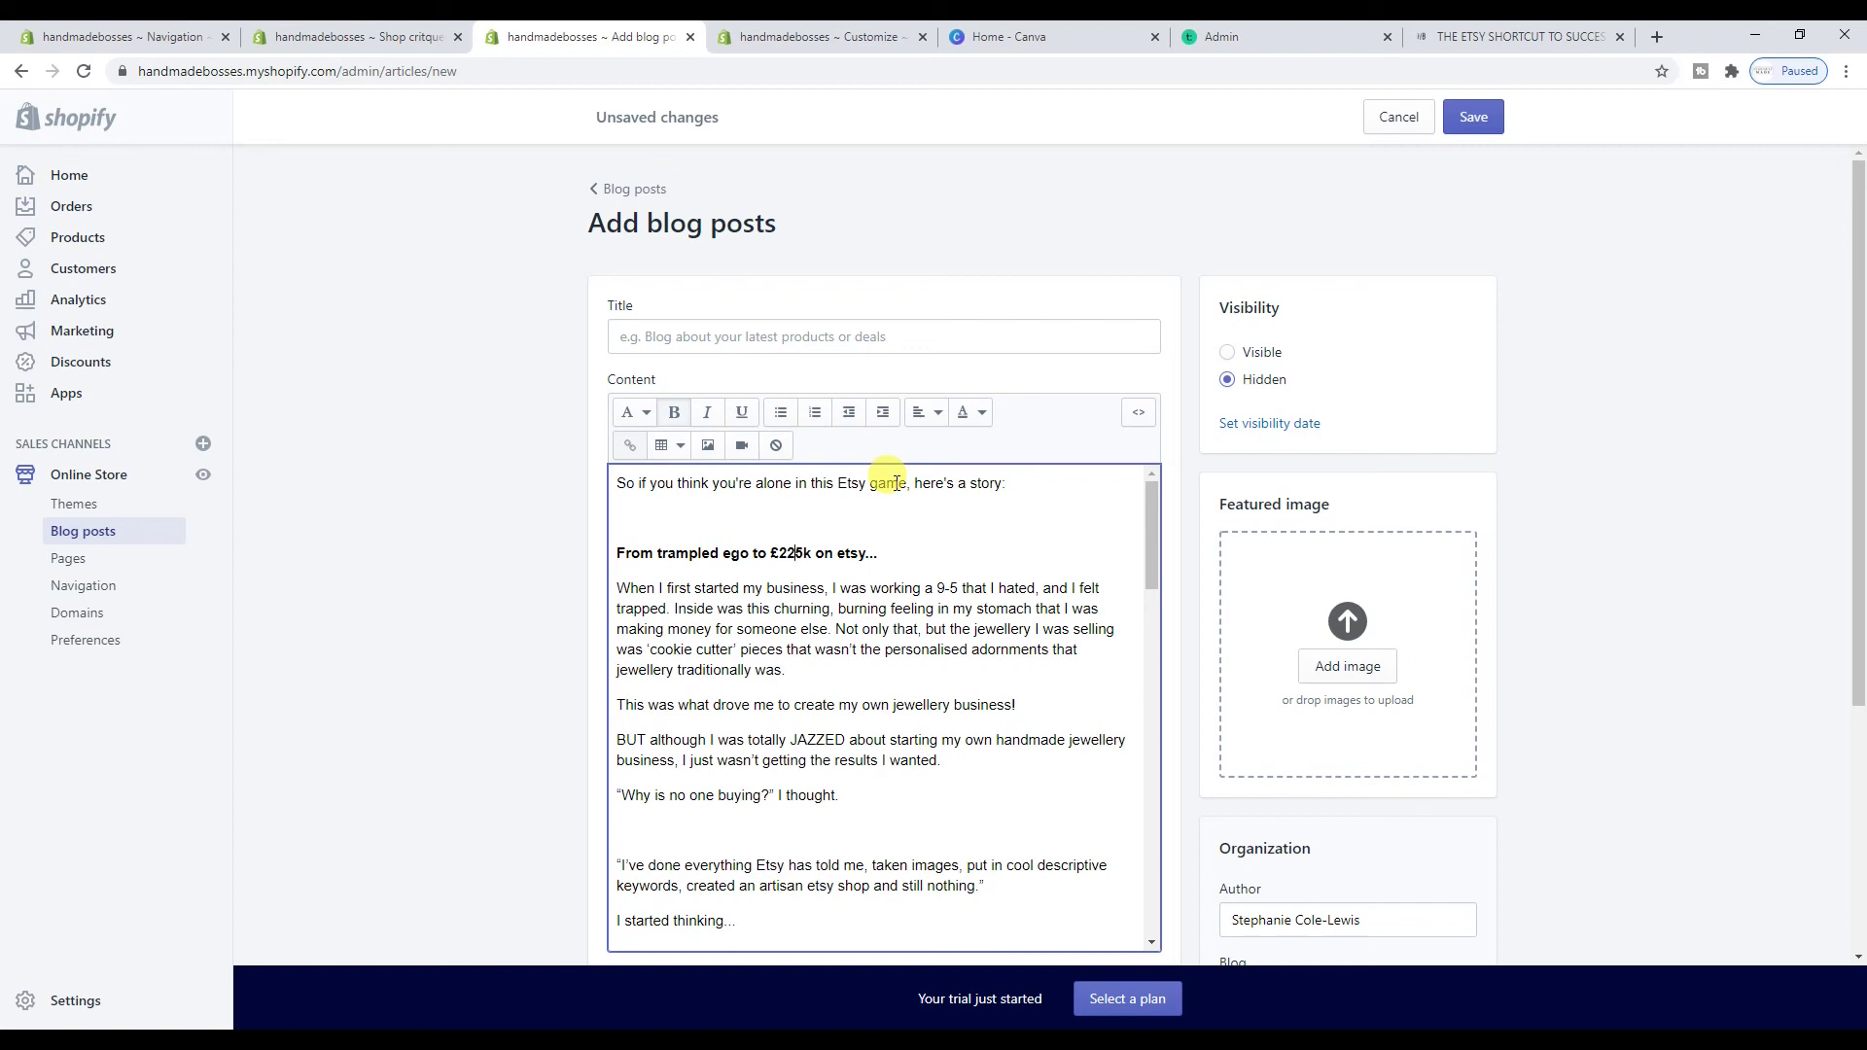
left_click(1037, 482)
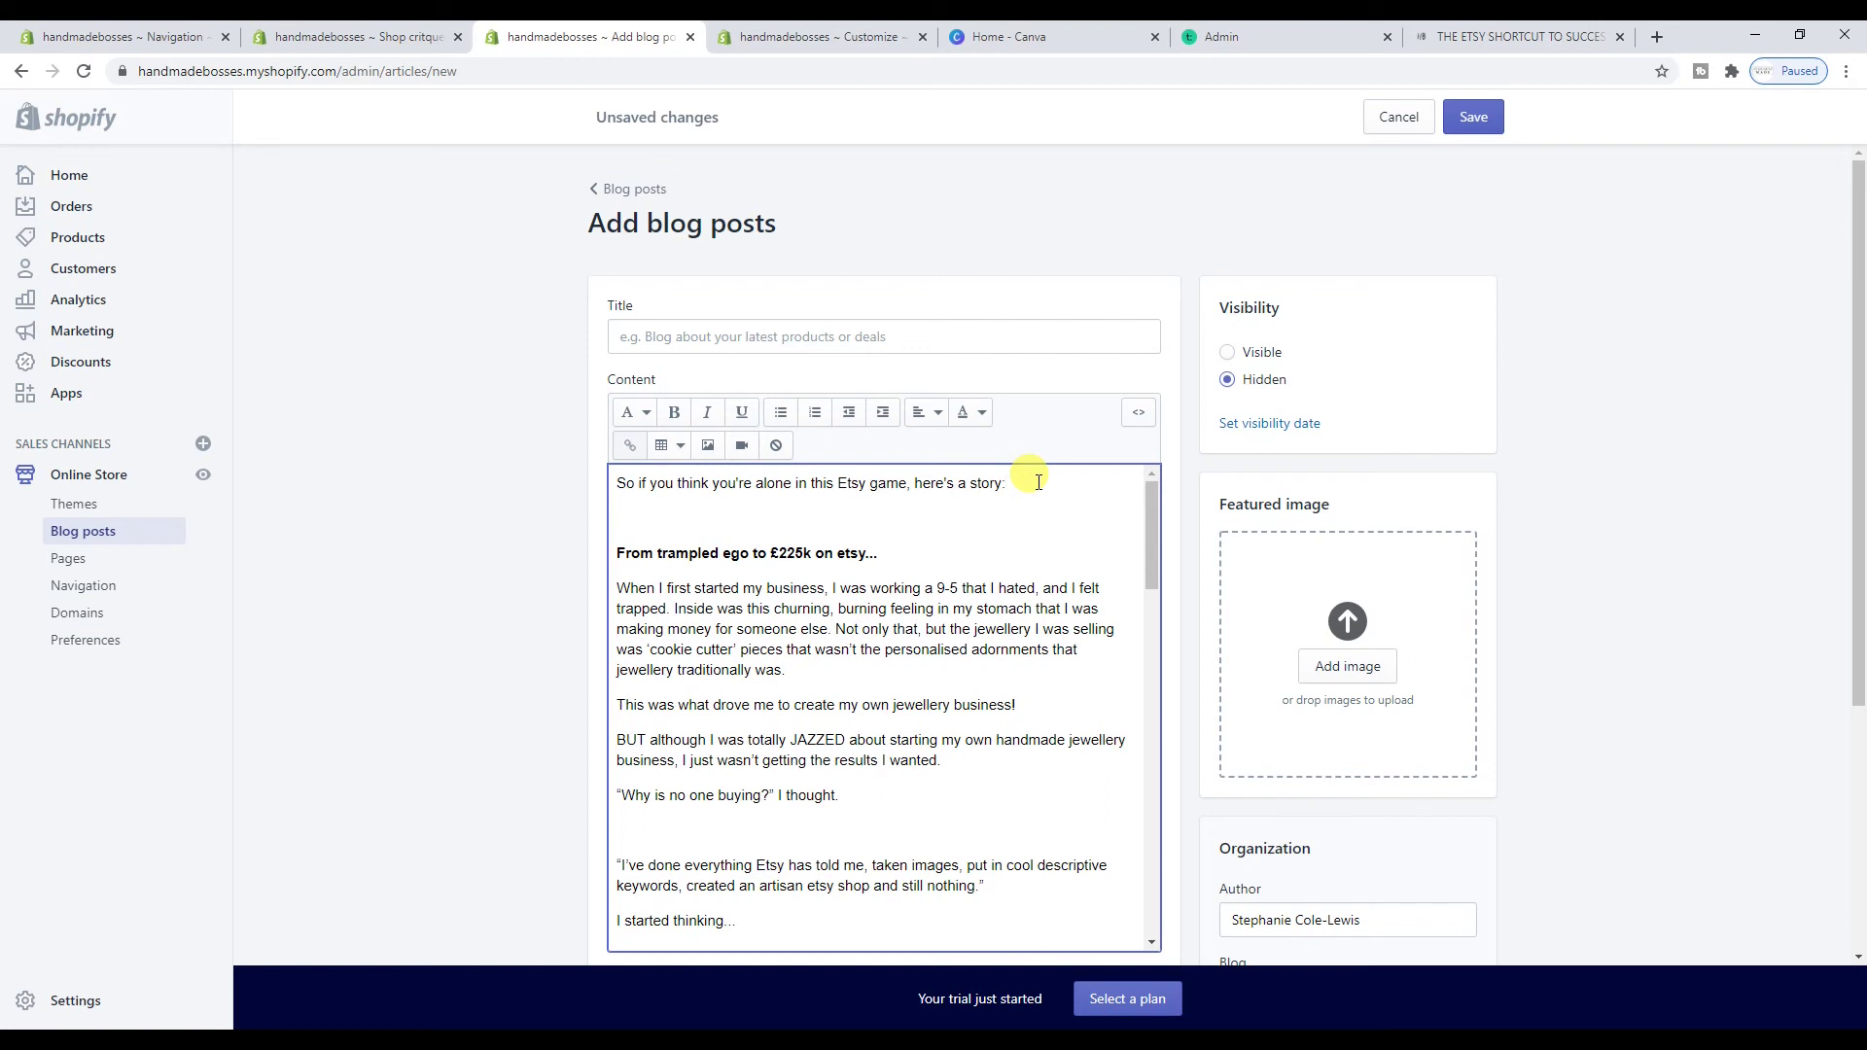
Delete the "{{ subscriber.first_name }}" placeholder from the "'Cause its not" line of the story
scroll(1039, 482, "down", 8)
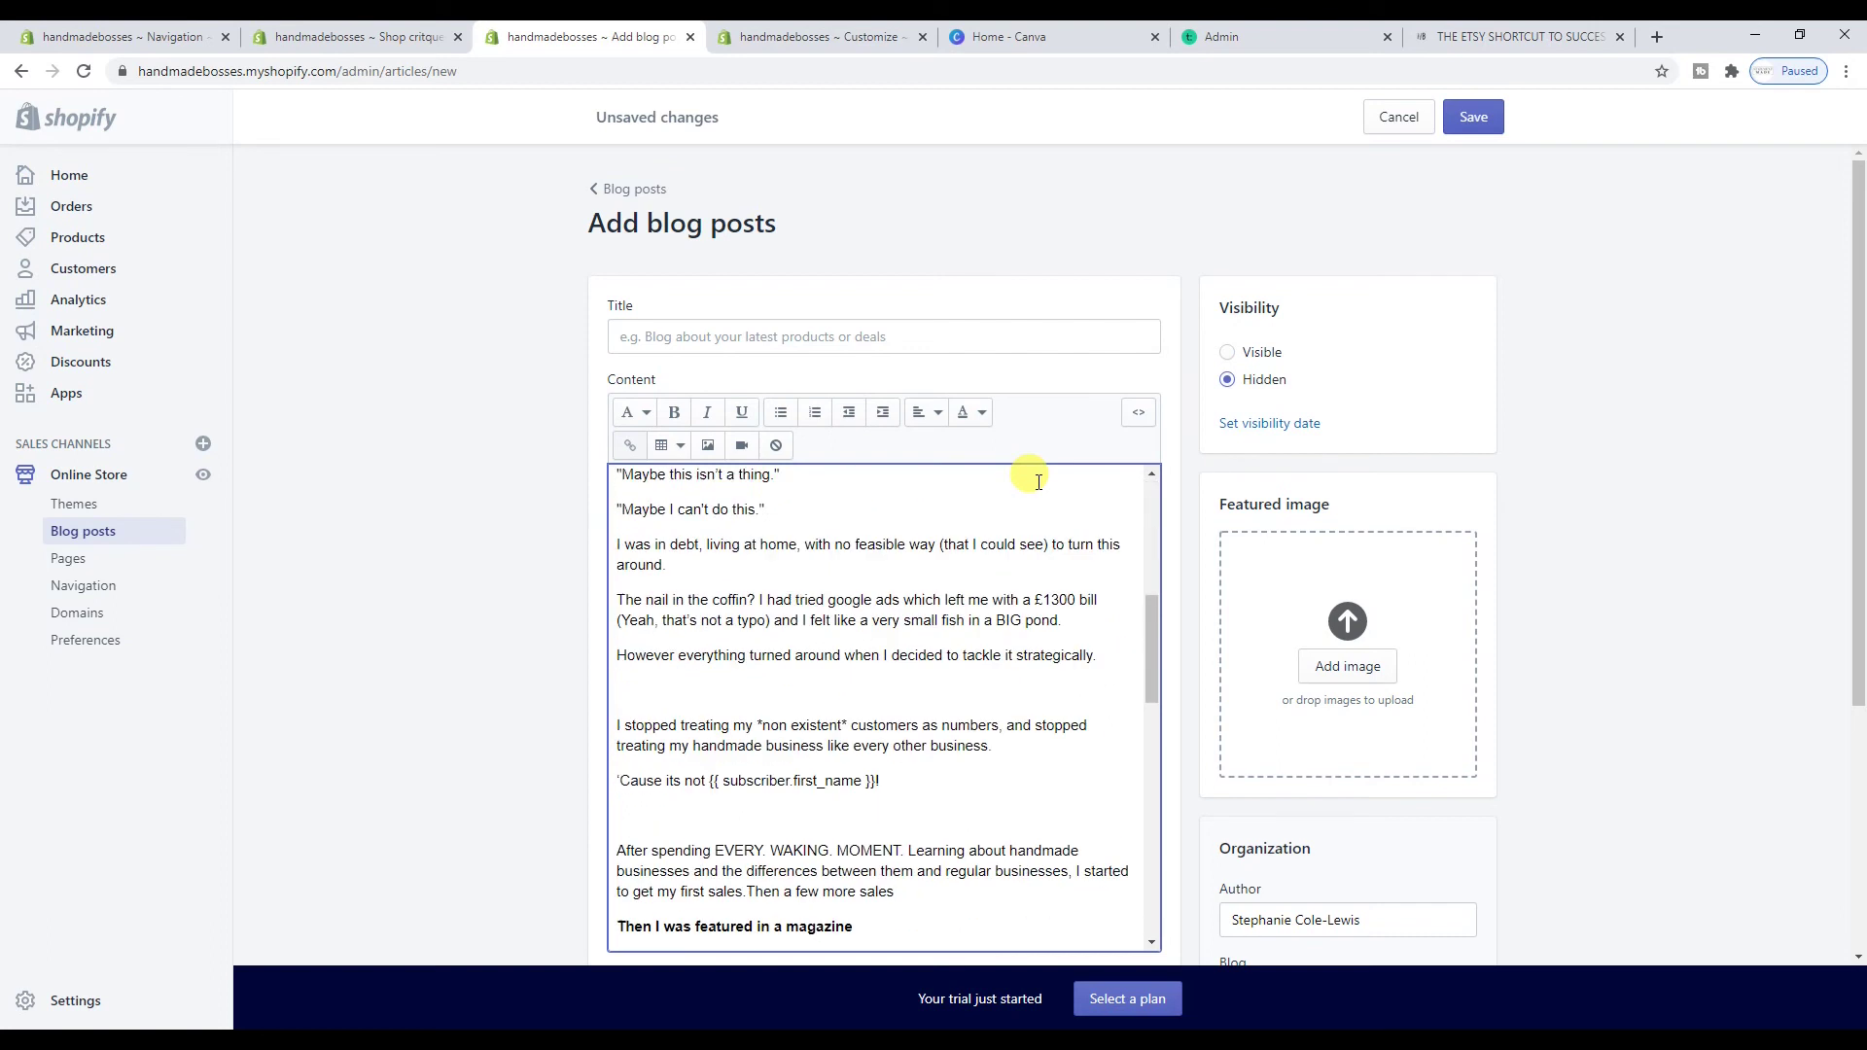
left_click(1031, 512)
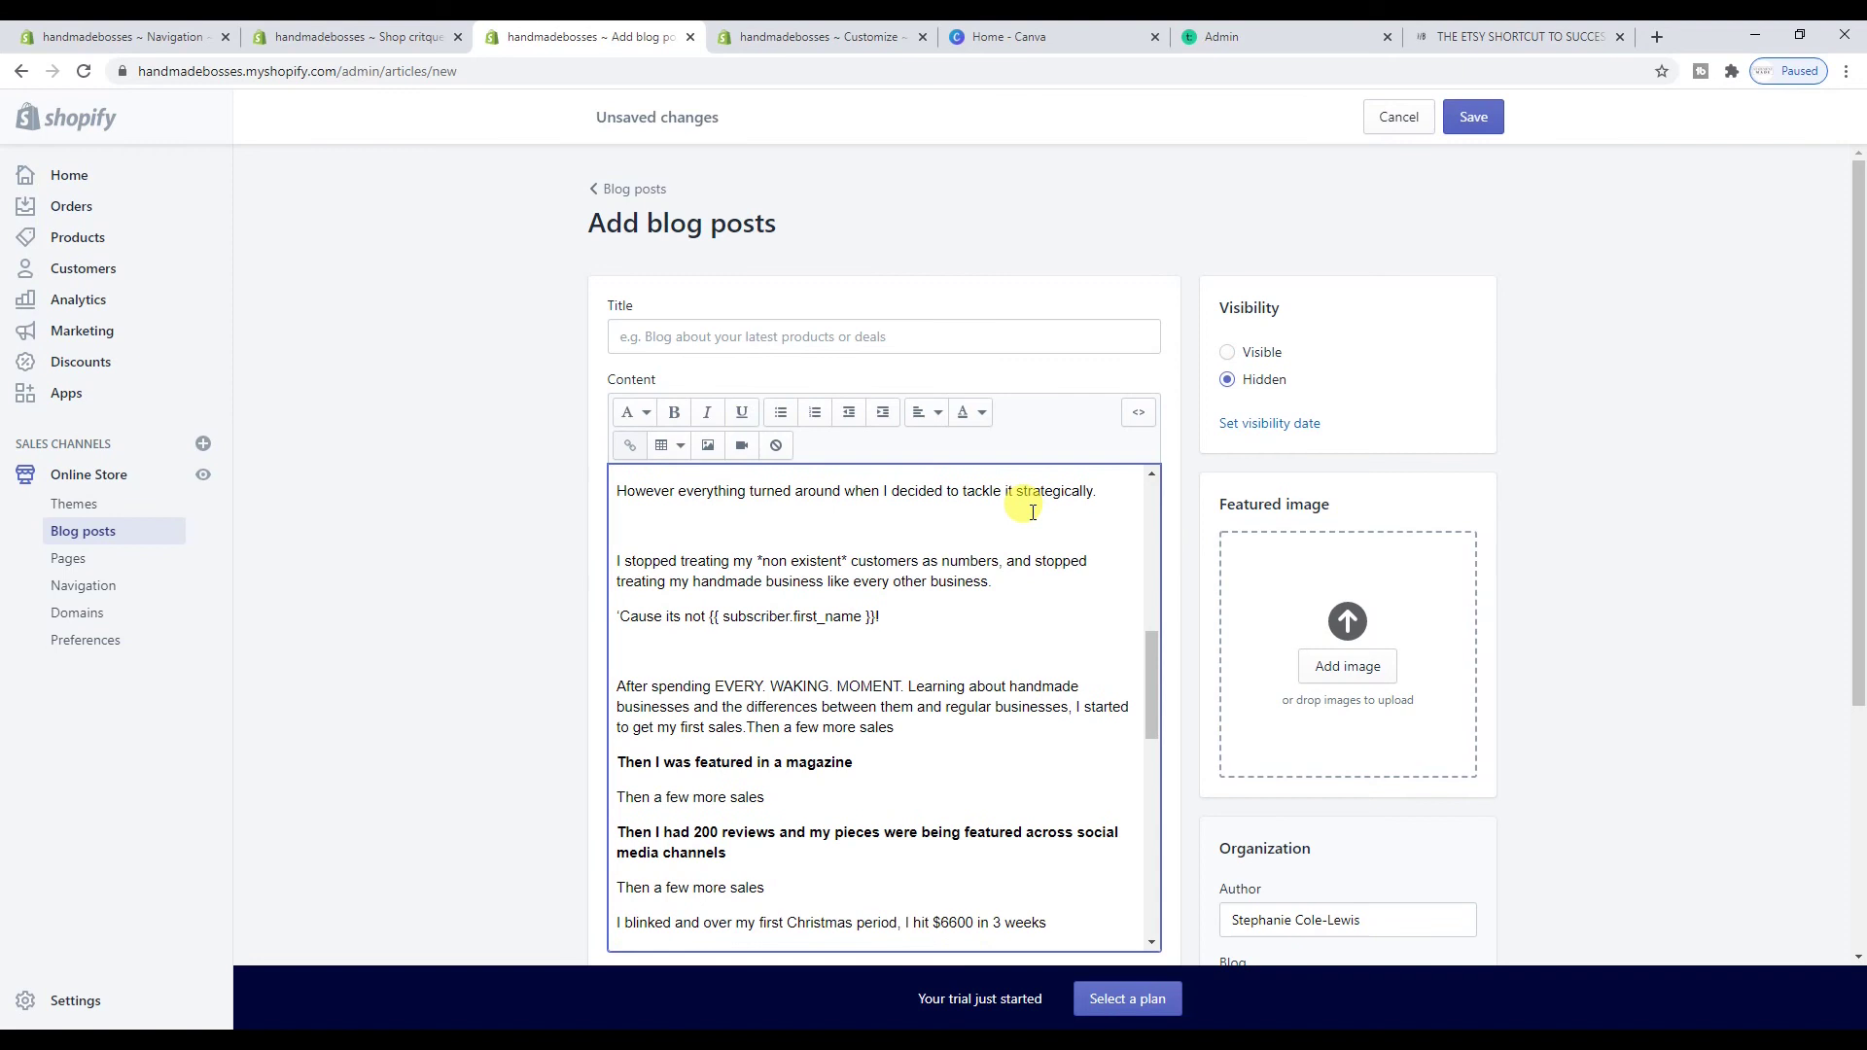
left_click_drag(880, 634, 709, 626)
key("BackSpace")
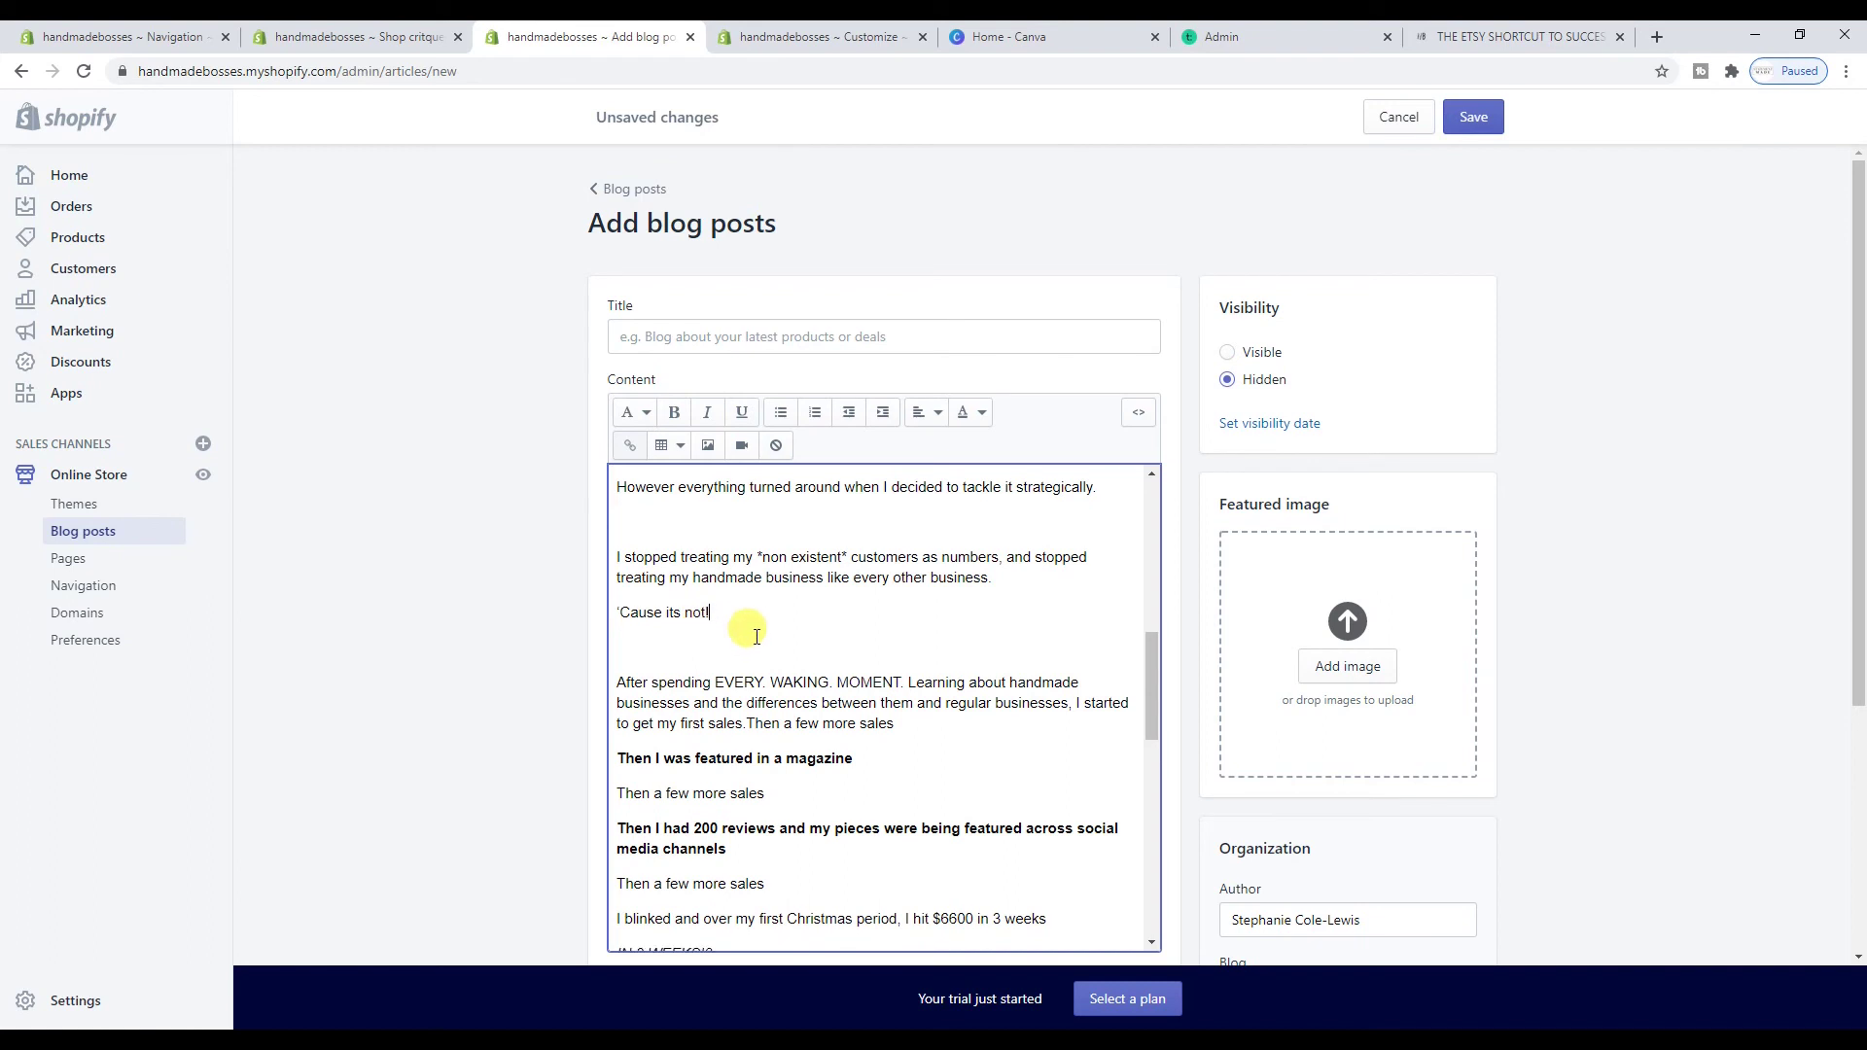
Check the rest of the story, and begin a new opening paragraph above its first line with "You"
scroll(751, 632, "down", 2)
scroll(860, 579, "down", 5)
scroll(873, 581, "down", 5)
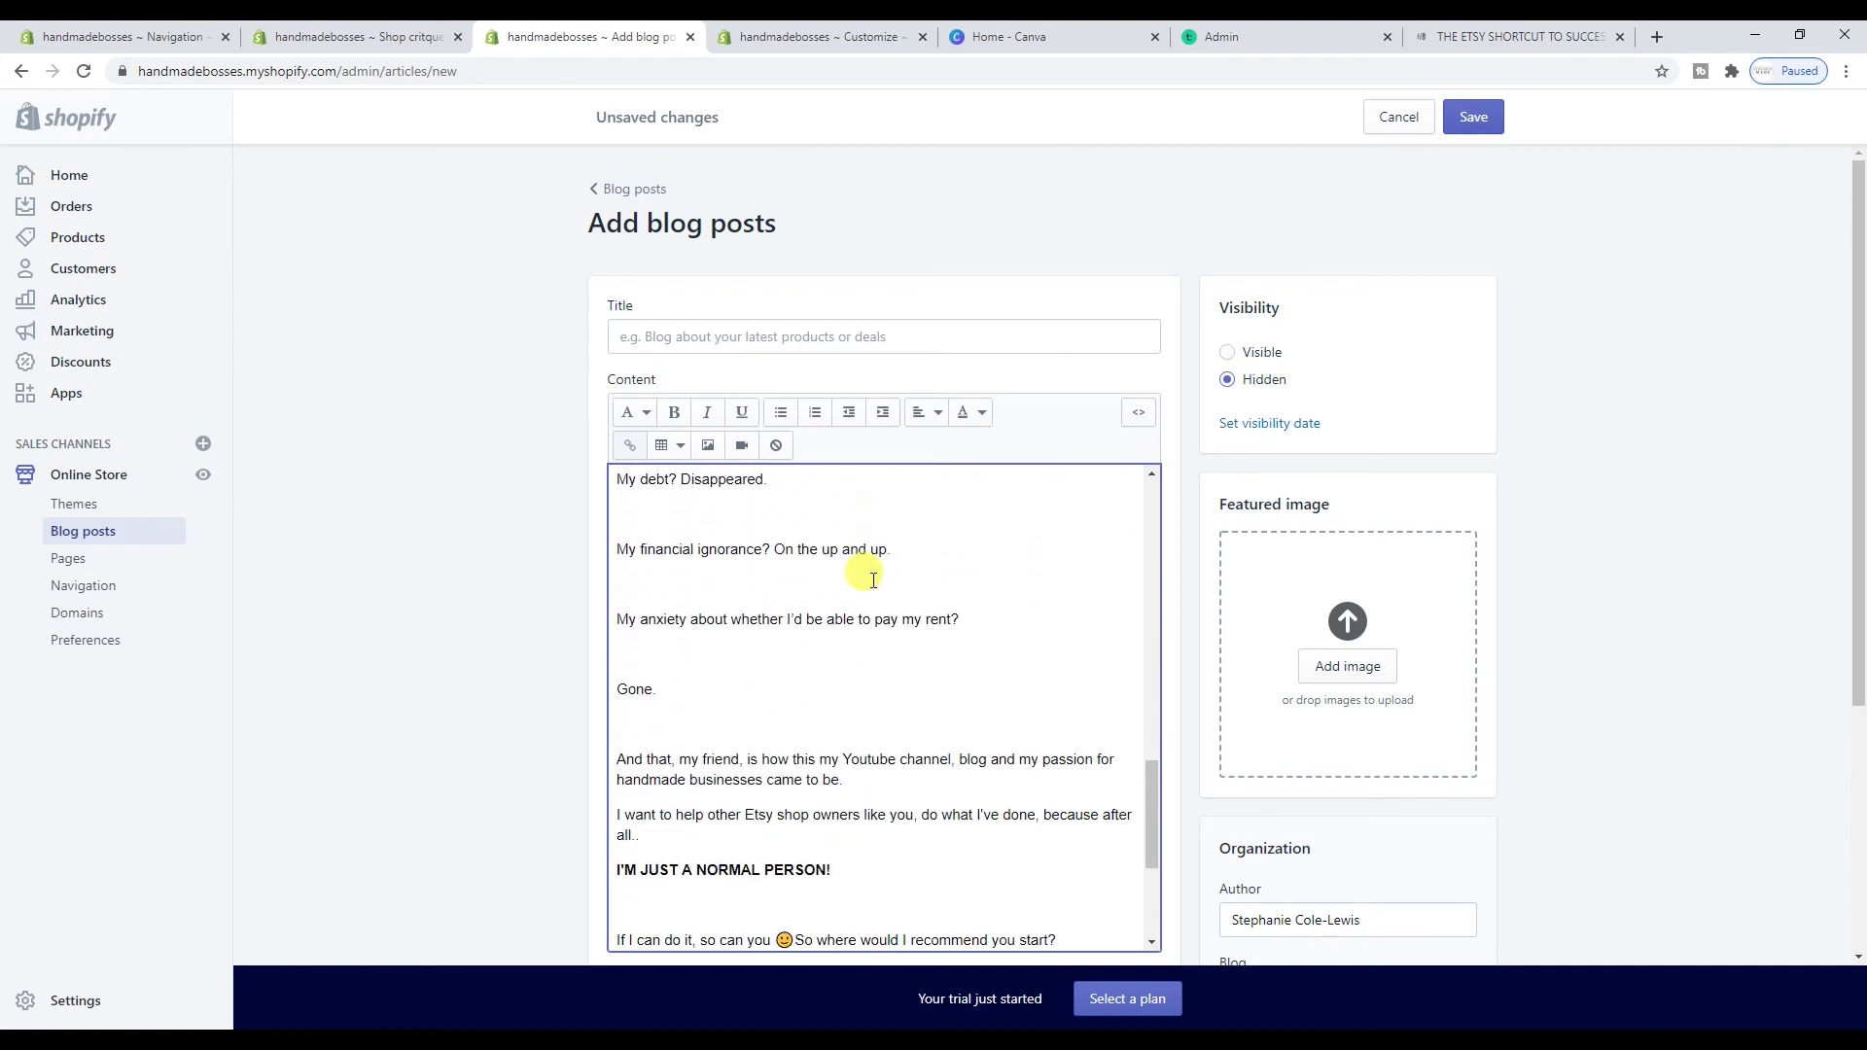
scroll(858, 685, "down", 1)
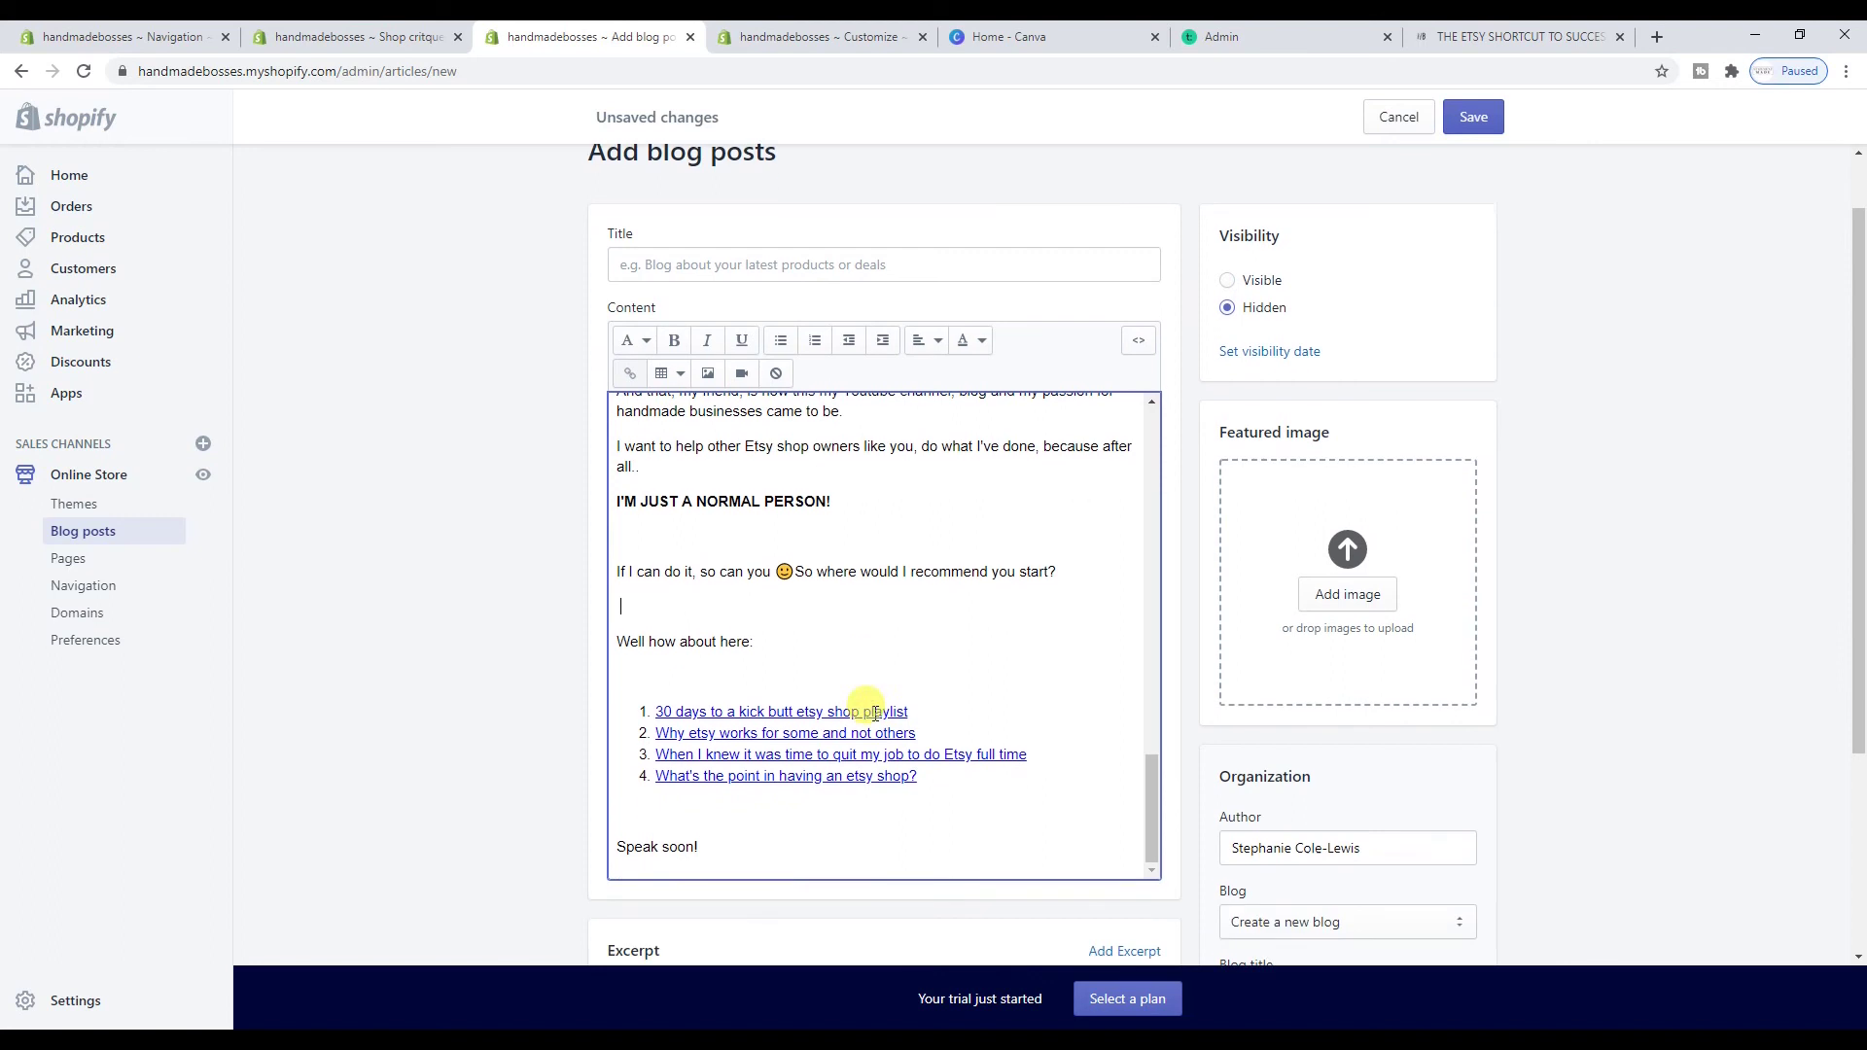
scroll(846, 642, "up", 15)
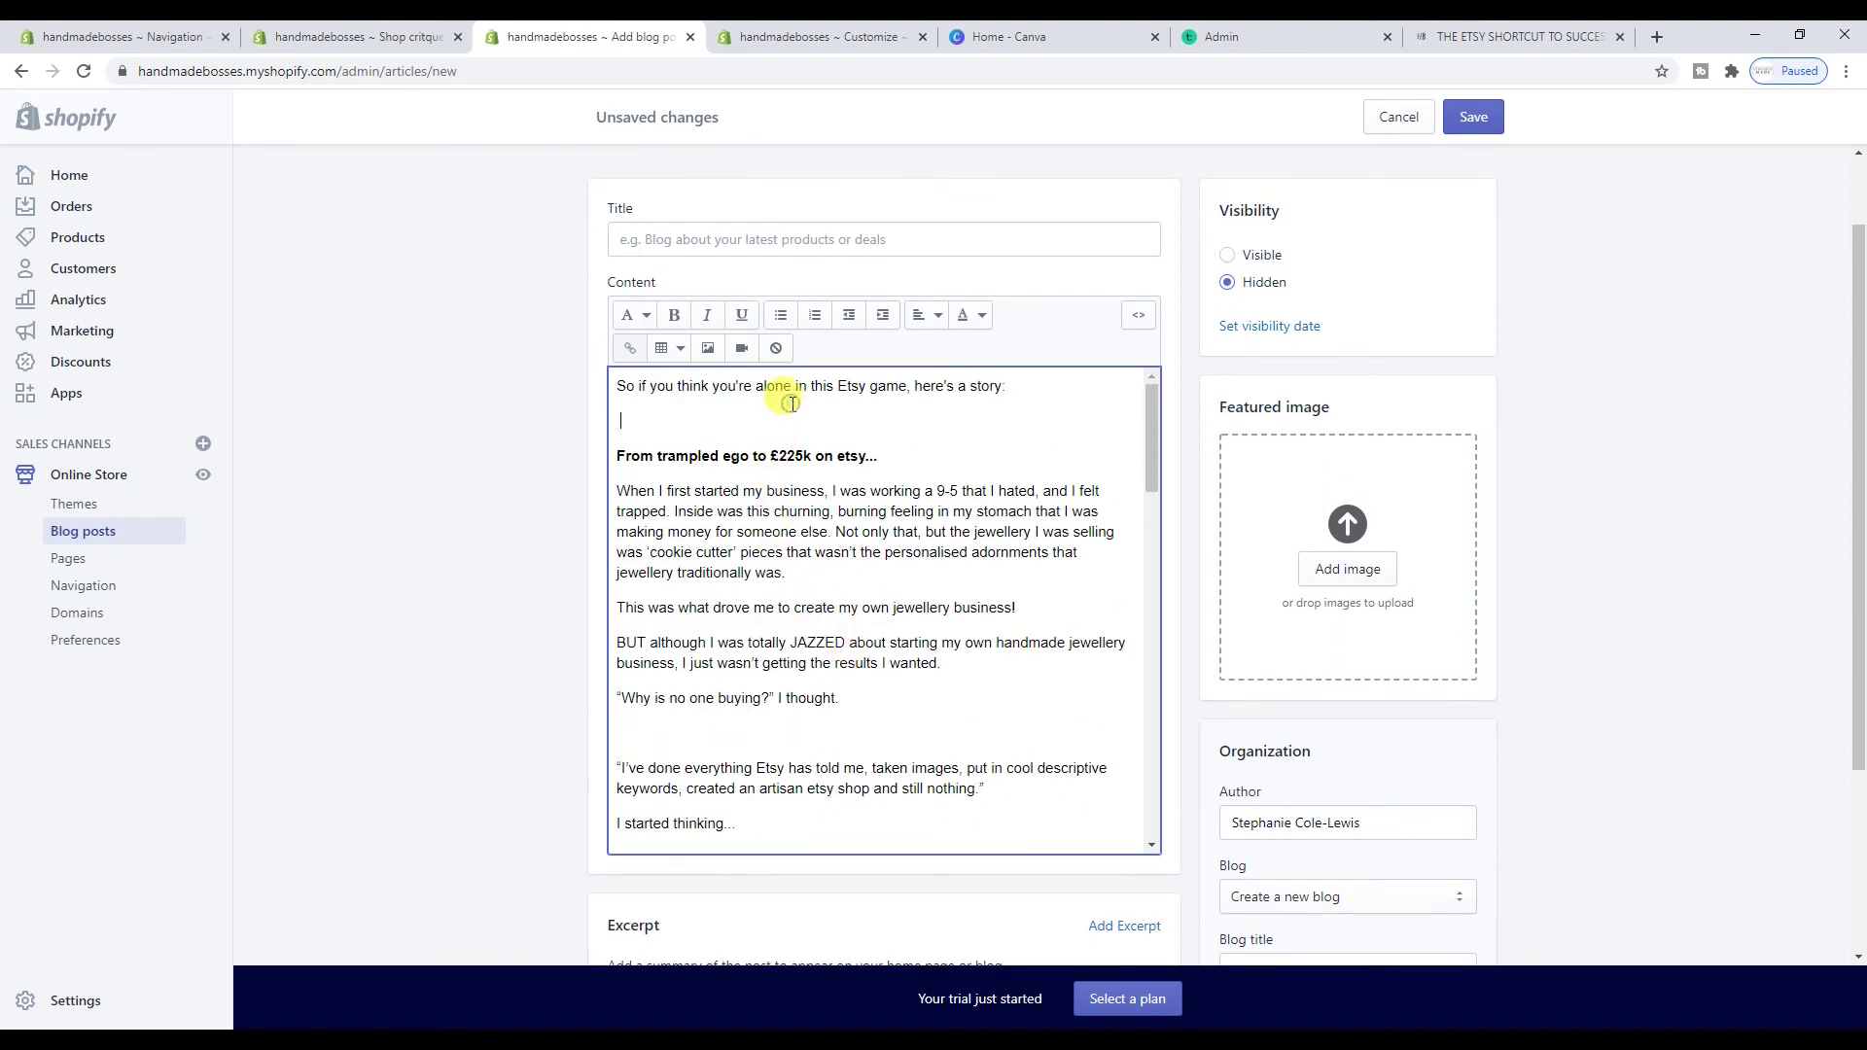
left_click(617, 387)
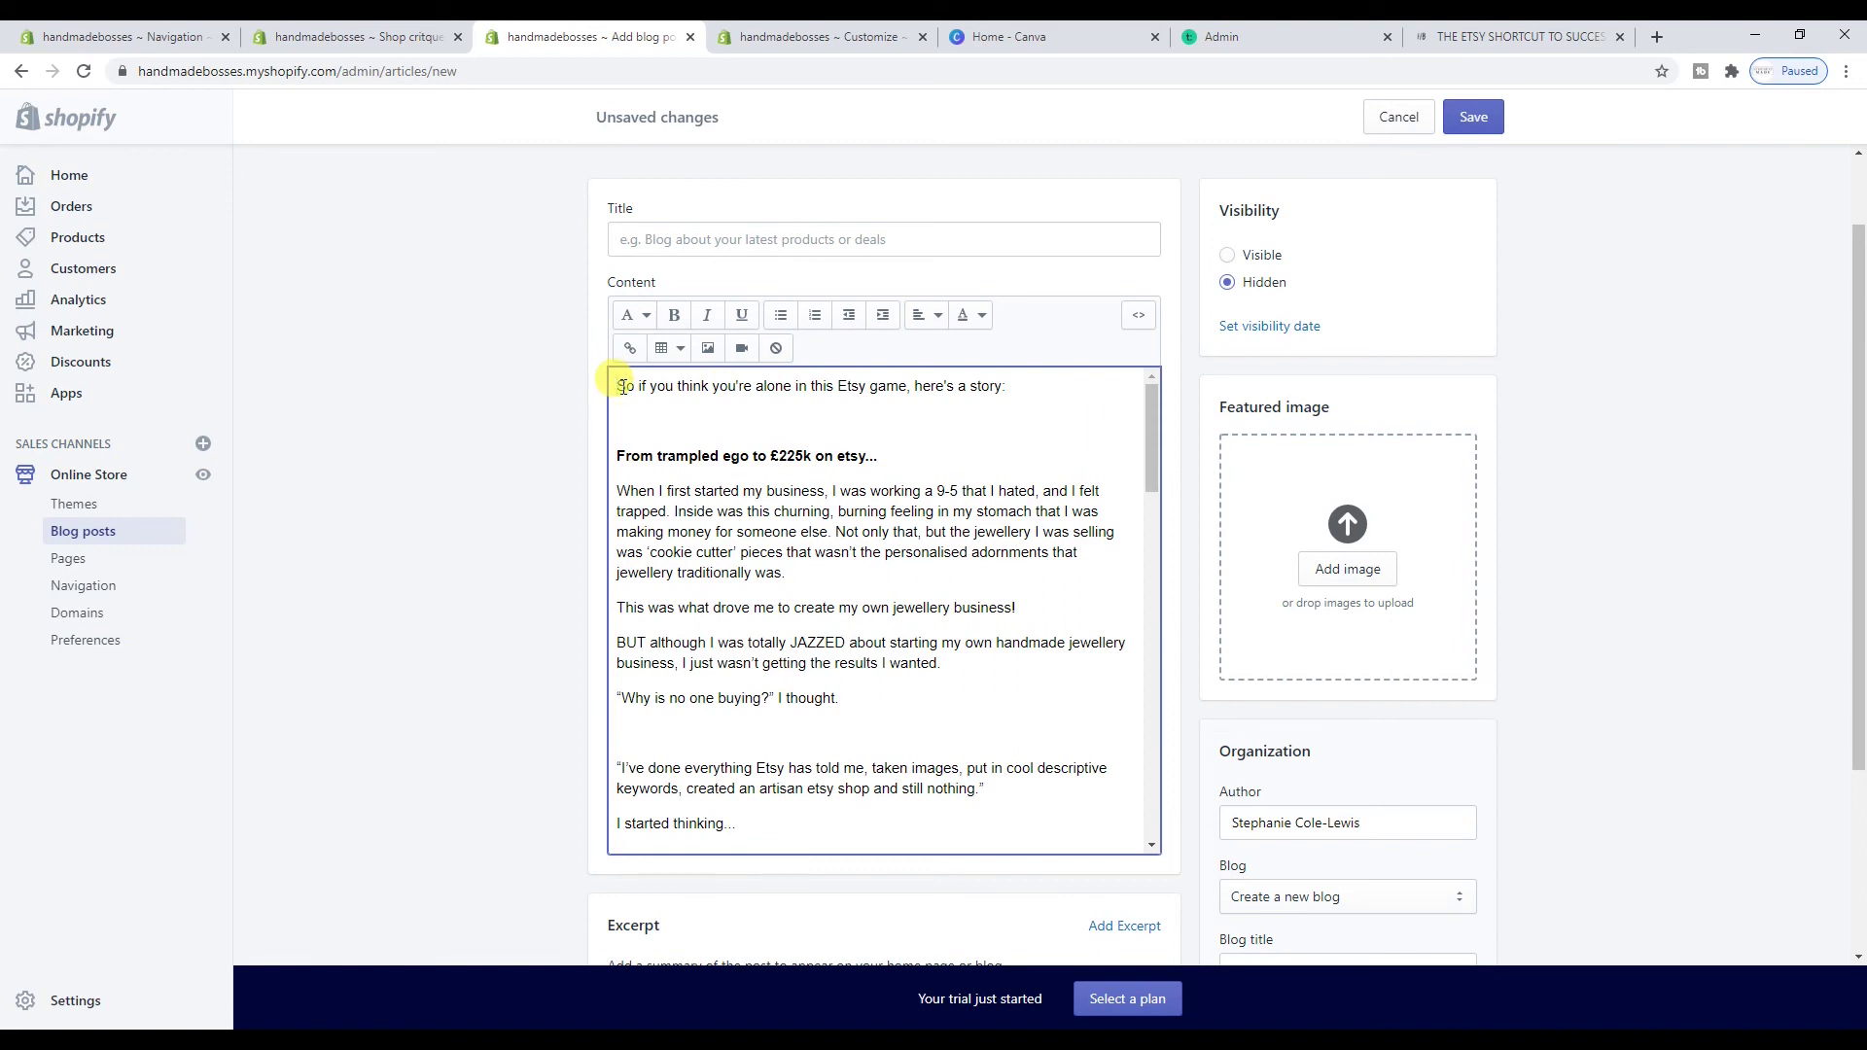
key("Return")
type("You")
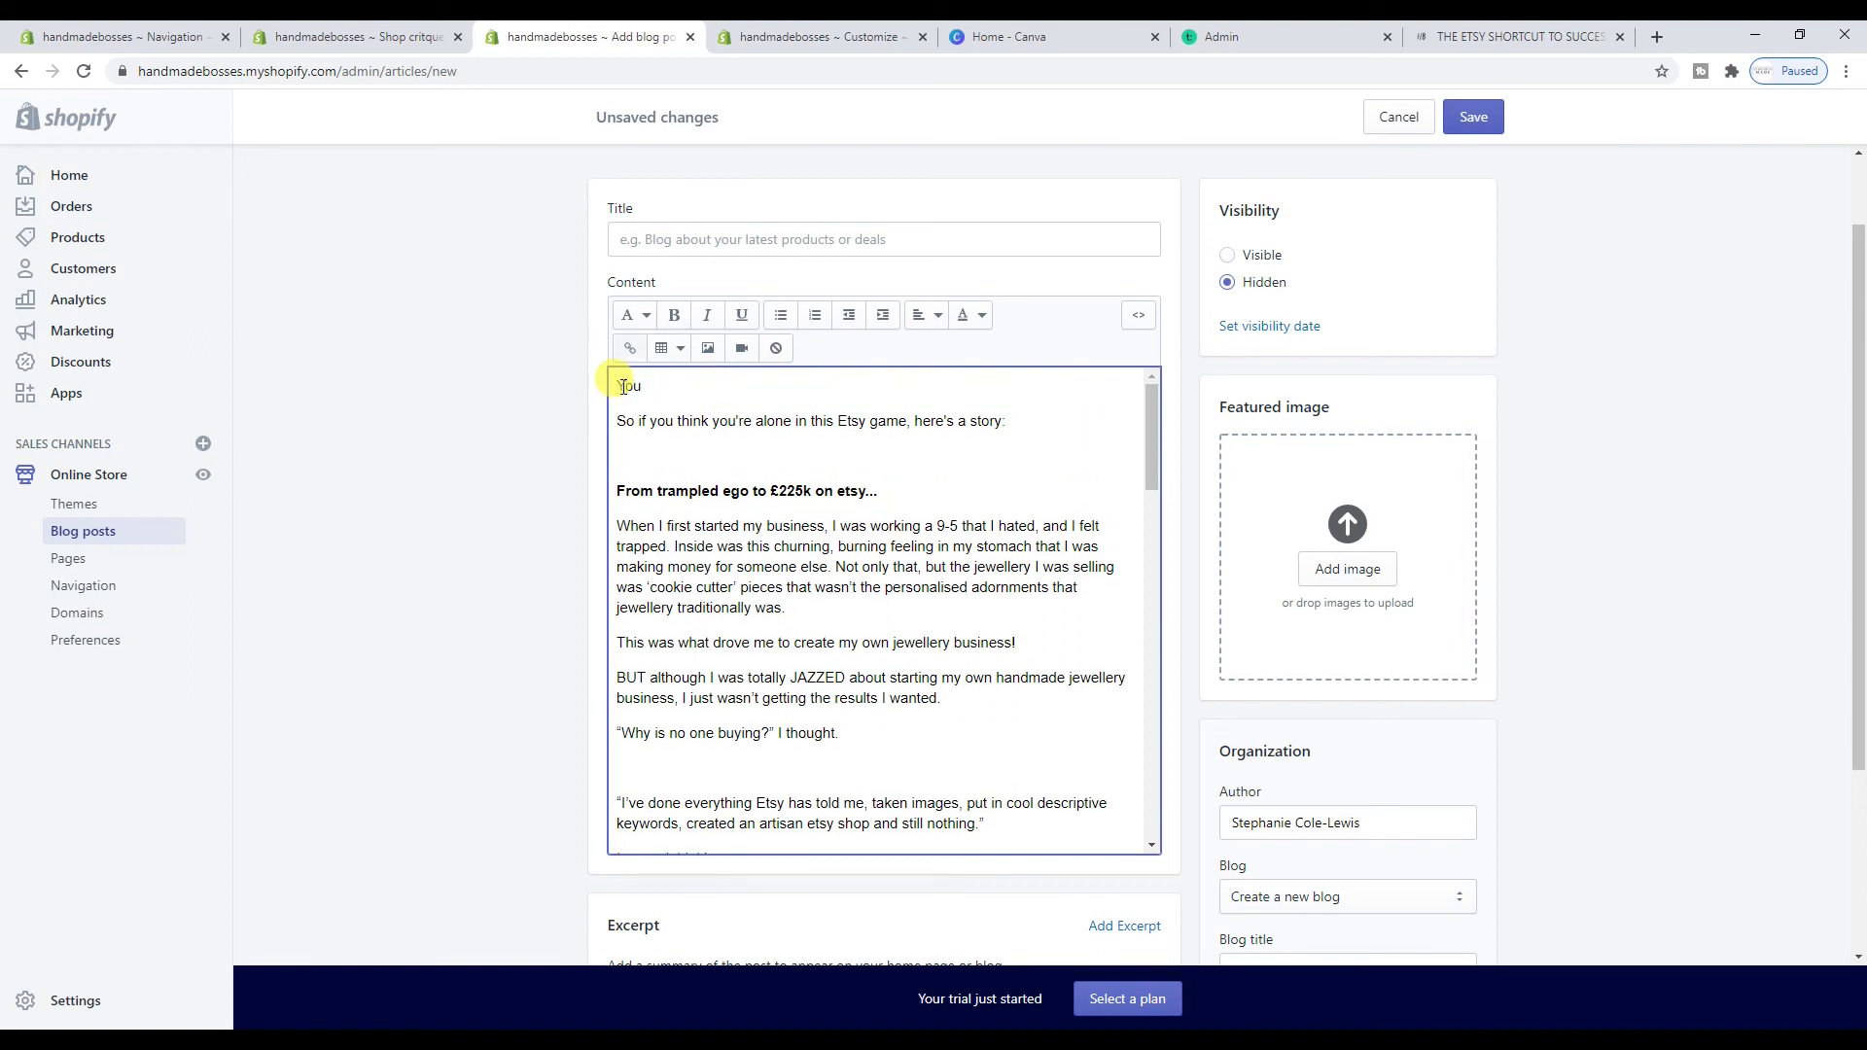
Search Google in a new browser tab for "can i have a full time etsy shop?" and look through the results
left_click(1654, 39)
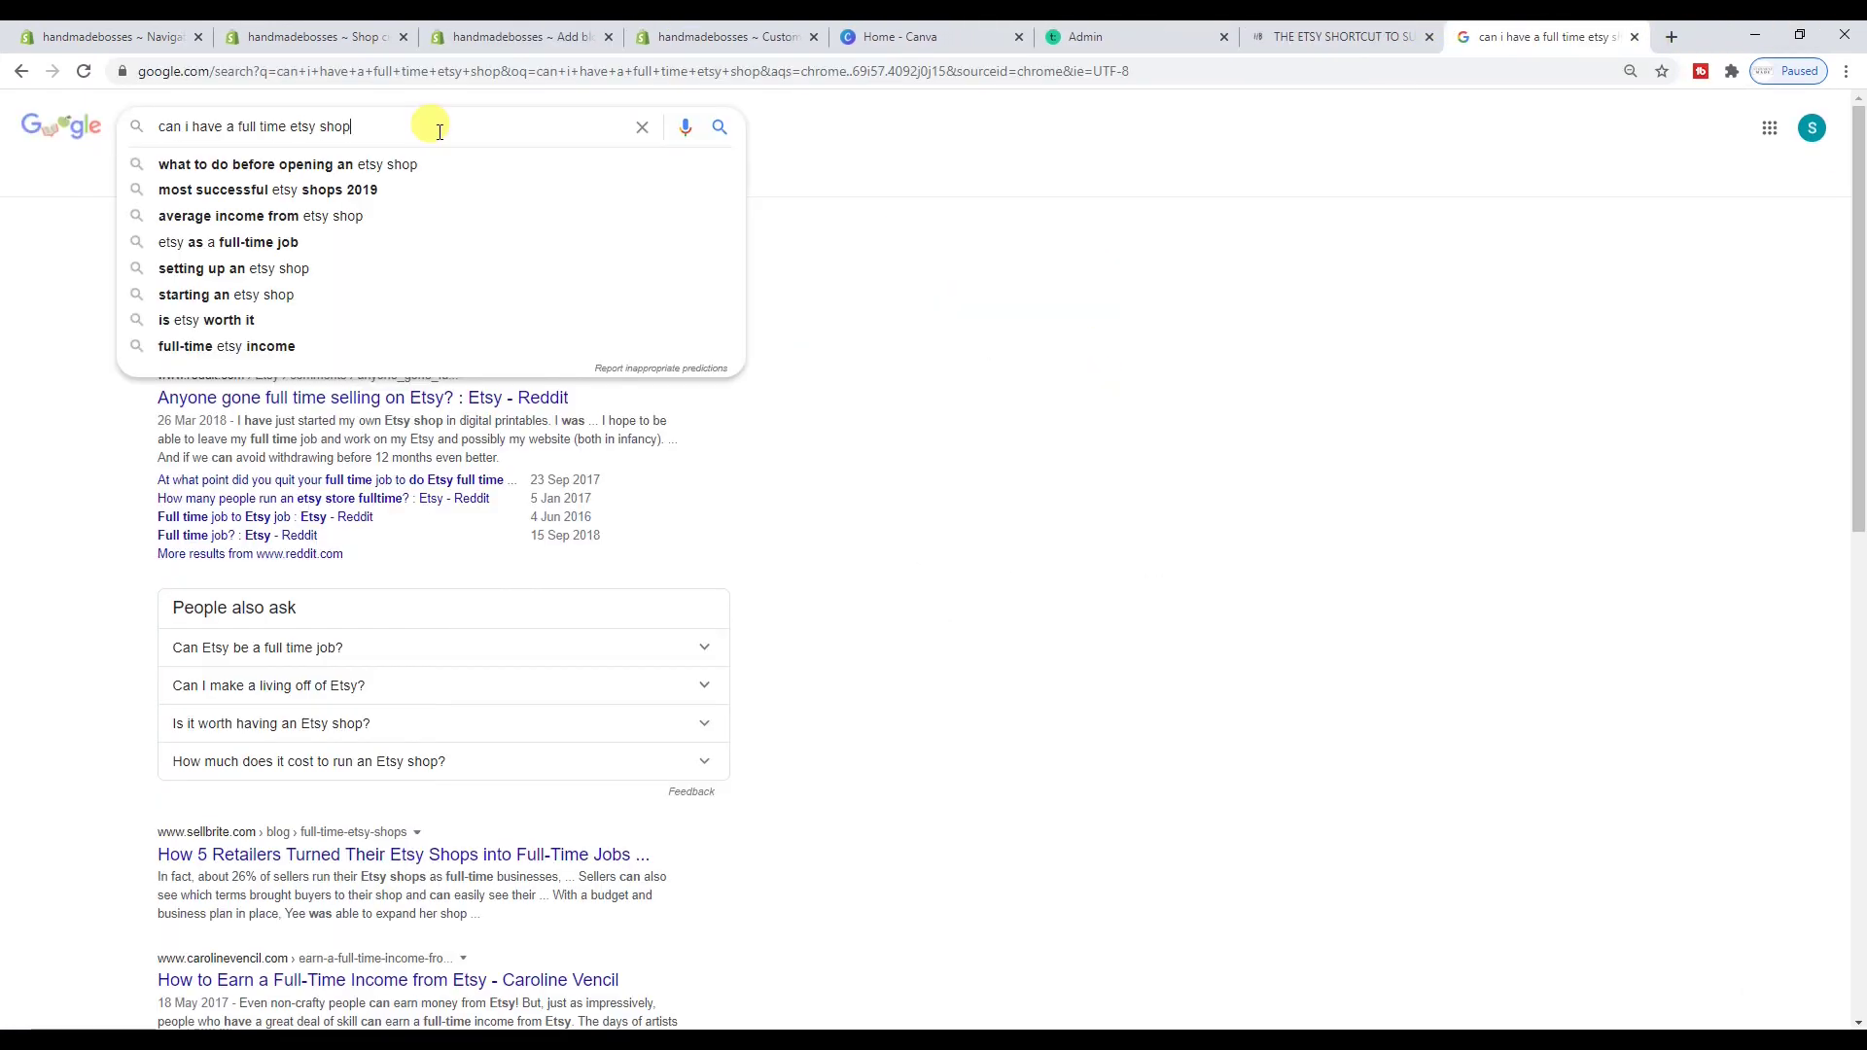
scroll(1029, 226, "down", 10)
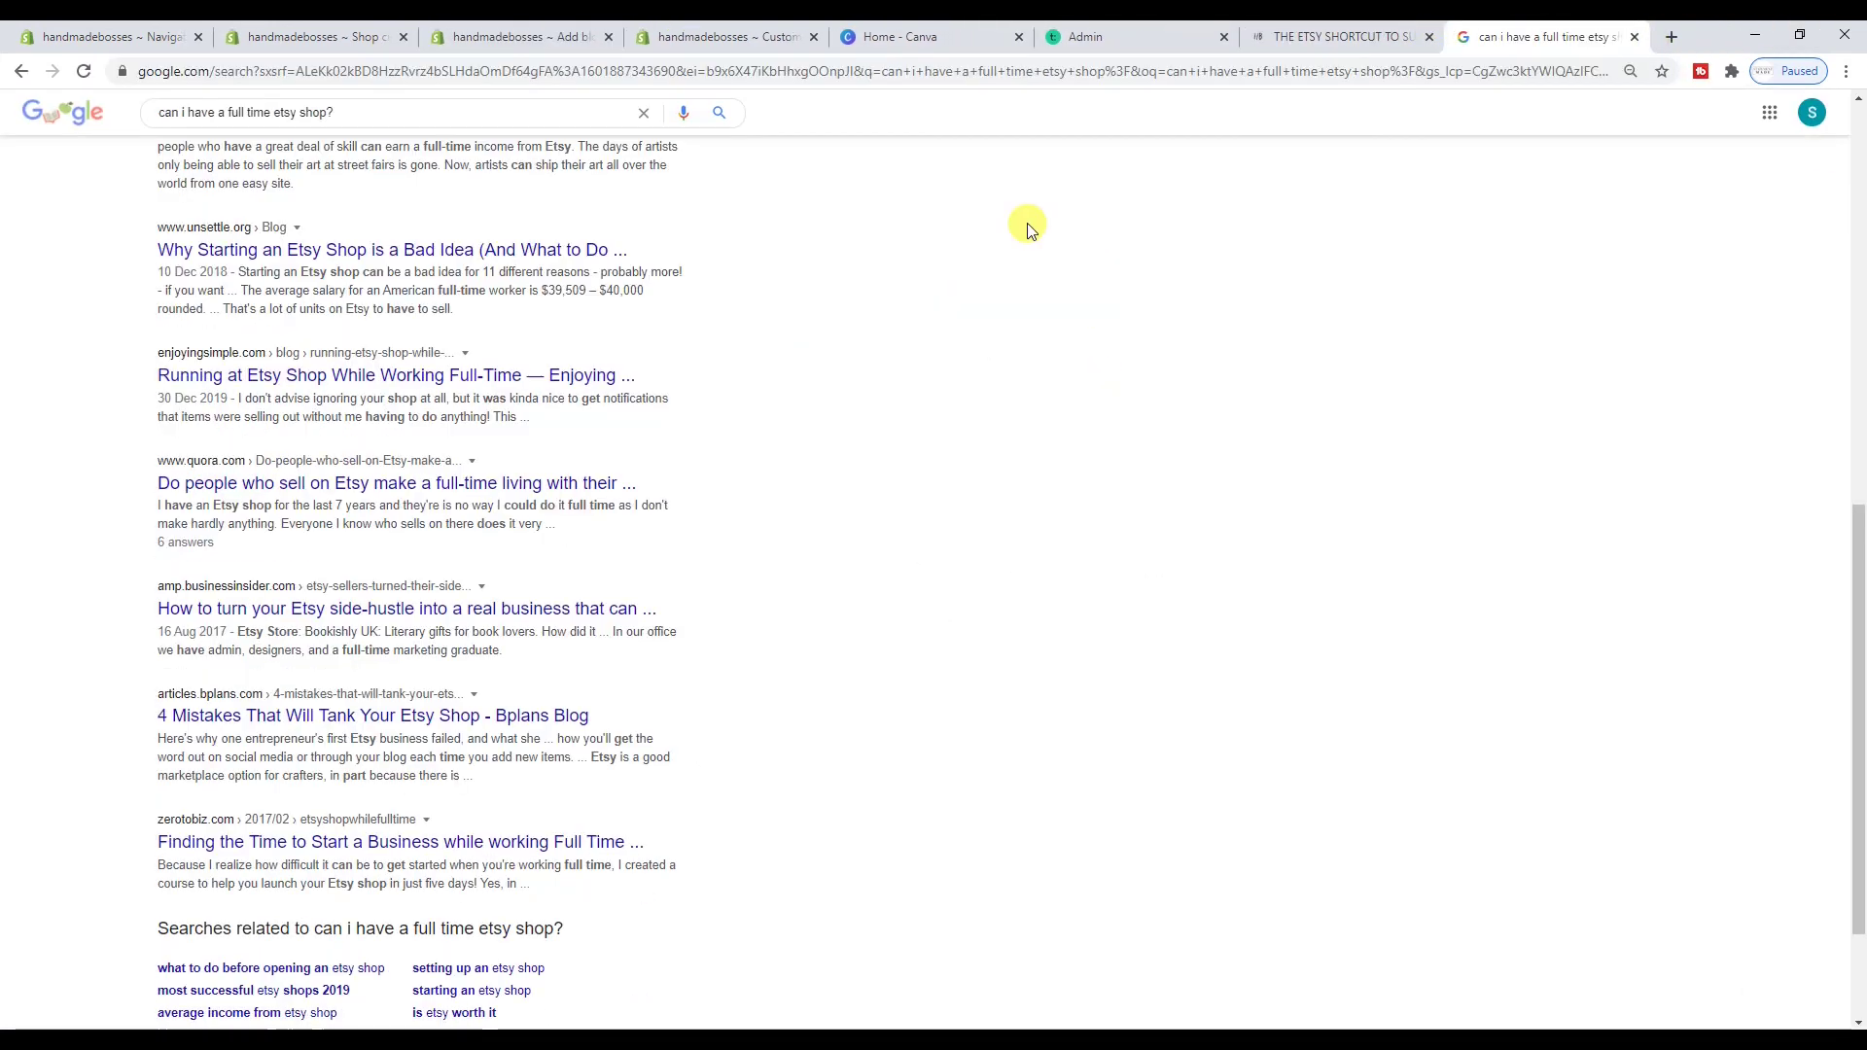
scroll(1013, 309, "up", 9)
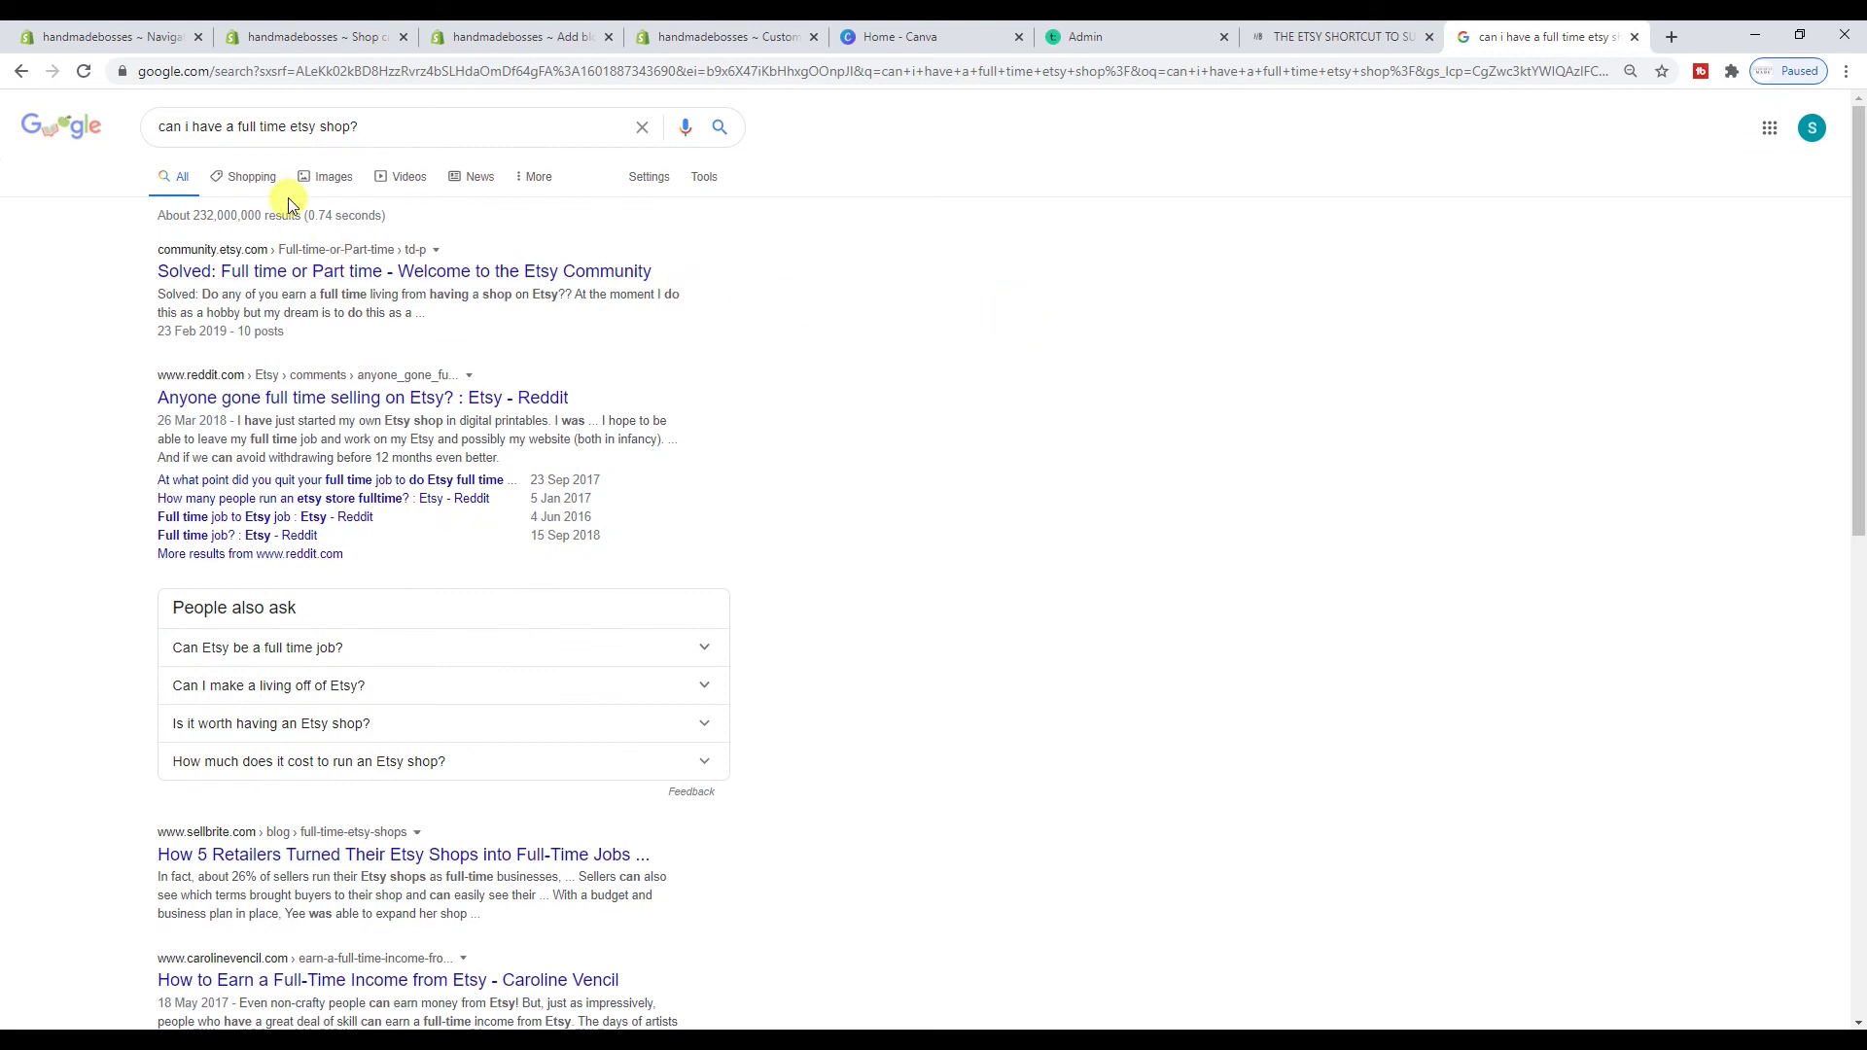
left_click(423, 127)
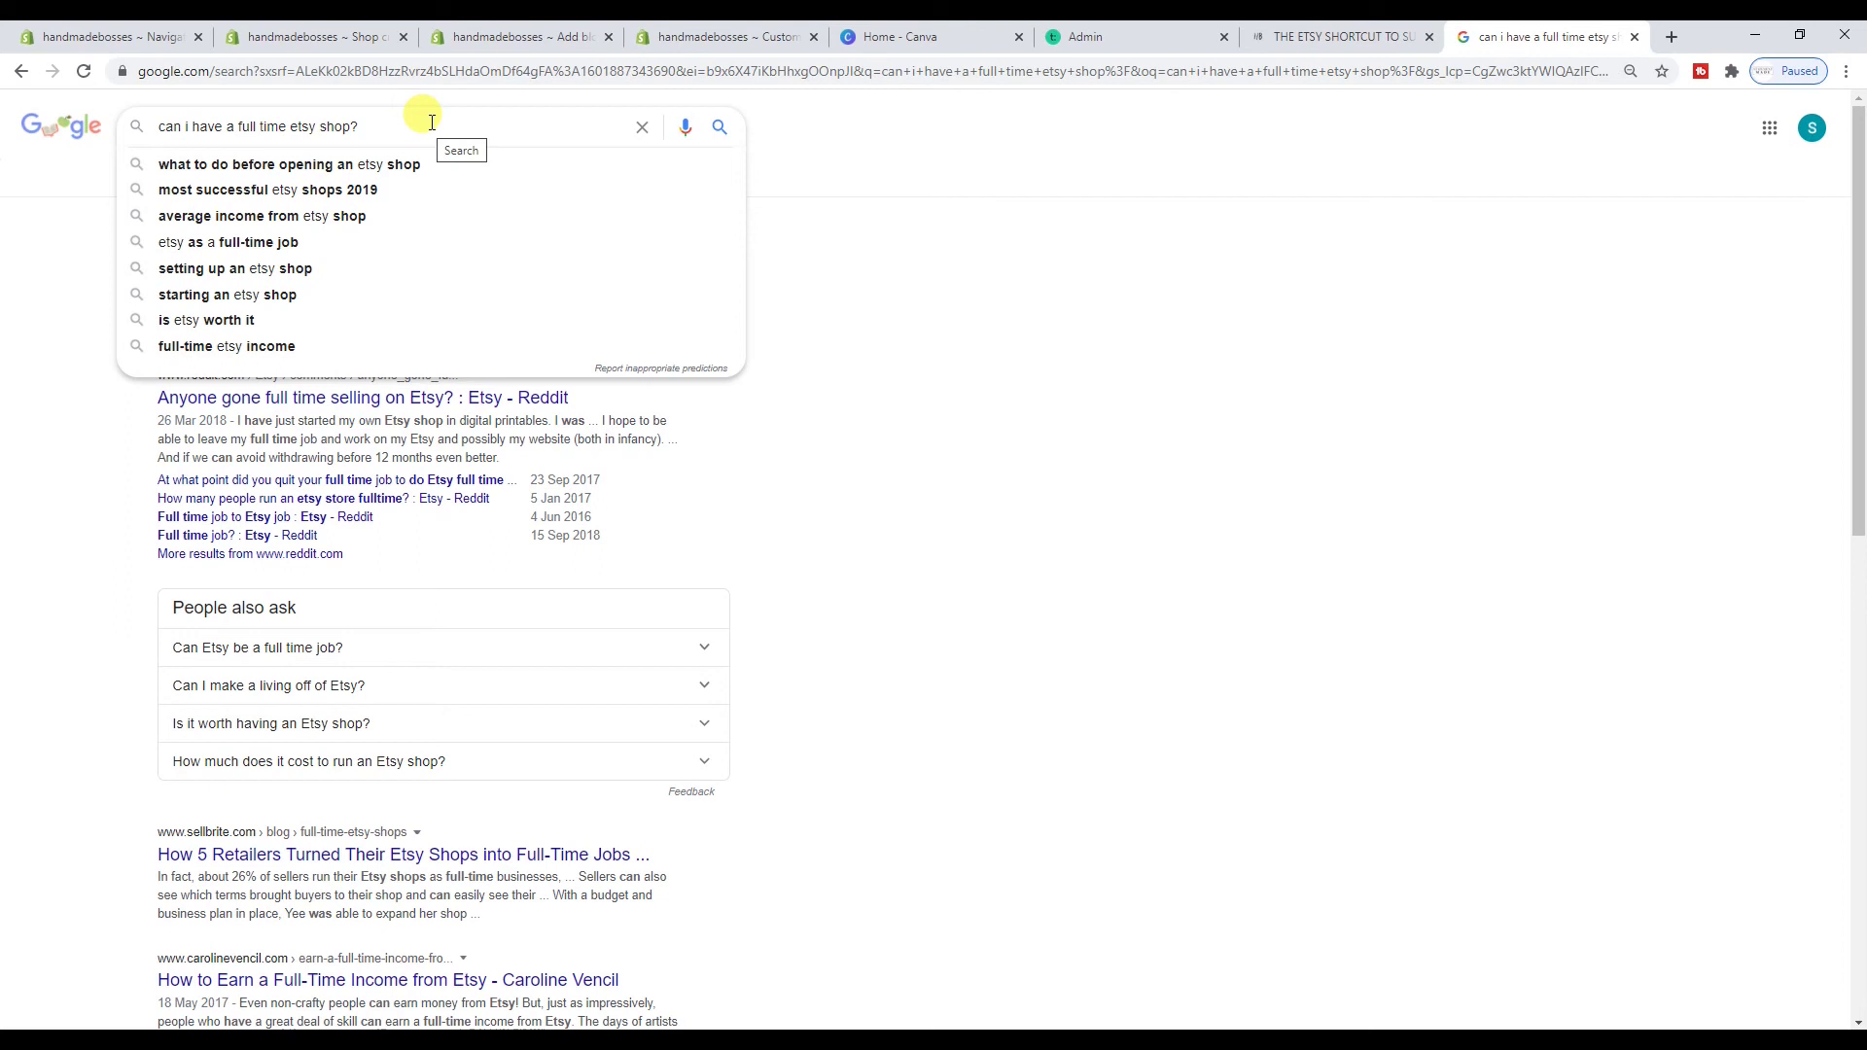
Return to the blog post draft and review its opening paragraphs and title
left_click(481, 37)
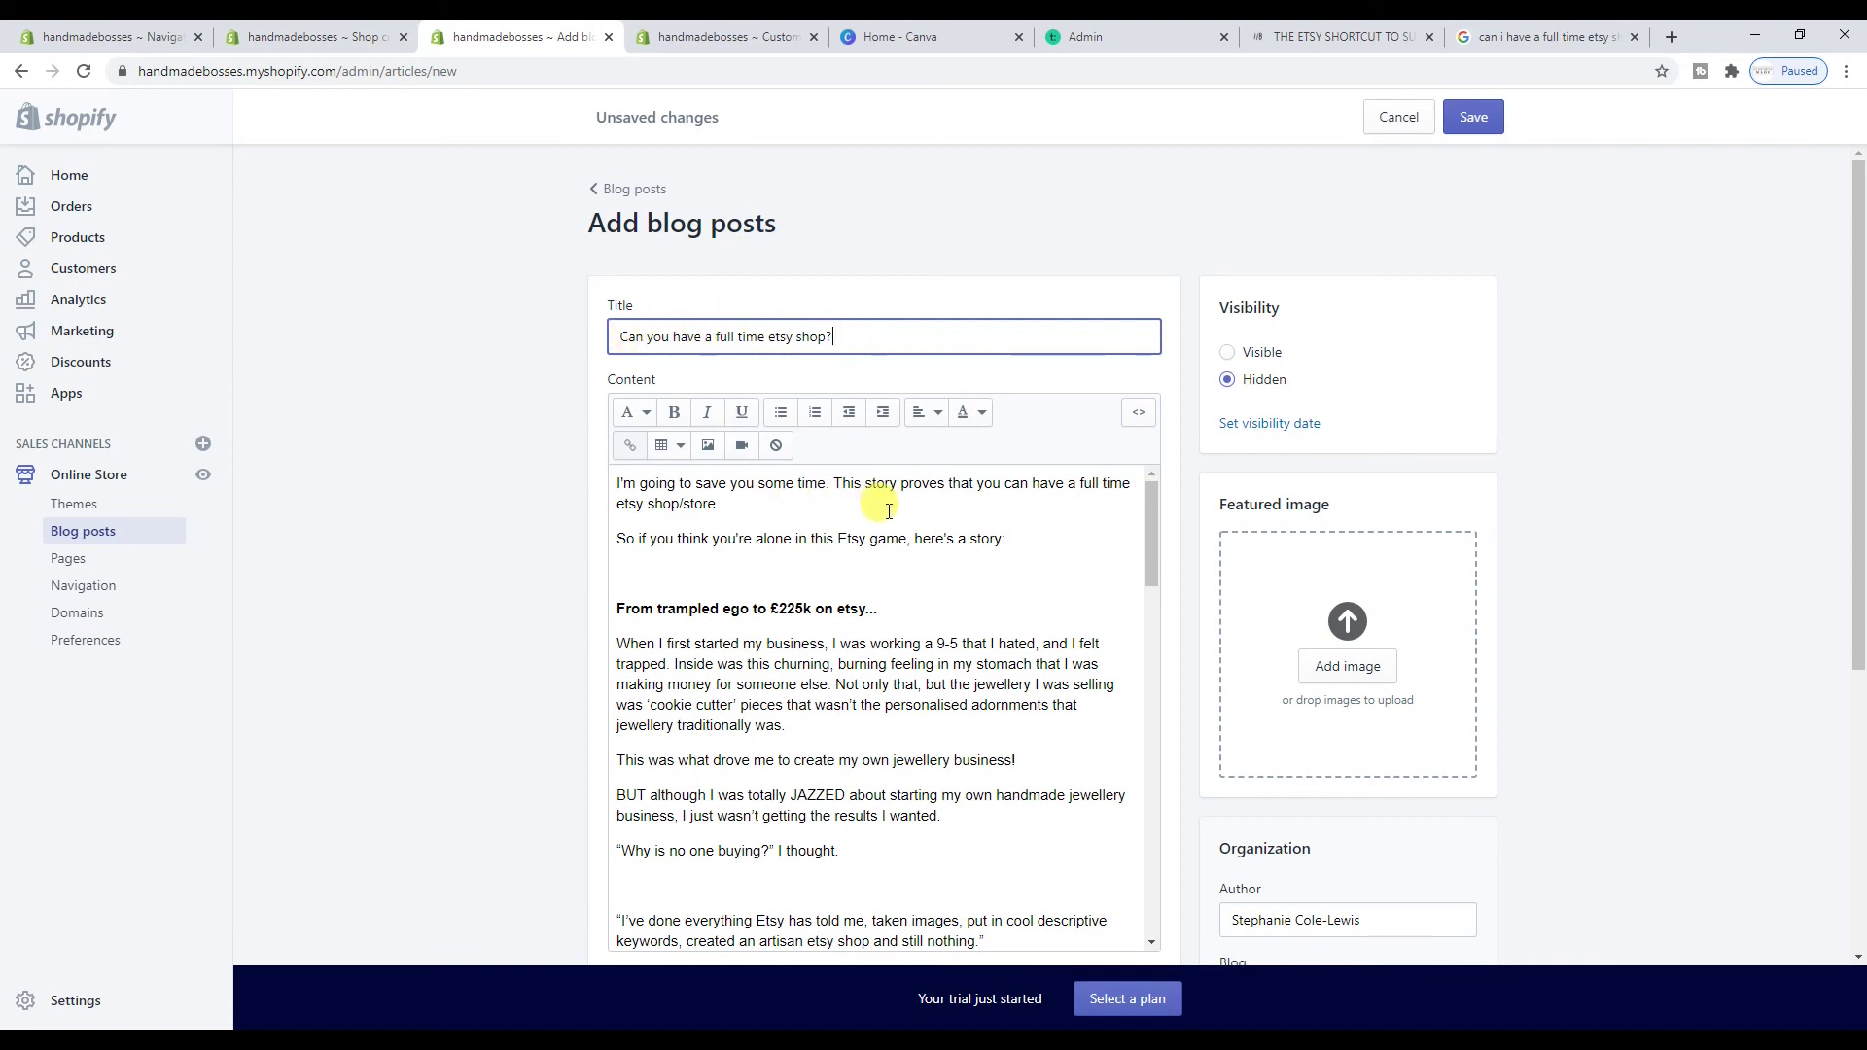
left_click_drag(617, 483, 736, 492)
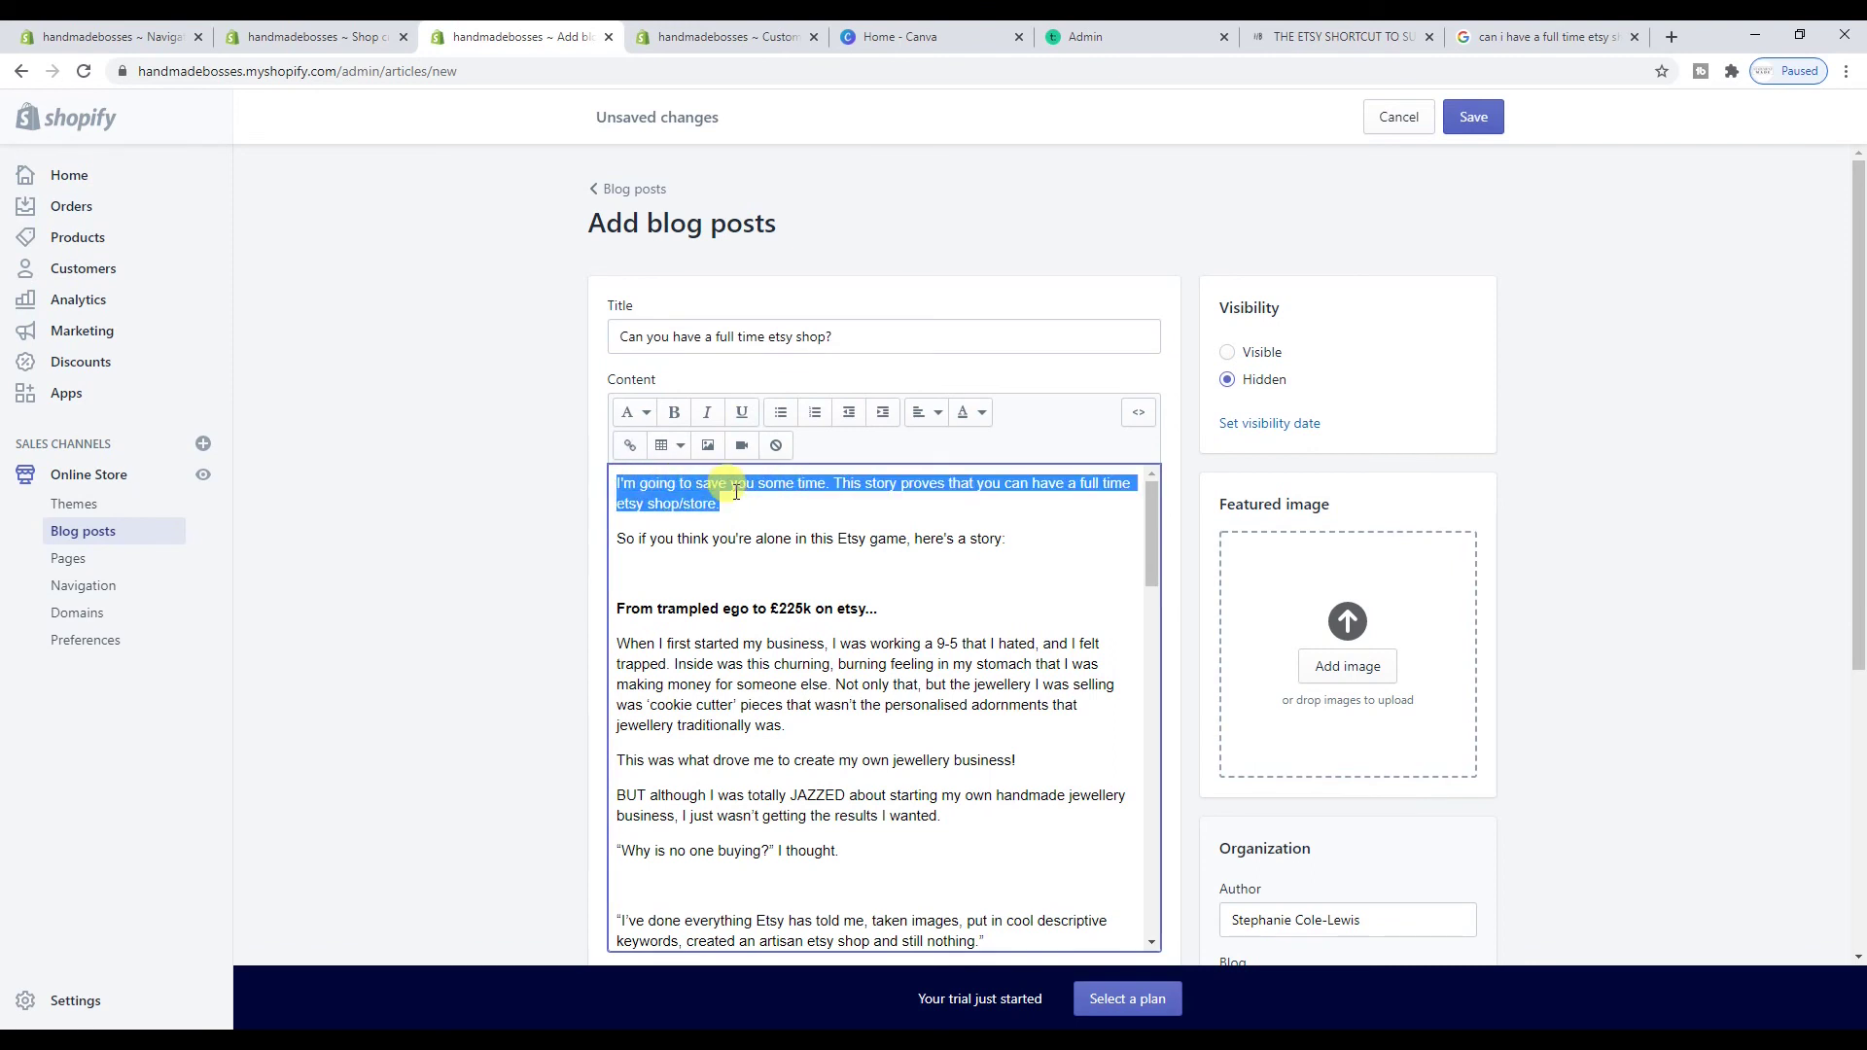
left_click(723, 609)
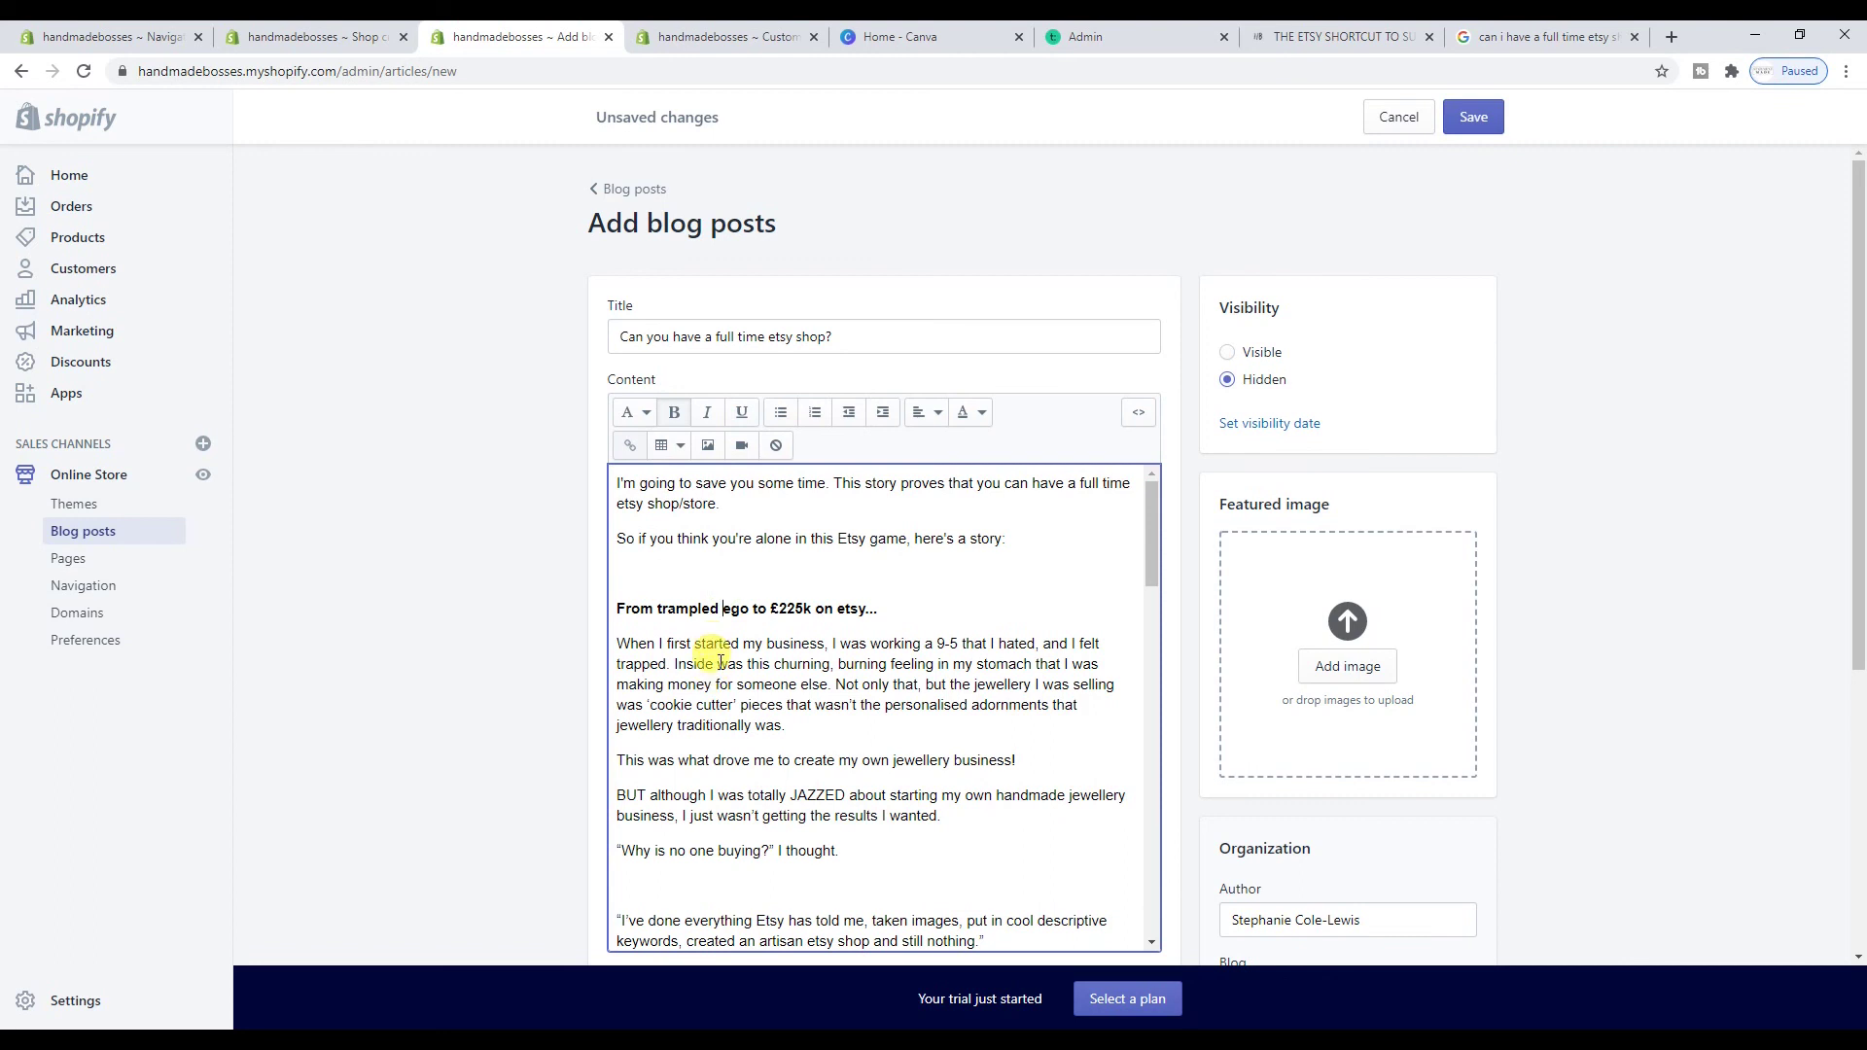
left_click_drag(715, 663, 684, 560)
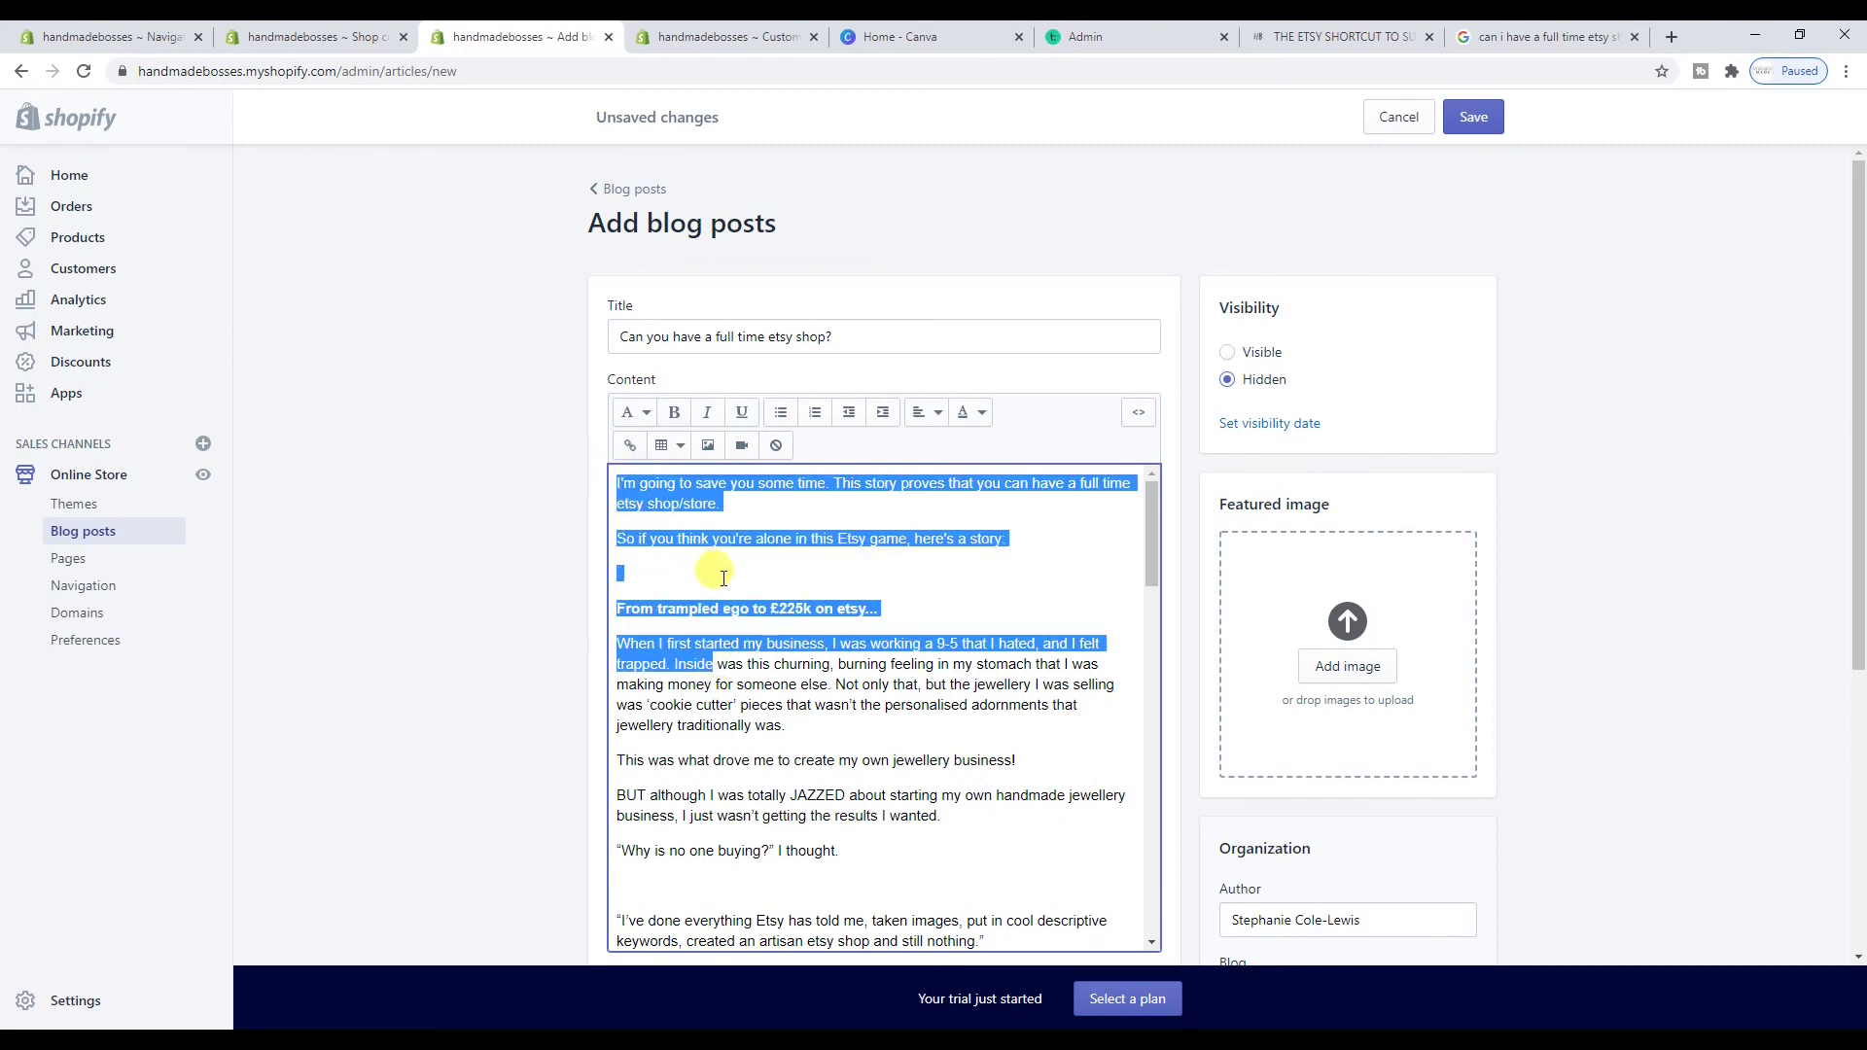
left_click(723, 579)
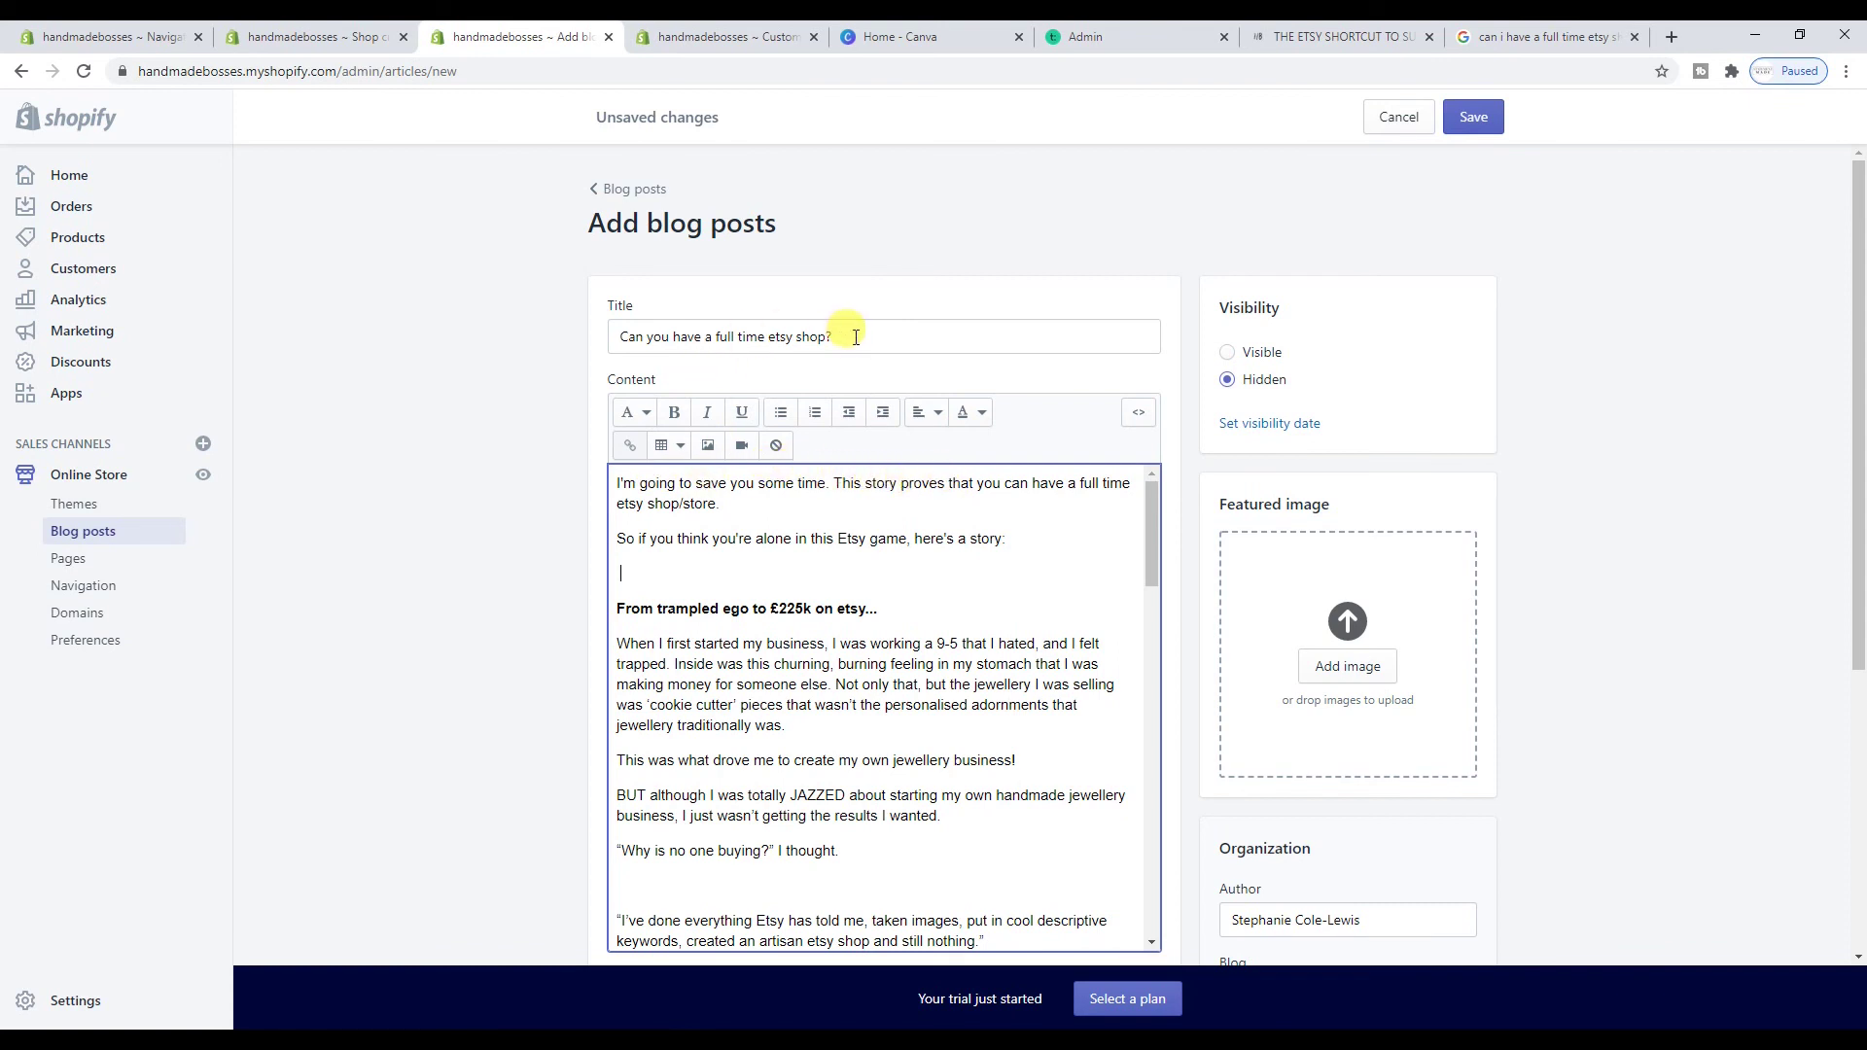
left_click_drag(846, 337, 492, 325)
Open the post's website SEO settings and examine the page title, description, and URL and handle
scroll(492, 323, "down", 5)
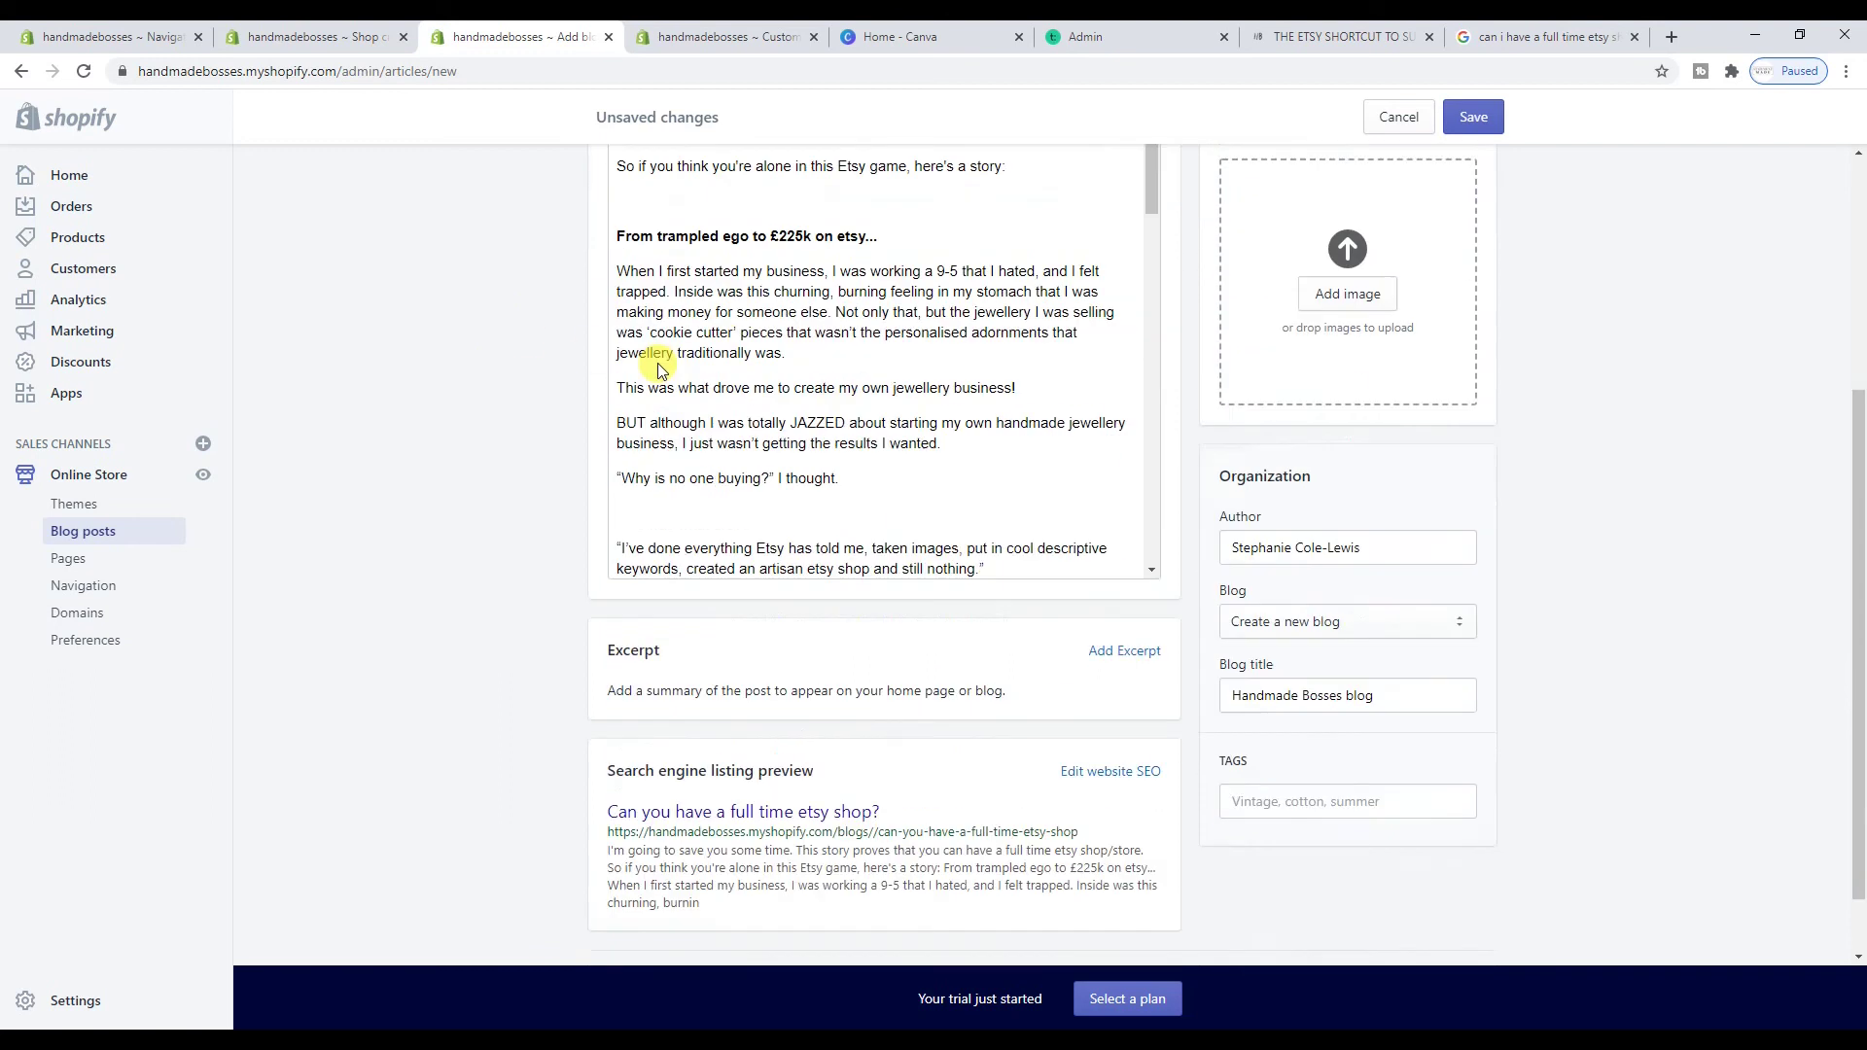
scroll(771, 421, "down", 5)
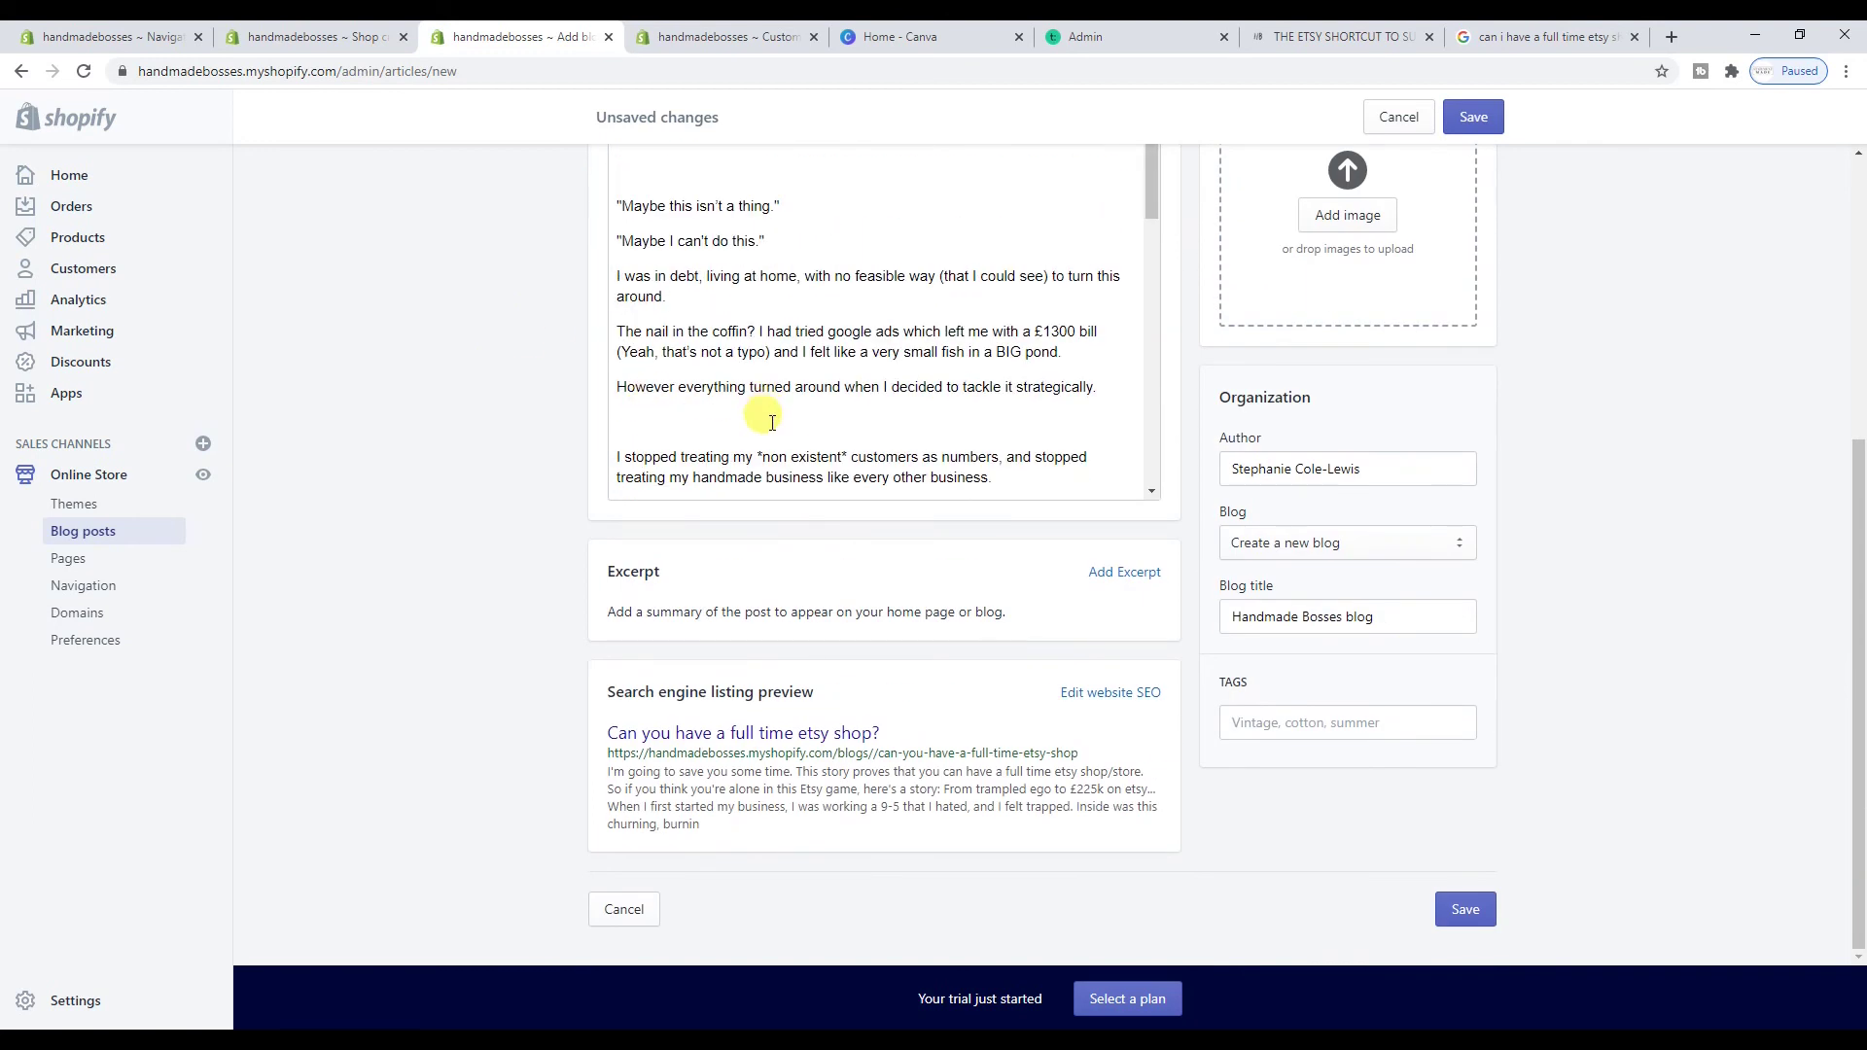
left_click(1108, 693)
scroll(885, 756, "down", 2)
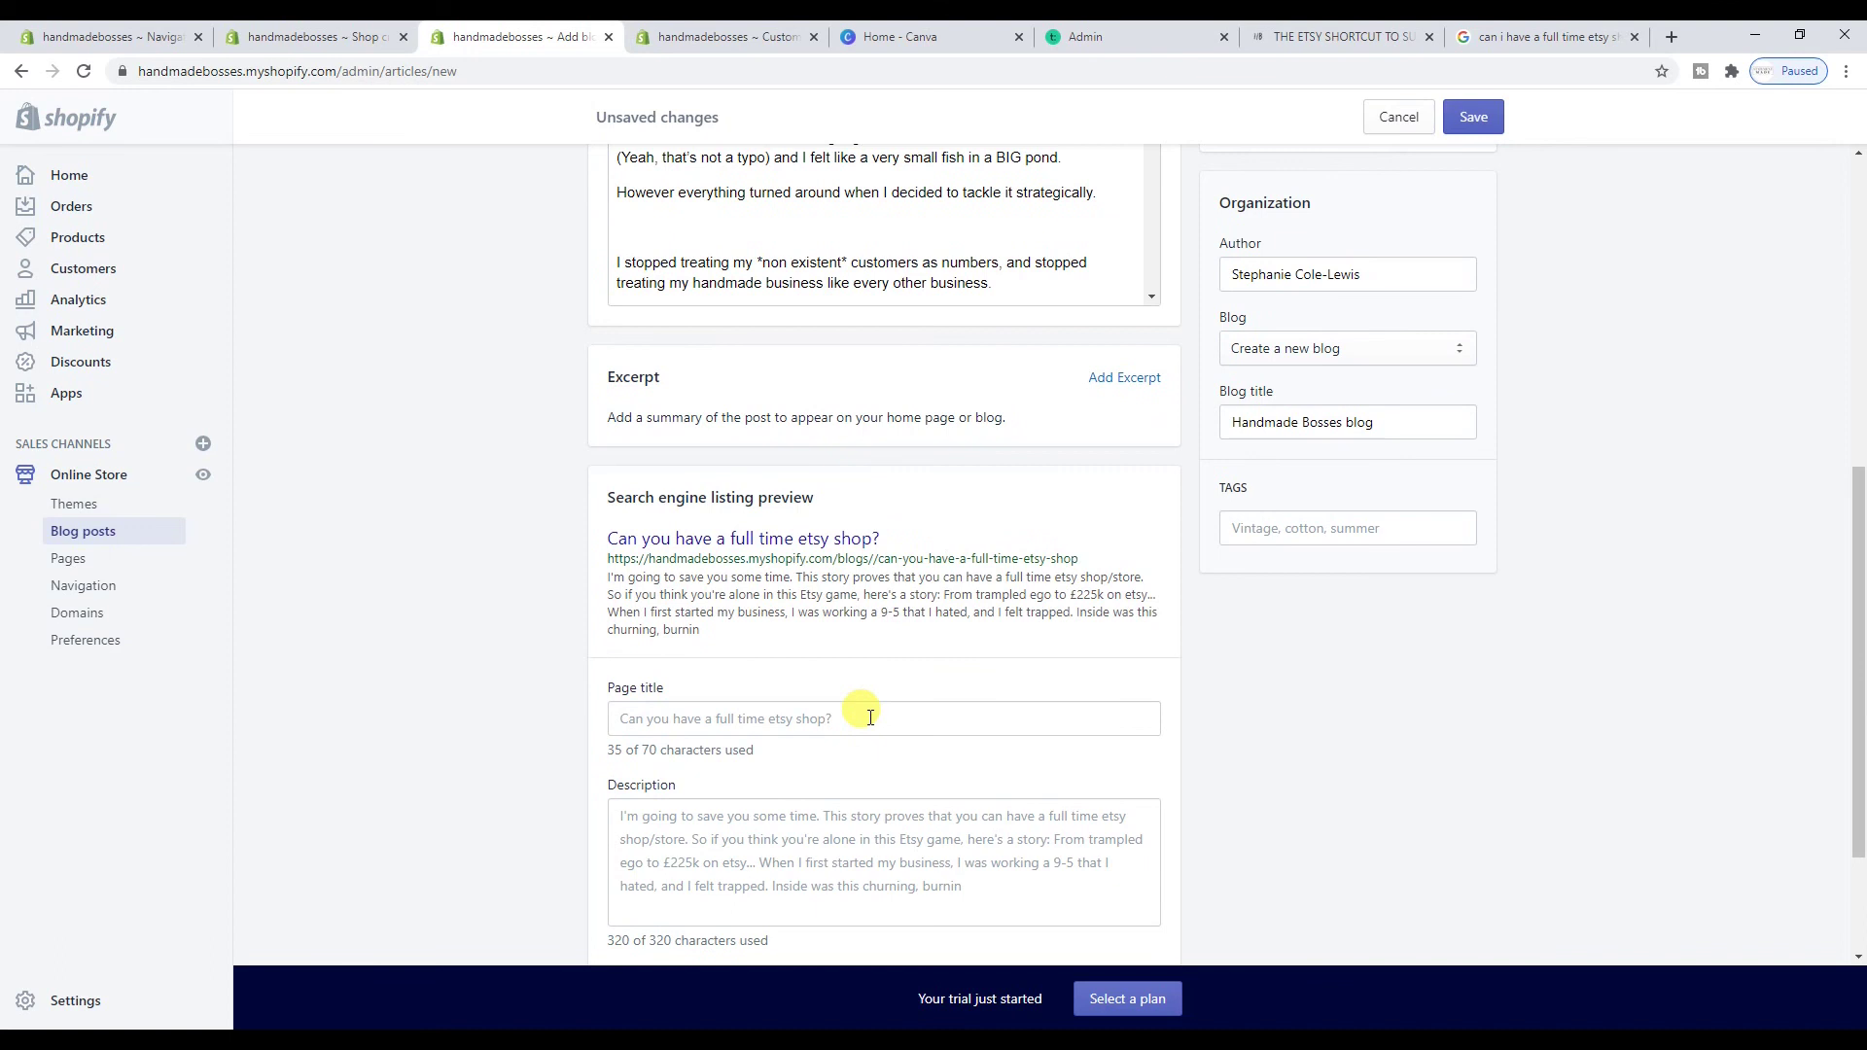
scroll(866, 739, "down", 2)
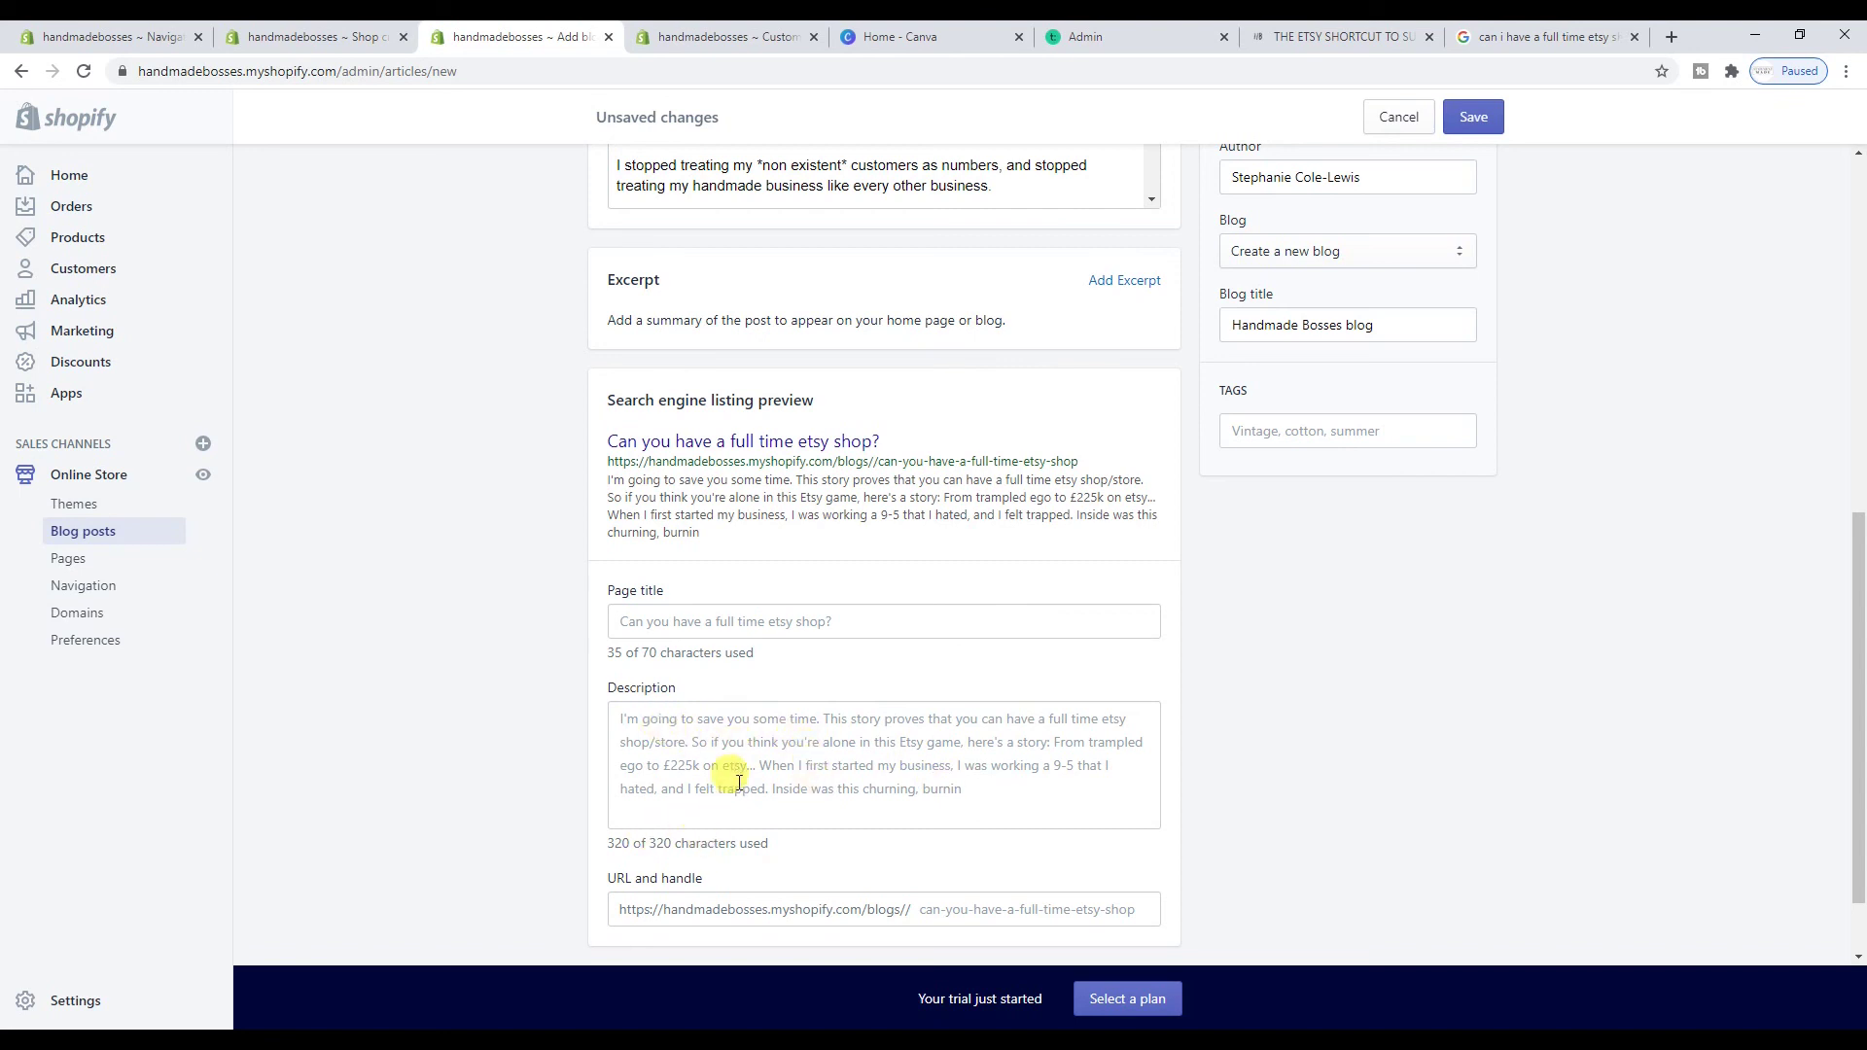
Extend the post title to "Can you have a full time etsy shop? Here's the answer." and check it in the search listing preview
scroll(829, 742, "up", 10)
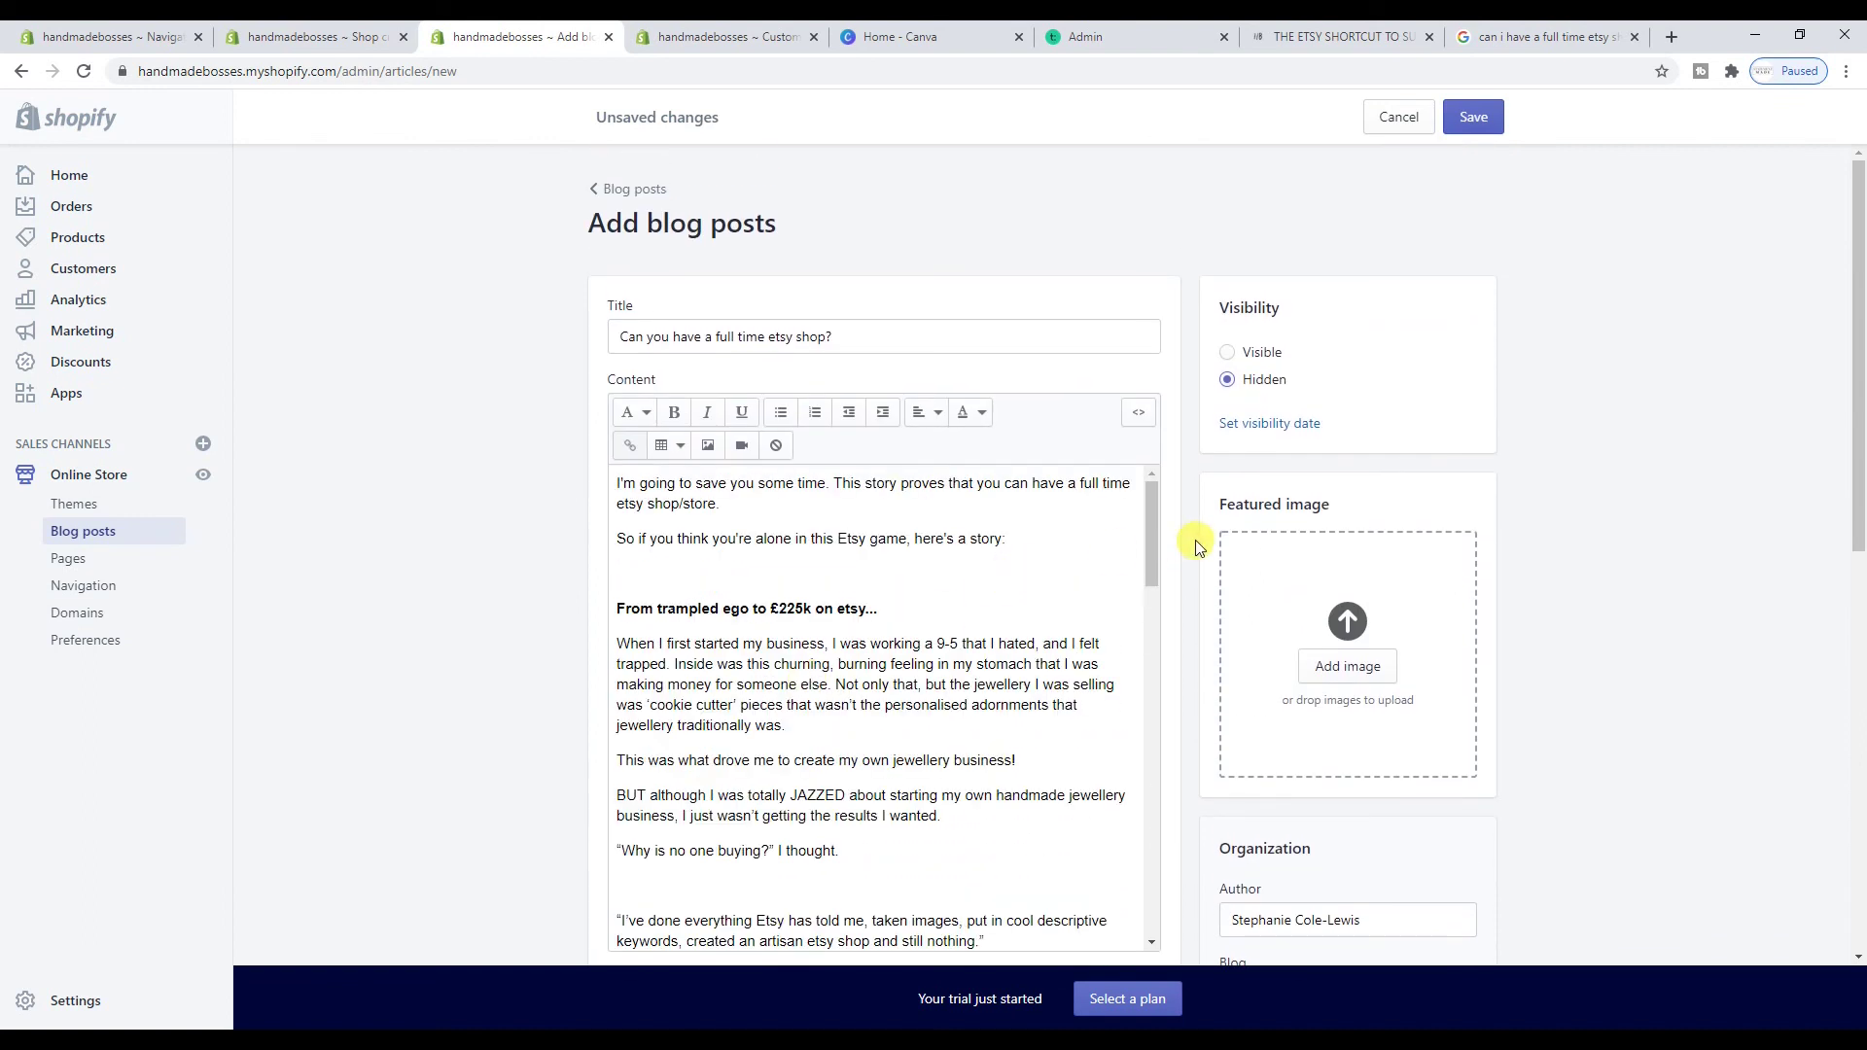
scroll(1192, 539, "down", 1)
scroll(905, 487, "down", 4)
scroll(911, 495, "down", 2)
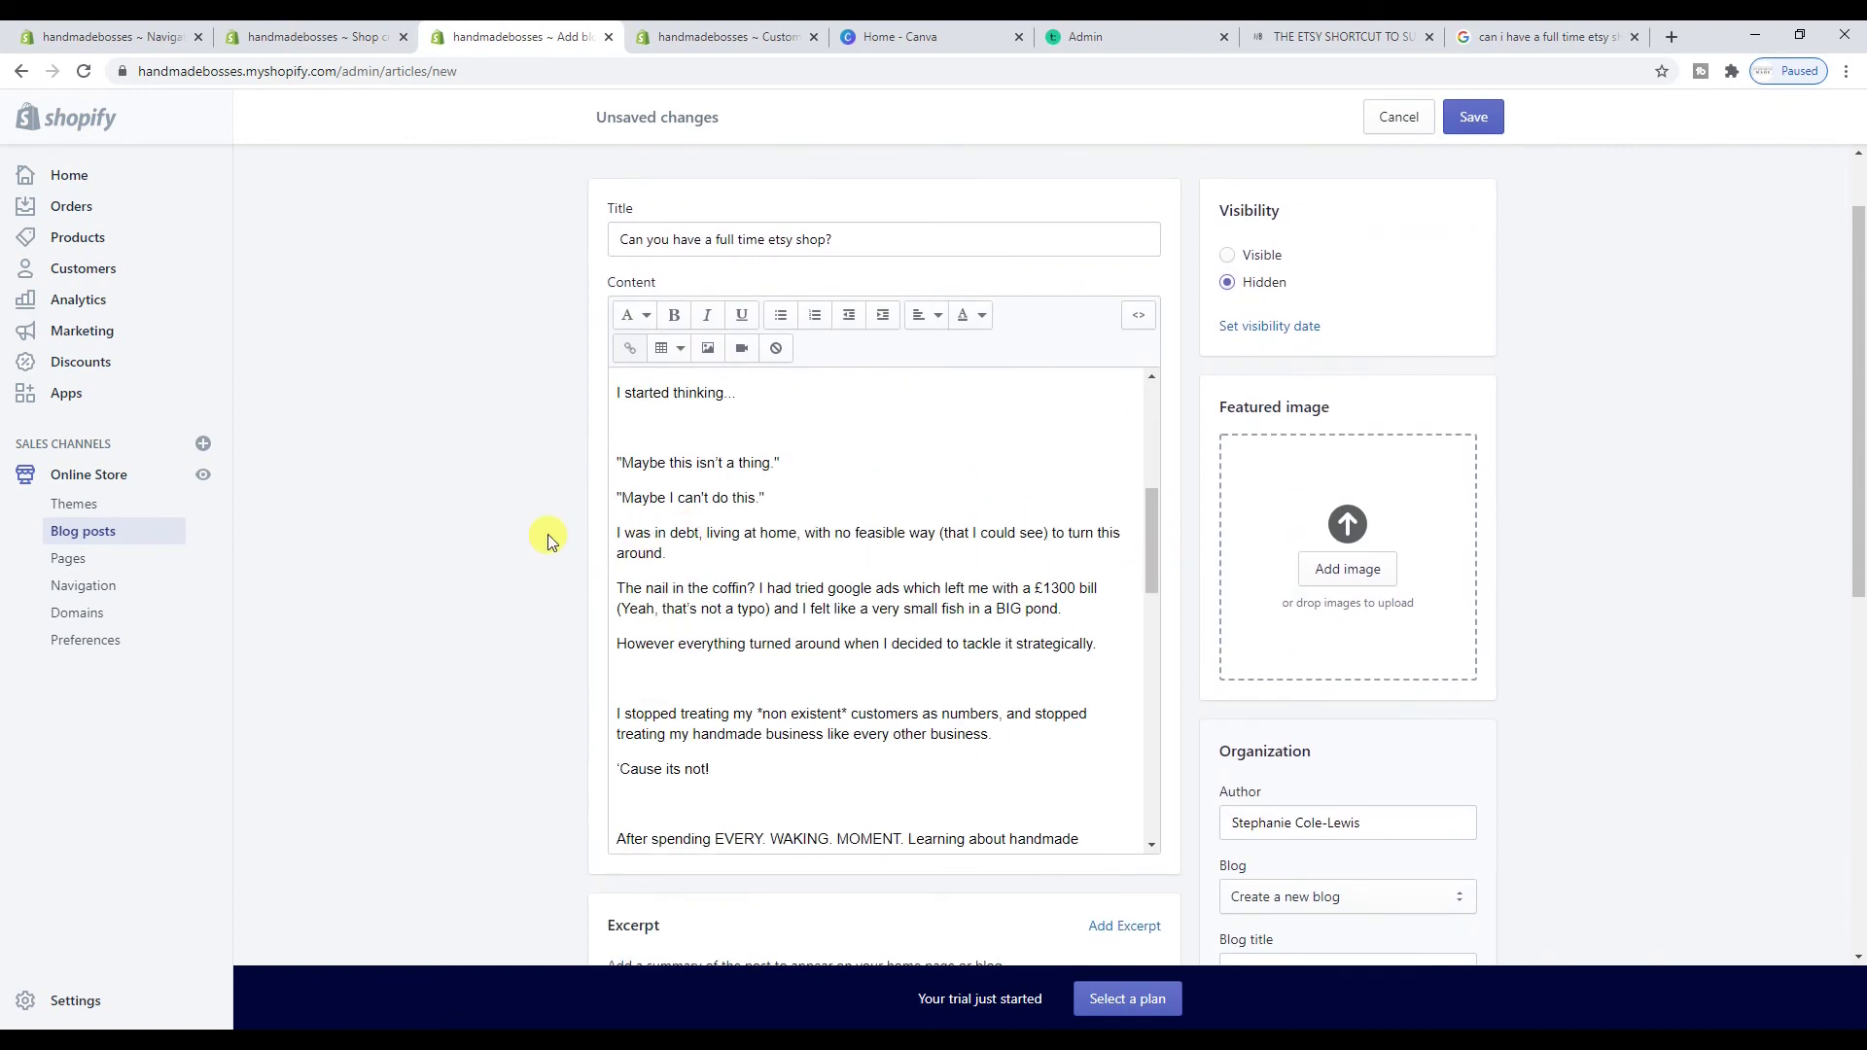
scroll(583, 531, "down", 7)
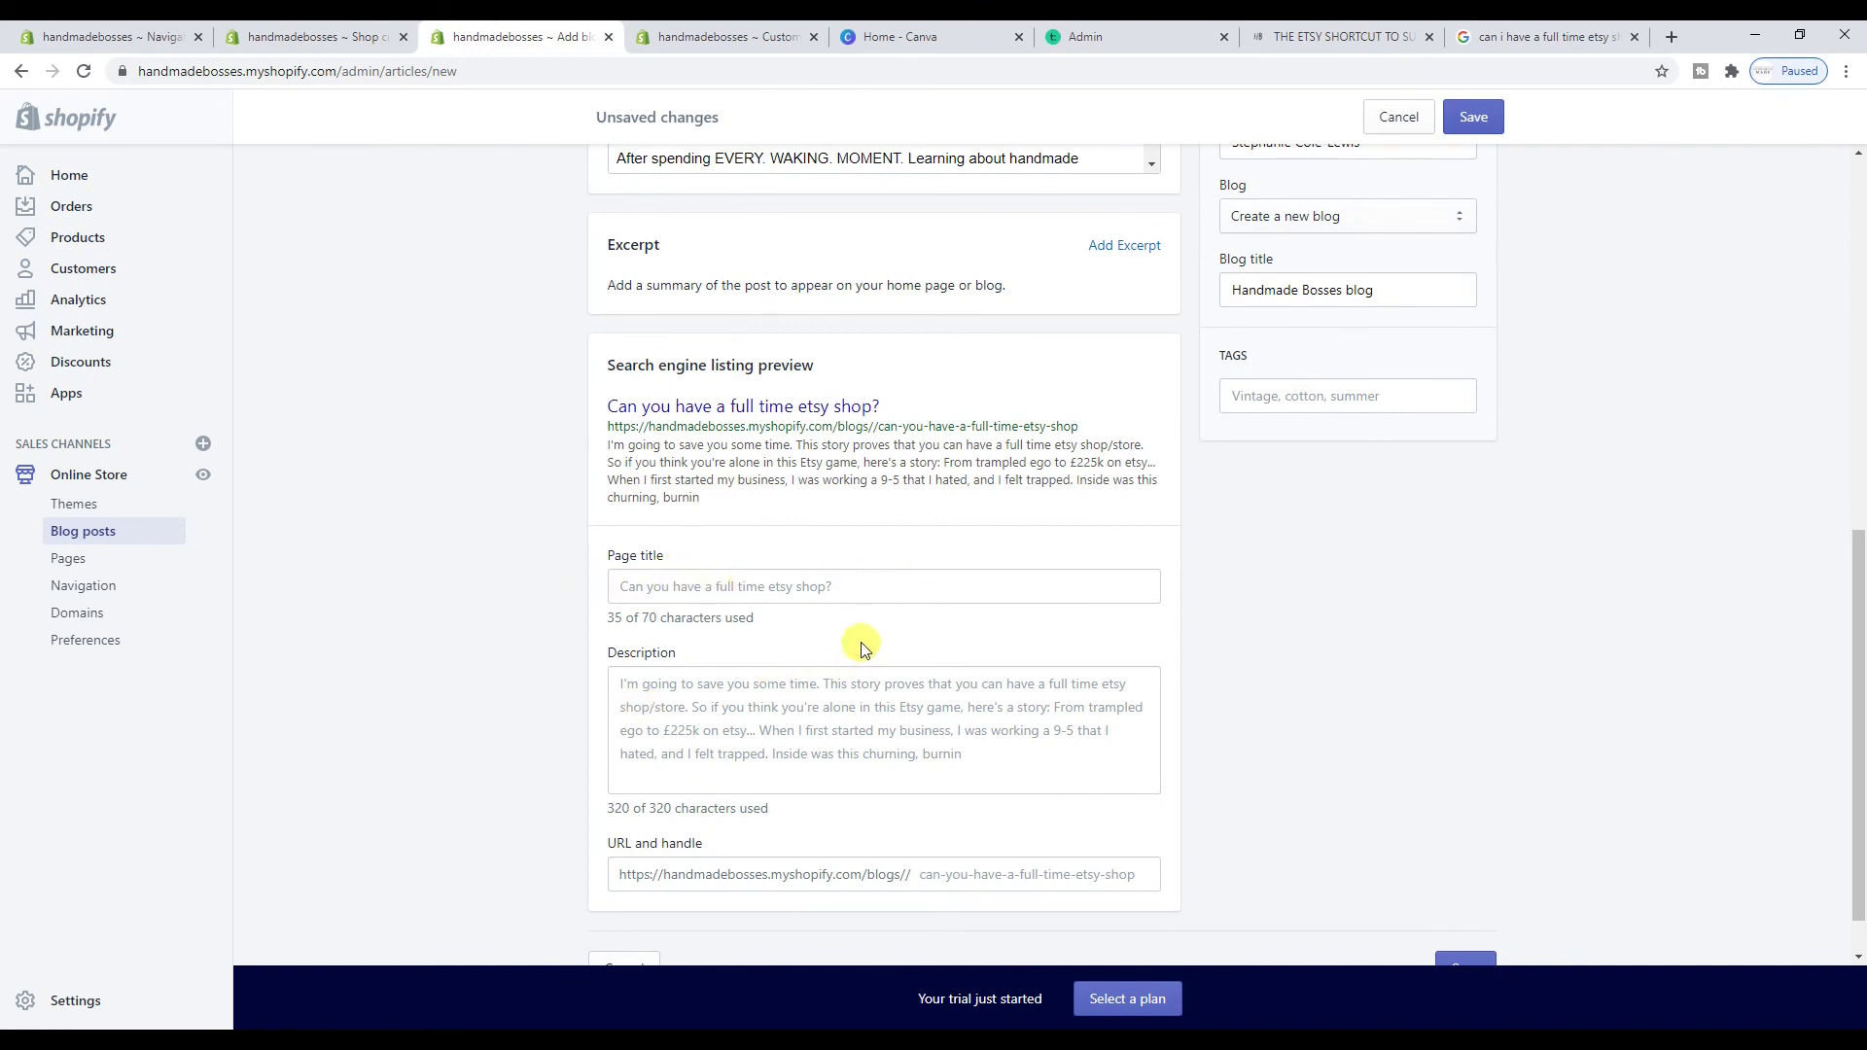
left_click(866, 589)
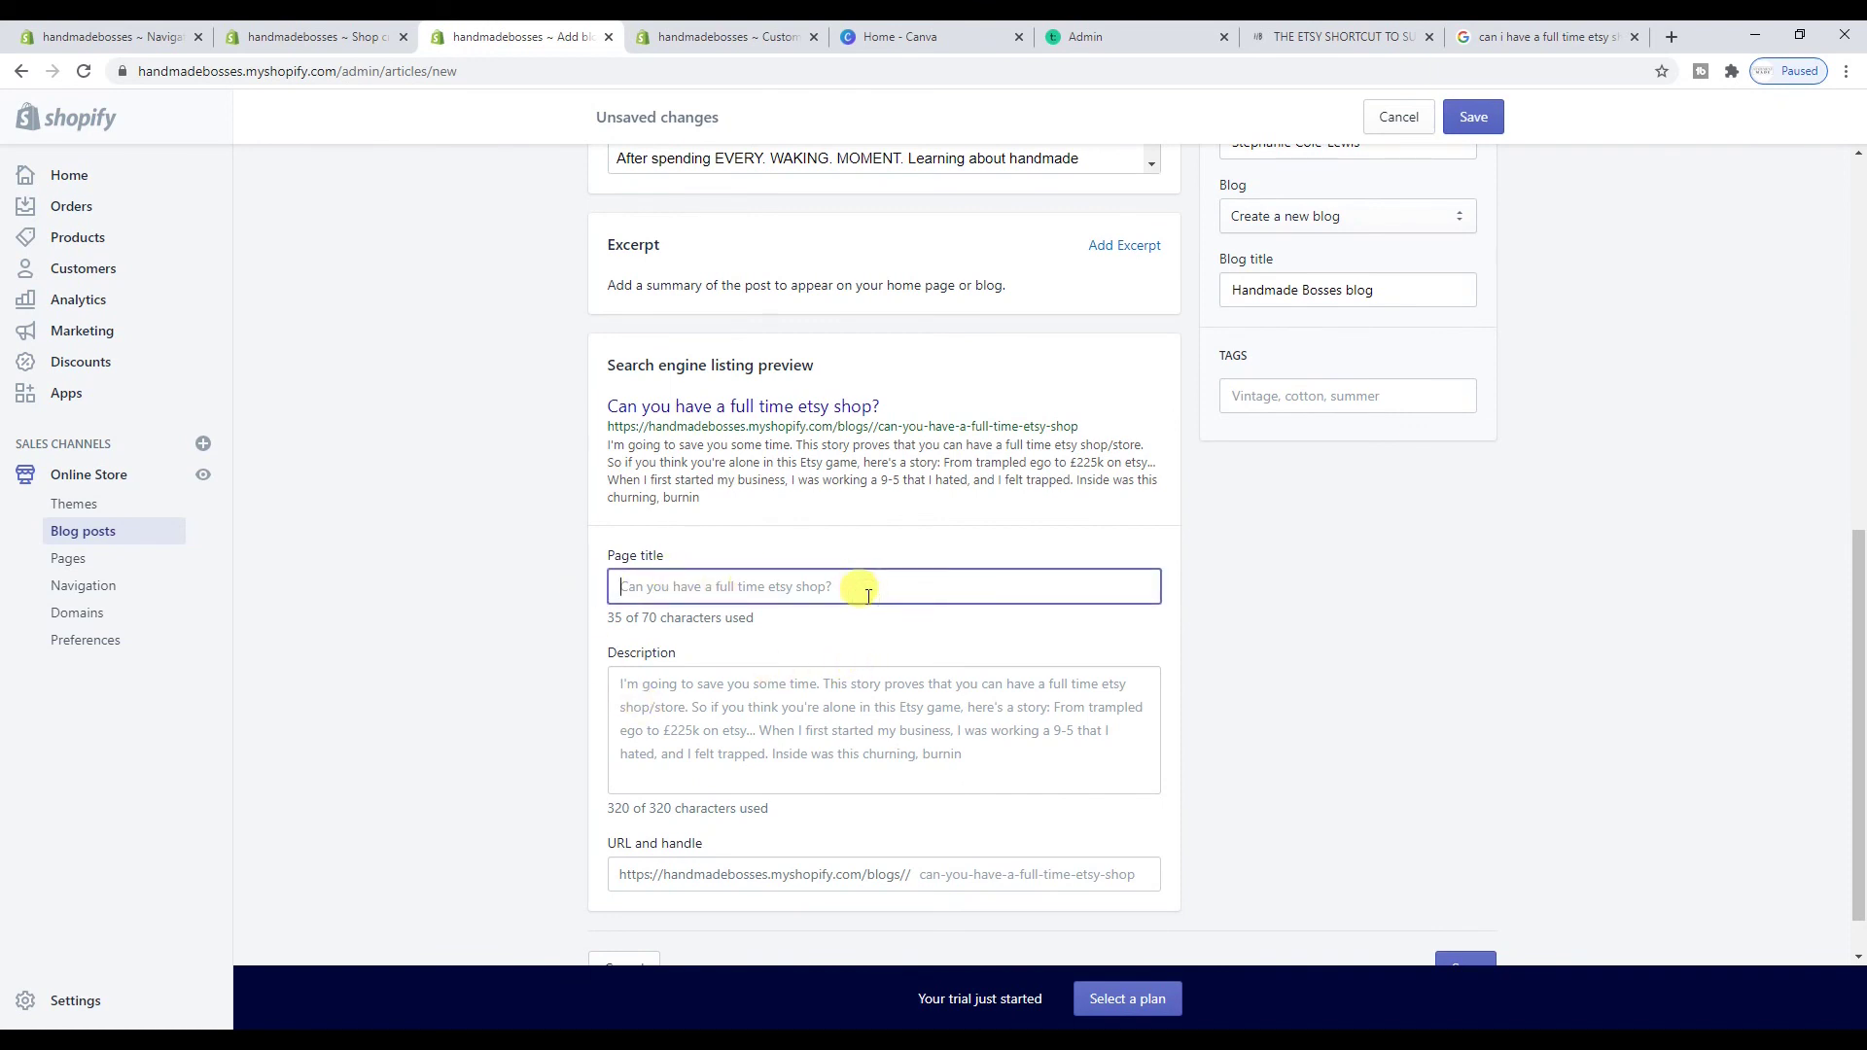
scroll(863, 584, "up", 8)
left_click(843, 326)
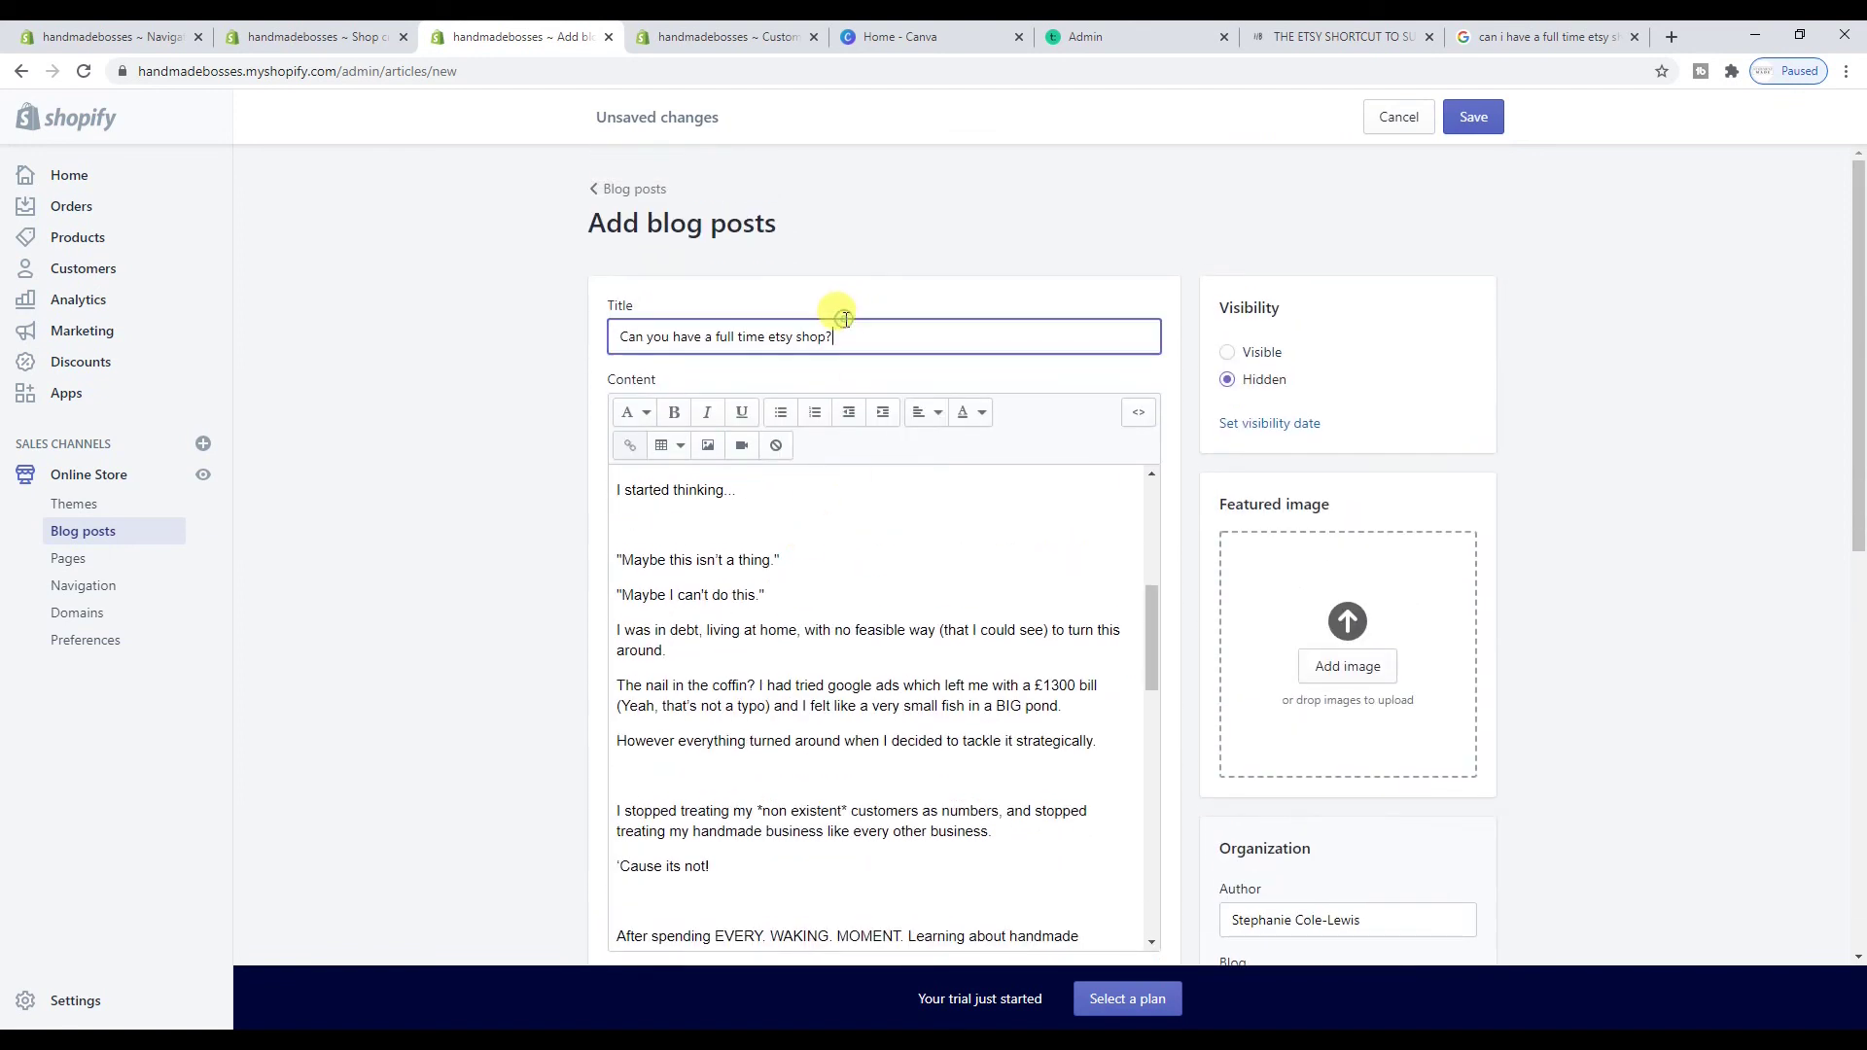
type("Here's the answer.")
scroll(875, 321, "down", 5)
scroll(1035, 751, "down", 2)
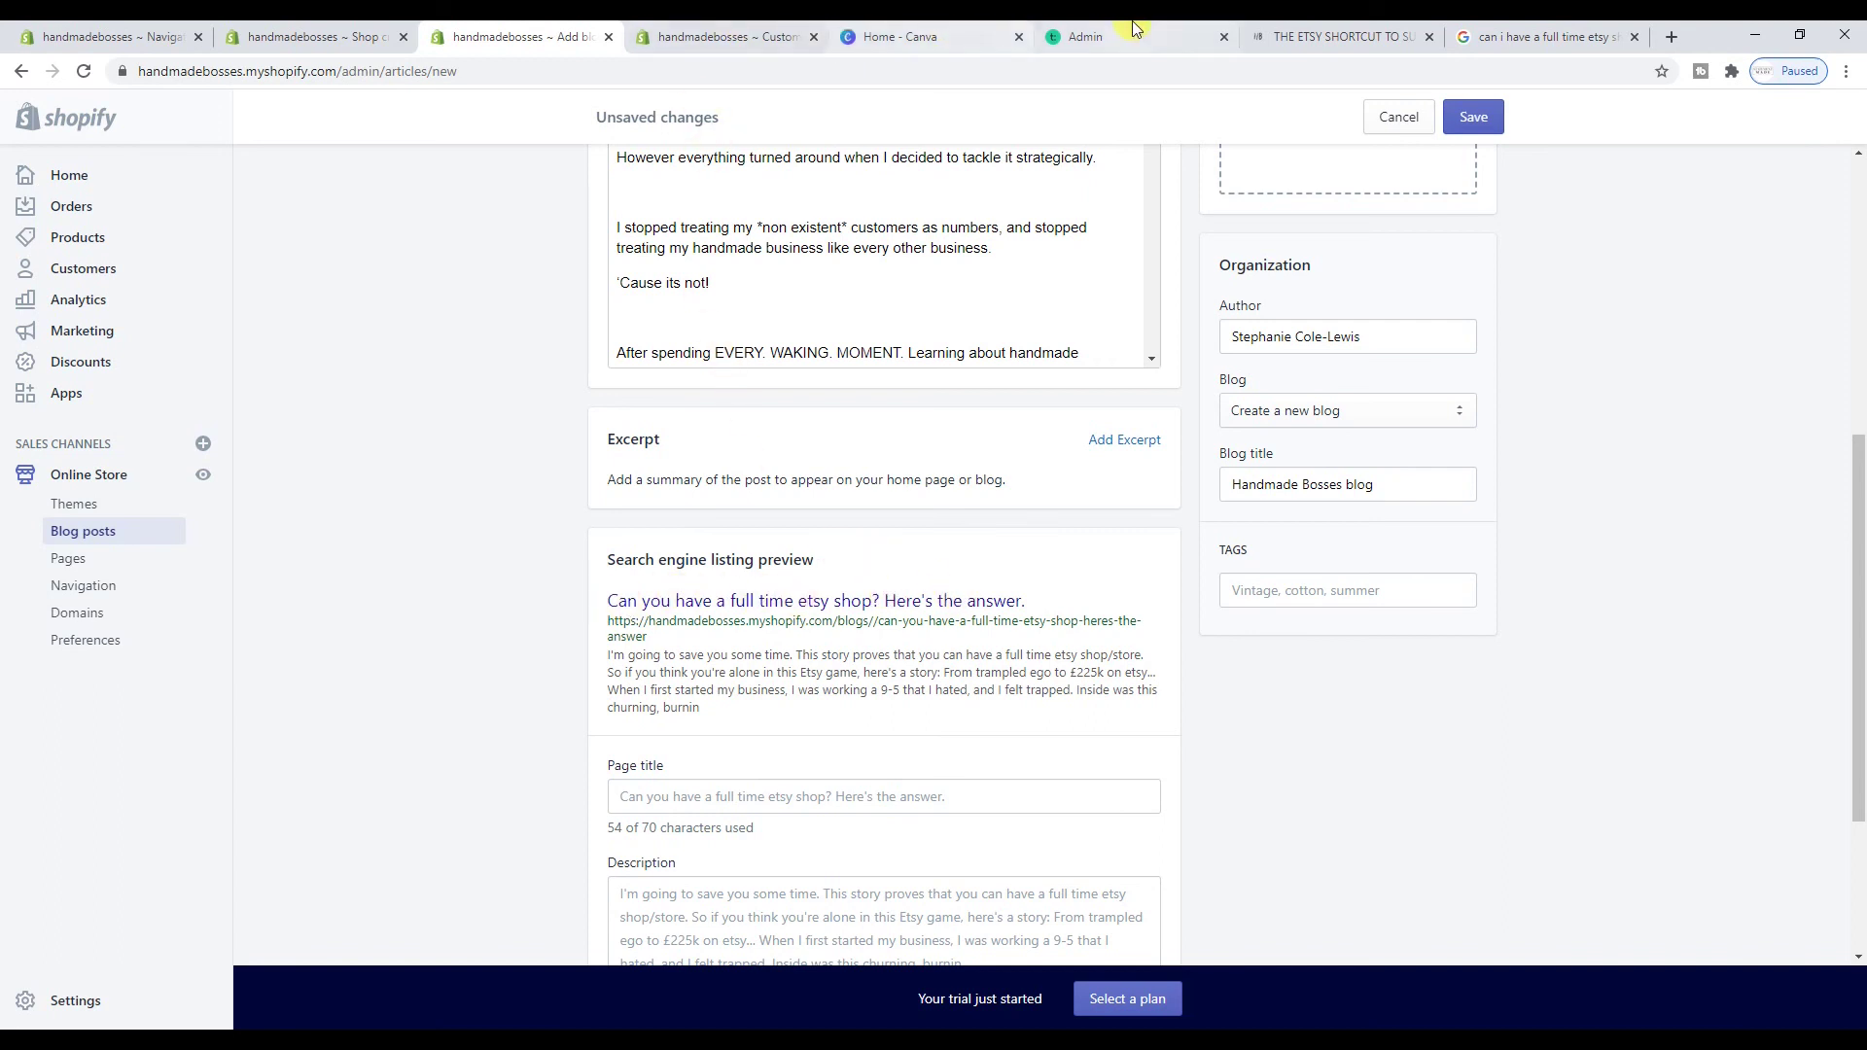
Look through the Google results for "can i have a full time etsy shop?" again and compare them with the post title
left_click(1542, 34)
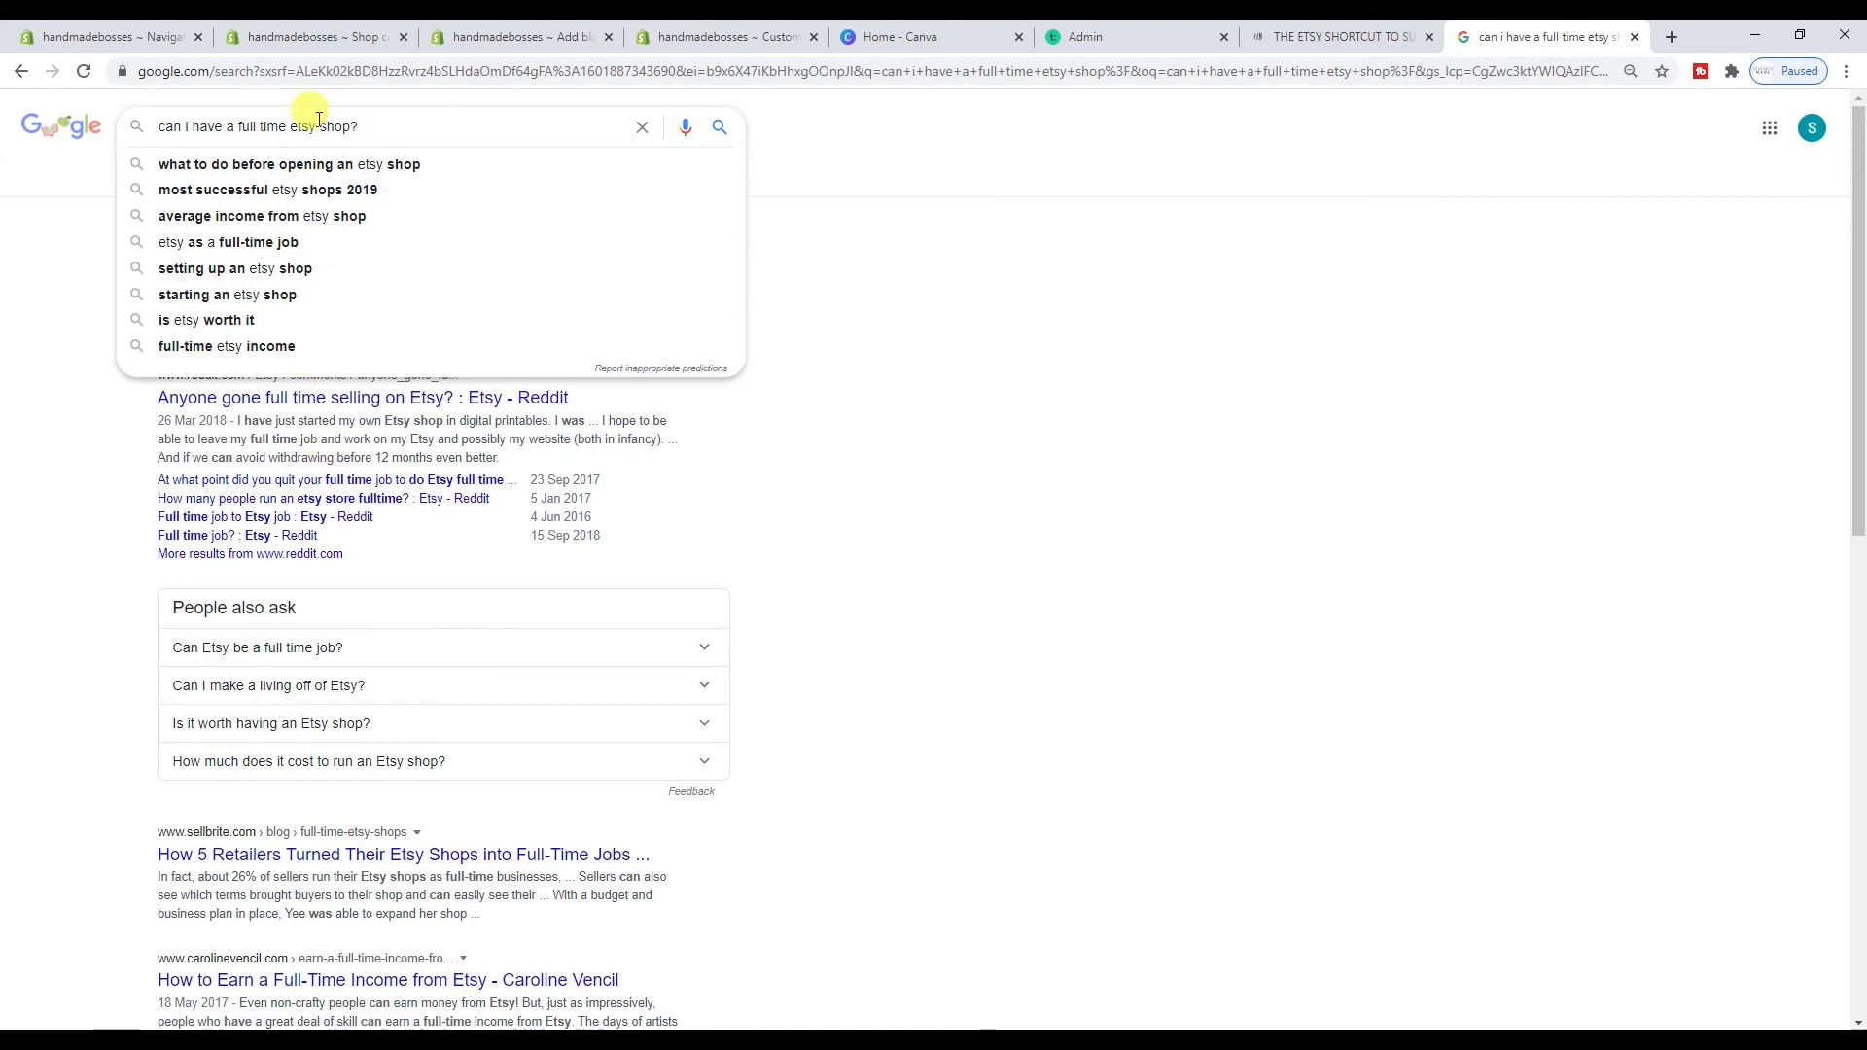
left_click(462, 29)
scroll(517, 243, "up", 5)
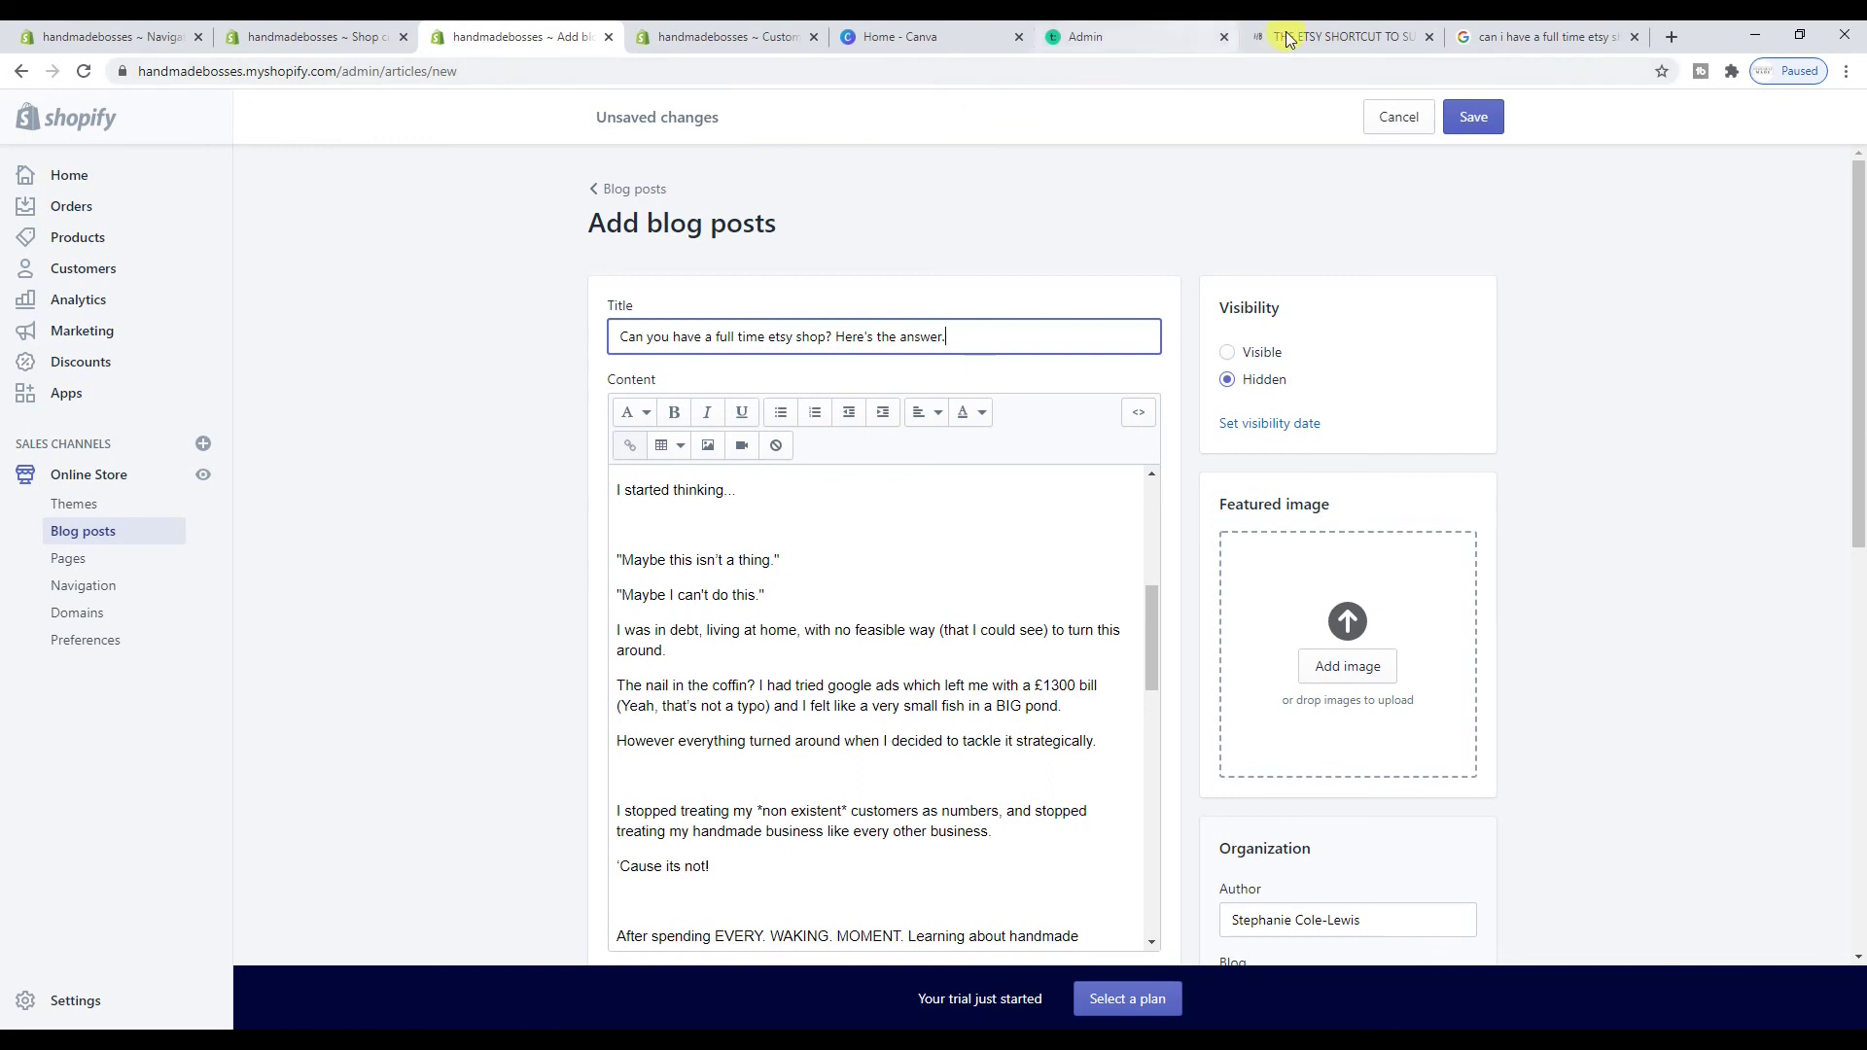
left_click(1463, 30)
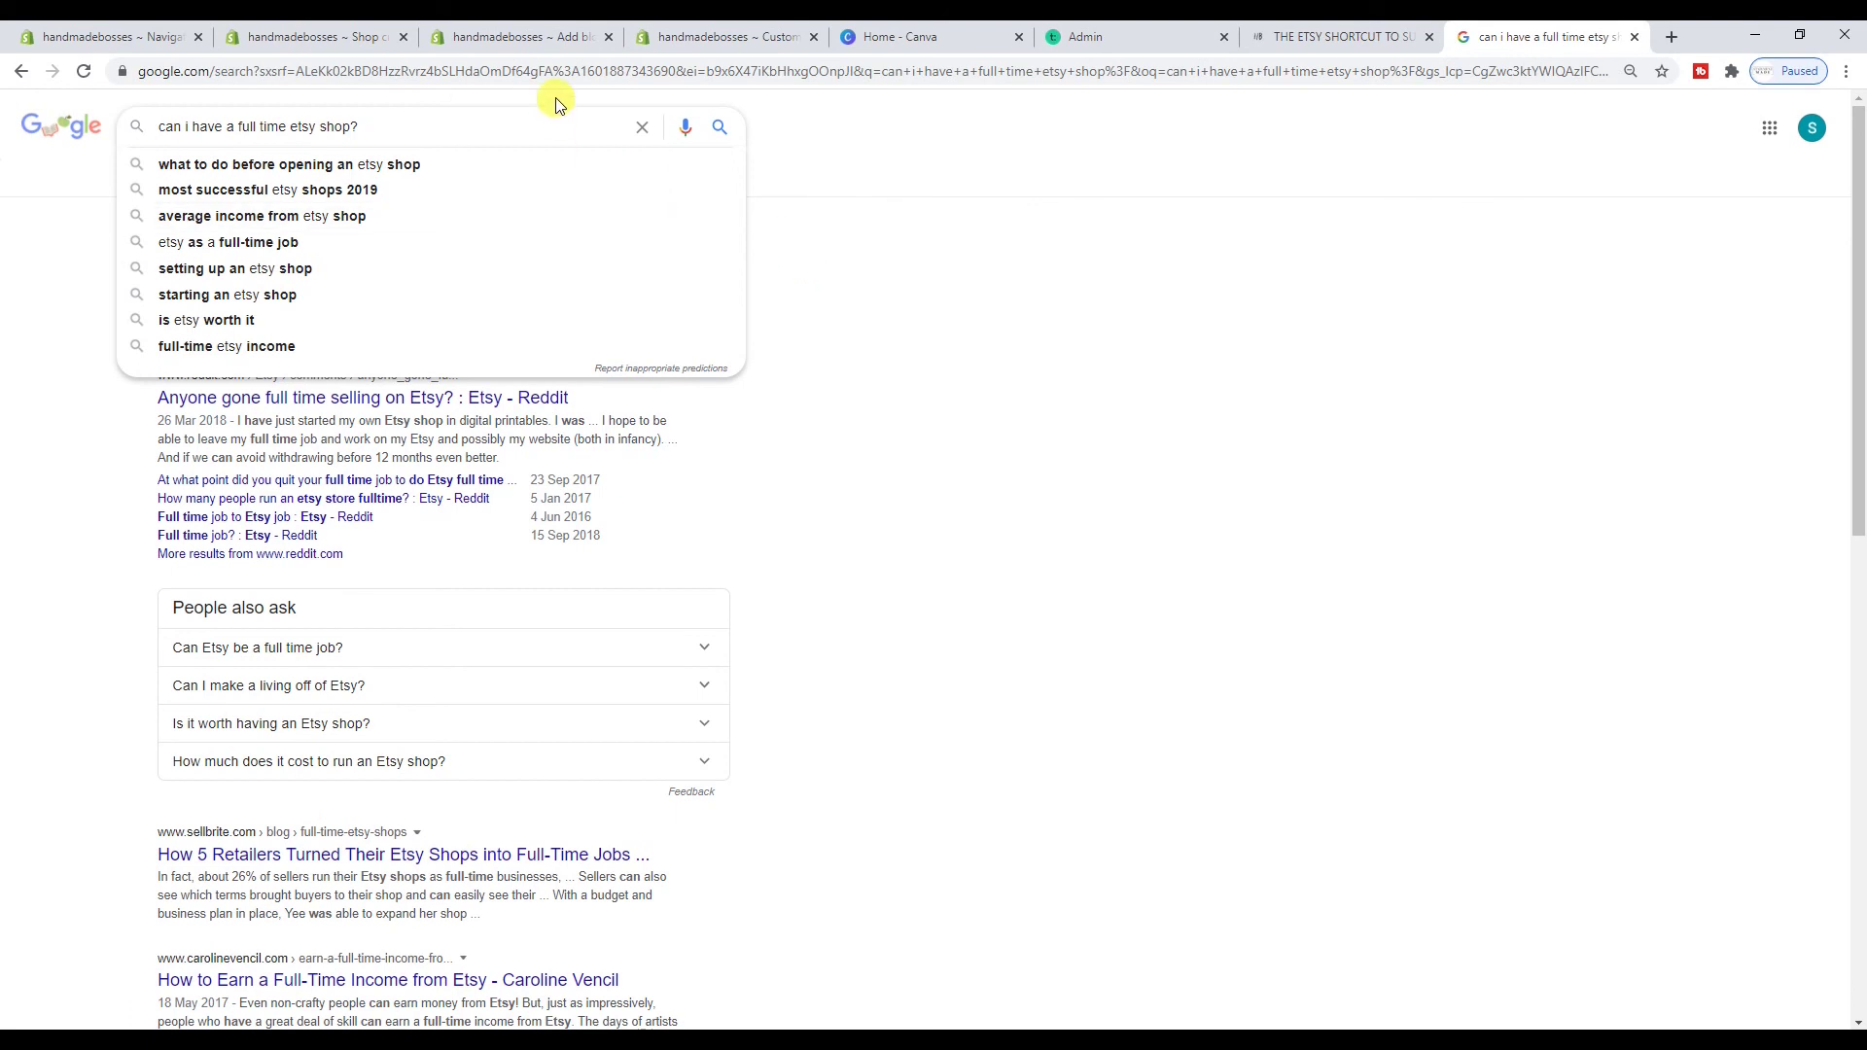
left_click(813, 279)
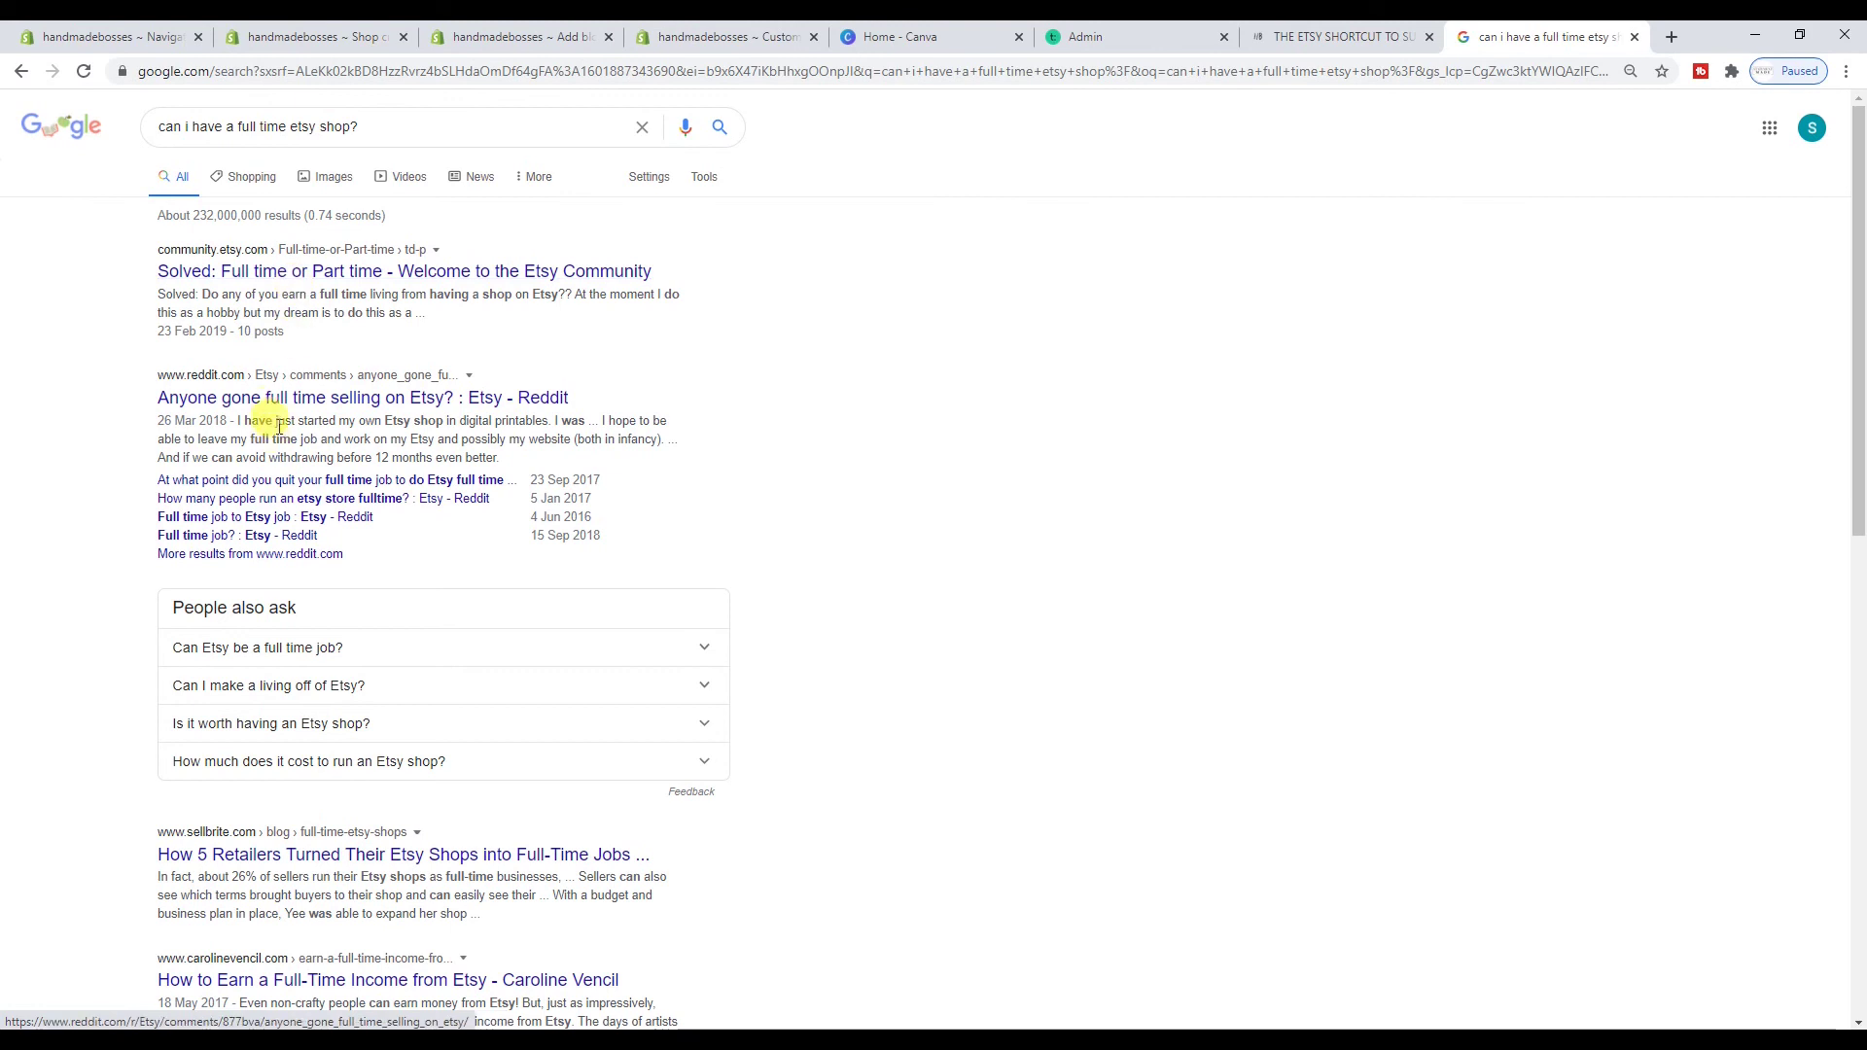
scroll(389, 518, "down", 5)
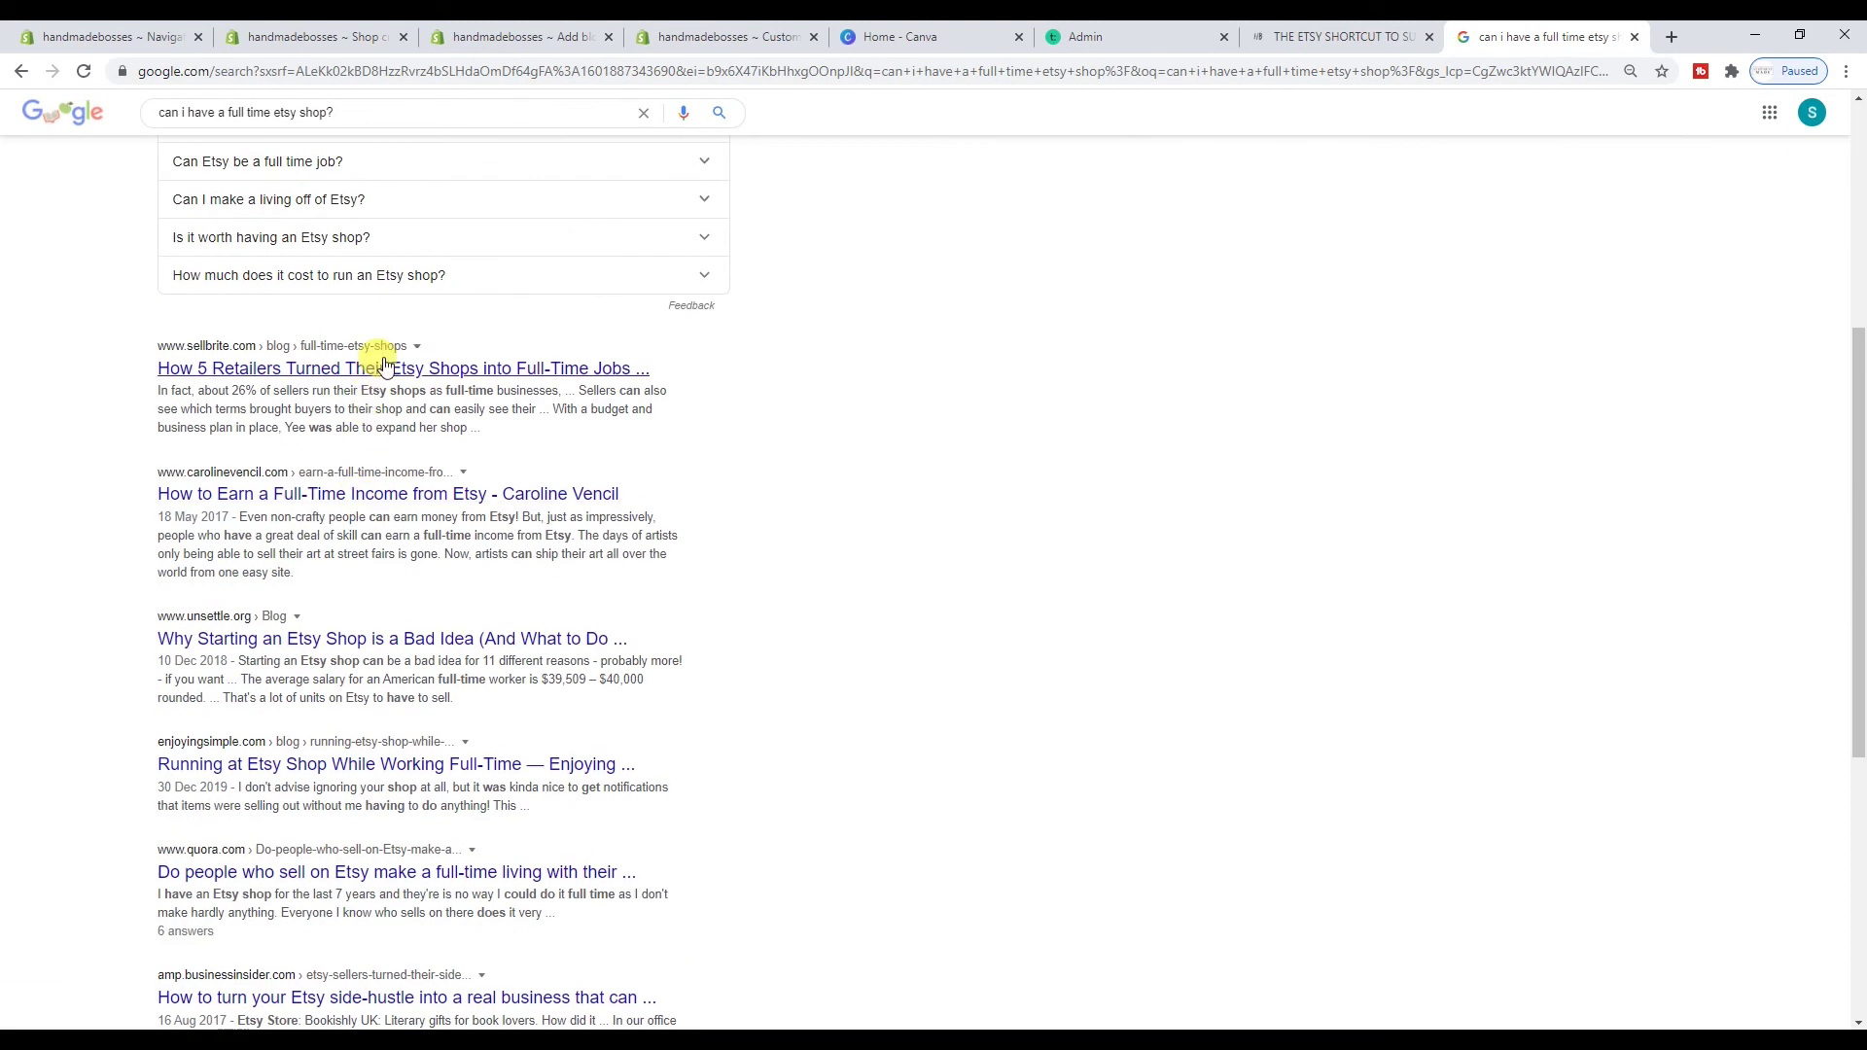
scroll(379, 359, "up", 4)
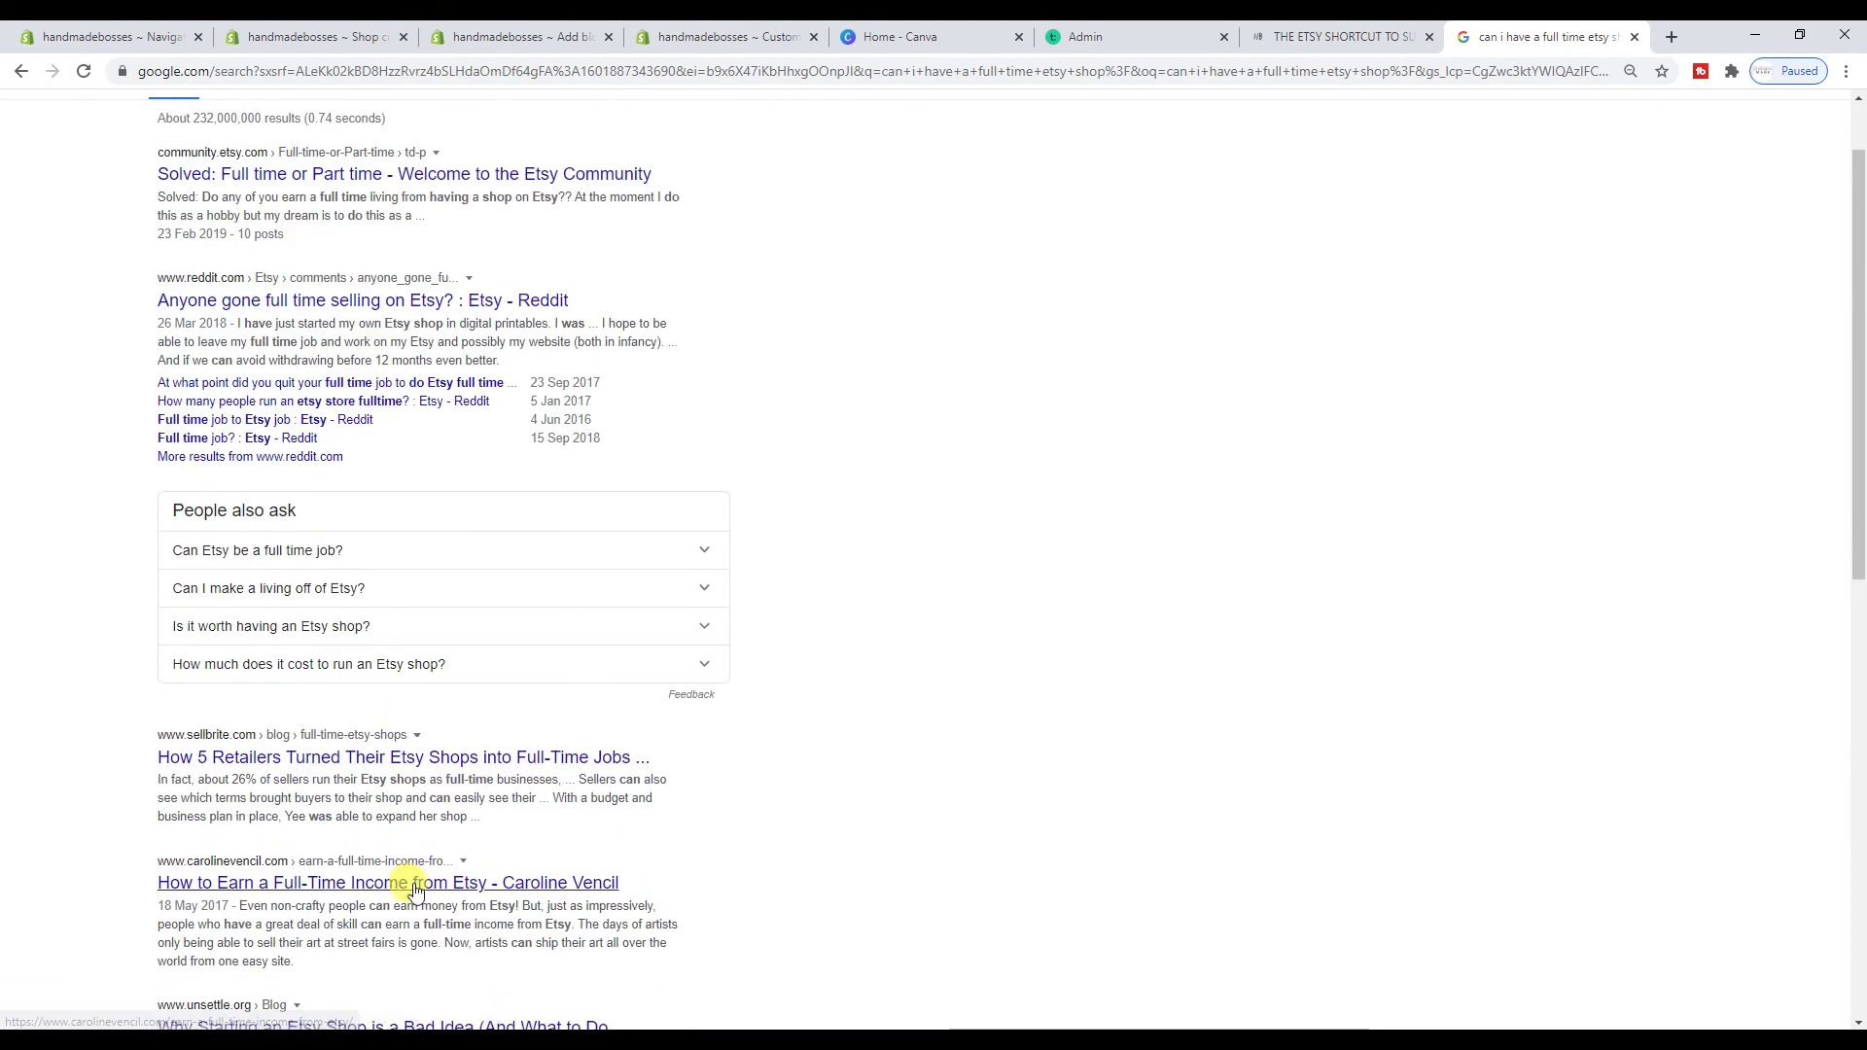
scroll(282, 869, "down", 3)
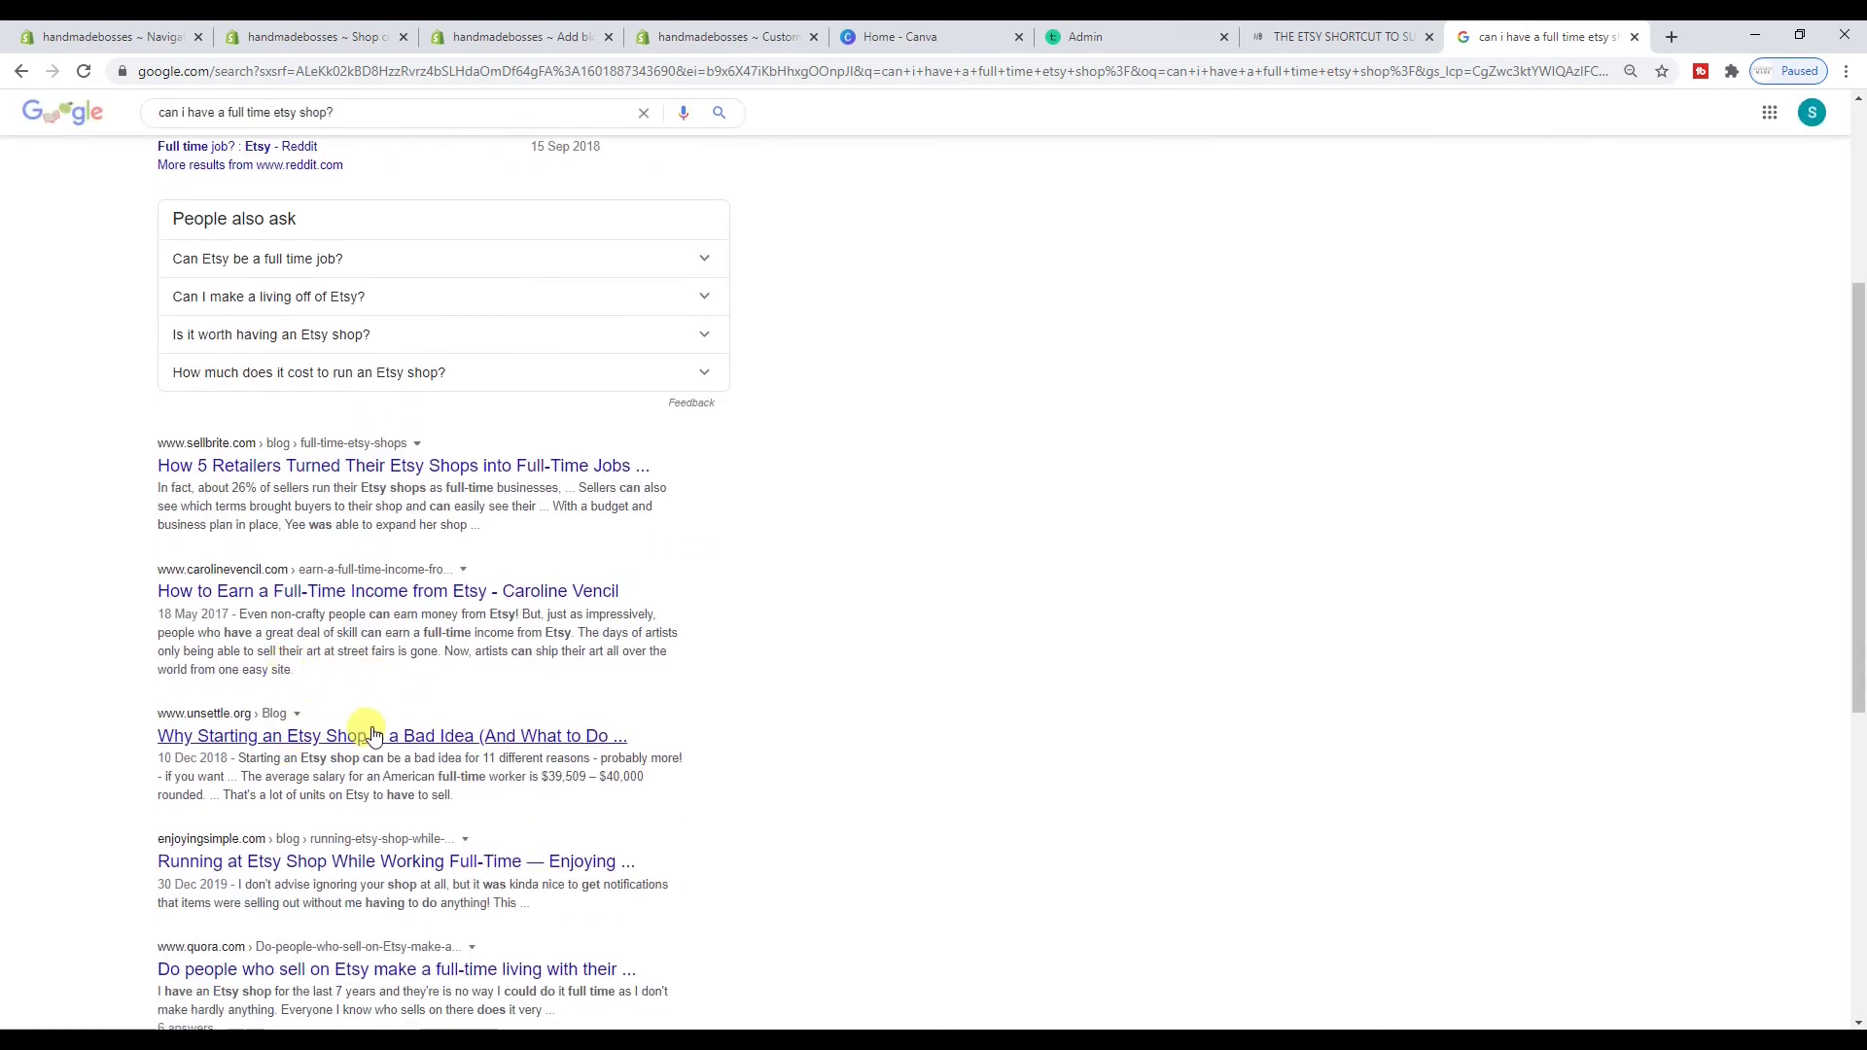
scroll(367, 734, "down", 5)
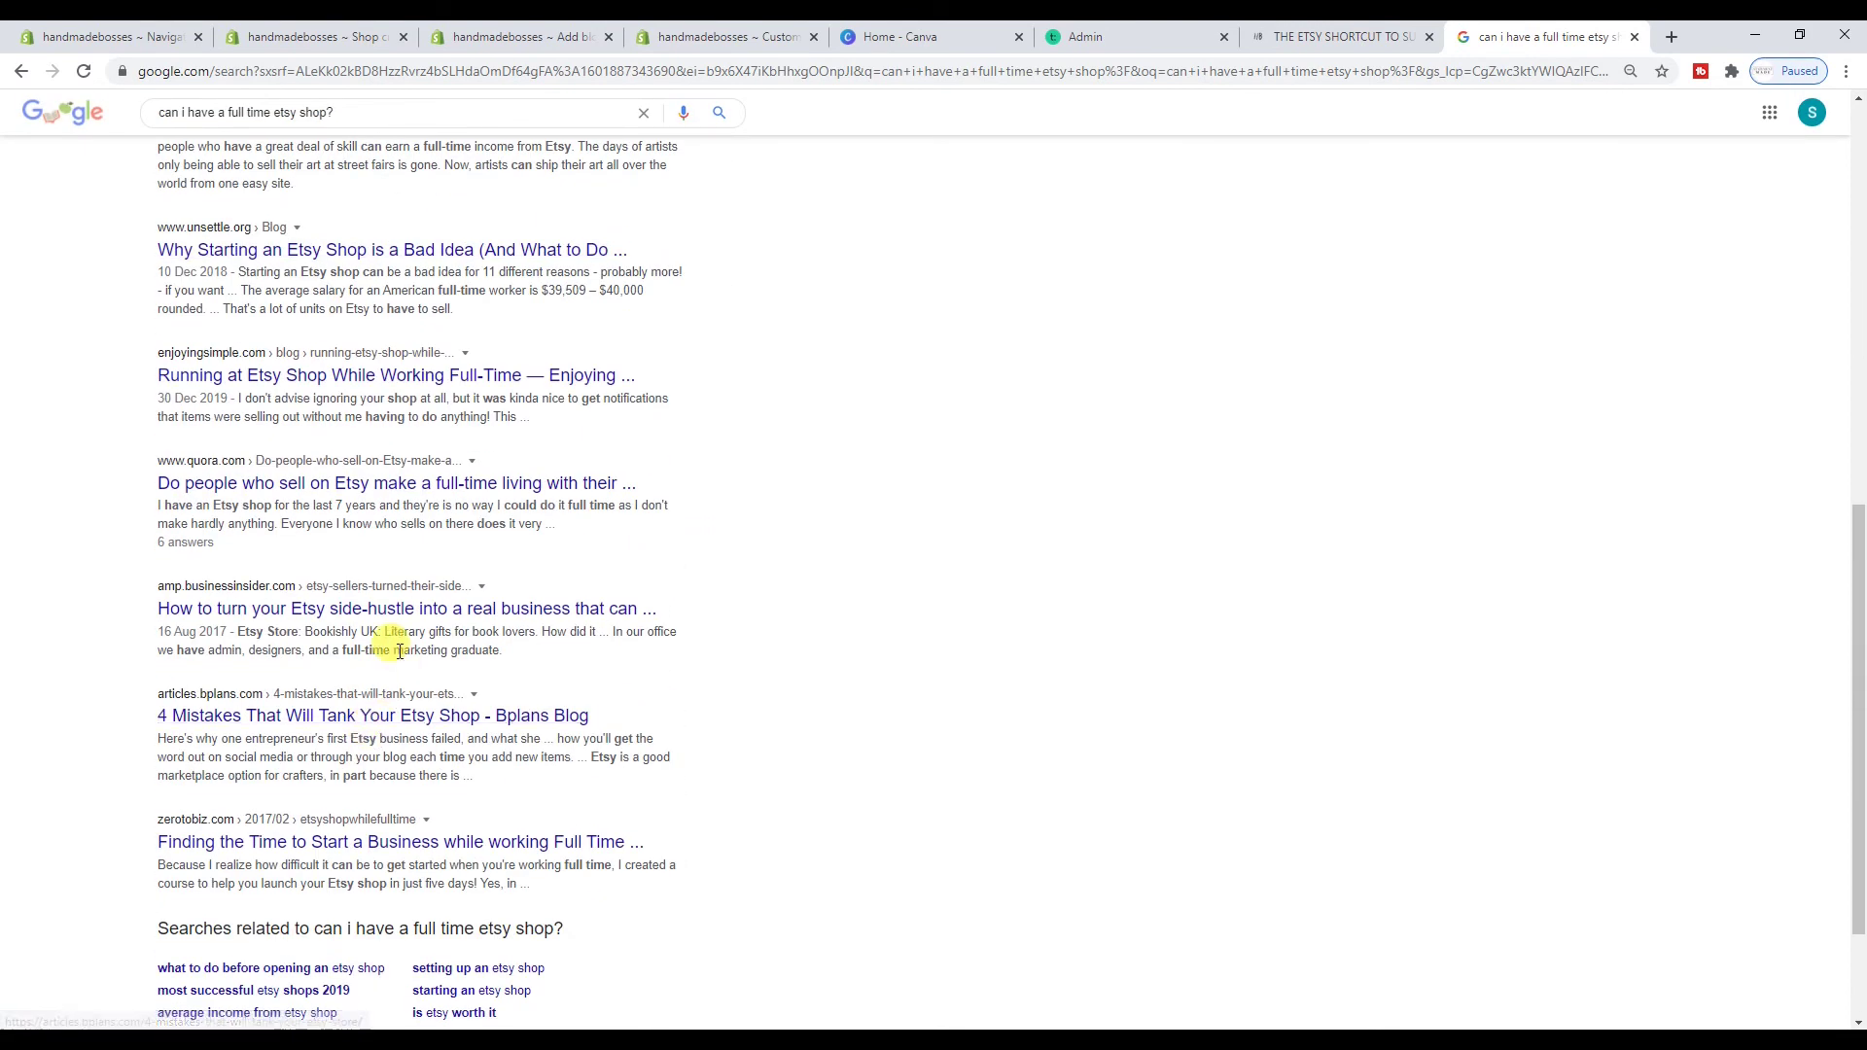
scroll(403, 620, "up", 10)
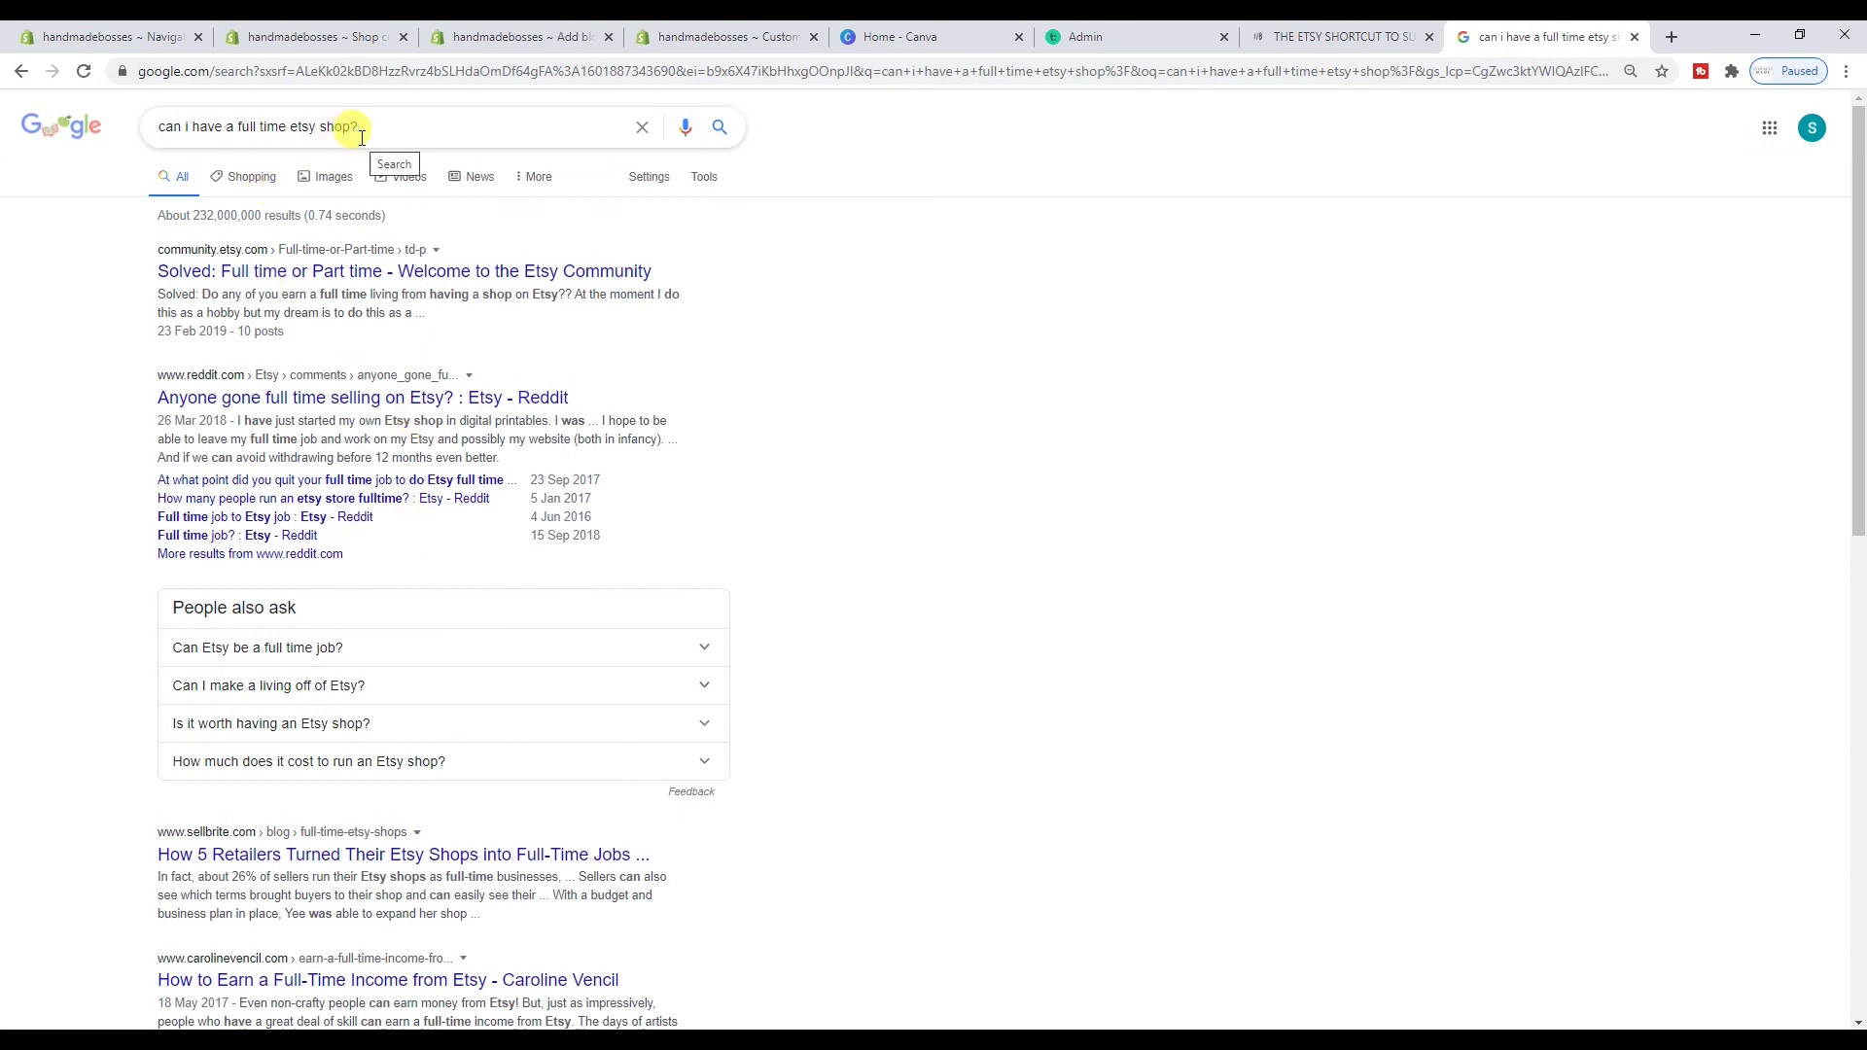
Return to the blog post draft and set its visibility to Visible
left_click(313, 37)
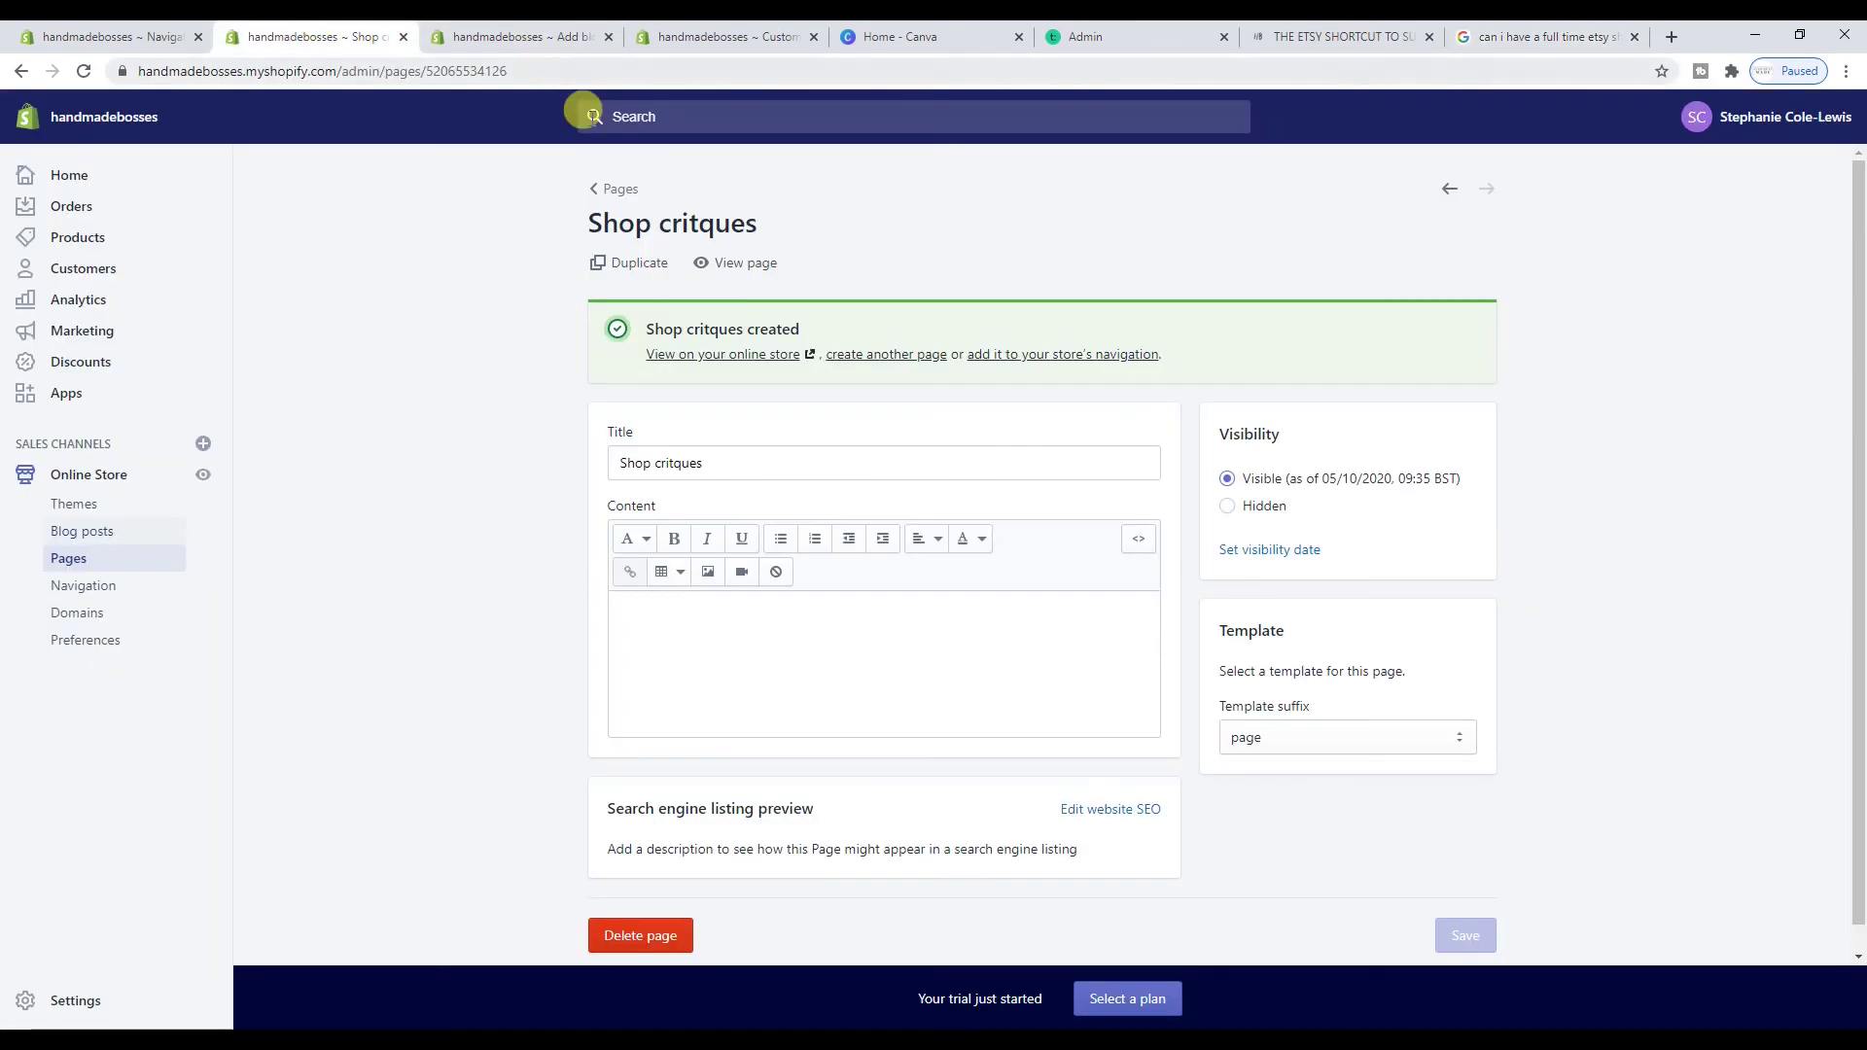
left_click(520, 37)
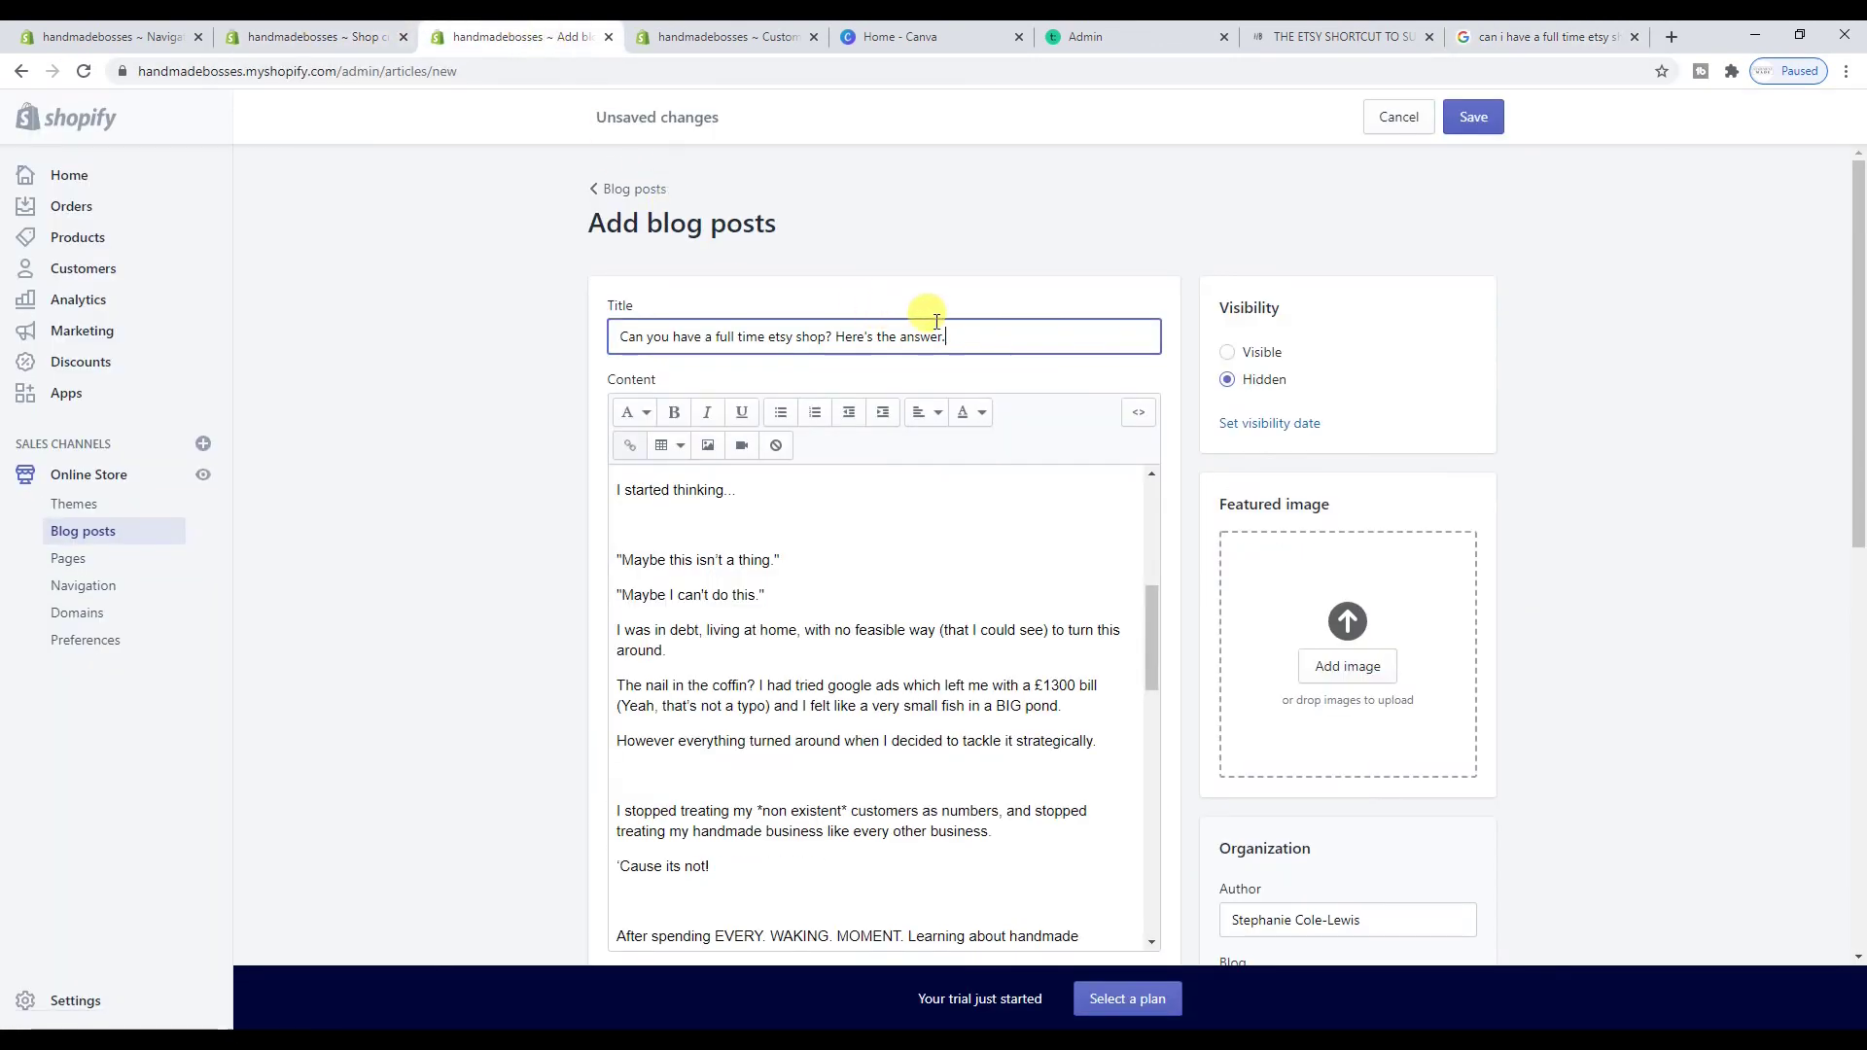
left_click(1229, 356)
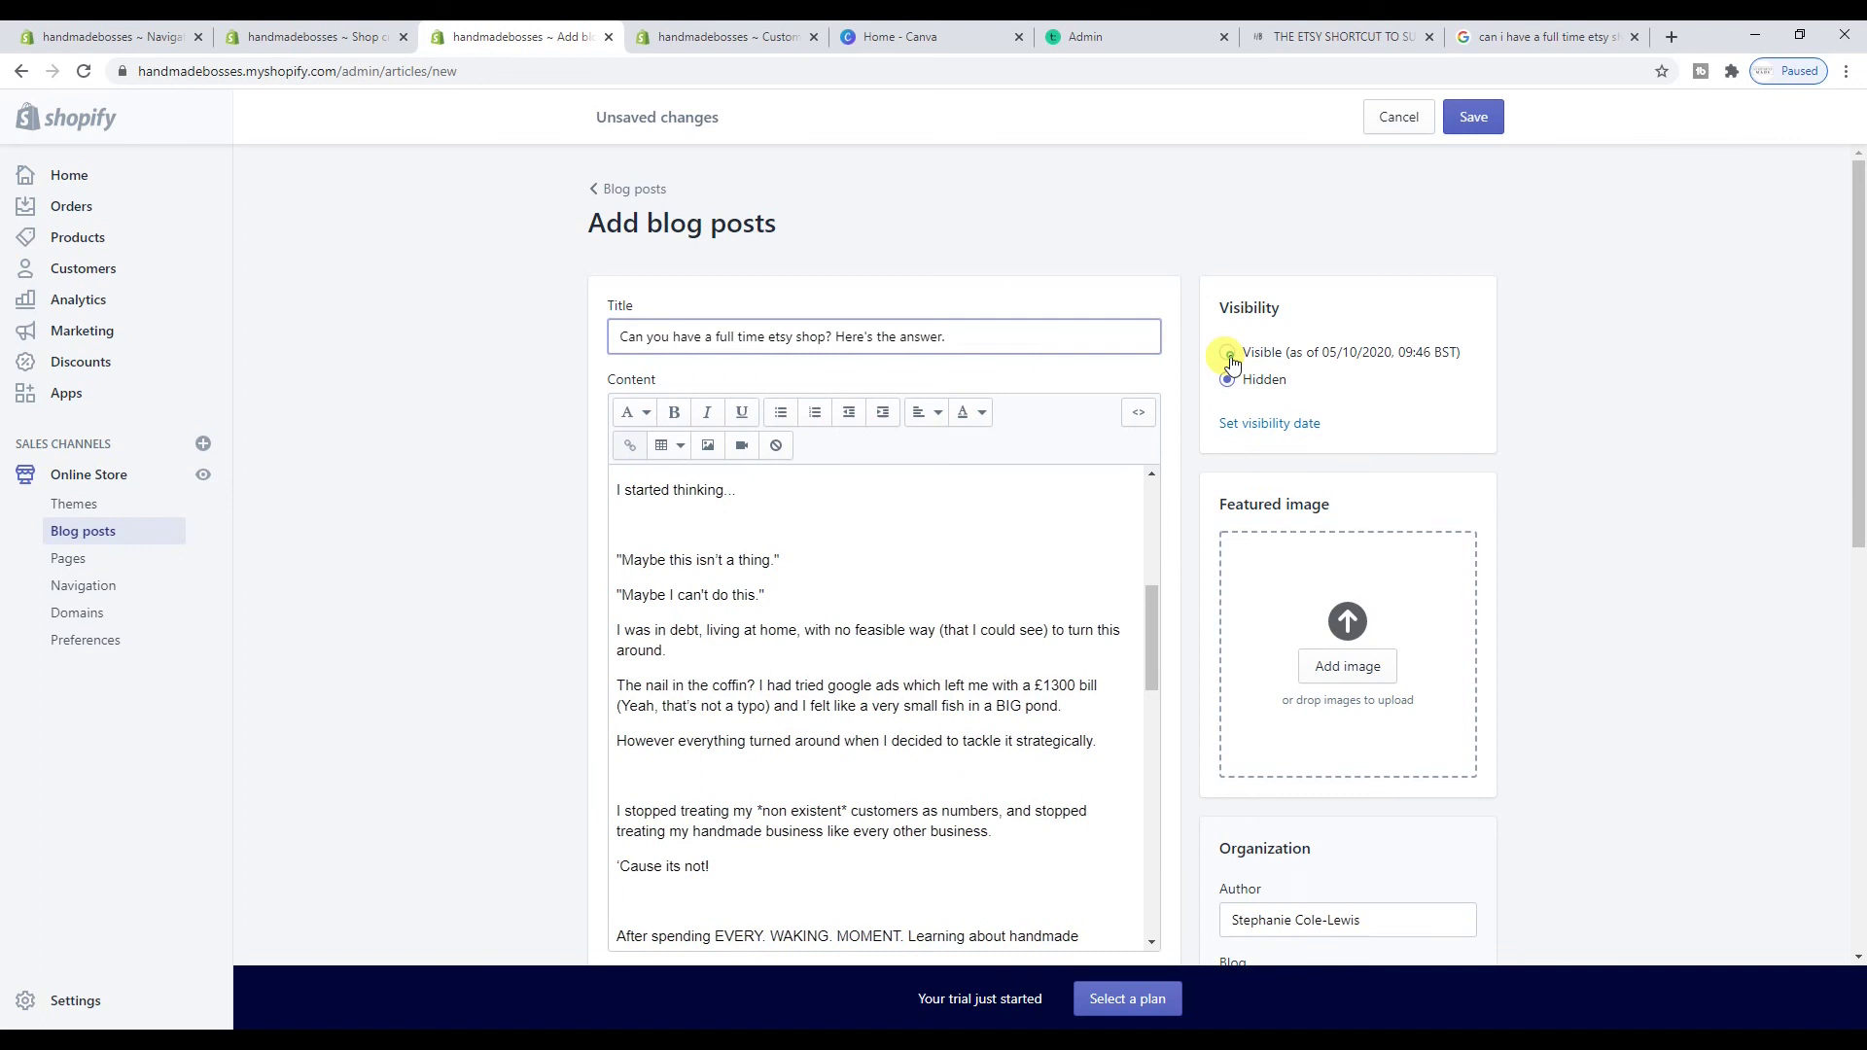
Examine the post's organization settings, tags field, and featured image option
scroll(1348, 623, "down", 1)
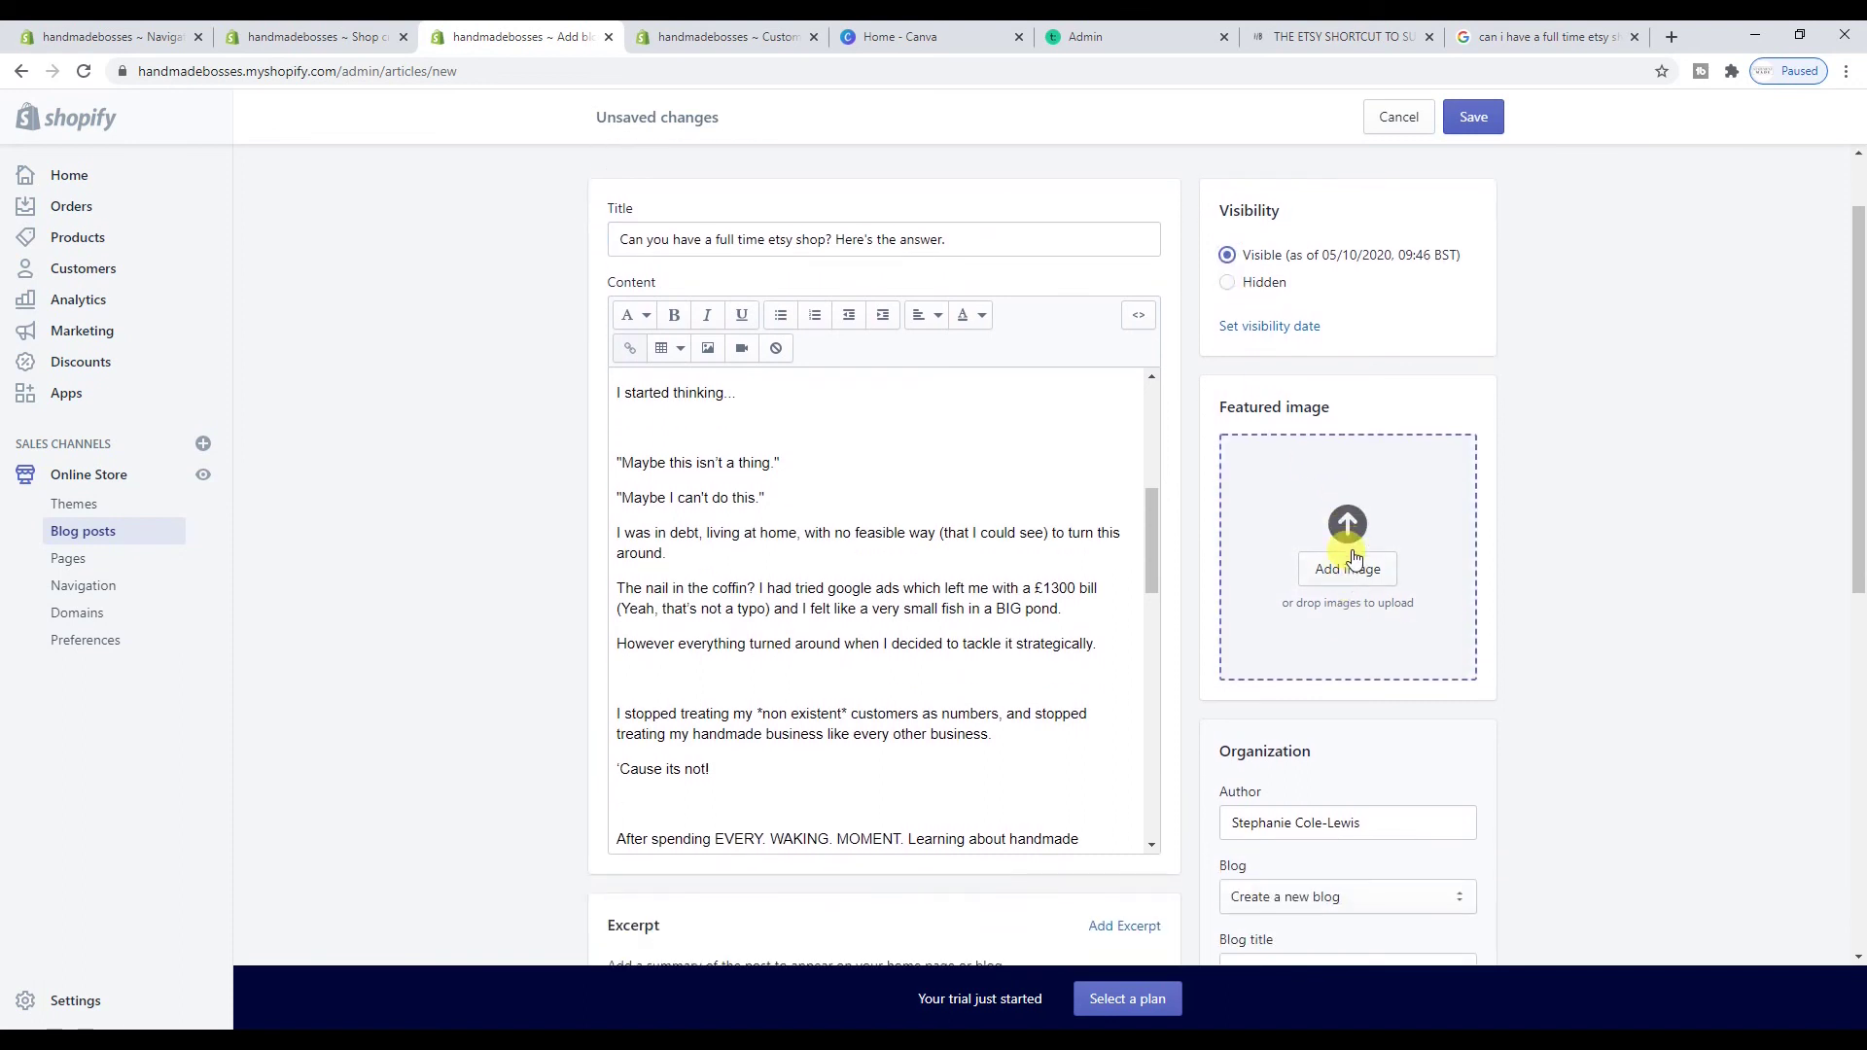
scroll(1354, 557, "down", 3)
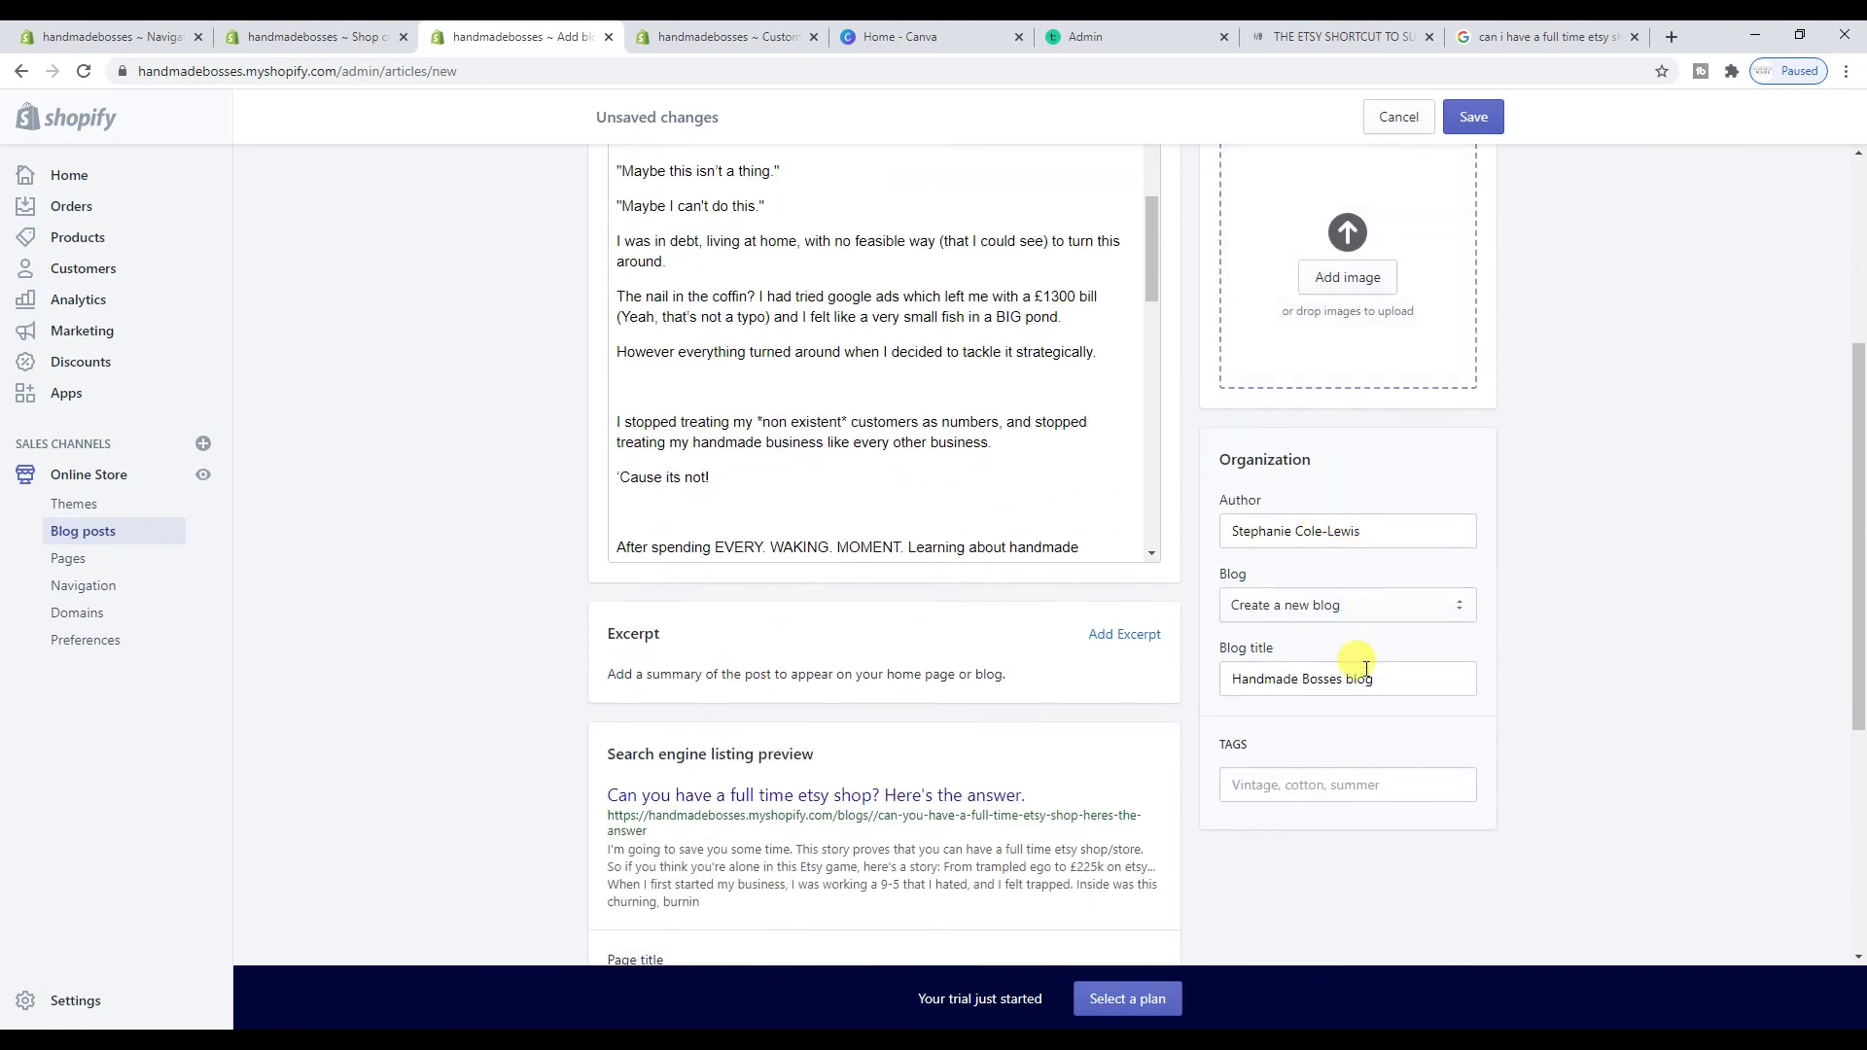
scroll(1370, 405, "down", 2)
left_click(1369, 594)
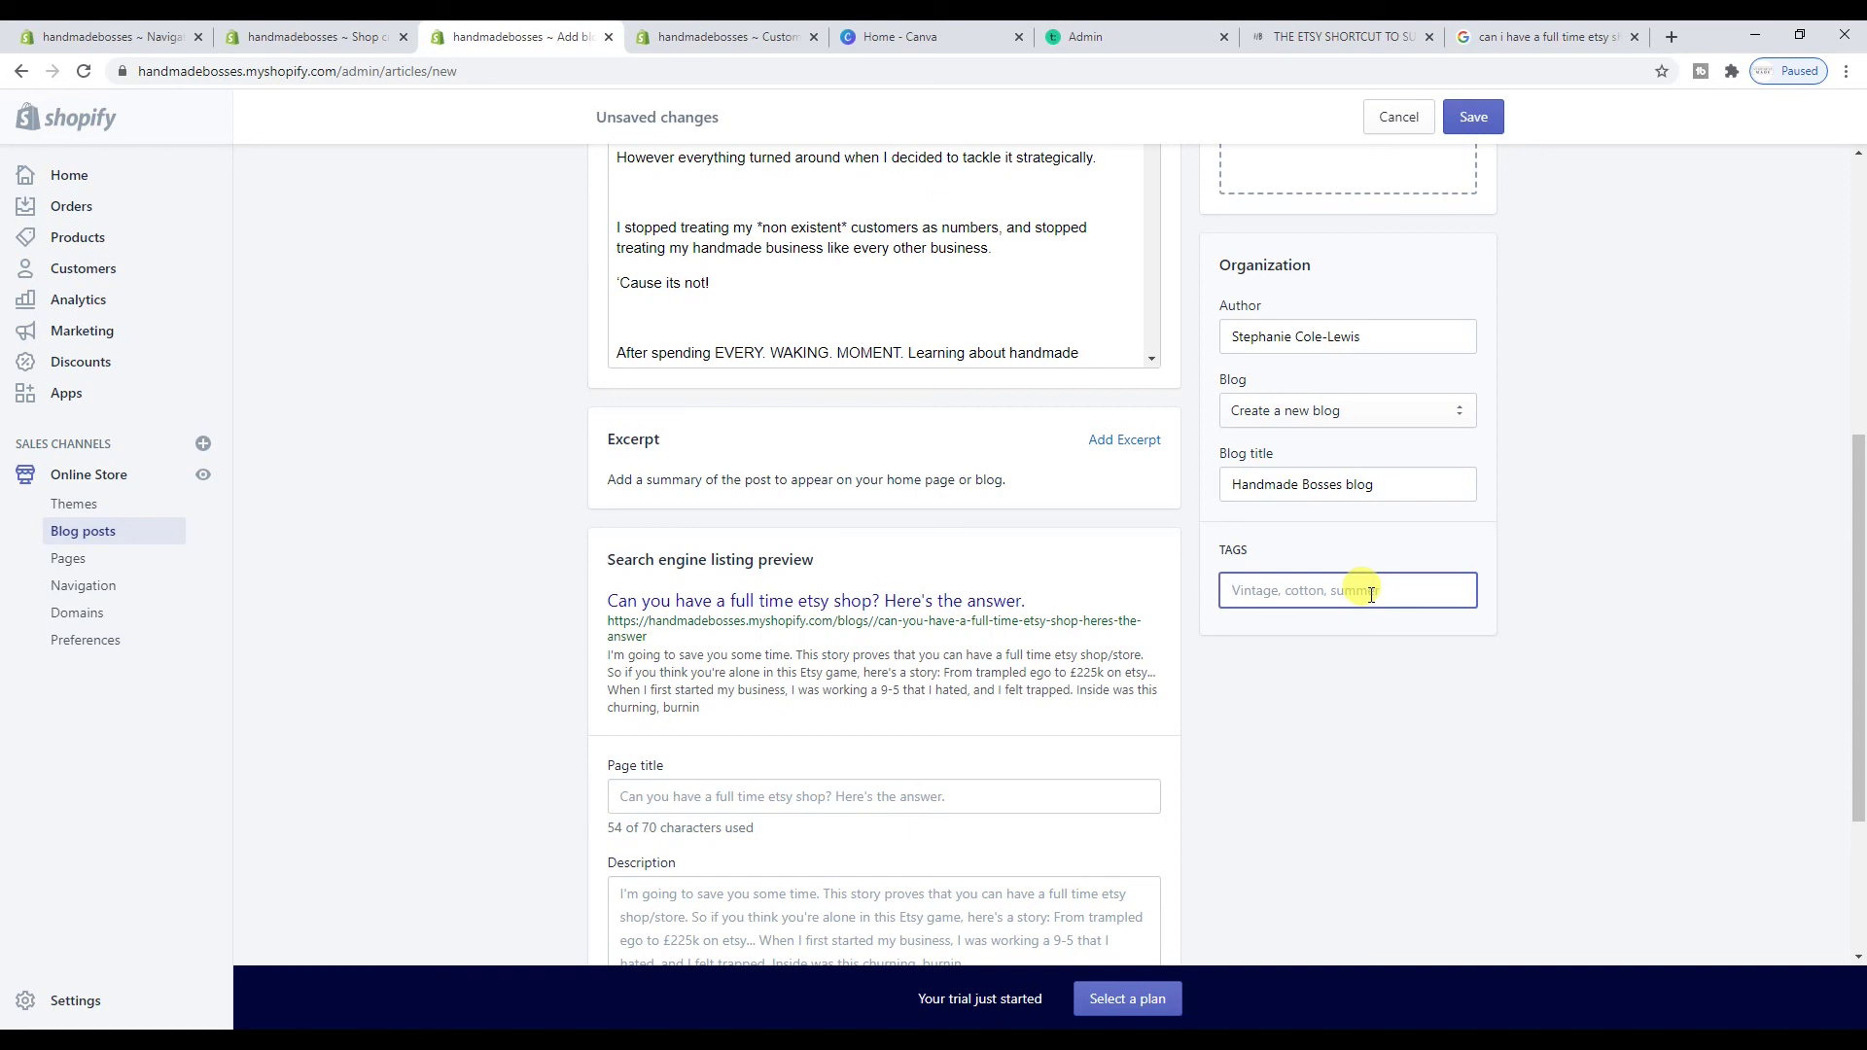
scroll(1371, 593, "up", 3)
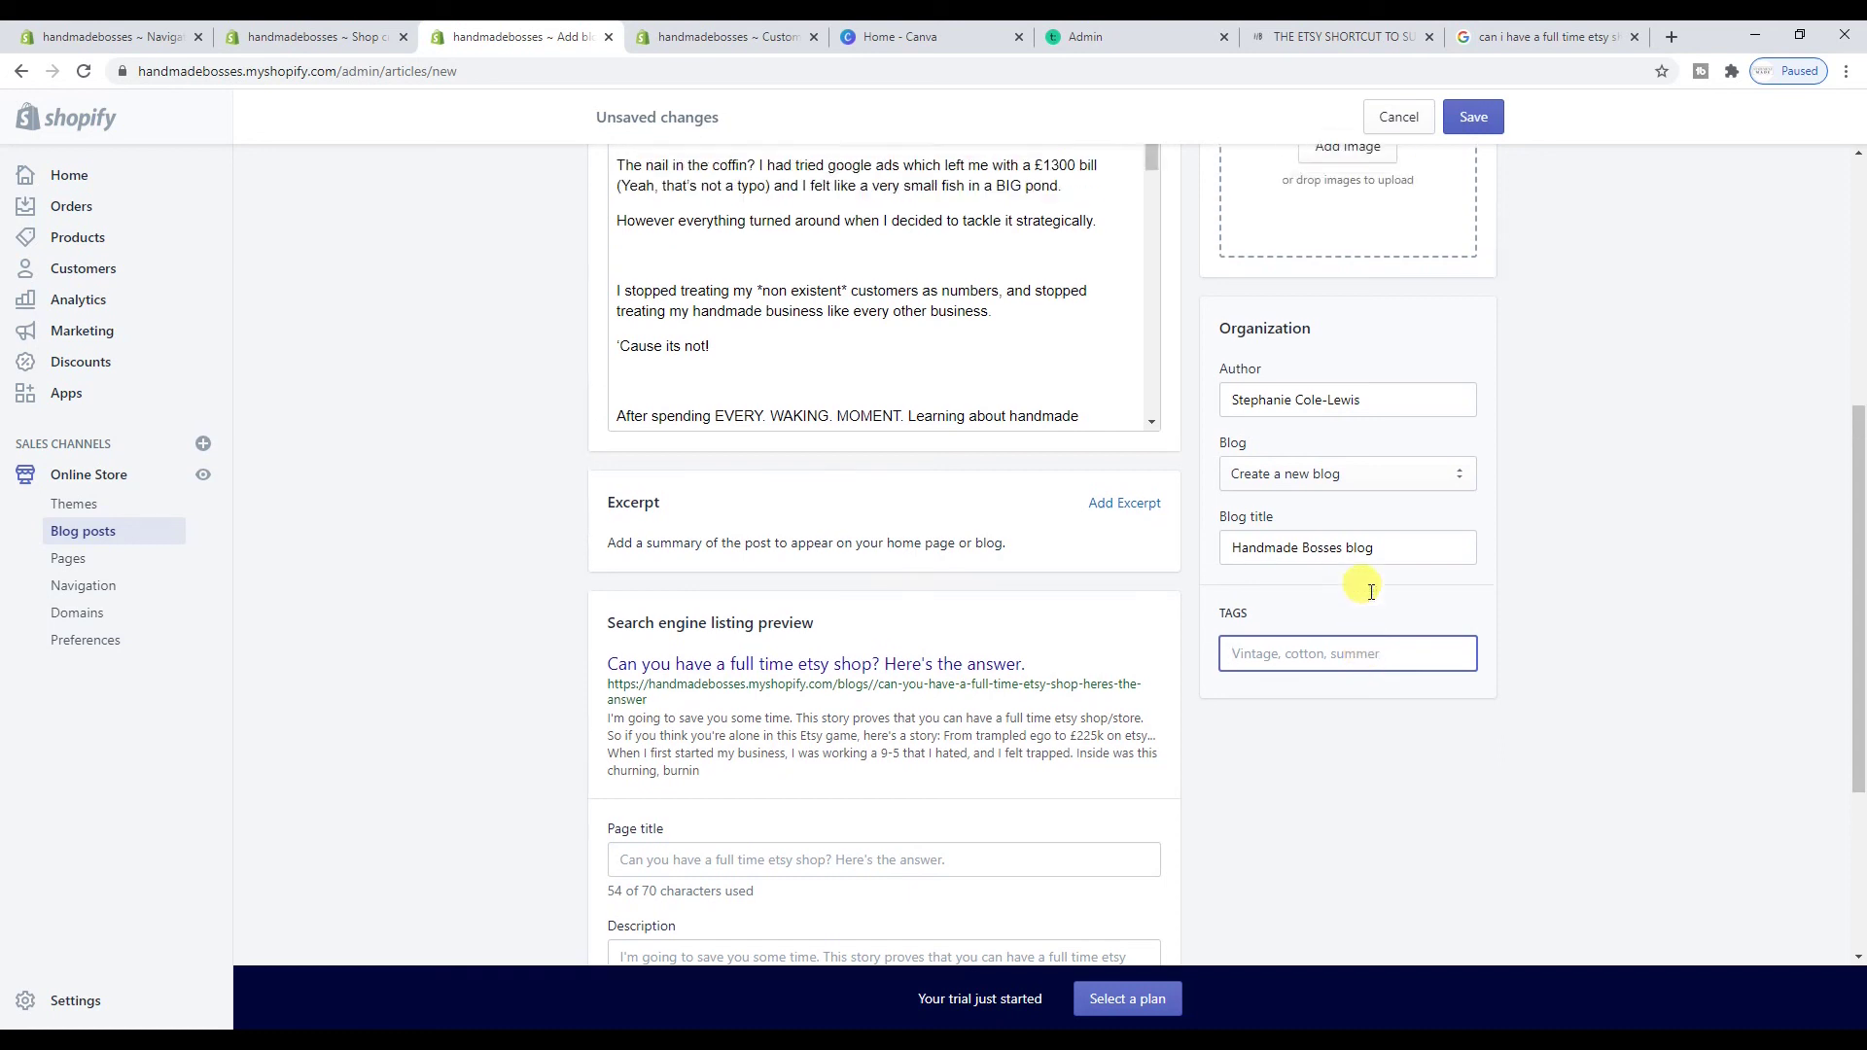
scroll(1385, 837, "up", 3)
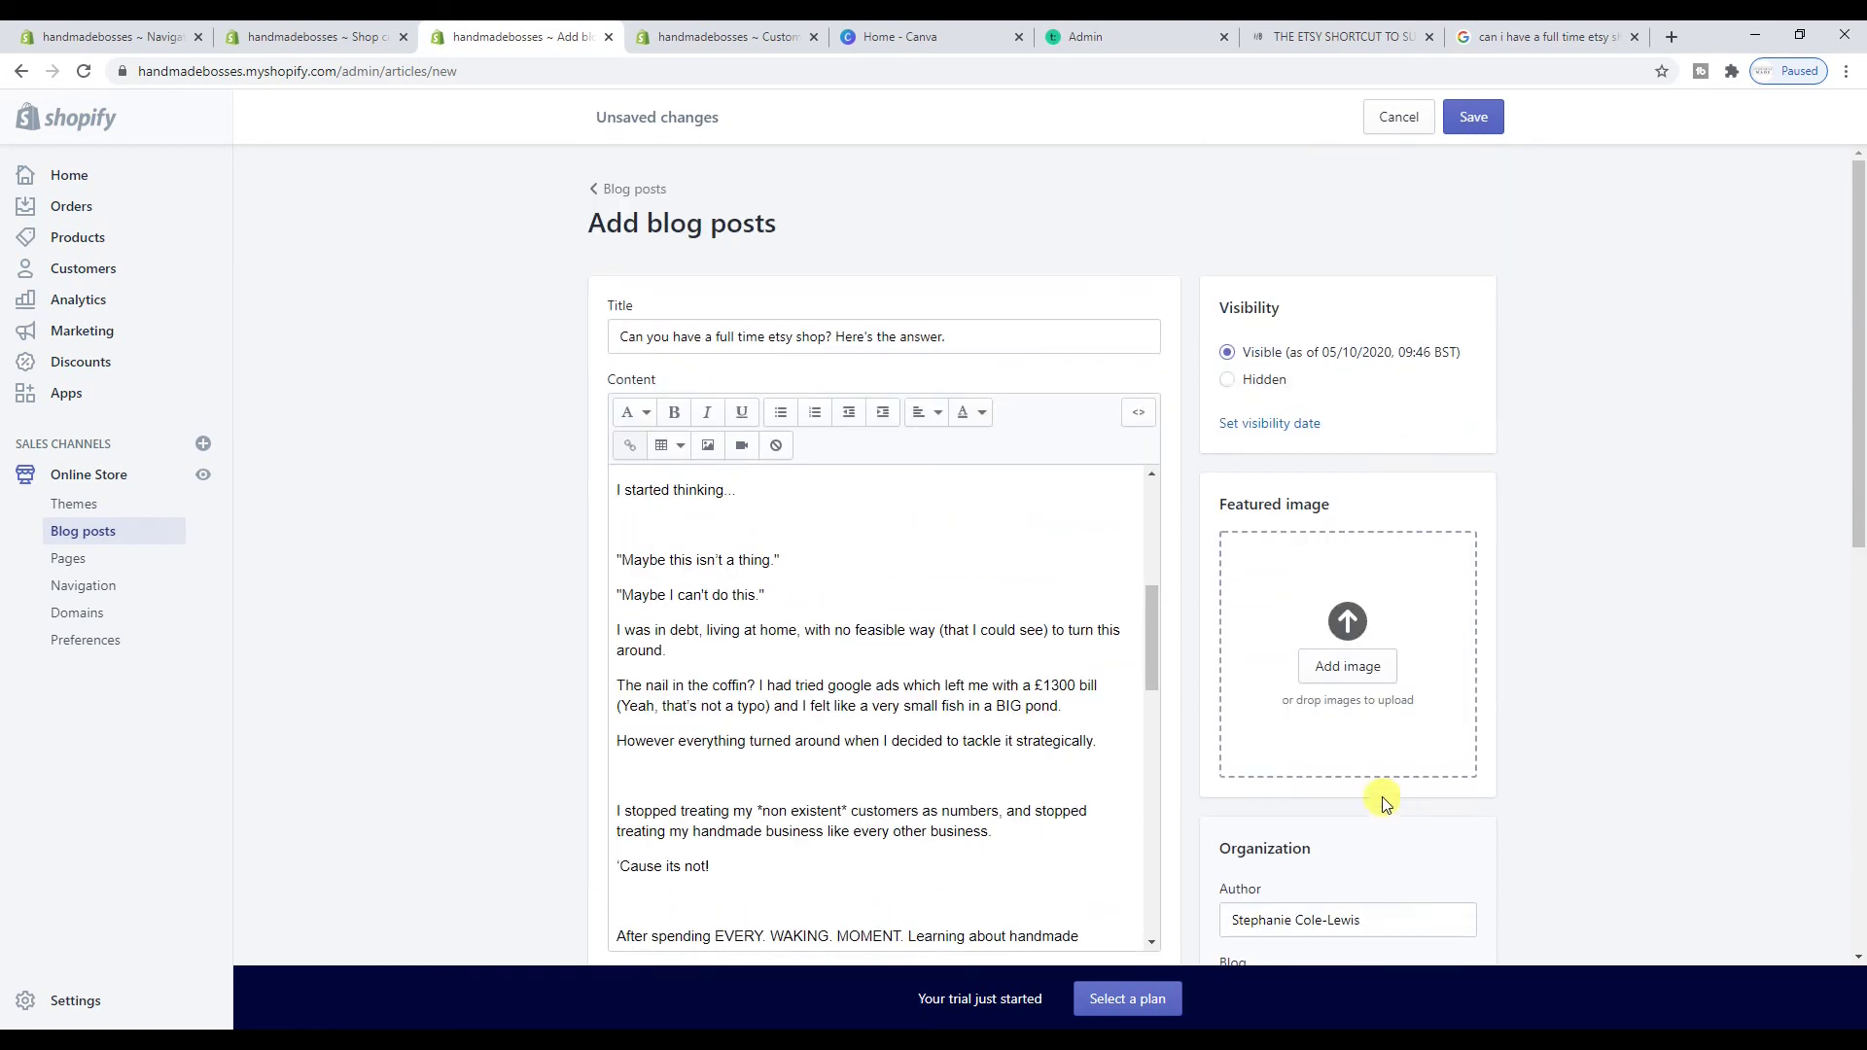
left_click(1351, 623)
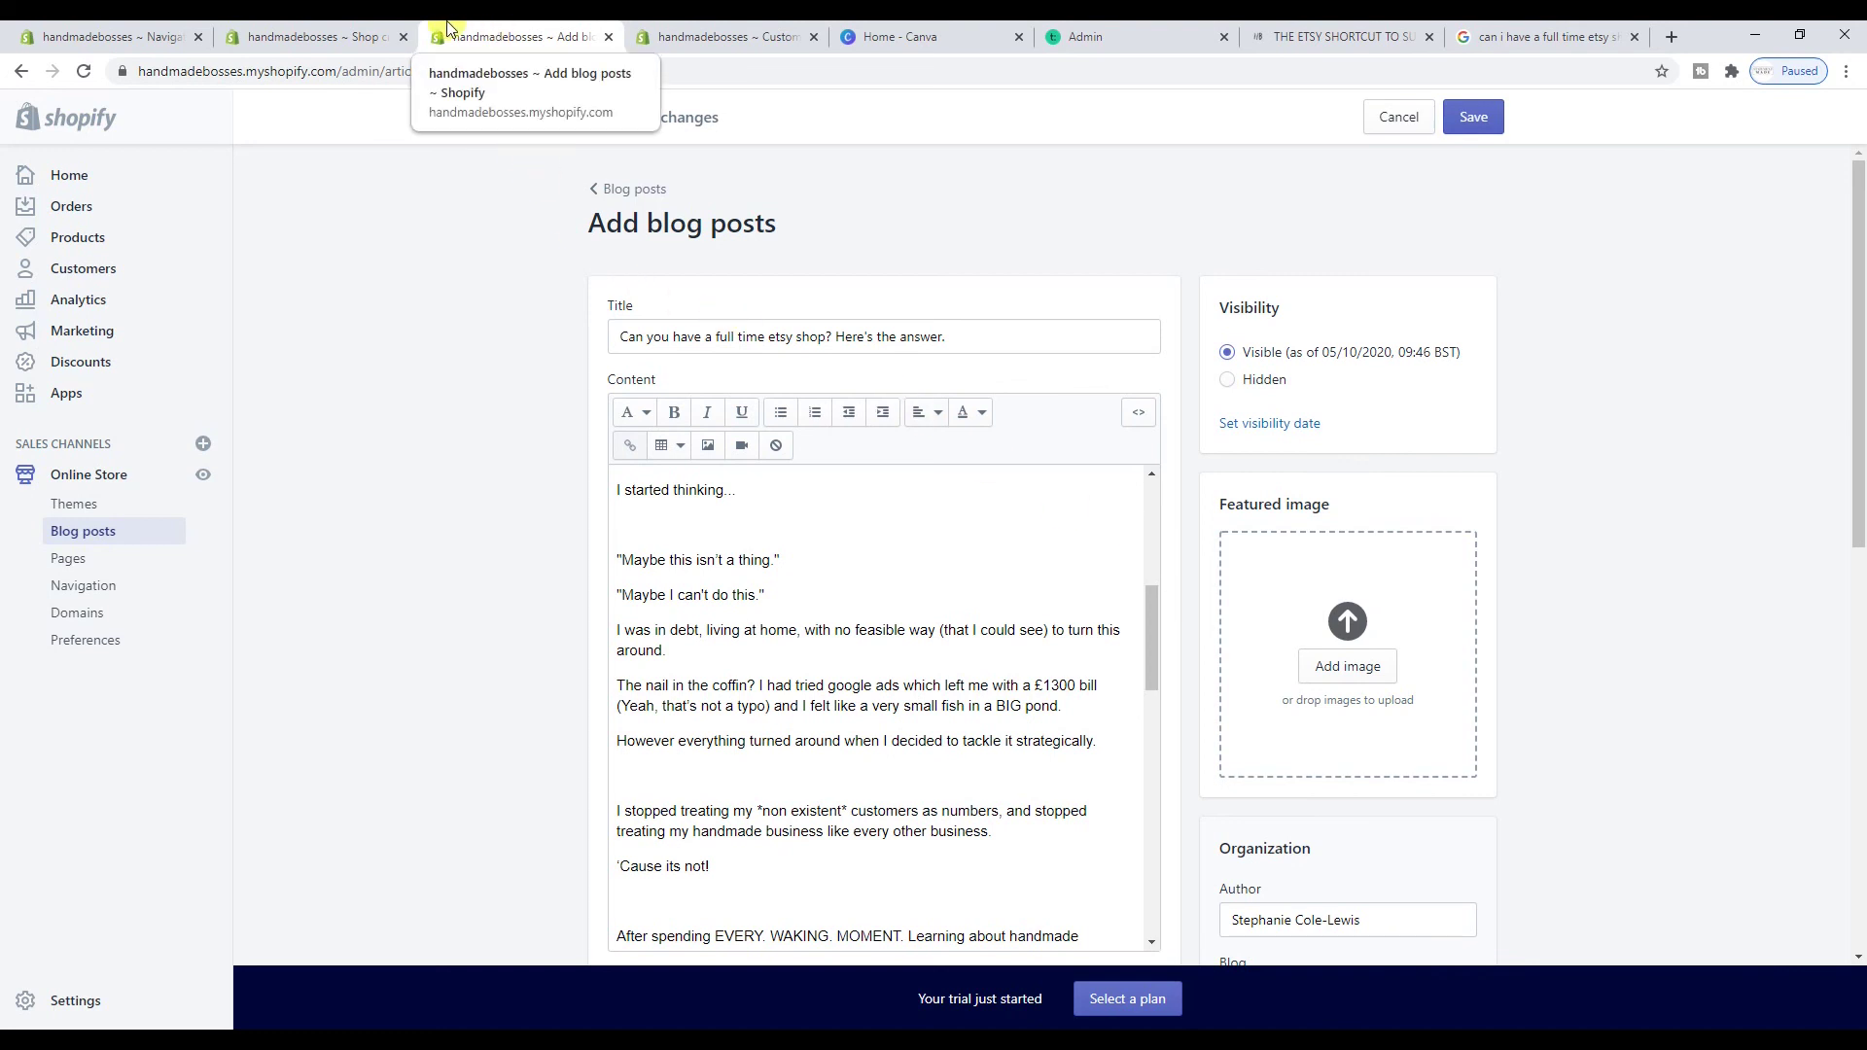
Go to the main menu's unfinished "Blog" item, check its link choices, and cancel adding it
key("ctrl+shift+Tab")
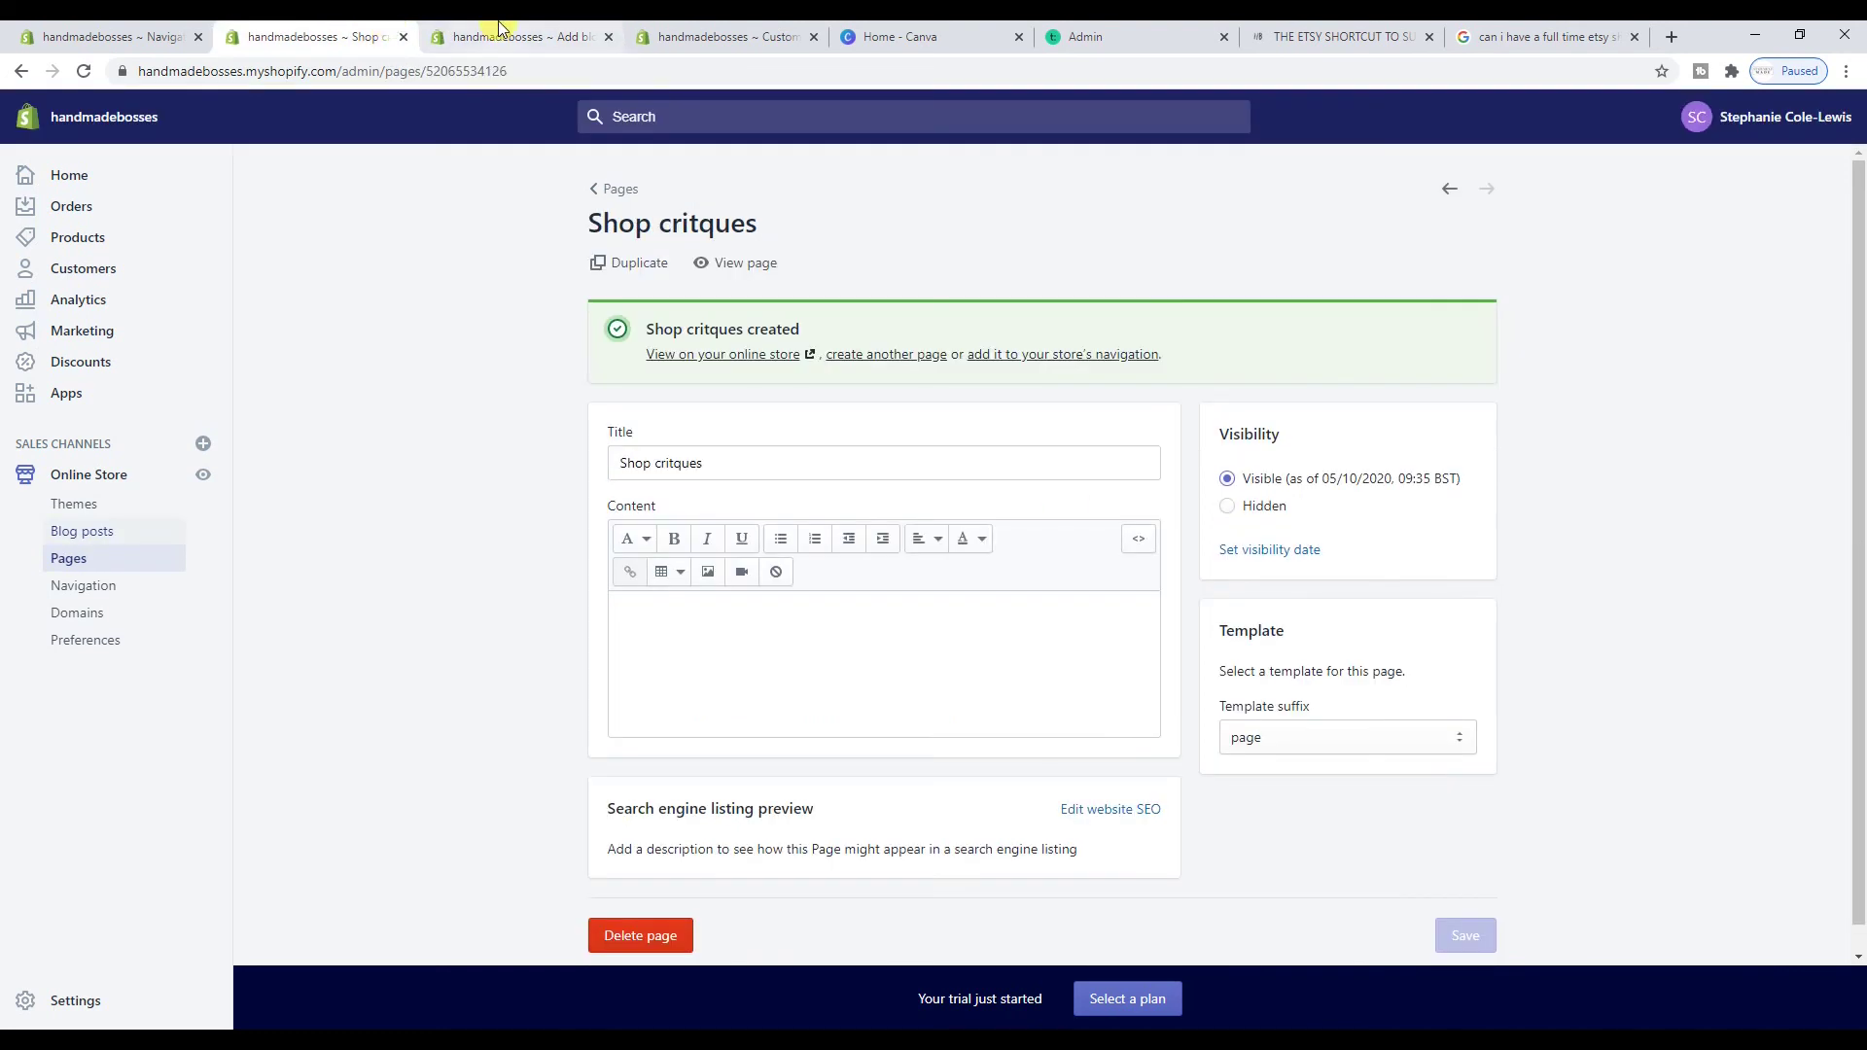
left_click(498, 26)
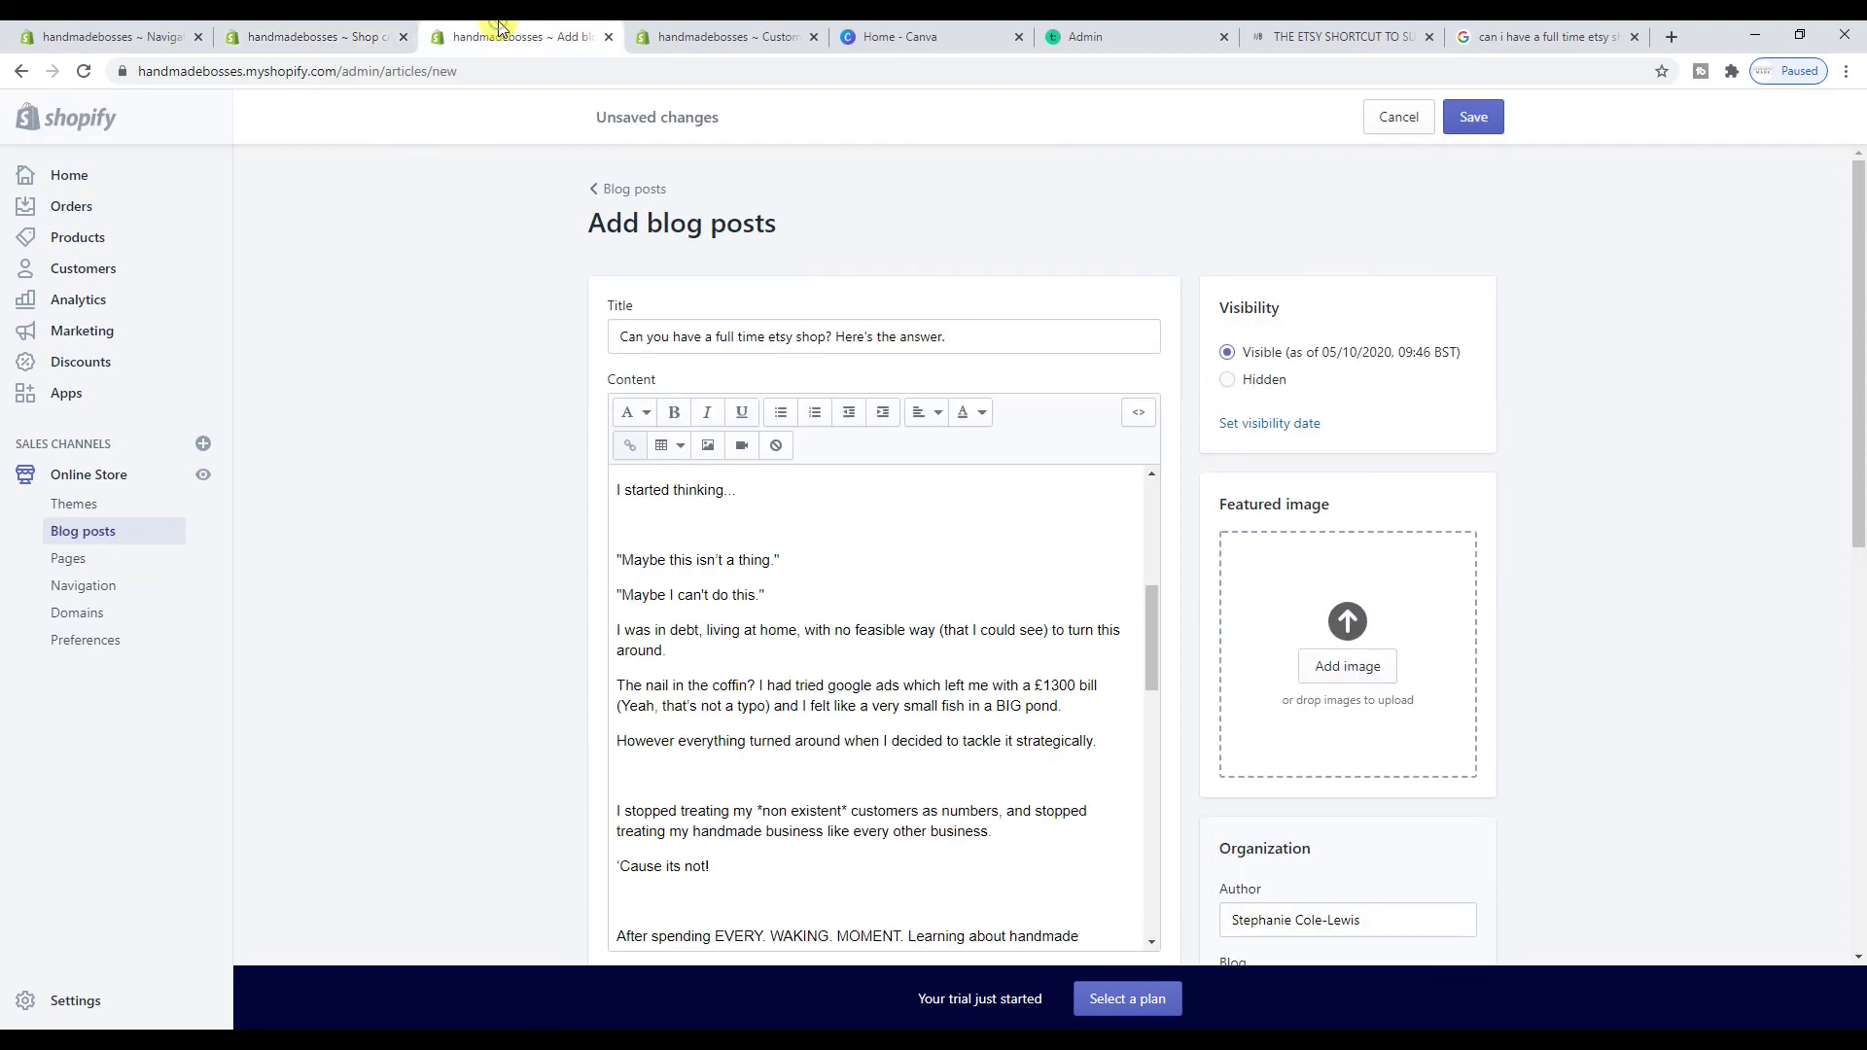
left_click(156, 36)
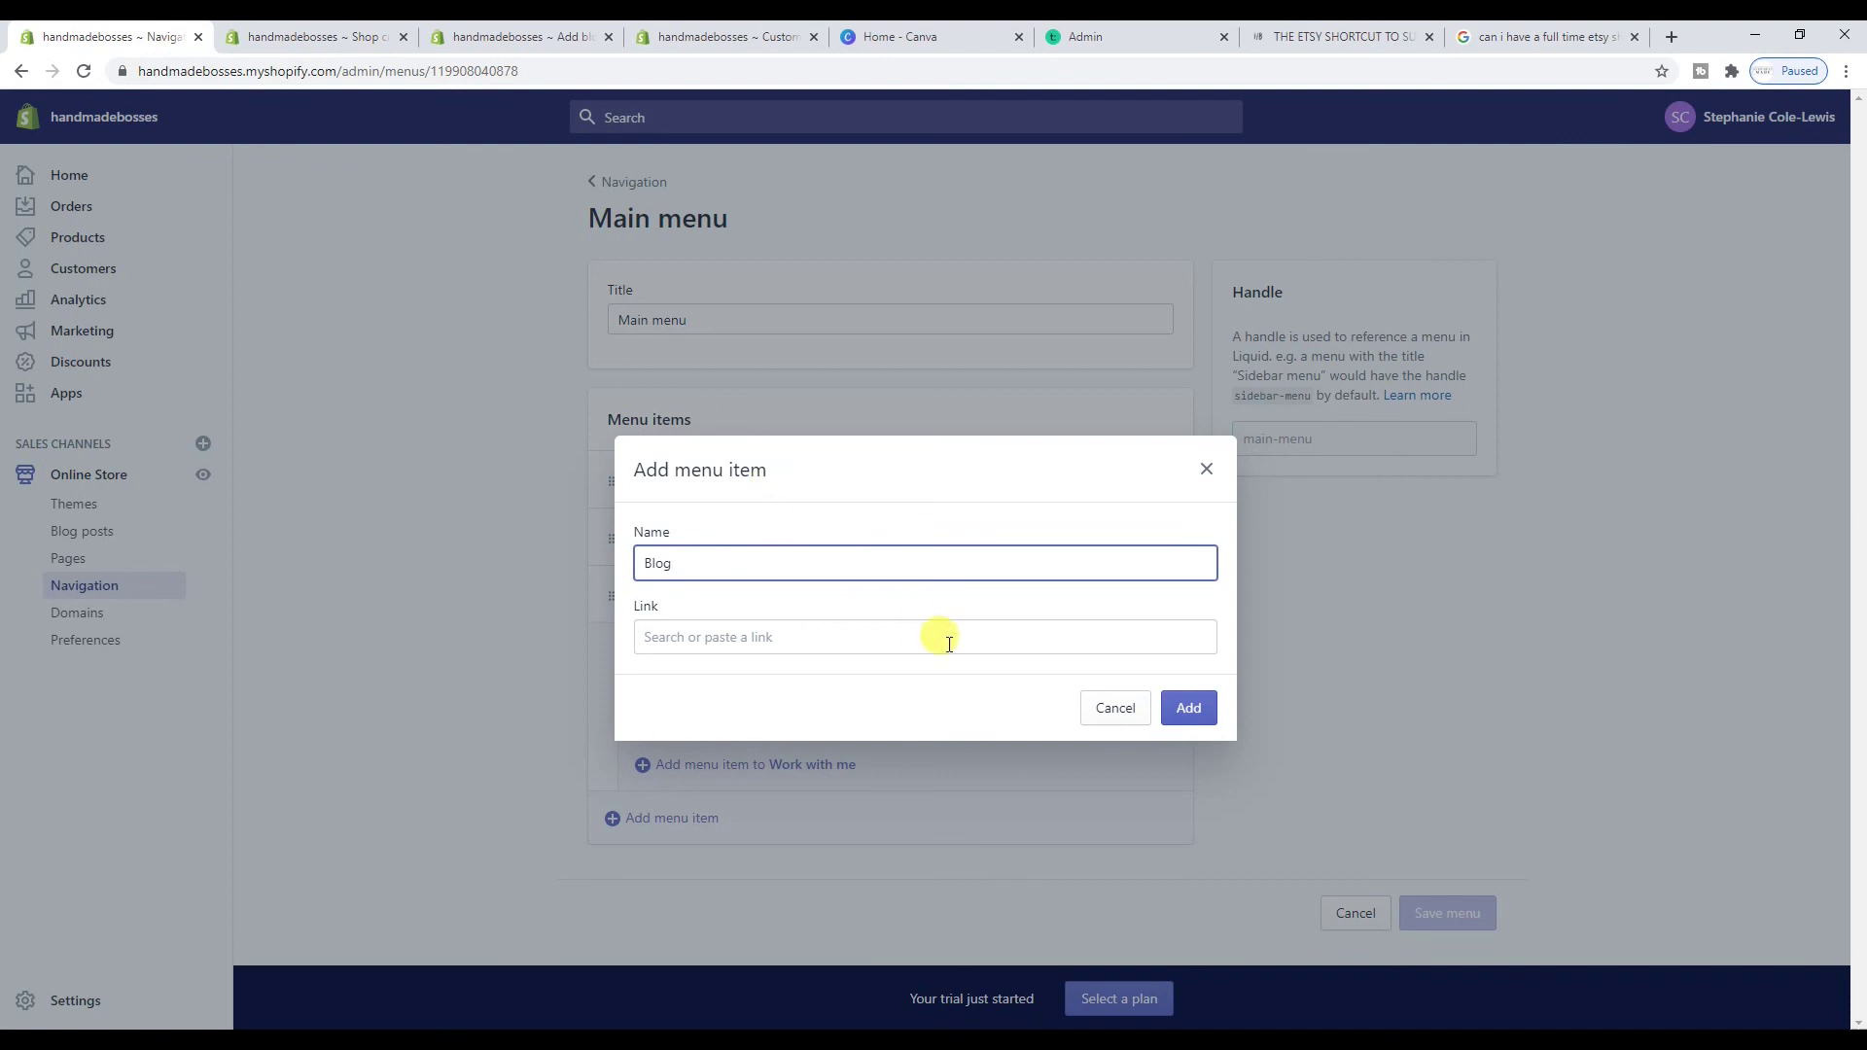
left_click(1070, 647)
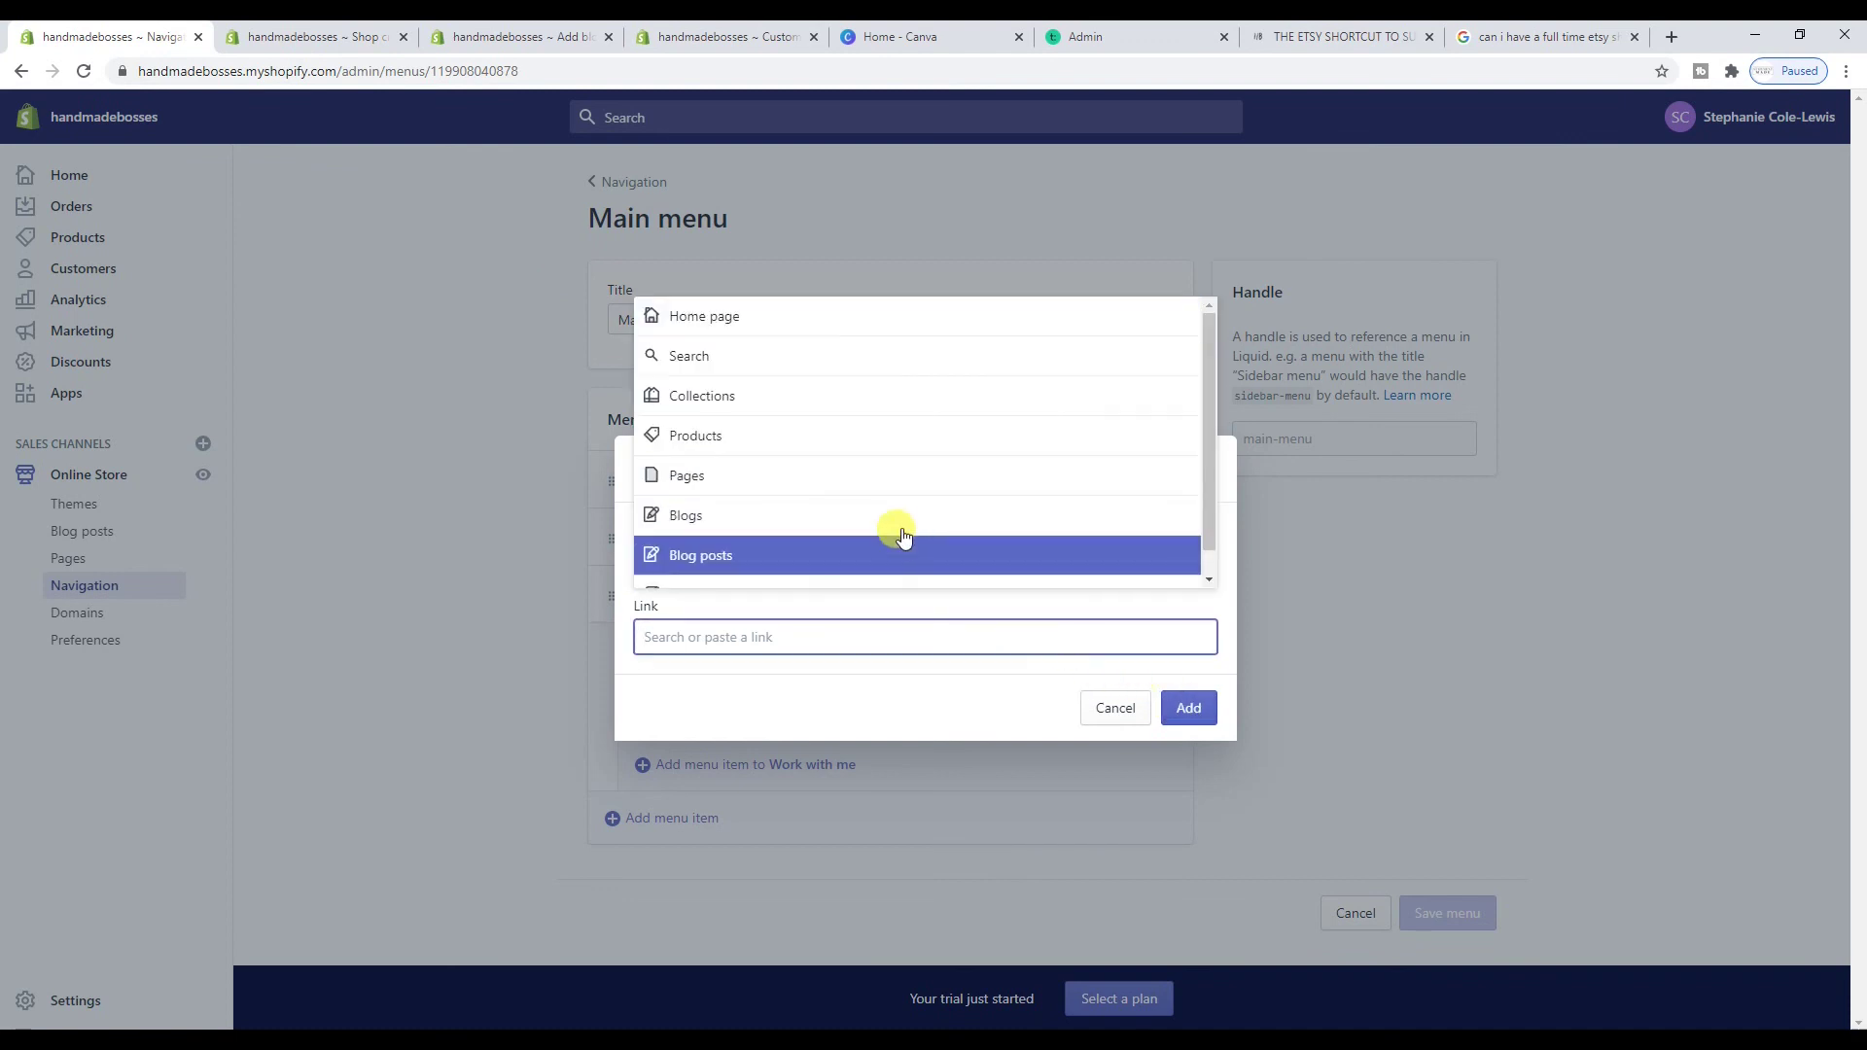
left_click(488, 467)
left_click(1116, 708)
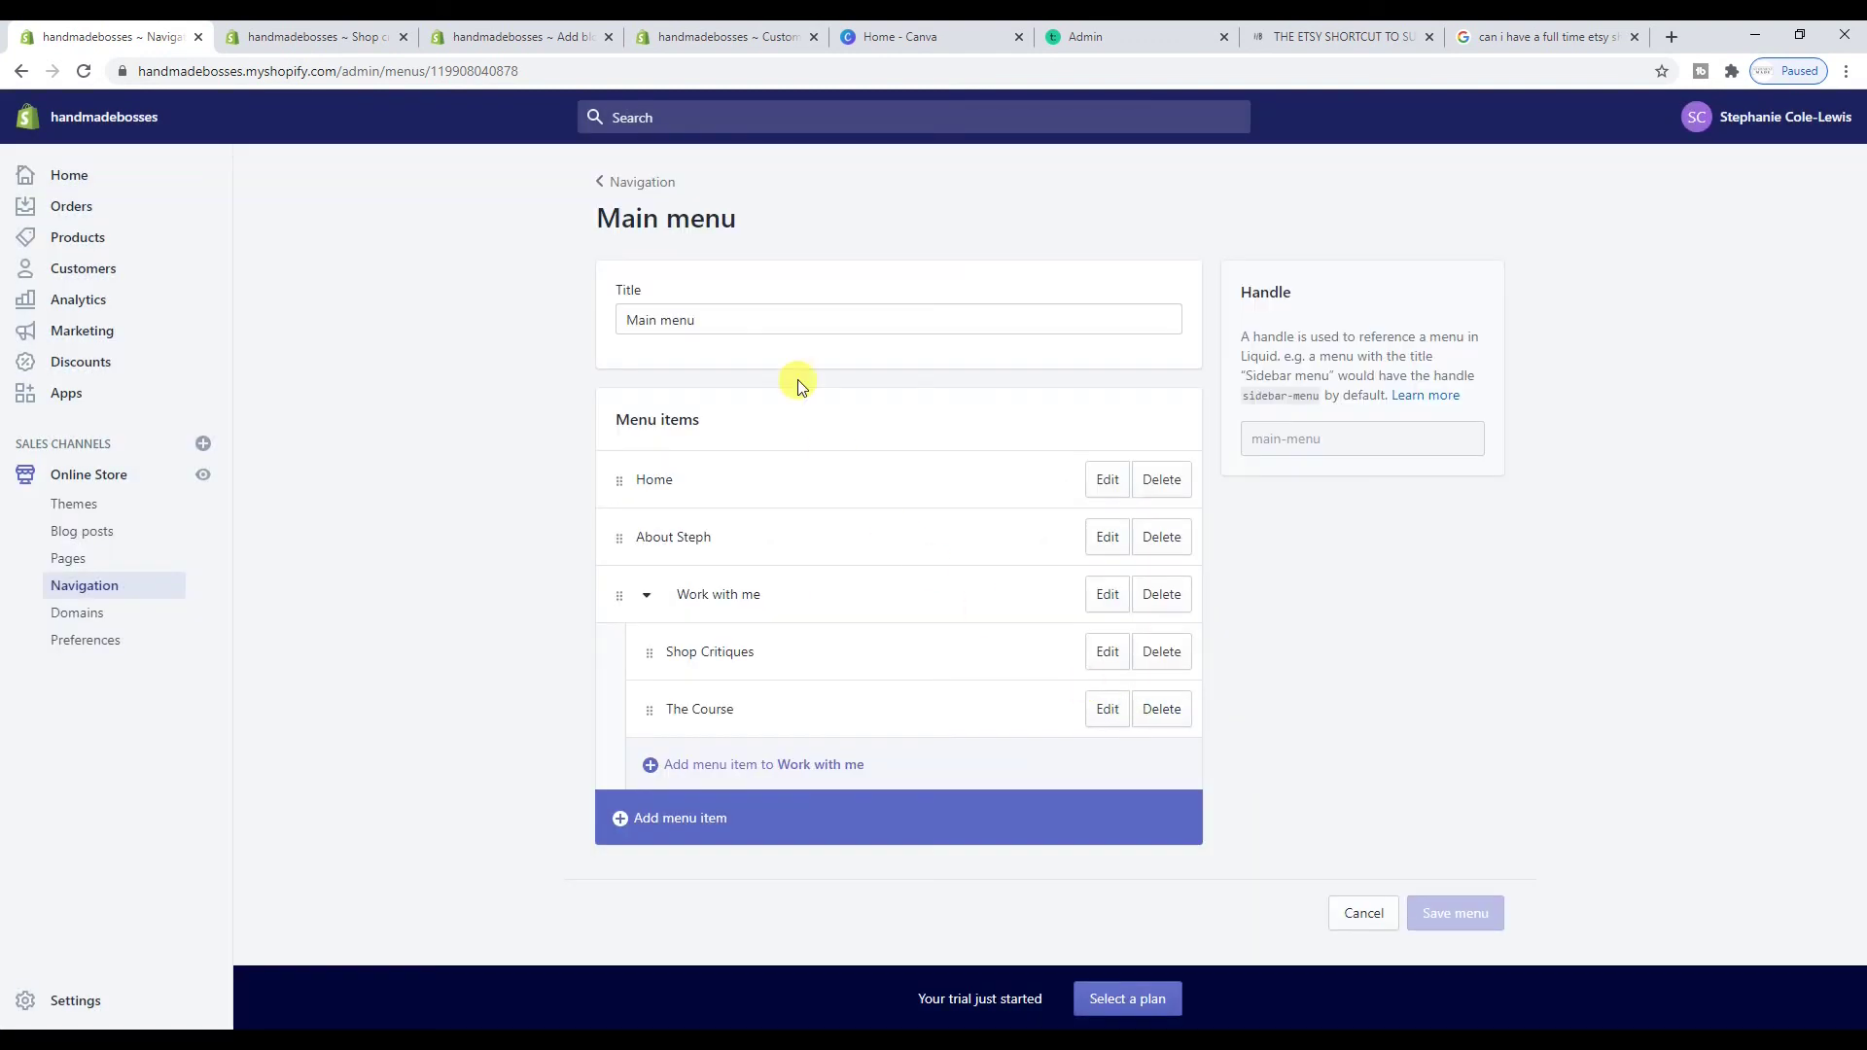
Return to the blog post draft and save it
left_click(724, 36)
left_click(516, 36)
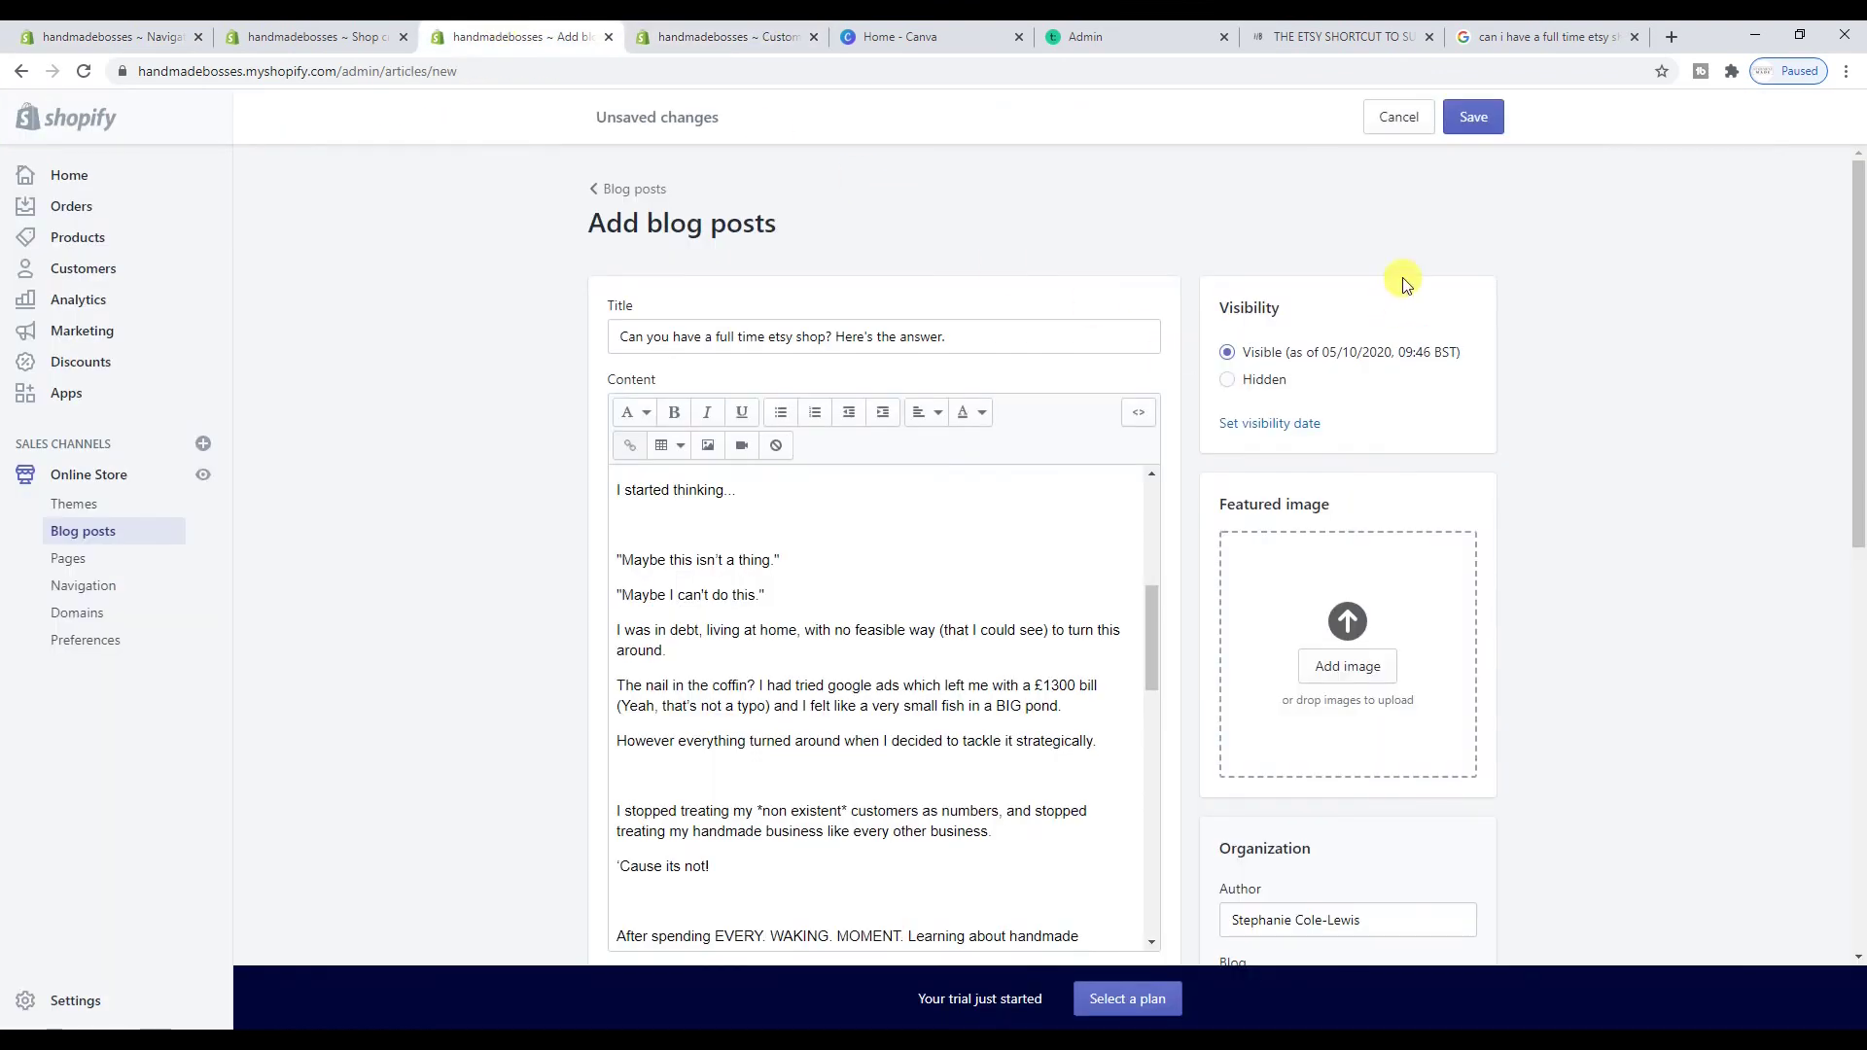
left_click(1474, 116)
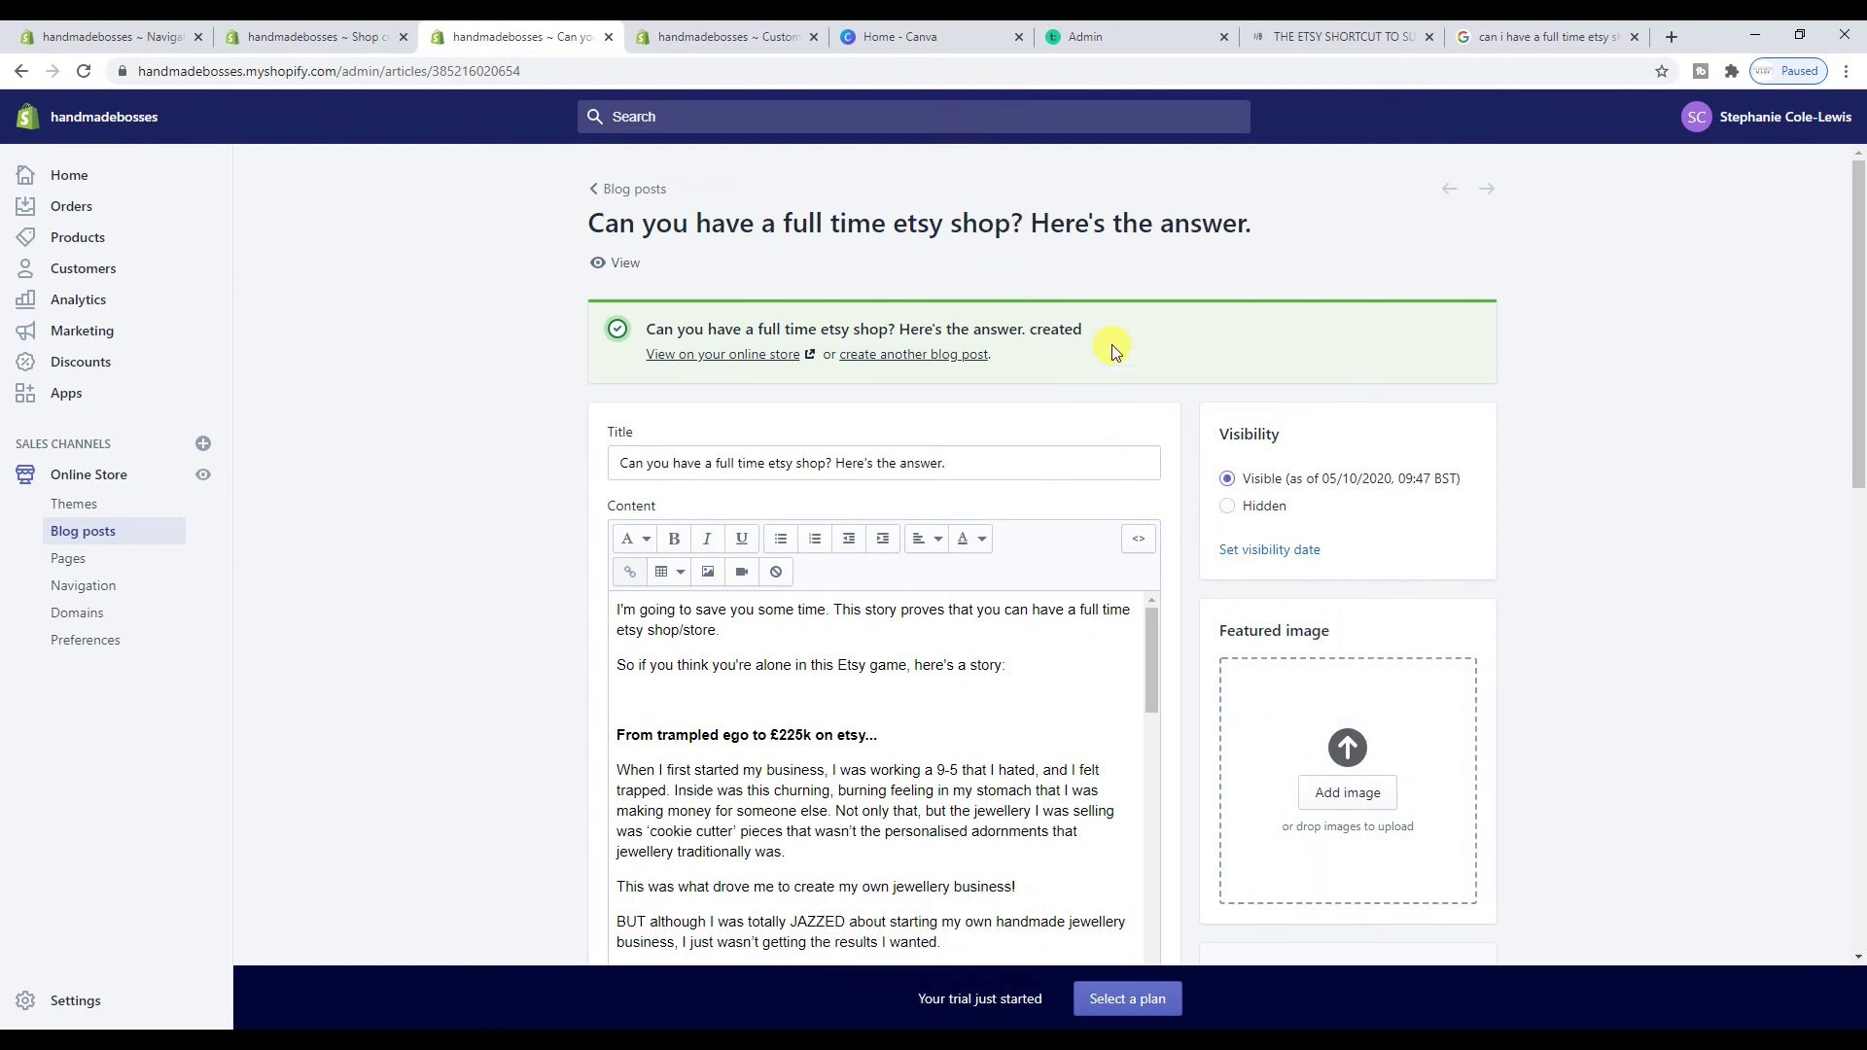
Start adding an excerpt to the post and copy the content passage from "From trampled ego to £225k on etsy..." through "Why is no one buying?" I thought
scroll(1107, 343, "down", 10)
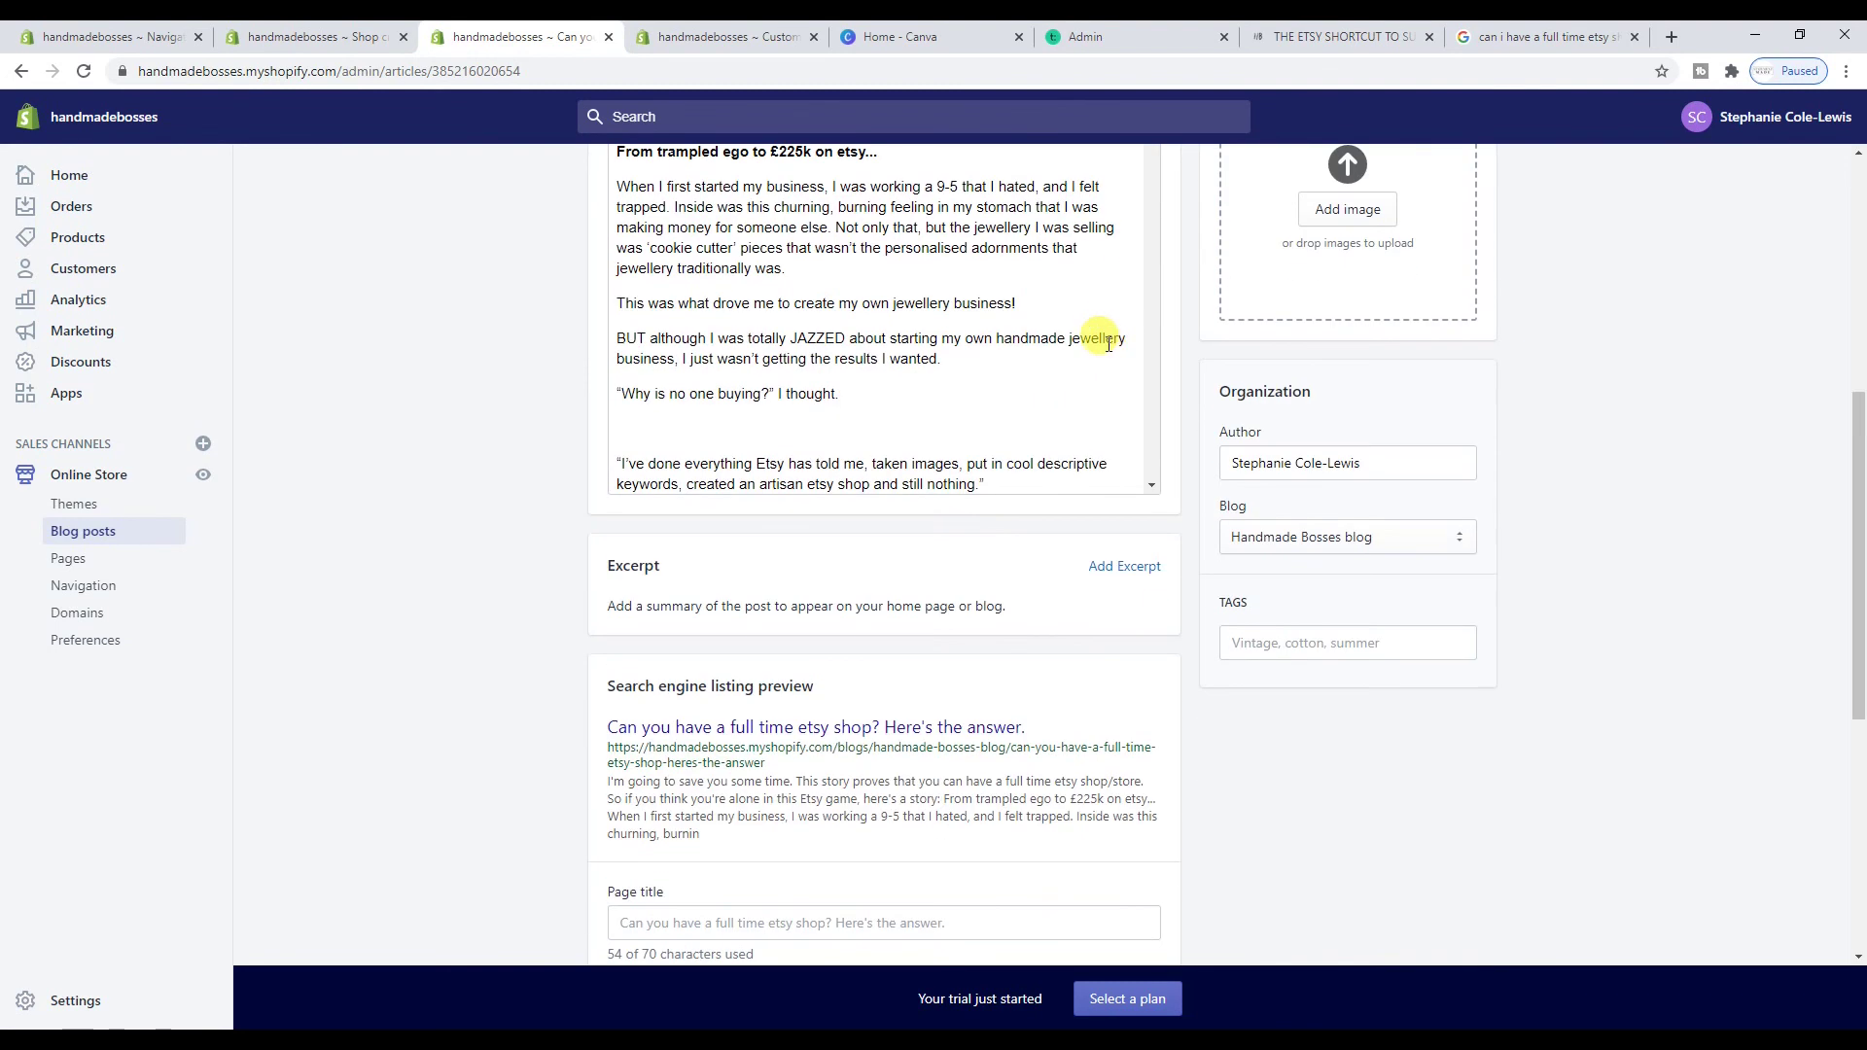
scroll(1177, 545, "down", 3)
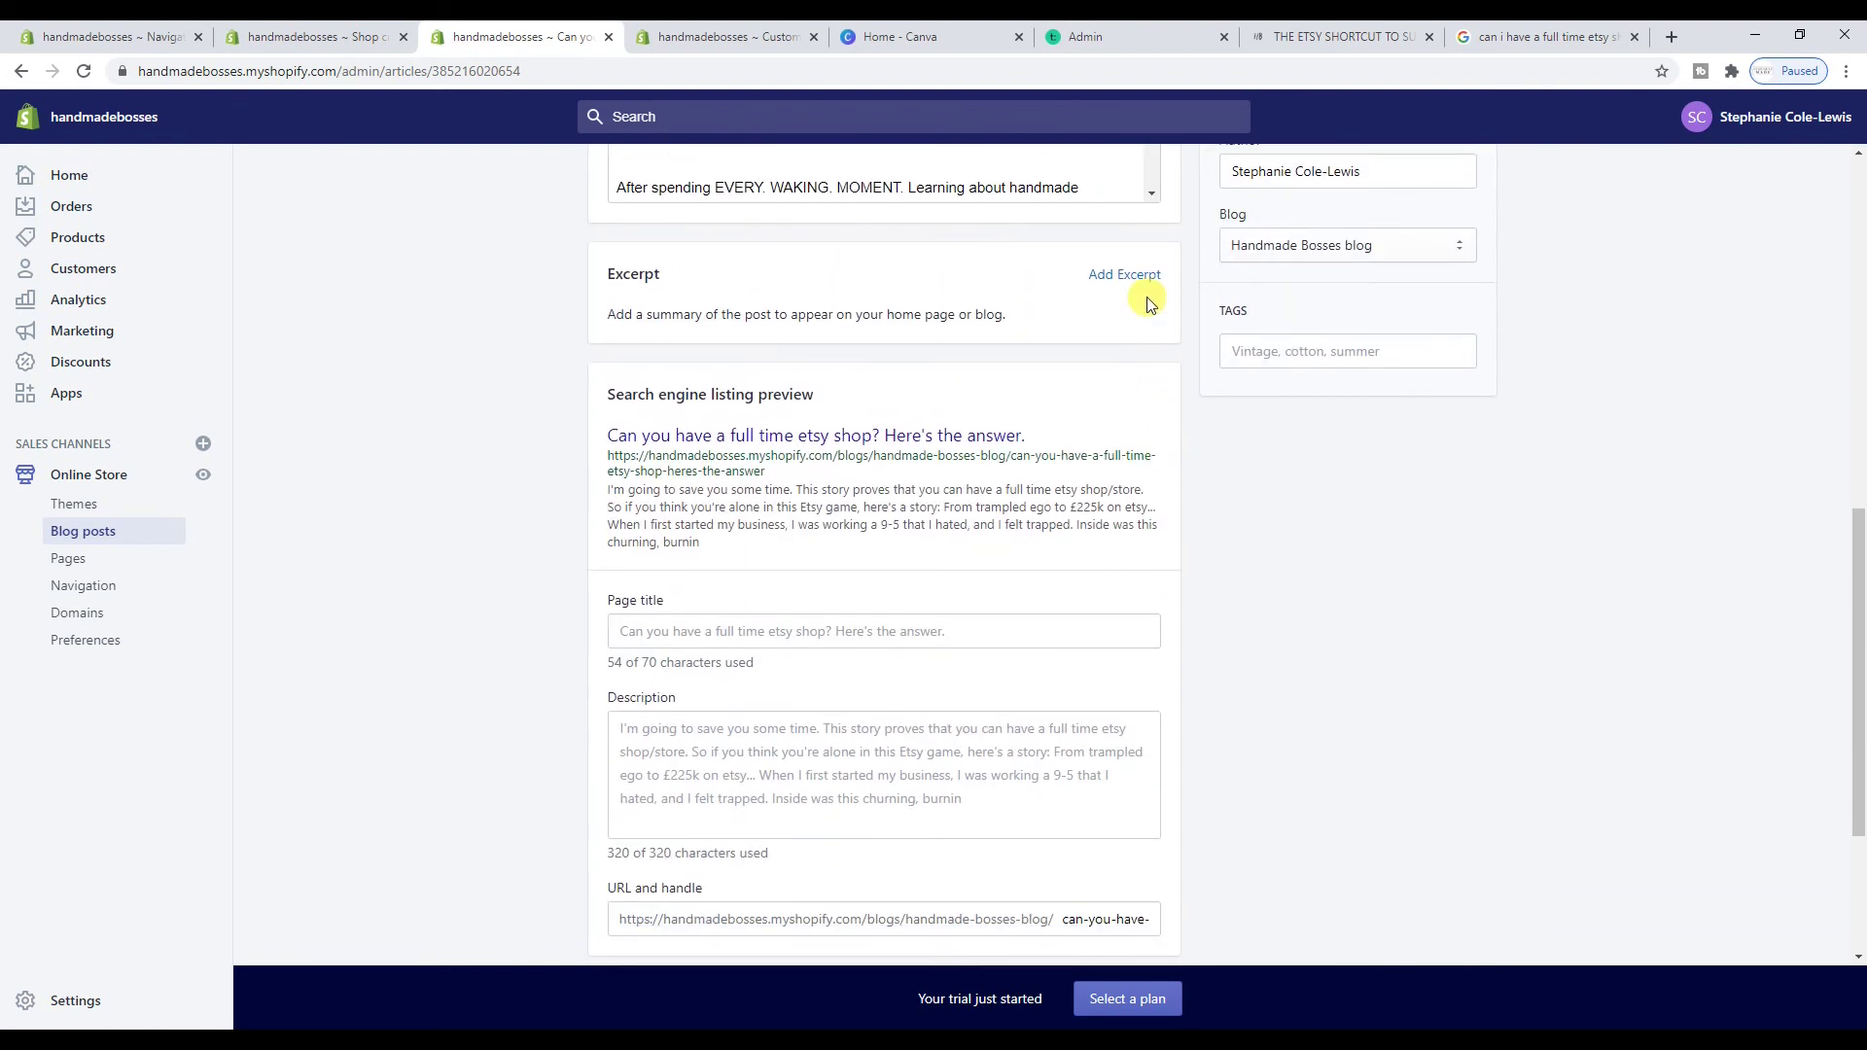
left_click(1131, 271)
scroll(1114, 317, "up", 5)
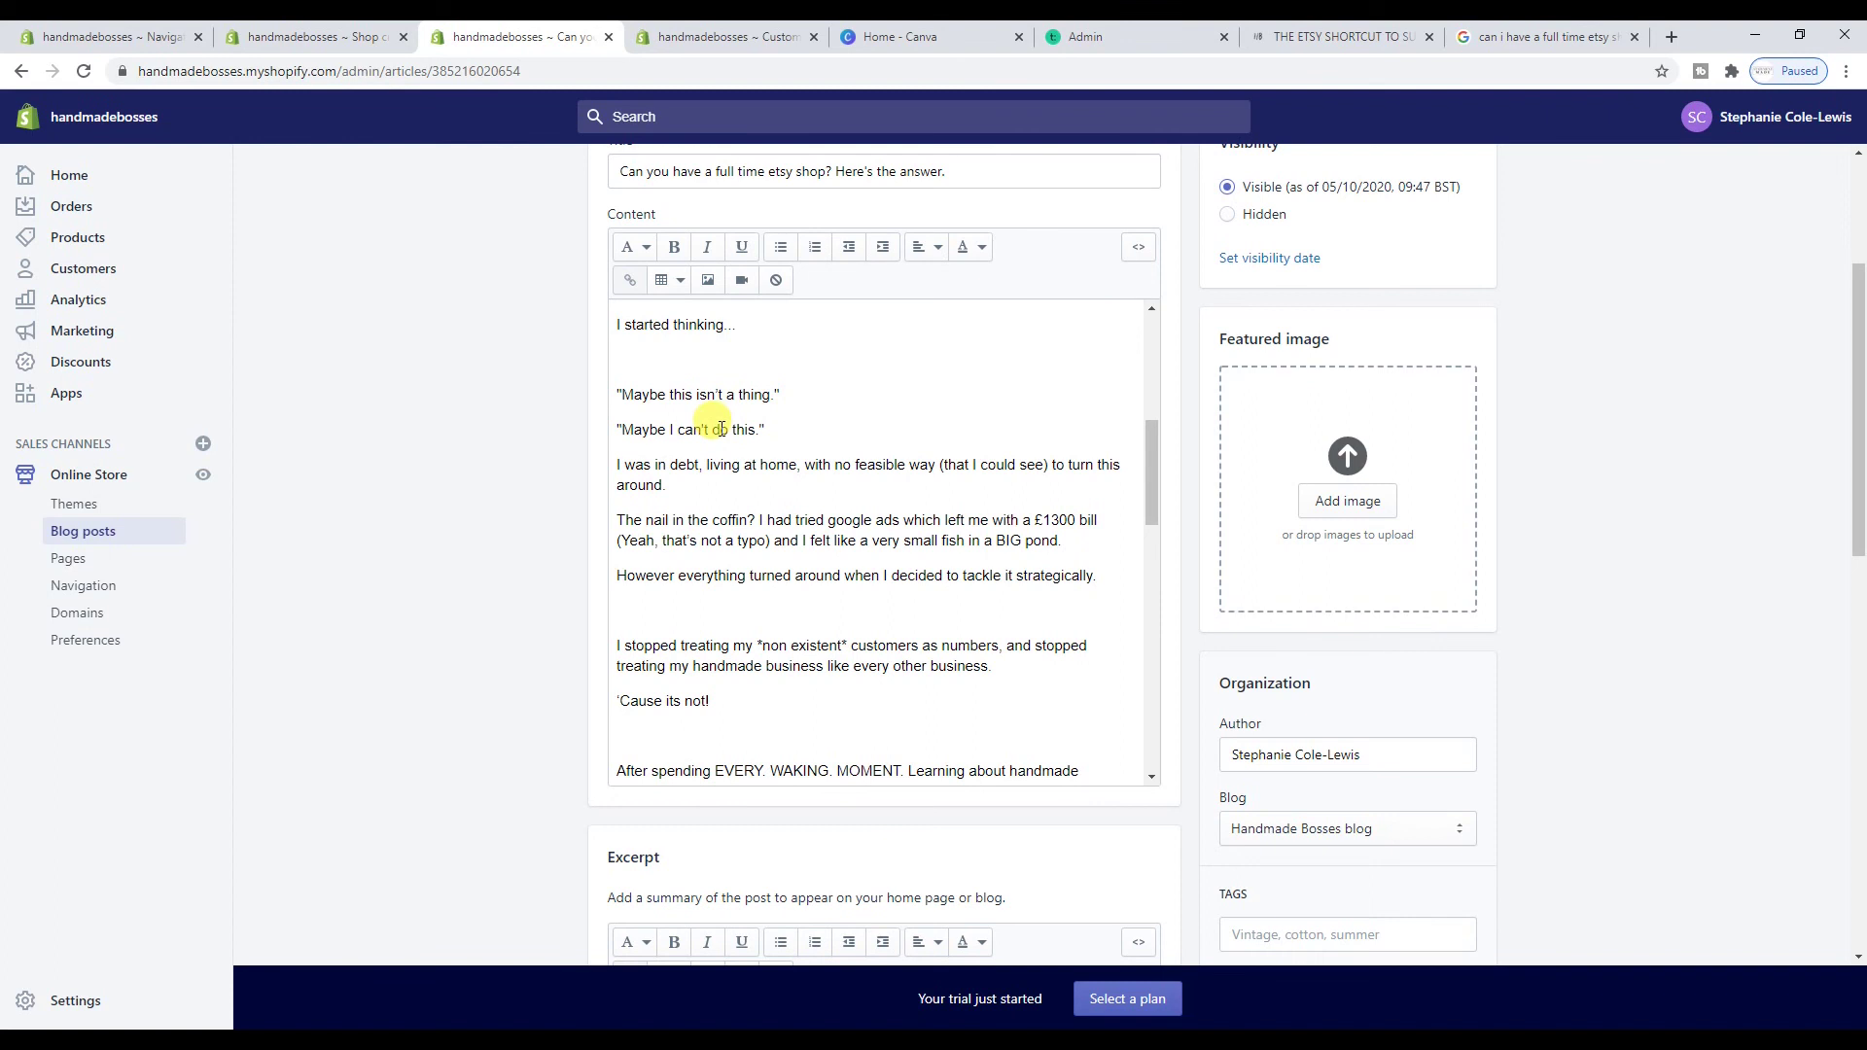
scroll(705, 418, "up", 5)
left_click_drag(616, 445, 941, 689)
key("ctrl+c")
Paste the copied story passage as the blog post's excerpt and save the post
scroll(939, 687, "down", 5)
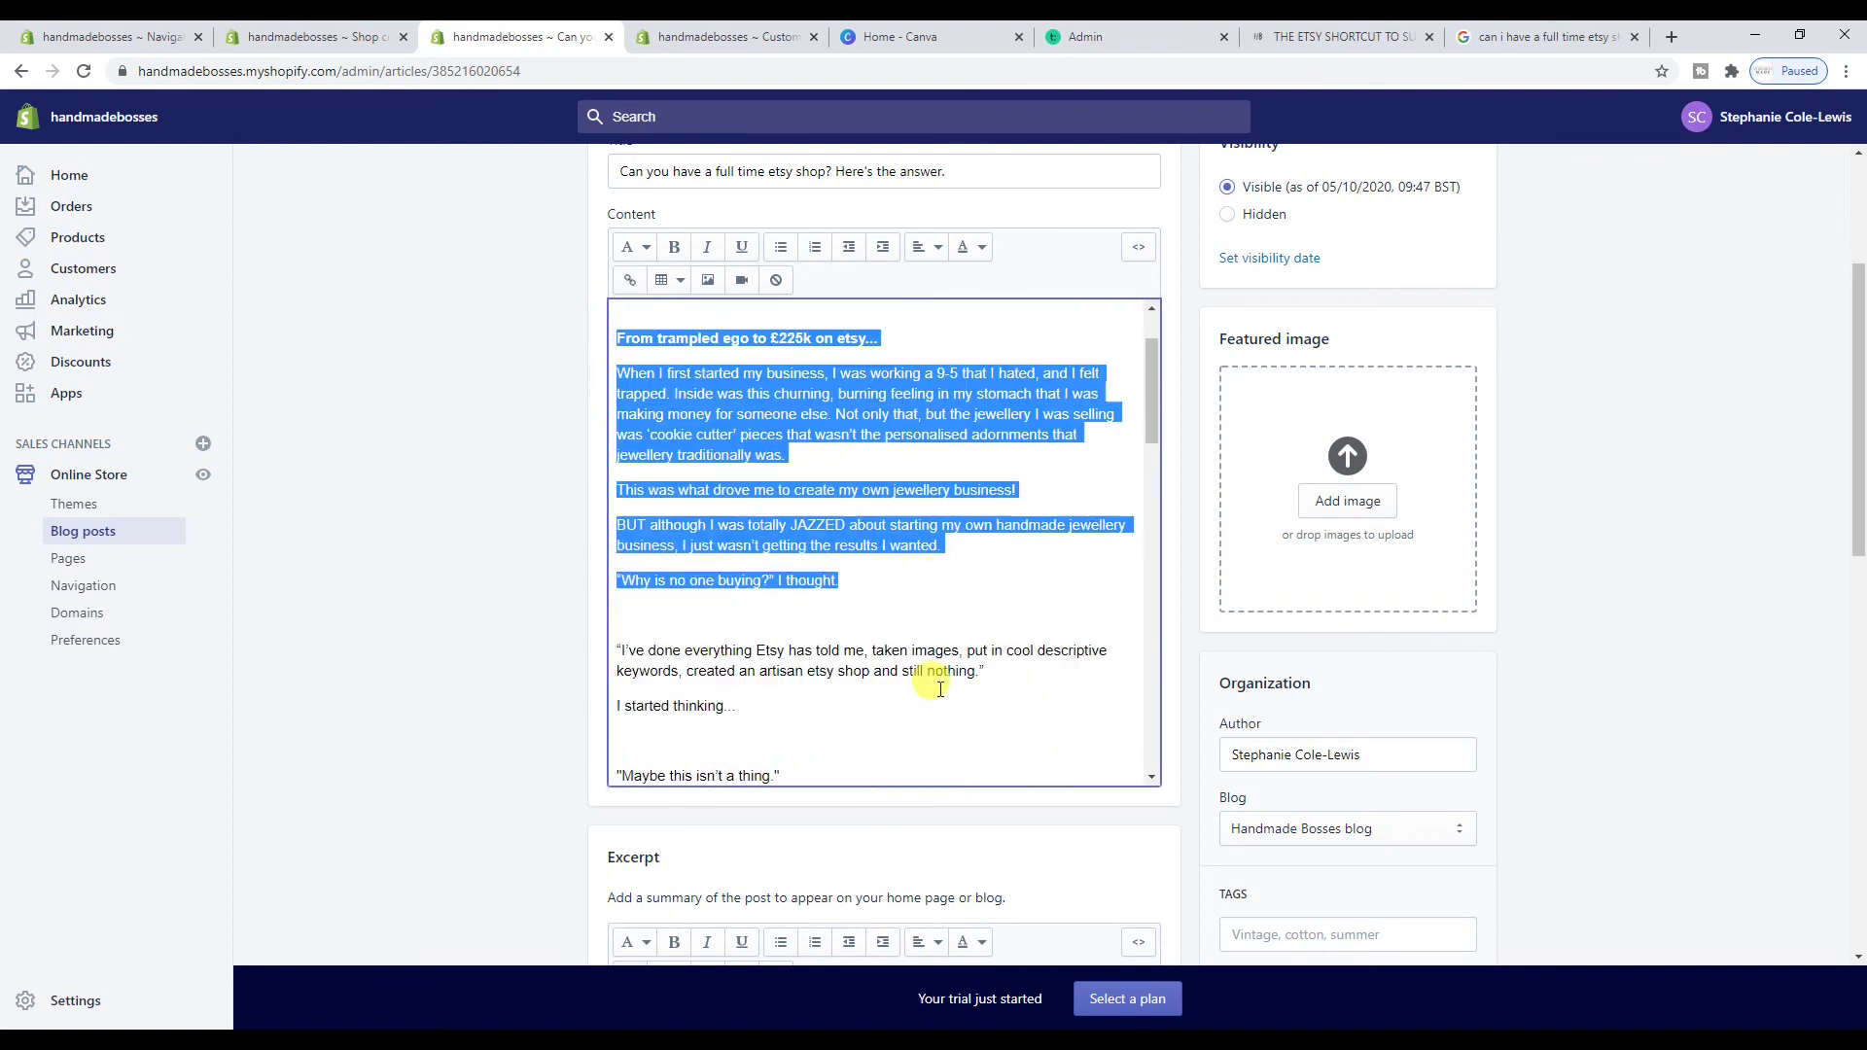
scroll(944, 784, "down", 3)
left_click(918, 743)
key("ctrl+v")
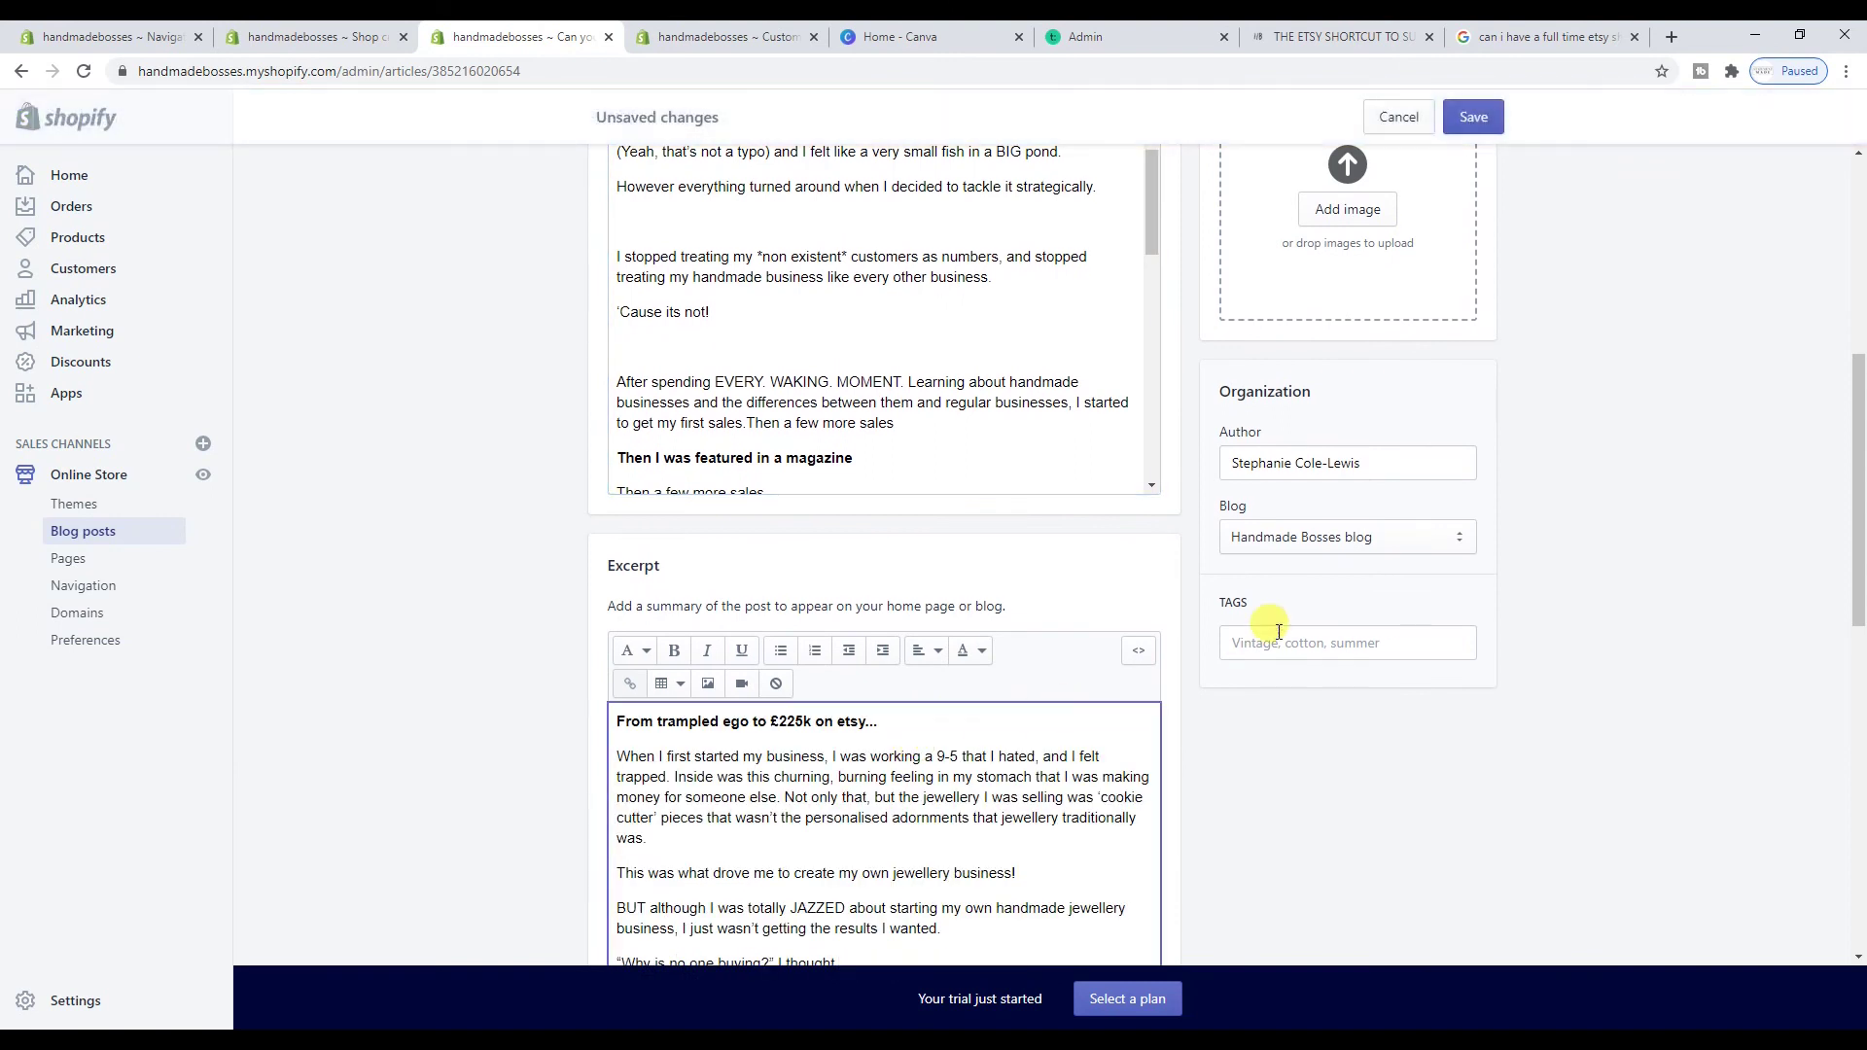
left_click(1476, 116)
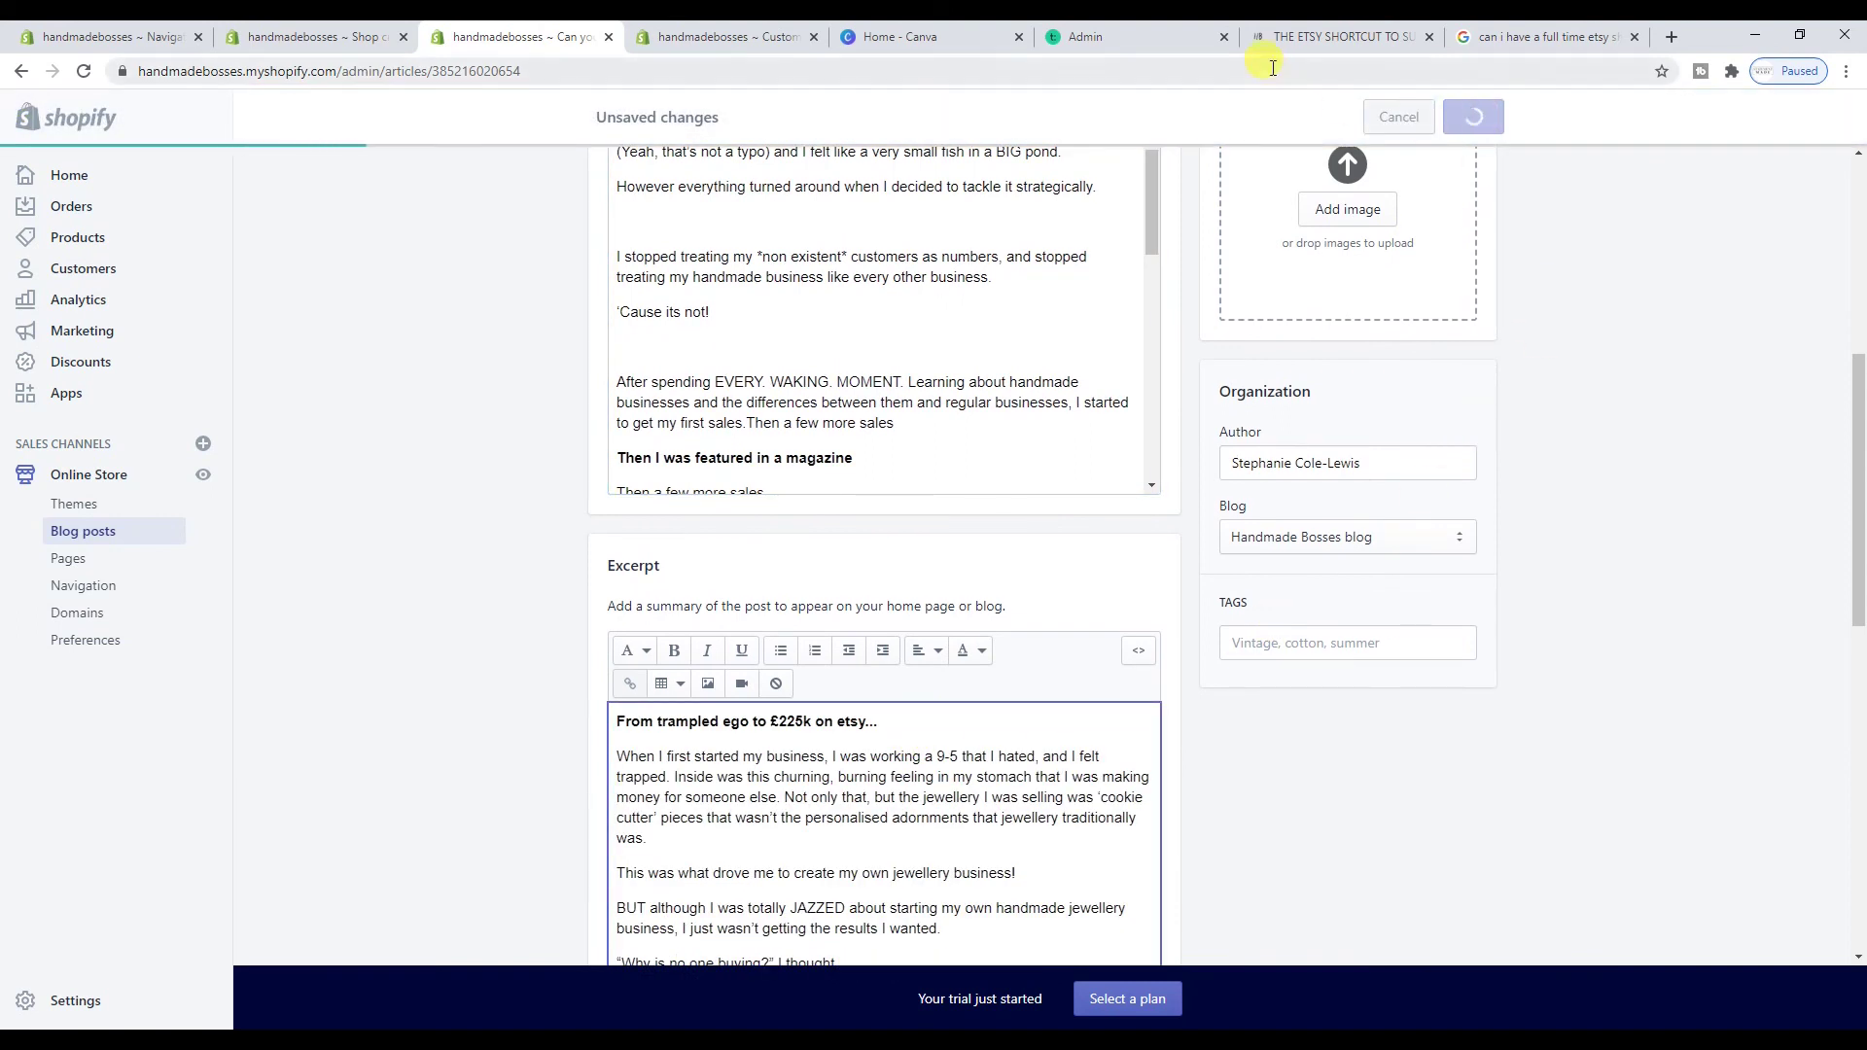
Add a top-level "Blog" item linked to the Handmade Bosses blog to the main menu and save the menu
left_click(362, 29)
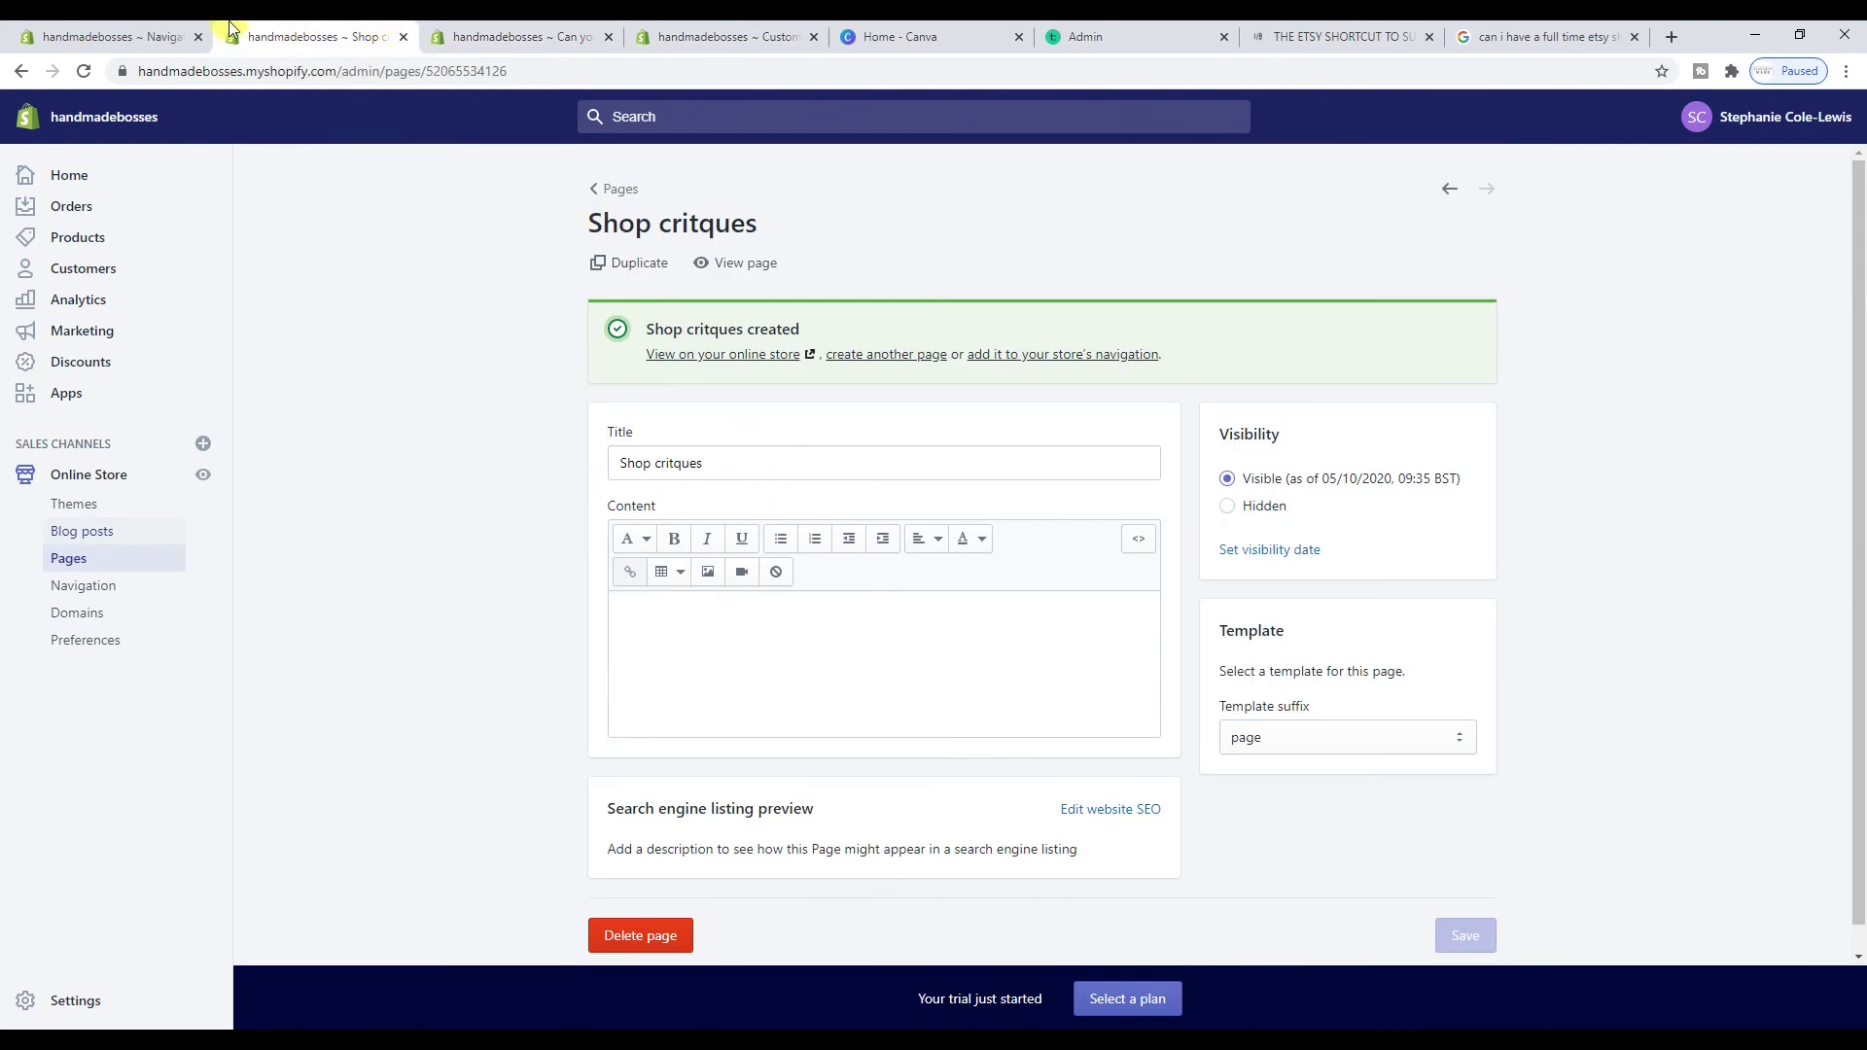
left_click(112, 36)
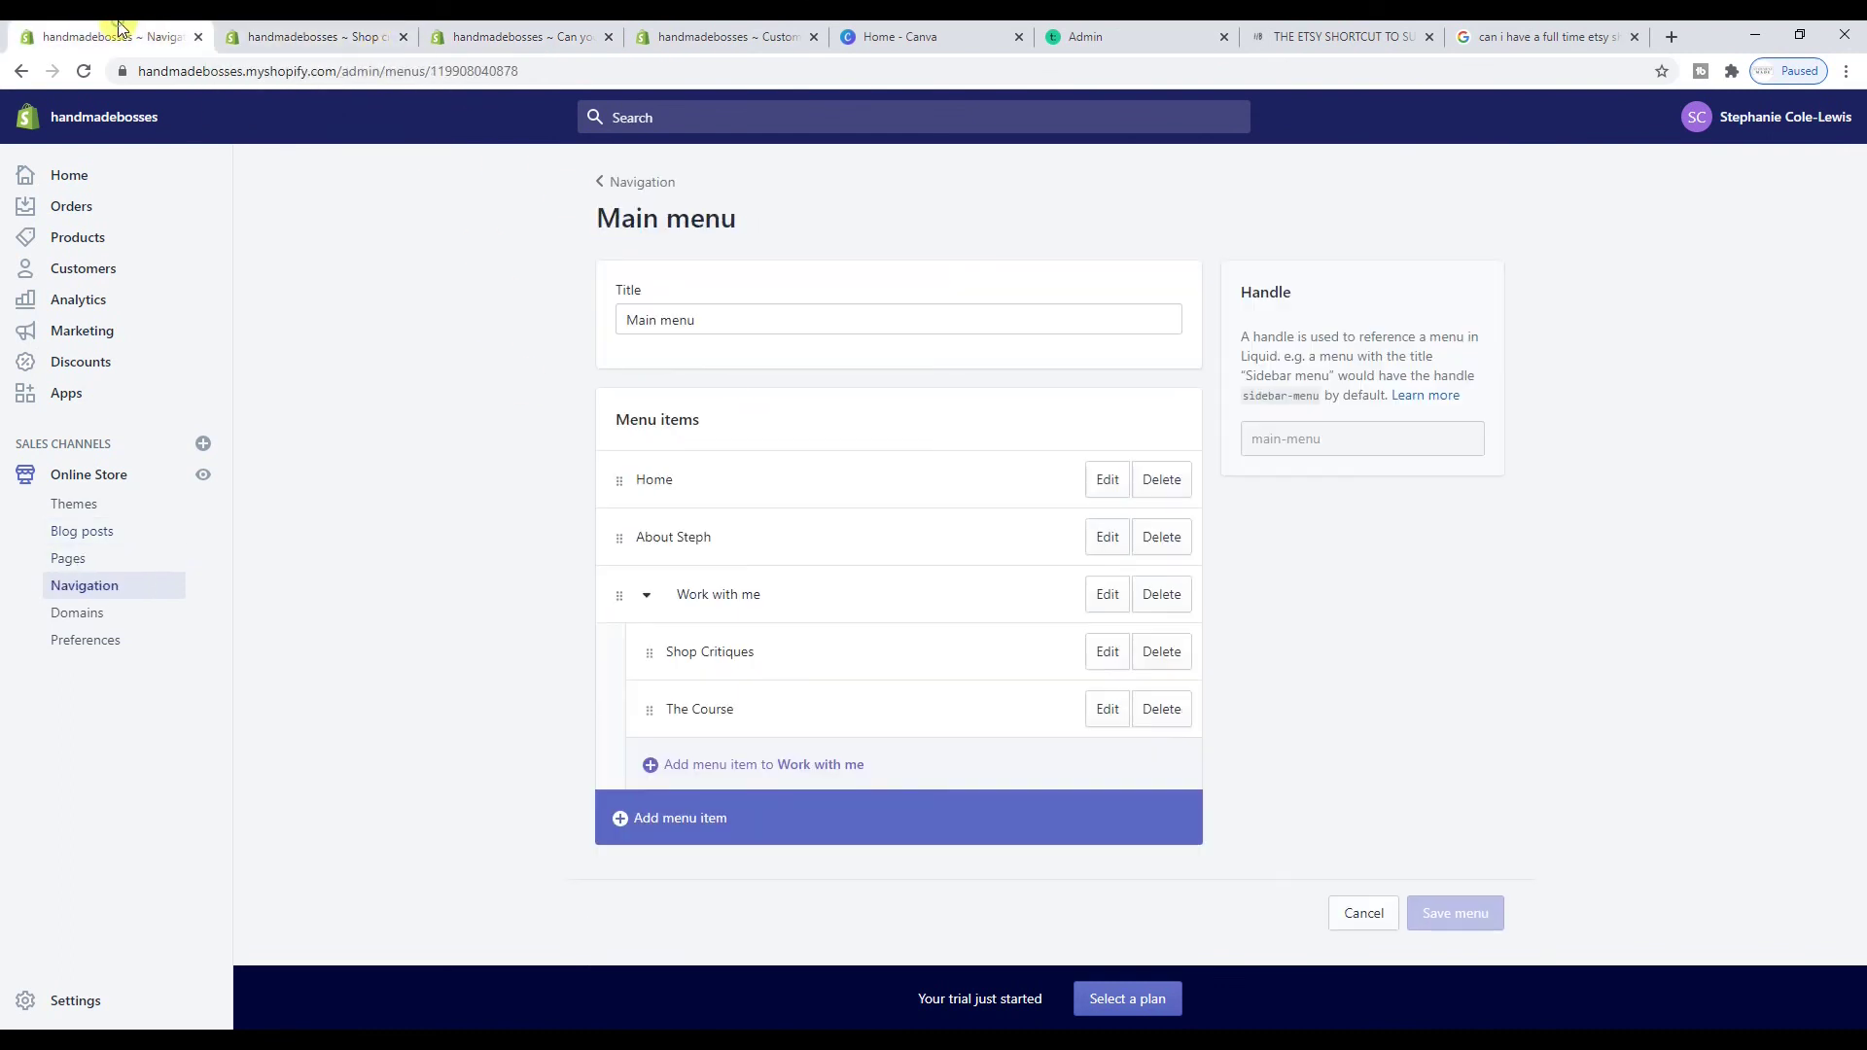
left_click(705, 829)
left_click(719, 562)
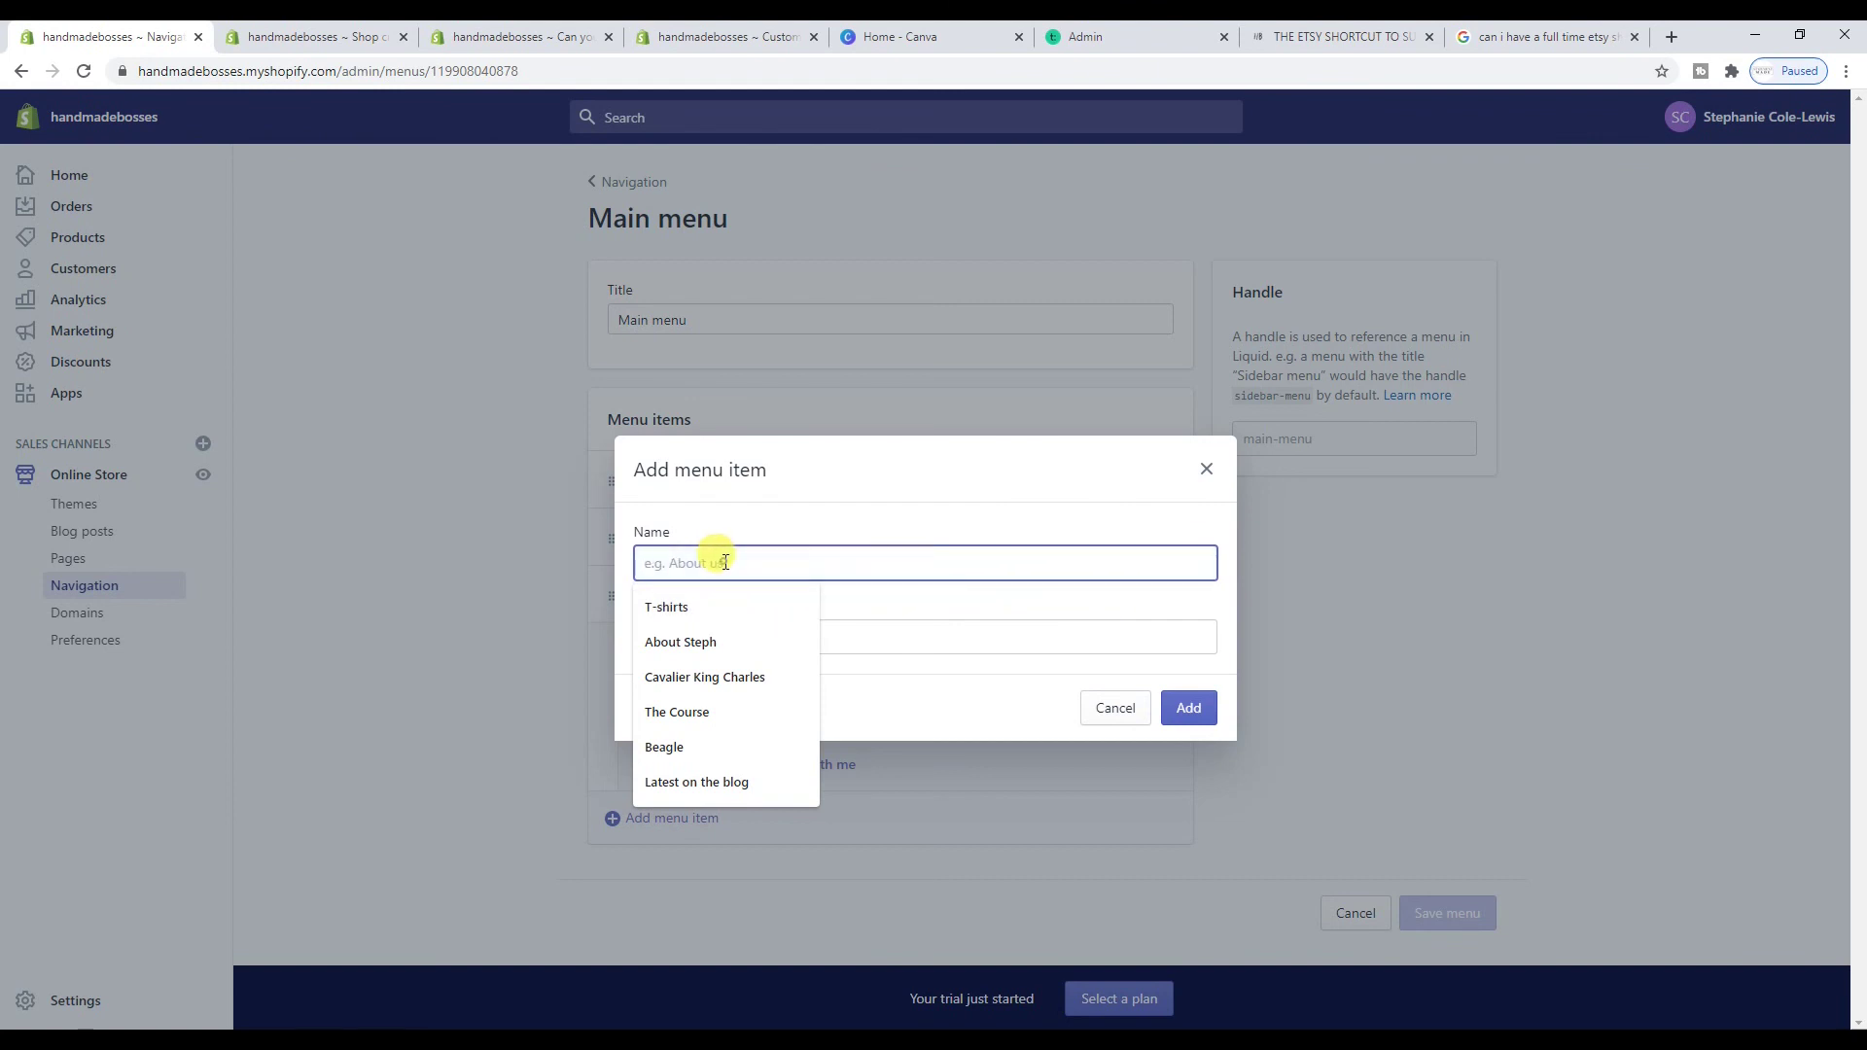
type("Blog")
left_click(728, 636)
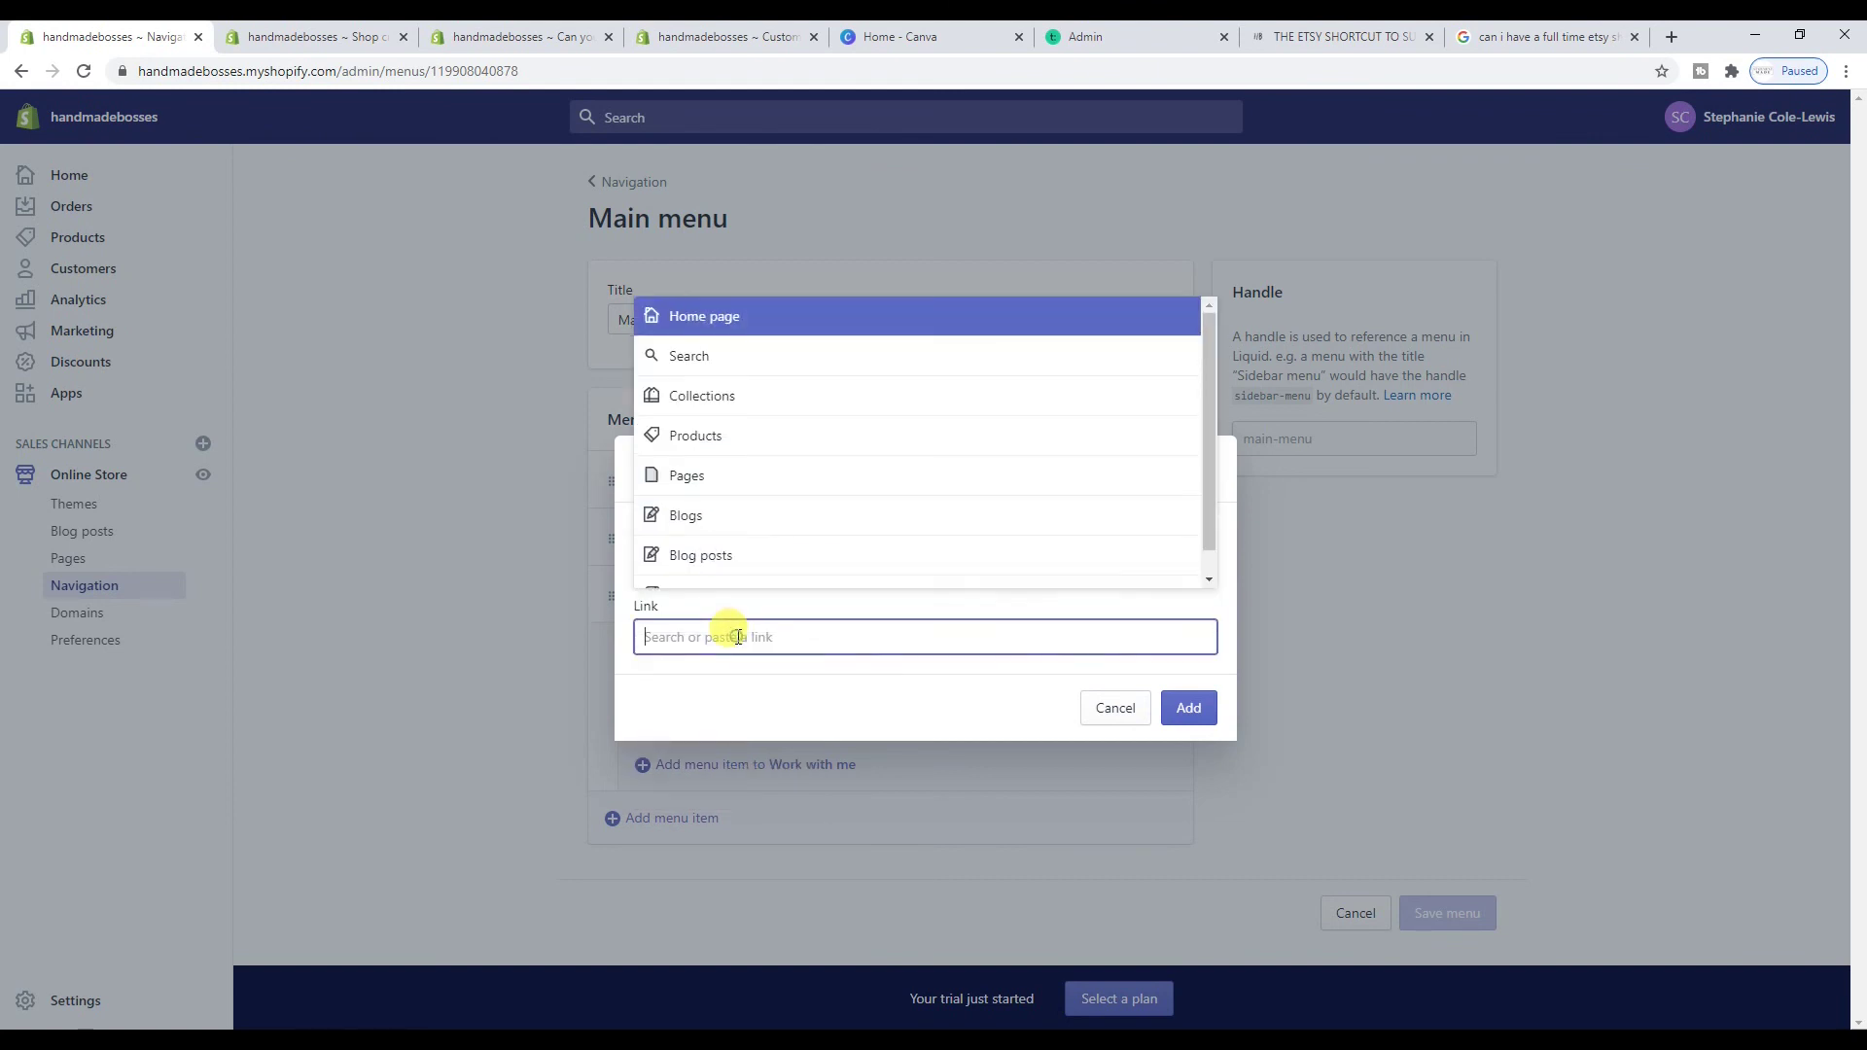
left_click(724, 523)
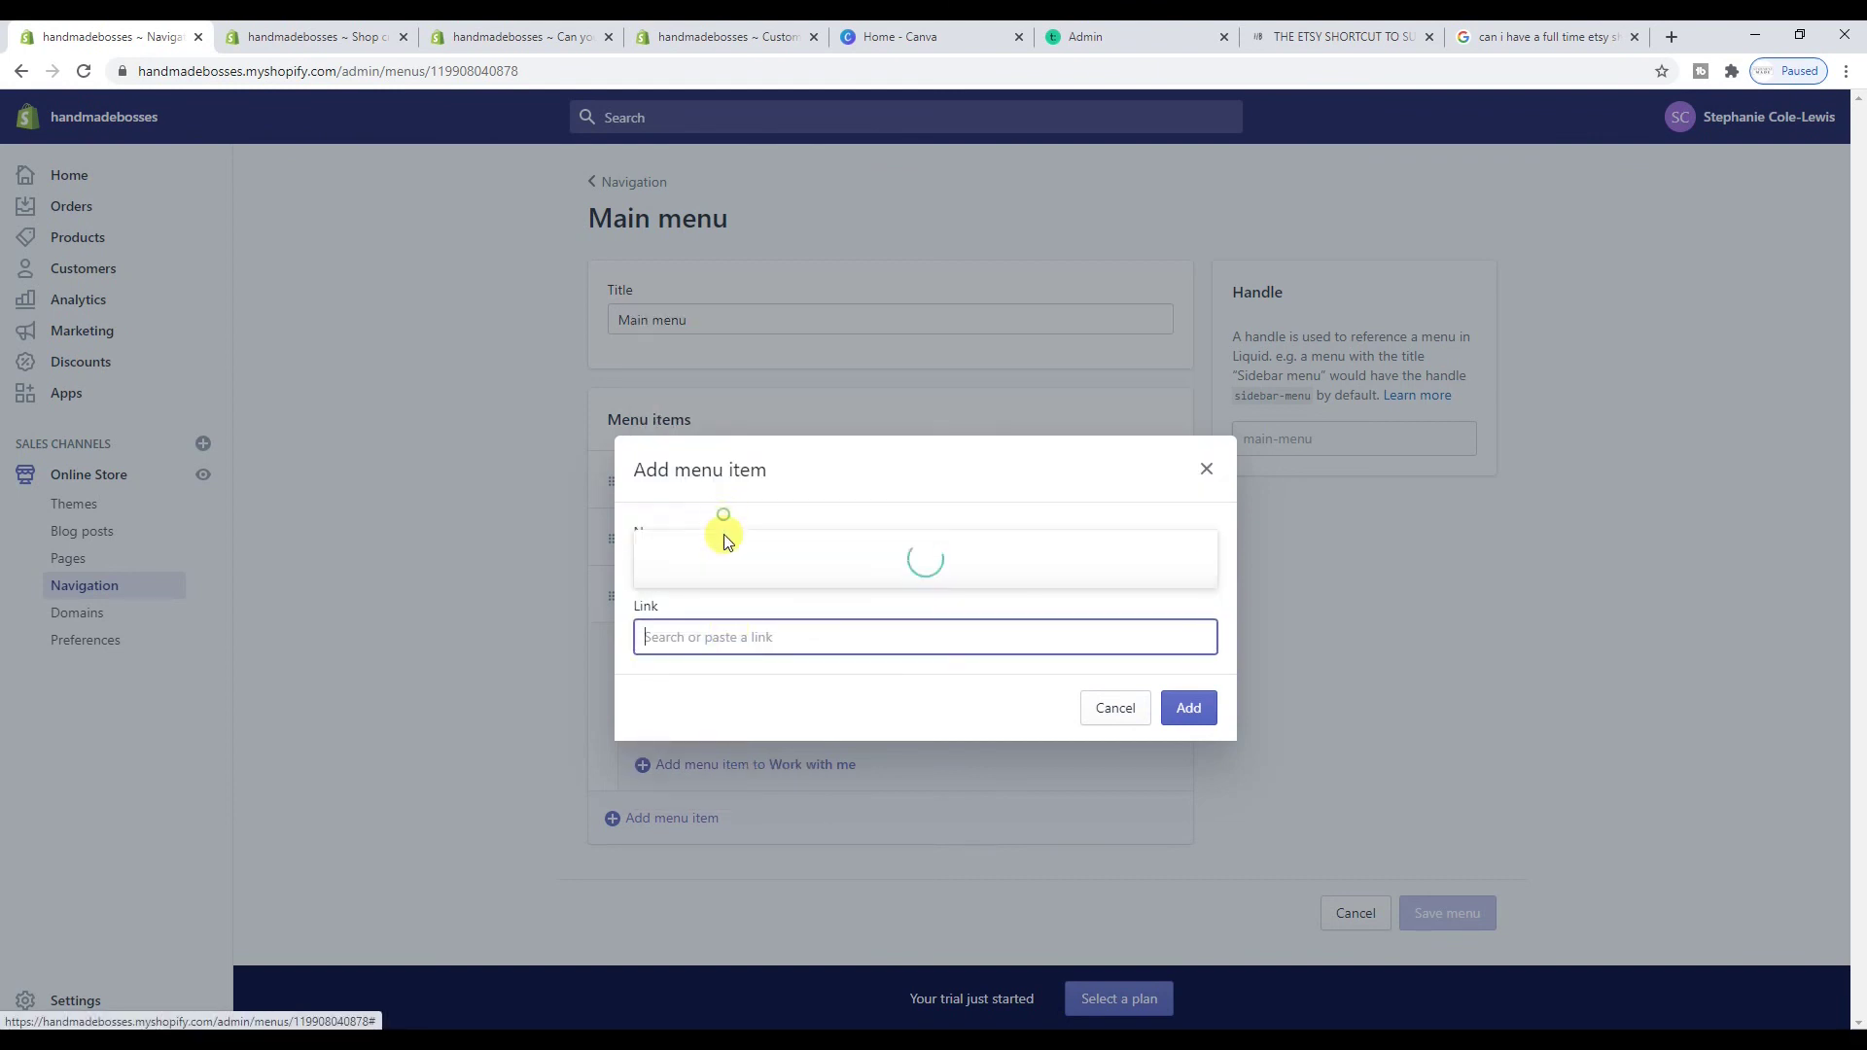
left_click(742, 529)
left_click(1187, 707)
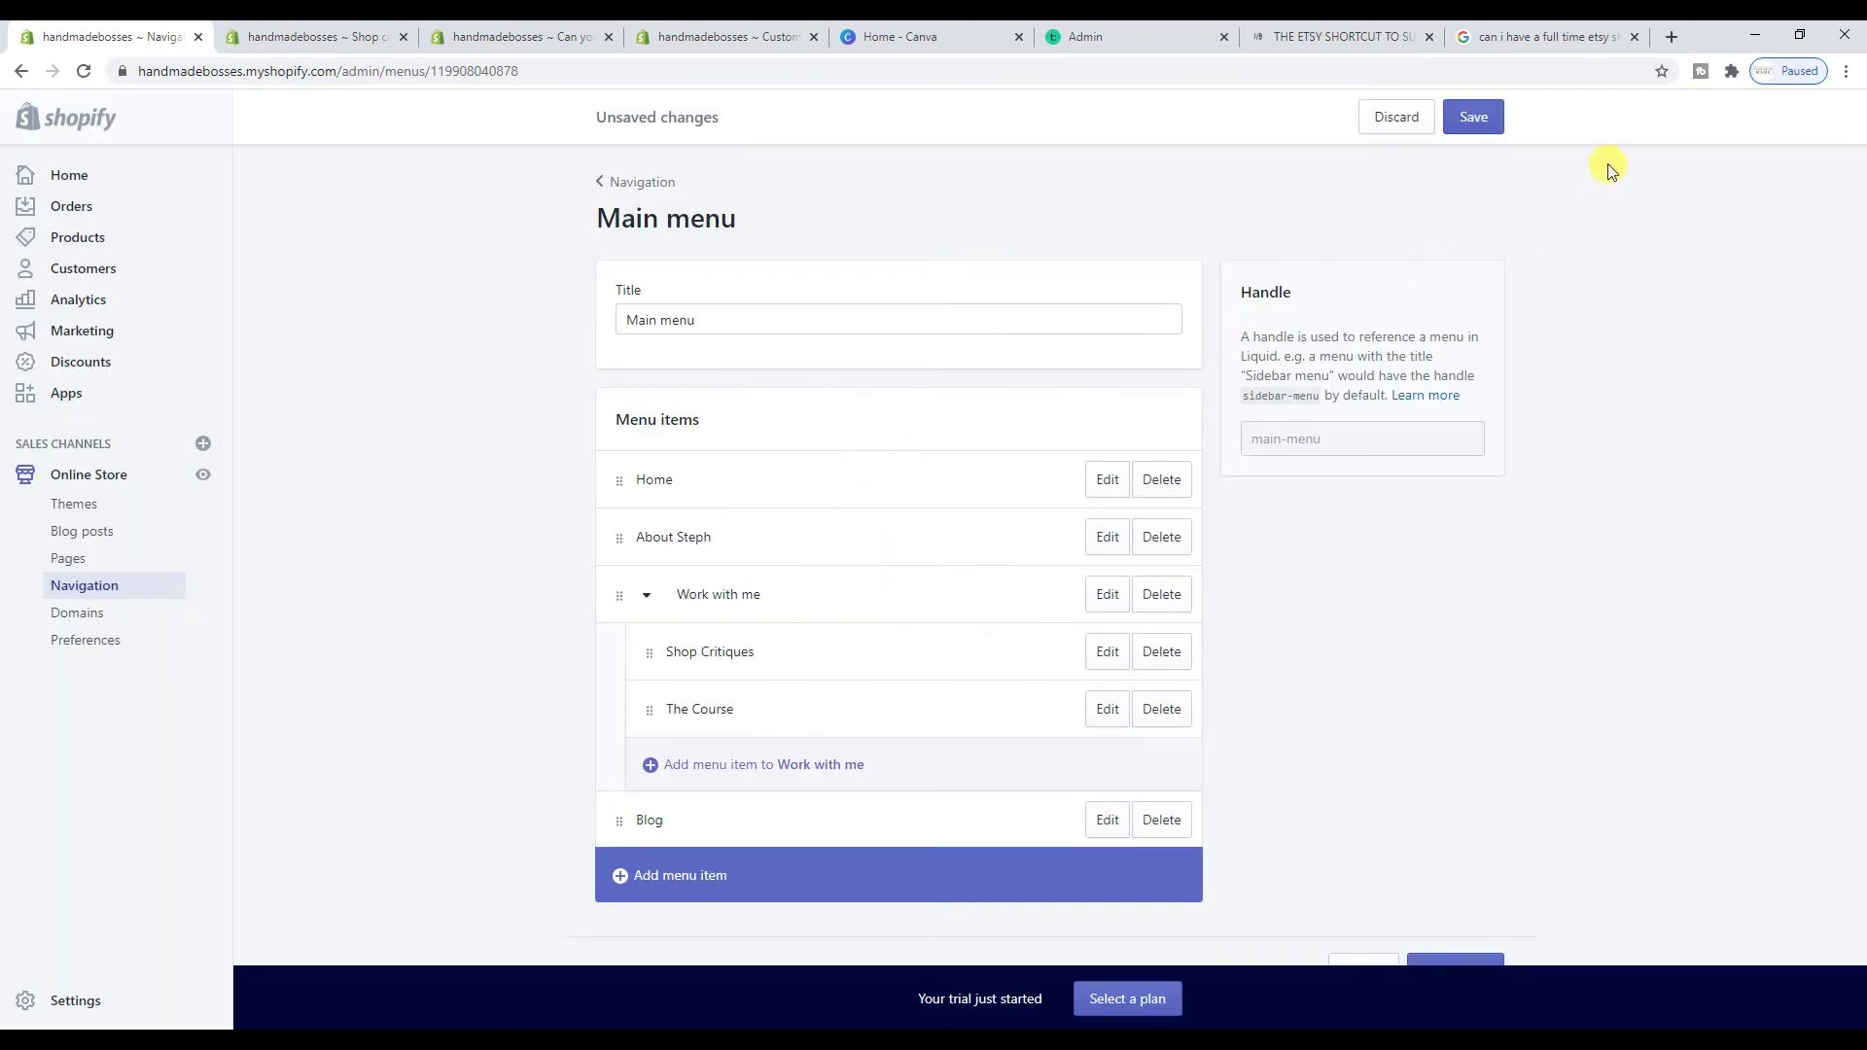
left_click(1473, 116)
Reload the Brooklyn theme editor and examine the home page preview's navigation menu and blog section
left_click(725, 36)
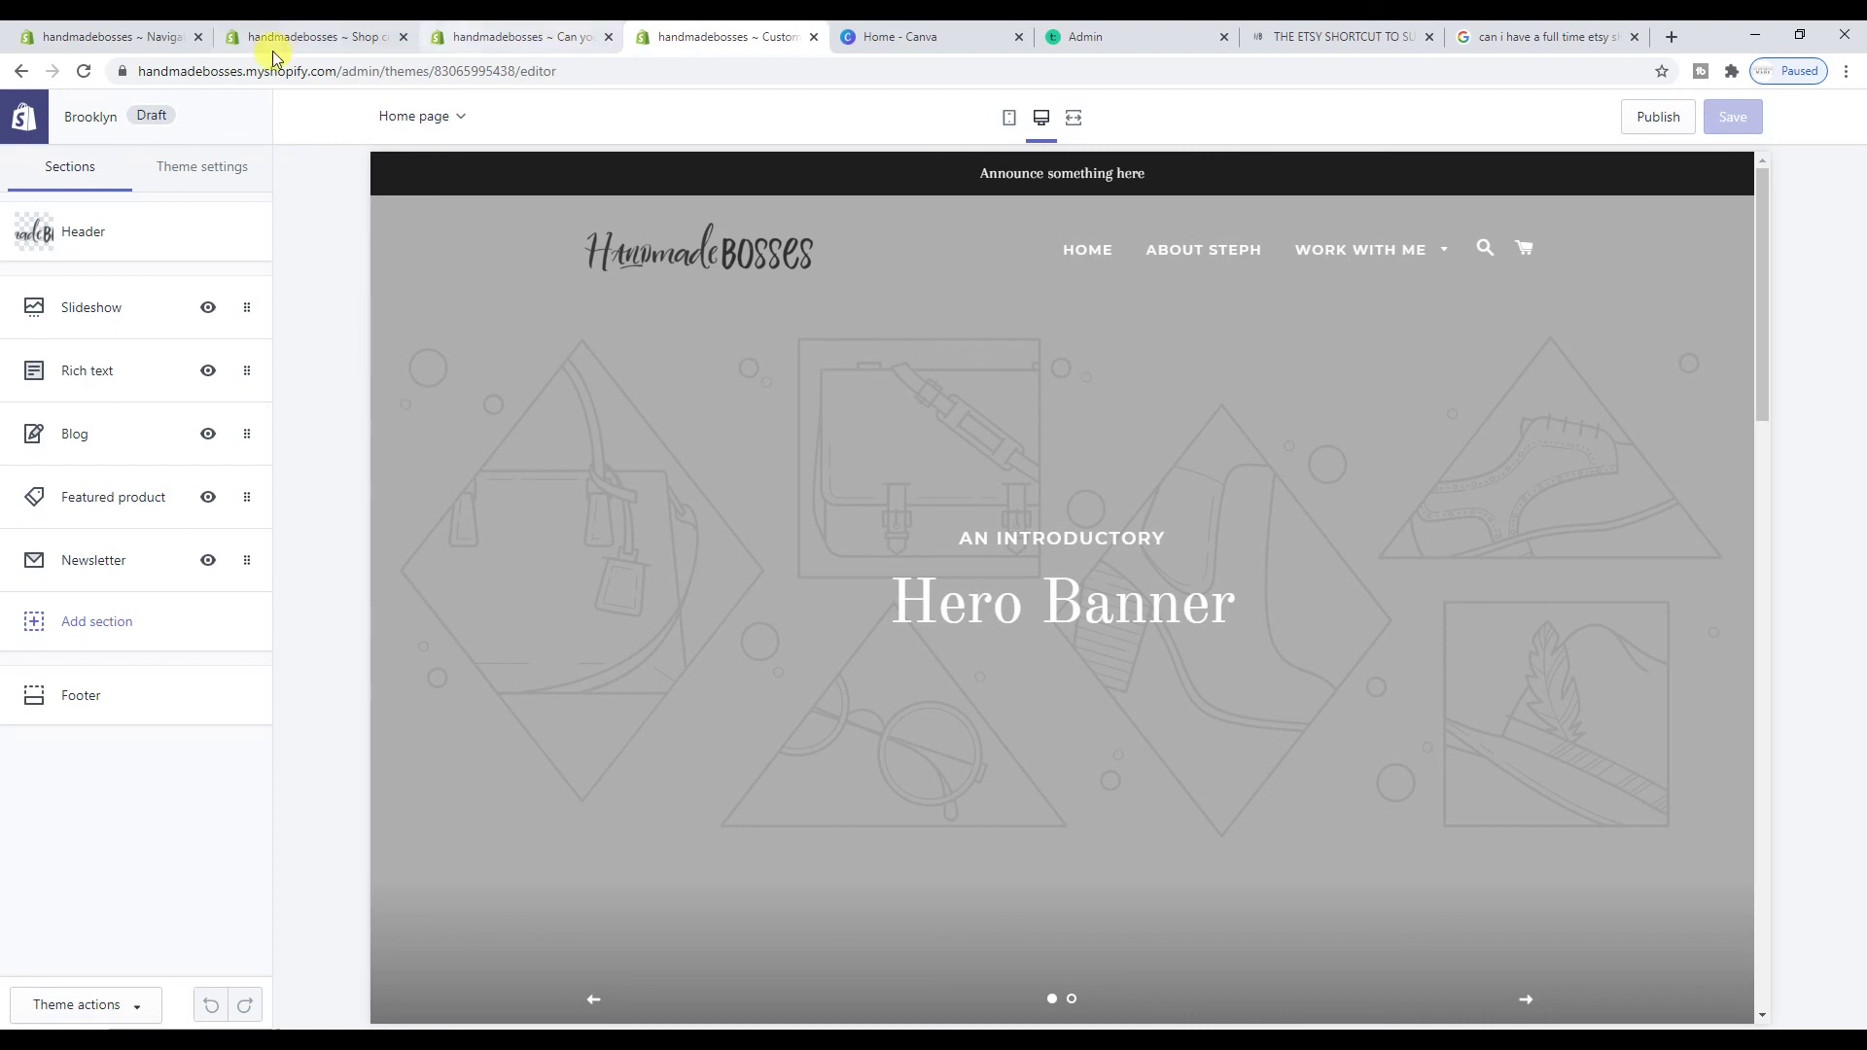
left_click(84, 71)
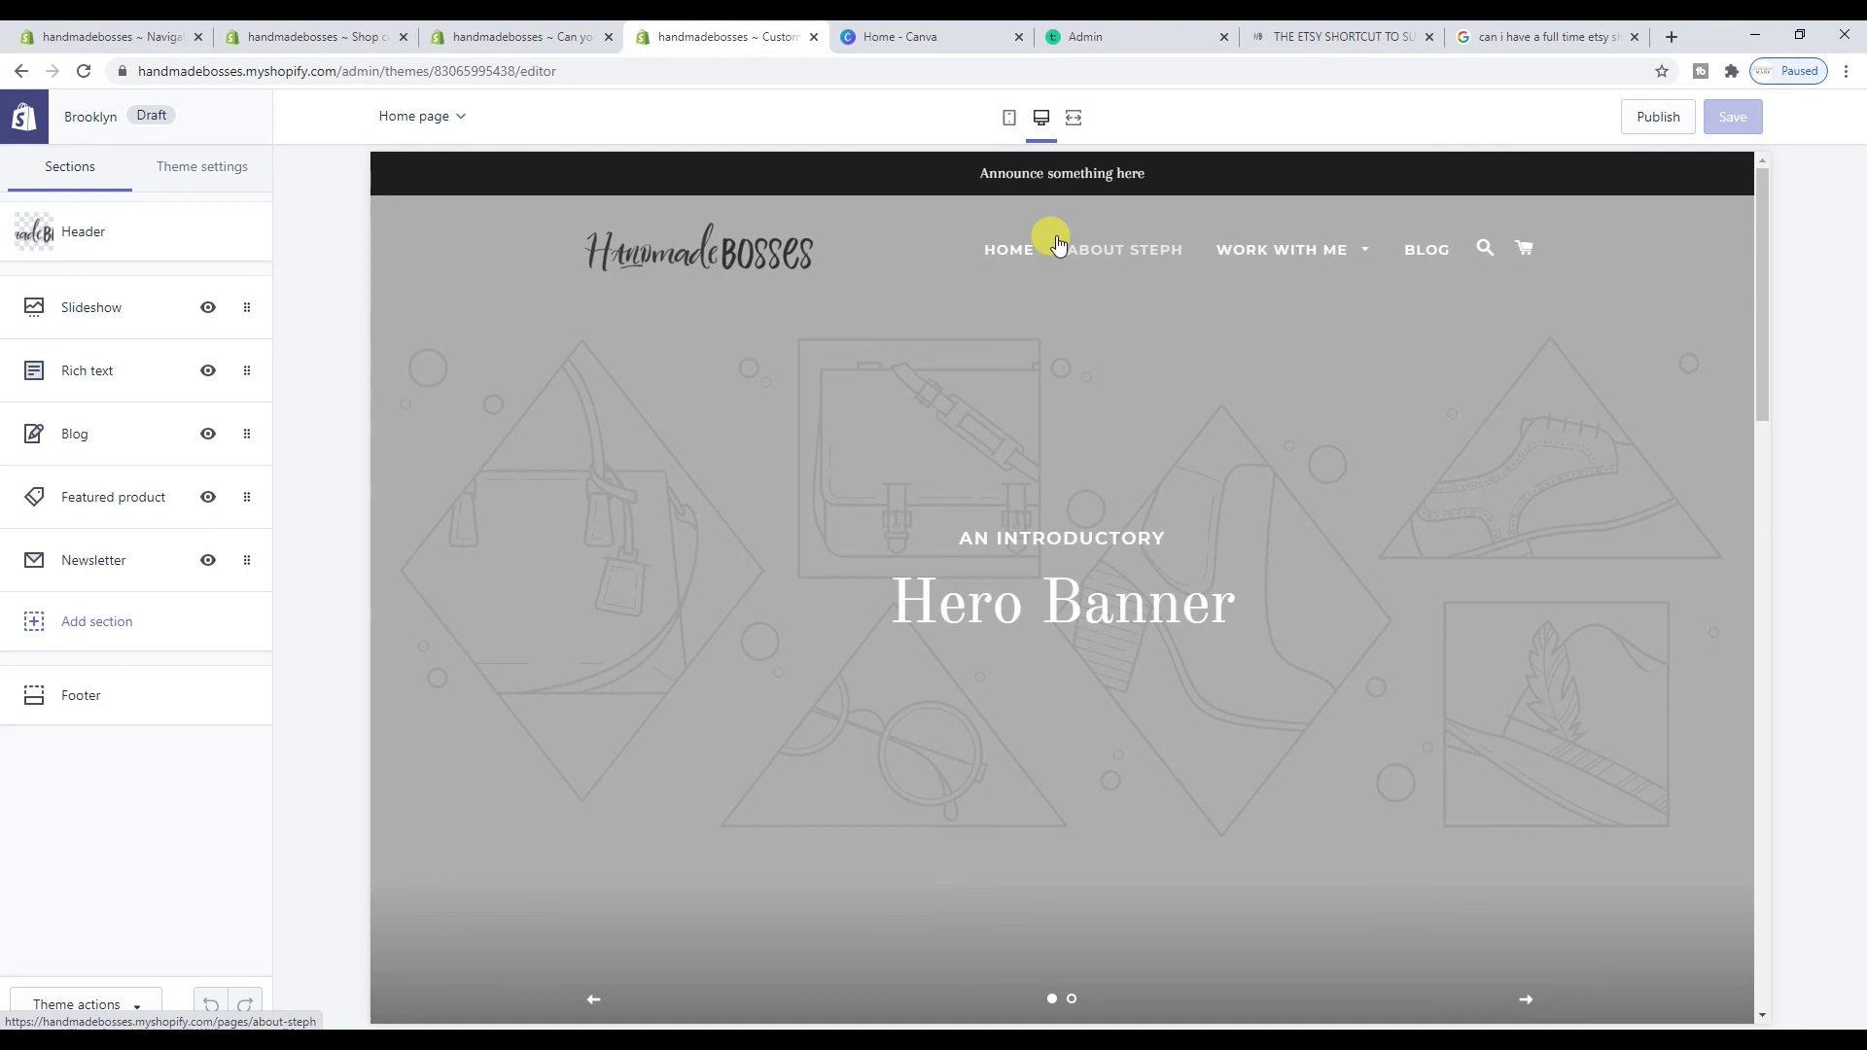
scroll(1147, 359, "down", 3)
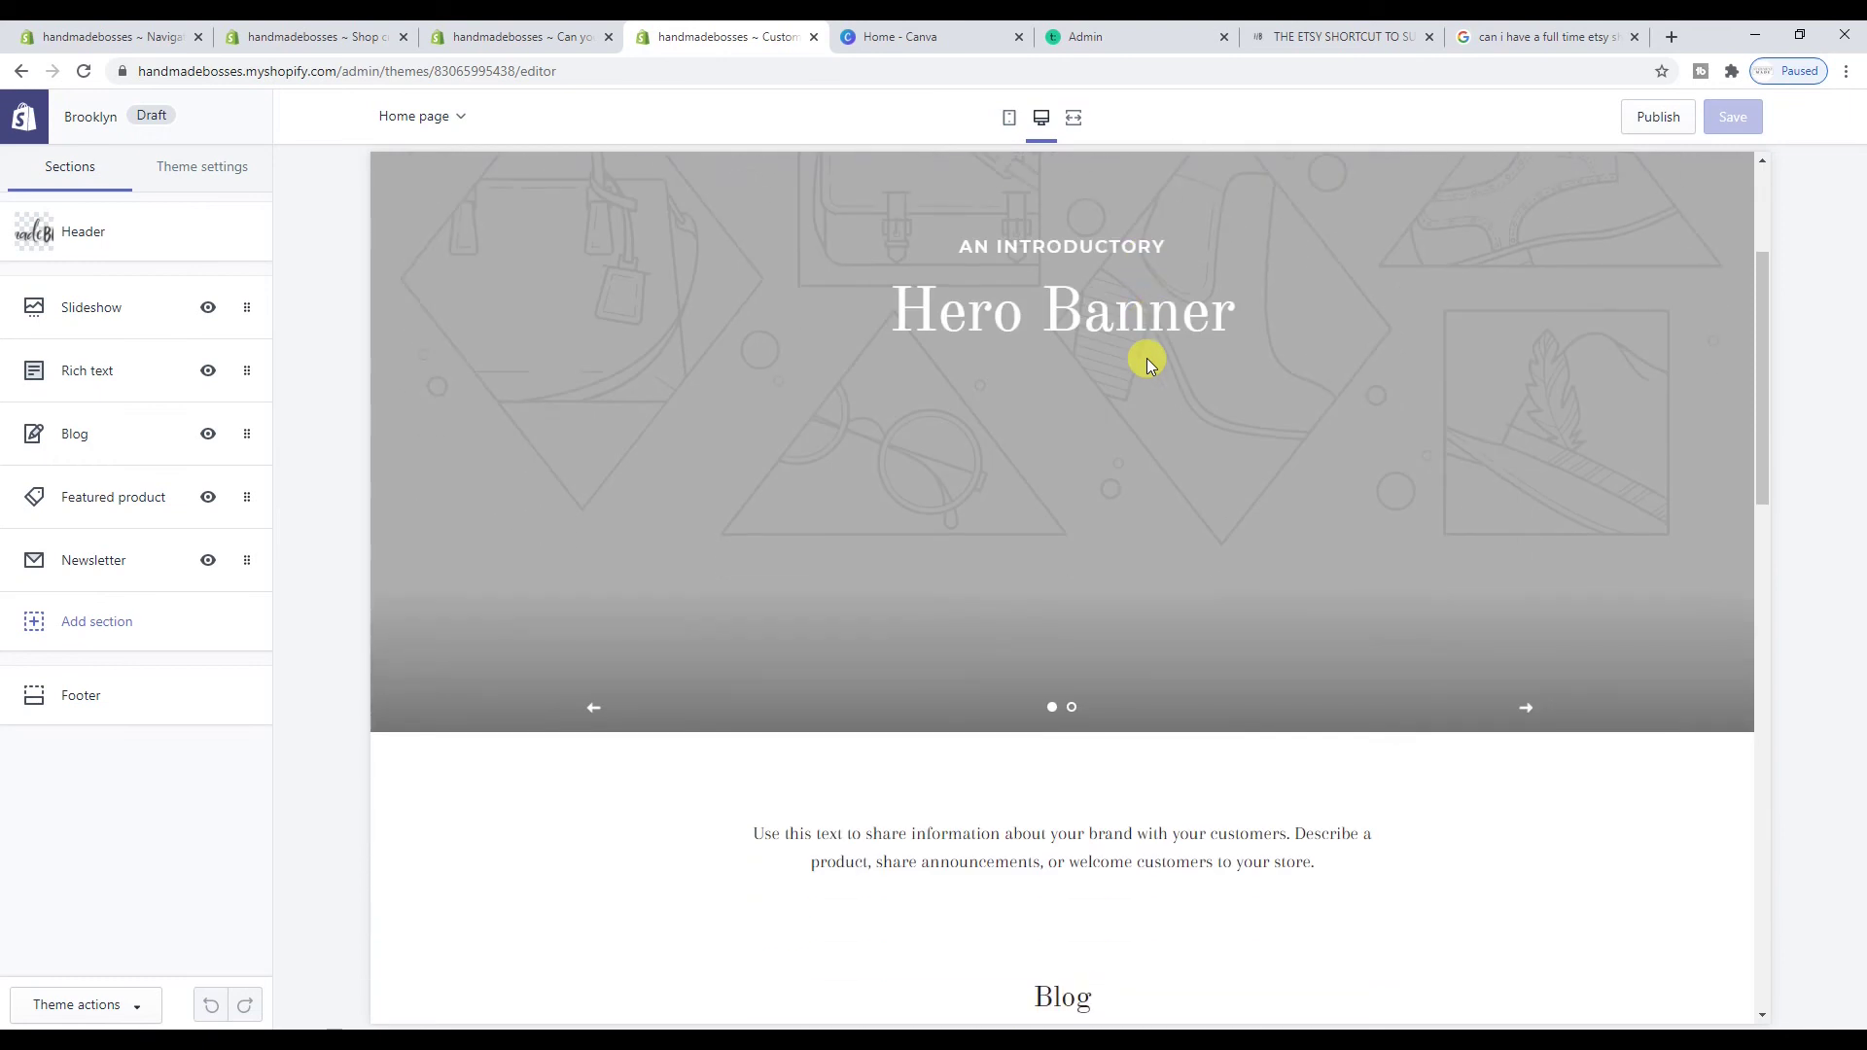
scroll(1147, 362, "down", 6)
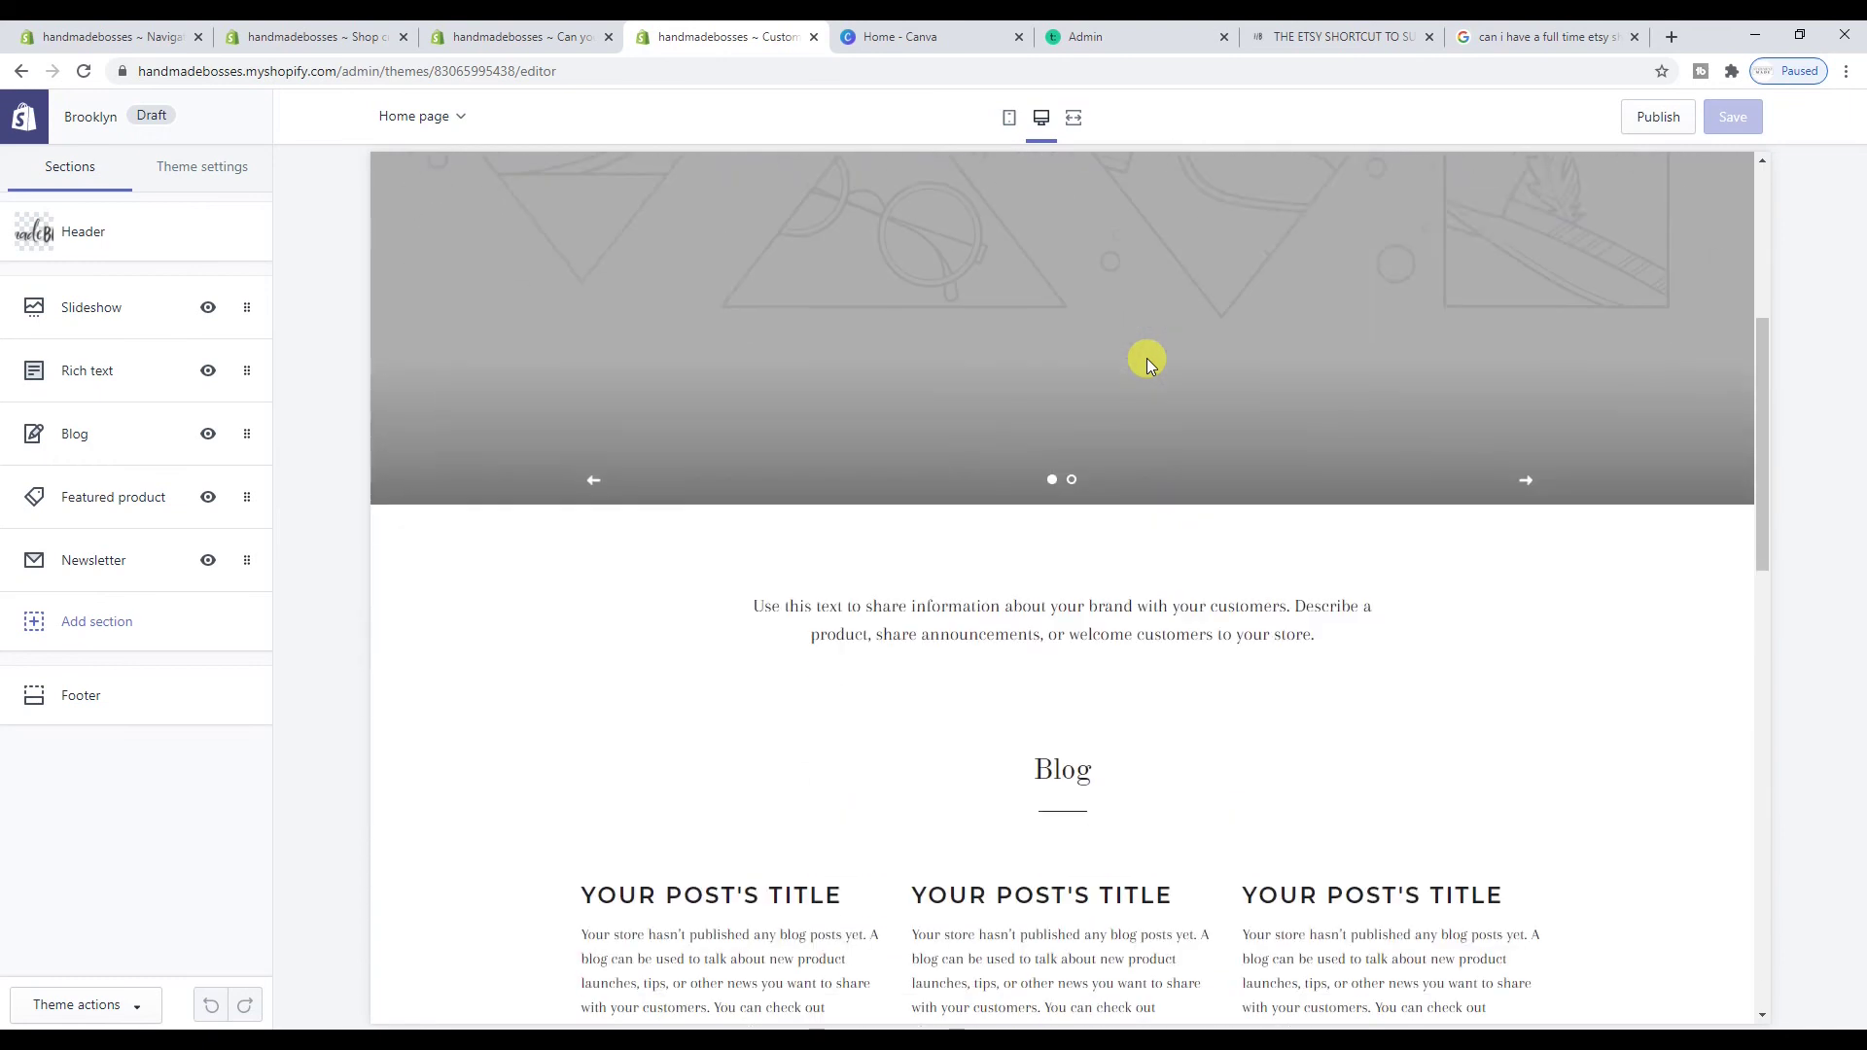
scroll(1146, 362, "down", 3)
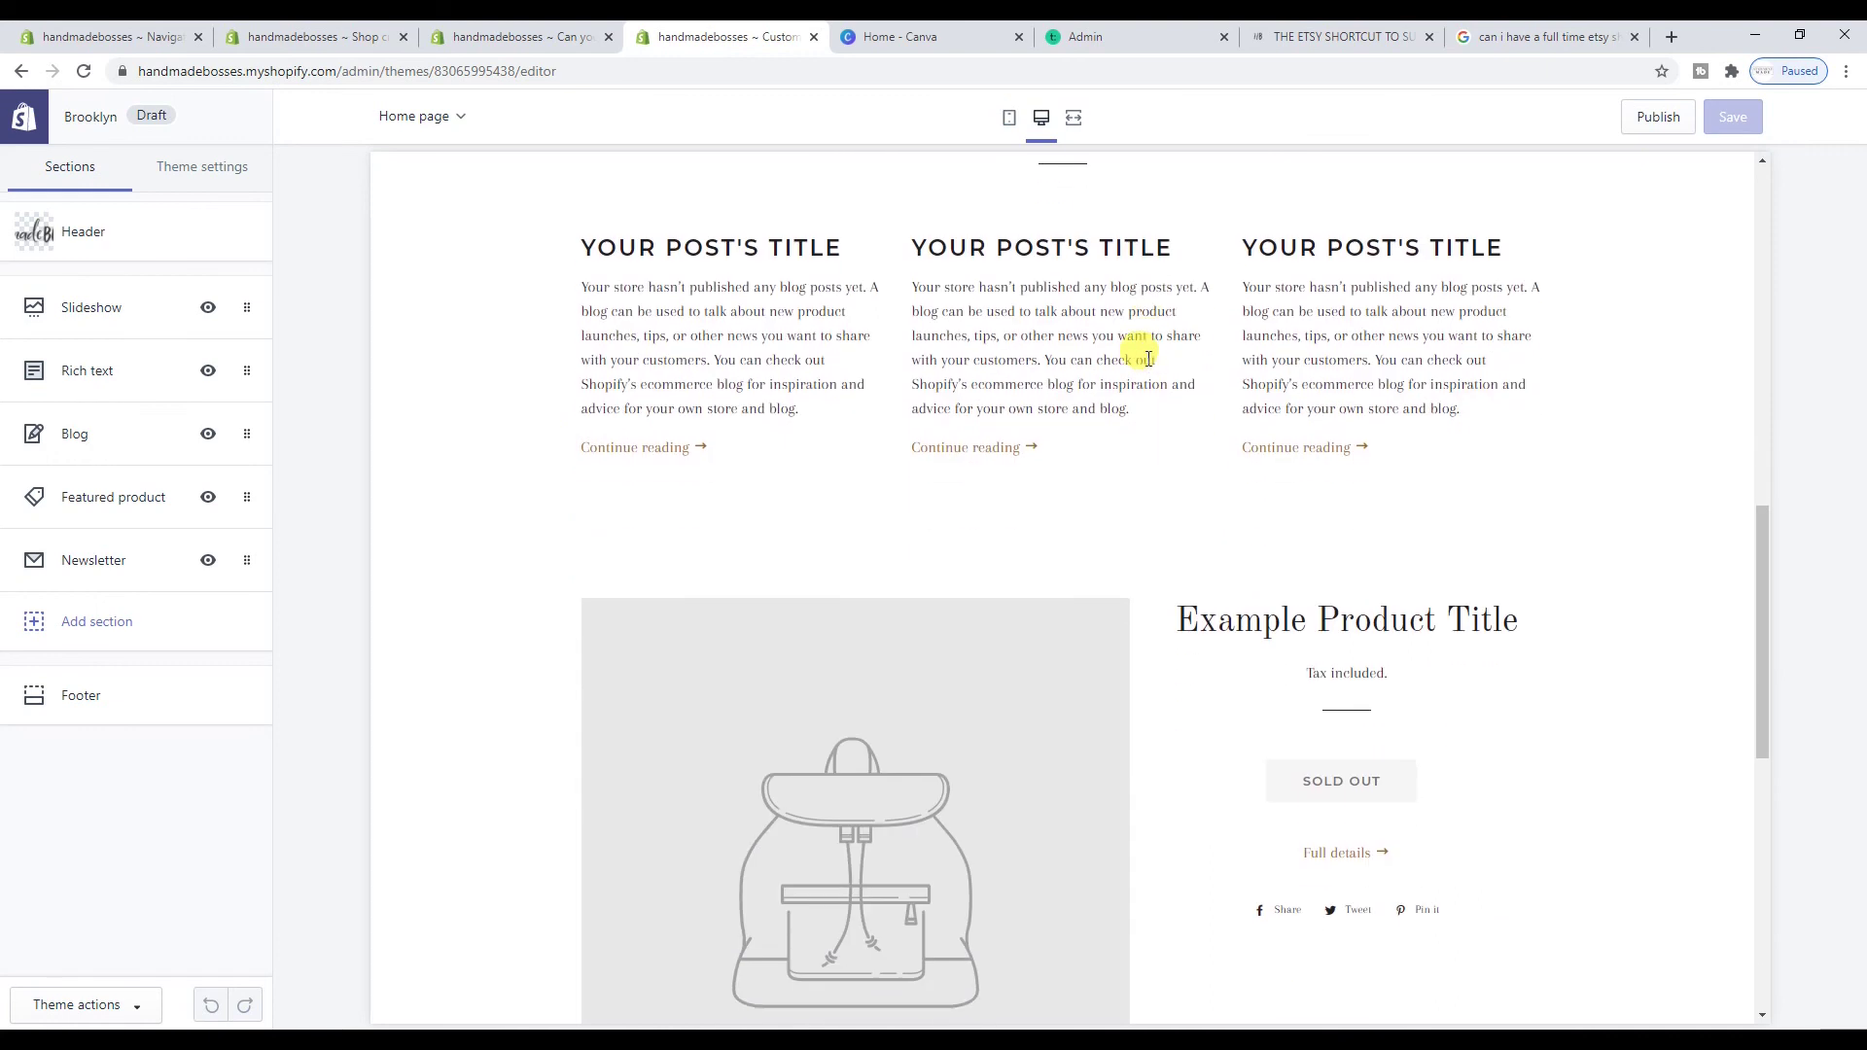
scroll(1143, 357, "up", 12)
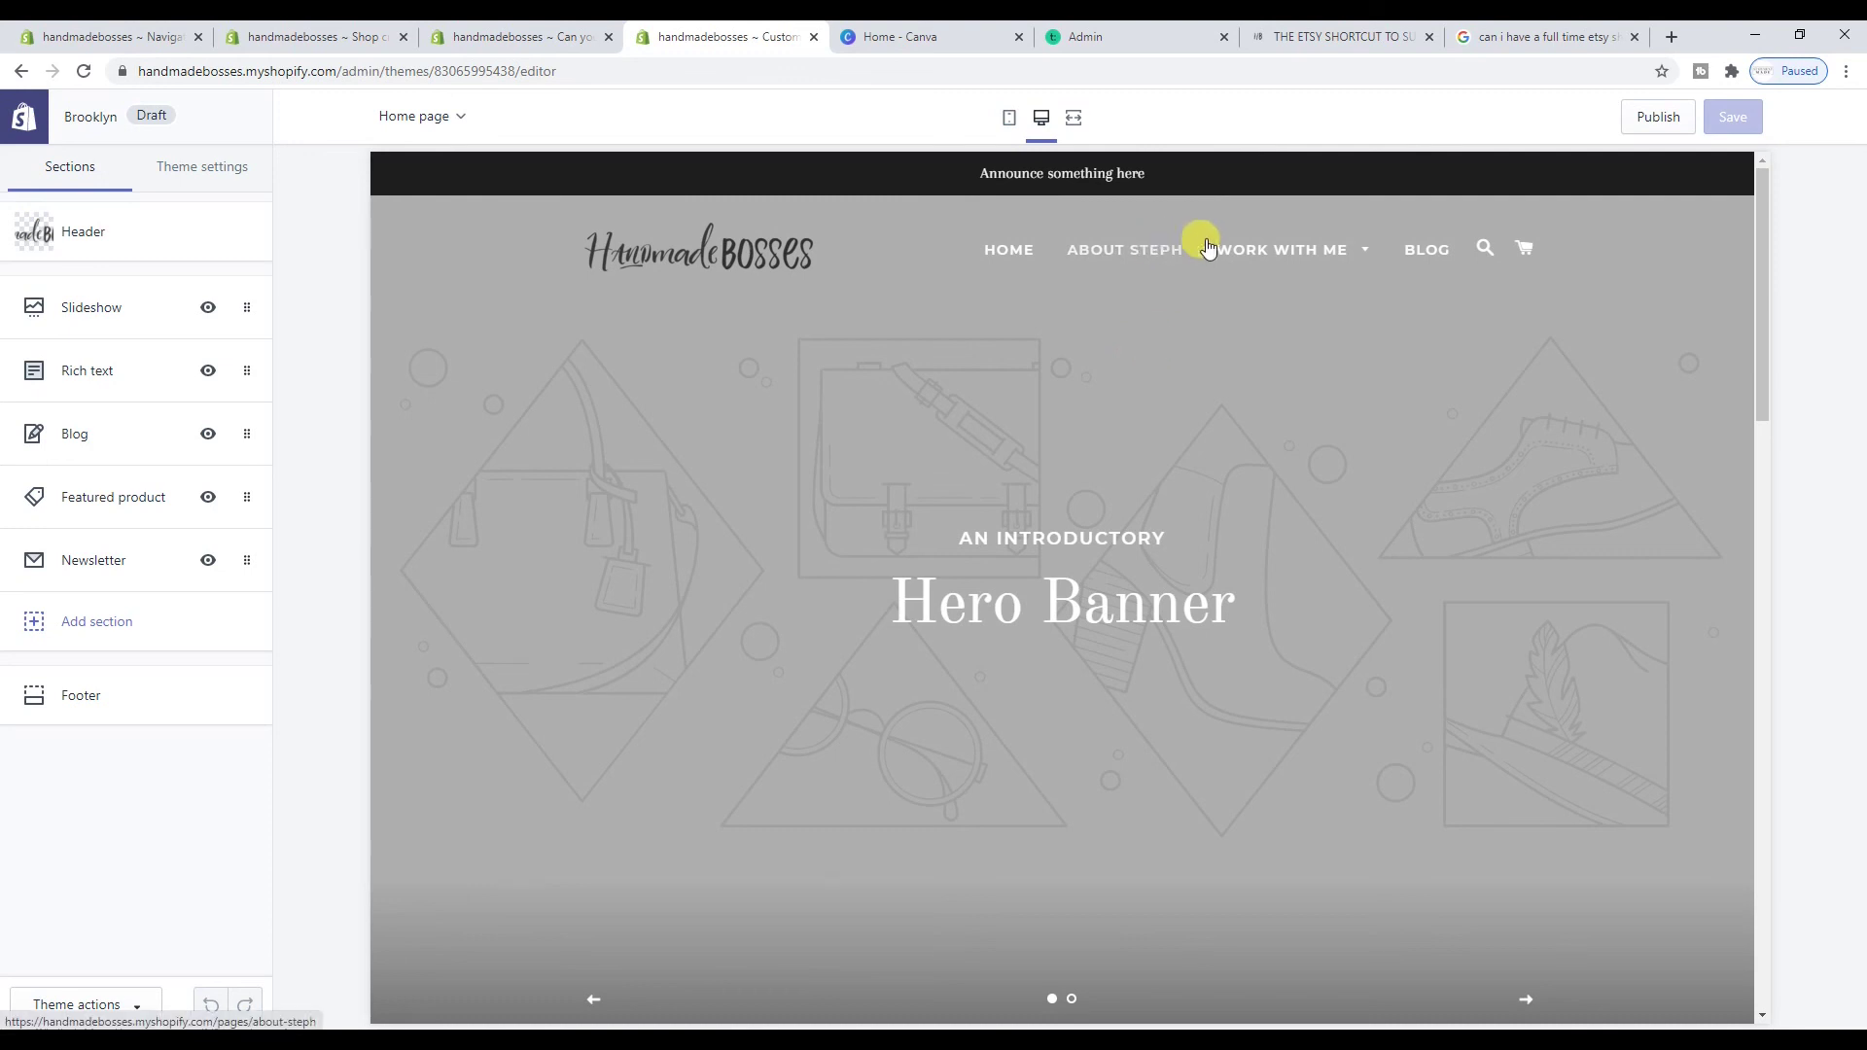
mouse_move(1304, 250)
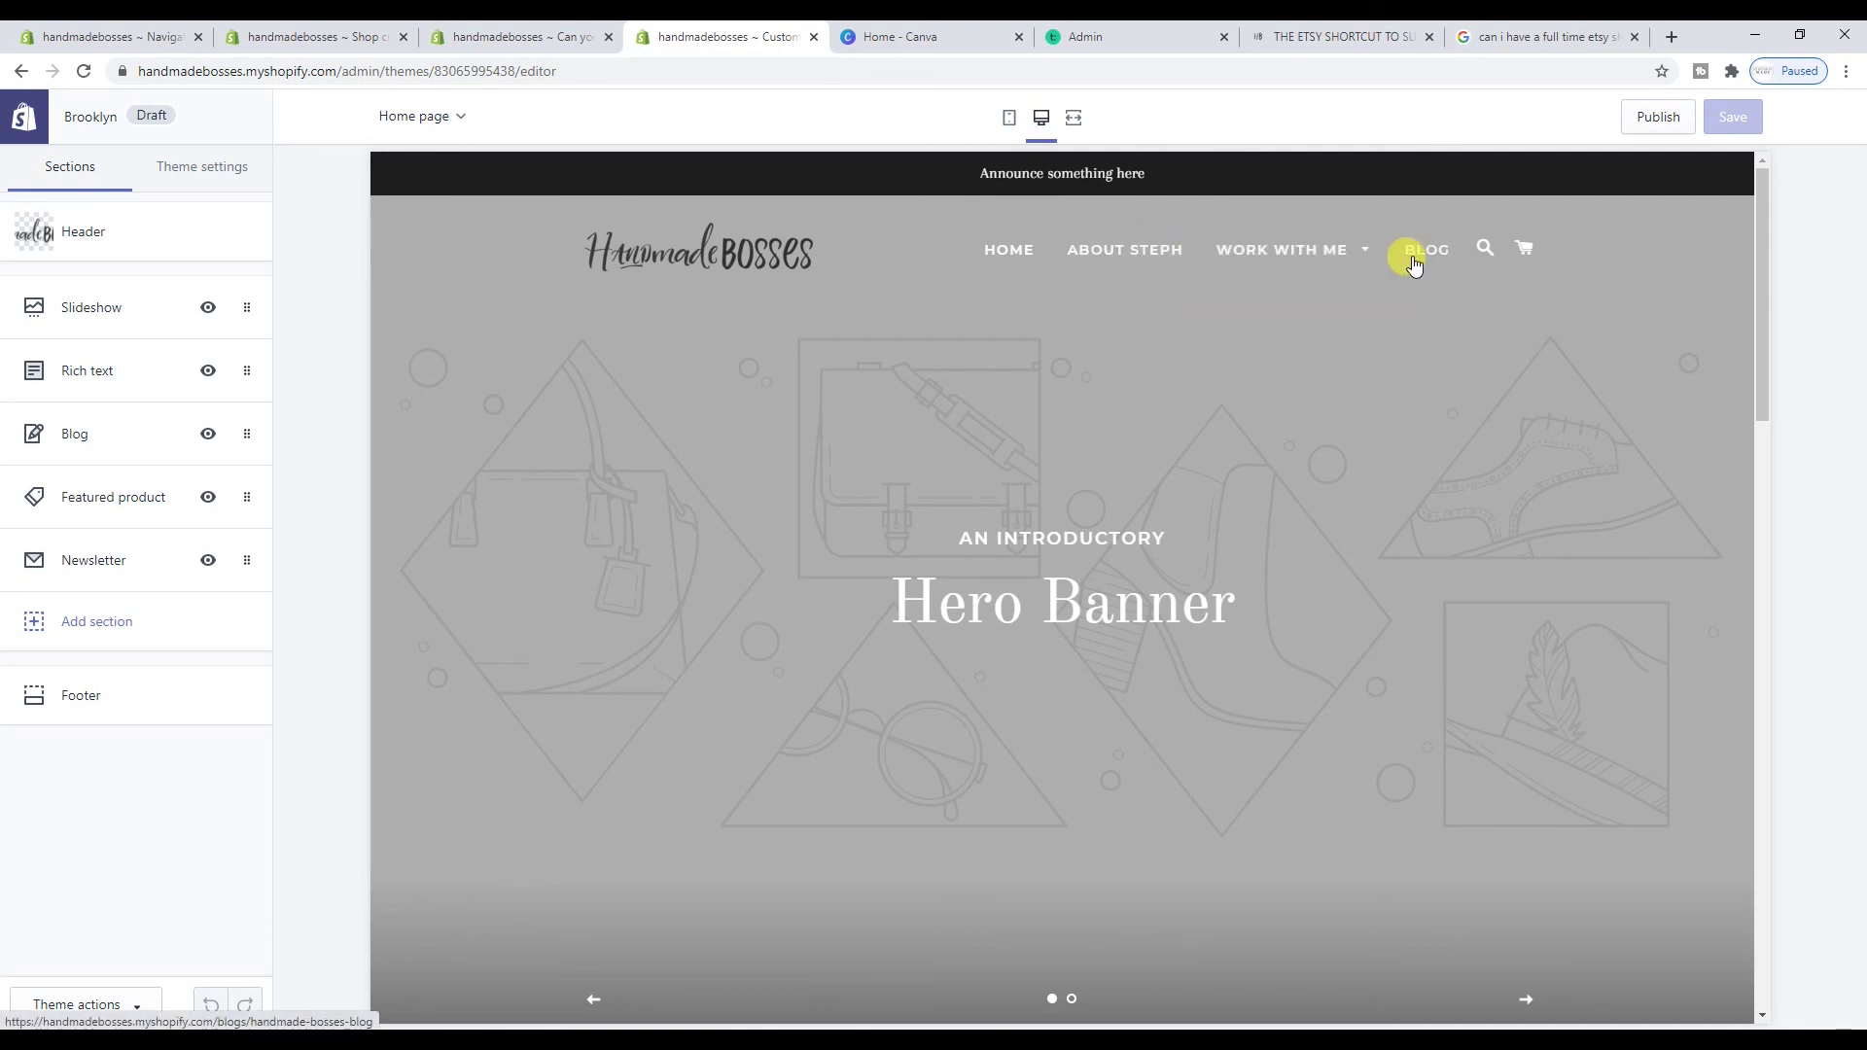